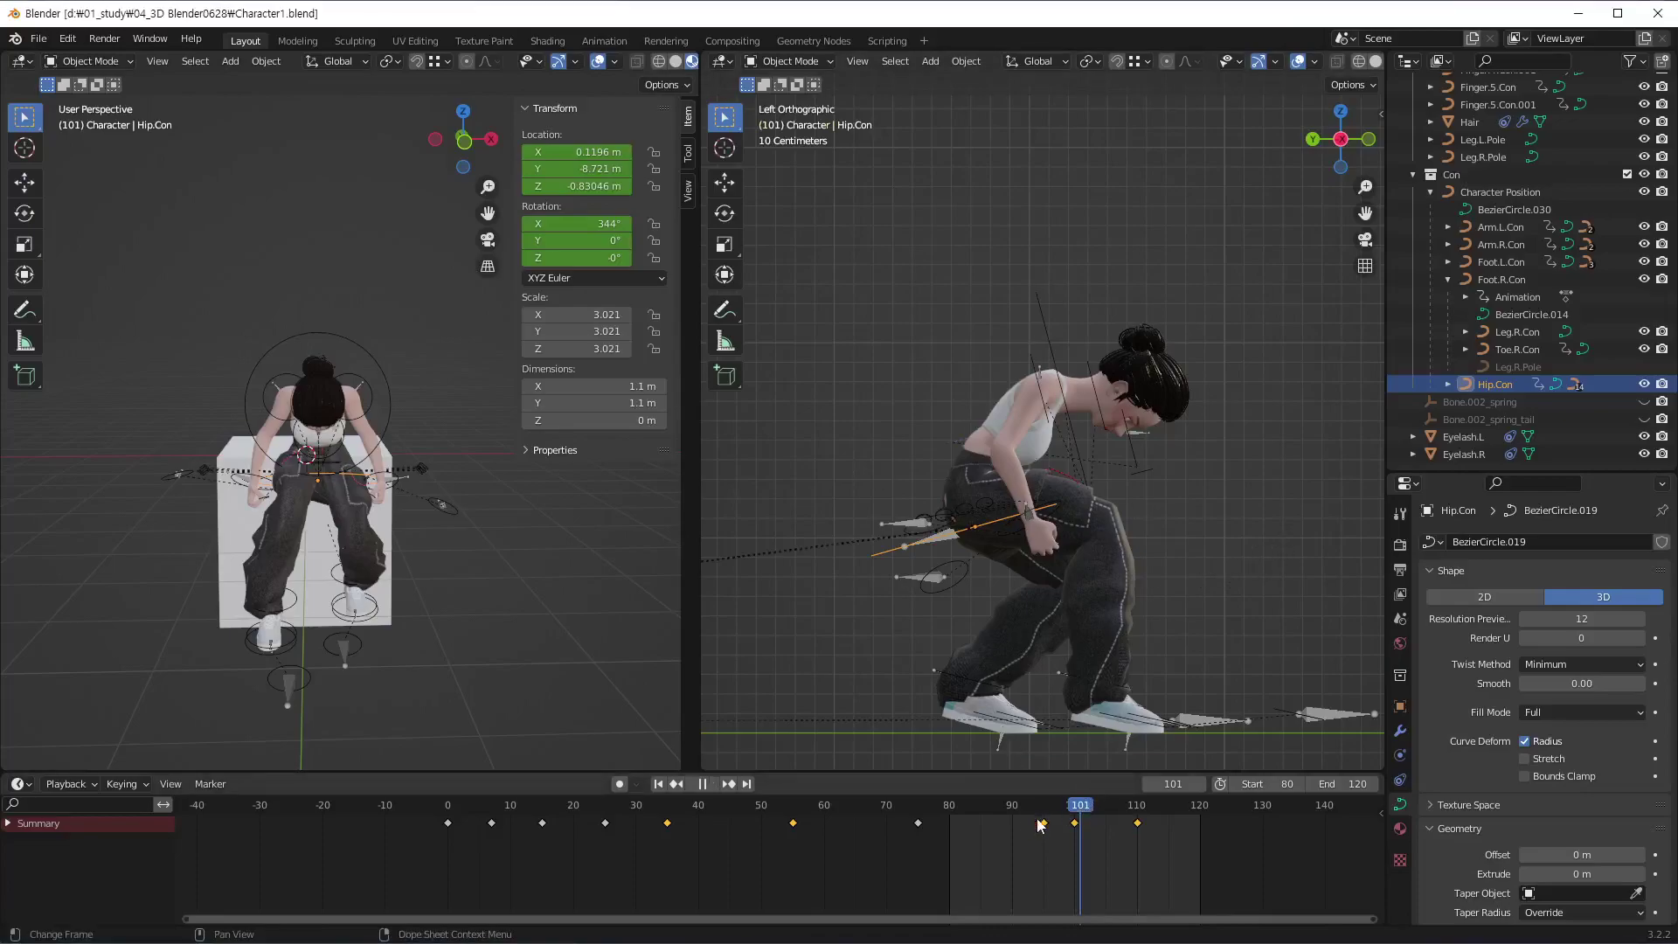
Review the step motion by scrubbing and orbiting, and set the End frame to 150
mouse_move(1084, 808)
mouse_down()
mouse_move(1014, 826)
mouse_move(1143, 825)
mouse_move(999, 842)
mouse_move(1135, 837)
mouse_up()
mouse_move(345, 612)
middle_down()
mouse_move(239, 621)
mouse_move(291, 506)
mouse_move(374, 578)
mouse_move(559, 553)
mouse_move(328, 528)
mouse_move(181, 599)
mouse_move(374, 595)
mouse_move(479, 563)
mouse_move(428, 593)
mouse_move(449, 568)
mouse_move(291, 565)
mouse_move(247, 583)
mouse_move(418, 544)
middle_up()
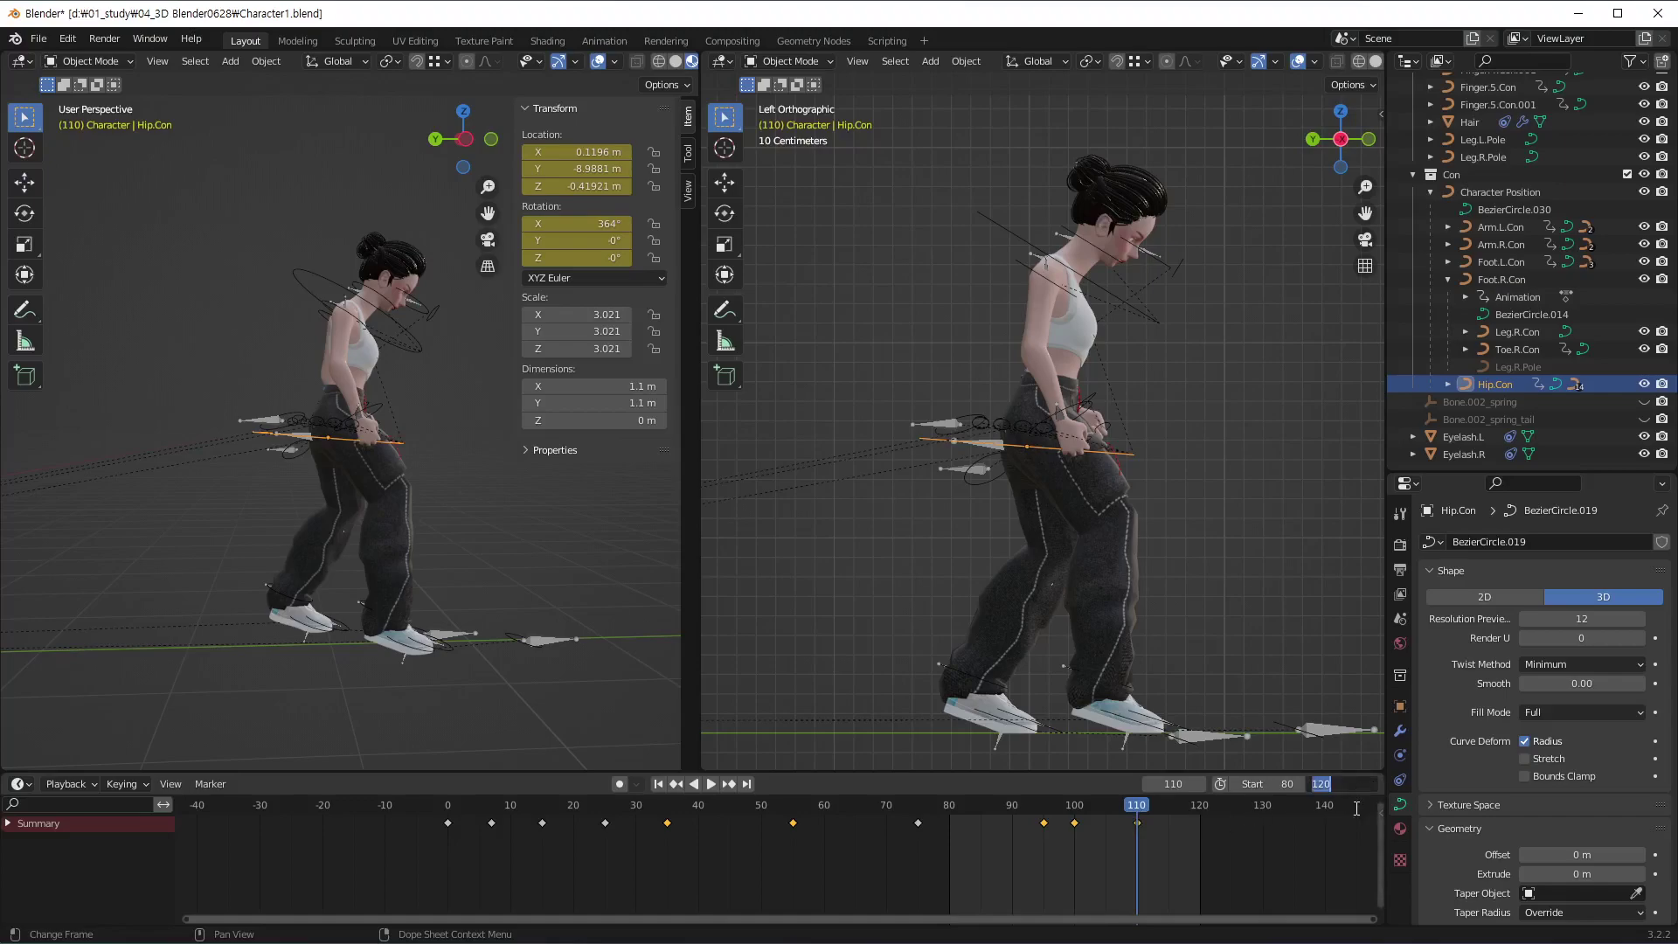
text(150)
key(Return)
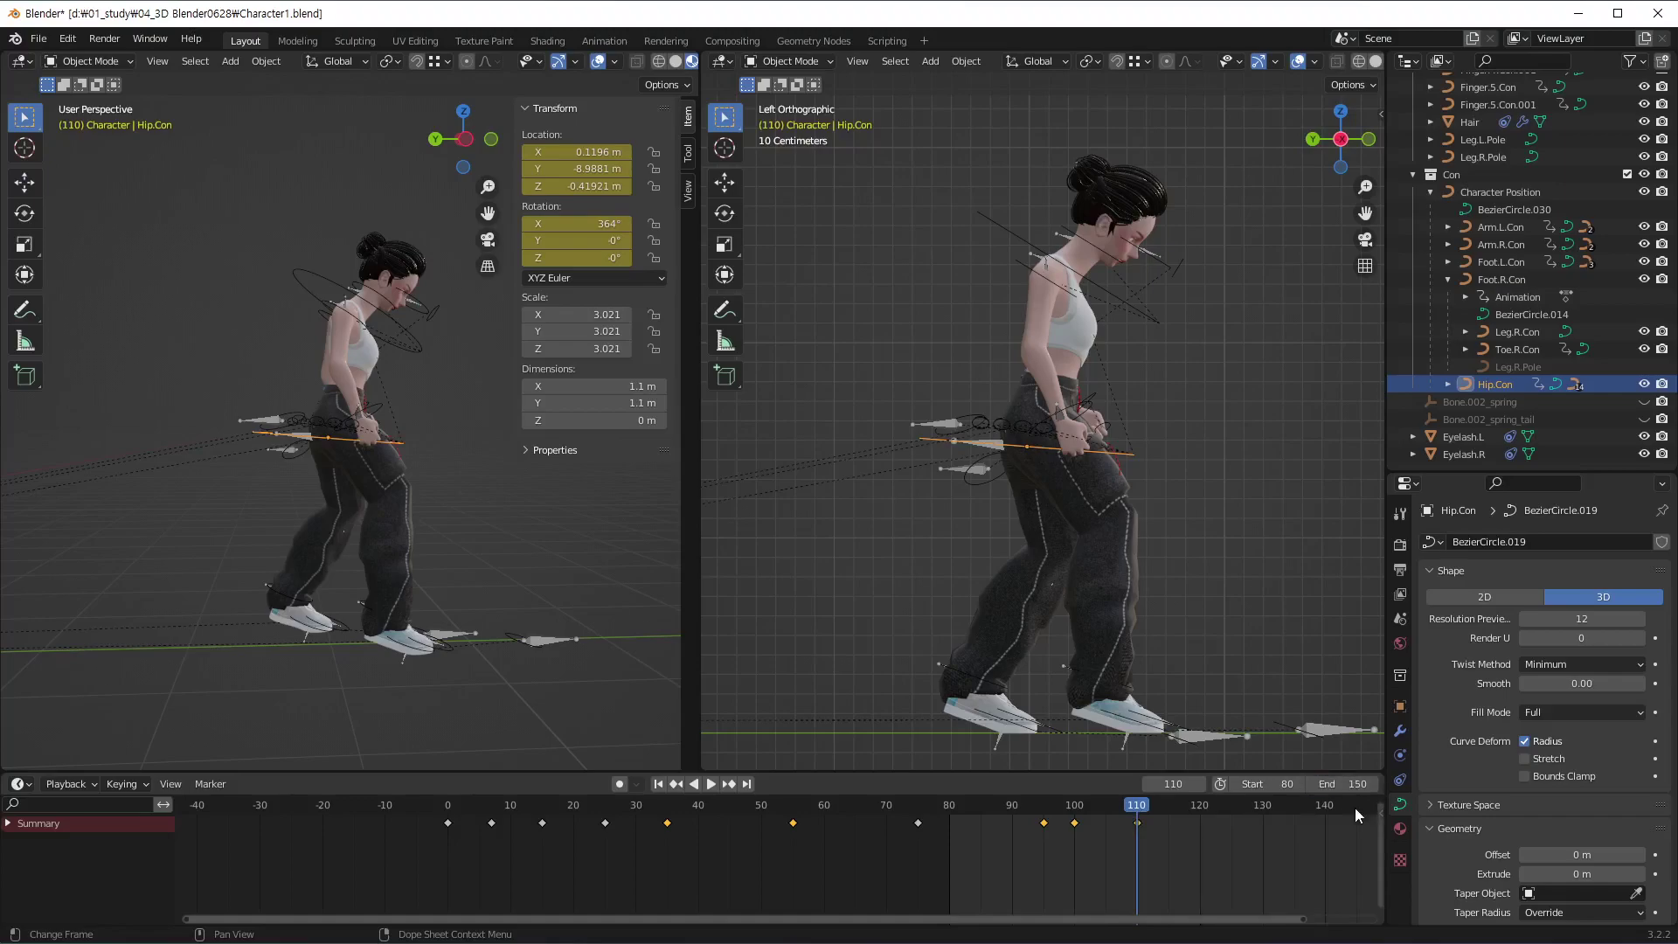
middle_drag(1134, 811, 821, 820)
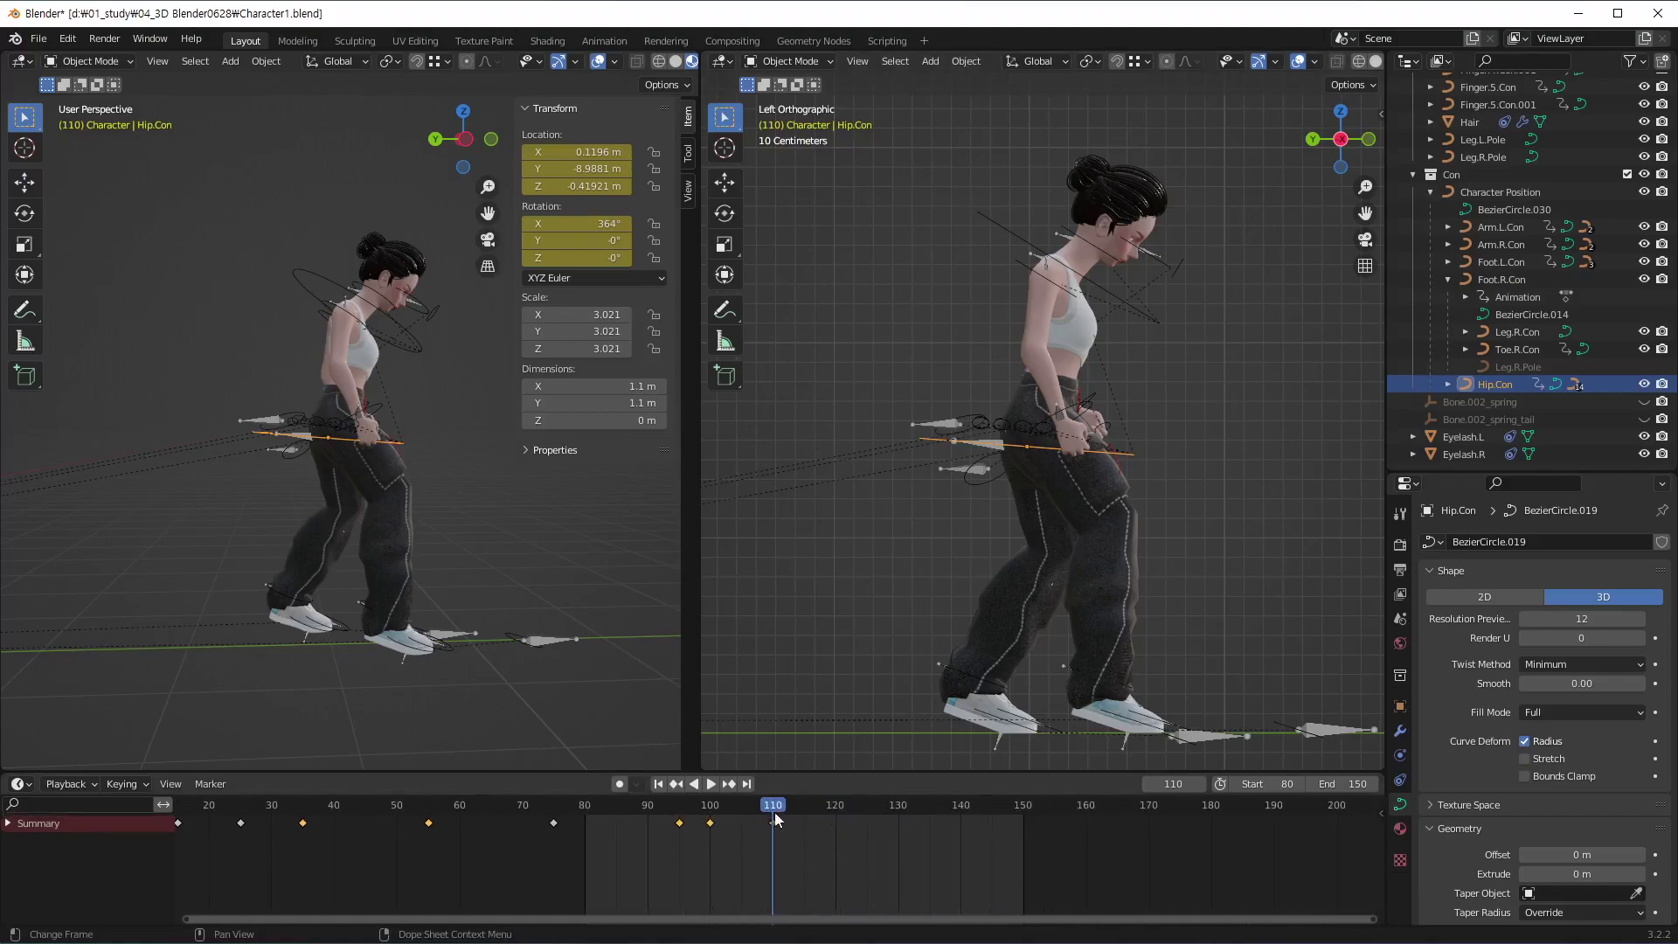
mouse_move(775, 812)
mouse_down()
mouse_move(631, 815)
mouse_move(775, 828)
mouse_up()
mouse_move(385, 574)
middle_down()
mouse_move(180, 603)
mouse_move(302, 585)
middle_up()
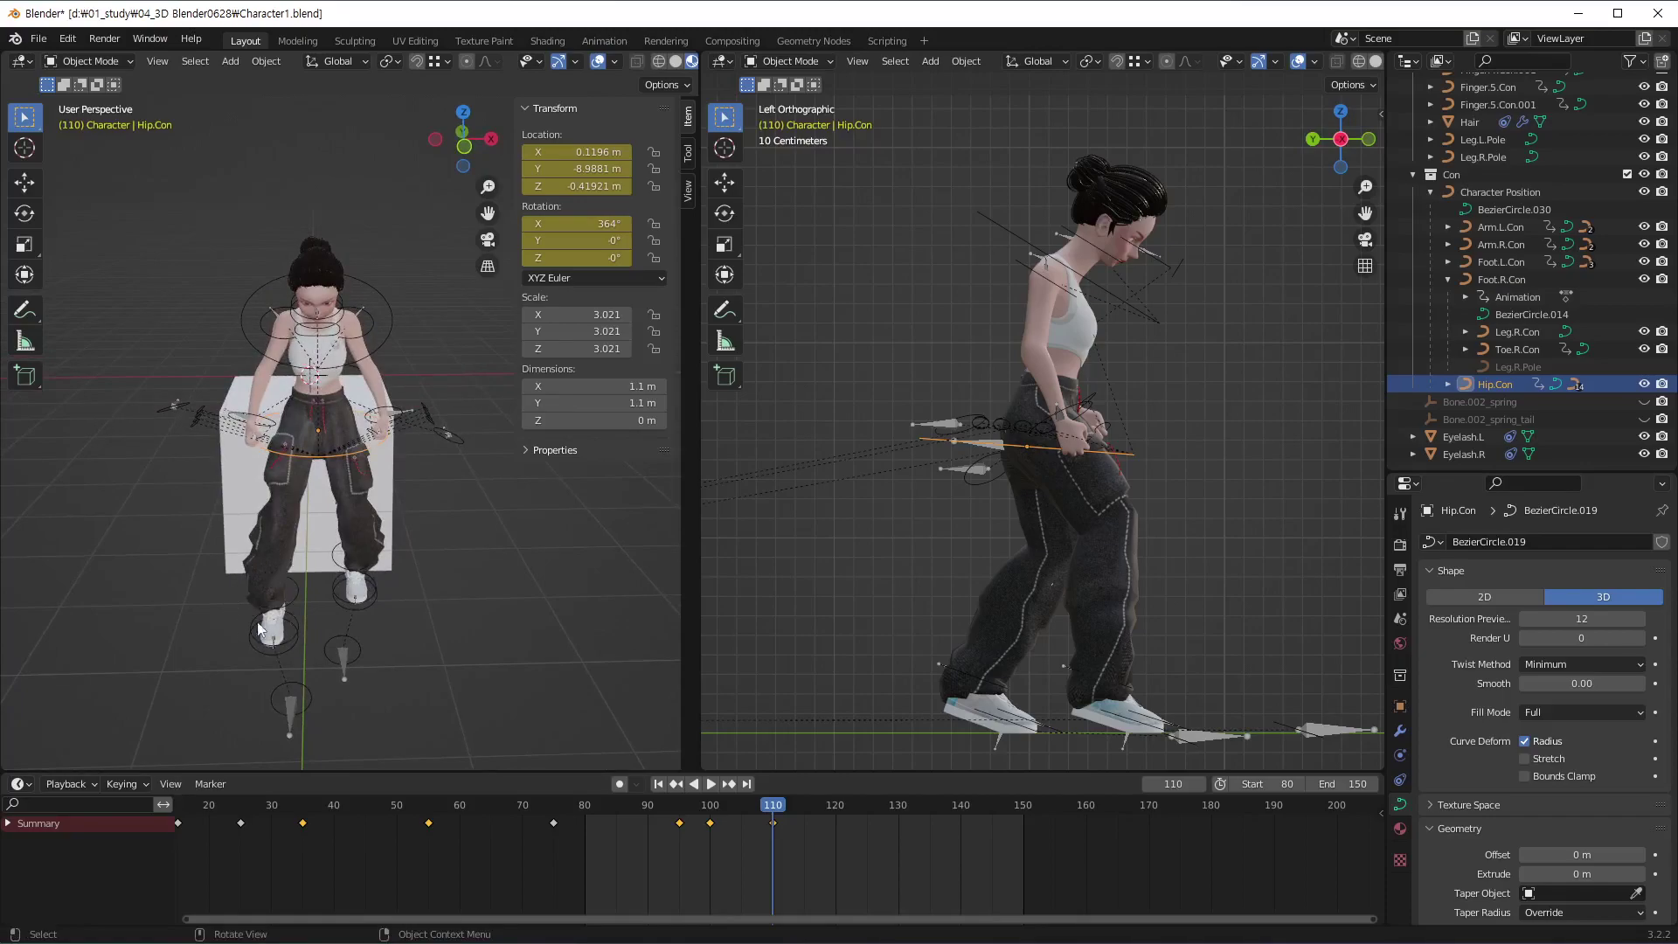
Play the animation and stop it at frame 125
middle_drag(224, 594, 549, 606)
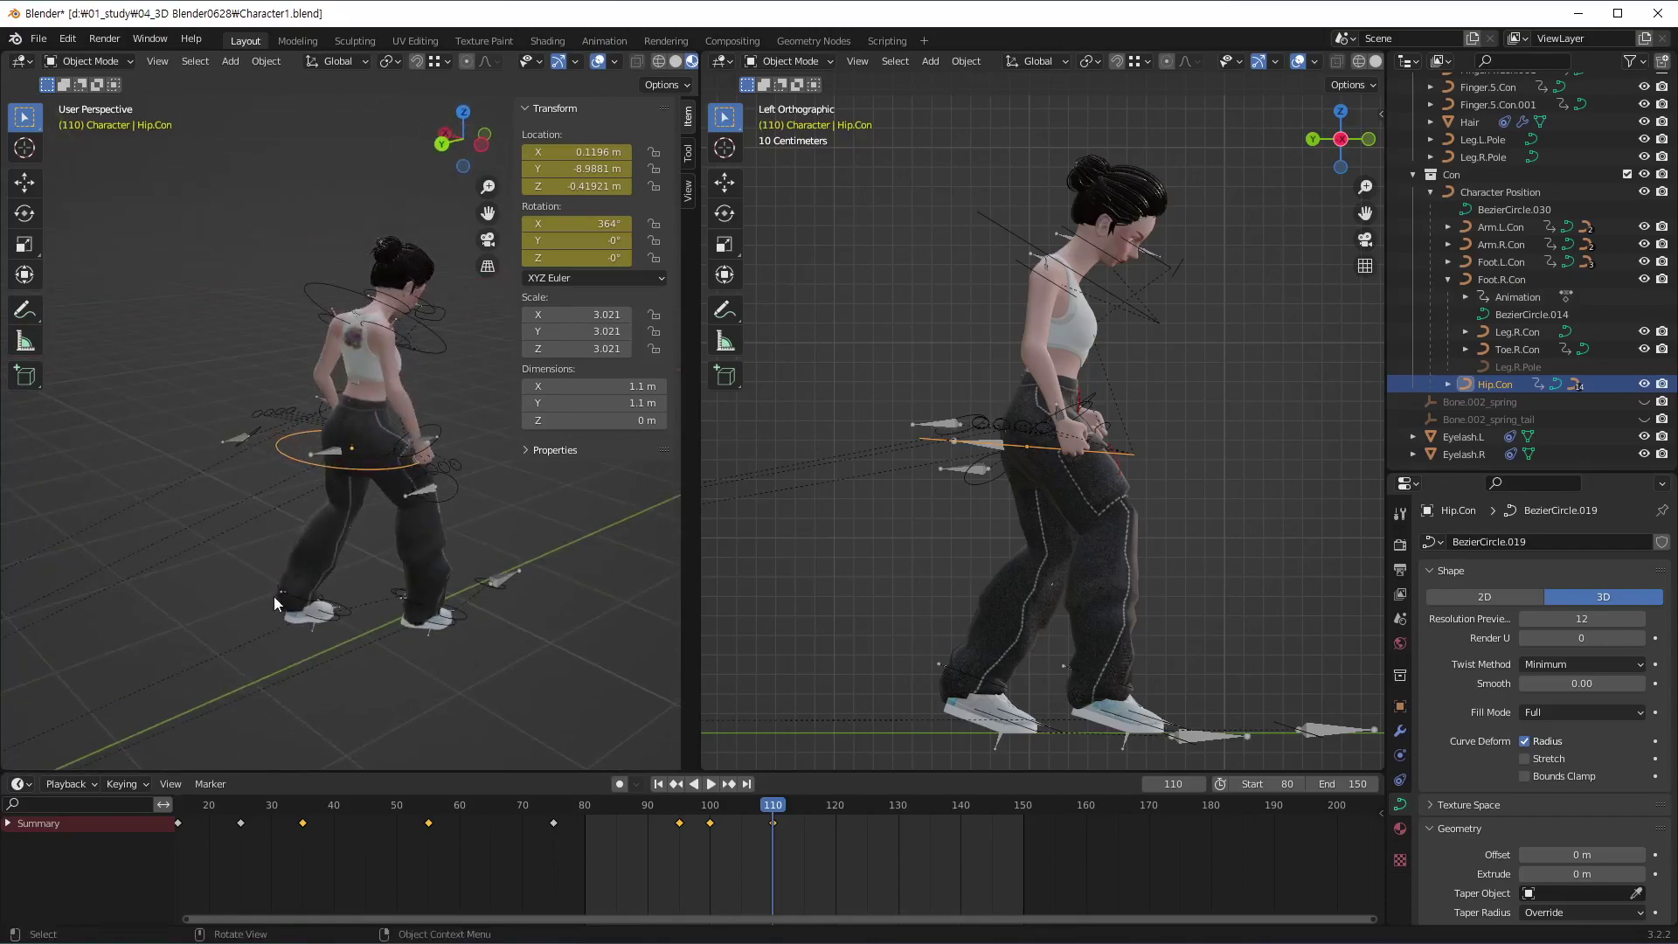
key(space)
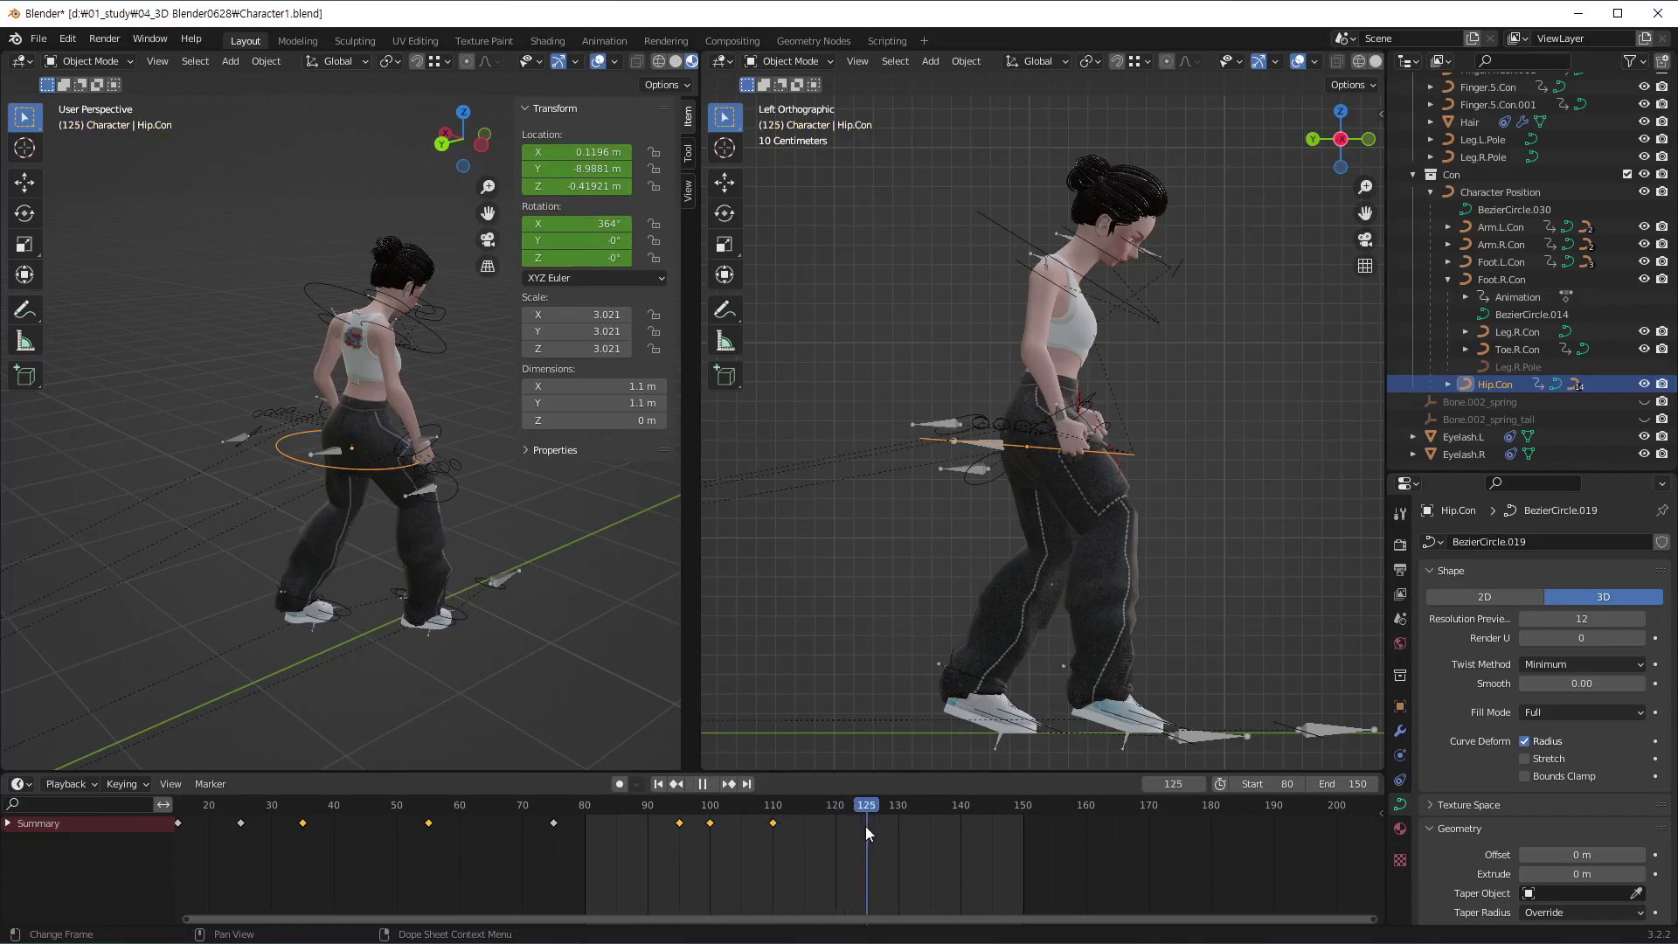
key(space)
shift+middle_drag(1089, 522, 941, 509)
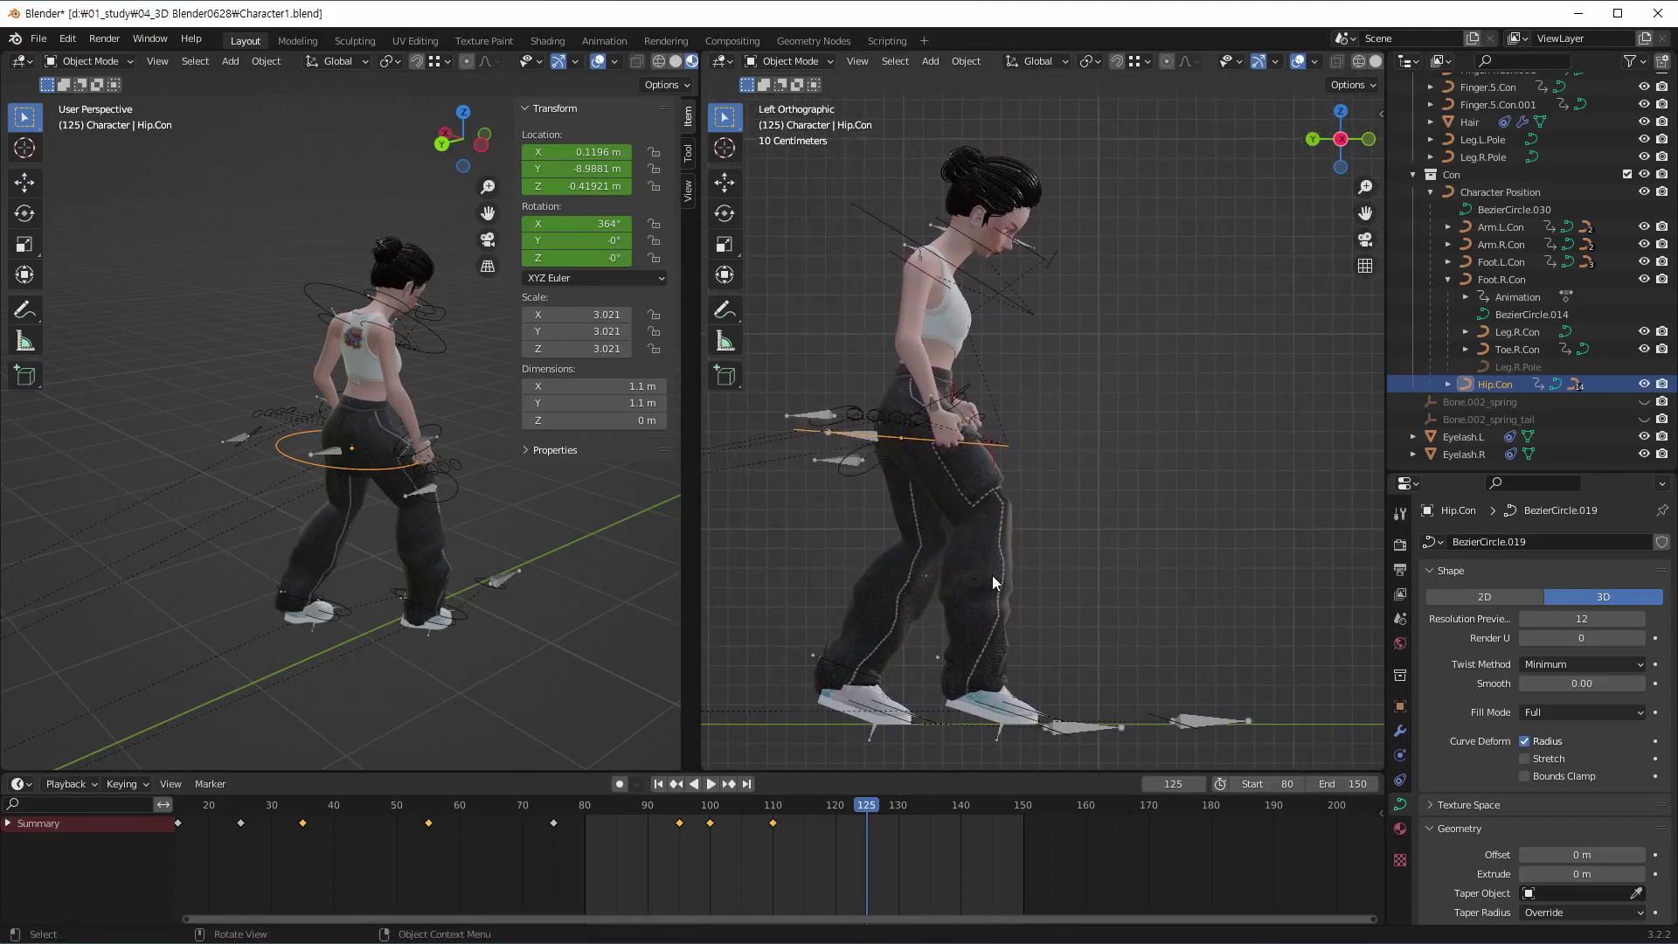
Test-move the hip control, undo the move, and select the right foot control
key(g)
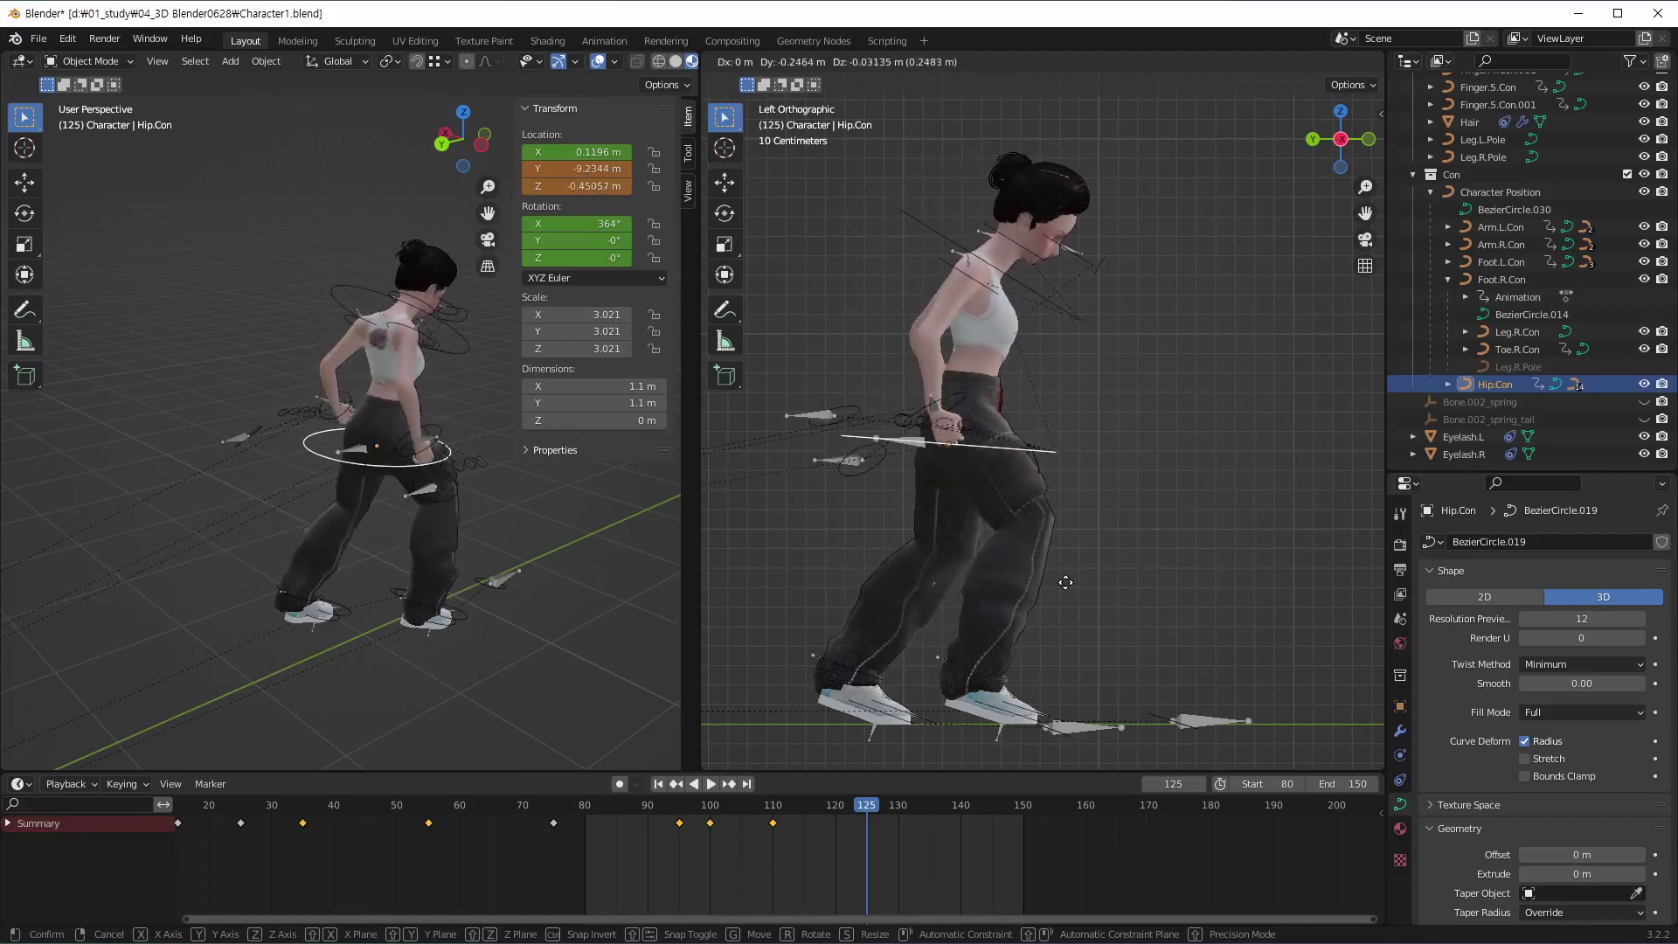
click(1076, 592)
key(ctrl+z)
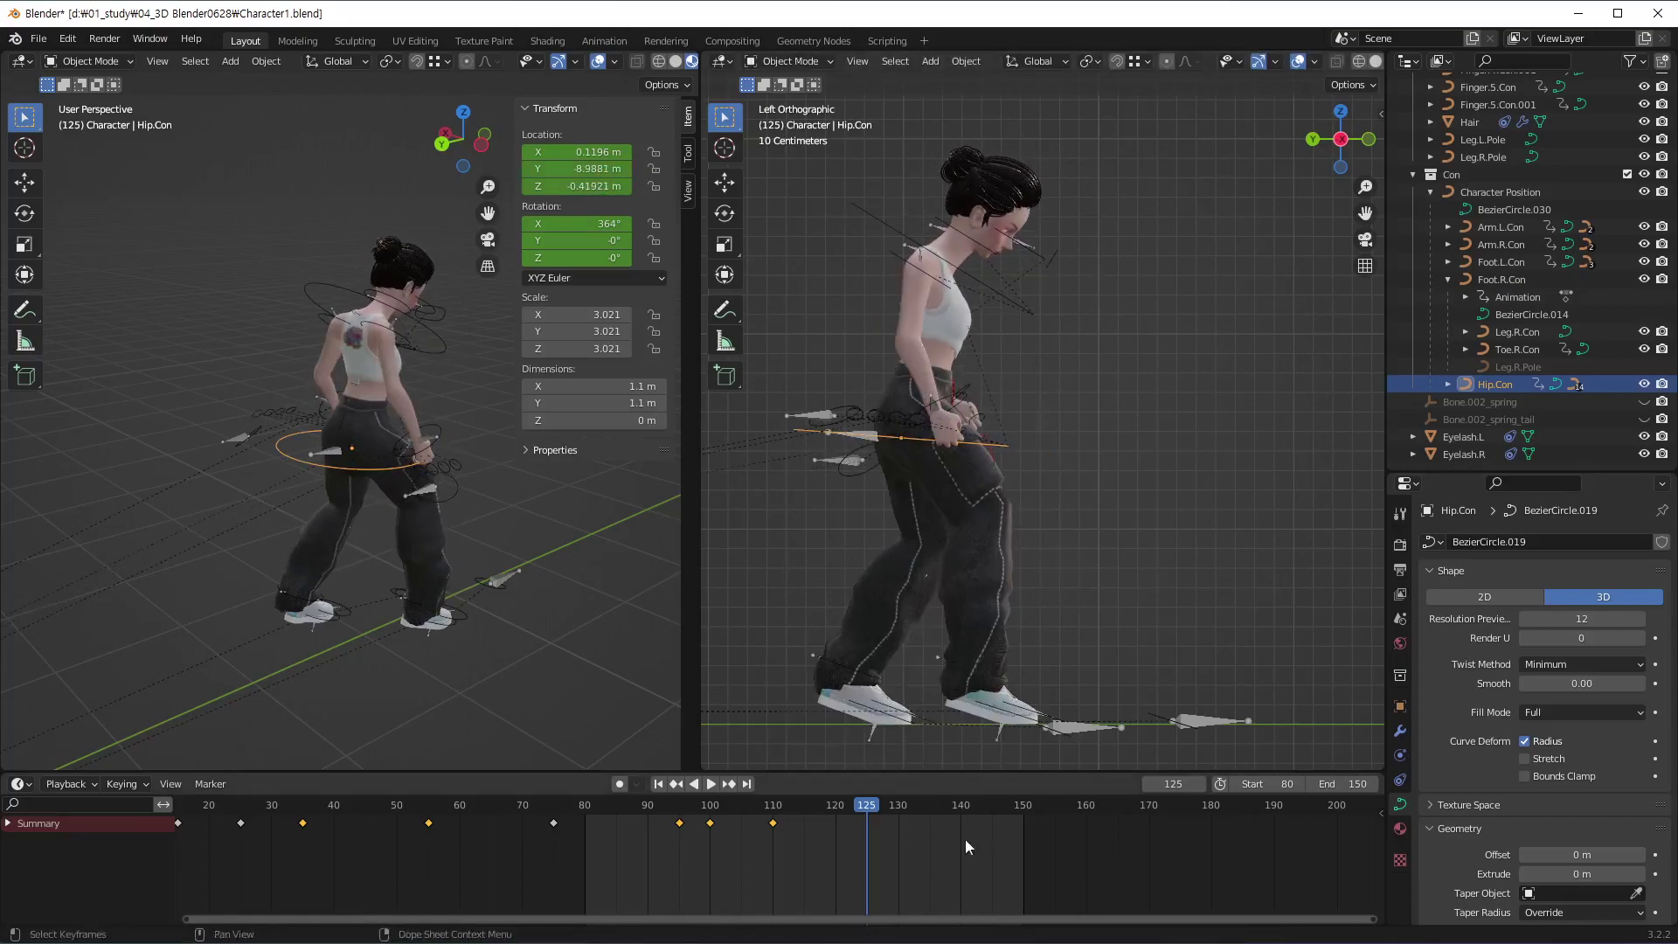
click(1519, 278)
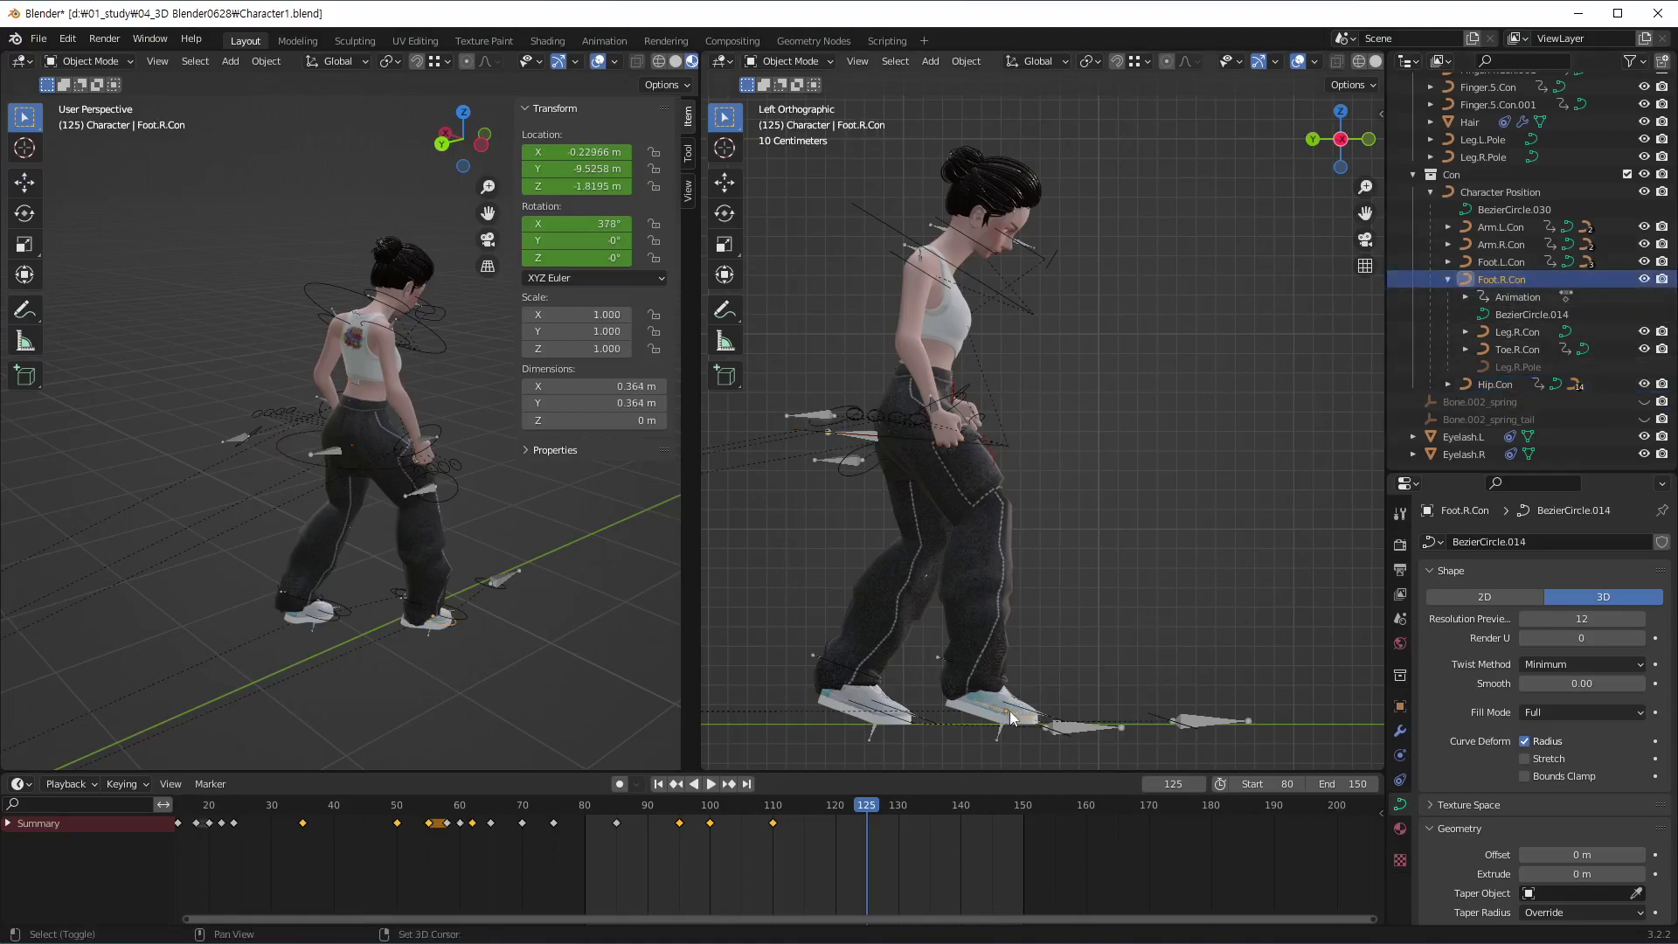
Set the right foot control's X rotation to 360° and keyframe it at frame 125
shift+middle_drag(1010, 711, 1018, 629)
scroll(1101, 537, up, 3)
shift+middle_drag(1018, 697, 1046, 614)
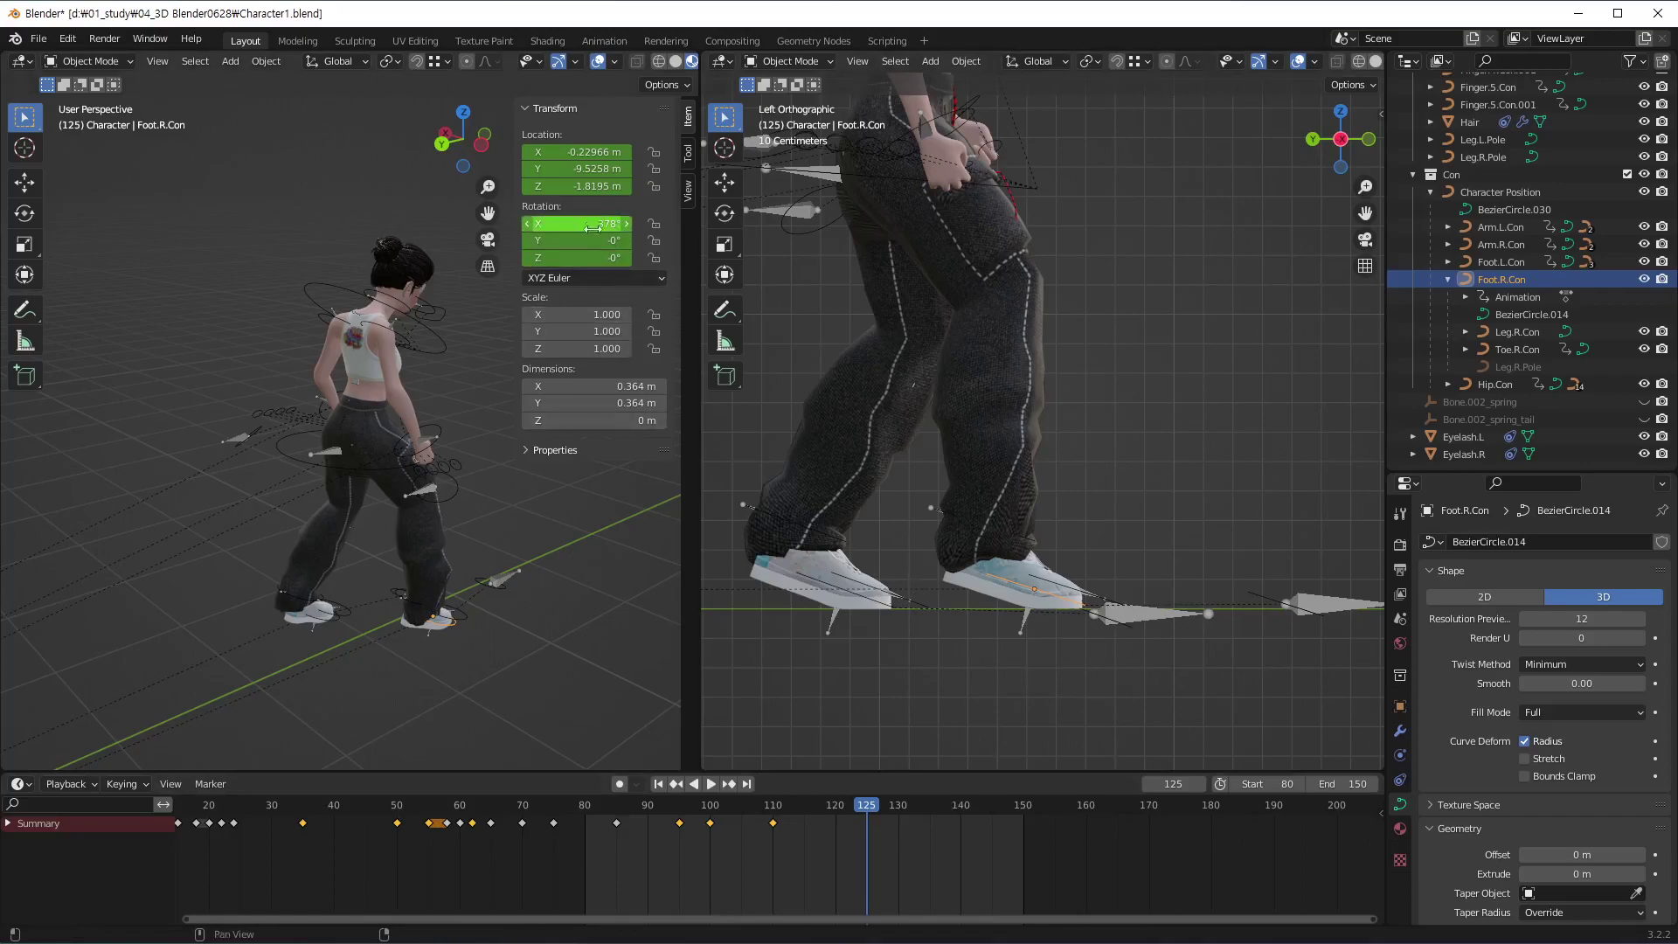
click(596, 226)
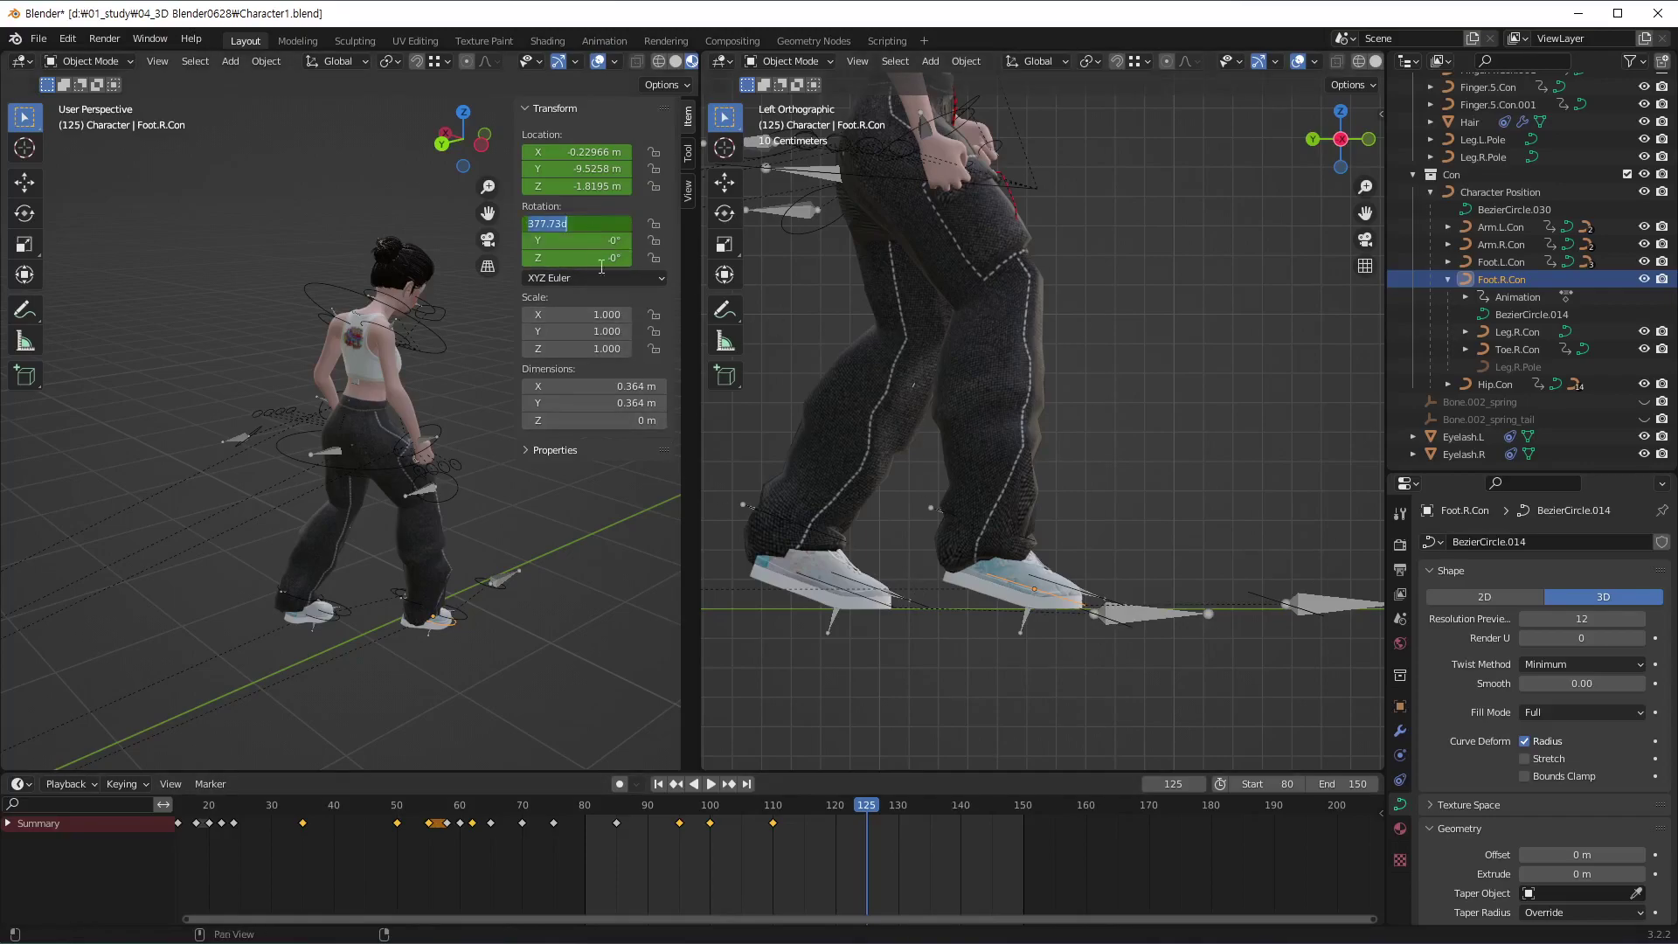
text(360)
key(Return)
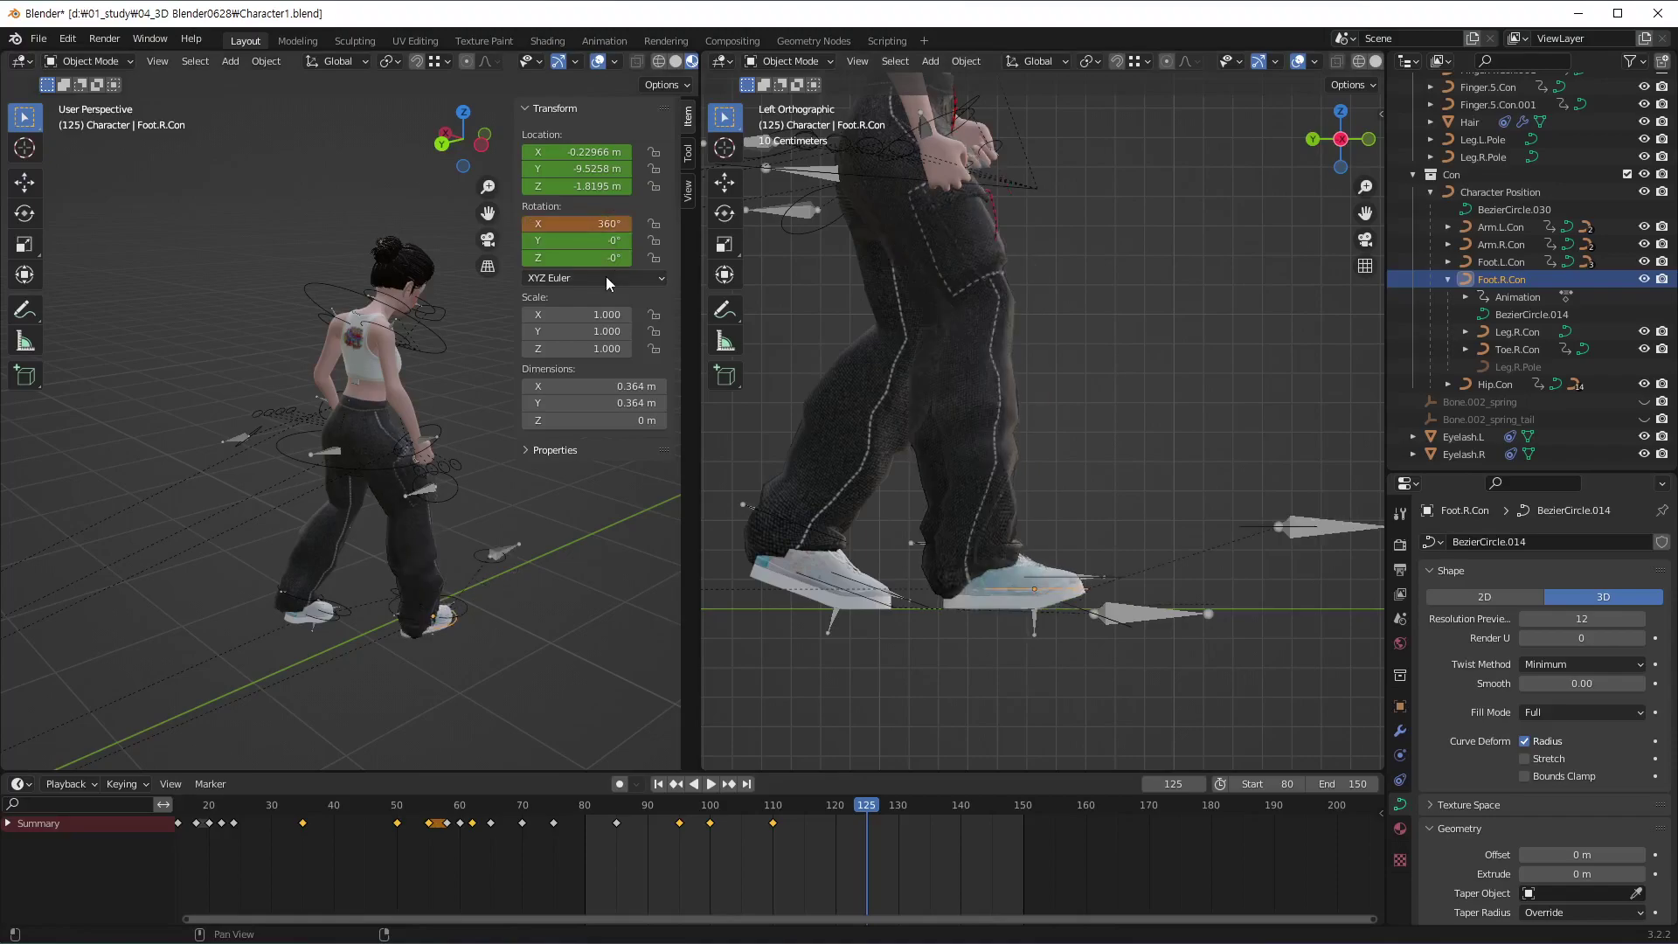
key(i)
Play back to check the foot pose, returning the playhead to frame 125
click(910, 855)
click(746, 825)
key(space)
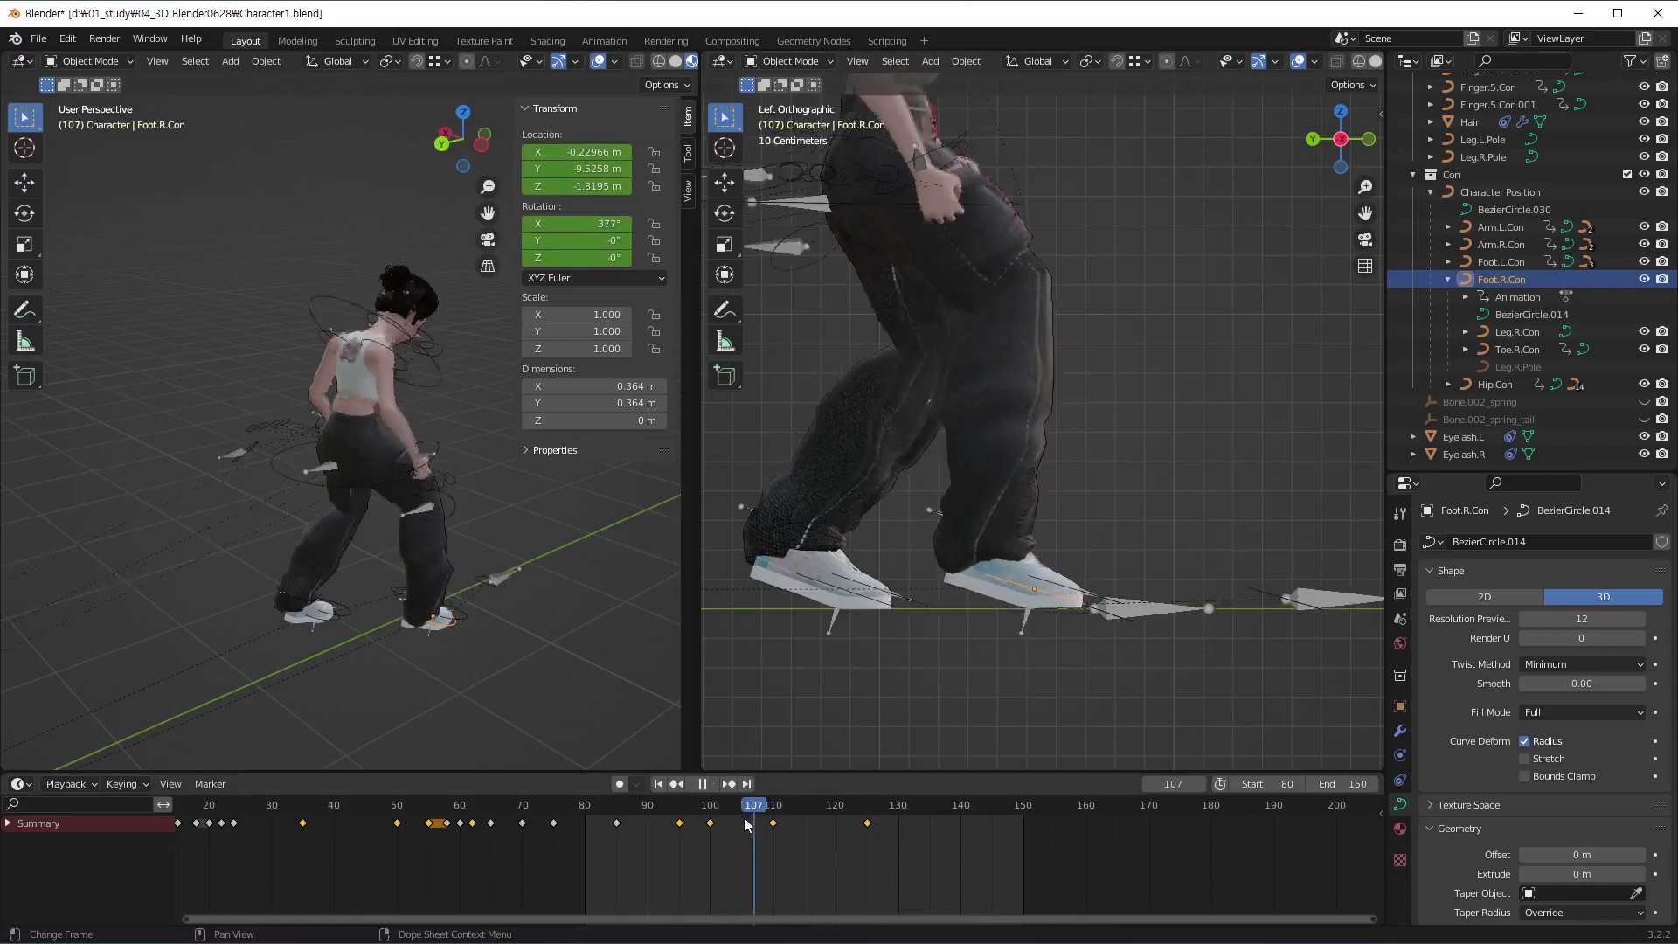
key(space)
click(871, 841)
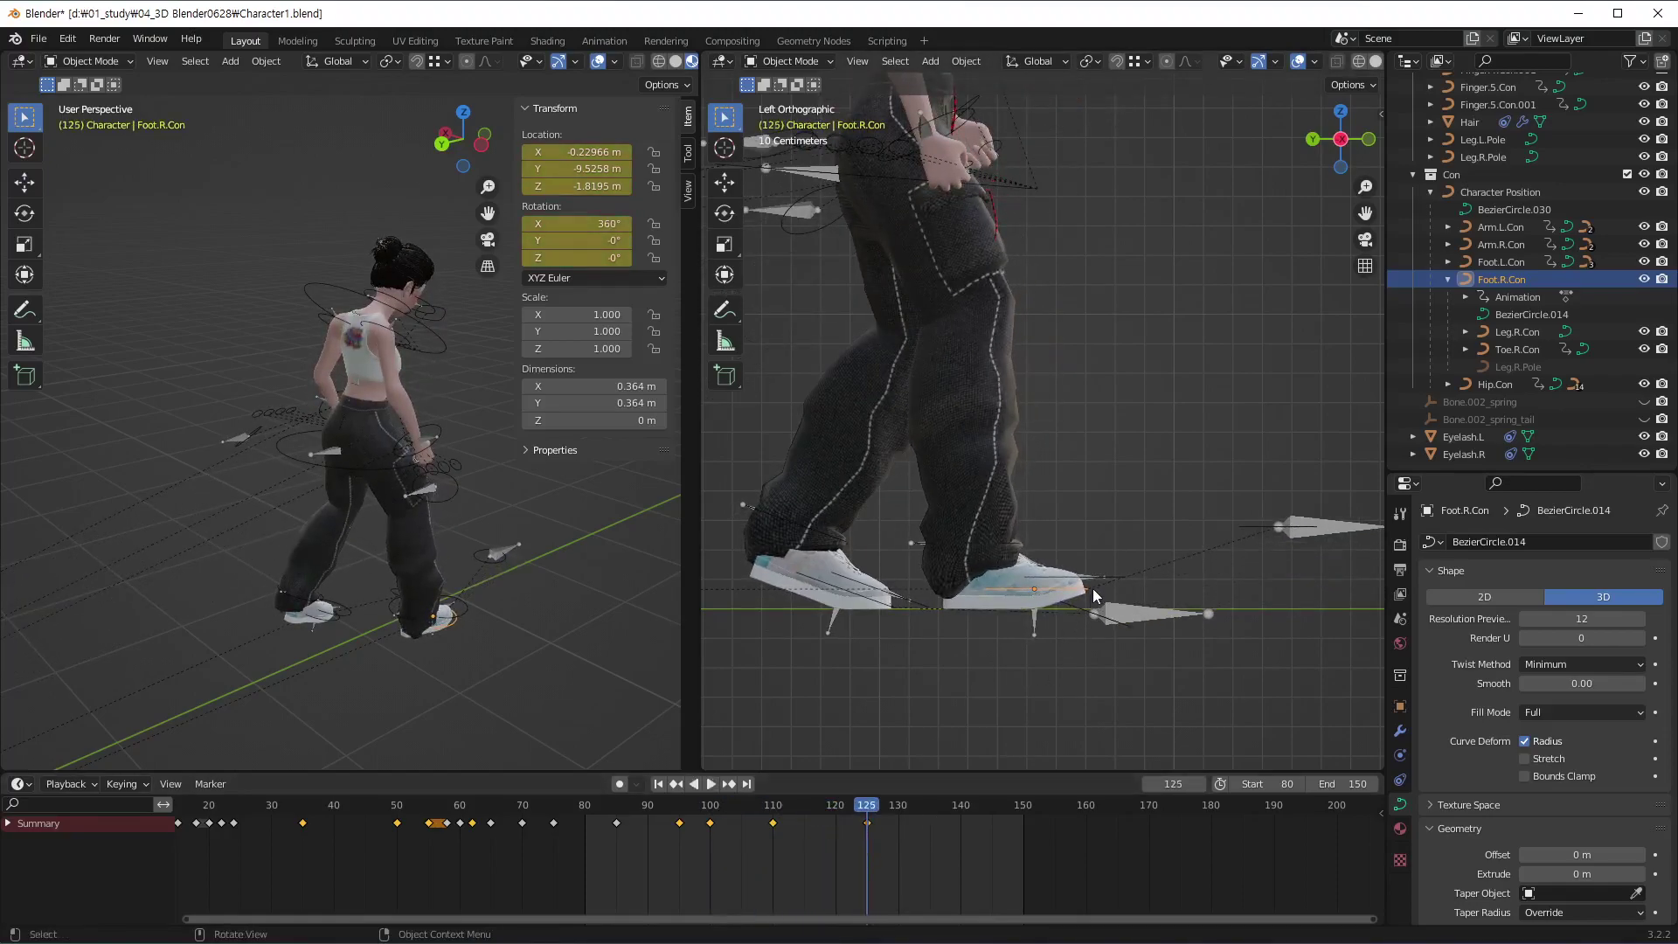
Lower the right toe control and keyframe its position at frame 125
shift+middle_drag(1073, 634, 1015, 569)
scroll(1014, 569, up, 4)
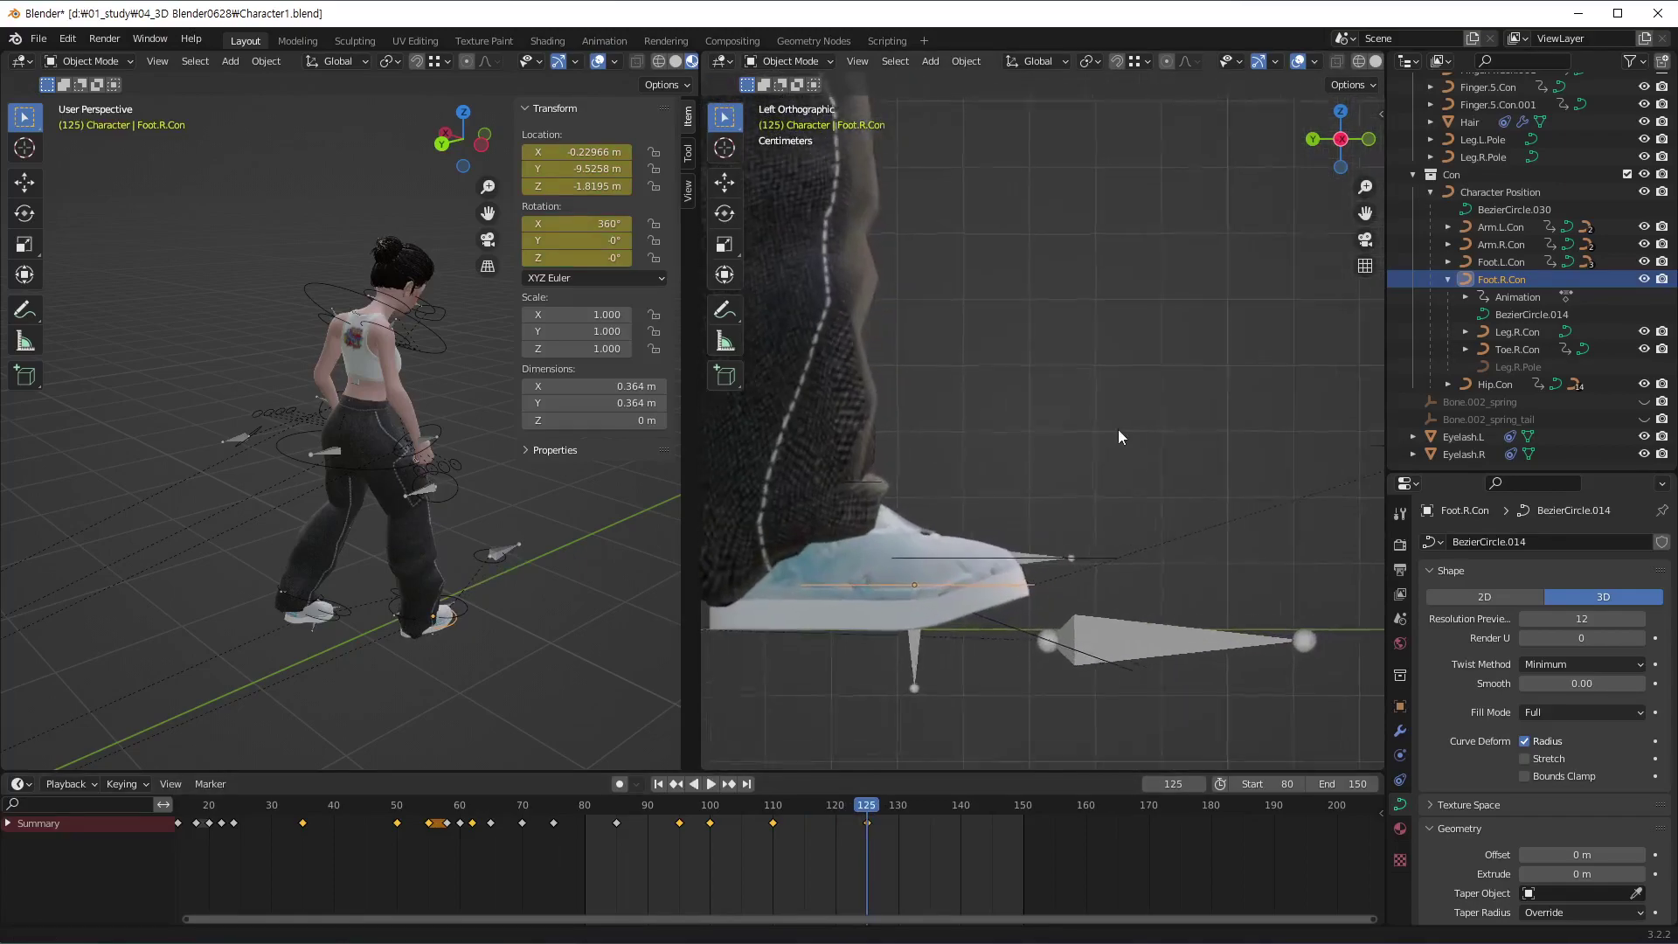
click(1083, 559)
shift+middle_drag(1012, 666, 1086, 616)
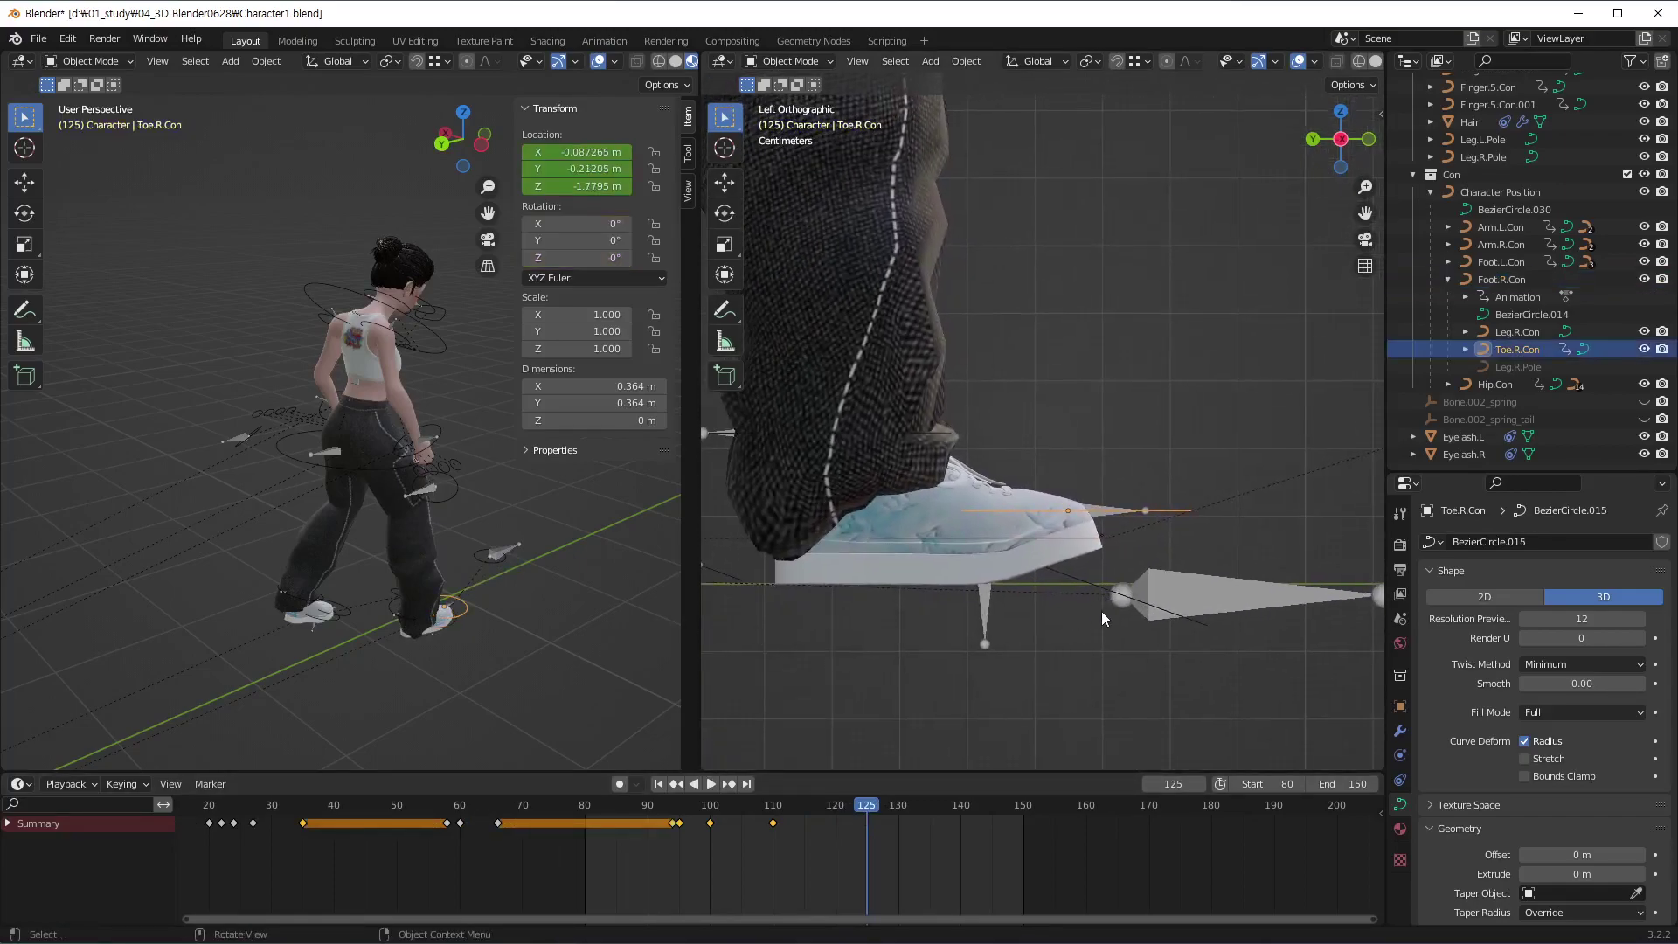
key(g)
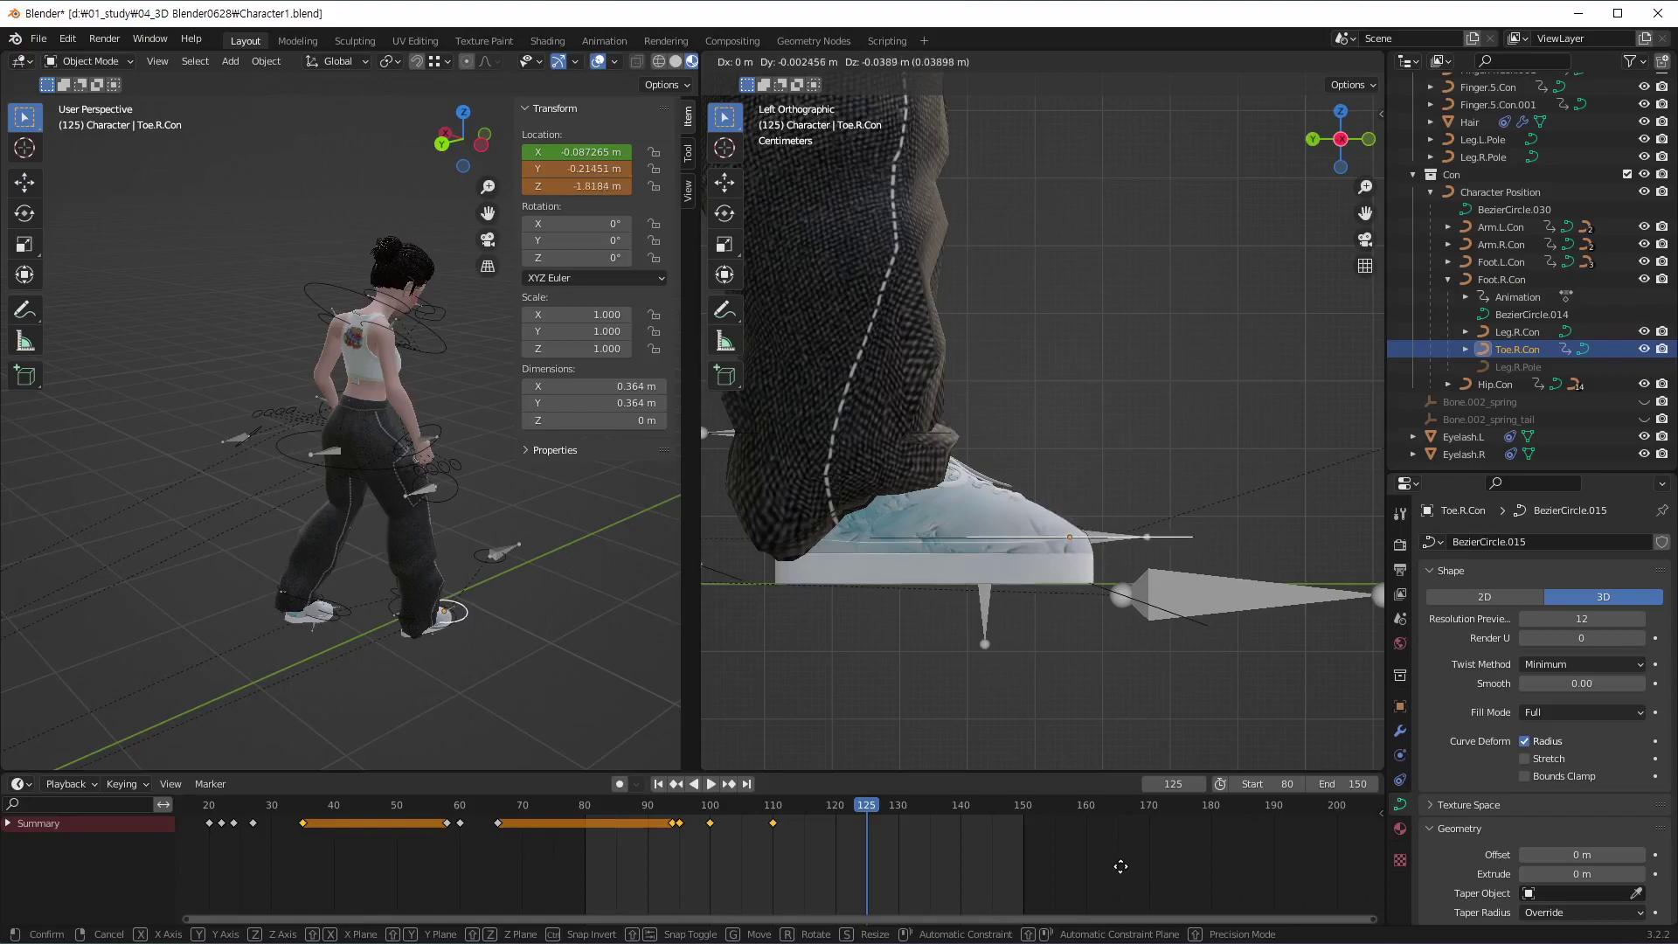
click(1119, 881)
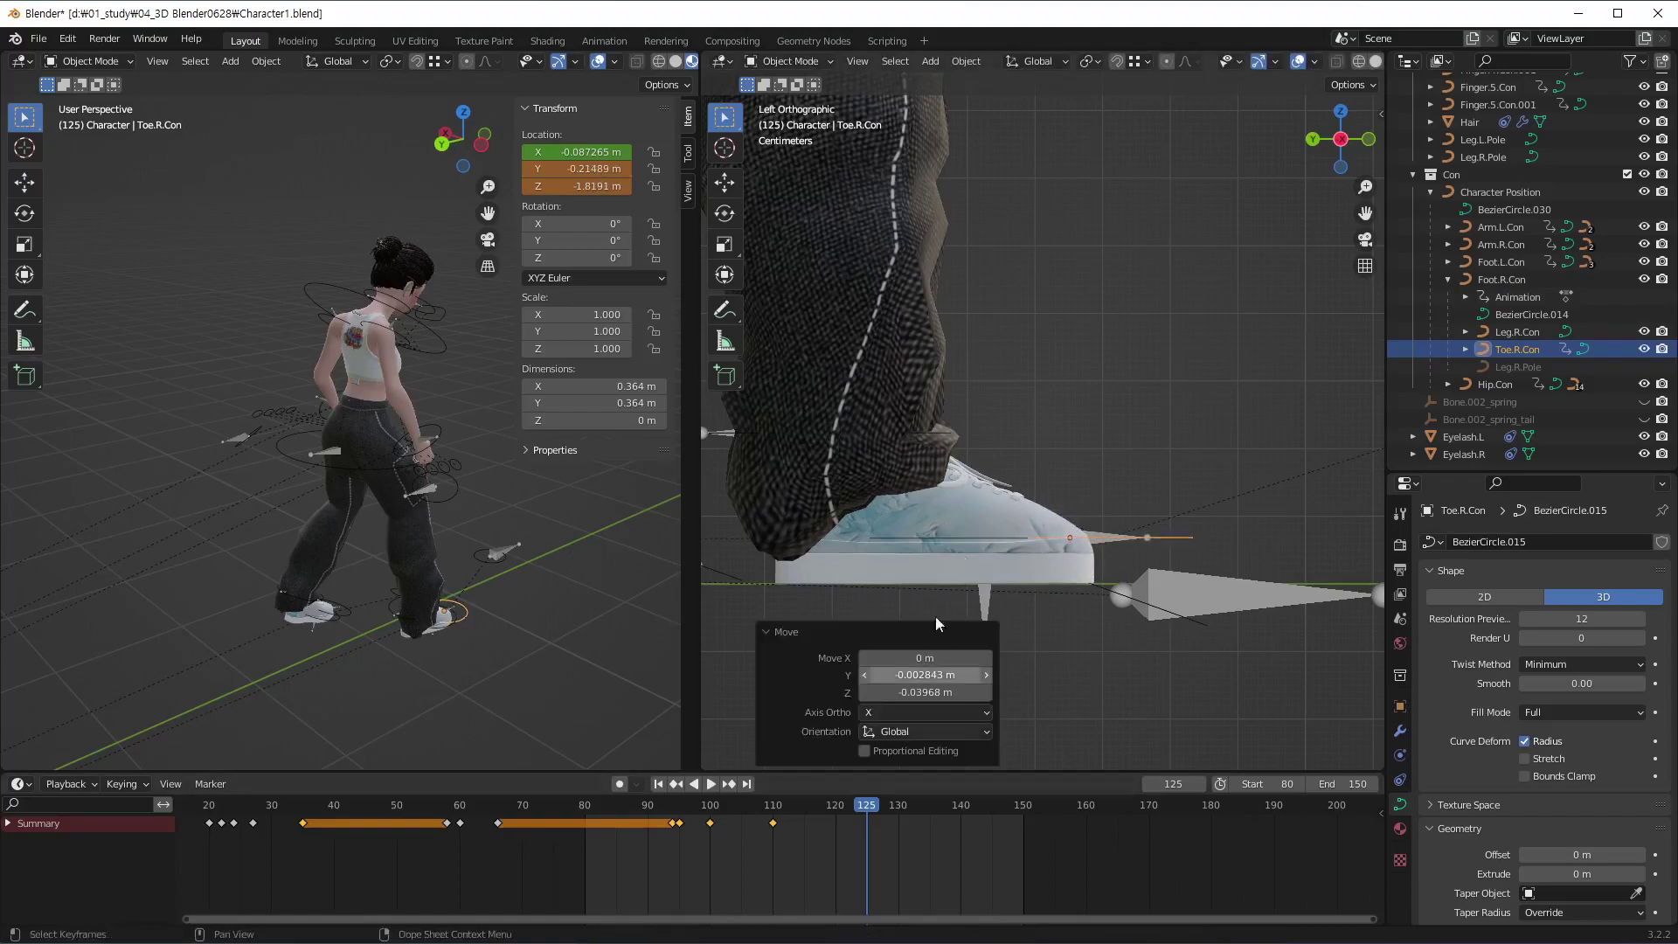
key(i)
click(927, 856)
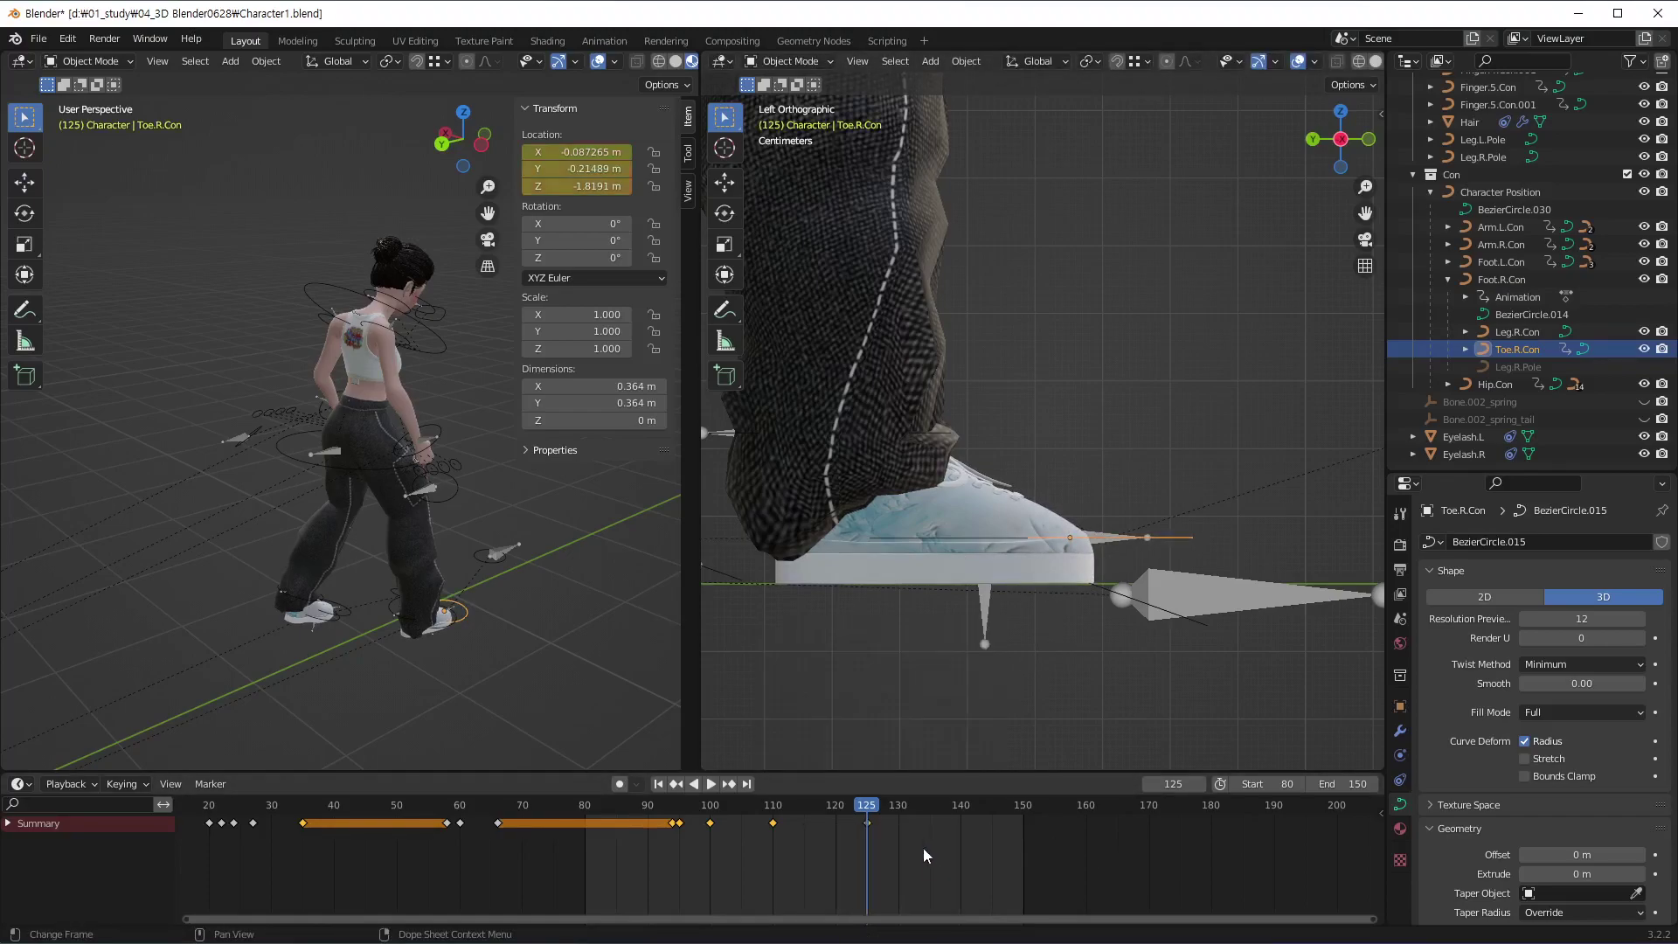
Scrub around frame 125 to check the toe motion, then select the hip control
mouse_move(863, 815)
mouse_down()
mouse_move(881, 825)
mouse_move(790, 823)
mouse_move(869, 821)
mouse_up()
scroll(926, 500, down, 3)
scroll(1051, 623, down, 2)
scroll(1053, 495, down, 1)
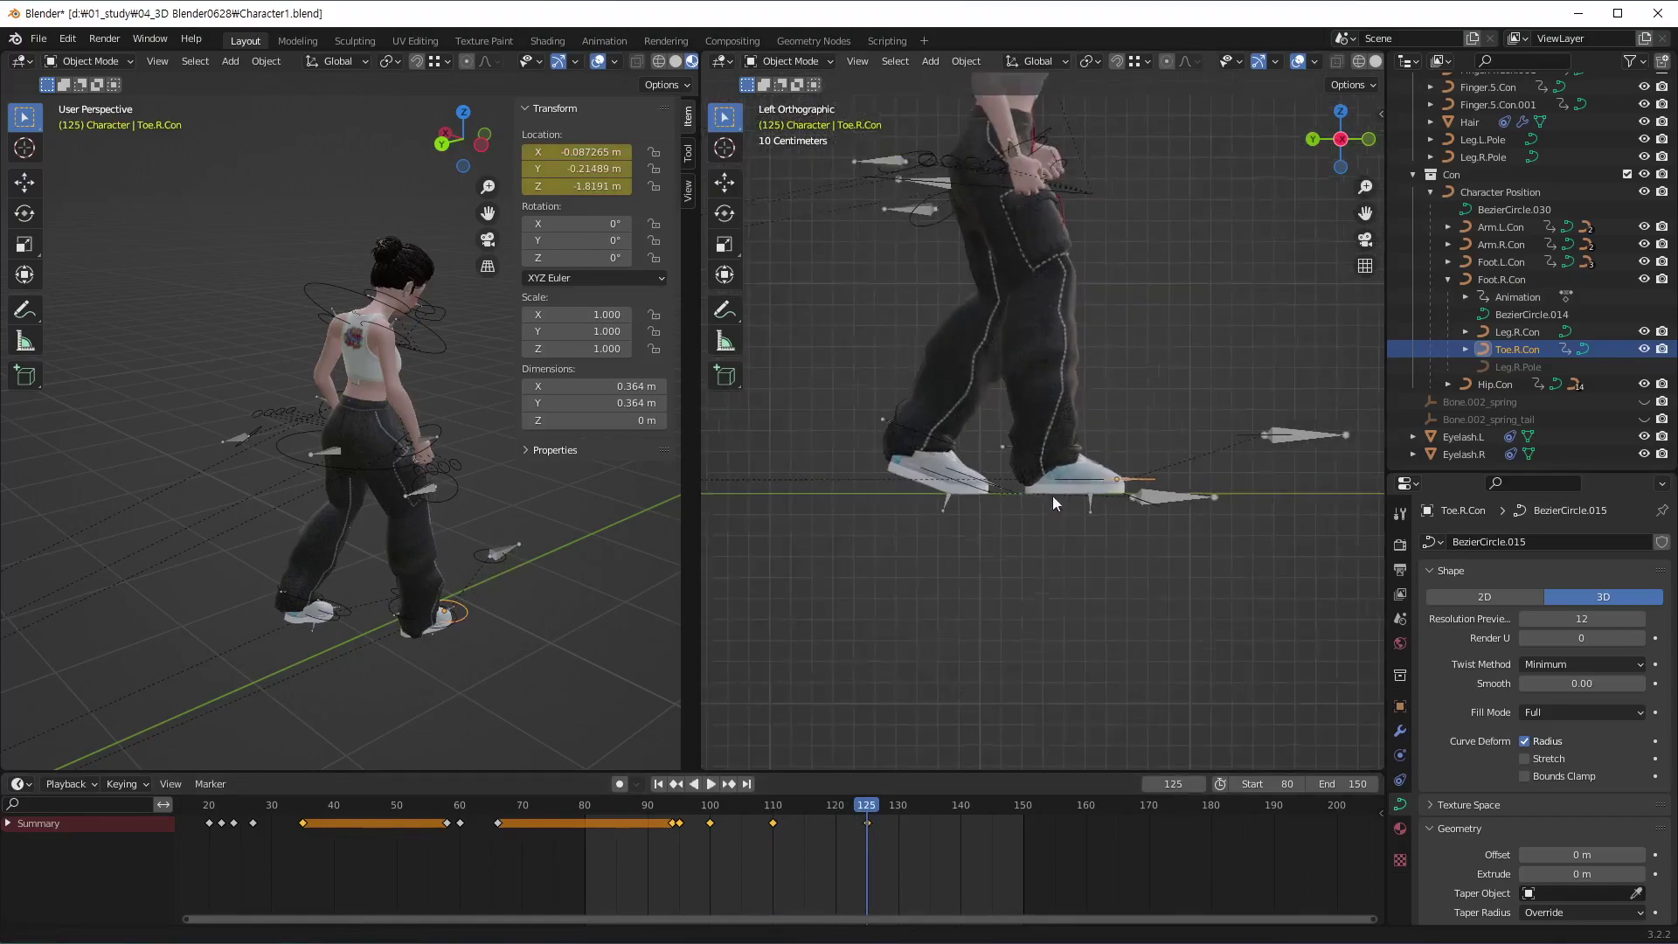
scroll(1005, 491, up, 2)
shift+scroll(1005, 491, up, 2)
scroll(1009, 543, up, 2)
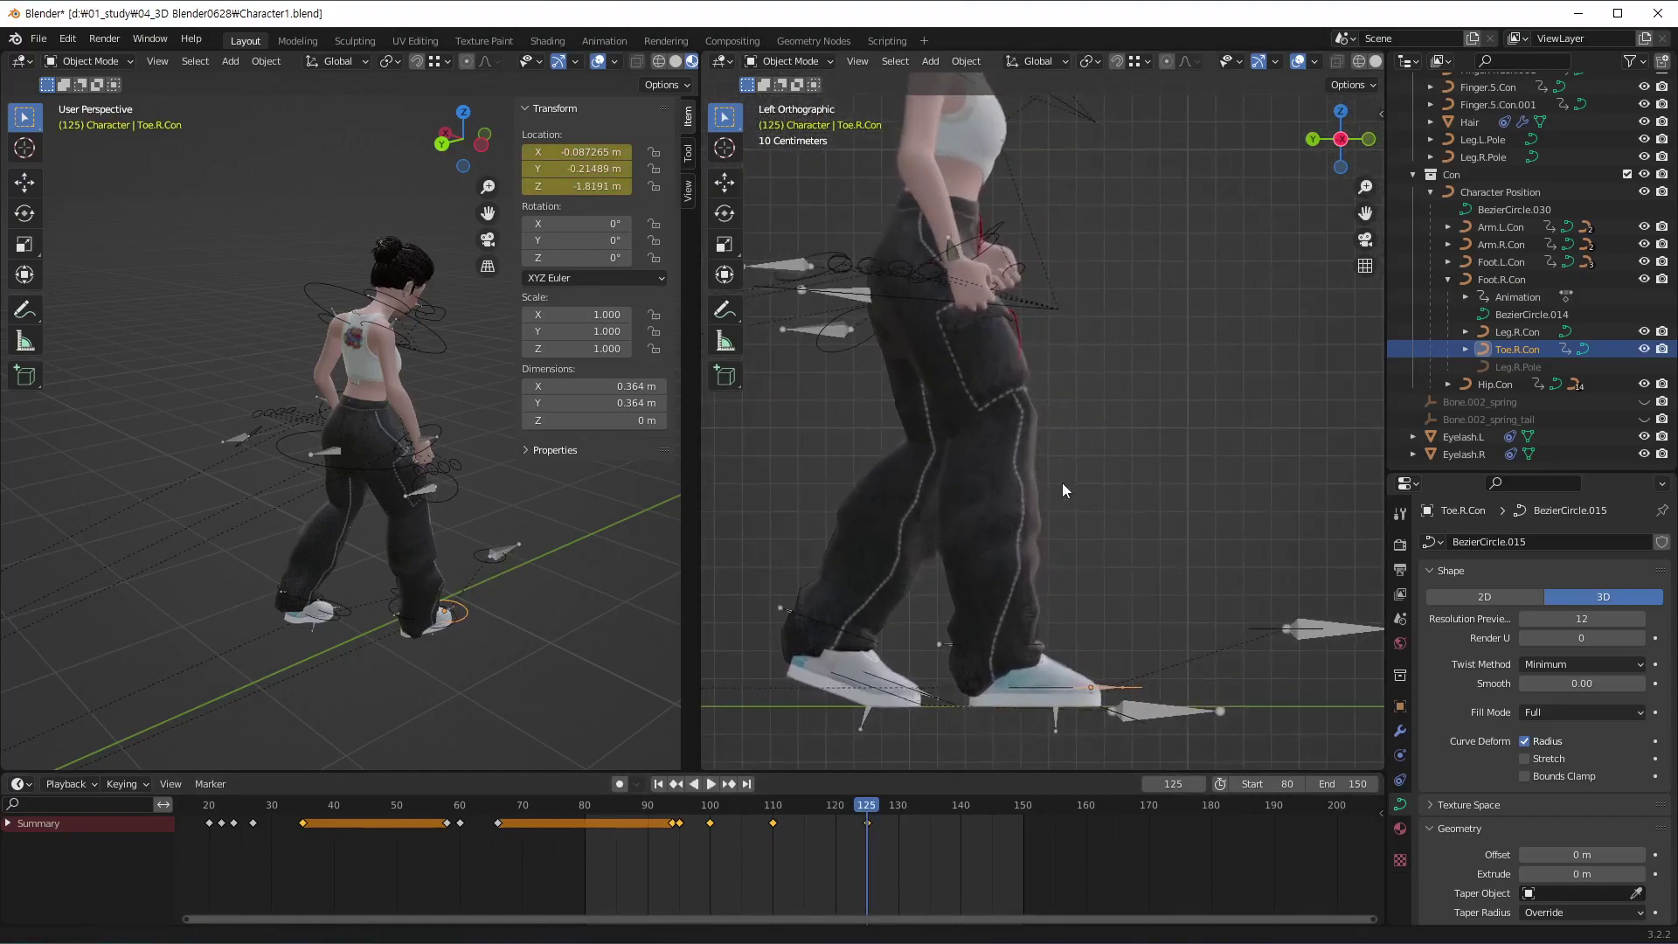
click(904, 297)
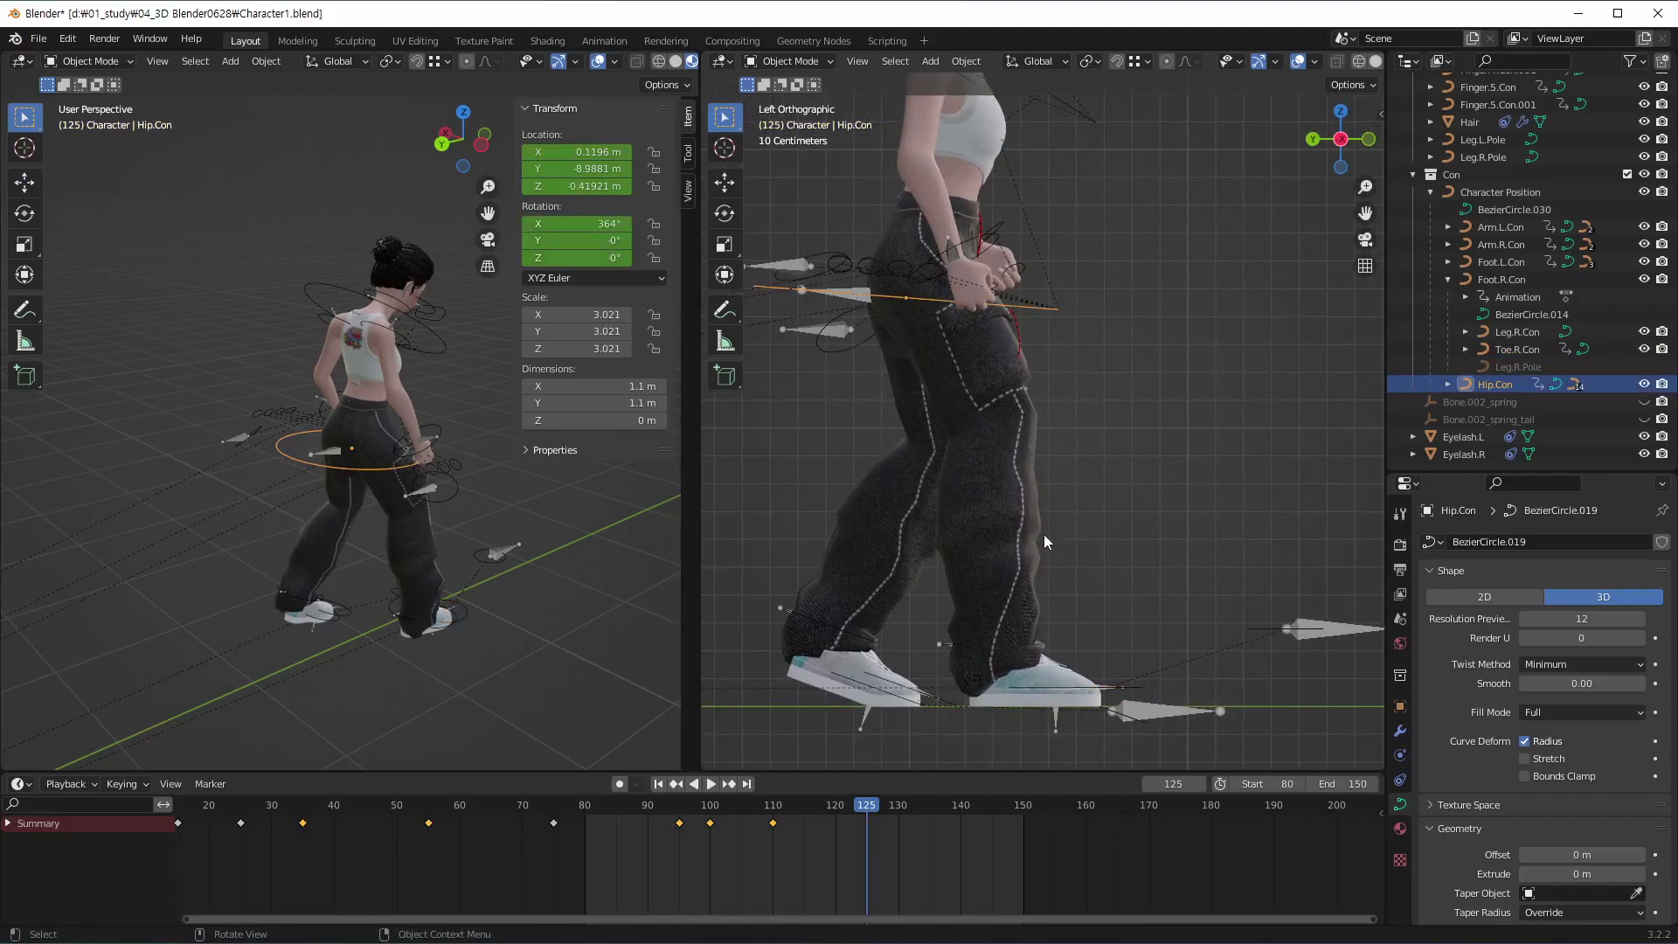
Move the hip control to Y -9.2417 m, Z -0.37056 m and keyframe it at frame 125
key(g)
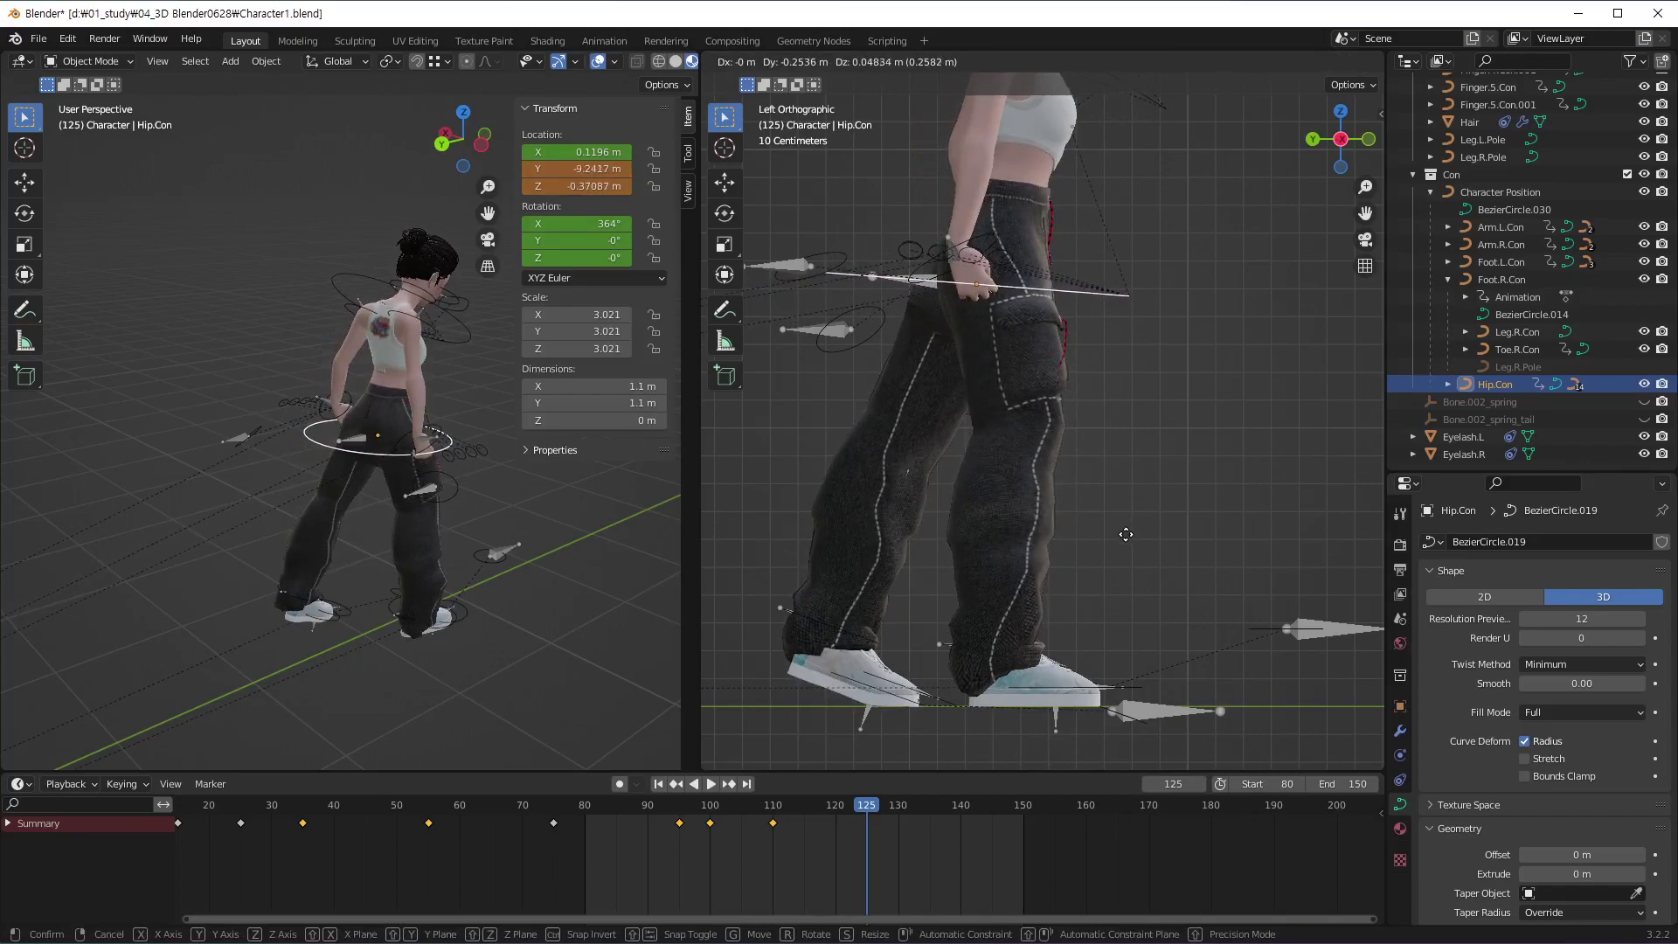
click(1126, 534)
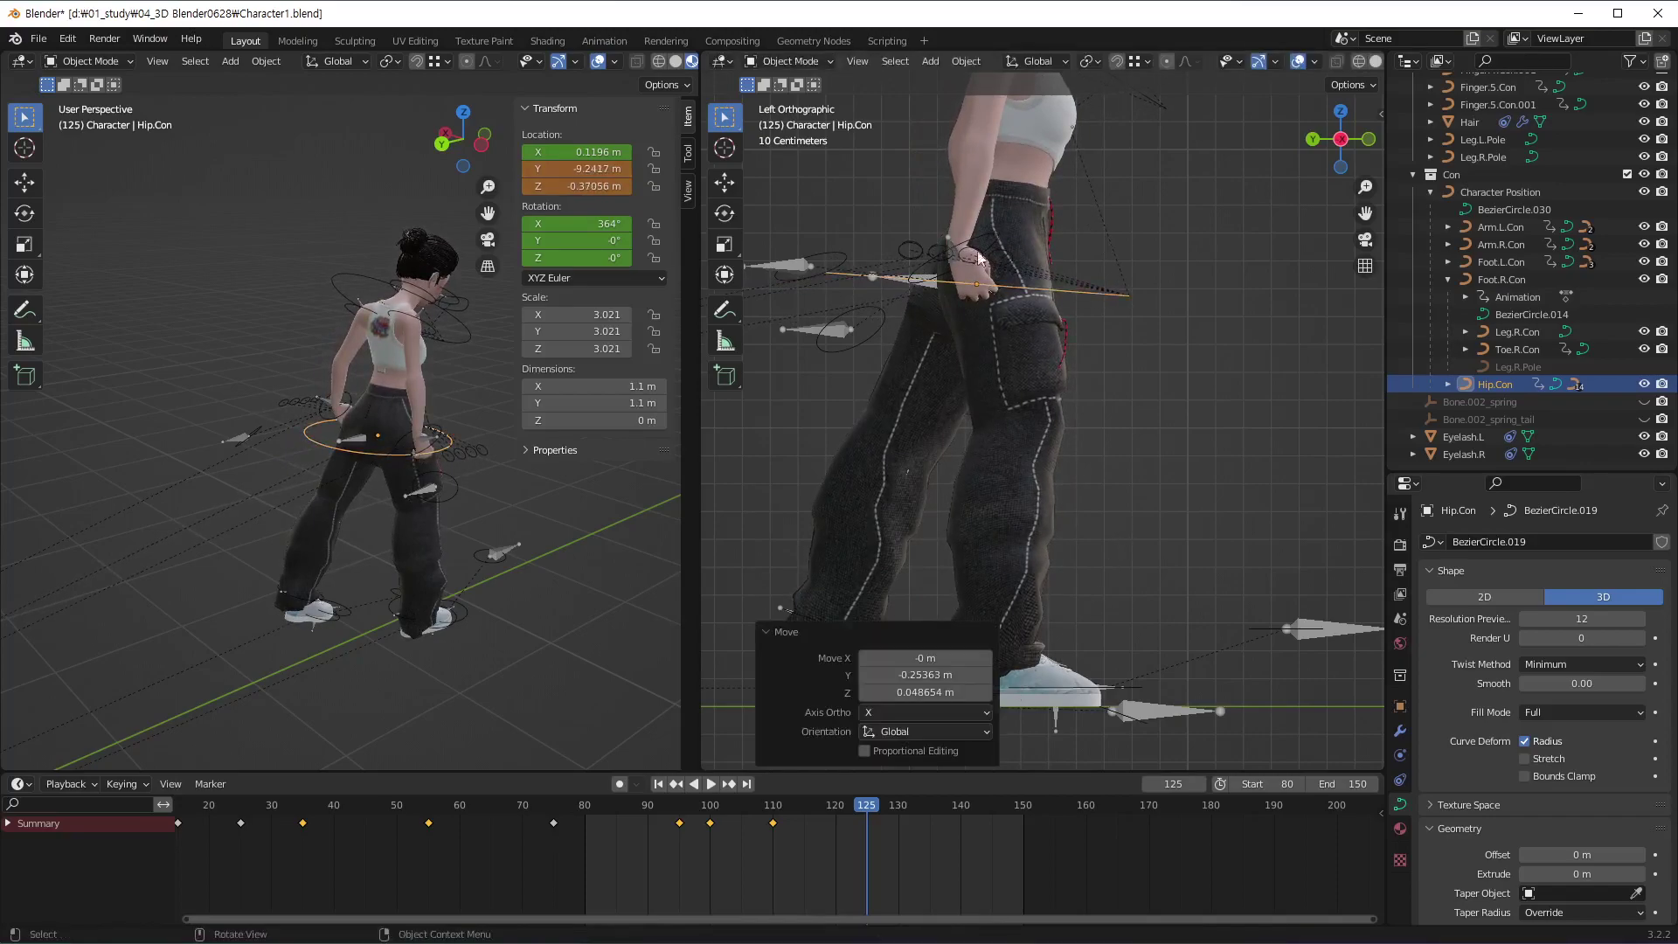
shift+middle_drag(1054, 521, 1081, 530)
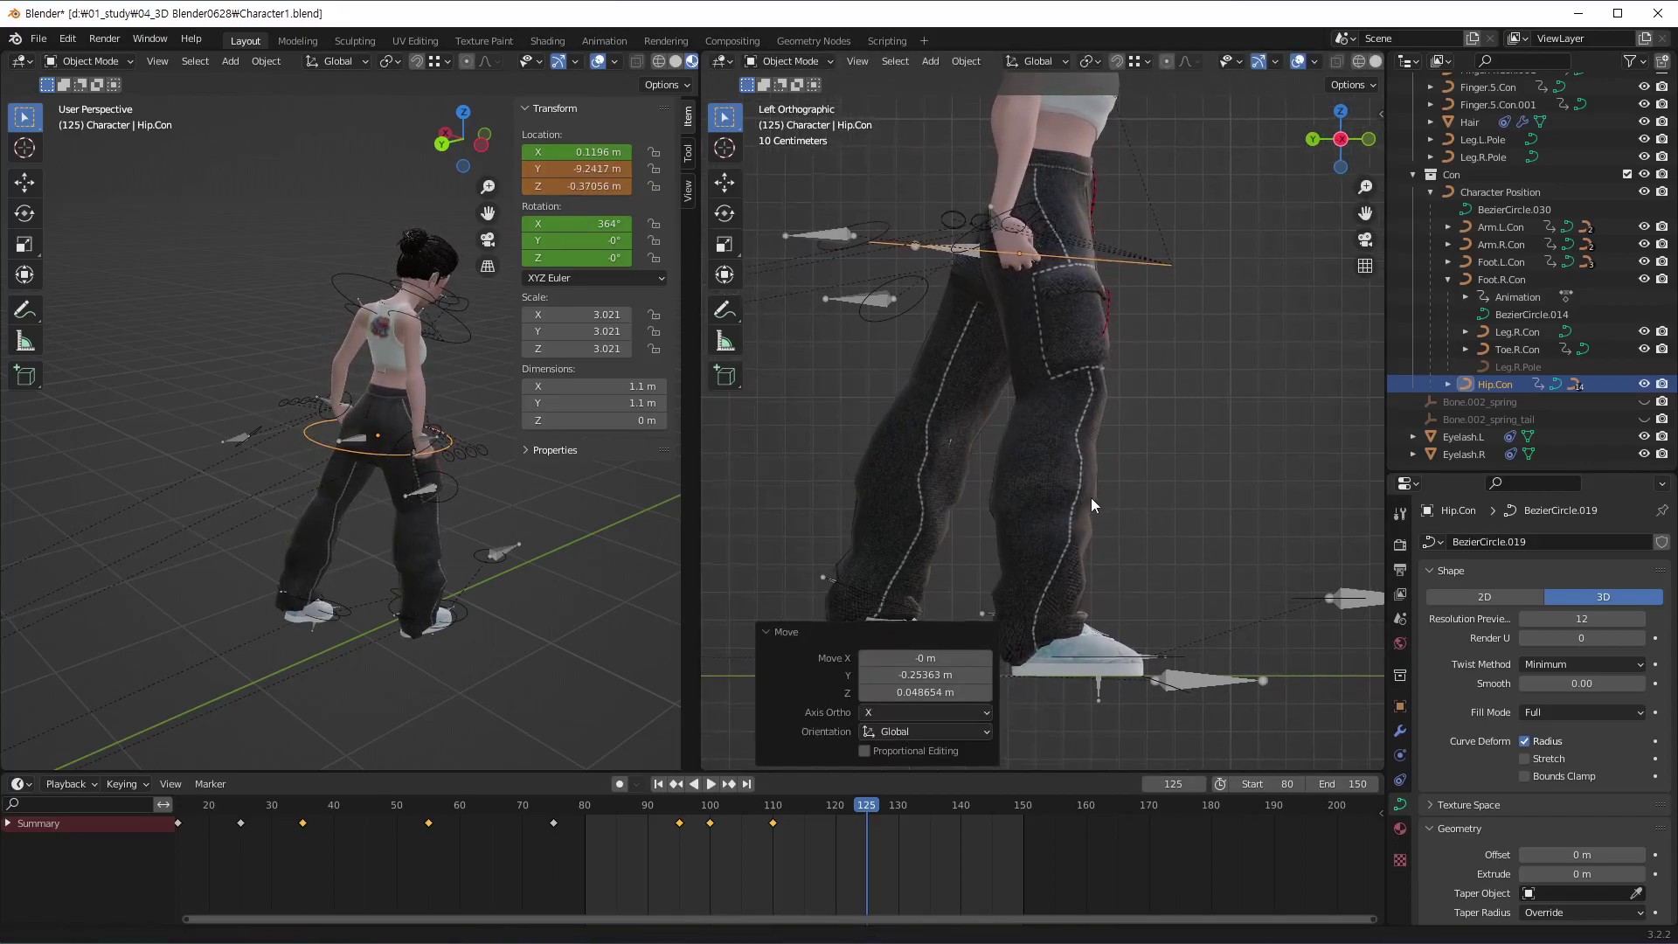
key(i)
click(939, 850)
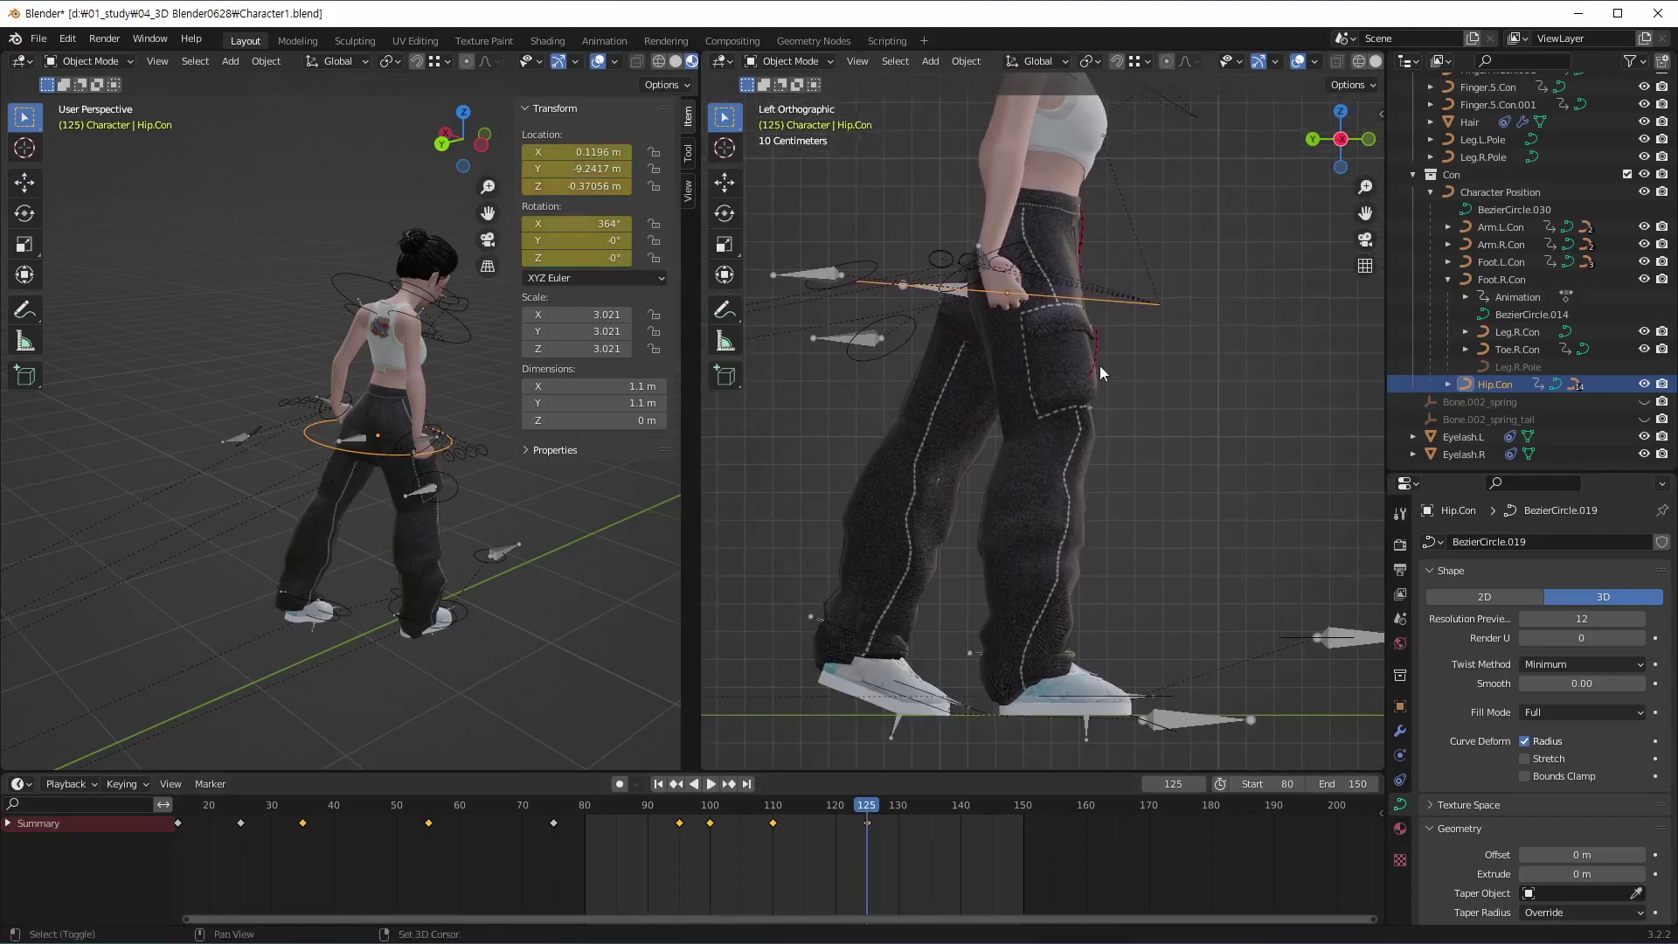
Play back the step to review it, then move the playhead to frame 147
shift+middle_drag(1099, 365, 1105, 413)
scroll(979, 682, down, 2)
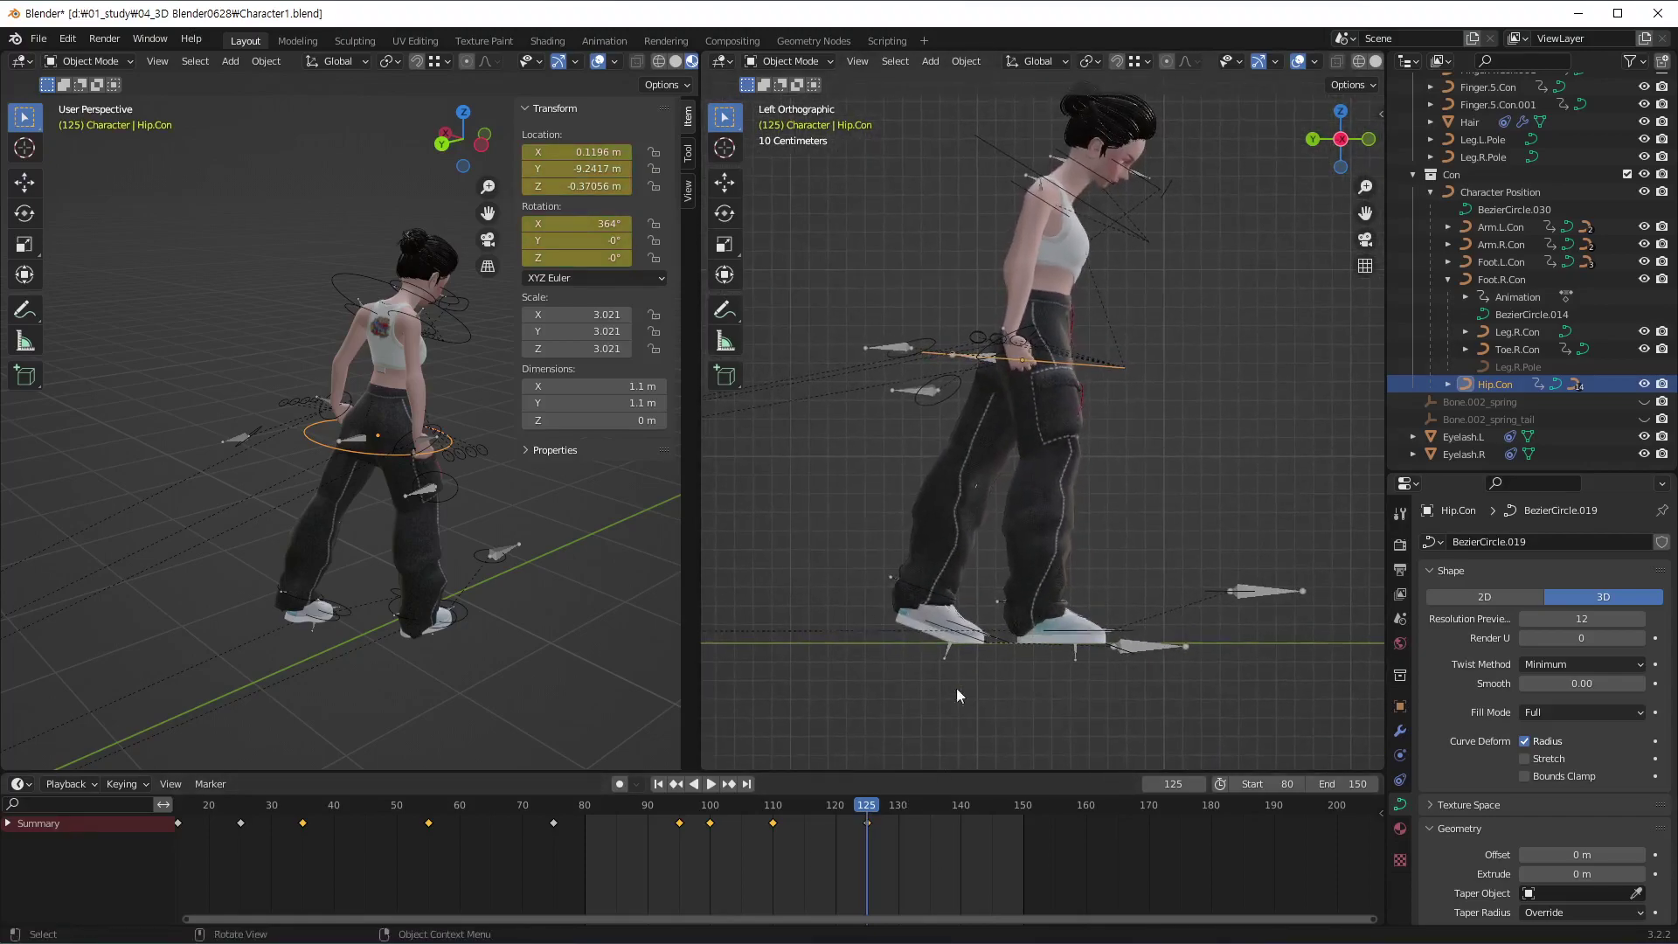
key(space)
mouse_move(862, 809)
mouse_down()
mouse_move(638, 811)
mouse_move(873, 830)
mouse_move(766, 836)
mouse_move(867, 823)
mouse_up()
drag(868, 823, 1005, 824)
scroll(1043, 420, up, 1)
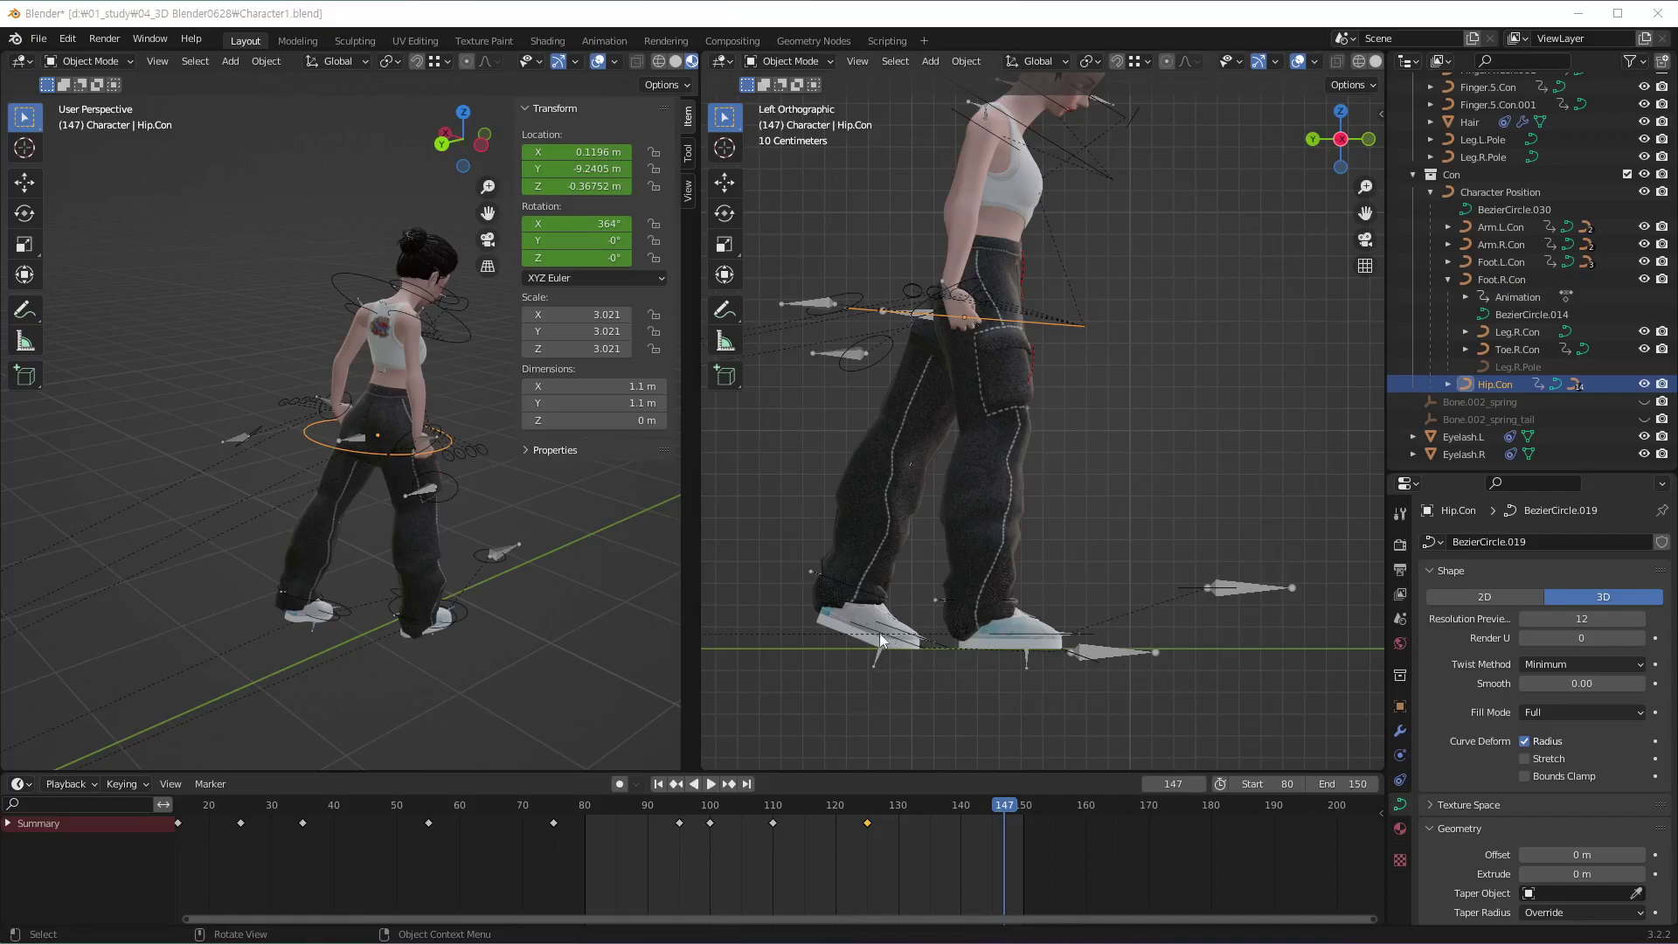
Adjust the left foot control's X rotation, trying 360° then 355°
click(1501, 261)
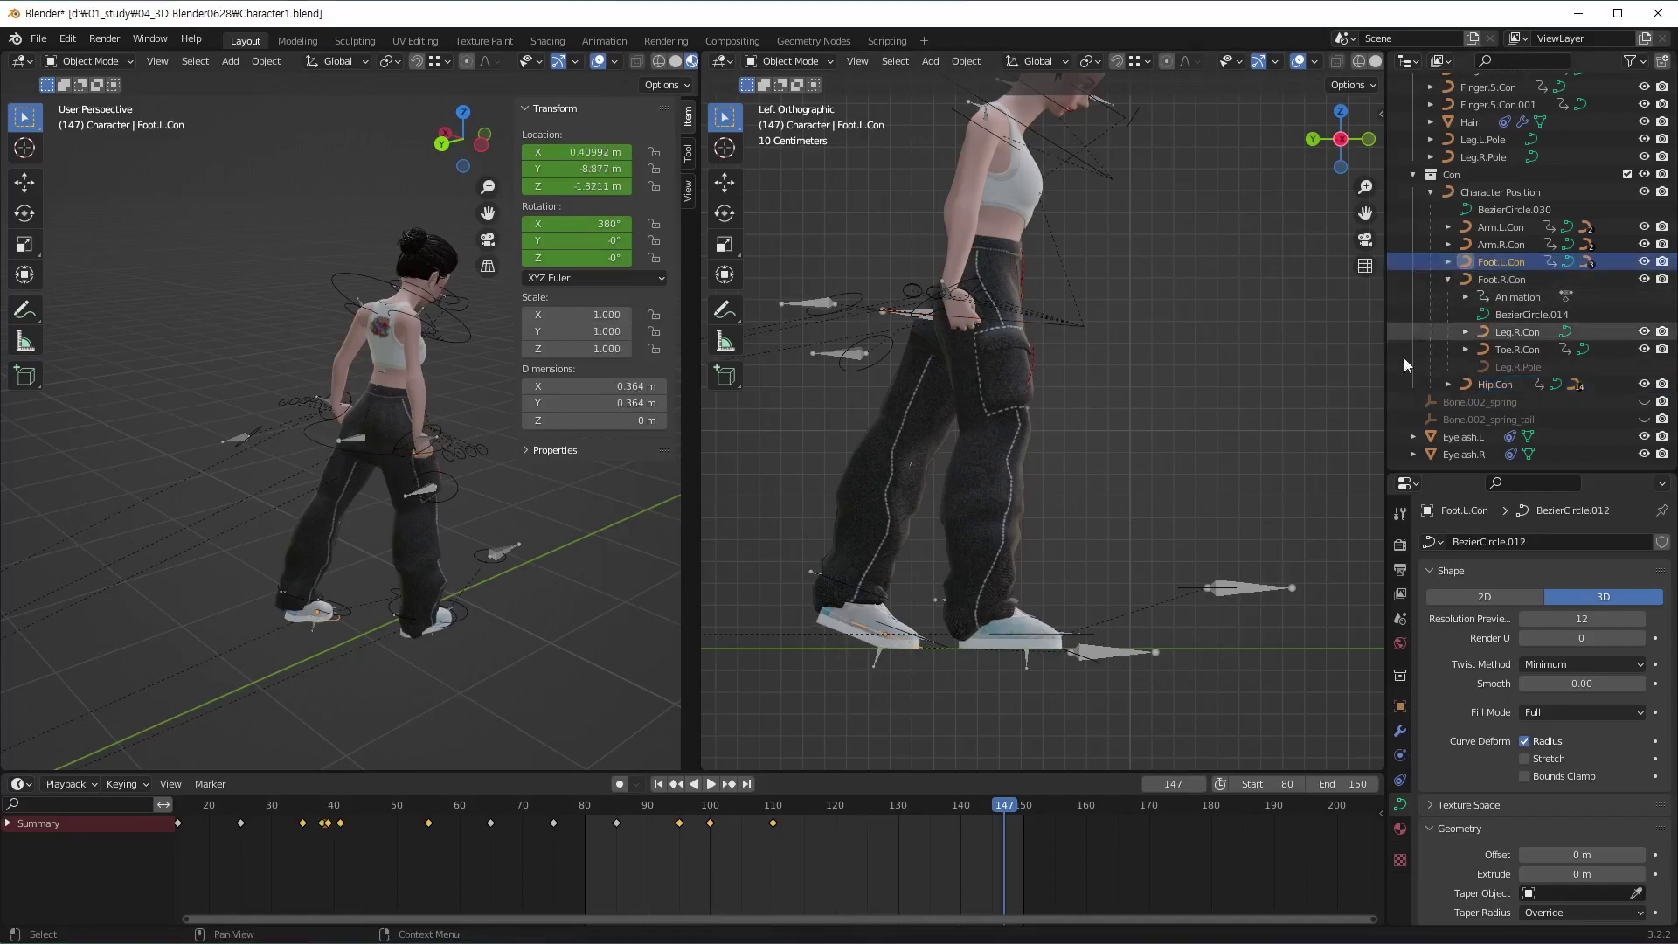
shift+middle_drag(919, 627, 951, 531)
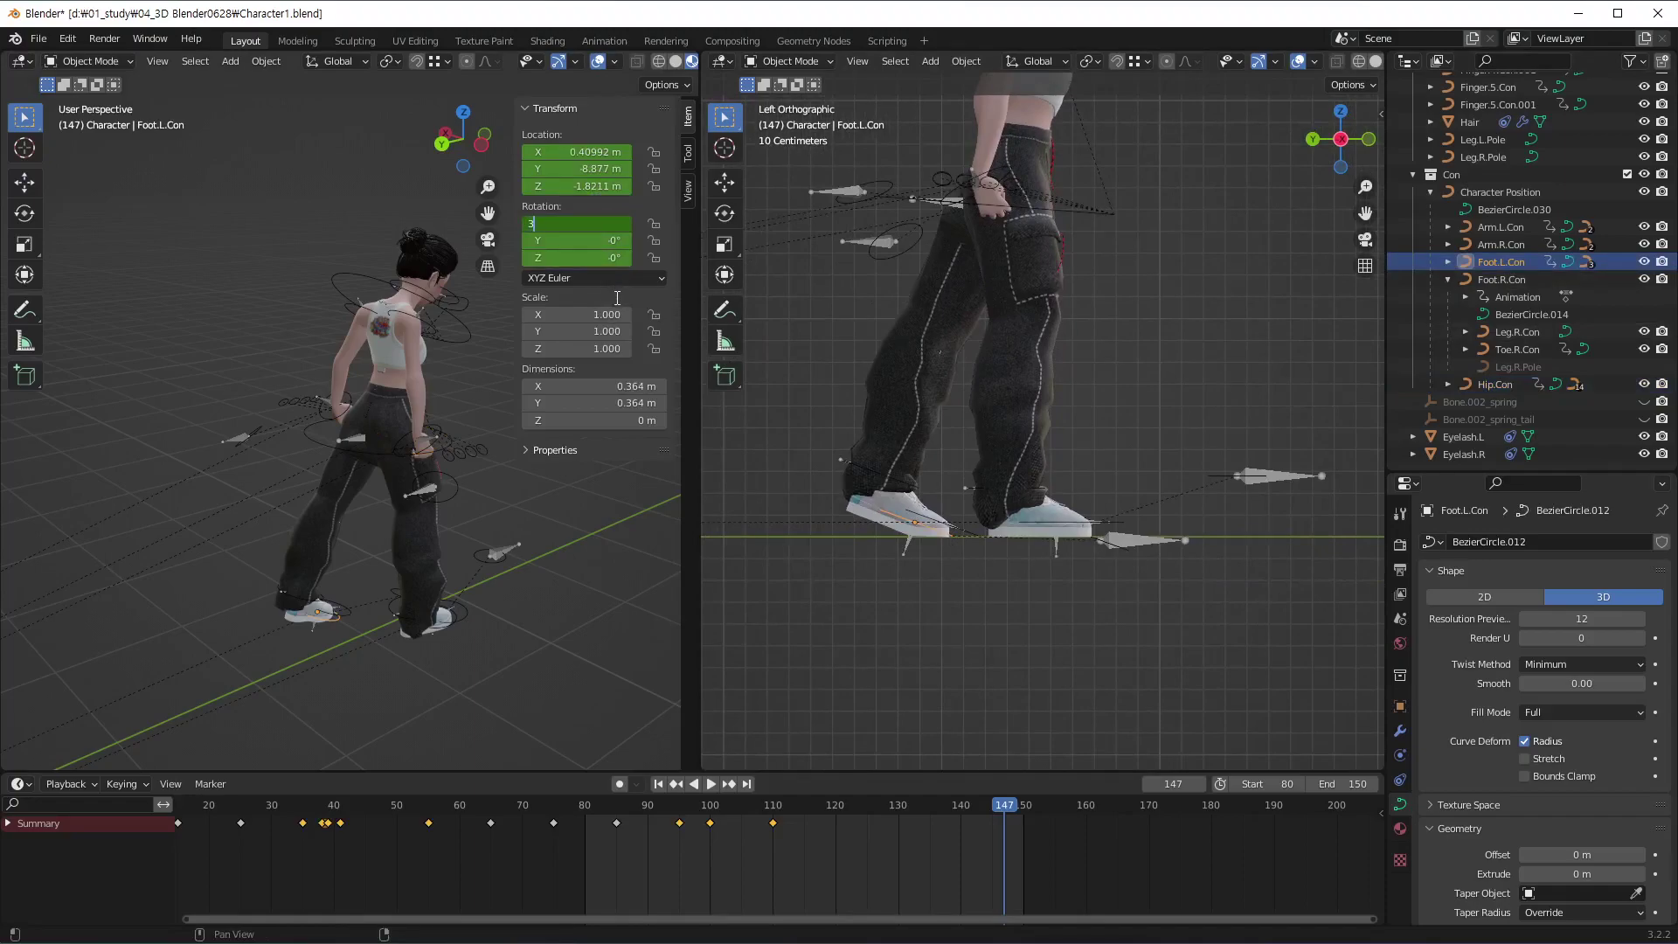
text(60)
key(Return)
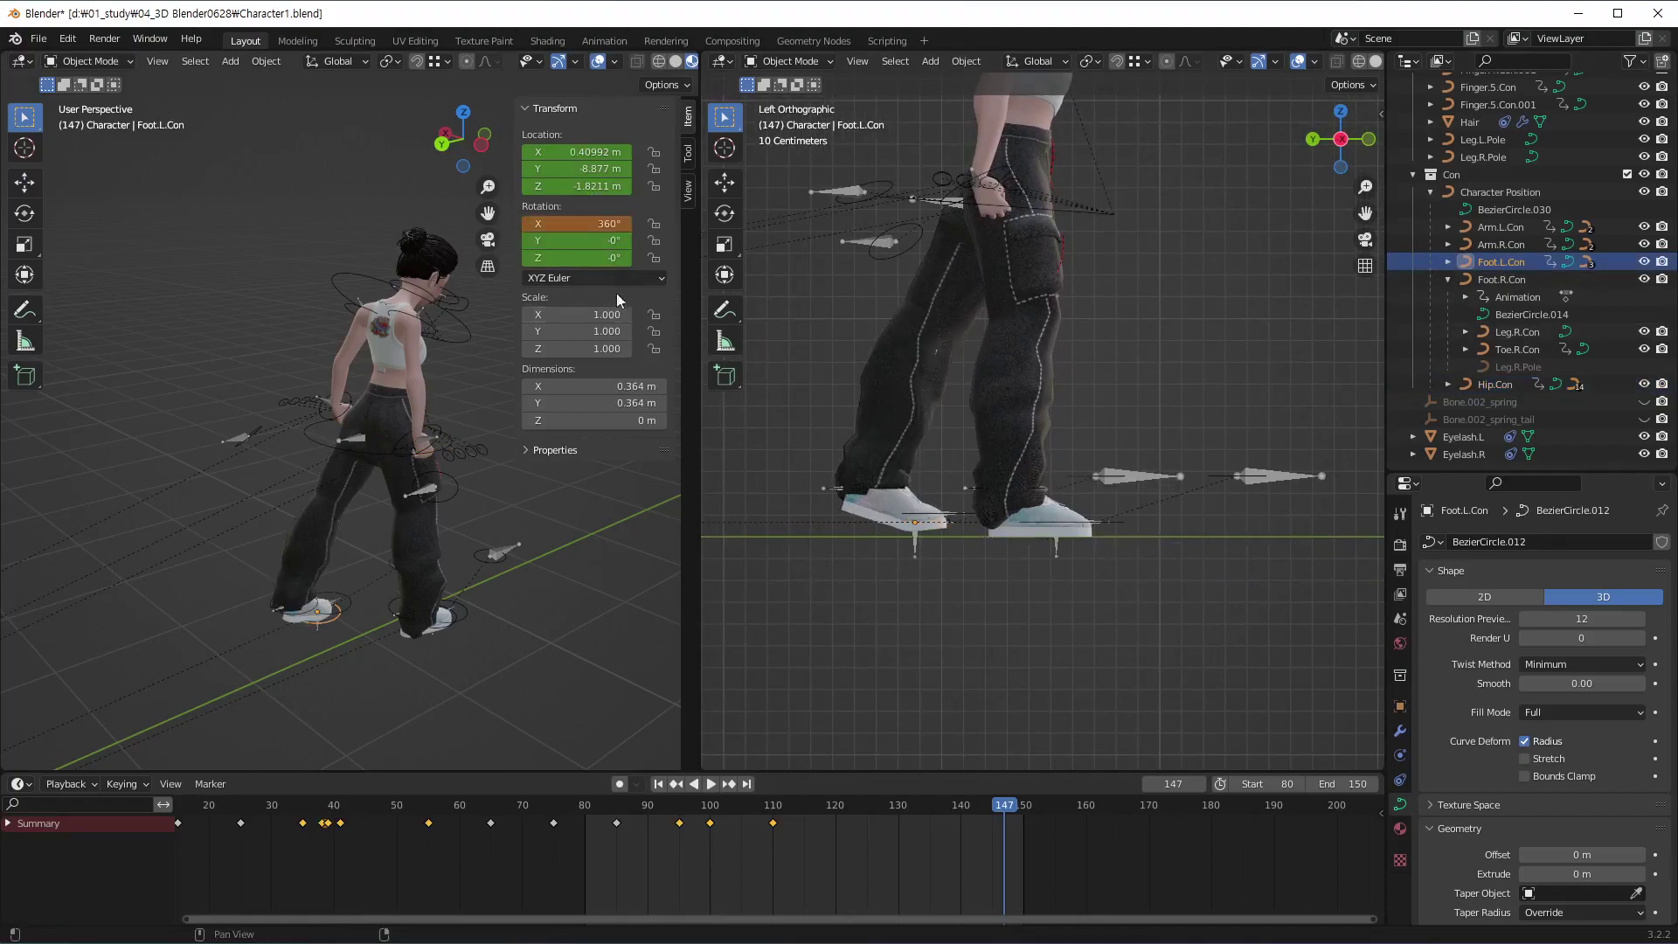
drag(603, 224, 584, 231)
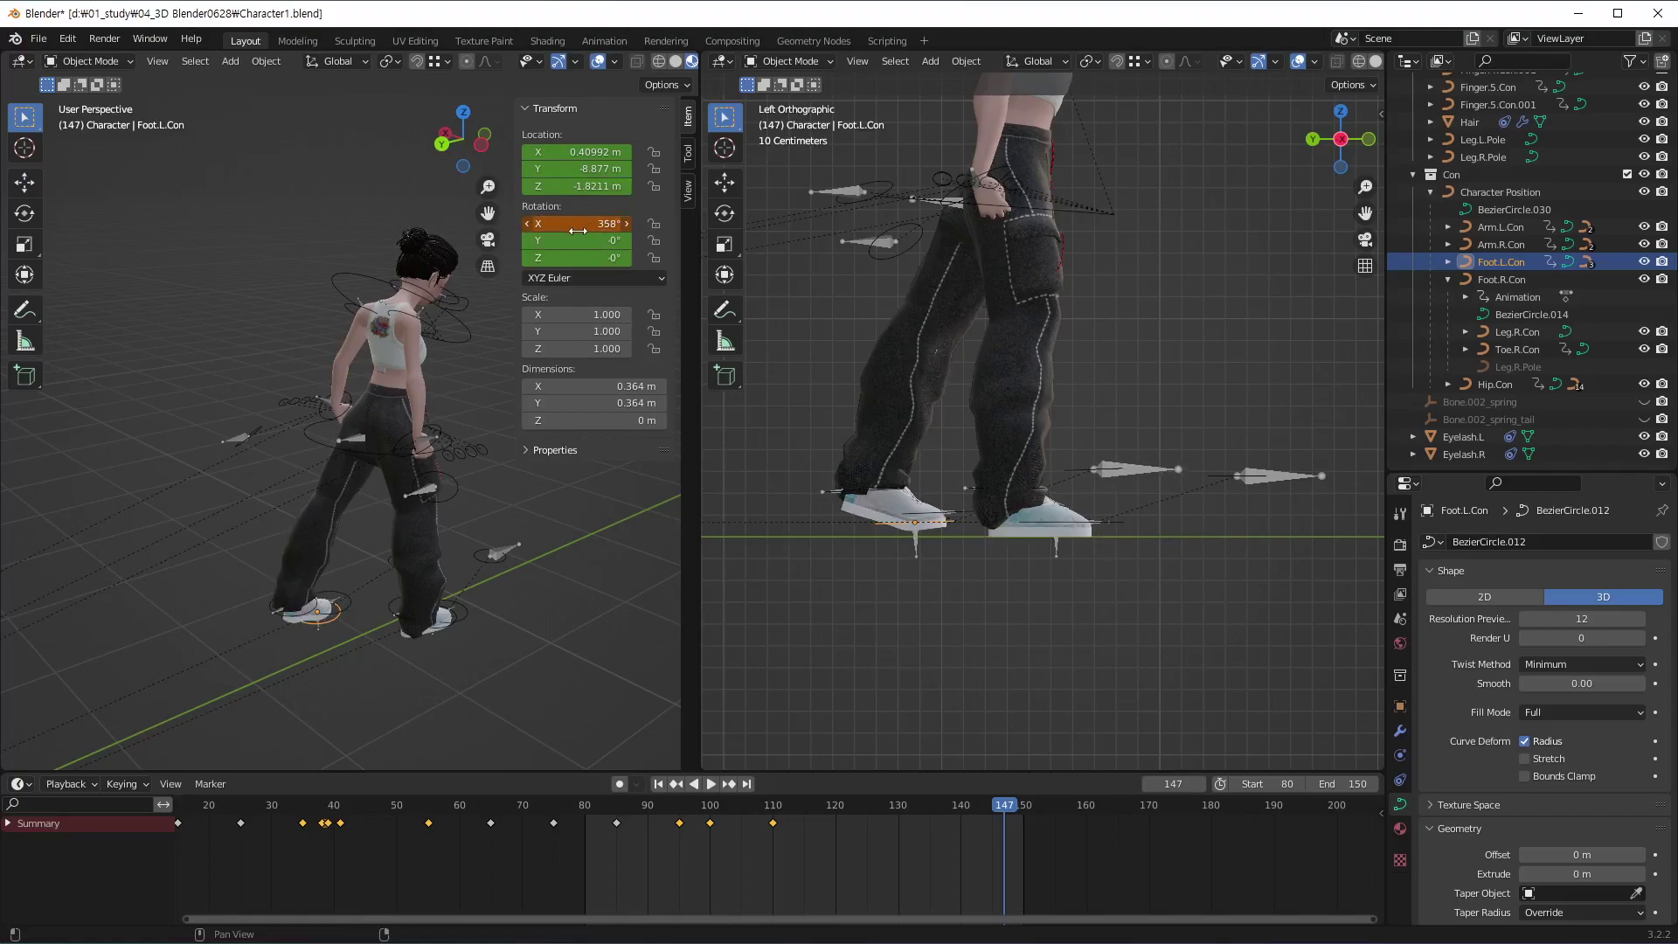
double_click(585, 224)
text(355)
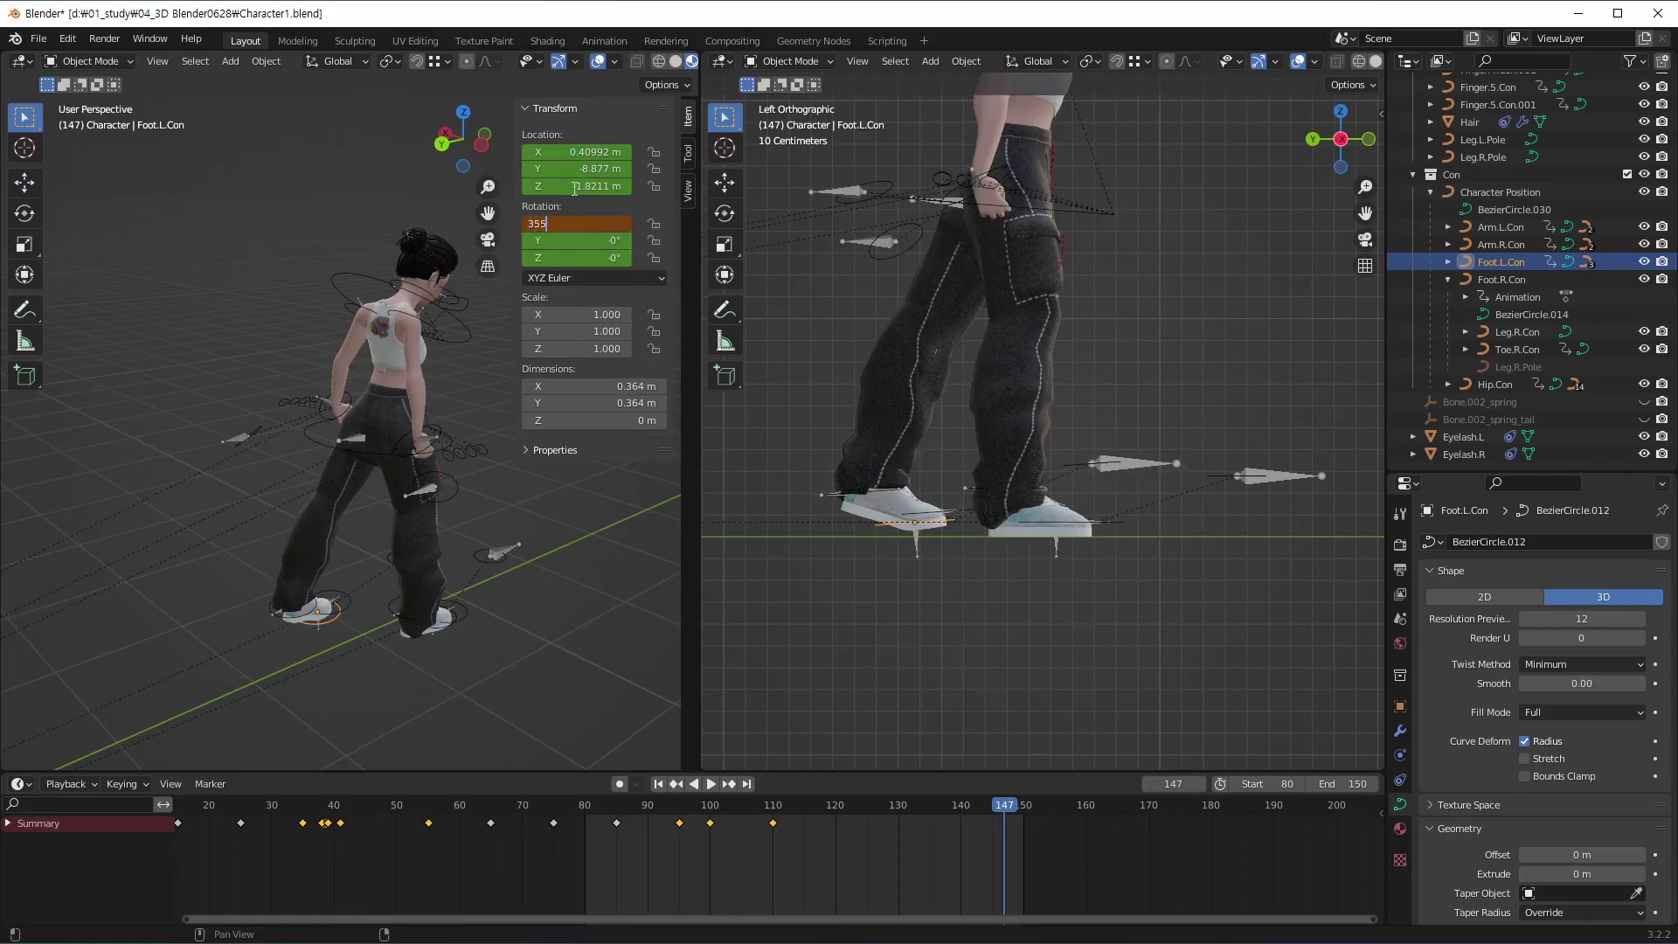
key(Return)
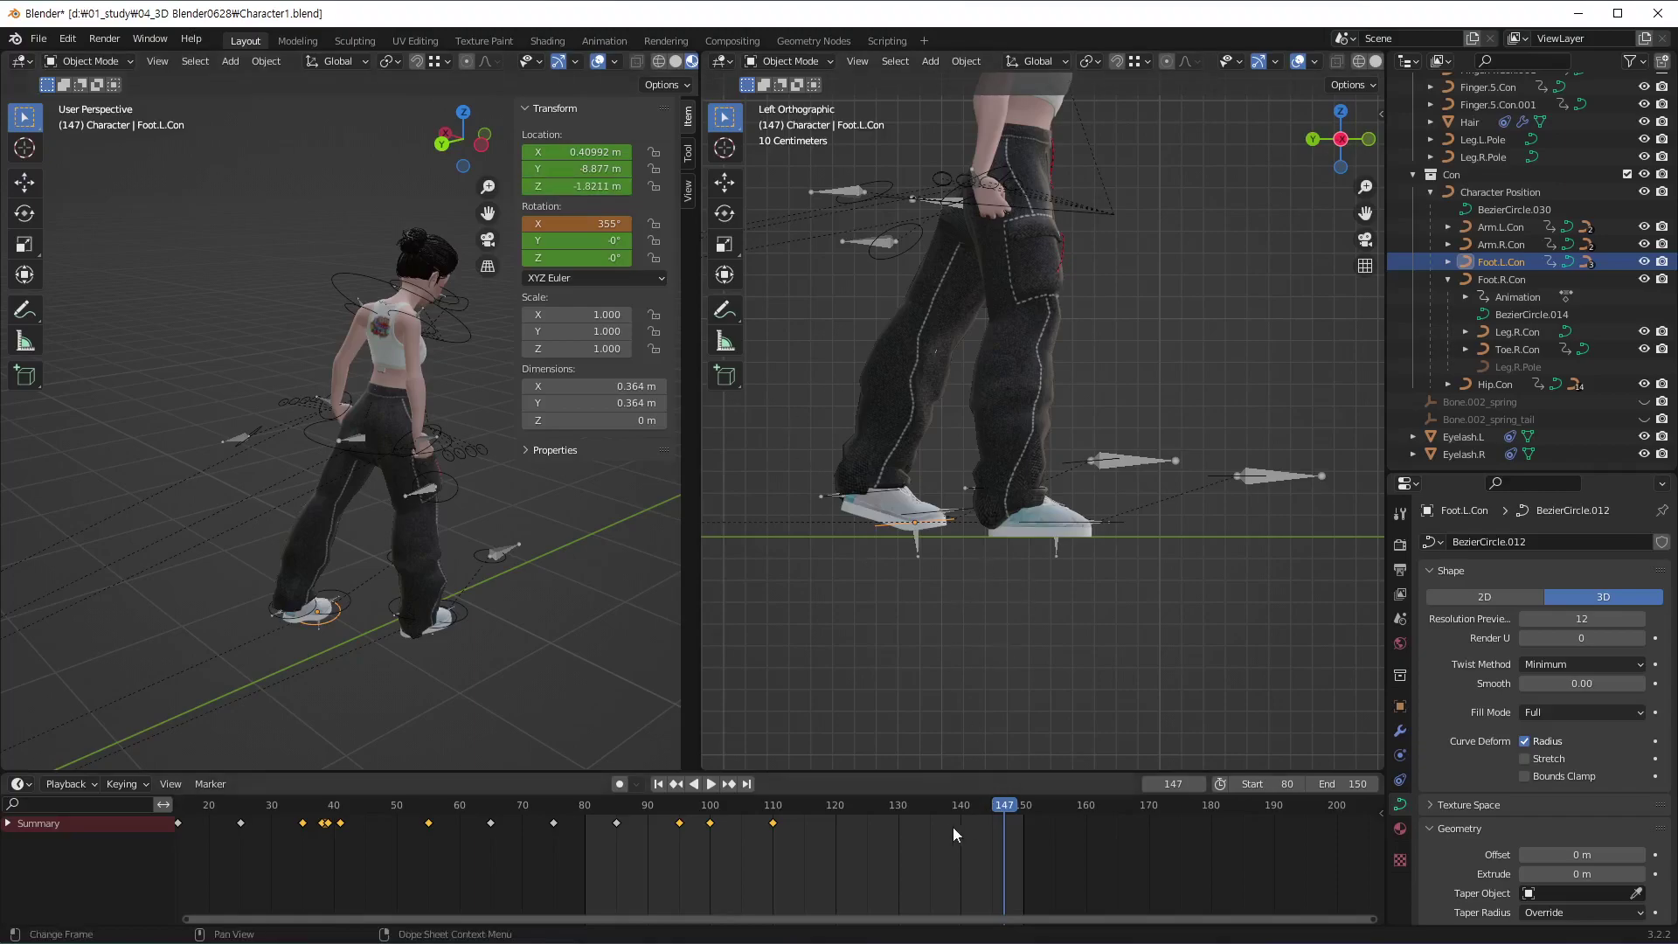
Play and scrub the animation, stopping at frame 125 with the left foot control selected
key(space)
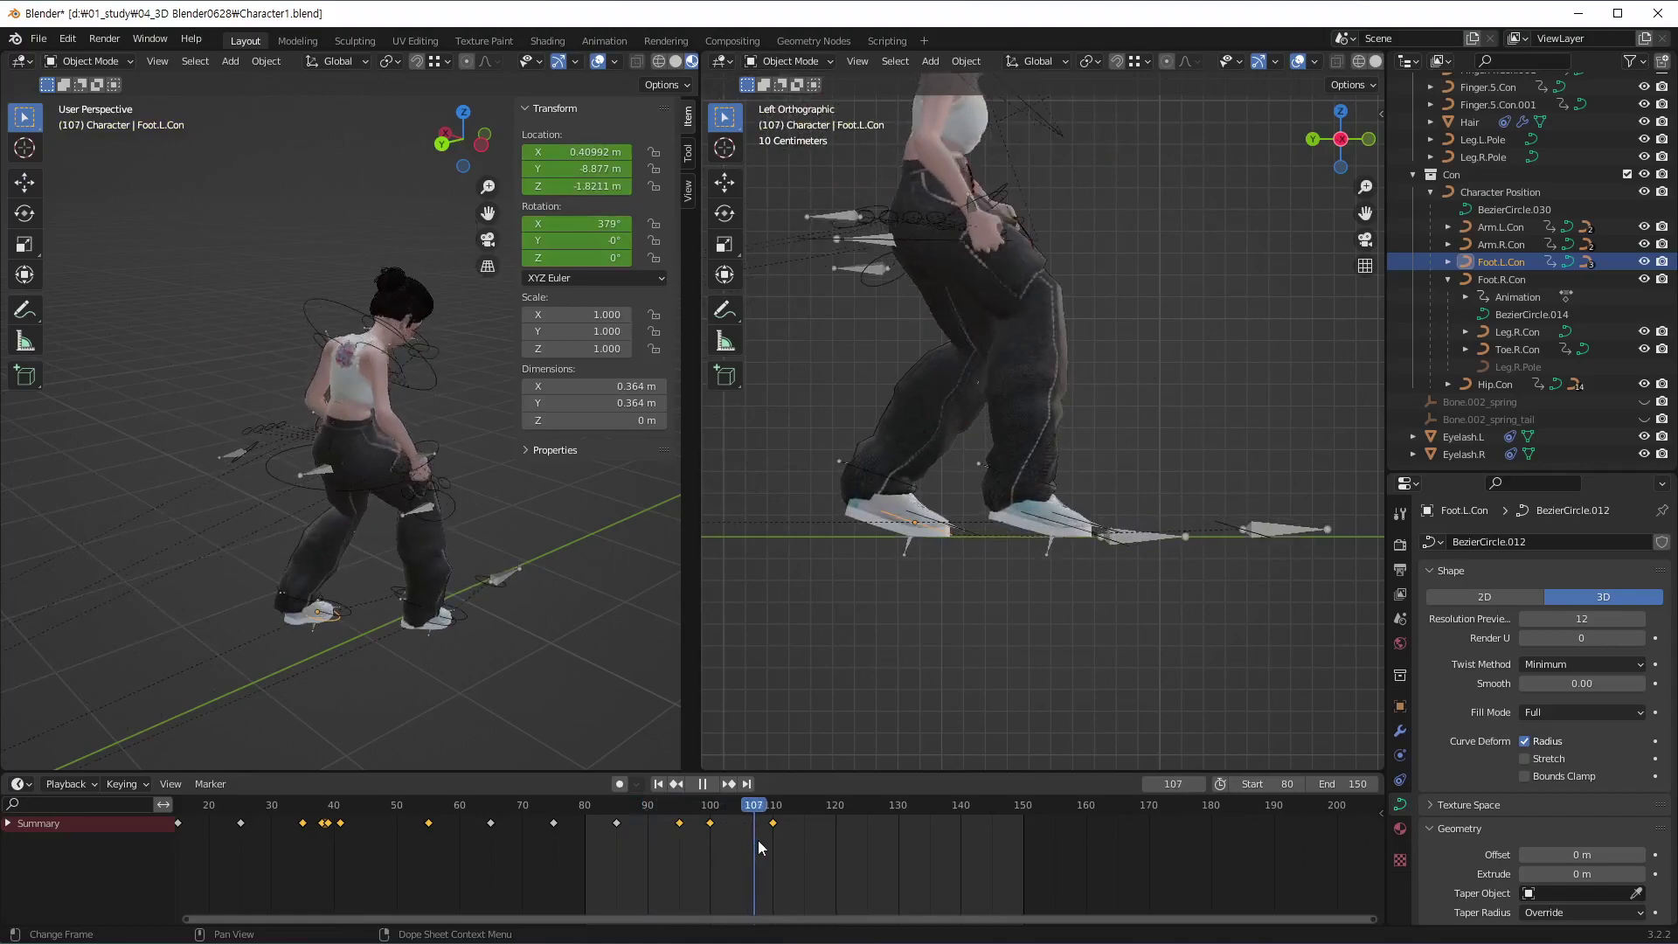
mouse_move(804, 837)
mouse_down()
mouse_move(836, 832)
mouse_move(780, 843)
mouse_up()
key(space)
click(1502, 280)
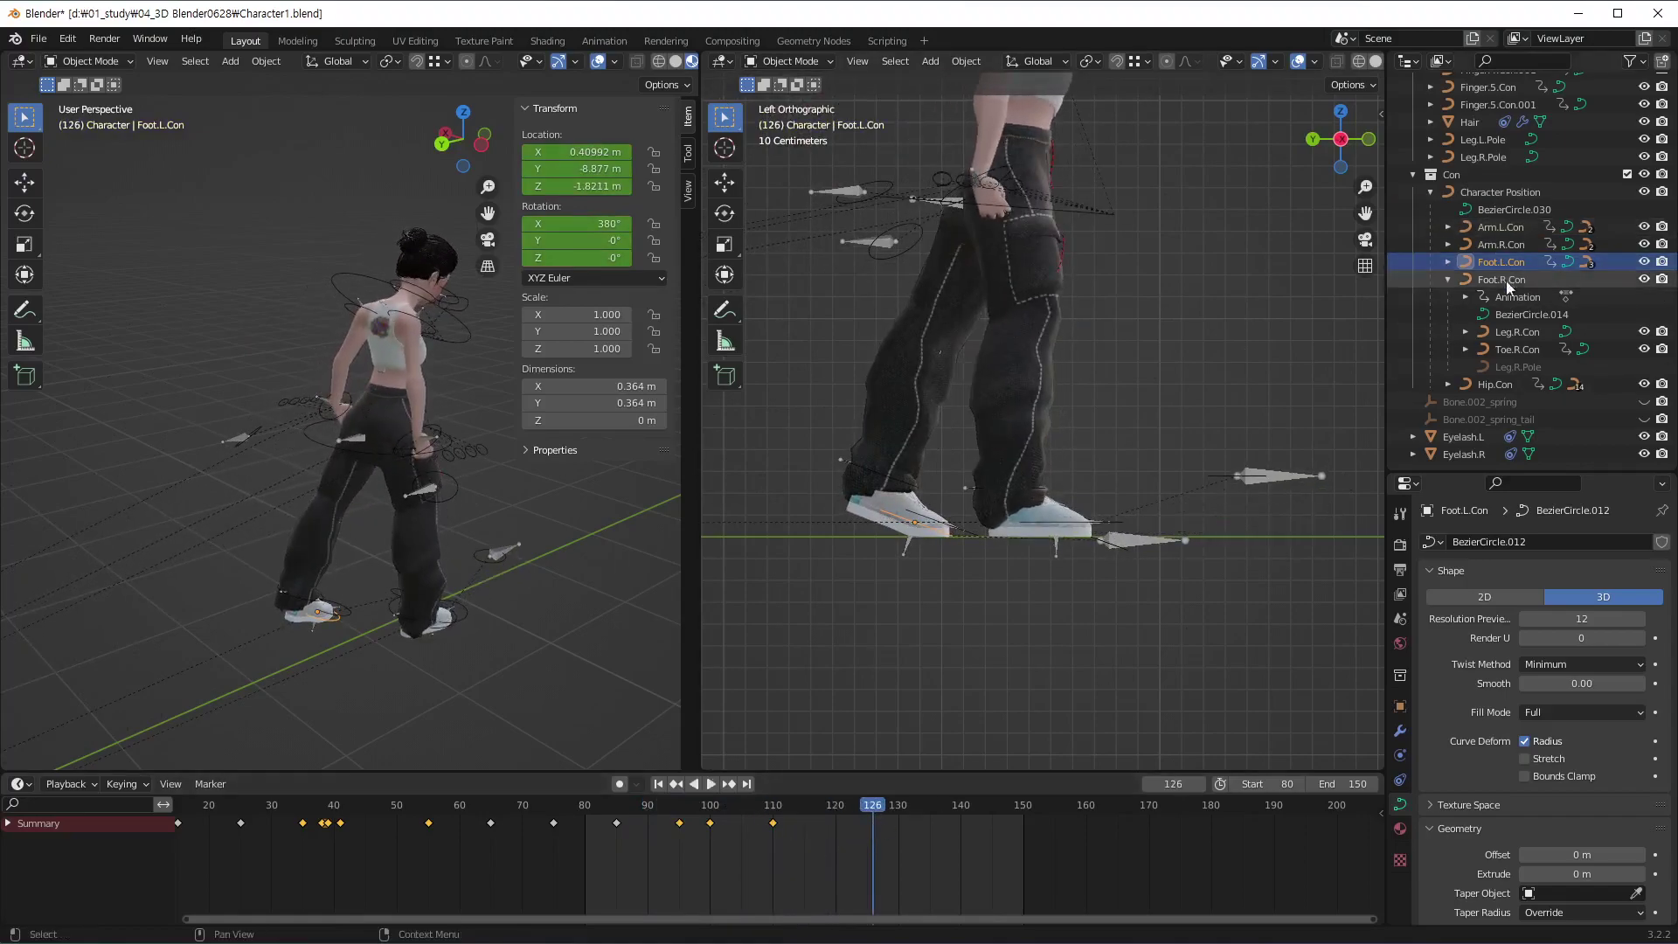
mouse_move(877, 798)
mouse_down()
mouse_move(757, 835)
mouse_move(862, 842)
mouse_up()
key(space)
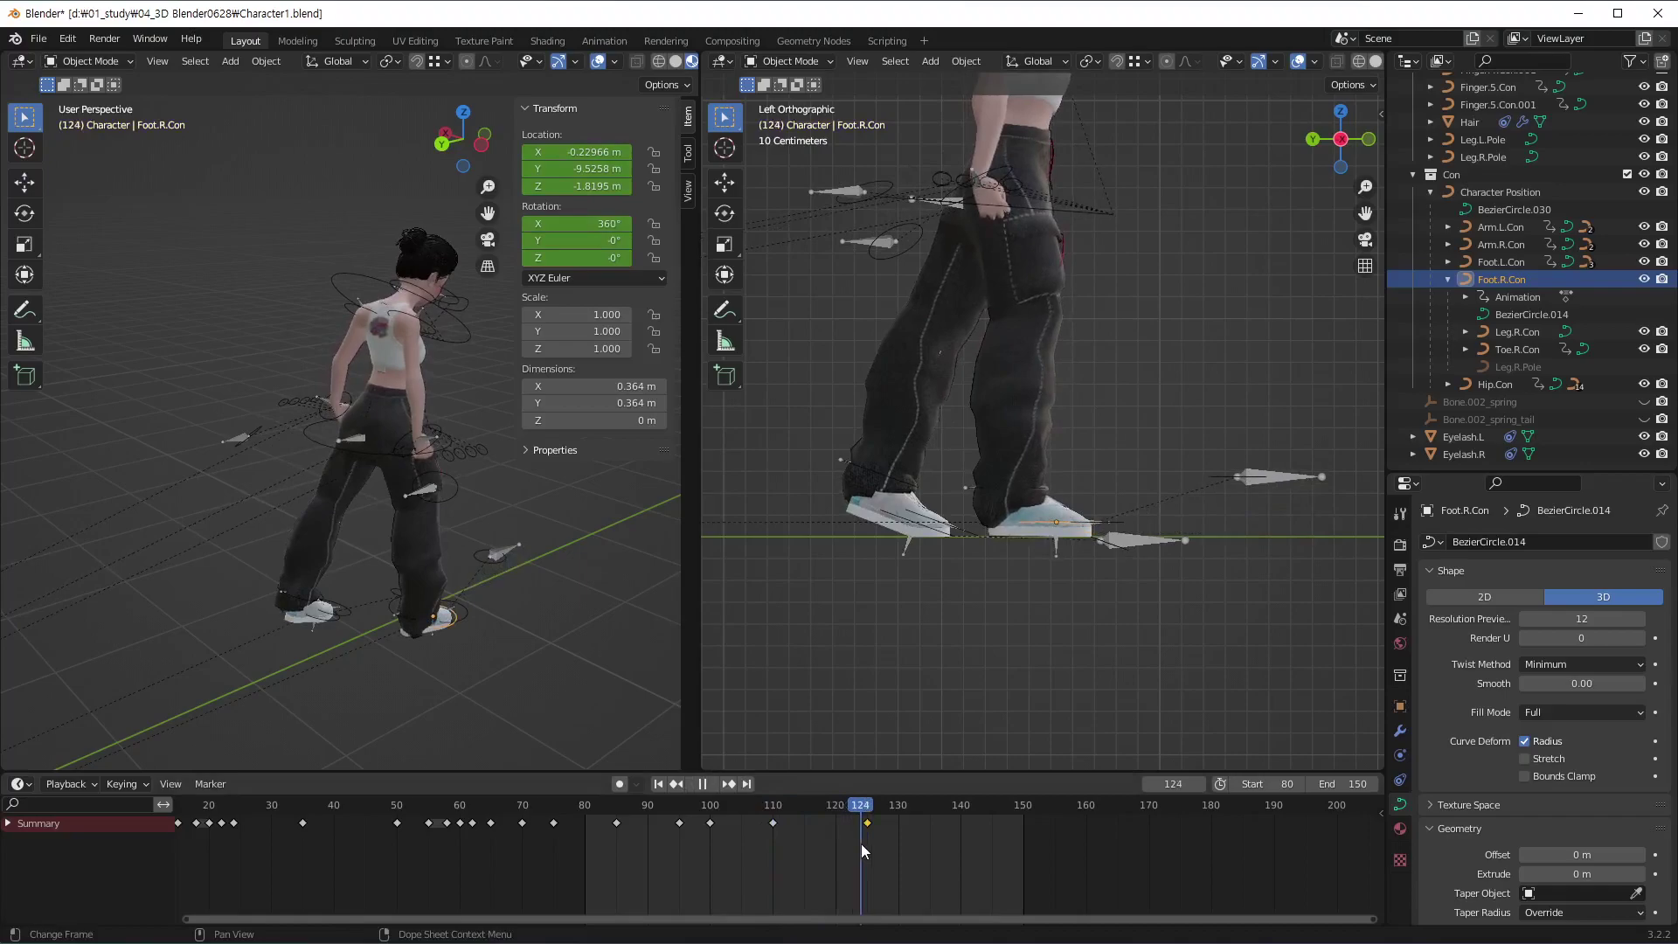
key(space)
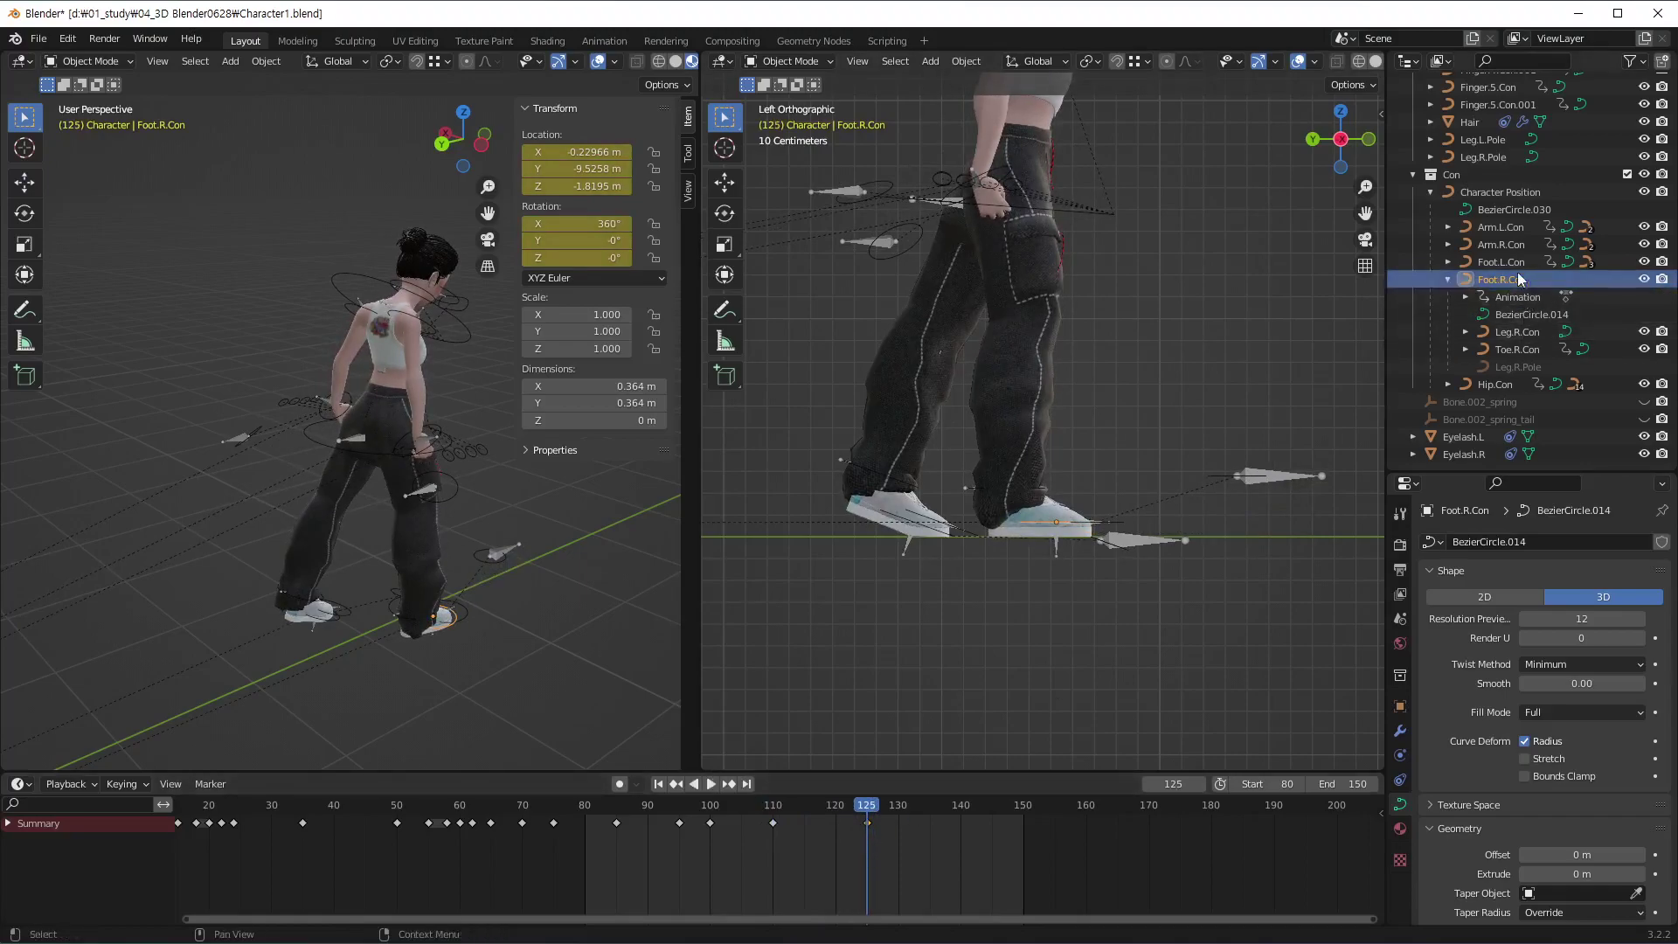
click(1501, 262)
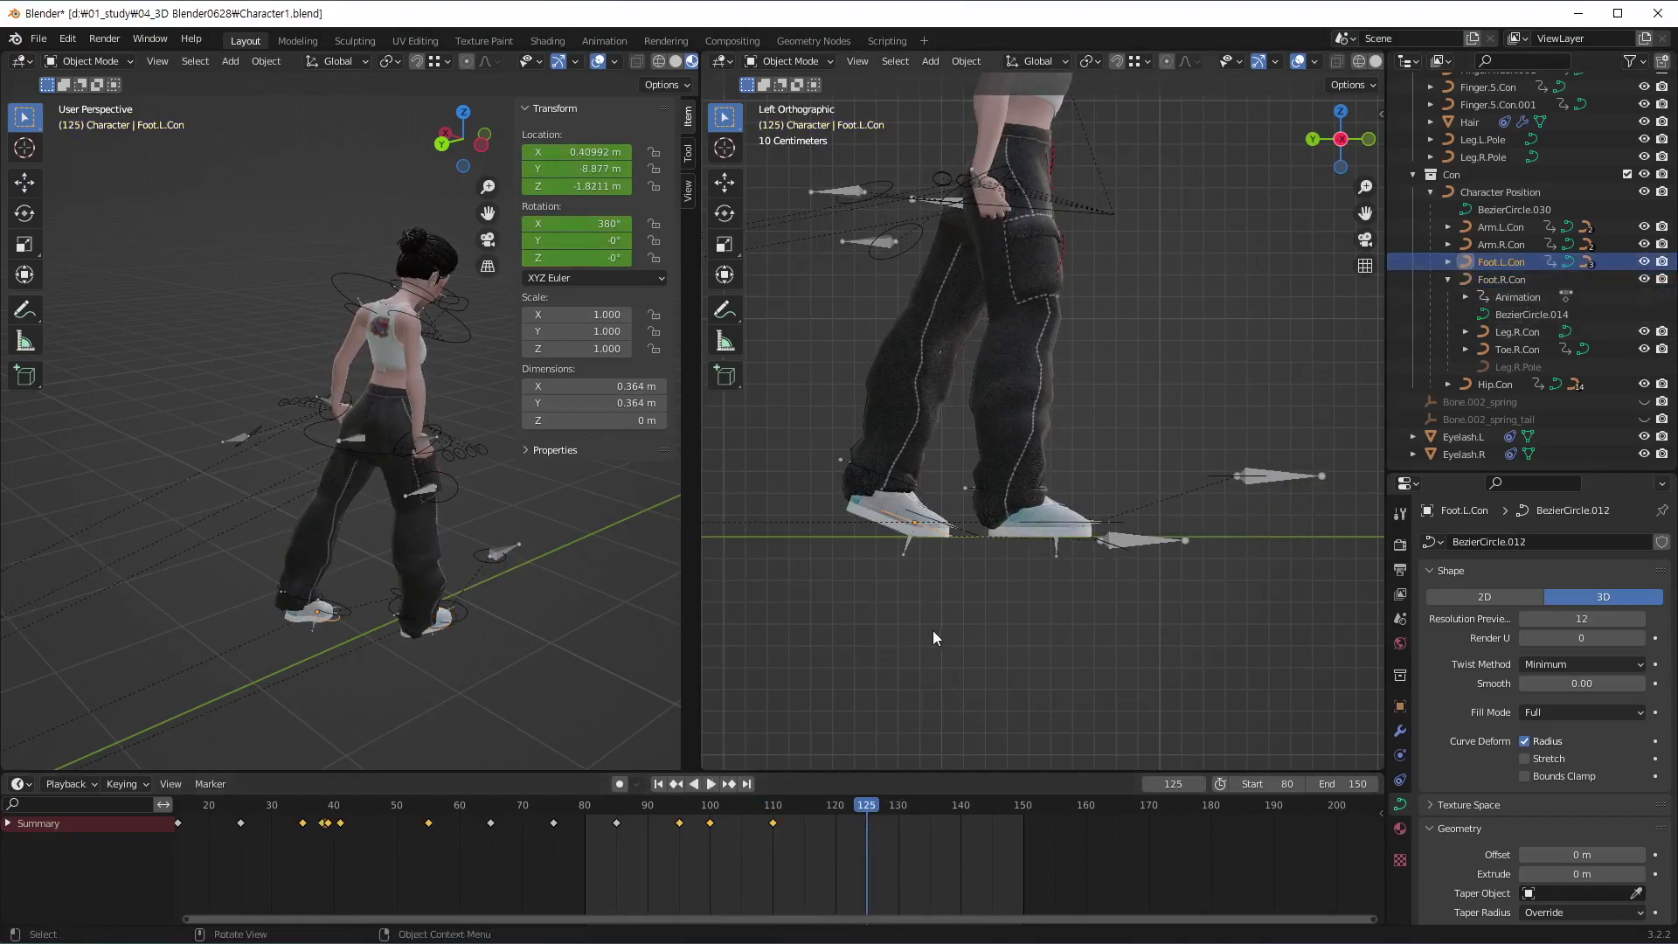
Slide the left foot control along Y, reset its X rotation to 360°, and keyframe it at frame 125
key(g)
key(y)
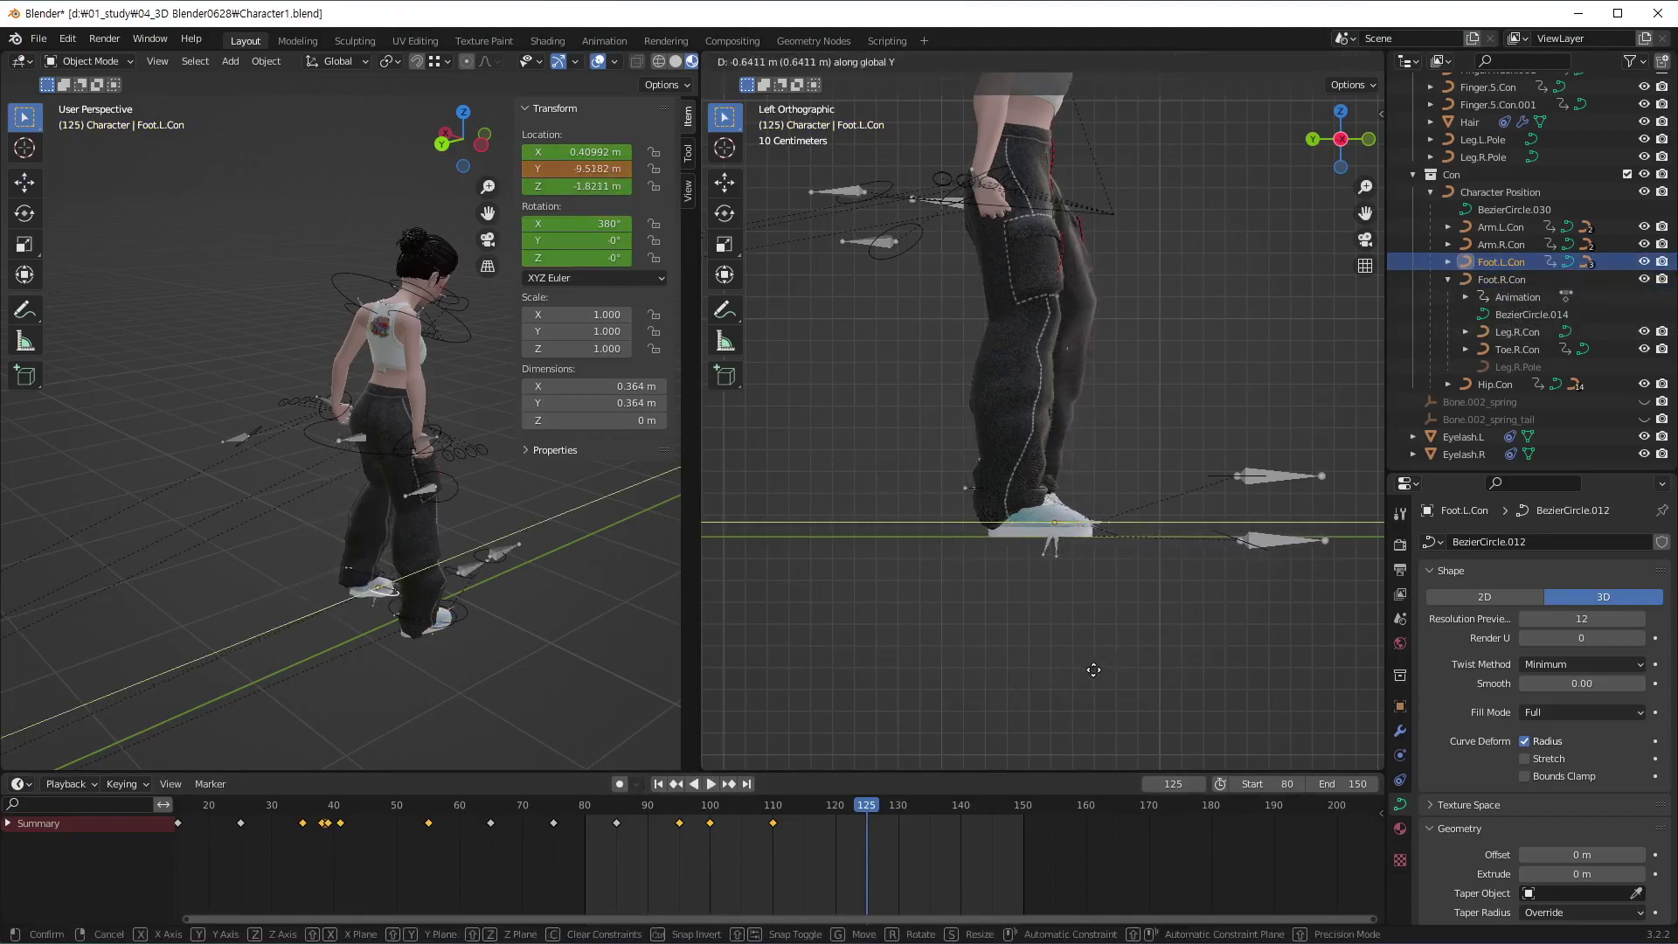
click(1085, 680)
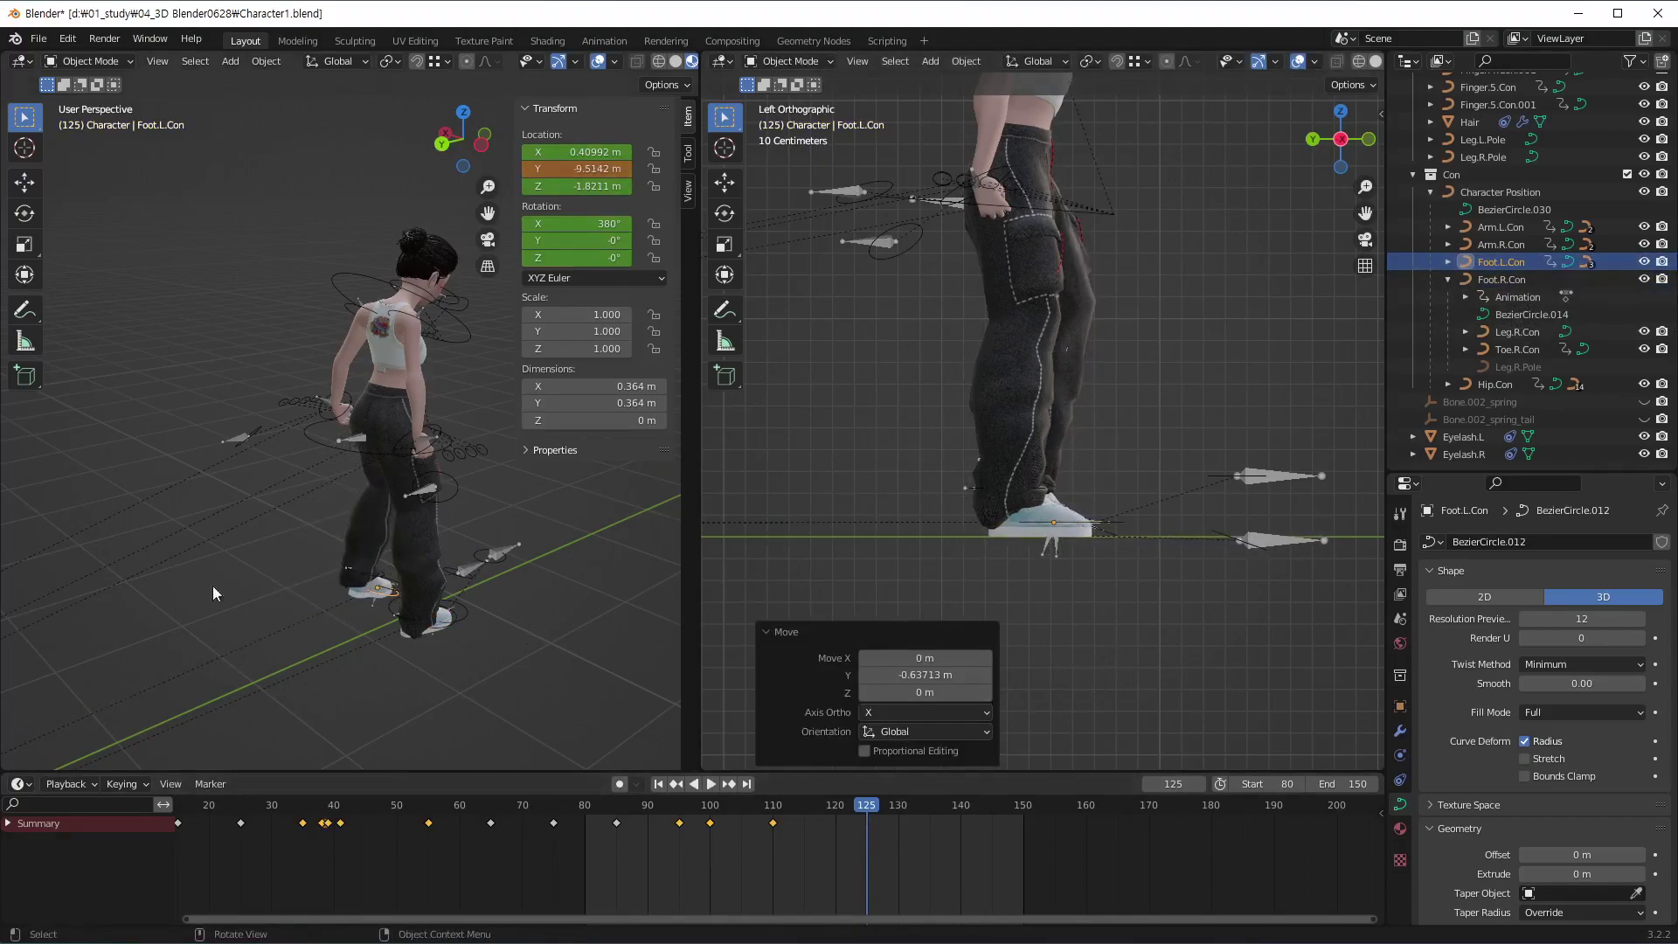
click(577, 223)
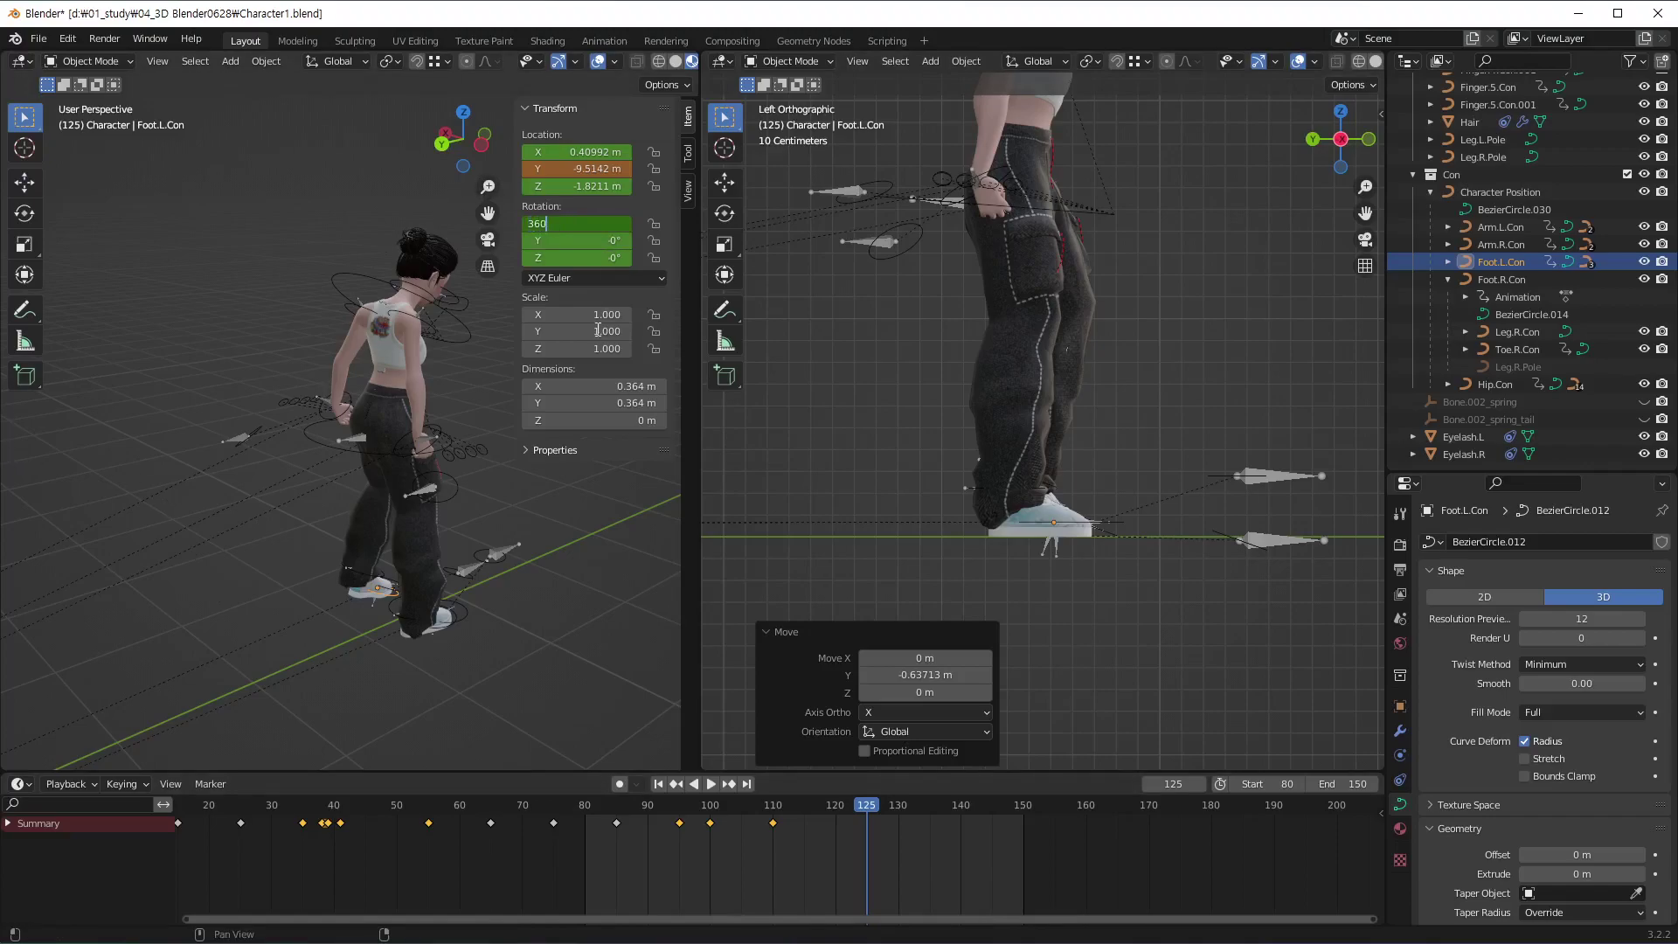
key(Return)
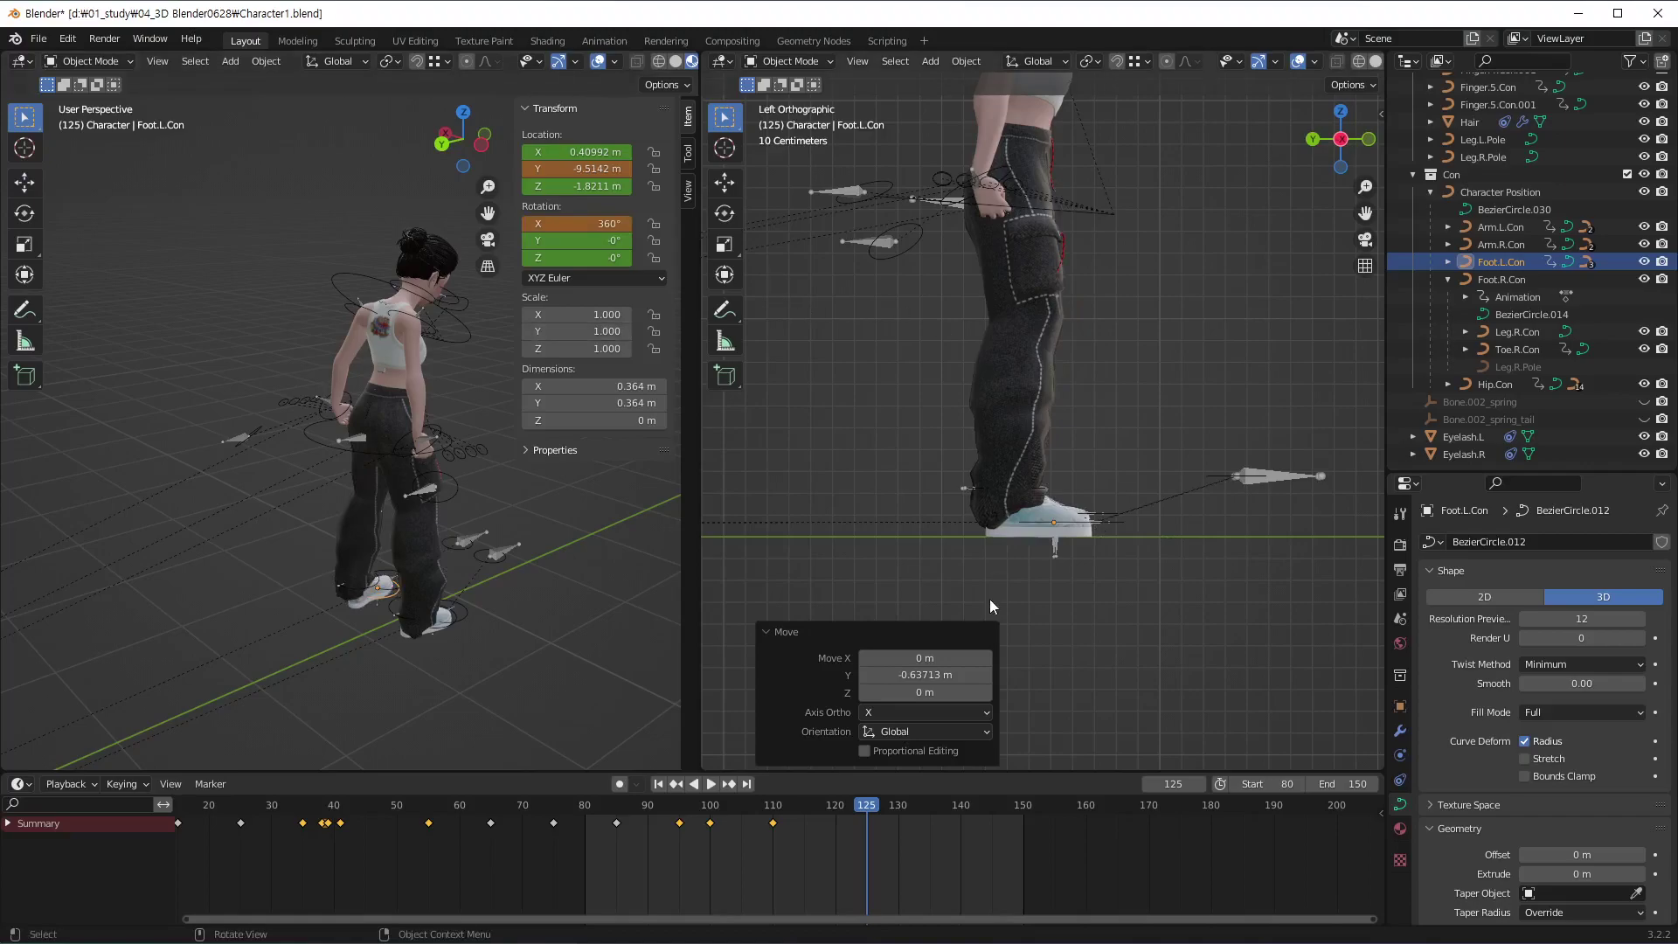
key(i)
click(939, 842)
Orbit and zoom the left viewport in around the character
mouse_move(472, 524)
middle_down()
mouse_move(390, 547)
mouse_move(611, 521)
middle_up()
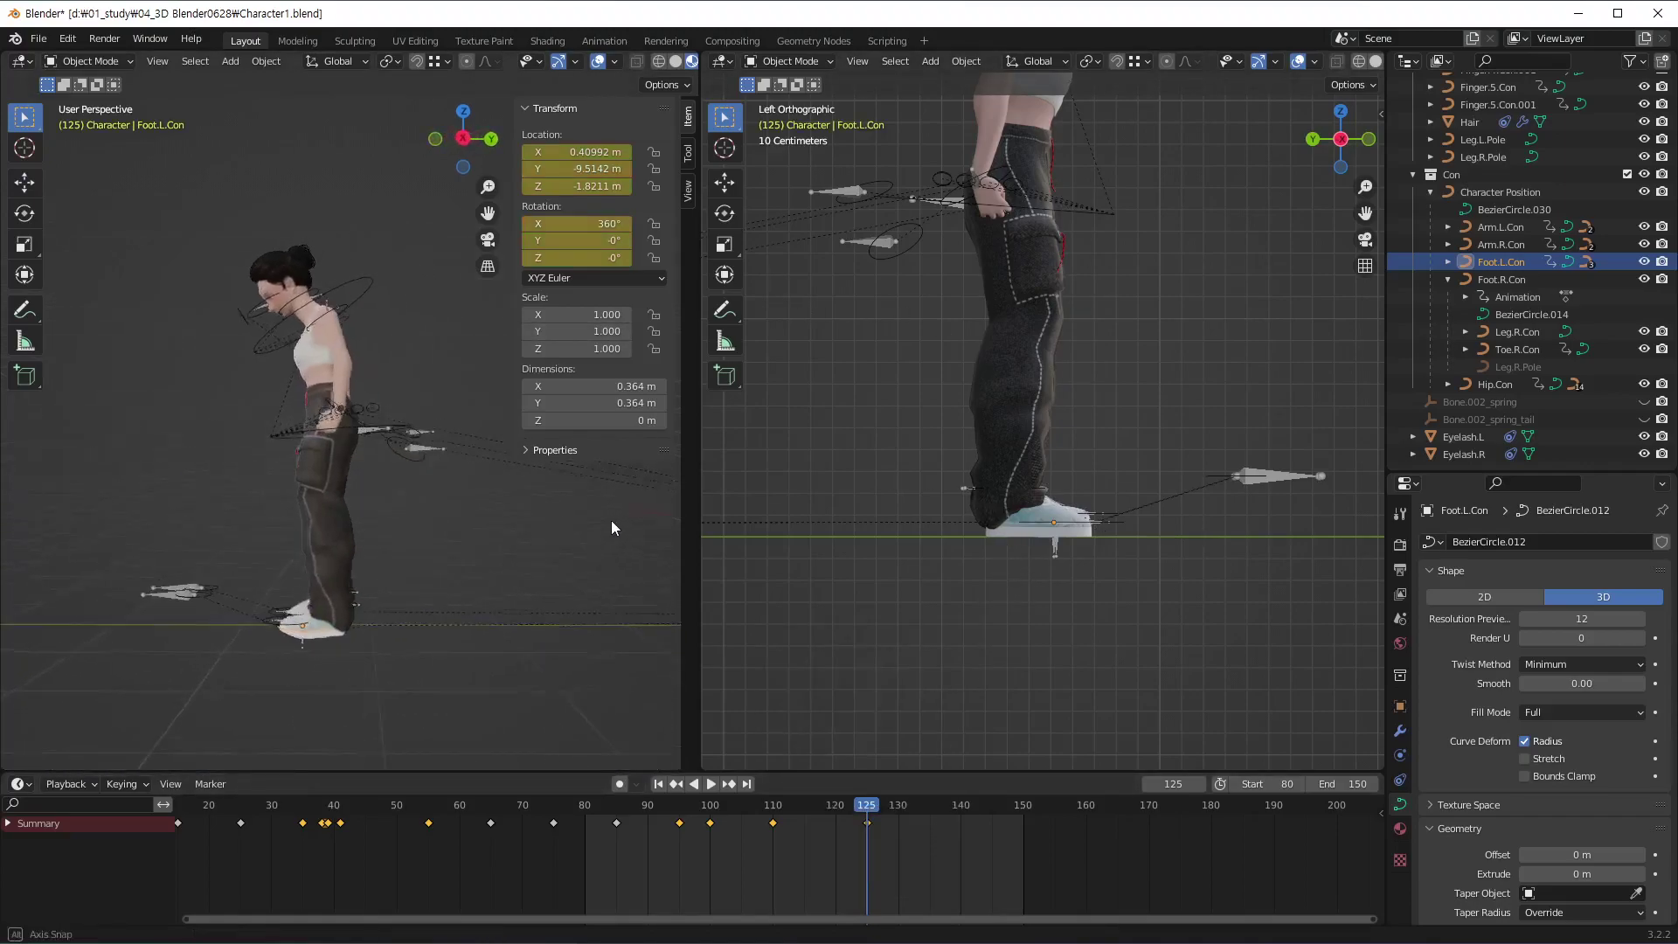
scroll(425, 597, up, 3)
scroll(501, 528, up, 3)
scroll(501, 528, up, 2)
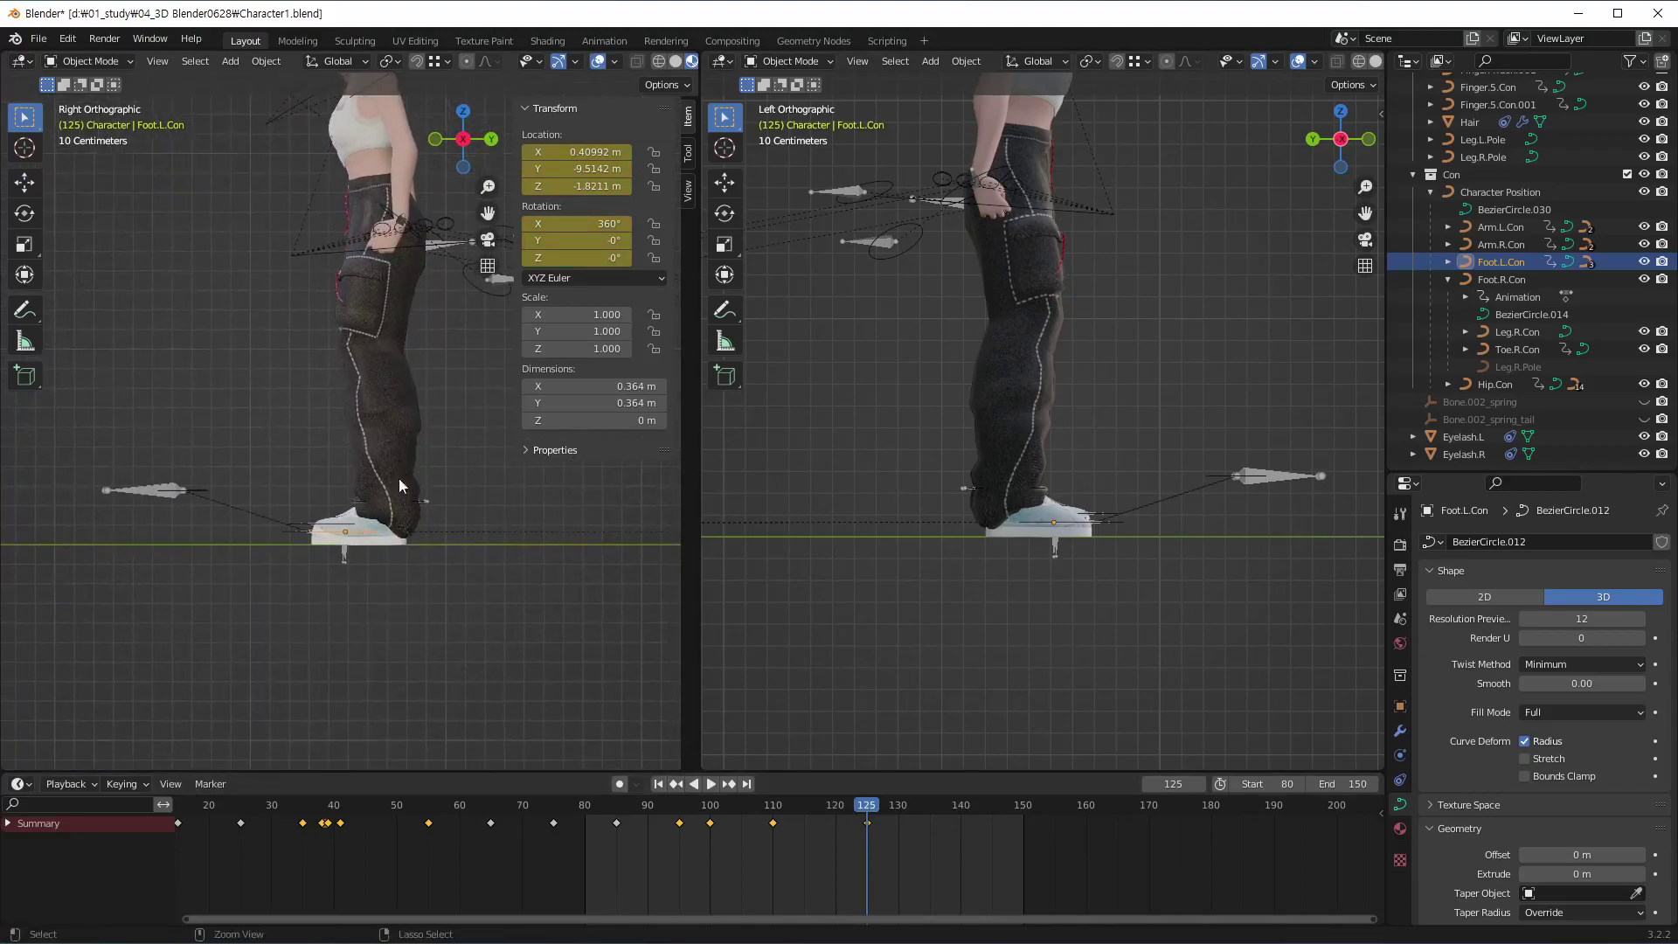
scroll(399, 479, up, 2)
scroll(454, 465, up, 1)
scroll(412, 493, up, 2)
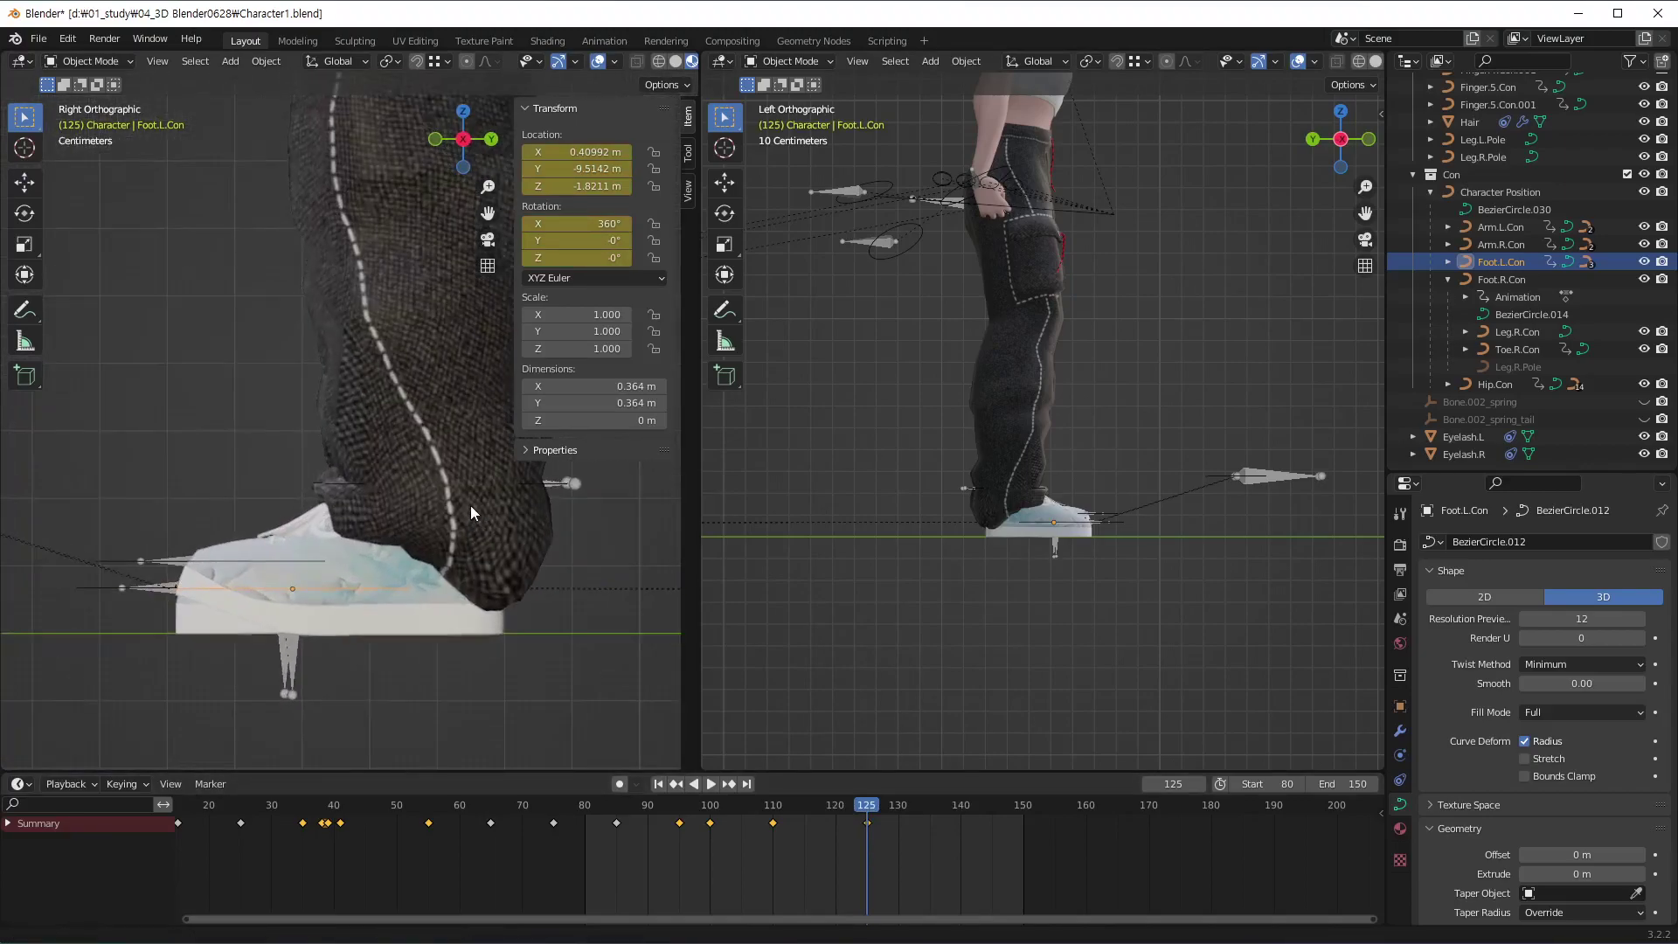
Lower the left toe control to Y -0.22544 m, Z -1.8182 m and keyframe it at frame 125
click(108, 564)
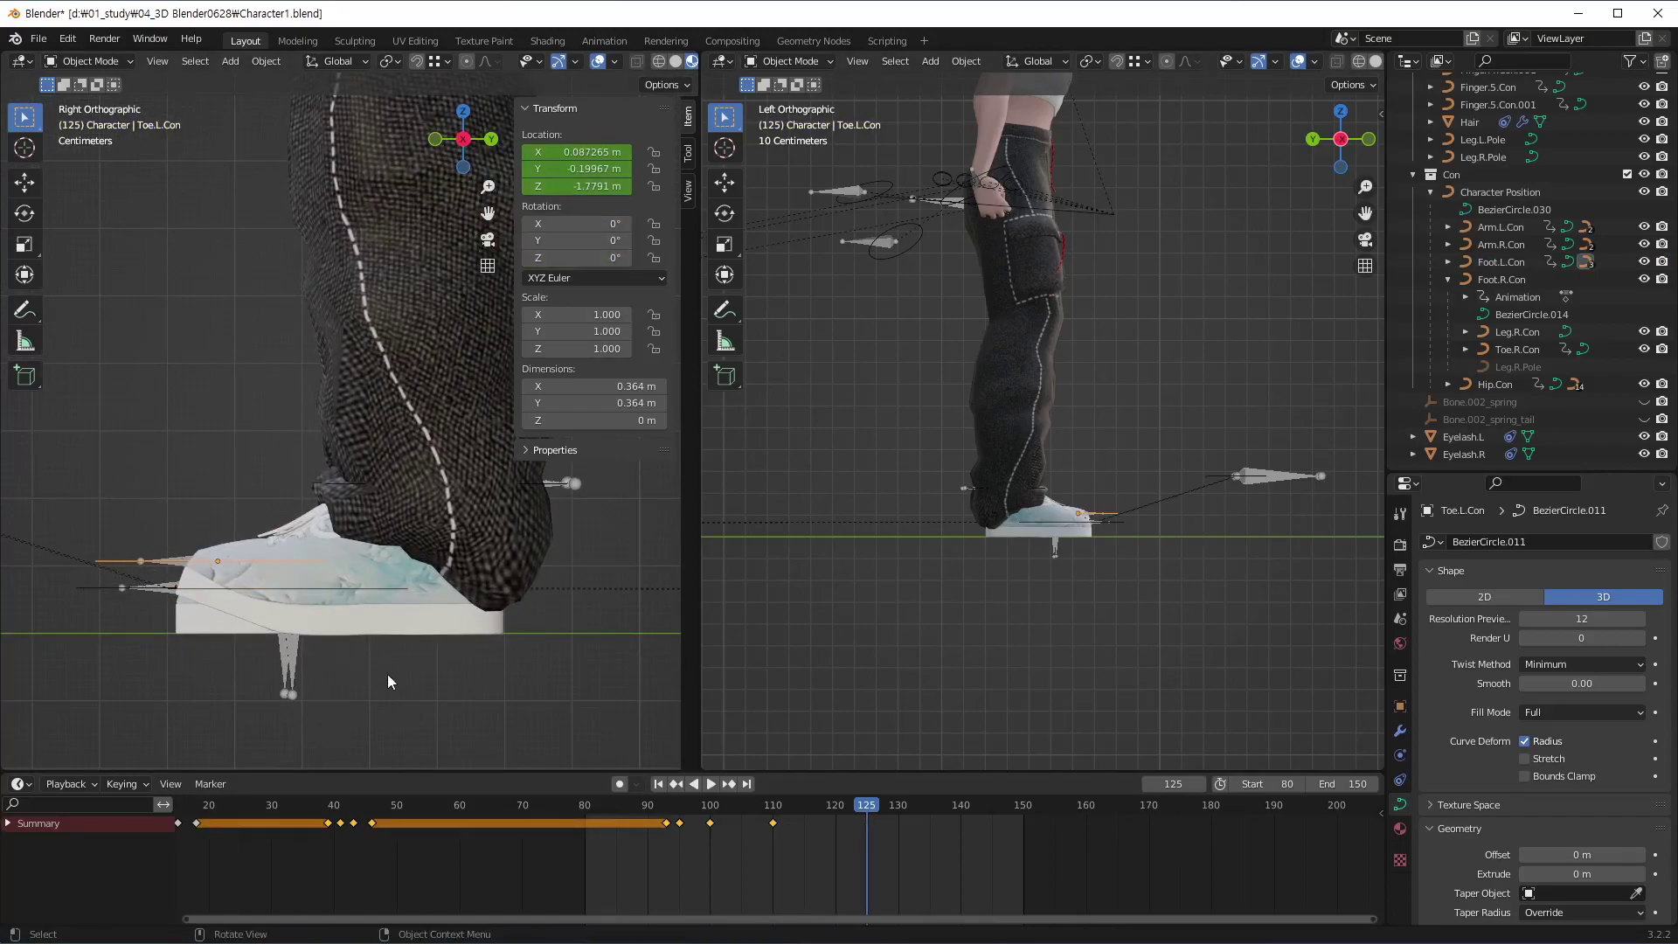
key(g)
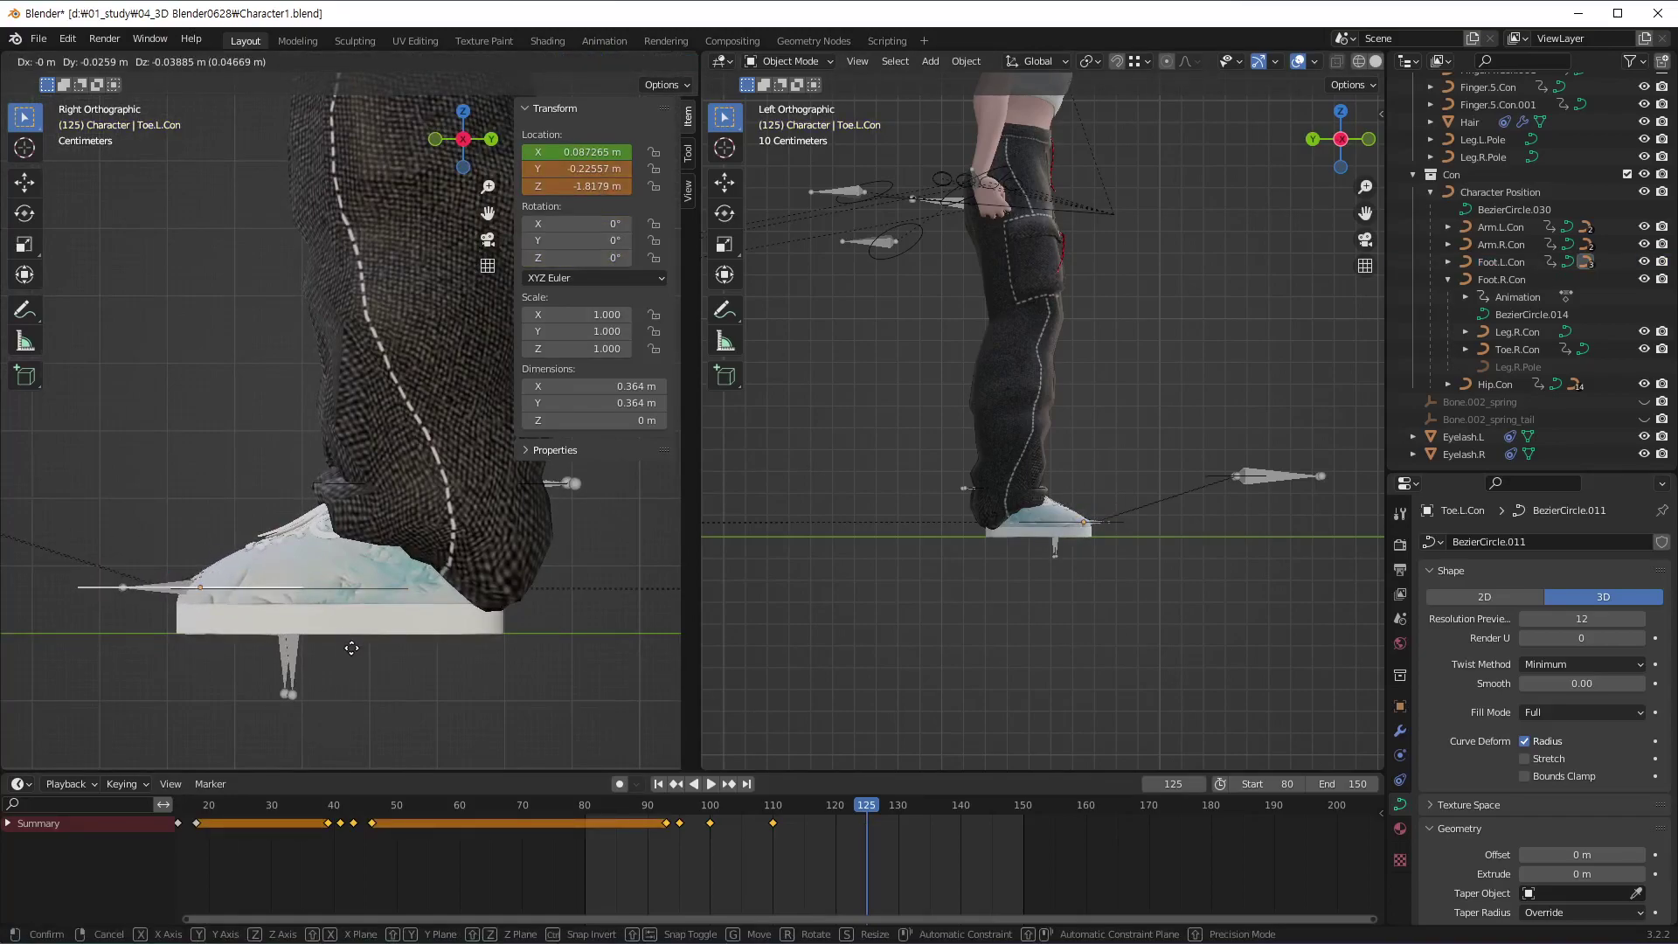
click(352, 652)
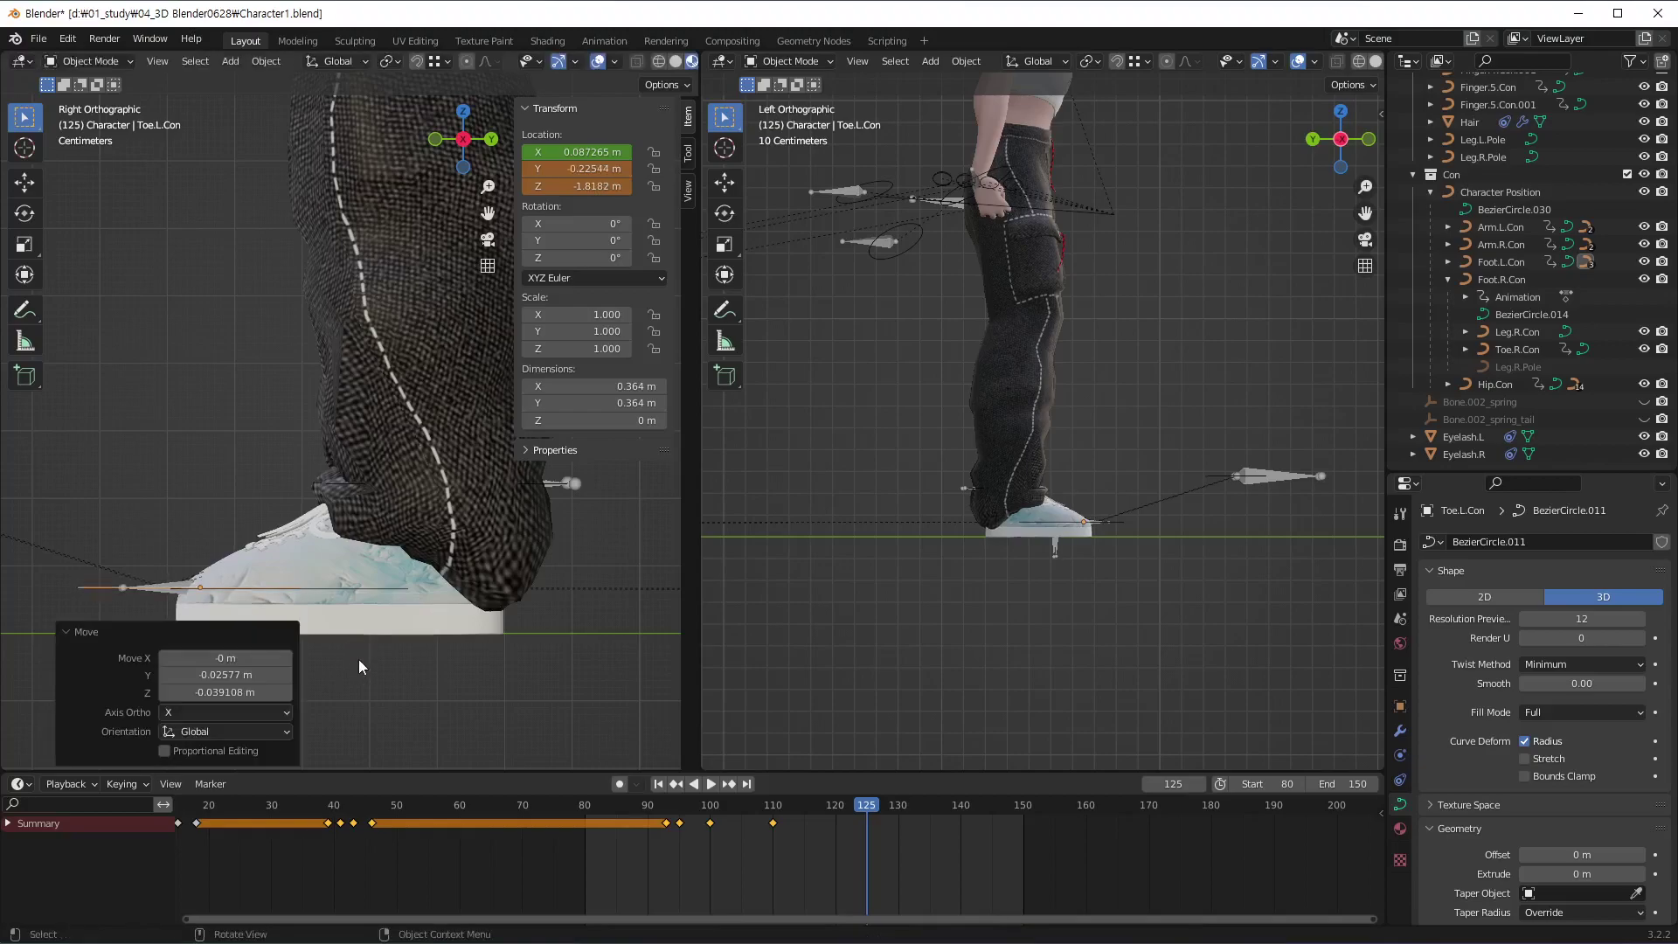
key(i)
click(786, 798)
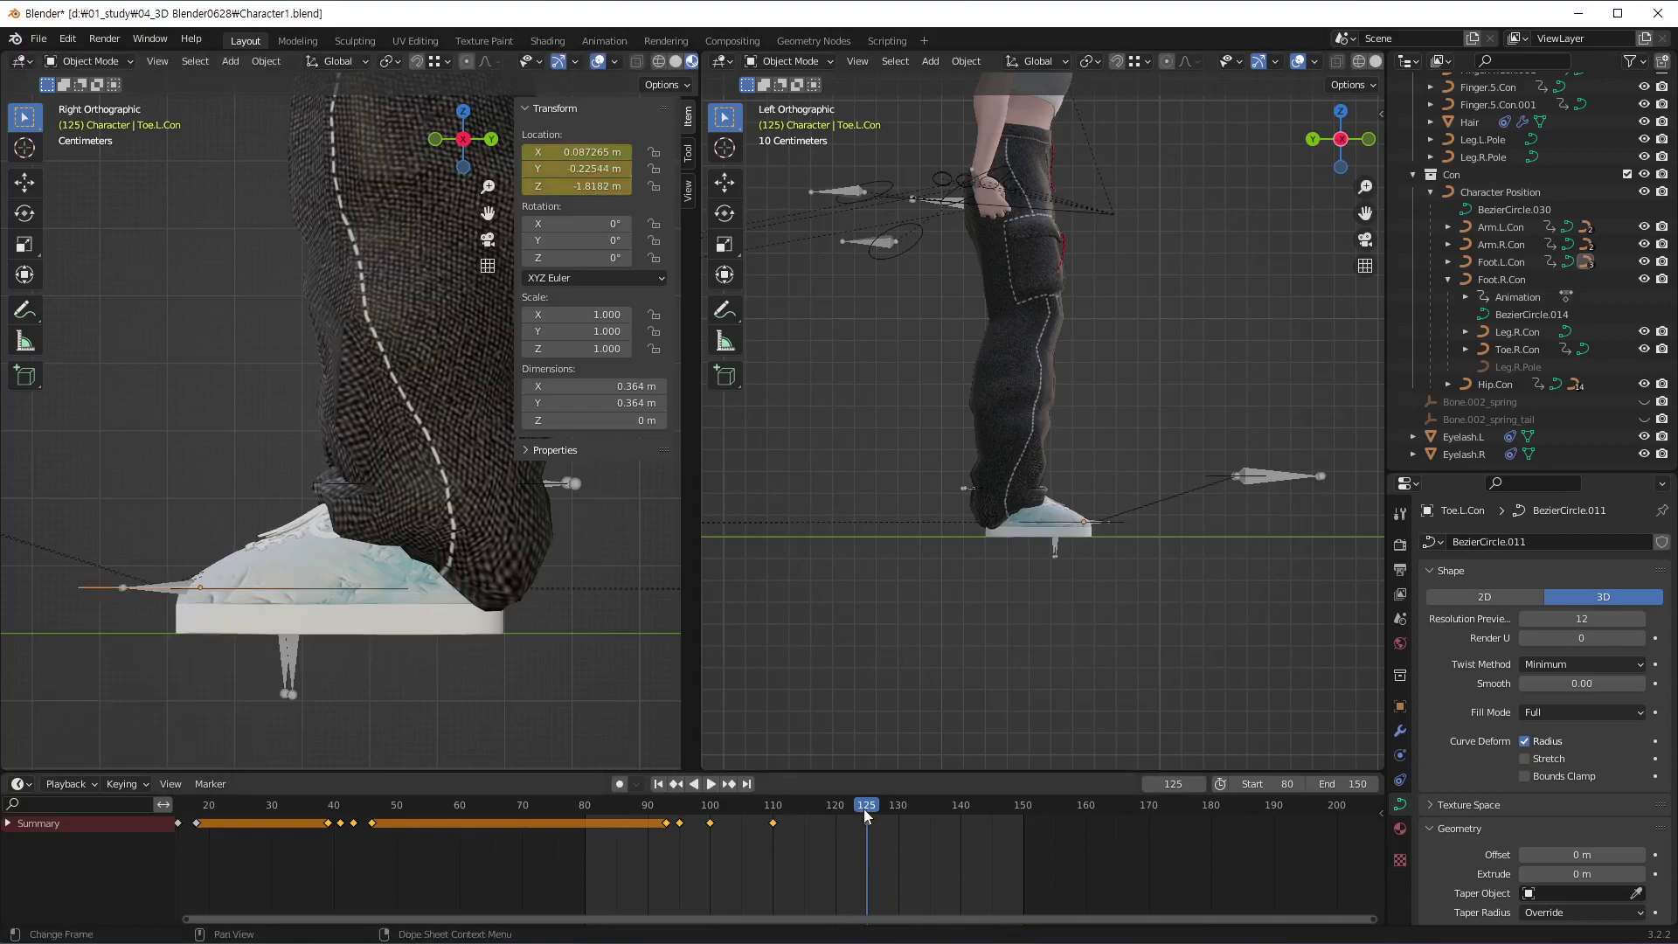
Play and scrub frames 99–121 to review the toe, return to frame 125, and select the left foot control
key(shift+ctrl+space)
drag(837, 822, 815, 870)
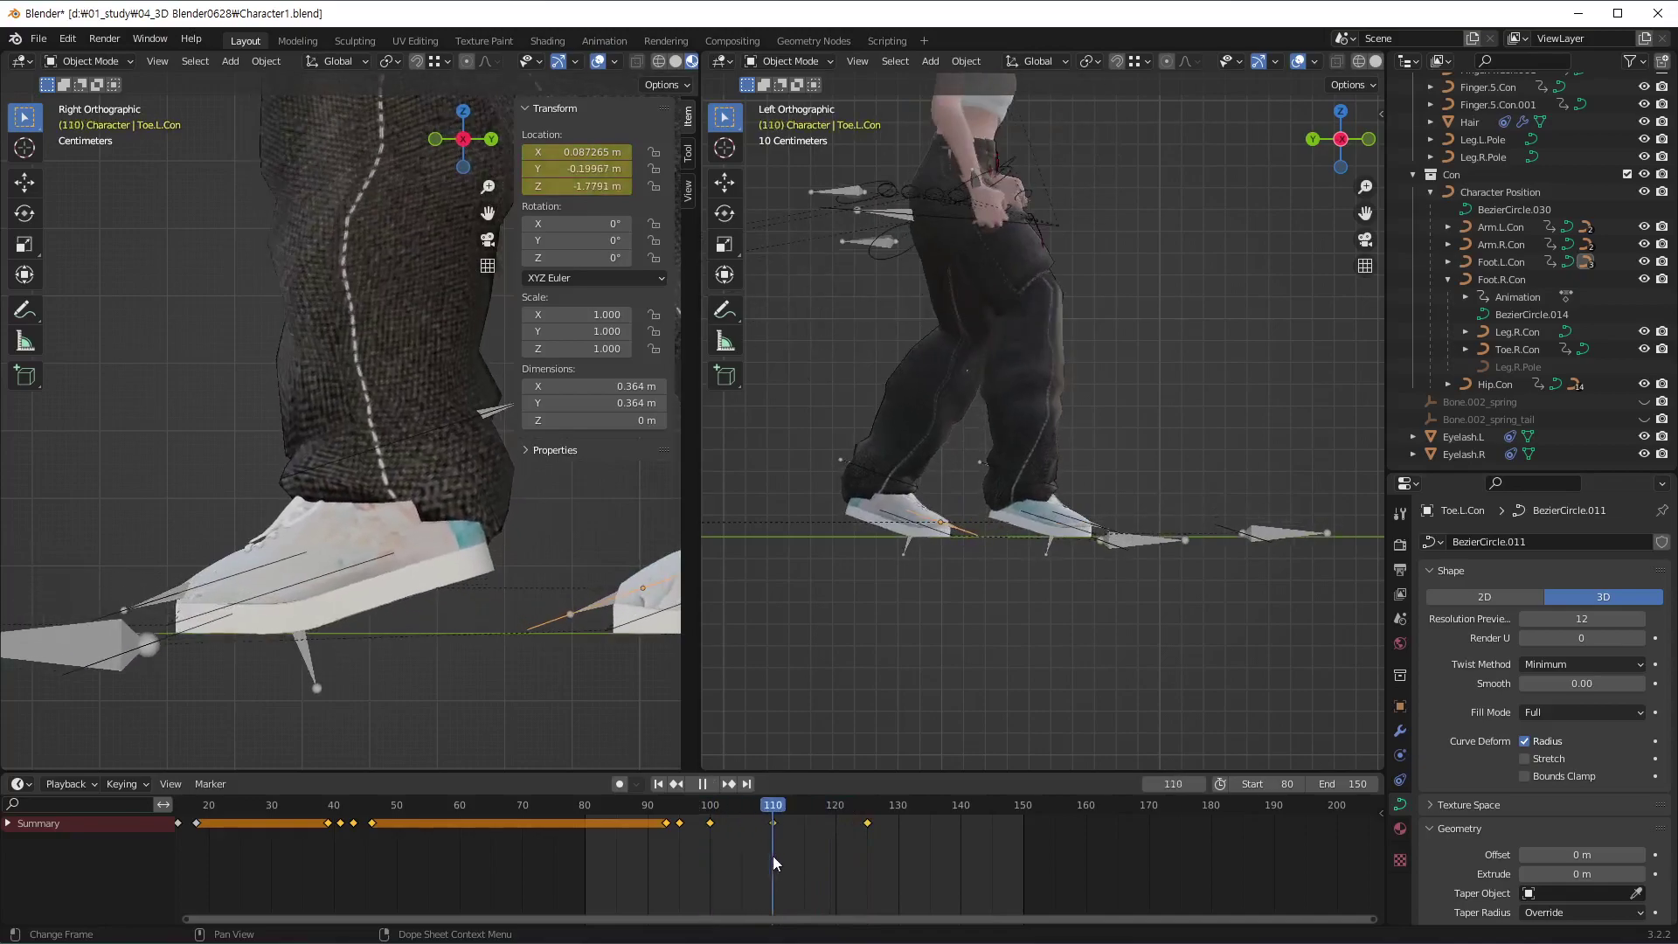
drag(815, 862, 865, 870)
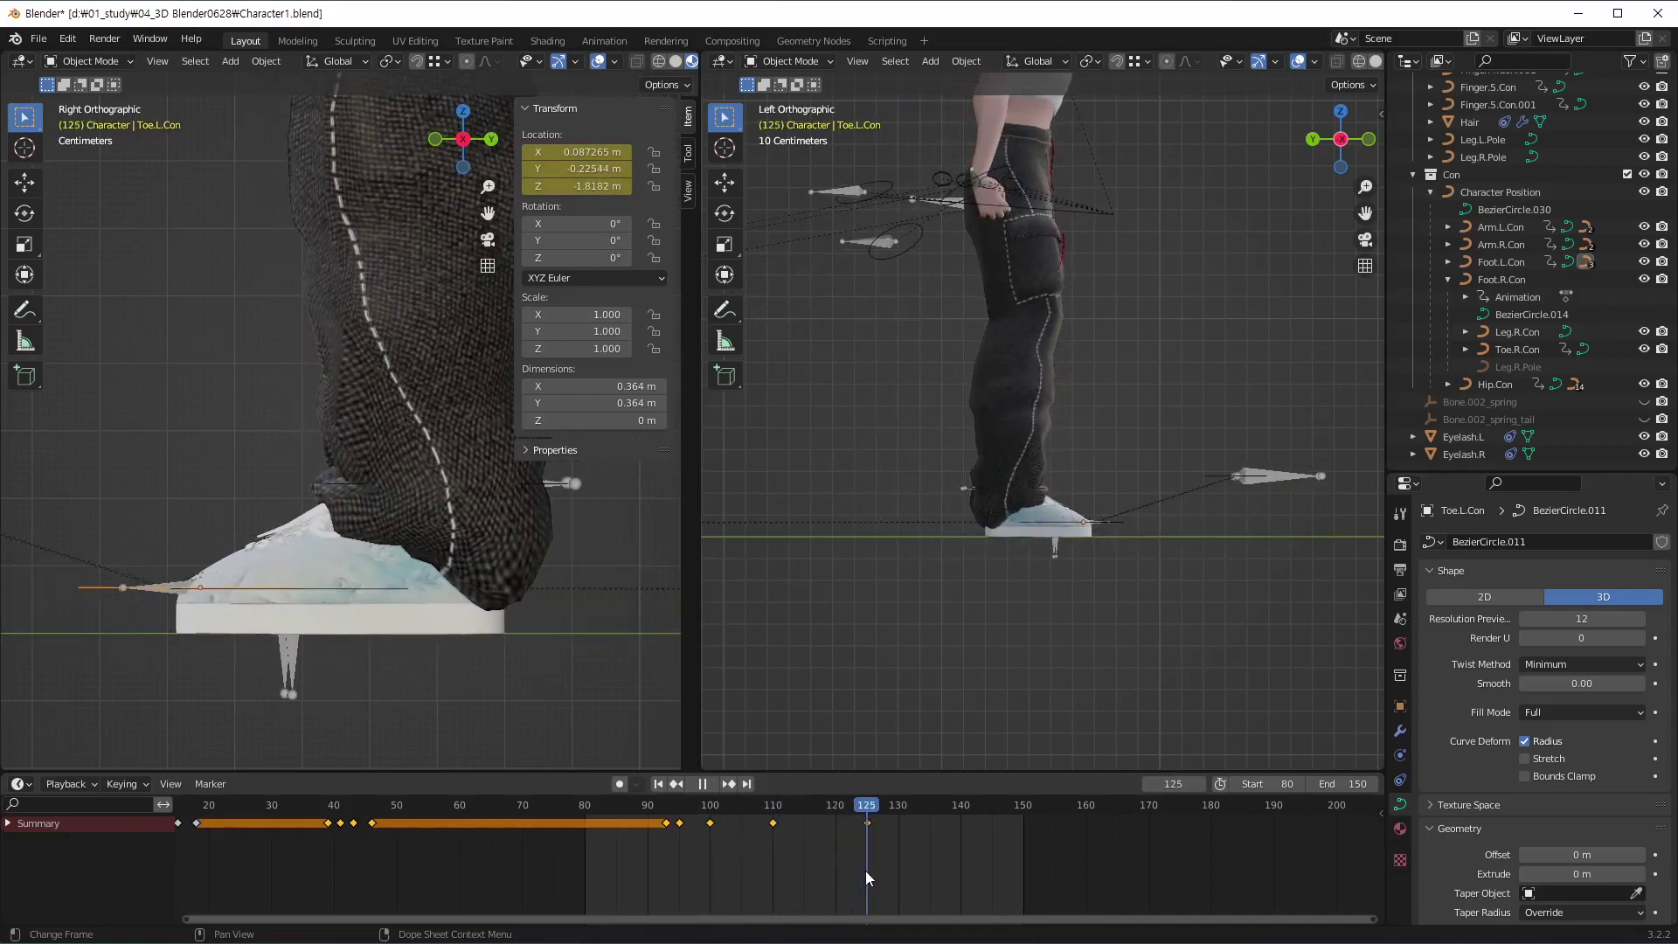
shift+middle_drag(1063, 296, 1030, 500)
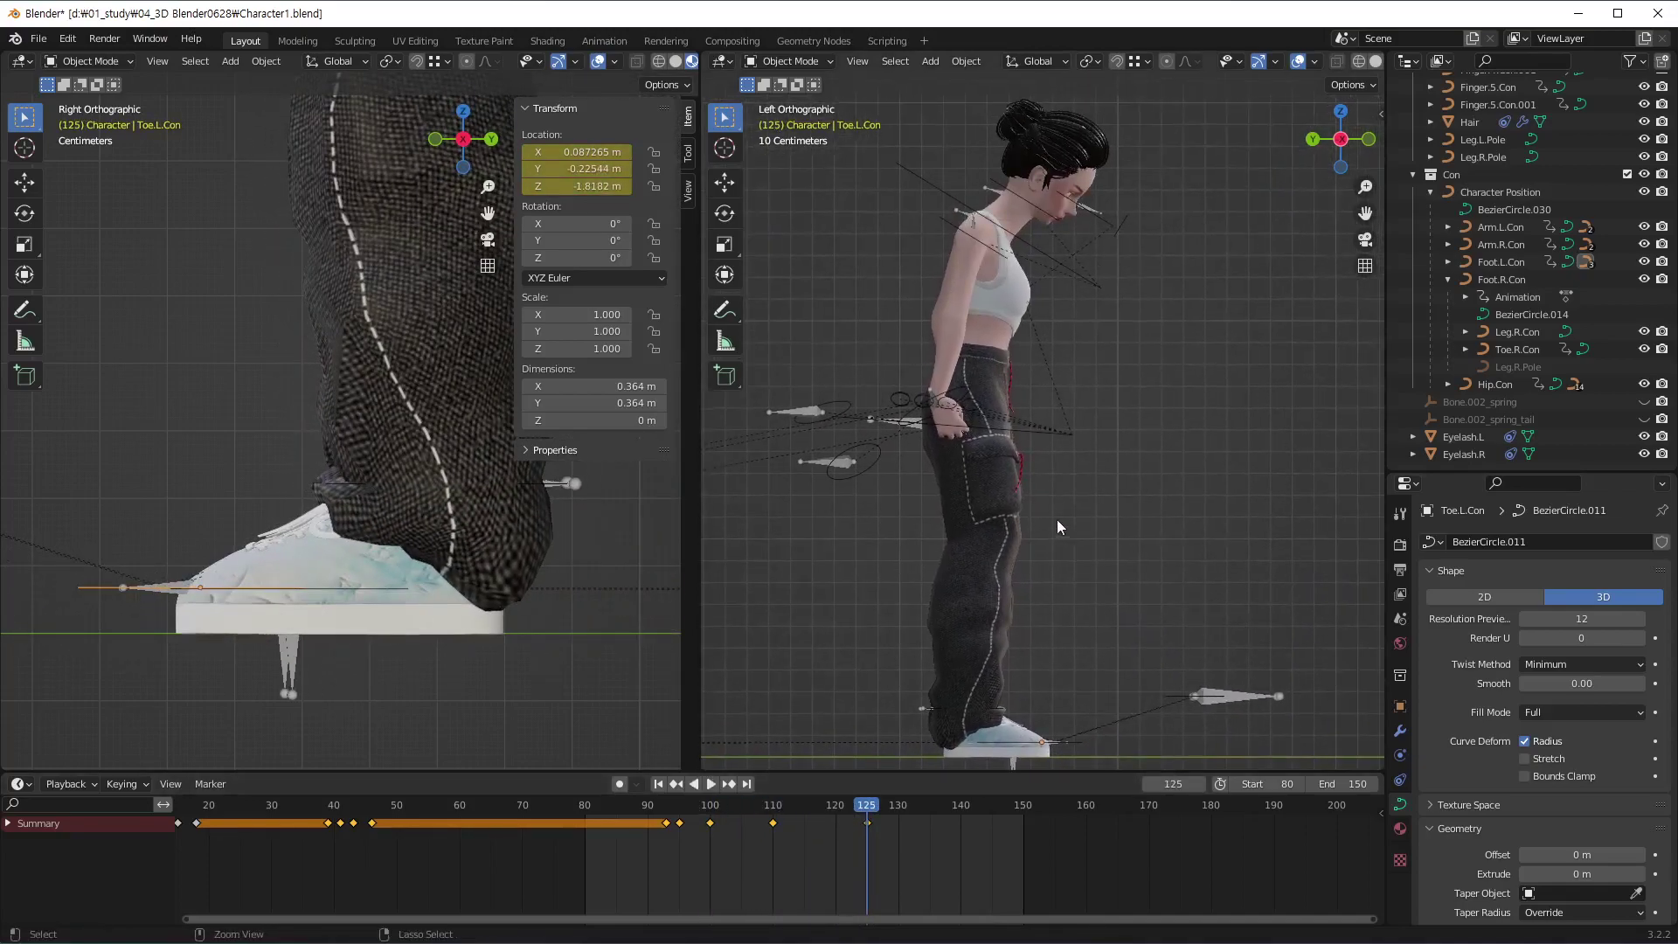
ctrl+scroll(1057, 527, down, 2)
ctrl+scroll(989, 673, down, 4)
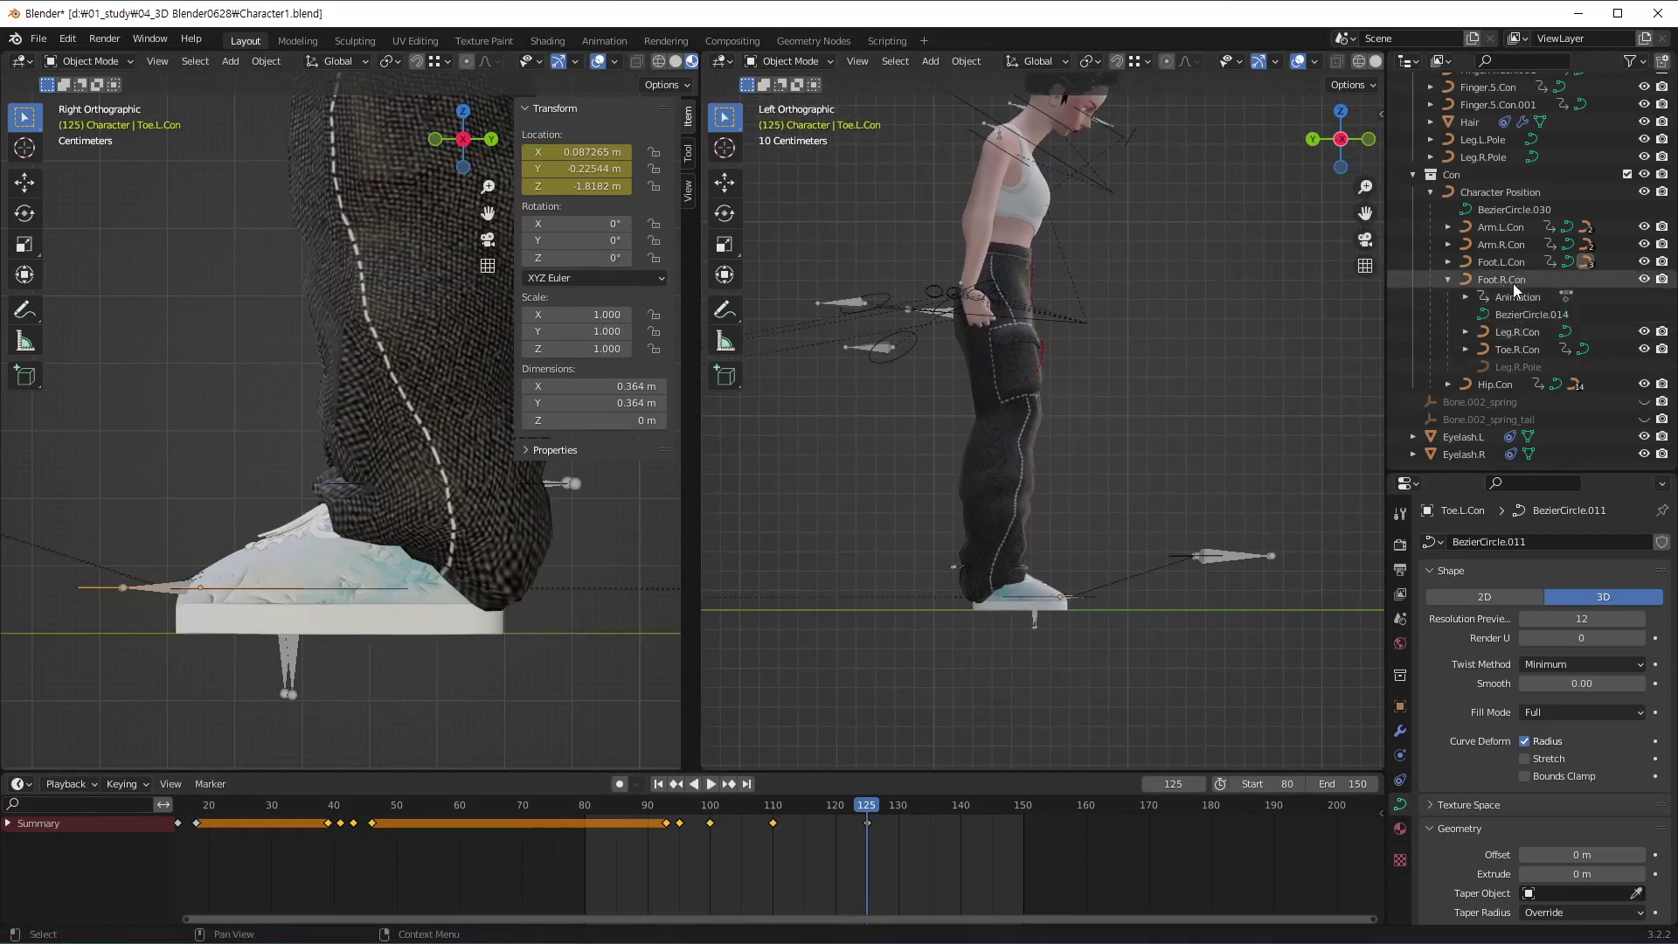
scroll(1084, 502, up, 1)
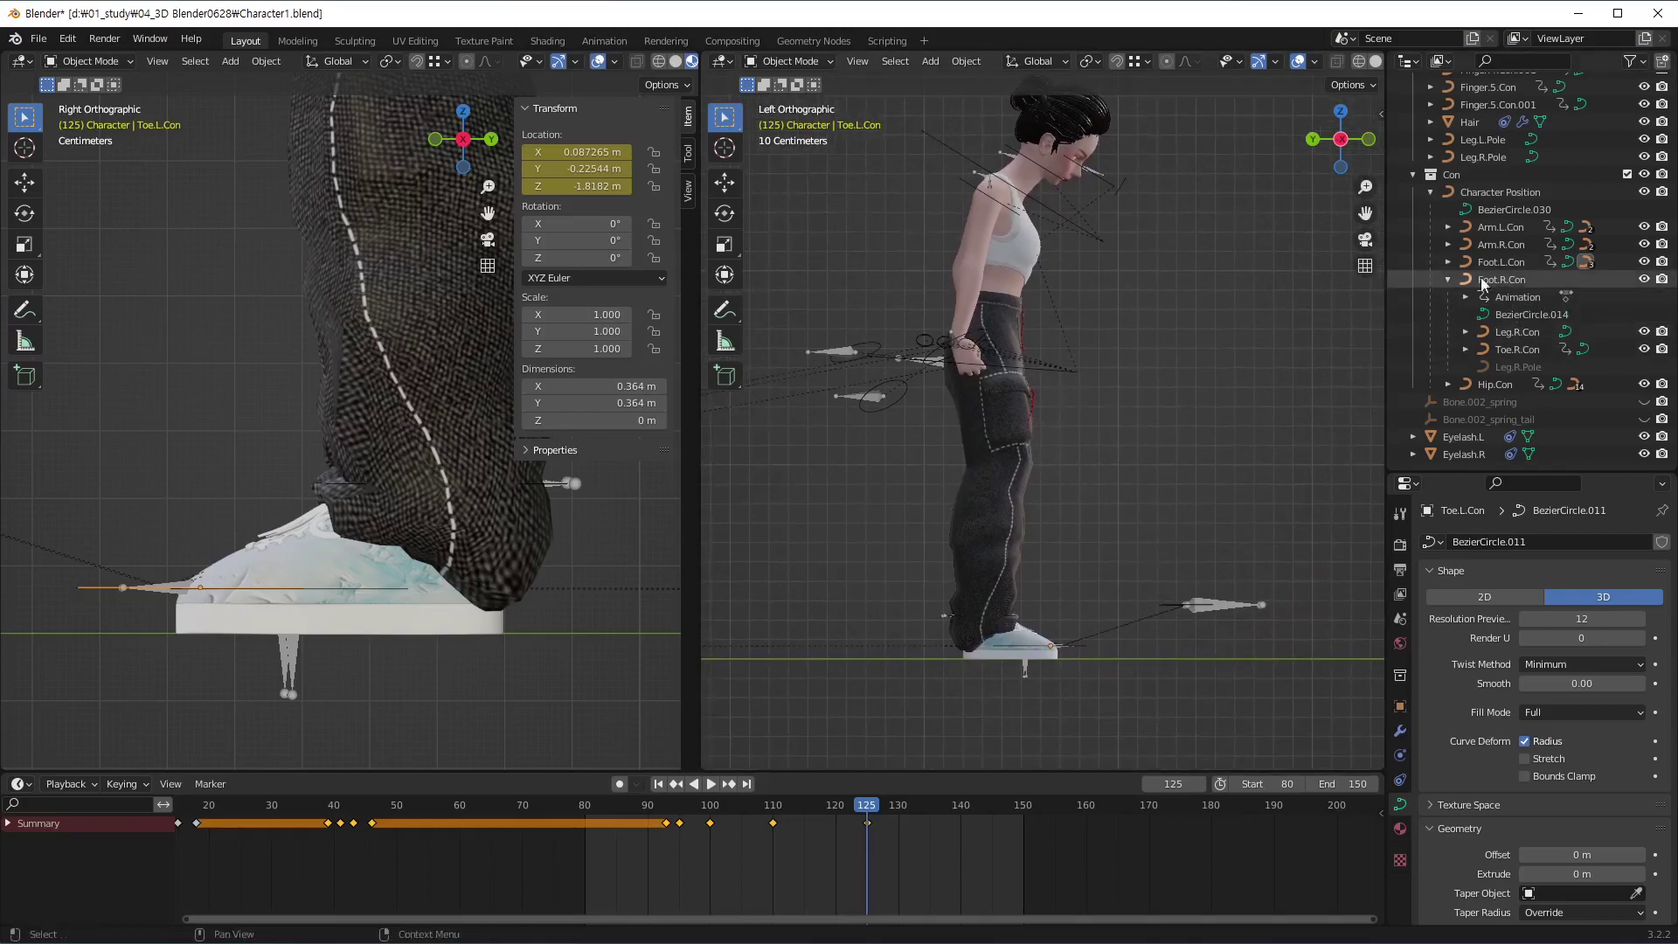
click(1502, 261)
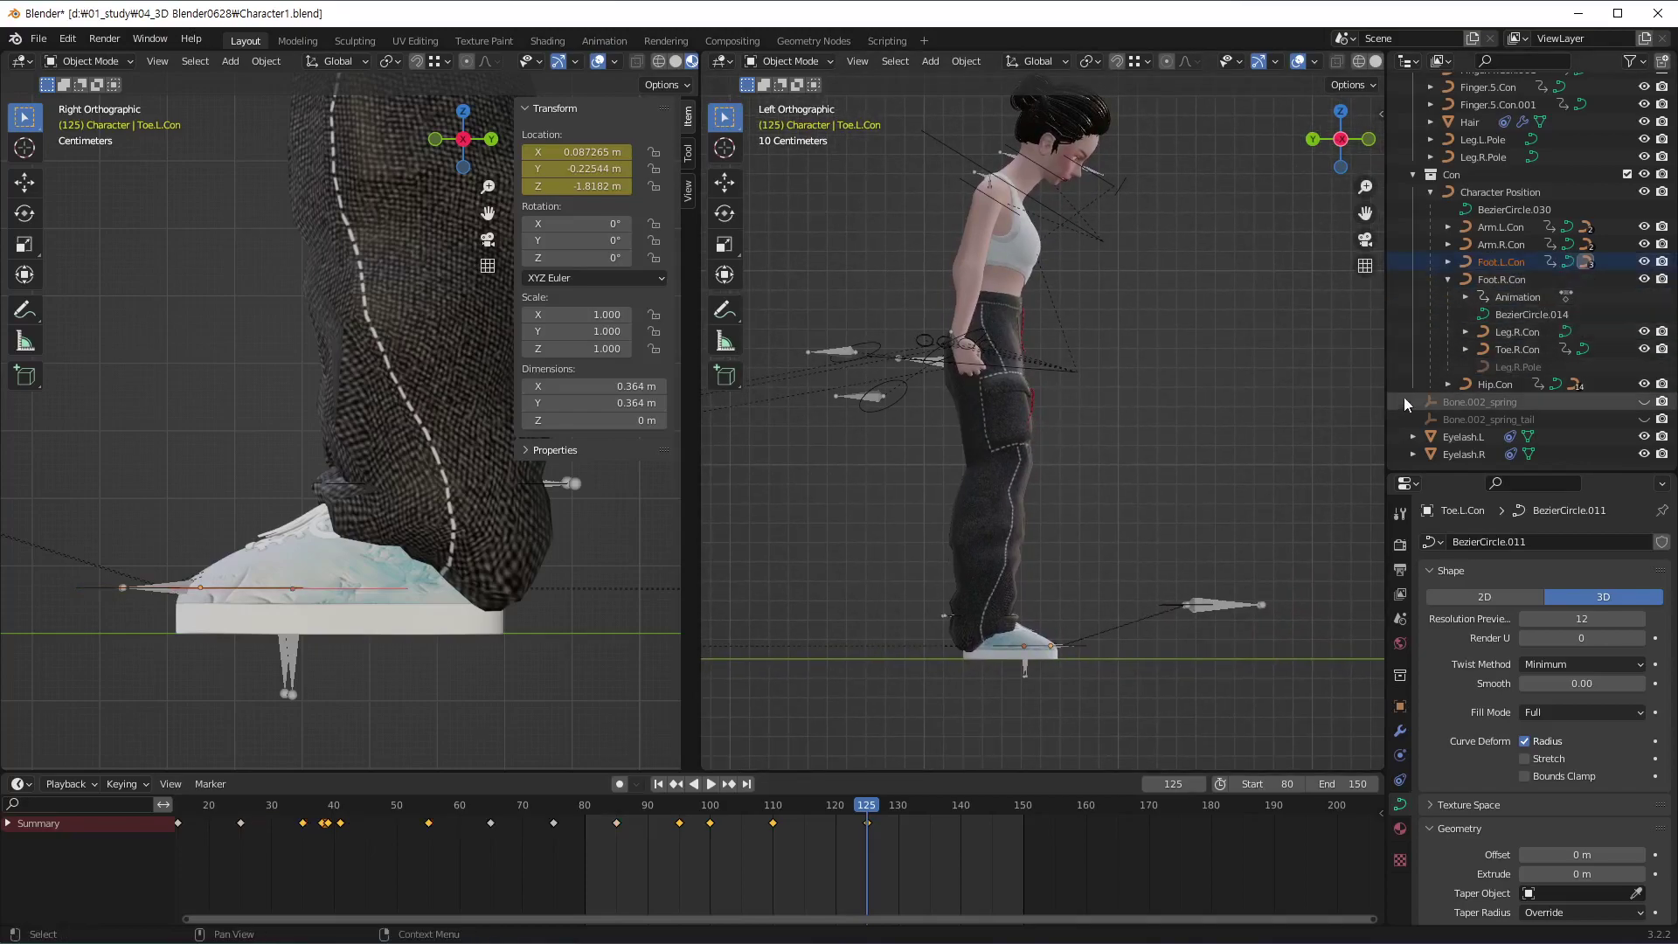
Nudge the left foot control along Y to Y 9.3971 m, Z 1.8211 m at frame 125
click(1502, 261)
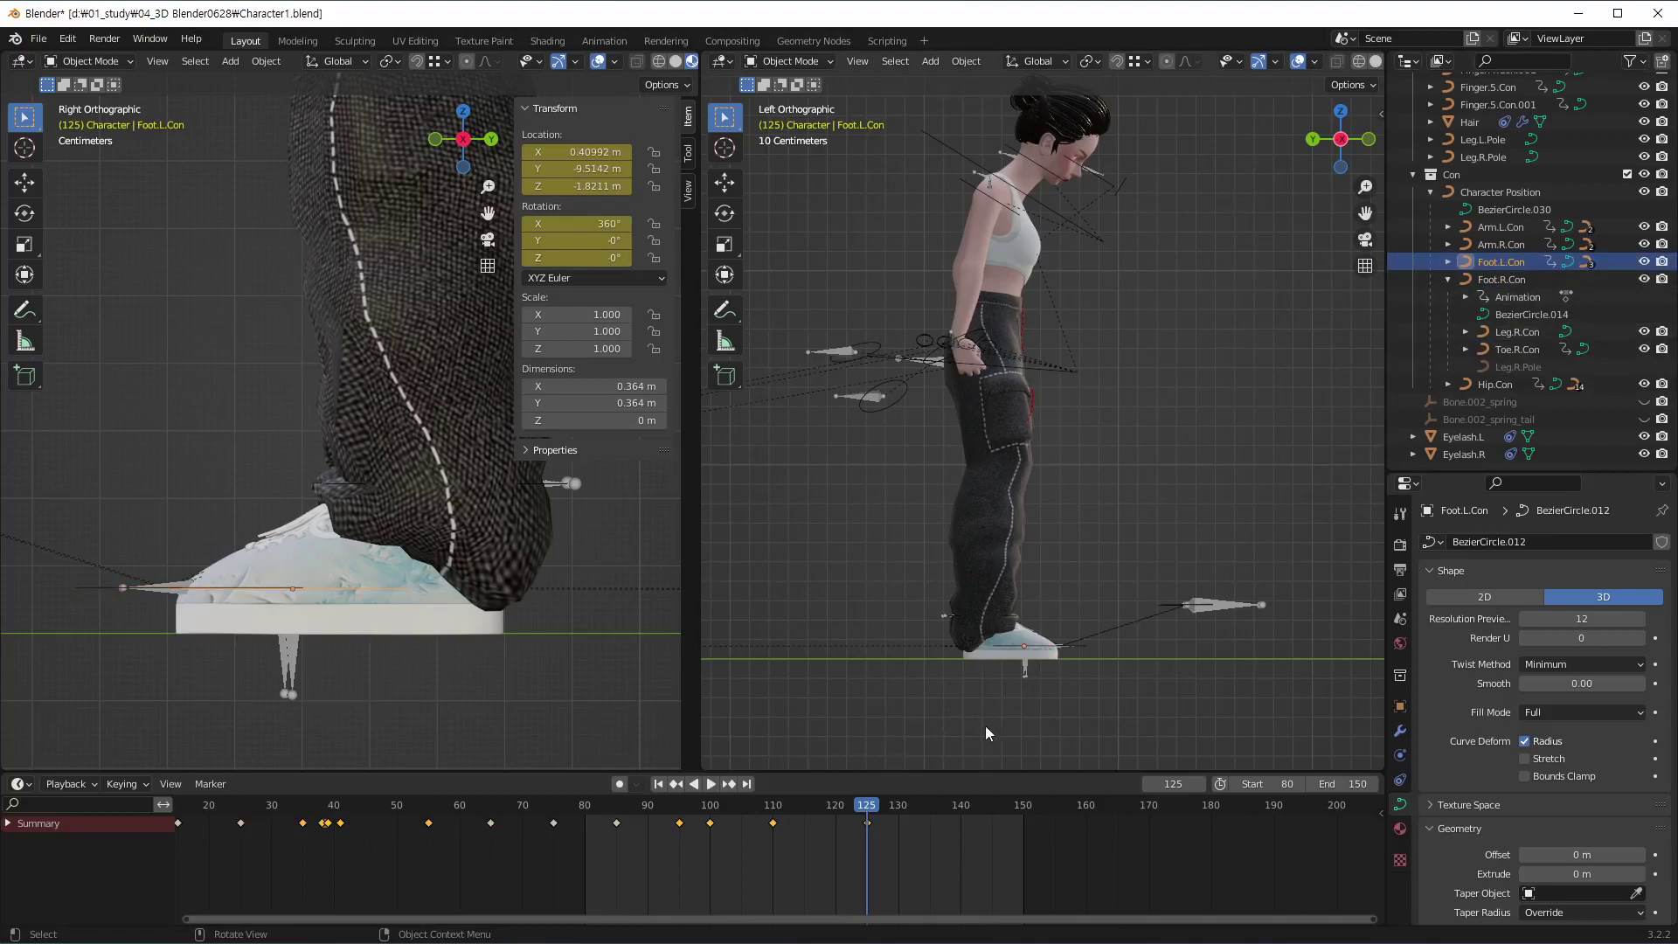
key(g)
key(y)
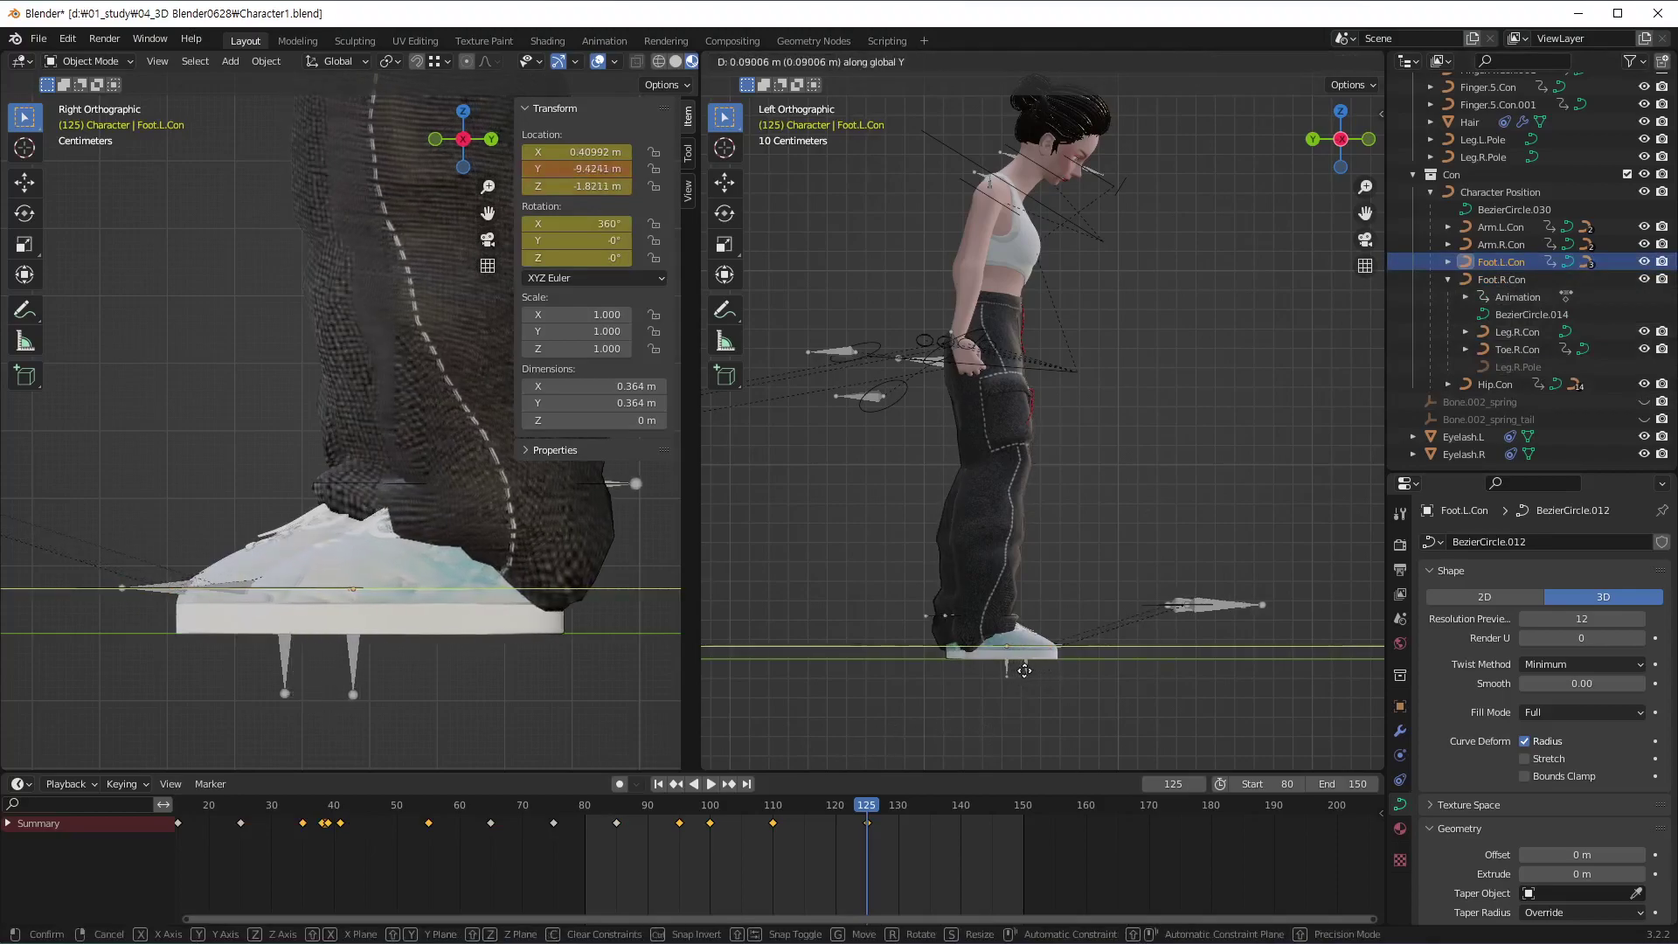
click(1021, 668)
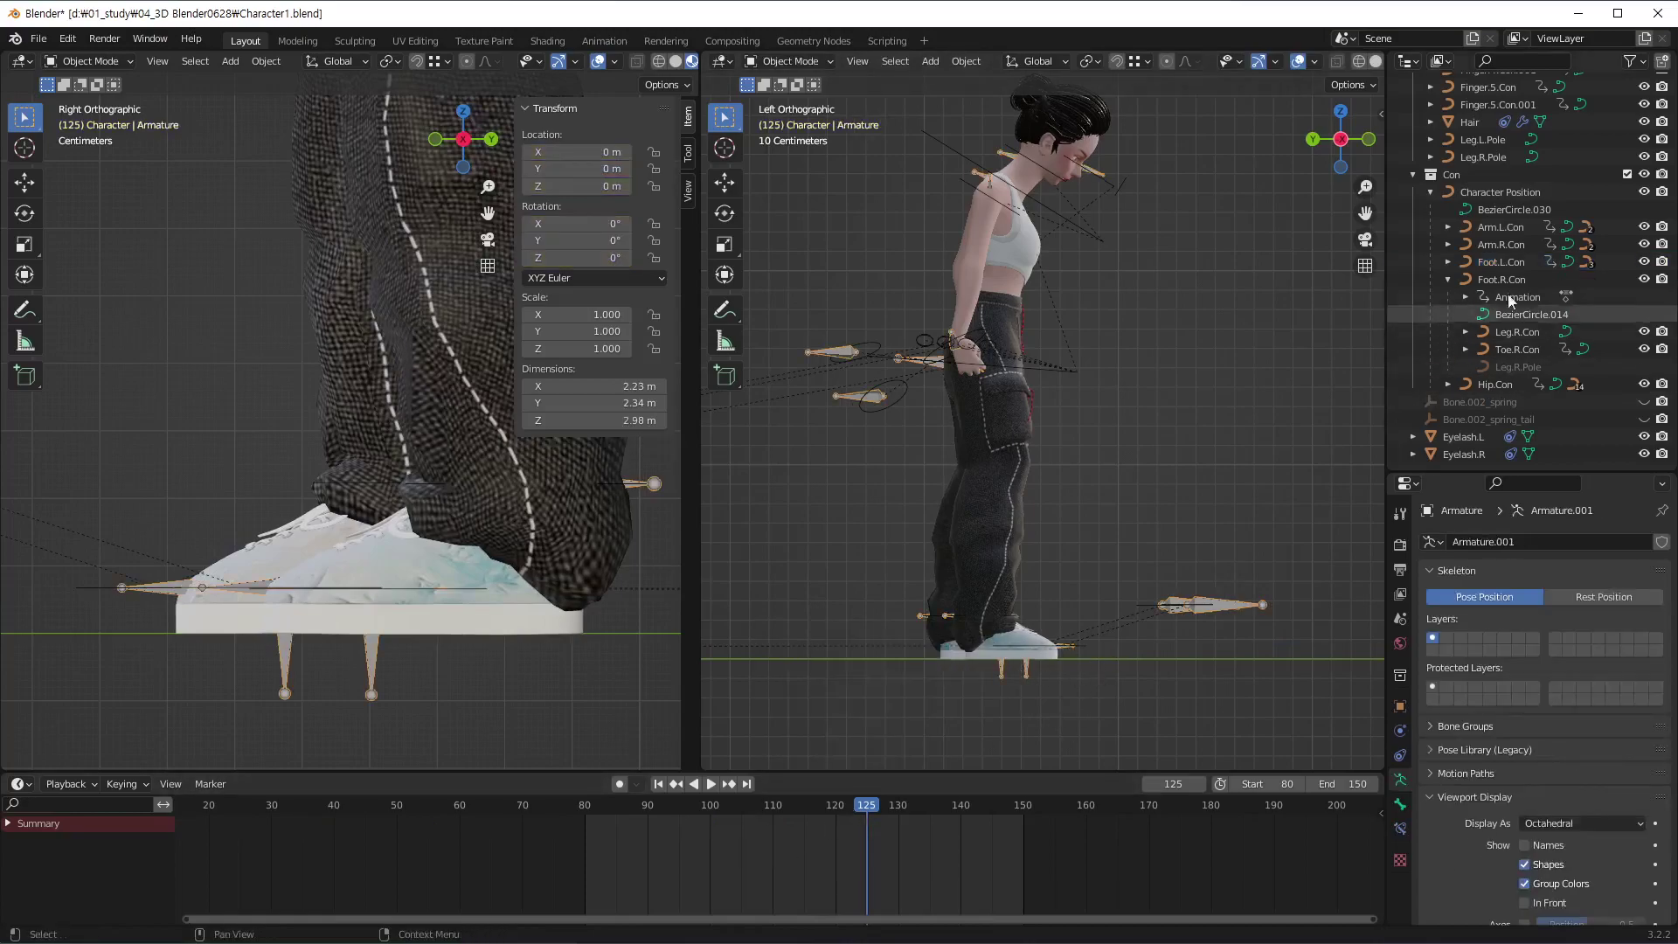
click(1508, 262)
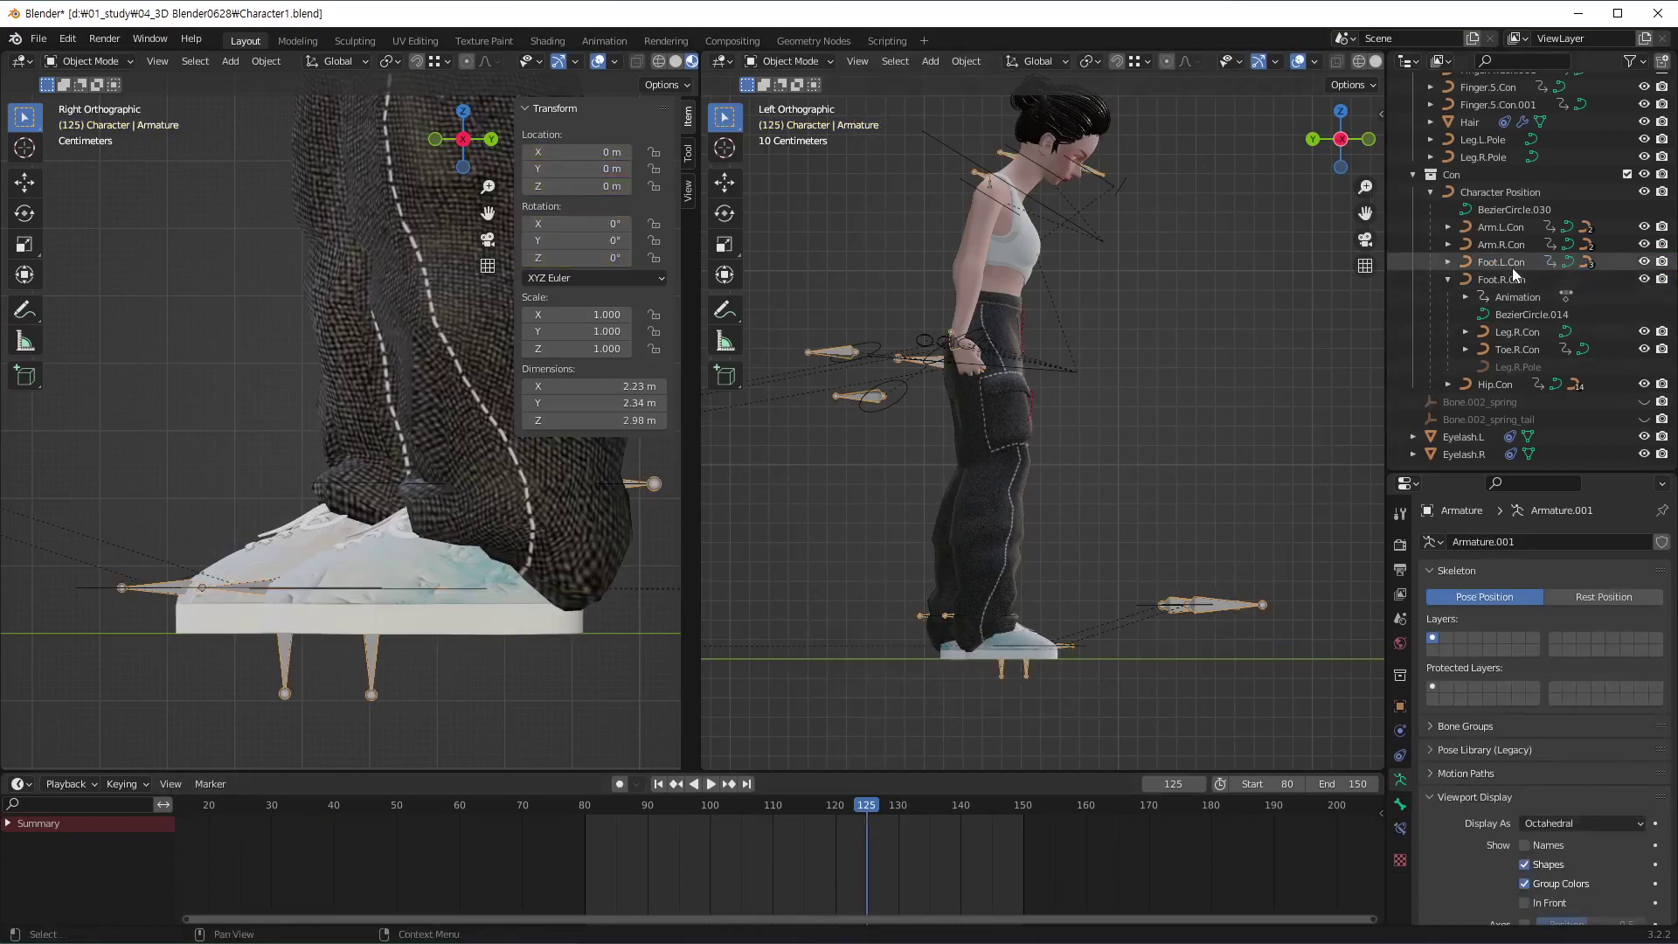
right_click(868, 858)
click(830, 878)
Play and scrub the step-up back to frame 125, orbiting the left view around the feet
shift+middle_drag(1030, 450, 1039, 502)
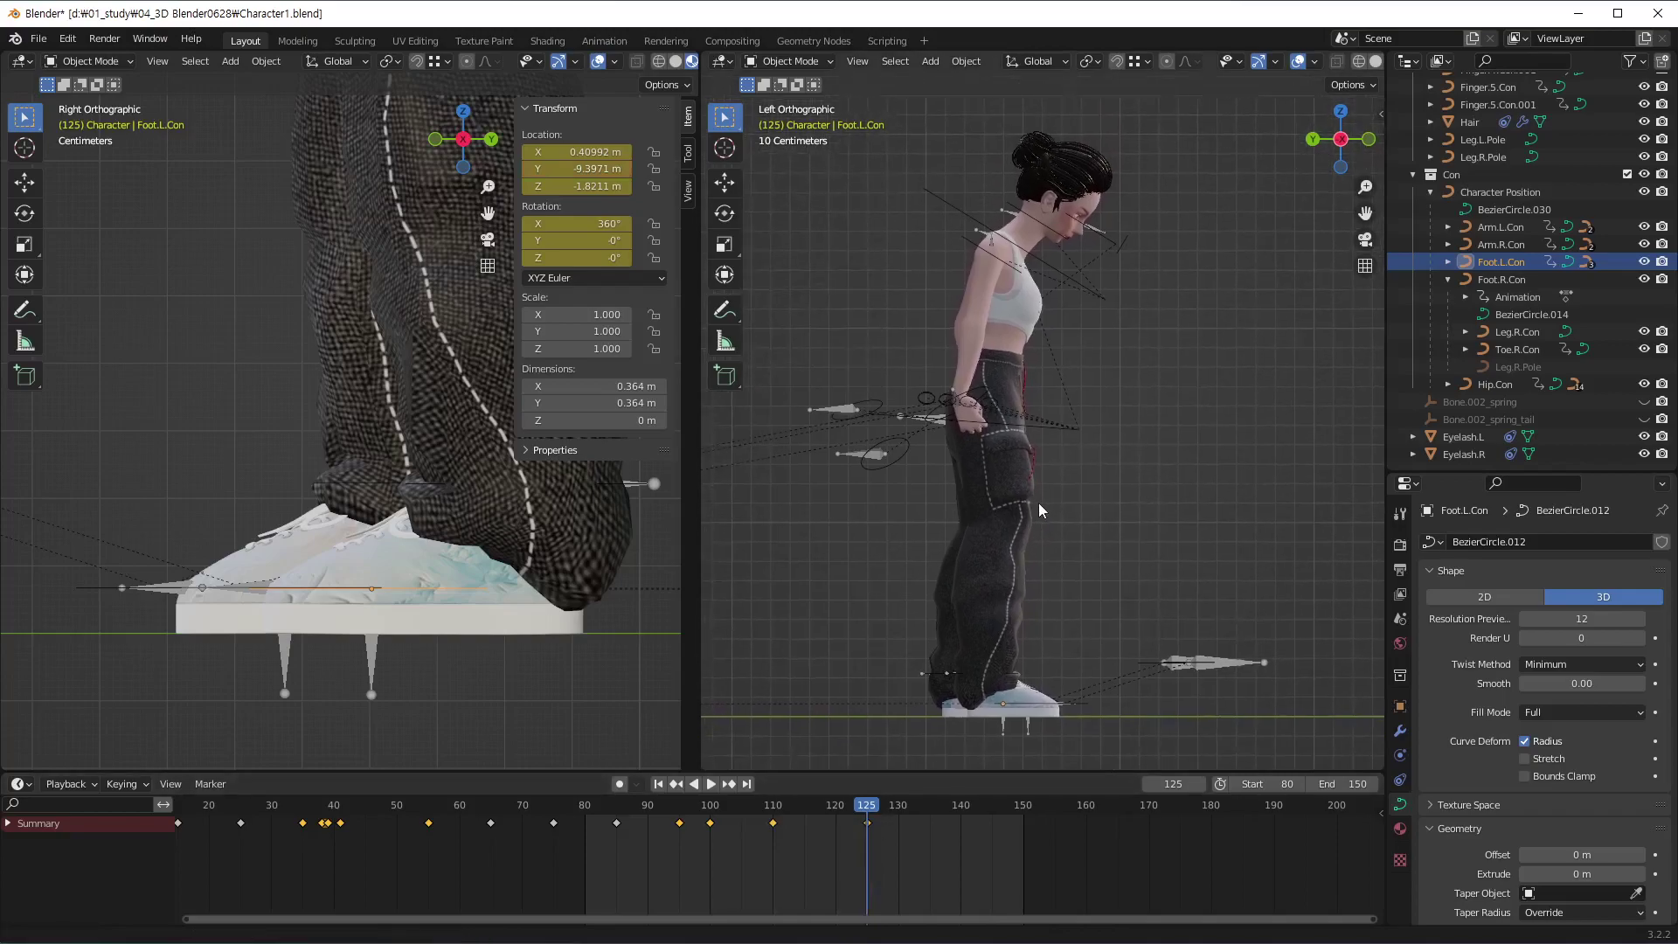
mouse_move(419, 576)
shift+middle_down()
mouse_move(408, 615)
mouse_move(449, 596)
shift+middle_up()
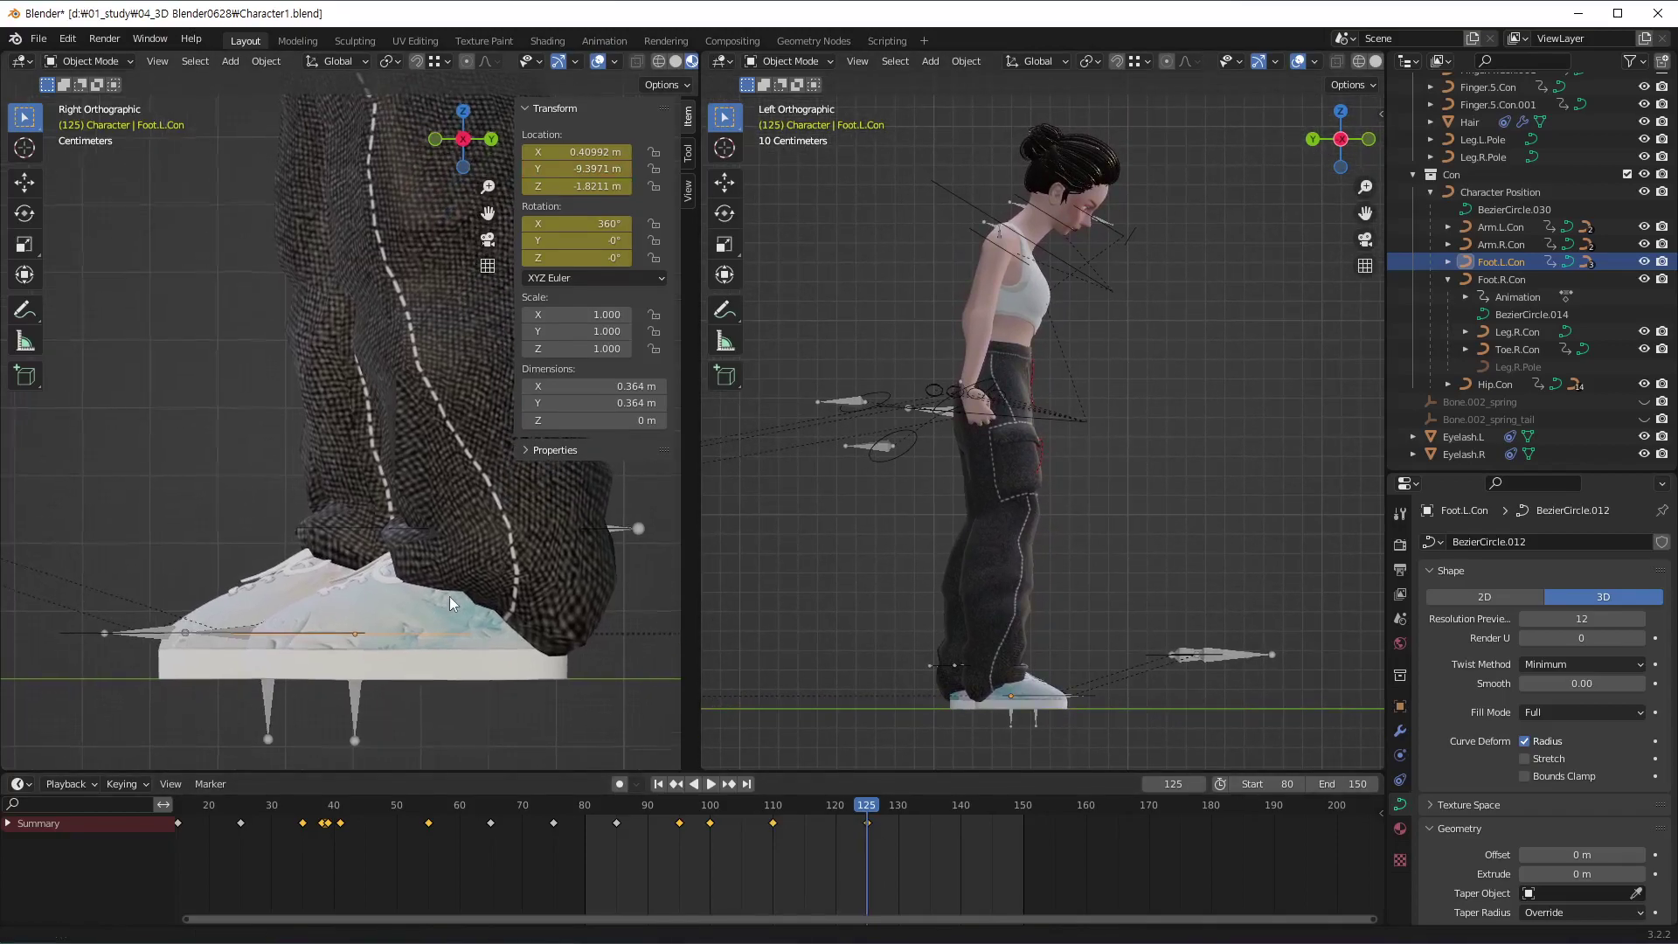
shift+middle_drag(1077, 464, 1024, 589)
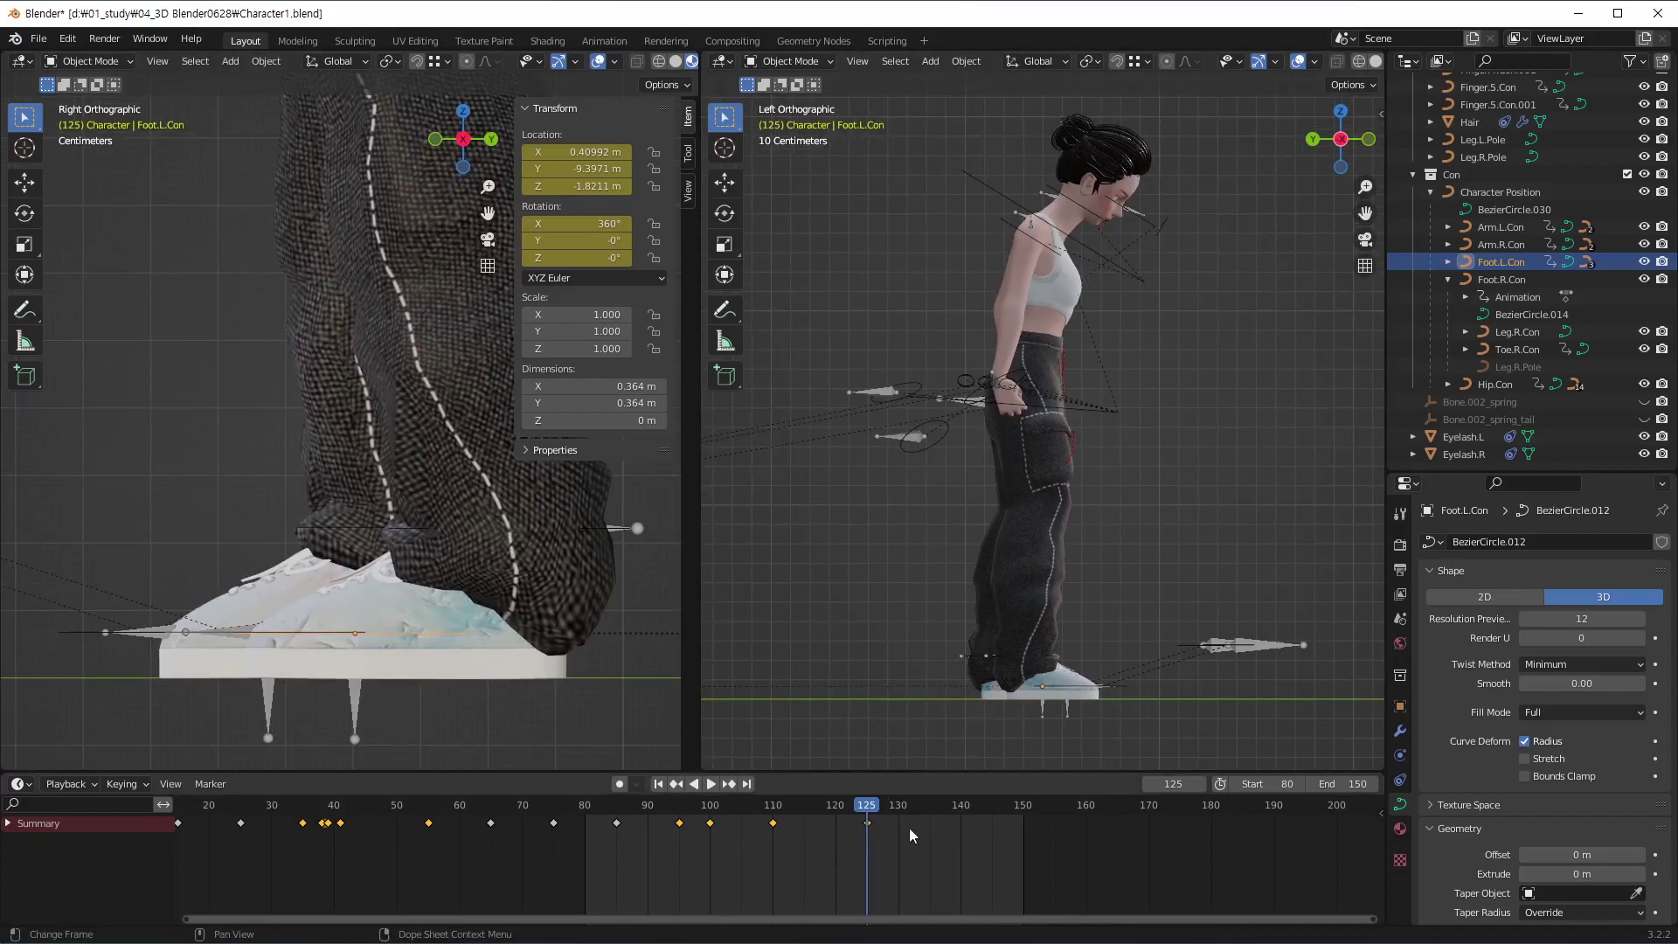
key(space)
drag(864, 814, 814, 859)
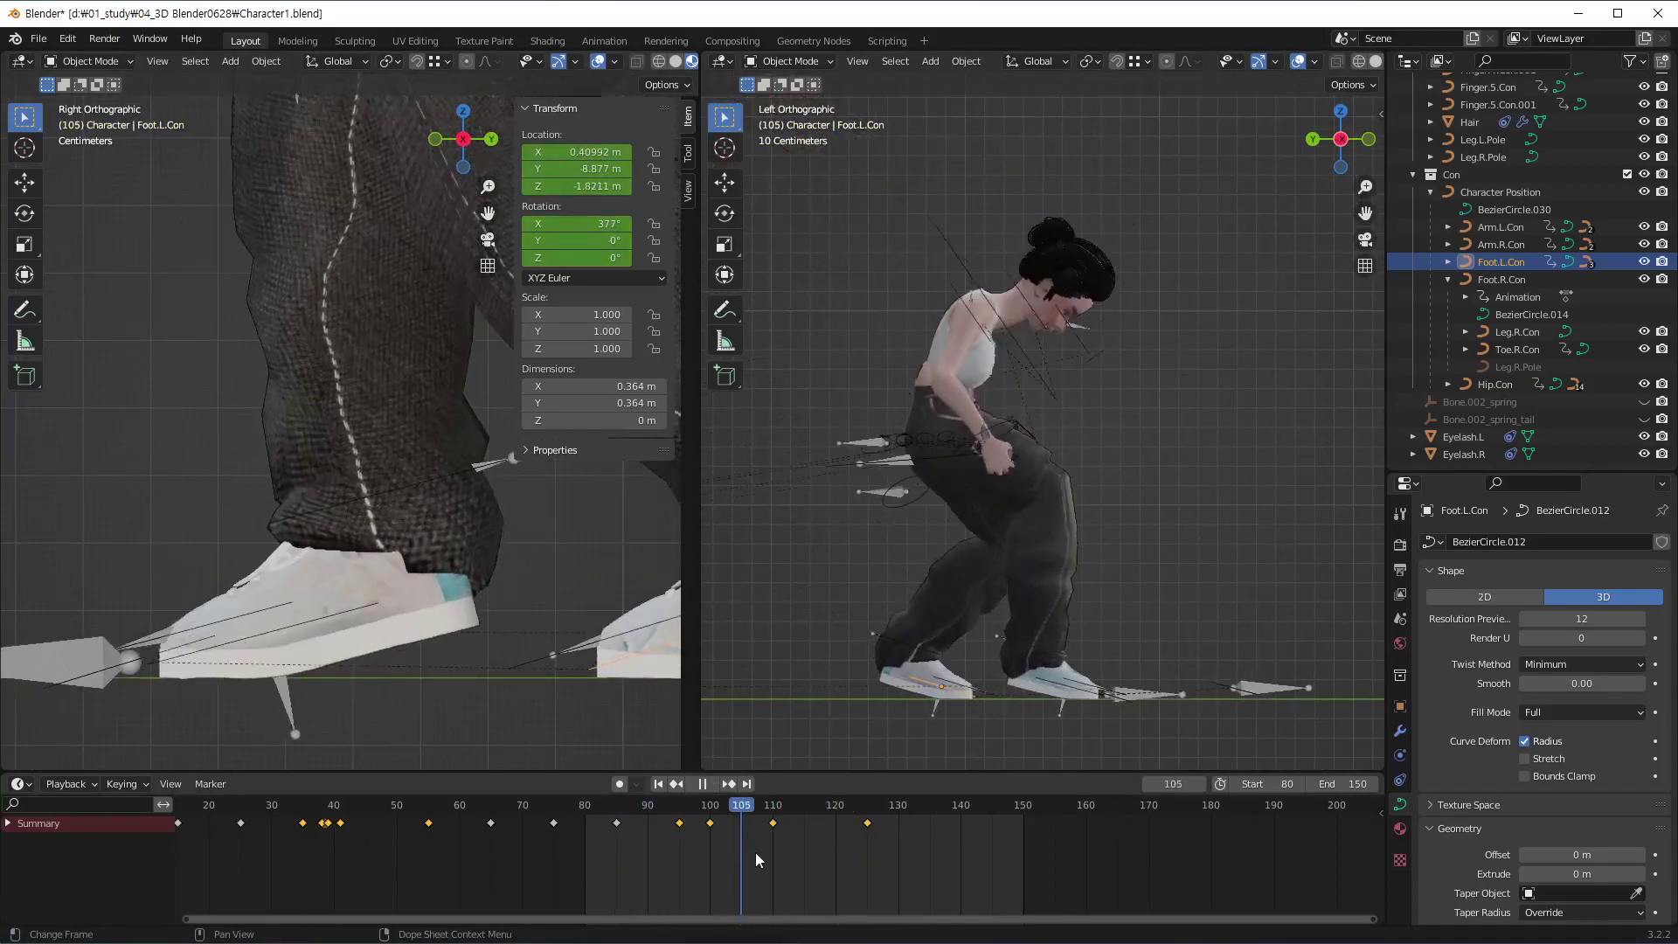
drag(815, 858, 869, 864)
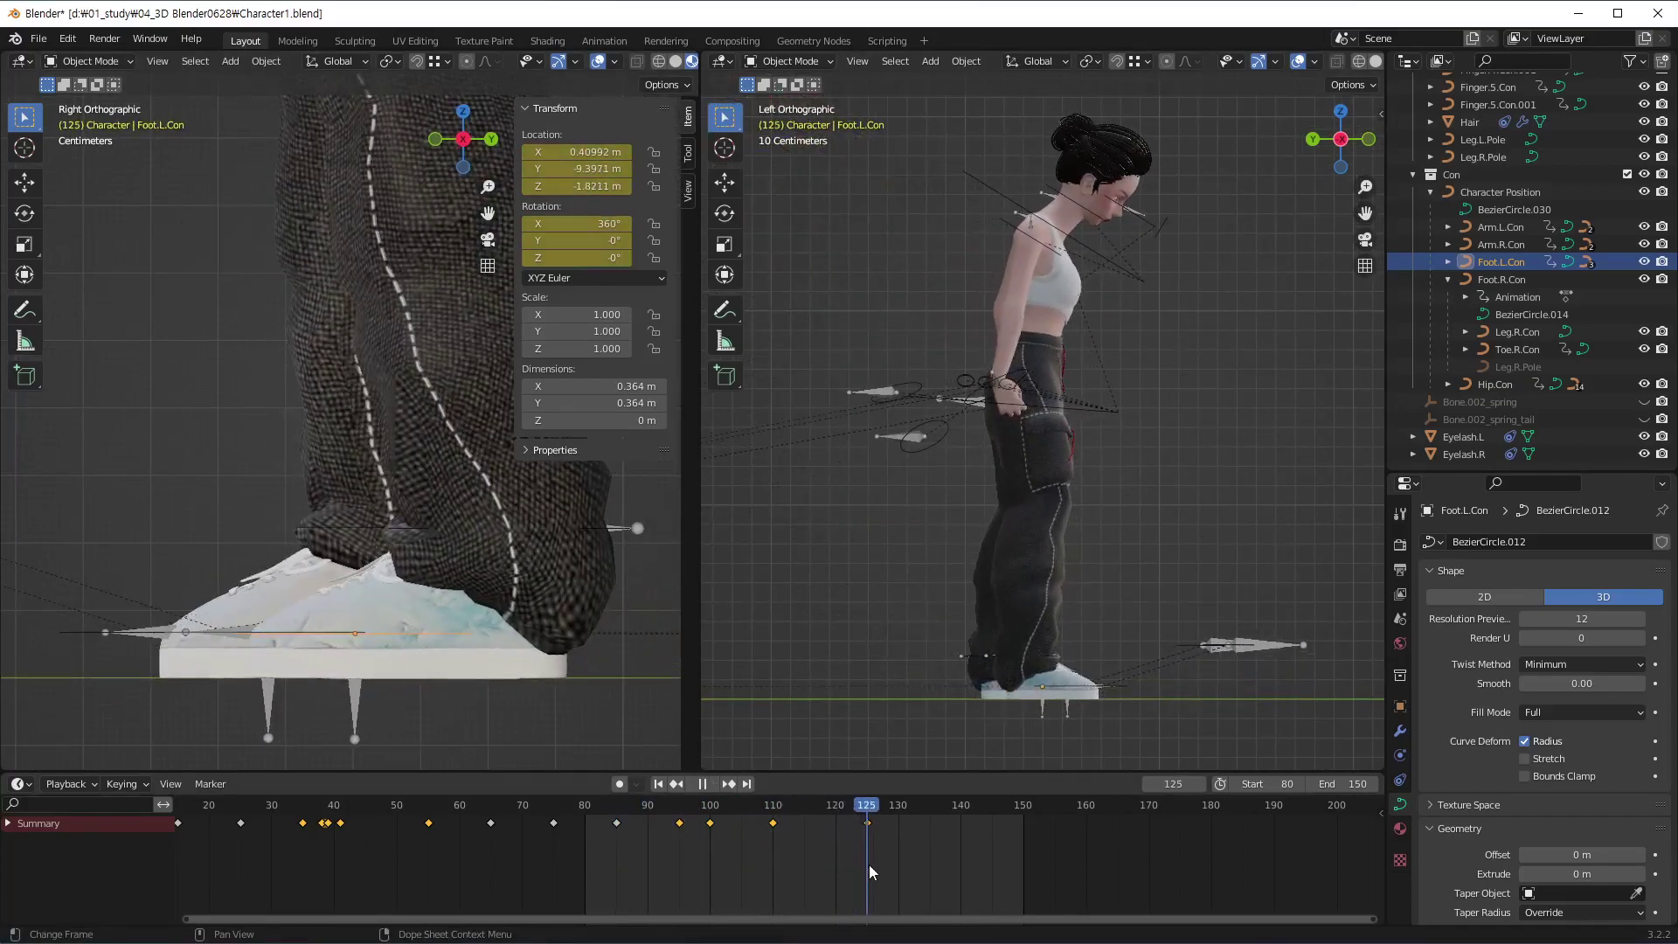
mouse_move(378, 476)
middle_down()
mouse_move(409, 522)
mouse_move(346, 638)
mouse_move(505, 547)
mouse_move(479, 513)
mouse_move(460, 584)
mouse_move(465, 537)
middle_up()
Slide the left foot control about 0.3 m inward along X to X 0.1118 m
scroll(409, 522, down, 3)
scroll(449, 505, up, 3)
scroll(449, 505, up, 2)
scroll(469, 562, up, 2)
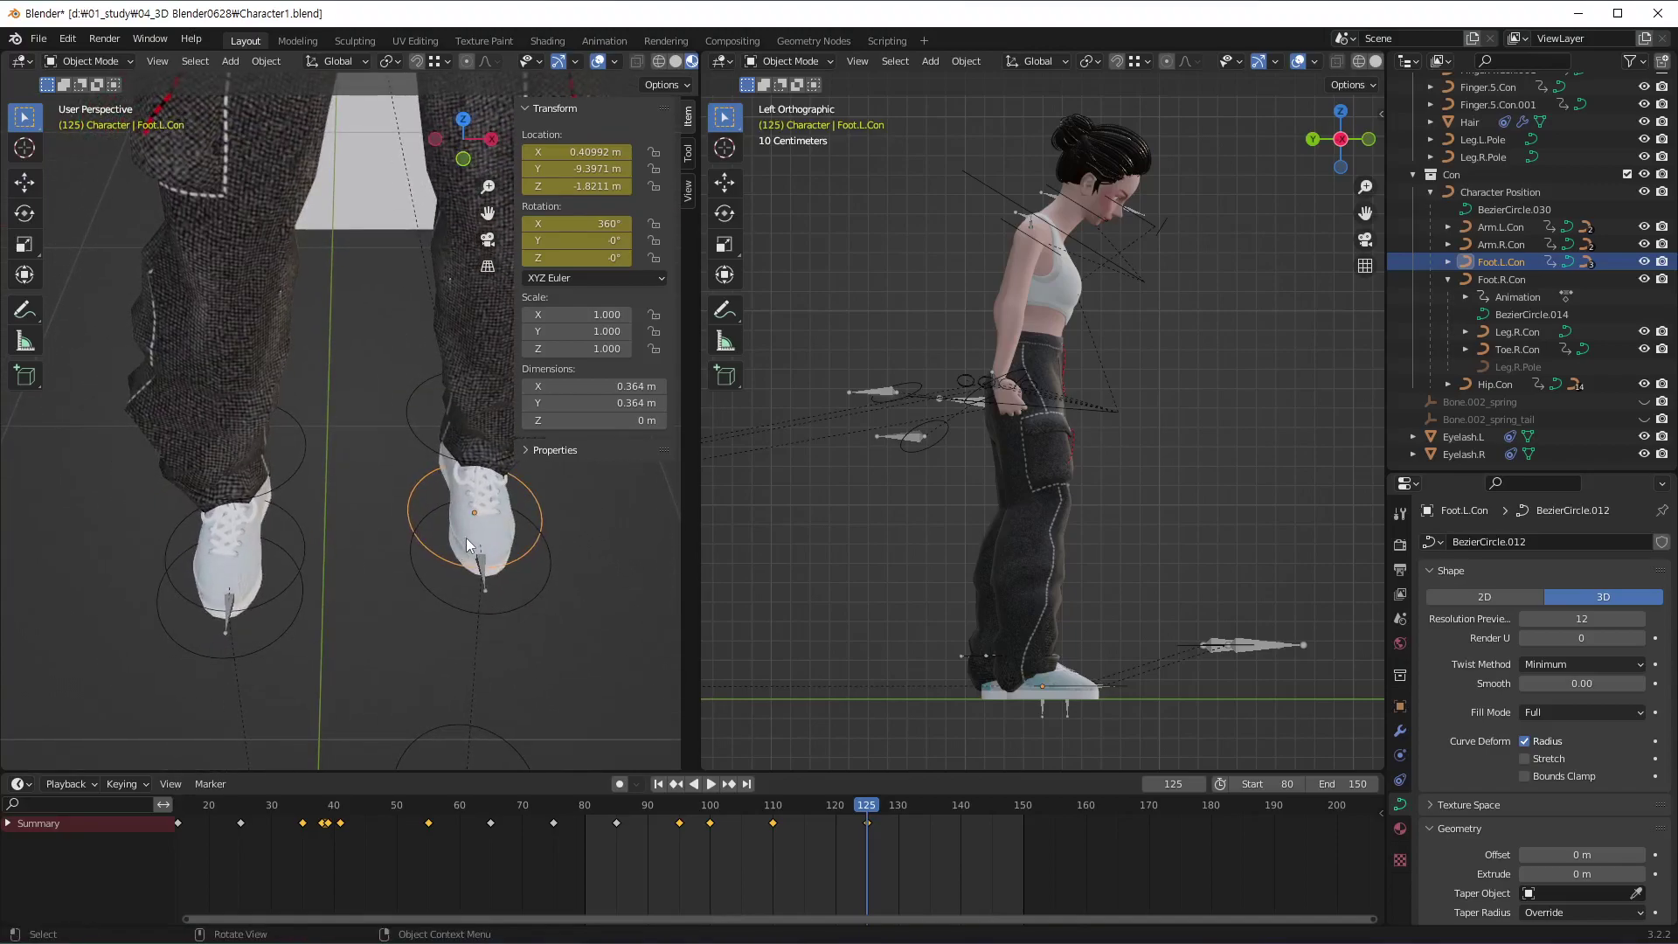
key(g)
key(x)
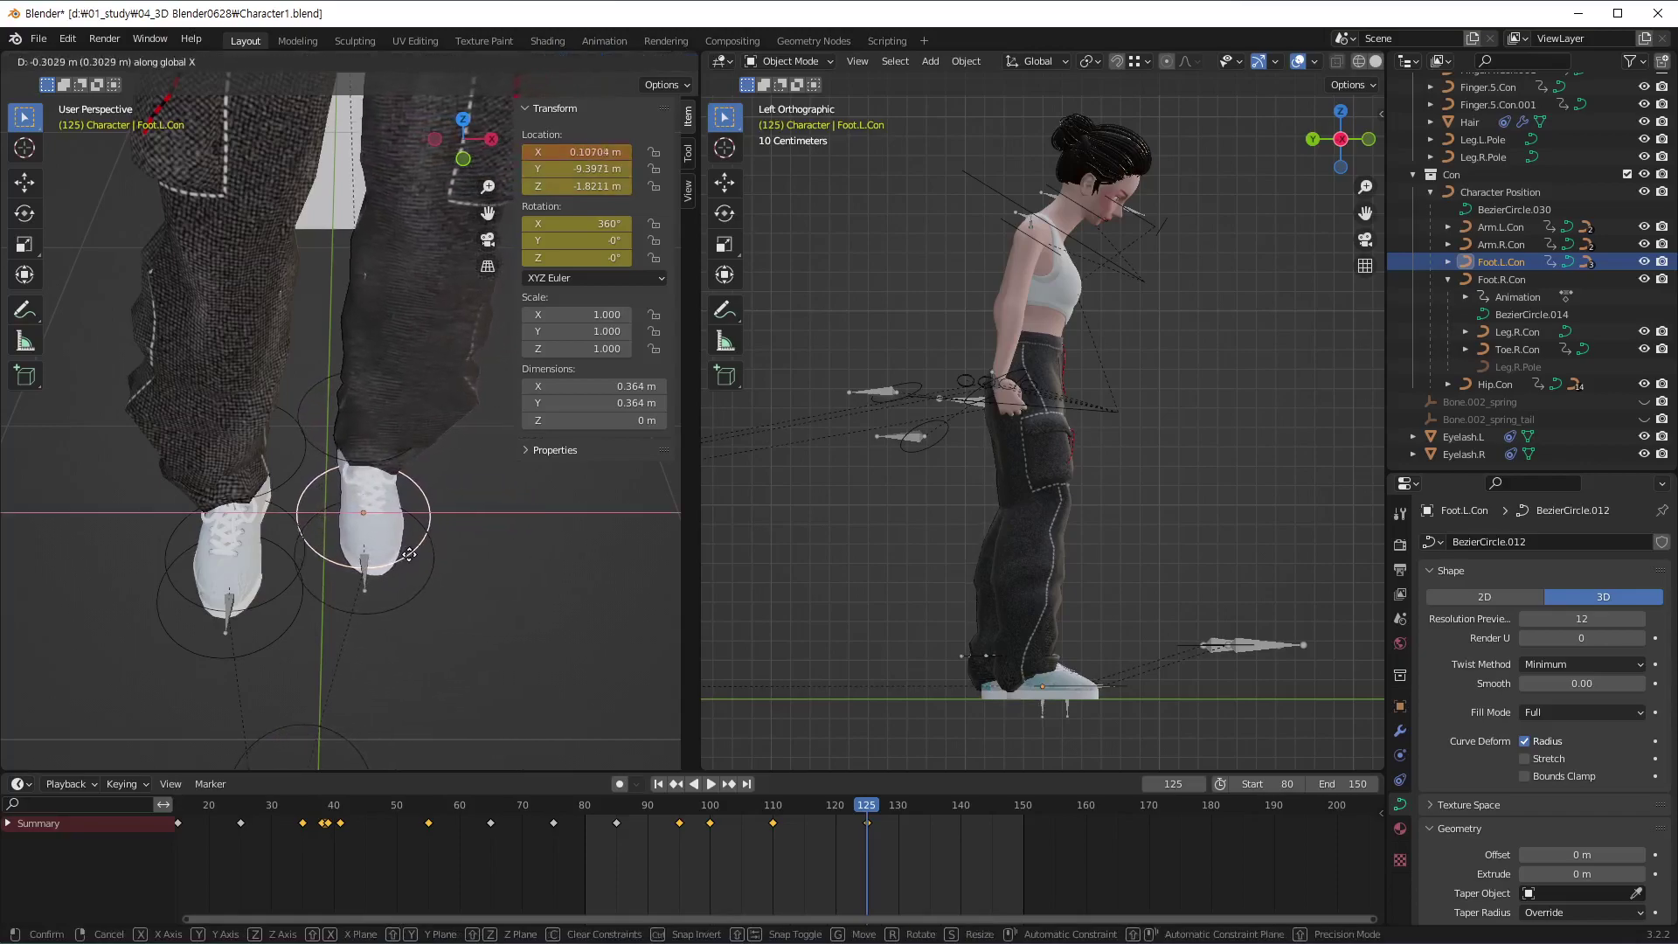
click(411, 556)
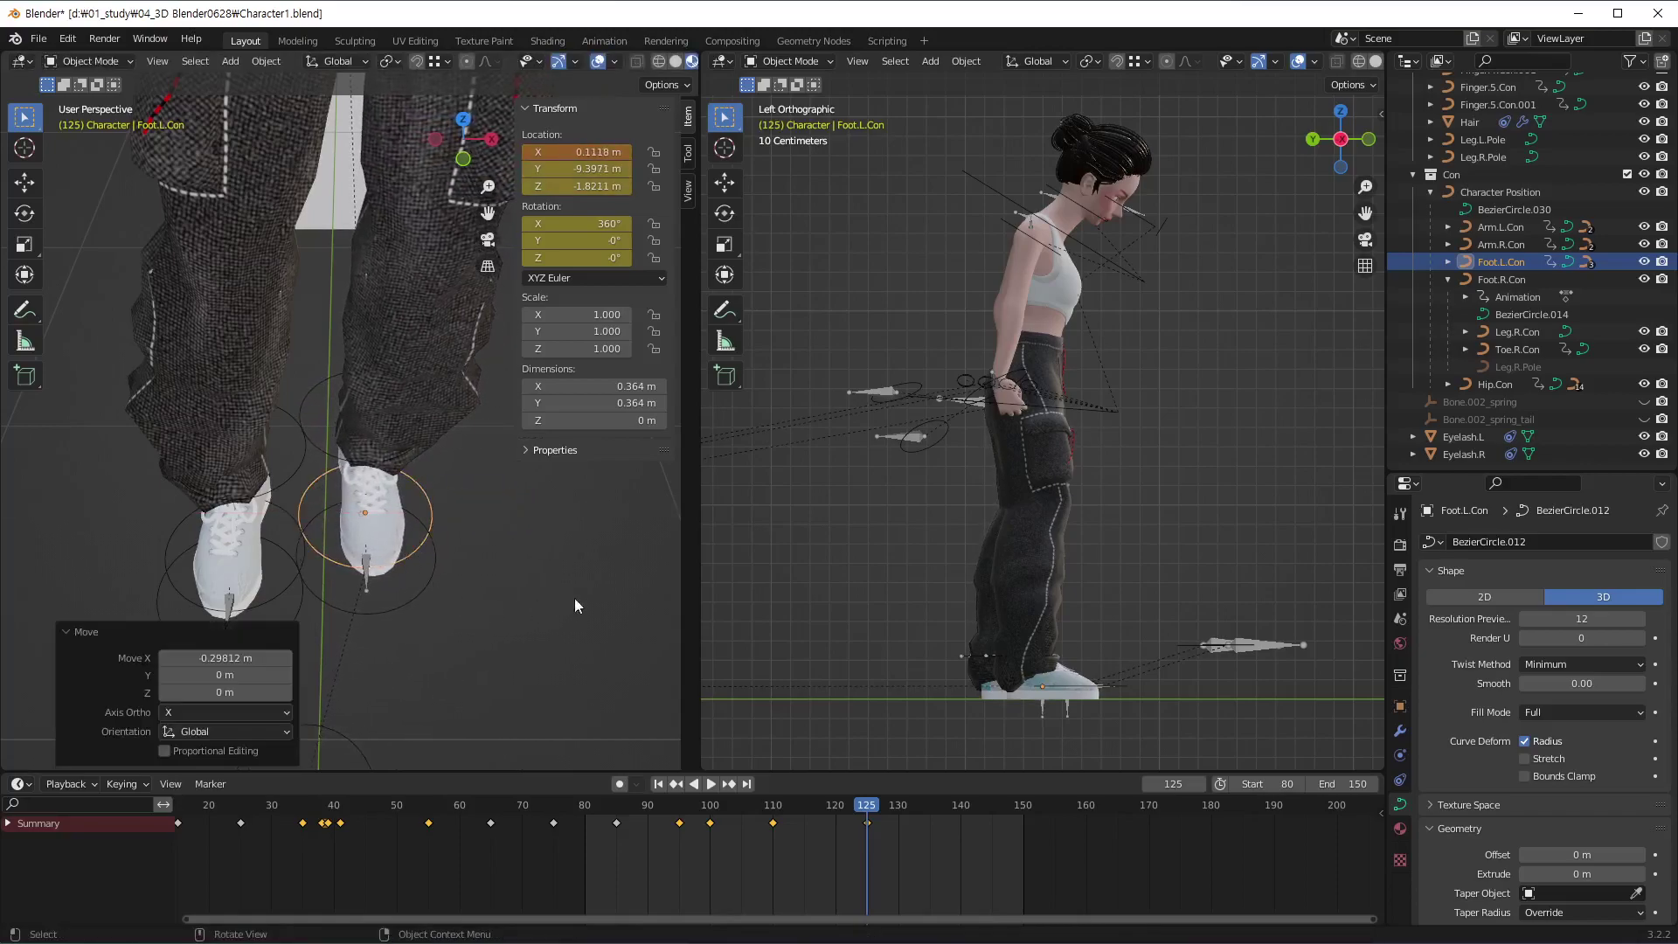
right_click(846, 862)
click(834, 843)
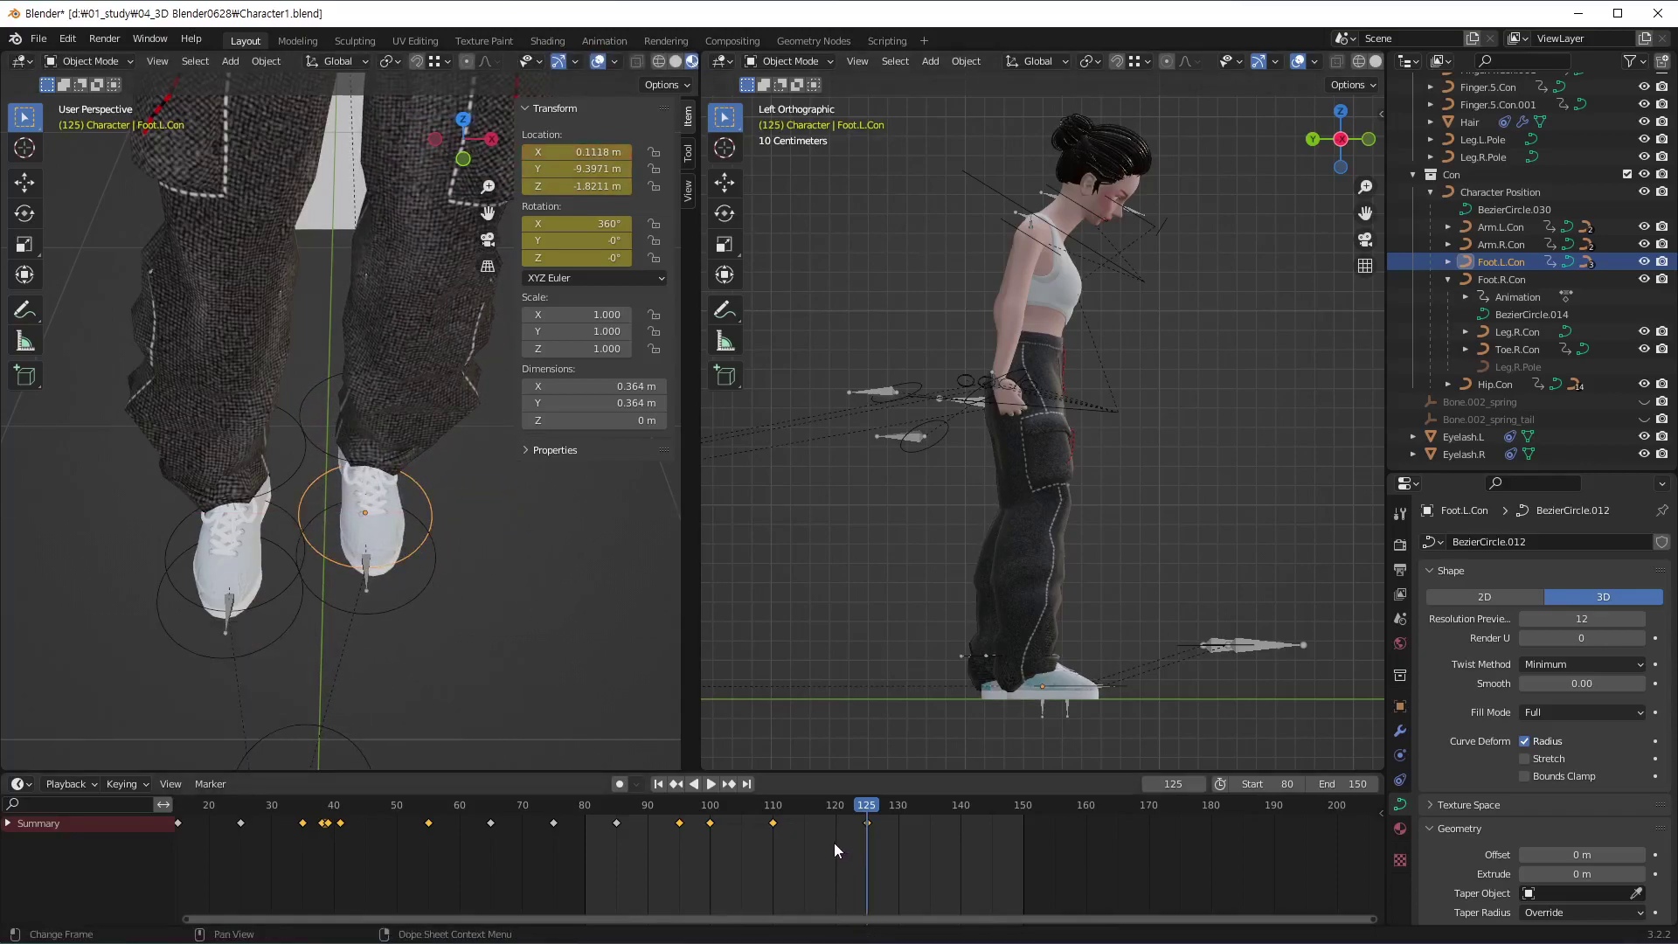
Select the hip control and orbit to a straight-on front view
scroll(358, 548, up, 1)
middle_drag(358, 548, 309, 364)
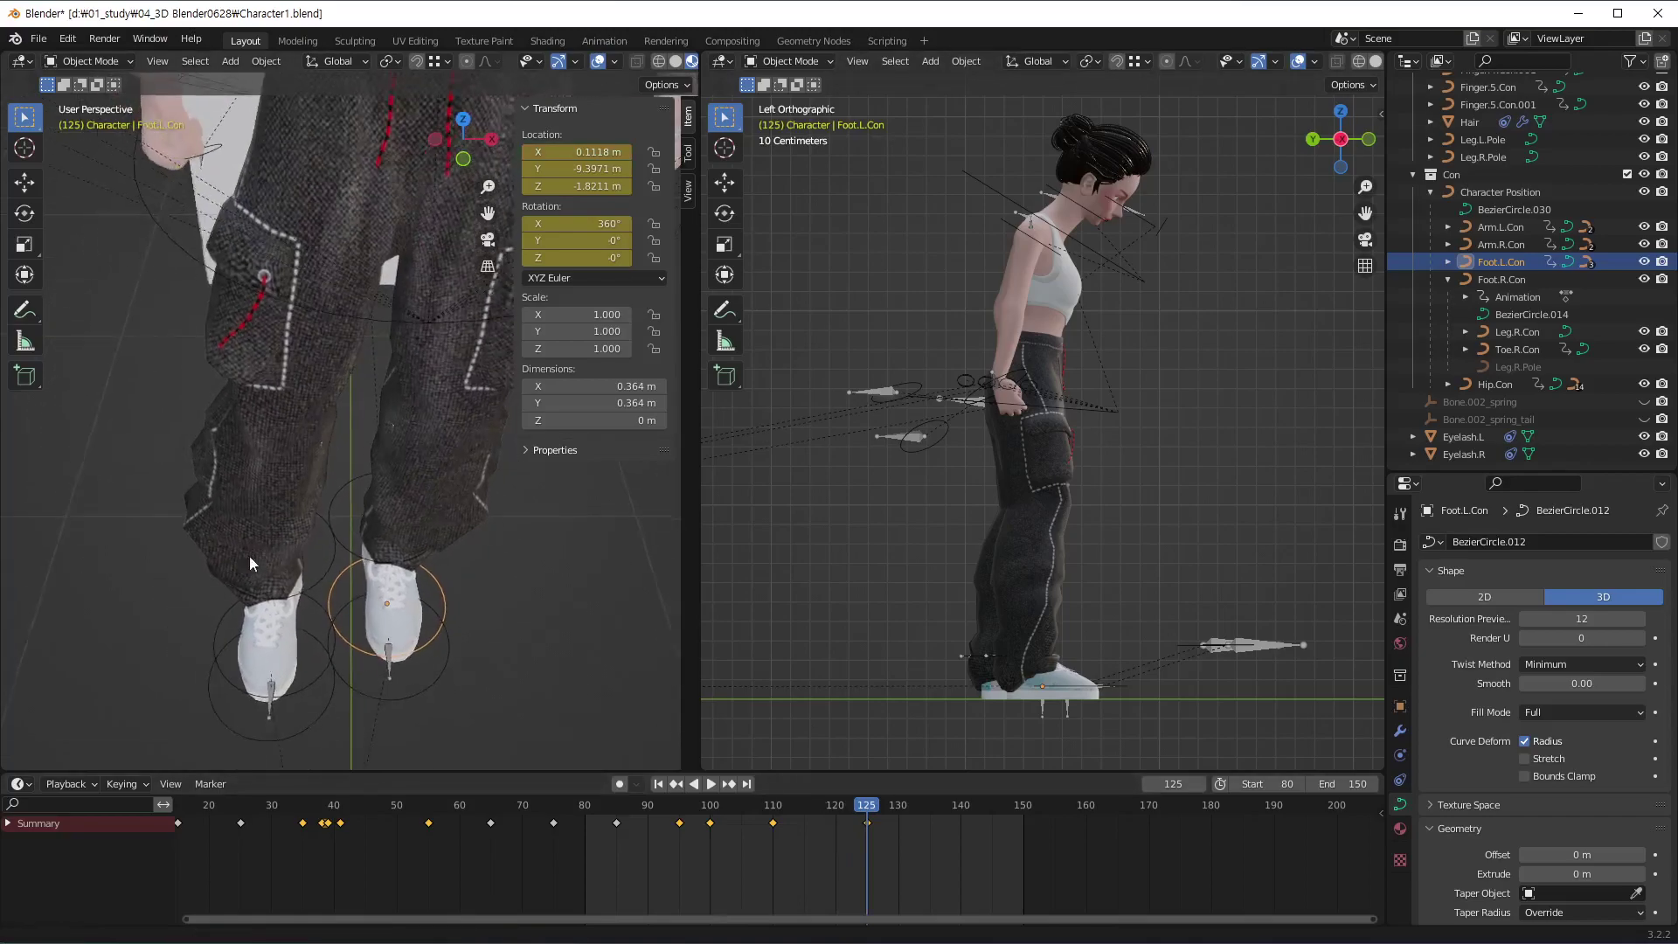
click(370, 337)
mouse_move(439, 402)
middle_down()
mouse_move(471, 428)
mouse_move(459, 563)
middle_up()
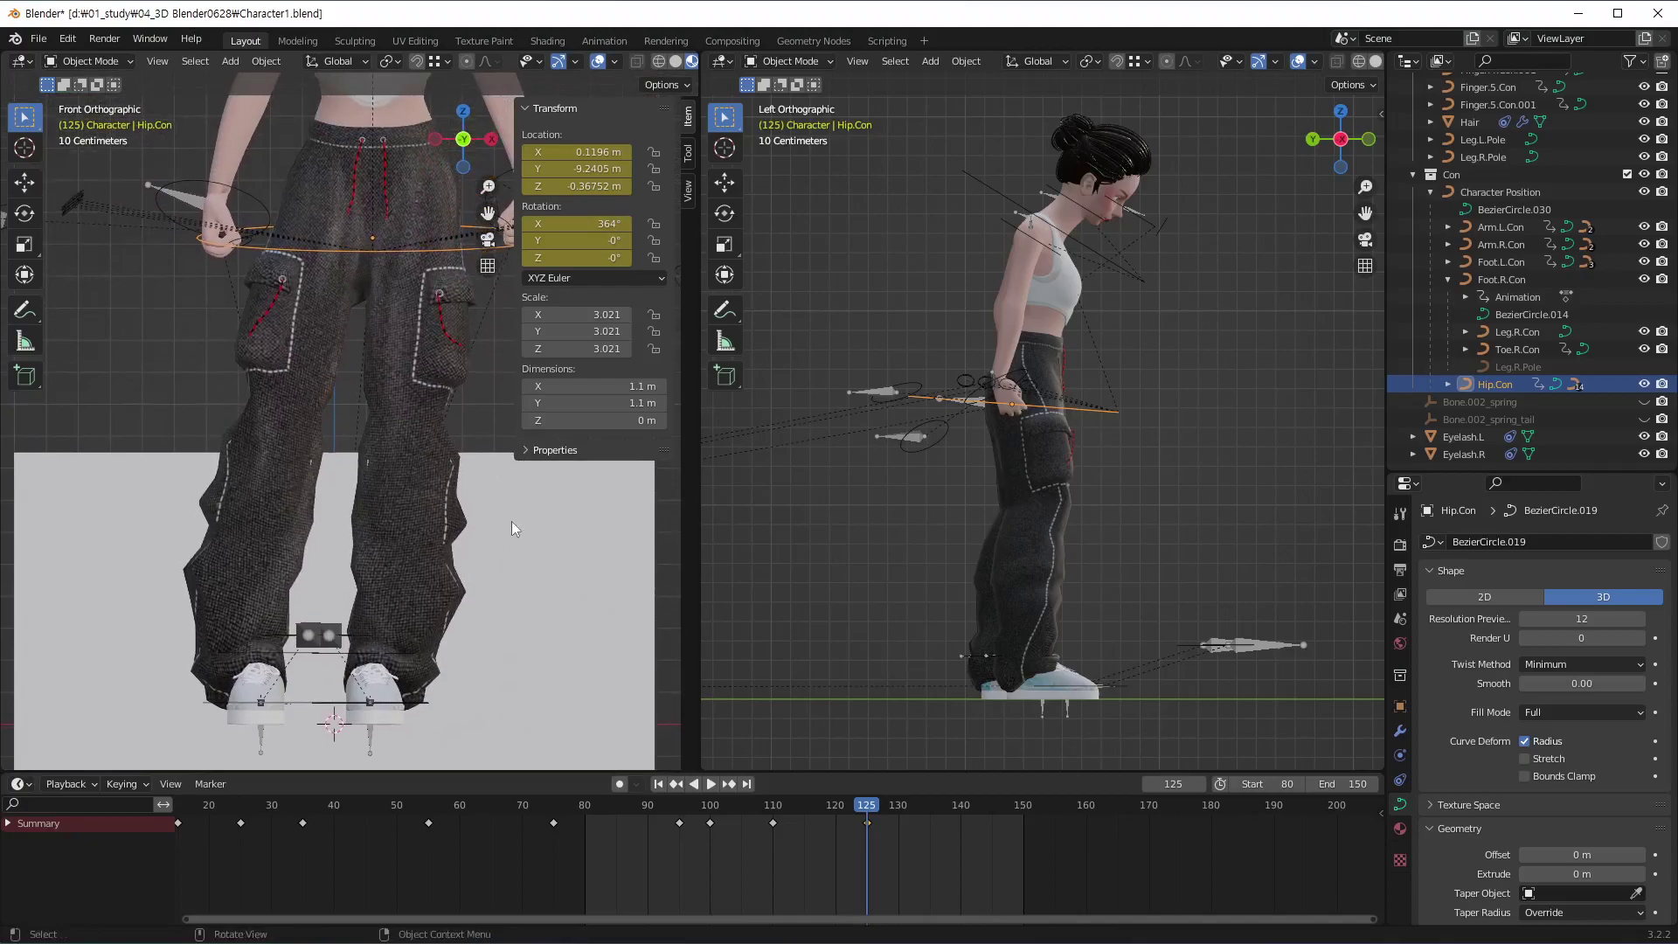
Shift the hip control about -0.15 m along X to X -0.033324 m and keyframe it
key(g)
key(x)
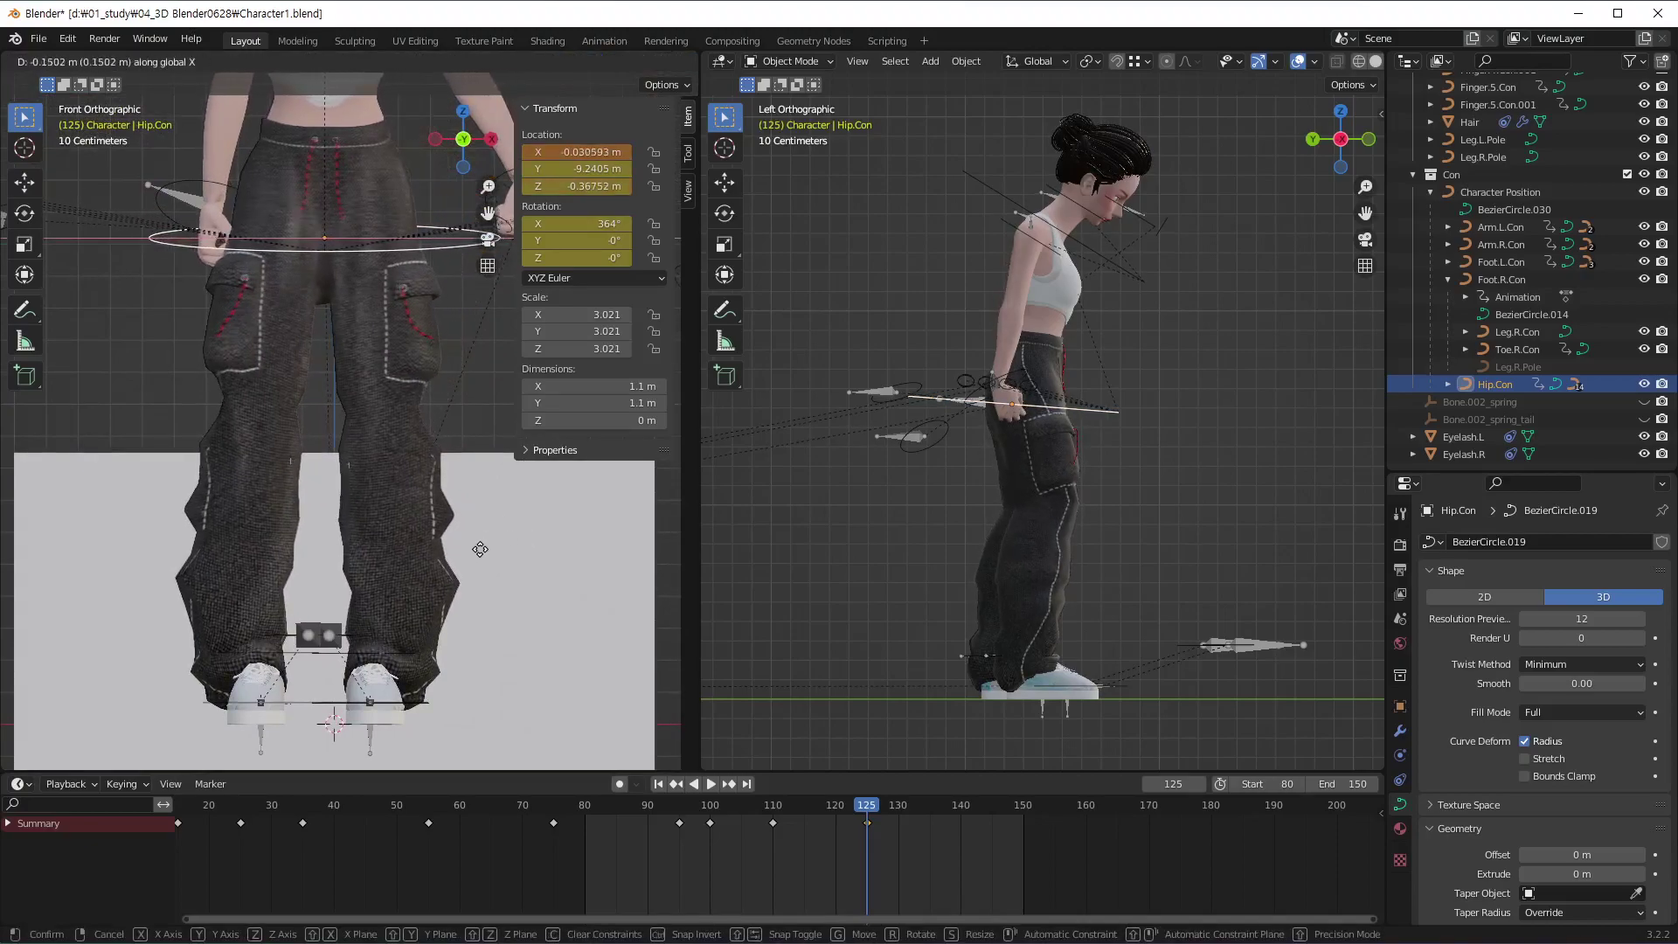
click(479, 552)
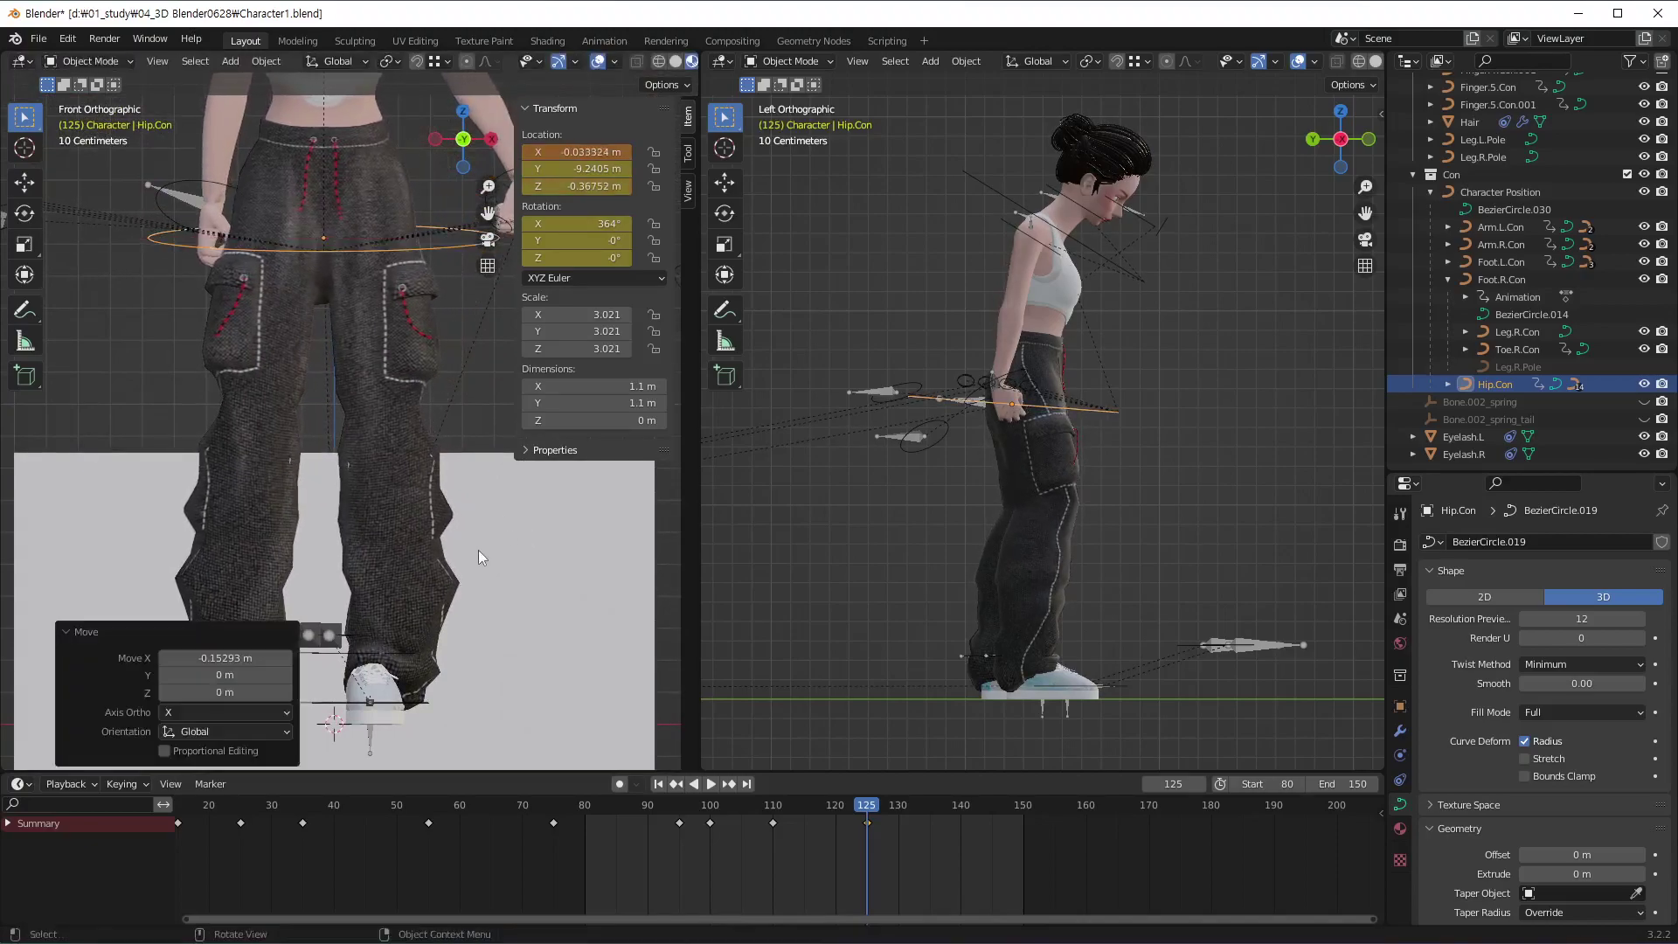
right_click(885, 853)
click(882, 857)
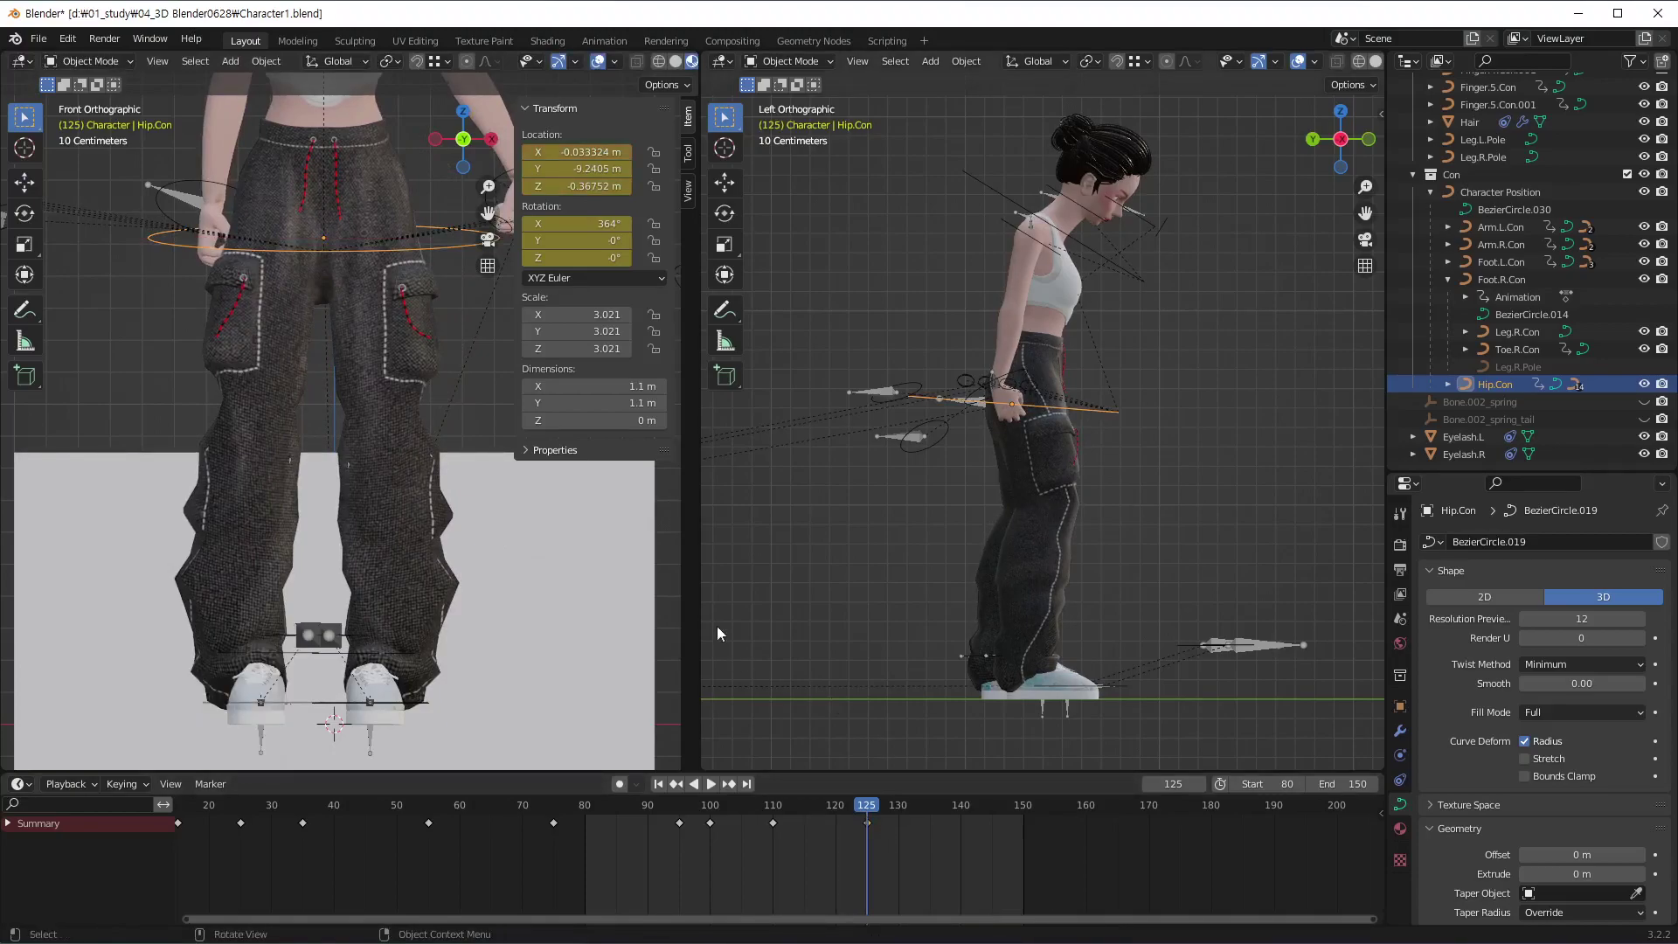
Play the step back from the start, stopping at frame 125 and orbiting to the front
middle_drag(526, 597, 288, 612)
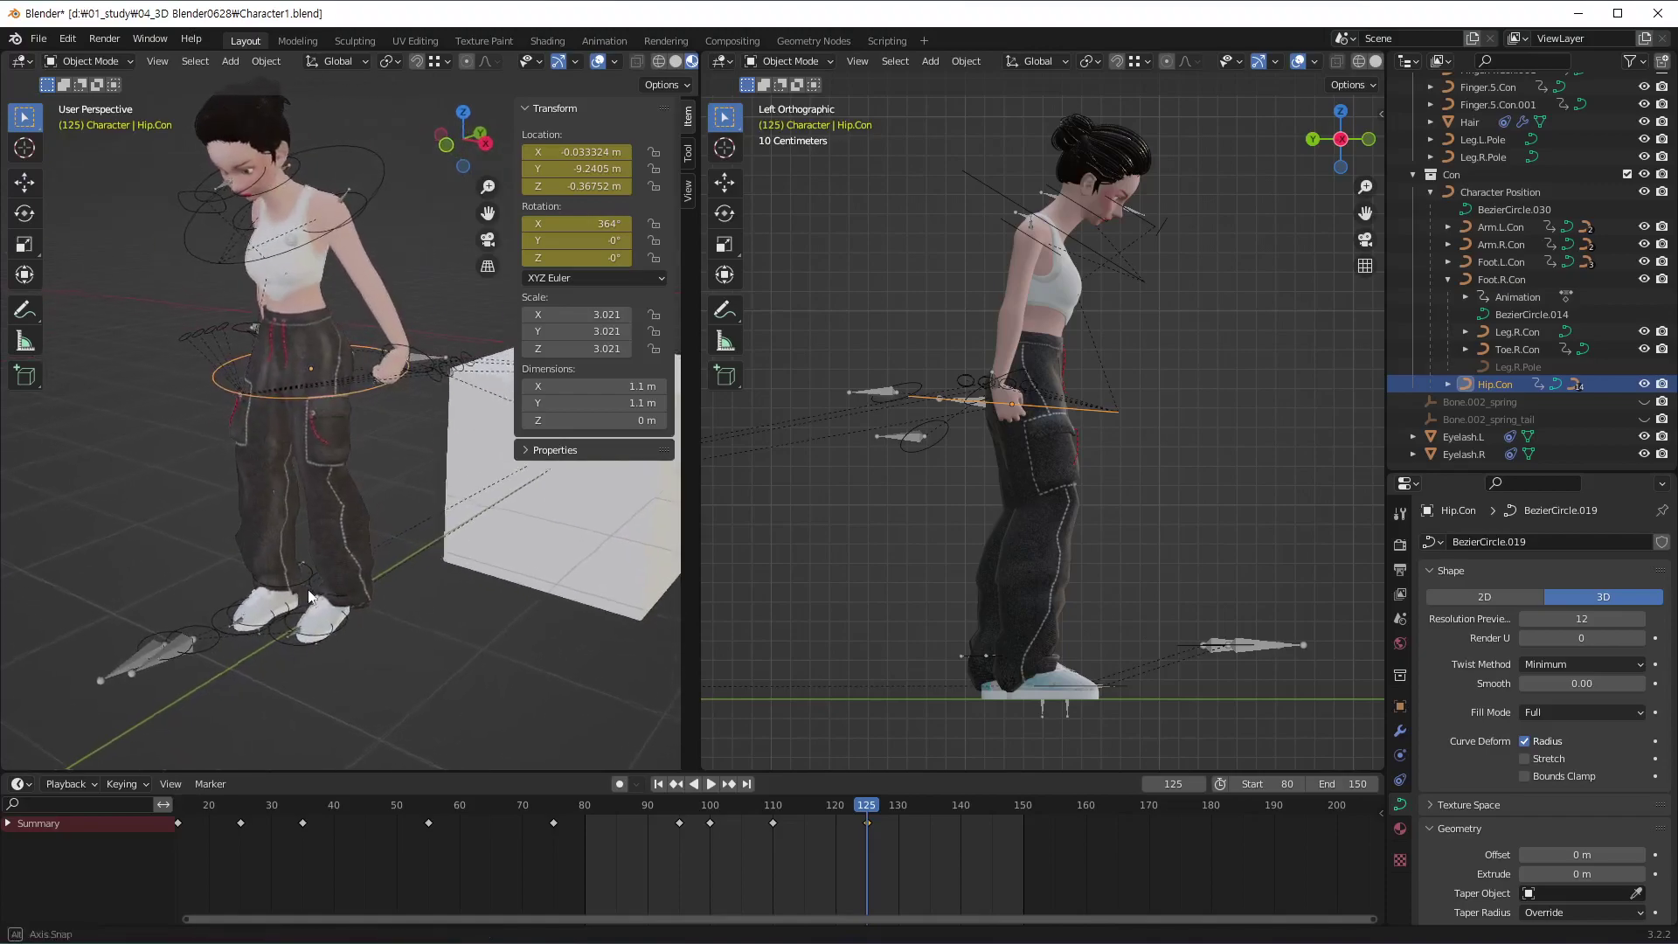
click(722, 822)
key(space)
key(shift+Left)
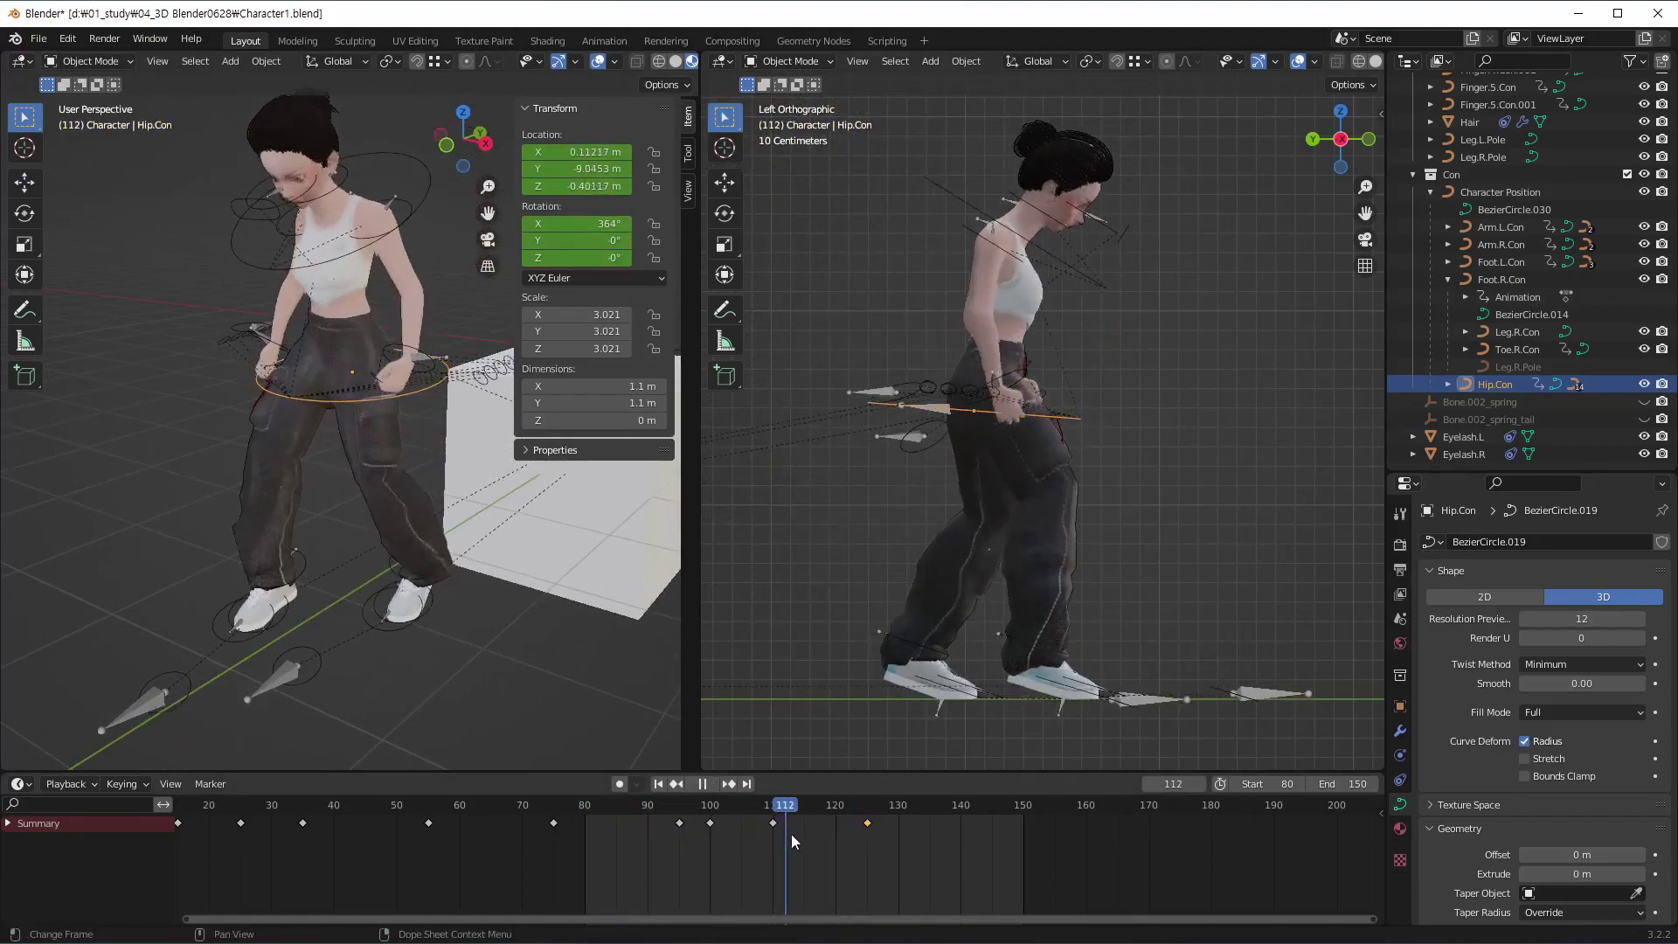
key(space)
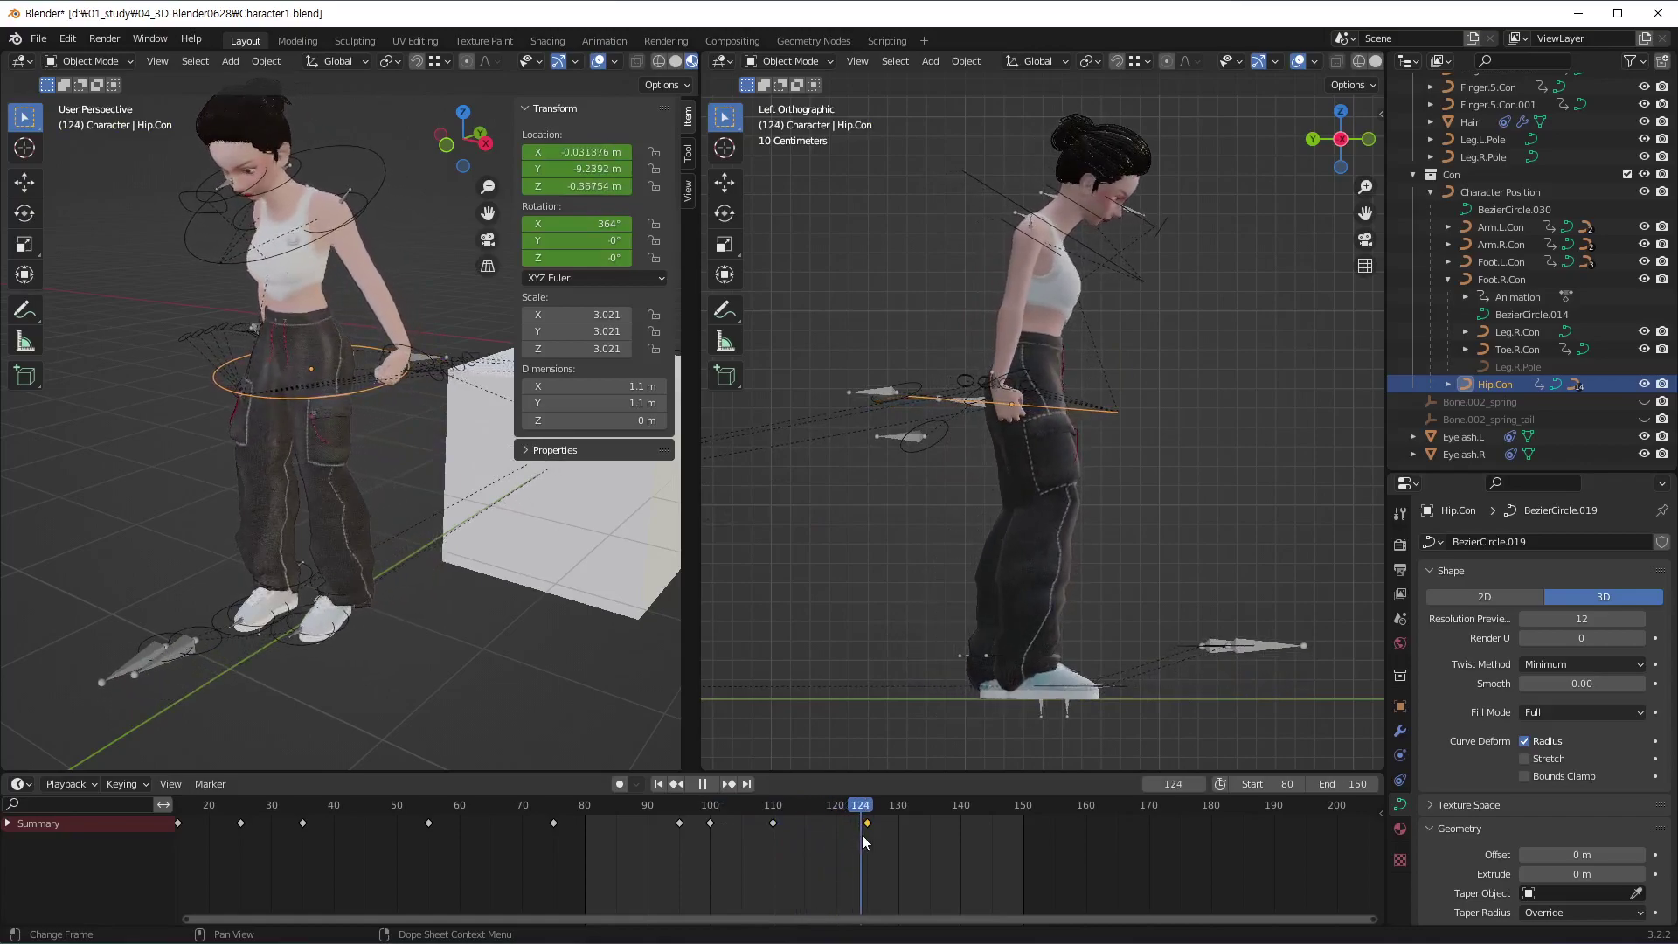
mouse_move(239, 450)
middle_down()
mouse_move(371, 416)
mouse_move(341, 411)
middle_up()
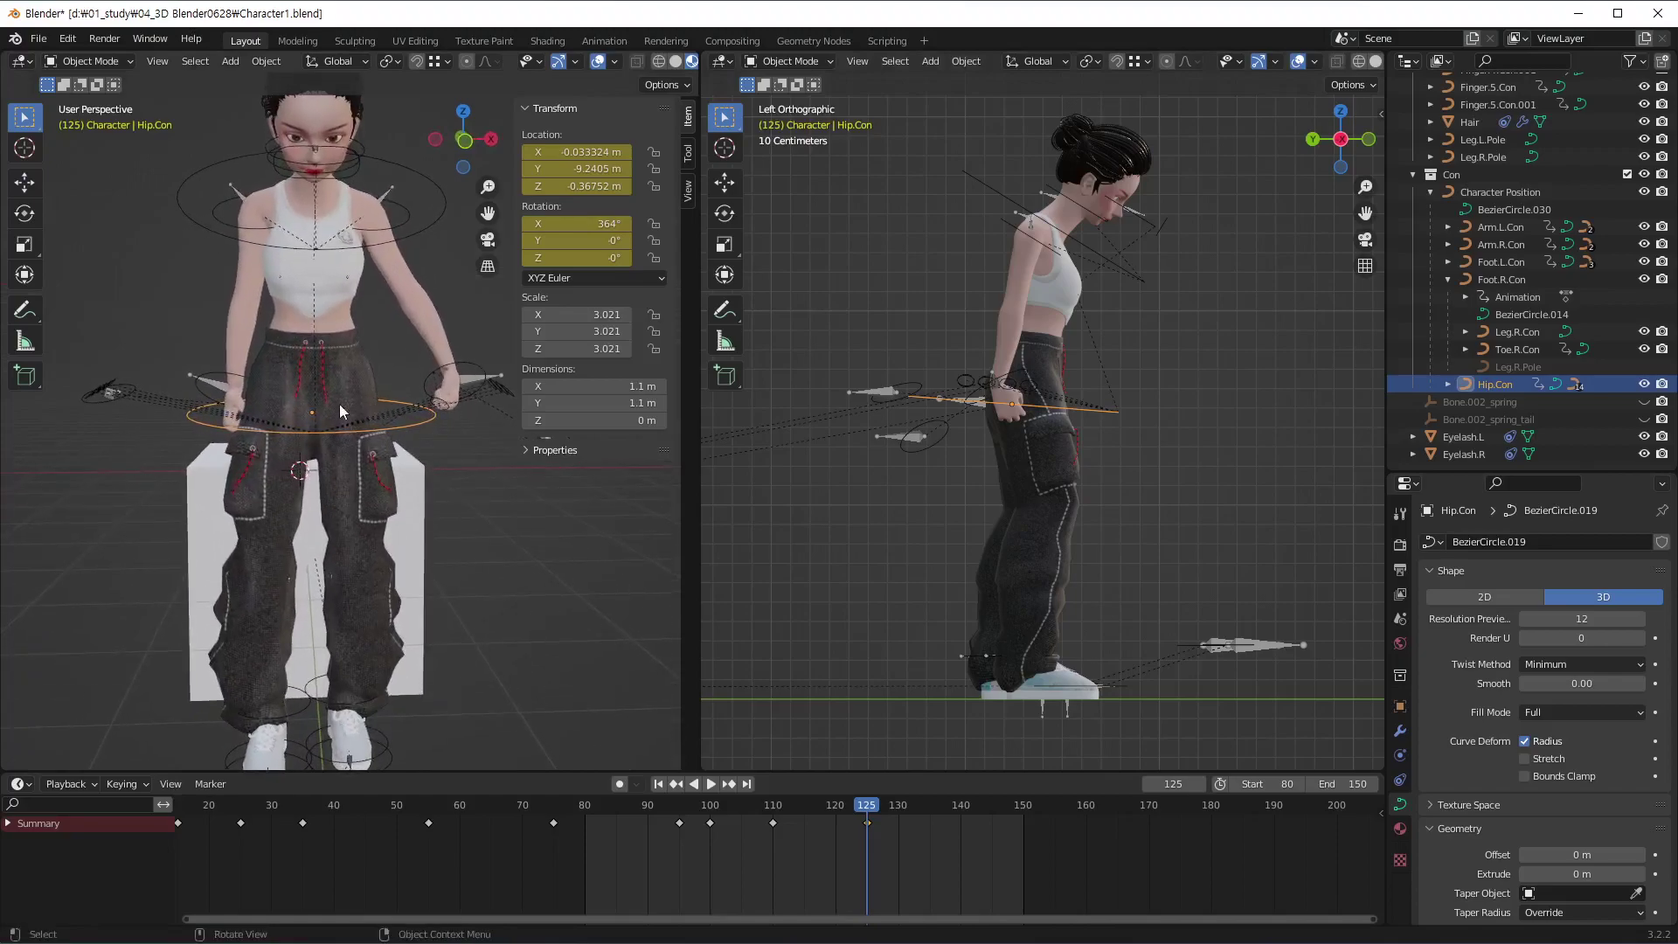
Move the right hand control closer to the body and keyframe it at frame 125
click(221, 381)
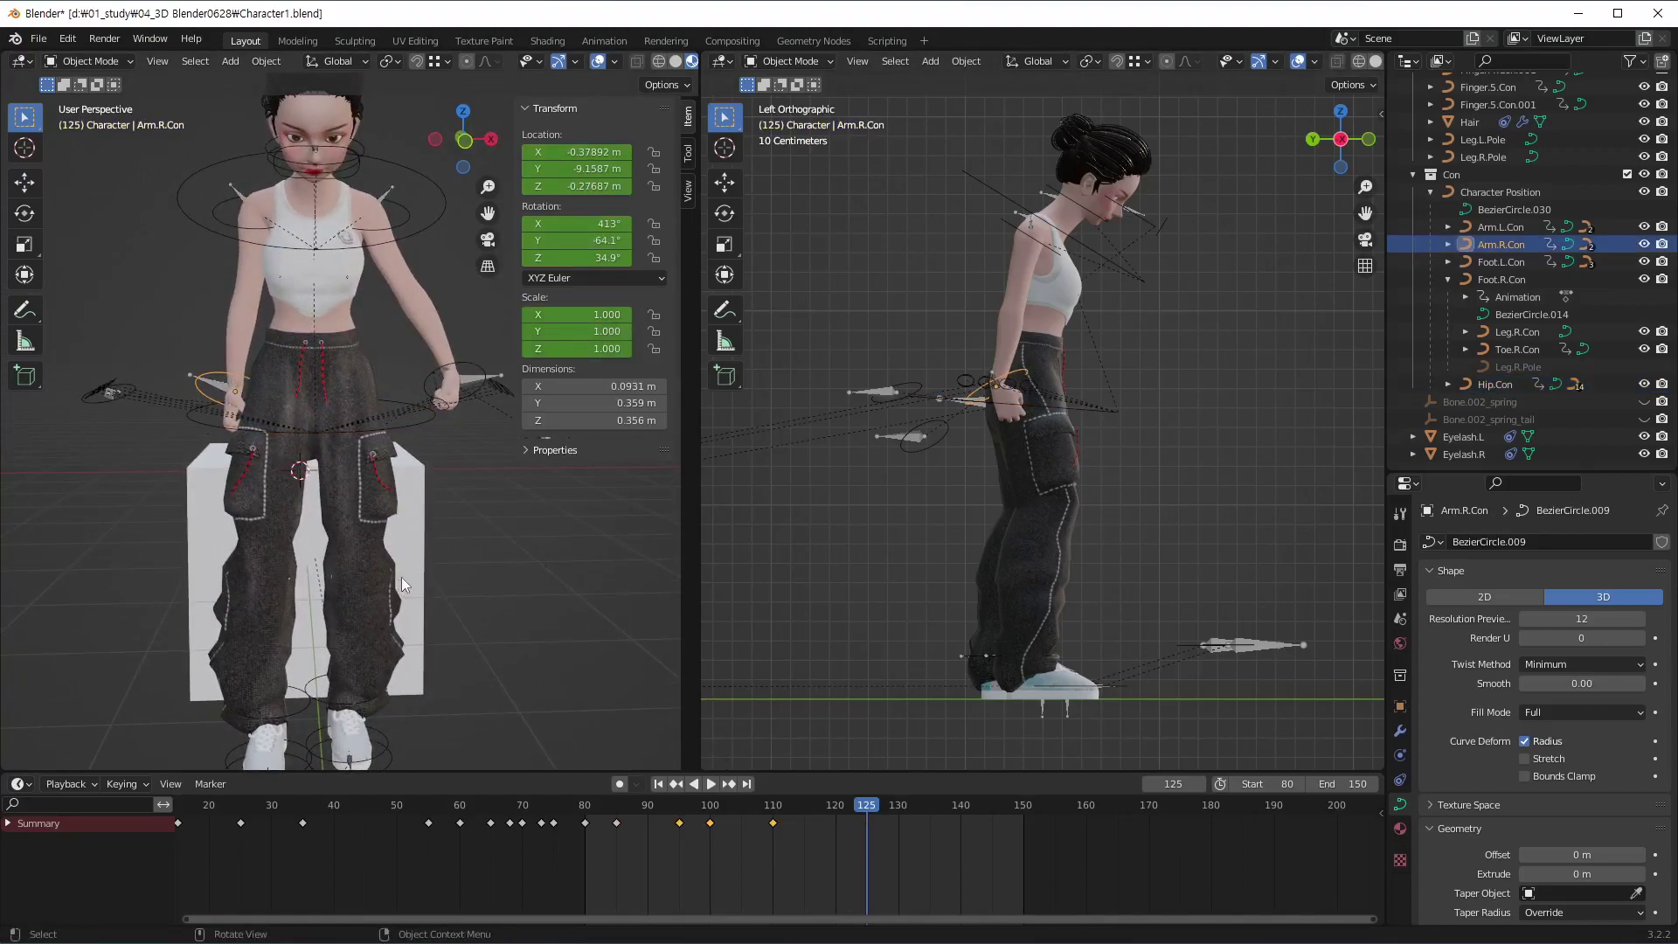
key(g)
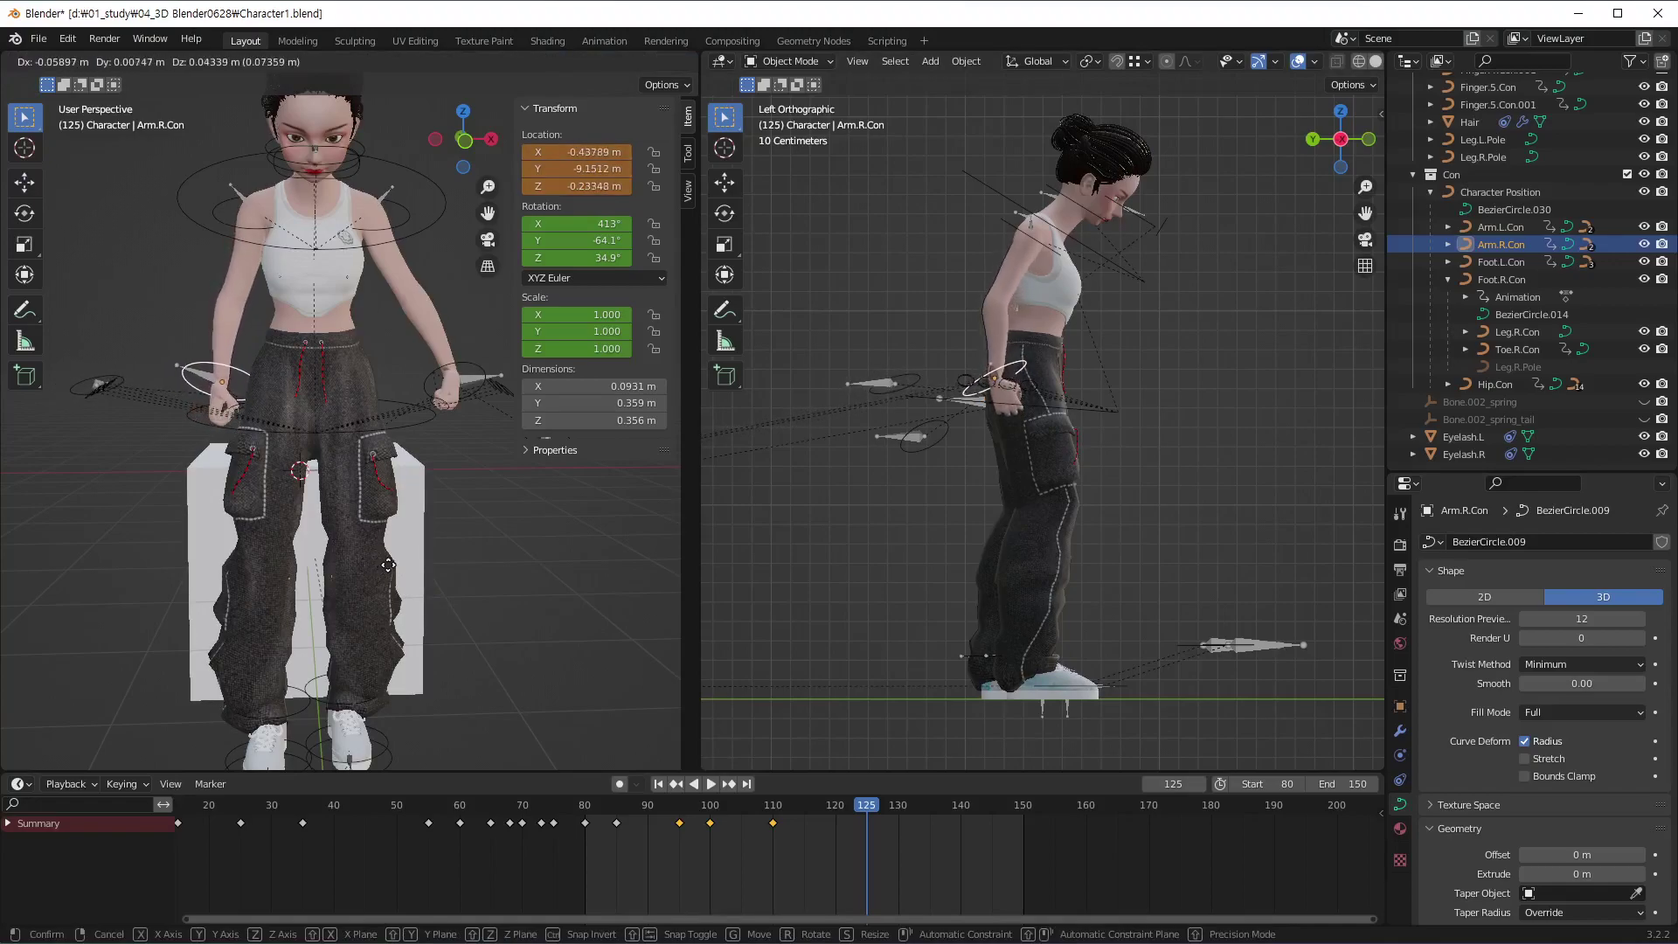
click(388, 566)
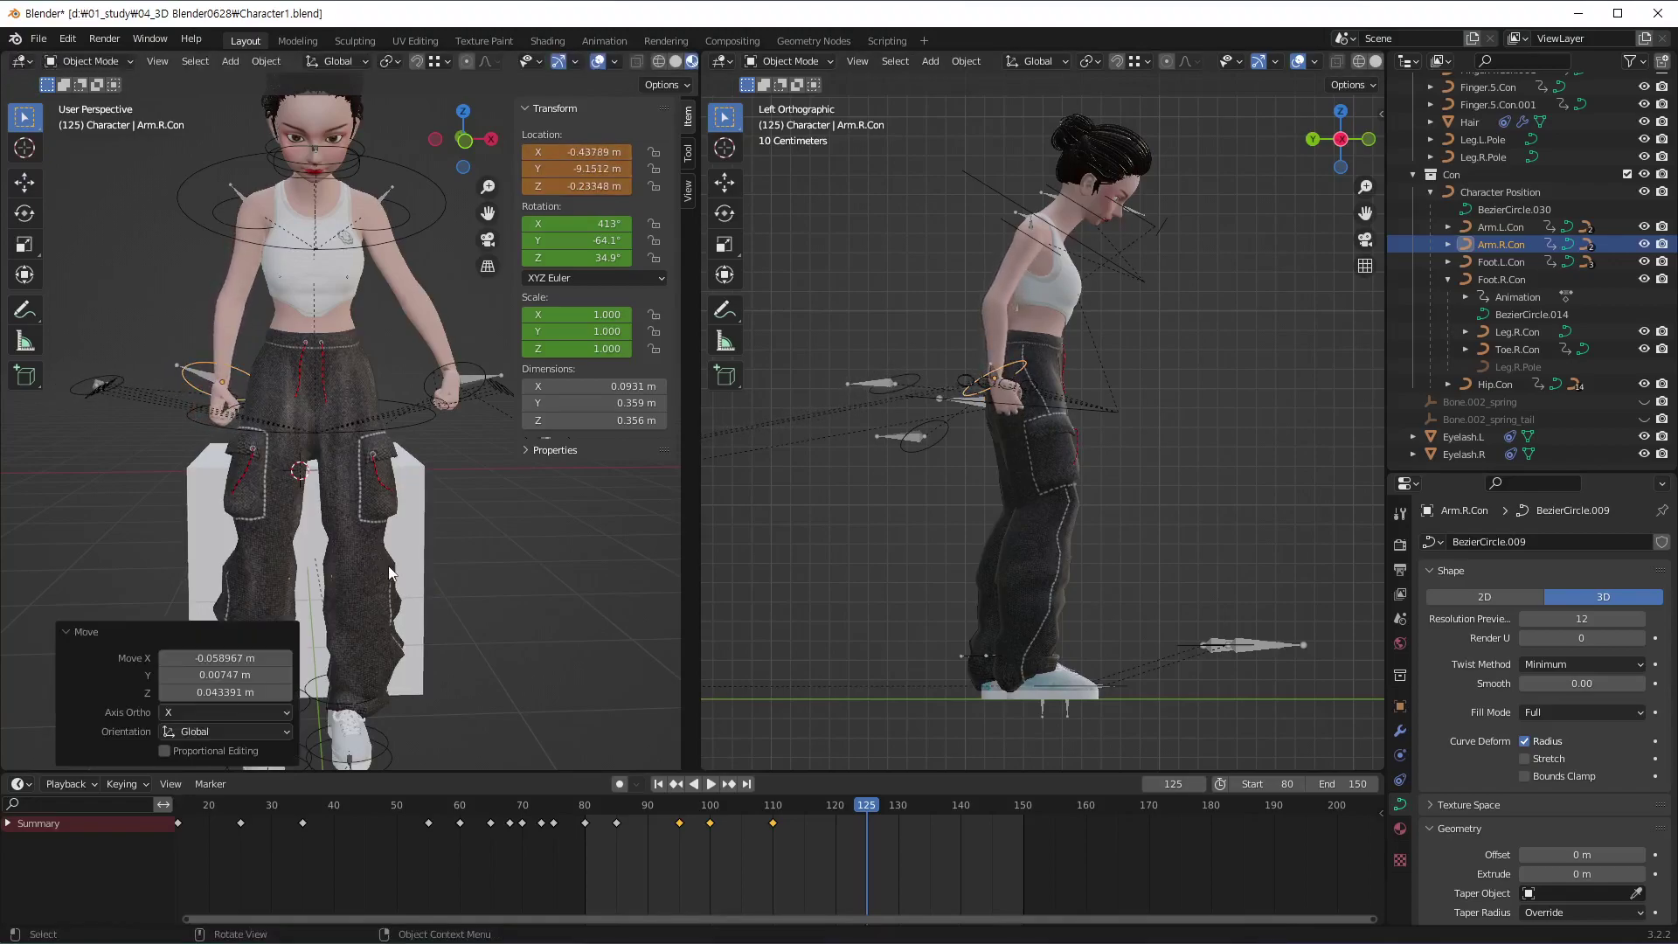
key(i)
click(830, 858)
Move the left hand control in toward the body, to X 0.3944 m
click(469, 379)
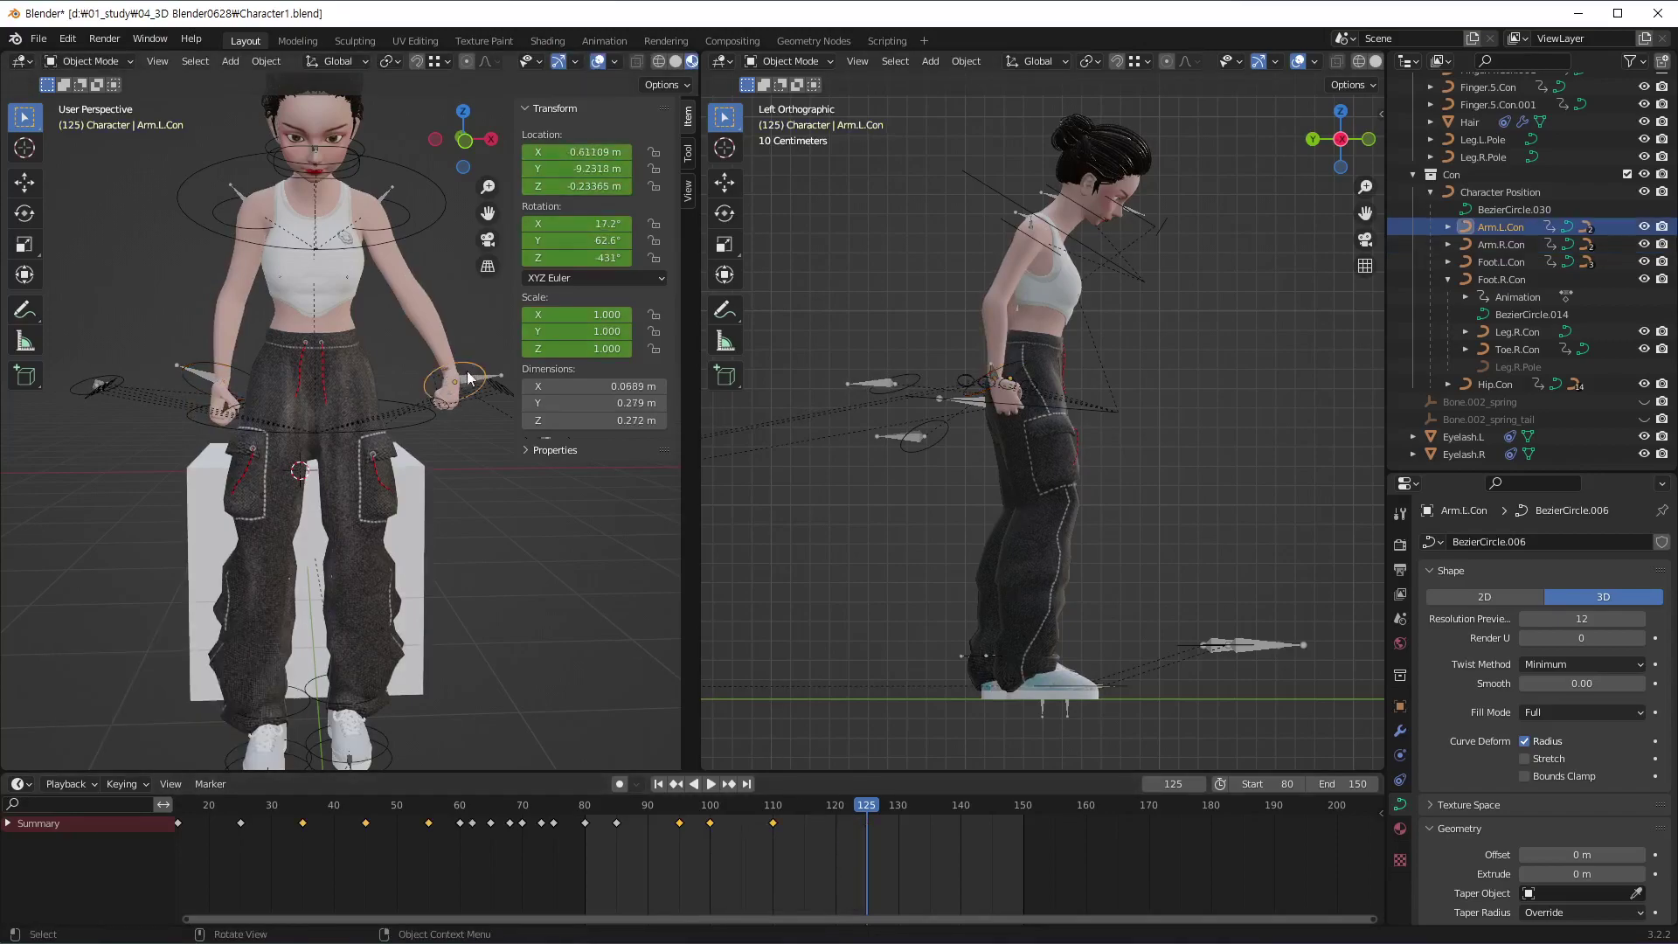
key(g)
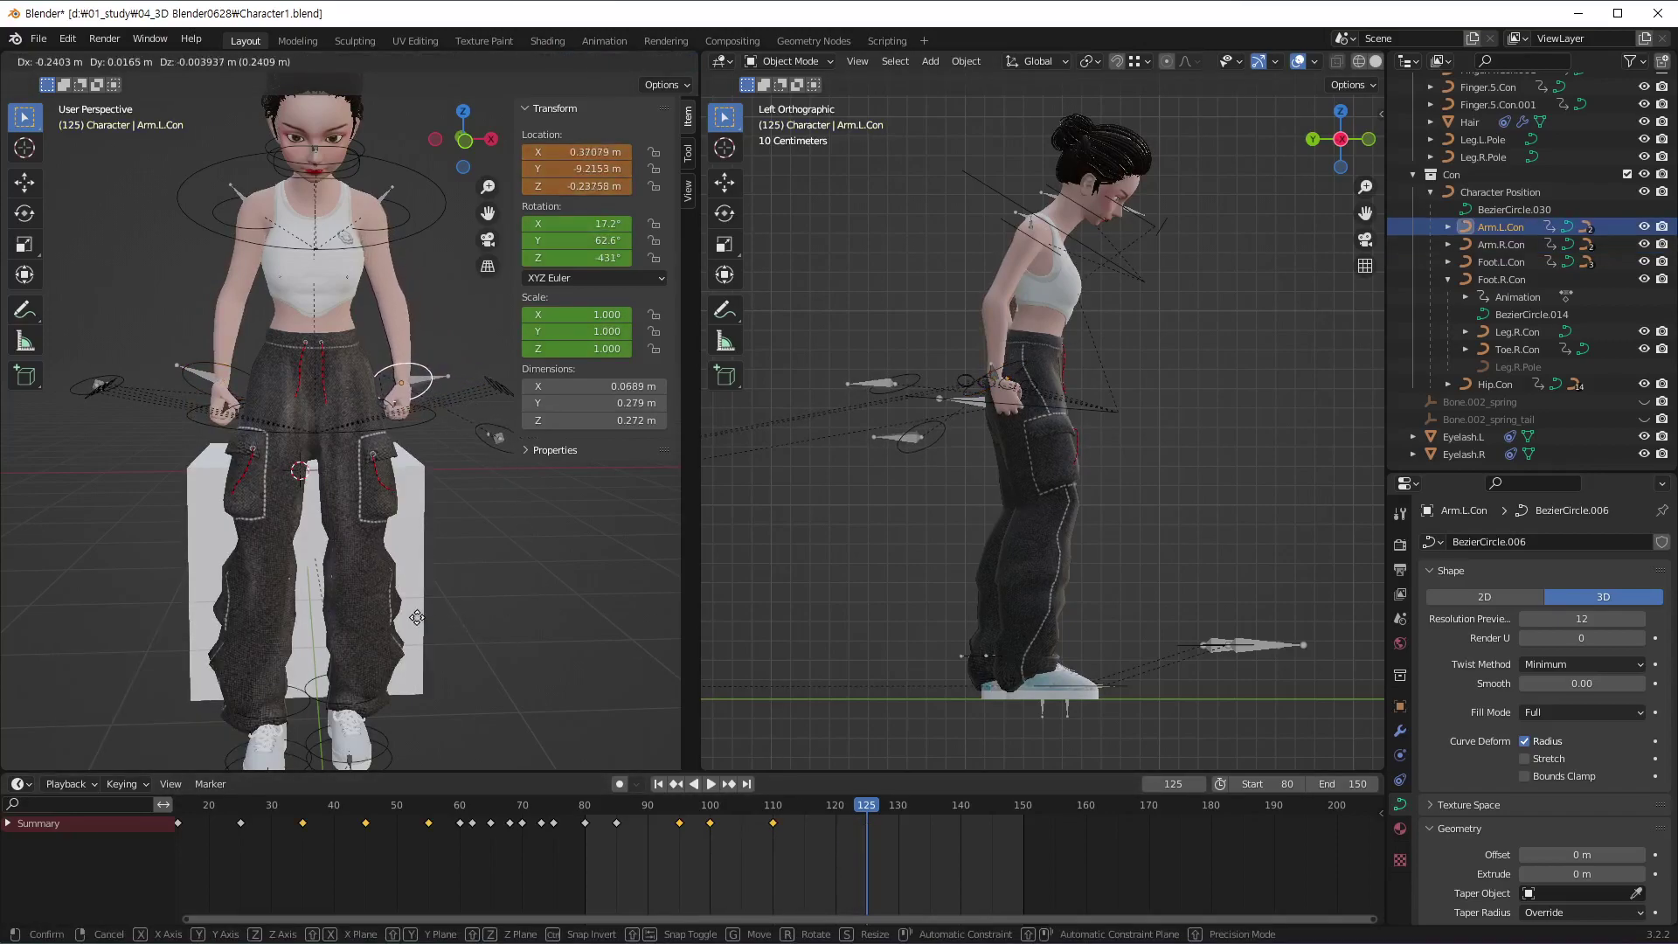
click(422, 624)
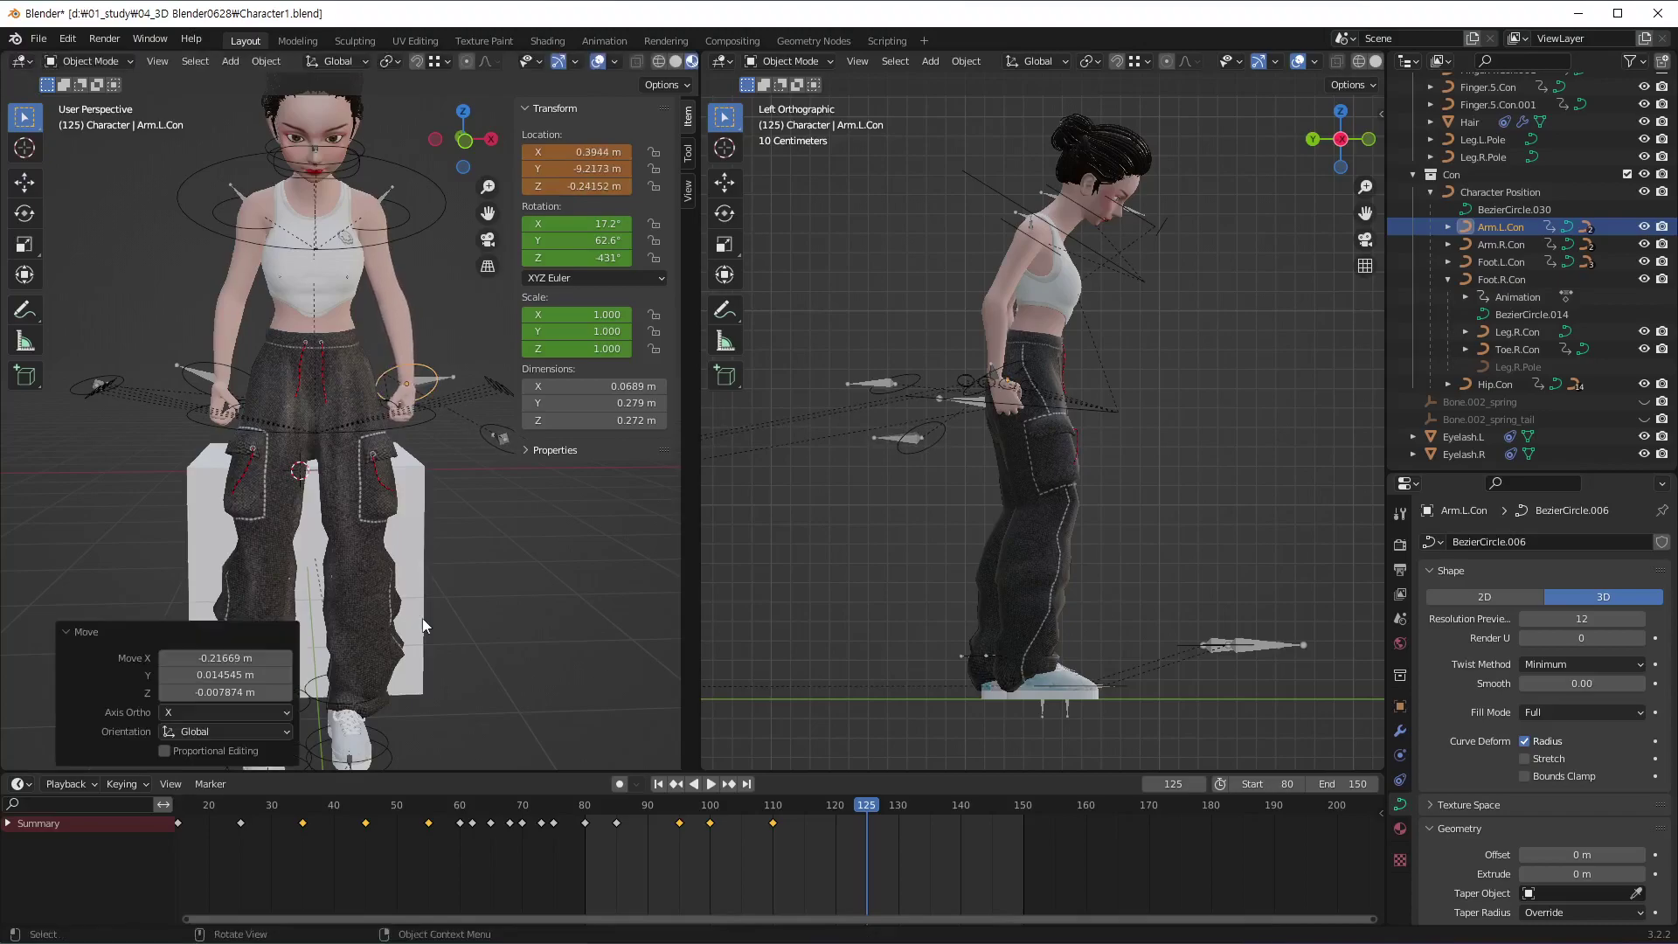
Keyframe the left hand, then play and scrub frames 100–125, settling at frame 110
key(i)
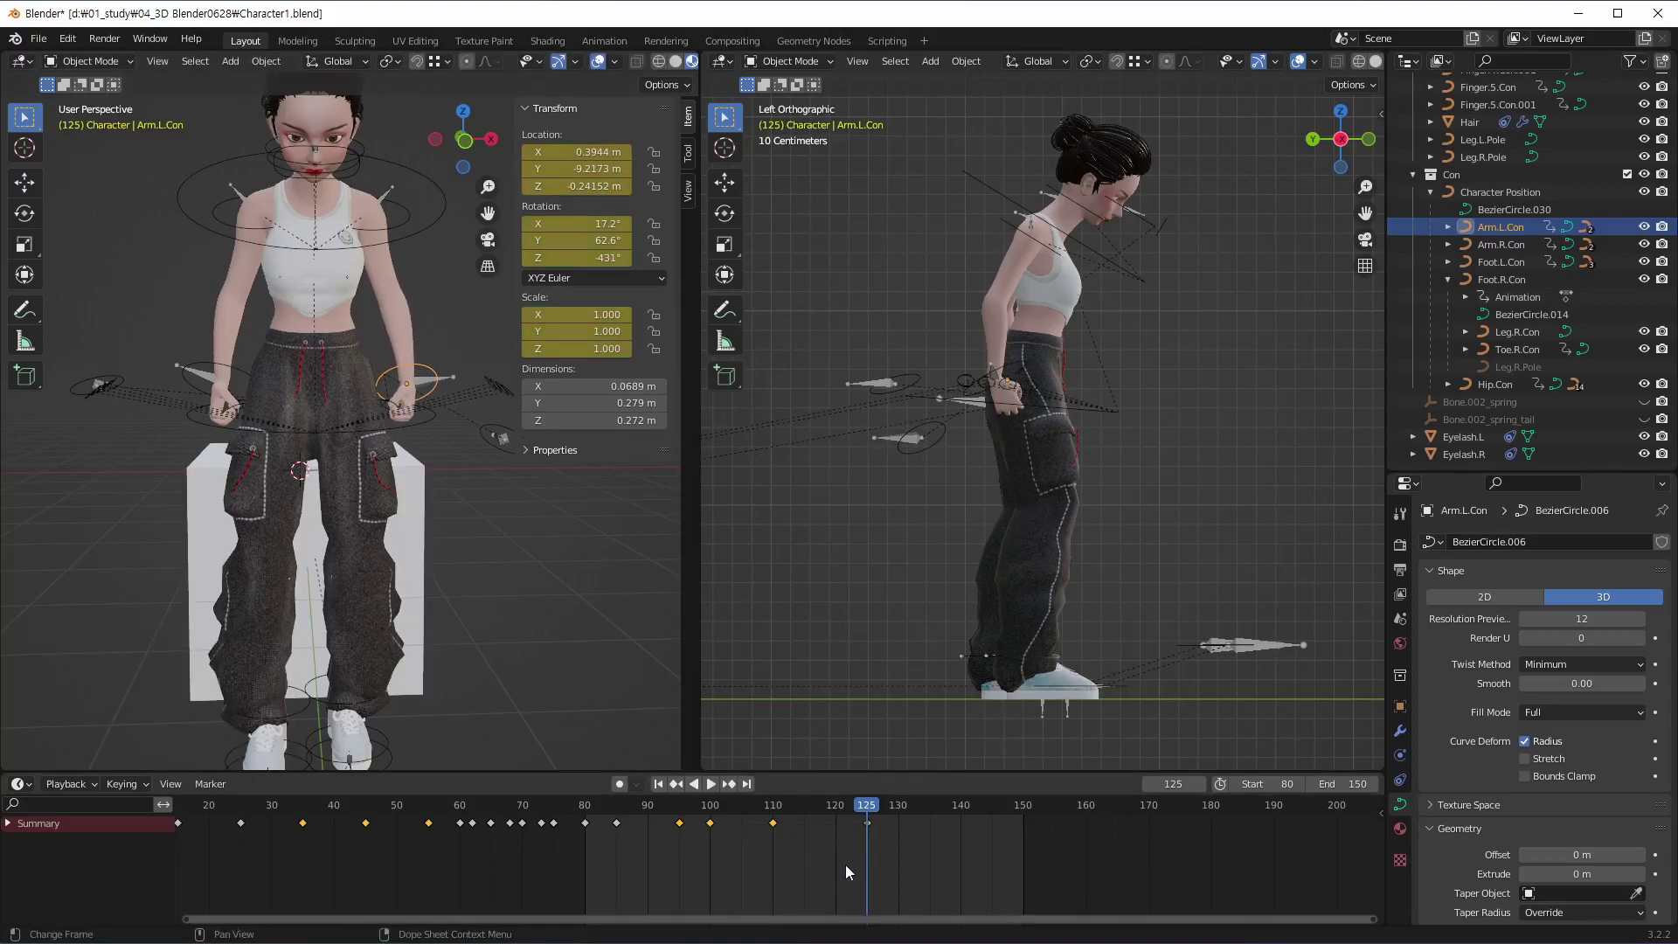
click(708, 809)
key(space)
drag(708, 817, 869, 858)
mouse_move(414, 495)
middle_down()
mouse_move(393, 579)
mouse_move(460, 605)
middle_up()
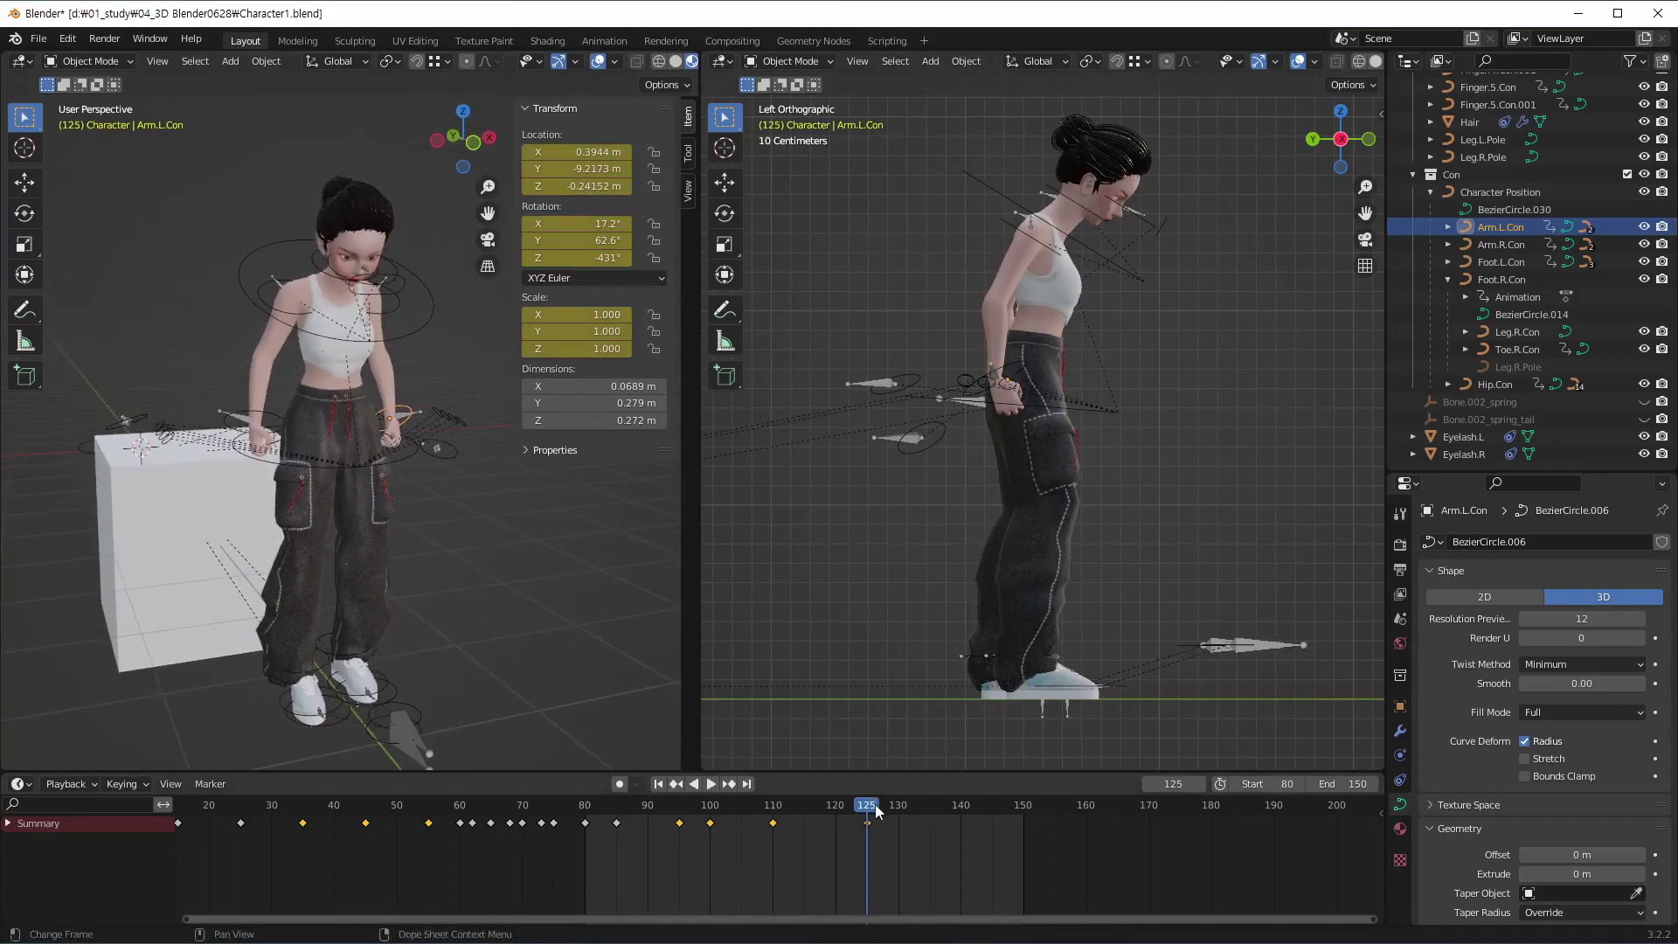
mouse_move(878, 811)
mouse_down()
mouse_move(575, 838)
mouse_move(872, 841)
mouse_move(654, 864)
mouse_move(774, 862)
mouse_up()
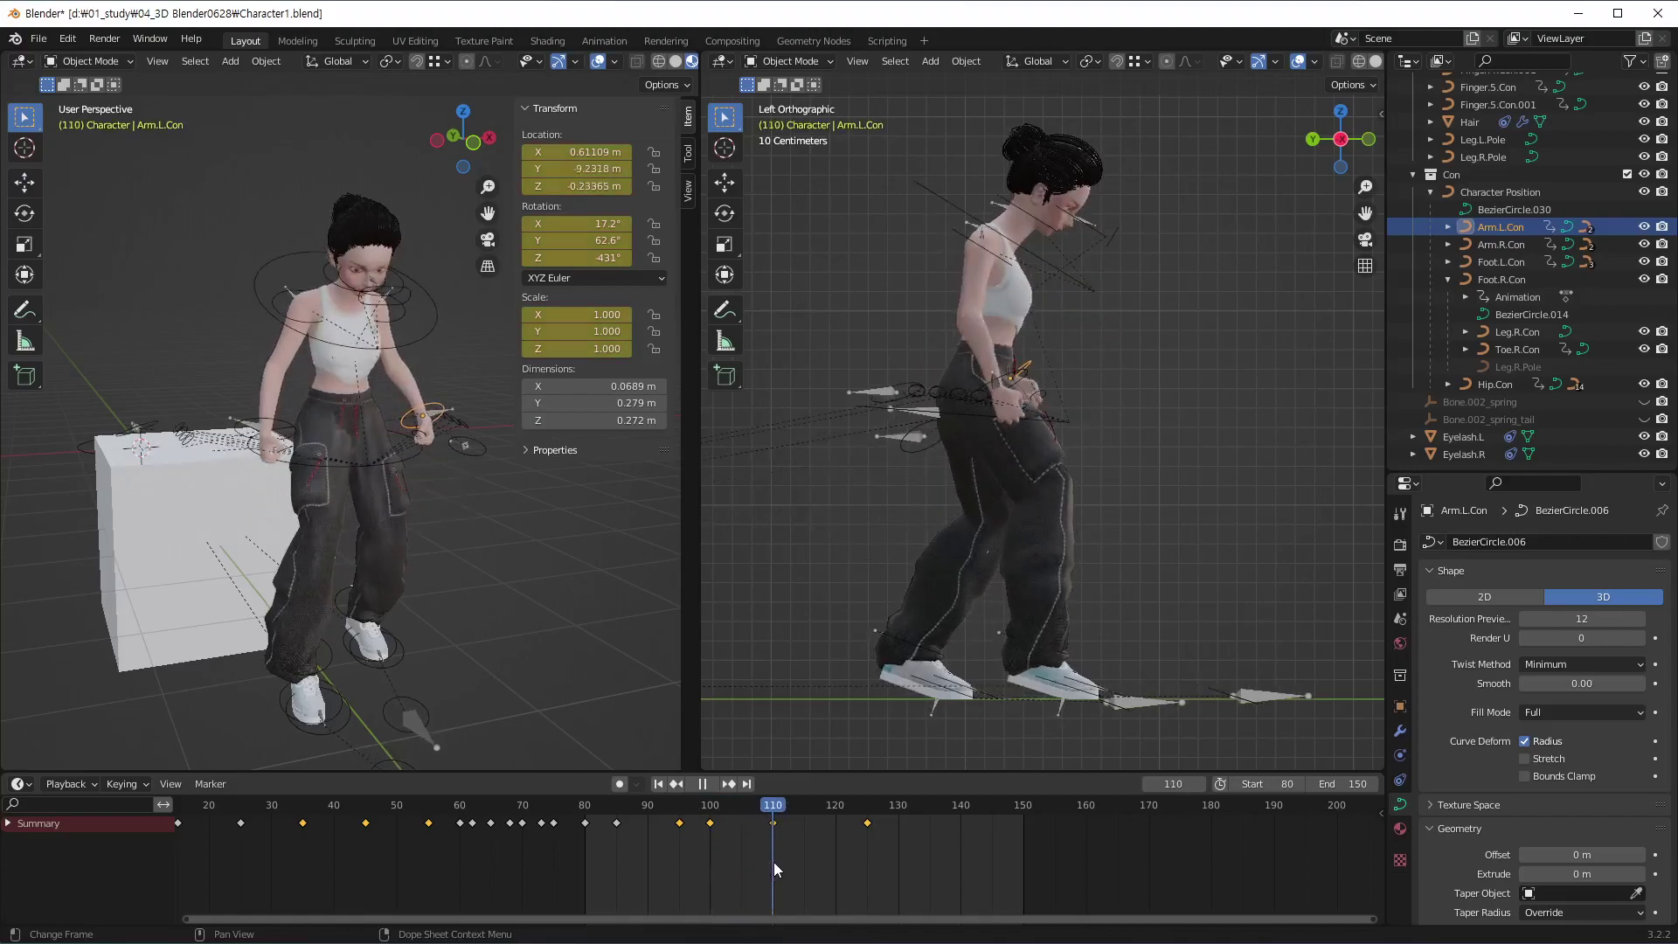
click(371, 465)
Twist the hip control 10.8° around its local Z axis and keyframe it at frame 110
mouse_move(344, 552)
middle_down()
mouse_move(486, 502)
mouse_move(465, 533)
middle_up()
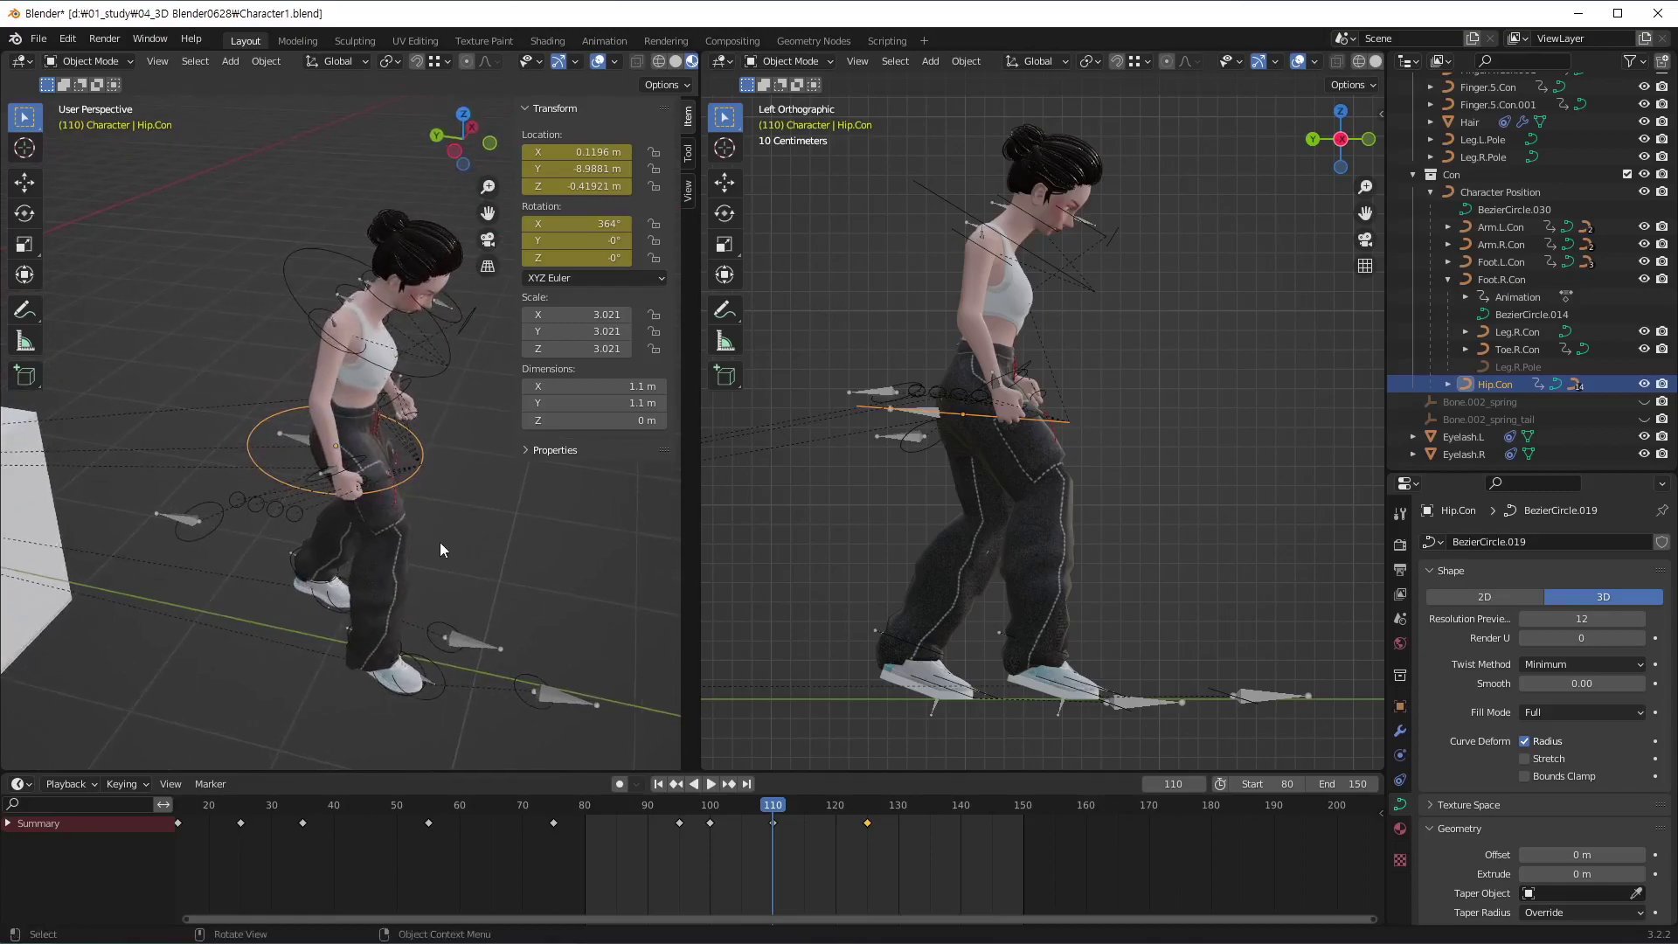
key(r)
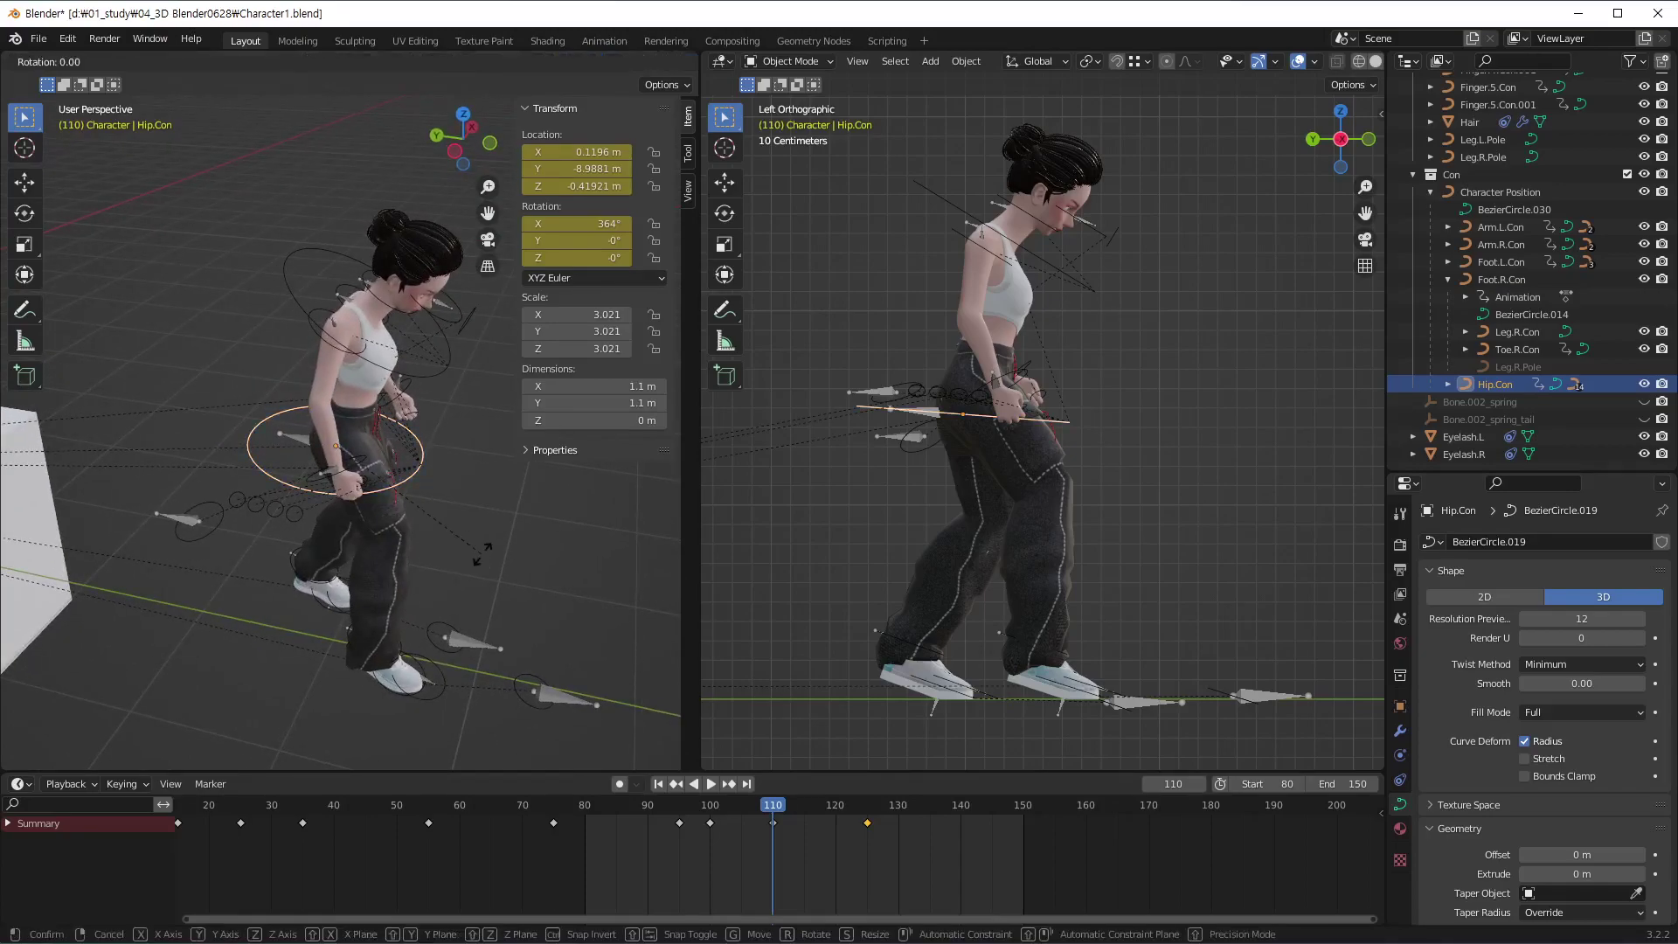
key(z)
key(z)
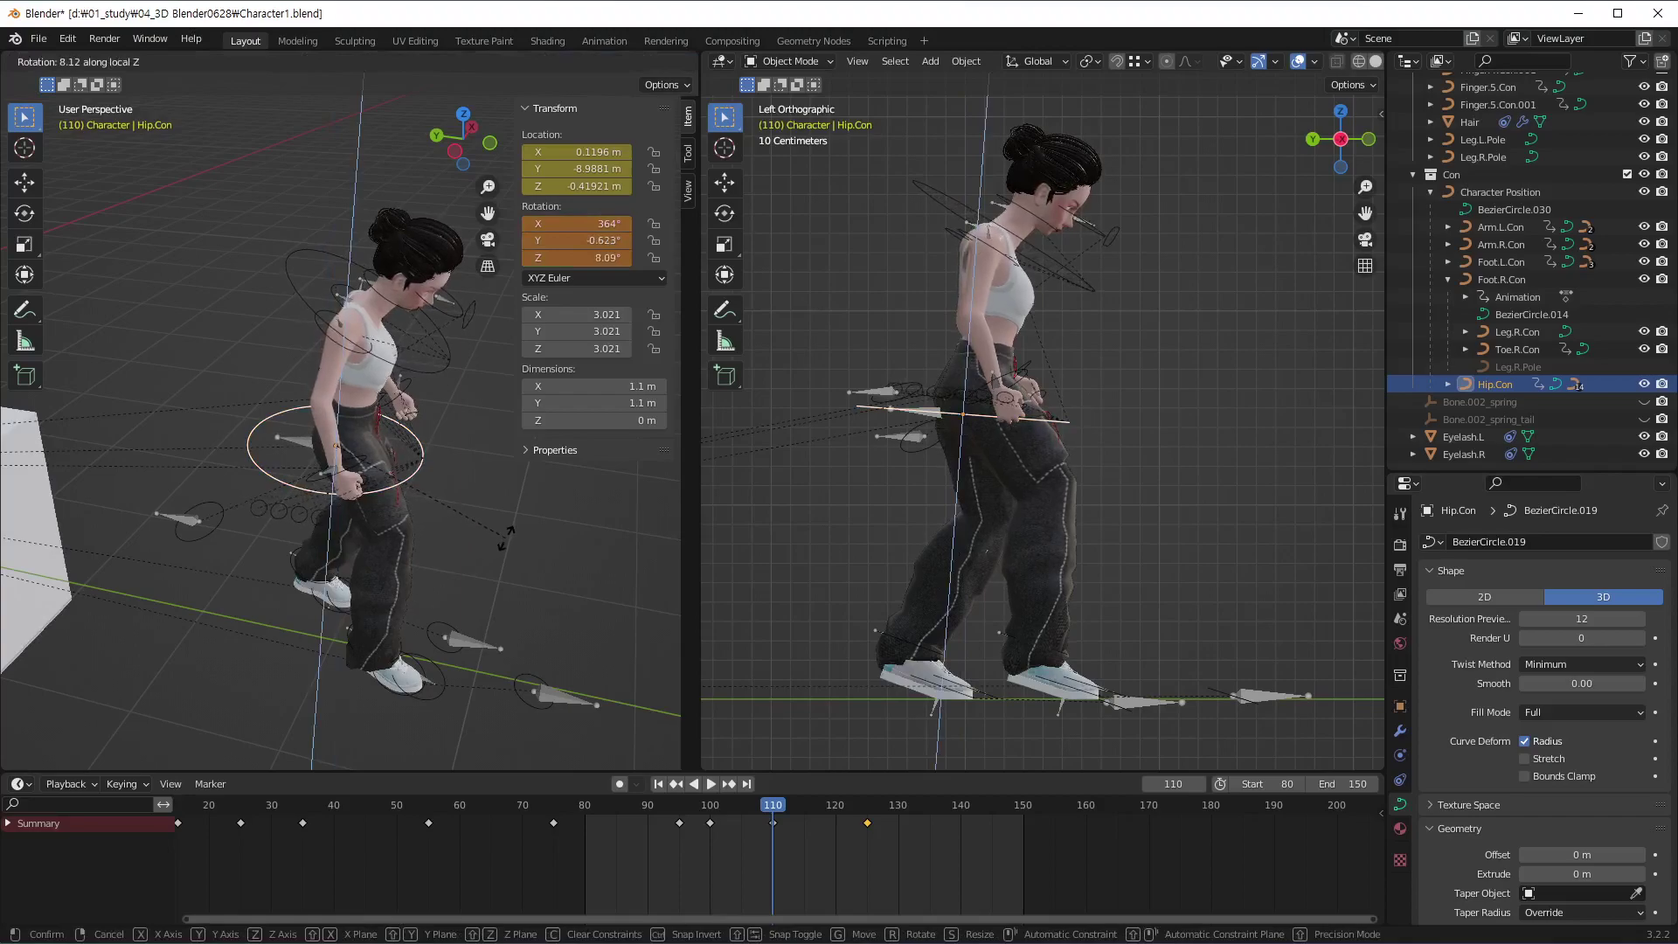
click(515, 531)
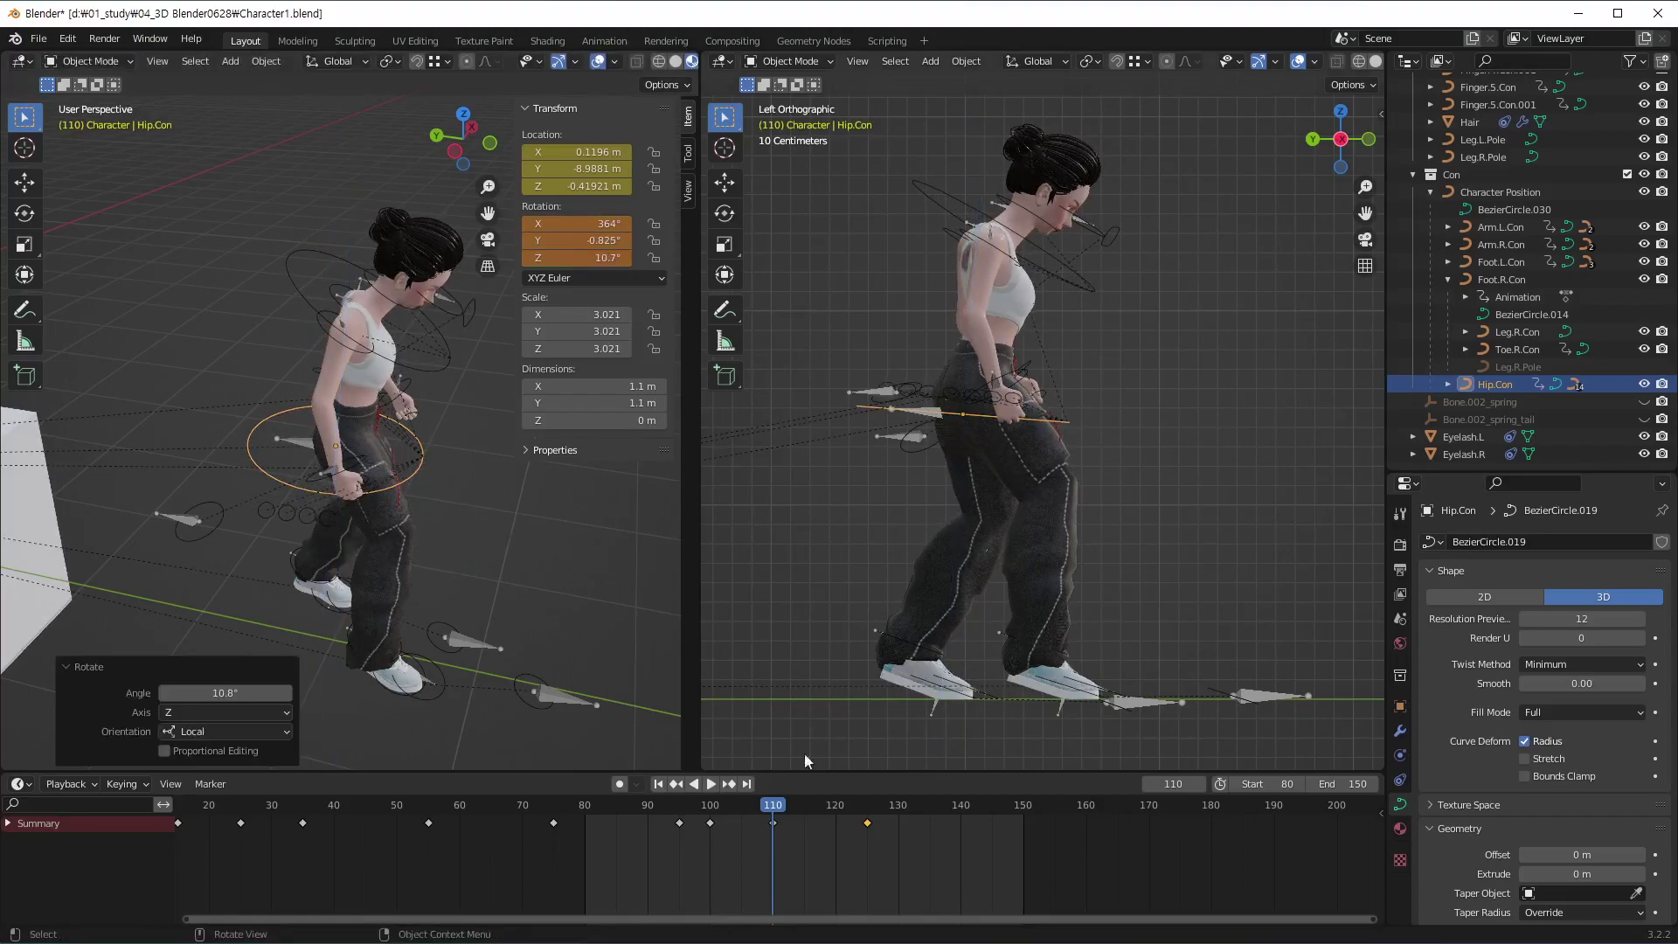
right_click(806, 855)
key(Escape)
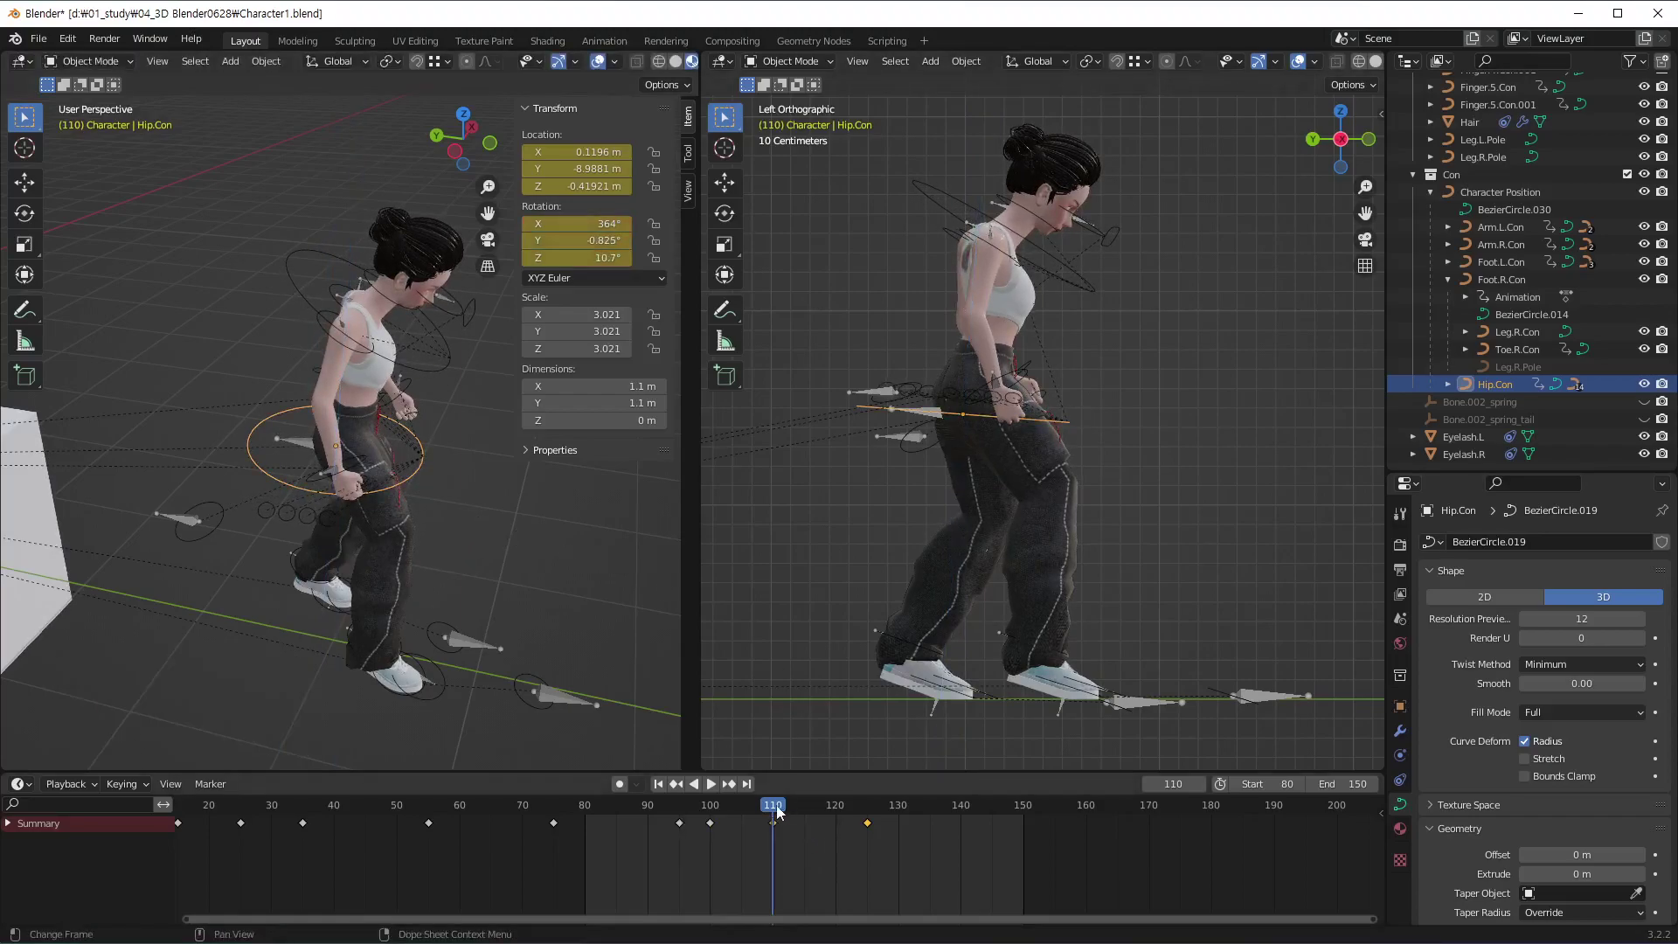
Play and scrub the animation forward to about frame 124
key(space)
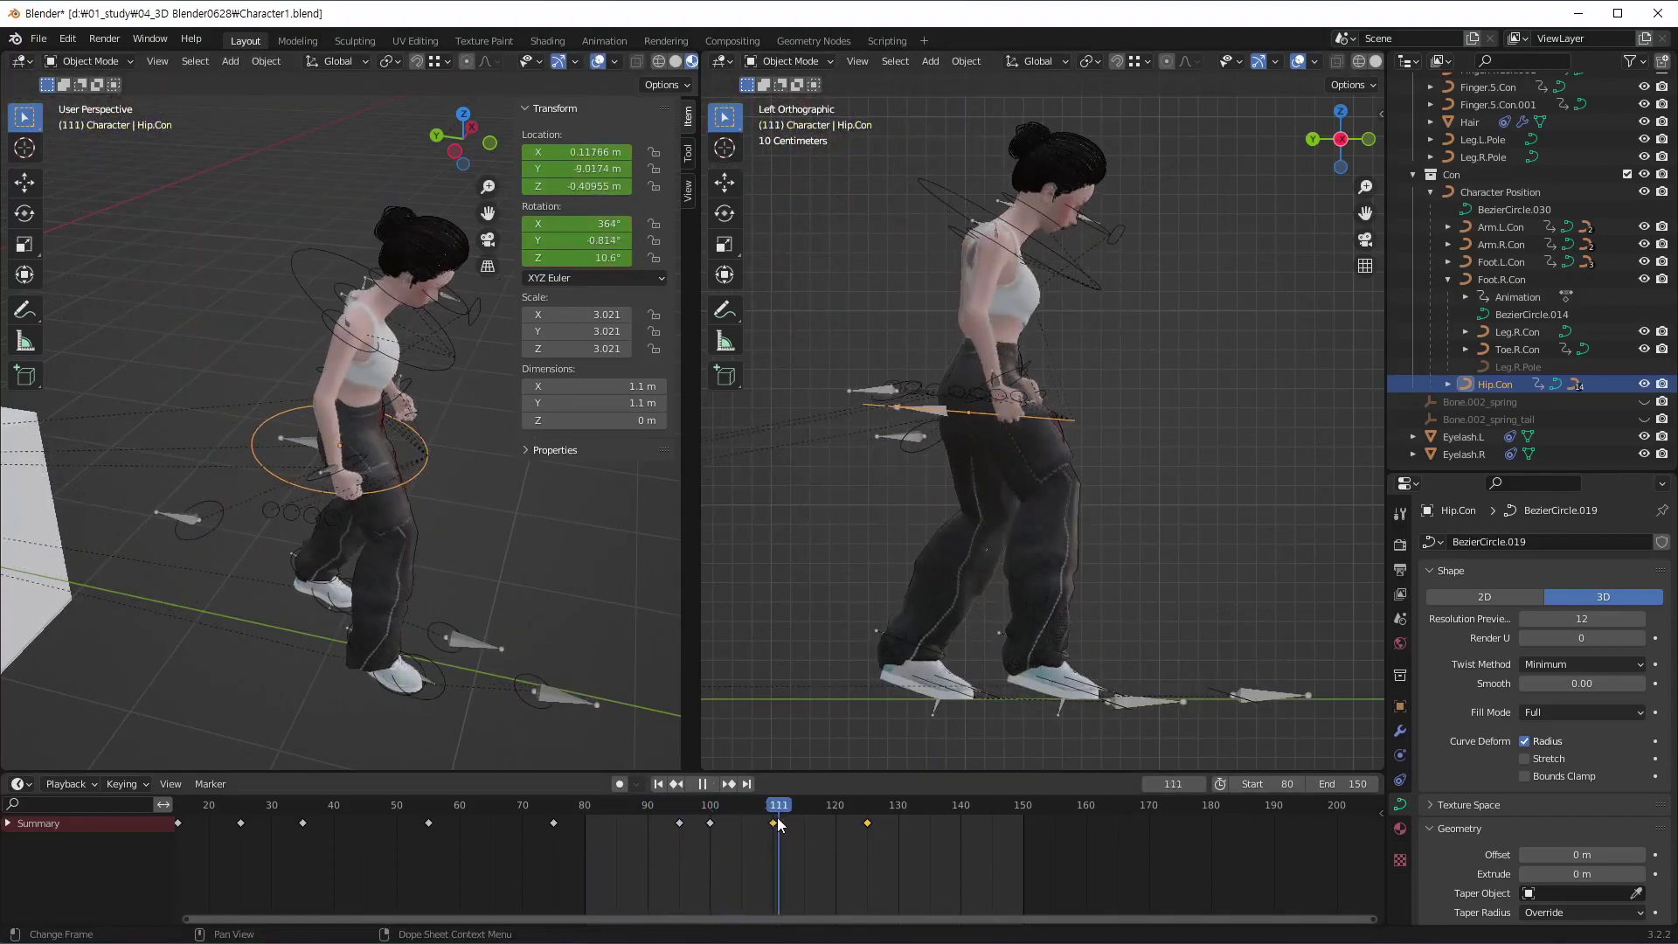
drag(777, 817, 861, 827)
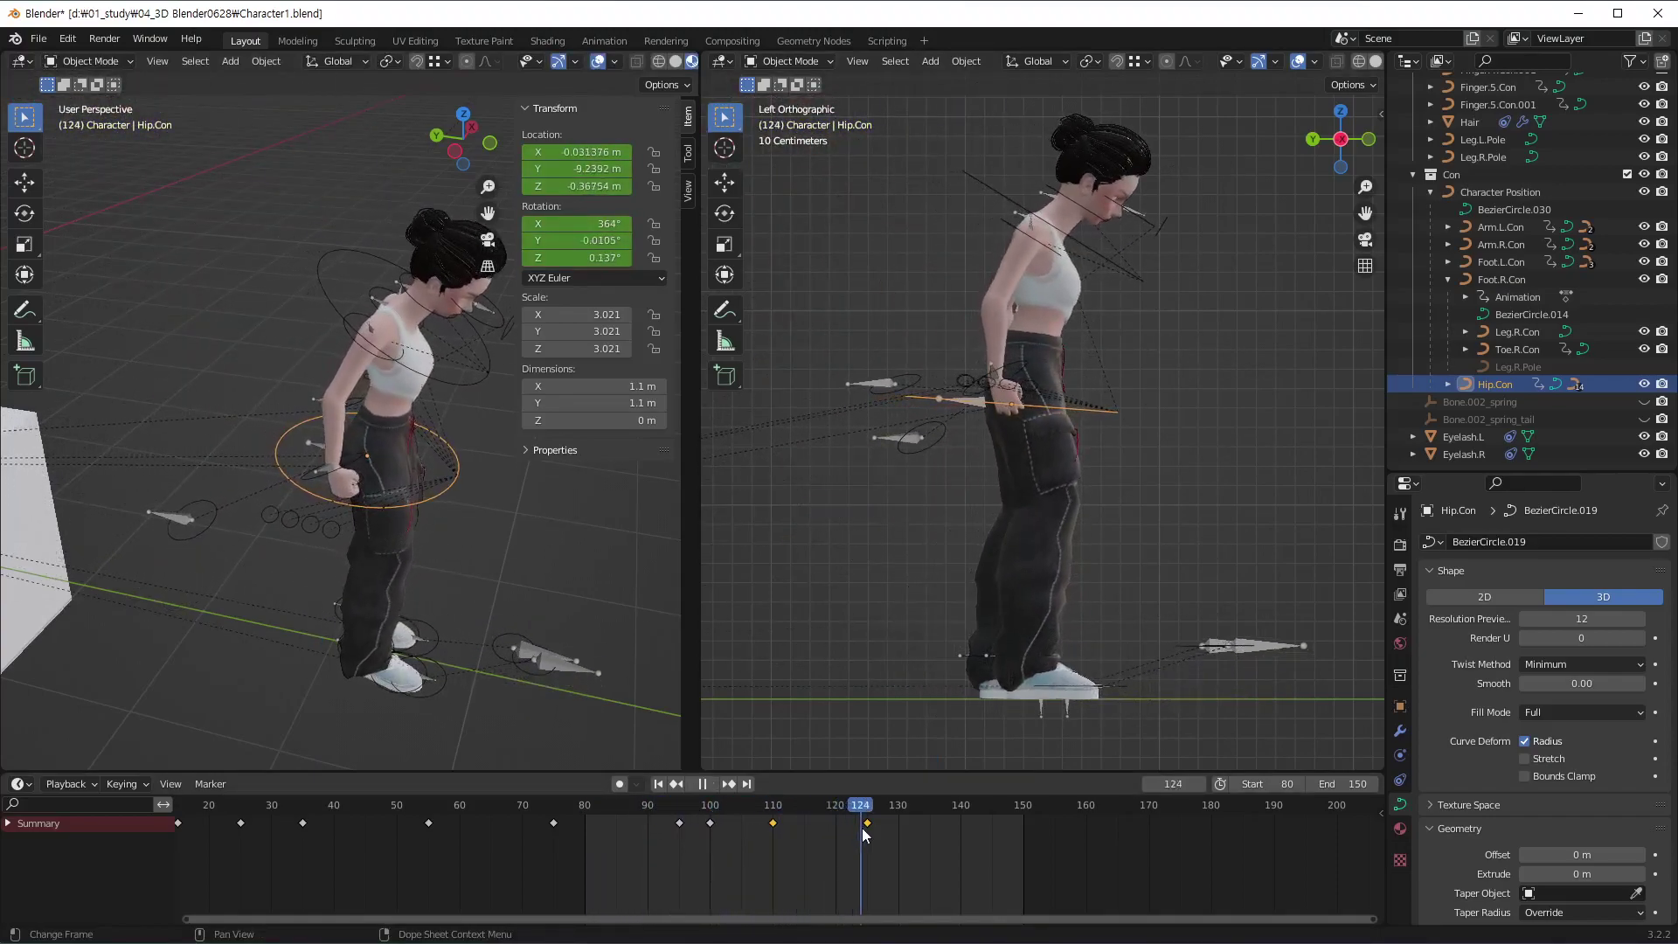
key(space)
At frame 110, twist Body.Con -15.2° around its local Z axis
mouse_move(396, 486)
middle_down()
mouse_move(291, 406)
mouse_move(444, 318)
middle_up()
click(416, 303)
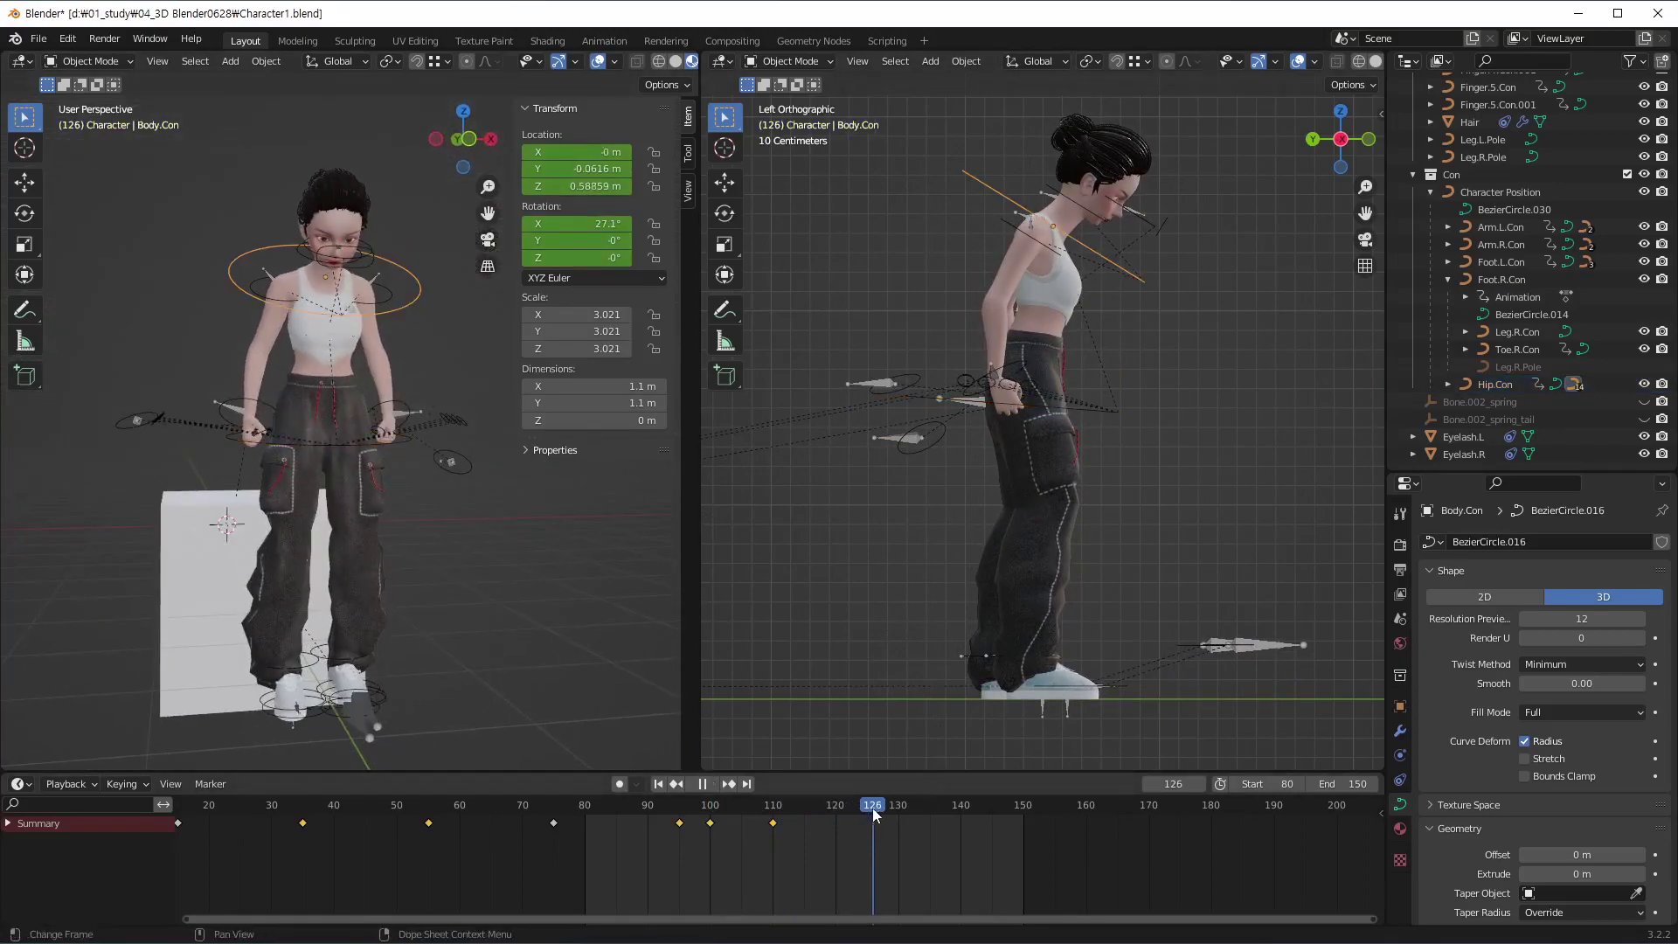
drag(874, 815, 773, 831)
mouse_move(516, 644)
middle_down()
mouse_move(312, 500)
mouse_move(316, 617)
mouse_move(434, 537)
mouse_move(315, 622)
mouse_move(423, 596)
middle_up()
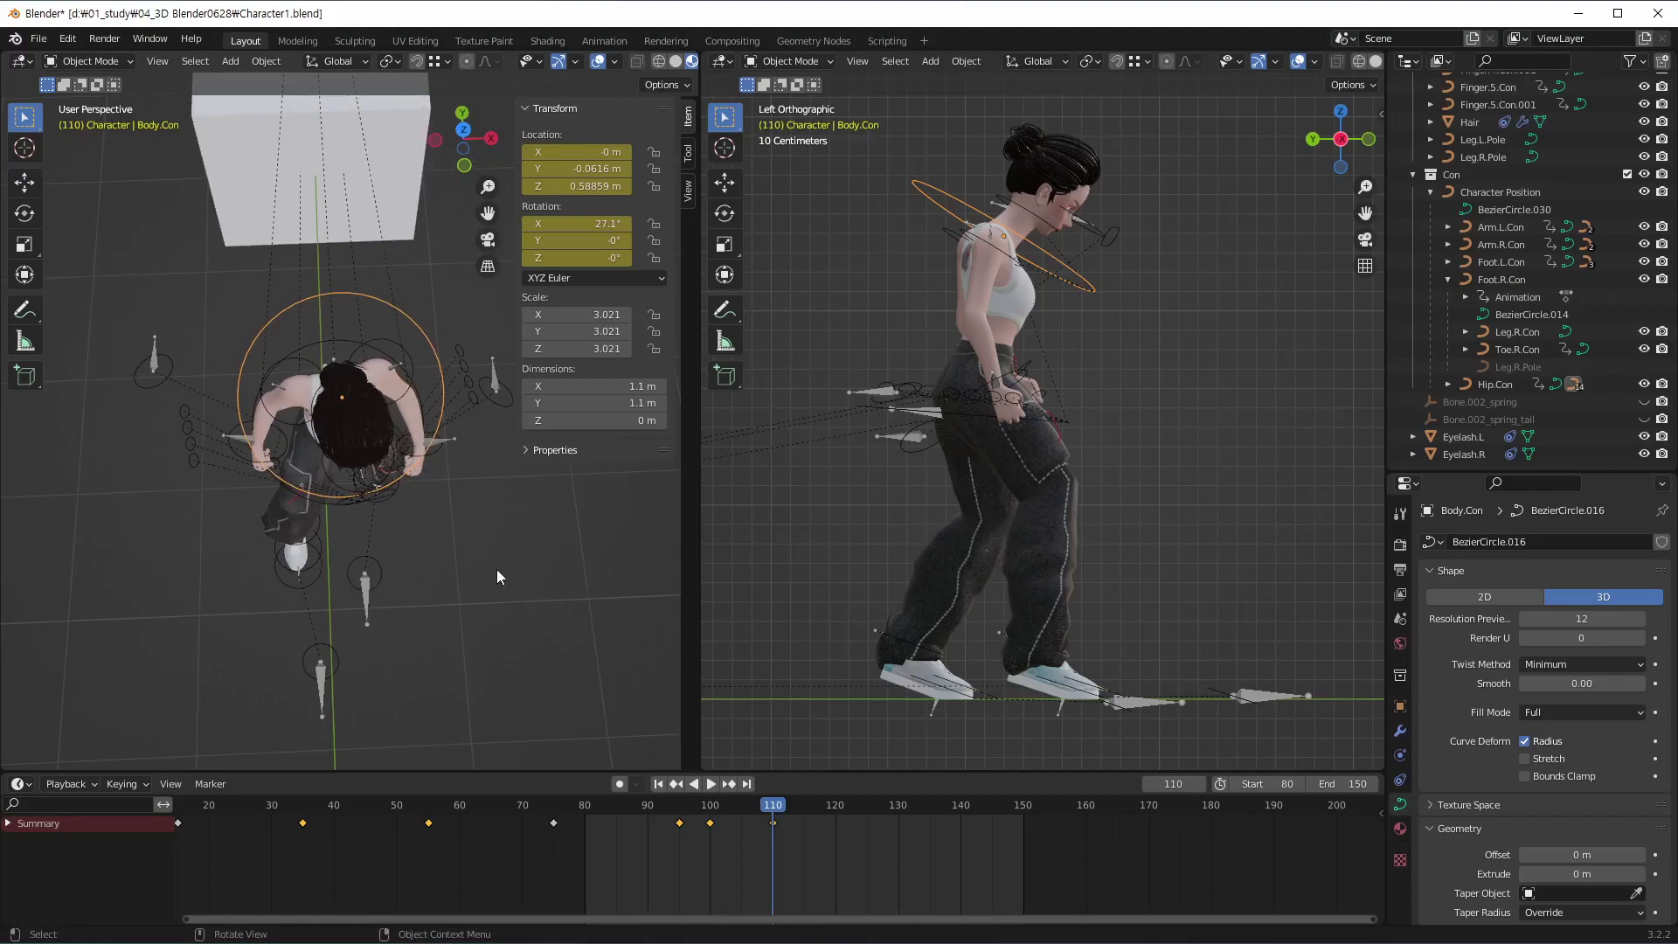
key(r)
key(z)
key(z)
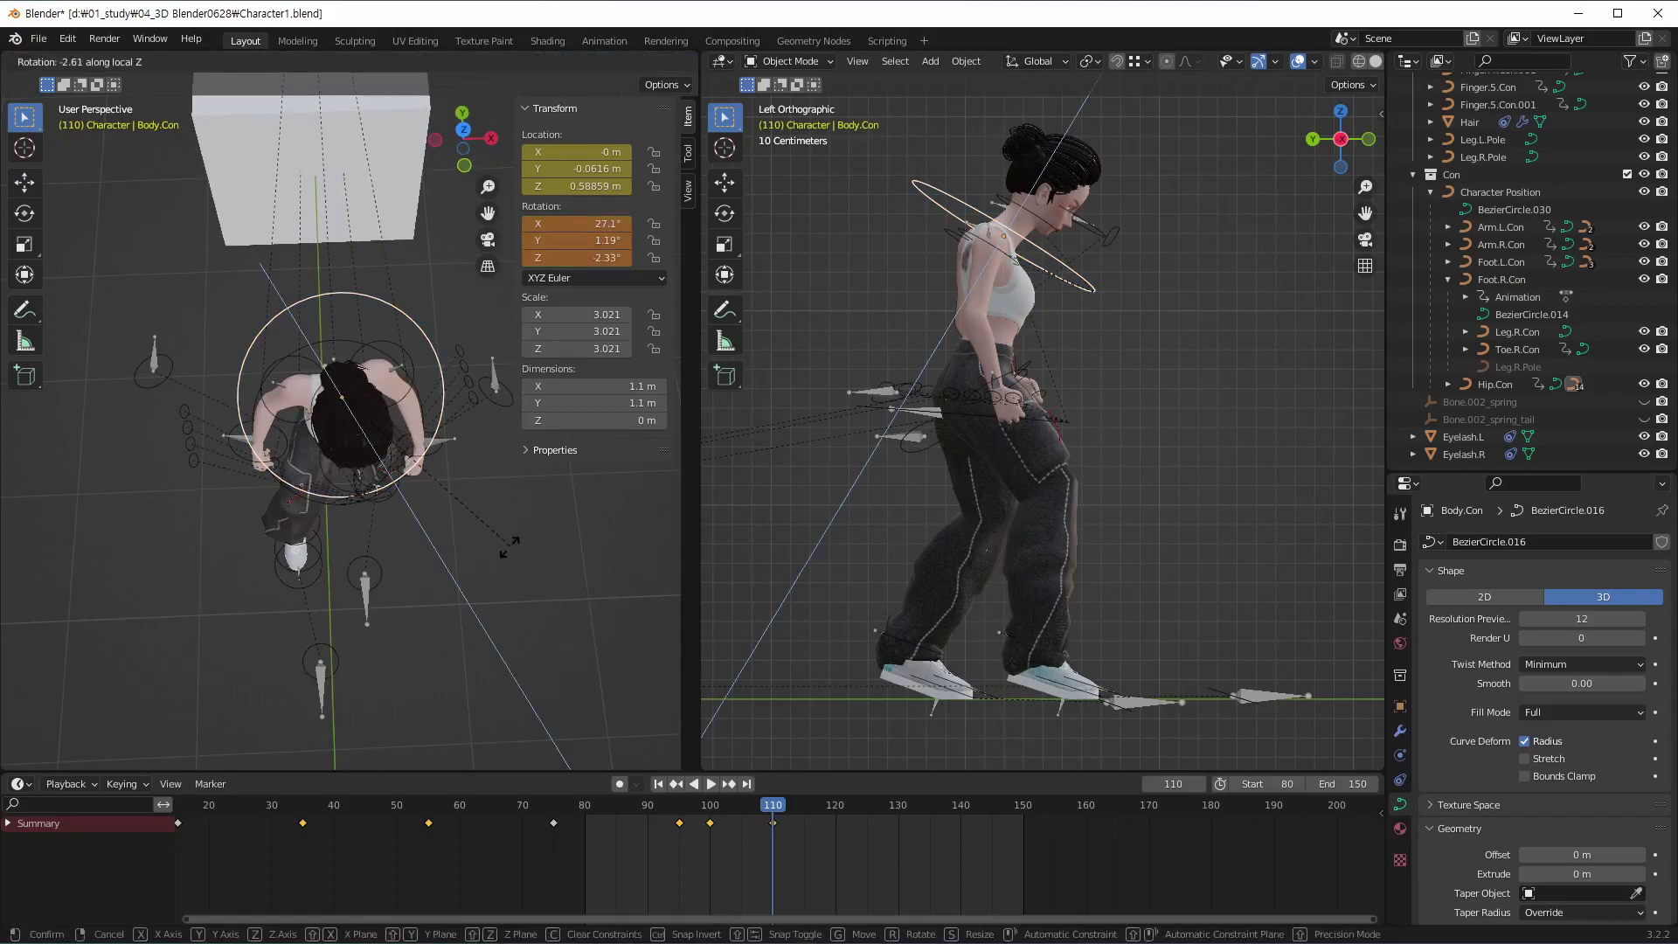
click(479, 587)
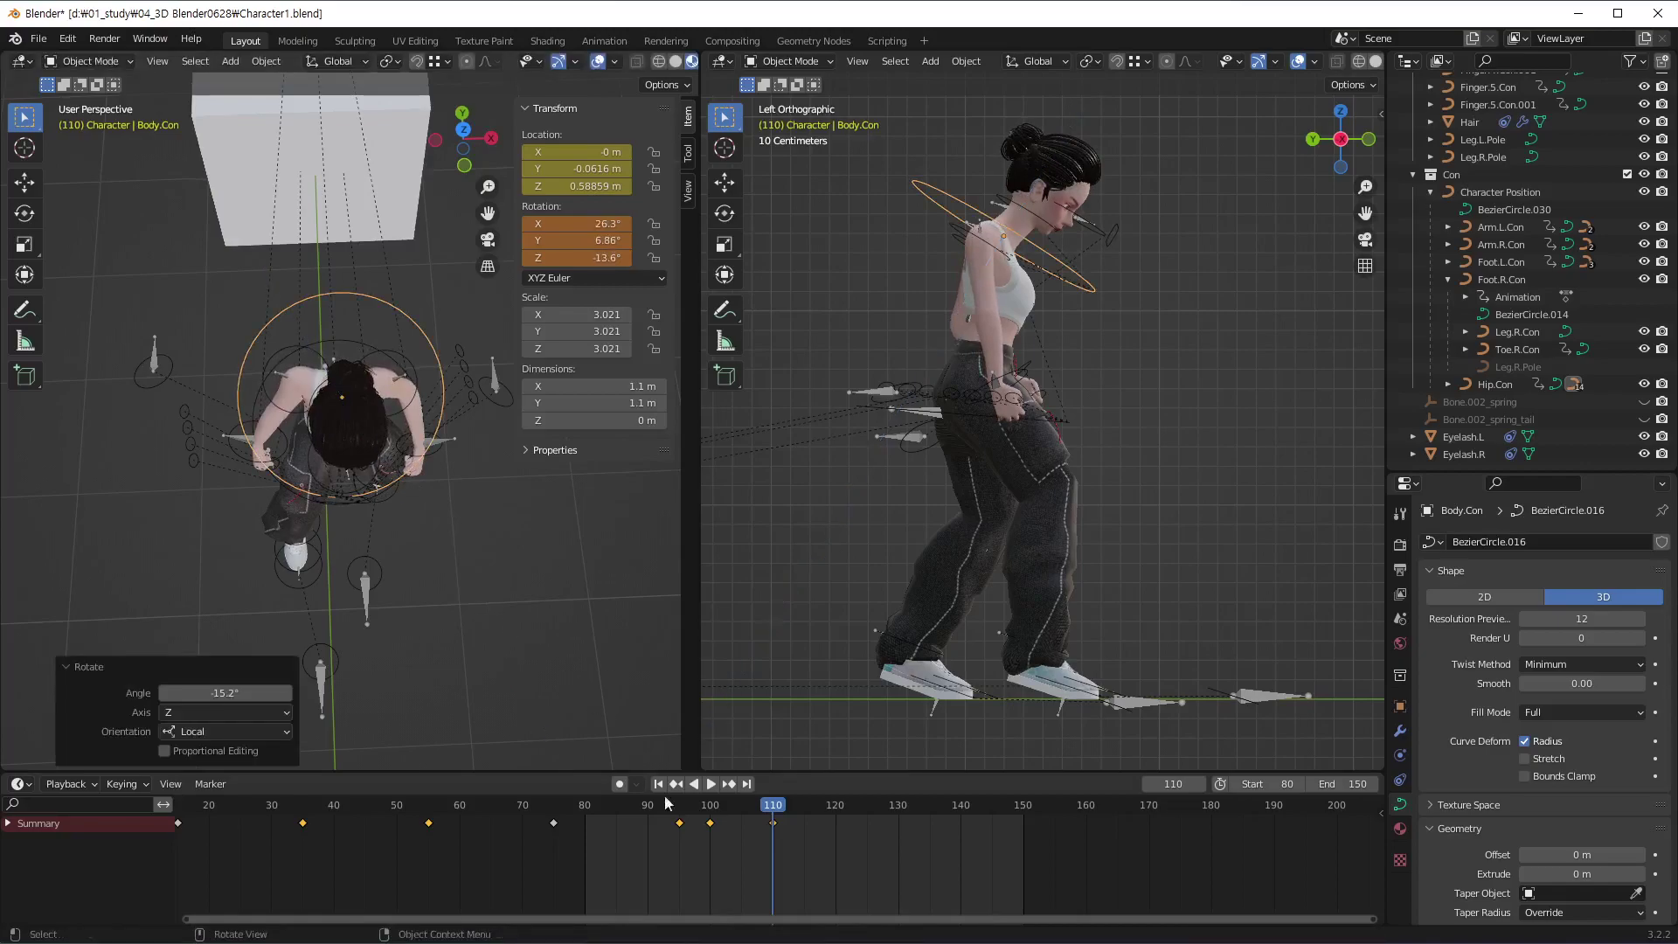
right_click(757, 851)
middle_drag(349, 507, 482, 391)
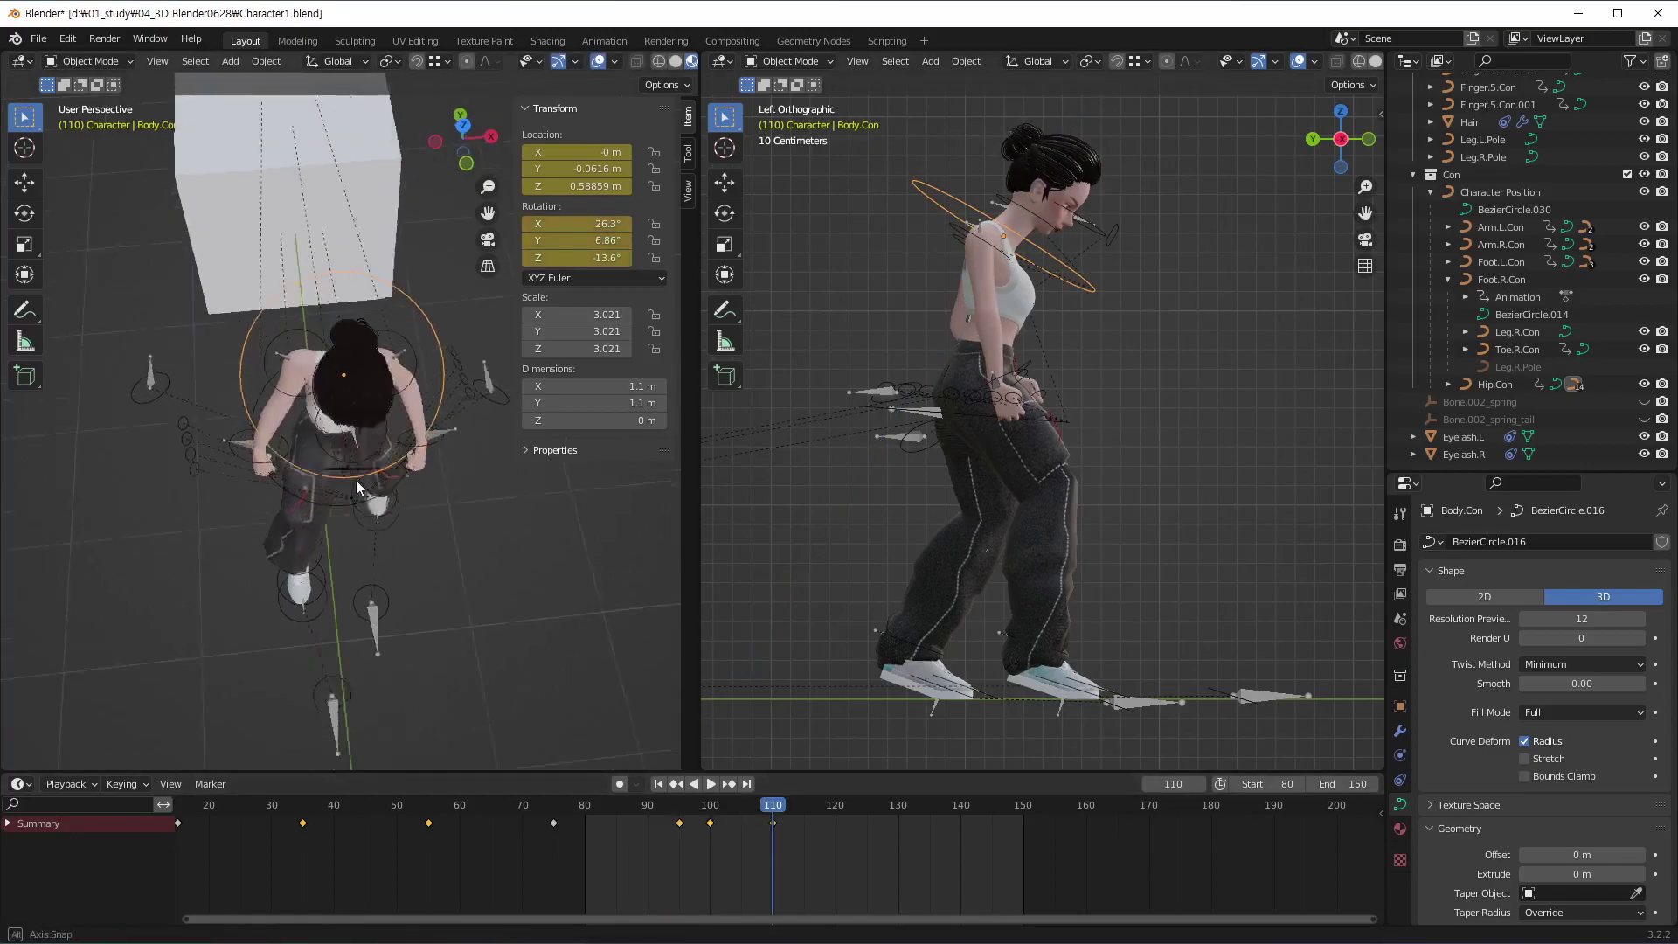
In side orthographic view, move Arm.R.Con and keyframe it at frame 110
click(331, 449)
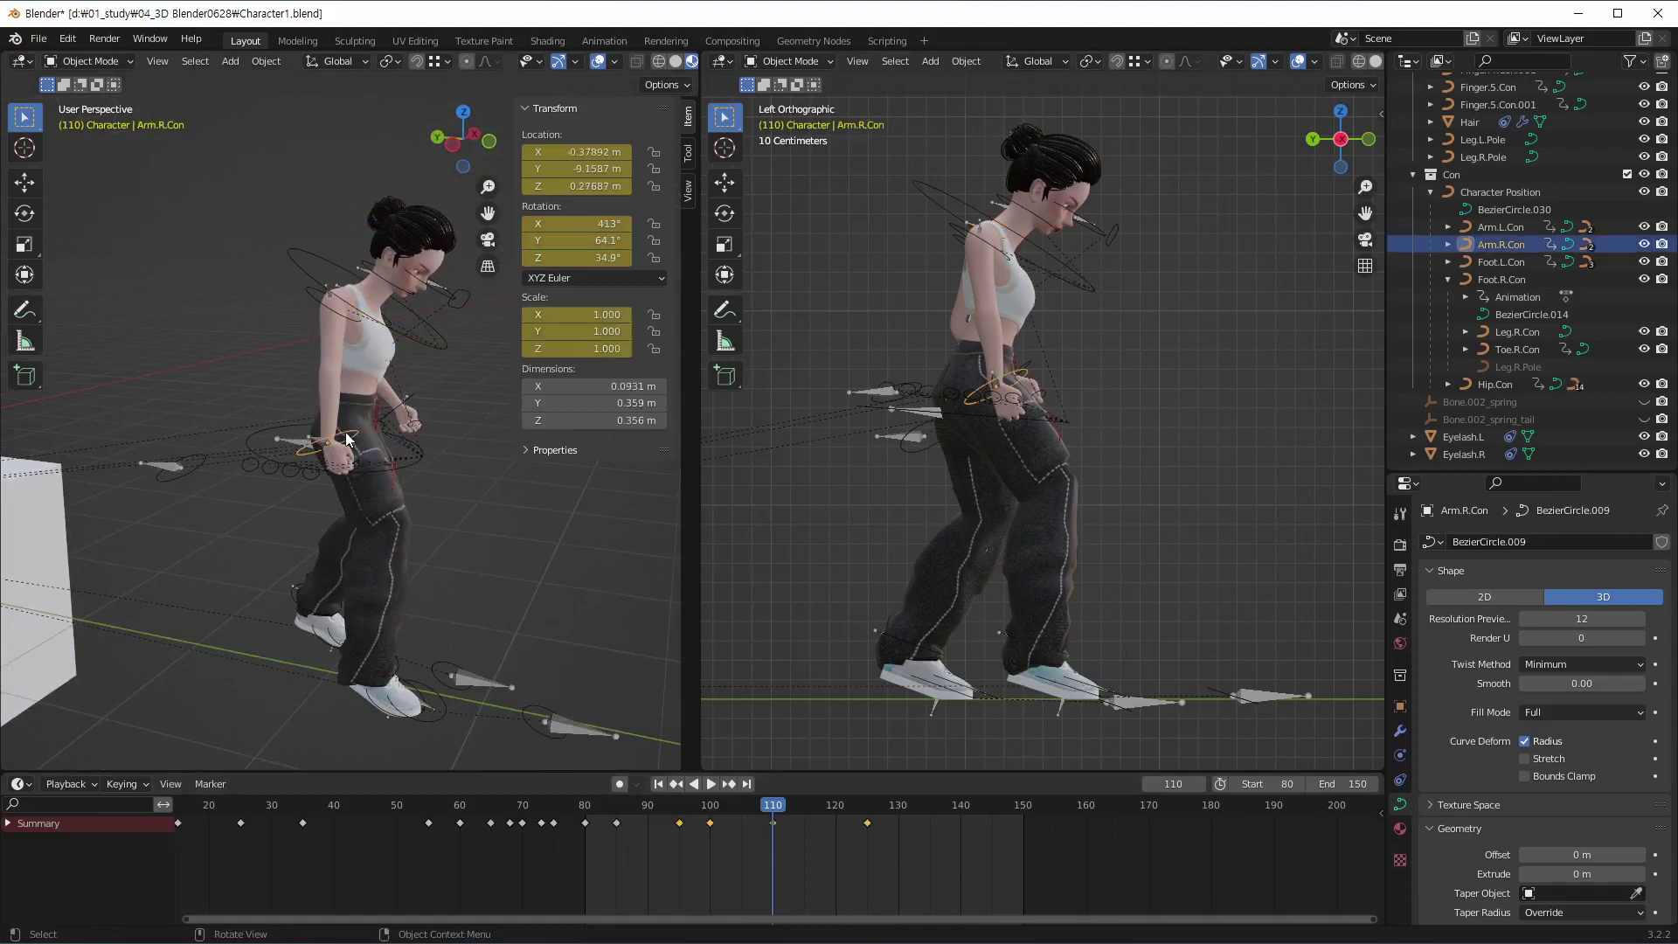
middle_drag(350, 444, 406, 570)
scroll(429, 533, up, 2)
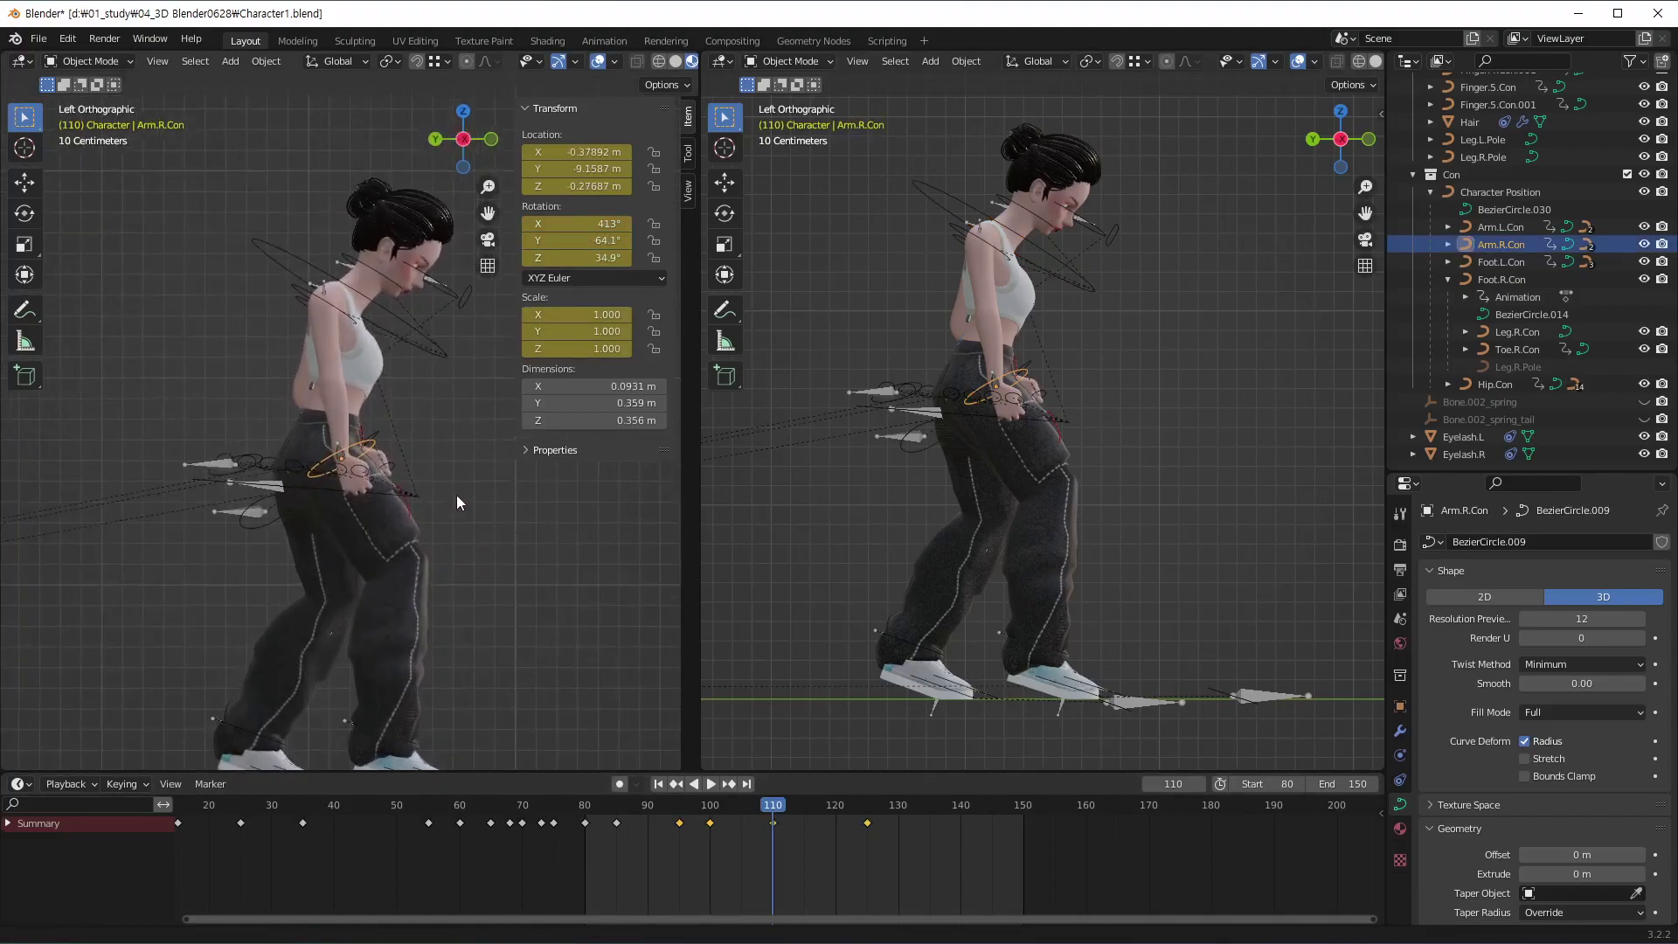
key(g)
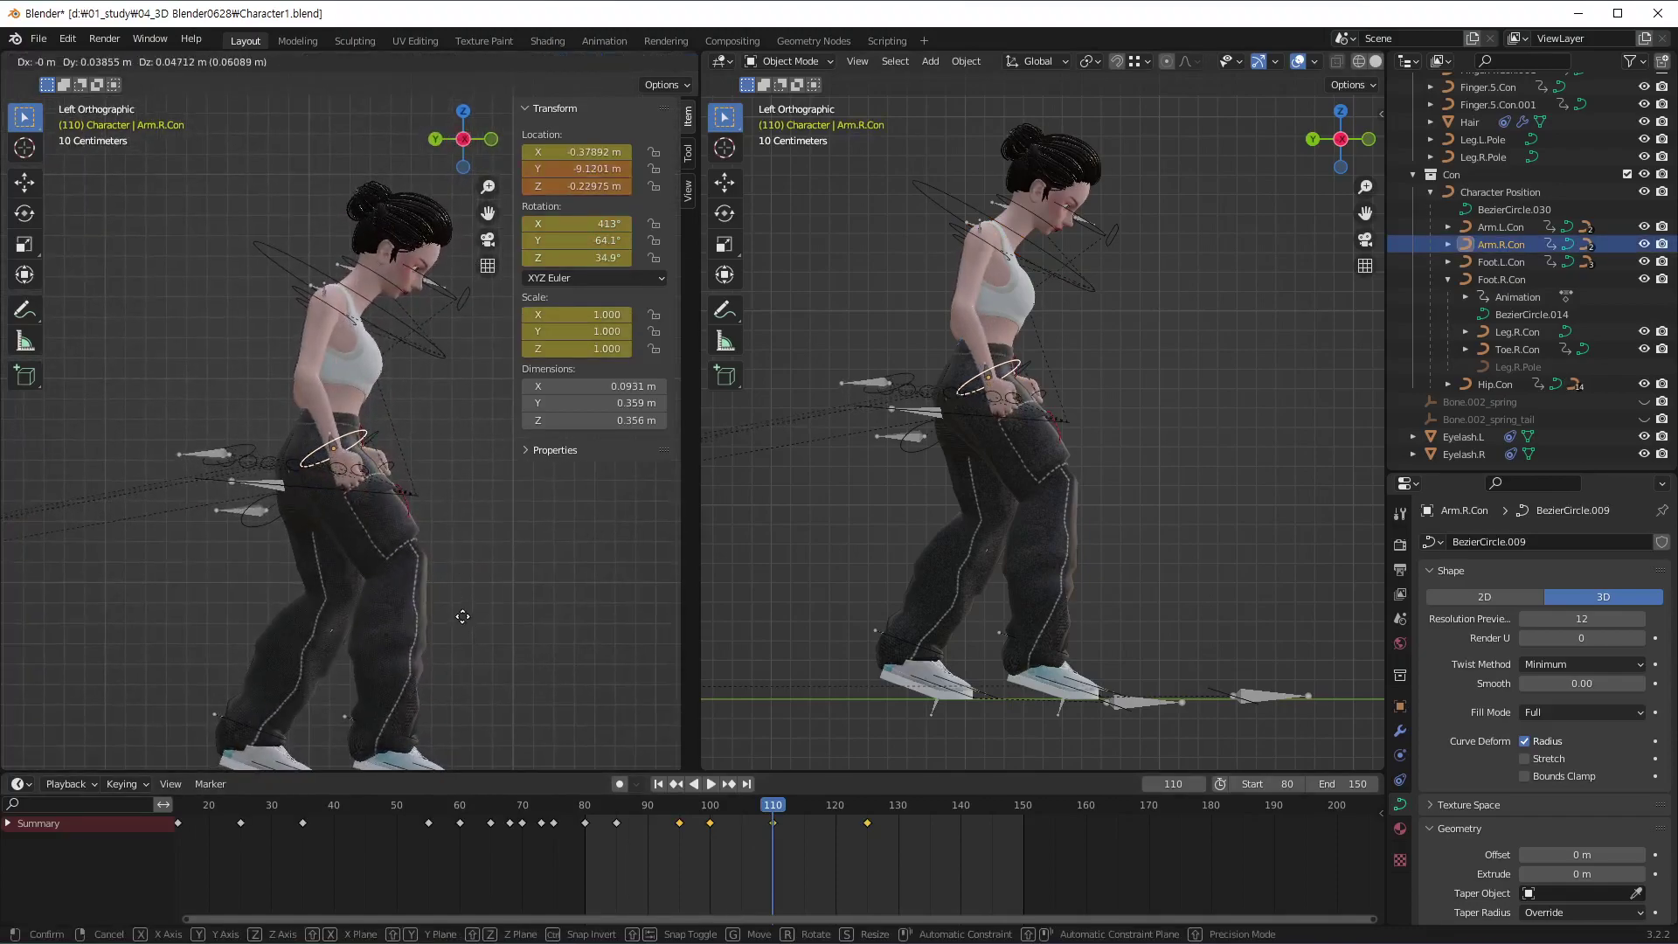
click(461, 616)
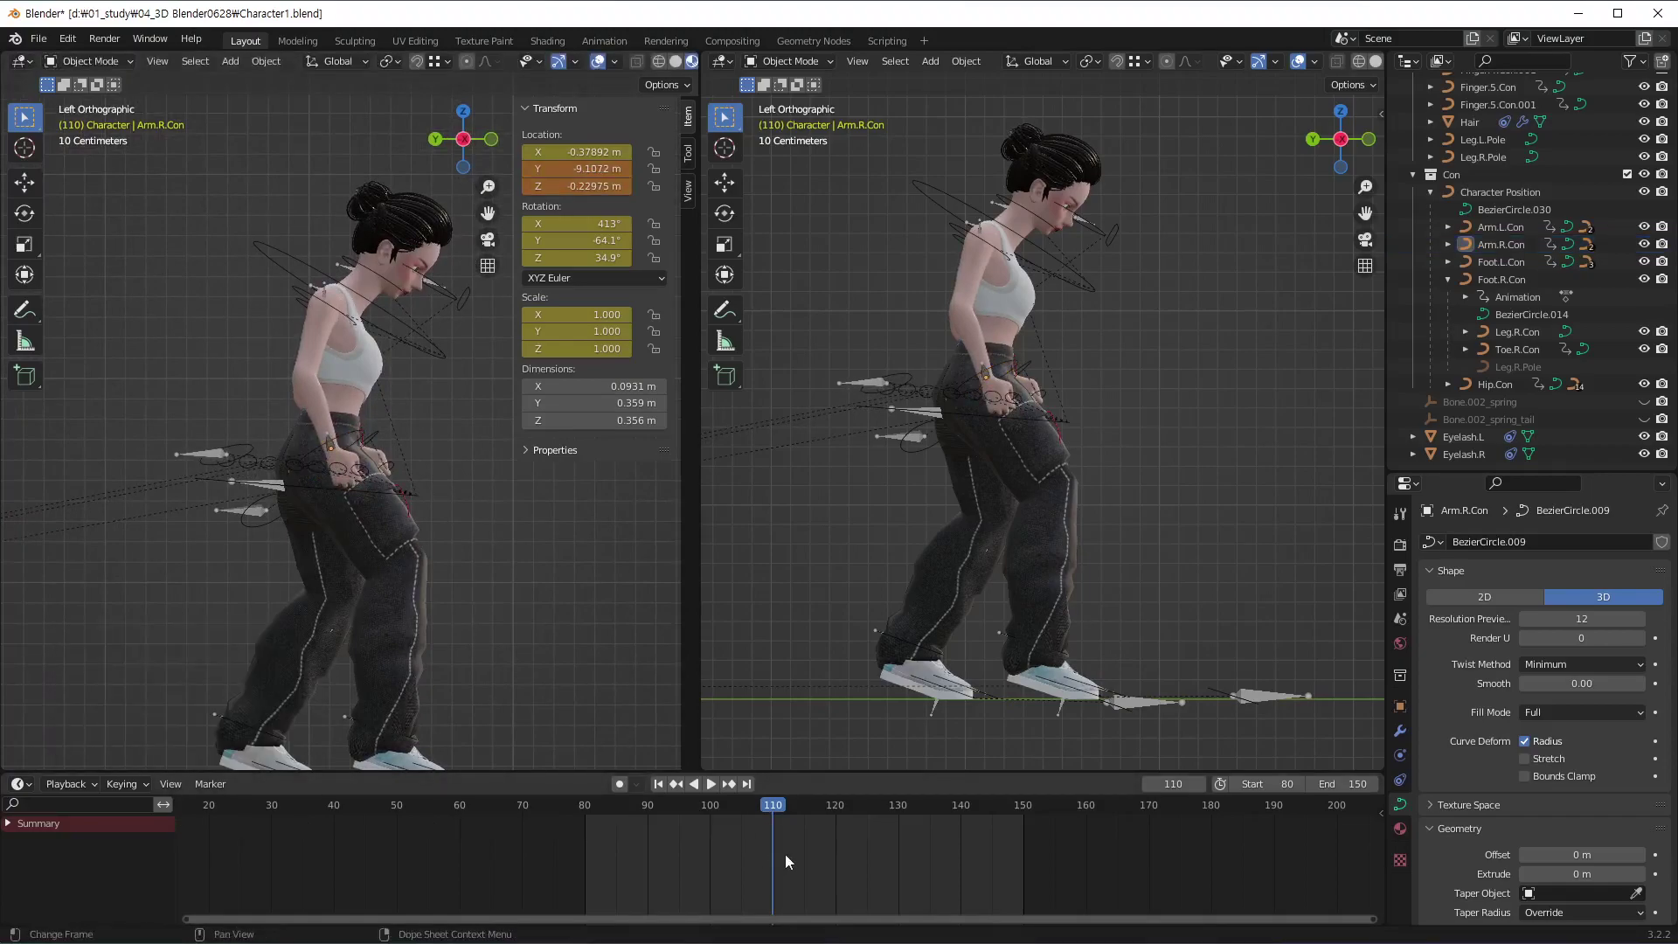
click(360, 435)
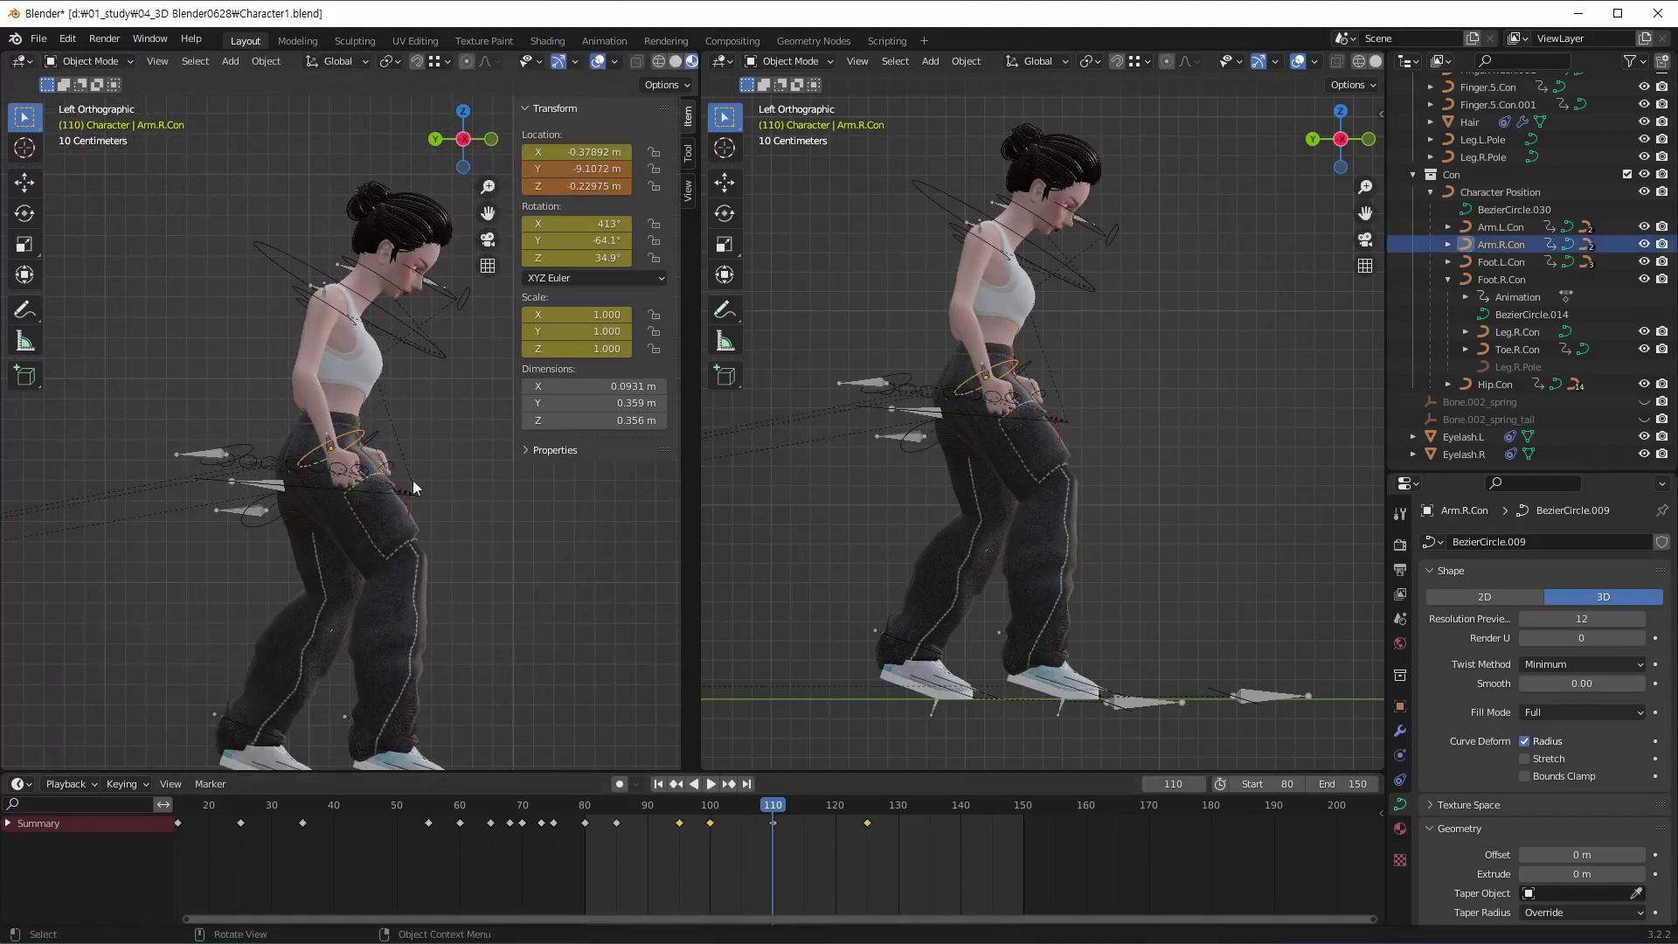
key(i)
click(795, 855)
Play the animation from frame 100 and stop at frame 125
click(708, 818)
key(space)
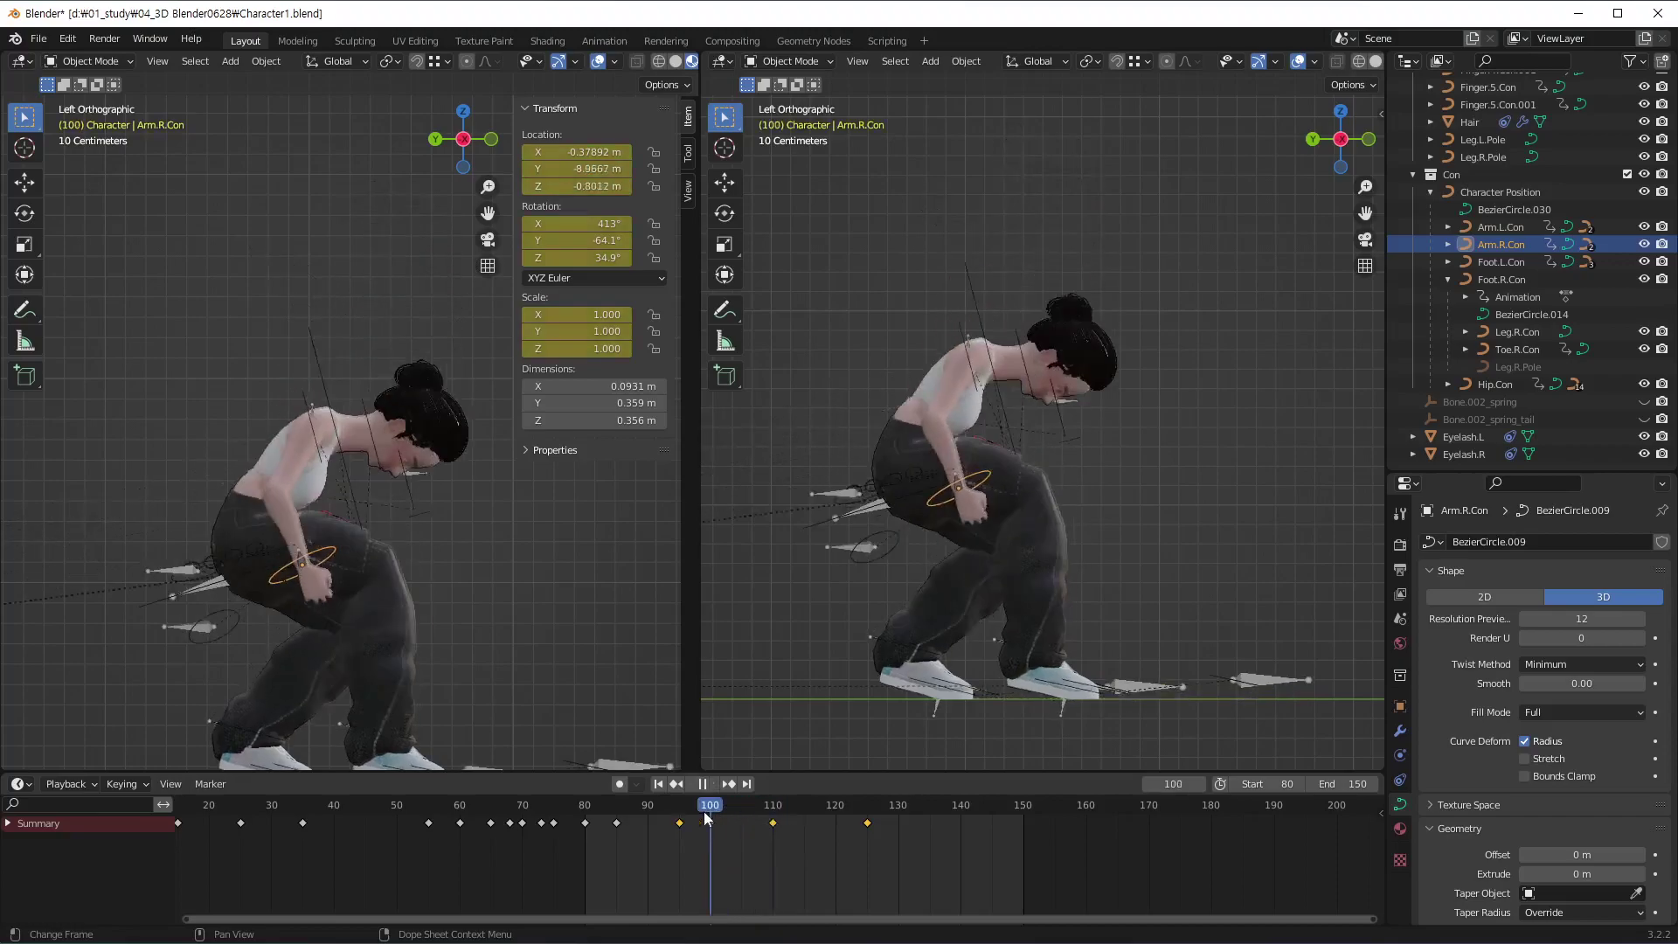
drag(708, 818, 868, 841)
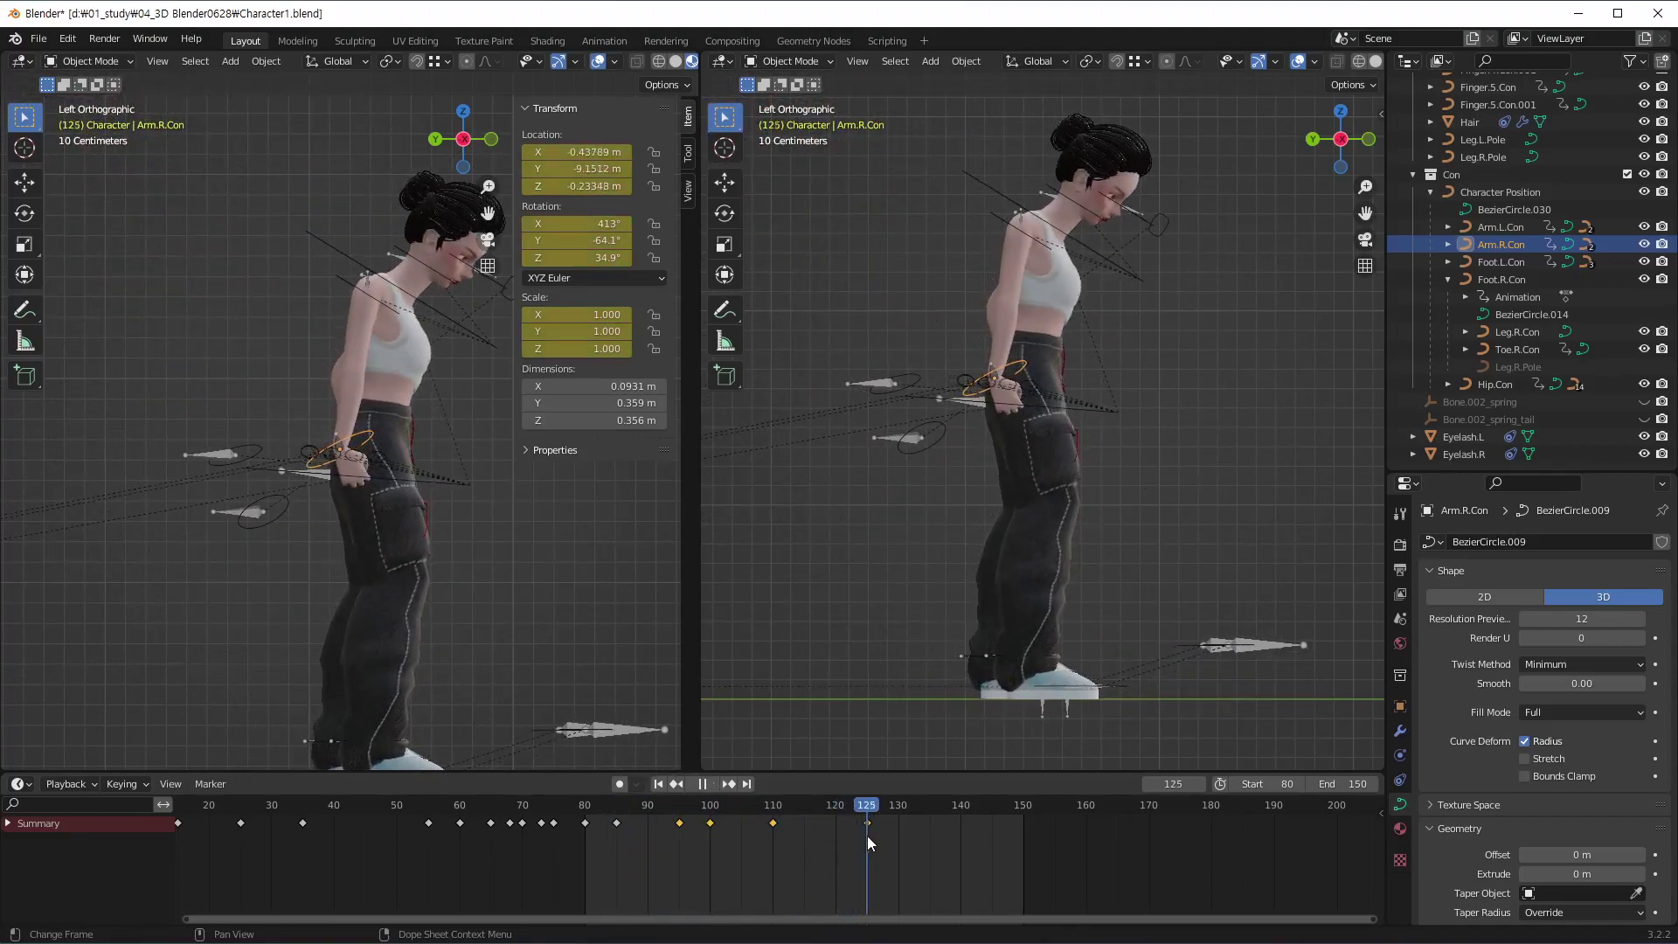
key(space)
At frame 125, move the right hand control to Y 9.3568 m, Z -0.22063 m
key(g)
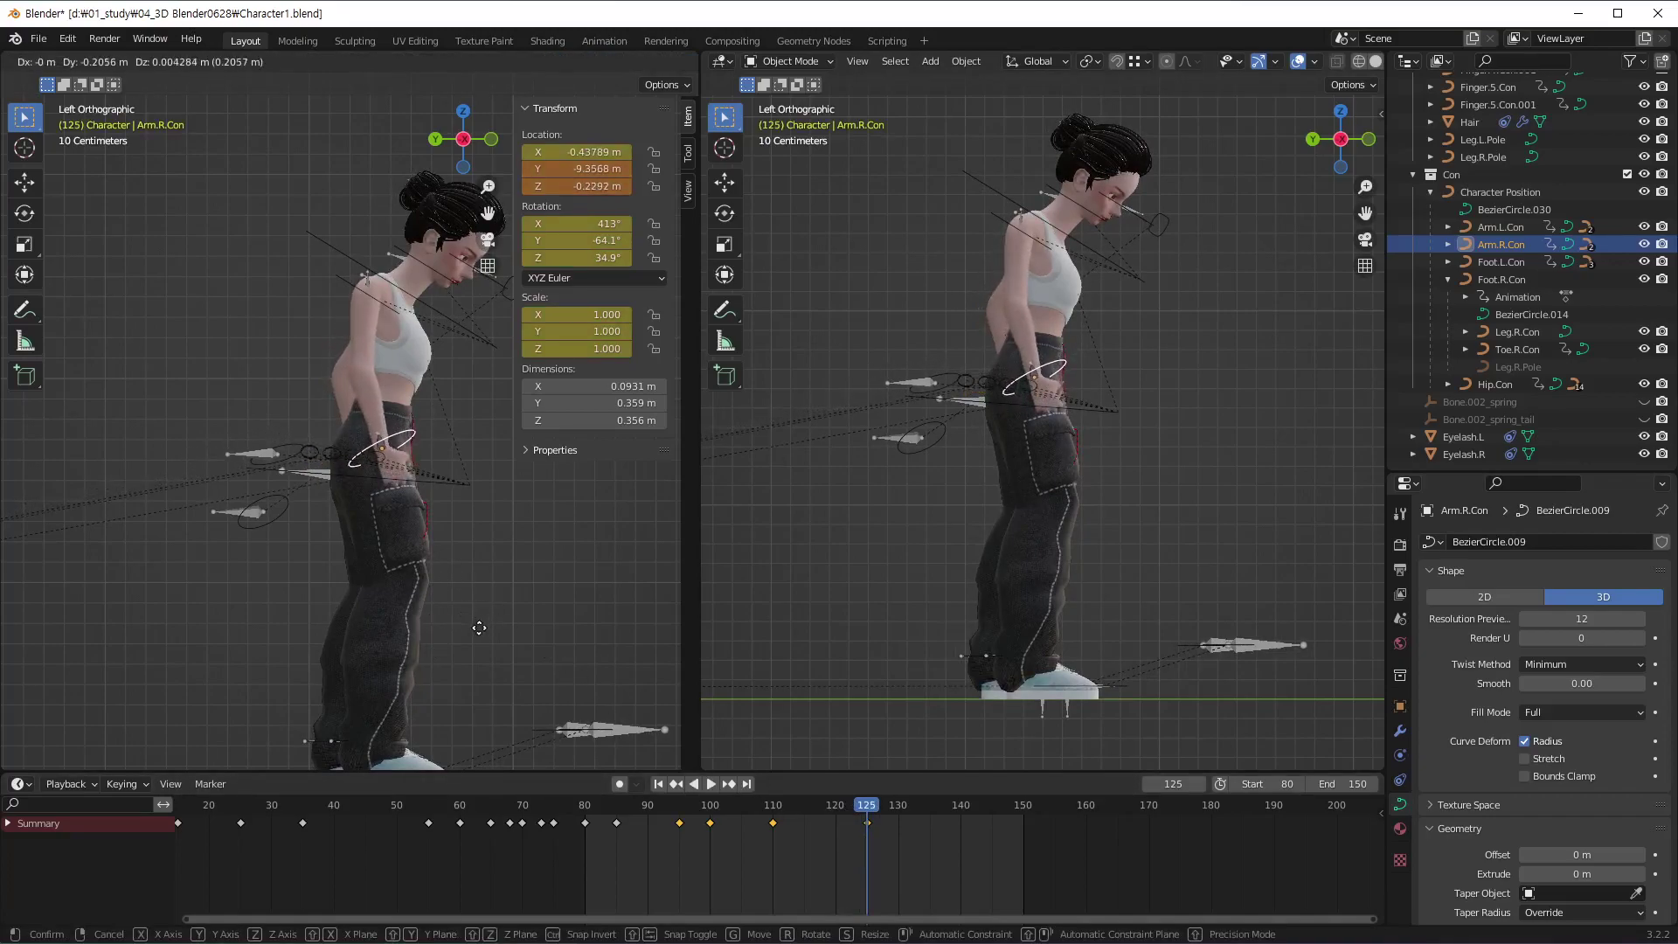
click(477, 628)
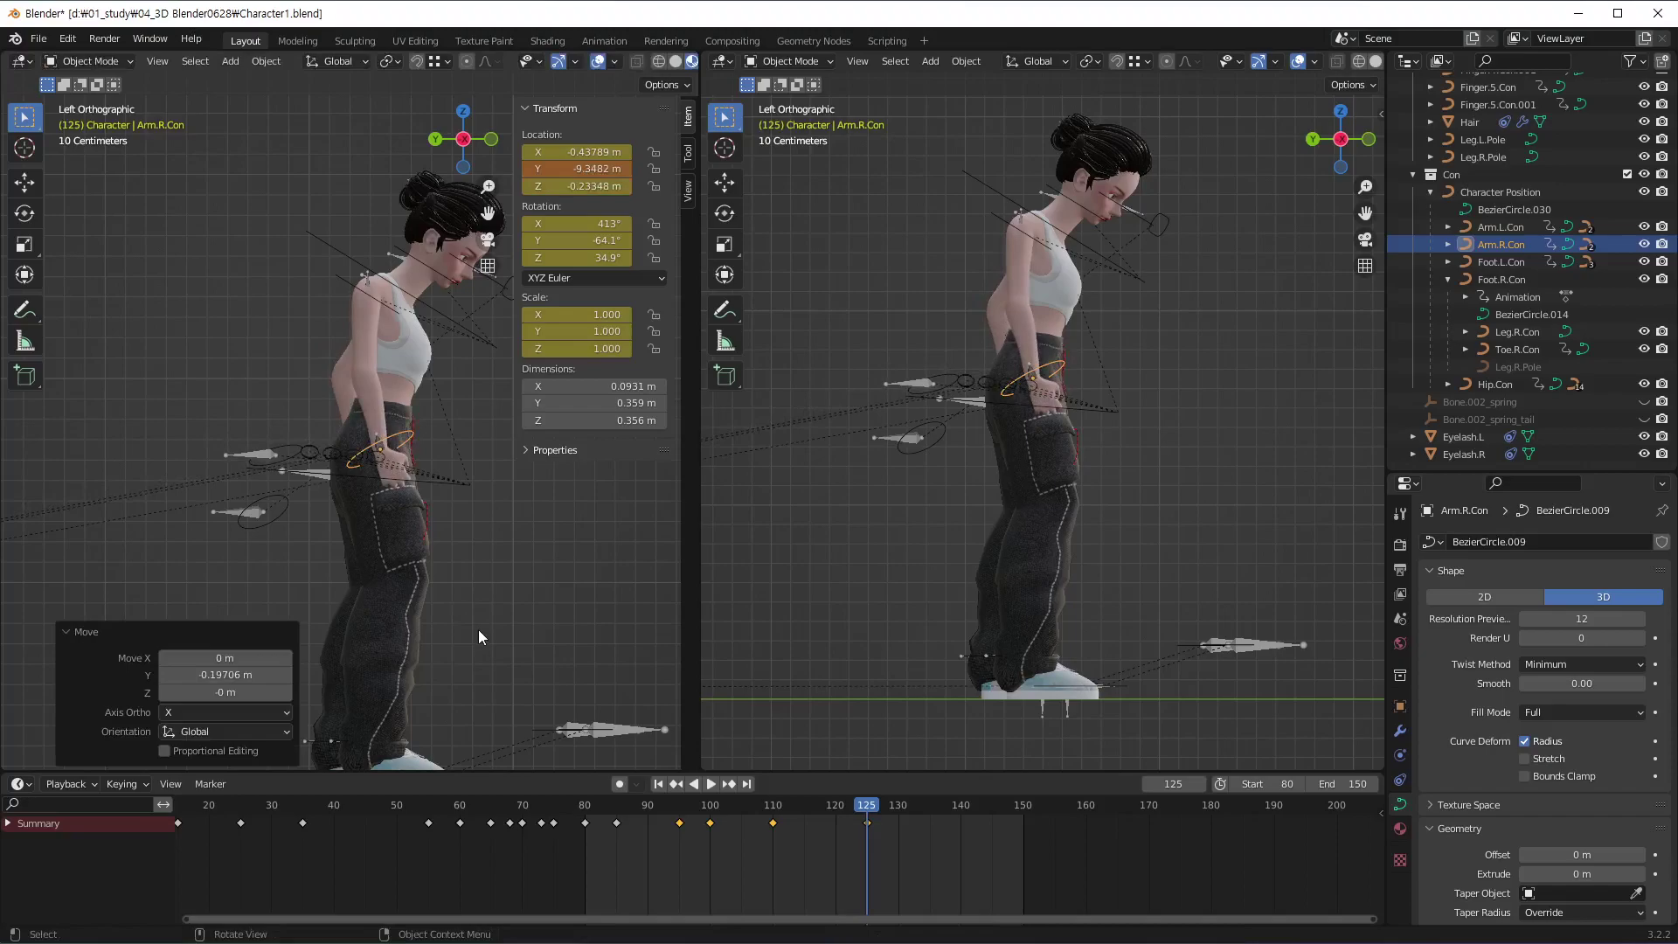
key(g)
click(481, 627)
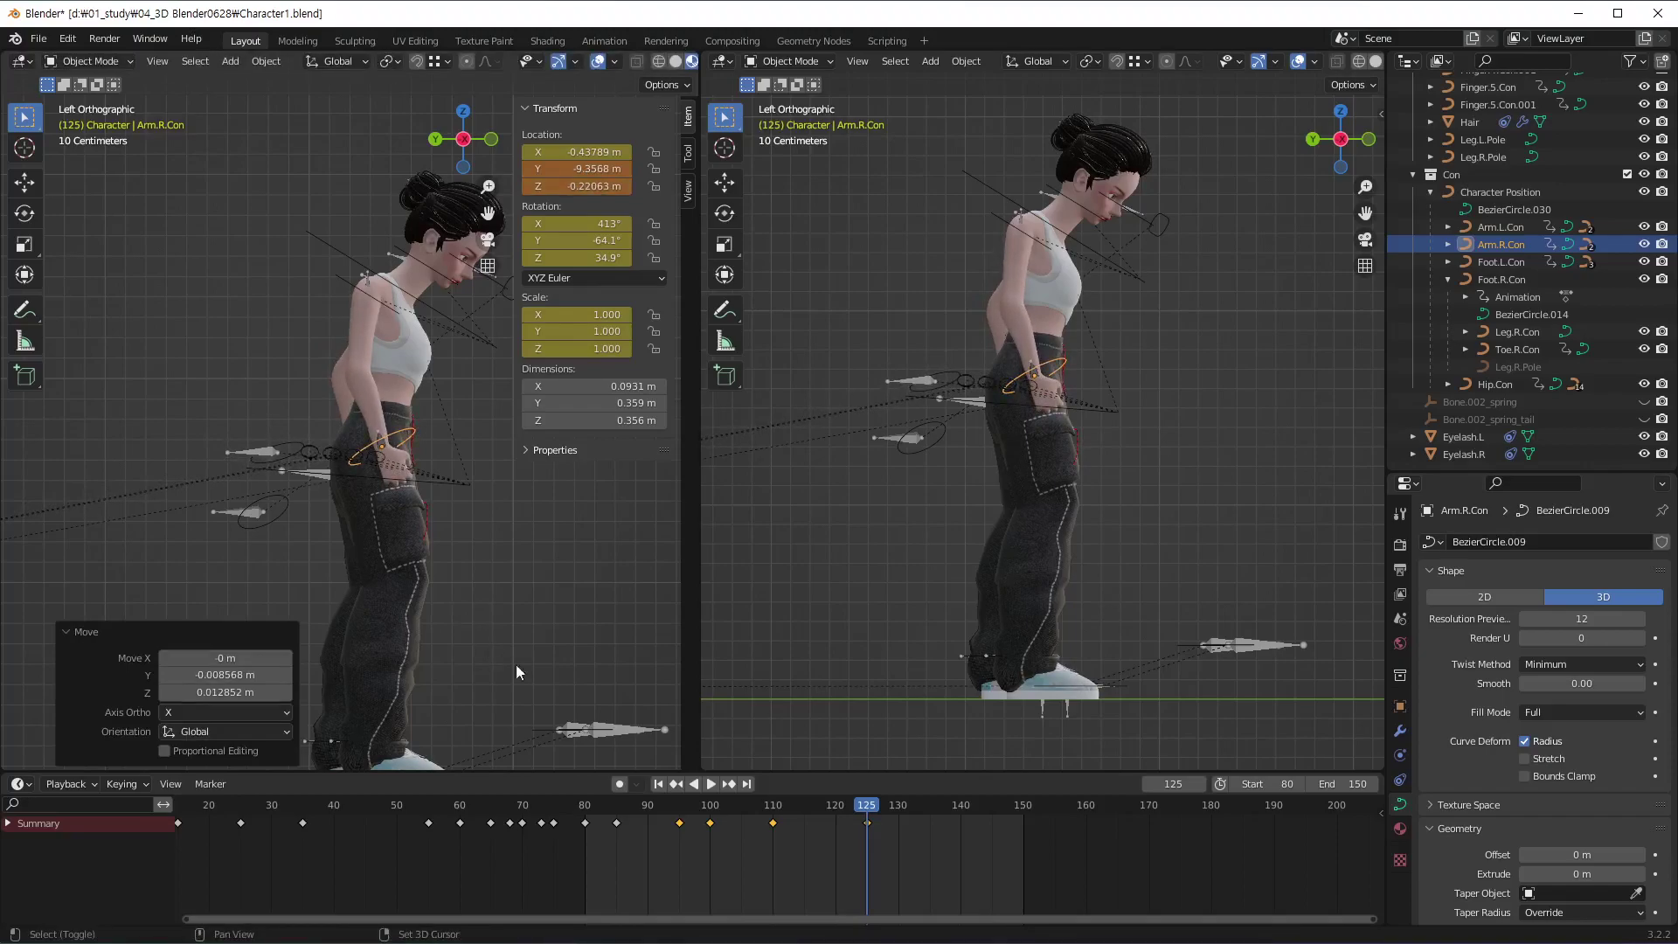
right_click(863, 860)
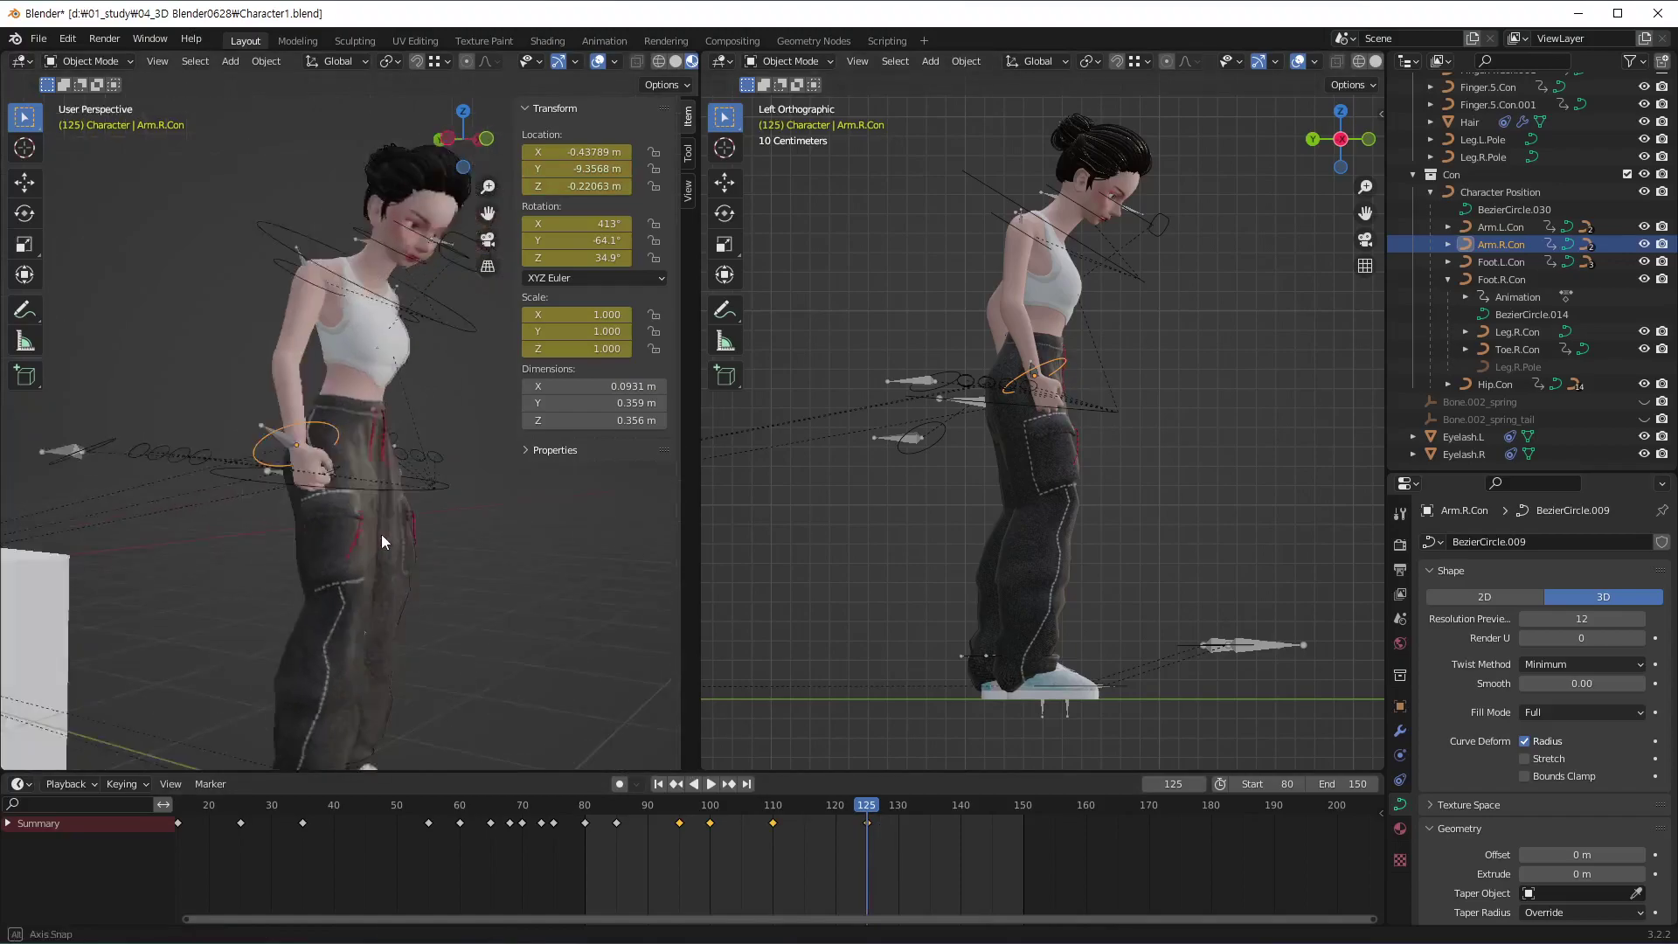
alt+middle_drag(381, 533, 94, 535)
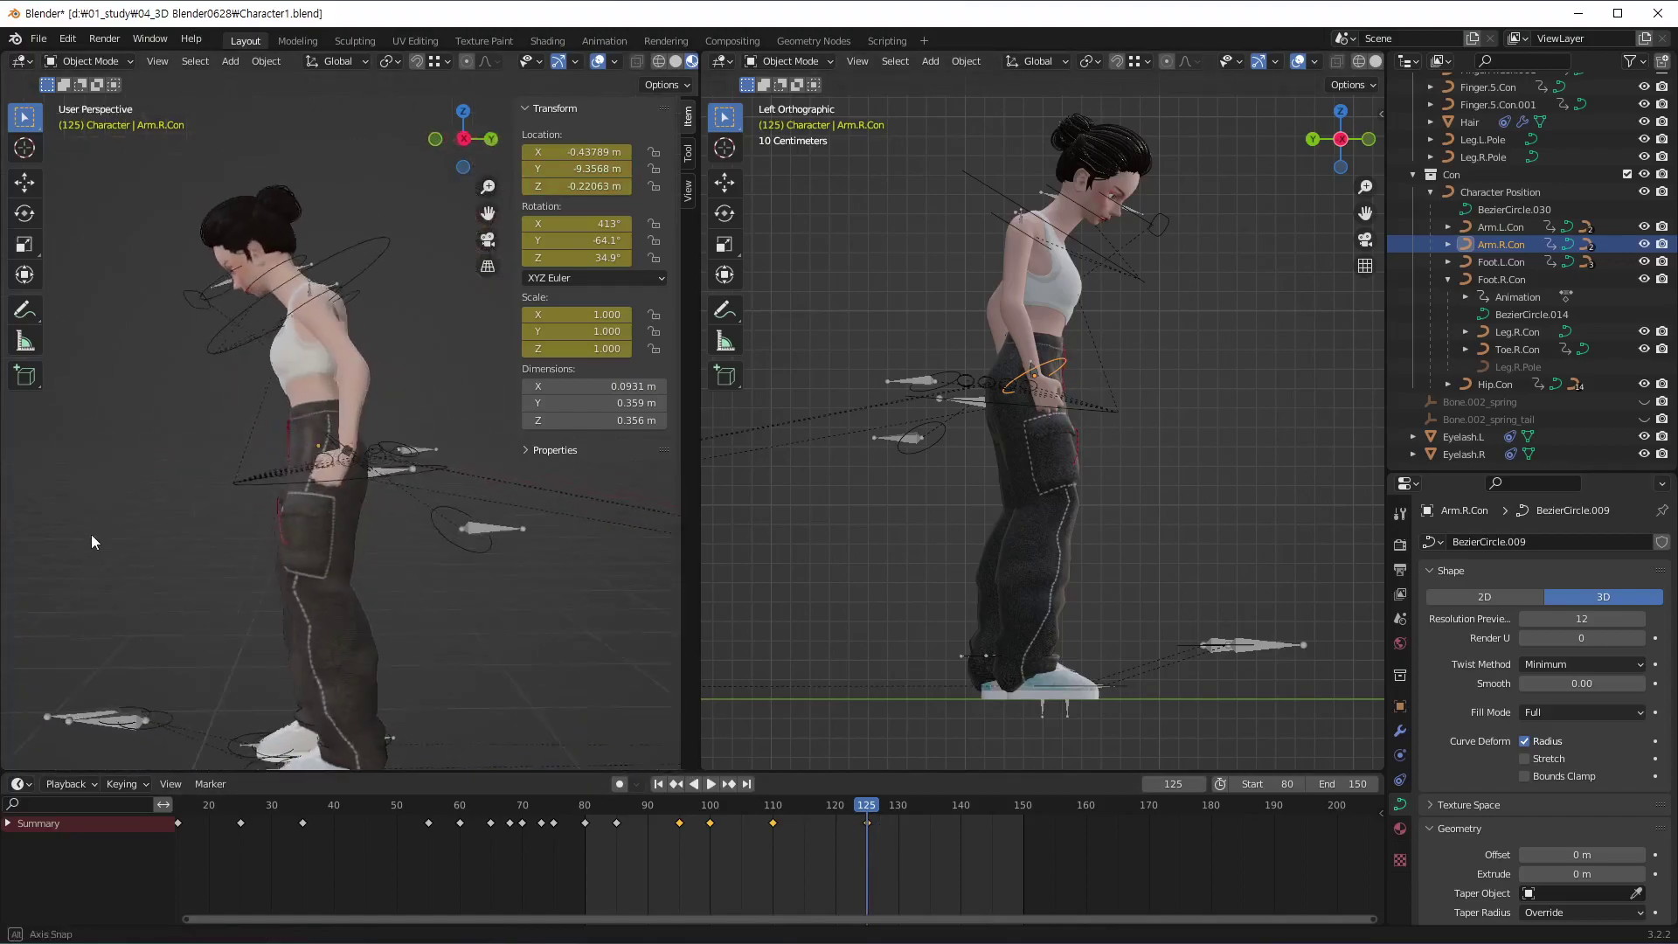
click(327, 438)
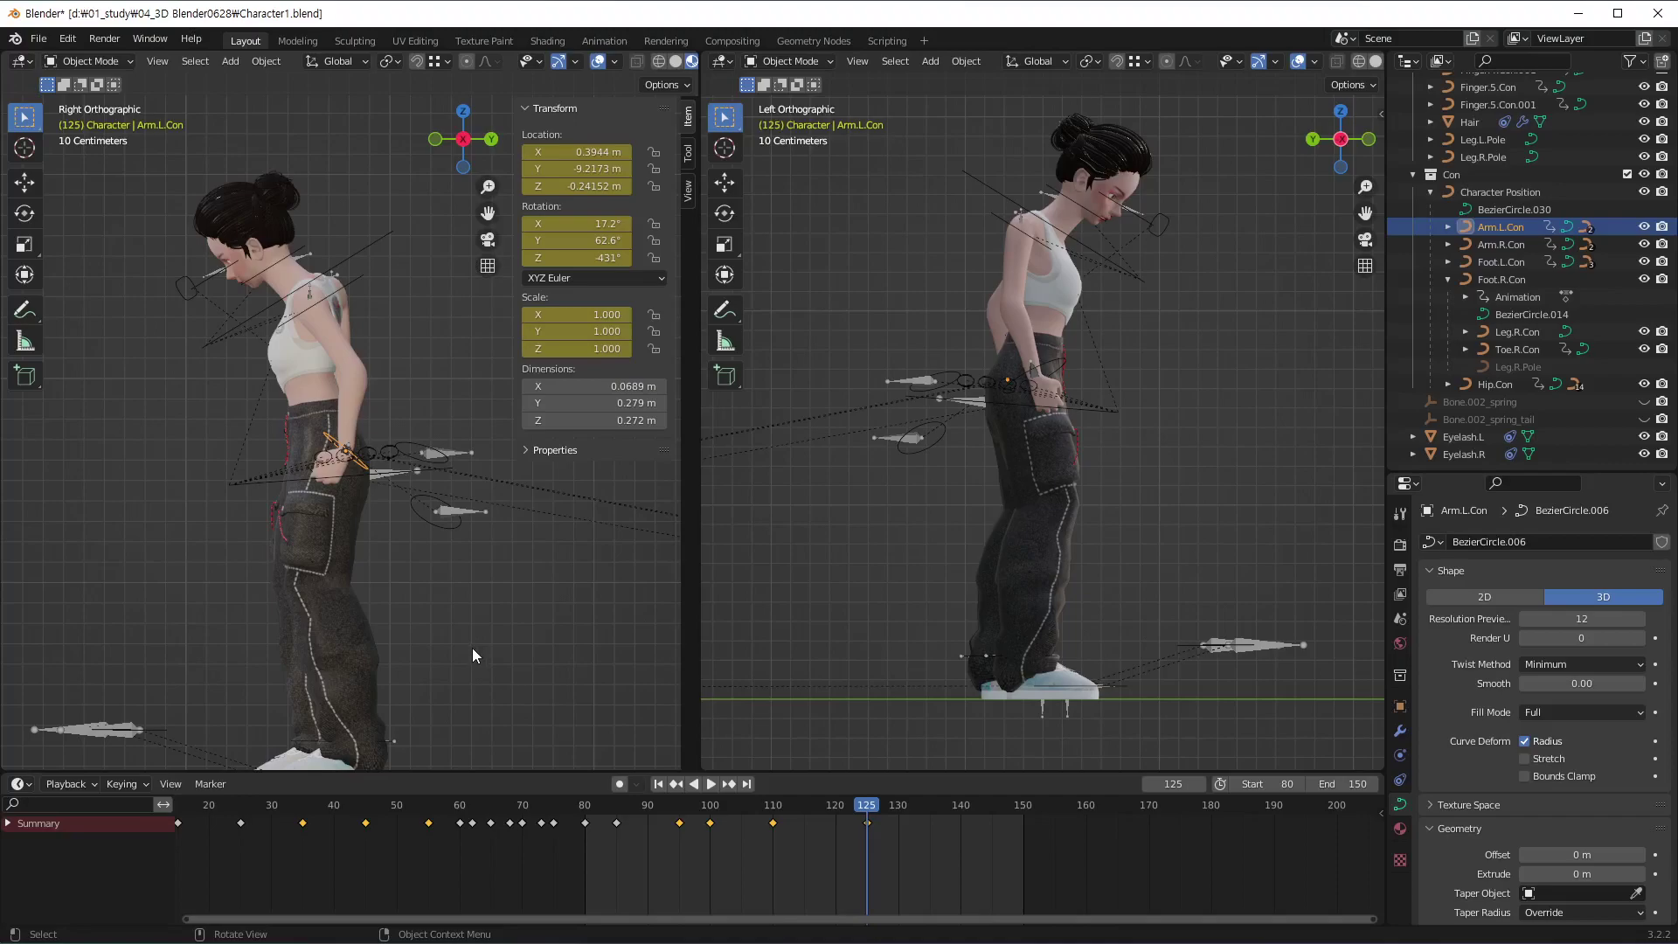
Move Arm.L.Con to Y 9.3672 m, Z -0.26722 m and keyframe it at frame 125
key(g)
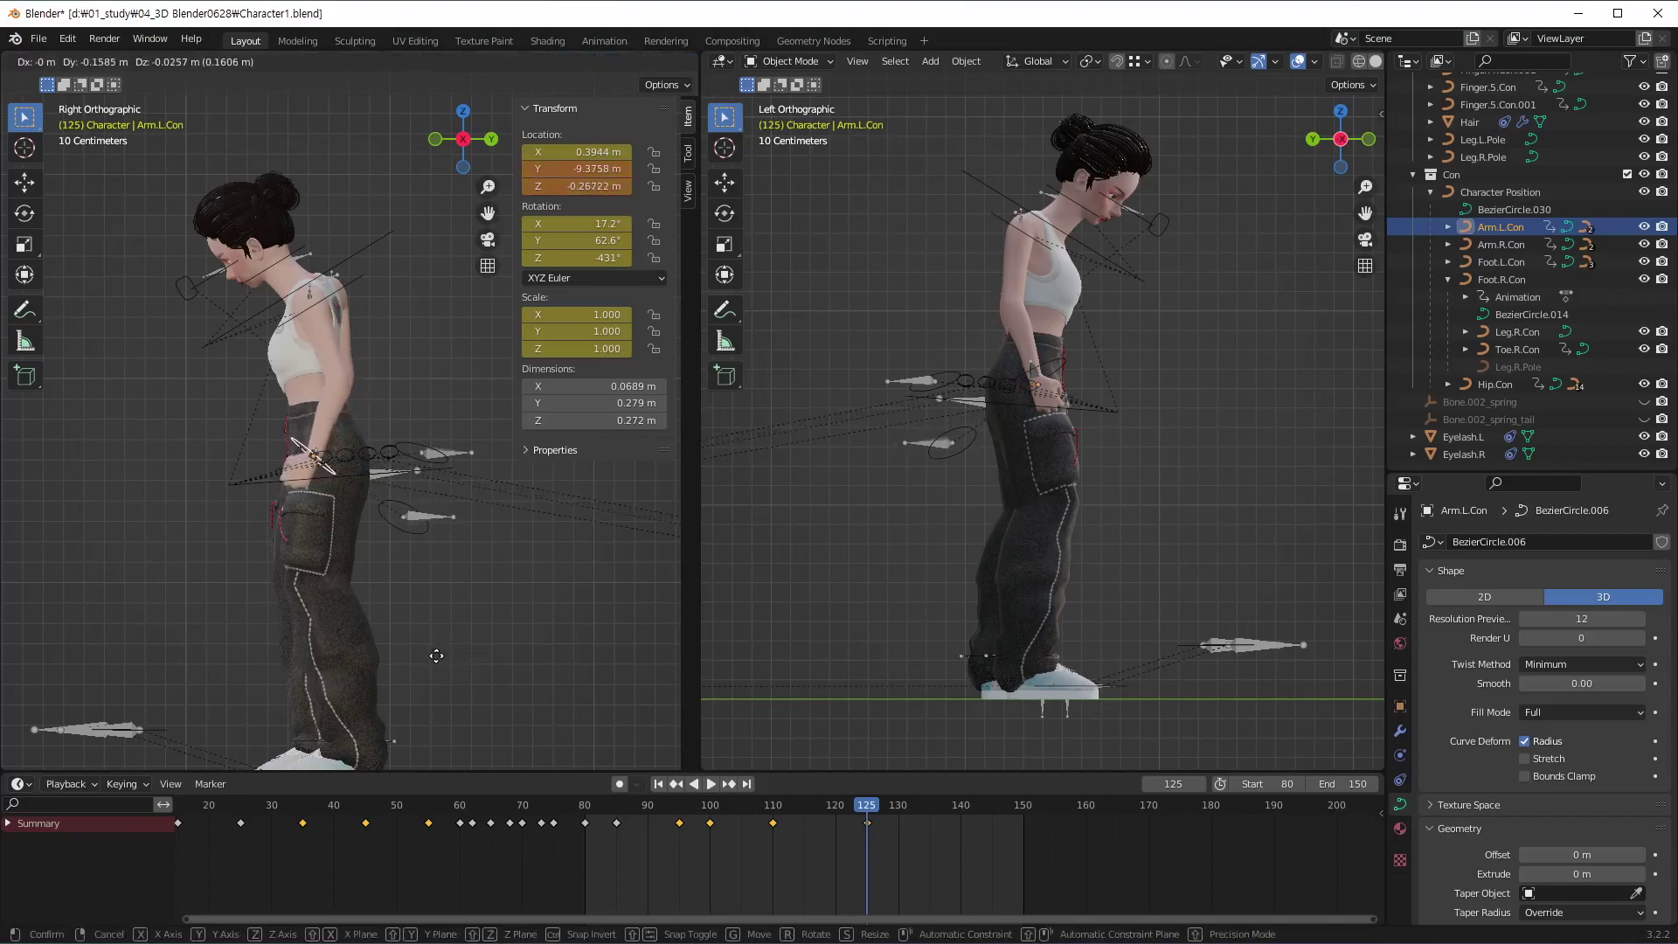
click(439, 662)
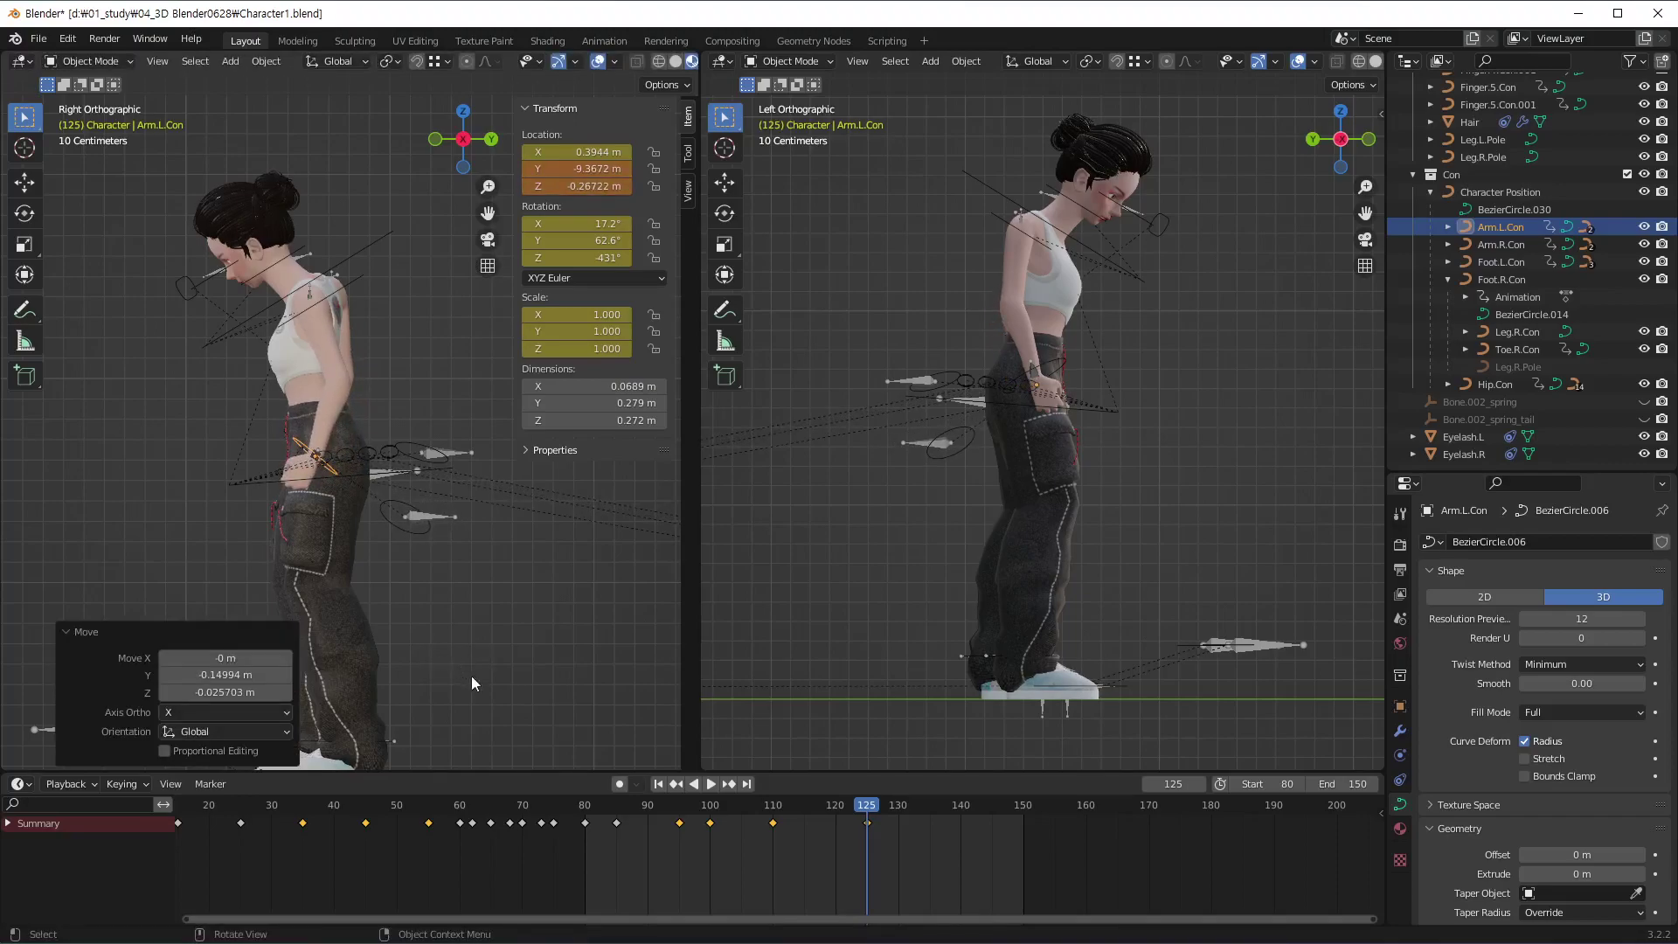
key(i)
click(872, 842)
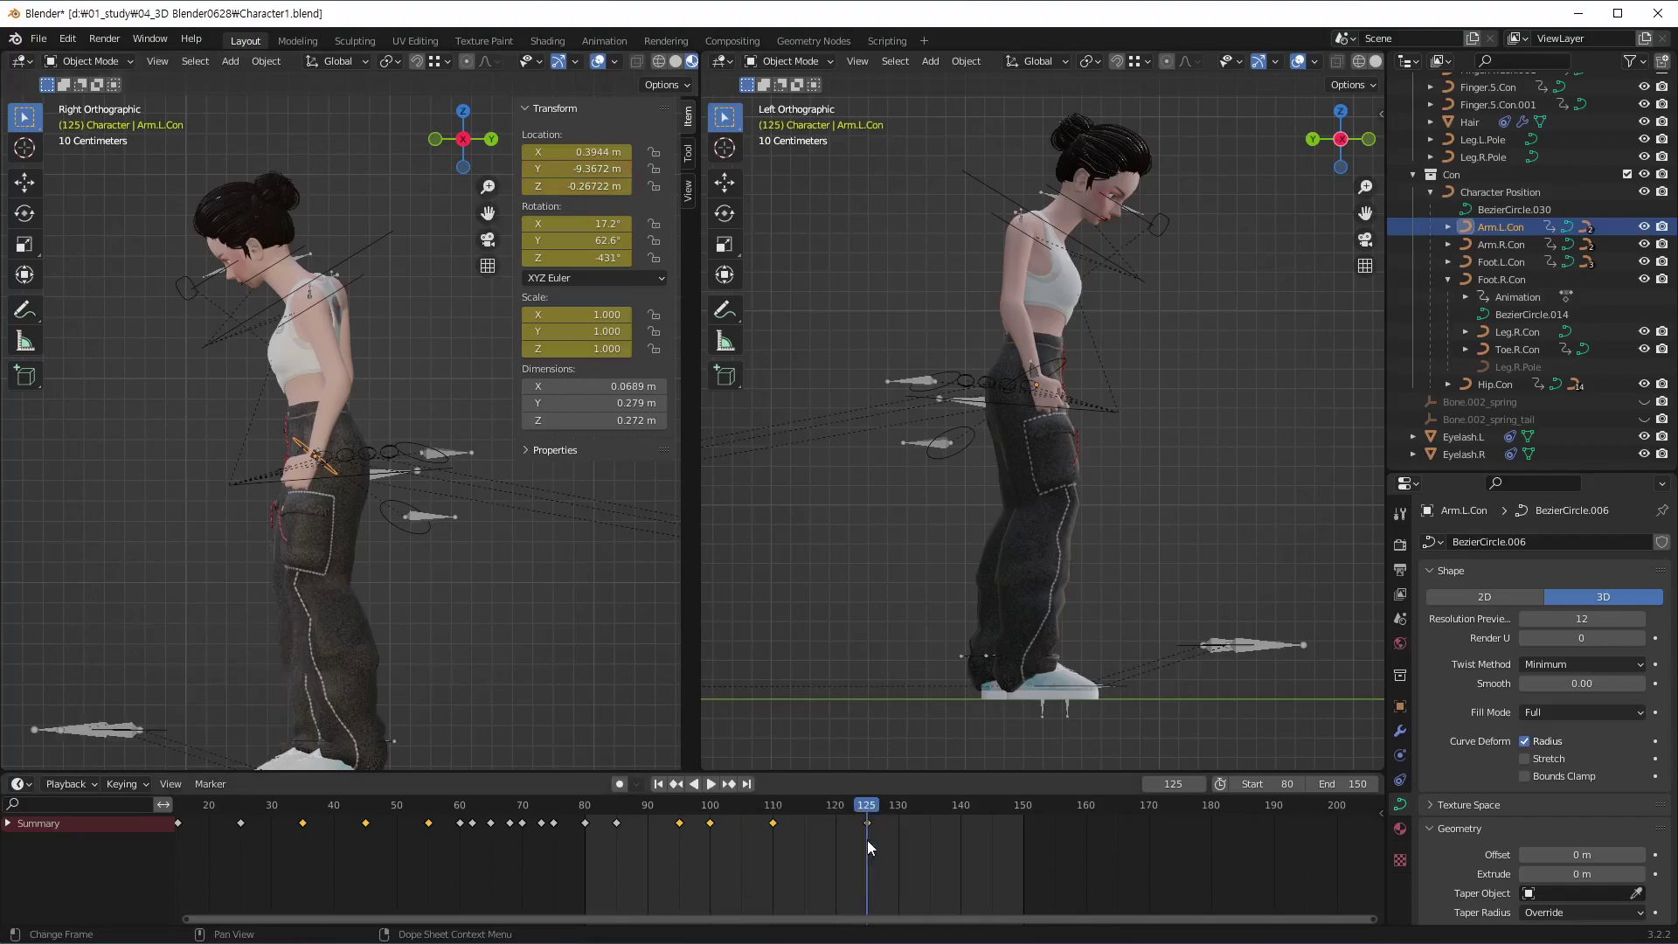
Play and scrub the timeline to review the hand motion
key(shift+ctrl+space)
drag(776, 828, 892, 847)
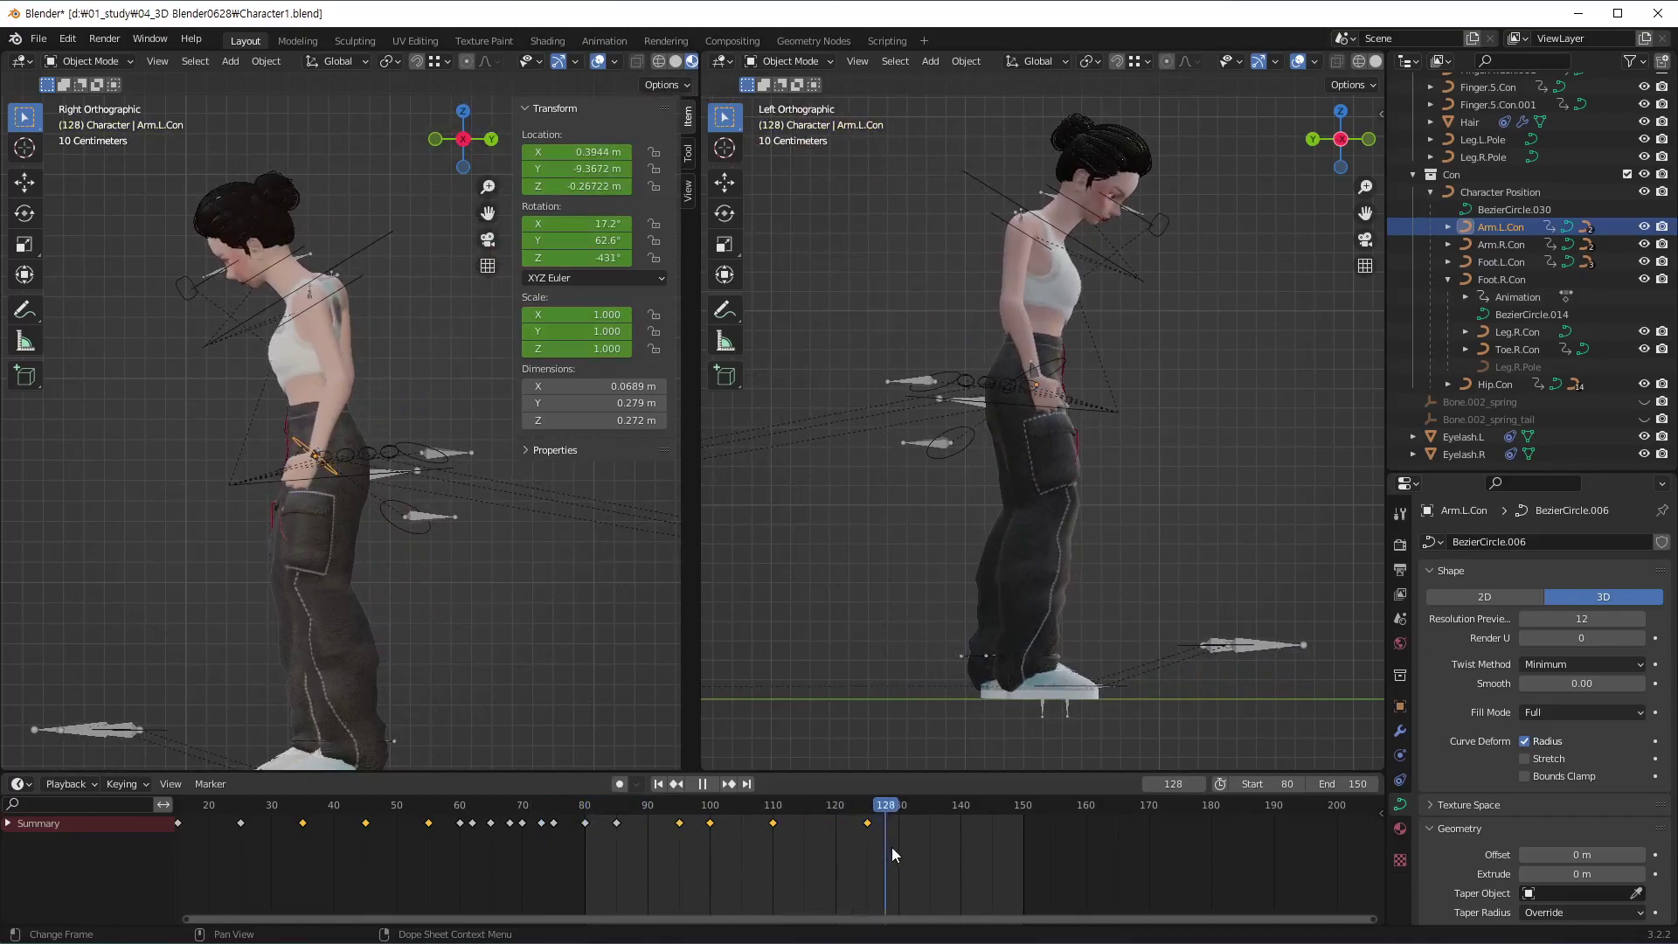
mouse_move(337, 549)
middle_down()
mouse_move(449, 591)
mouse_move(404, 570)
middle_up()
Tilt Body.Con -20.2°, shift it to Z 0.59948 m, and keyframe it at frame 125
click(465, 360)
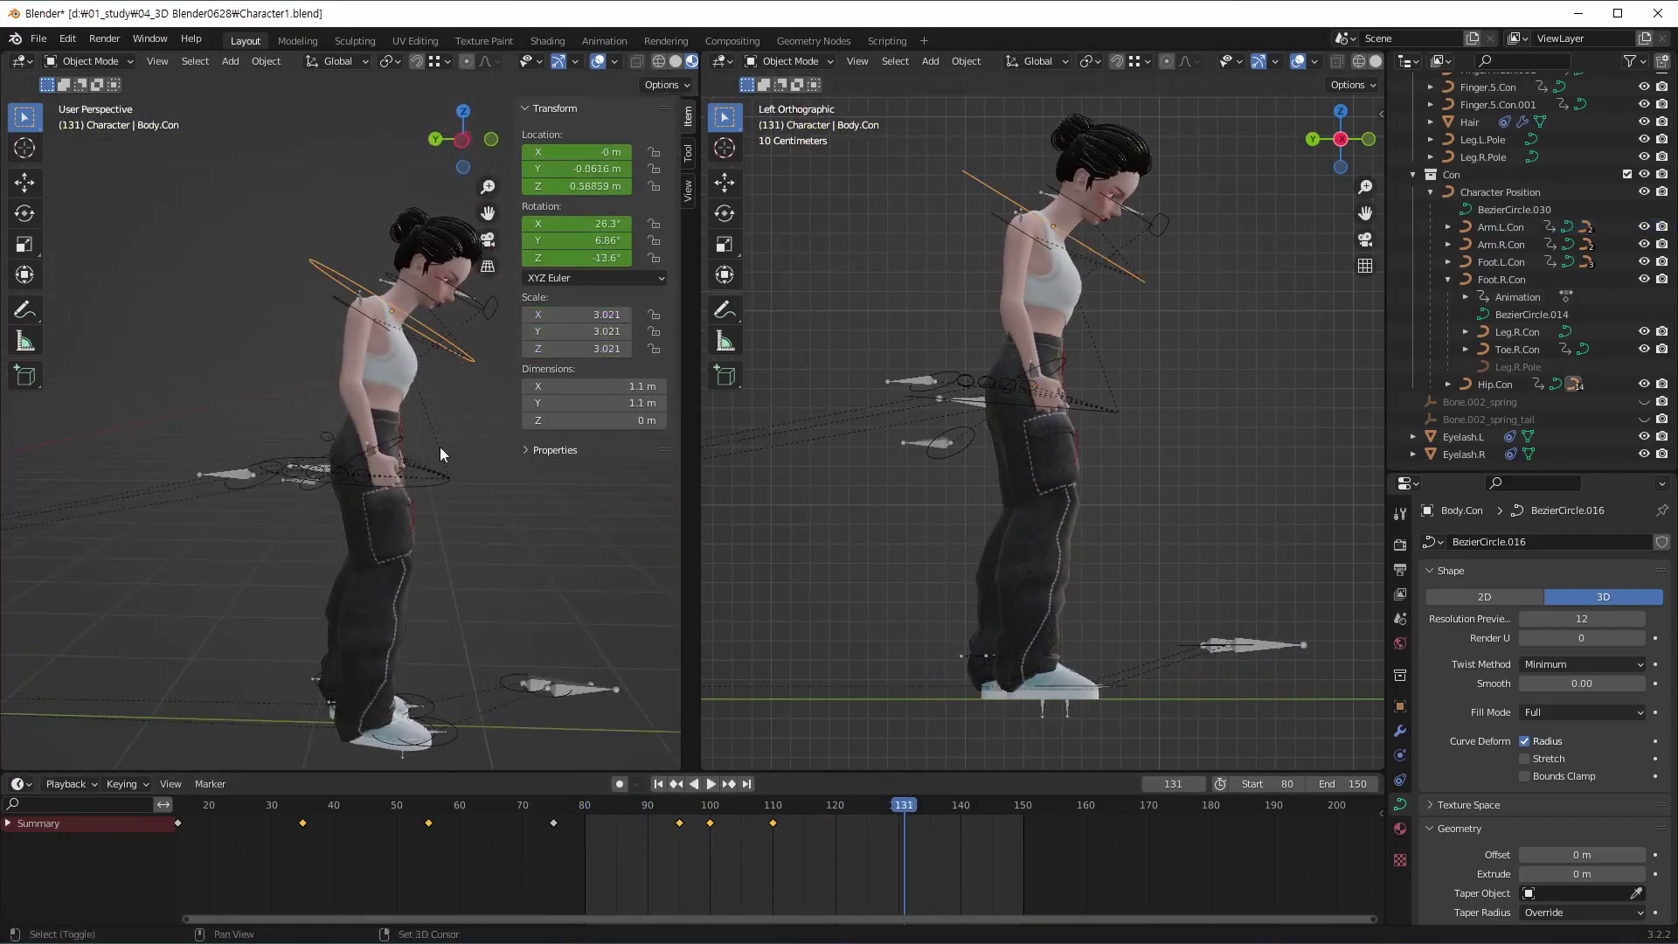
shift+middle_drag(438, 448, 435, 518)
mouse_move(901, 809)
mouse_down()
mouse_move(689, 832)
mouse_move(862, 848)
mouse_up()
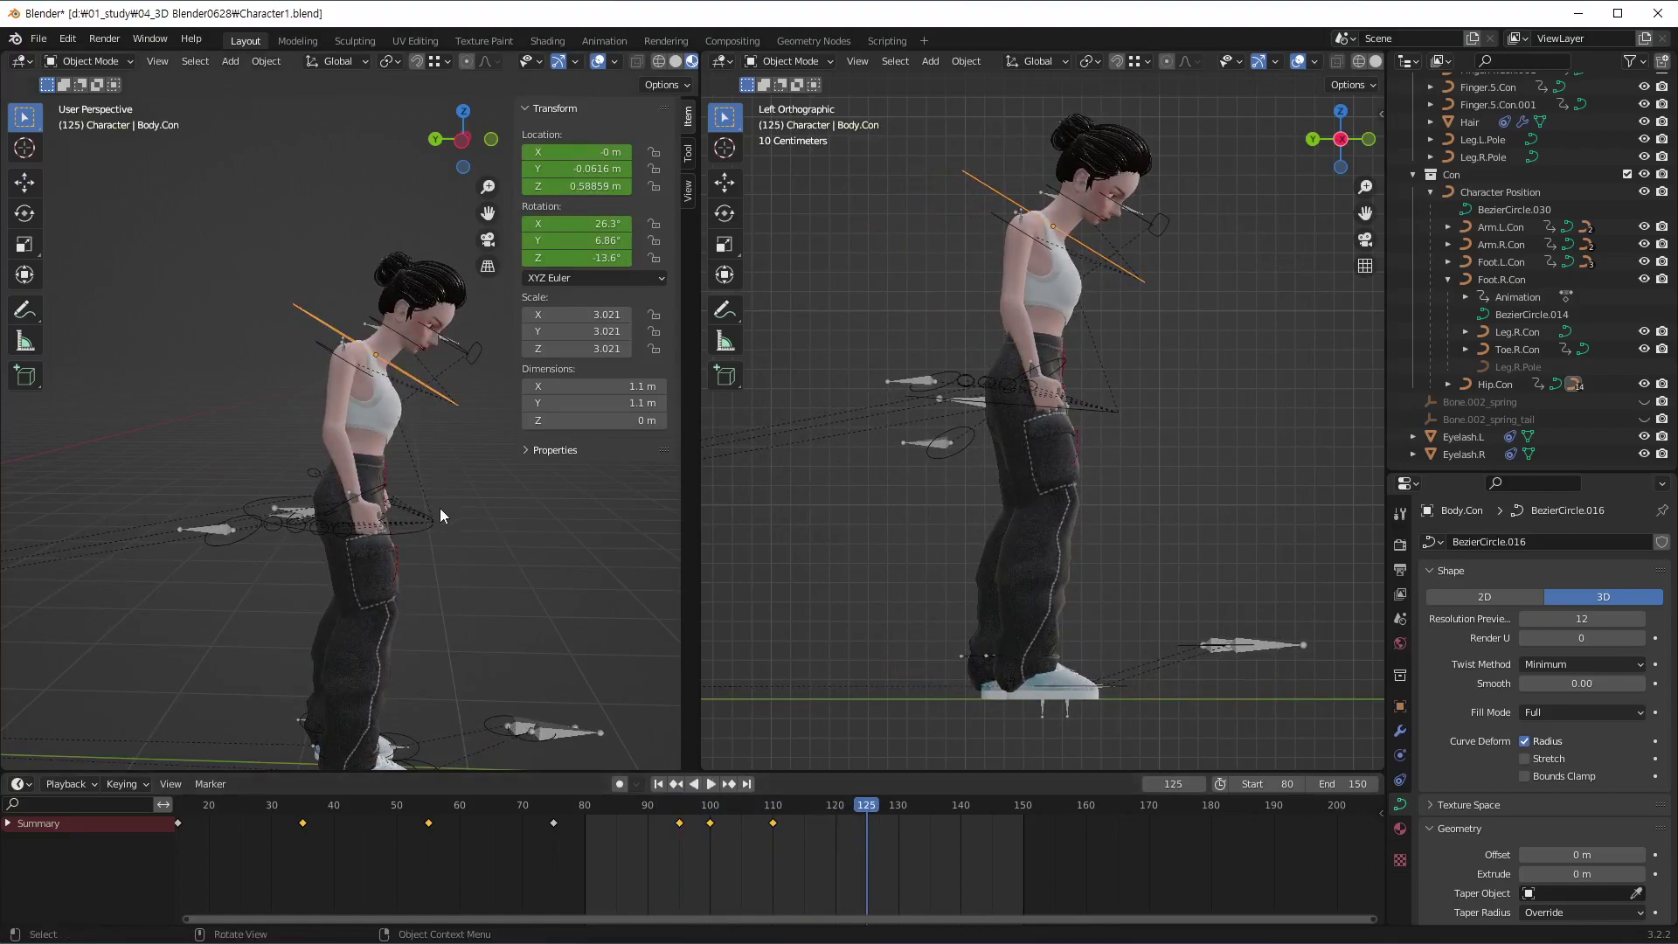
shift+middle_drag(1047, 379, 983, 454)
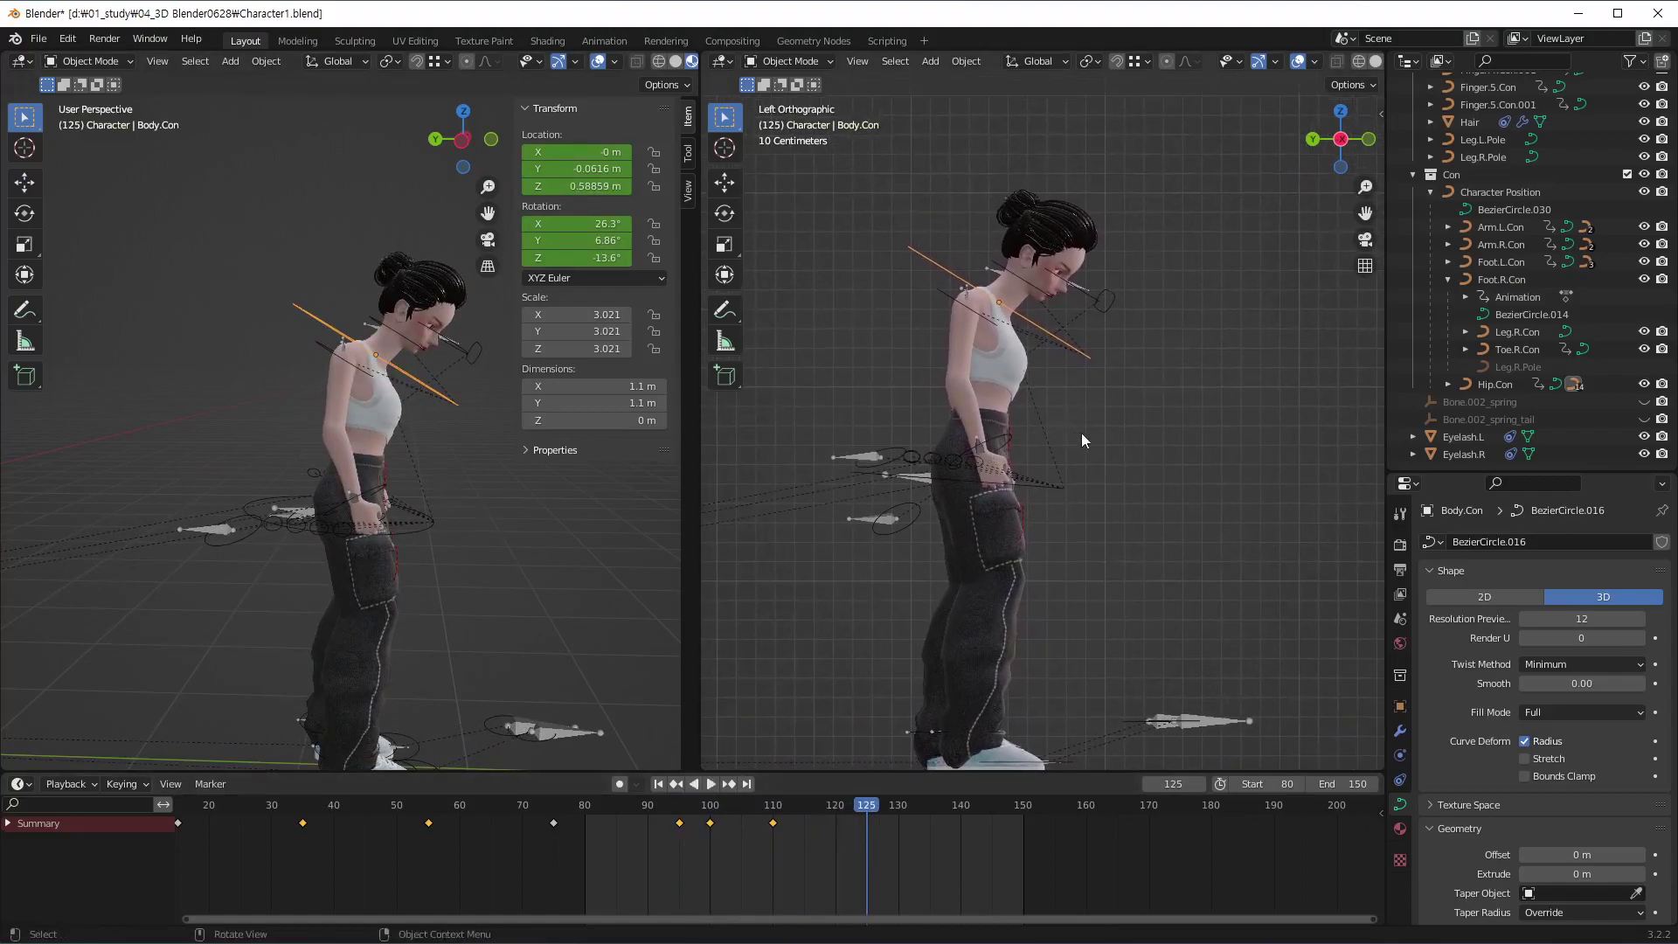
key(r)
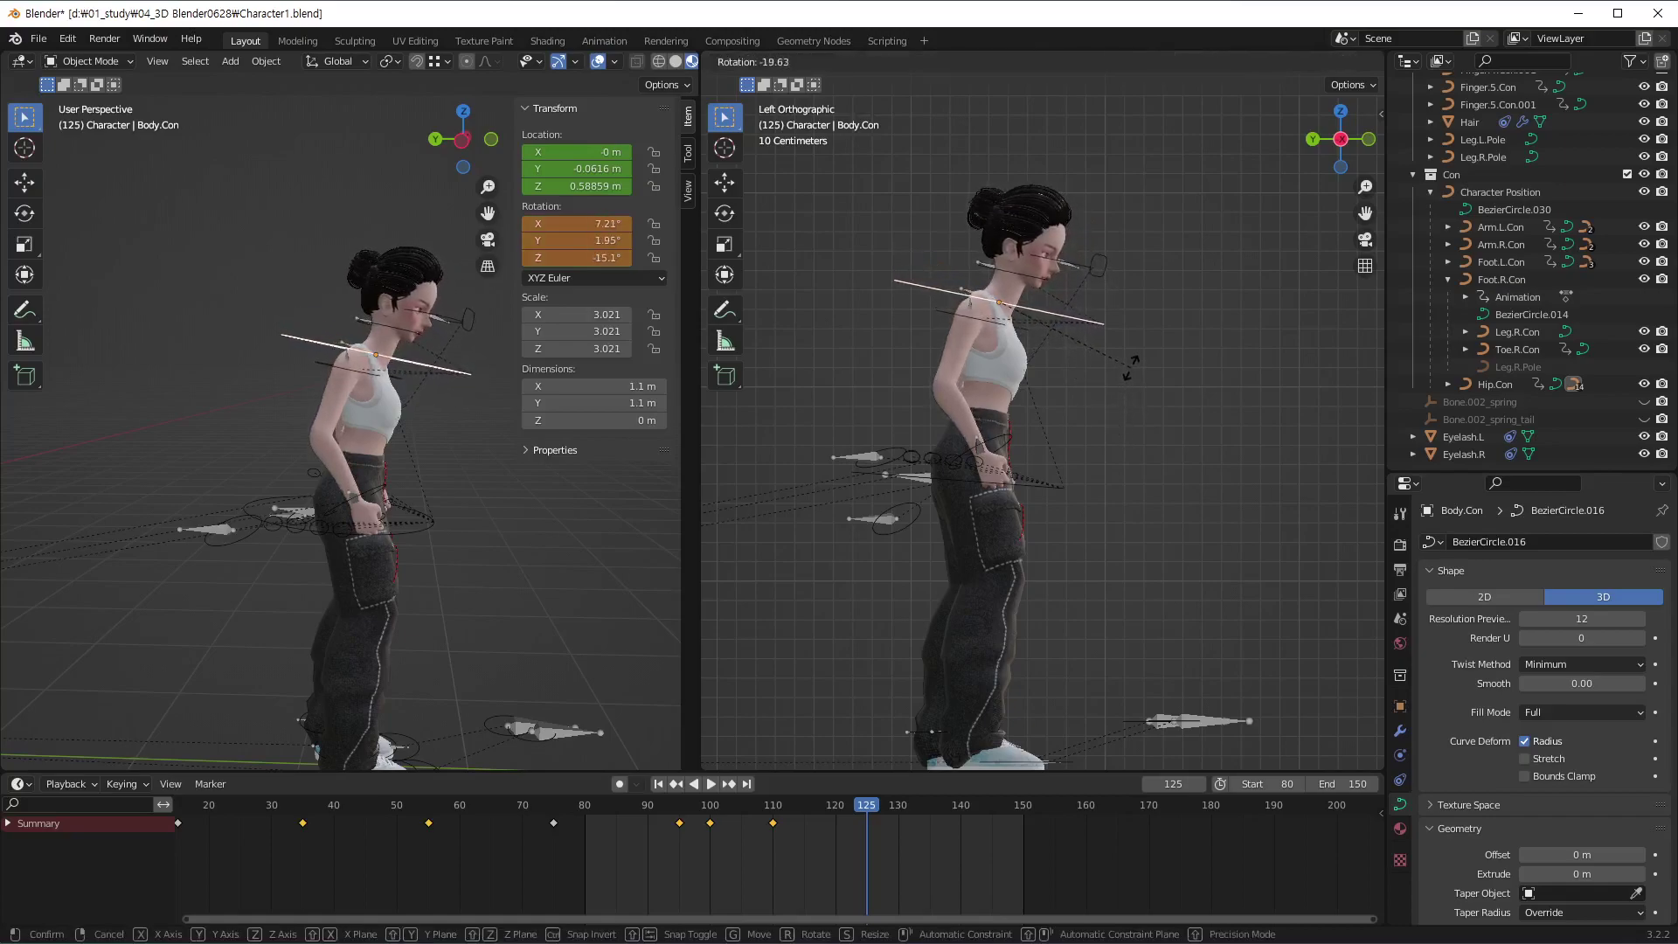
click(1129, 370)
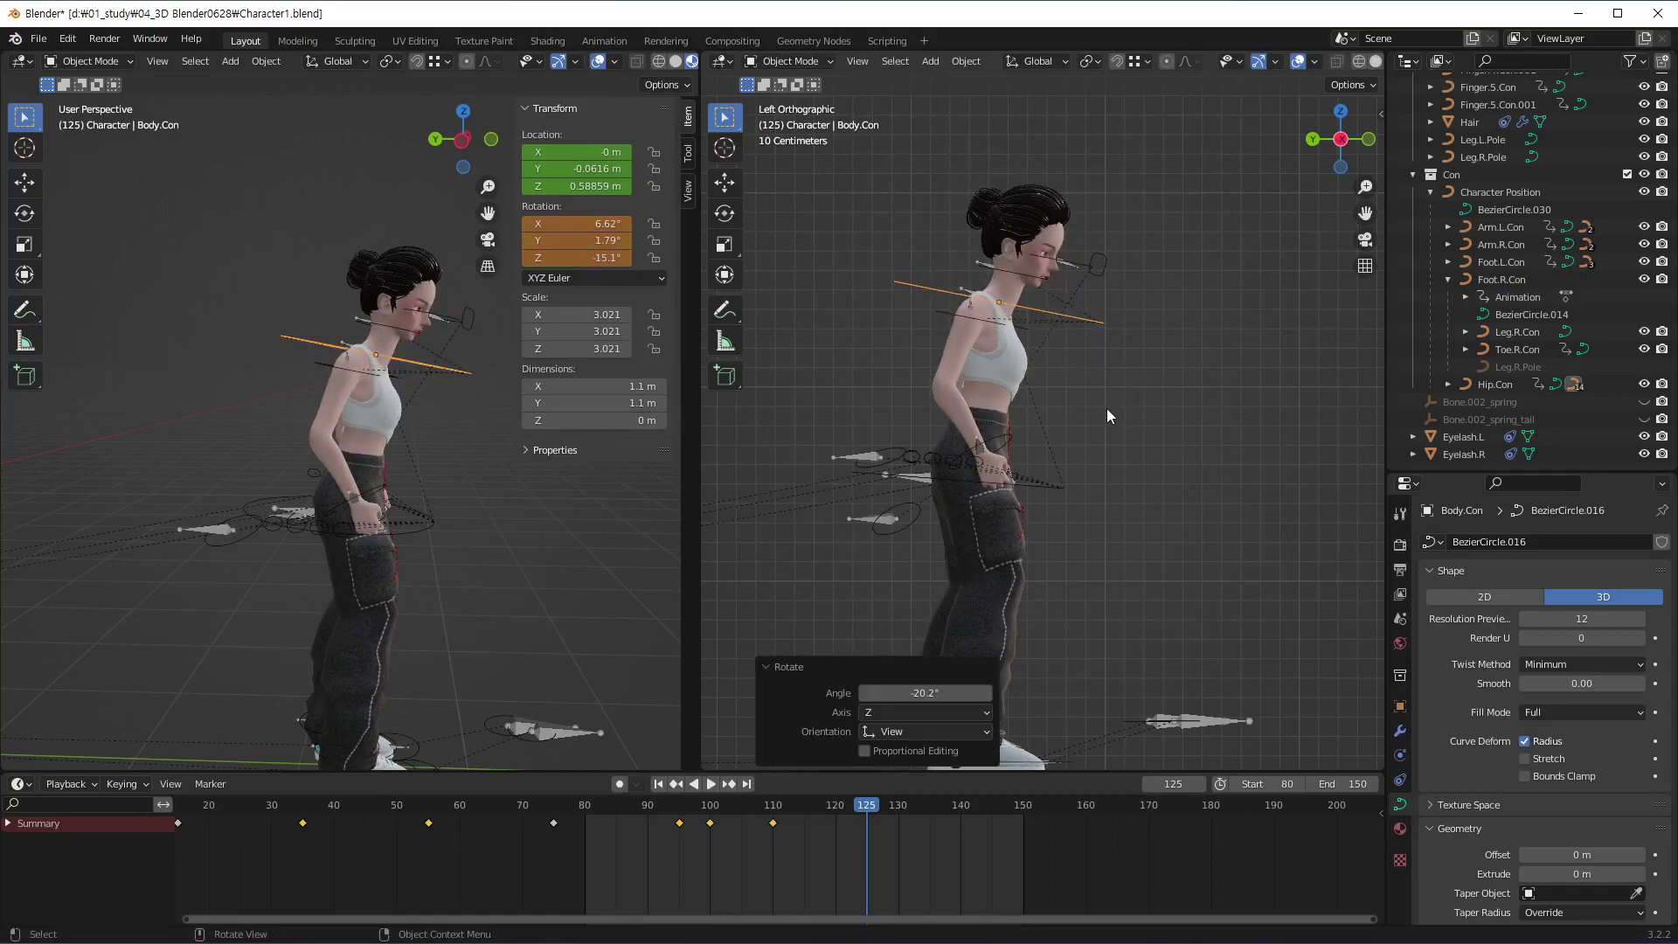
key(g)
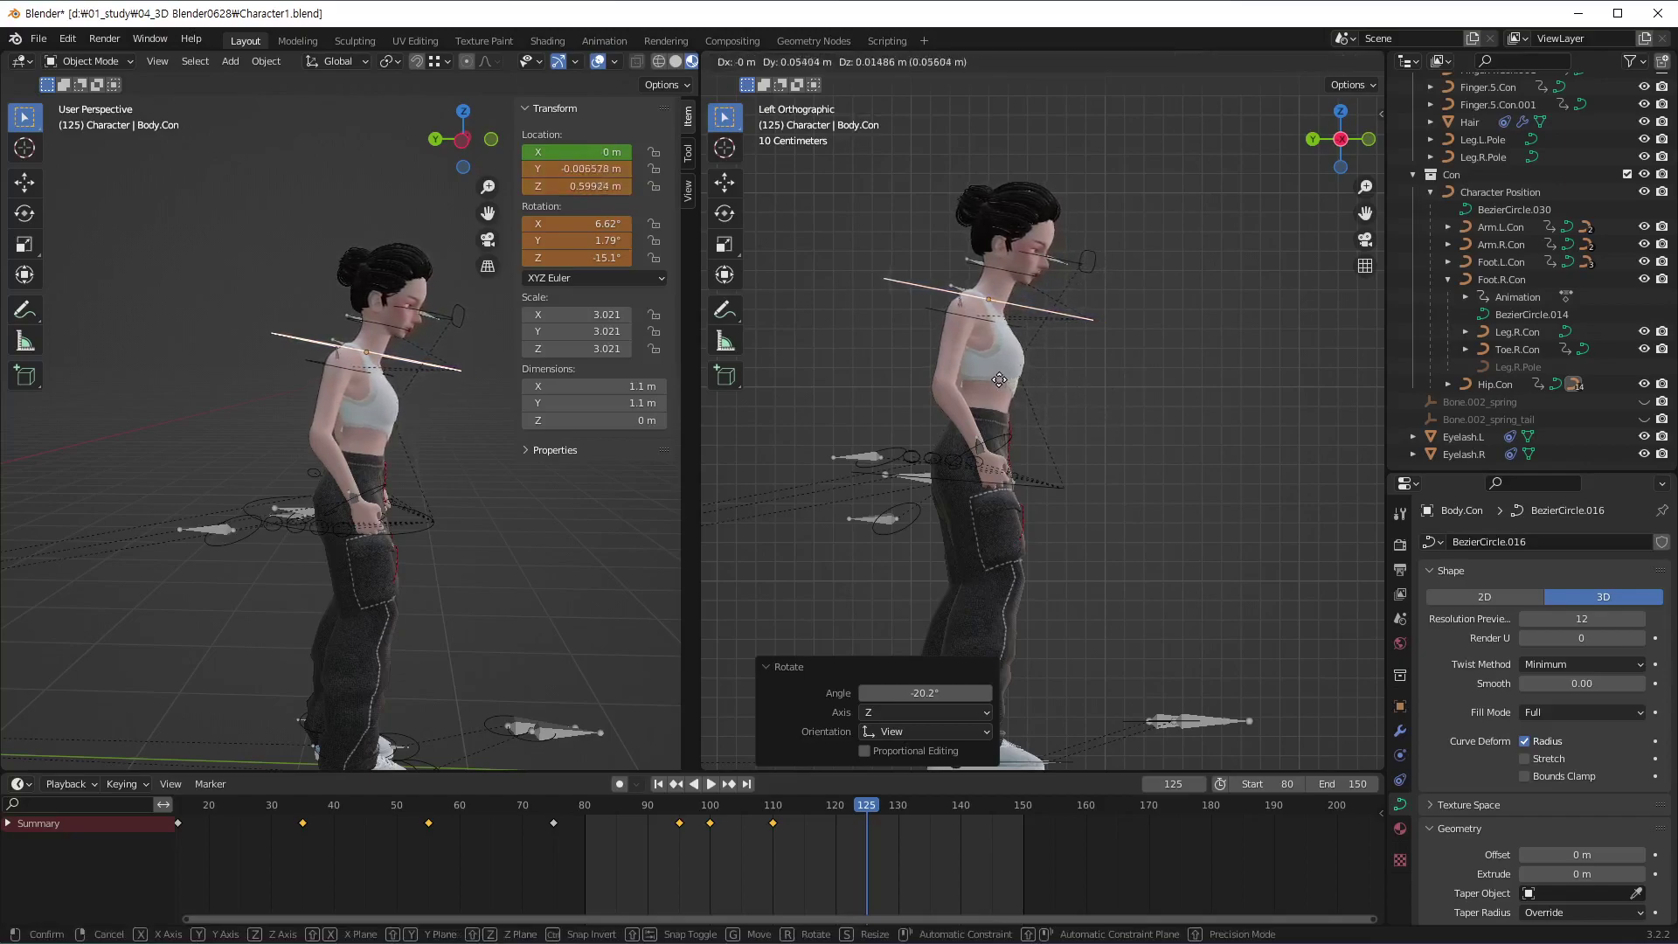
click(965, 381)
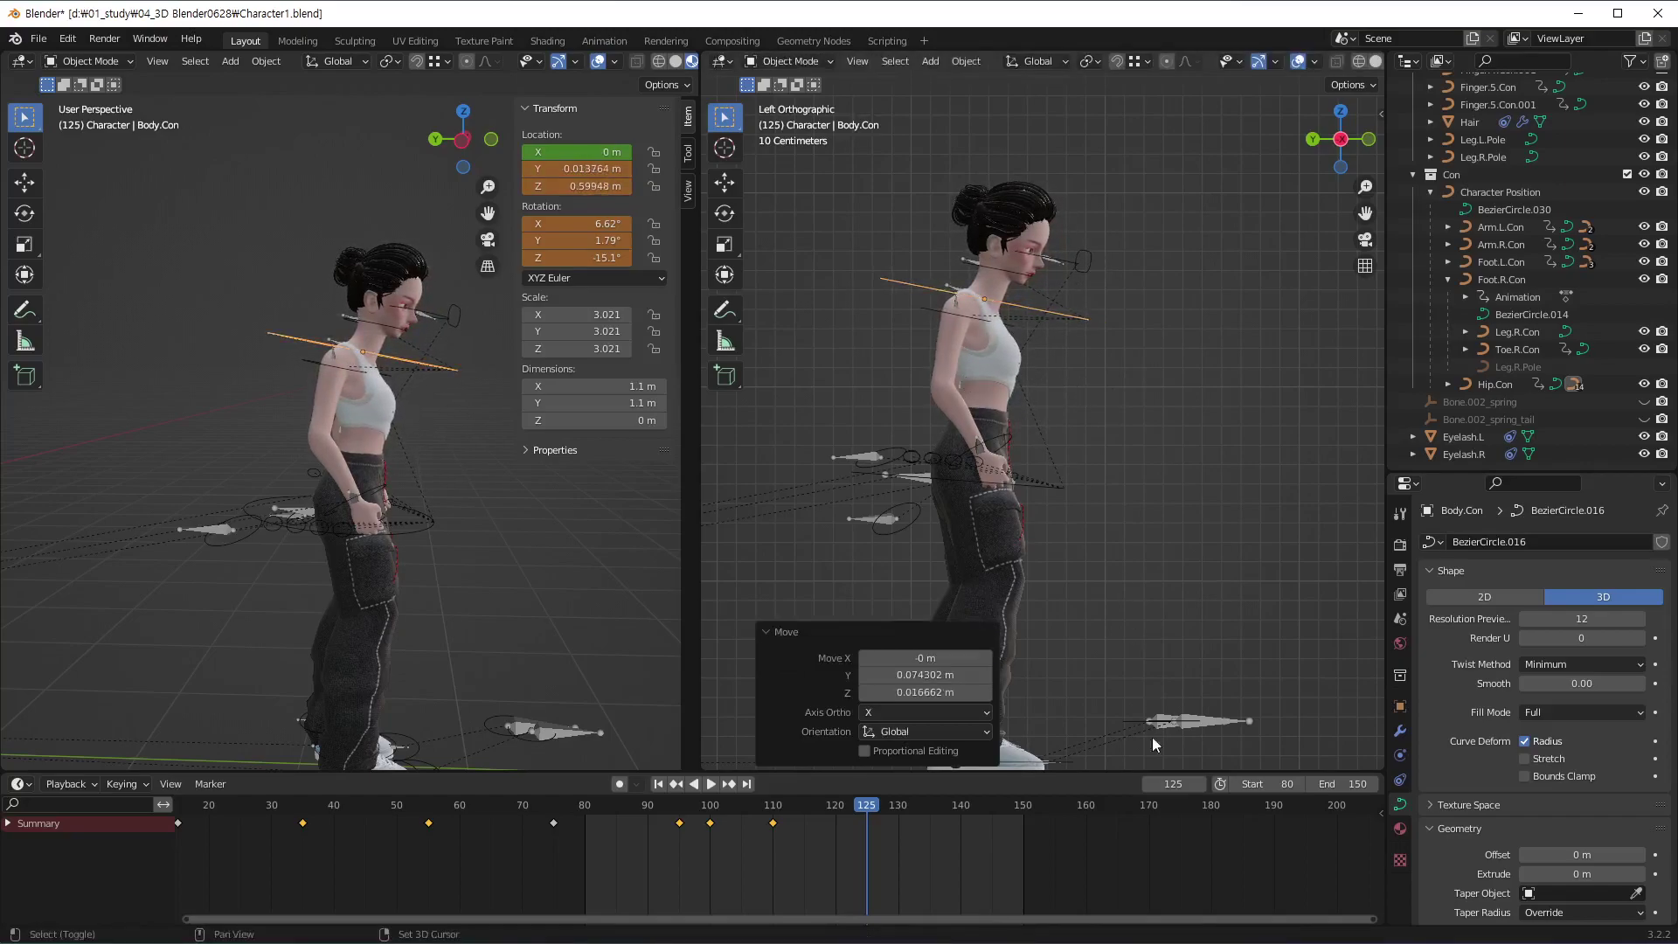
key(i)
click(901, 844)
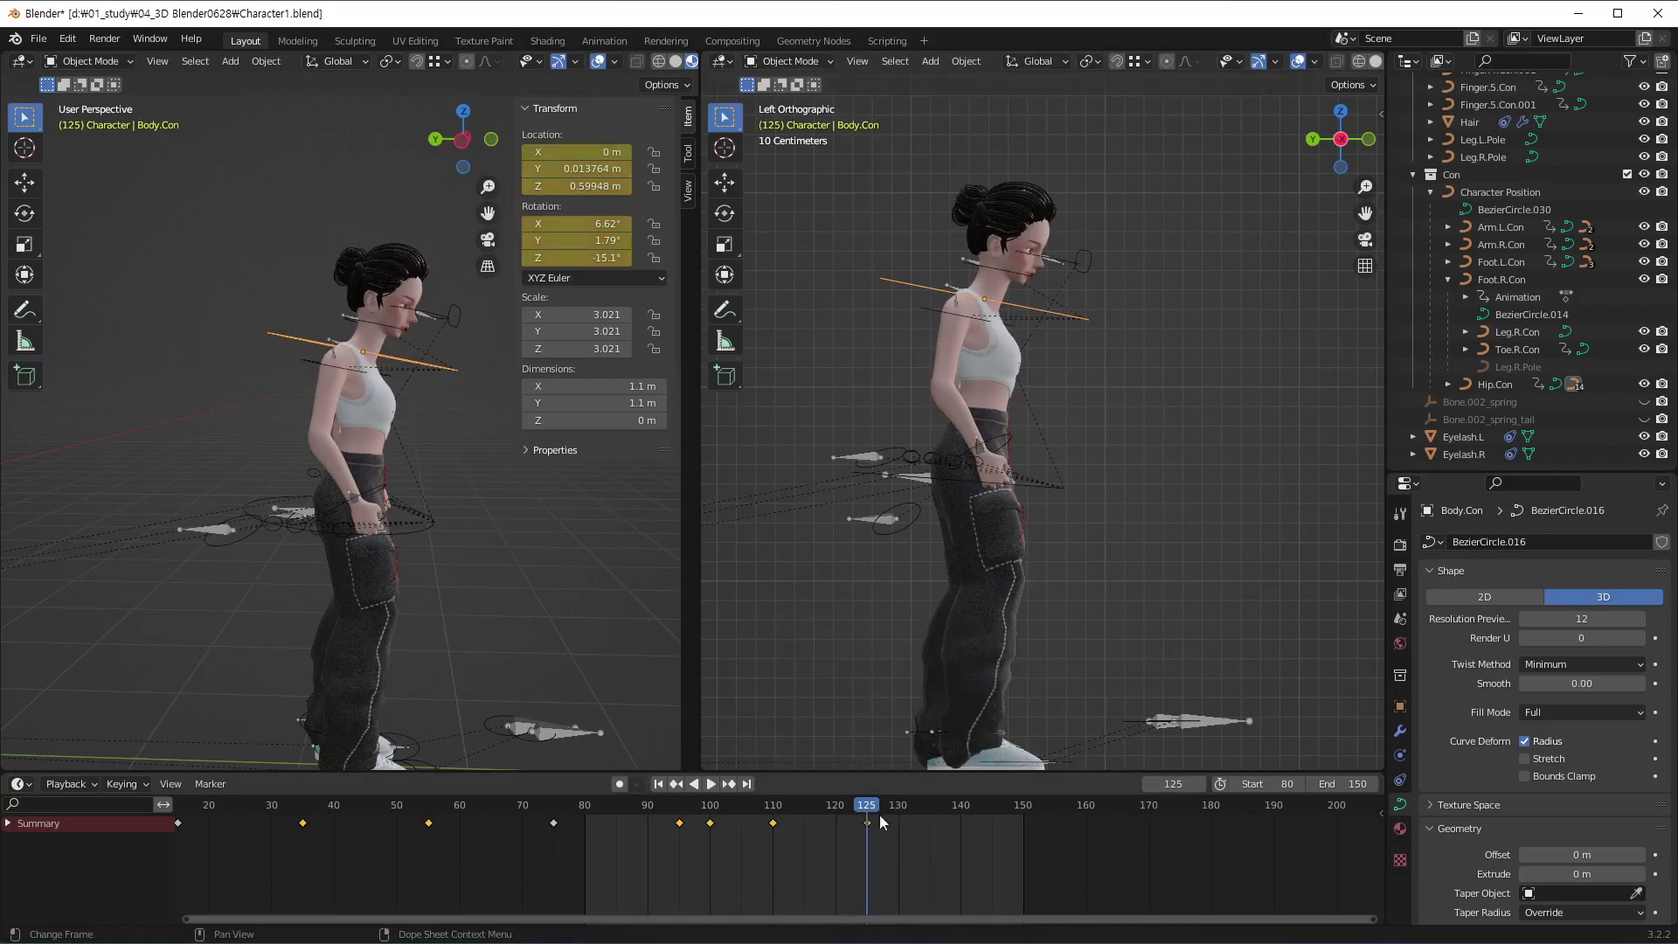
mouse_move(864, 815)
mouse_down()
mouse_move(798, 825)
mouse_move(867, 830)
mouse_move(624, 863)
mouse_up()
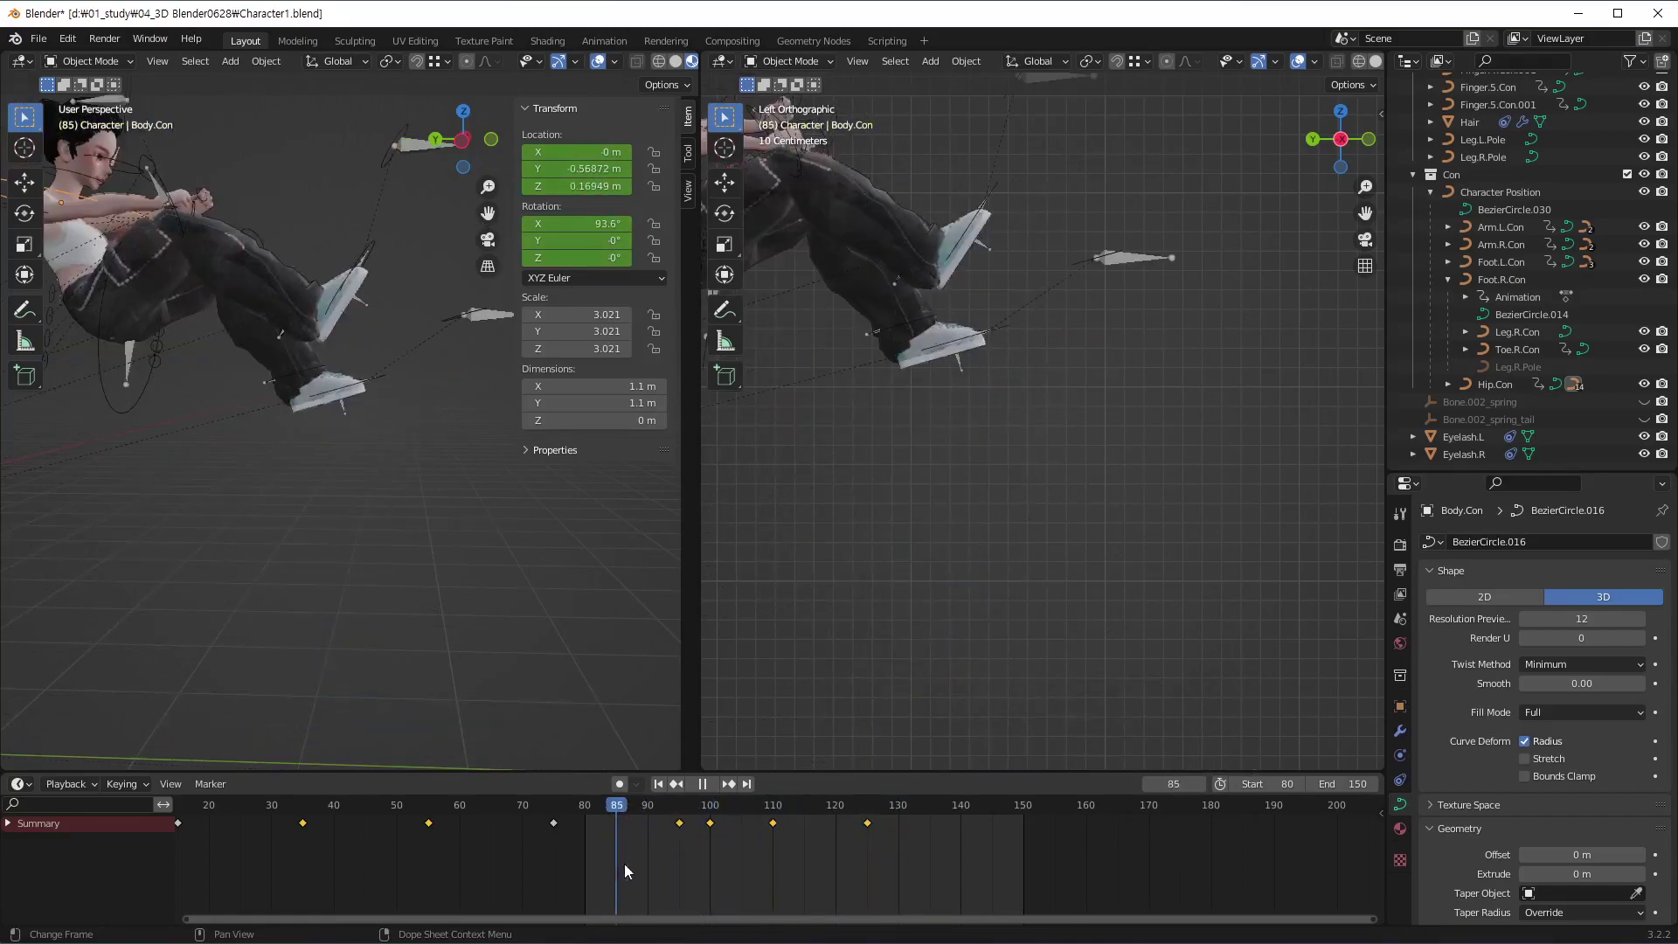
key(space)
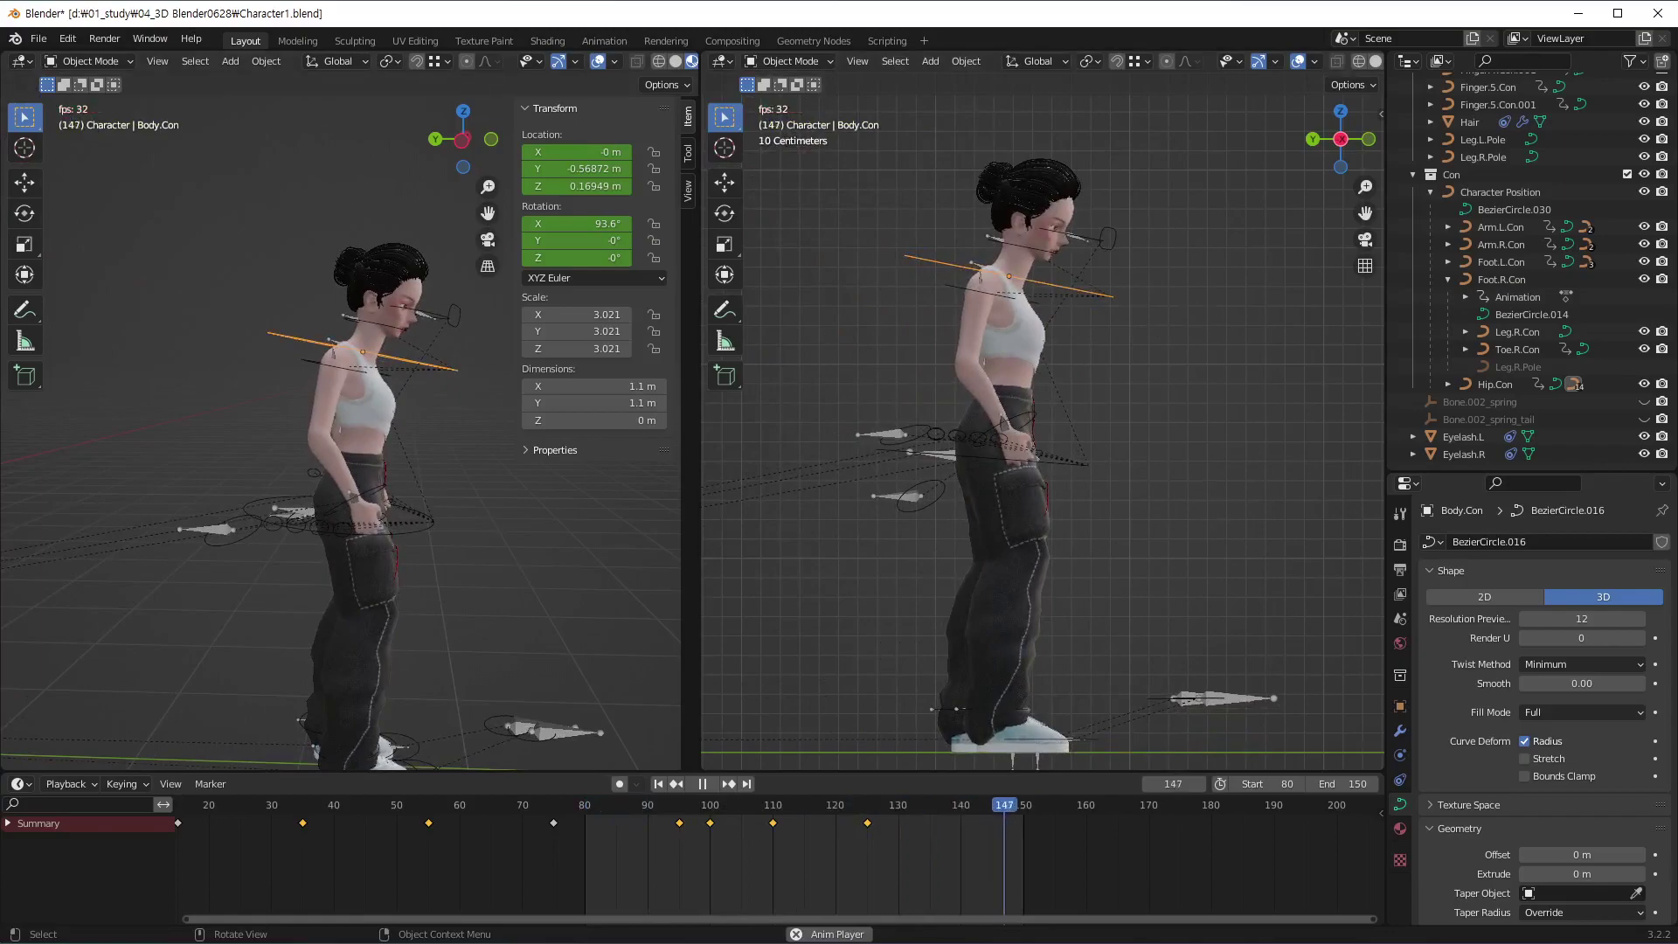
key(KP_1)
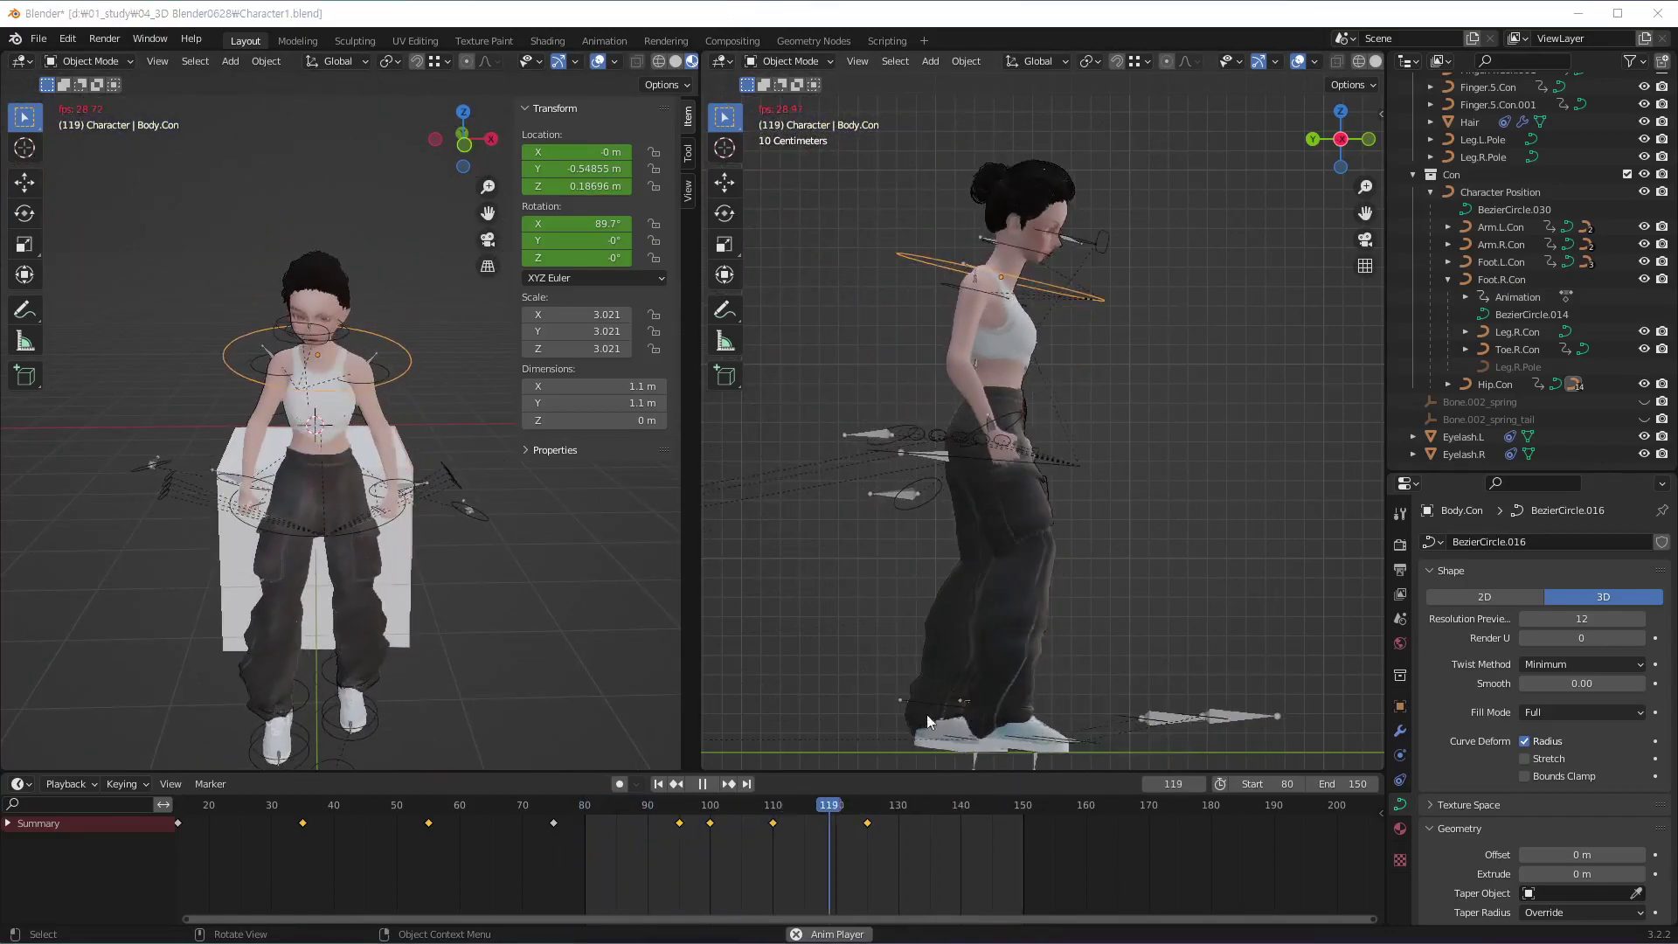
key(space)
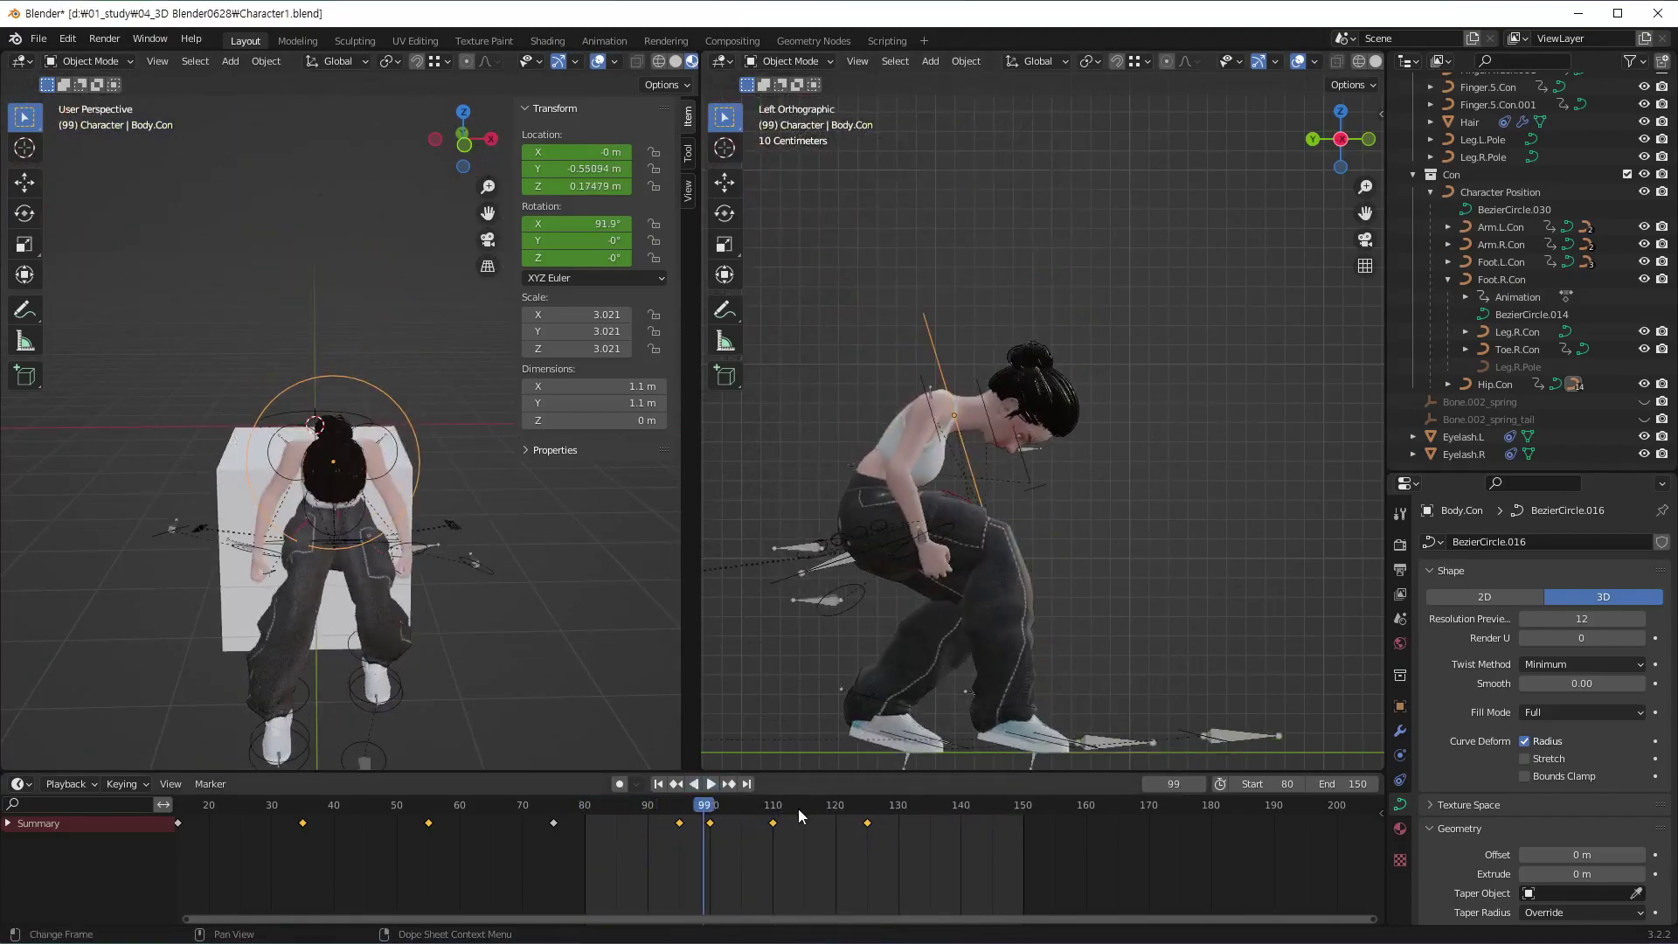
key(space)
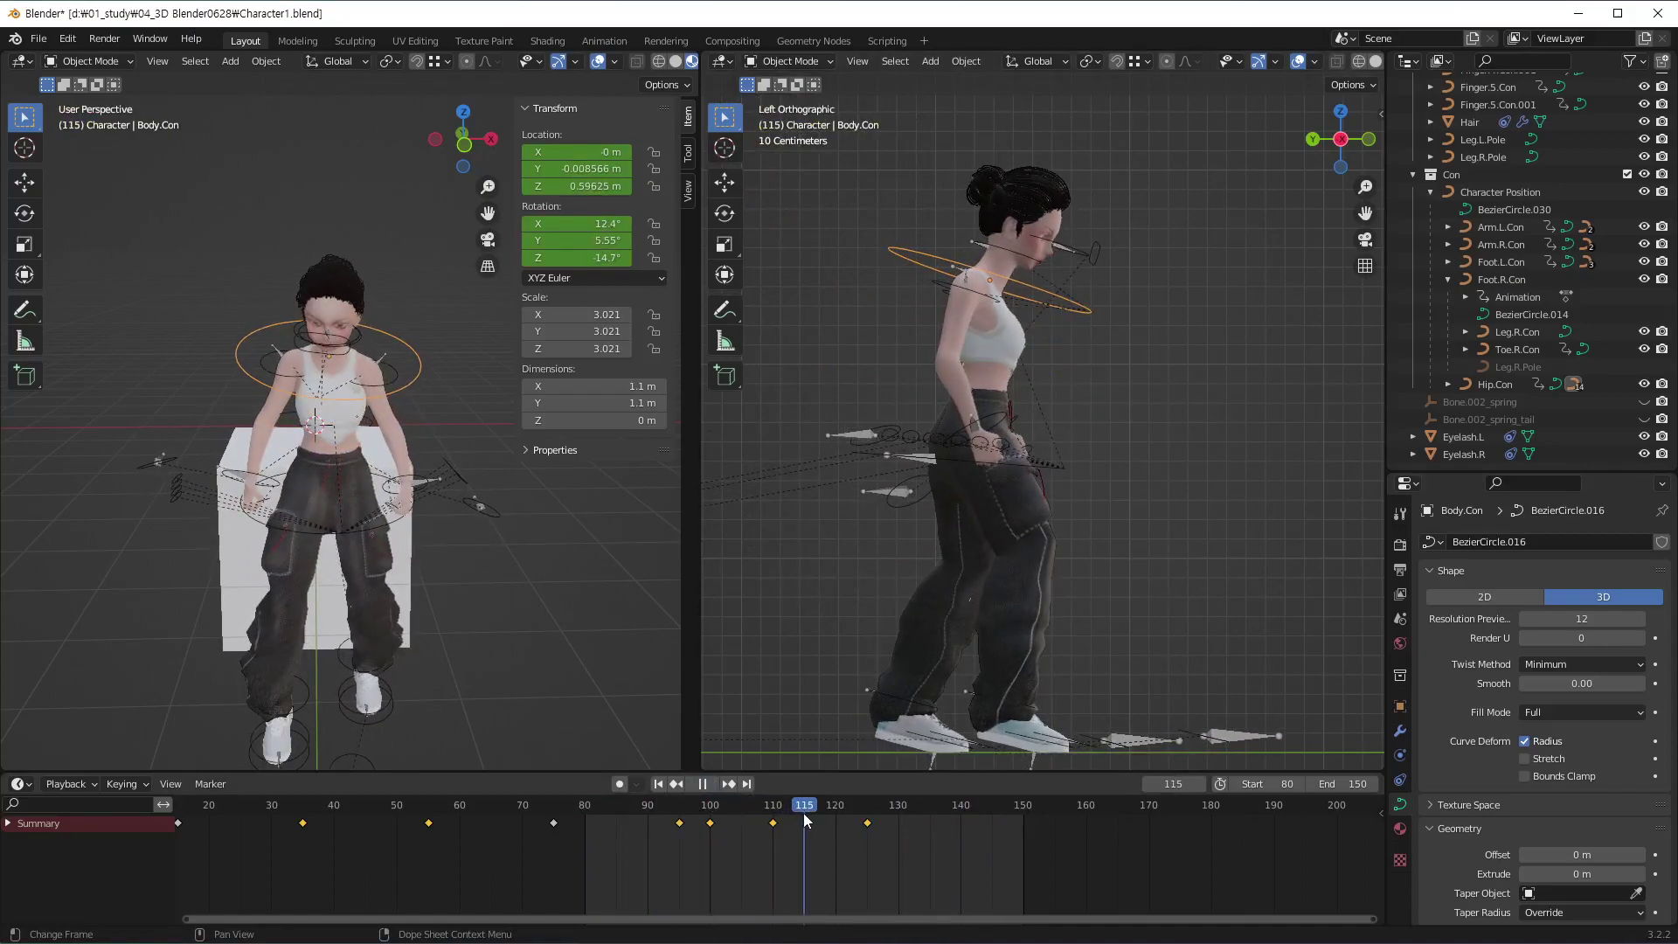
key(space)
alt+scroll(816, 819, up, 10)
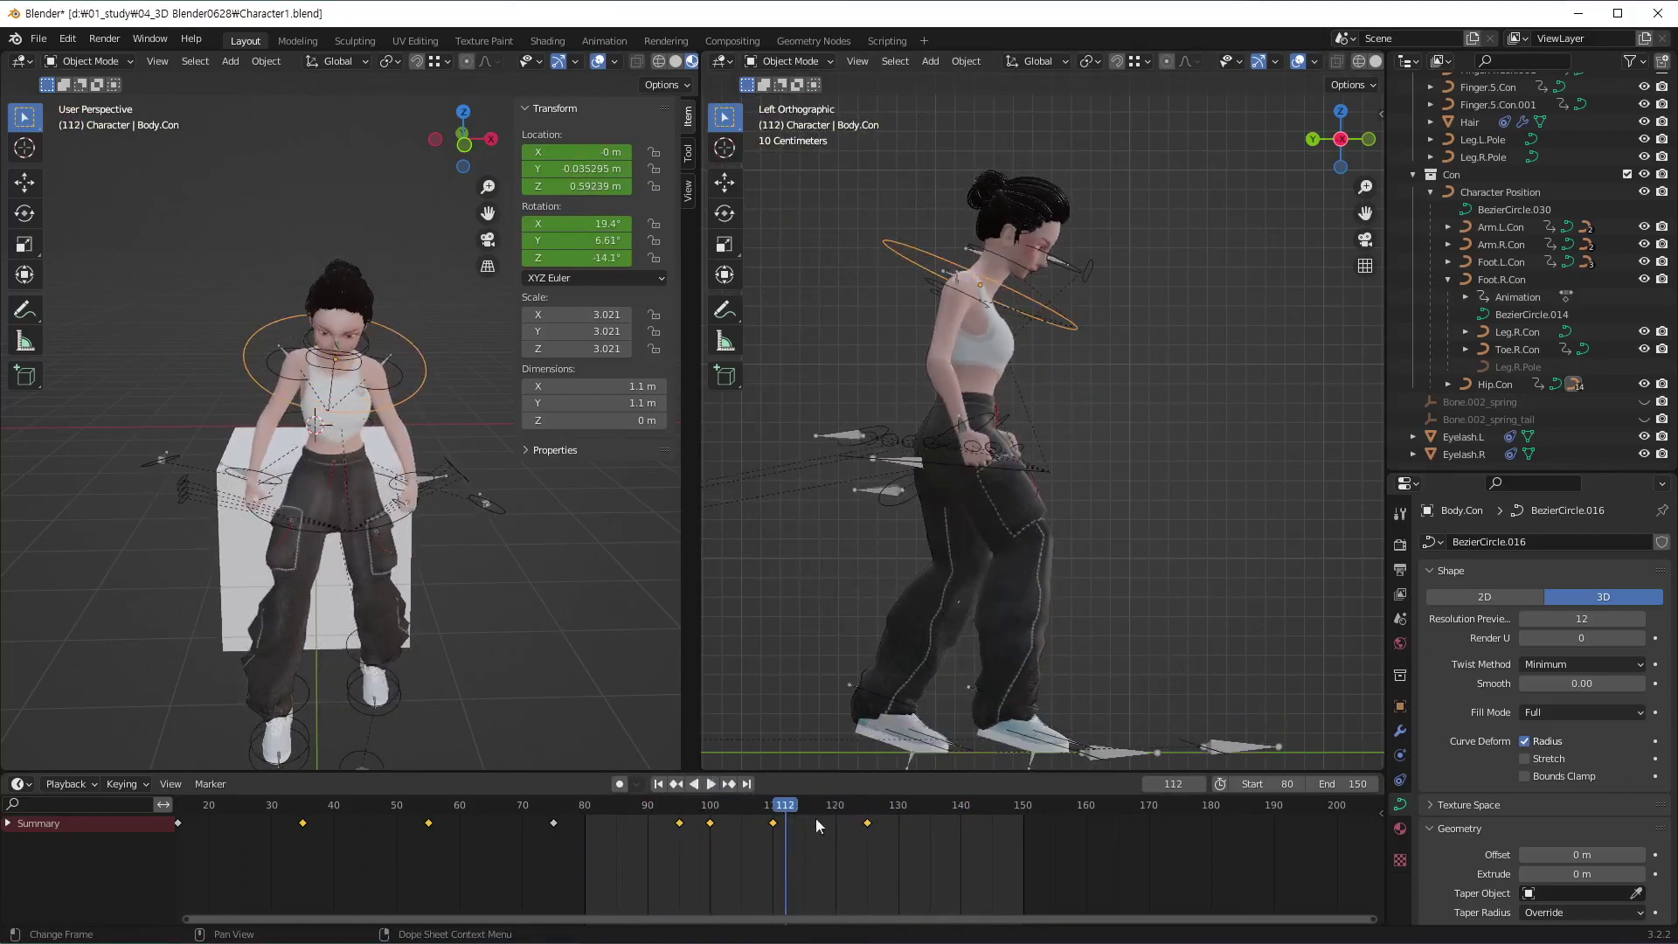
At frame 117, raise Foot.L.Con vertically
click(1507, 263)
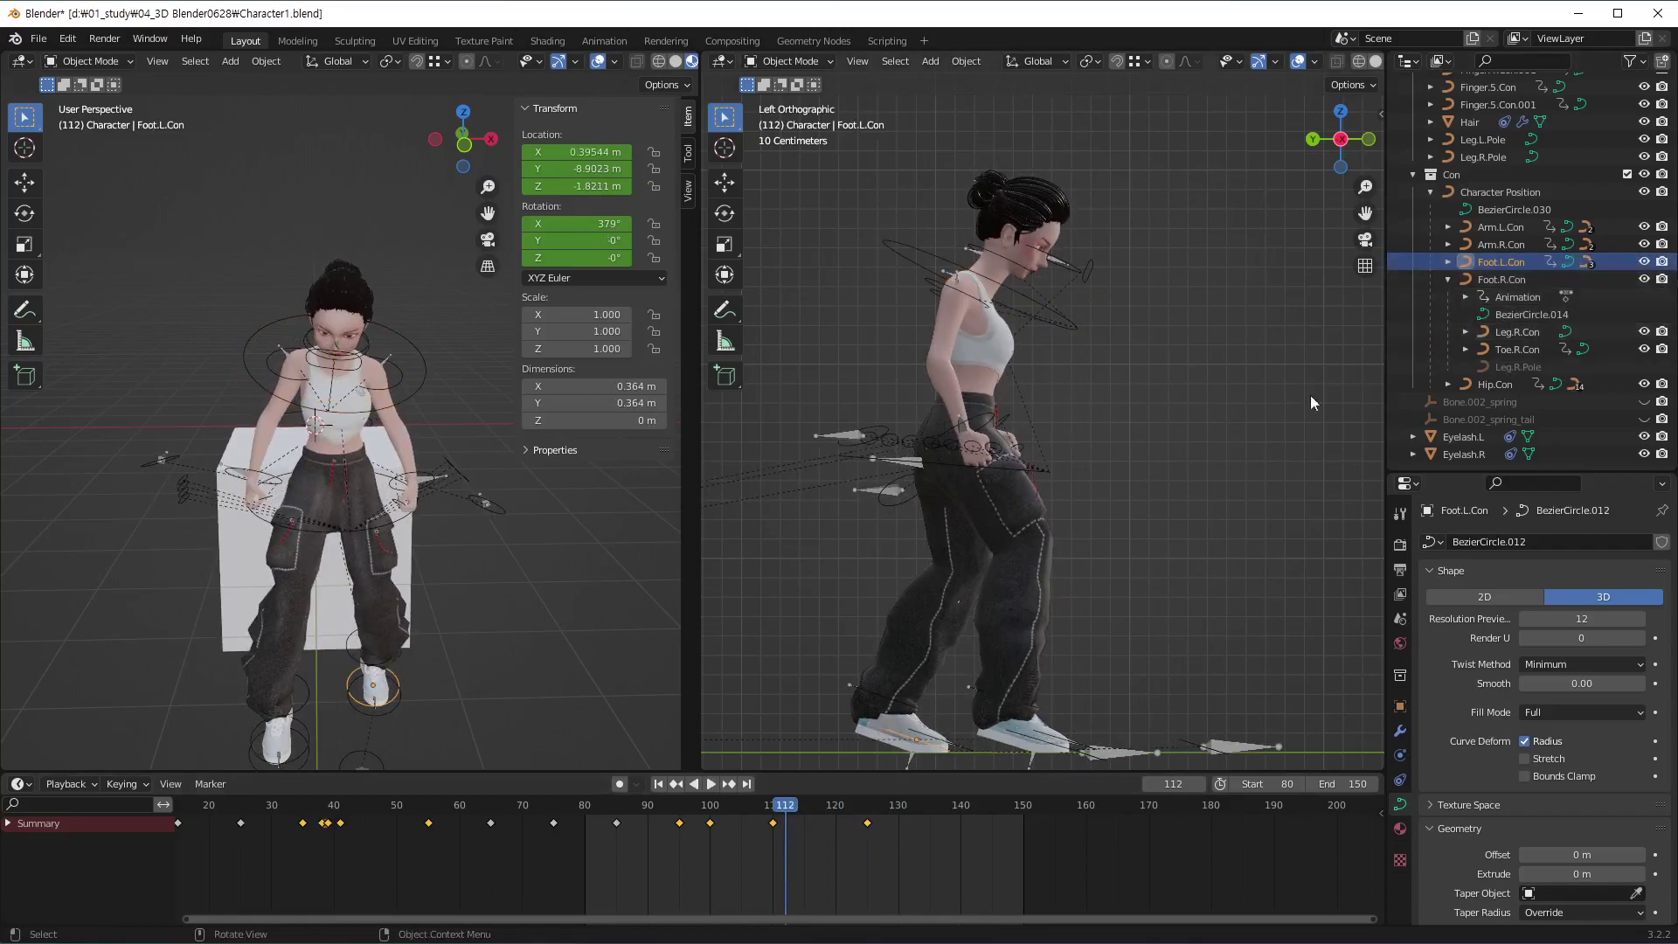
drag(762, 822, 820, 834)
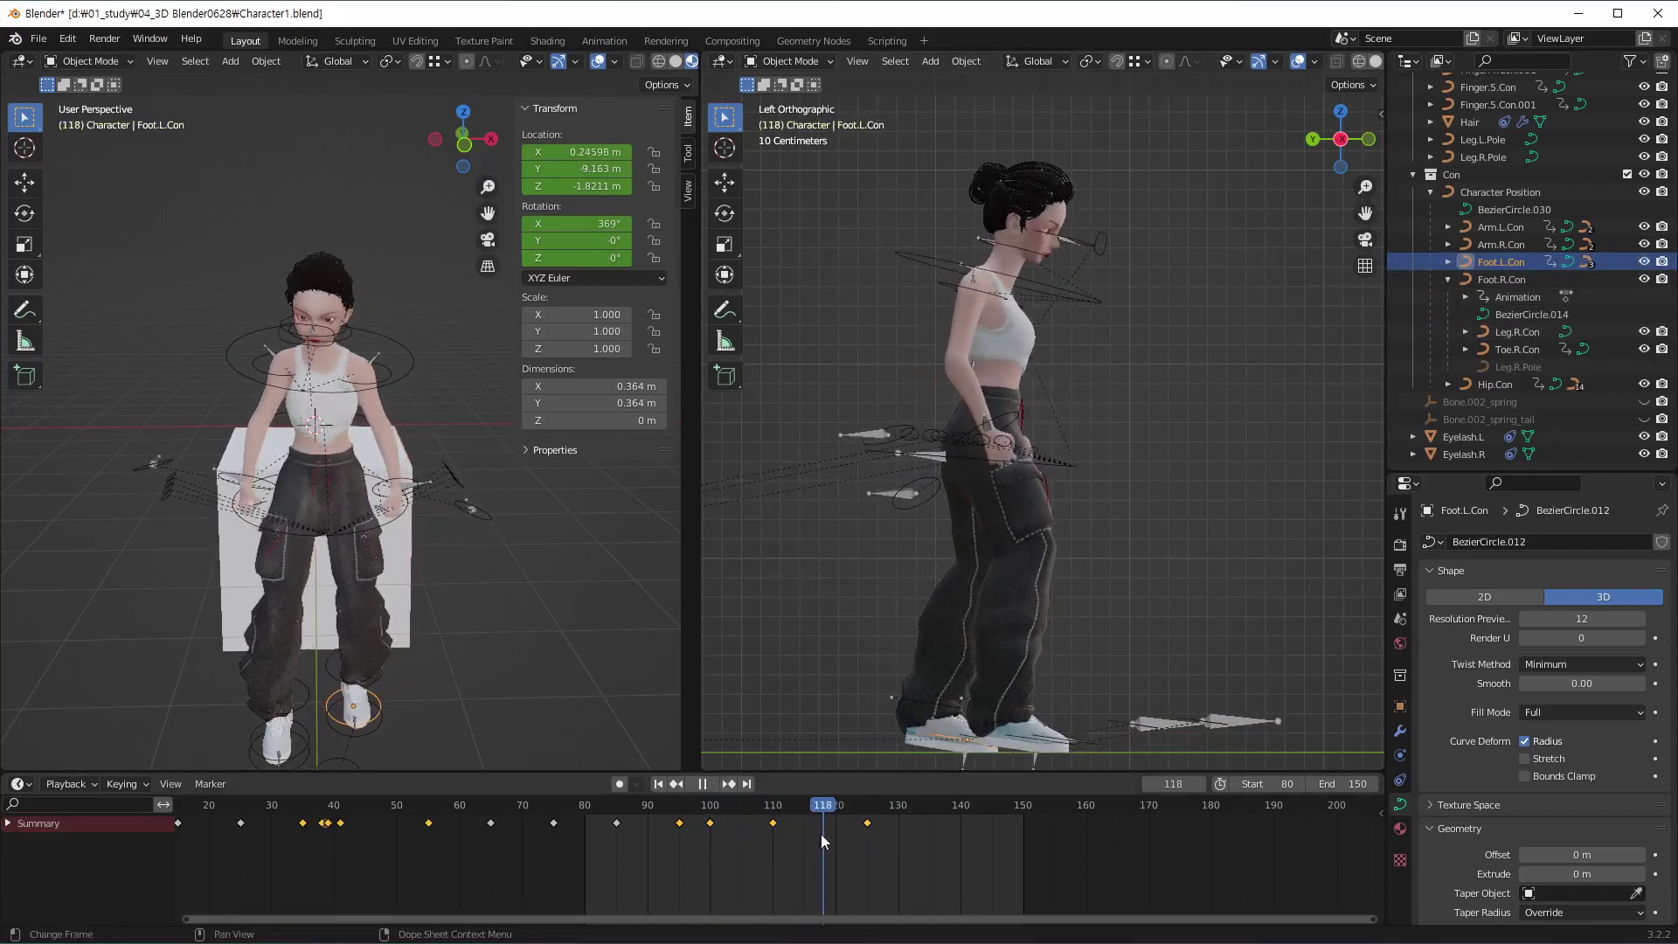
key(Escape)
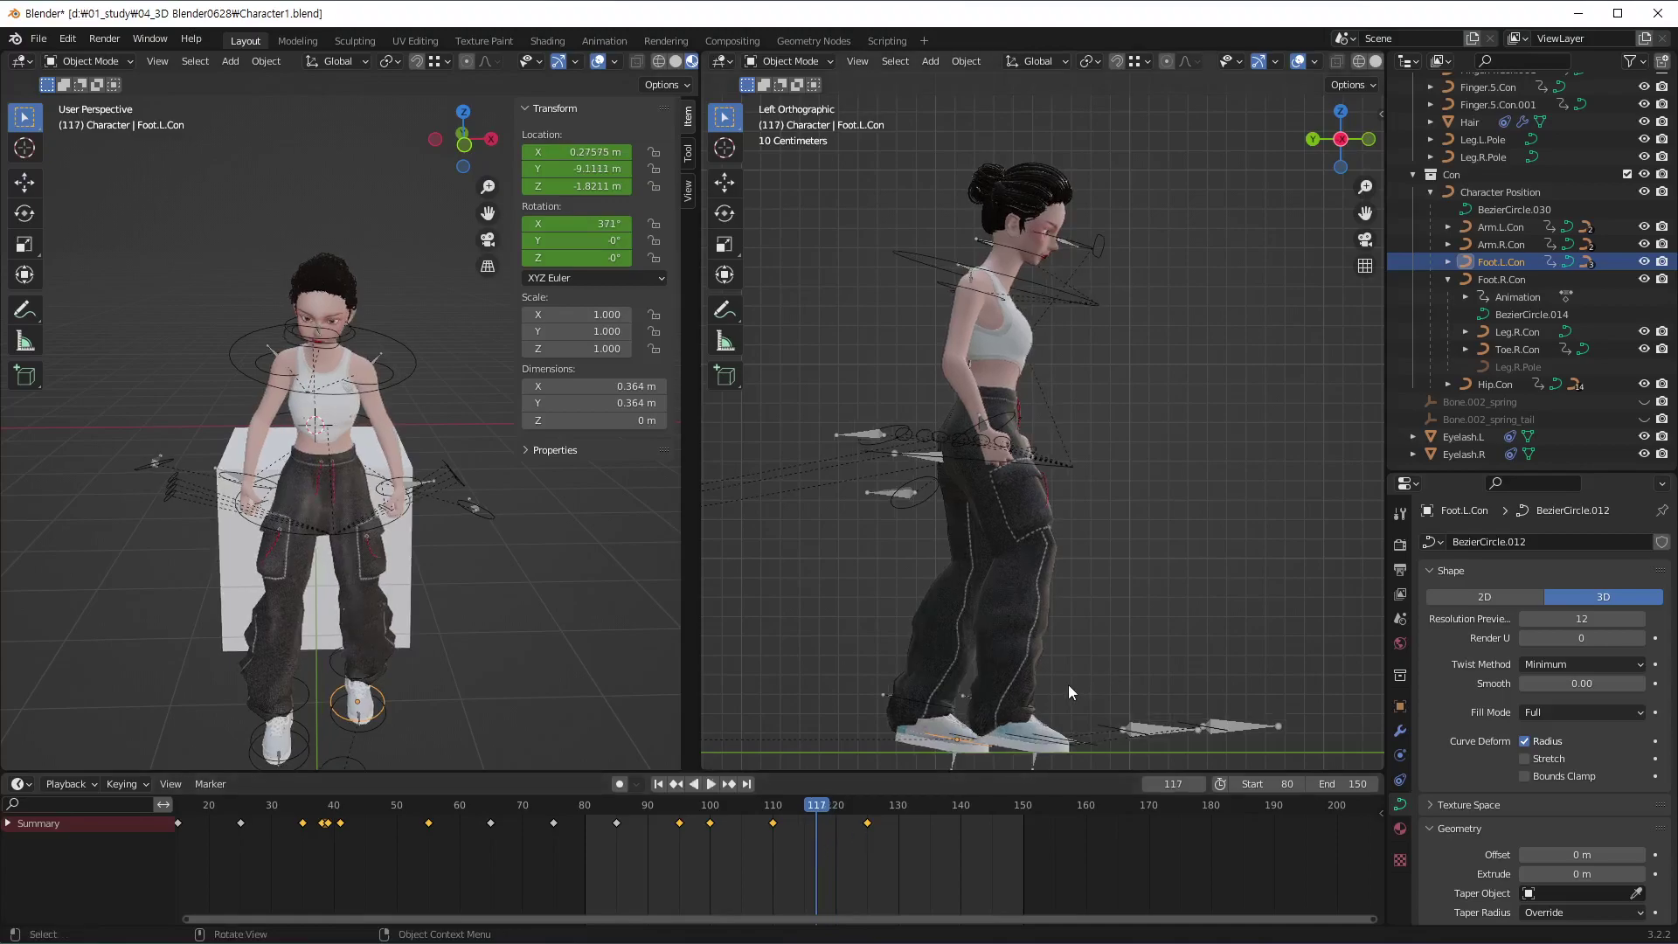
key(g)
key(z)
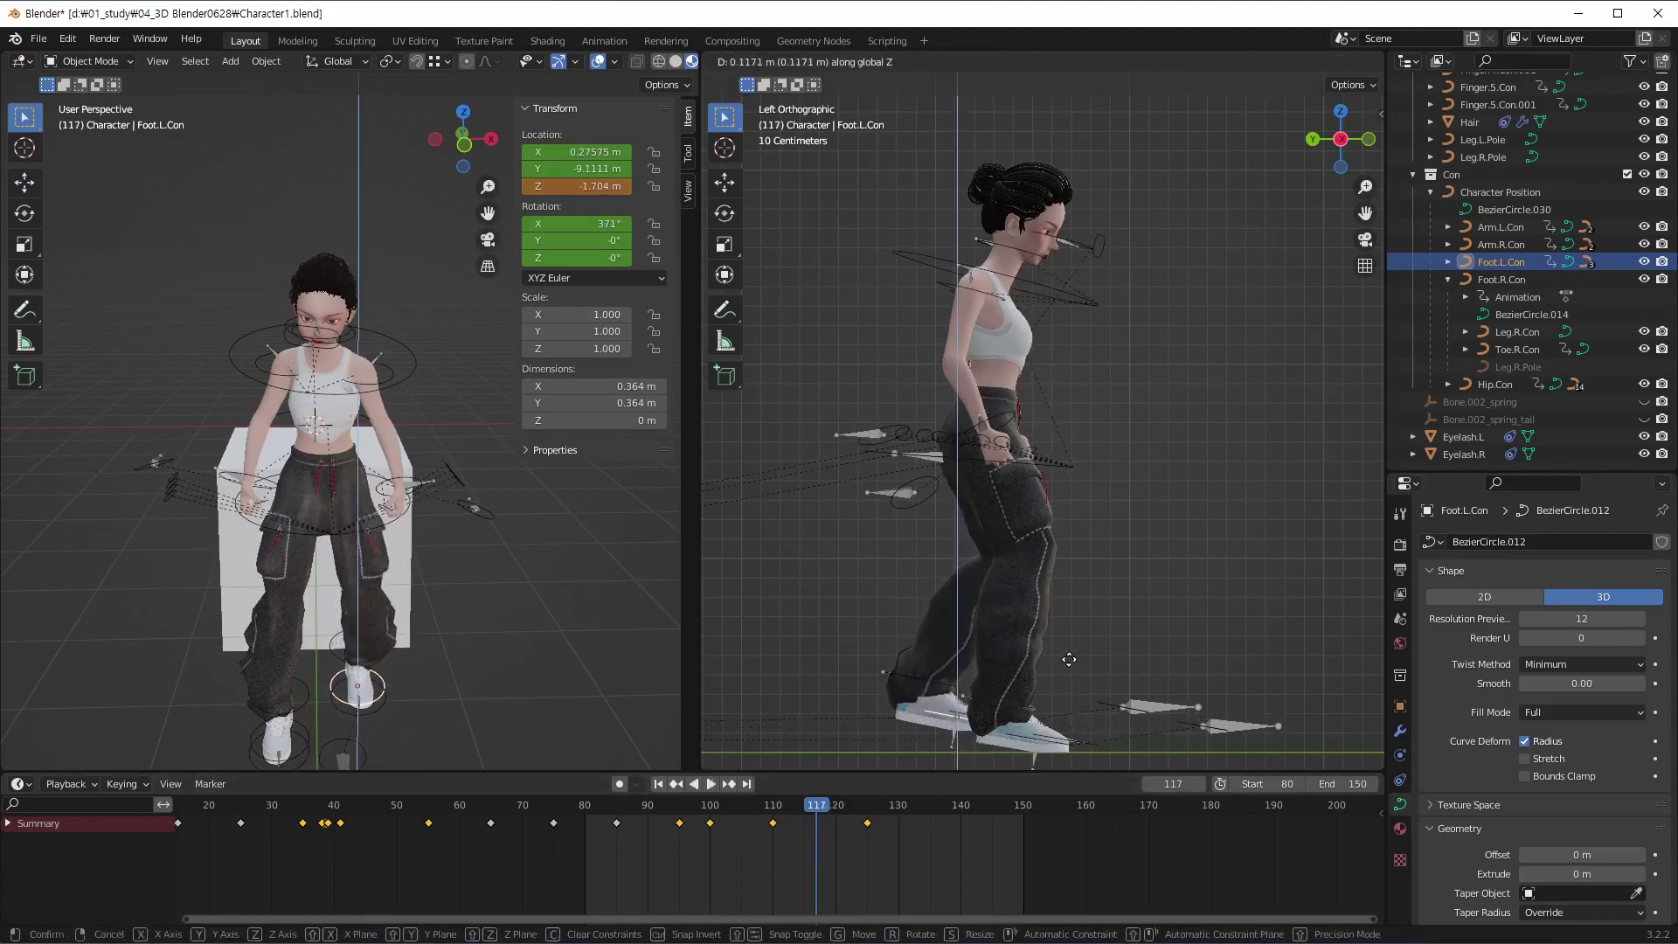
click(1067, 675)
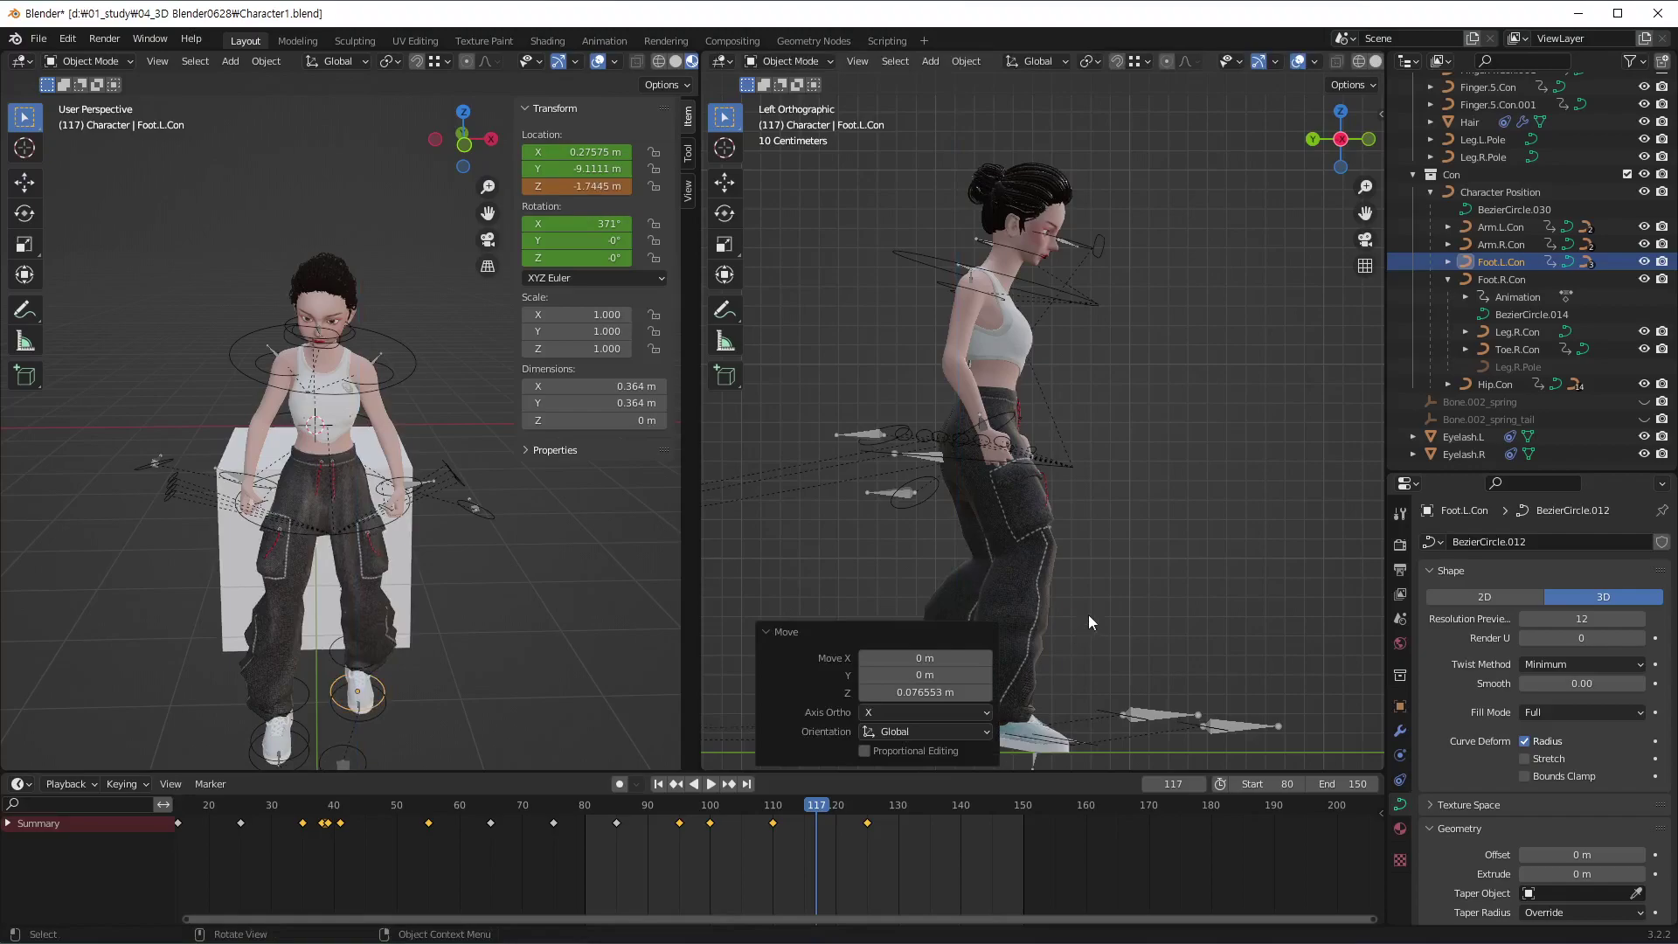
Tilt the left foot about 24° and zoom in on the shoes
mouse_move(1079, 622)
shift+middle_down()
mouse_move(1182, 505)
mouse_move(1185, 474)
shift+middle_up()
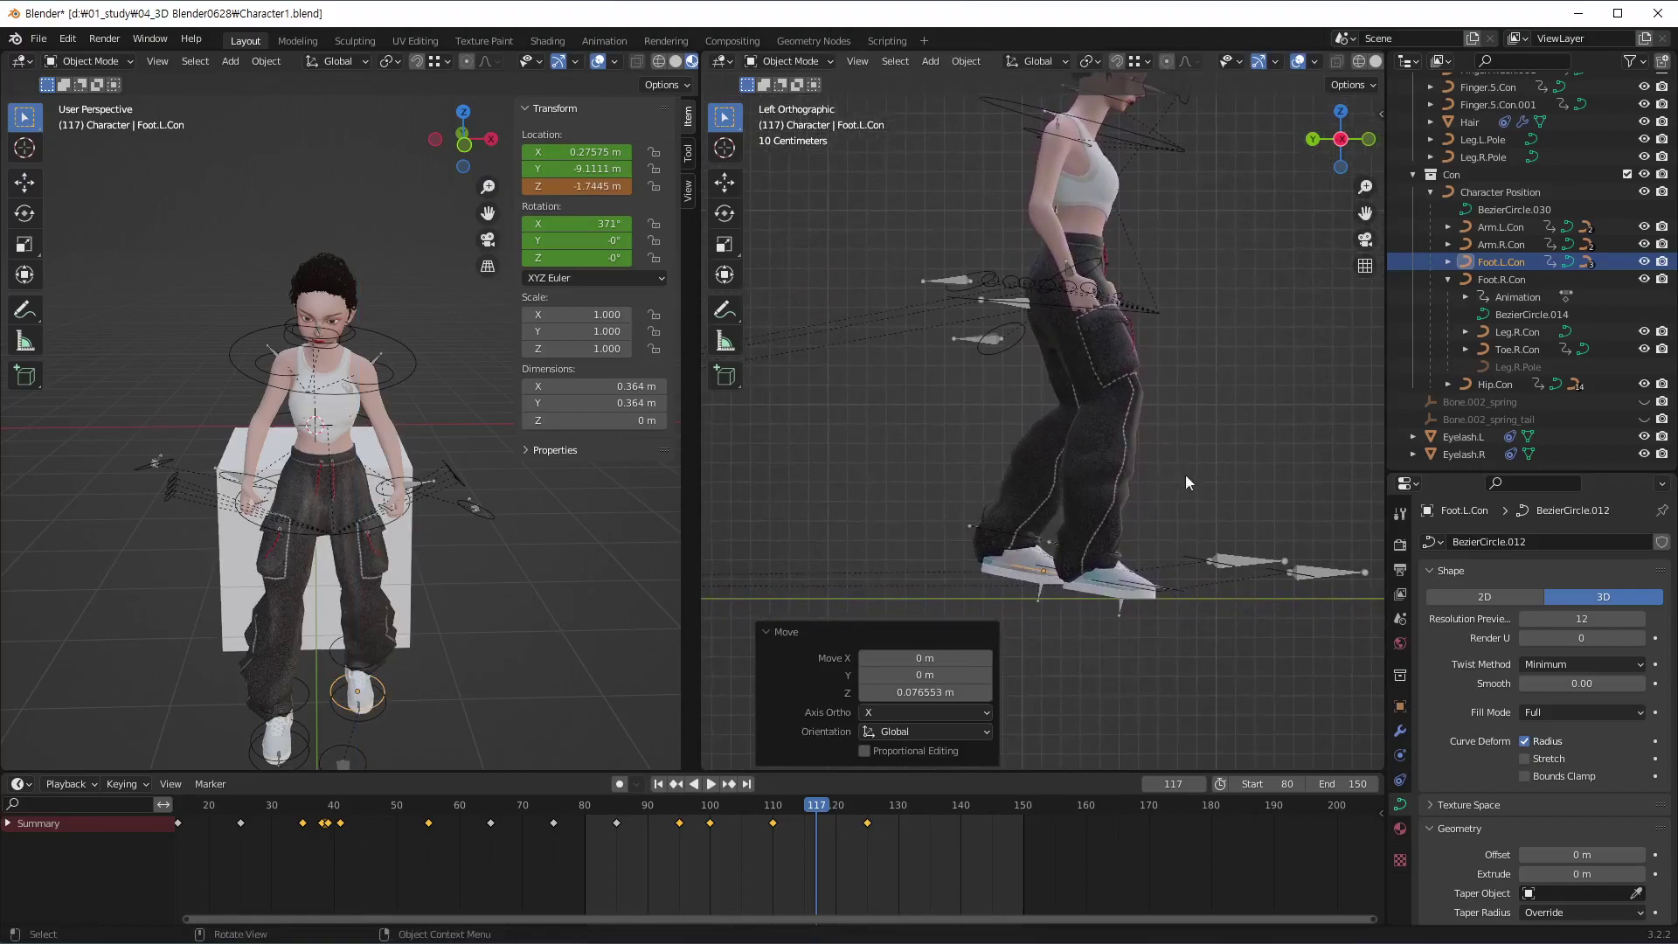
key(r)
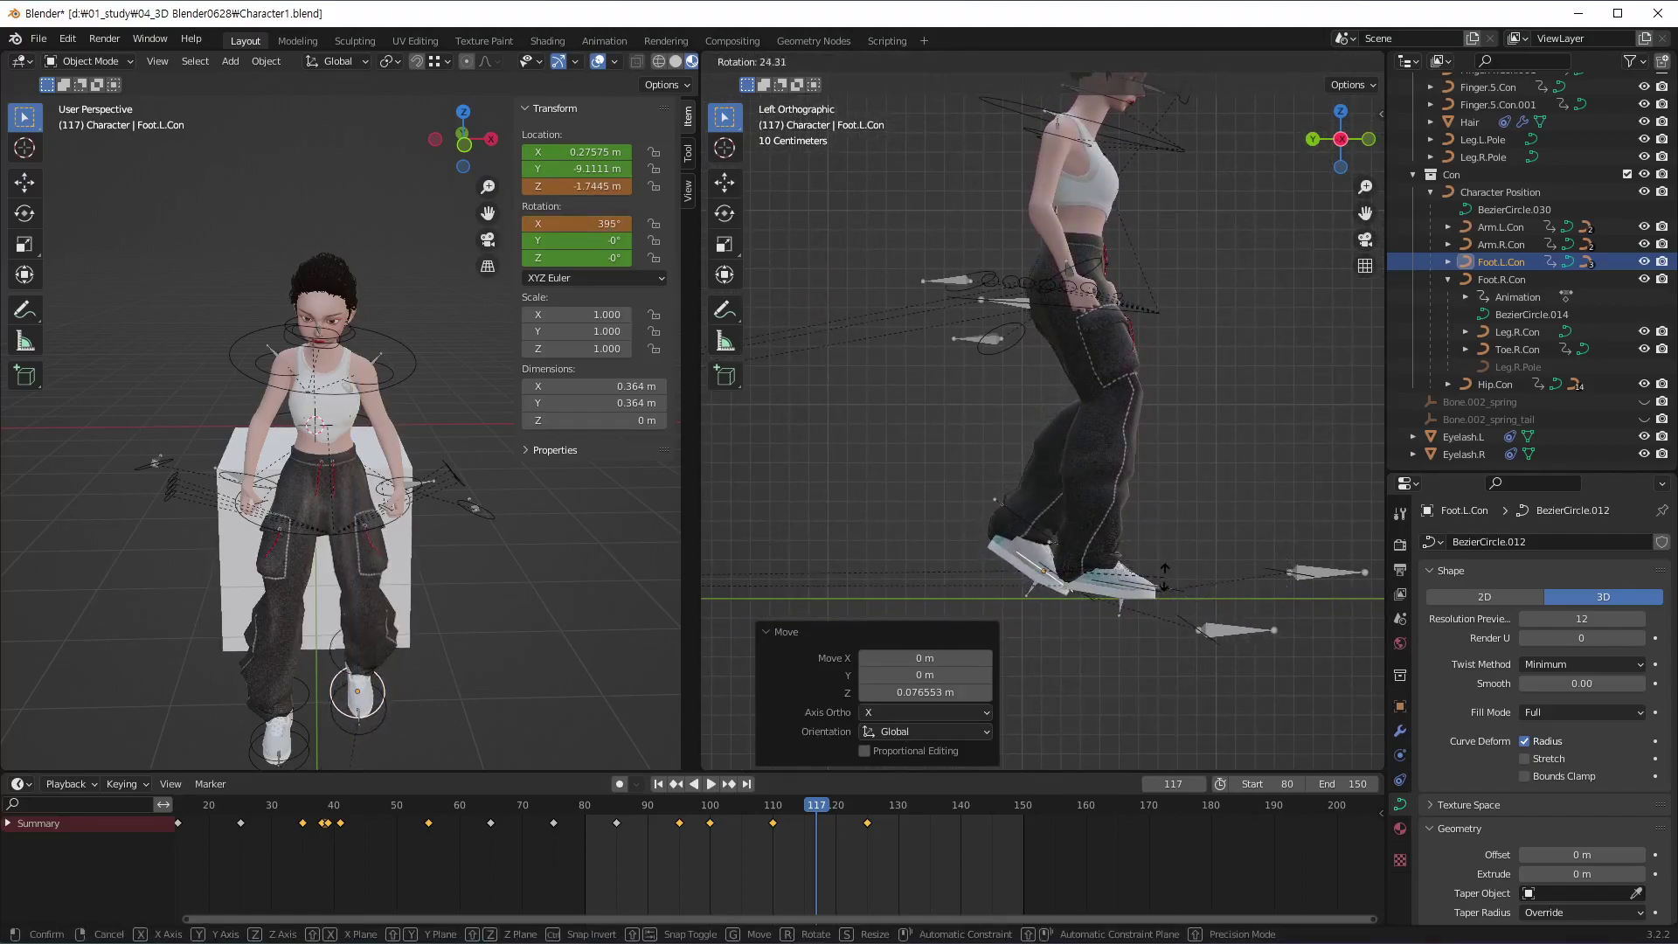
click(1164, 577)
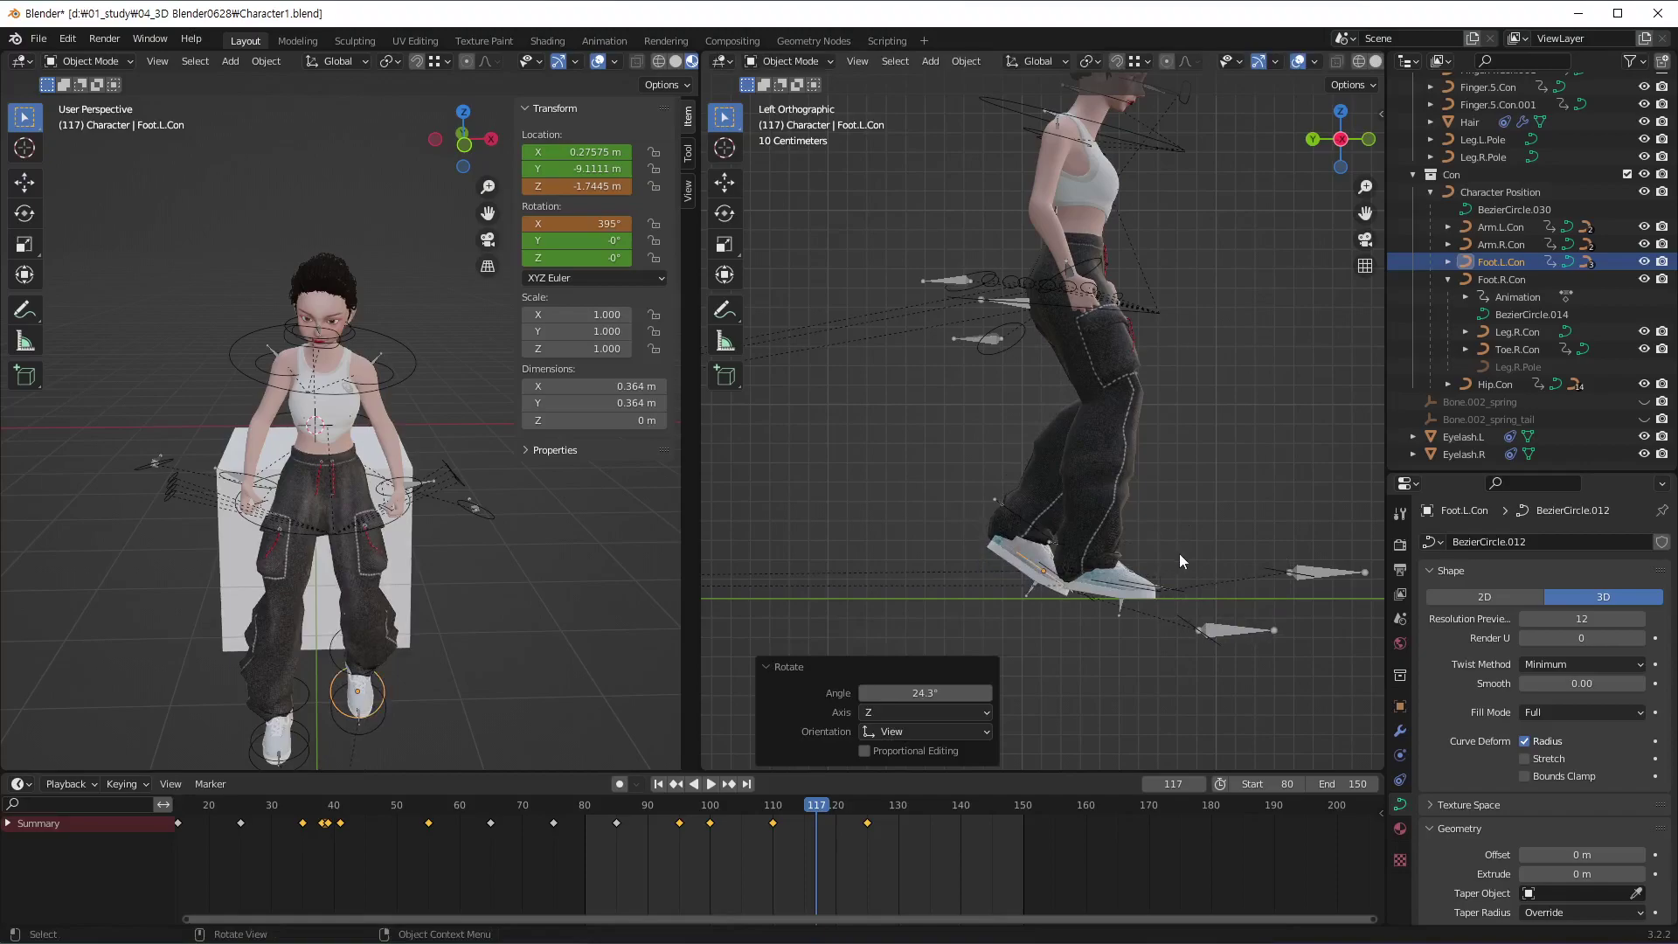
shift+middle_drag(1095, 649, 1091, 542)
scroll(1091, 542, up, 5)
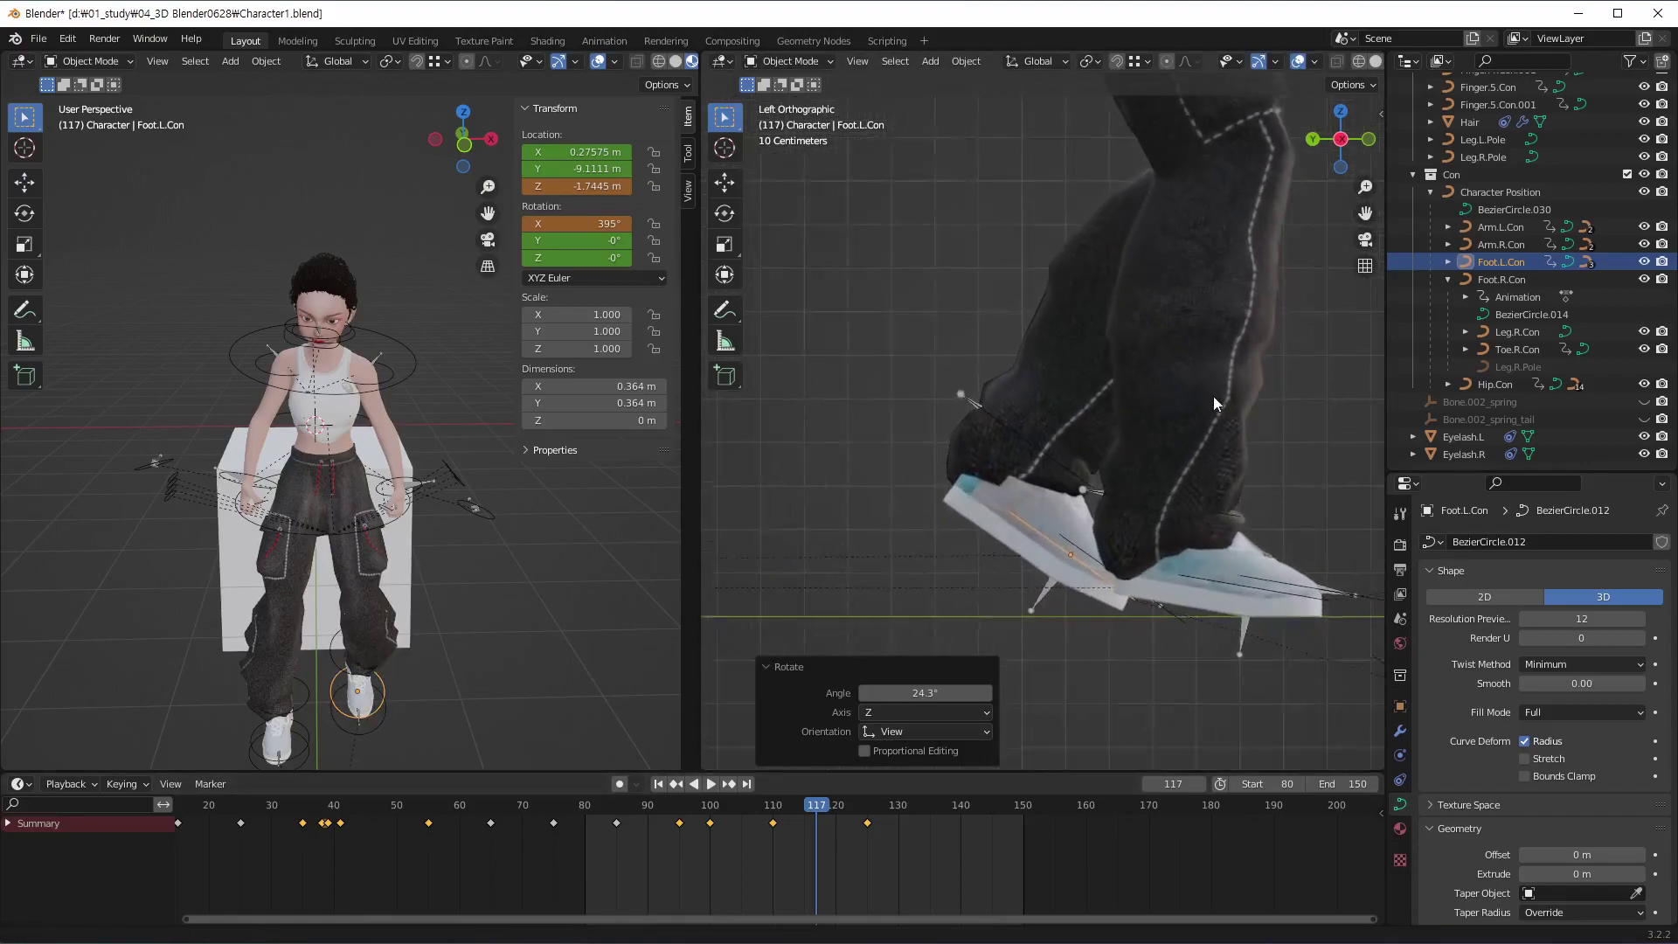
scroll(1145, 590, up, 3)
scroll(1169, 492, up, 2)
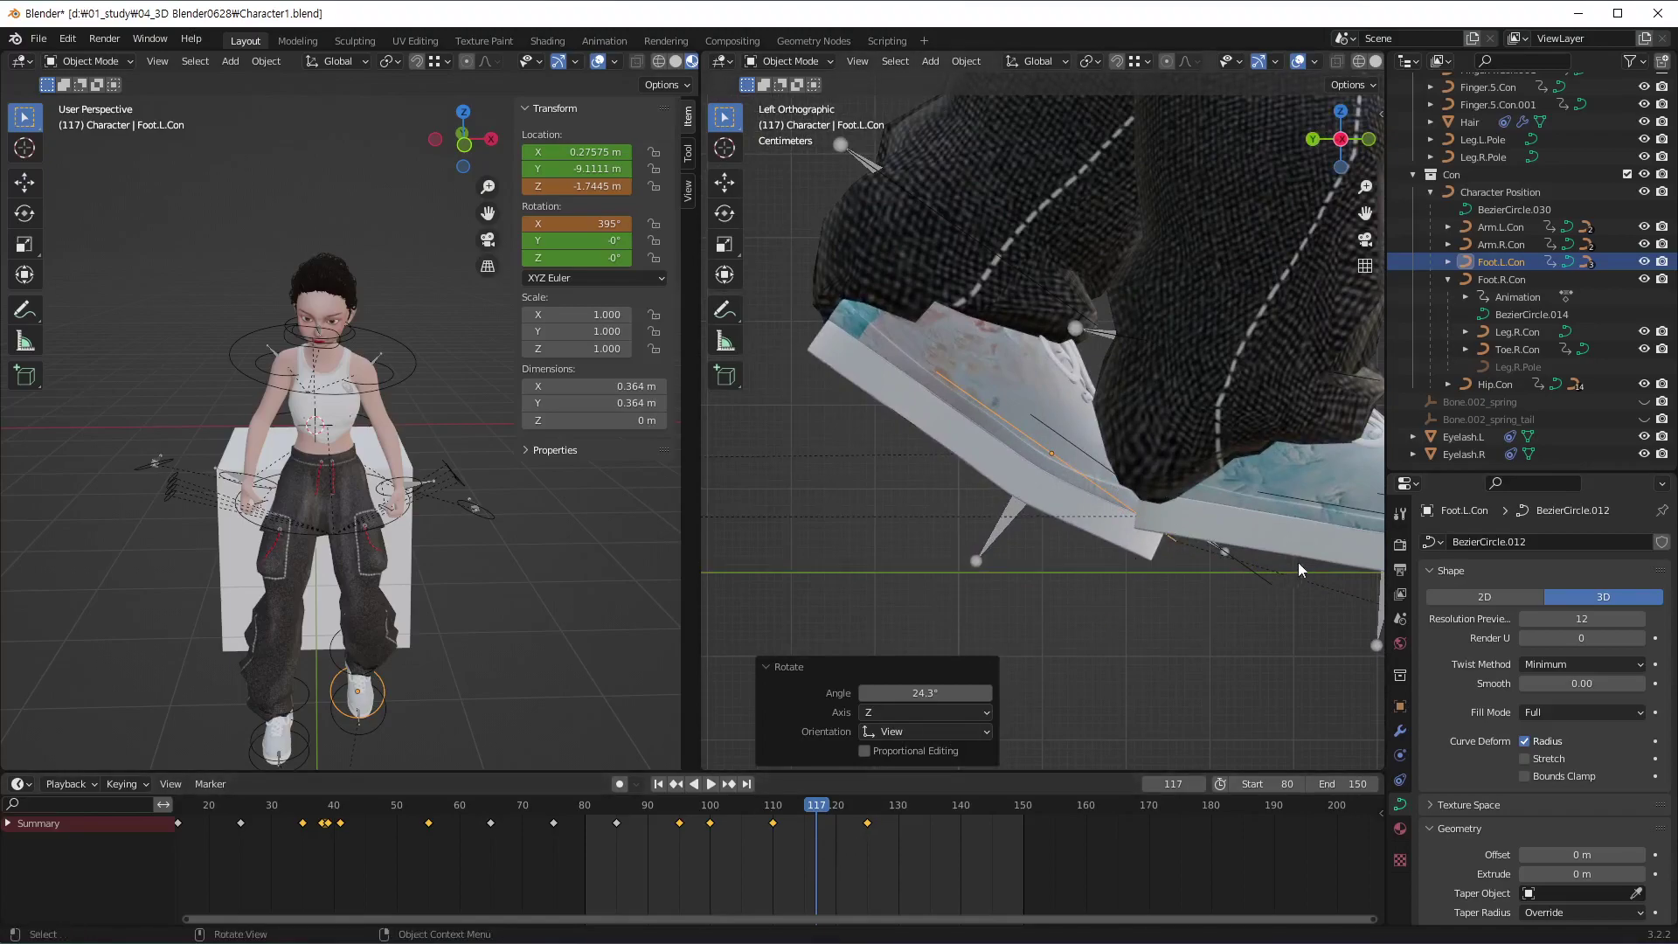
Retime the Toe.L.Con keyframe from frame 125 to frame 118
click(1267, 584)
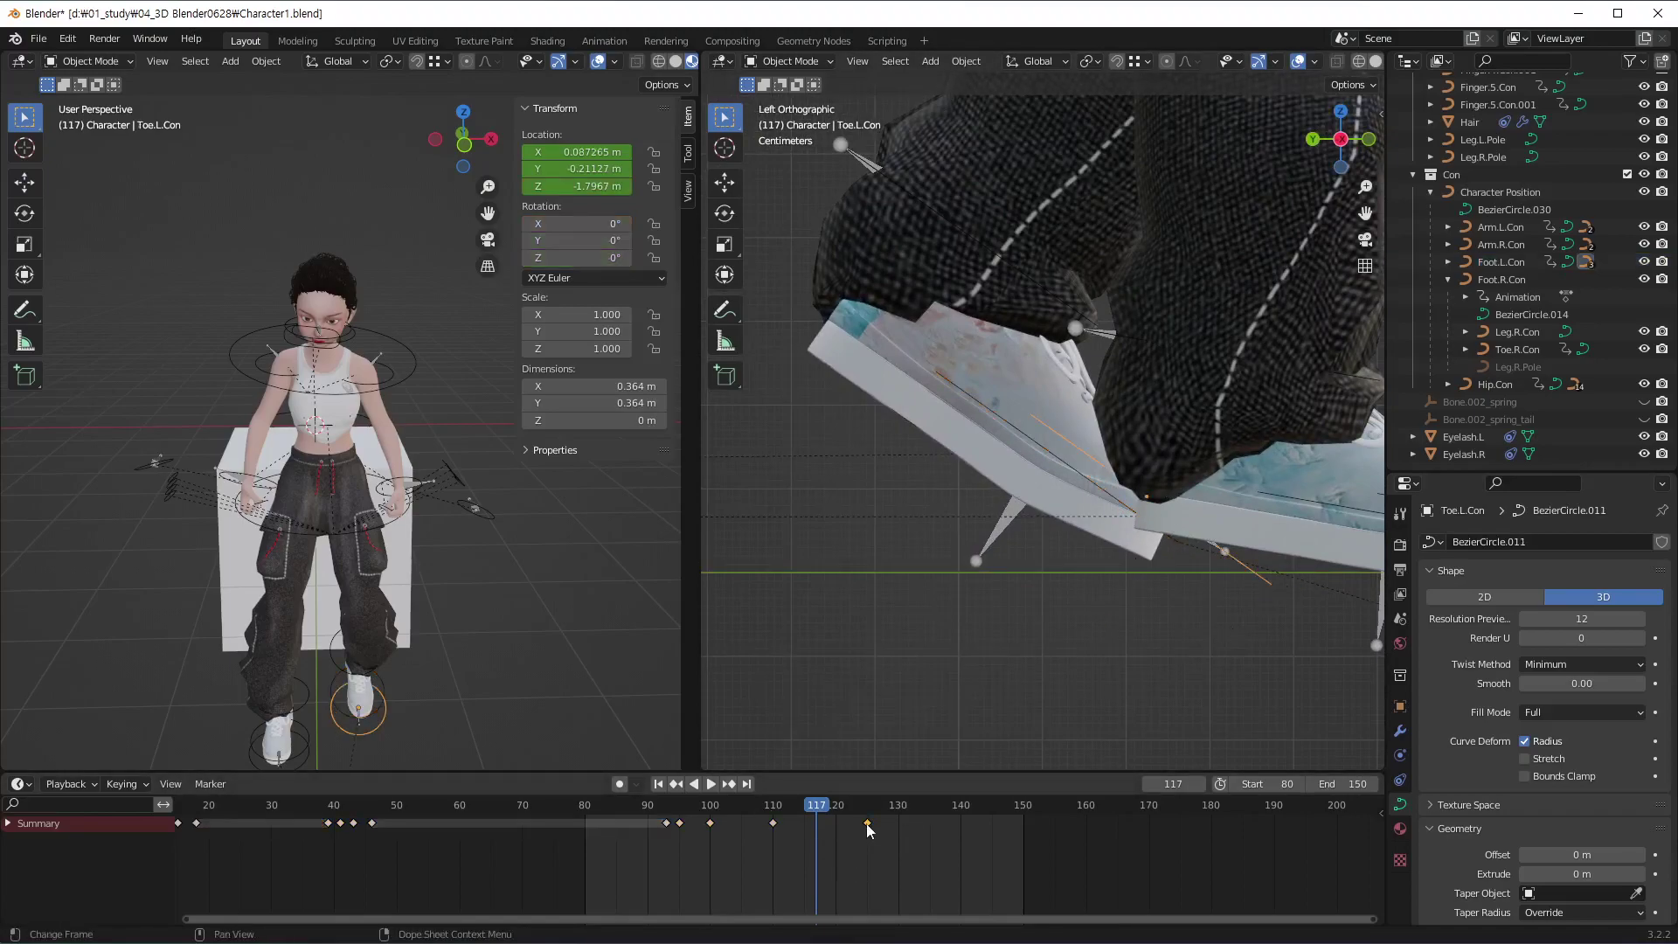
drag(868, 824, 815, 844)
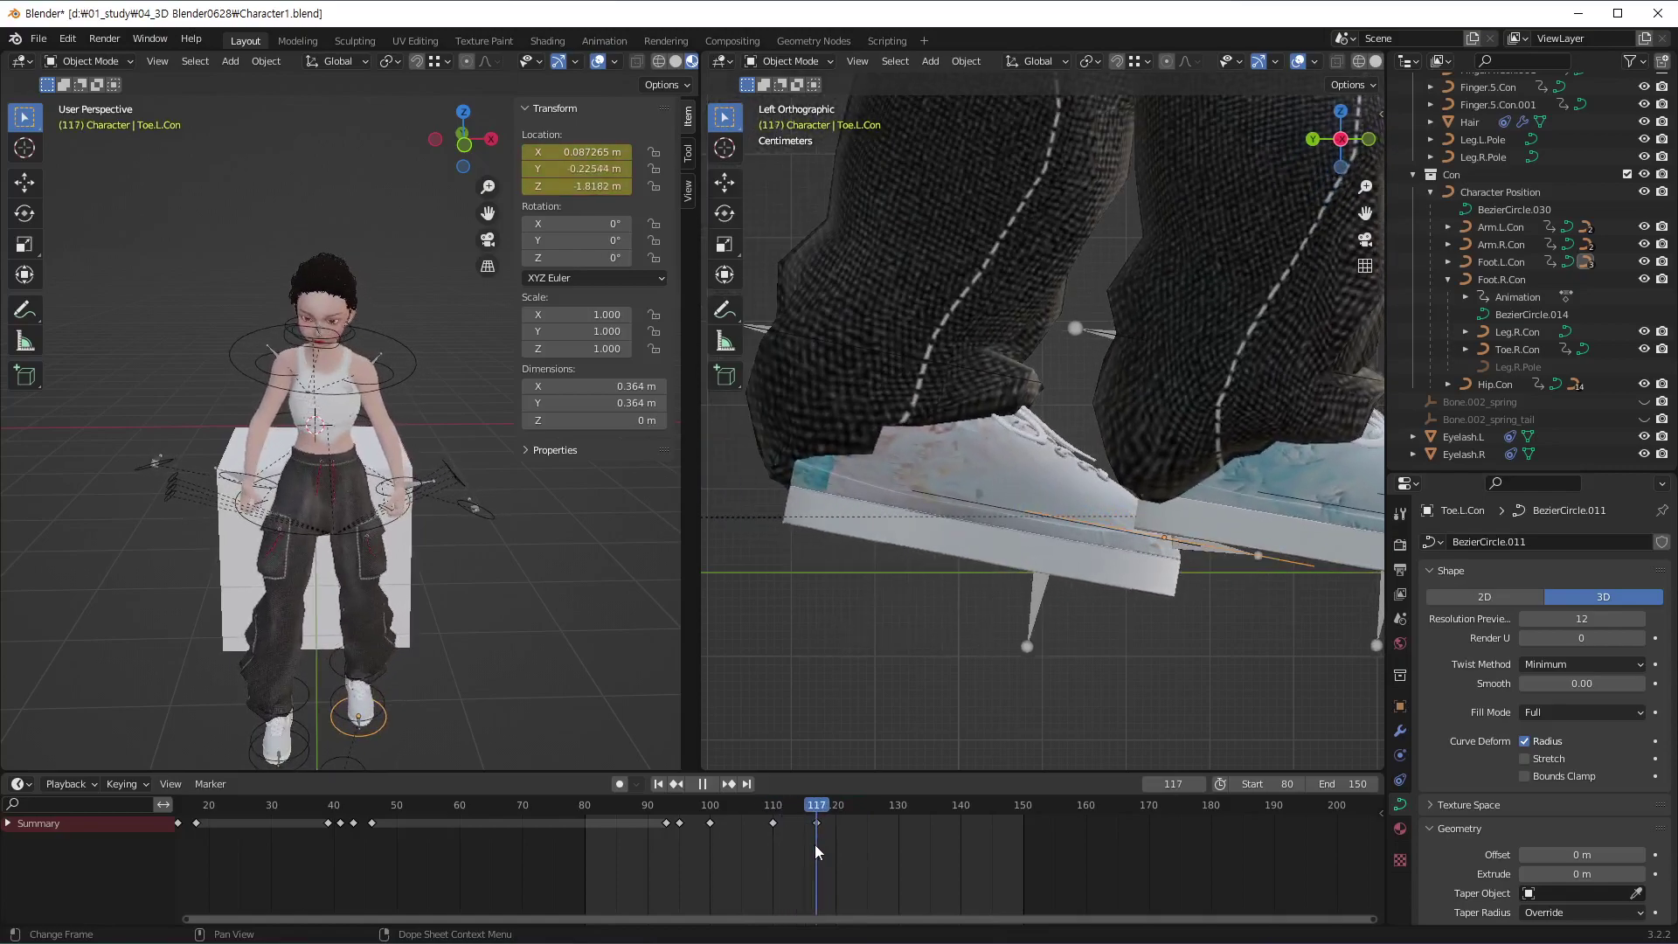
key(Escape)
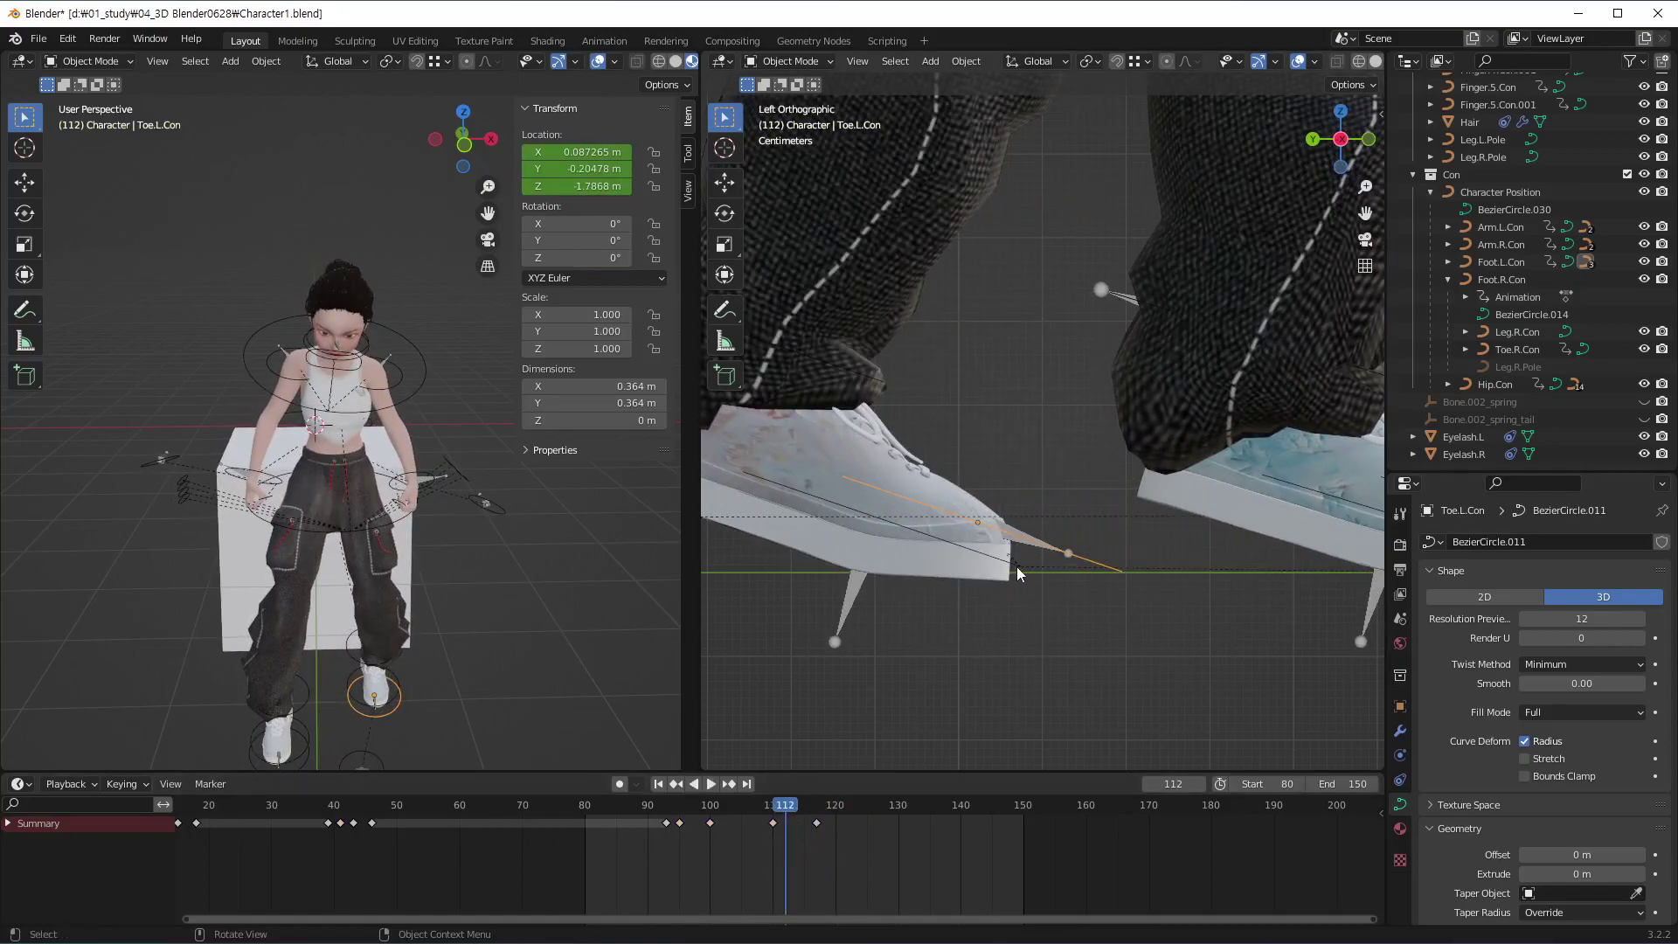
Lift the left foot slightly at frame 117 and key it, then undo that keyframe
click(1018, 574)
drag(794, 811, 816, 817)
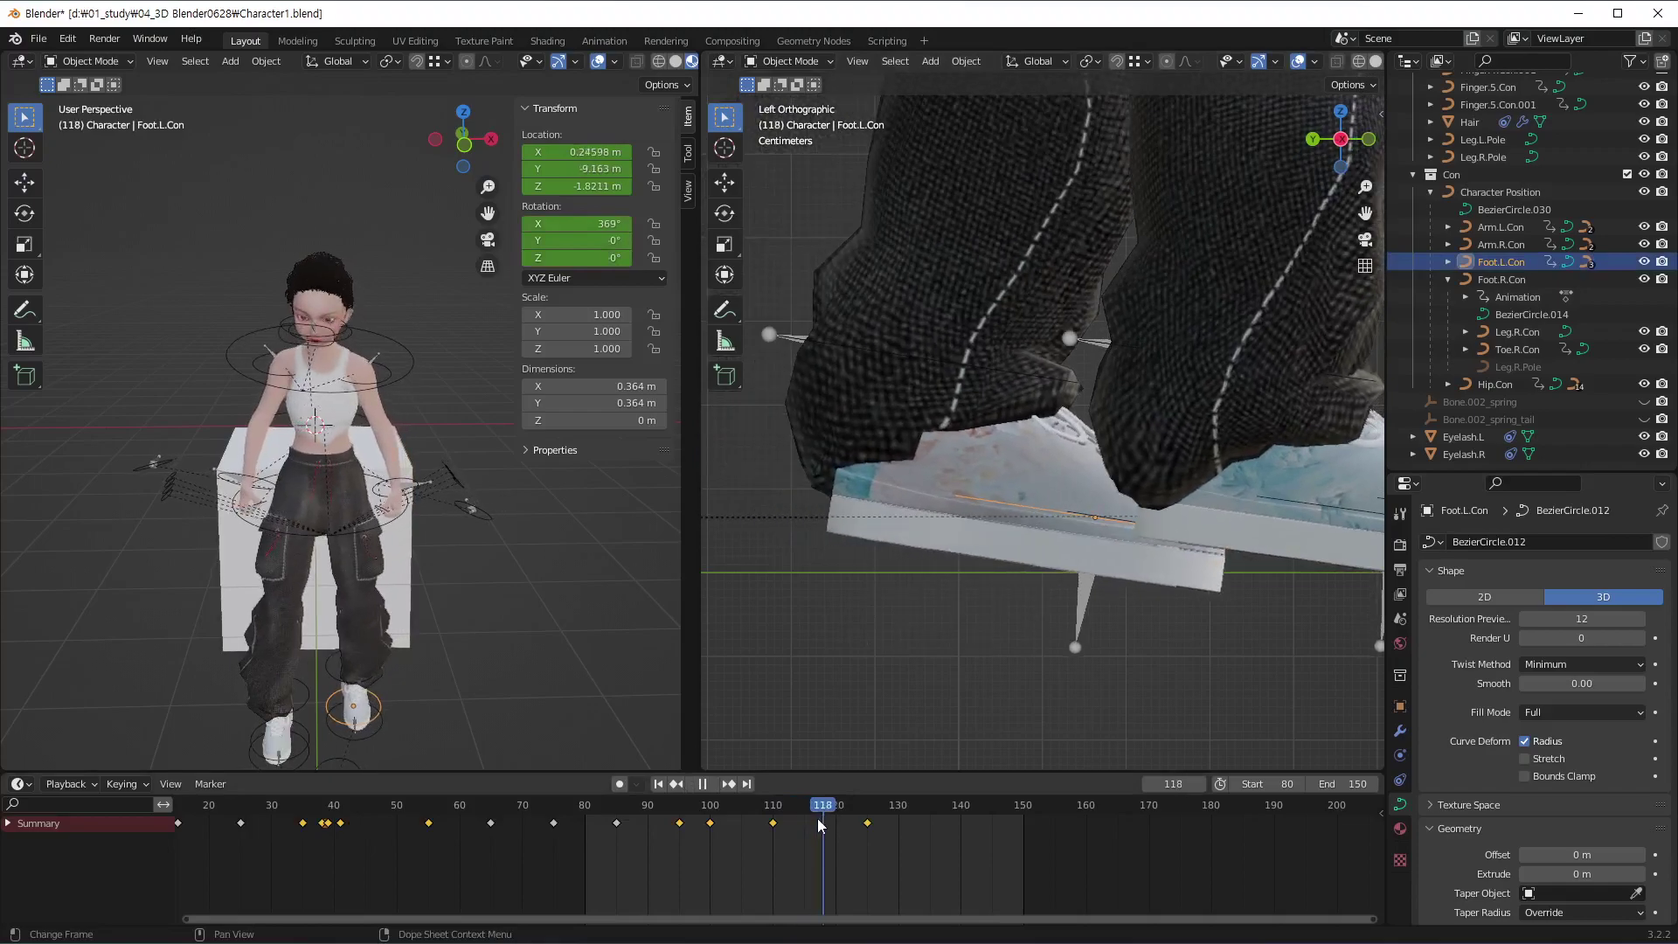
key(g)
key(z)
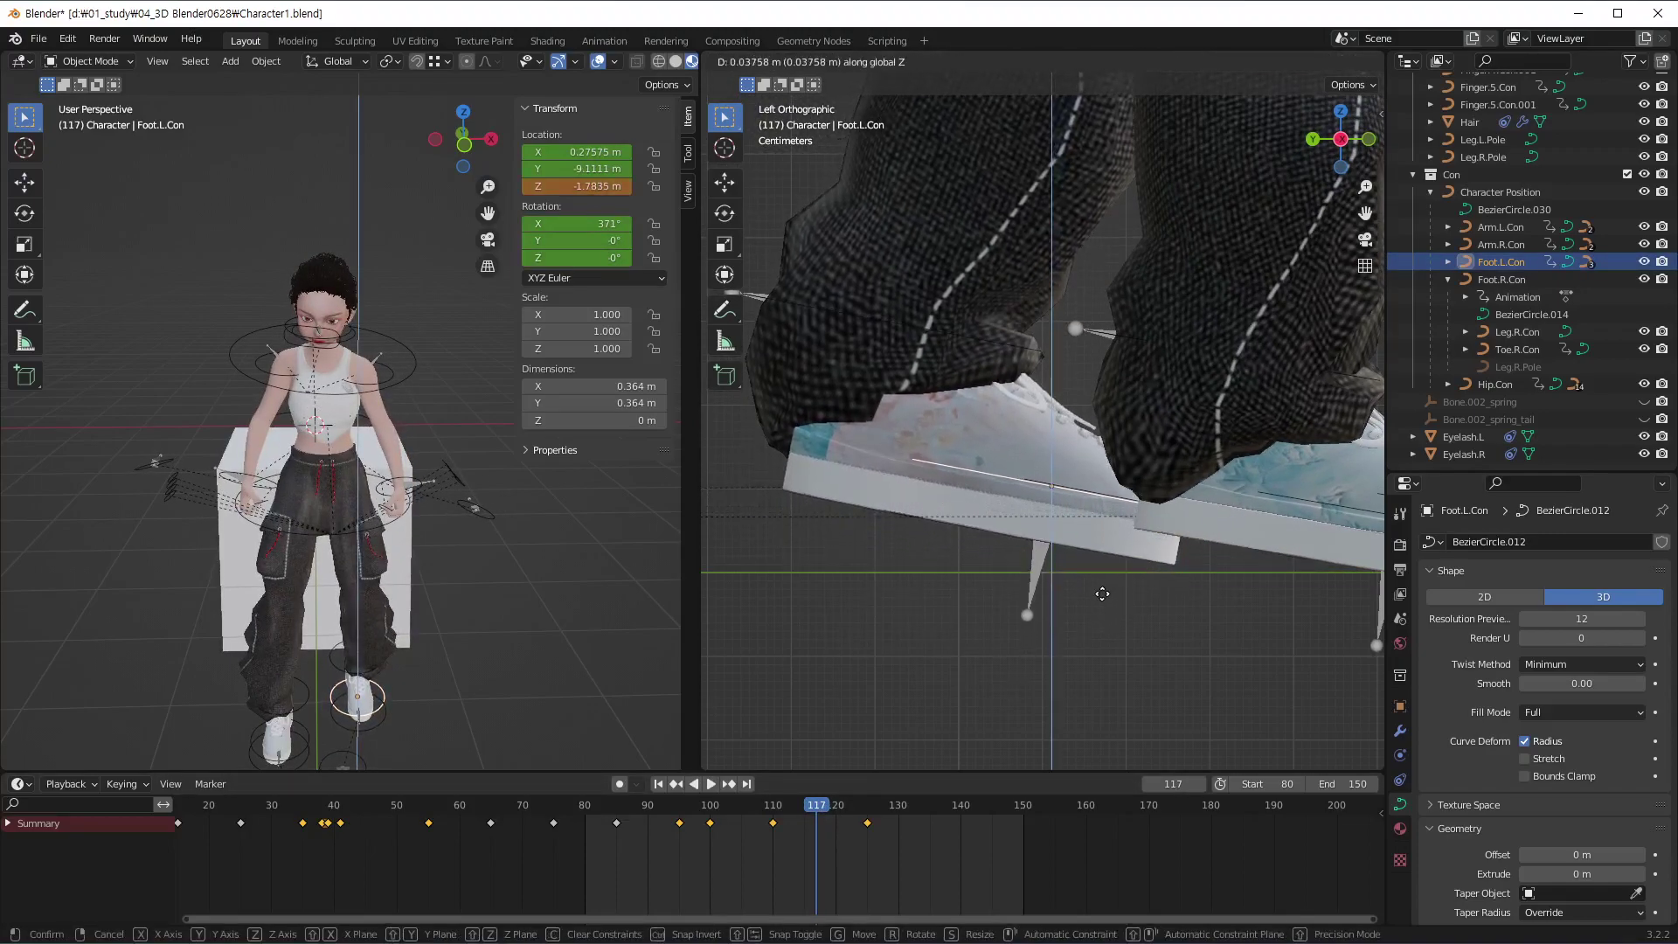
click(1104, 589)
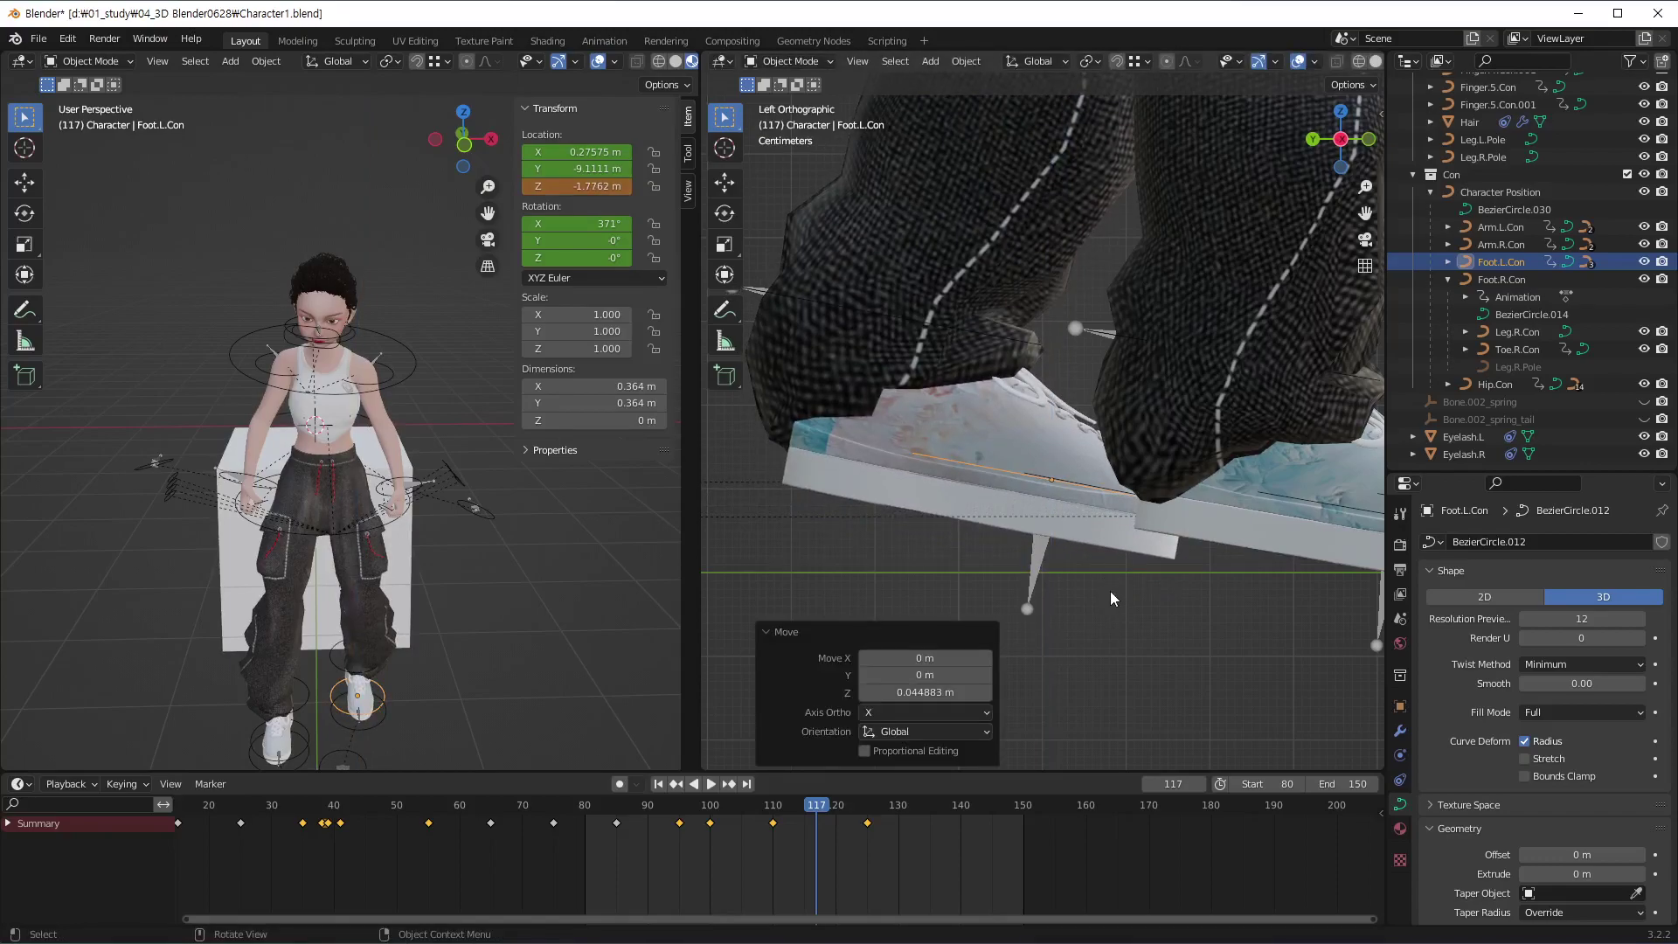
key(i)
click(943, 846)
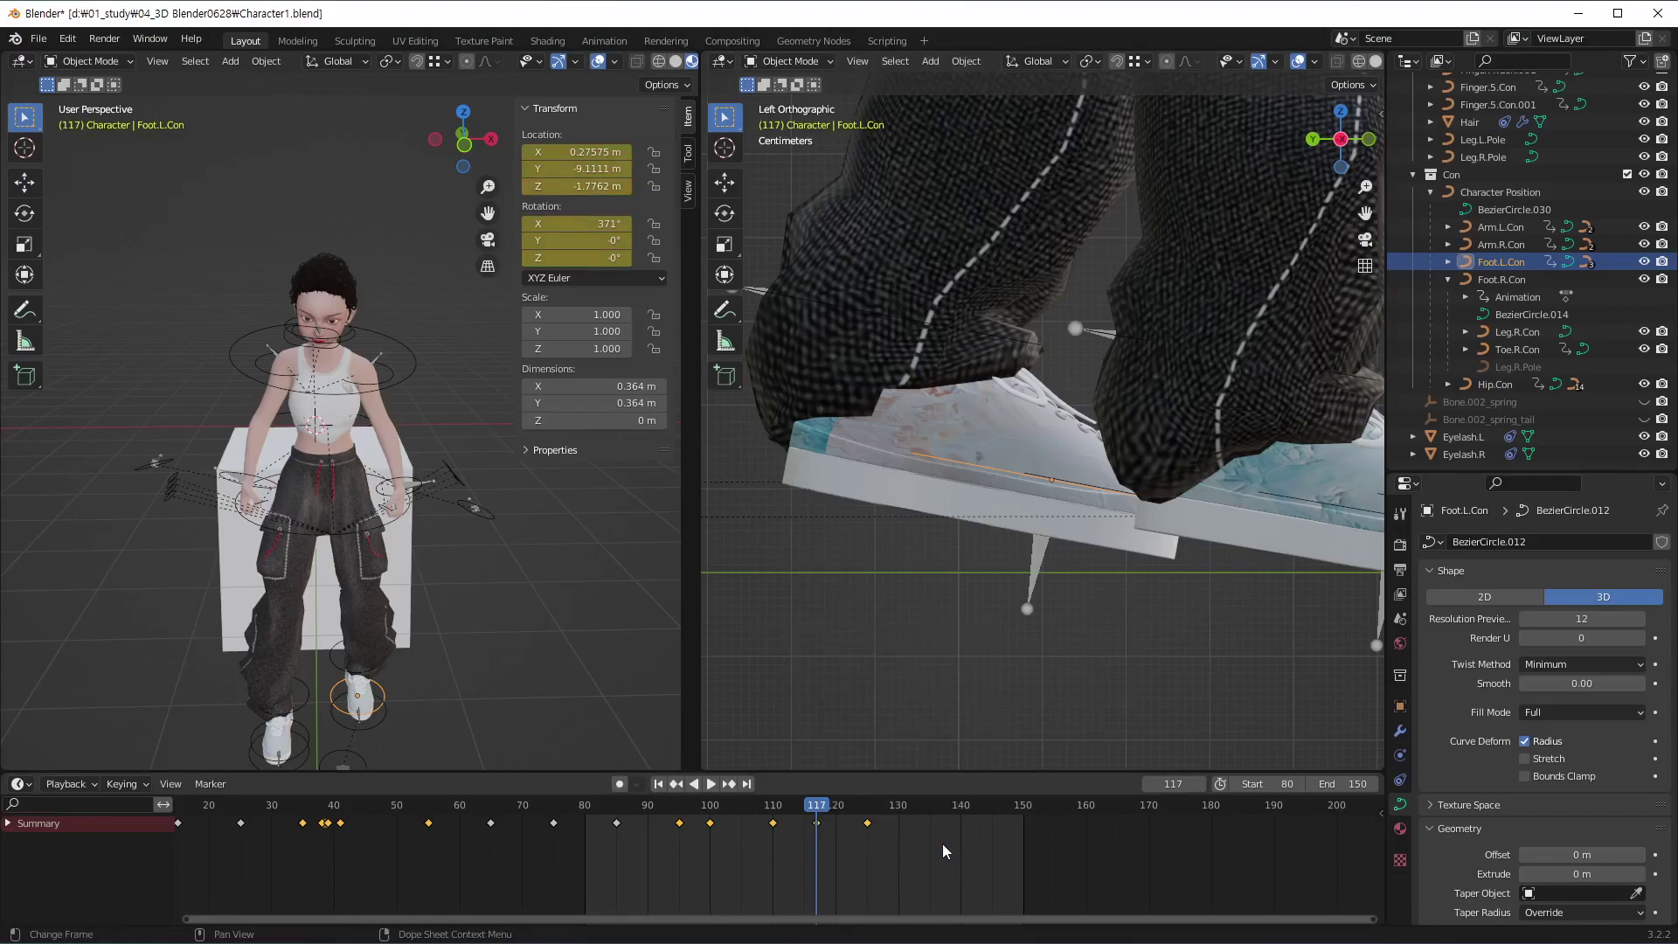
key(ctrl+z)
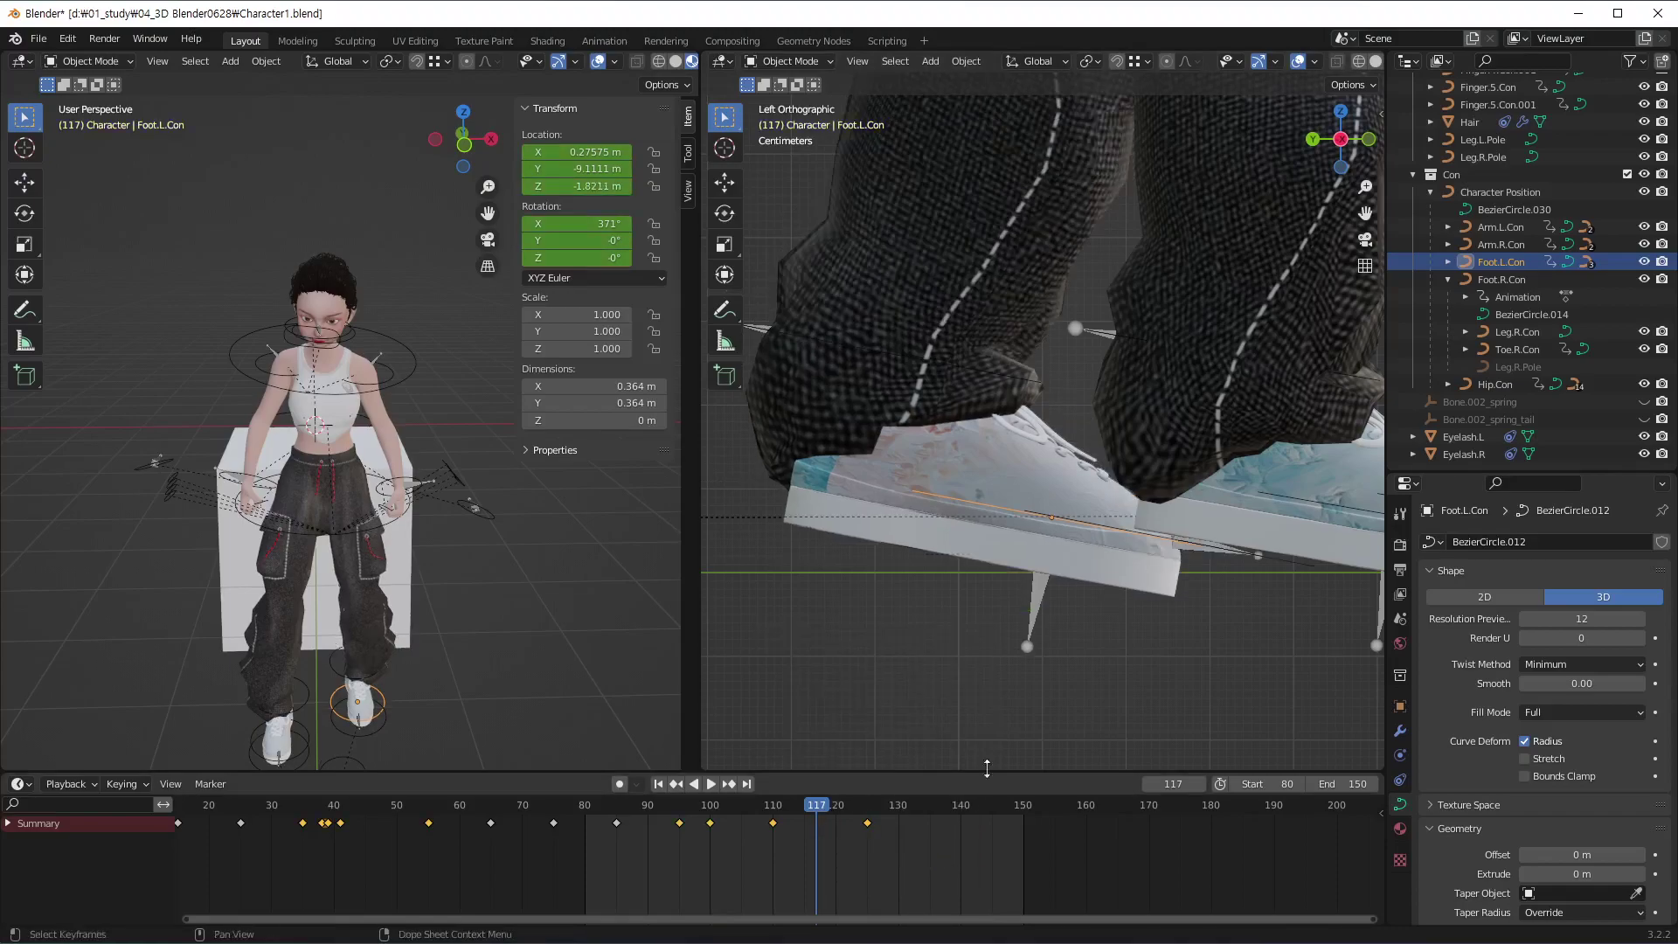
Raise the left foot to Z 1.7772 m and key all channels at frame 117
key(g)
key(z)
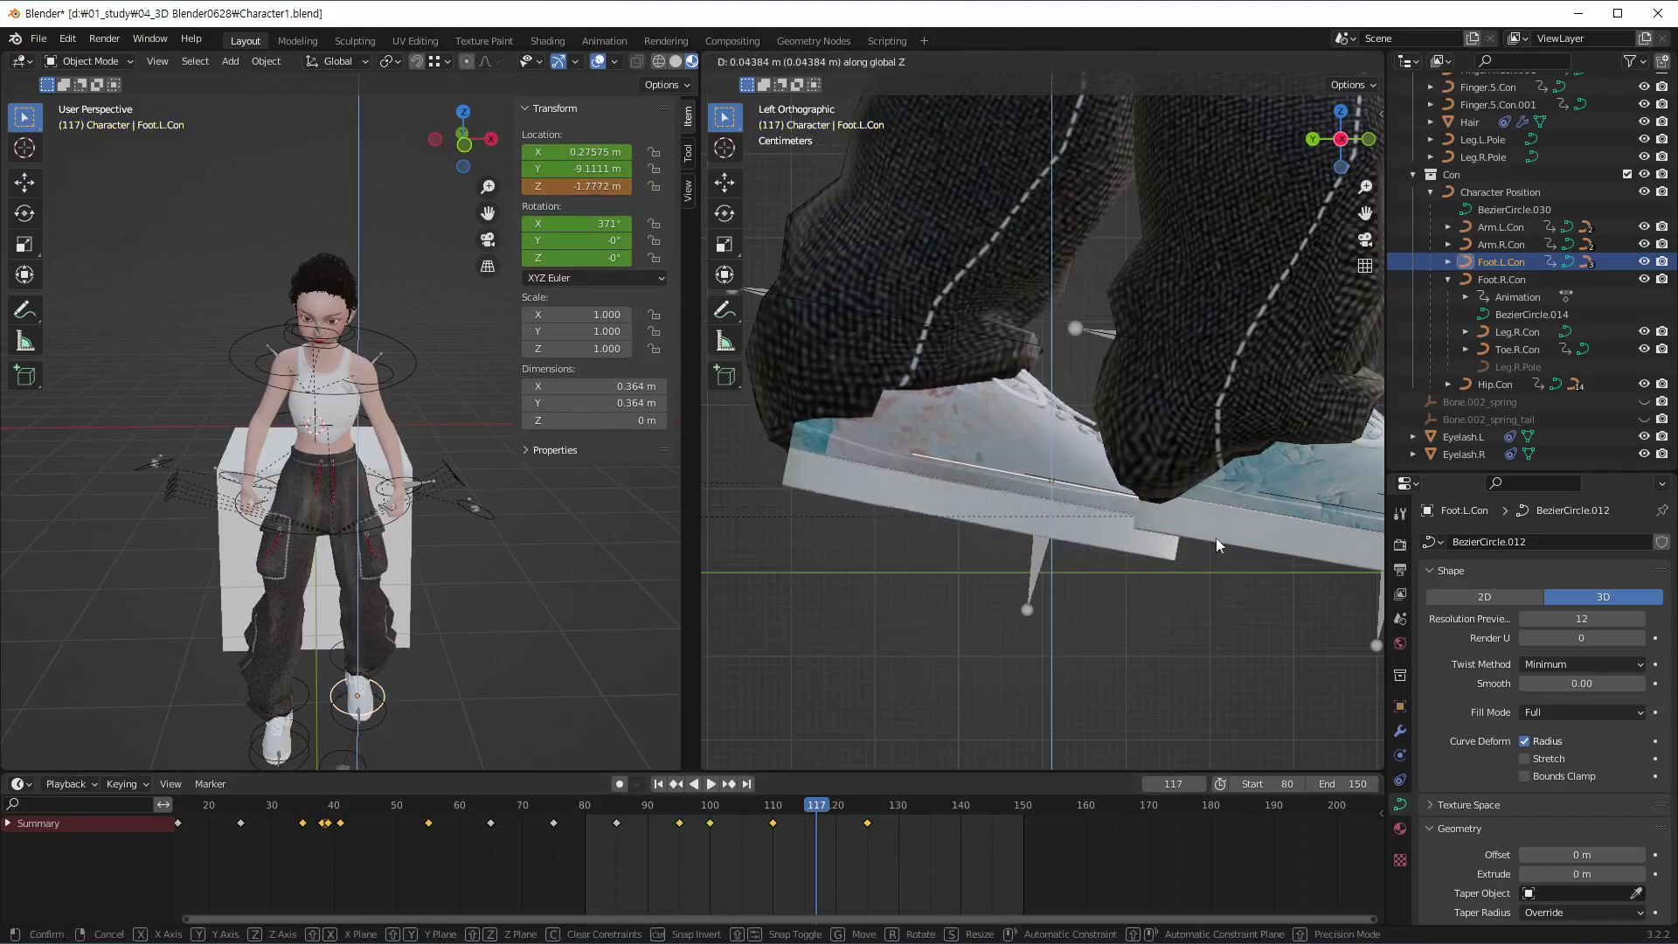
click(1216, 539)
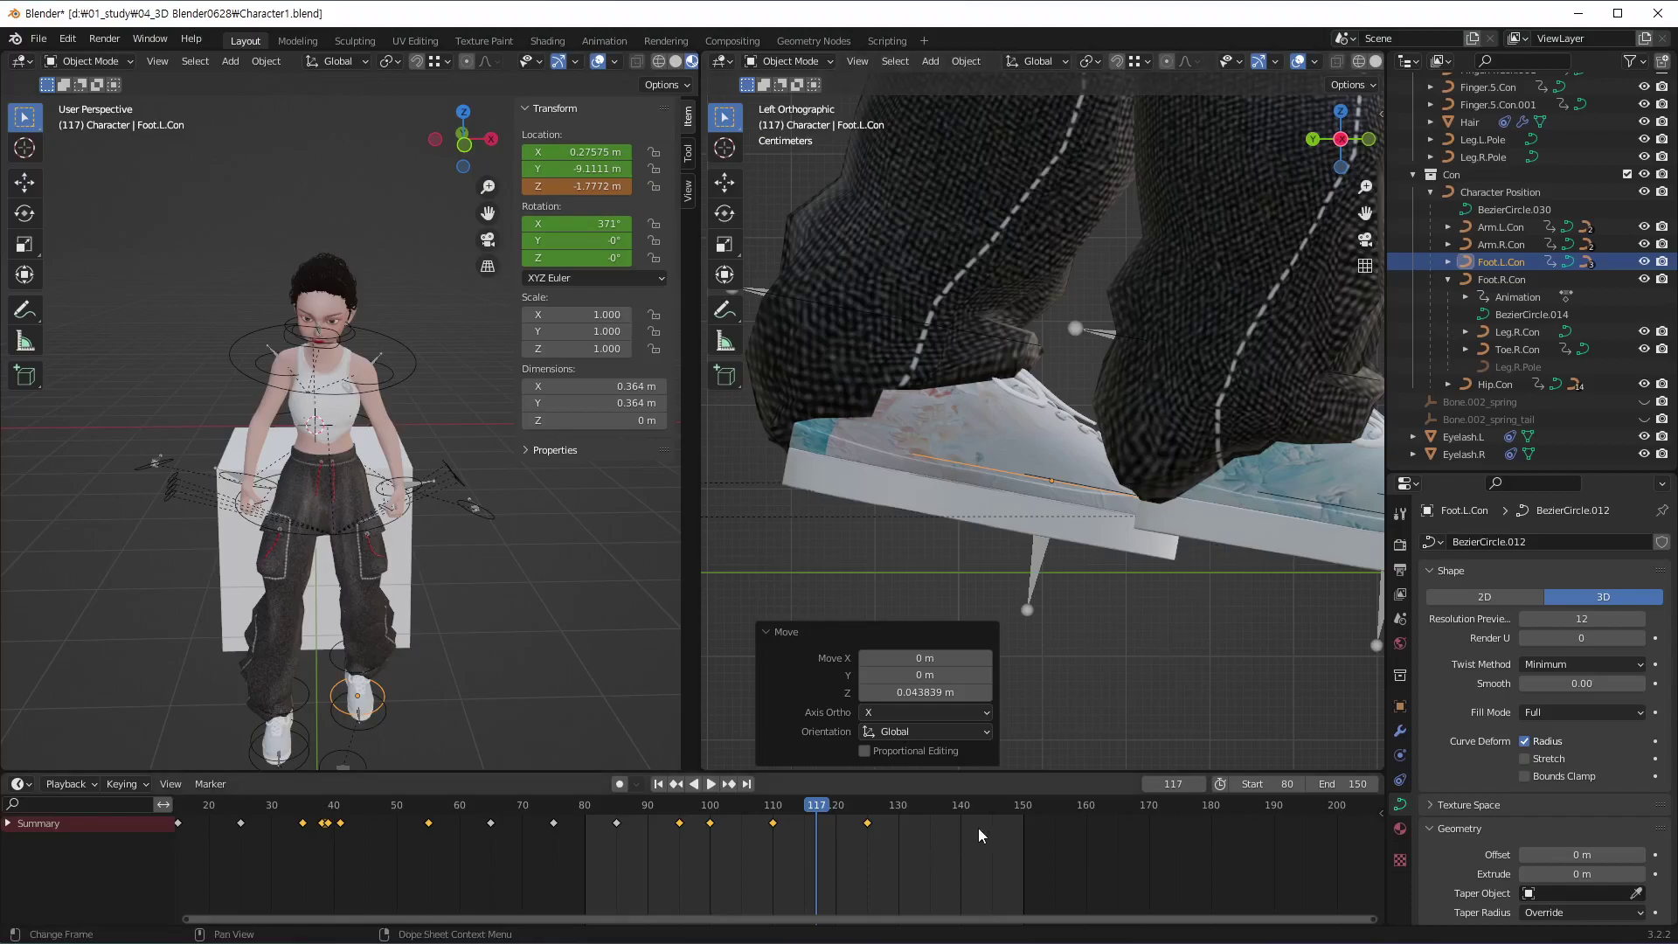
key(i)
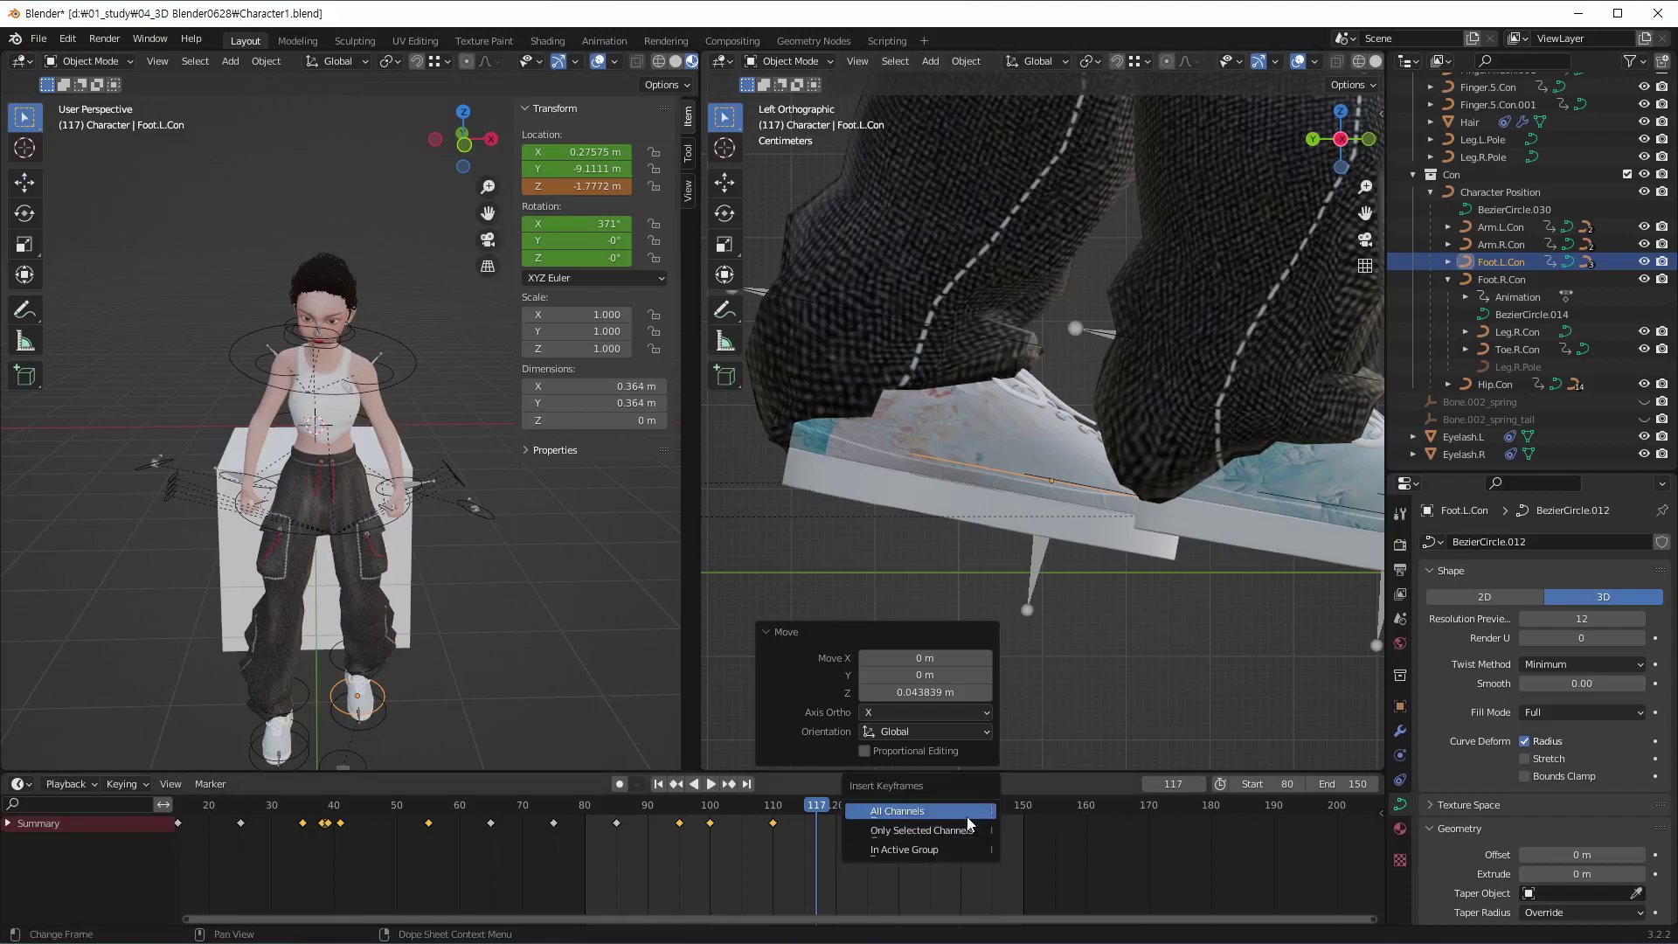
click(966, 822)
scroll(1153, 525, down, 2)
scroll(1136, 537, down, 2)
scroll(1128, 507, down, 2)
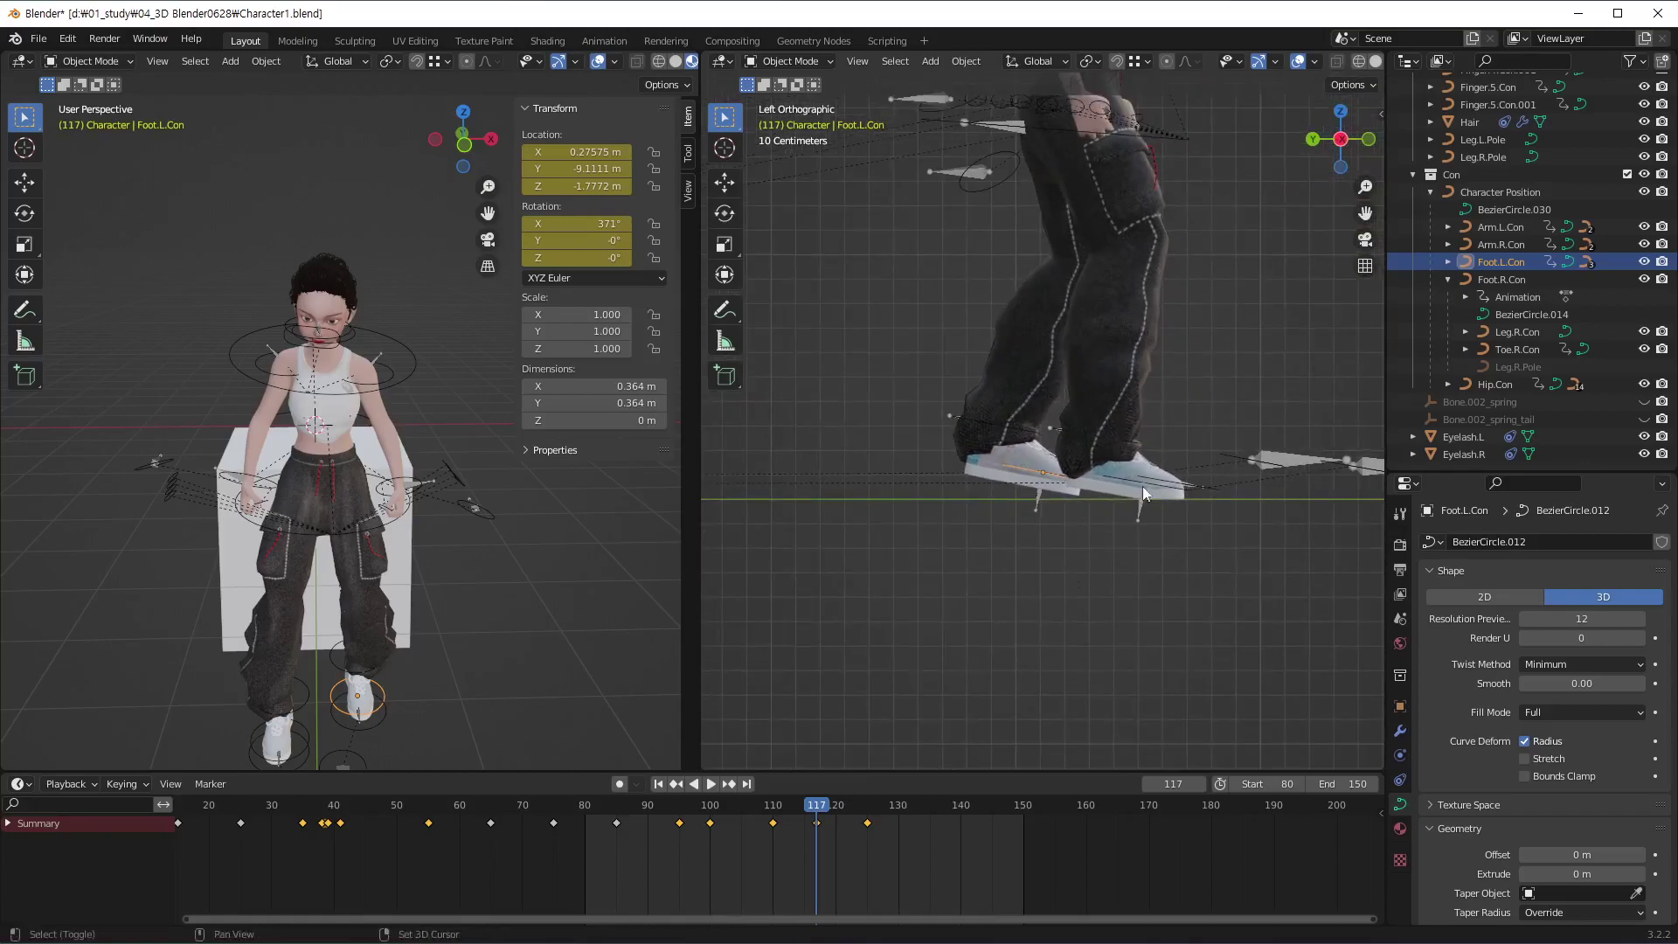
shift+middle_drag(1142, 486, 1057, 641)
key(space)
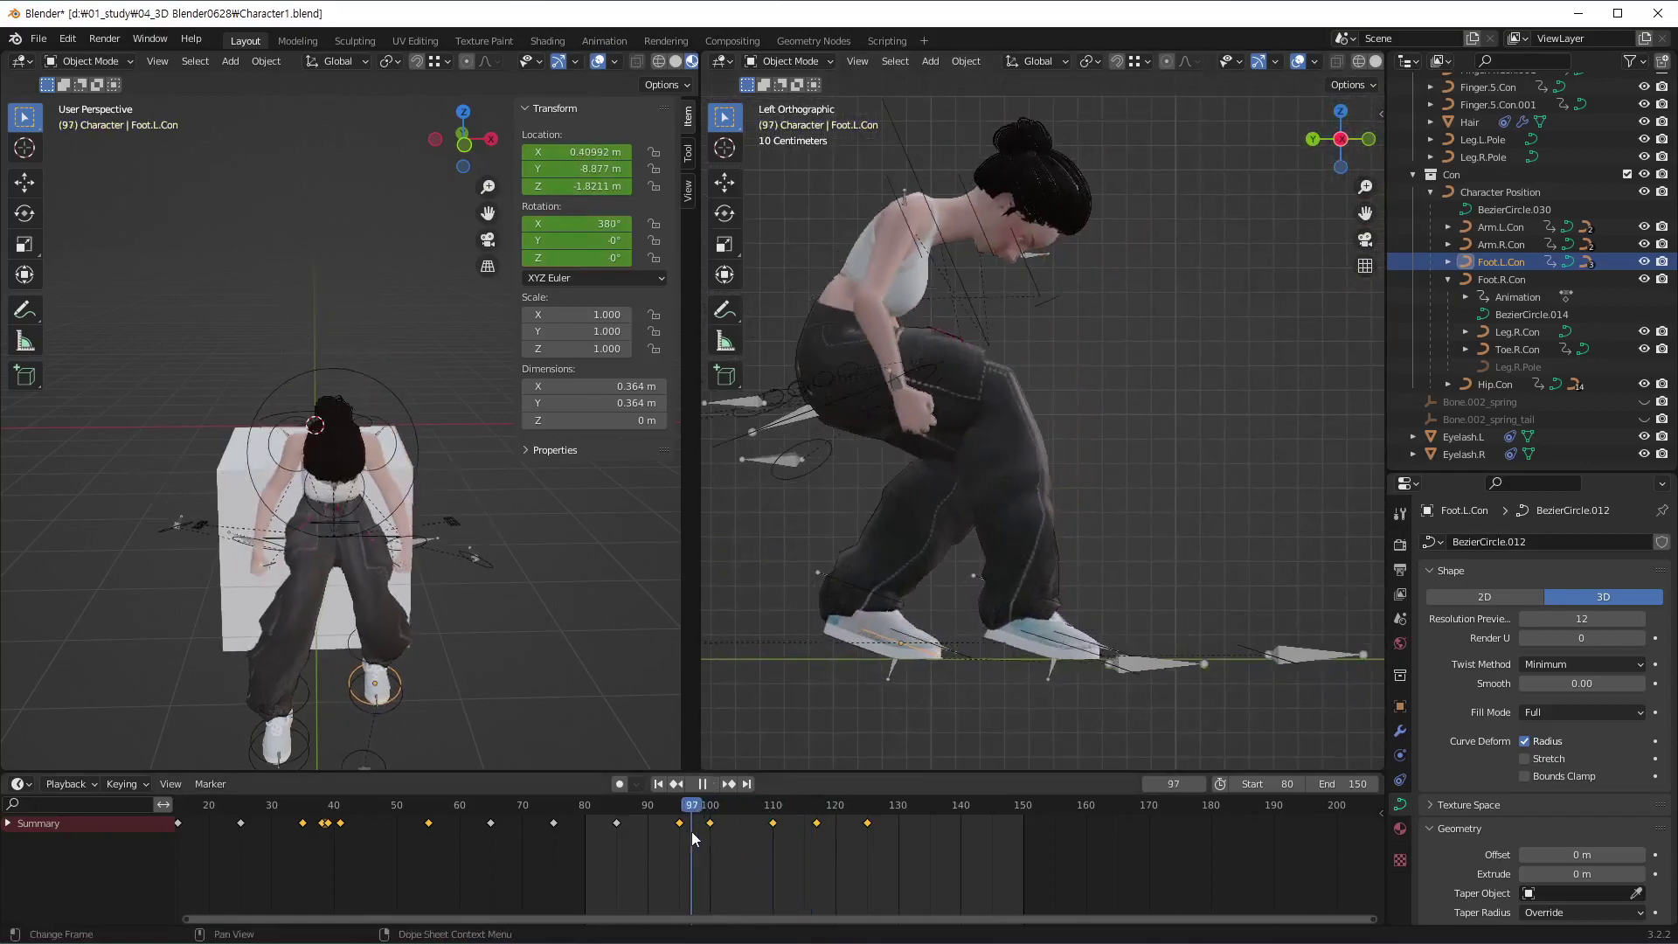
Scrub back to about frame 96 and reframe the side view toward the grey box
mouse_move(825, 853)
mouse_down()
mouse_move(884, 857)
mouse_move(636, 852)
mouse_move(902, 862)
mouse_move(590, 851)
mouse_move(864, 872)
mouse_up()
scroll(1062, 297, down, 2)
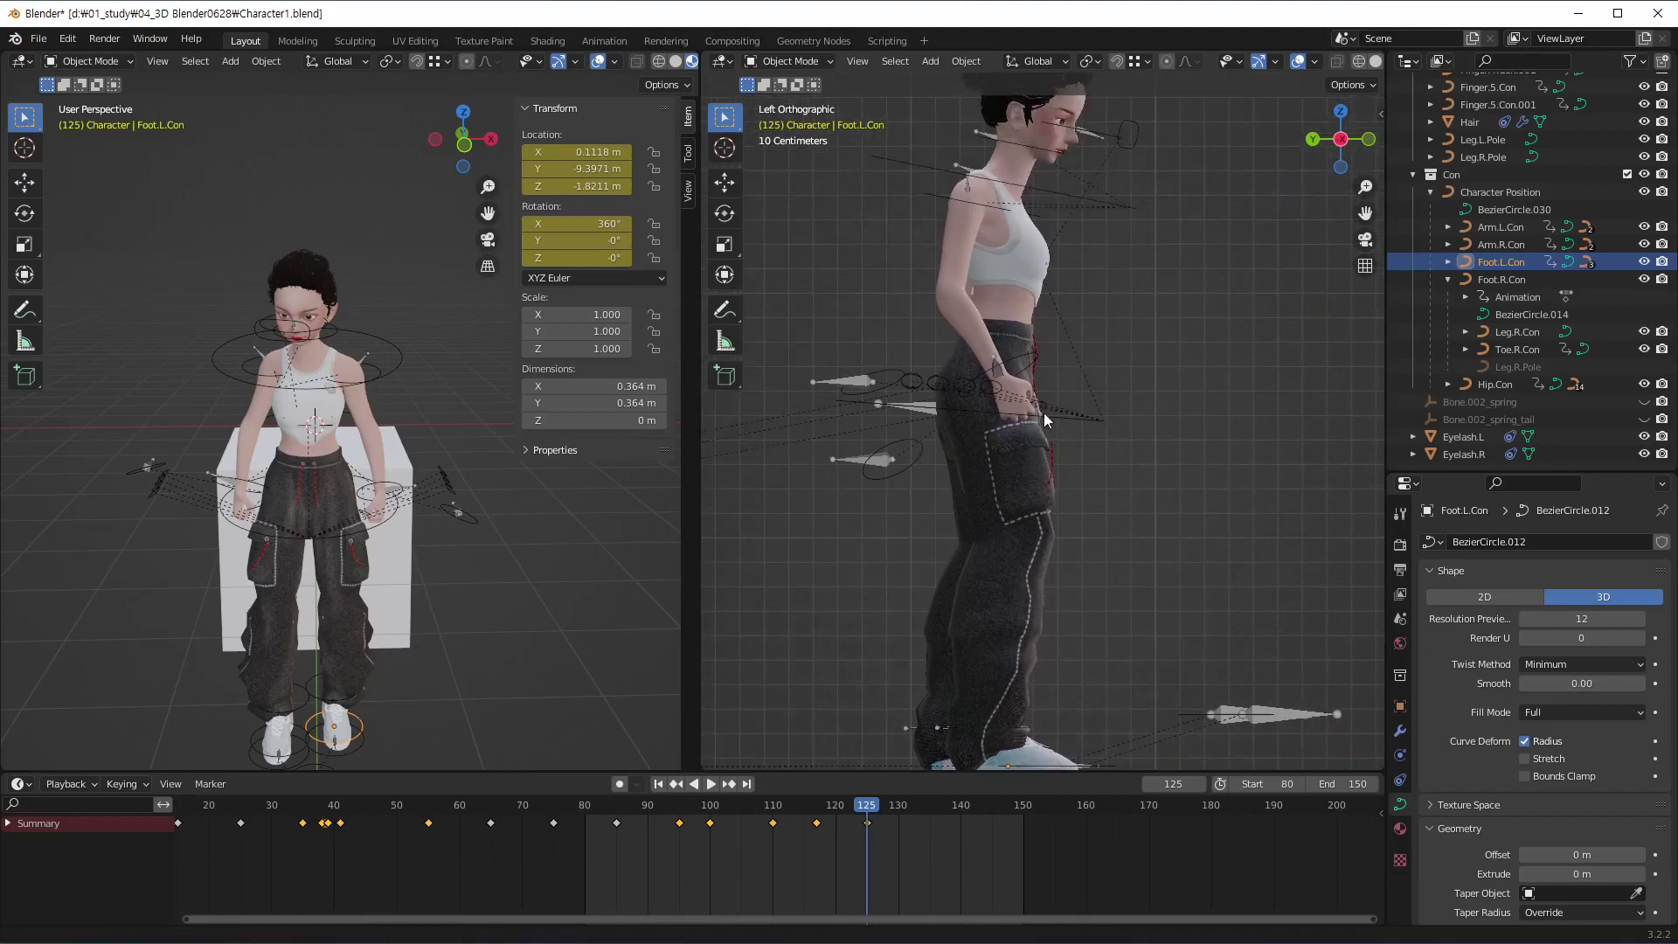
scroll(1044, 412, down, 2)
scroll(1052, 443, up, 1)
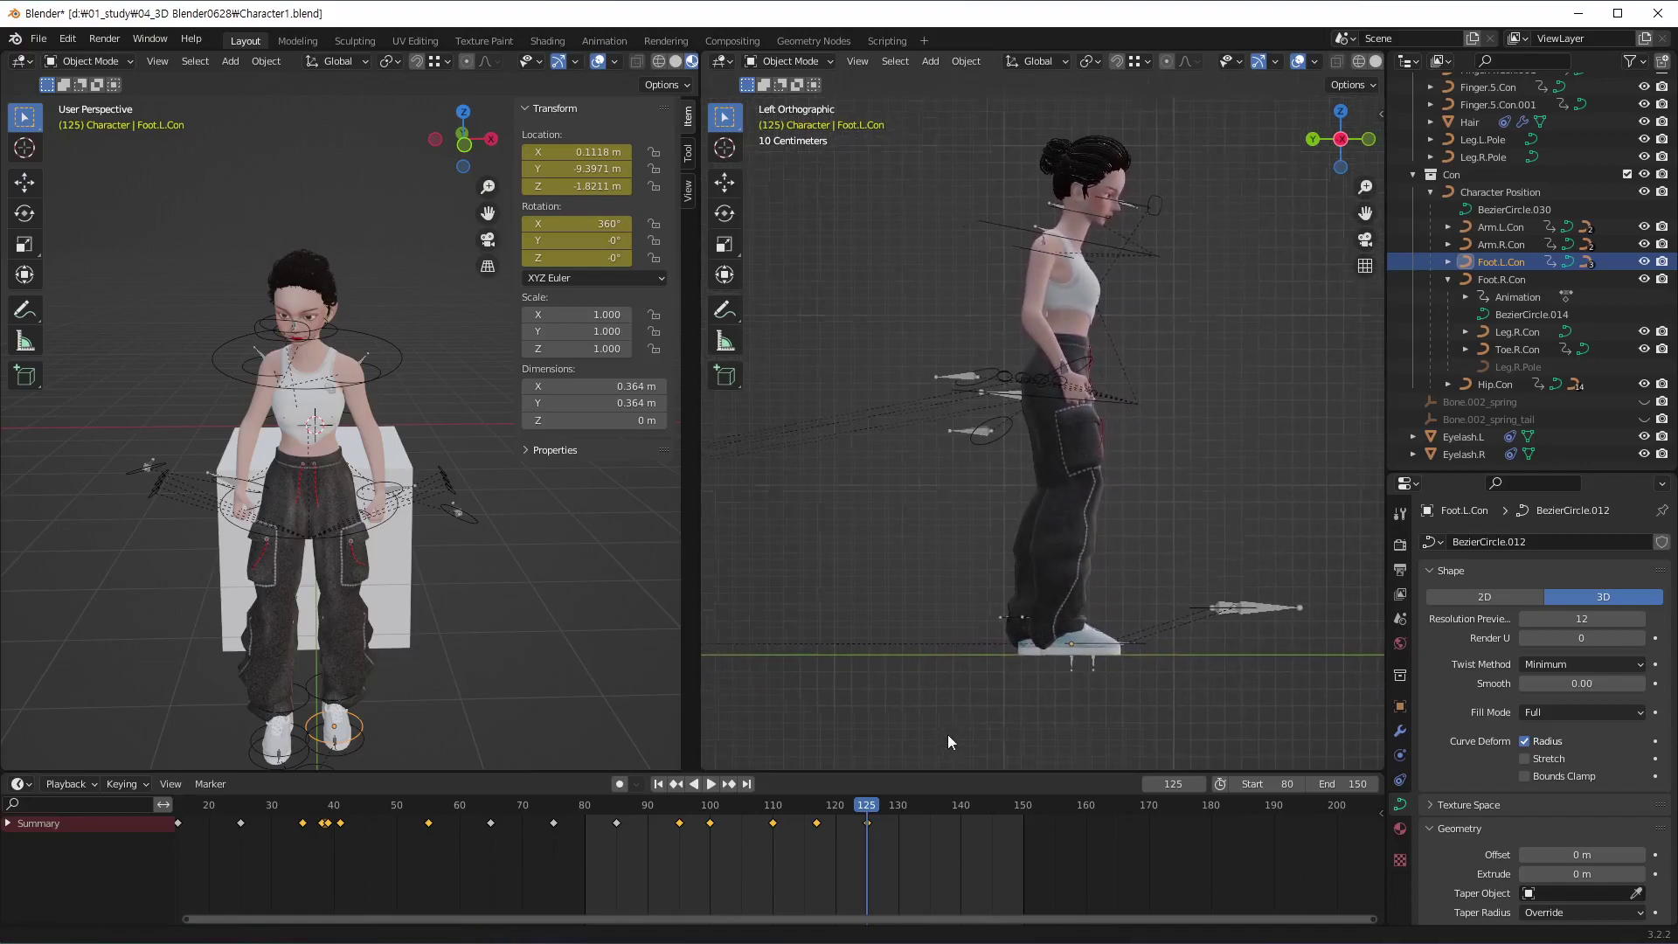
mouse_move(948, 735)
shift+middle_down()
mouse_move(967, 741)
mouse_move(1192, 538)
shift+middle_up()
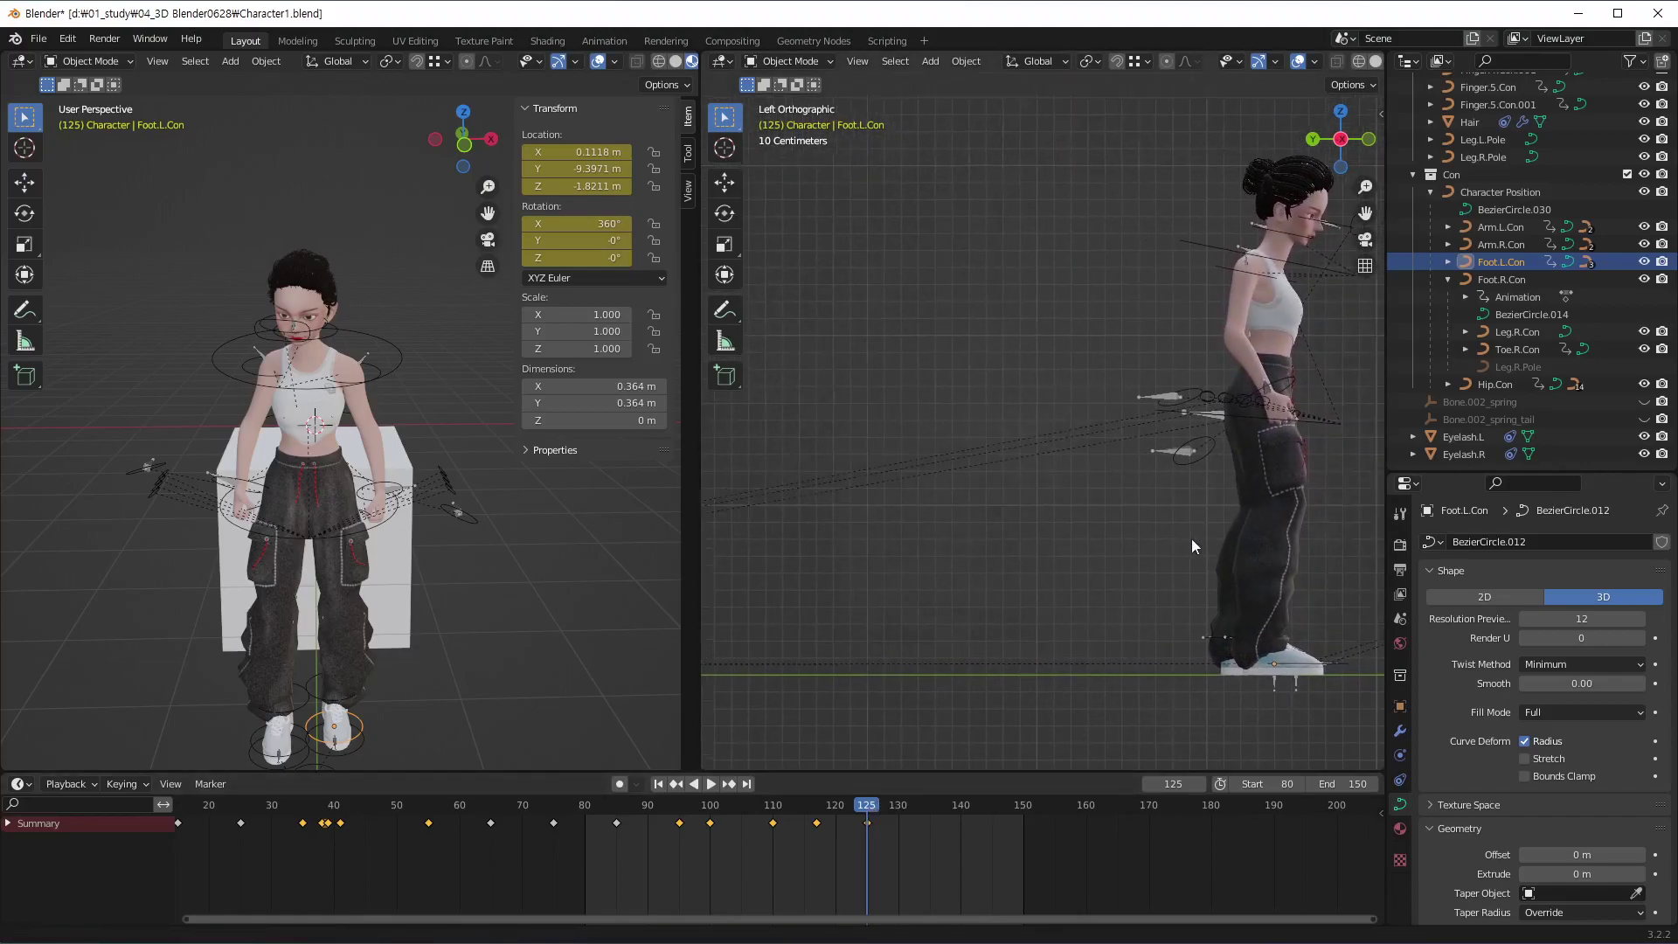
scroll(1124, 602, down, 2)
mouse_move(937, 590)
shift+middle_down()
mouse_move(1112, 626)
mouse_move(1251, 595)
shift+middle_up()
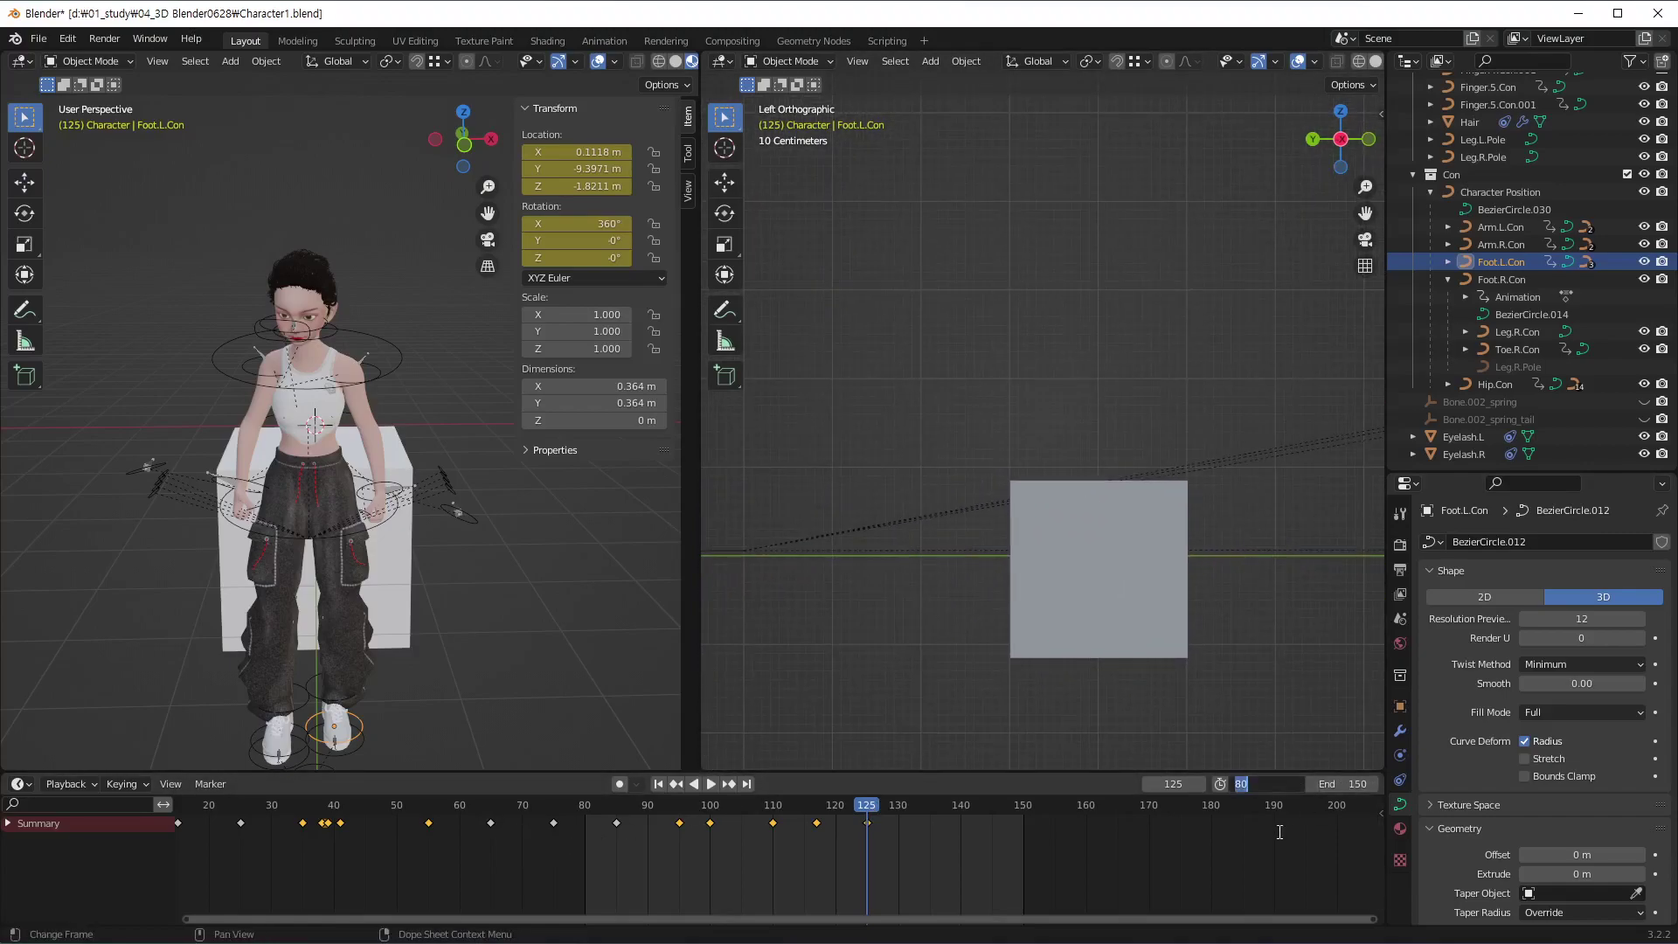
Change the animation start frame from 80 to 1 and scrub the early frames to 12
text(1)
key(Return)
middle_drag(738, 826, 958, 824)
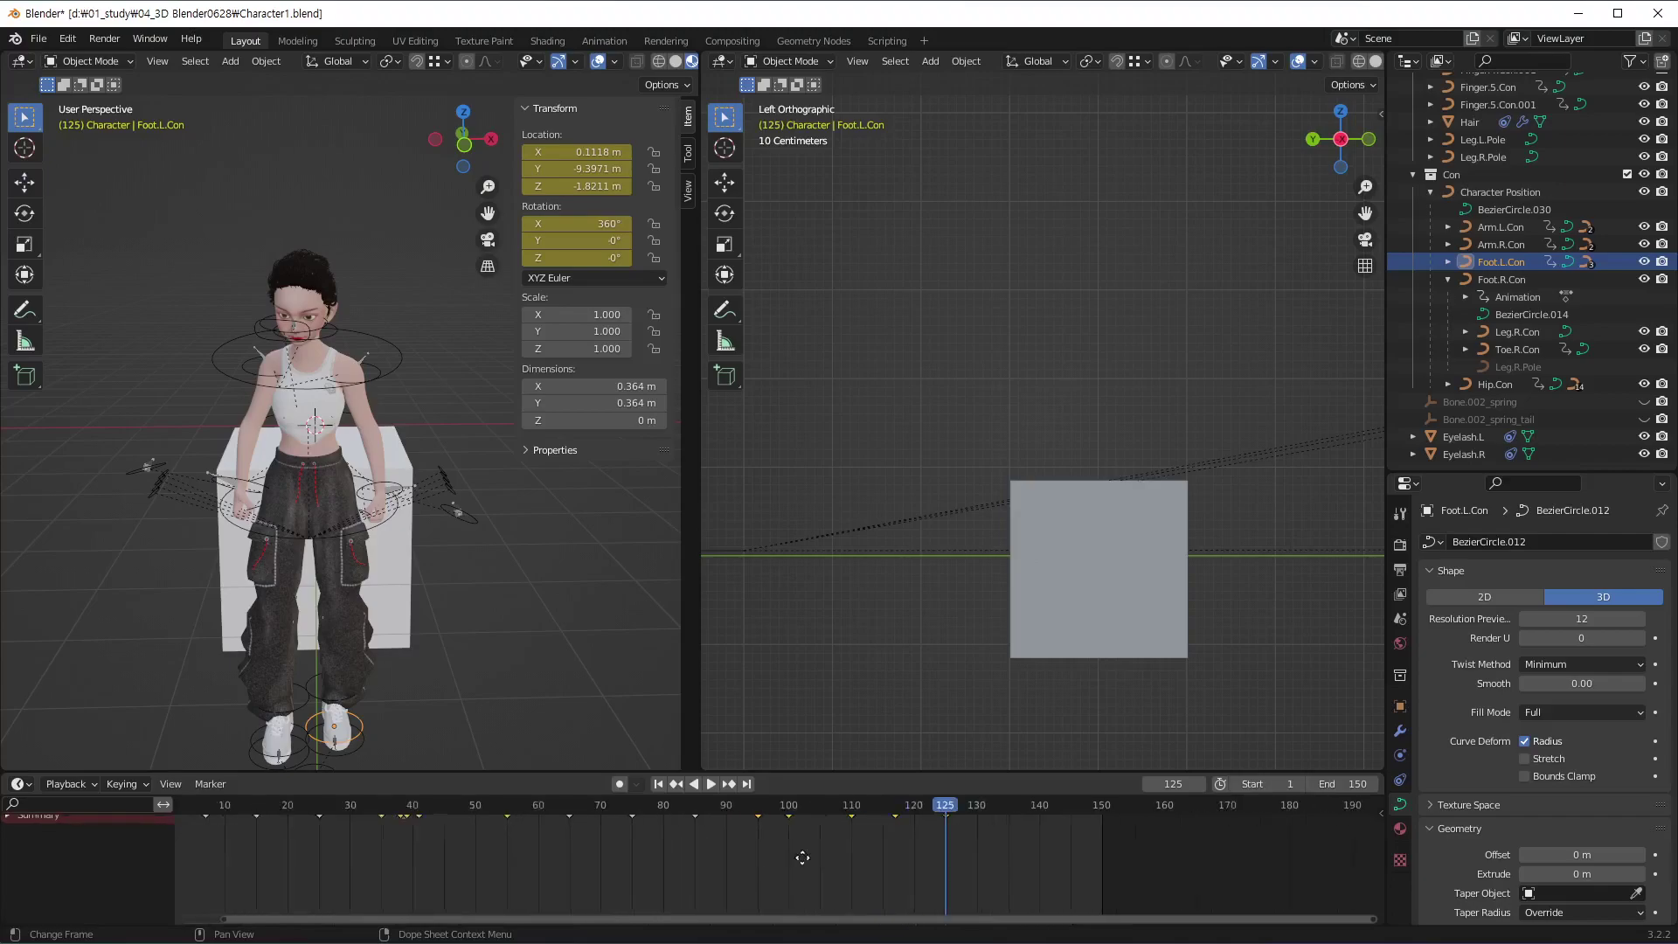
mouse_move(1083, 816)
mouse_down()
mouse_move(343, 840)
mouse_move(437, 819)
mouse_up()
mouse_move(850, 545)
shift+middle_down()
mouse_move(1025, 589)
mouse_move(967, 600)
shift+middle_up()
mouse_move(402, 809)
mouse_down()
mouse_move(313, 826)
mouse_move(542, 874)
mouse_move(773, 858)
mouse_move(945, 873)
mouse_move(455, 888)
mouse_move(879, 873)
mouse_move(365, 869)
mouse_move(417, 868)
mouse_up()
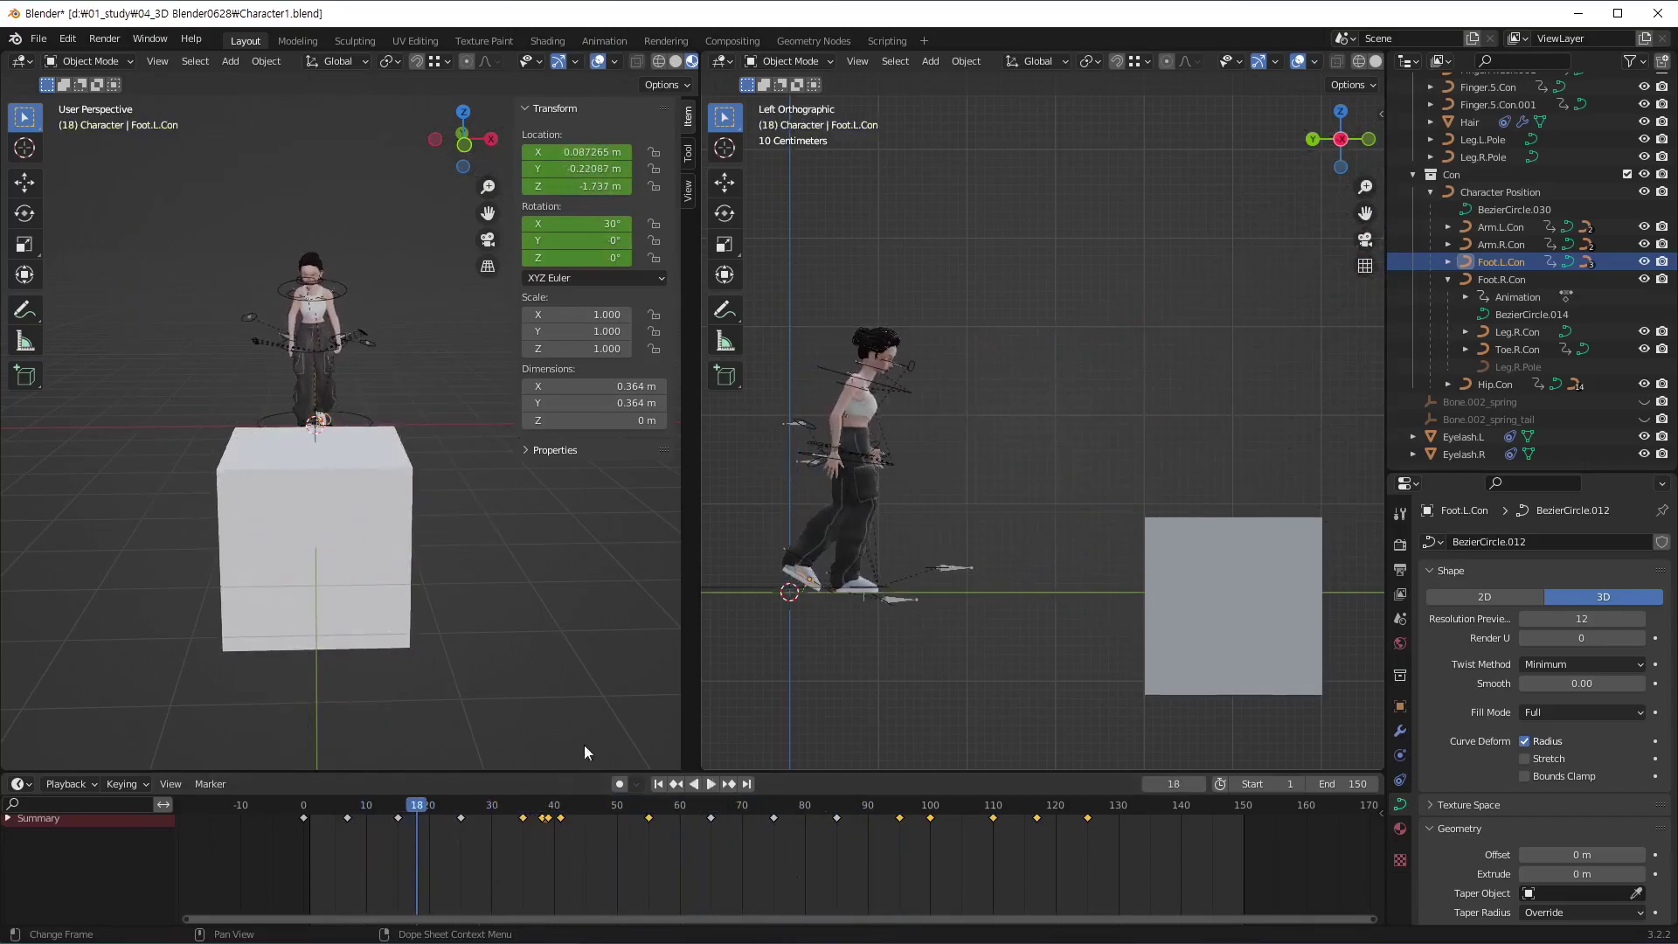
Review the step-up motion, stopping at frame 55 with the character on the box
scroll(885, 538, up, 2)
scroll(1046, 417, up, 3)
scroll(1046, 417, up, 1)
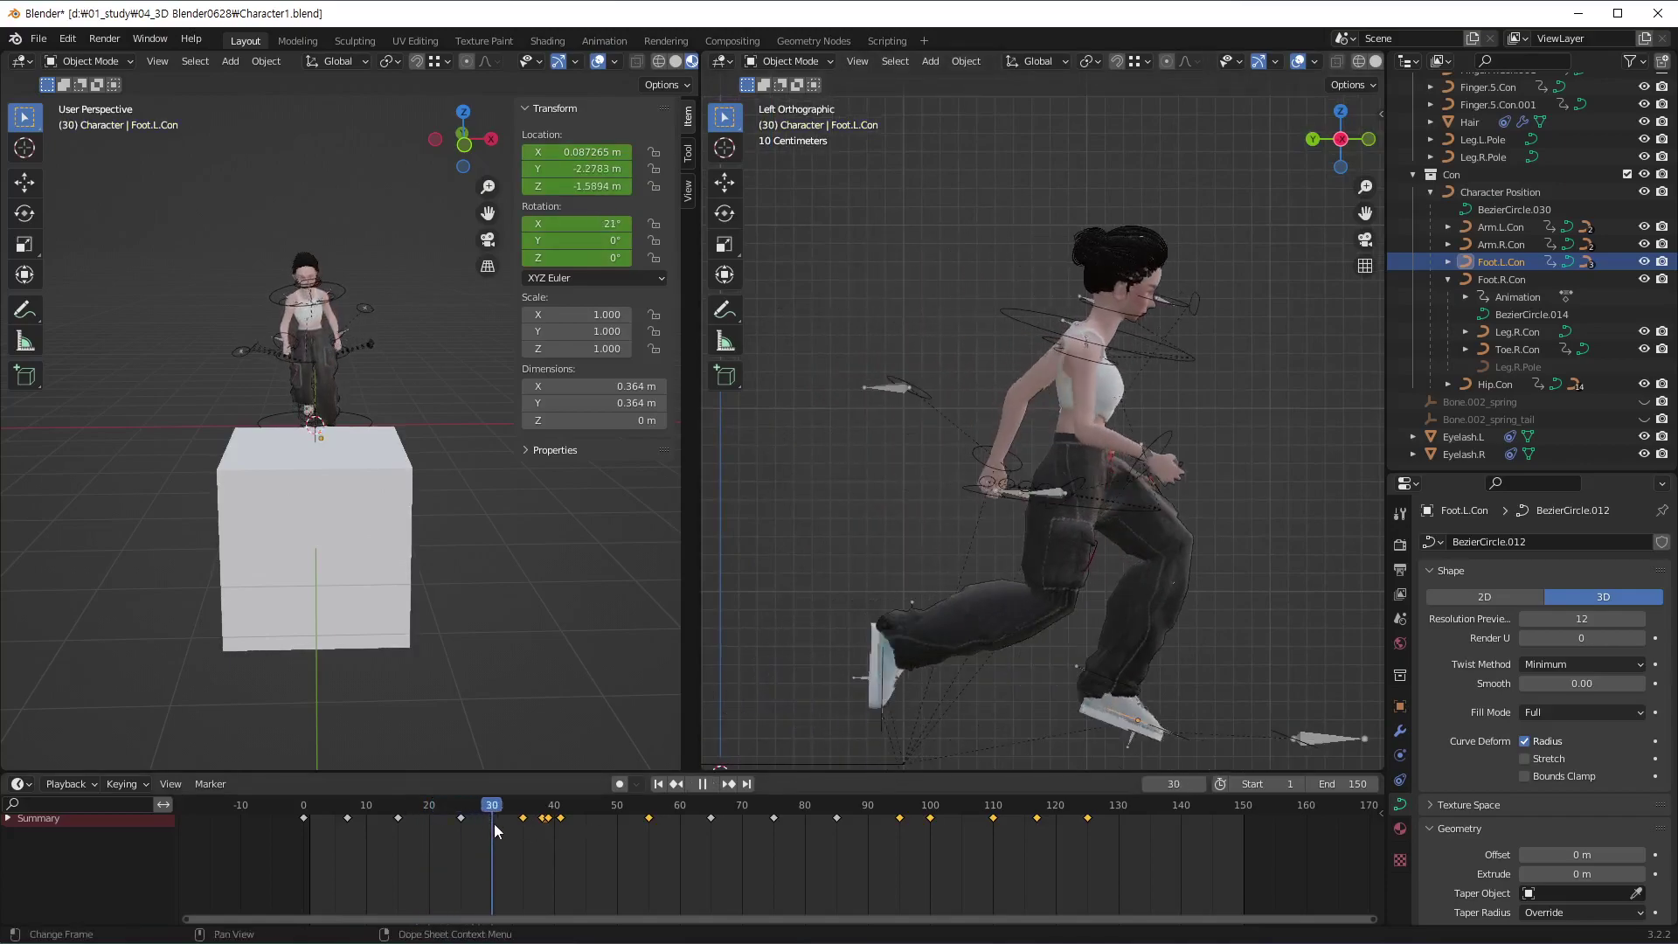
drag(518, 829, 645, 851)
key(space)
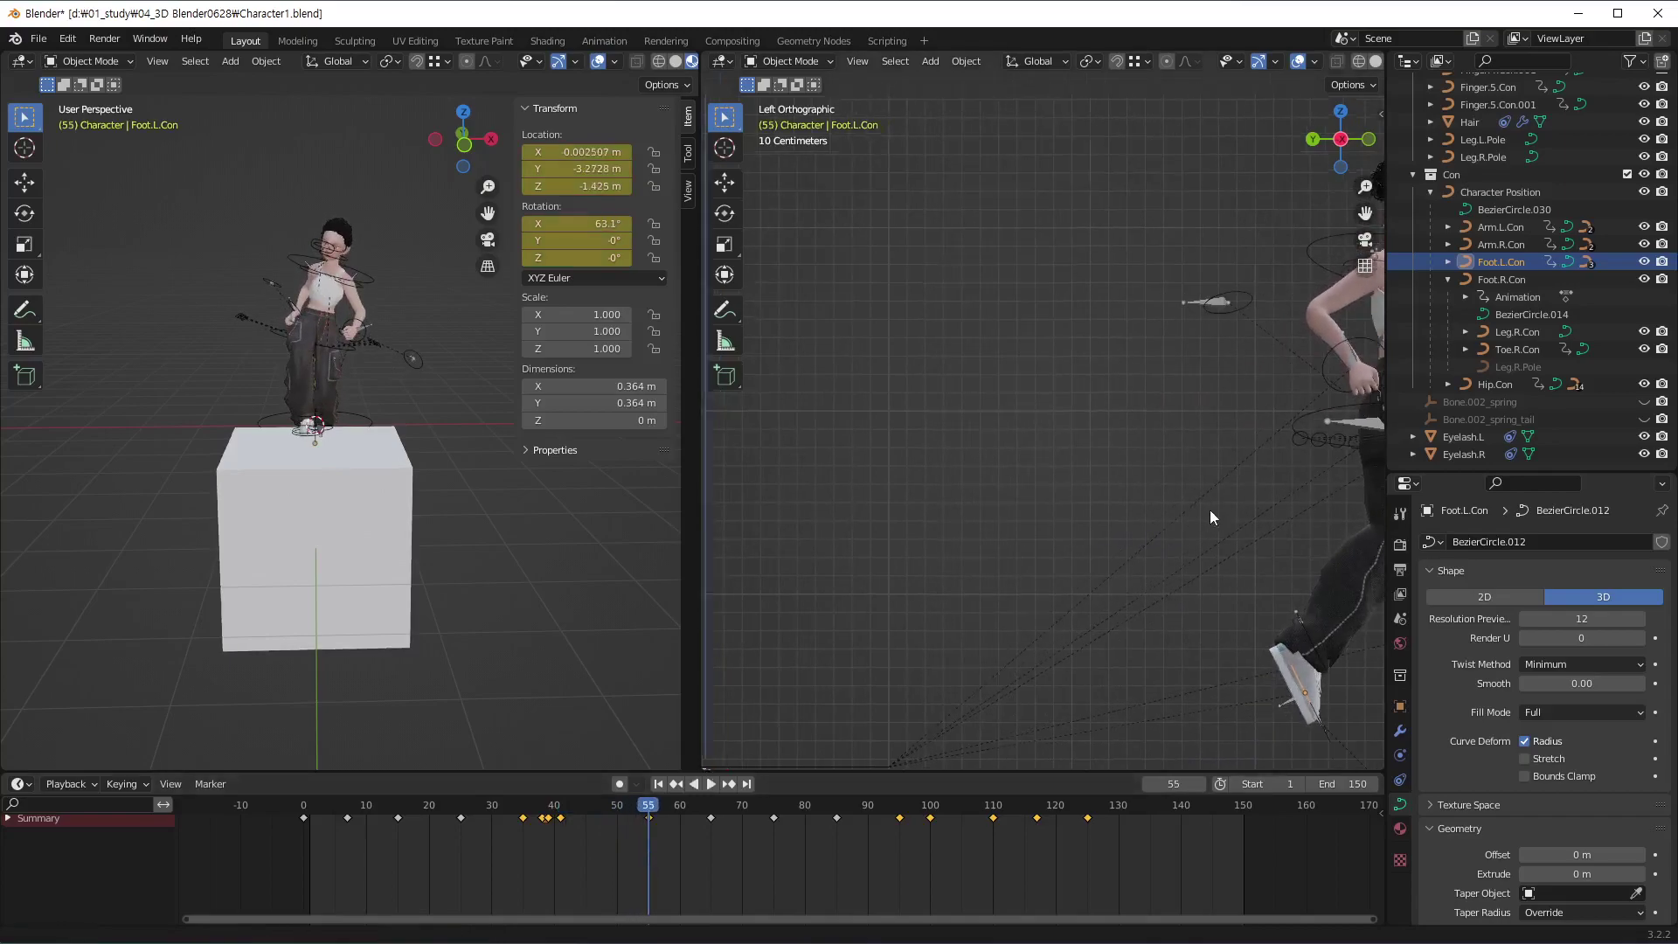
shift+middle_drag(1210, 511, 774, 547)
mouse_move(367, 419)
middle_down()
mouse_move(271, 373)
mouse_move(444, 348)
mouse_move(166, 607)
mouse_move(416, 512)
mouse_move(571, 323)
mouse_move(437, 527)
mouse_move(322, 509)
middle_up()
Select Finger.2.Con, zoom in on it, and scrub back to around frame 47
click(507, 490)
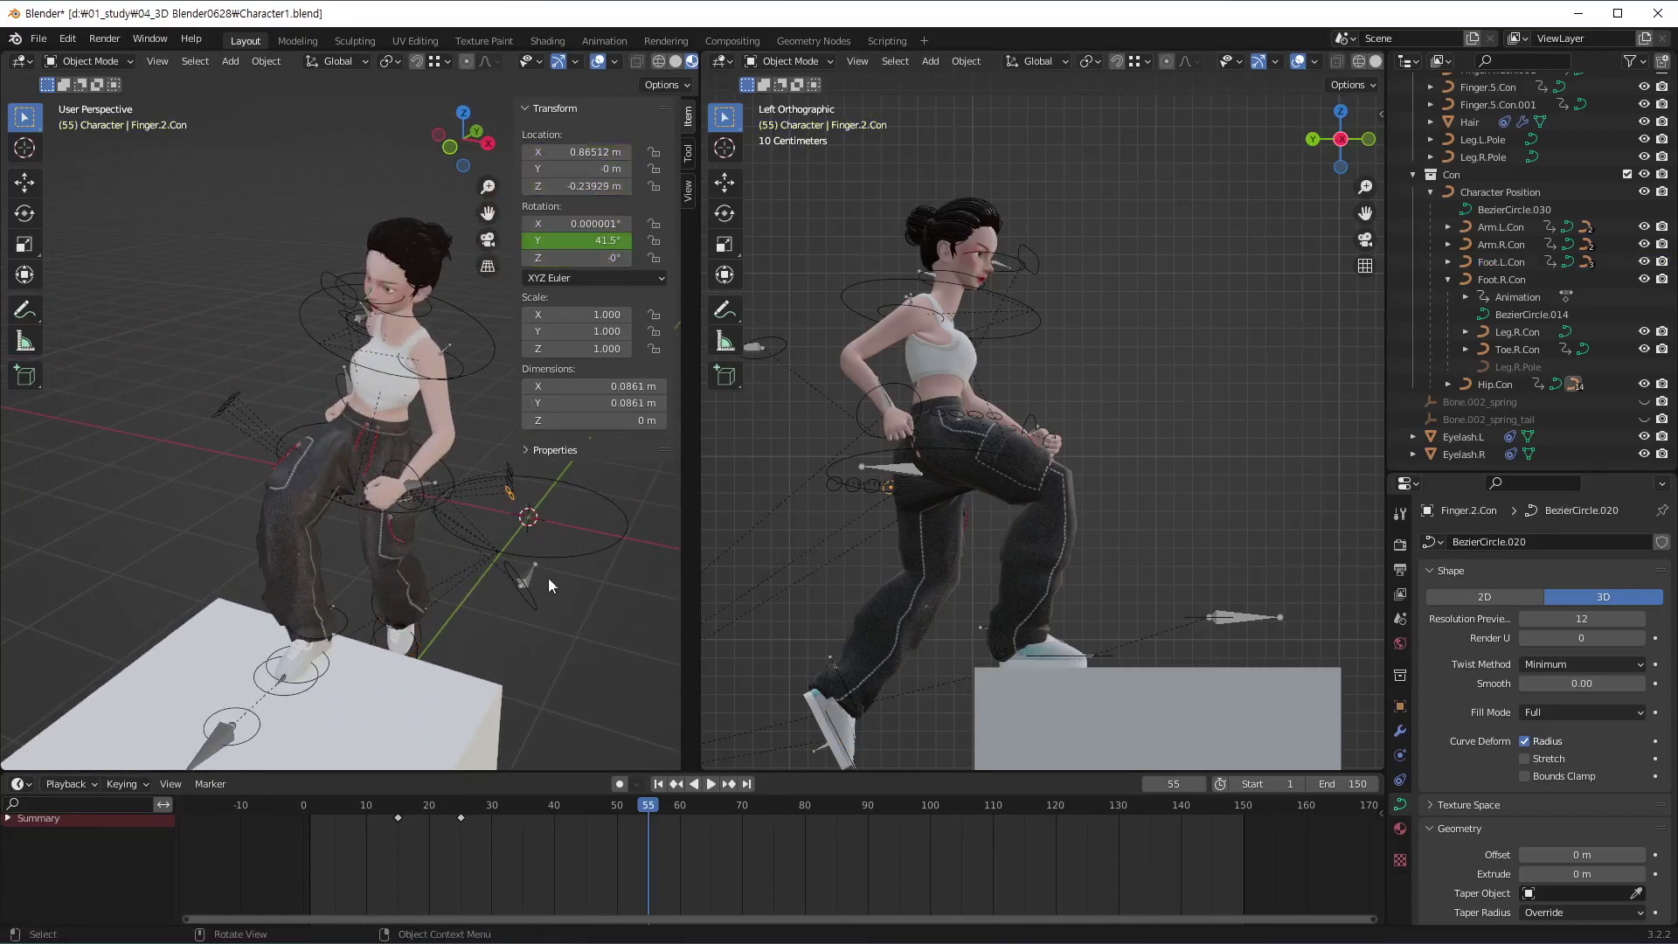
key(KP_Decimal)
scroll(393, 418, down, 2)
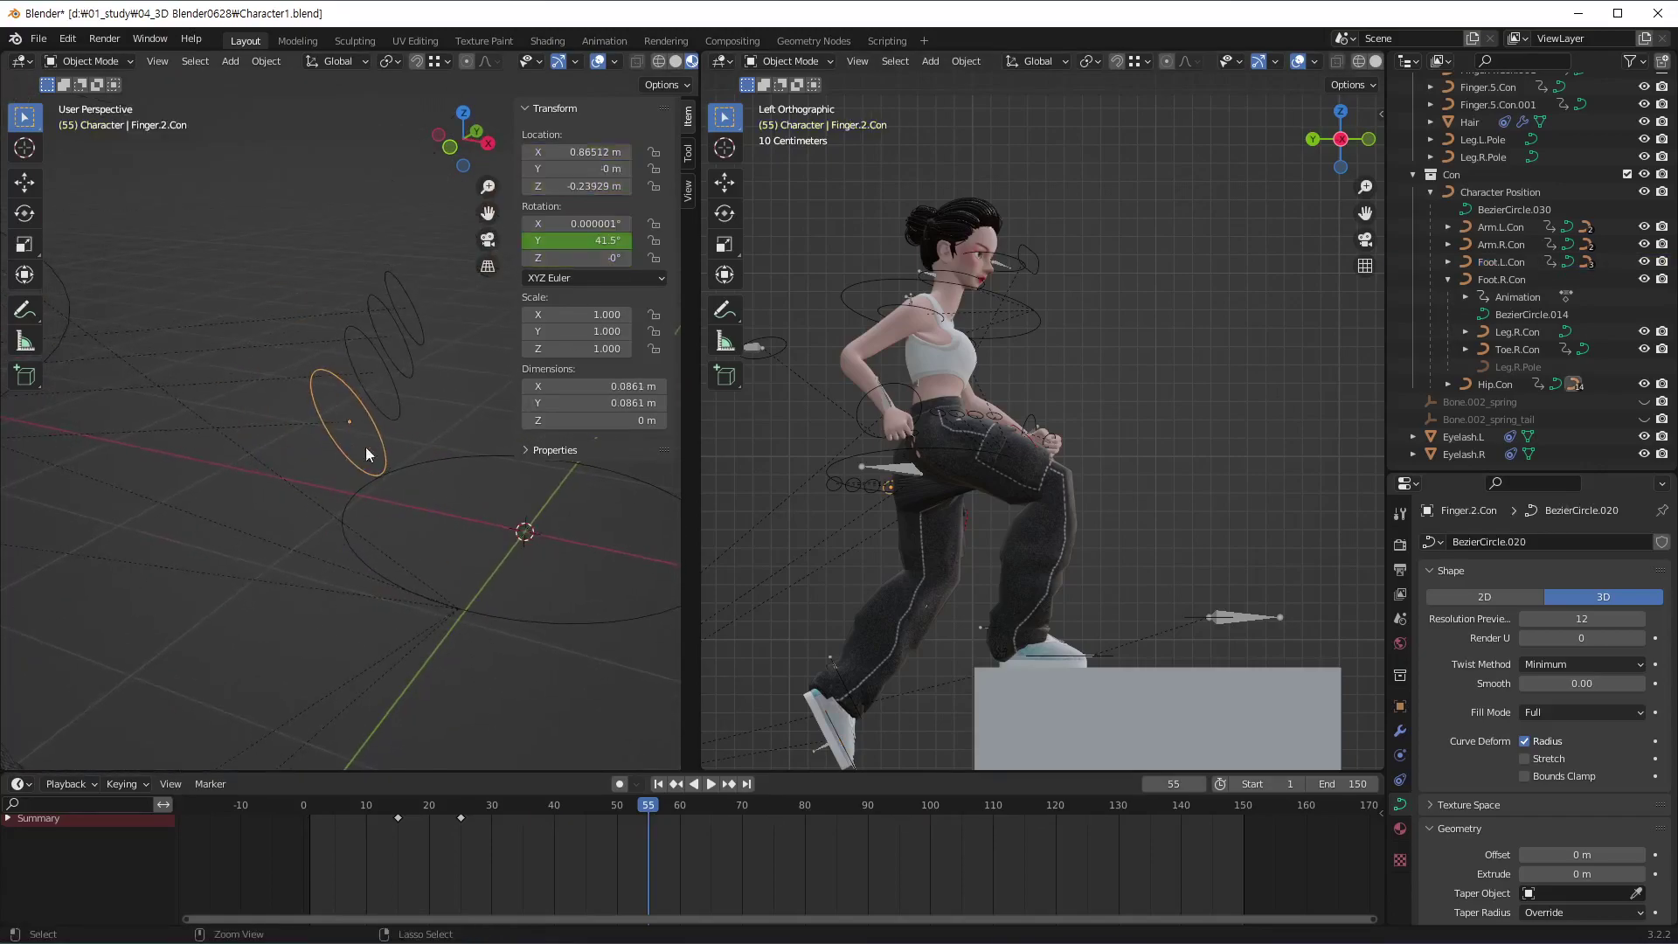
scroll(365, 447, down, 3)
scroll(326, 412, down, 2)
scroll(269, 521, down, 2)
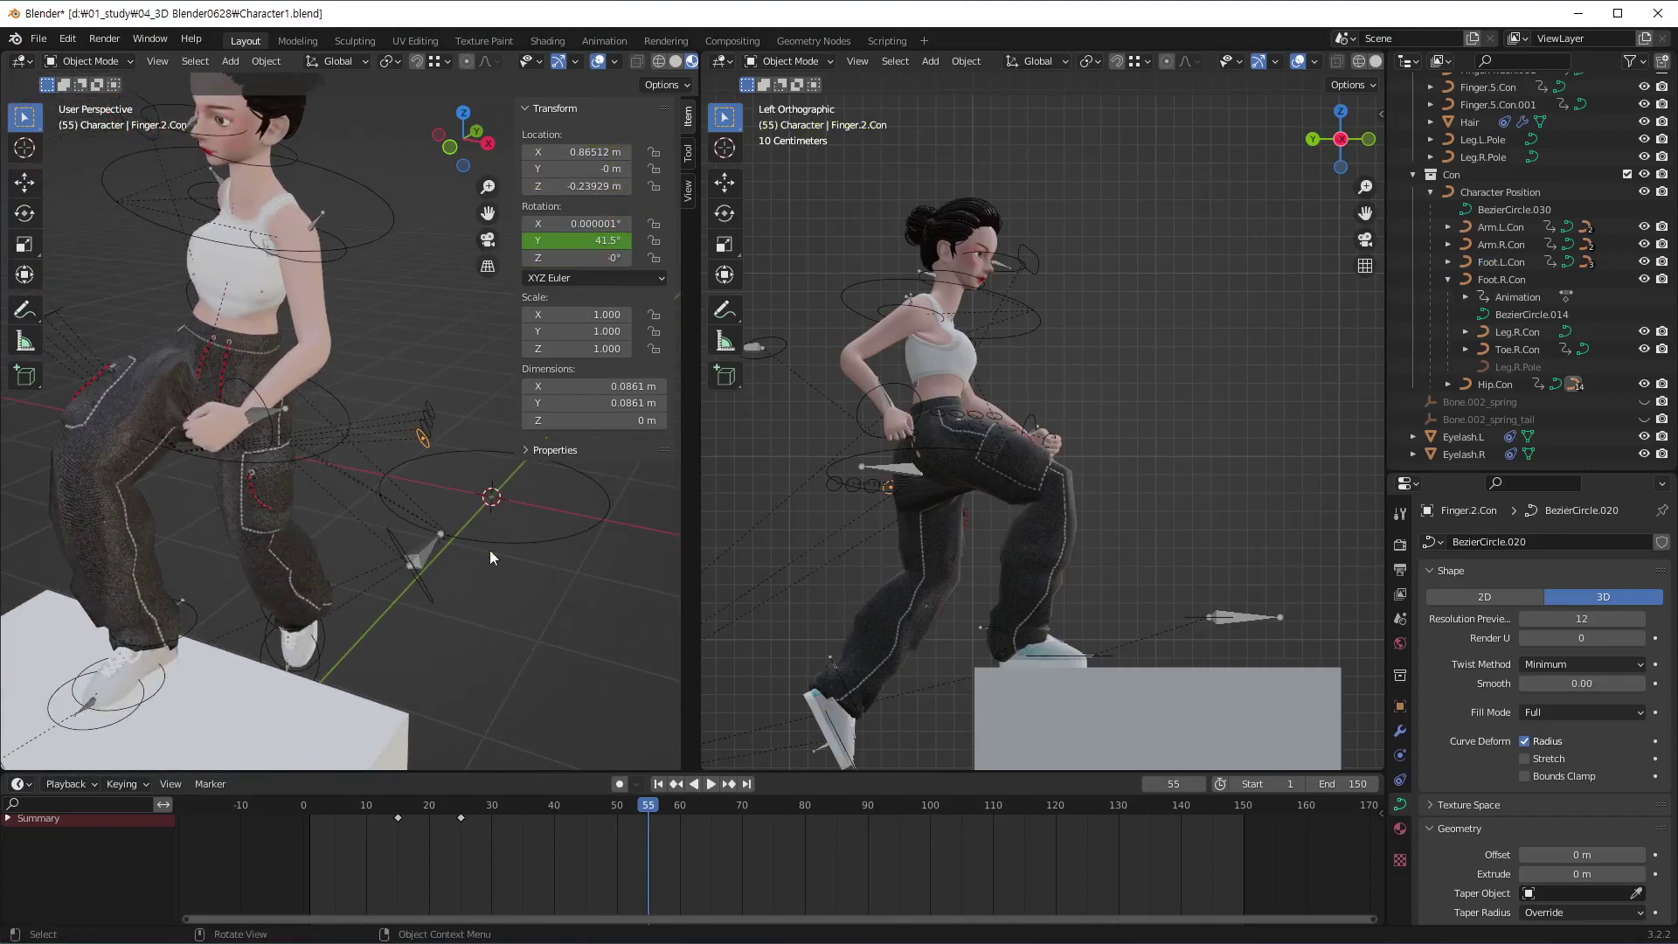
drag(643, 809, 593, 838)
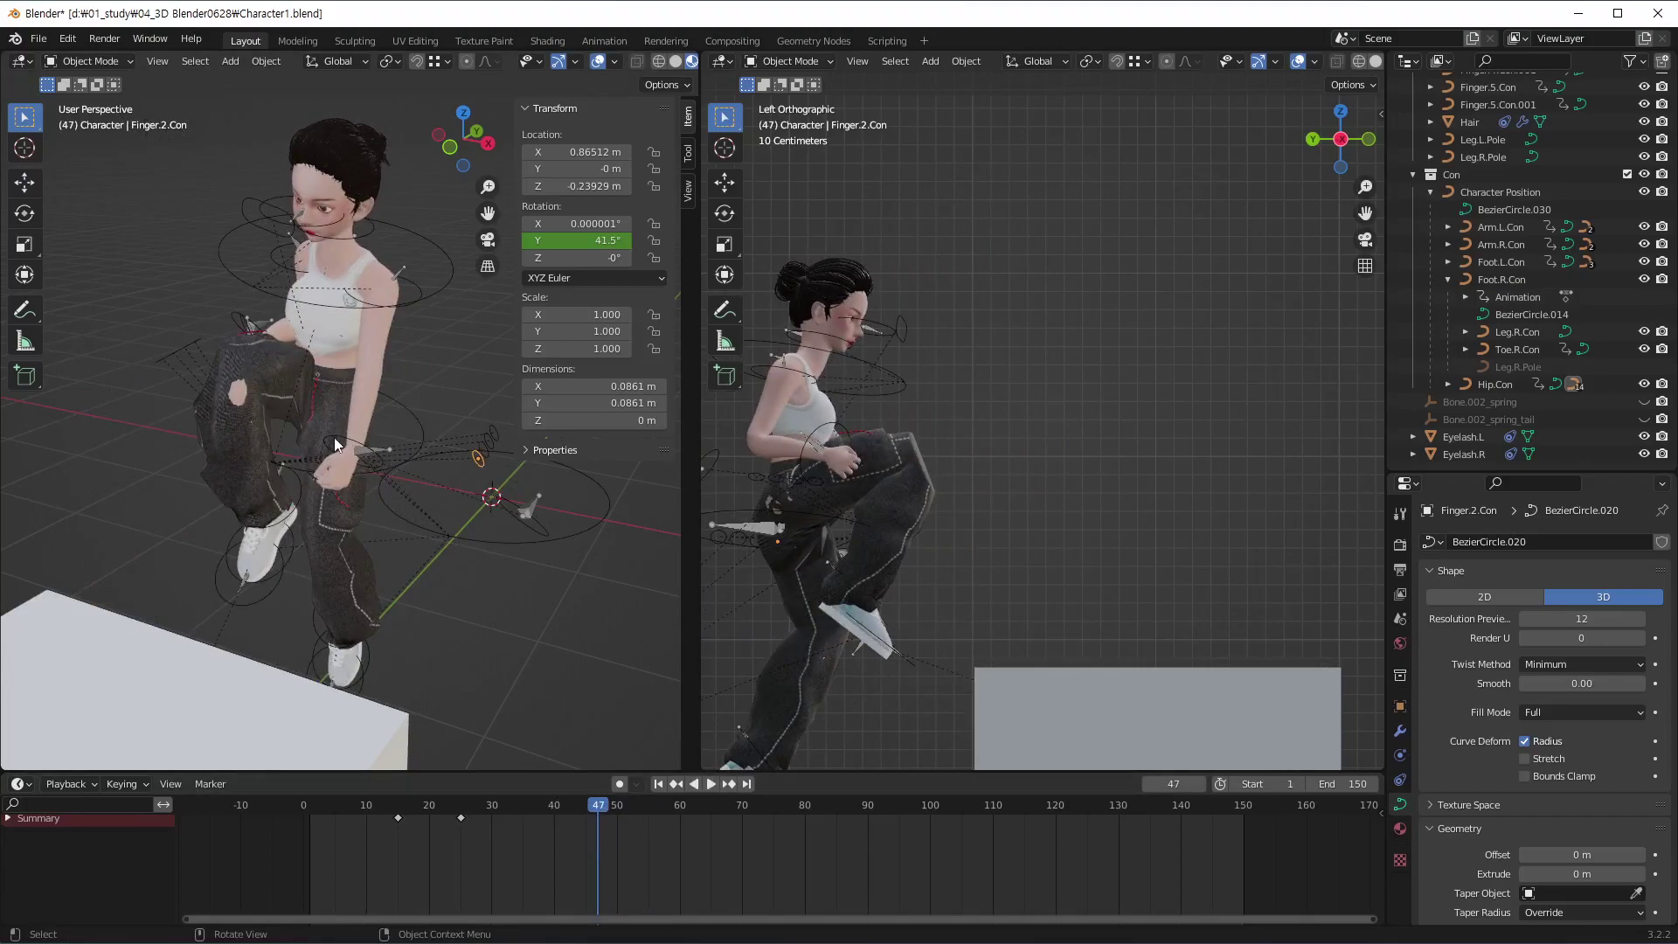
In Right view, move Arm.L.Con higher and forward, rotate it, and keyframe it at frame 50
click(335, 444)
alt+middle_drag(420, 489, 506, 512)
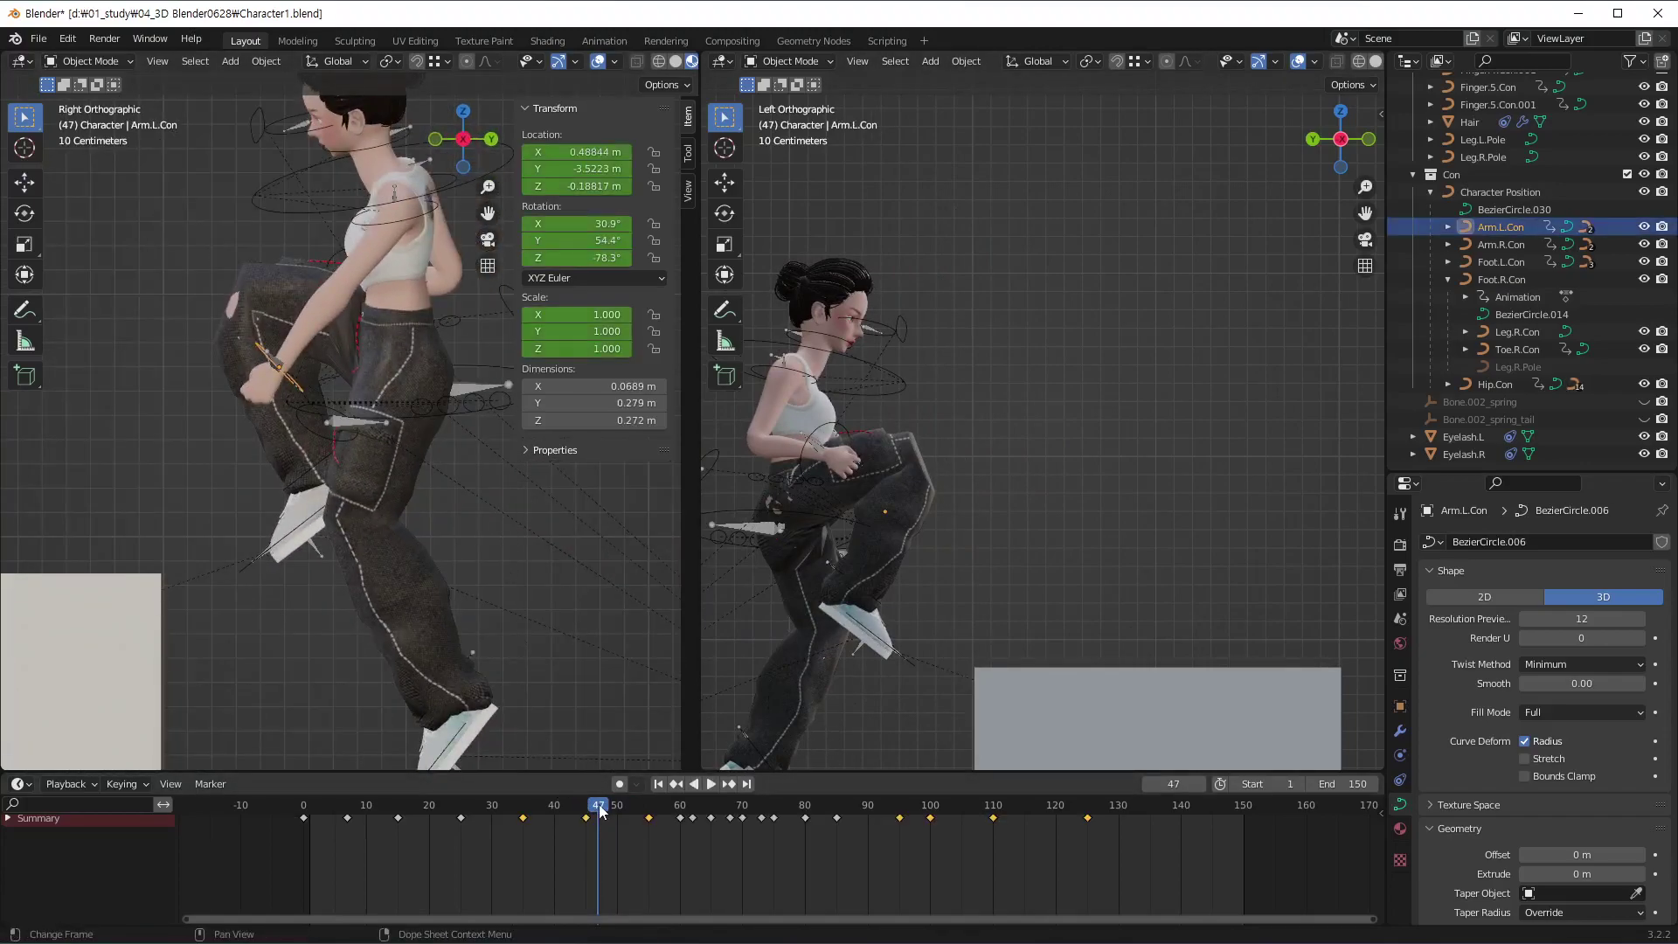
mouse_move(592, 814)
mouse_down()
mouse_move(641, 816)
mouse_move(618, 831)
mouse_up()
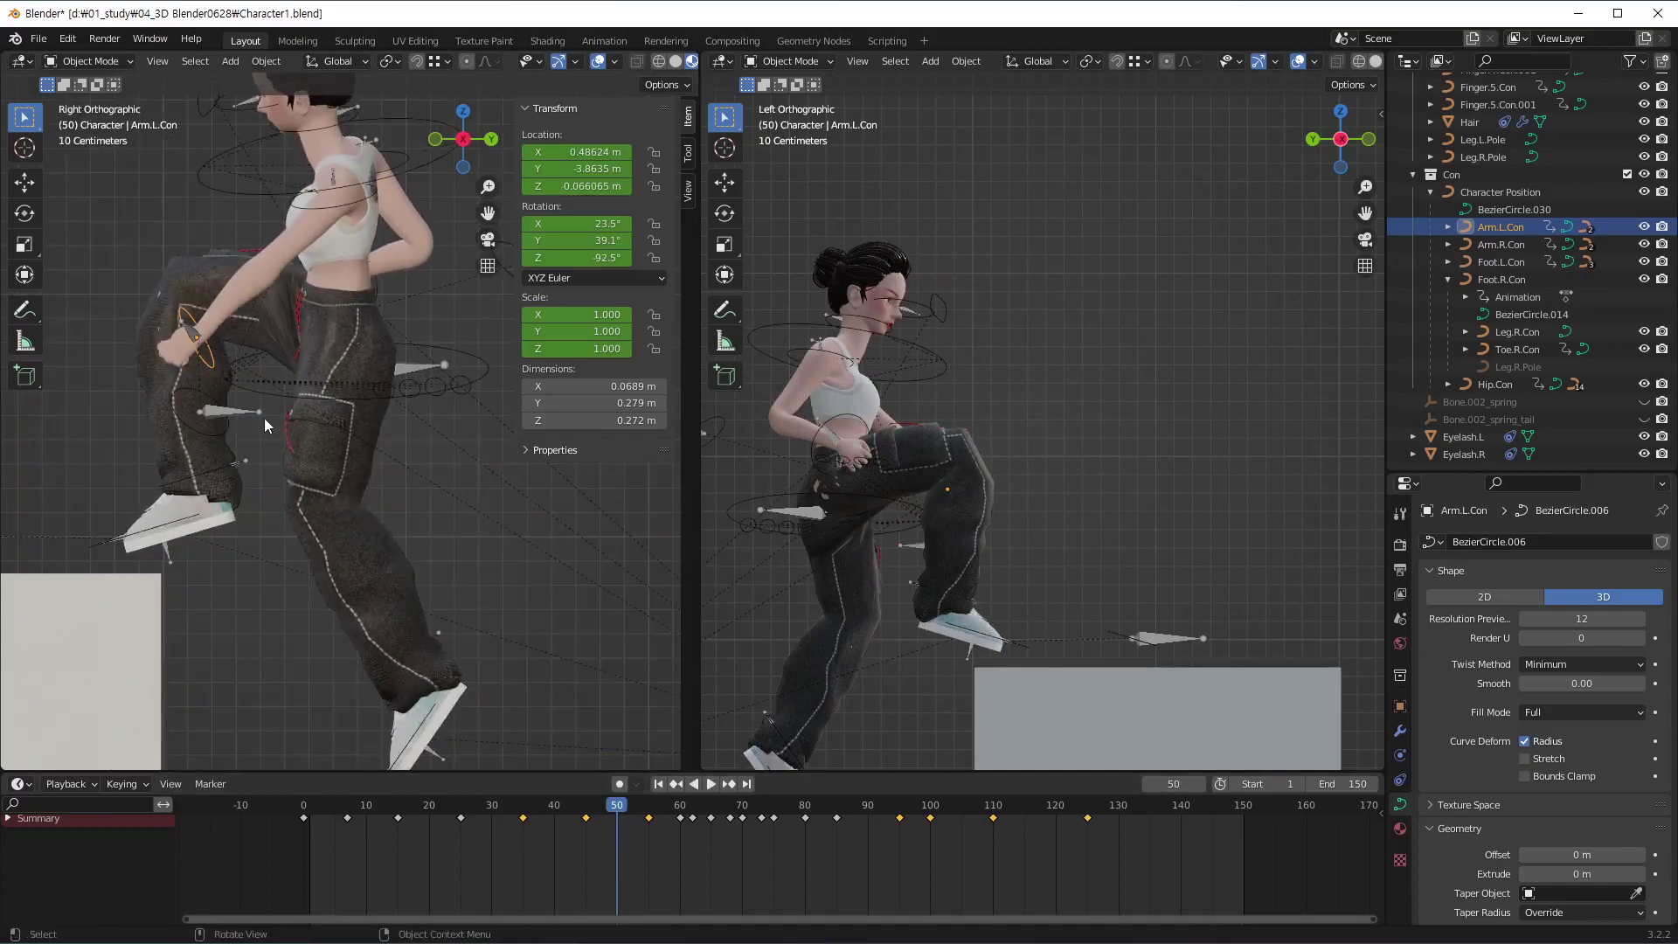
key(g)
click(285, 397)
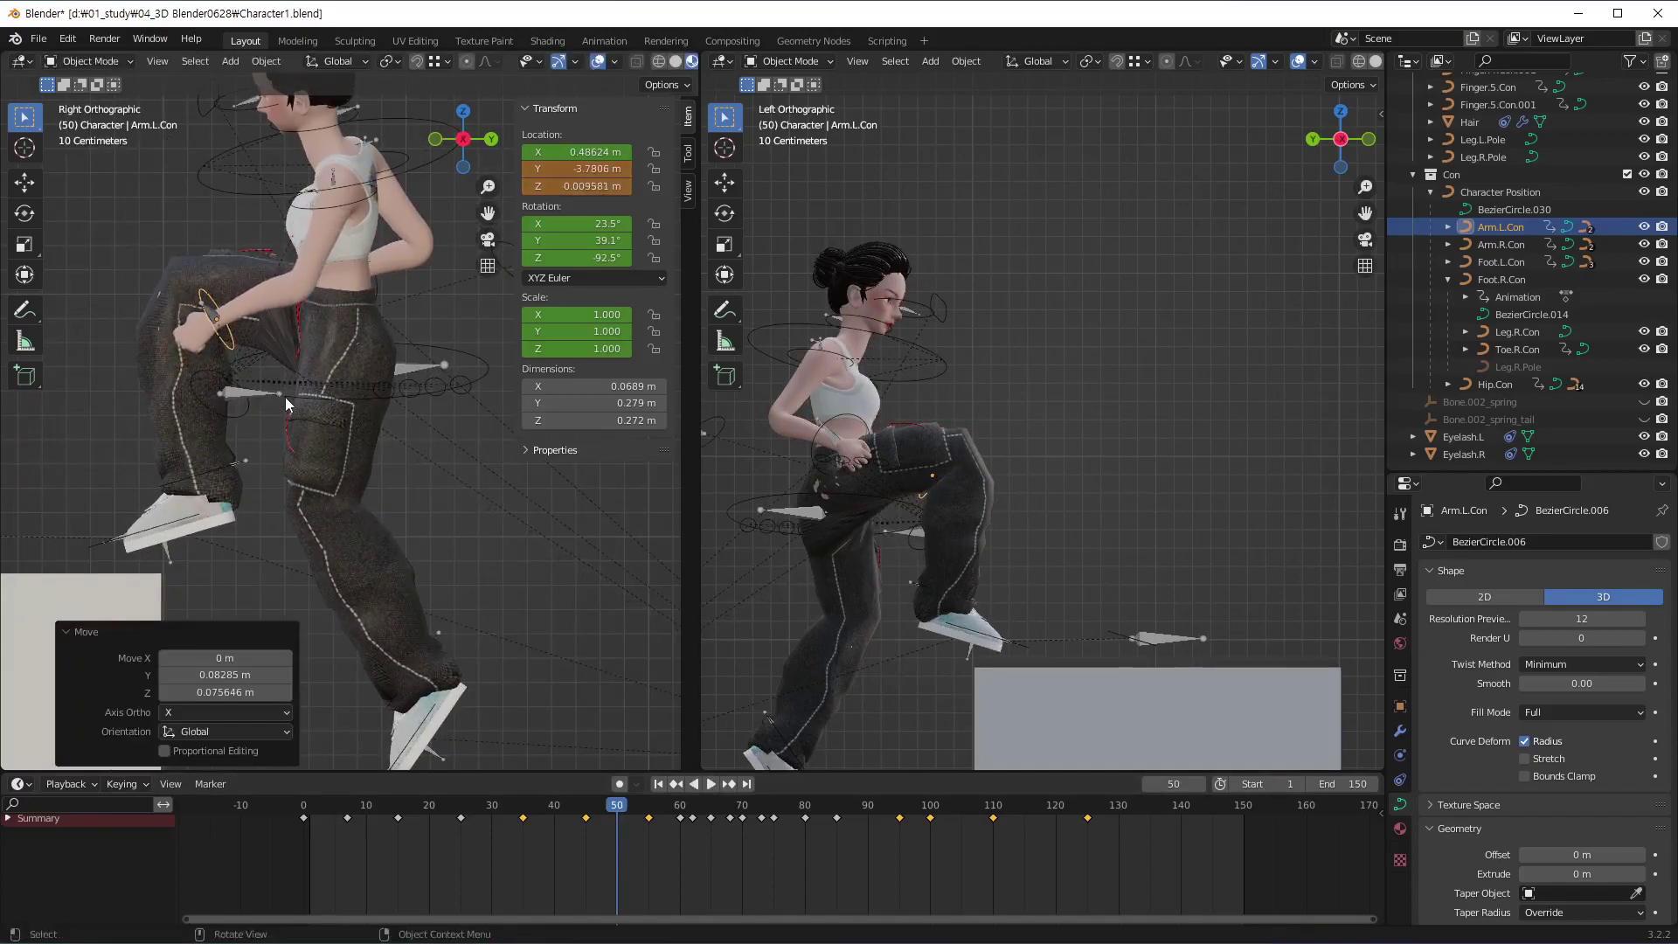
key(r)
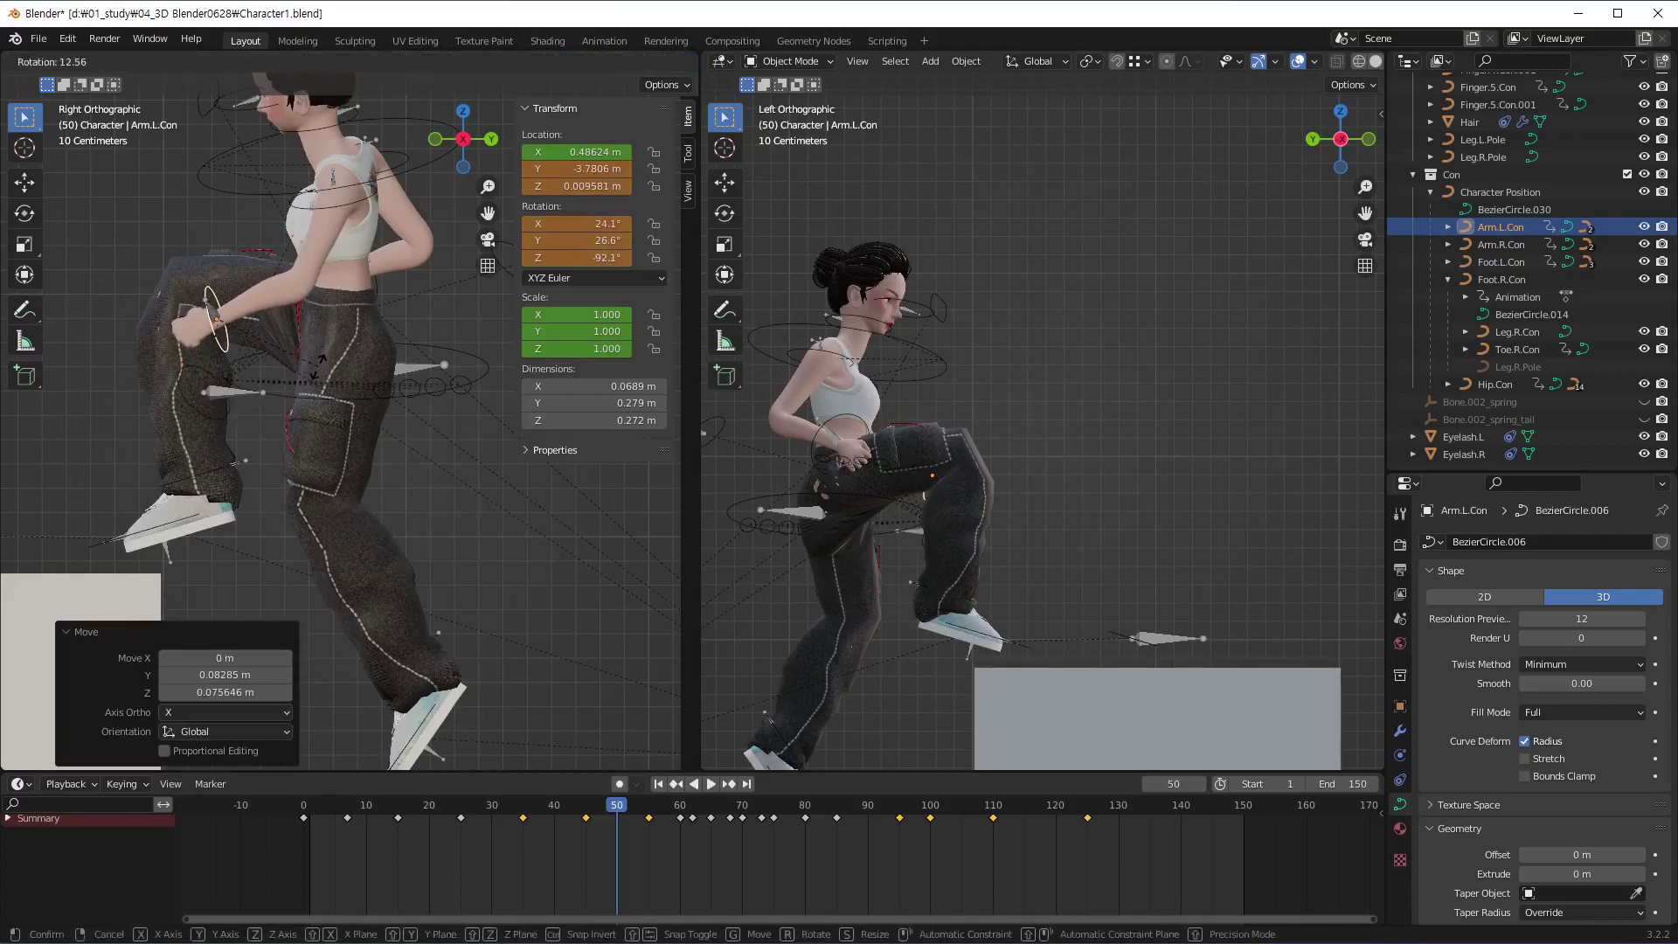
click(455, 561)
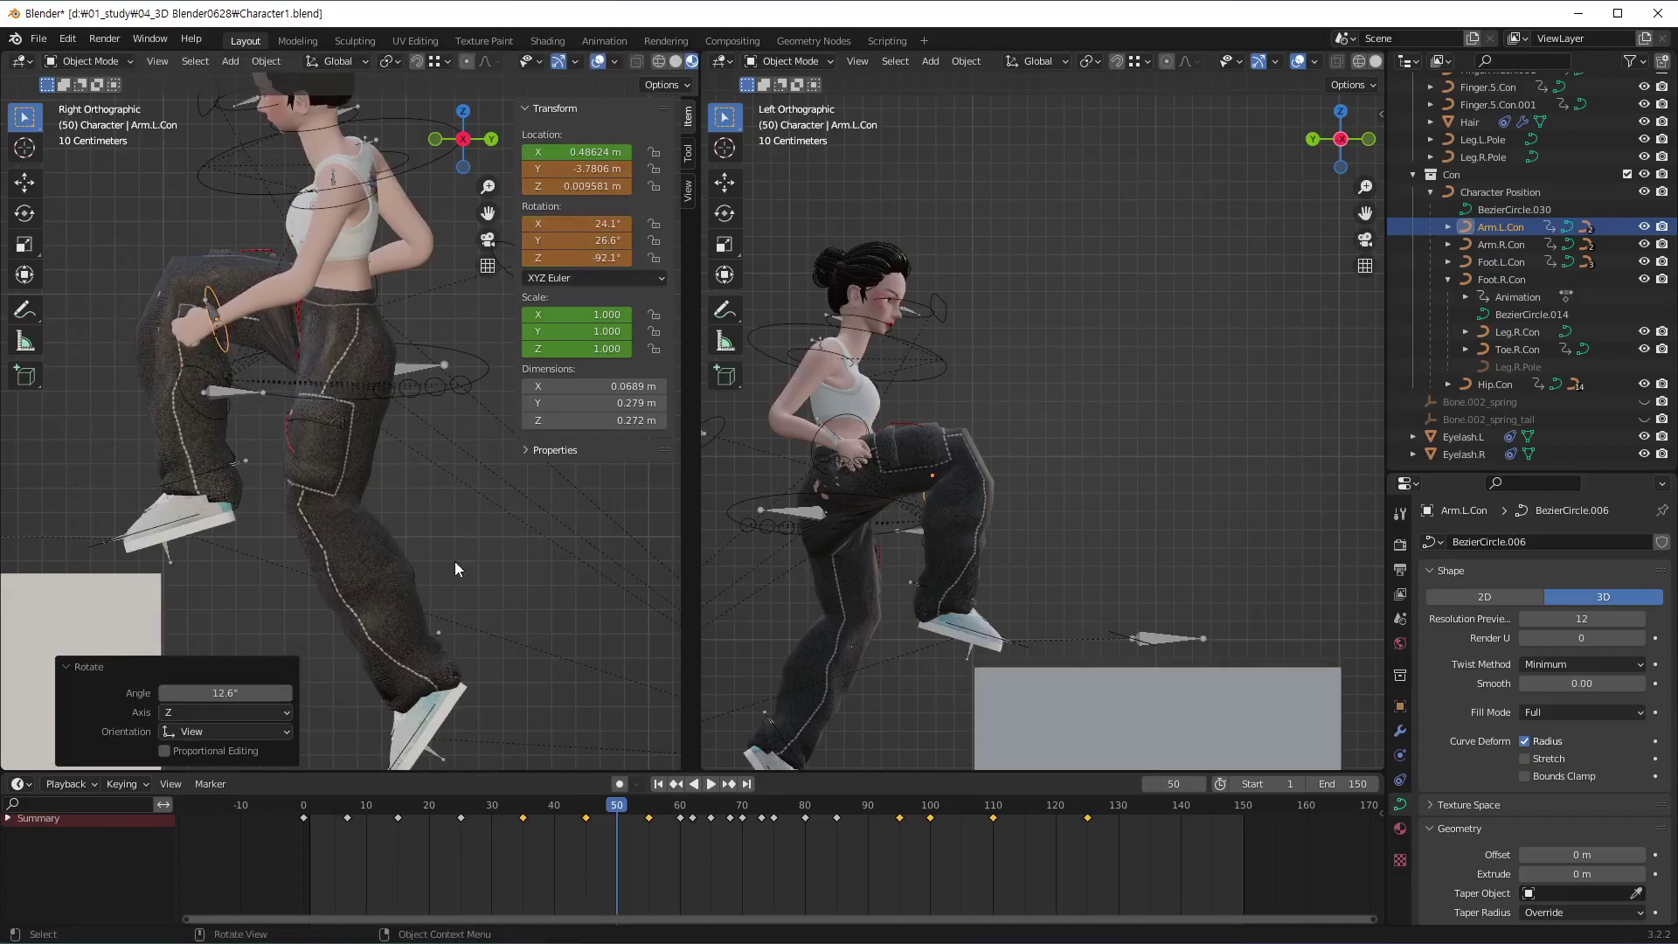
key(i)
Play and scrub the animation, orbiting around the character to review the arm motion
click(638, 852)
key(space)
mouse_move(615, 822)
mouse_down()
mouse_move(533, 815)
mouse_move(648, 826)
mouse_move(553, 820)
mouse_move(589, 831)
mouse_move(567, 822)
mouse_up()
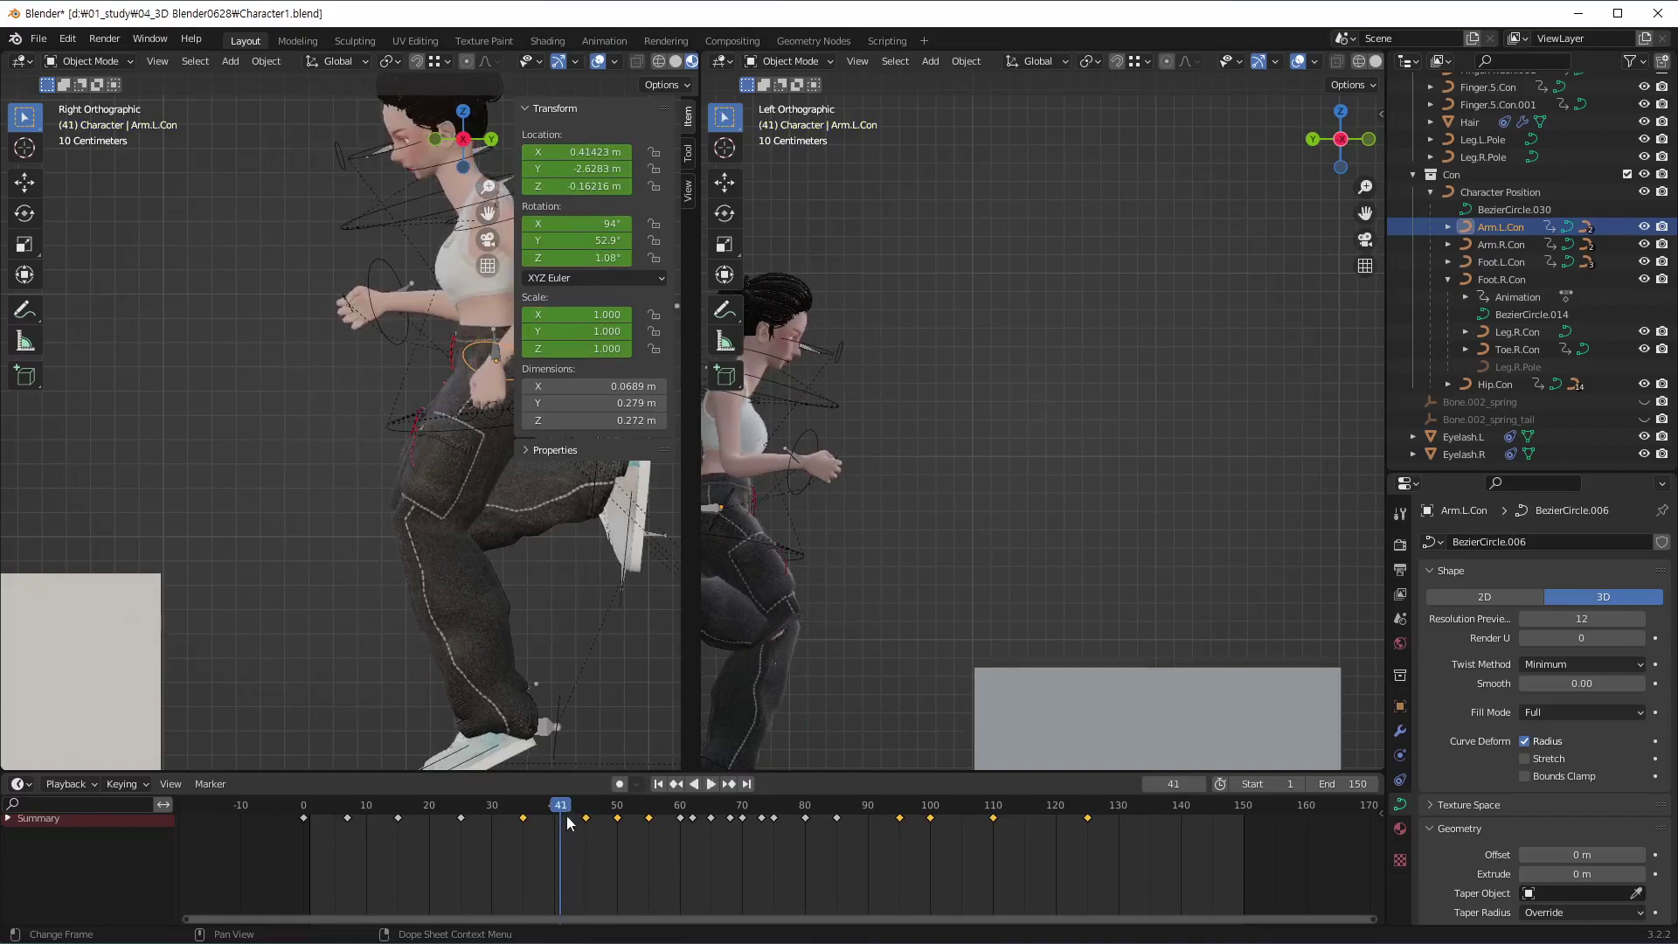
mouse_move(376, 502)
middle_down()
mouse_move(311, 490)
mouse_move(506, 516)
mouse_move(313, 487)
middle_up()
Rotate Arm.L.Con 33.2° to X 45.2°, Y 42.3°, Z -35.3° and keyframe it at frame 41
key(r)
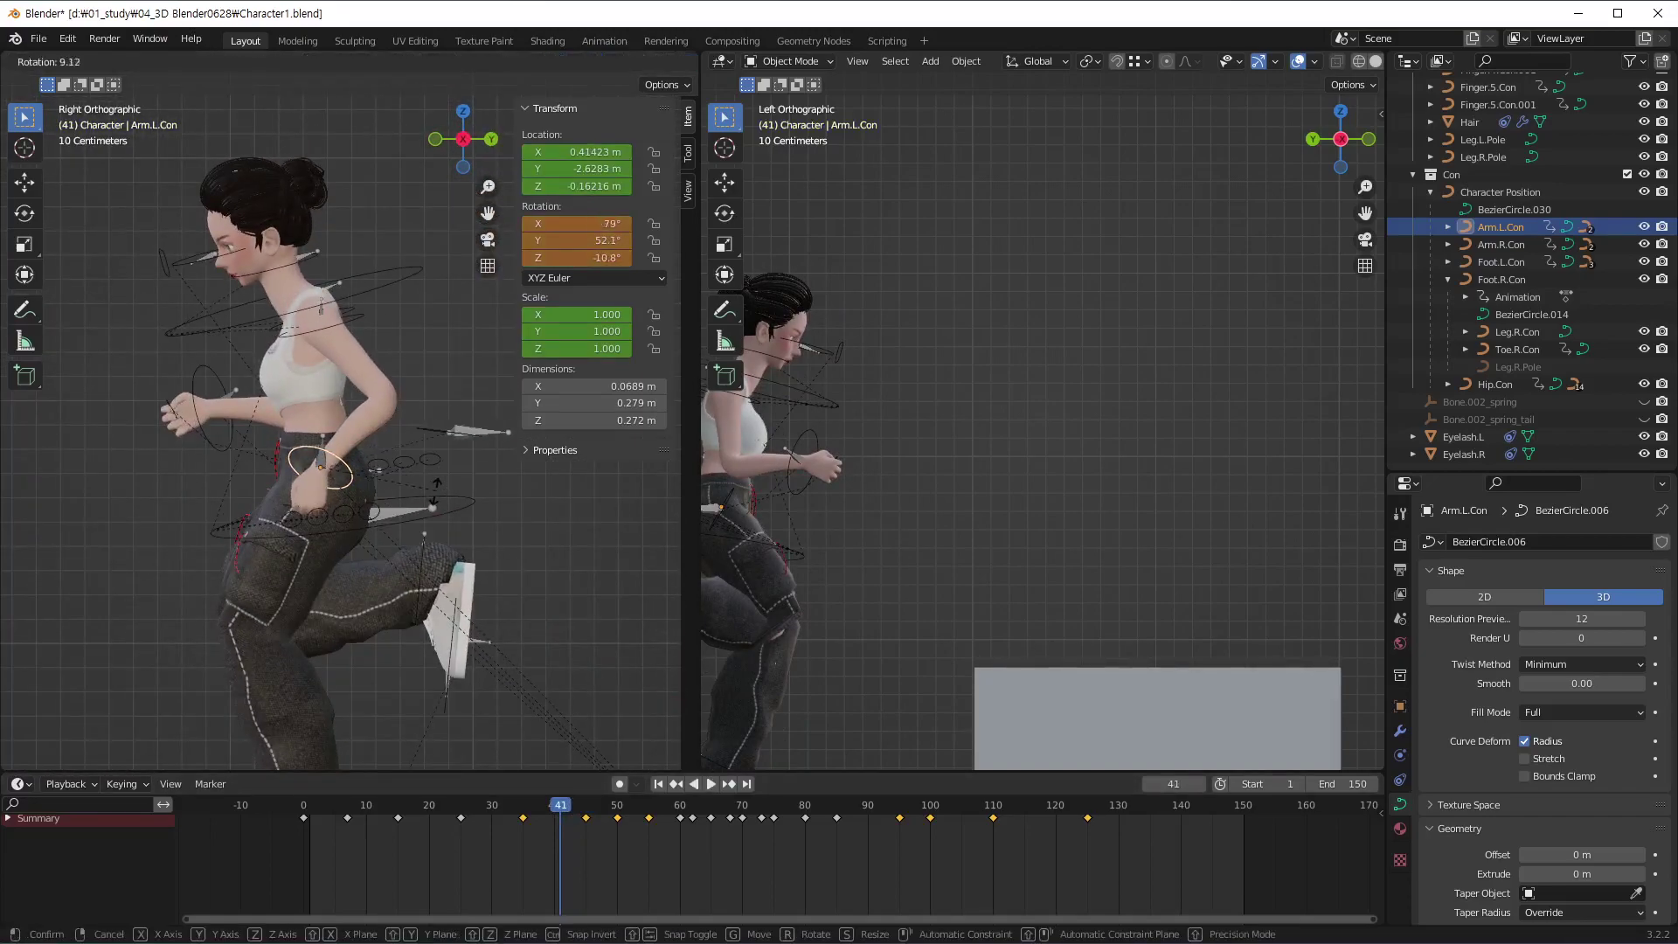
click(433, 500)
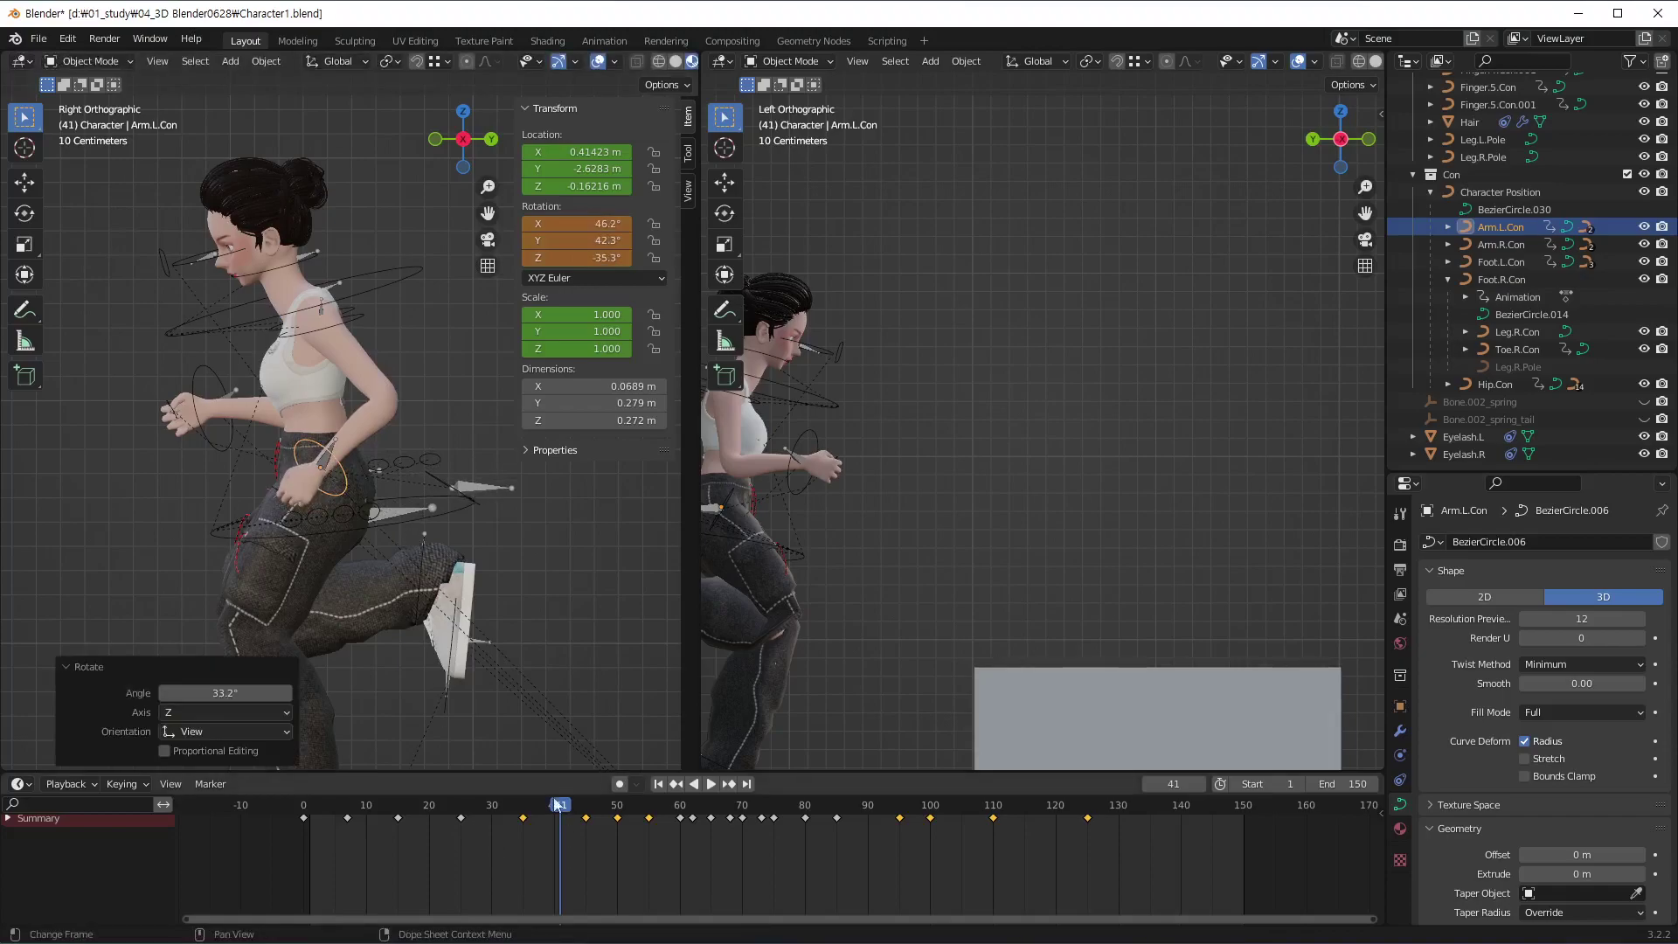
key(i)
click(573, 850)
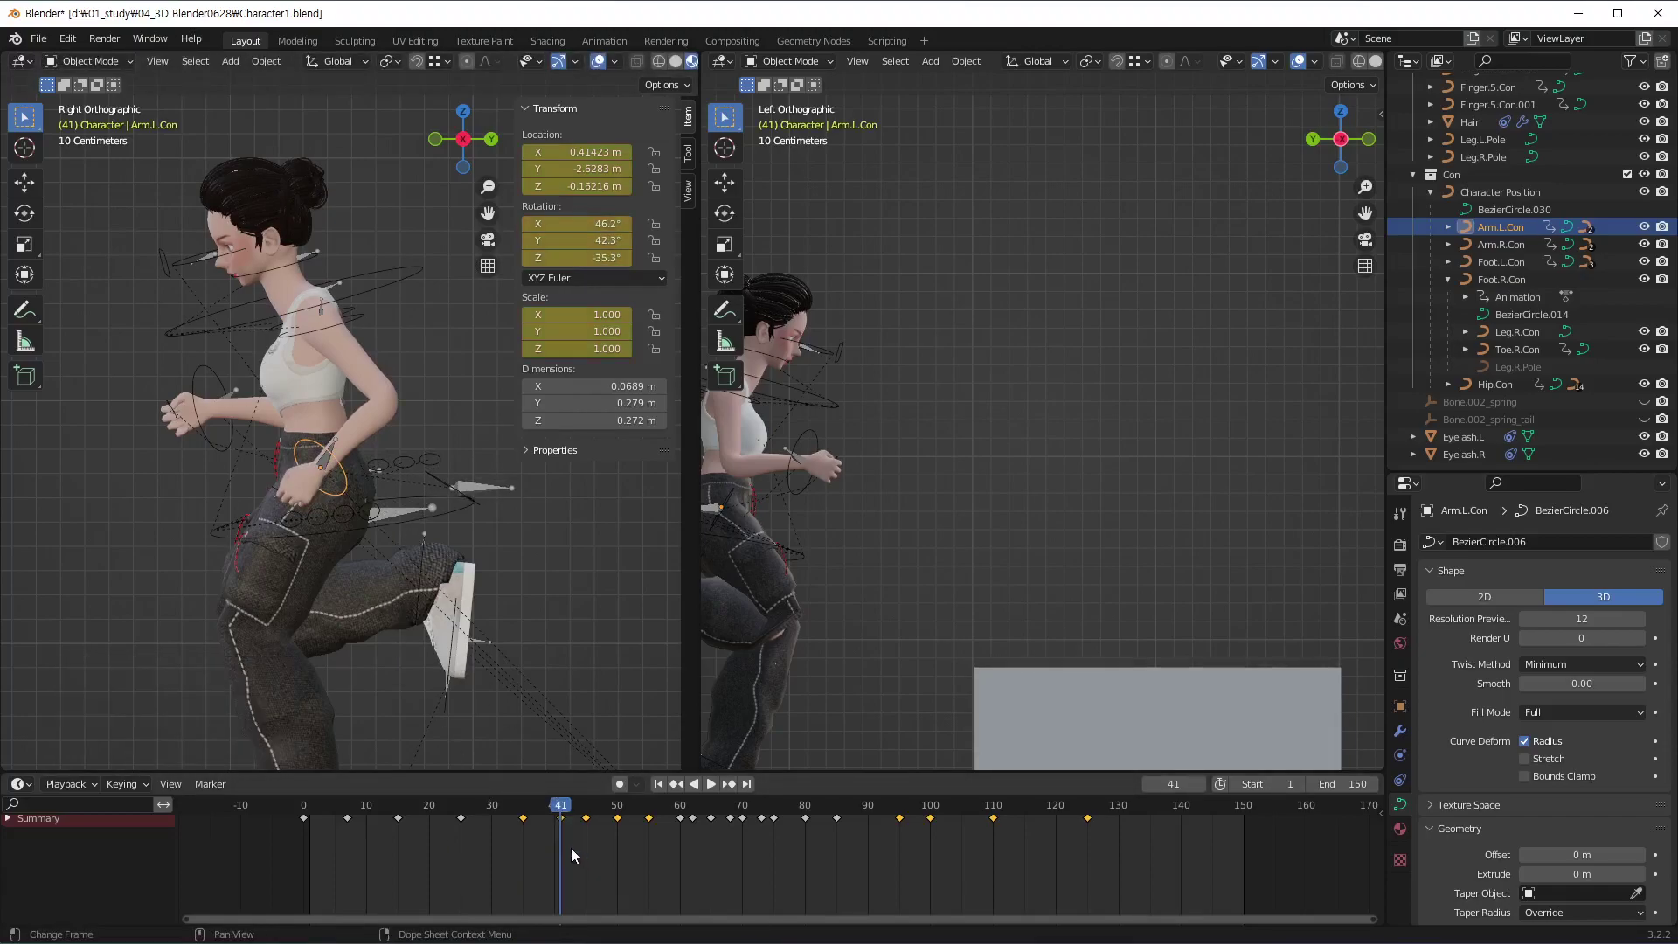
mouse_move(549, 790)
mouse_down()
mouse_move(568, 817)
mouse_move(604, 818)
mouse_up()
middle_drag(250, 566, 470, 509)
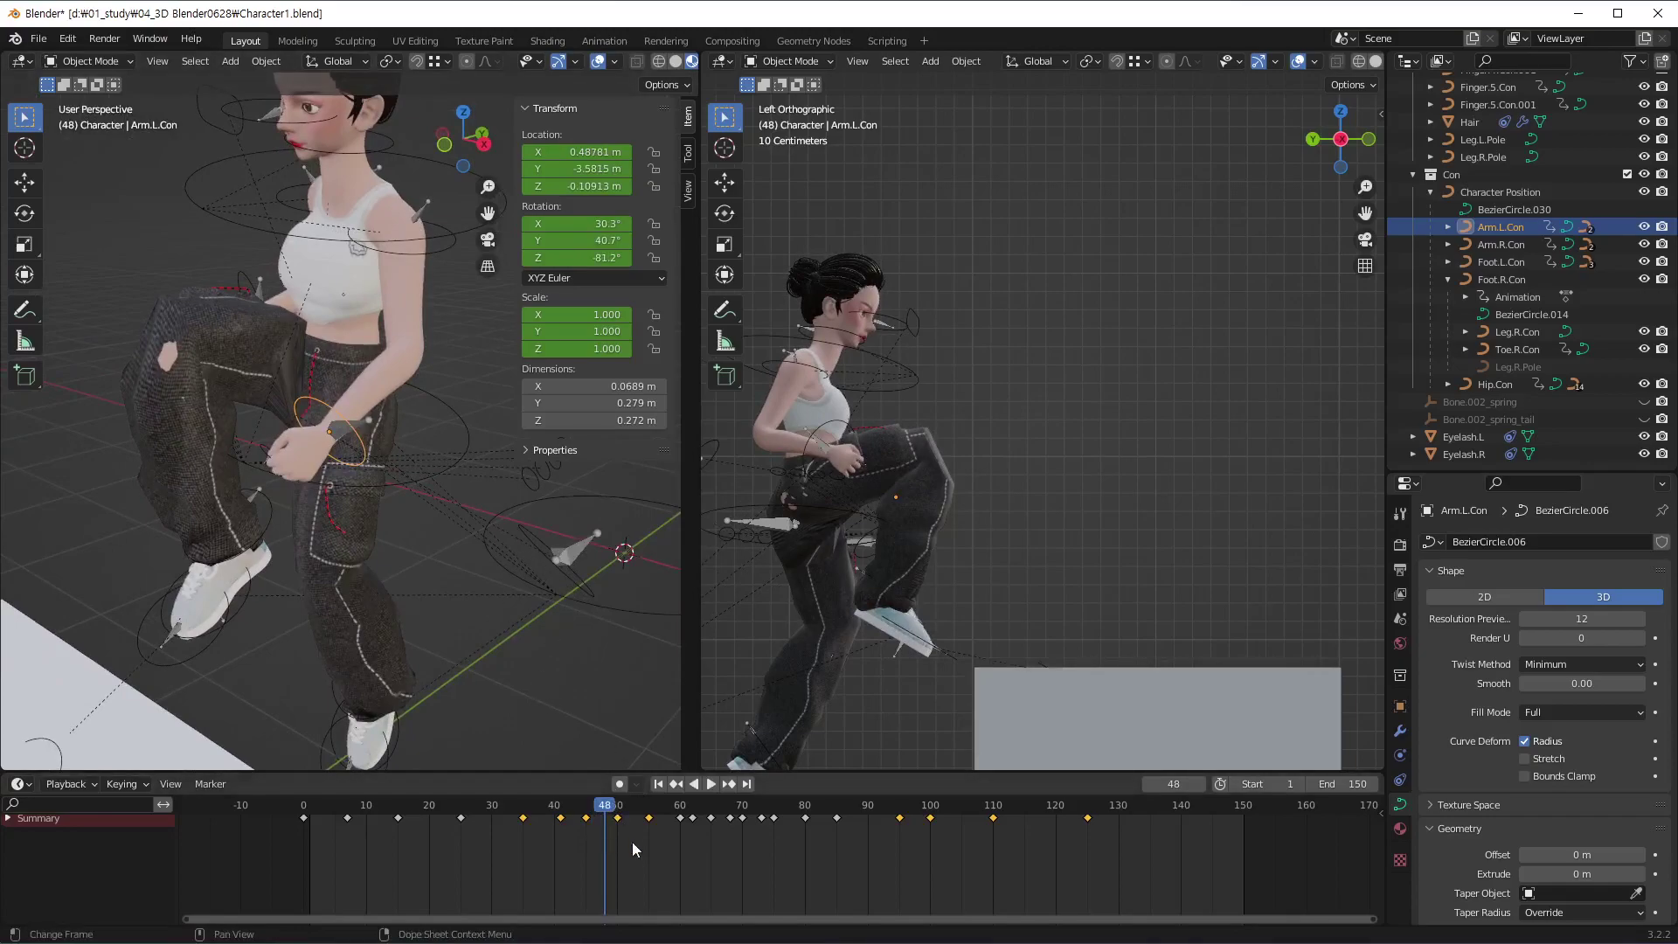
Select Finger.2.Con and keyframe all its channels at frame 40
click(599, 810)
drag(600, 810, 560, 810)
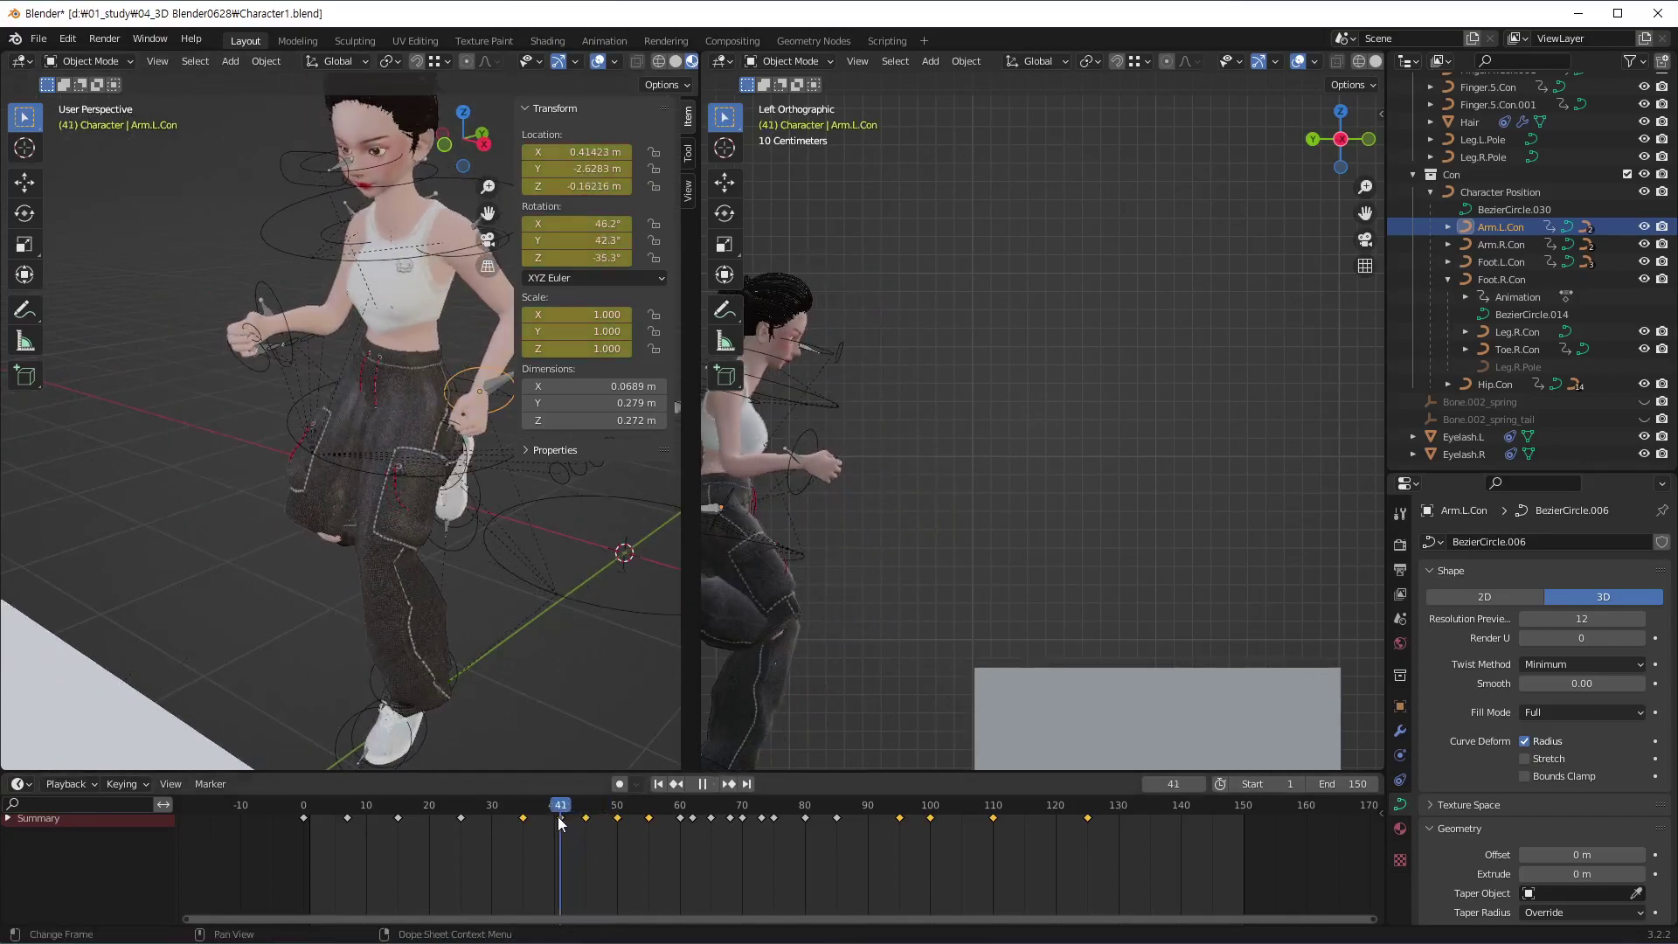
click(560, 481)
middle_drag(584, 568, 479, 606)
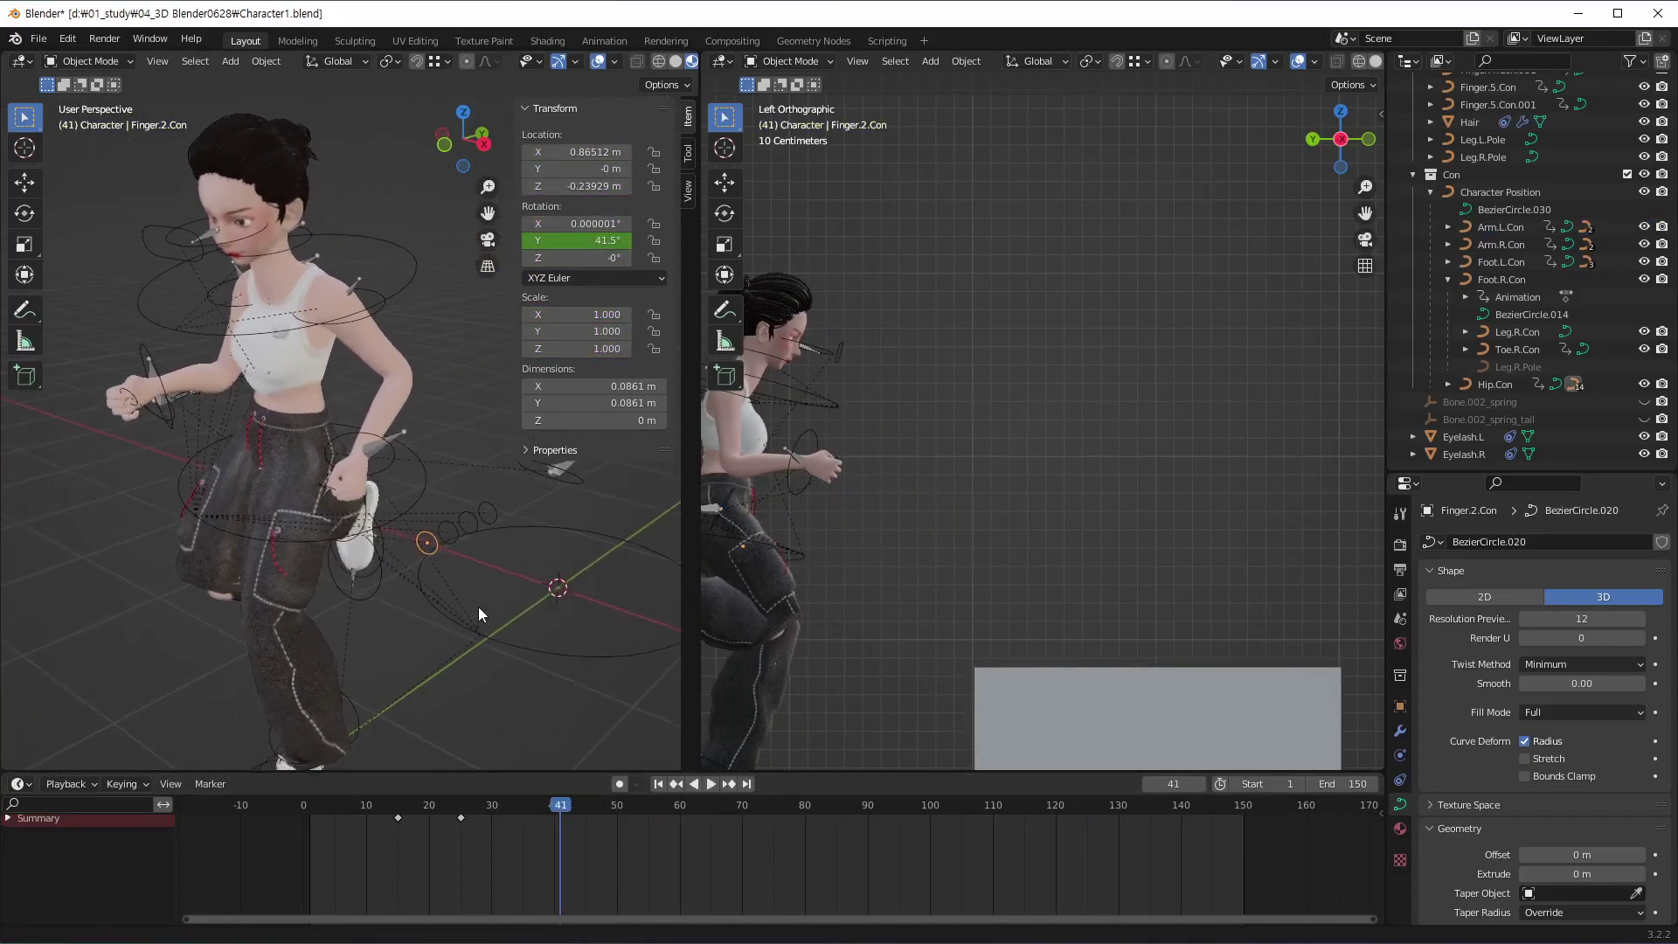
drag(558, 806, 553, 809)
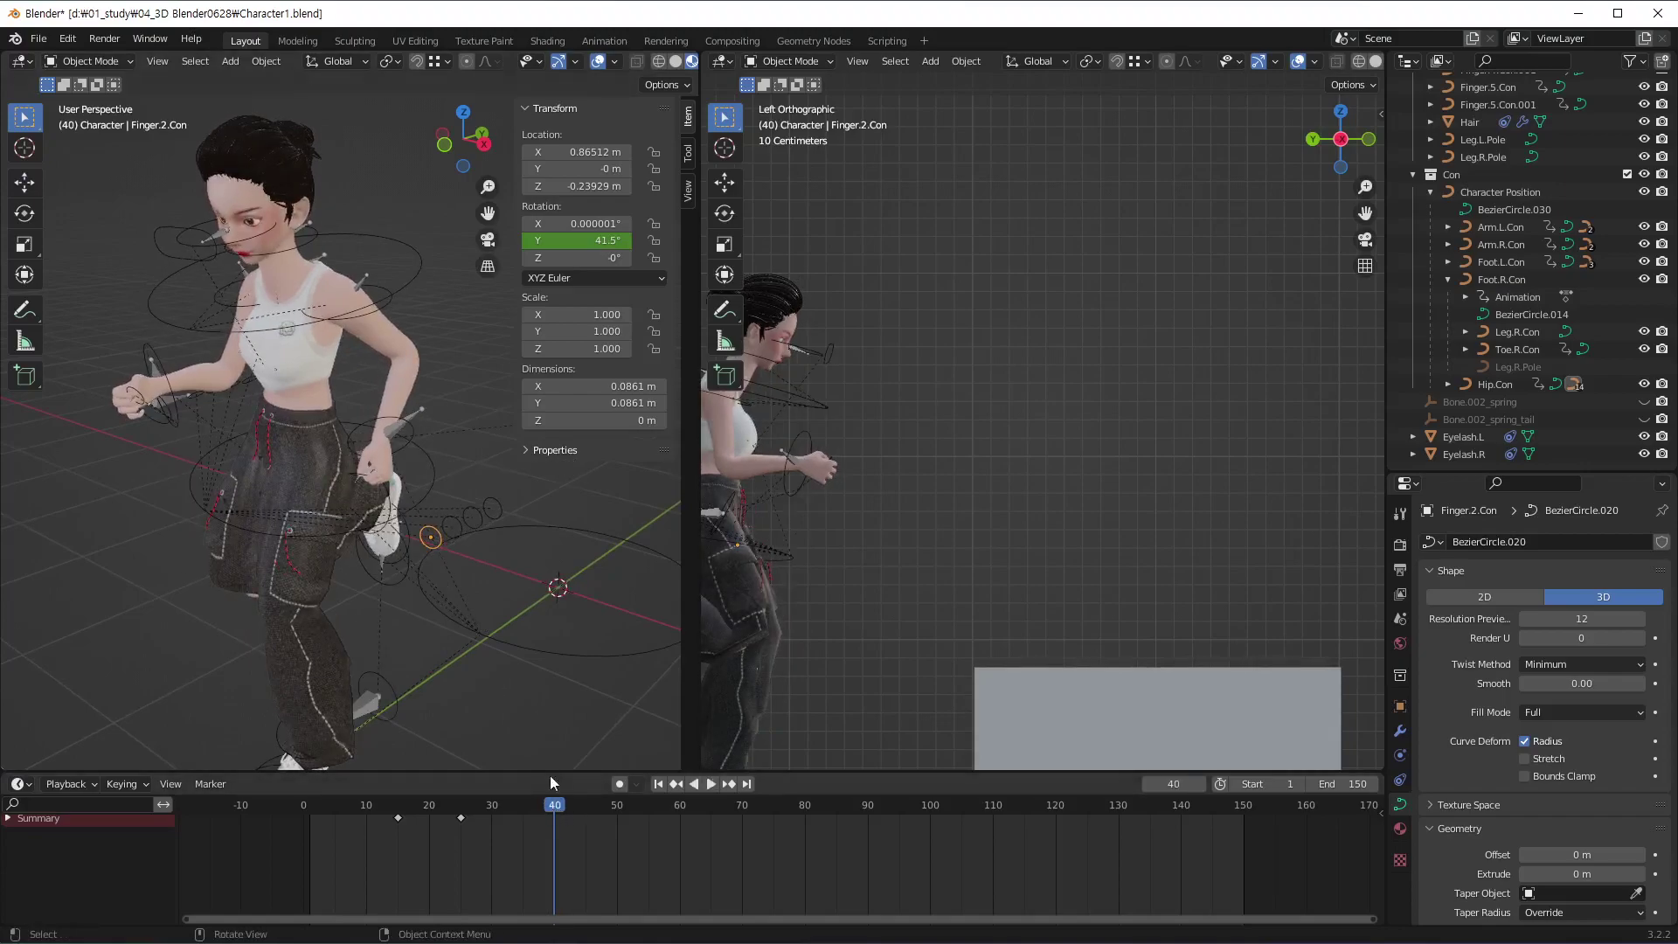
key(i)
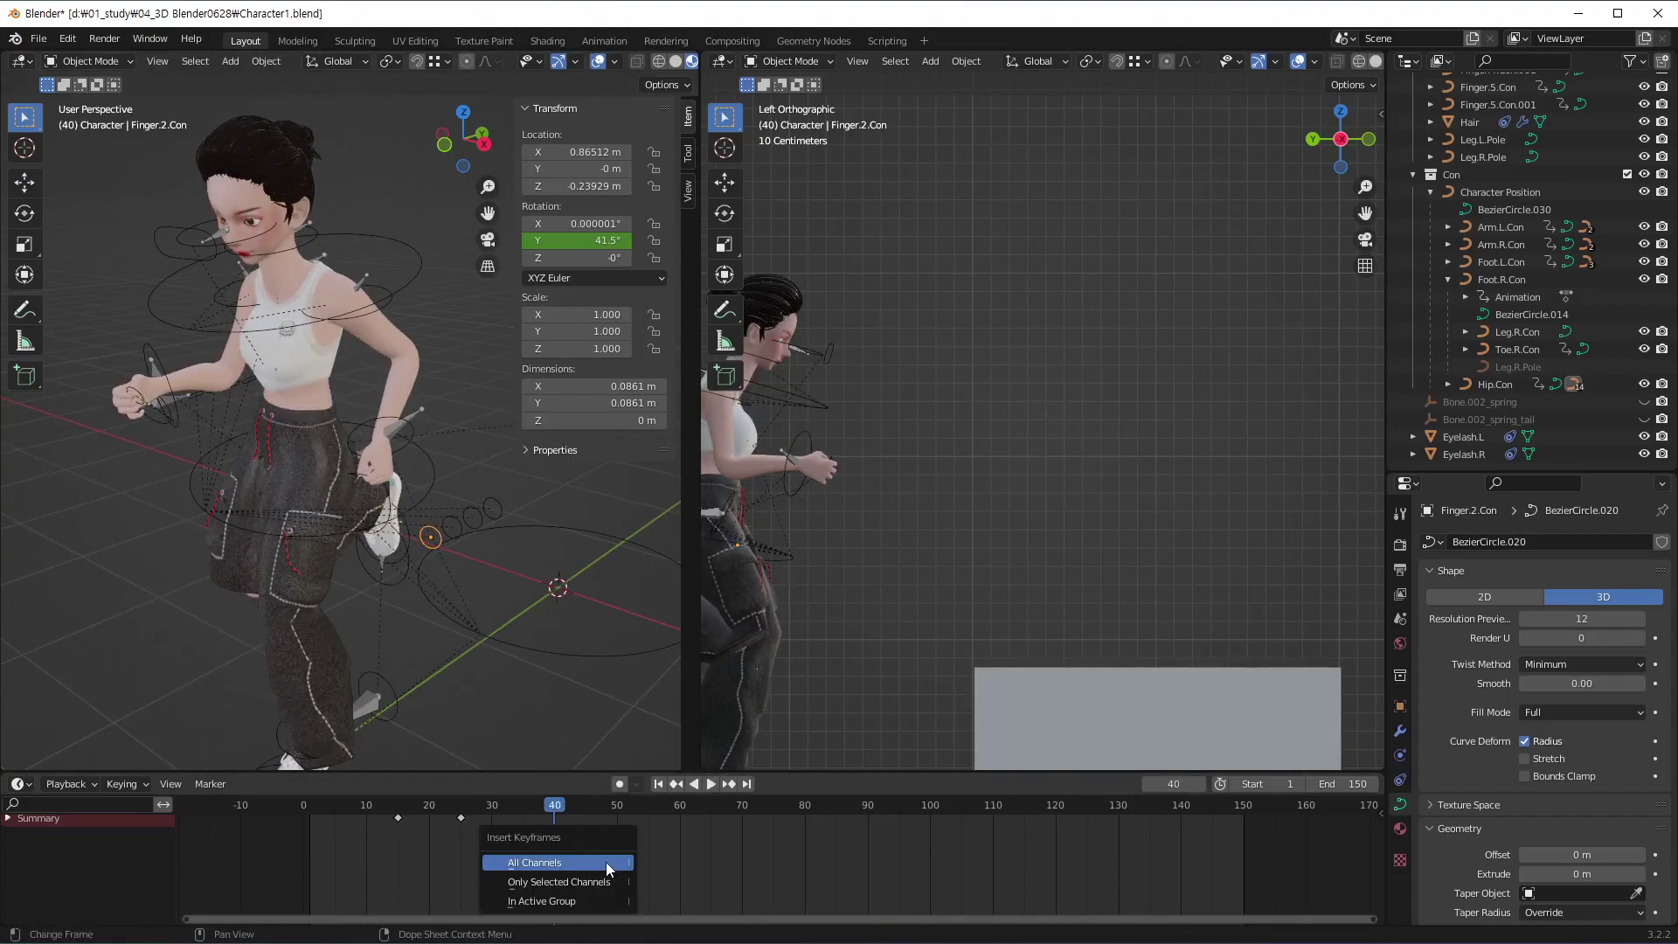
click(605, 862)
At frame 50, rotate Finger.2.Con -33.4° on local Y so it reads 8.17°
key(space)
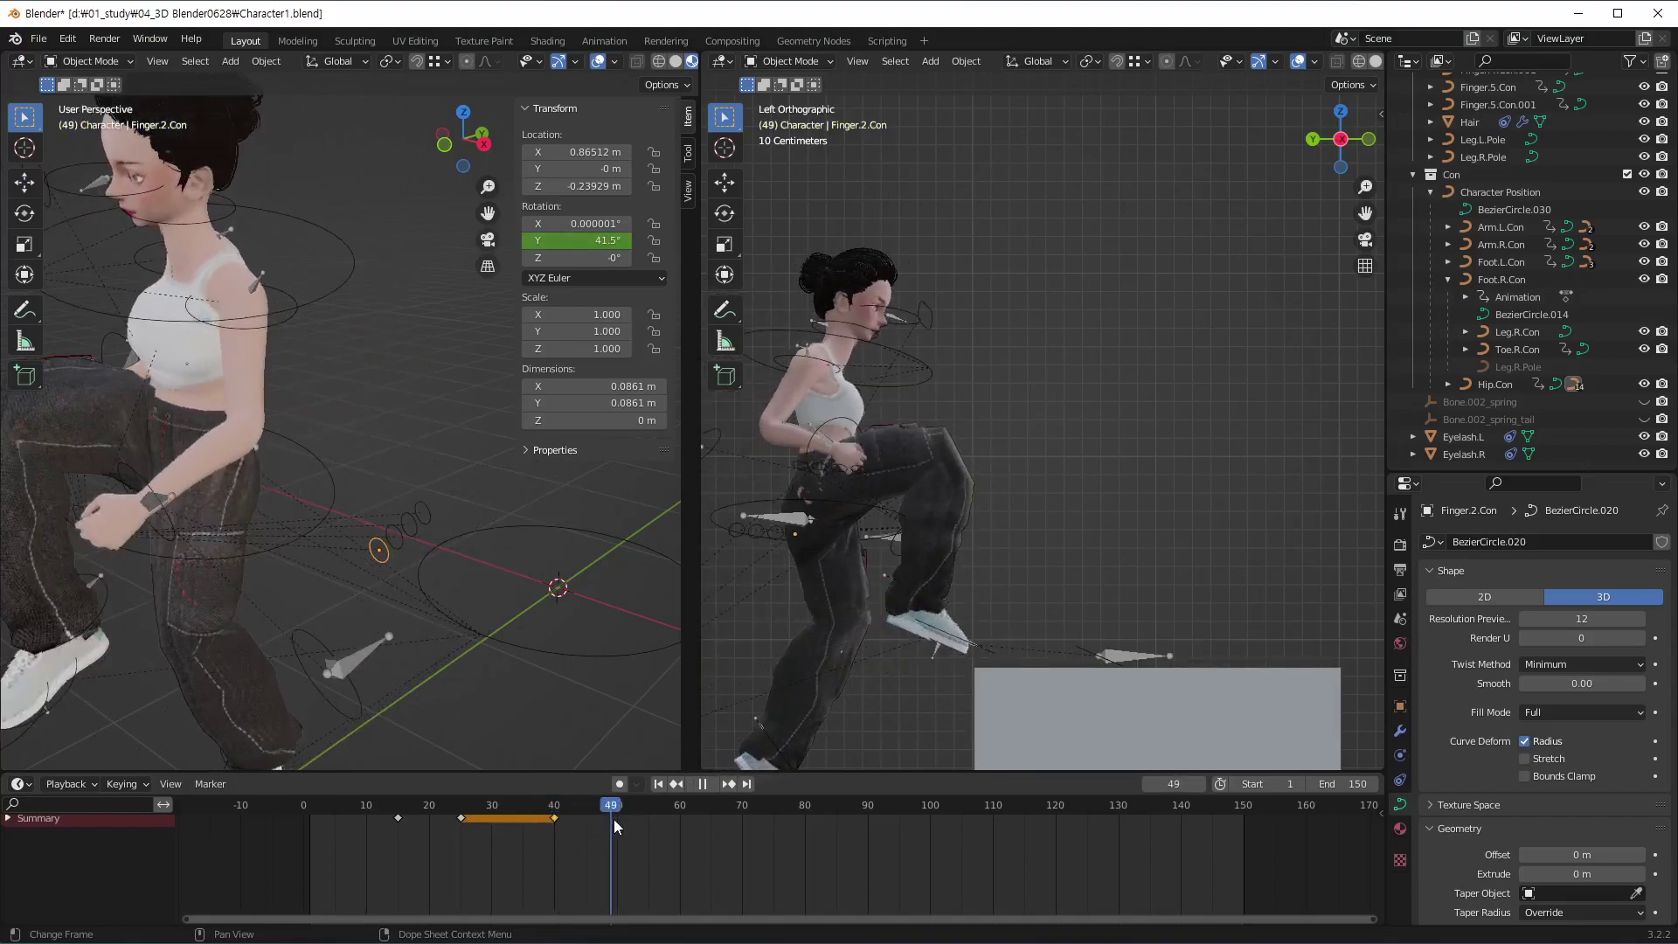
key(space)
shift+middle_drag(438, 687, 285, 524)
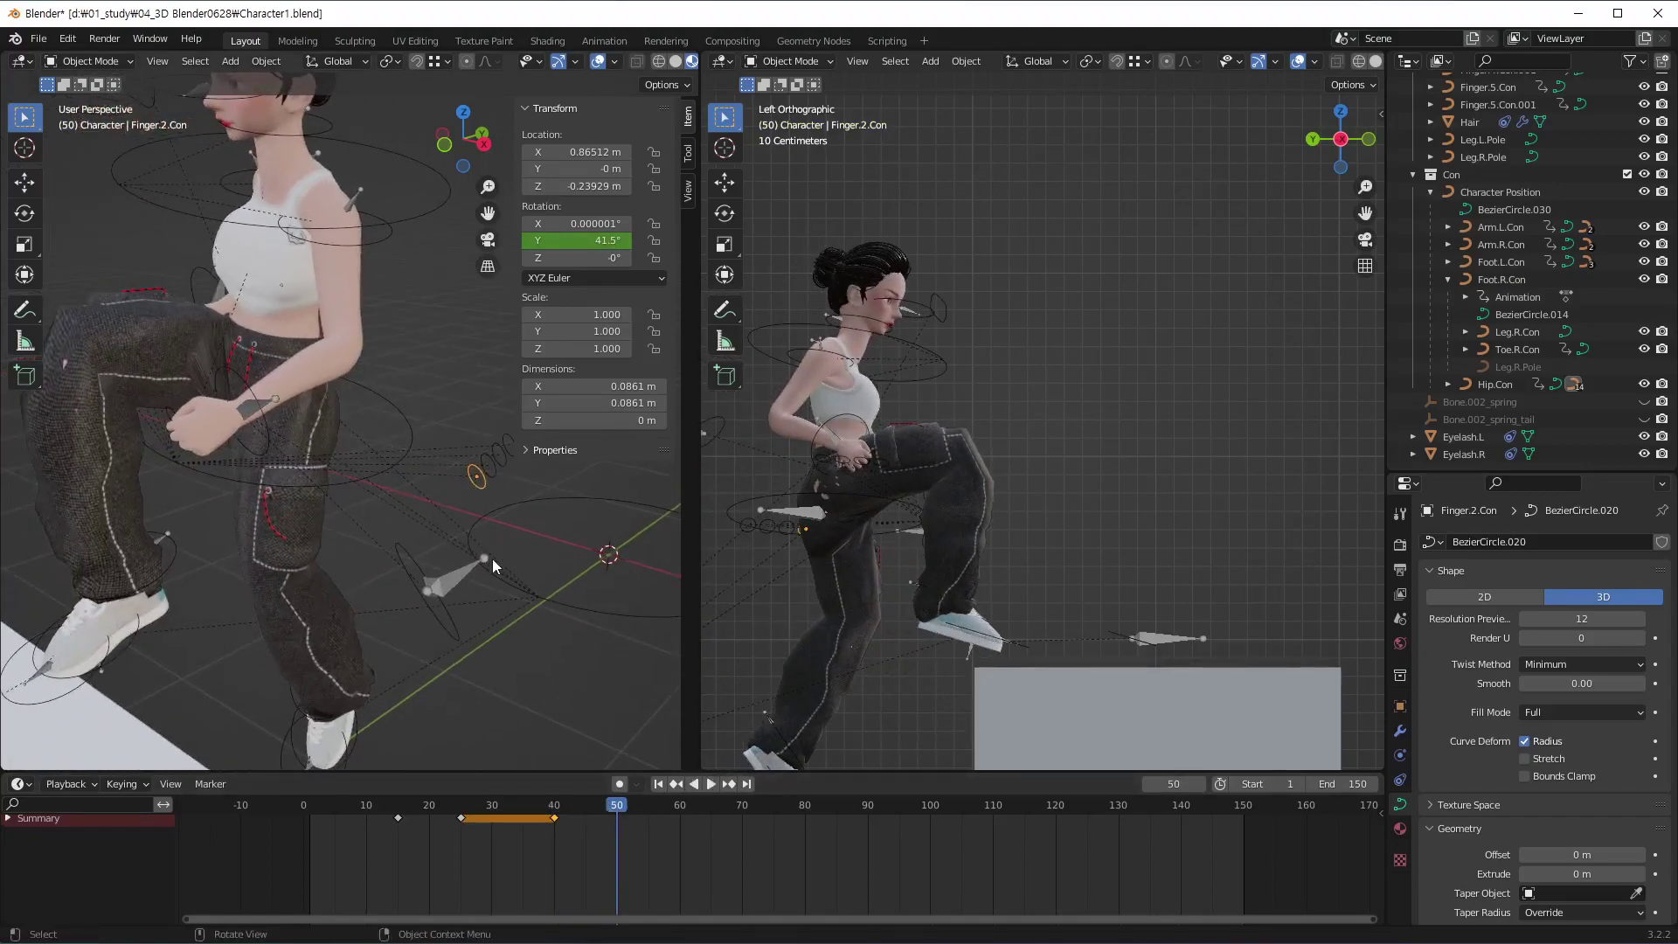
mouse_move(491, 559)
middle_down()
mouse_move(390, 575)
mouse_move(484, 542)
middle_up()
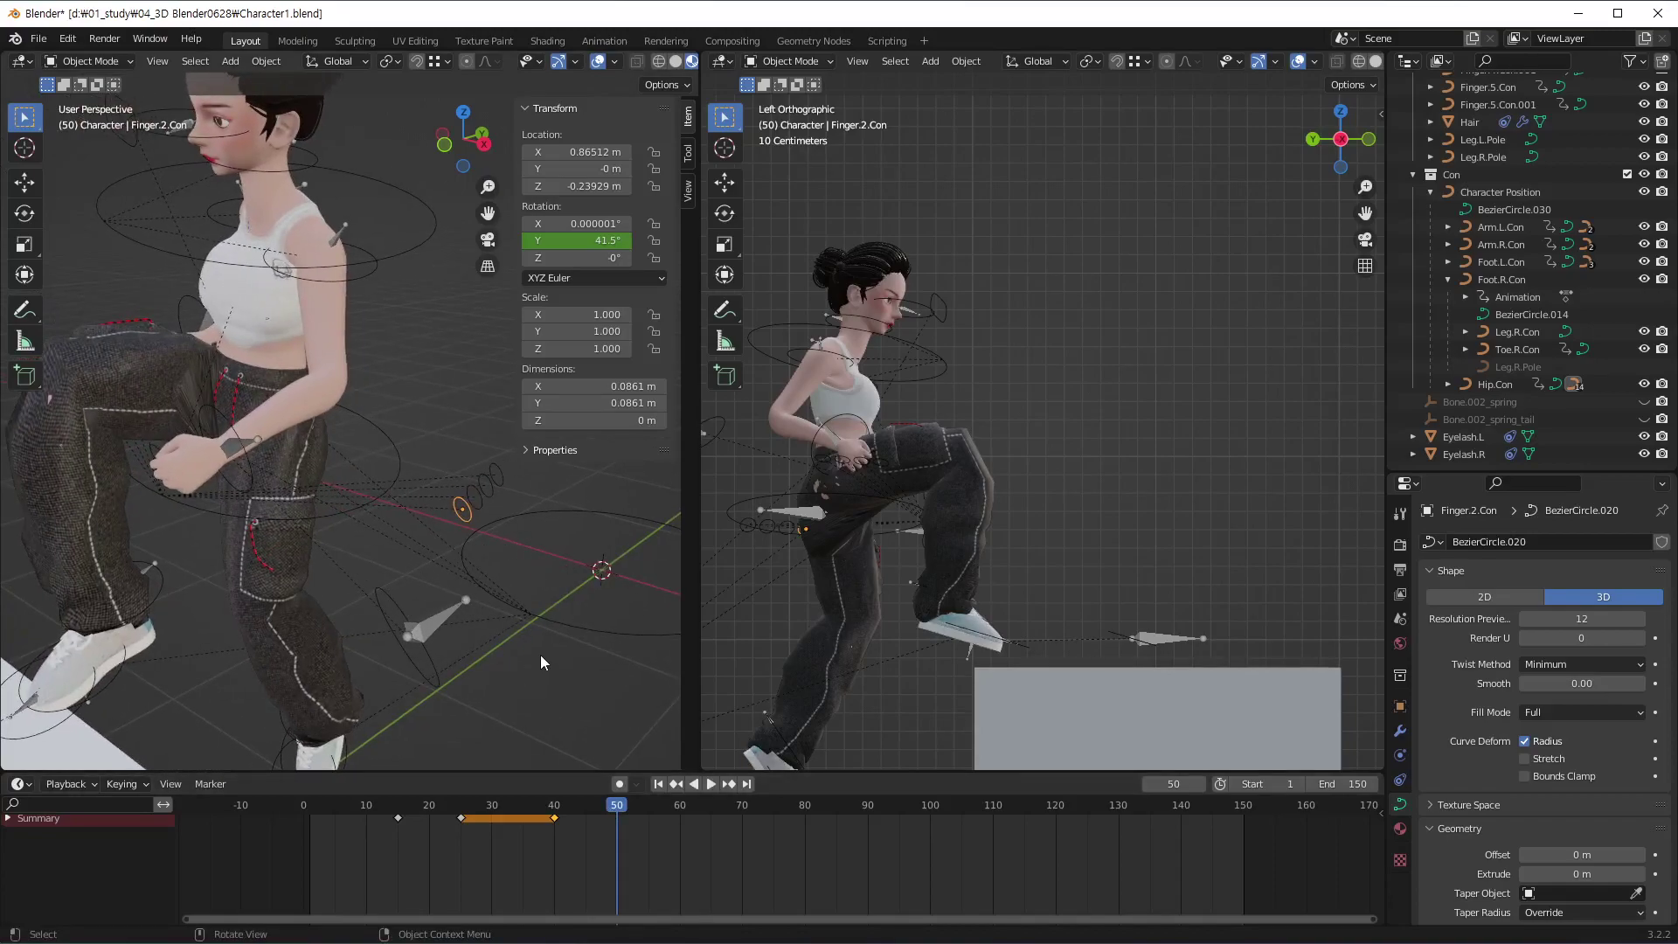
key(r)
key(y)
key(y)
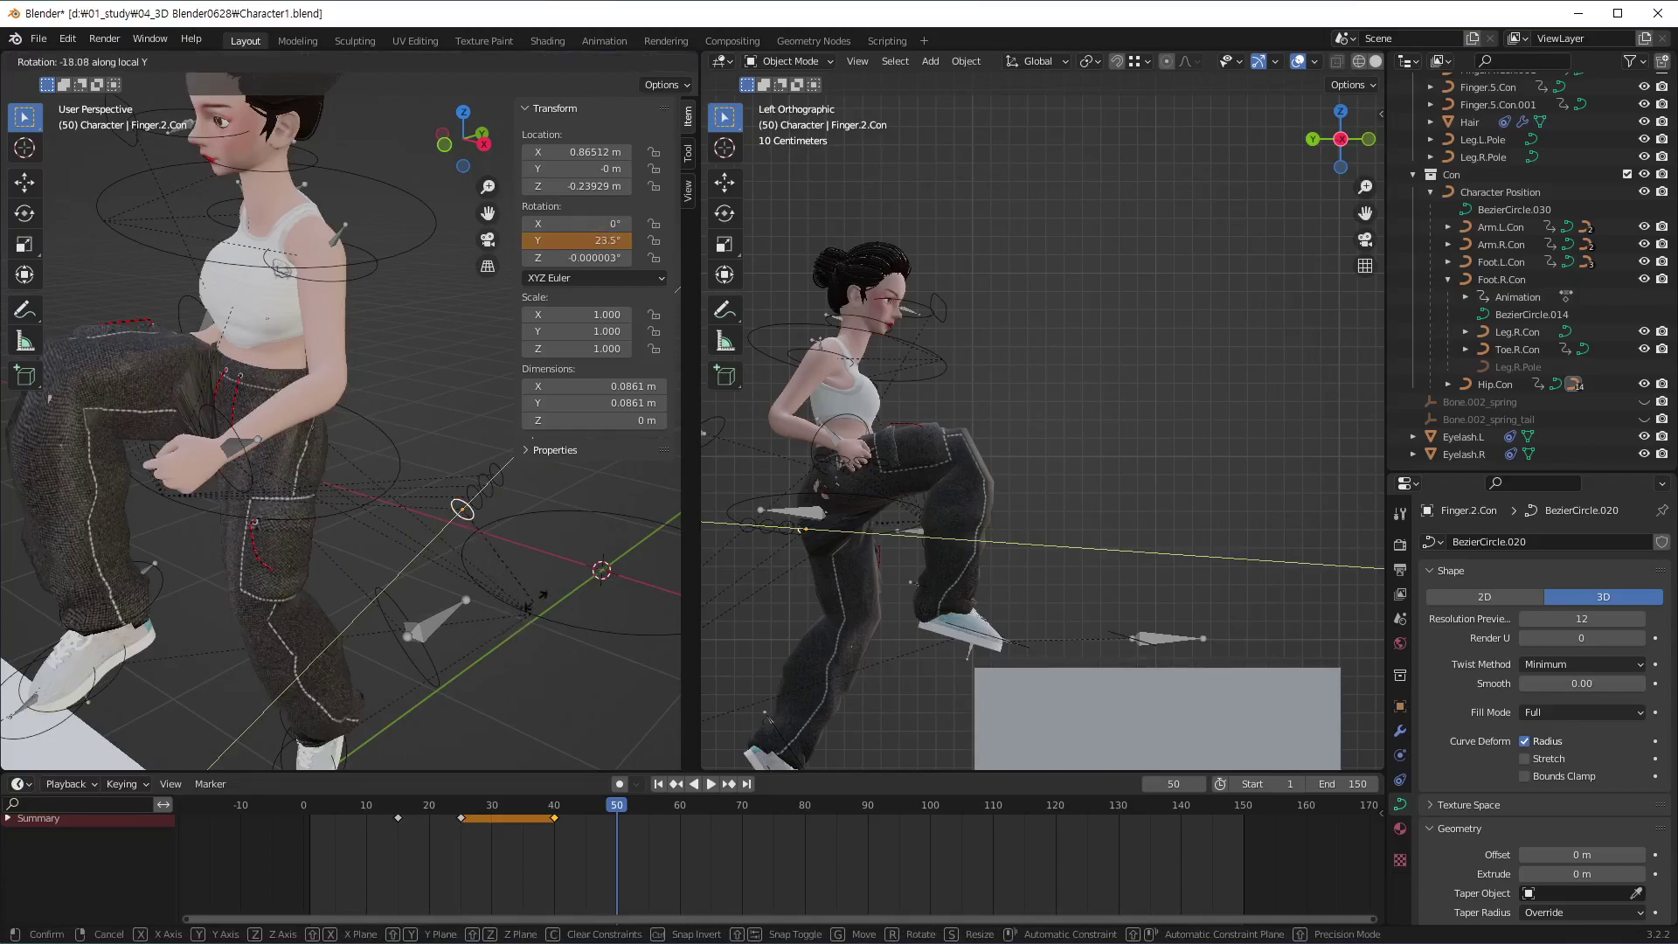
click(551, 576)
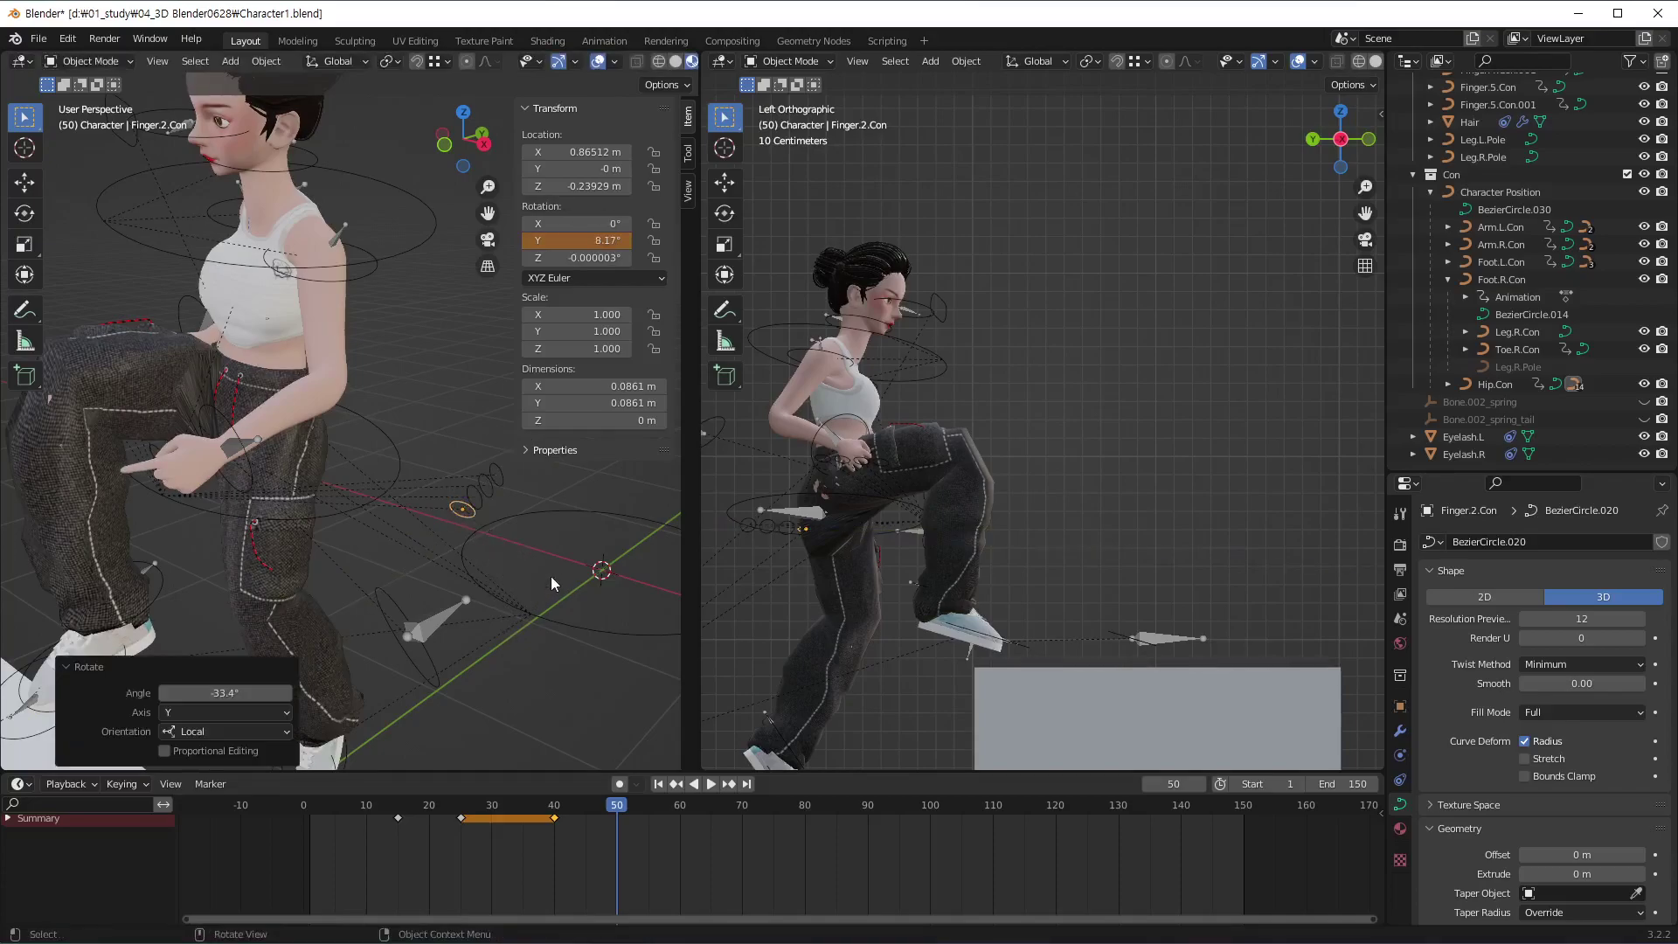
mouse_move(171, 475)
middle_down()
mouse_move(498, 573)
mouse_move(385, 549)
mouse_move(472, 481)
middle_up()
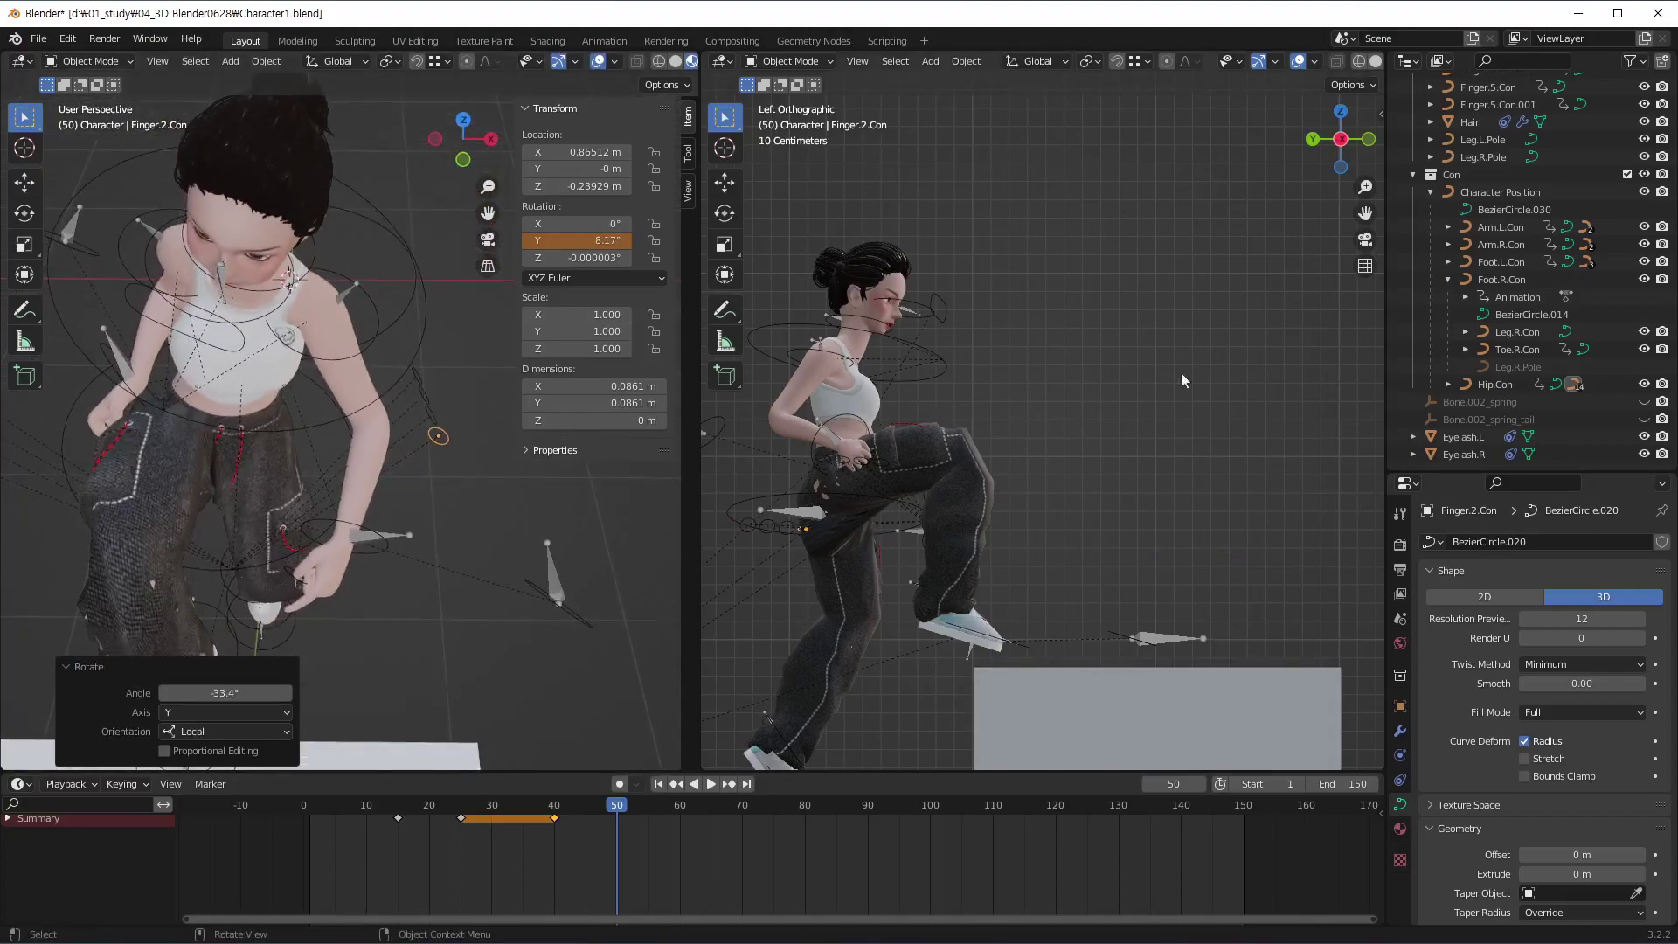
scroll(1498, 286, up, 8)
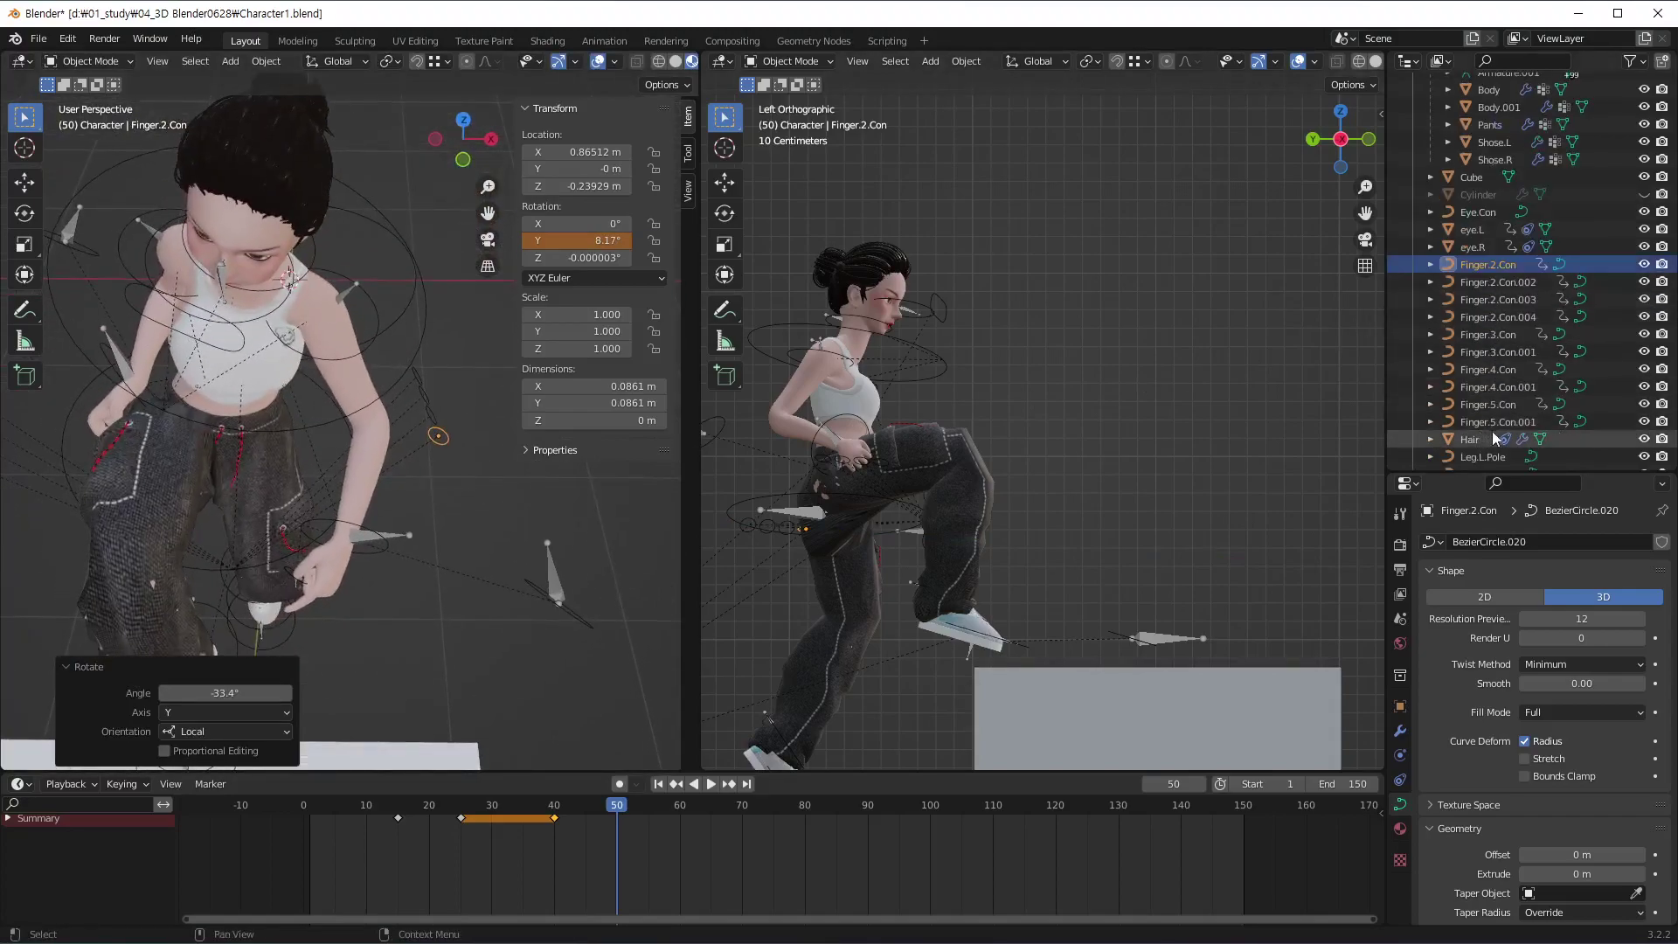
Select Finger.3.Con and keyframe all its channels at frame 40
click(1517, 282)
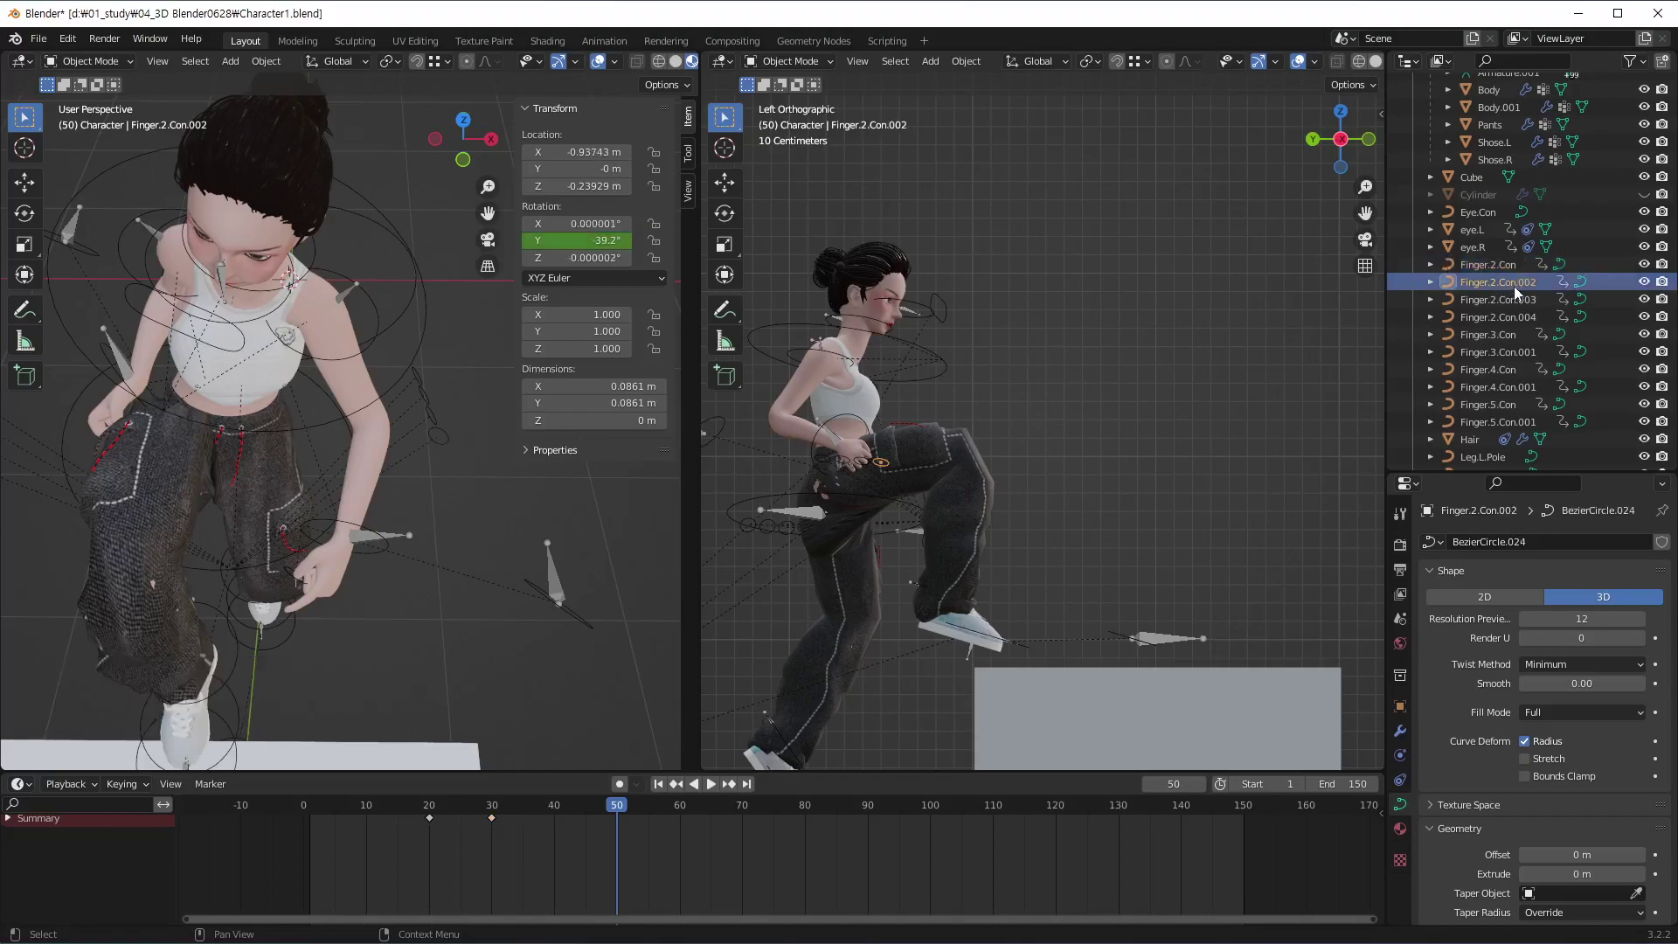
click(1515, 300)
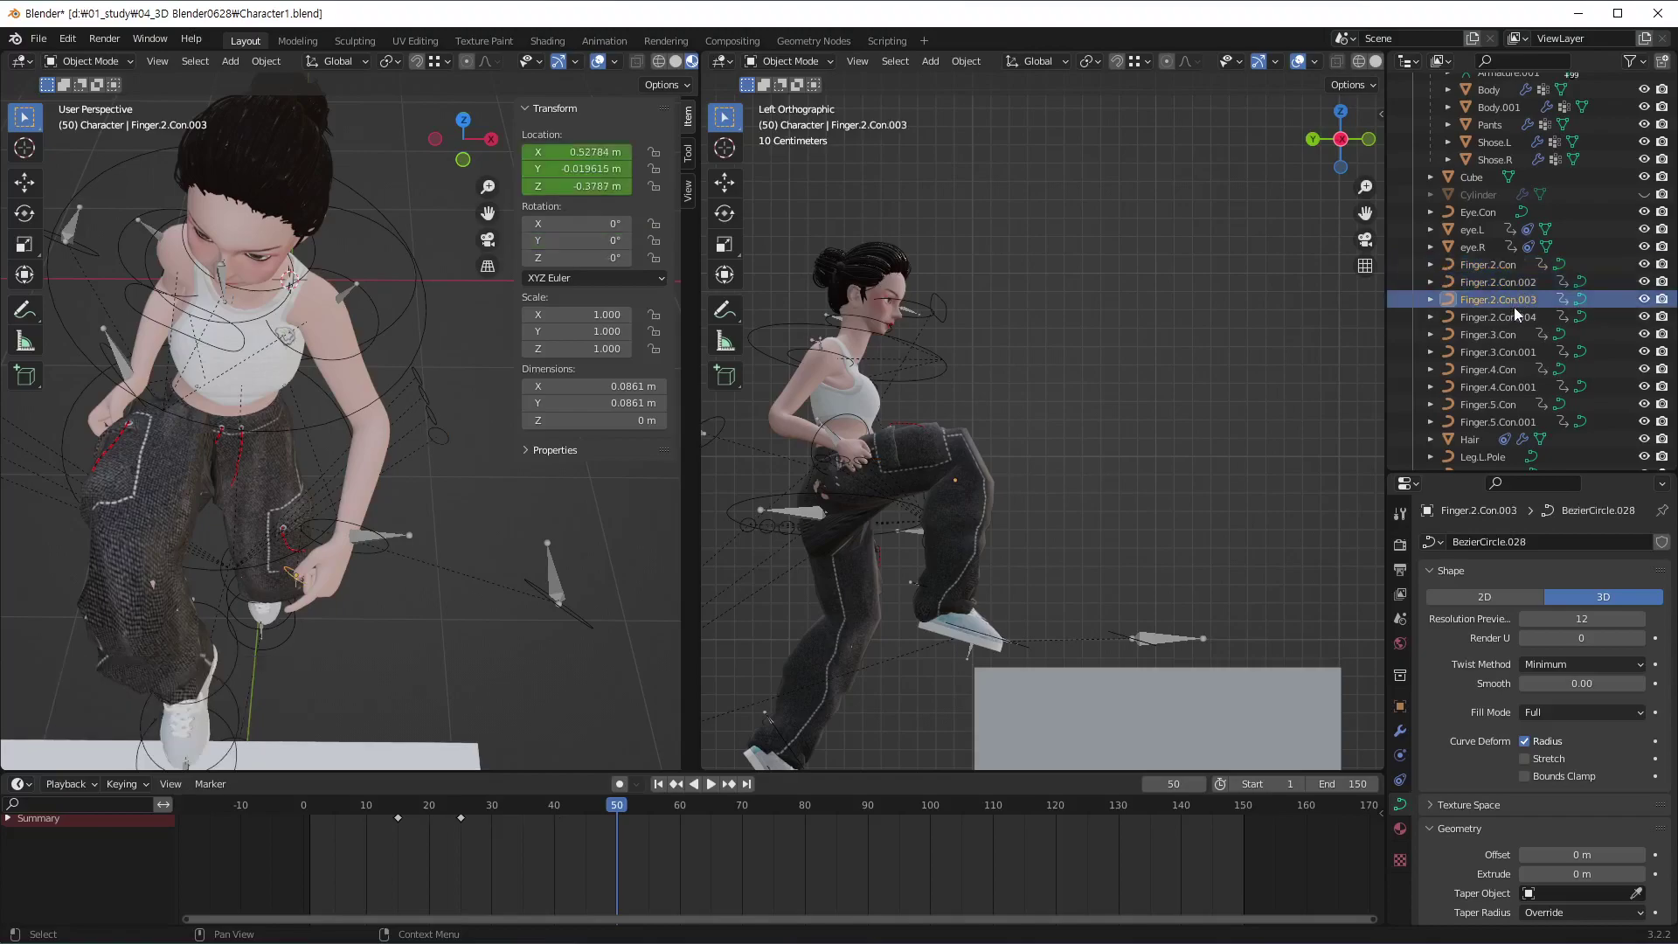
click(427, 416)
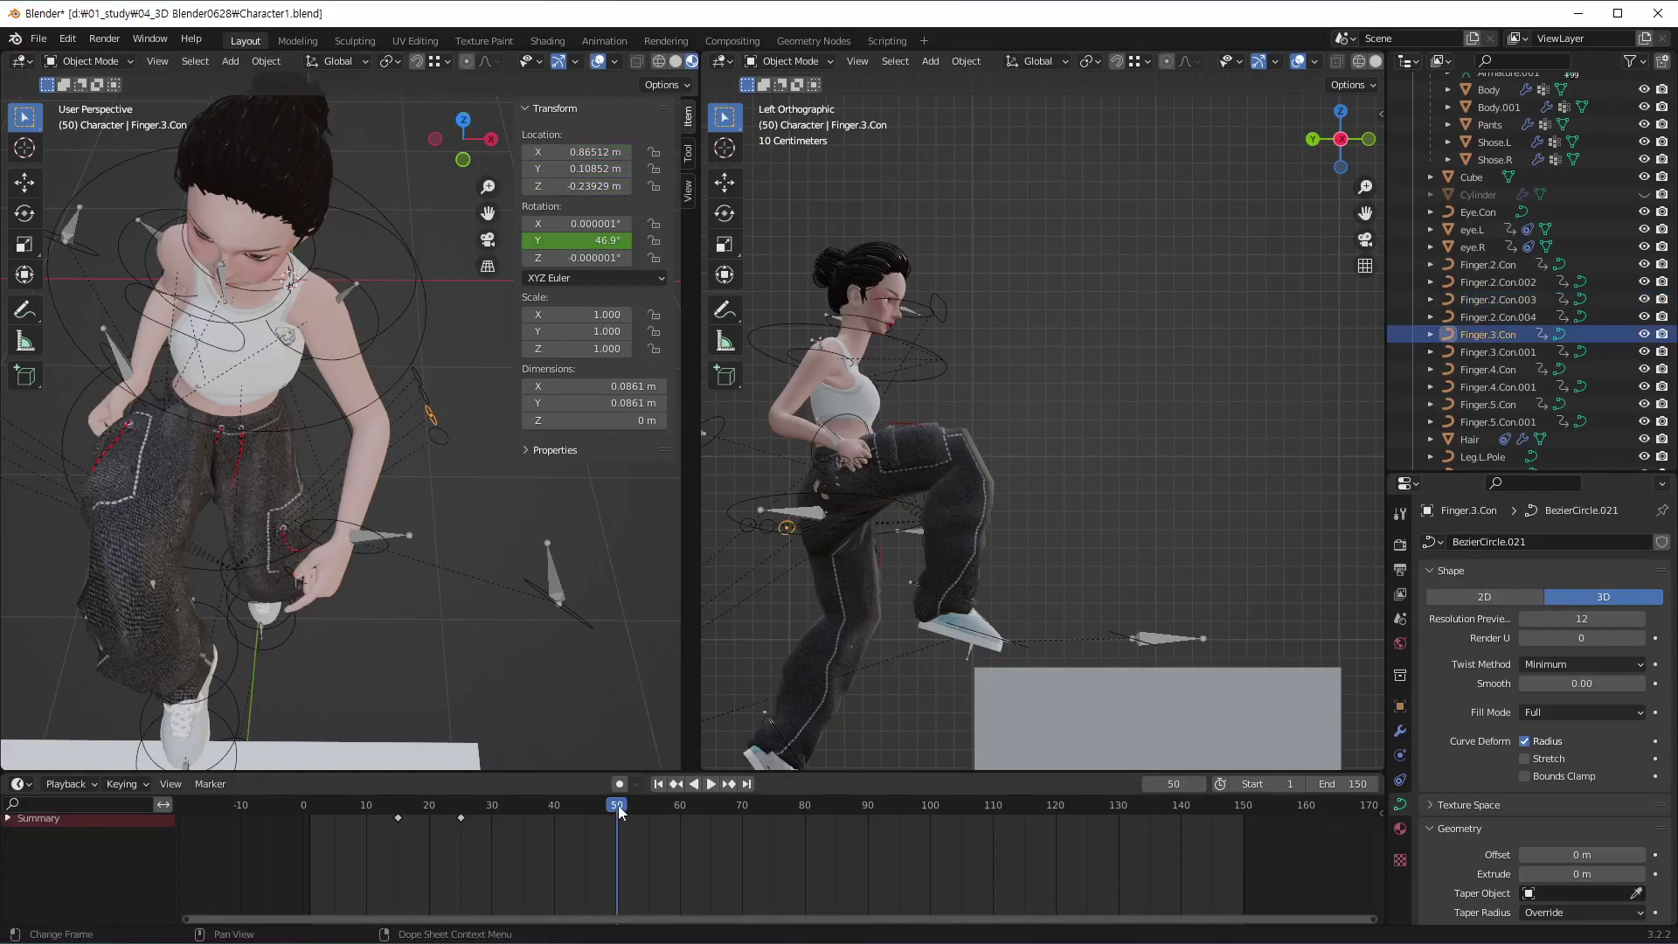
mouse_move(619, 811)
mouse_down()
mouse_move(552, 820)
mouse_move(616, 821)
mouse_up()
key(i)
click(591, 847)
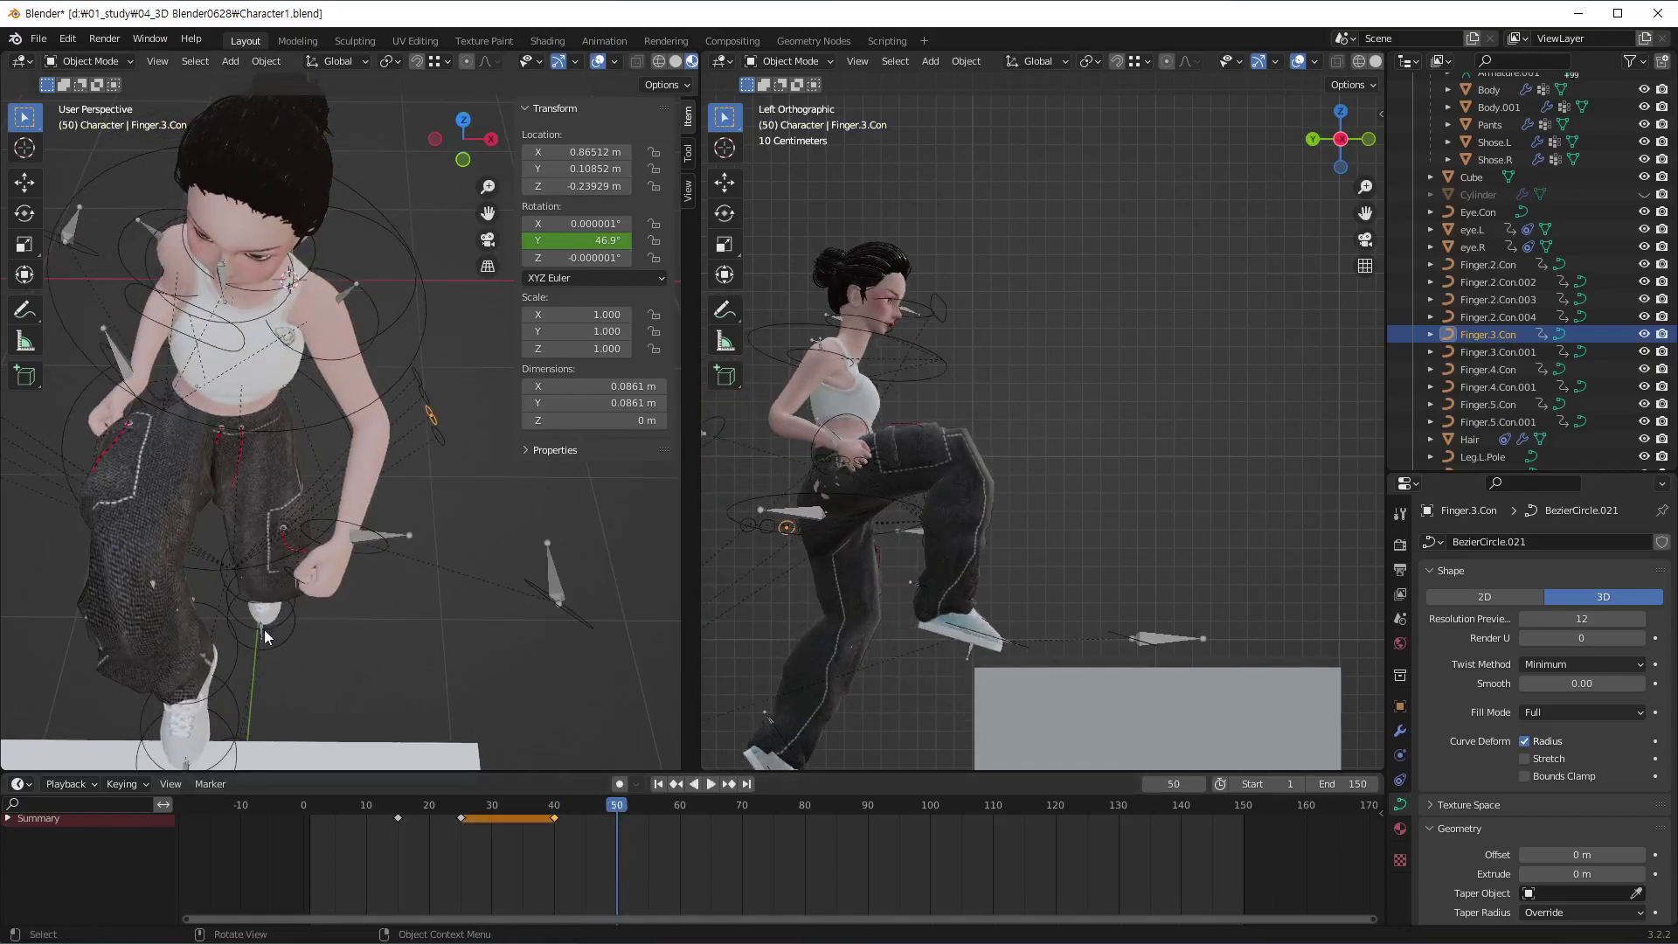
Rotate Finger.3.Con -39° on local Y to 7.97° and keyframe it at frame 50
key(r)
key(y)
key(y)
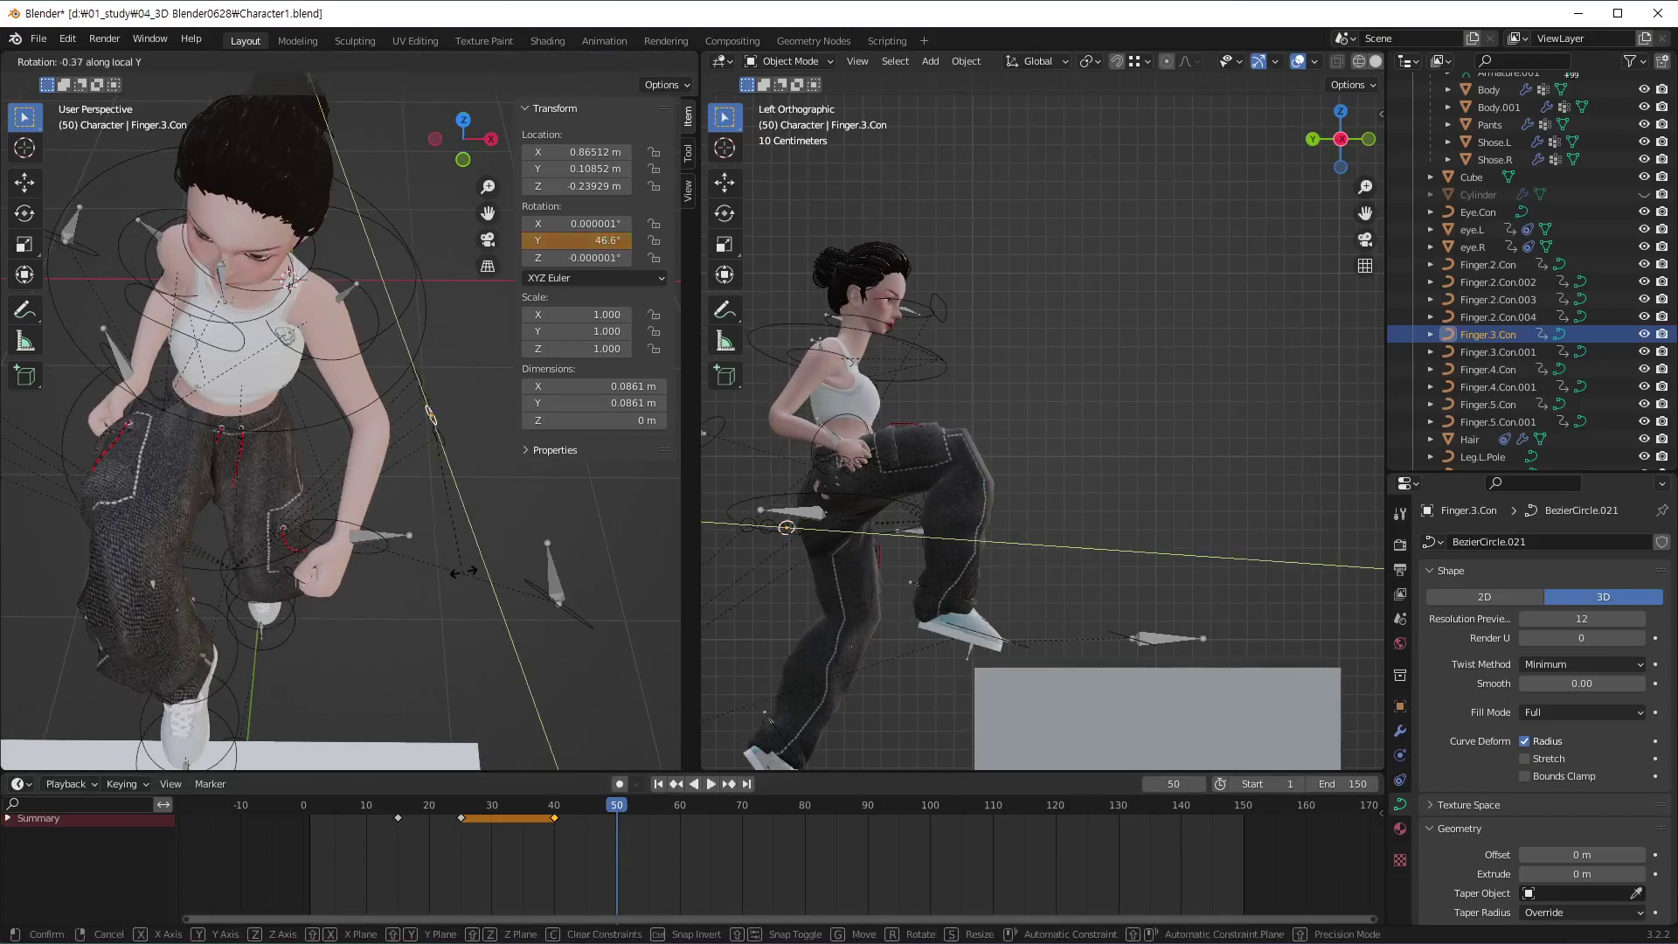
click(490, 469)
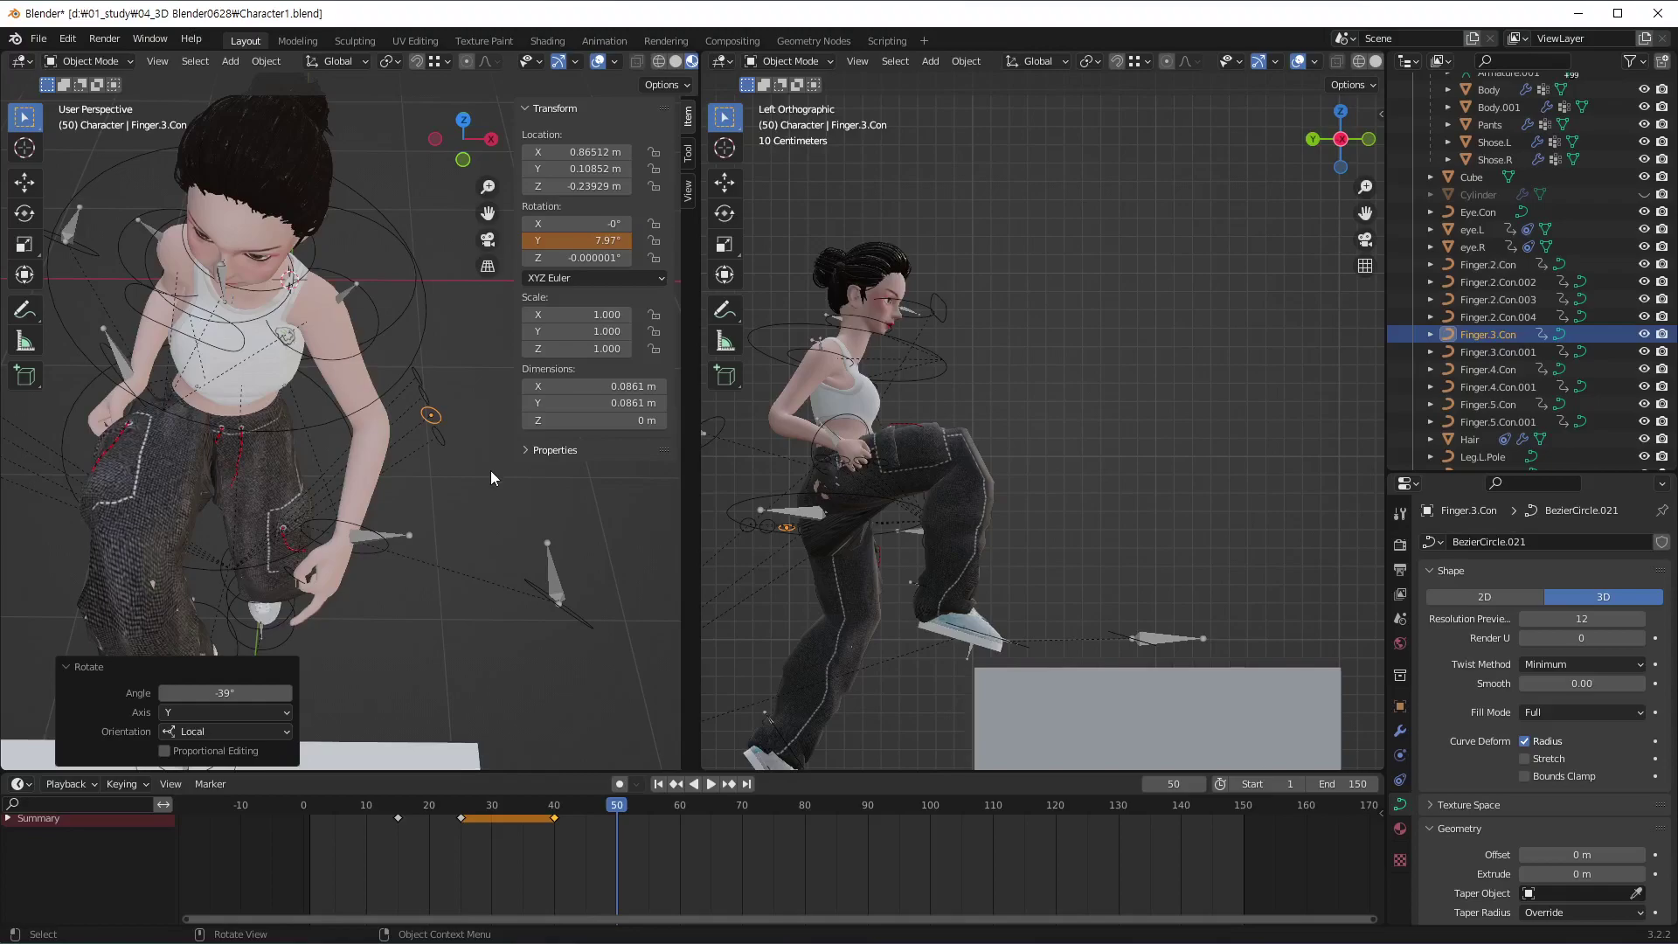
key(i)
click(648, 865)
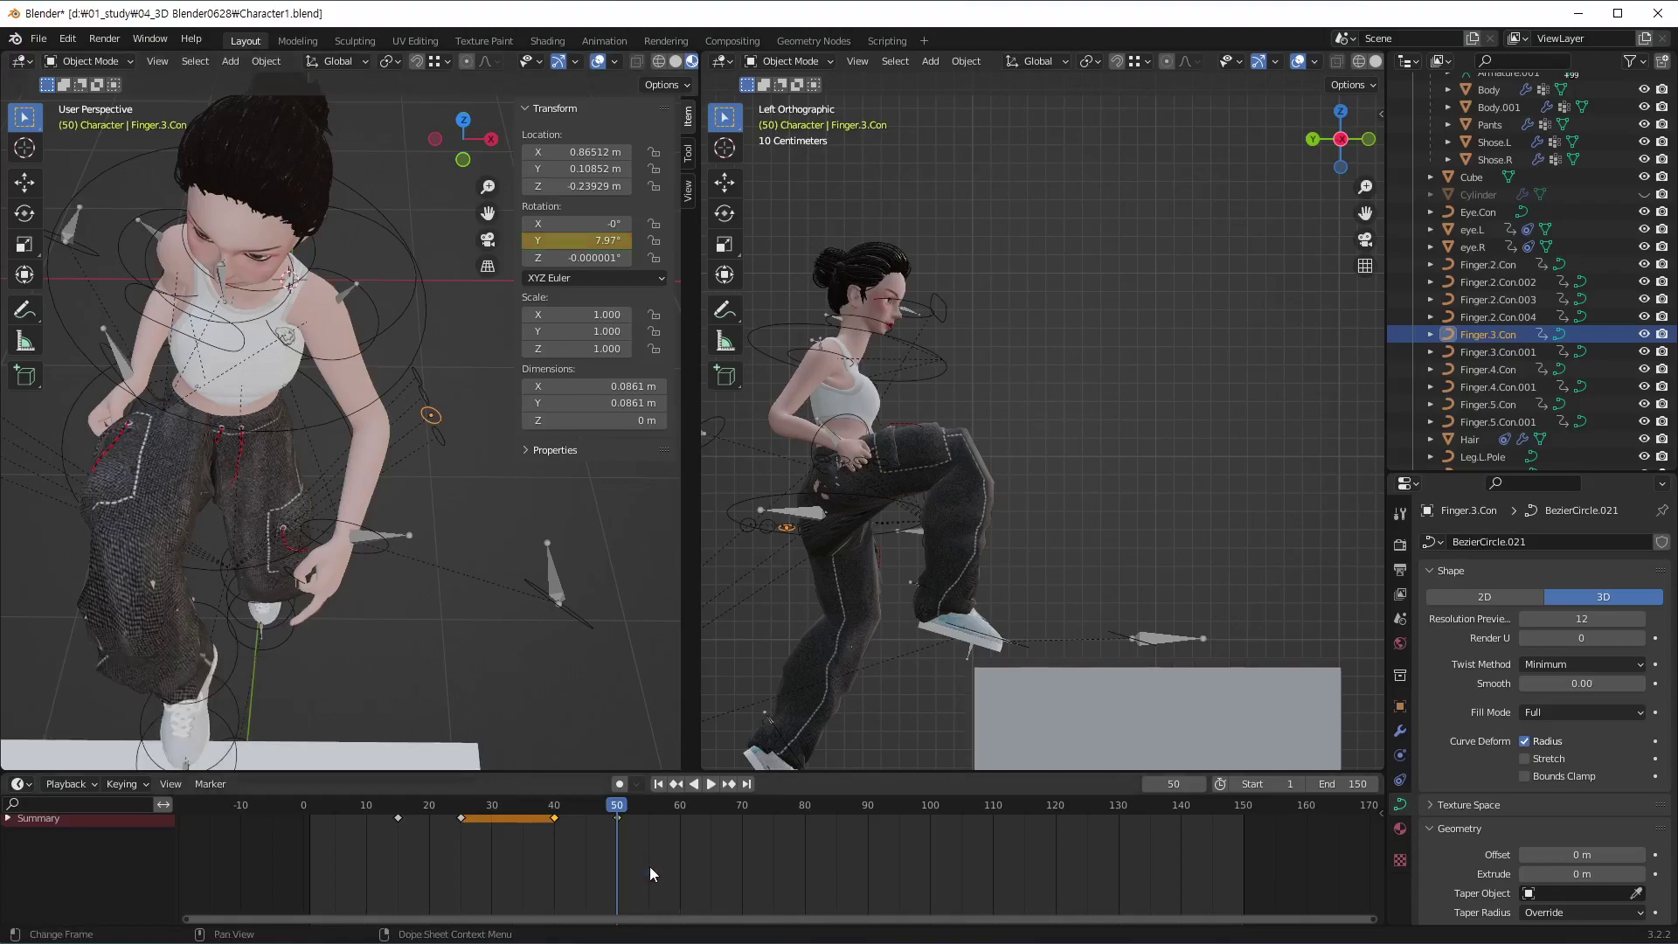
click(439, 441)
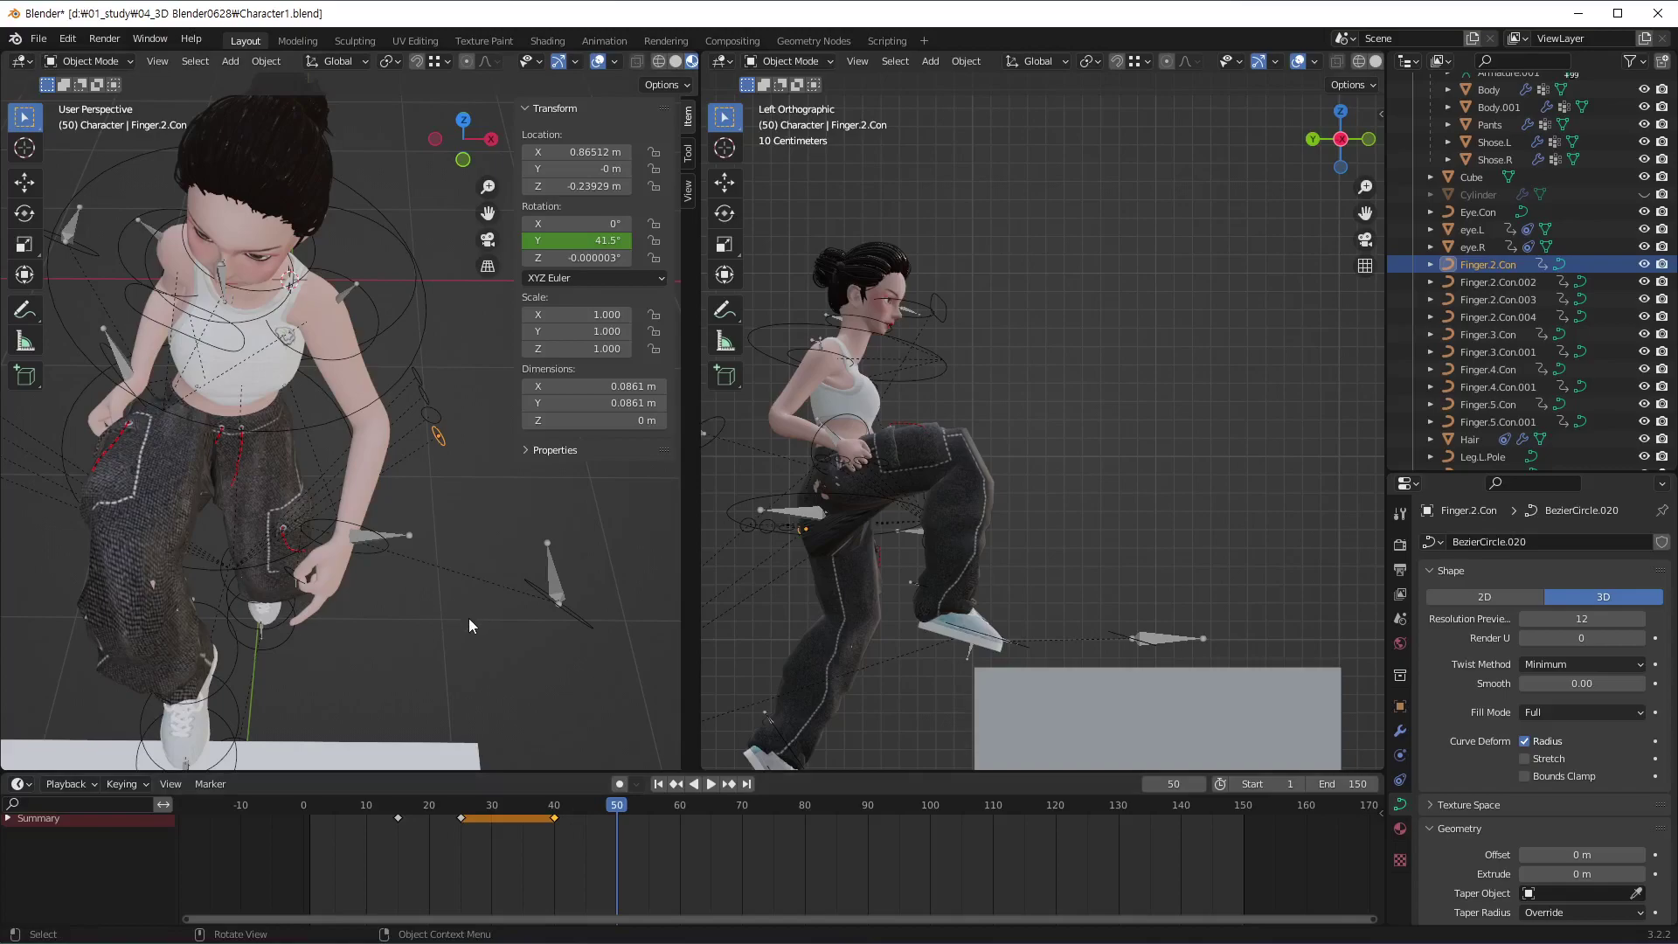
Bend Finger.2.Con on its local Y axis and keyframe it at frame 50
key(r)
key(y)
key(y)
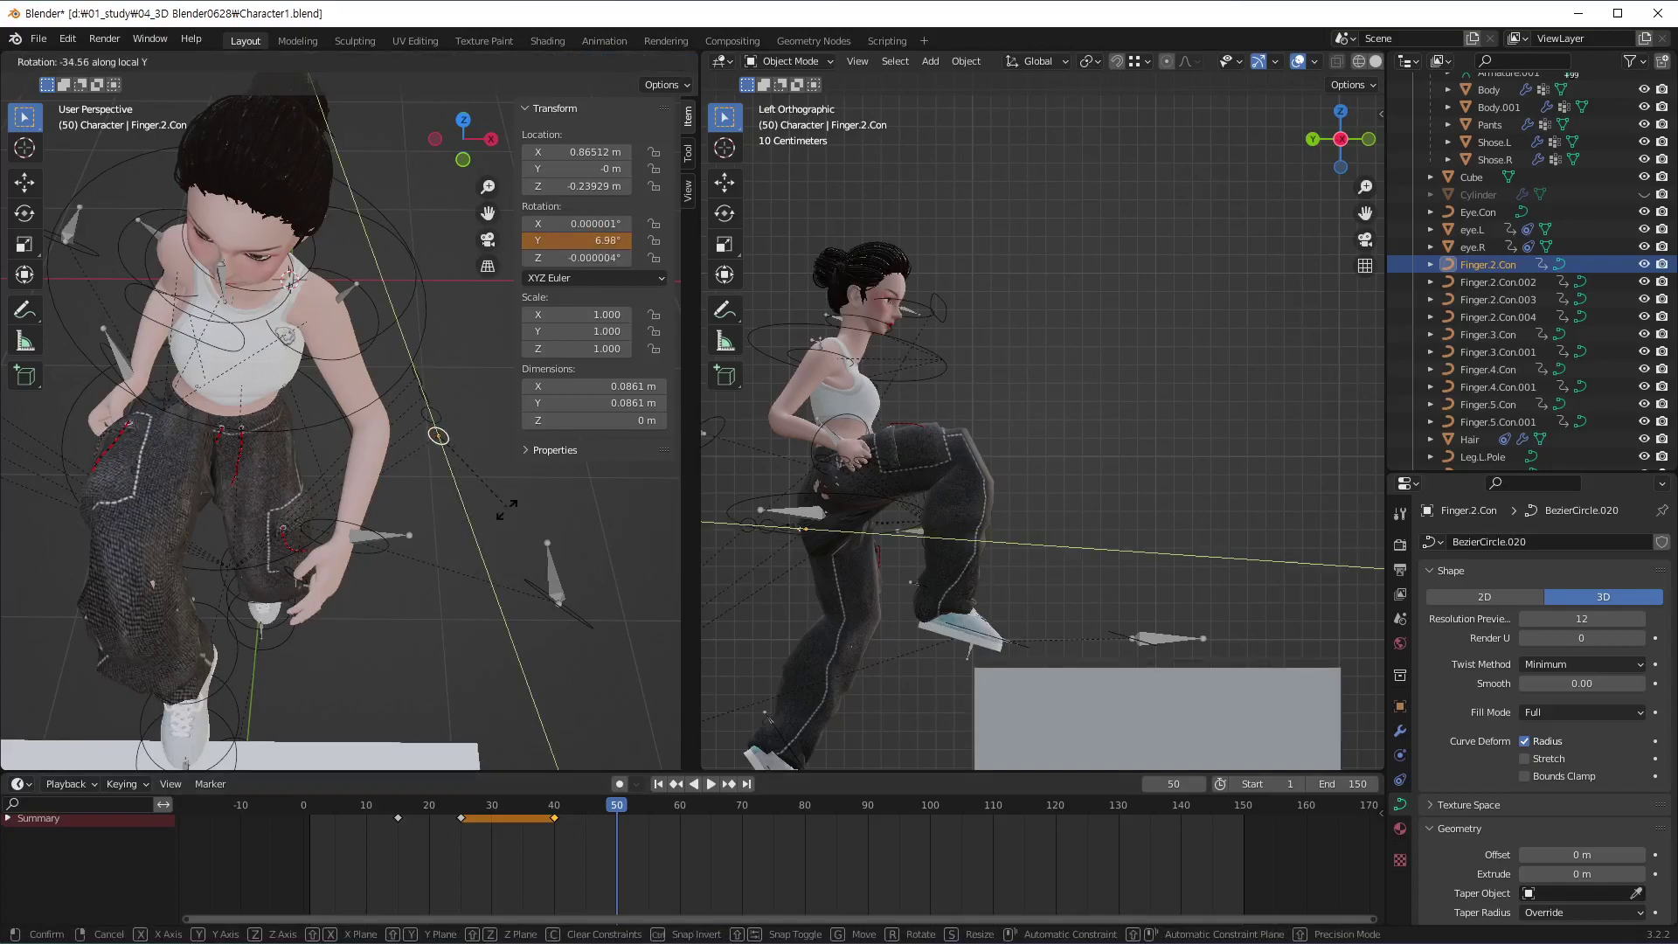
click(508, 514)
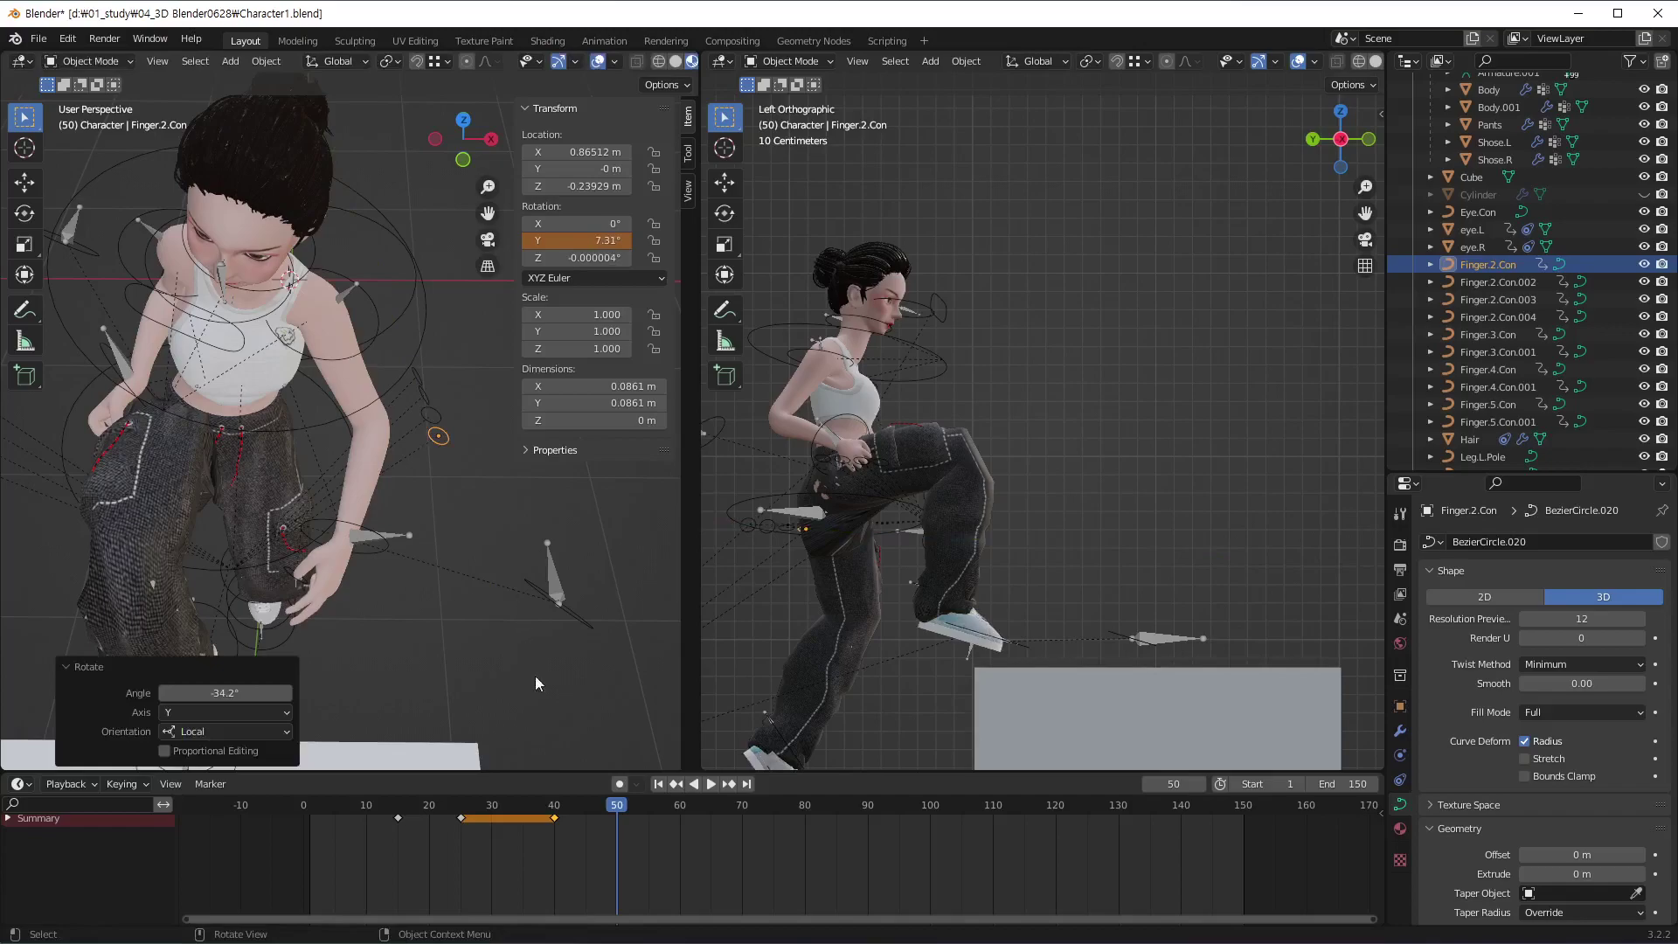
key(i)
click(611, 863)
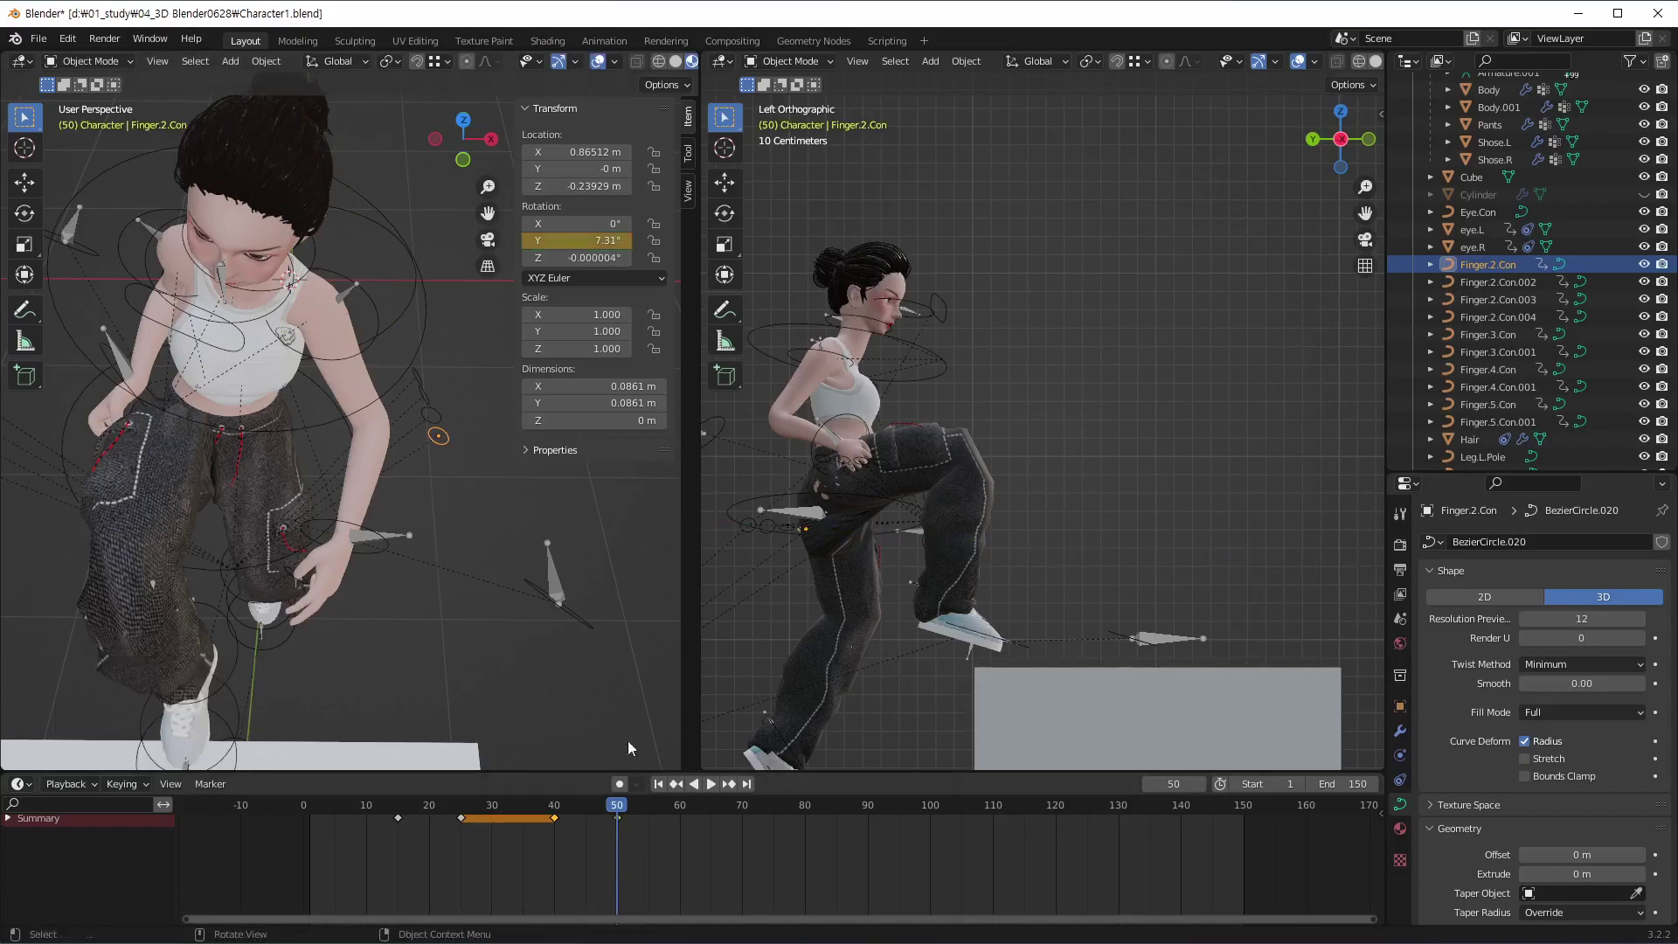
Select Finger.4.Con and keyframe its current pose at frame 40
click(423, 395)
click(590, 820)
key(space)
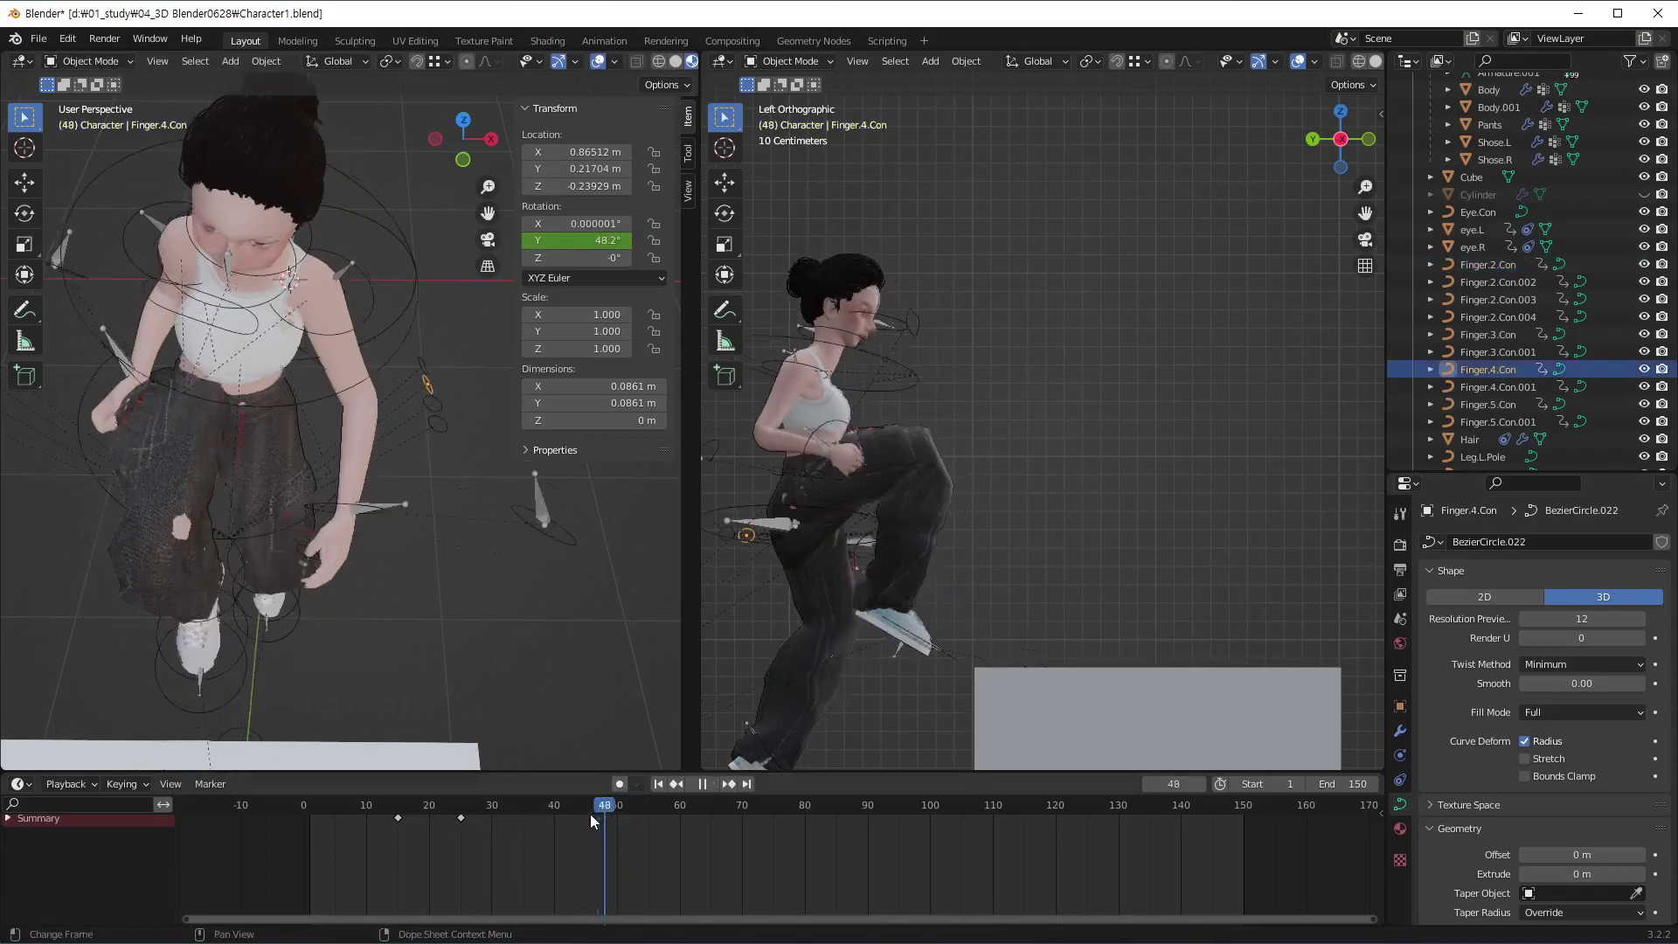
key(space)
key(i)
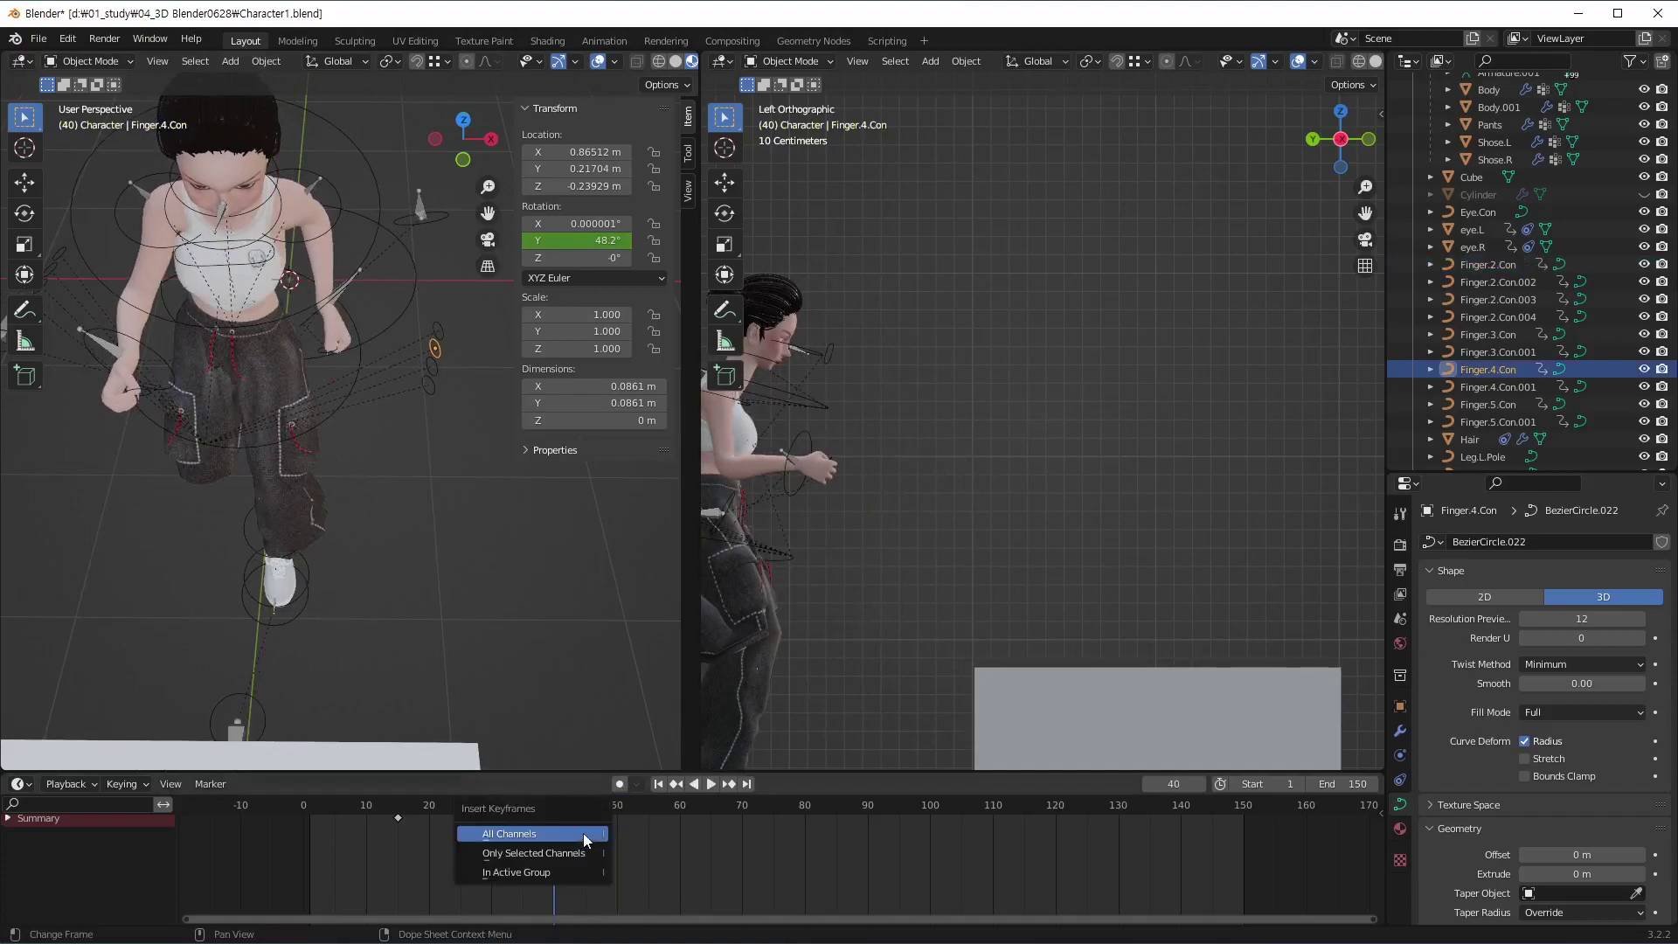
click(584, 832)
Bend Finger.4.Con on its local Y axis and keyframe it at frame 50
click(616, 806)
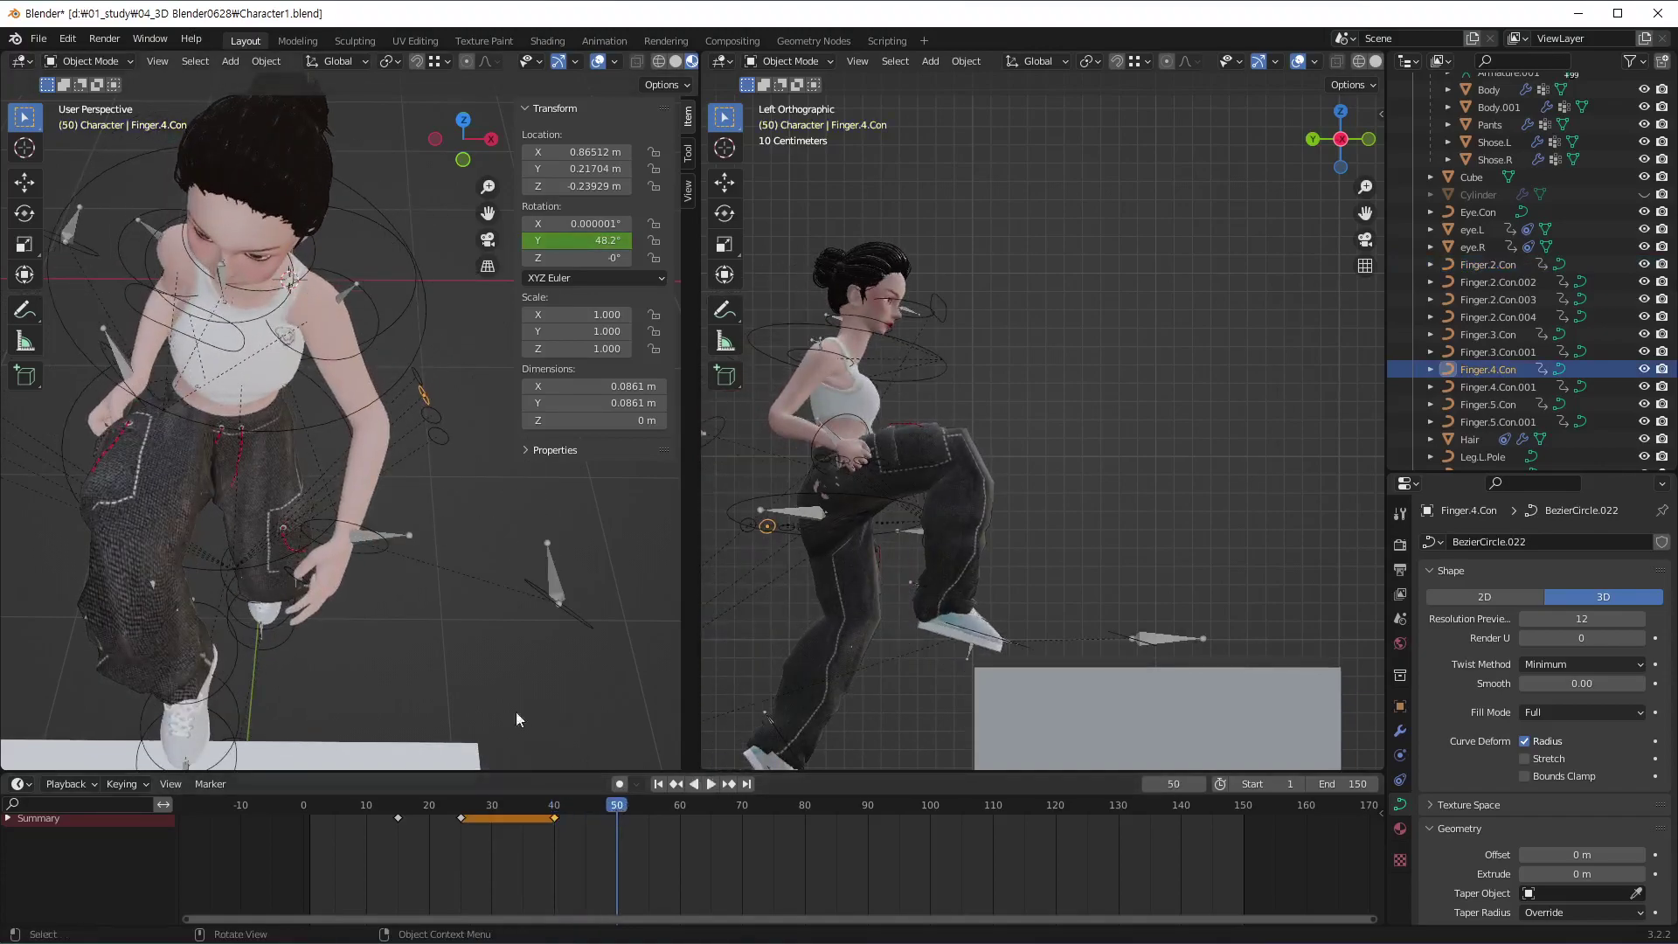
key(r)
key(y)
key(y)
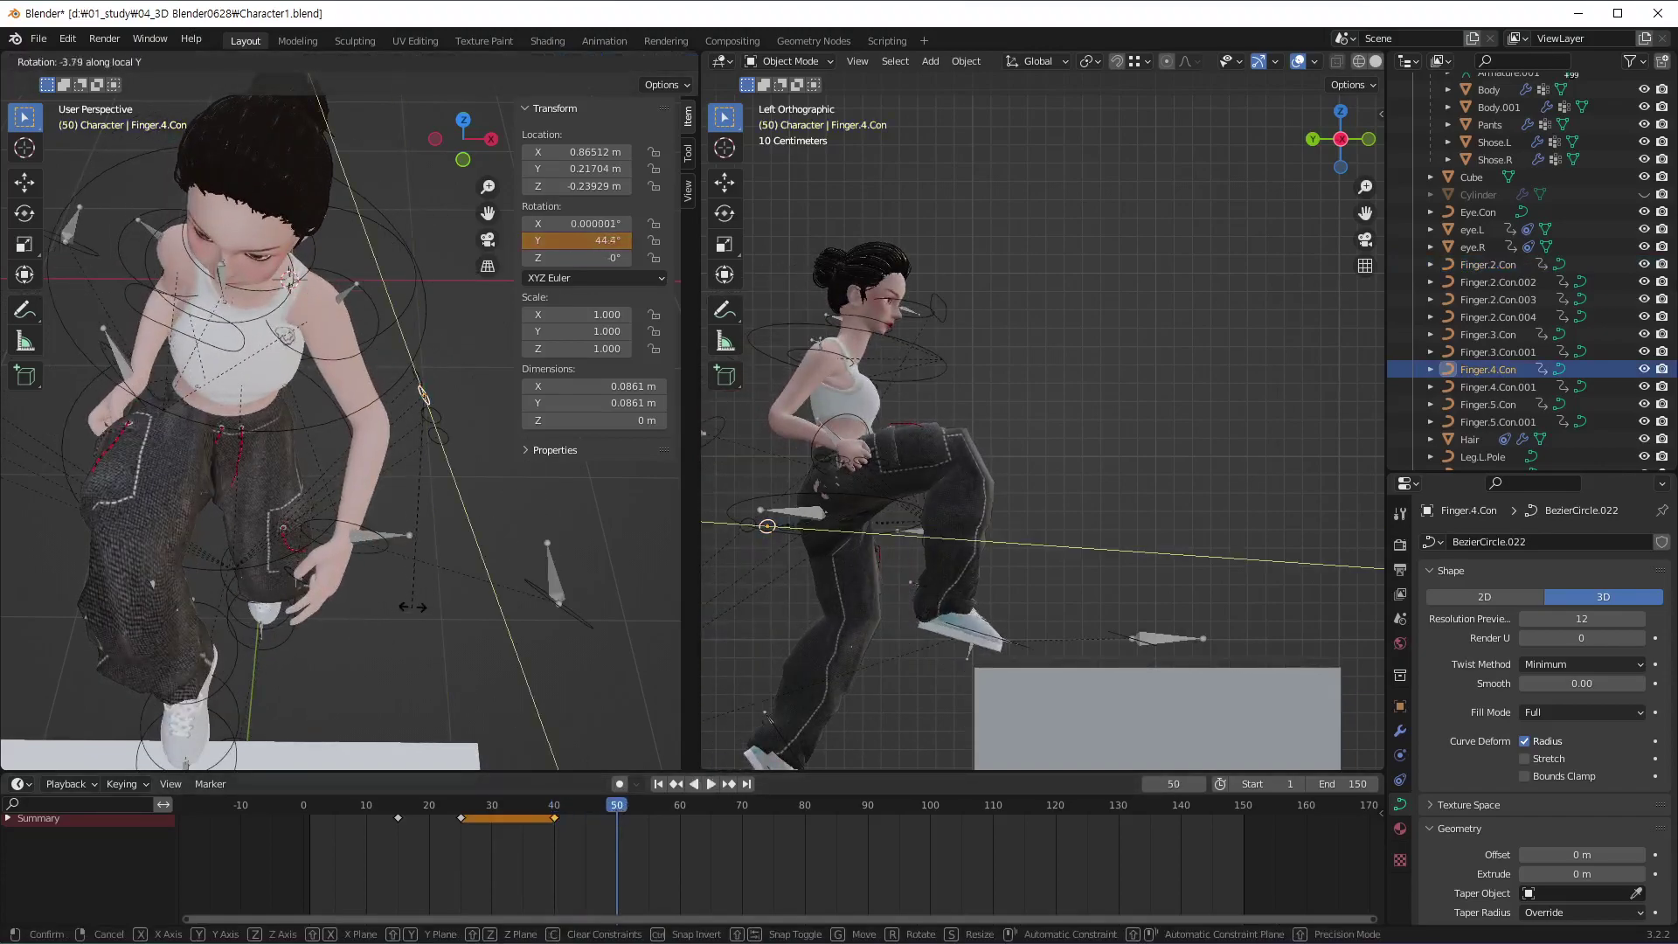
click(471, 511)
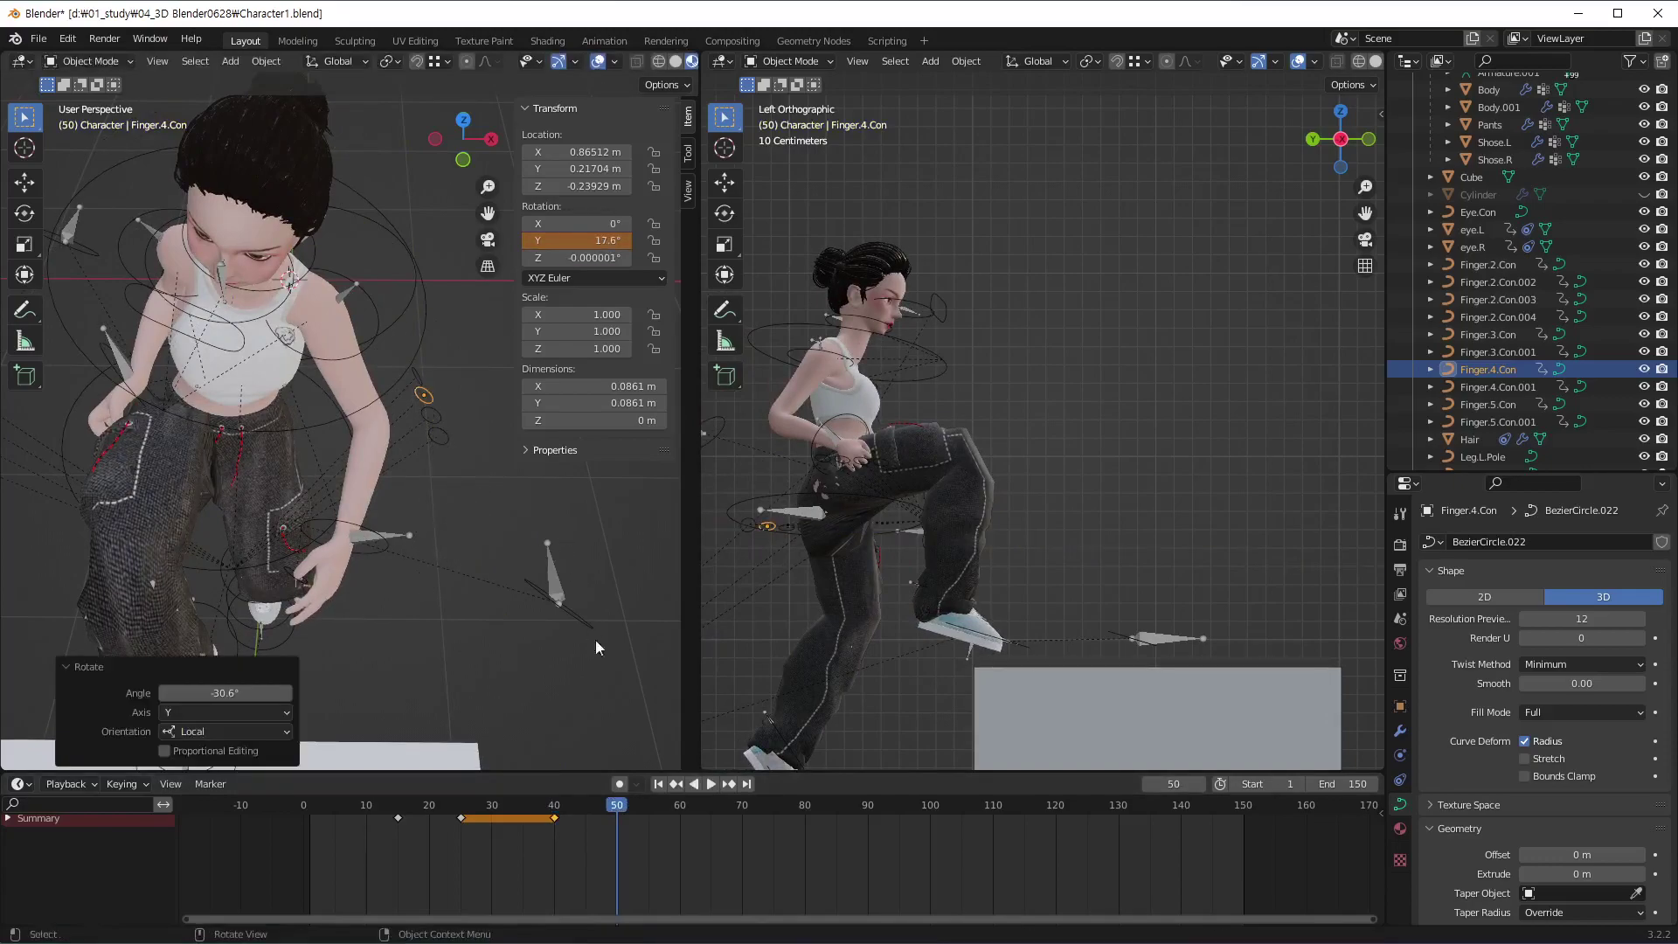
key(i)
click(638, 844)
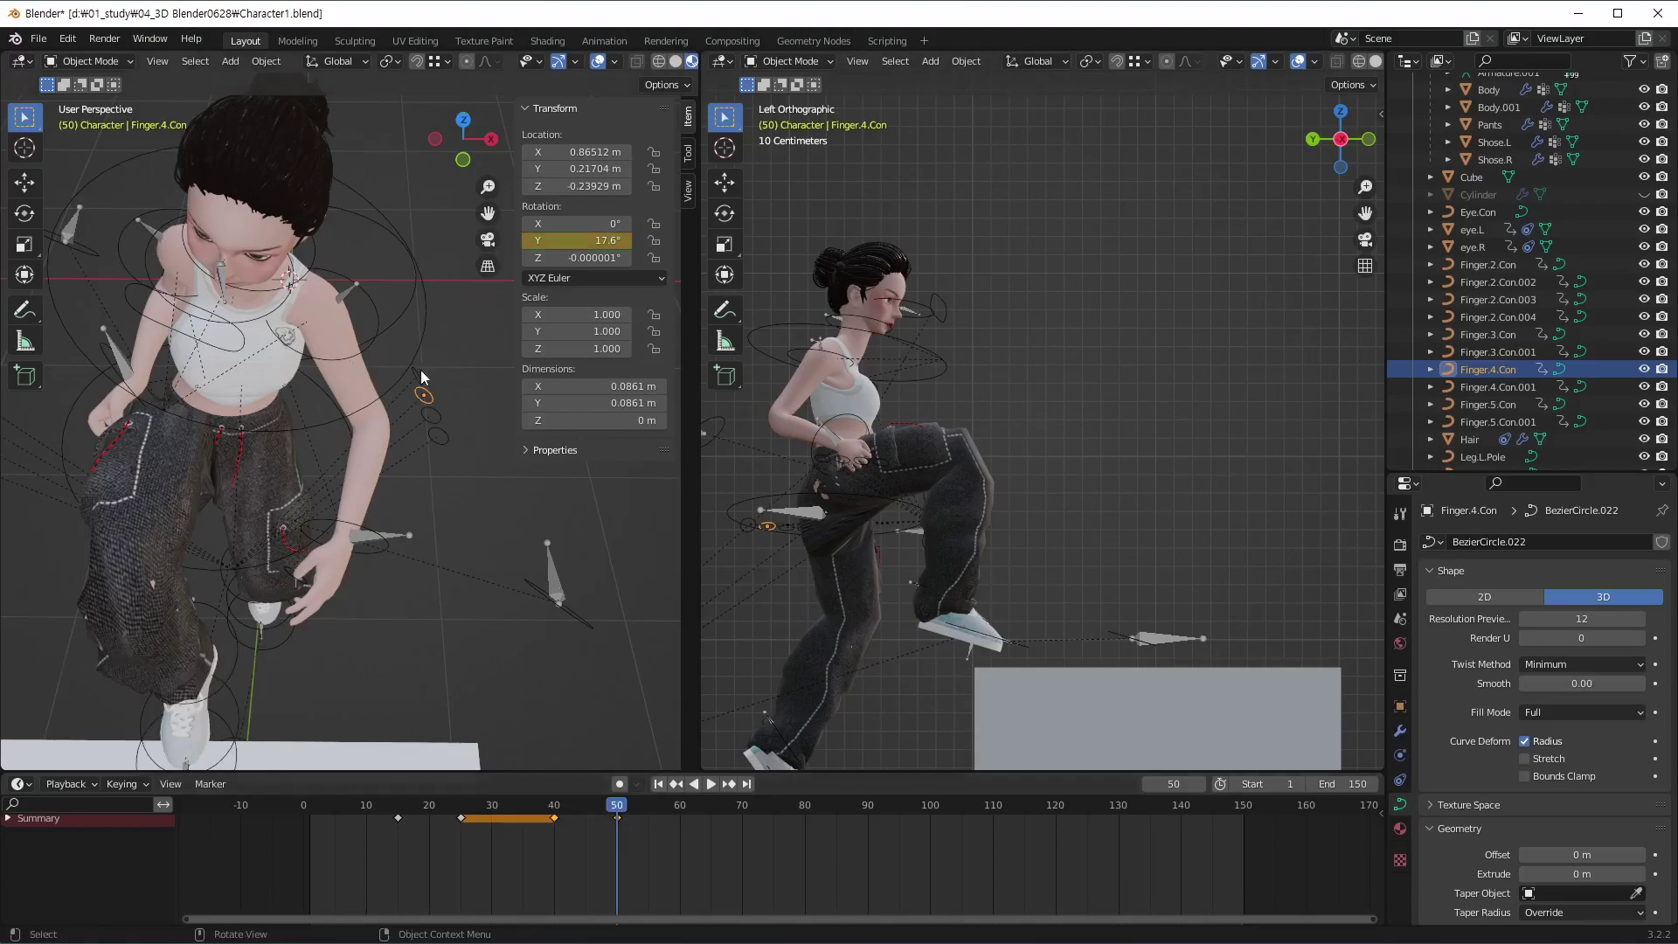
Select Finger.5.Con and keyframe its current pose at frame 40
click(421, 377)
mouse_move(626, 808)
mouse_down()
mouse_move(552, 831)
mouse_move(619, 815)
mouse_up()
key(i)
click(600, 843)
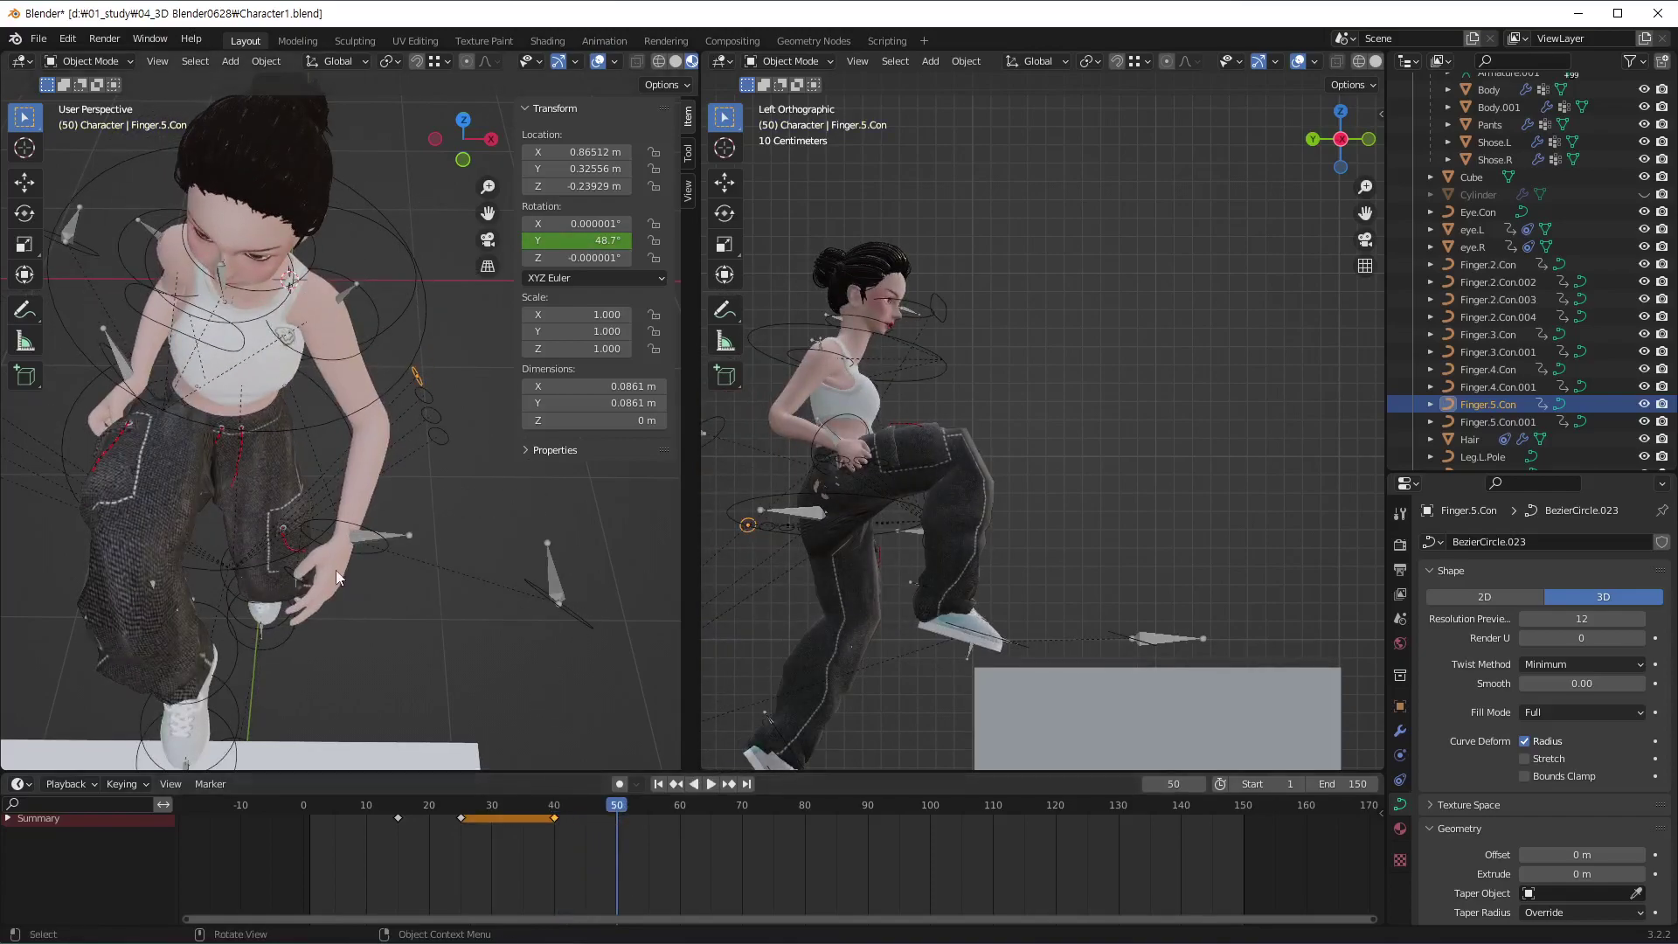
Rotate Finger.5.Con -29.7° on local Y to 19.1° and keyframe it at frame 50
mouse_move(337, 577)
middle_down()
mouse_move(390, 559)
mouse_move(393, 579)
mouse_move(545, 645)
middle_up()
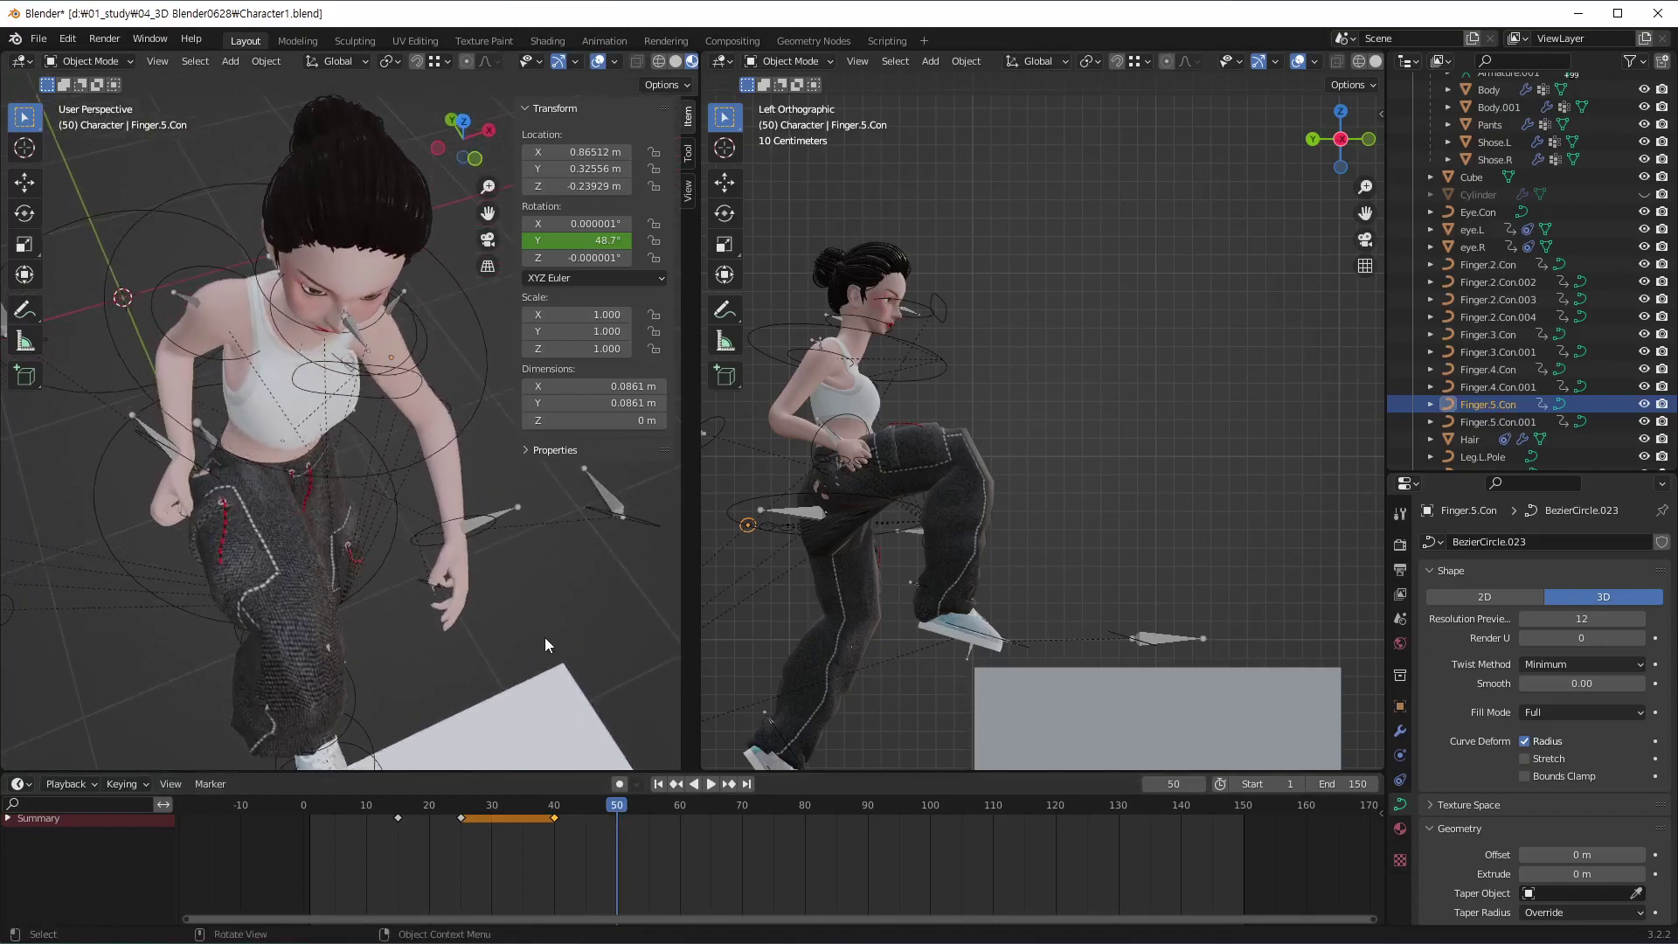
key(r)
key(y)
key(y)
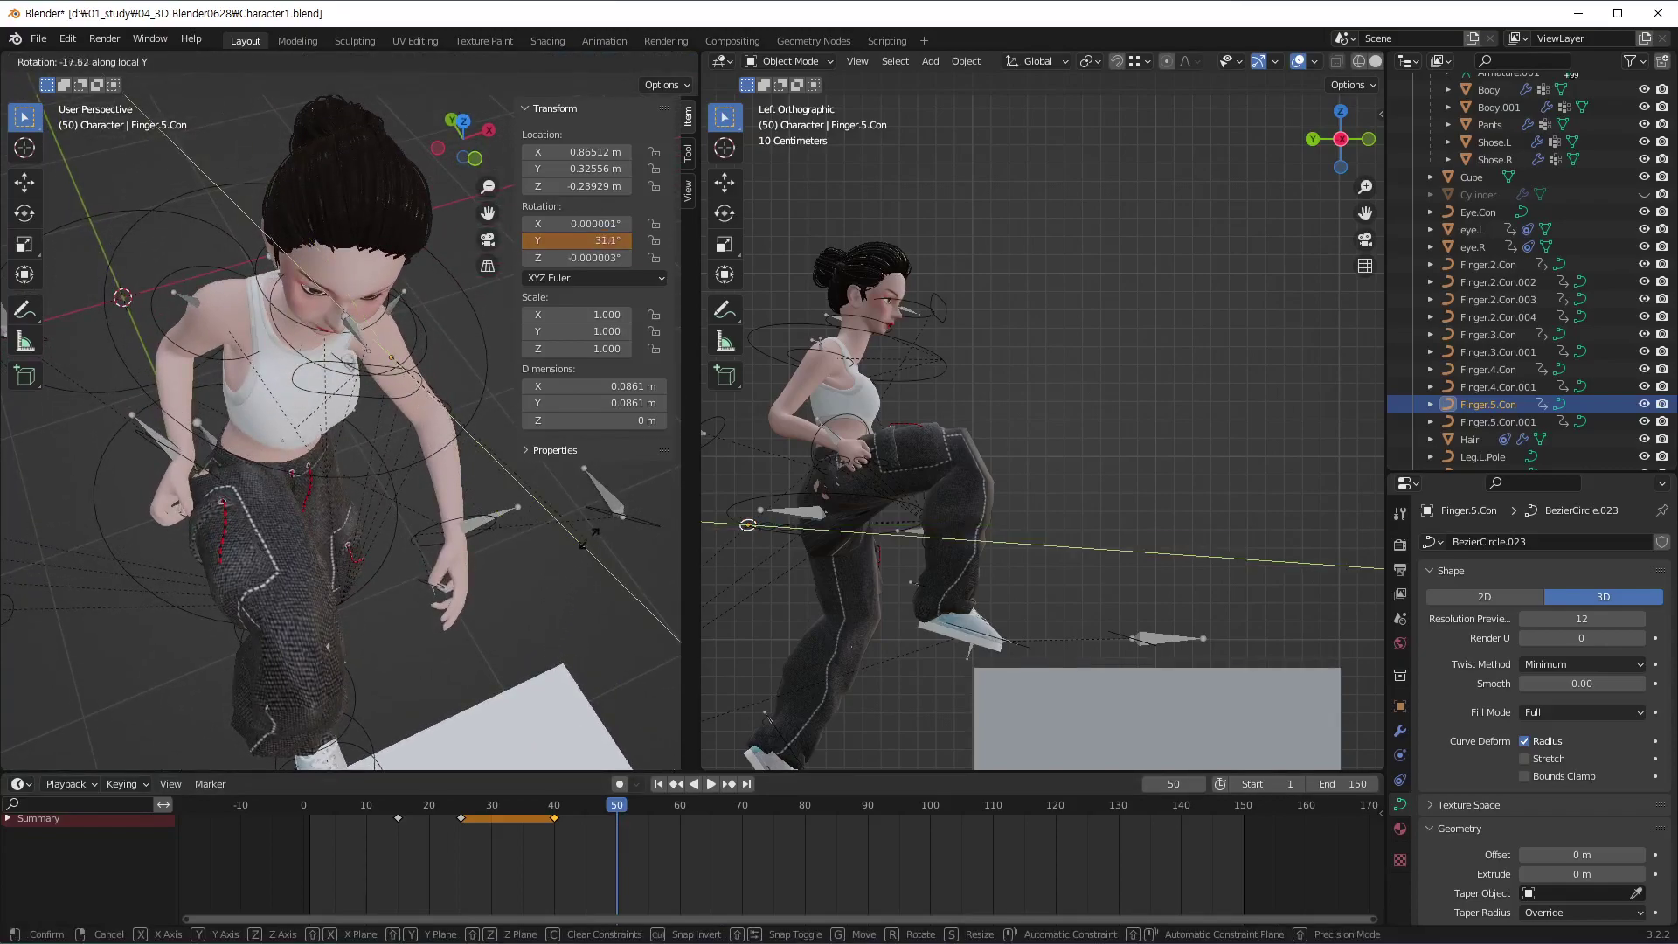
click(583, 476)
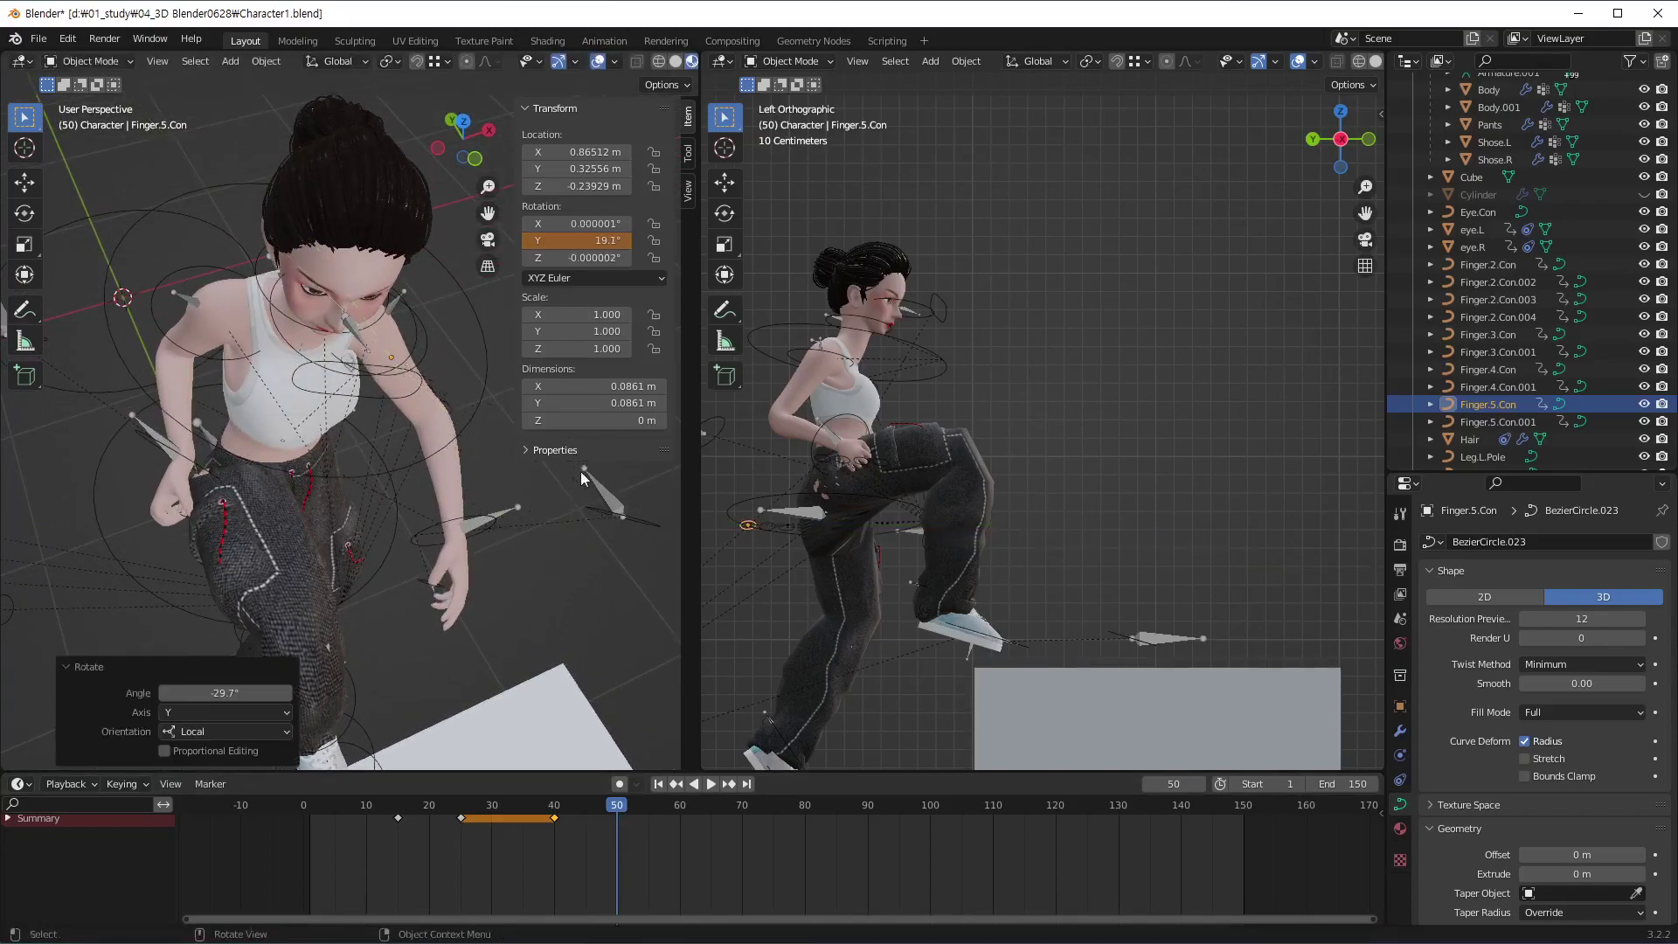
key(i)
click(639, 862)
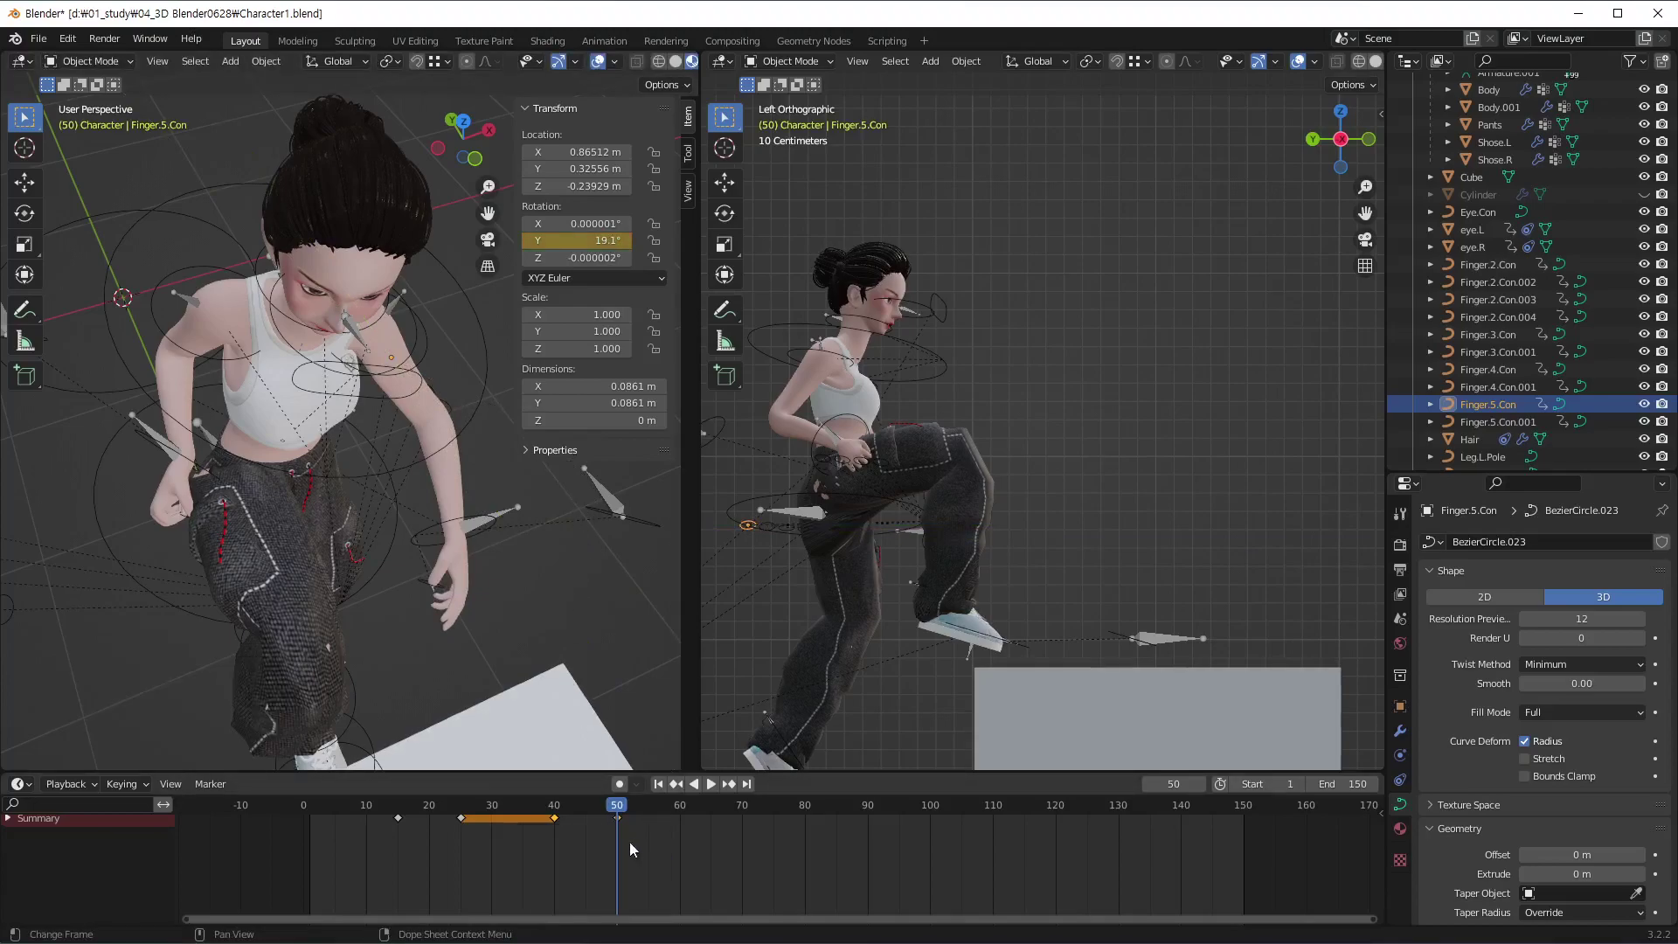
Play and scrub the step-up to review the fingers, stopping at frame 38
mouse_move(419, 647)
middle_down()
mouse_move(376, 532)
mouse_move(460, 546)
mouse_move(455, 621)
mouse_move(381, 559)
mouse_move(437, 647)
middle_up()
click(609, 814)
key(space)
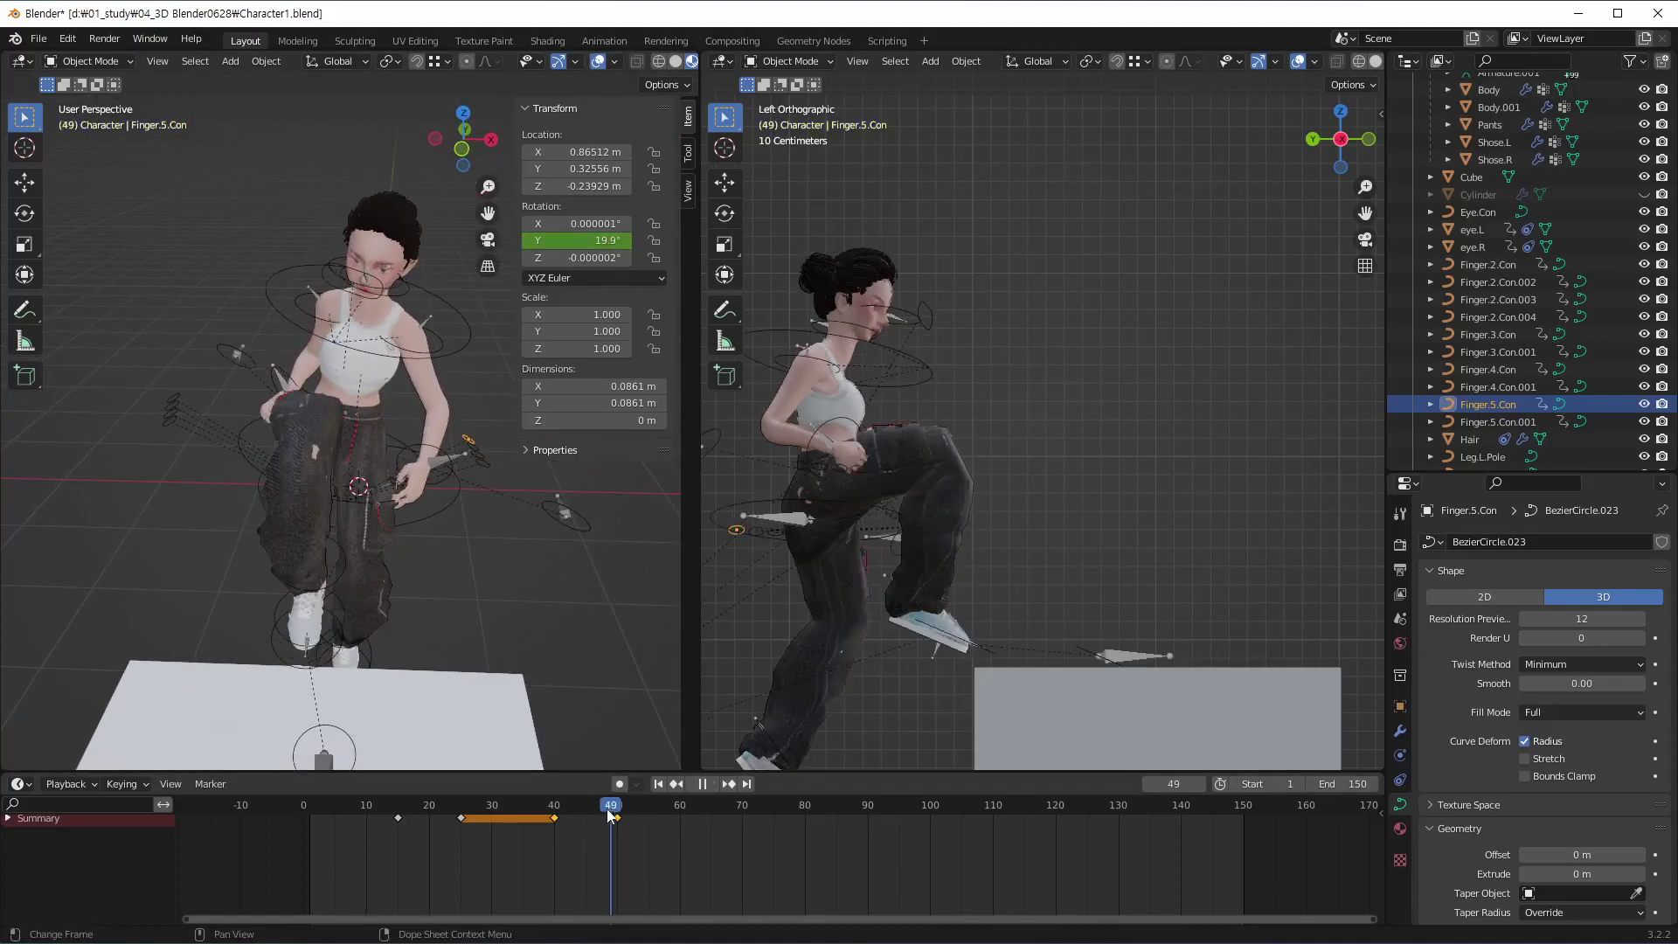
mouse_move(609, 814)
mouse_down()
mouse_move(412, 816)
mouse_move(567, 820)
mouse_move(543, 822)
mouse_up()
key(space)
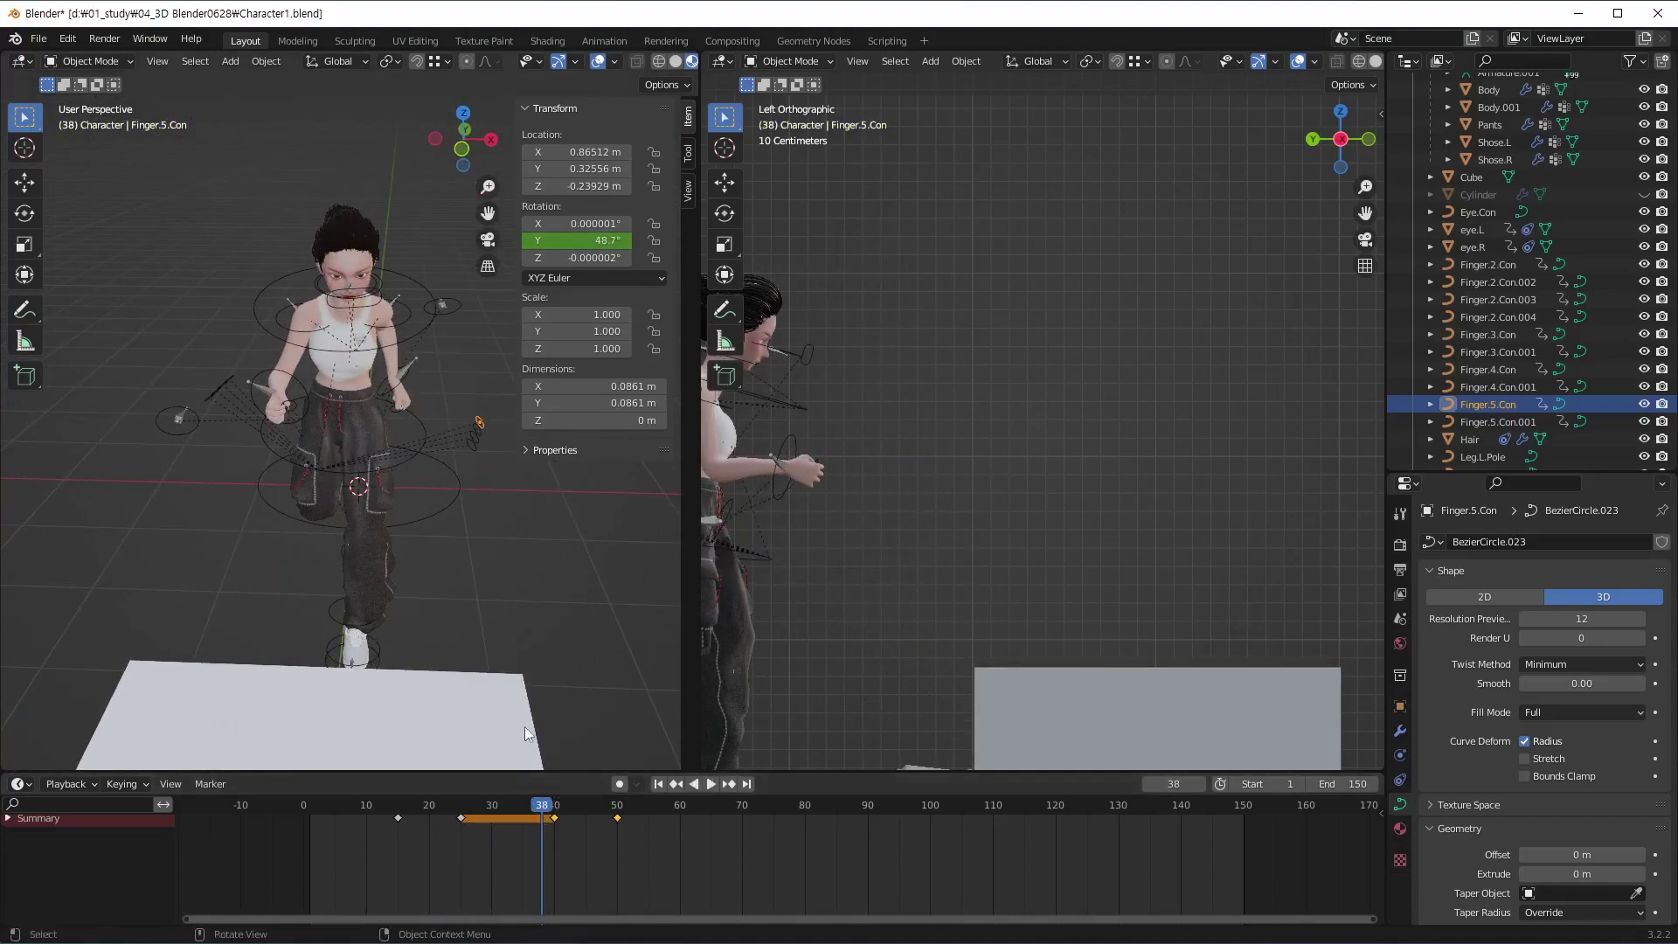
Select Arm.L.Con and stop playback at frame 41
click(390, 384)
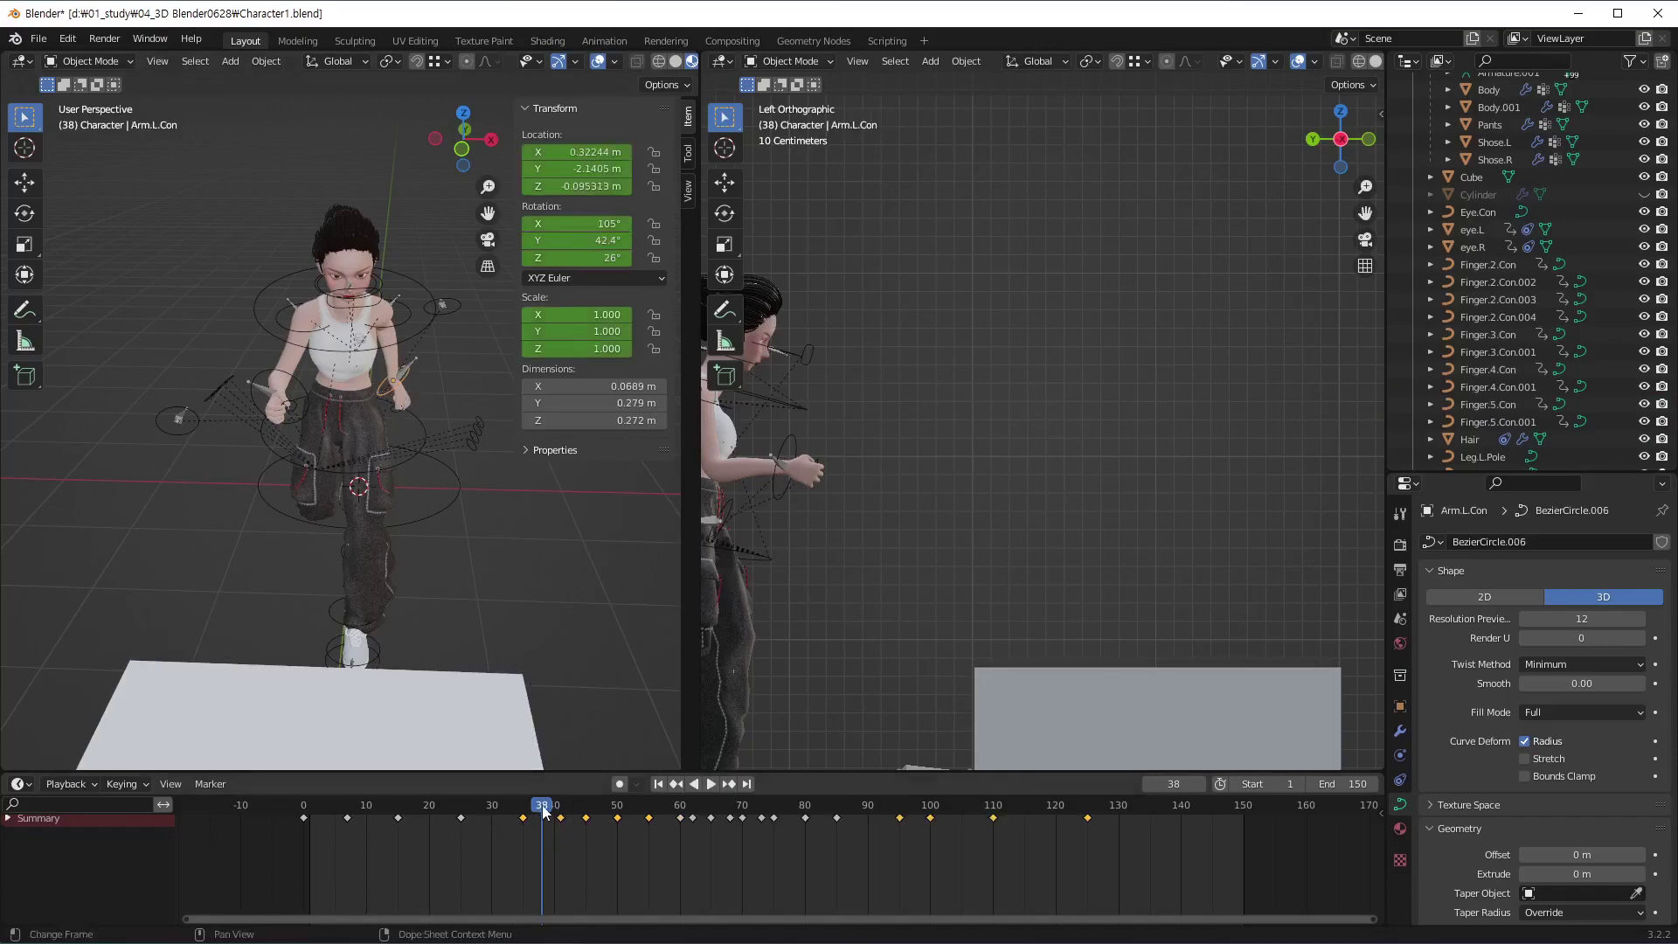
key(space)
mouse_move(552, 829)
mouse_down()
mouse_move(527, 816)
mouse_move(560, 821)
mouse_up()
key(space)
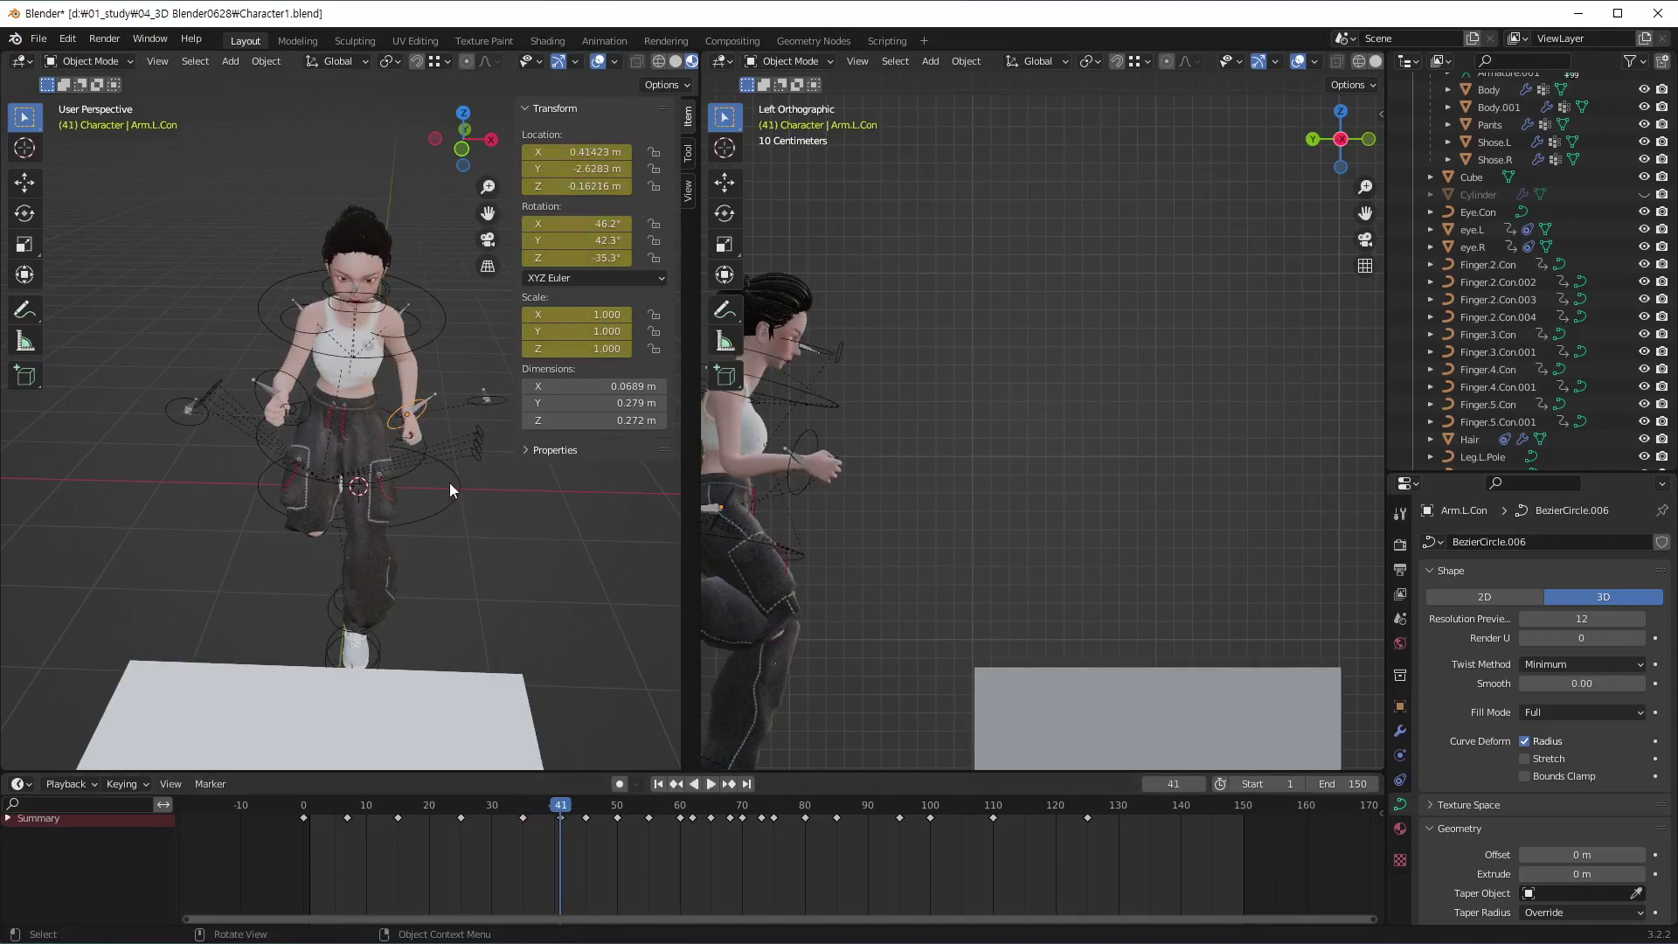
Shift Arm.L.Con outward along X, rotate it, and keyframe the pose at frame 41
key(g)
key(x)
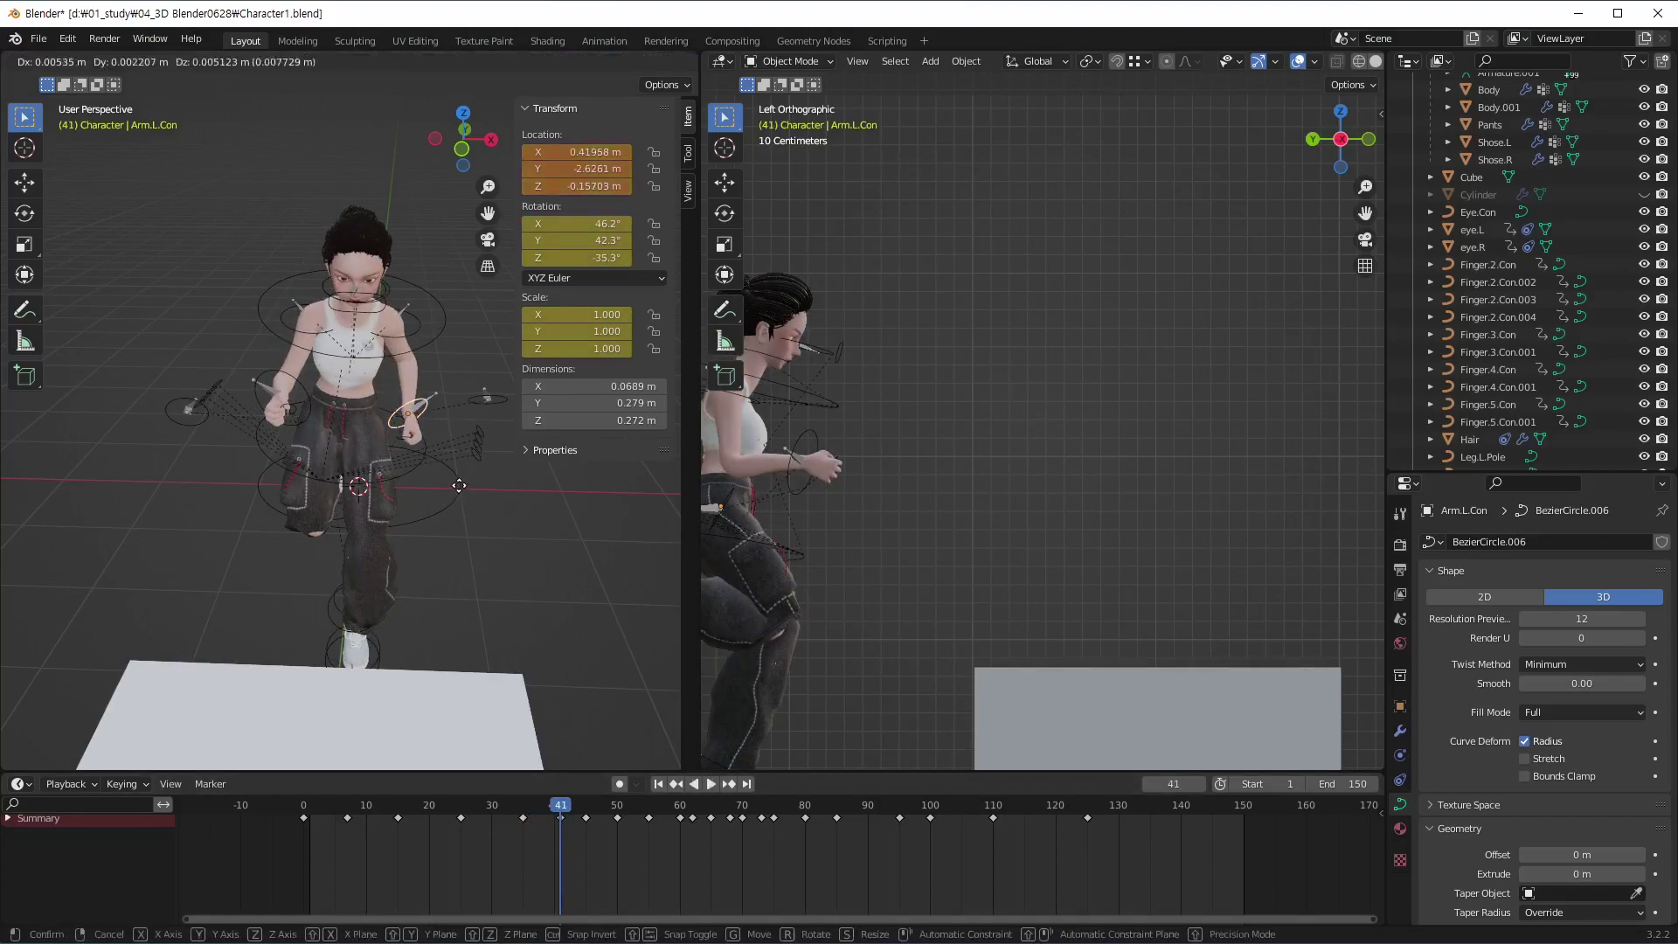
click(468, 477)
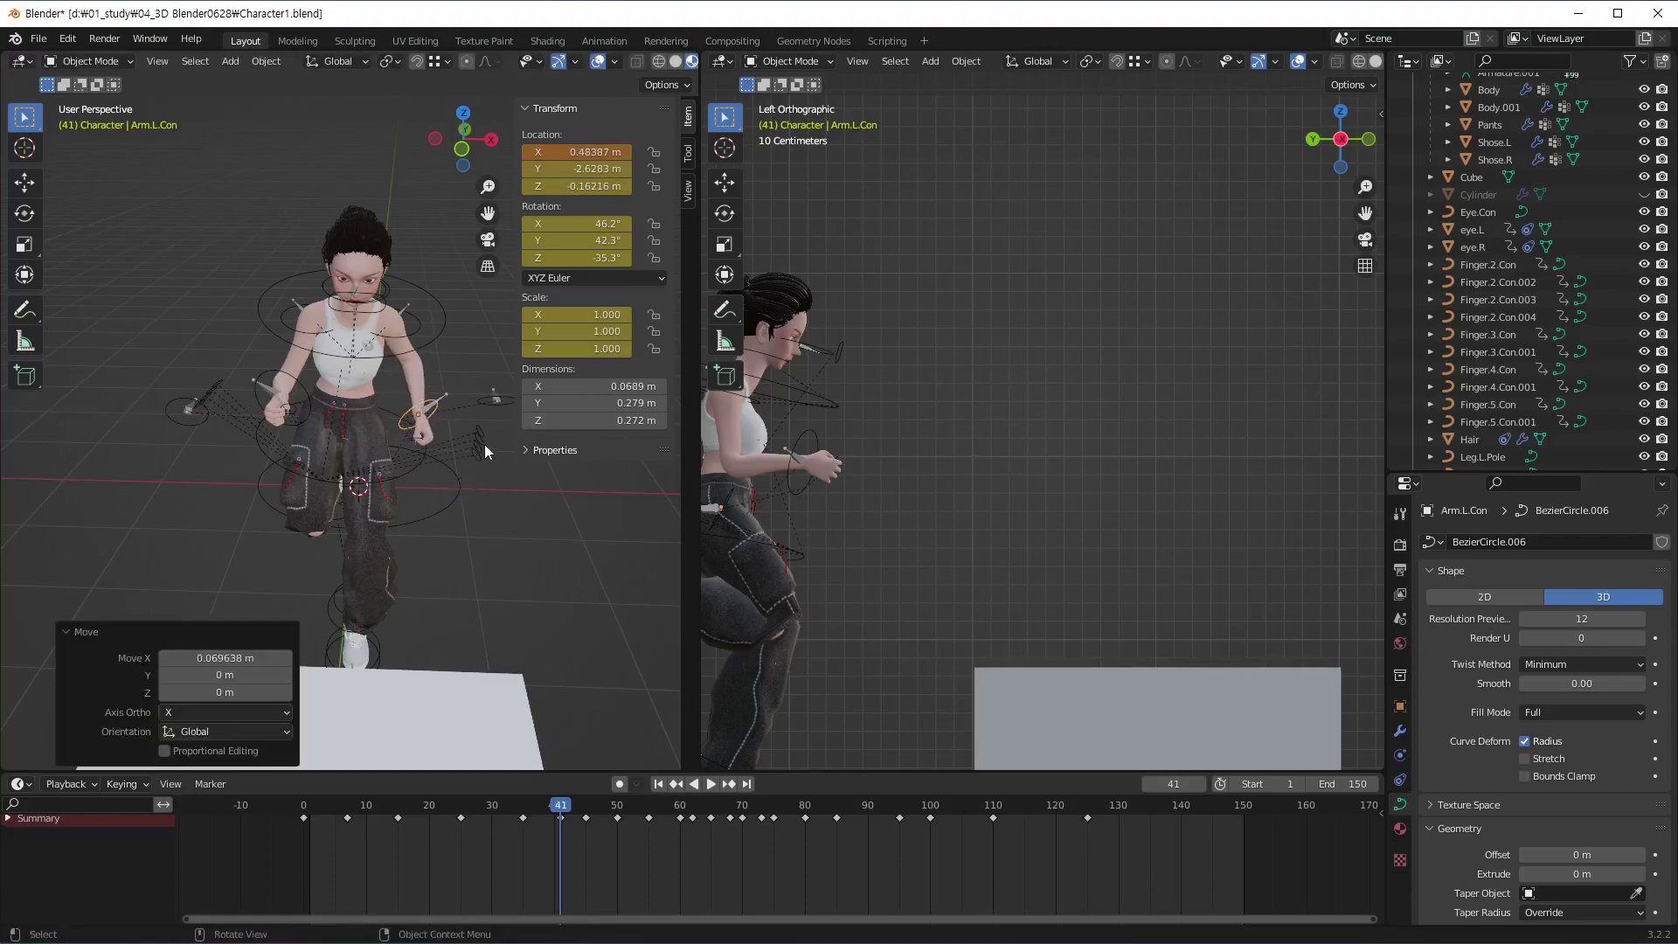
key(r)
click(469, 485)
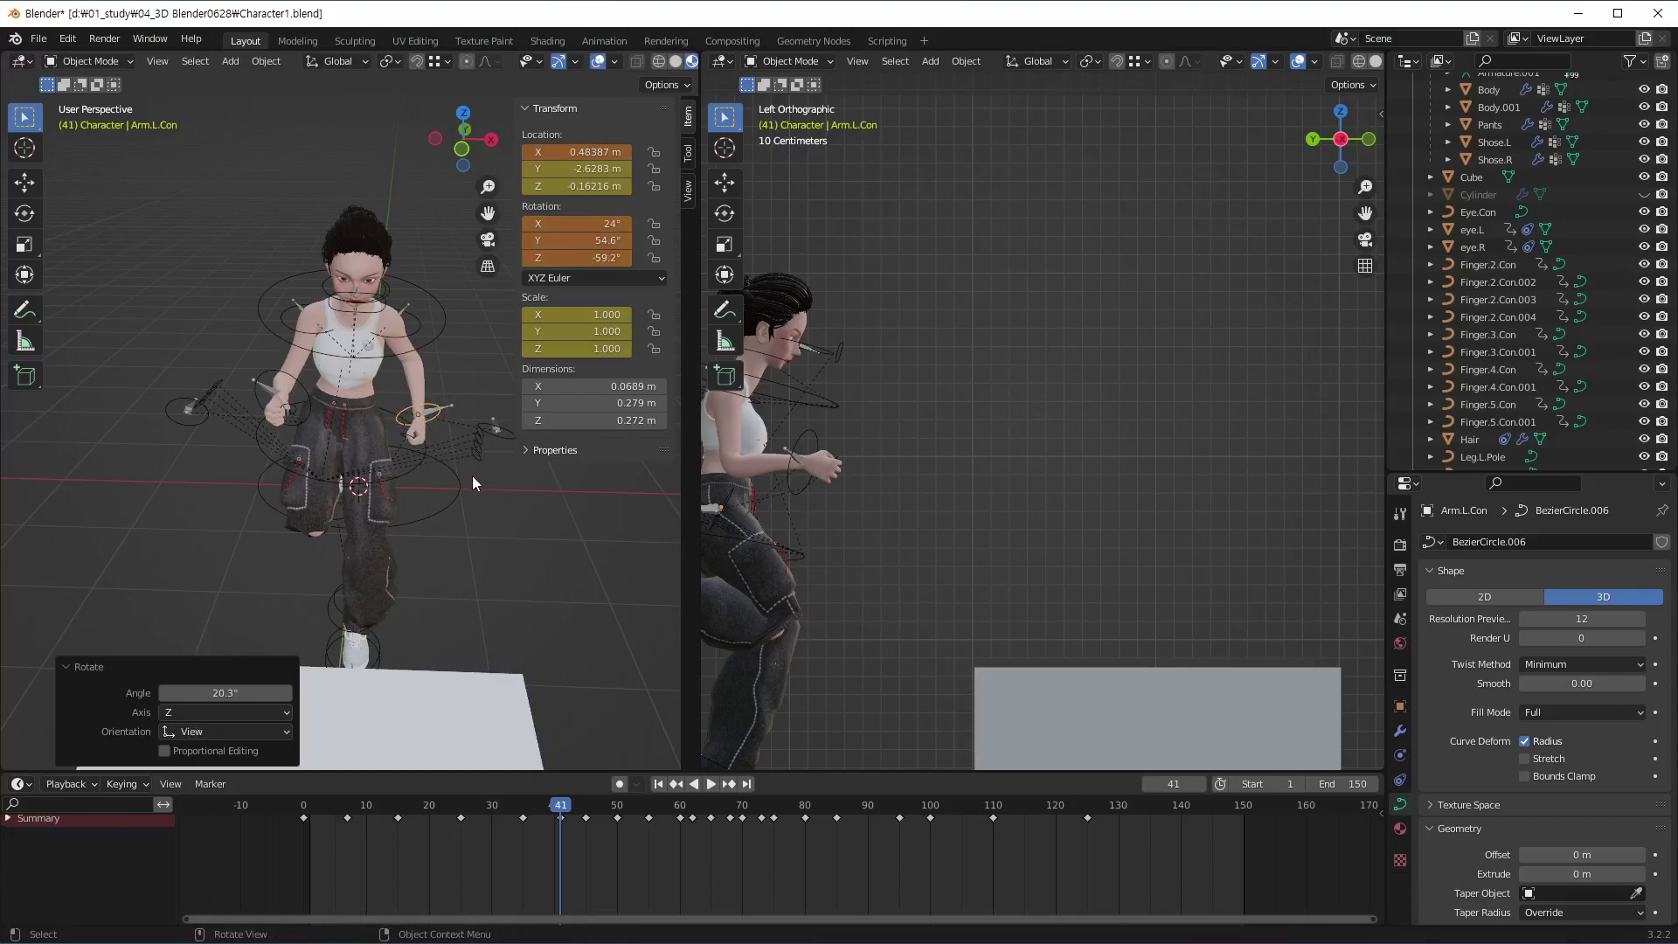
key(i)
click(584, 852)
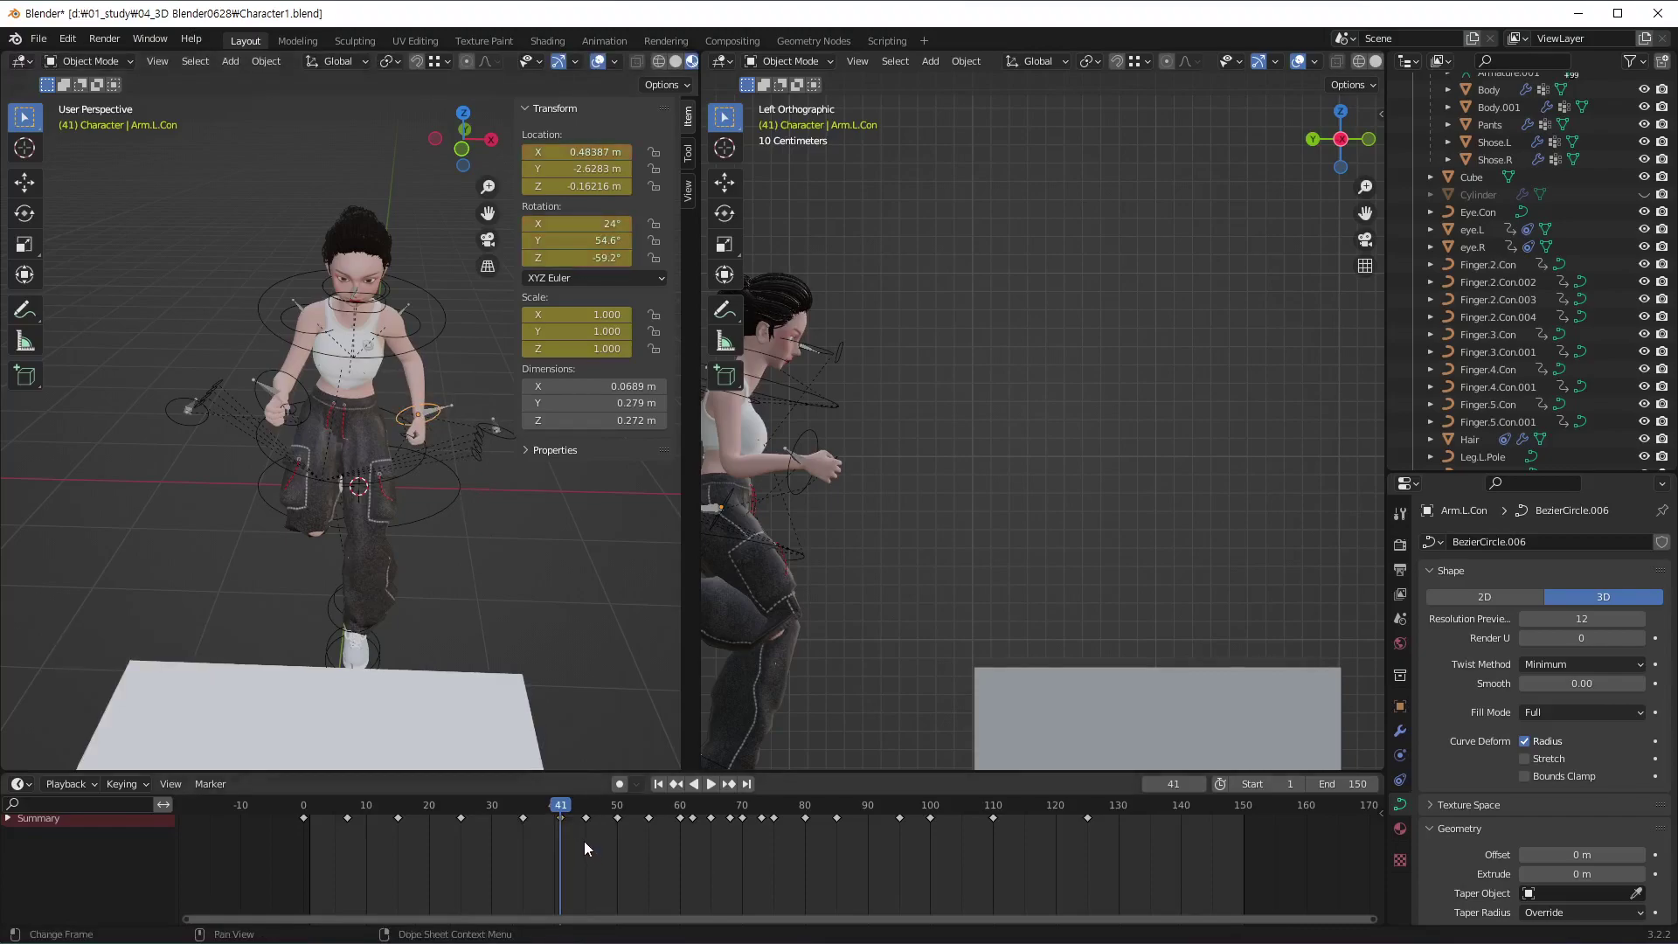
At frame 37, rotate Arm.L.Con 28.2° to X 156°, Y 66.3°, Z 60.7° and keyframe it
mouse_move(559, 818)
mouse_down()
mouse_move(442, 823)
mouse_move(570, 820)
mouse_move(537, 822)
mouse_up()
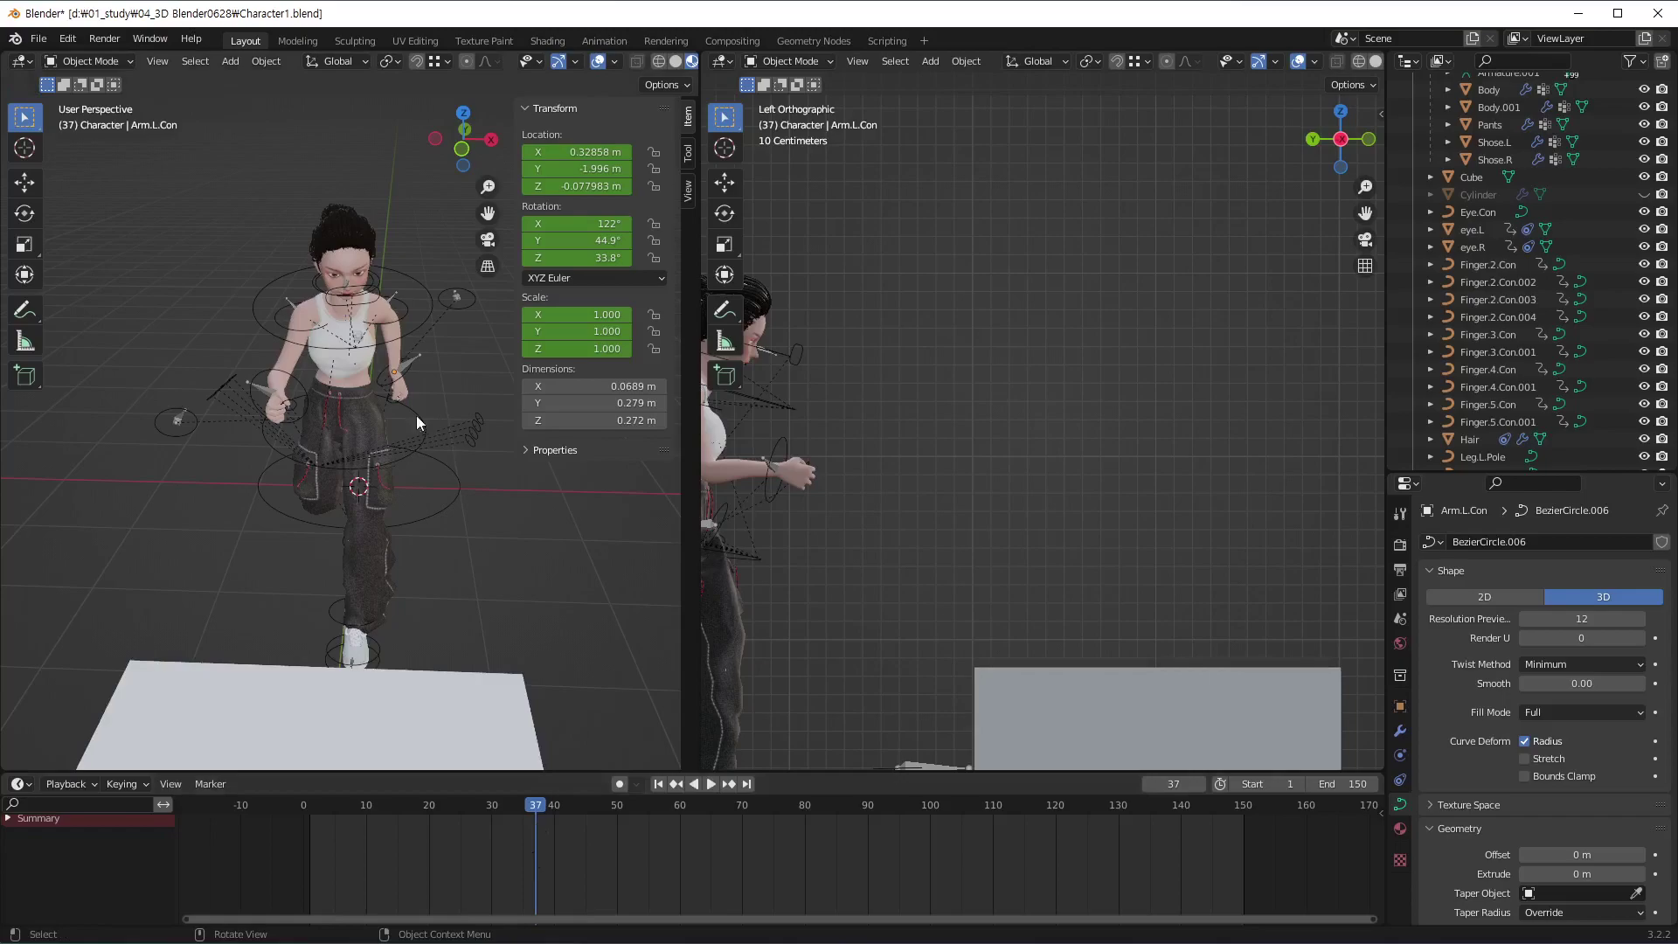
click(397, 387)
middle_drag(464, 481, 423, 432)
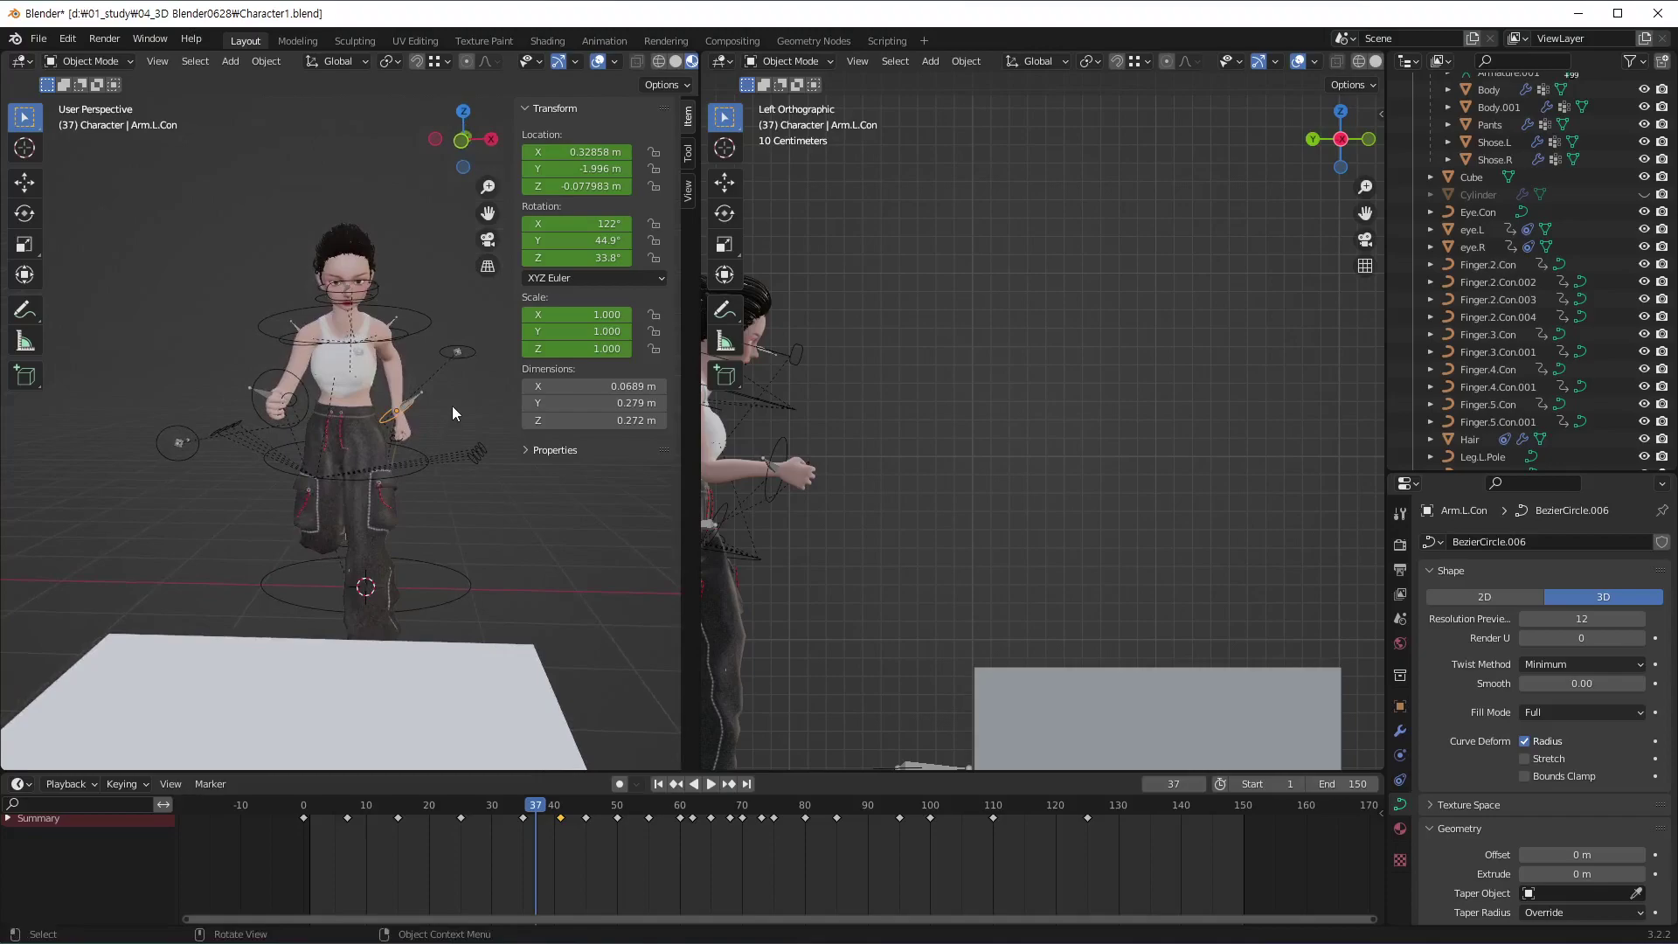
key(r)
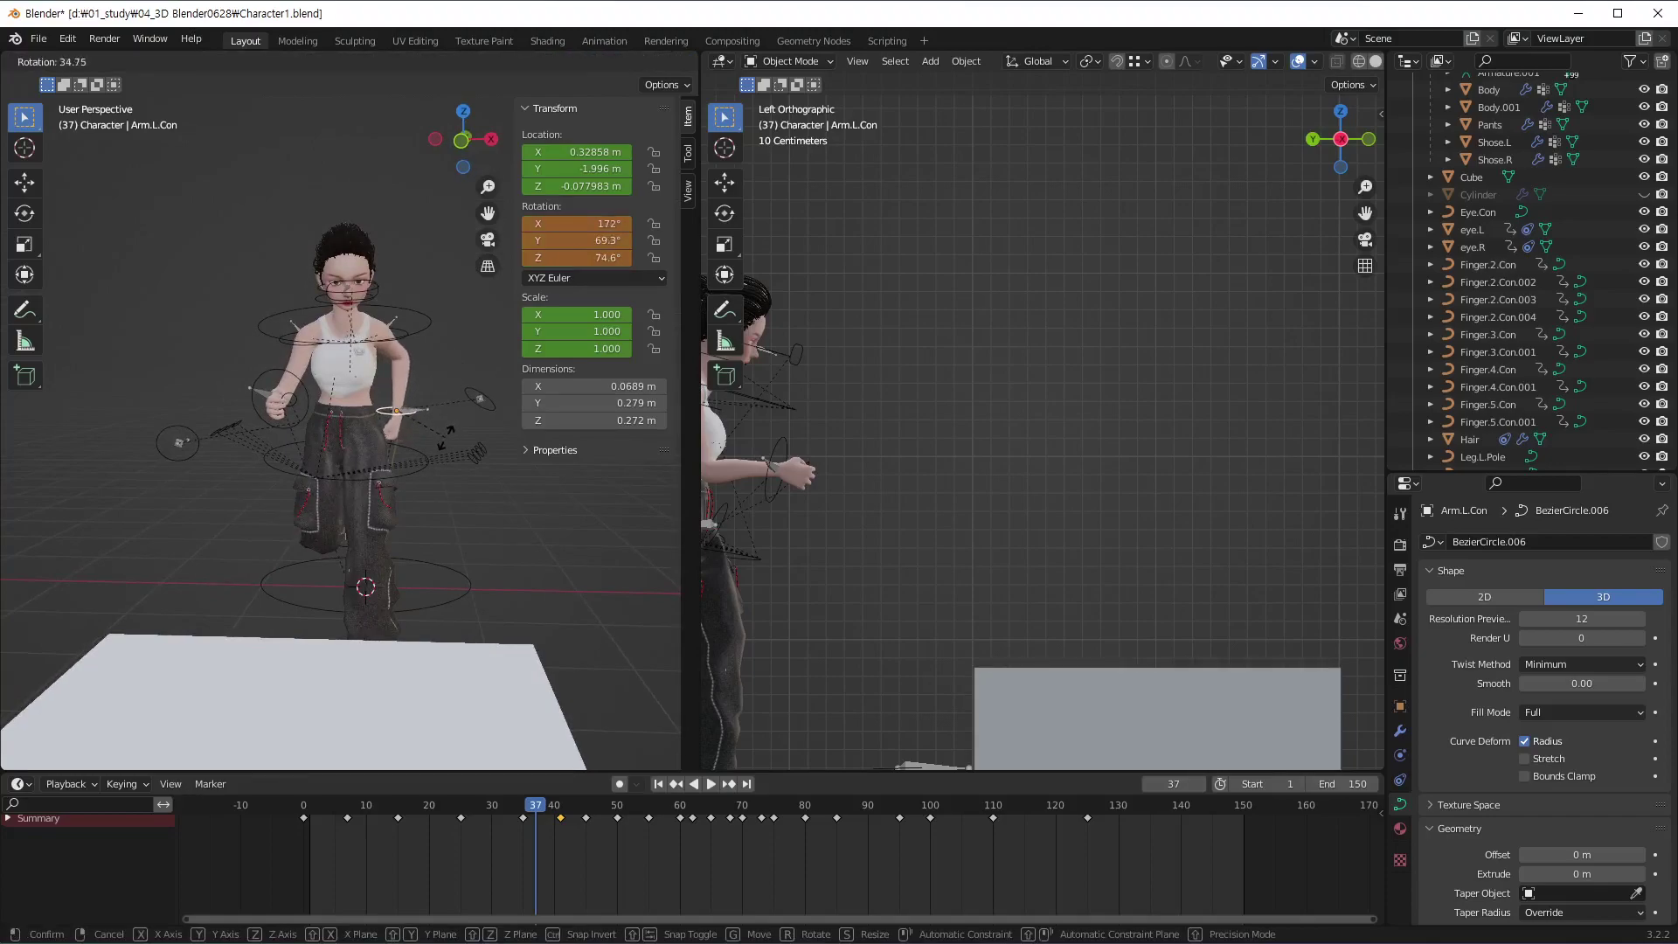
click(448, 431)
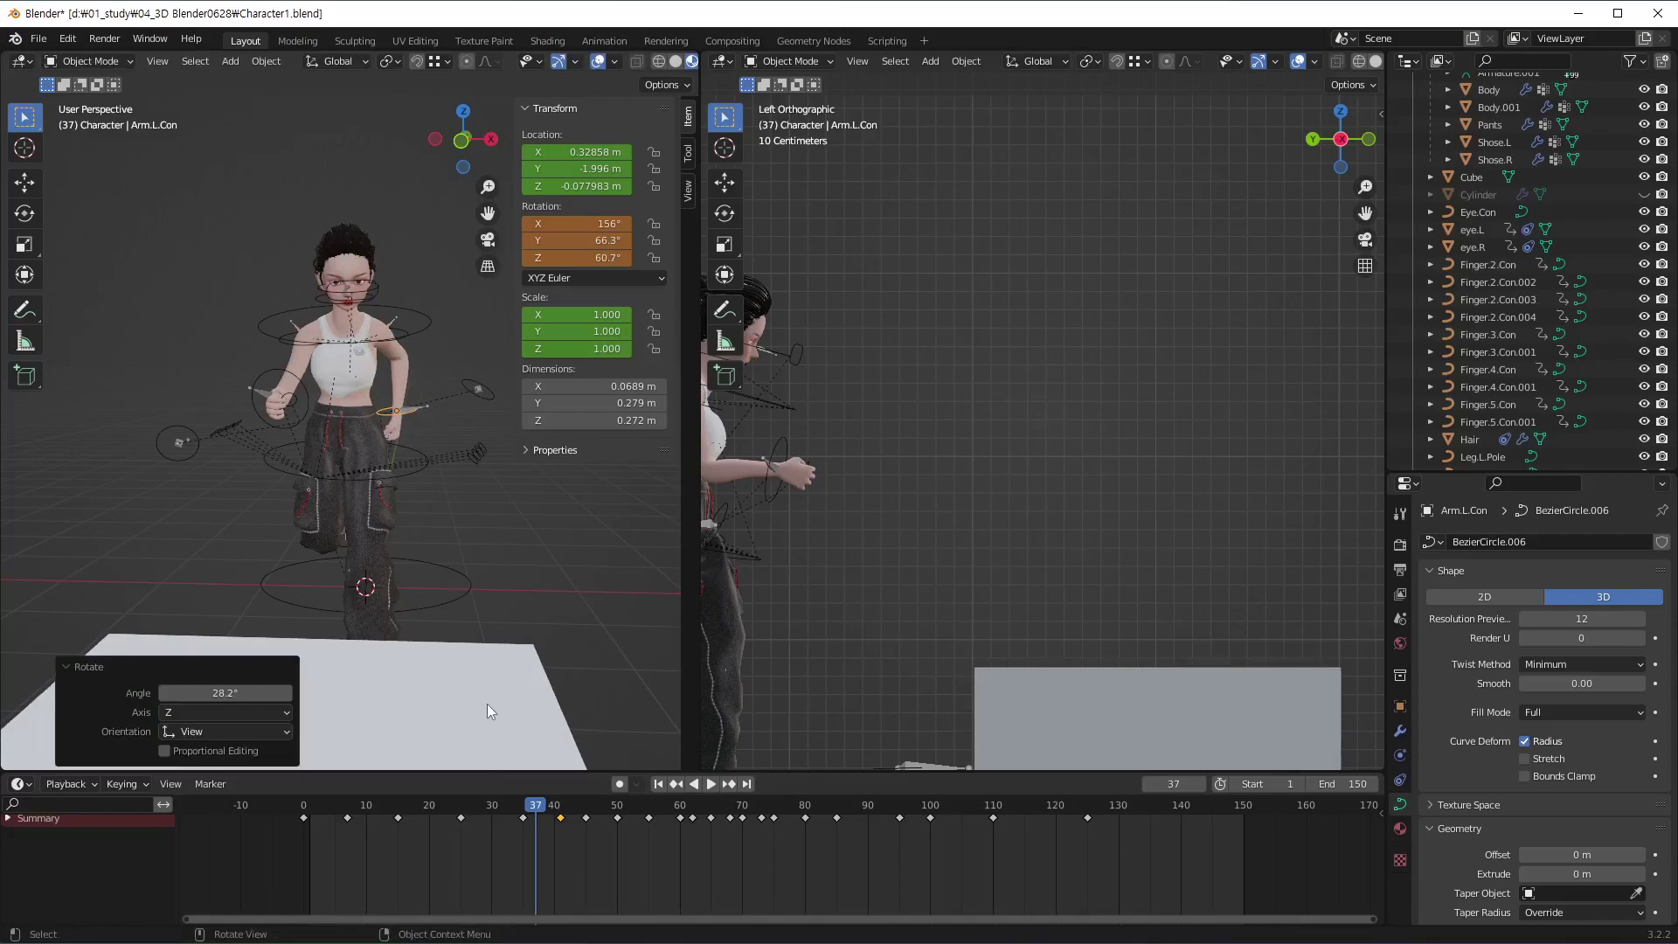
key(i)
click(608, 873)
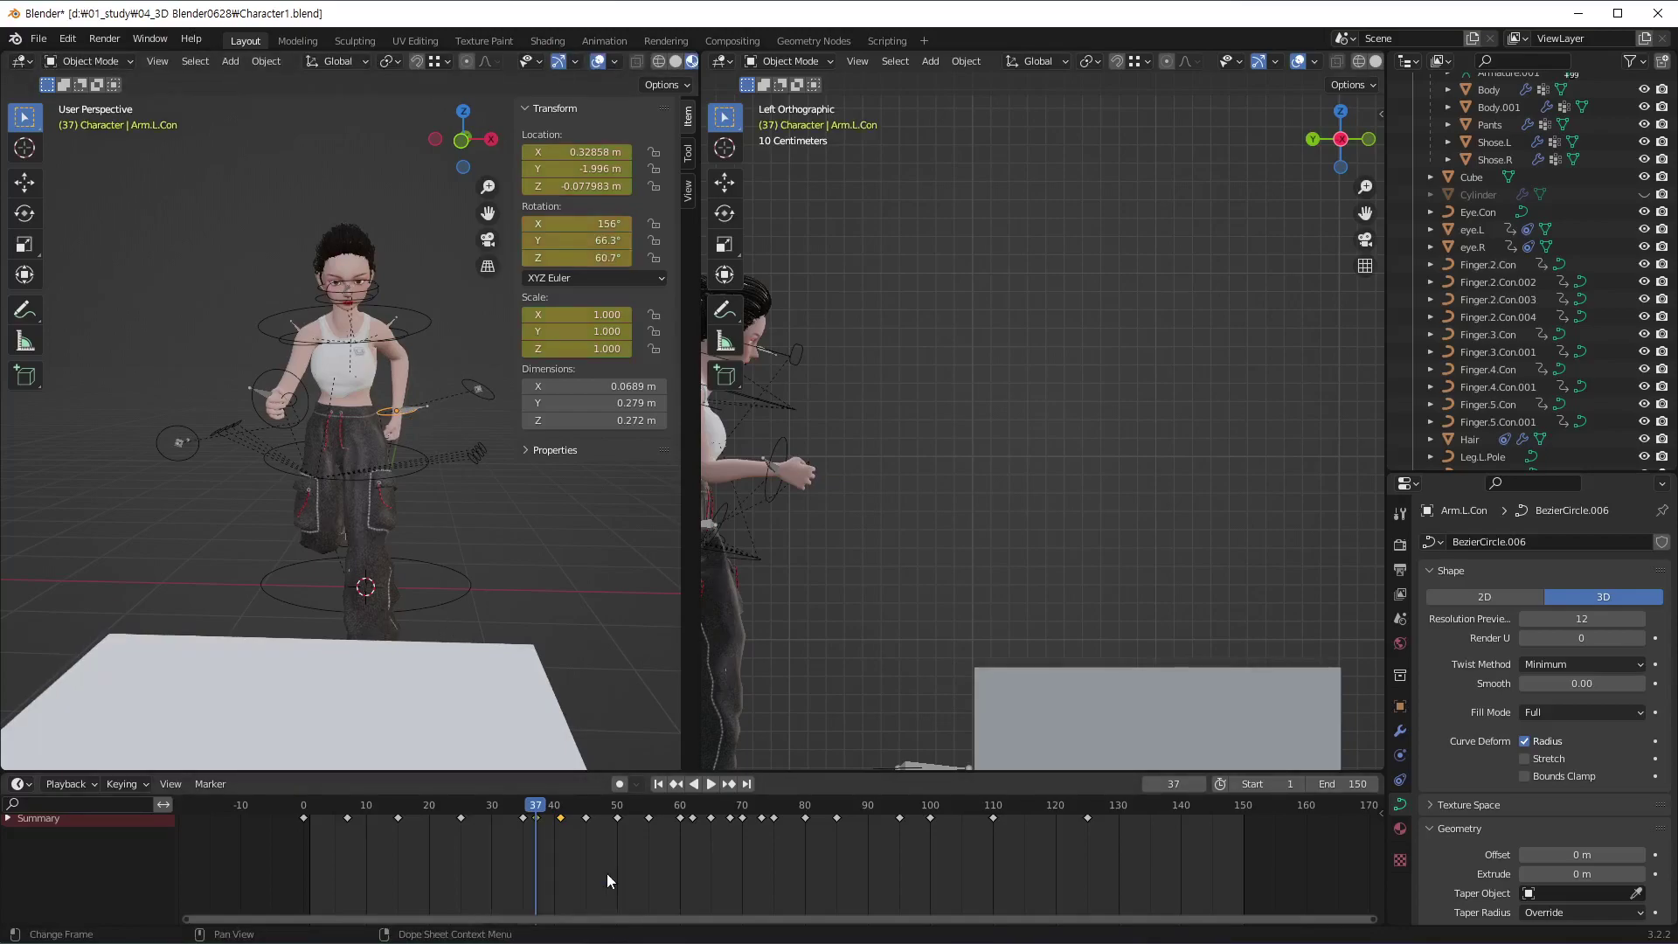
key(shift+ctrl+space)
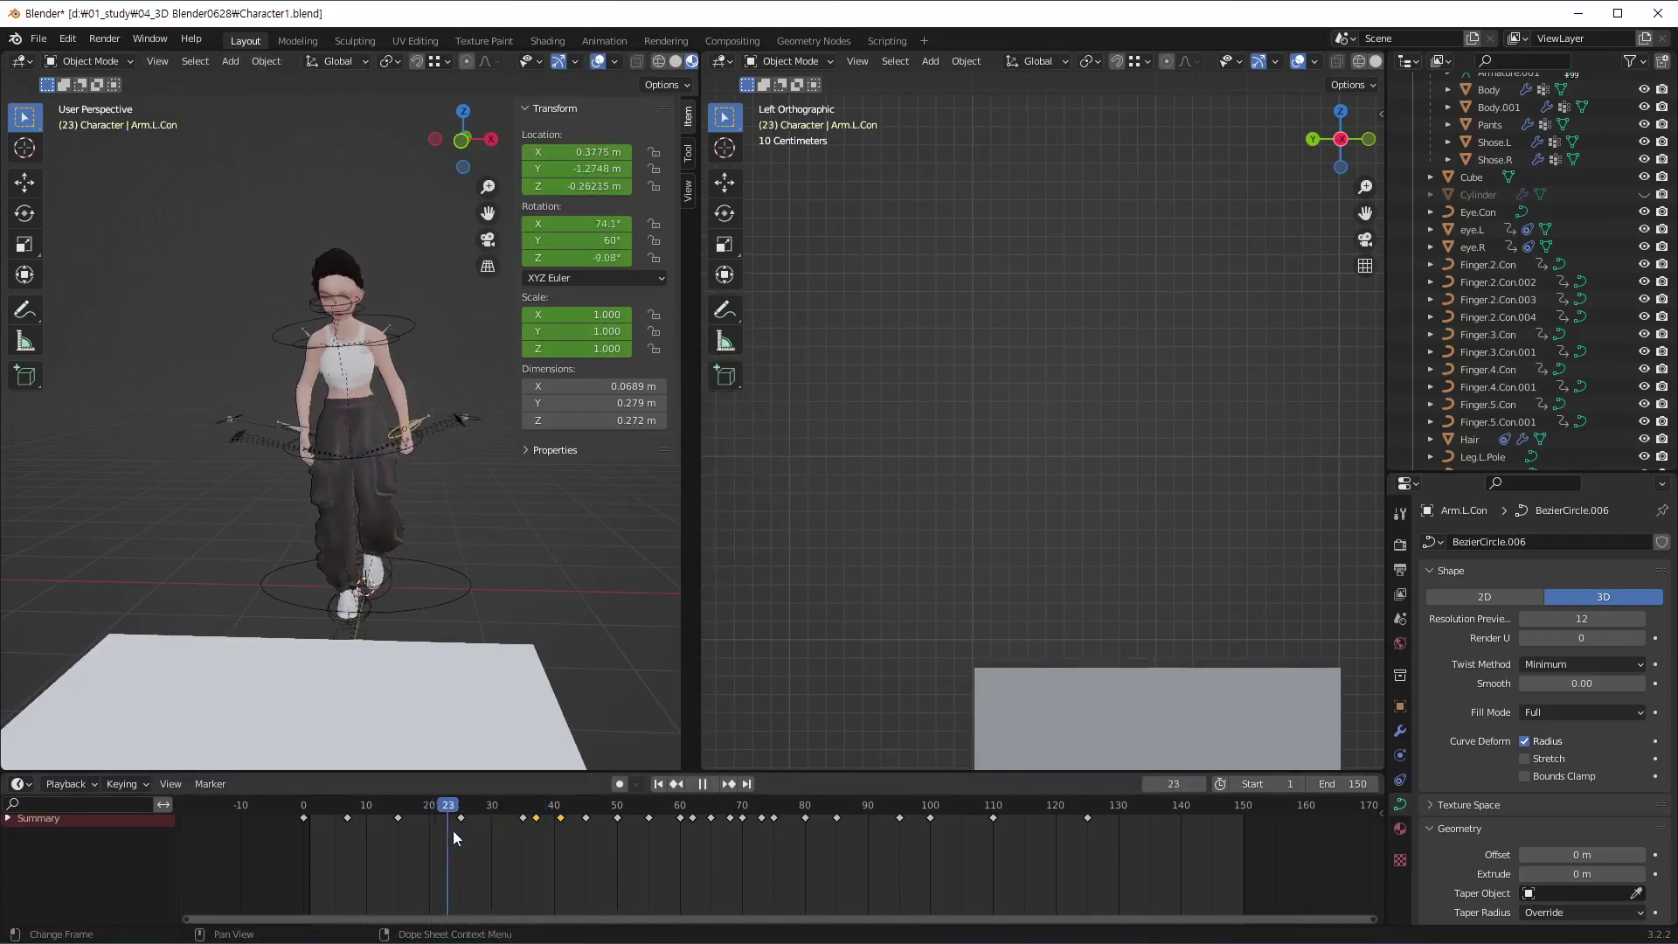
Scrub through frames 57–65 to check the arm motion and orbit the left view
drag(453, 831, 650, 817)
mouse_move(665, 822)
mouse_down()
mouse_move(766, 834)
mouse_move(648, 850)
mouse_move(685, 857)
mouse_up()
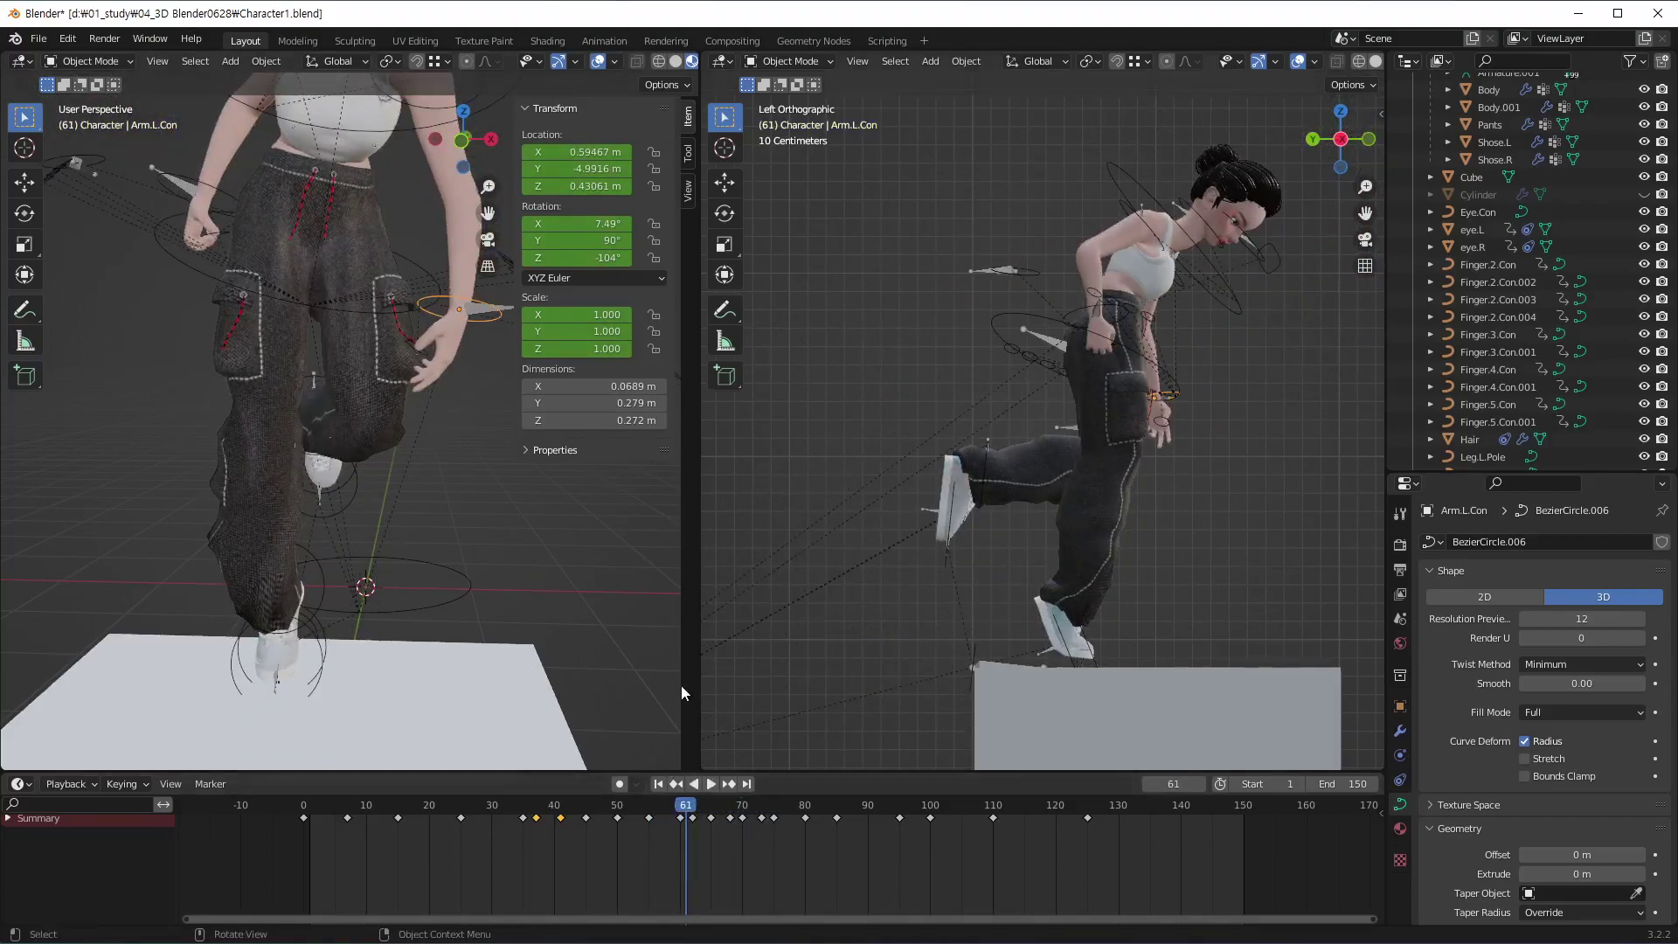
mouse_move(133, 343)
middle_down()
mouse_move(239, 459)
mouse_move(443, 532)
mouse_move(631, 539)
mouse_move(391, 564)
mouse_move(338, 498)
mouse_move(358, 500)
mouse_move(304, 477)
middle_up()
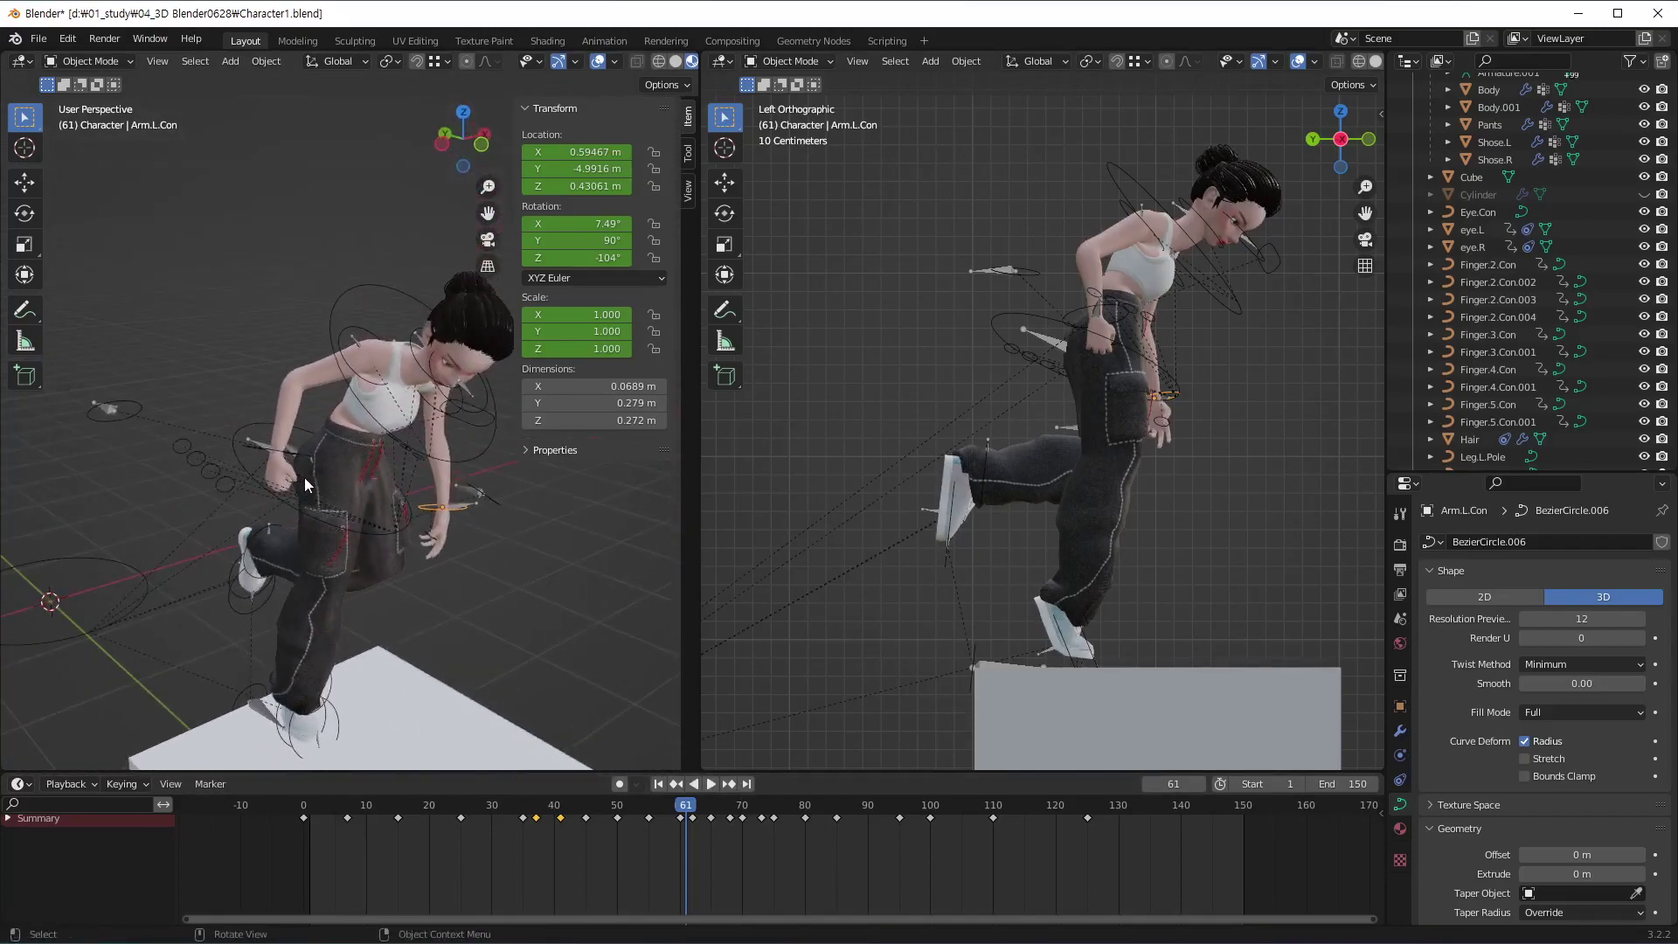
Key all channels of Finger.2.Con.002 at frame 60, holding its frame-30 pose
click(224, 485)
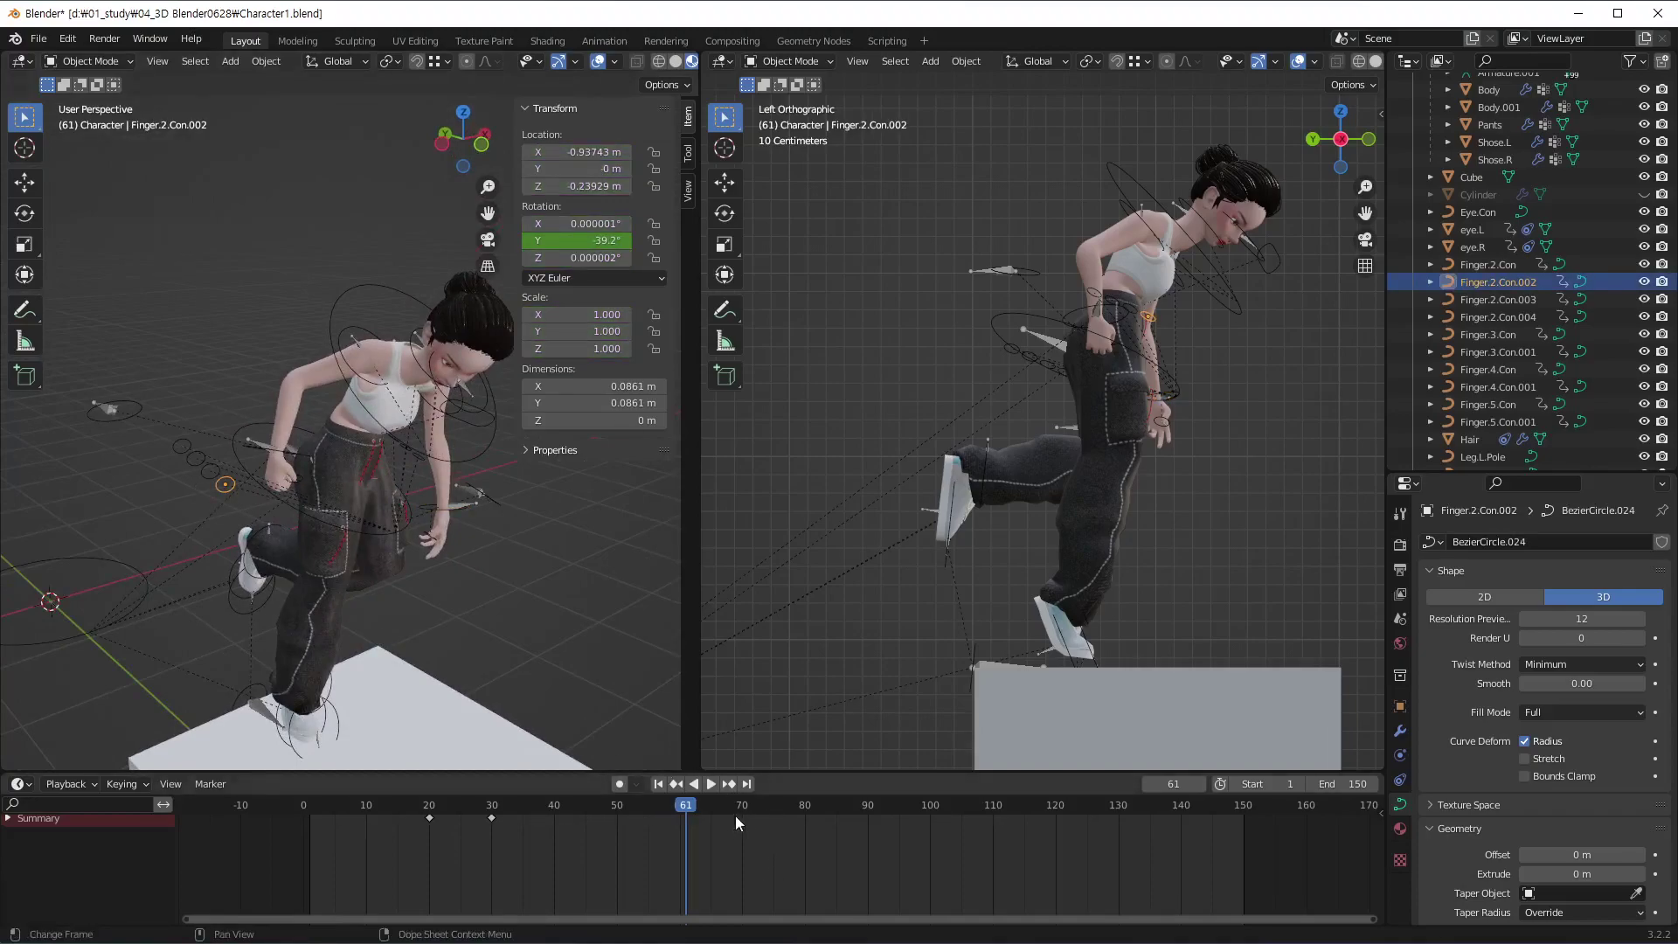
click(684, 811)
key(space)
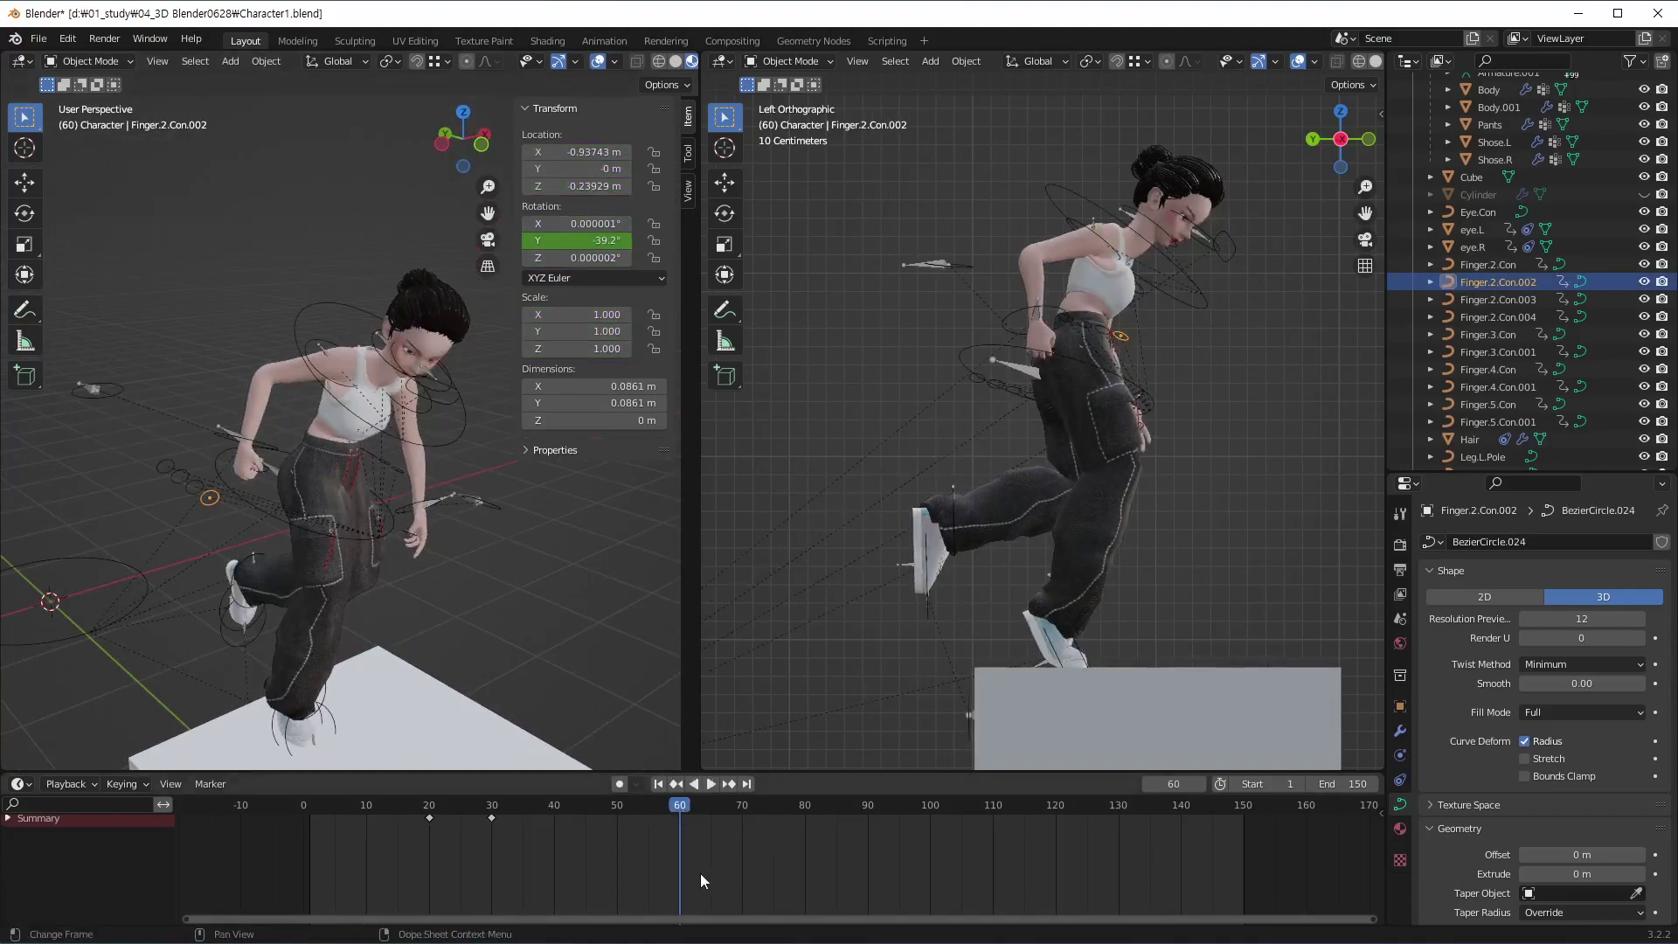
key(i)
click(704, 852)
key(space)
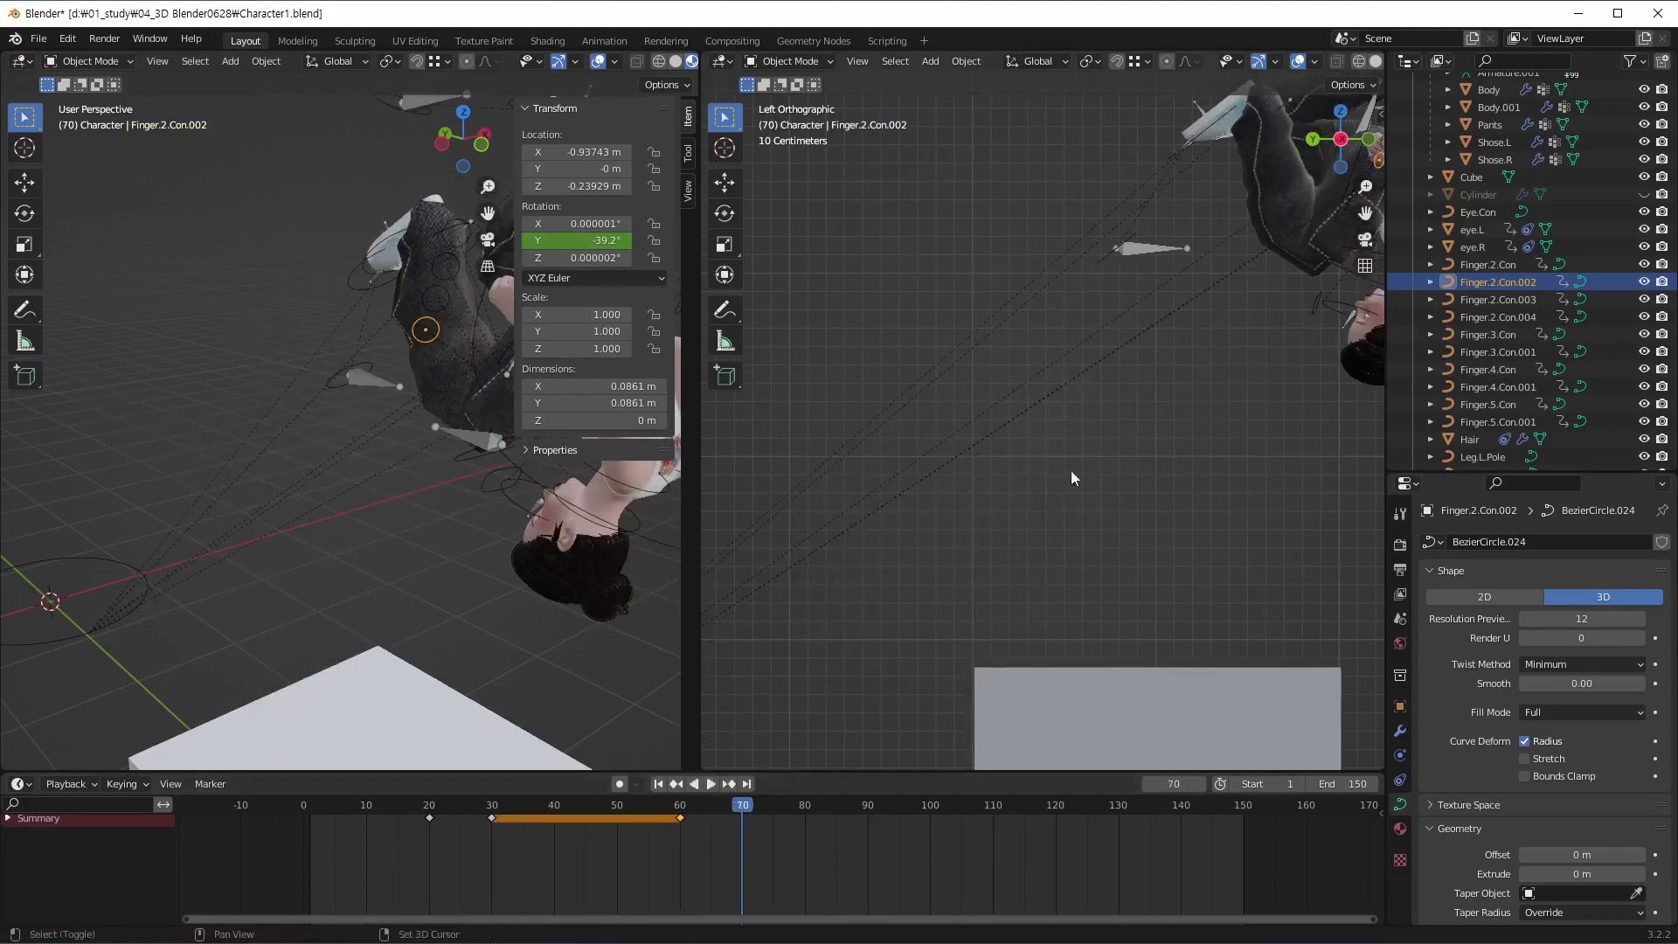
Zoom to the hand, then curl the first finger control on local Y and key it at frame 70
shift+middle_drag(1245, 313, 921, 544)
ctrl+middle_drag(1068, 474, 1149, 359)
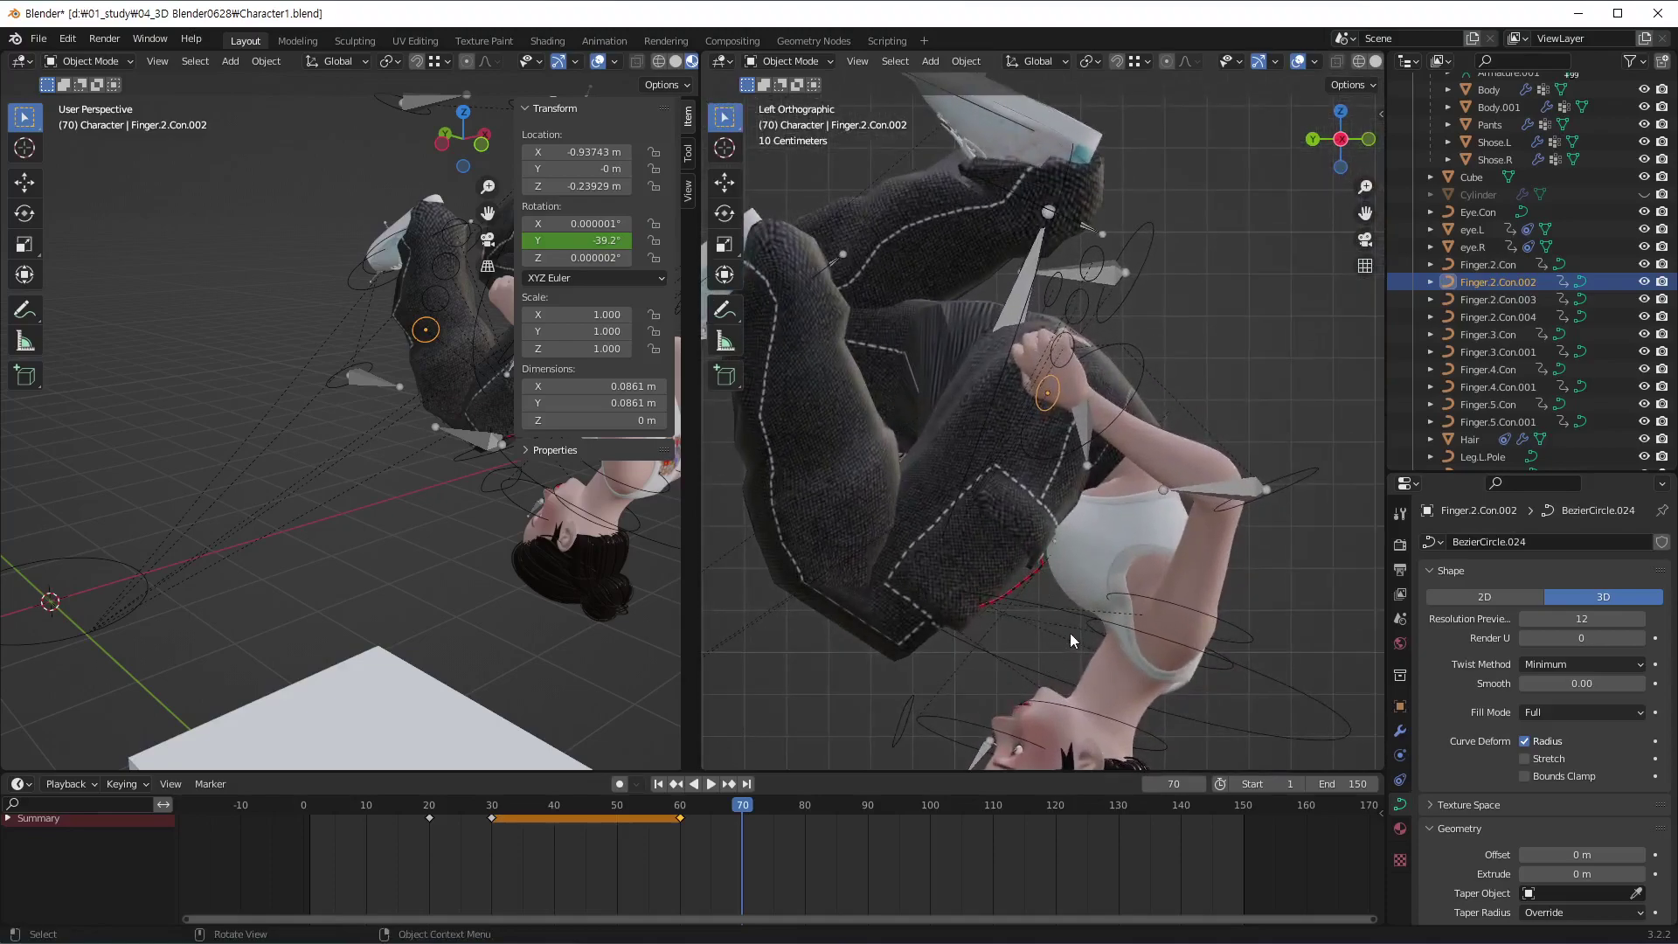
key(r)
key(y)
key(y)
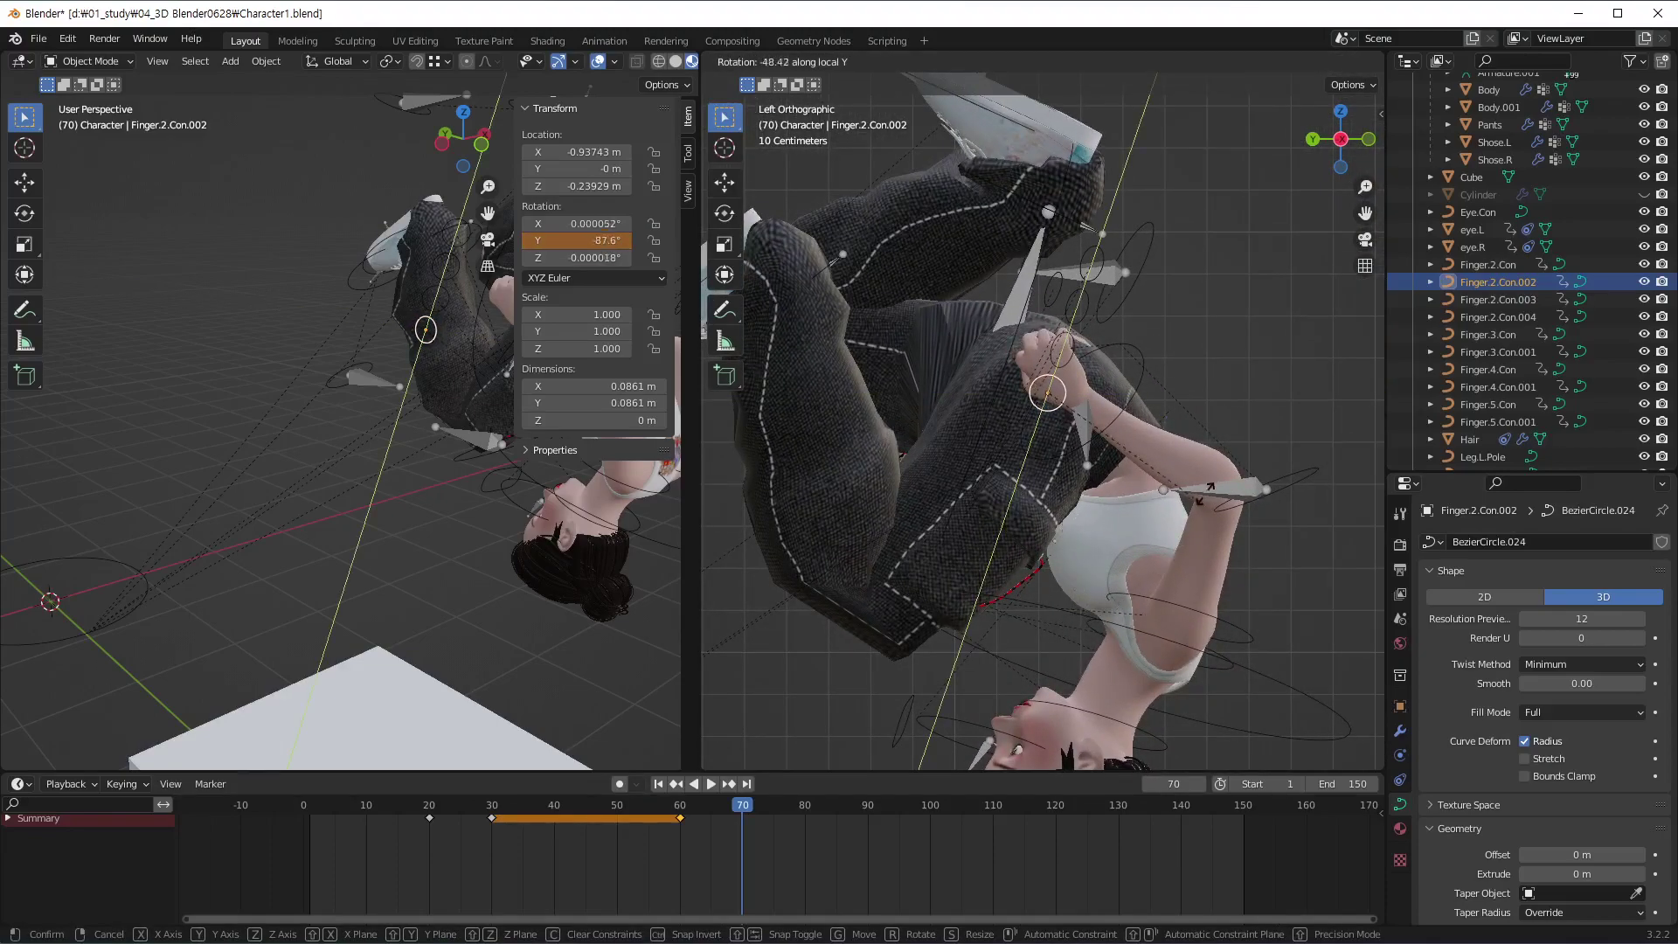
click(977, 600)
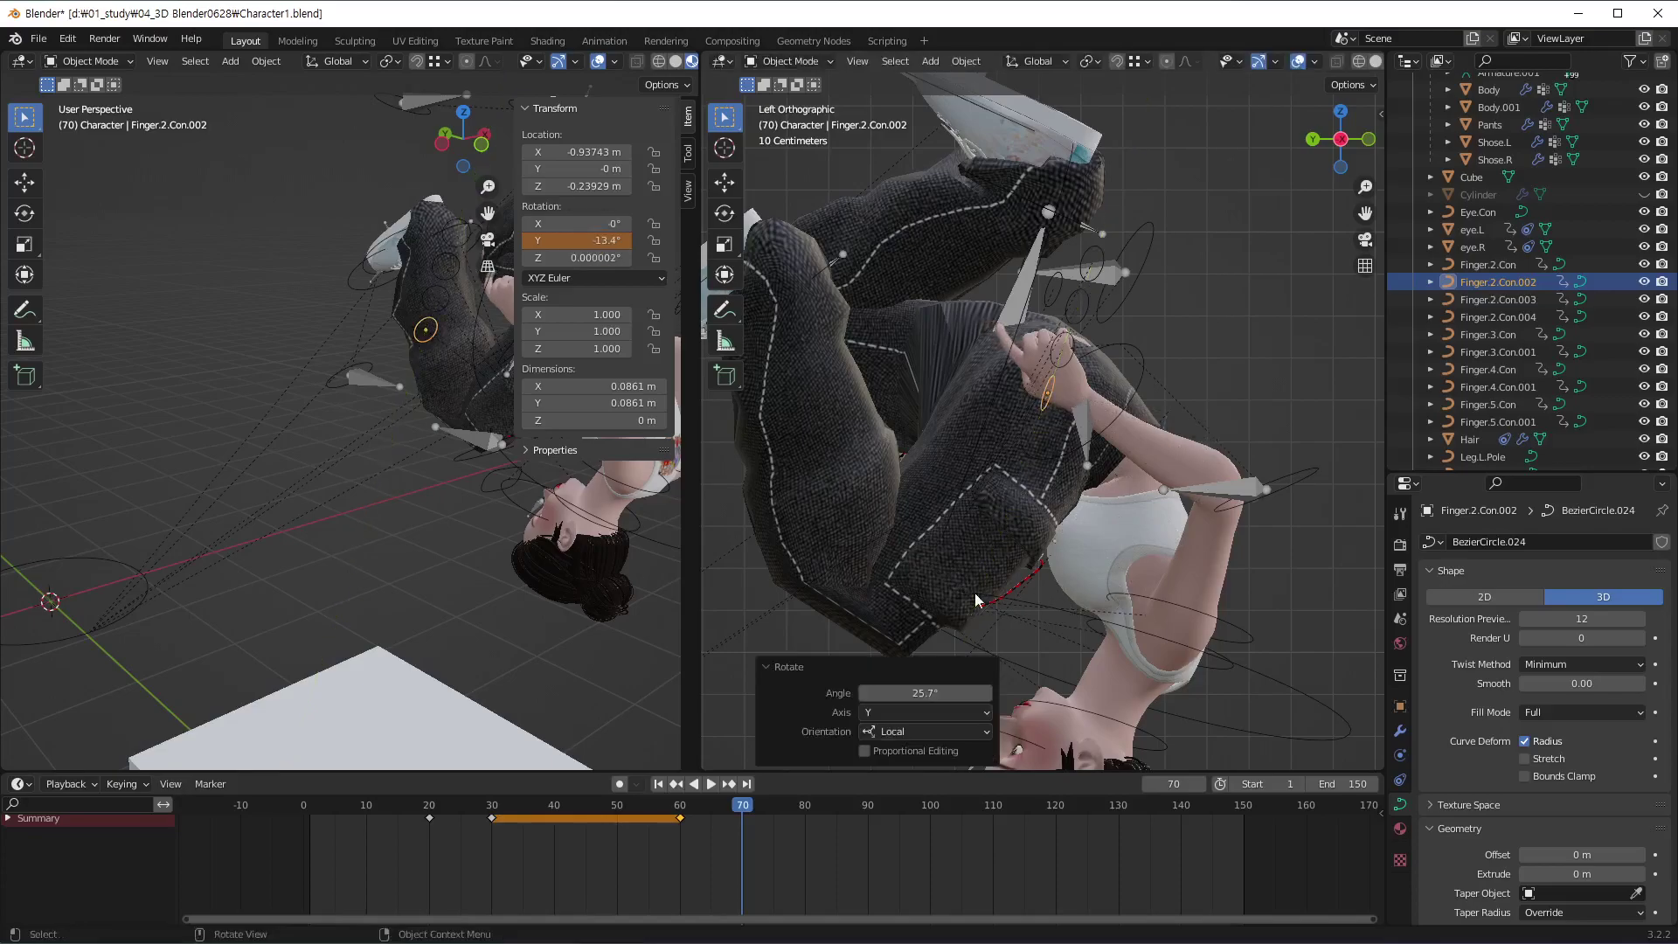
key(i)
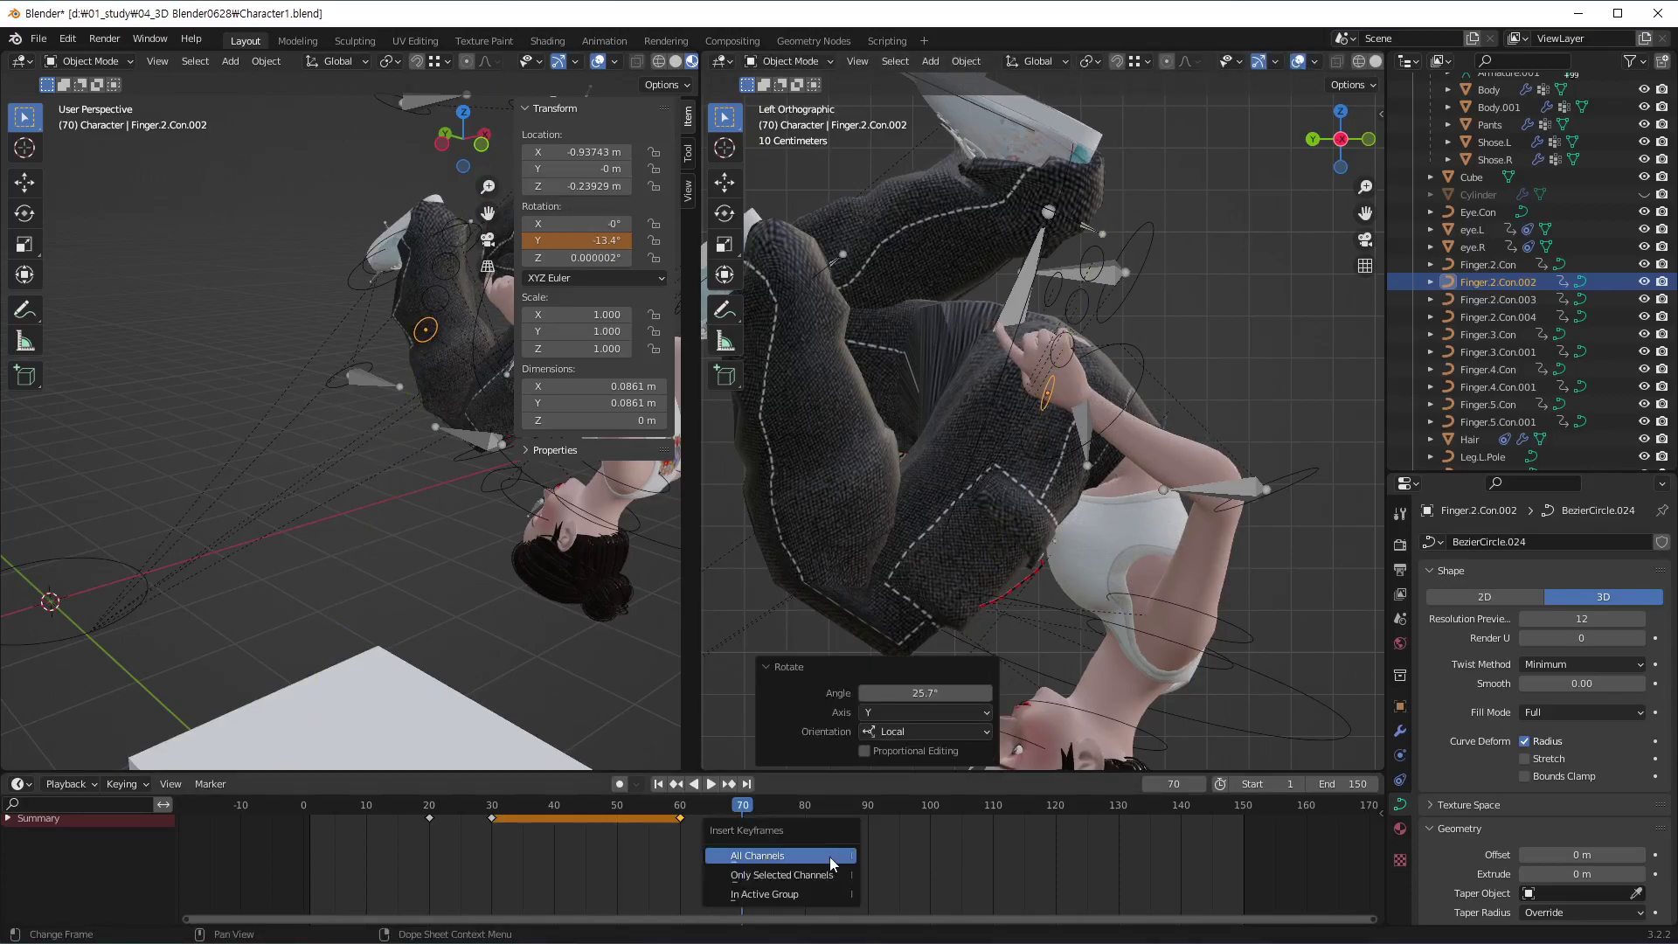
click(834, 861)
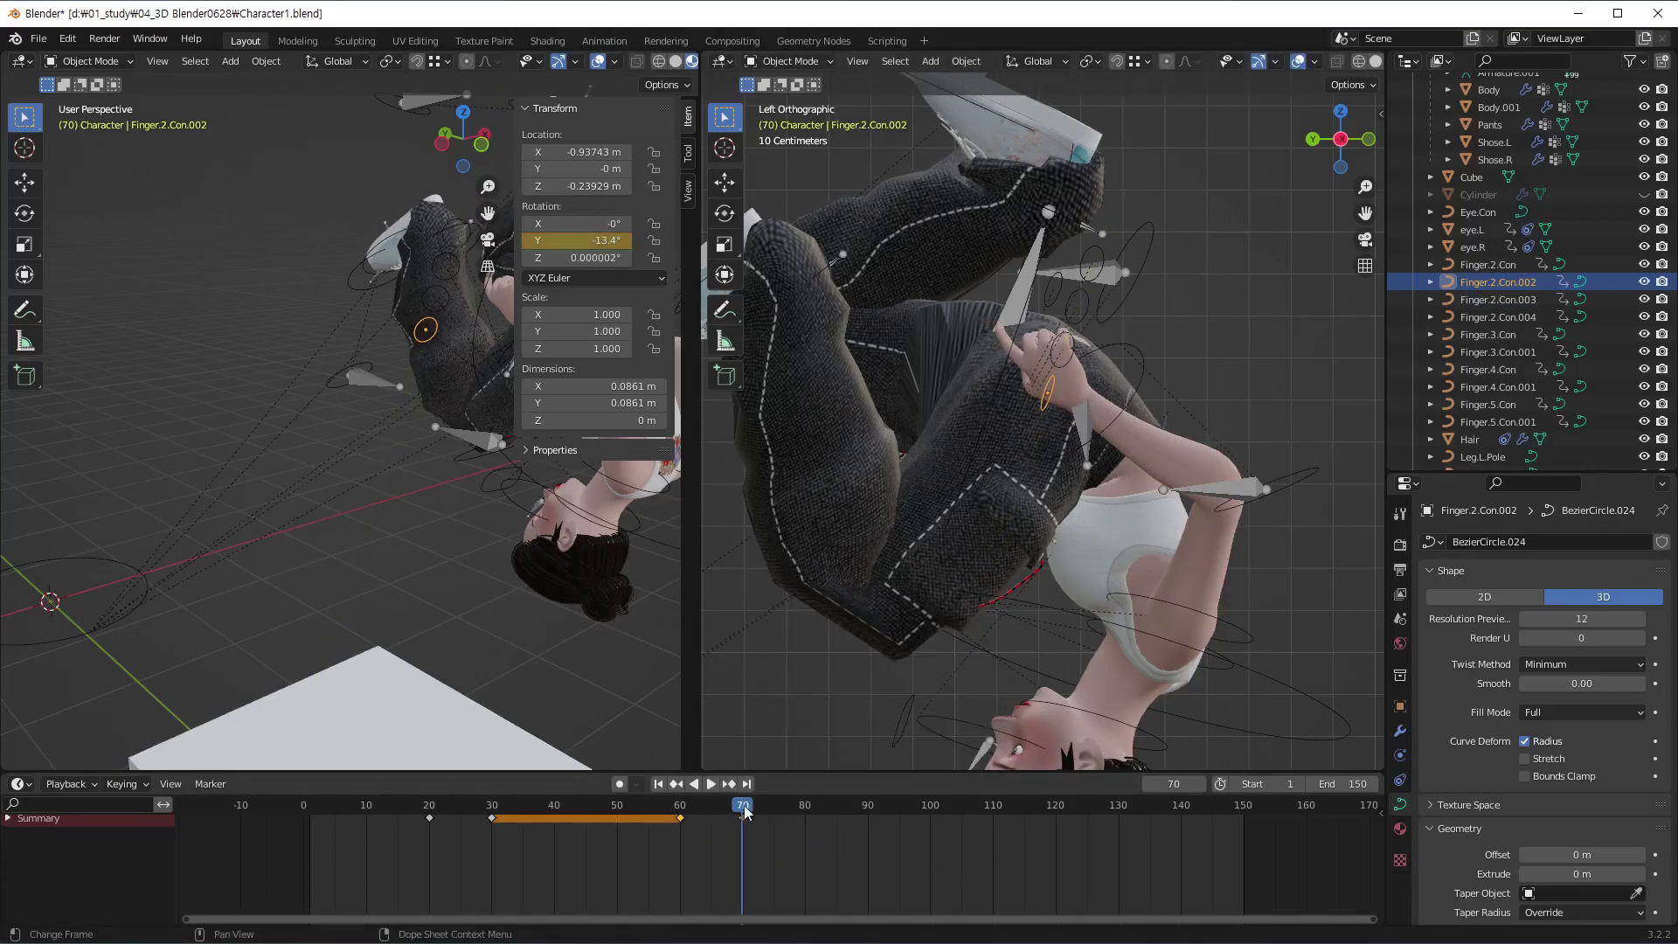
Key Finger.3.Con.001 at frame 61, then curl it on local Y and key it at frame 70
click(1073, 351)
click(1072, 357)
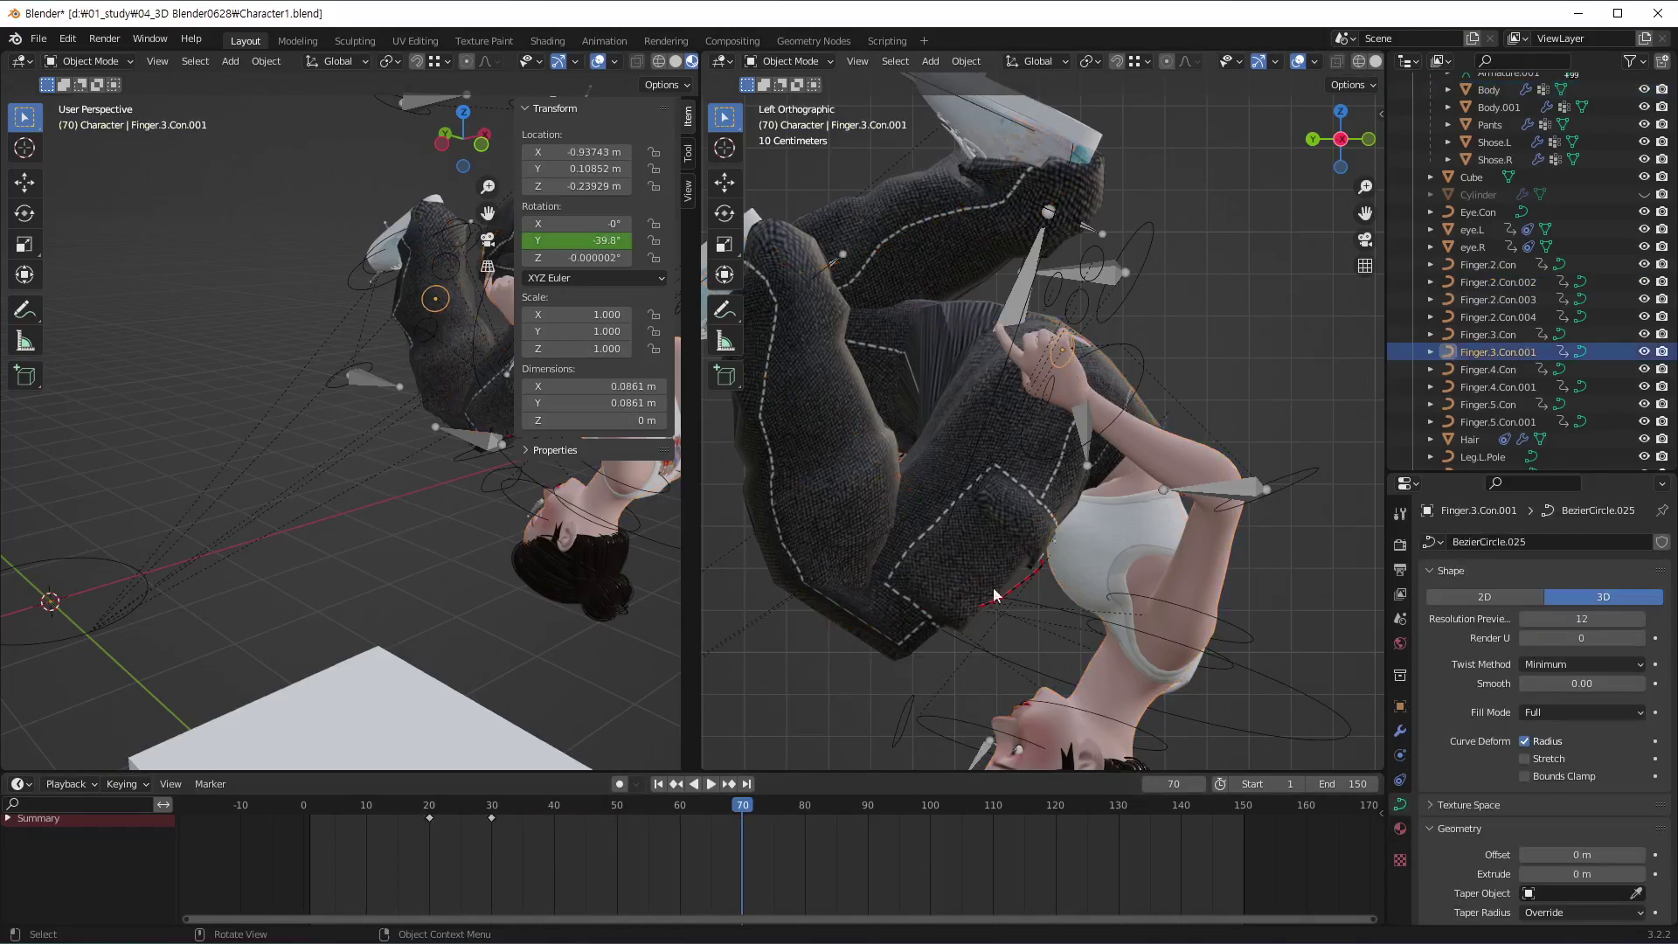
mouse_move(729, 811)
mouse_down()
mouse_move(680, 836)
mouse_move(741, 825)
mouse_up()
key(i)
click(798, 851)
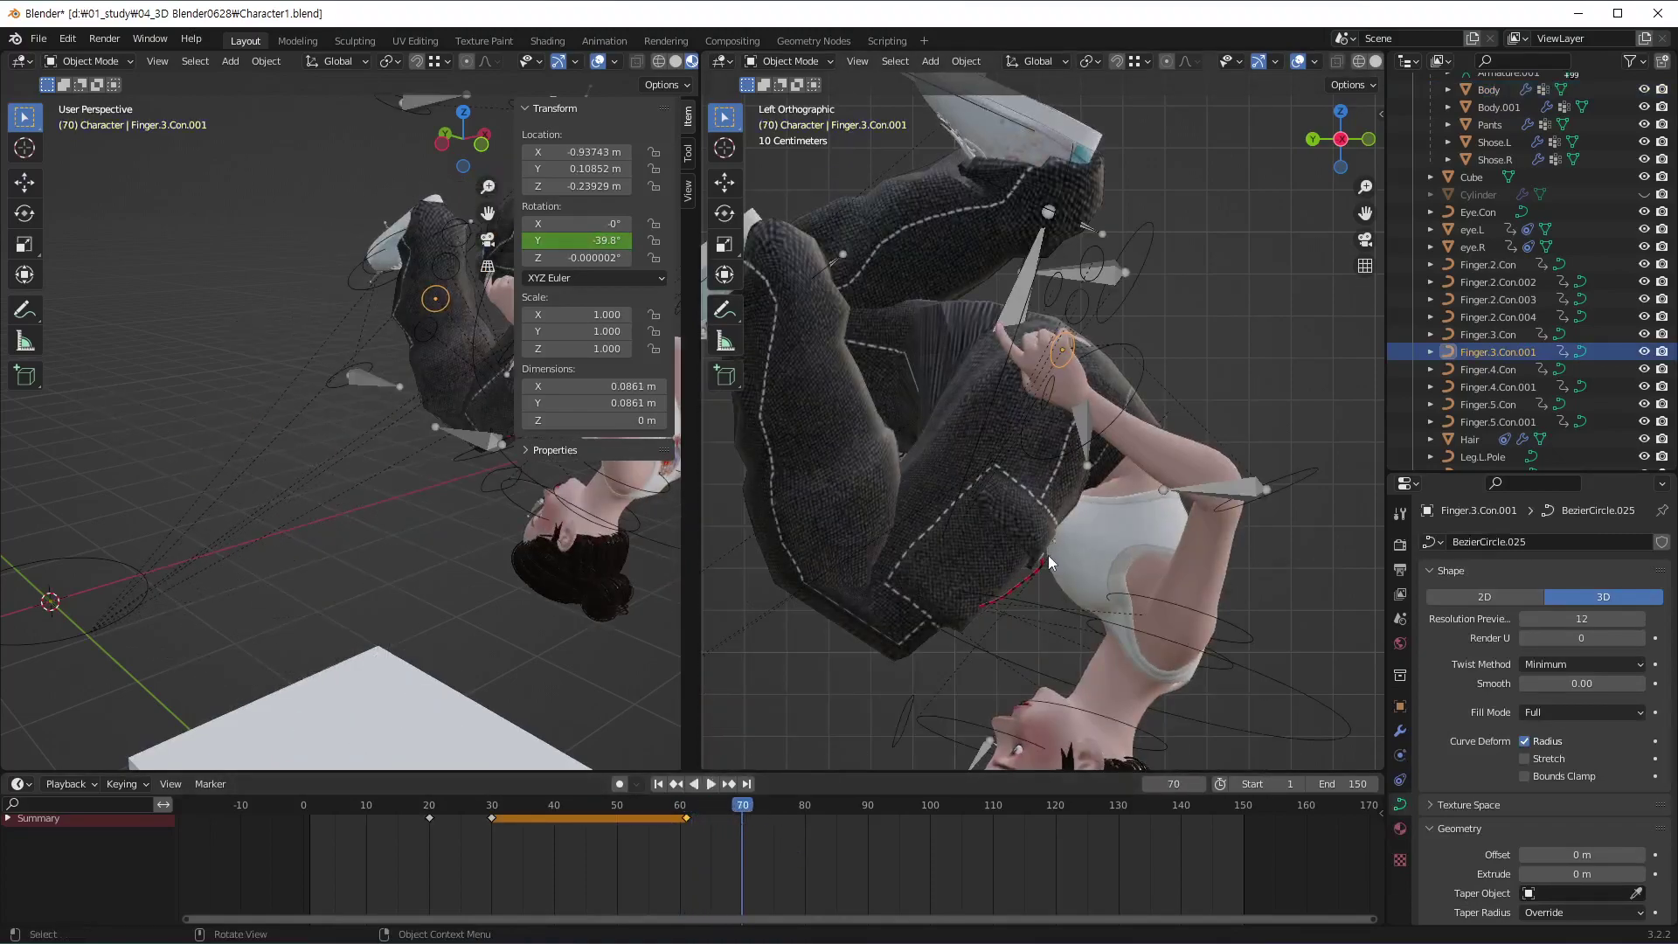
key(r)
key(y)
key(y)
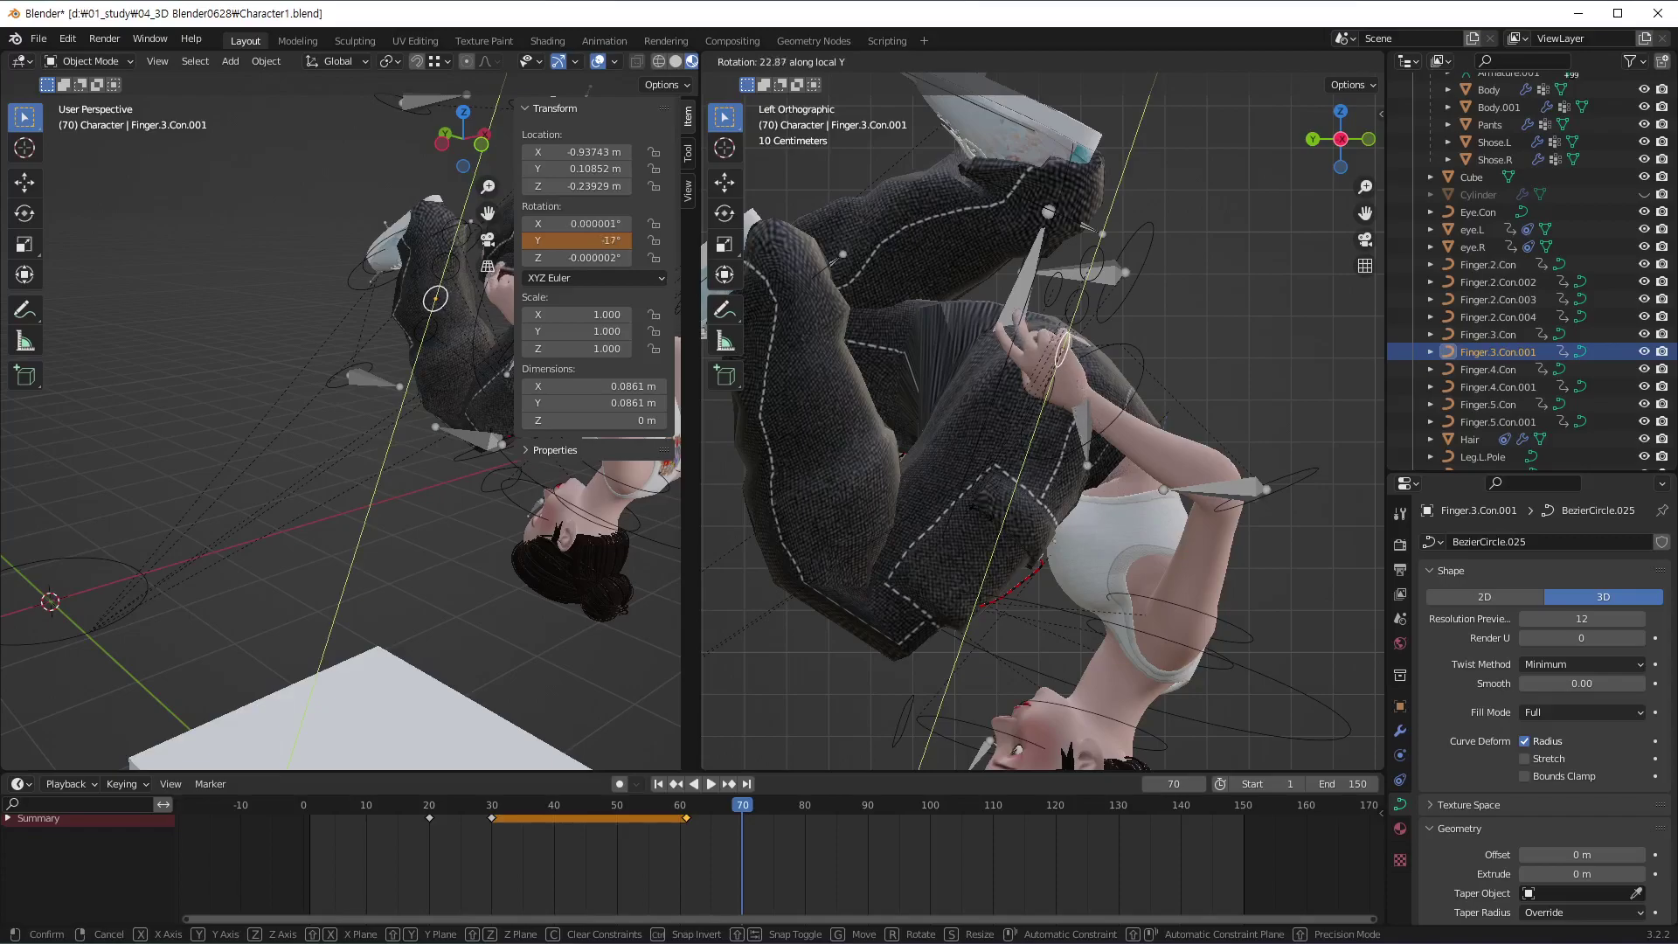
click(974, 515)
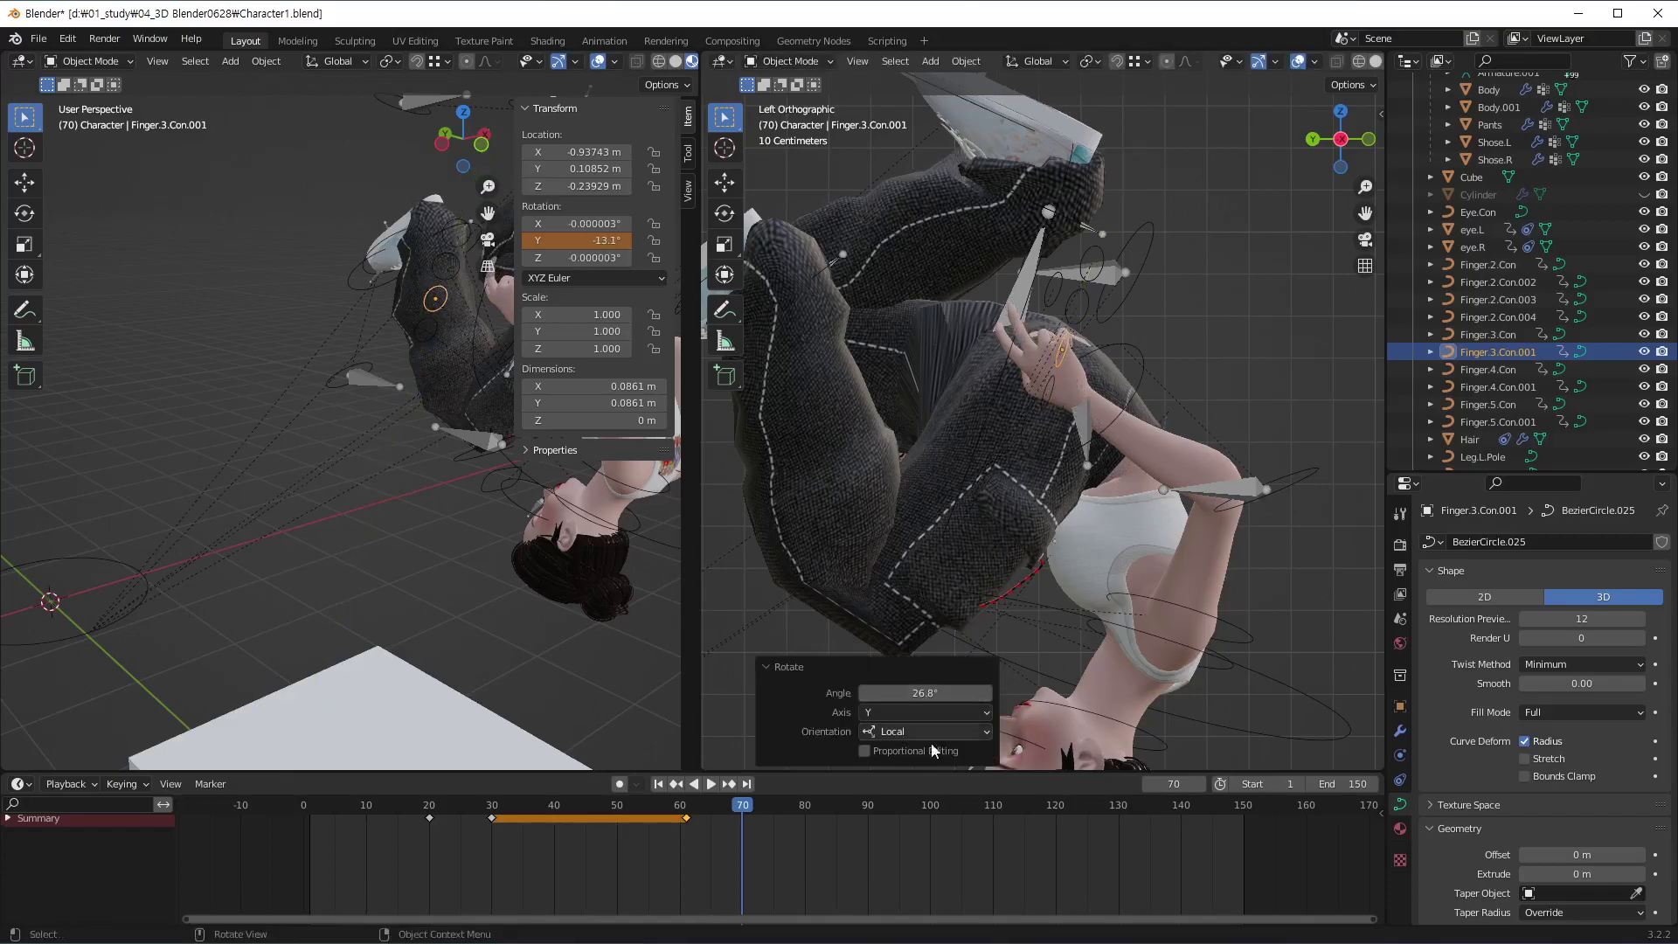
key(i)
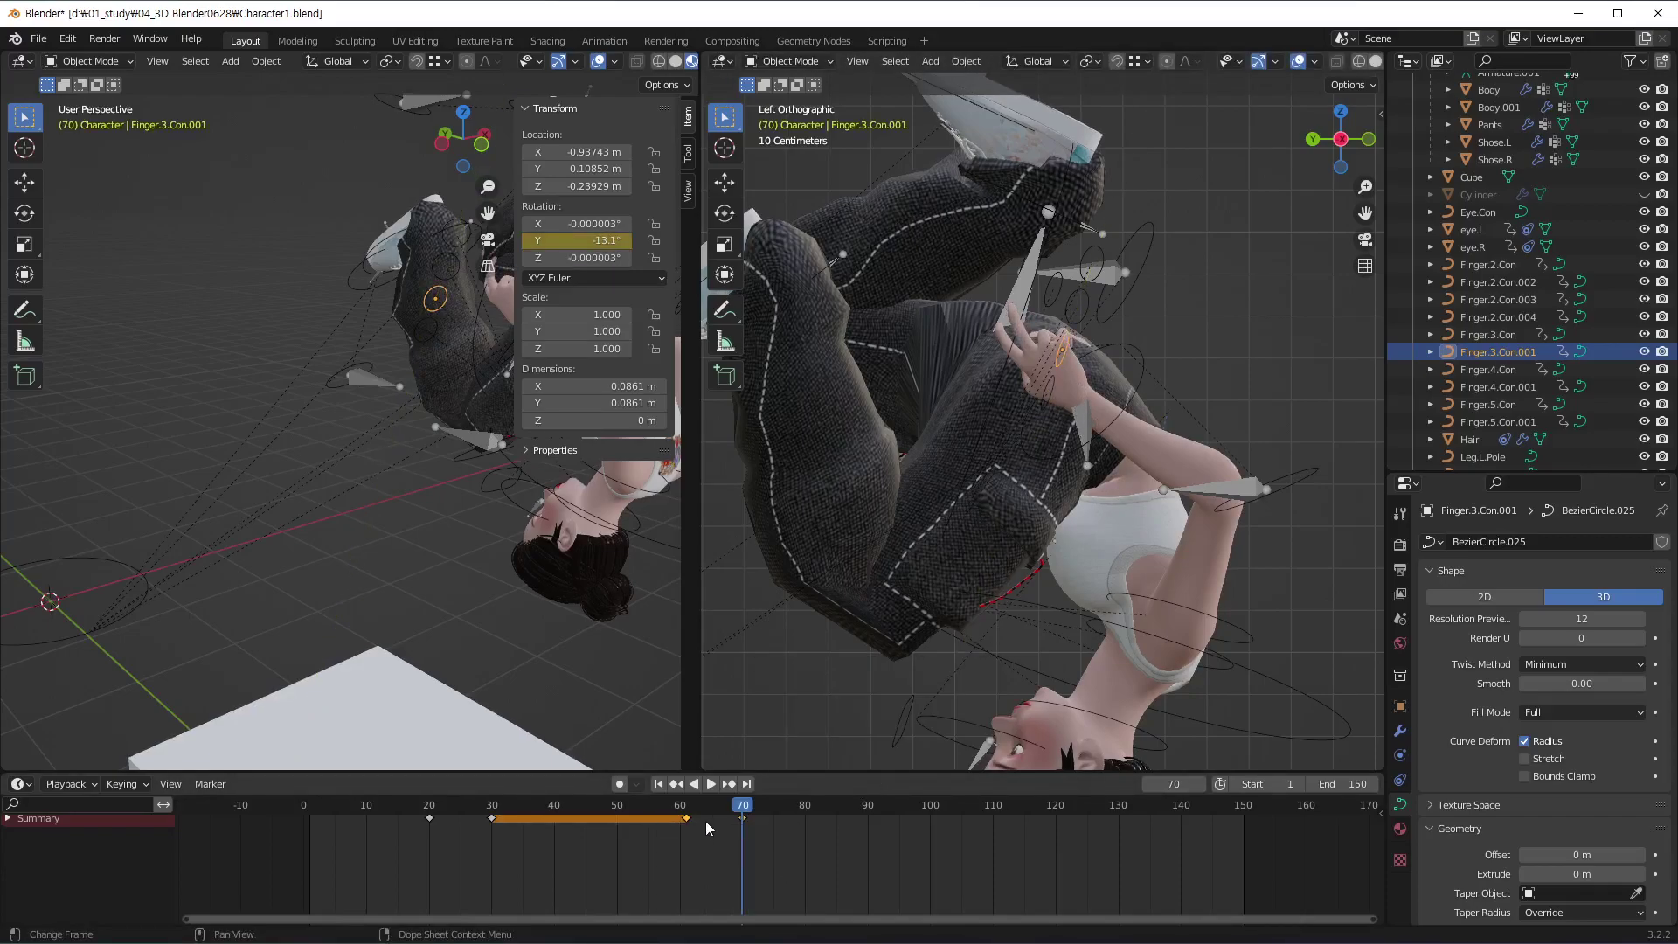
Key Finger.4.Con.001 at frame 61, then curl it on local Y and key it at frame 70
click(1086, 321)
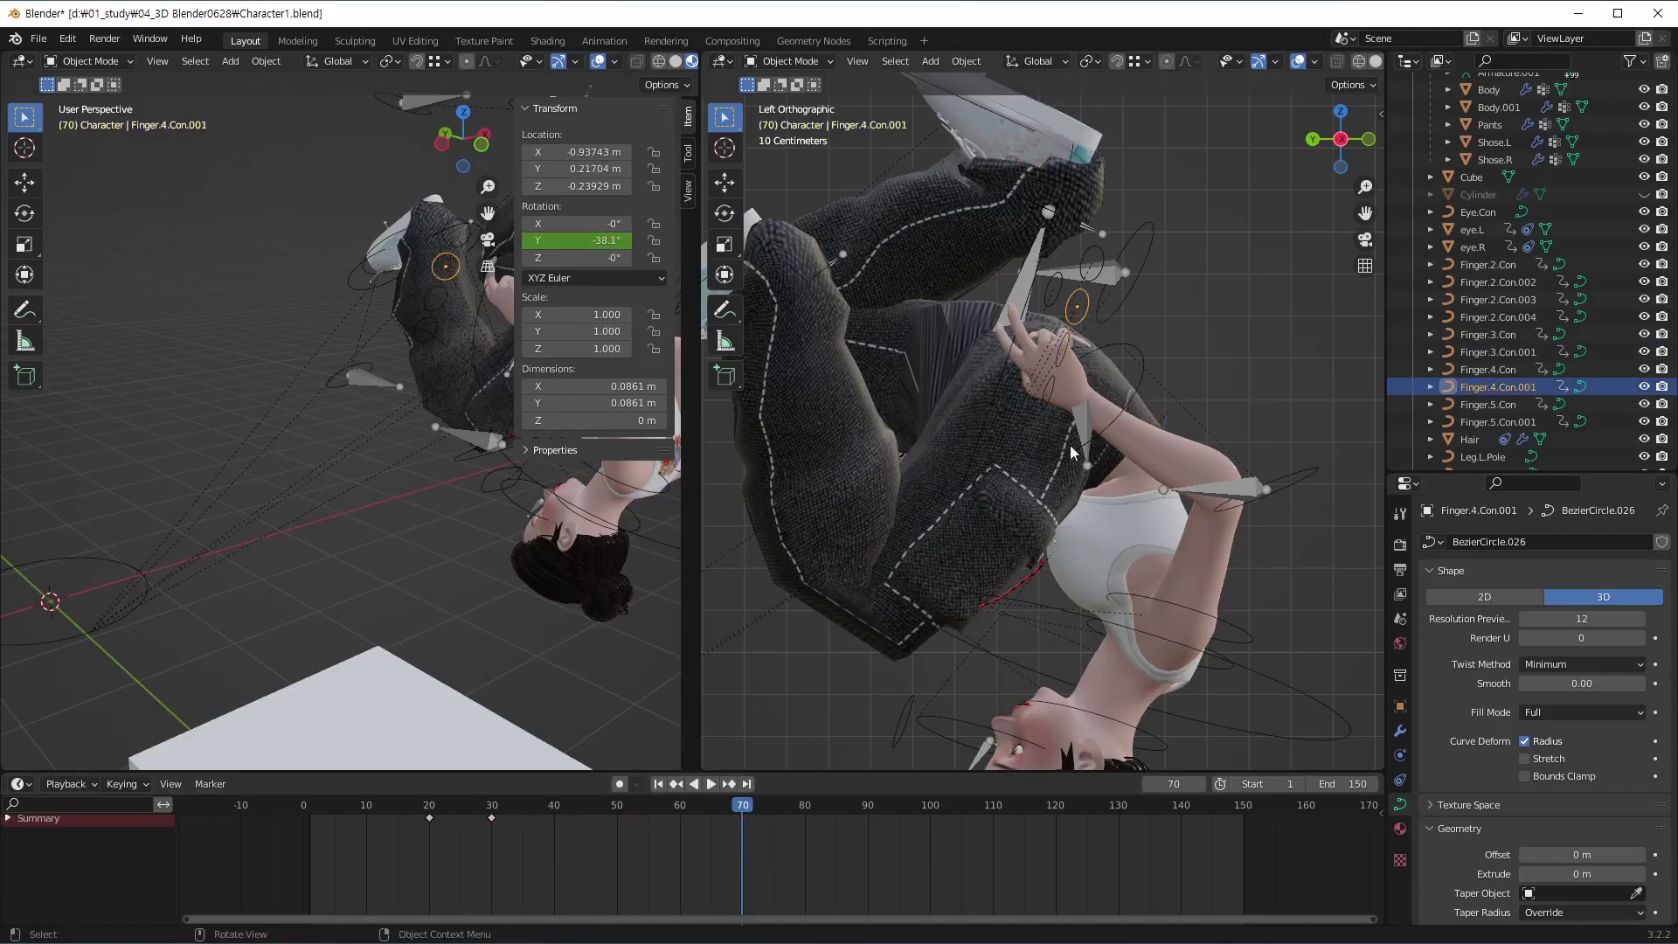
drag(757, 799, 686, 827)
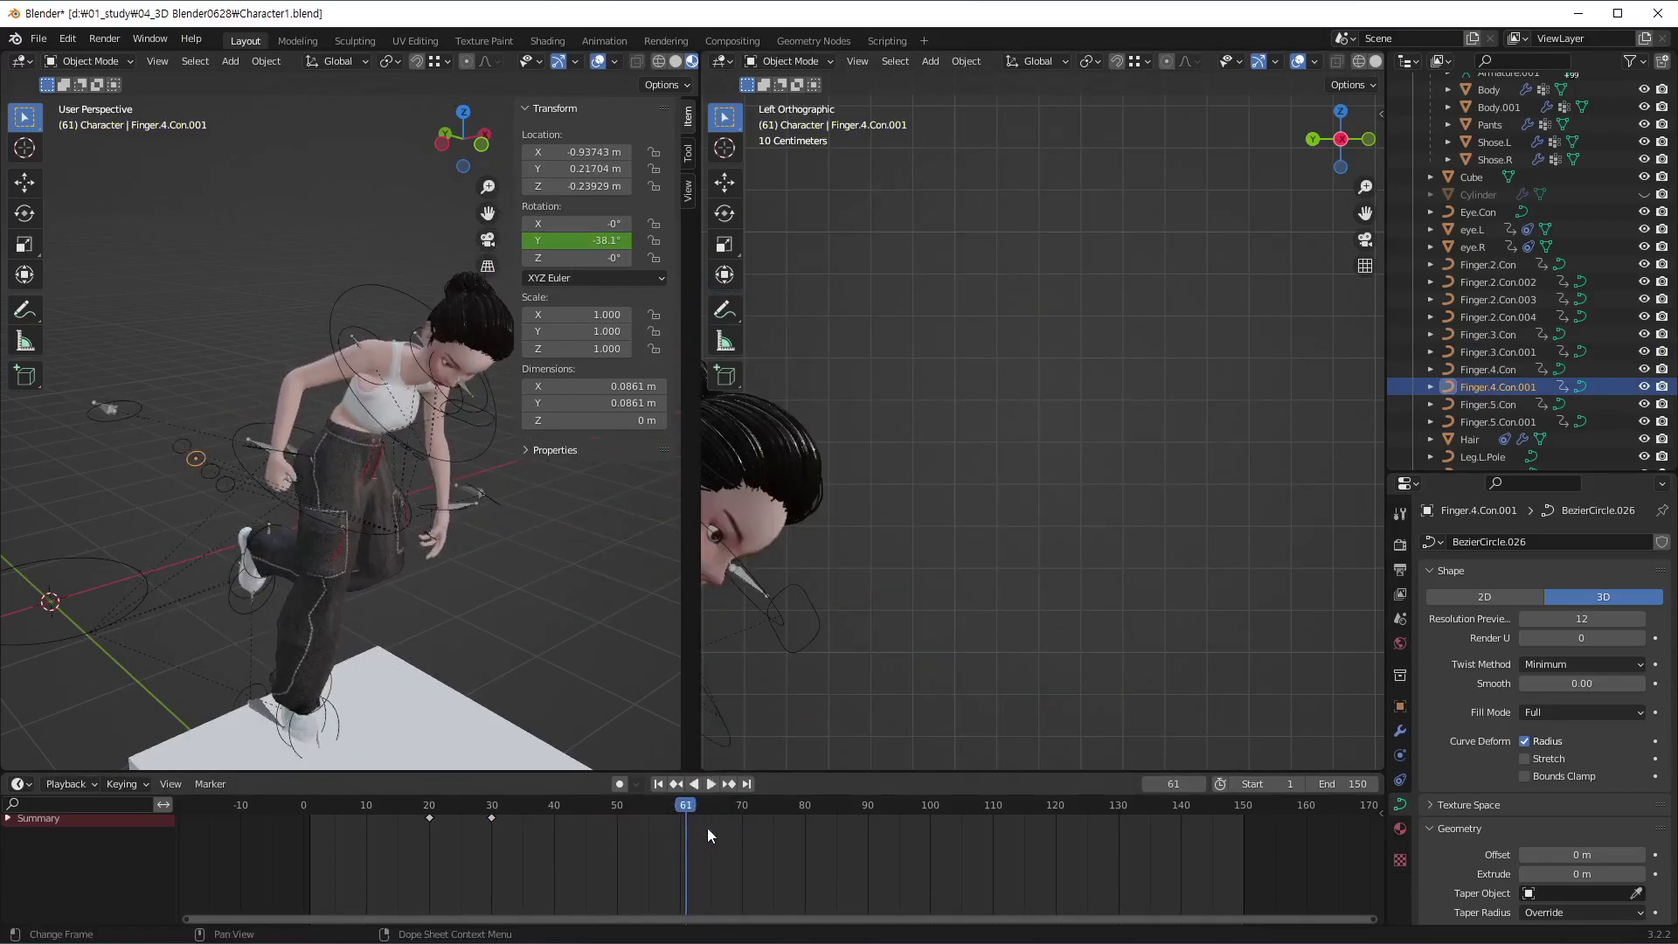
key(i)
click(826, 857)
drag(696, 814, 743, 829)
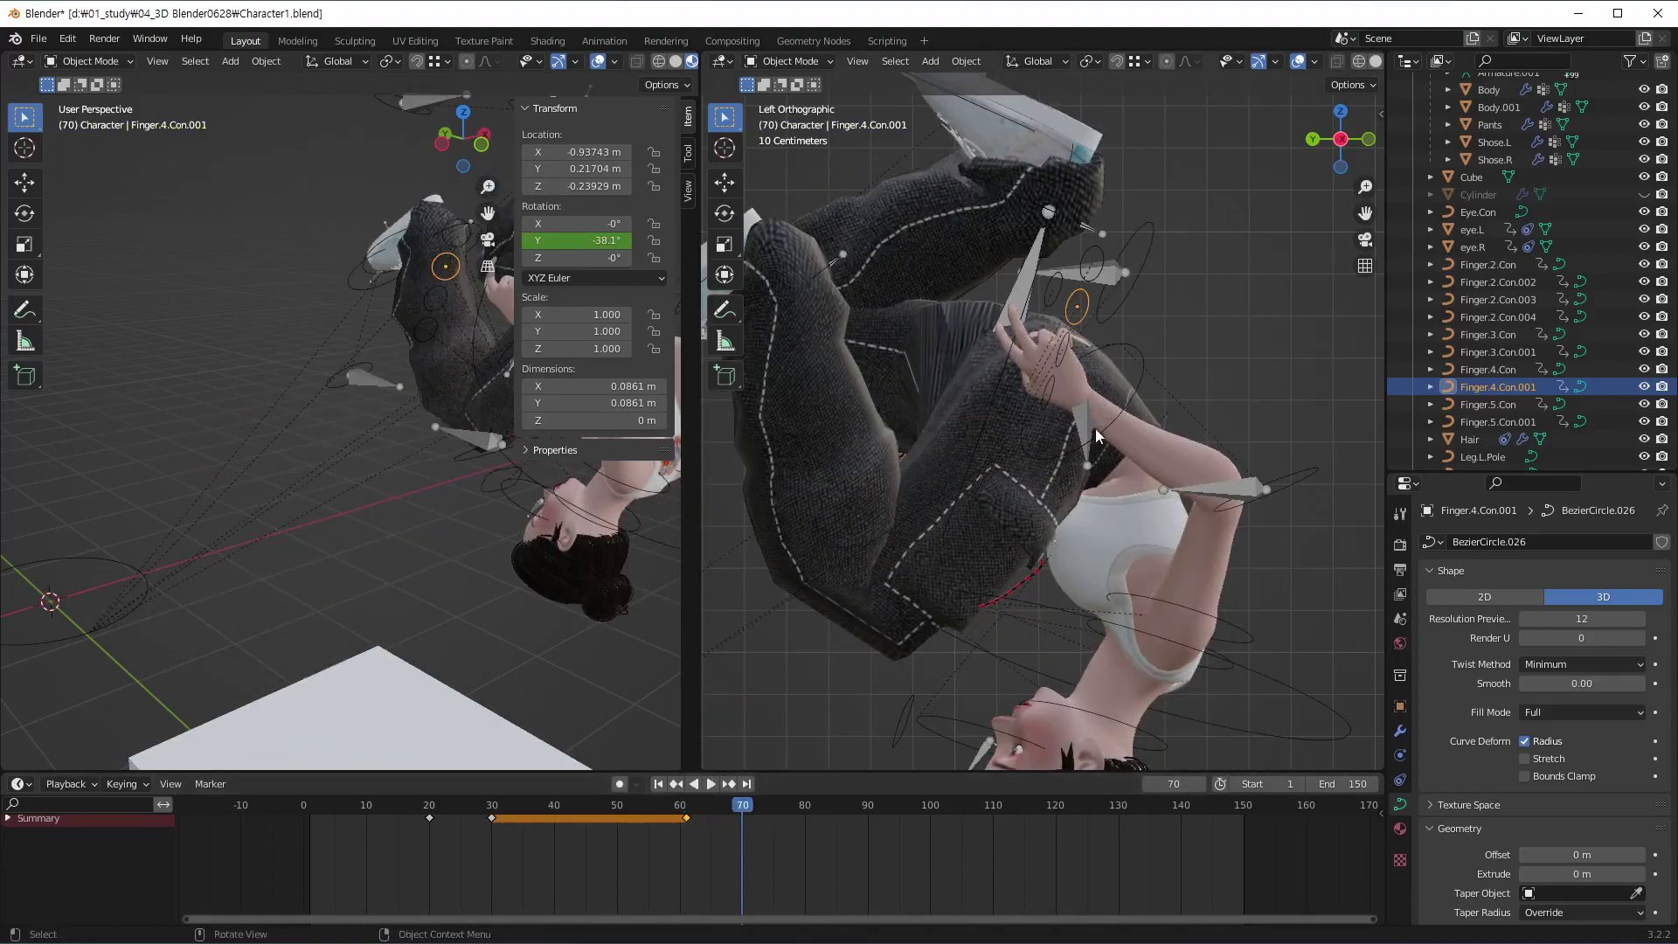
key(r)
key(y)
key(y)
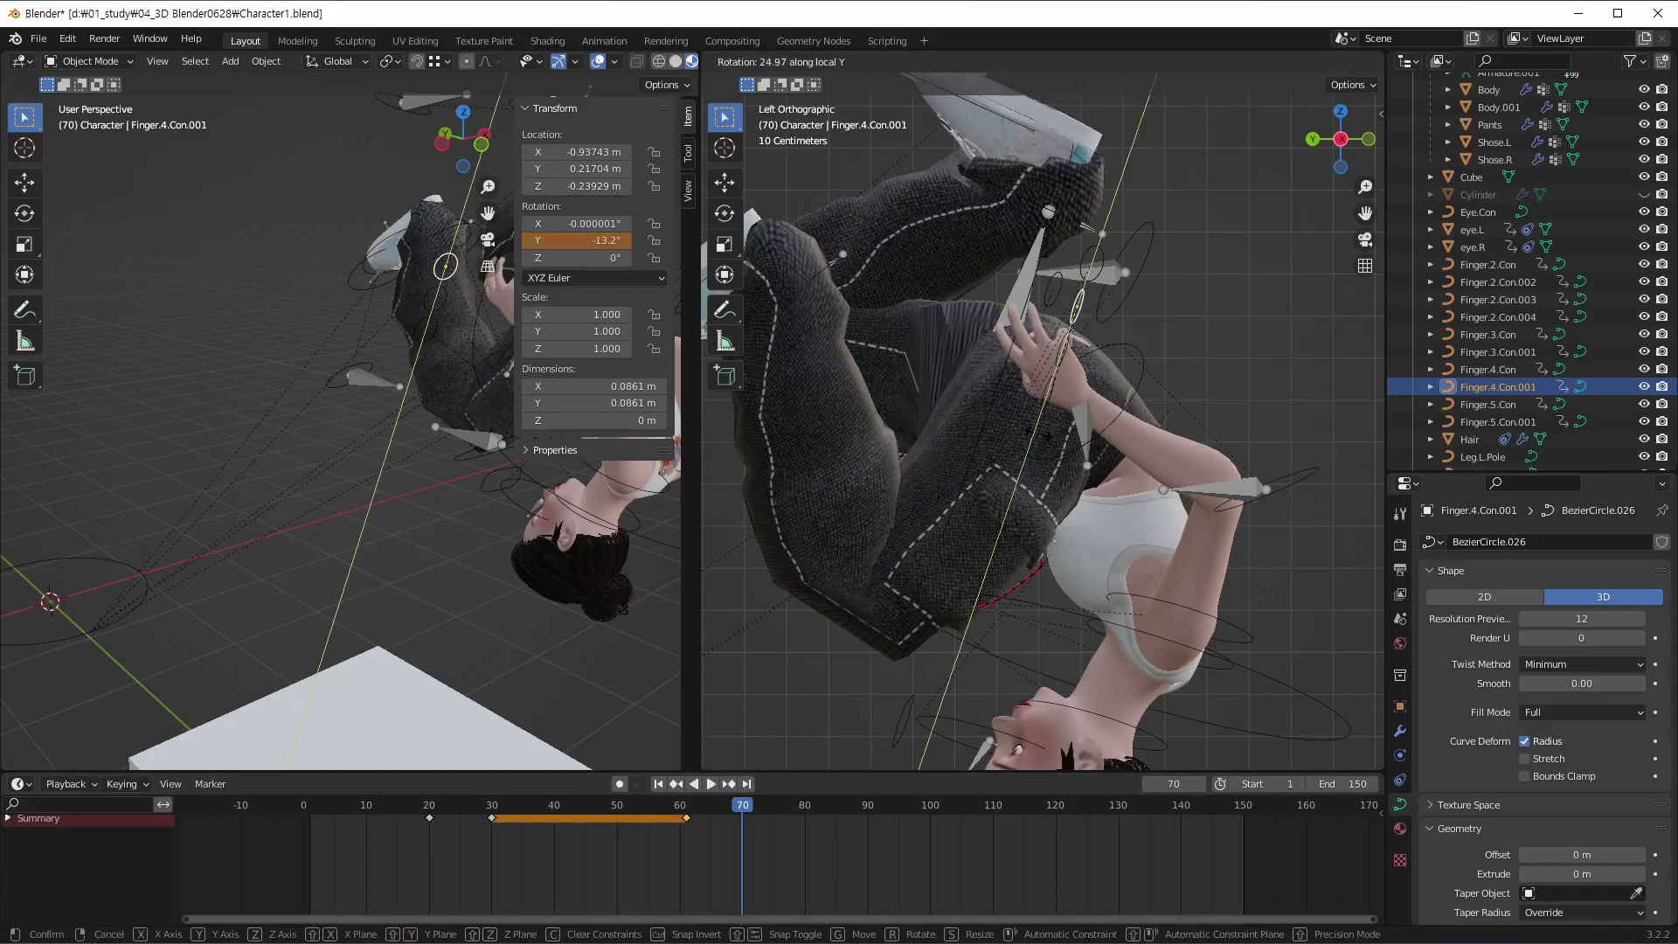
click(1040, 437)
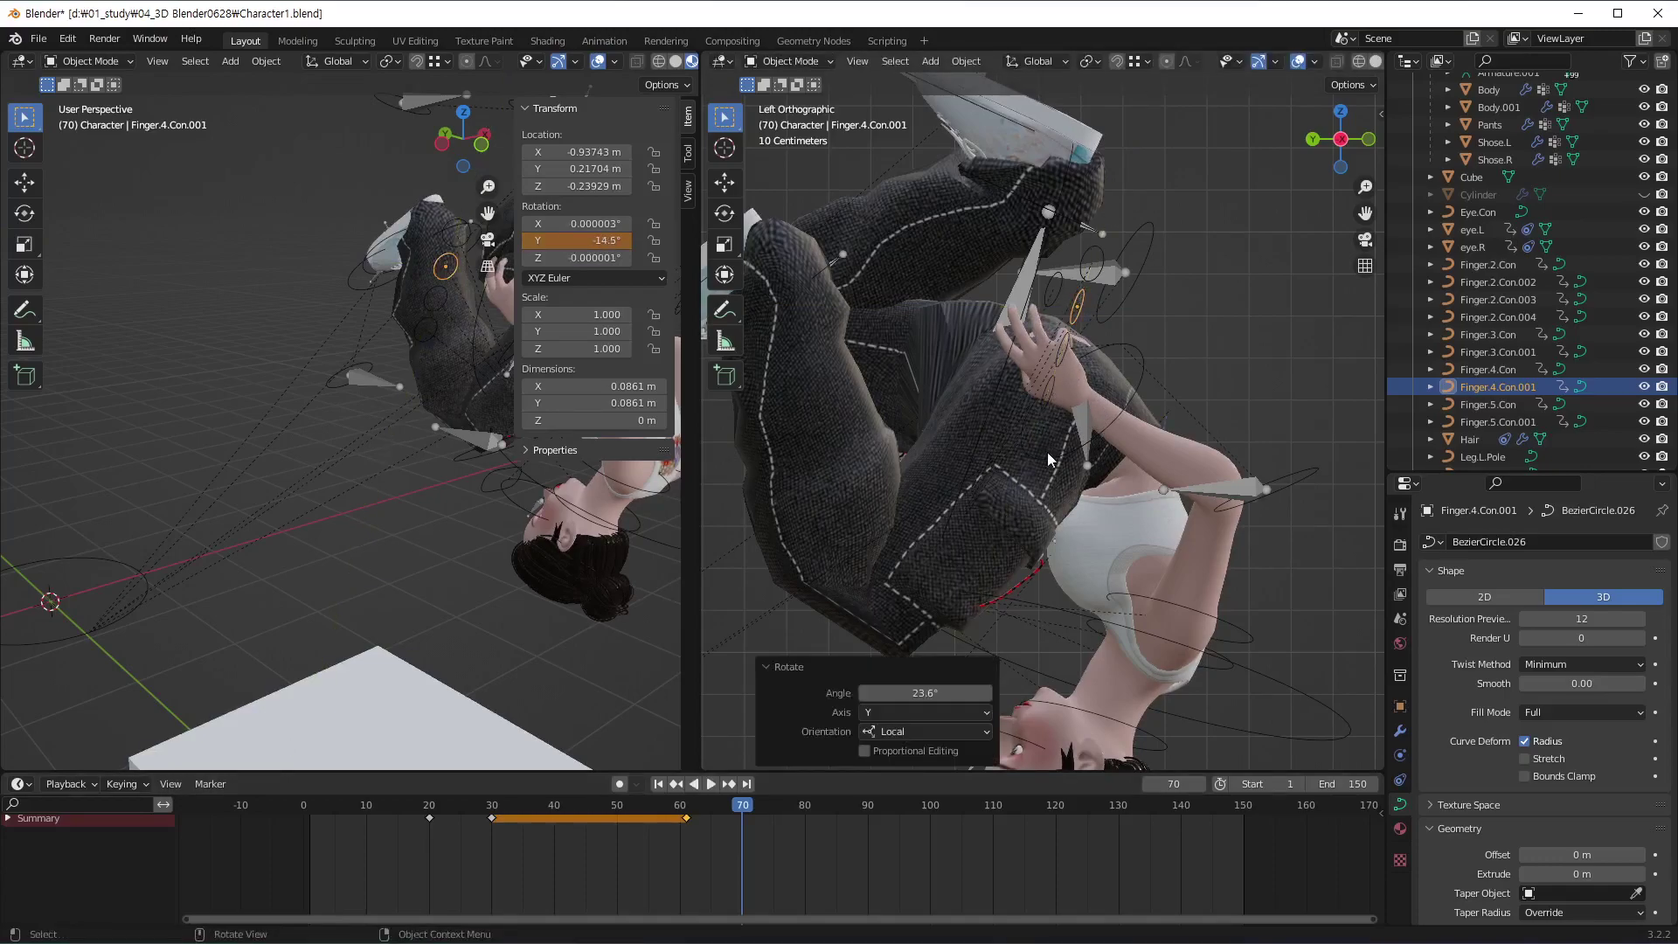
key(i)
click(788, 861)
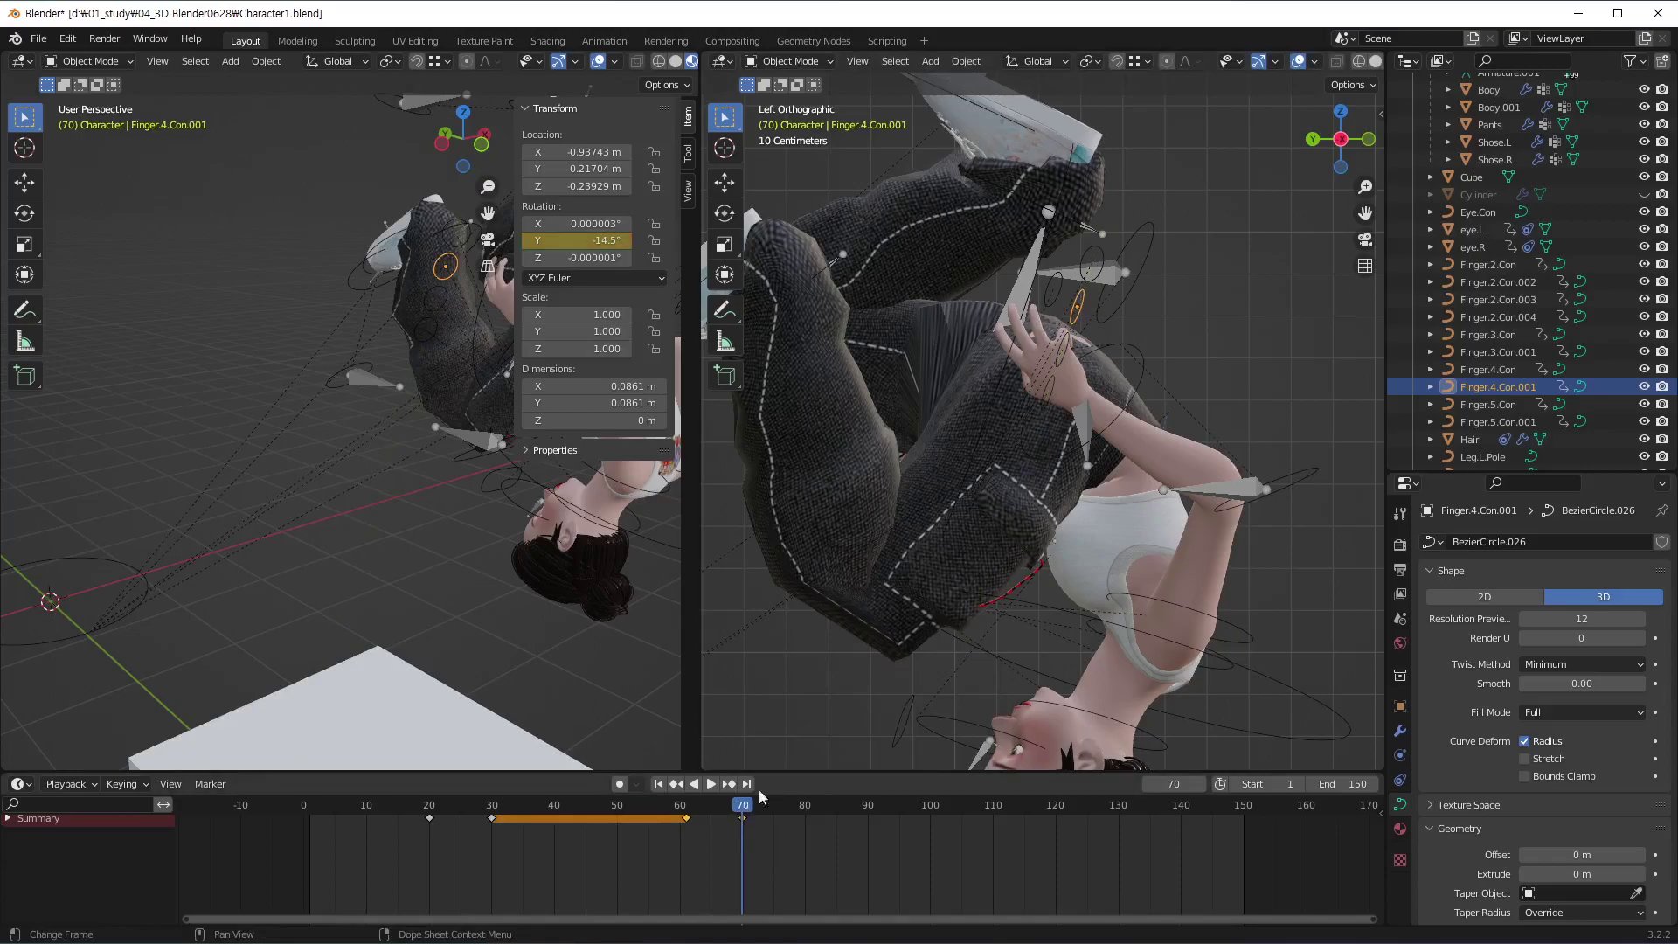
Key Finger.5.Con.001 at frame 60, then turn it 25° on local Y and key it at frame 70
click(1095, 280)
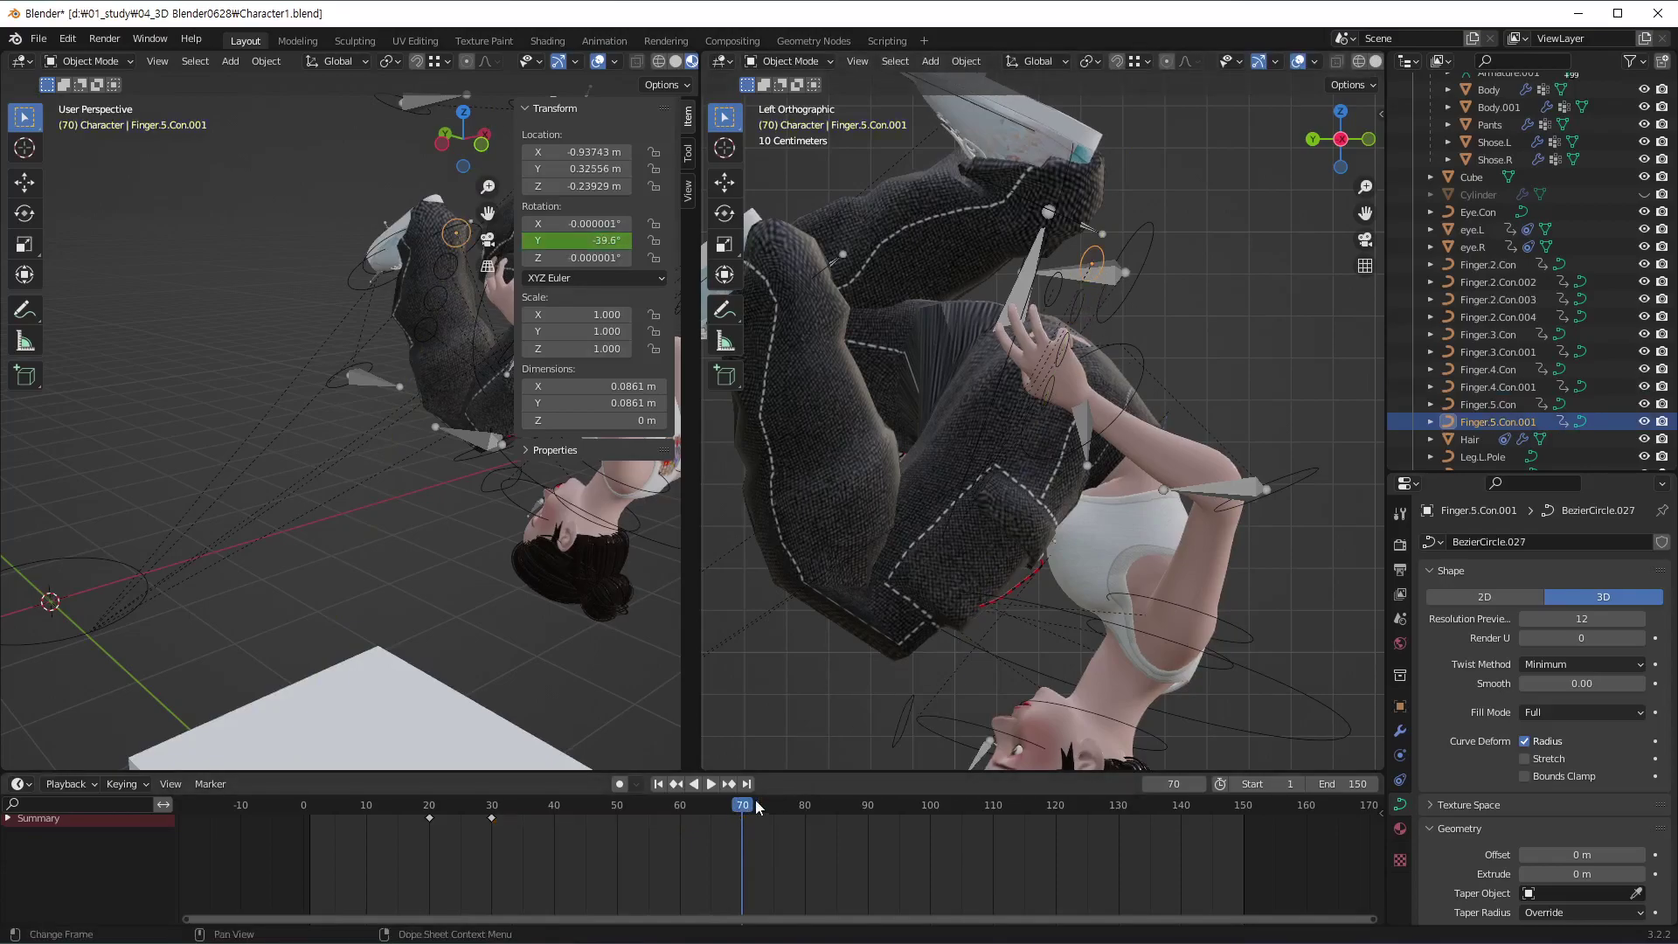
mouse_move(699, 821)
mouse_down()
mouse_move(683, 831)
mouse_move(678, 811)
mouse_up()
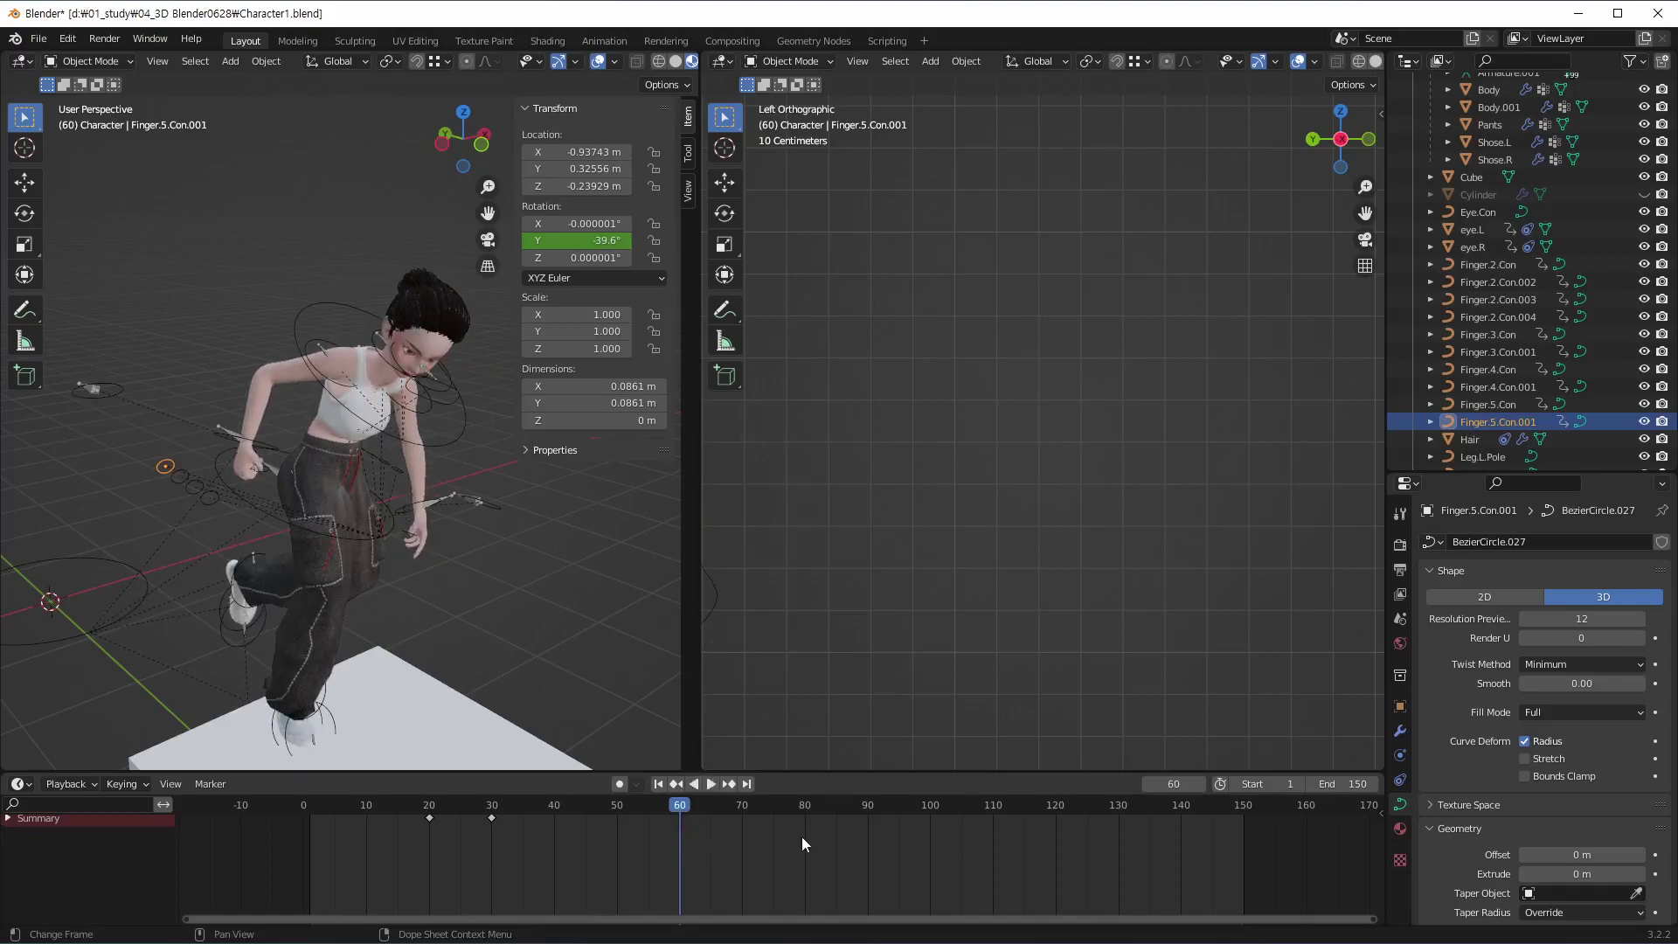
key(i)
click(779, 834)
drag(681, 803, 743, 815)
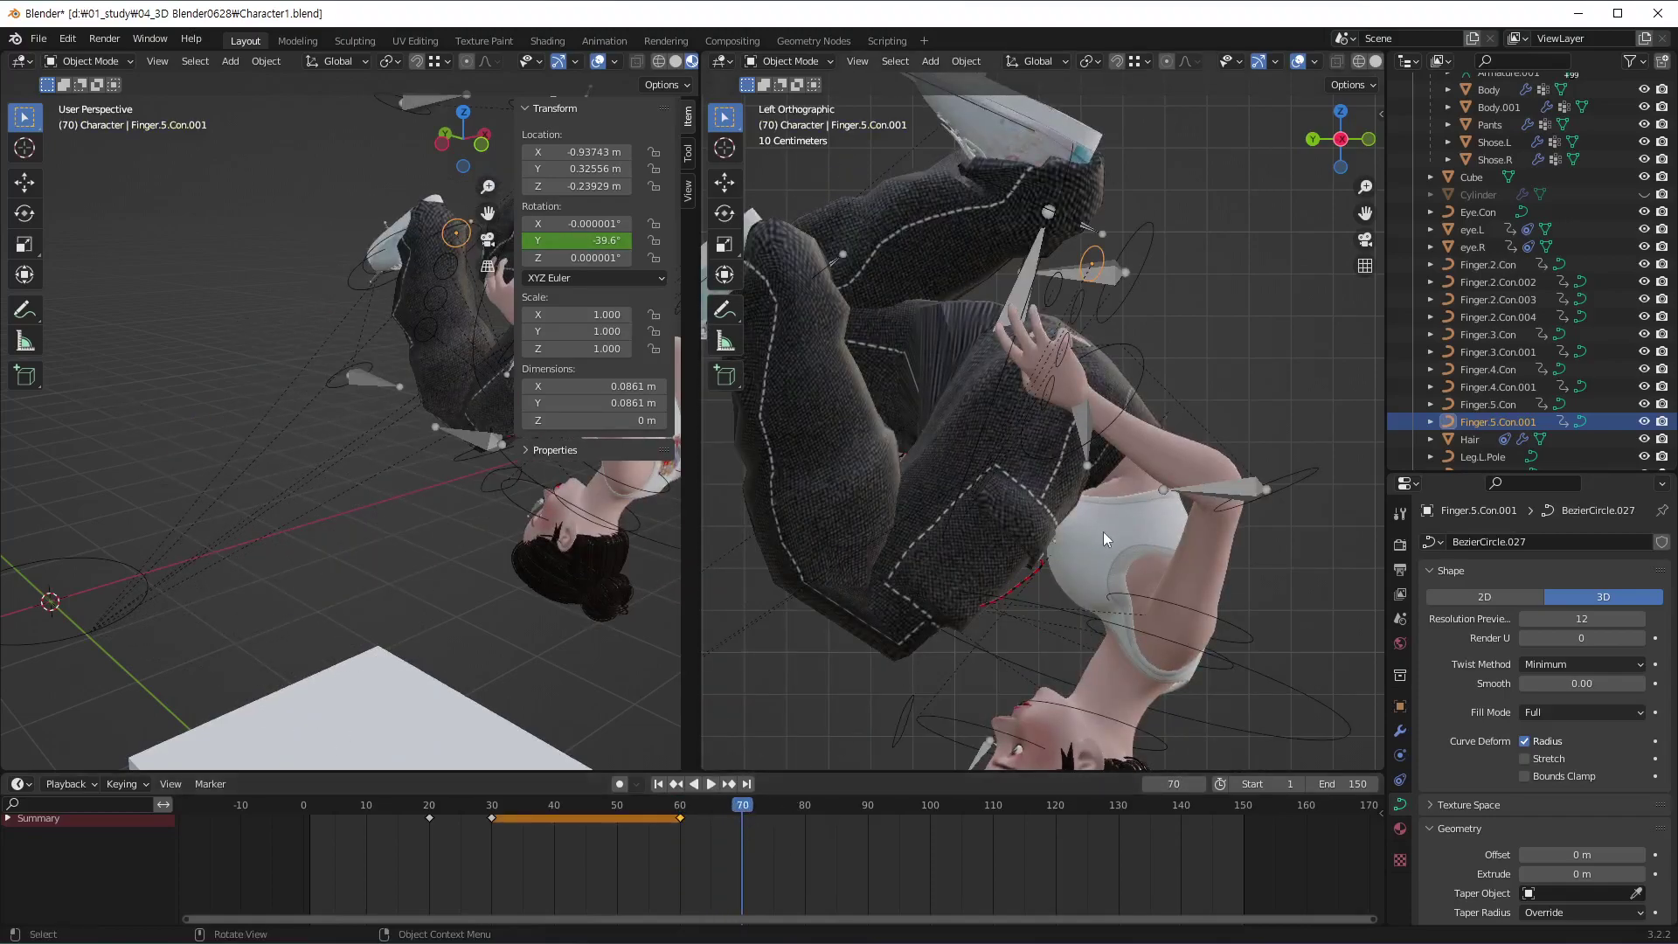
key(r)
key(y)
key(y)
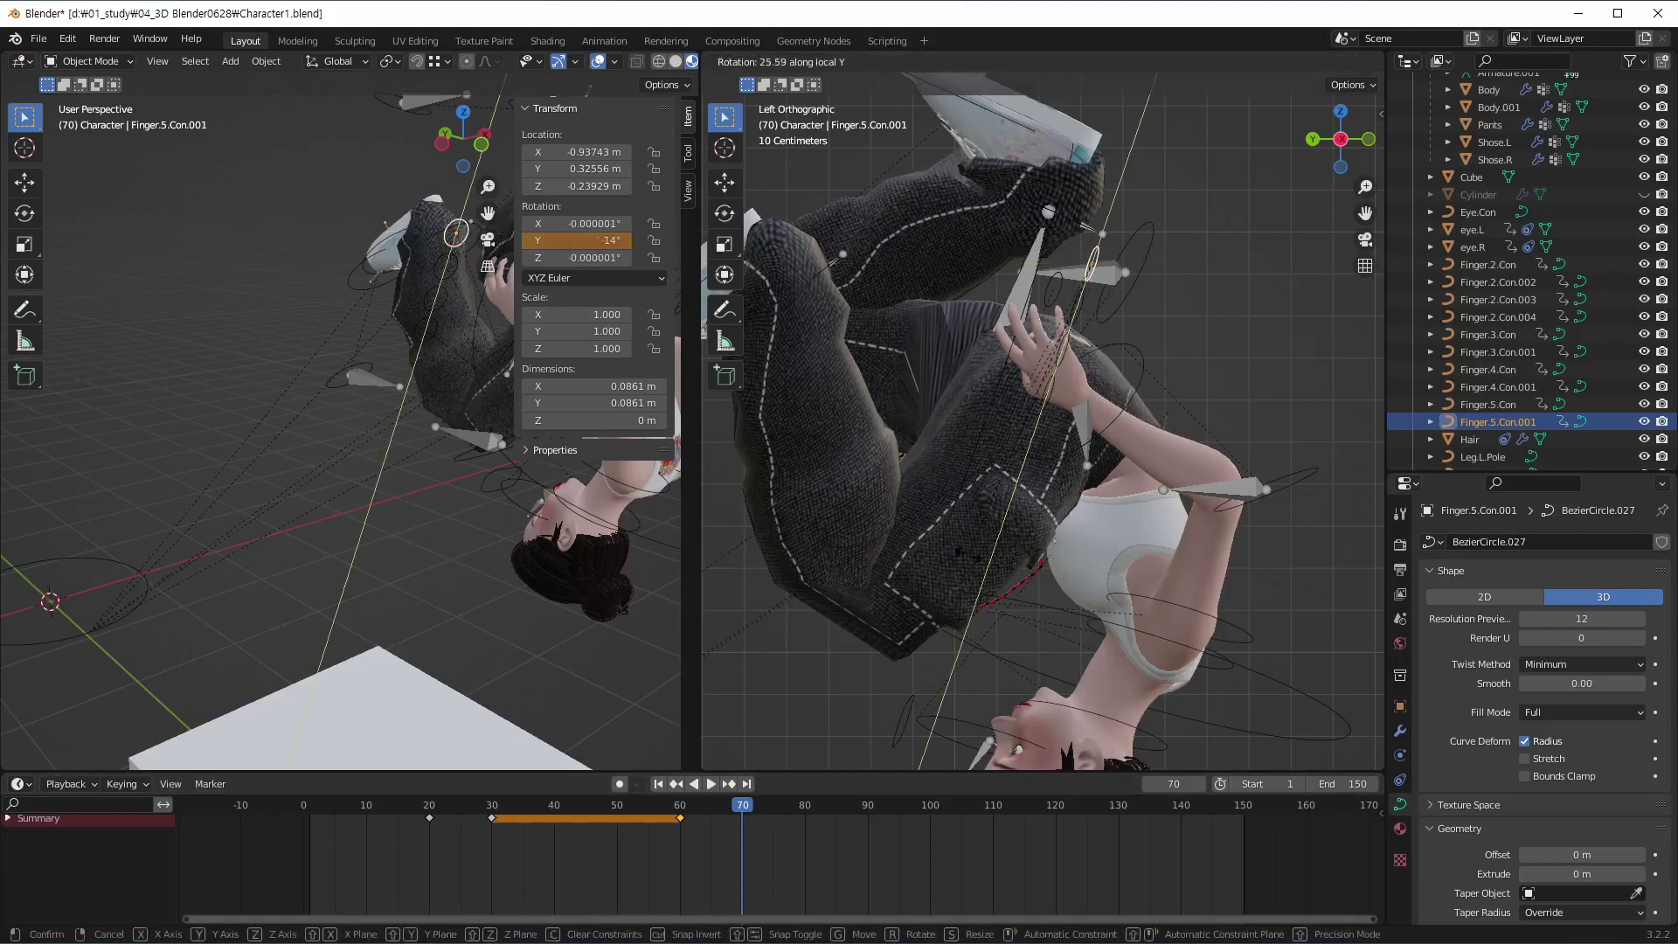
click(1015, 532)
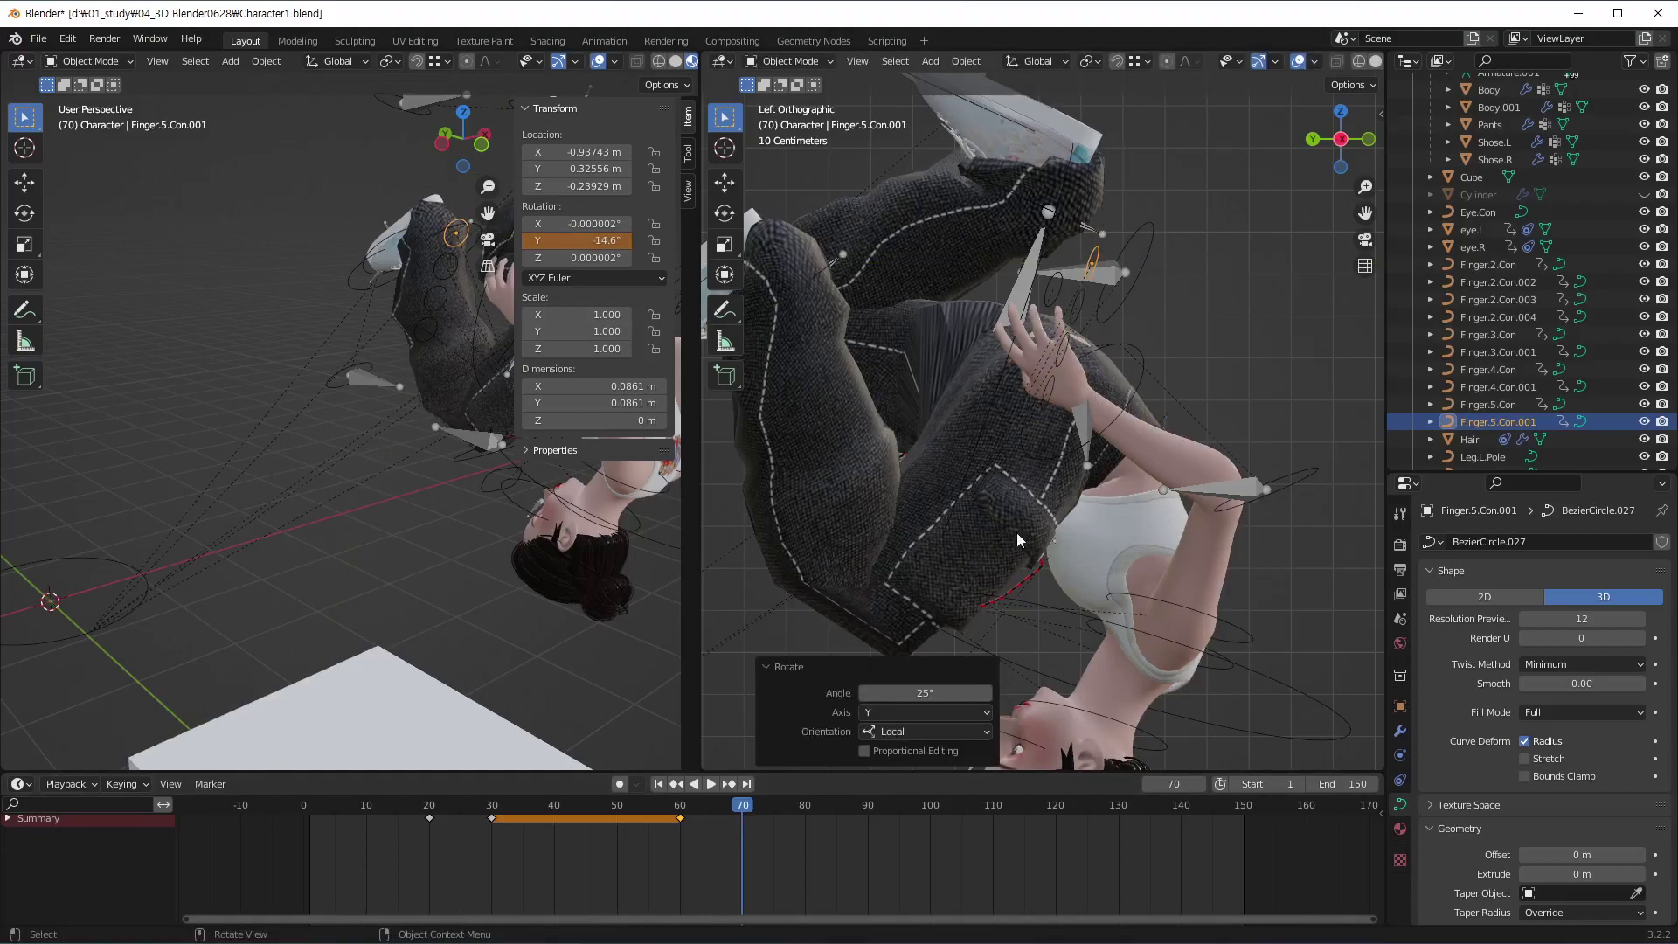
key(i)
click(895, 861)
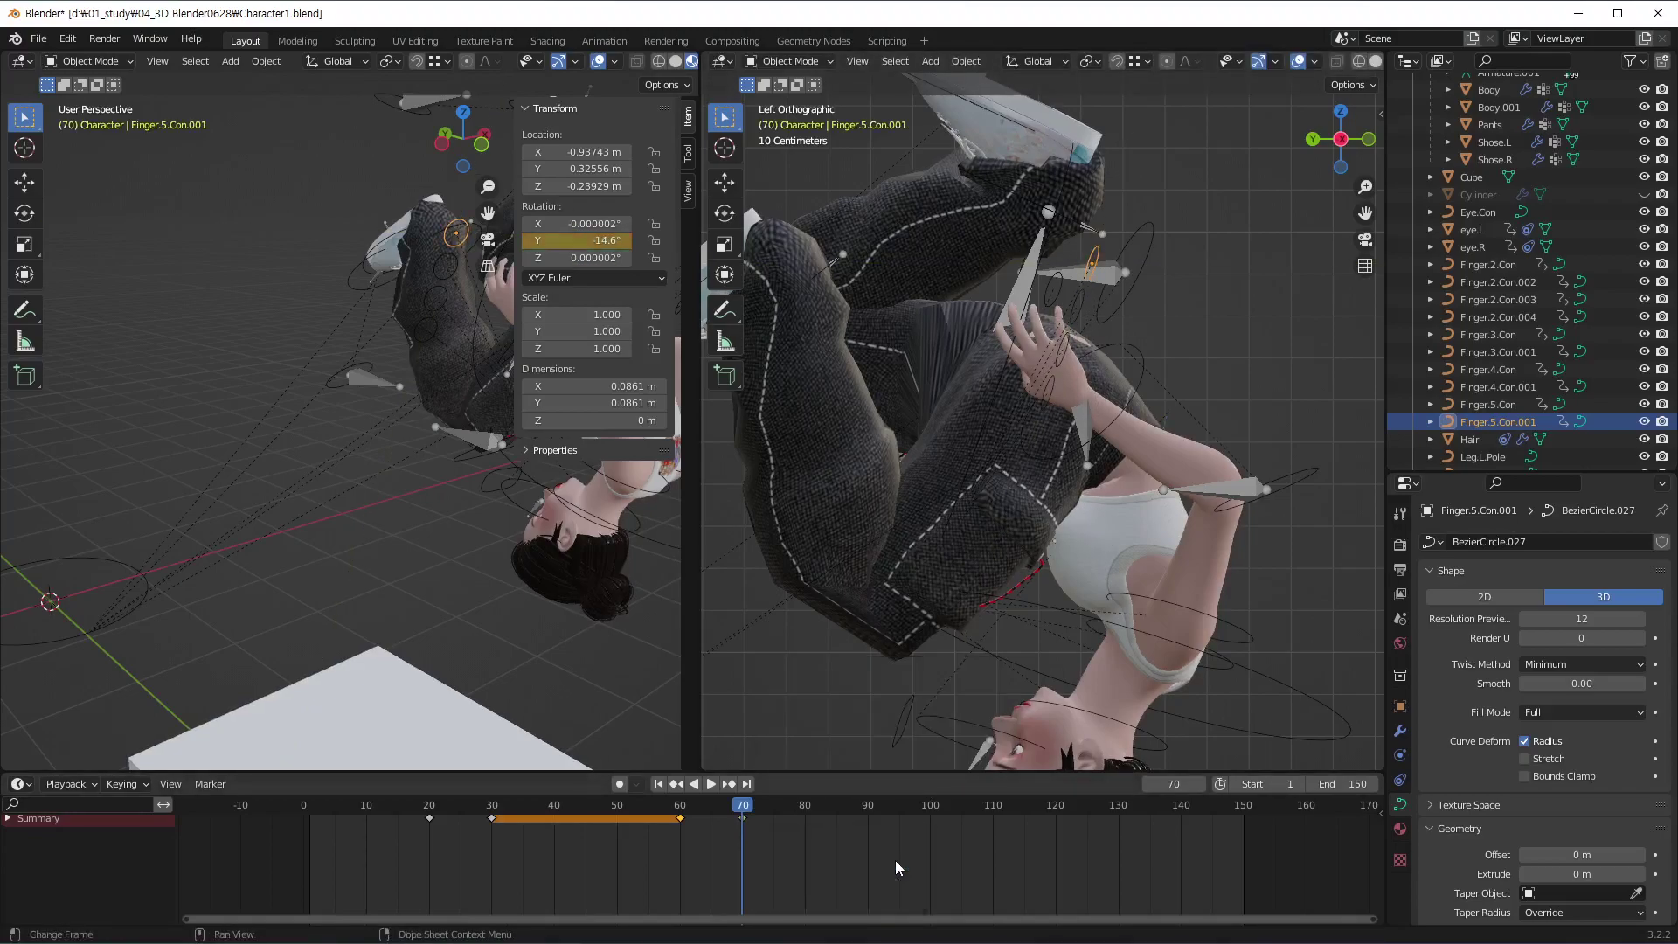
click(1012, 384)
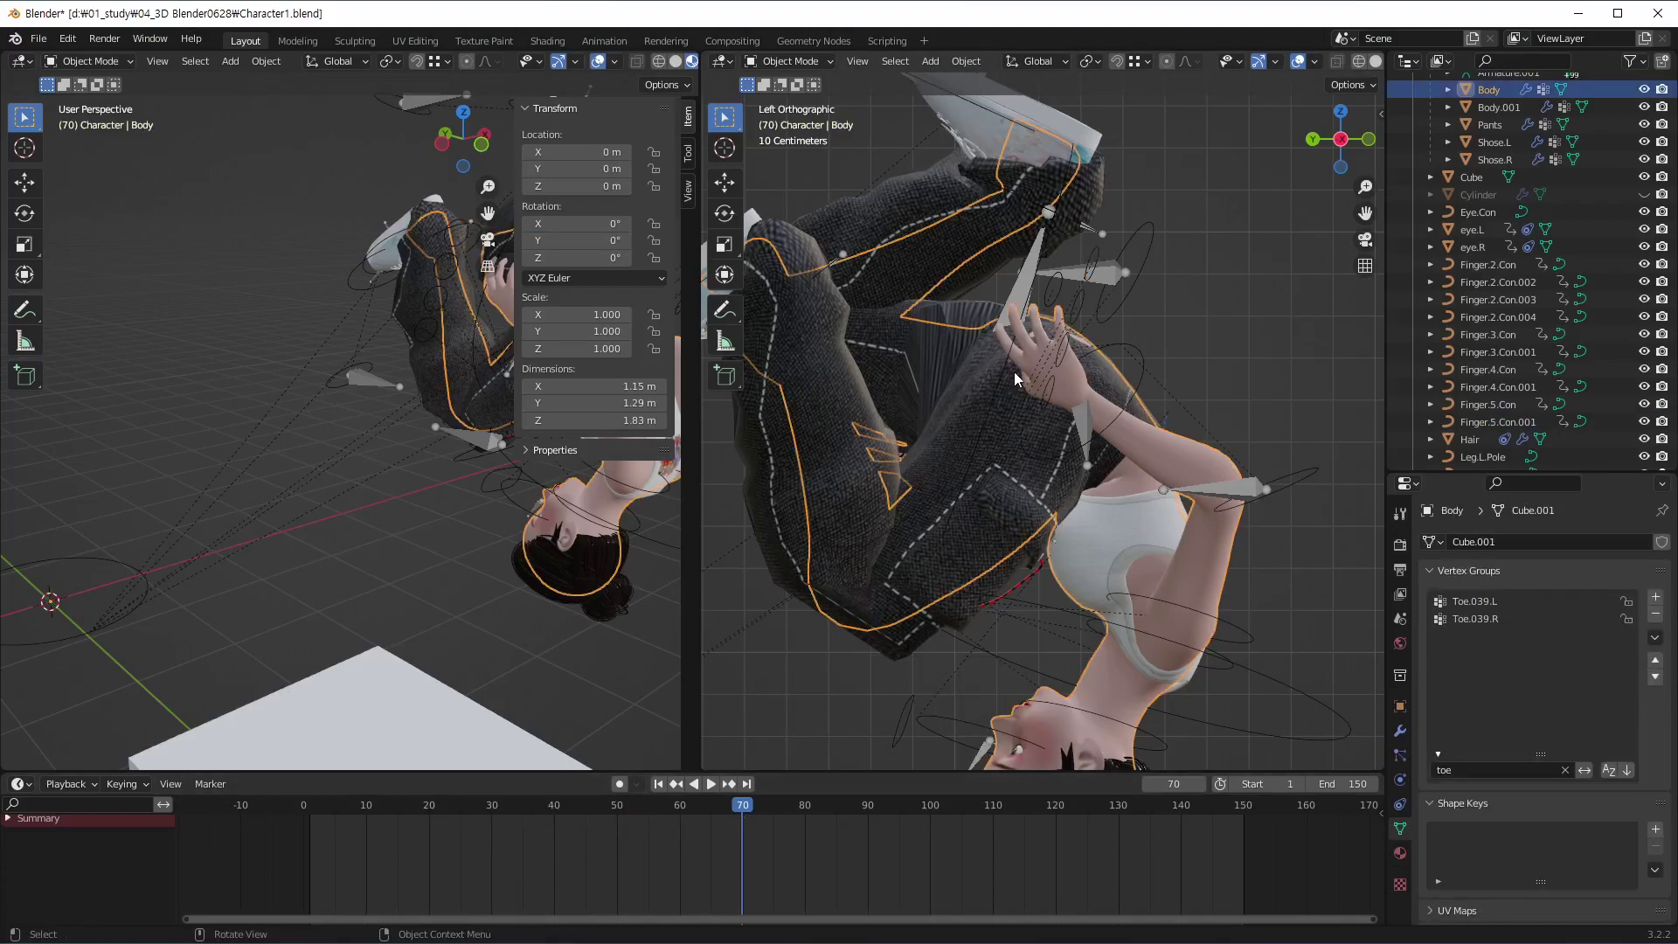
Select Finger.2.Con.004 and key its current pose at frame 60
click(1014, 372)
click(1013, 378)
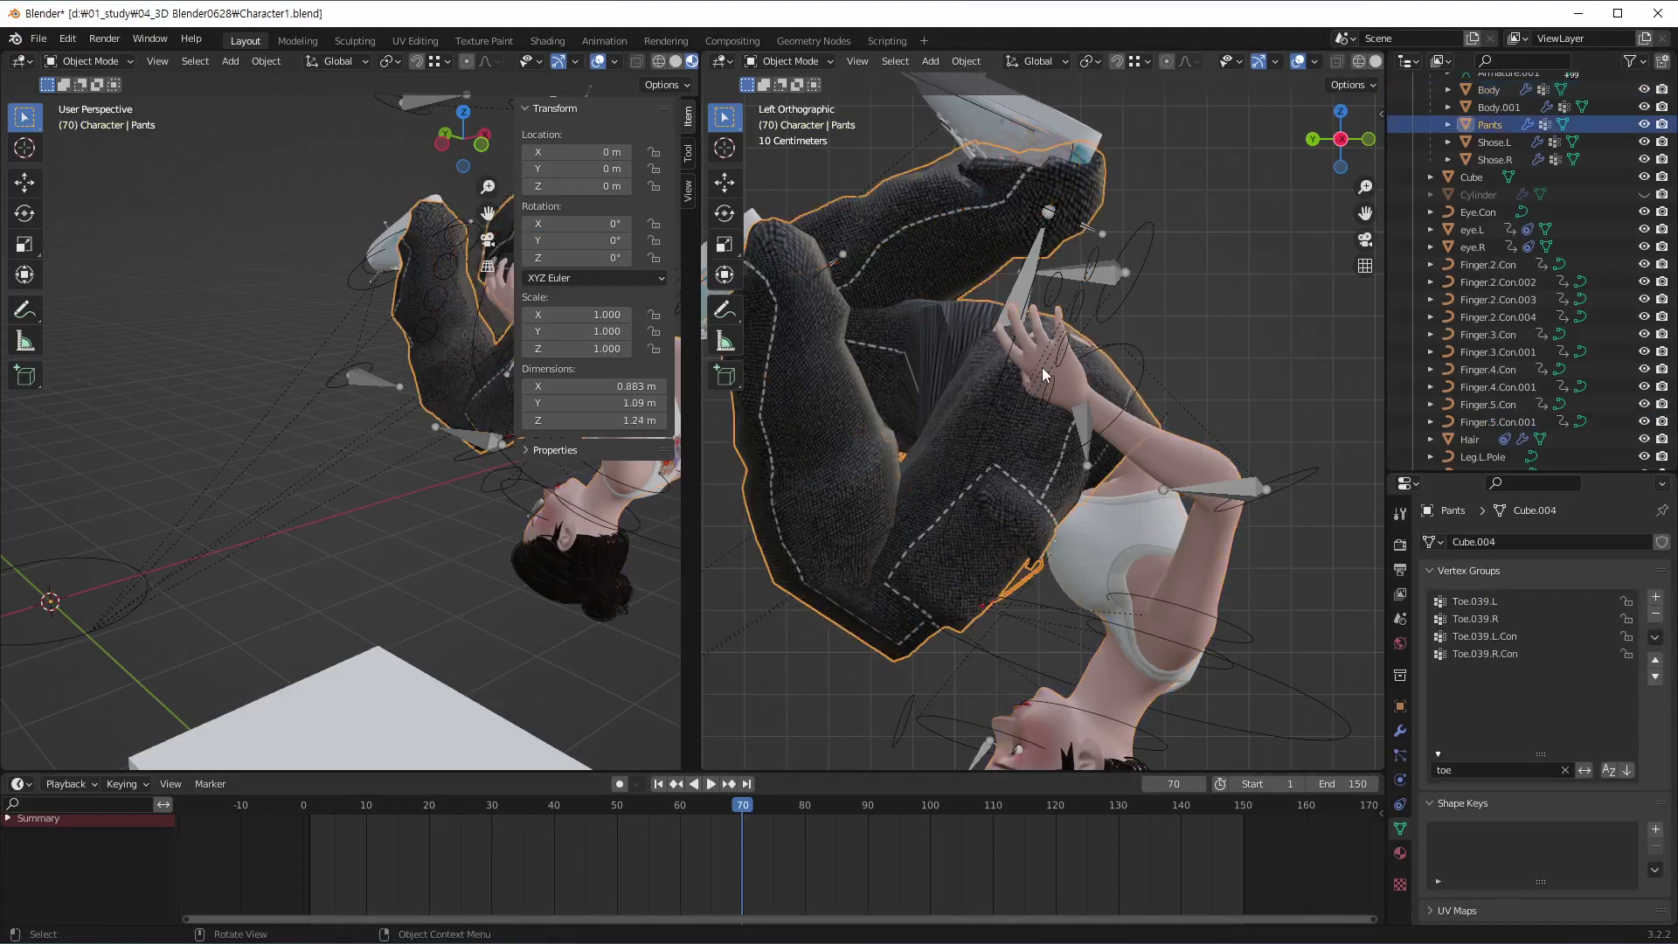
mouse_move(433, 380)
middle_down()
mouse_move(421, 505)
mouse_move(542, 428)
mouse_move(528, 500)
mouse_move(372, 590)
mouse_move(372, 497)
mouse_move(426, 409)
mouse_move(532, 407)
mouse_move(470, 413)
mouse_move(500, 417)
mouse_move(514, 537)
middle_up()
key(n)
click(421, 396)
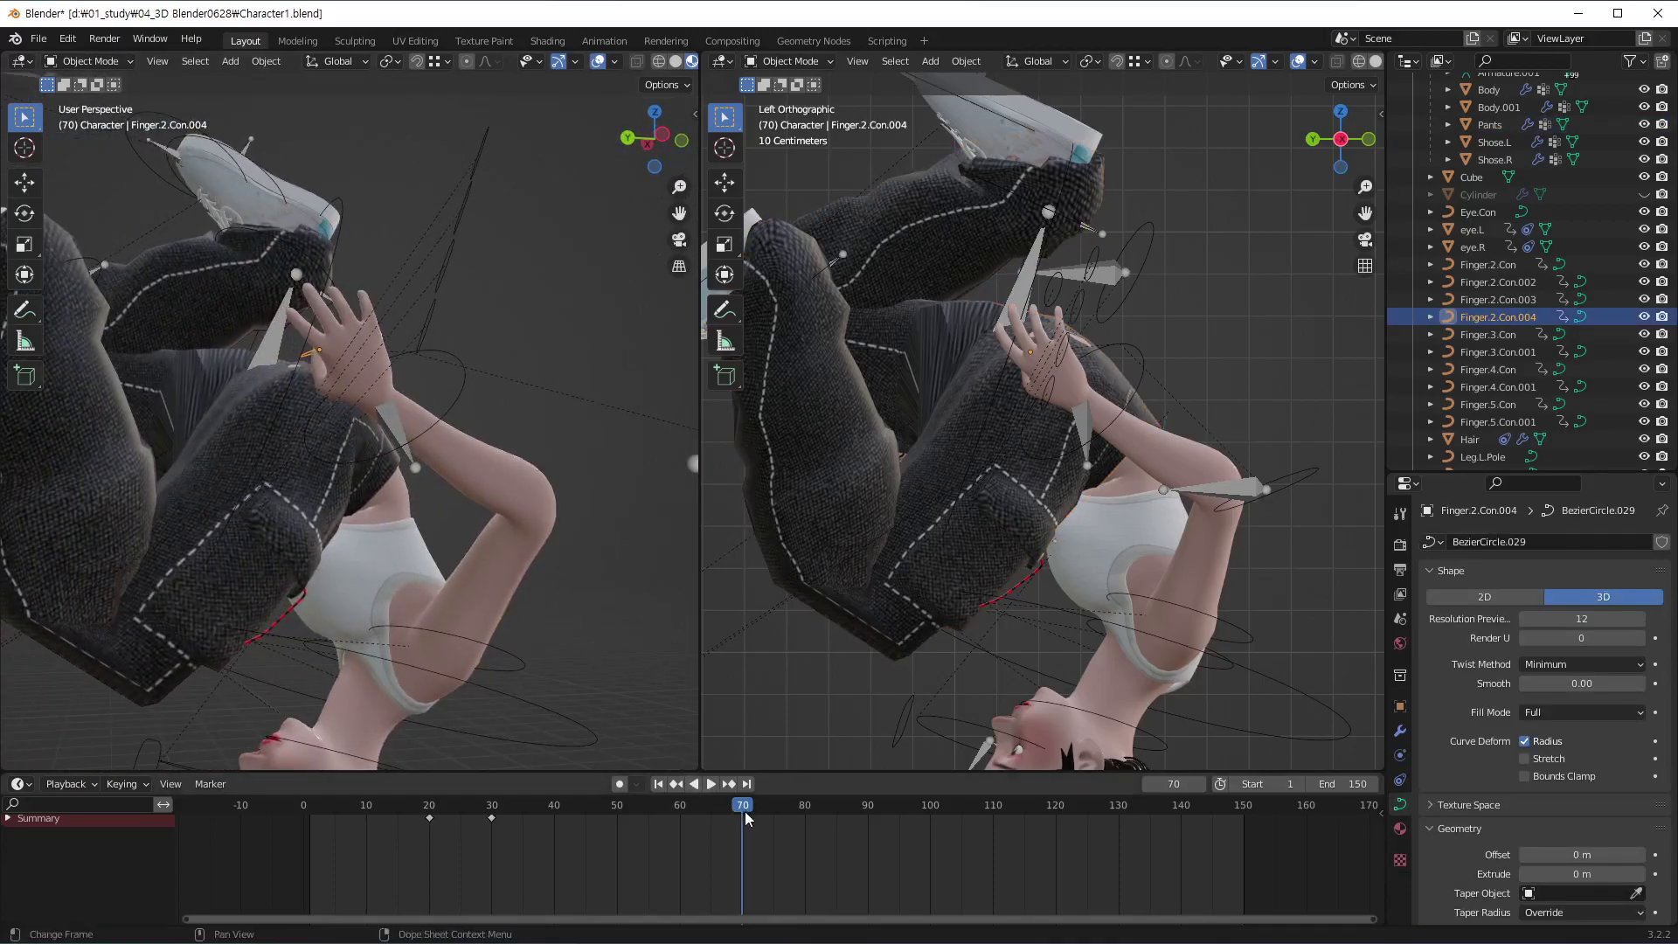
drag(745, 811, 682, 846)
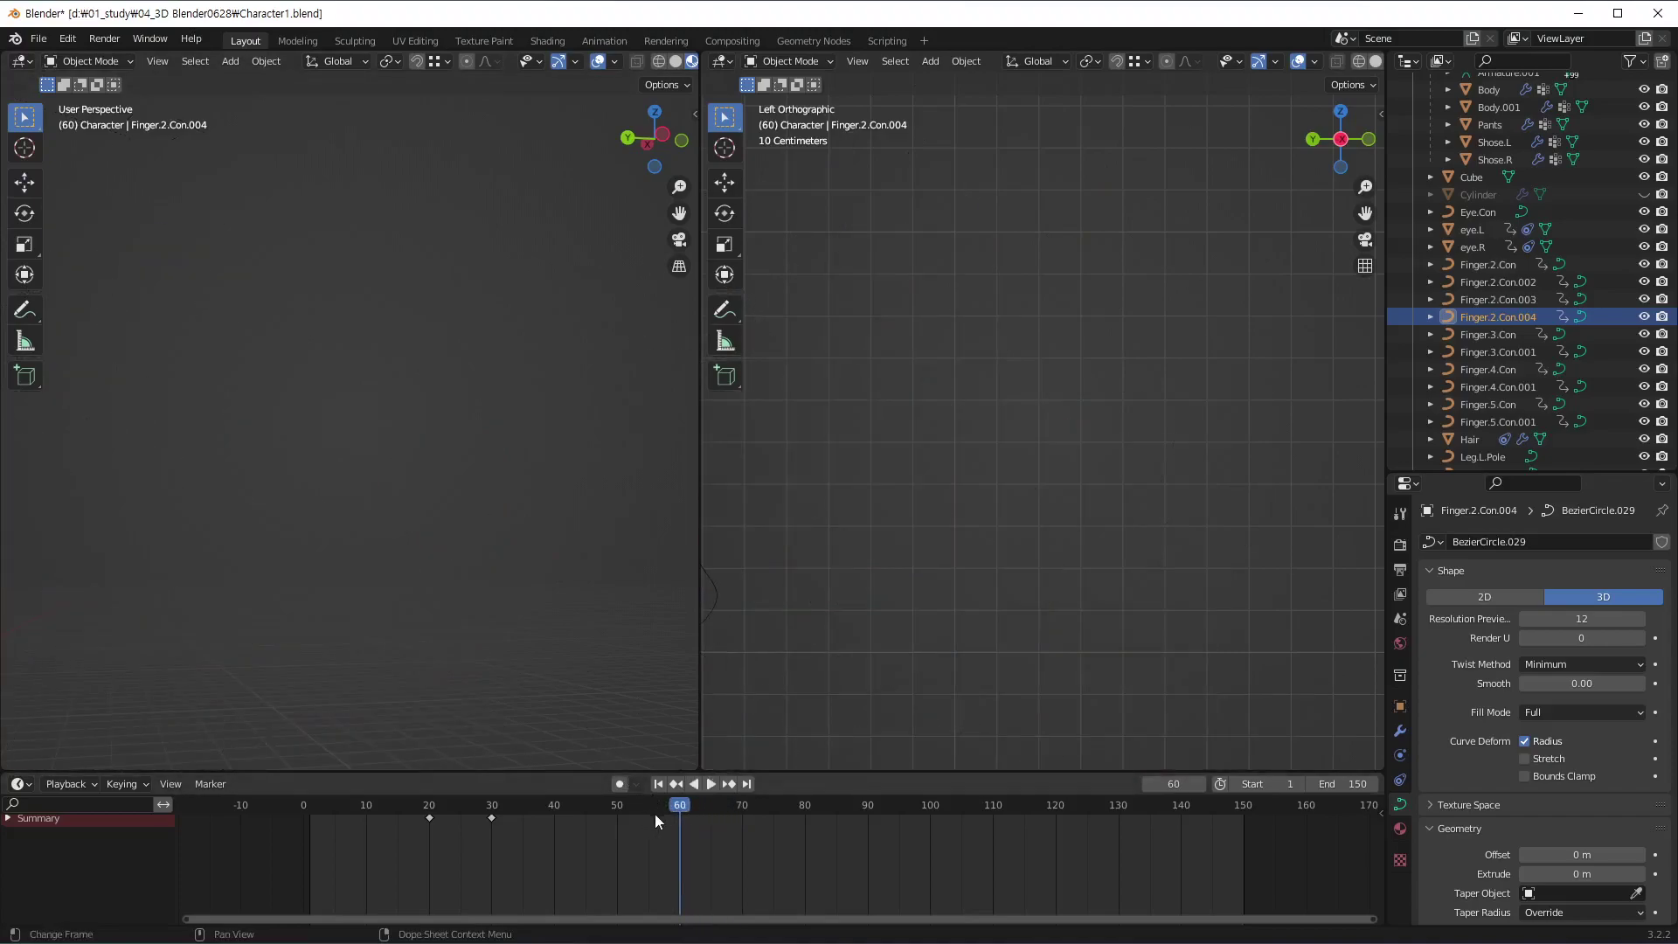
key(i)
click(659, 822)
At frame 70, move Finger.2.Con.004 into a new position, refining it with a second move
key(space)
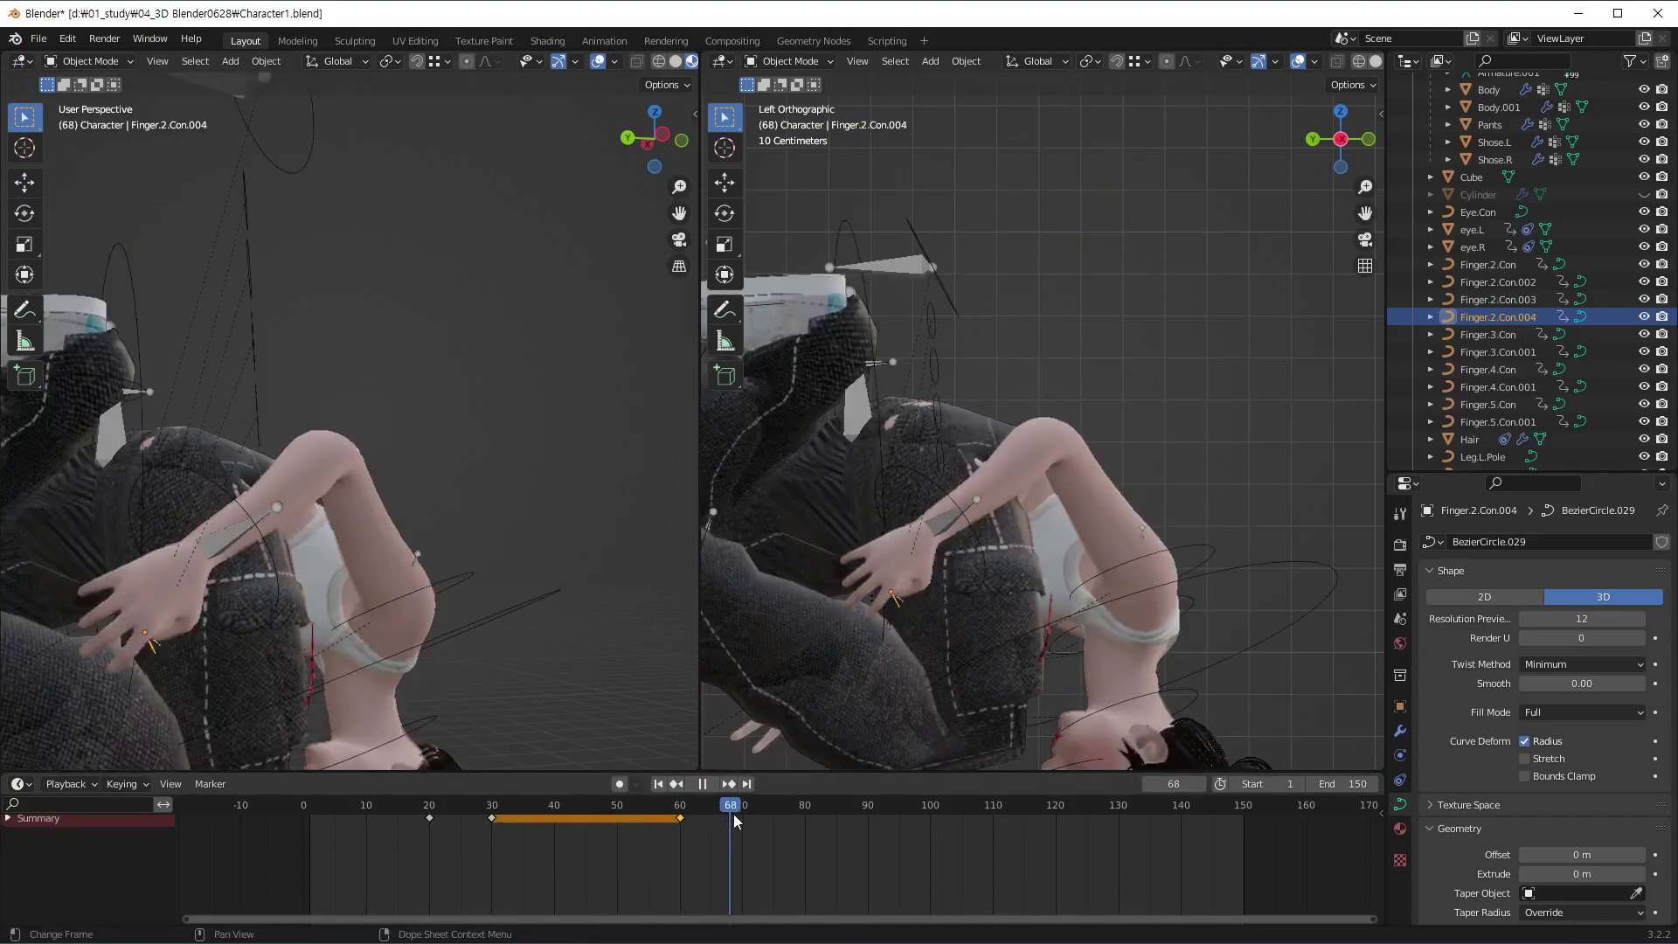
key(space)
key(g)
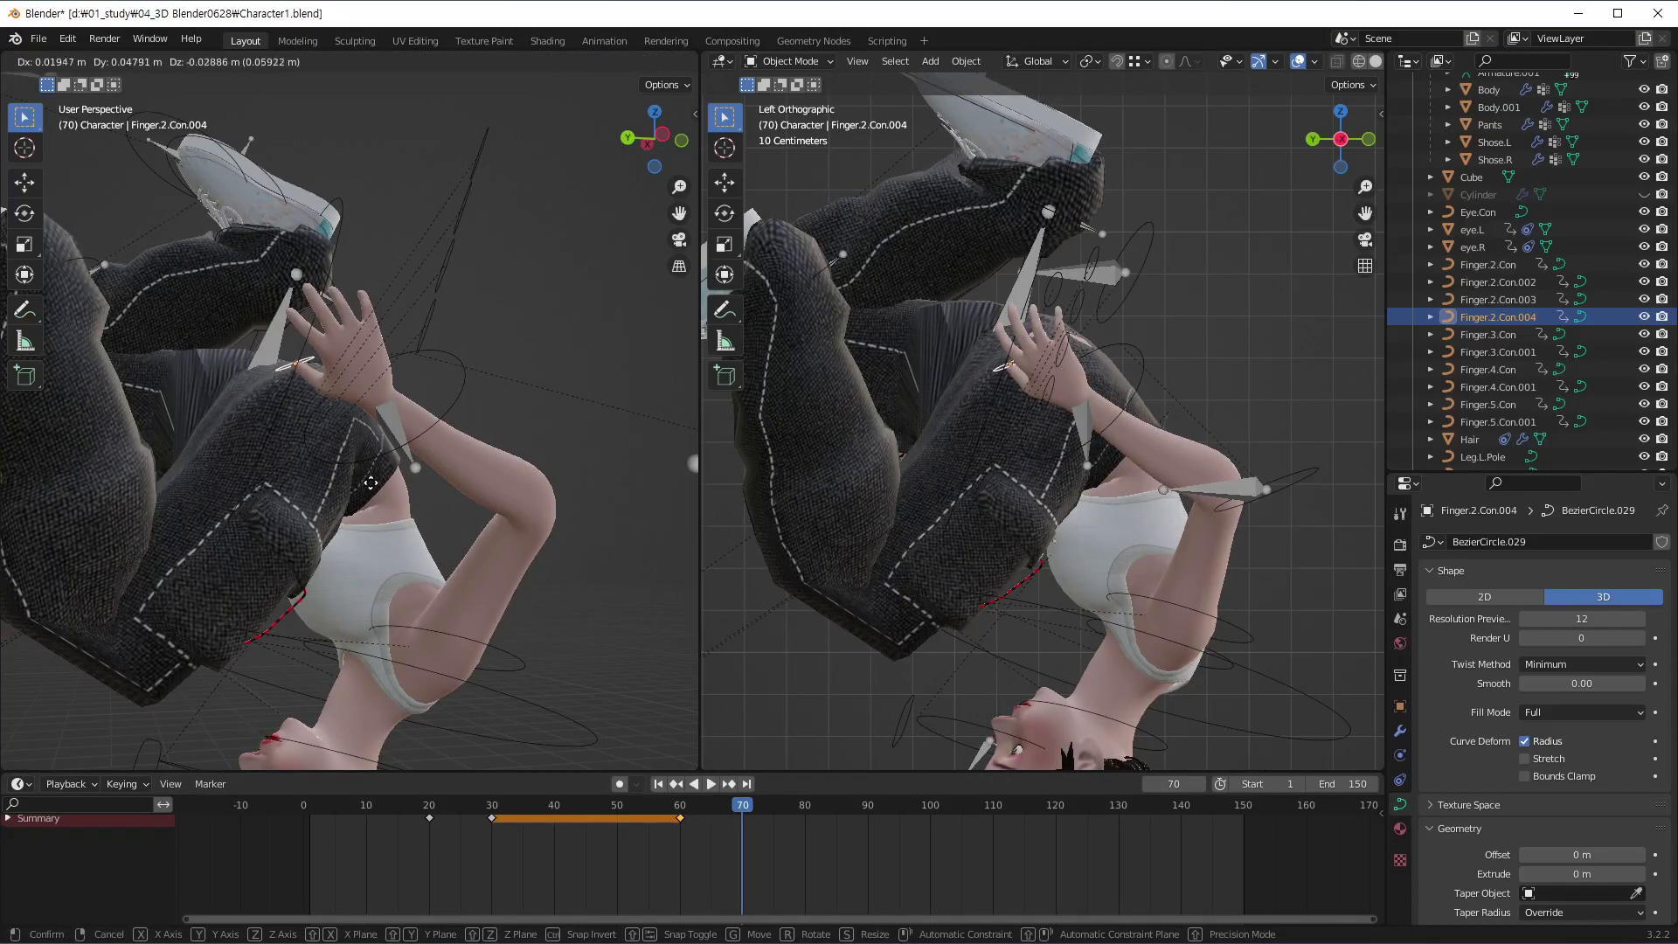
click(358, 389)
middle_drag(358, 389, 409, 378)
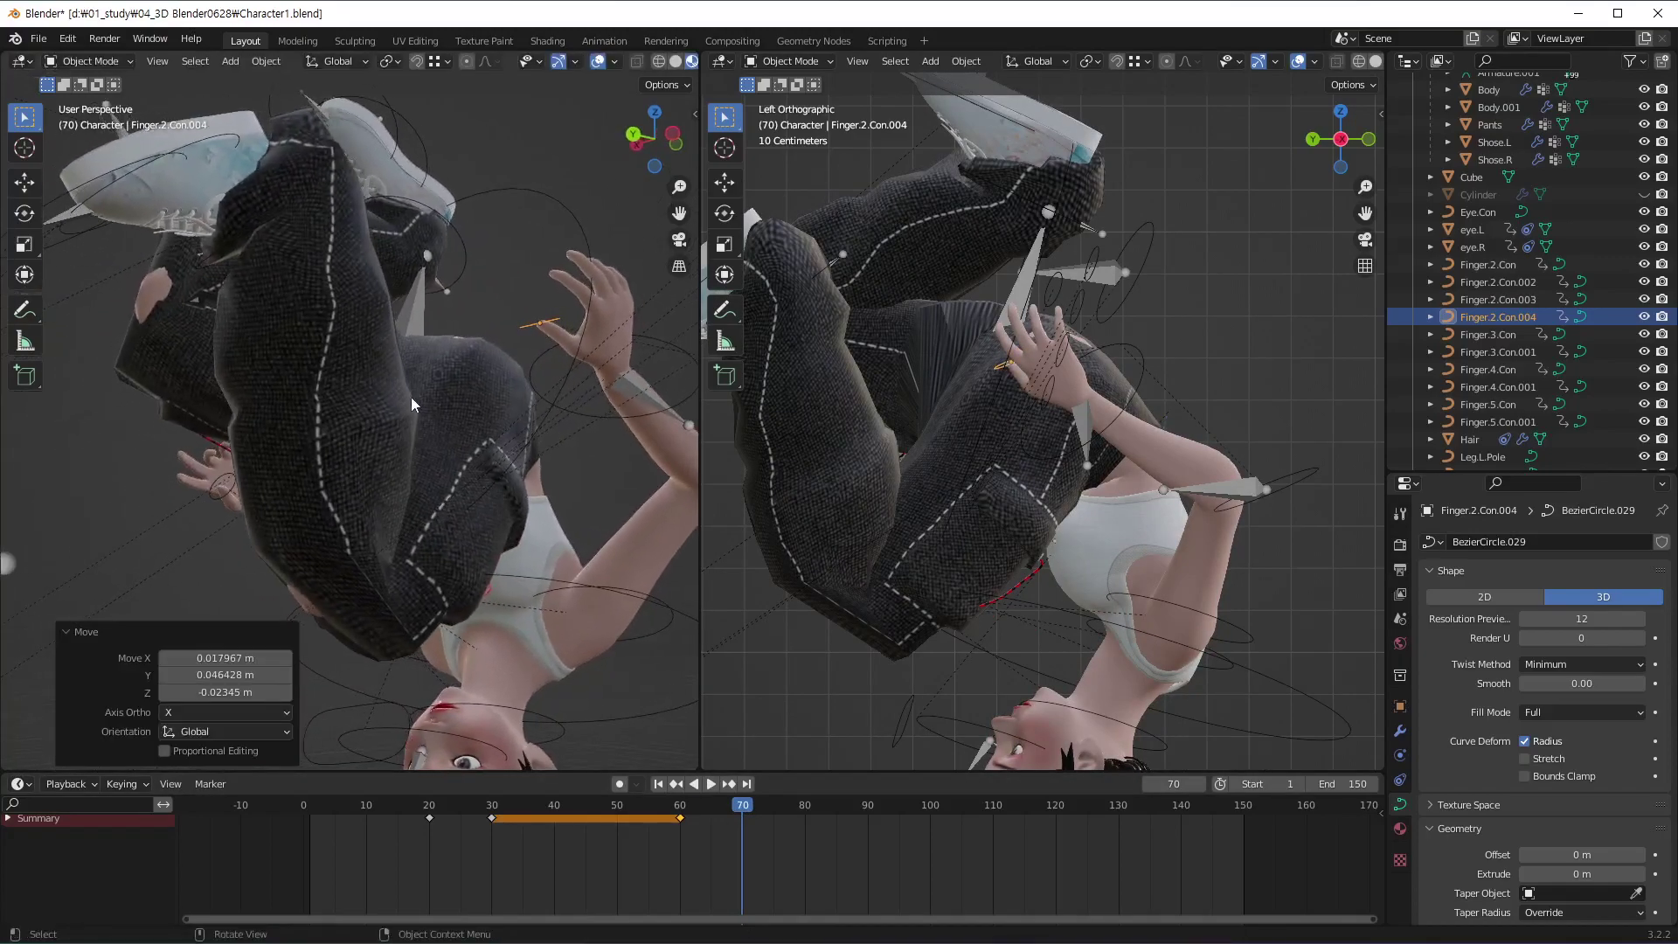
key(KP_Decimal)
scroll(550, 553, down, 5)
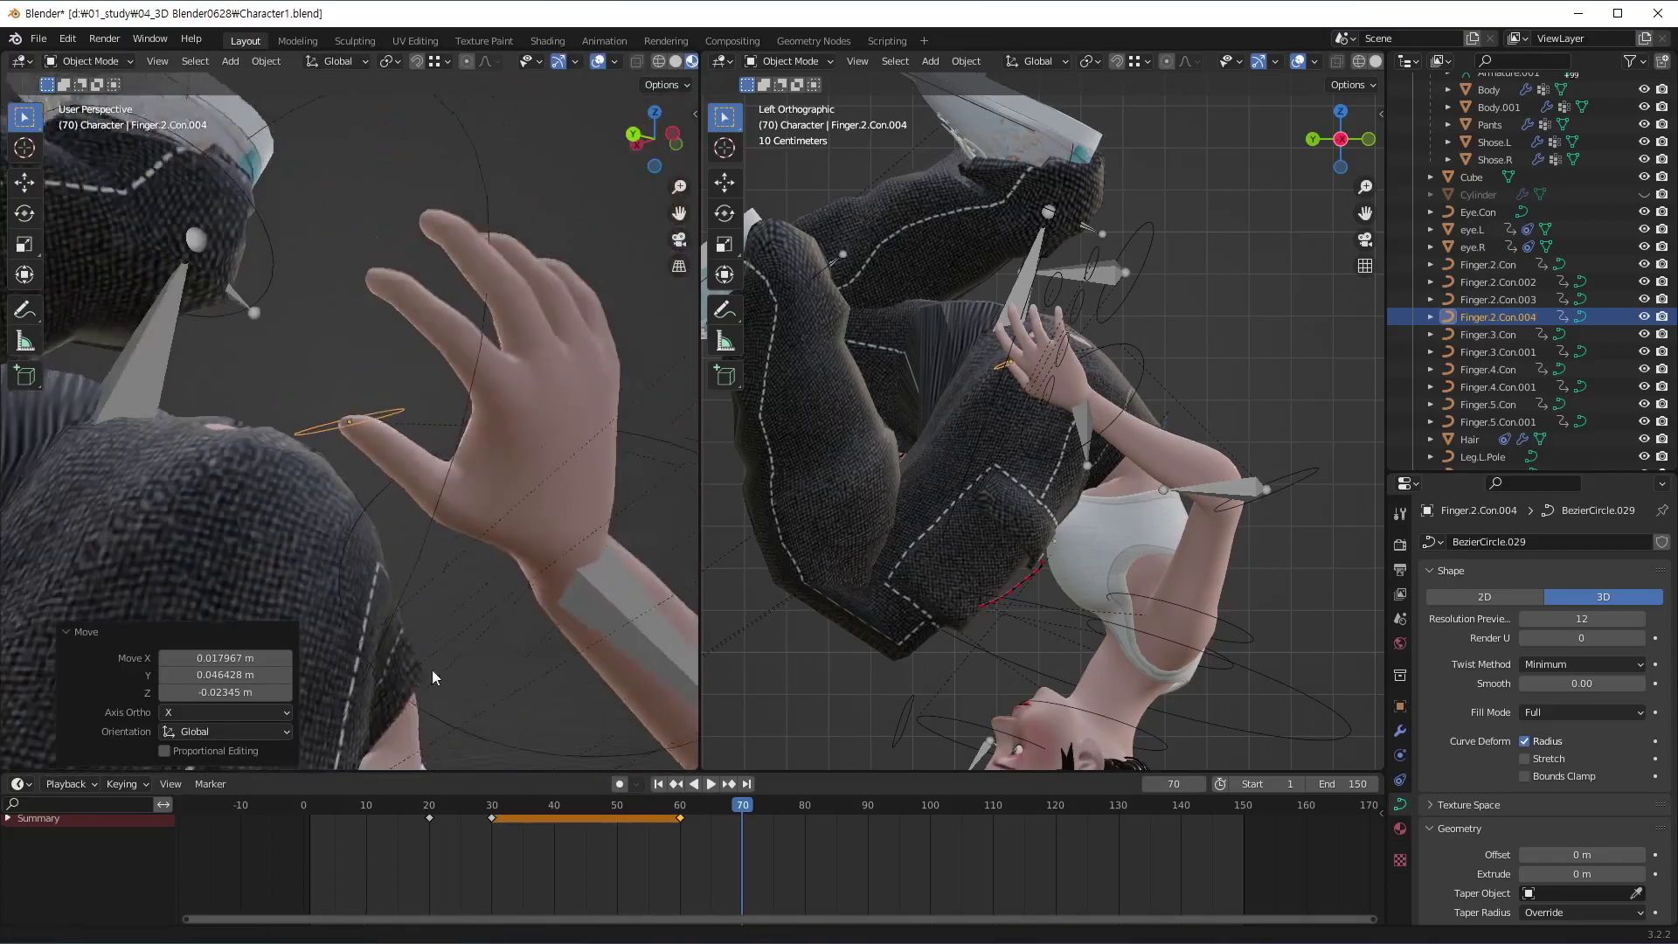
middle_drag(432, 670, 601, 521)
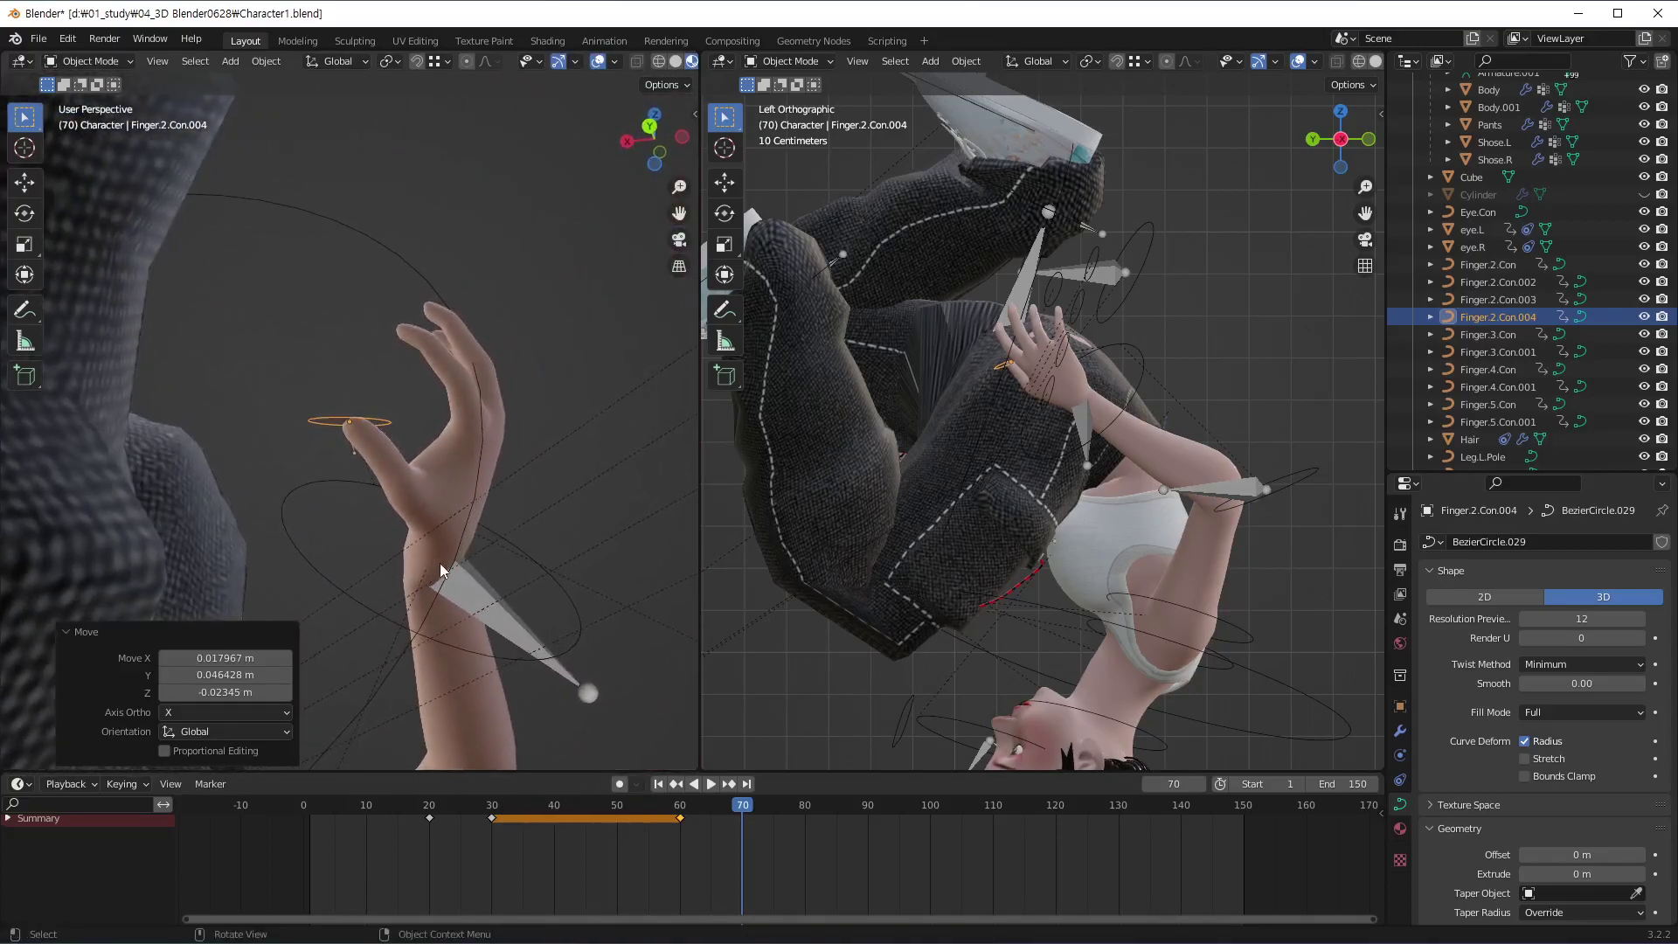
key(g)
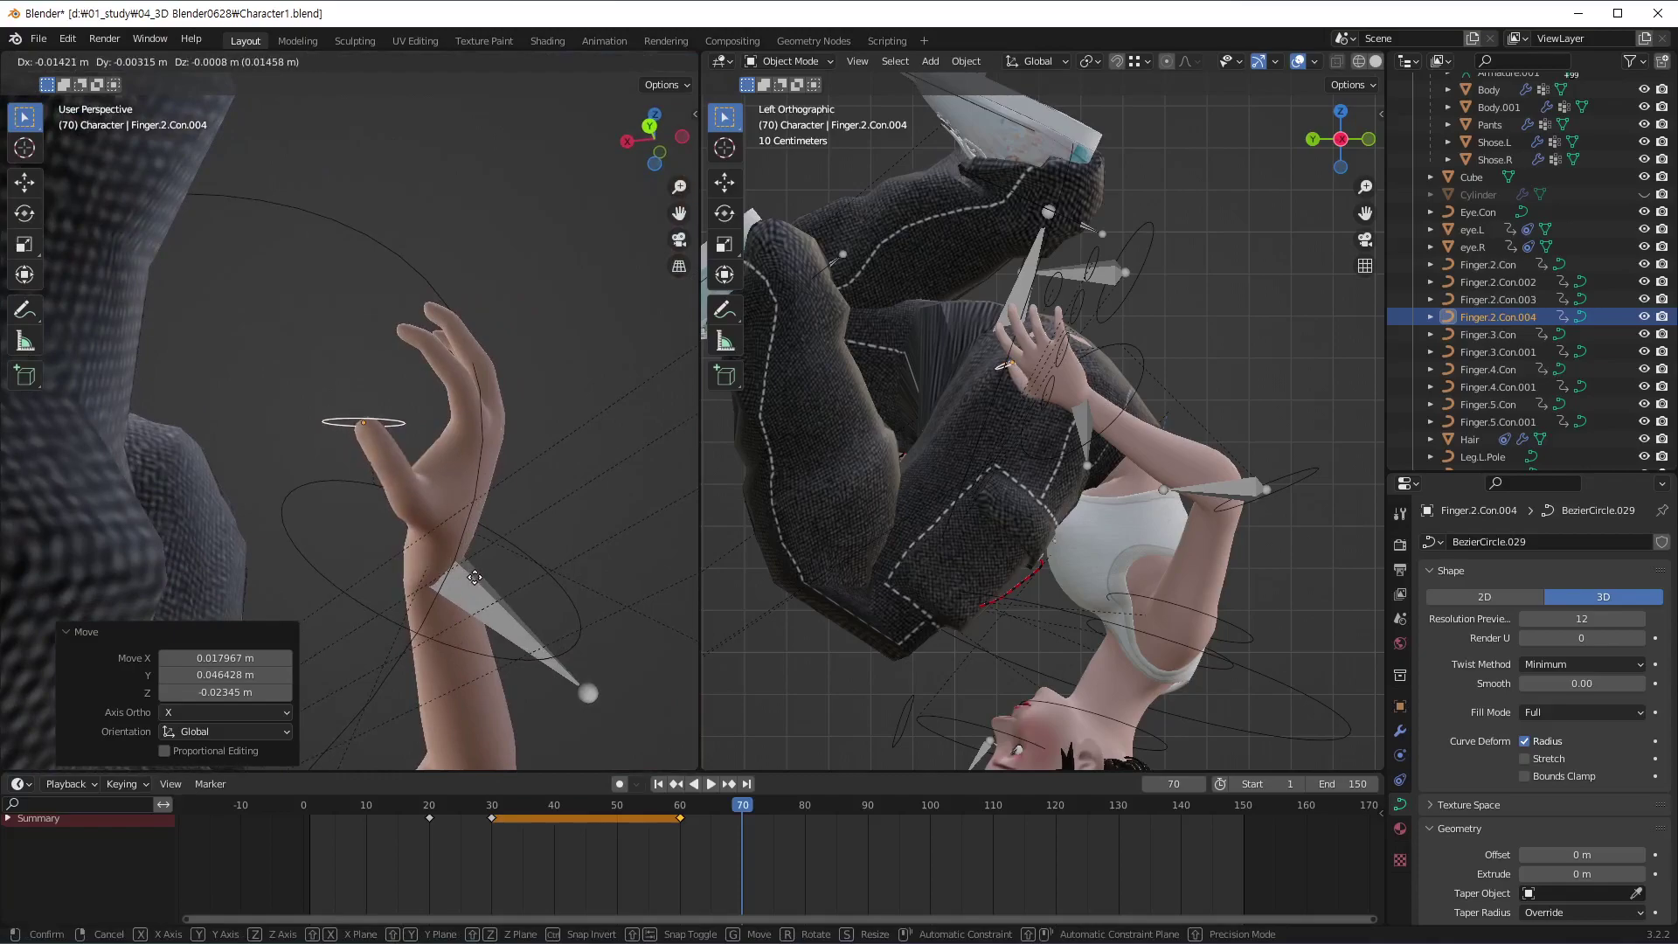
click(469, 579)
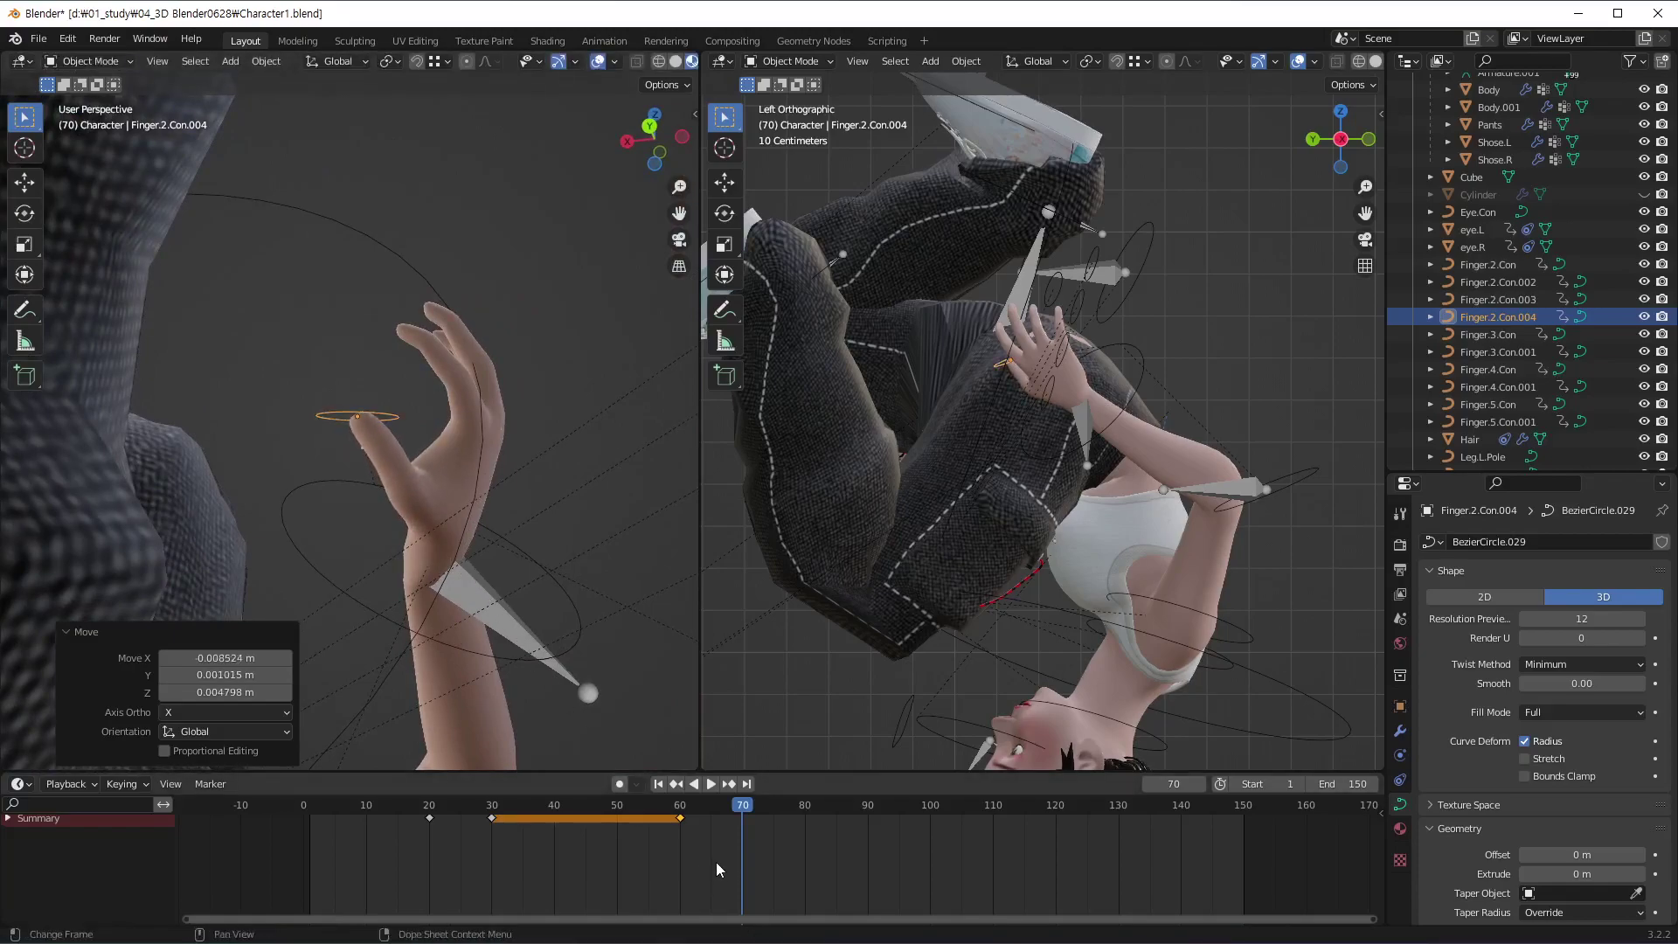
Rotate Arm.R.Con -27.5° about the view Z axis at frame 70 and keyframe it
click(582, 661)
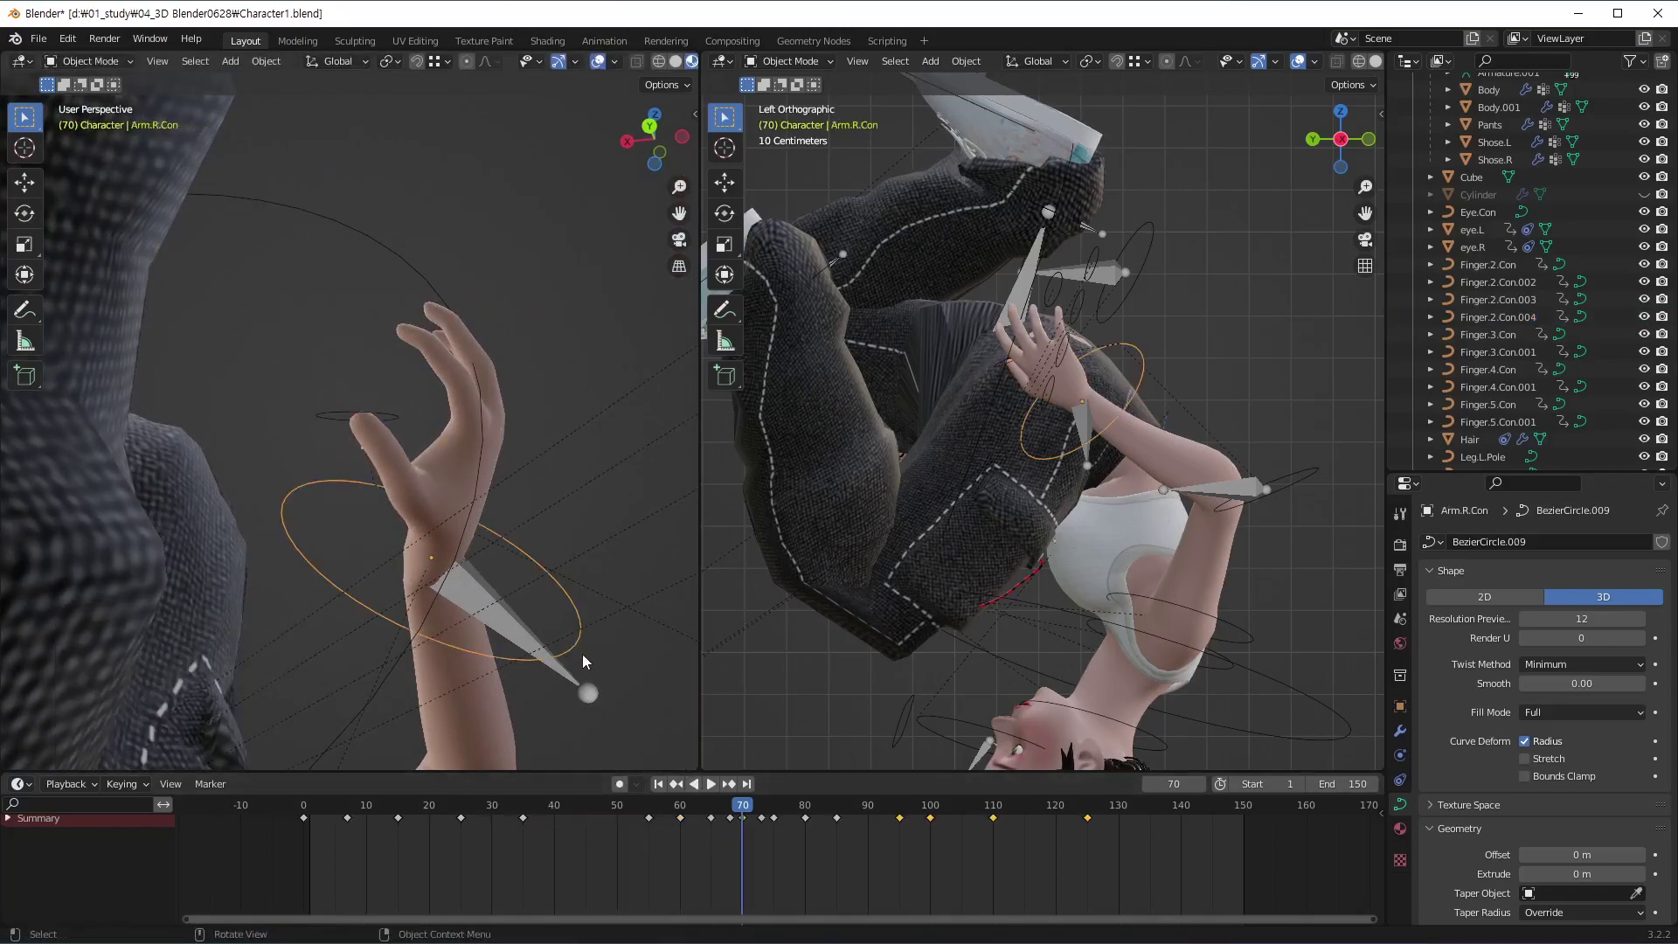
middle_drag(654, 709, 450, 578)
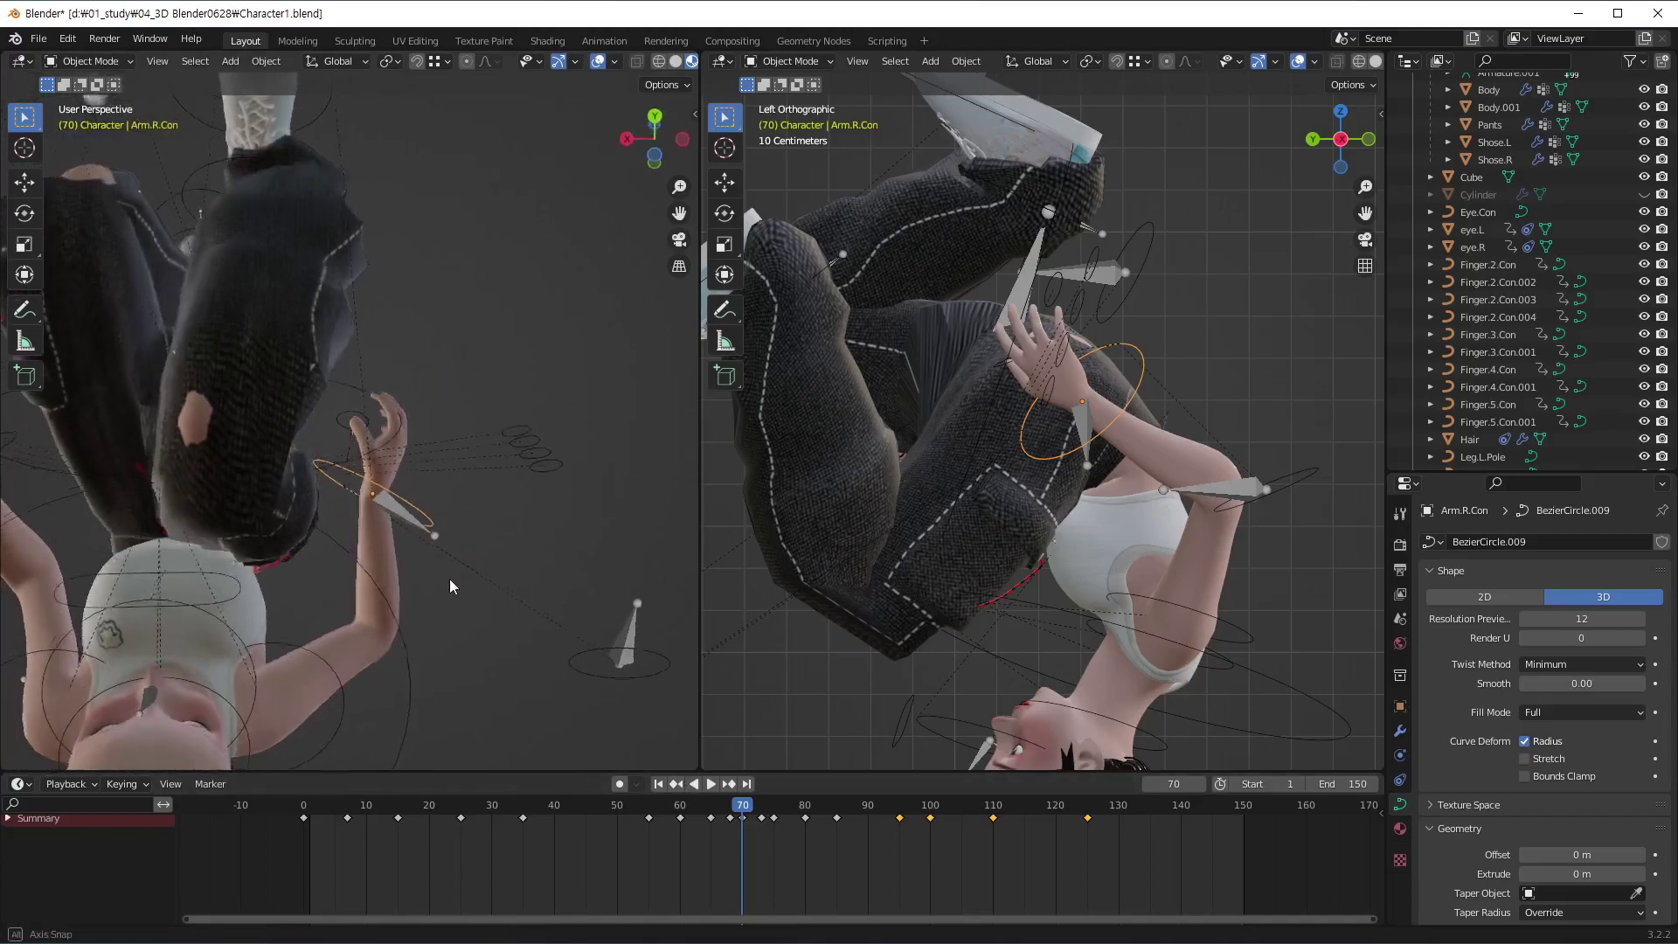
key(space)
click(733, 811)
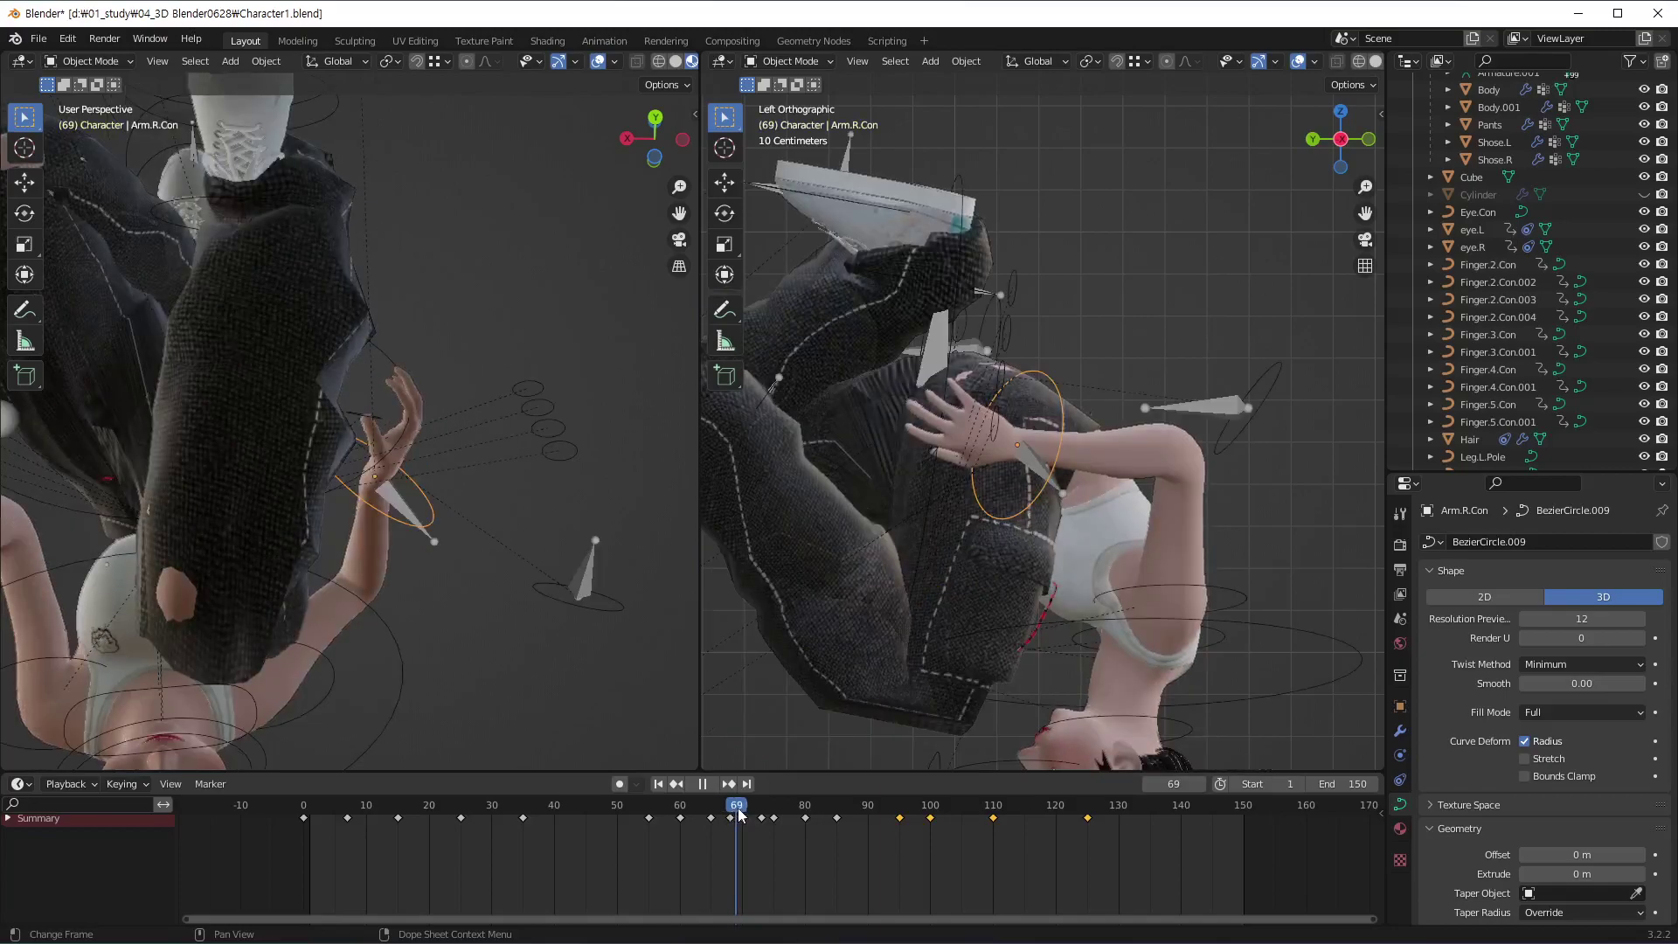
drag(733, 811, 745, 813)
key(space)
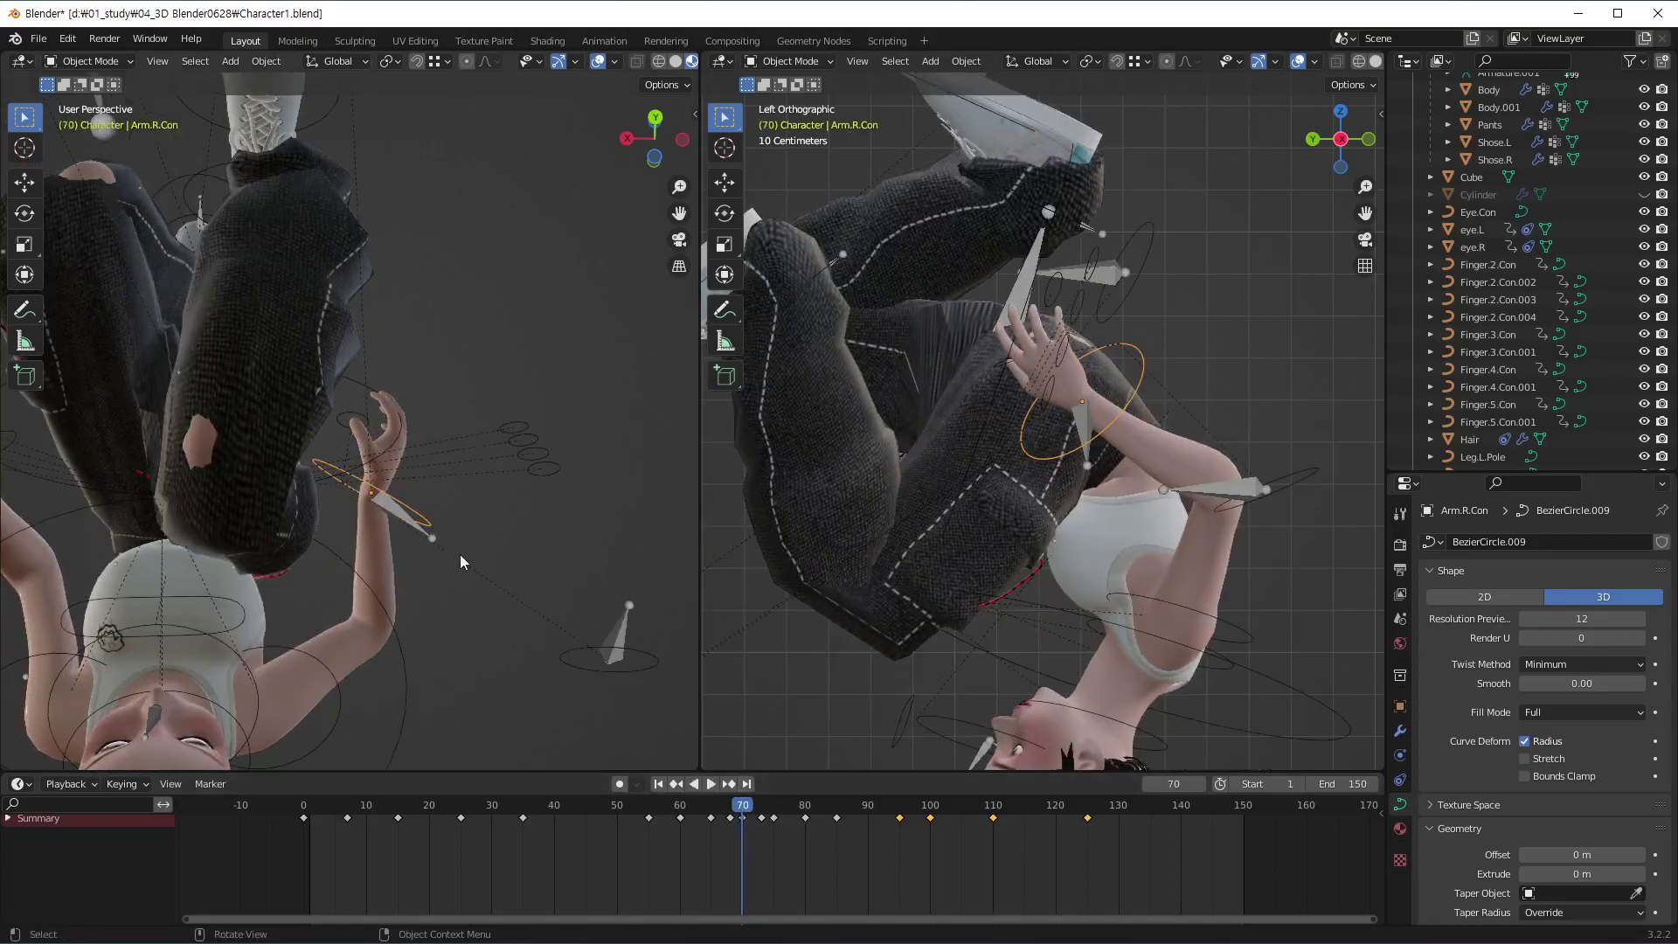
key(r)
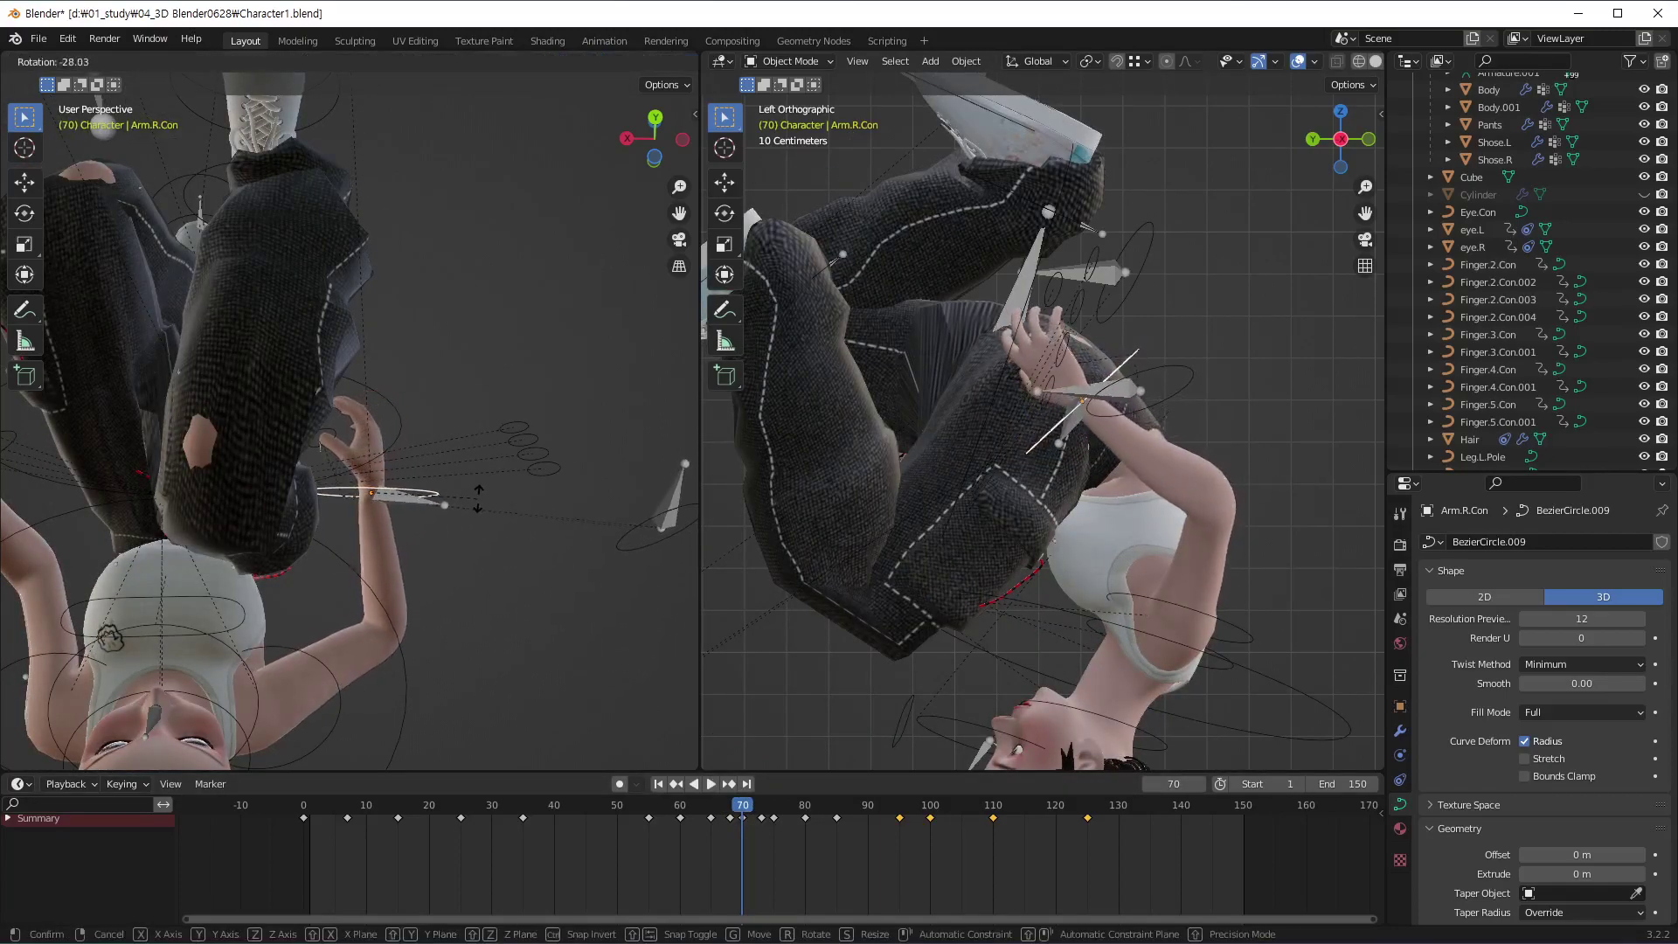
click(476, 496)
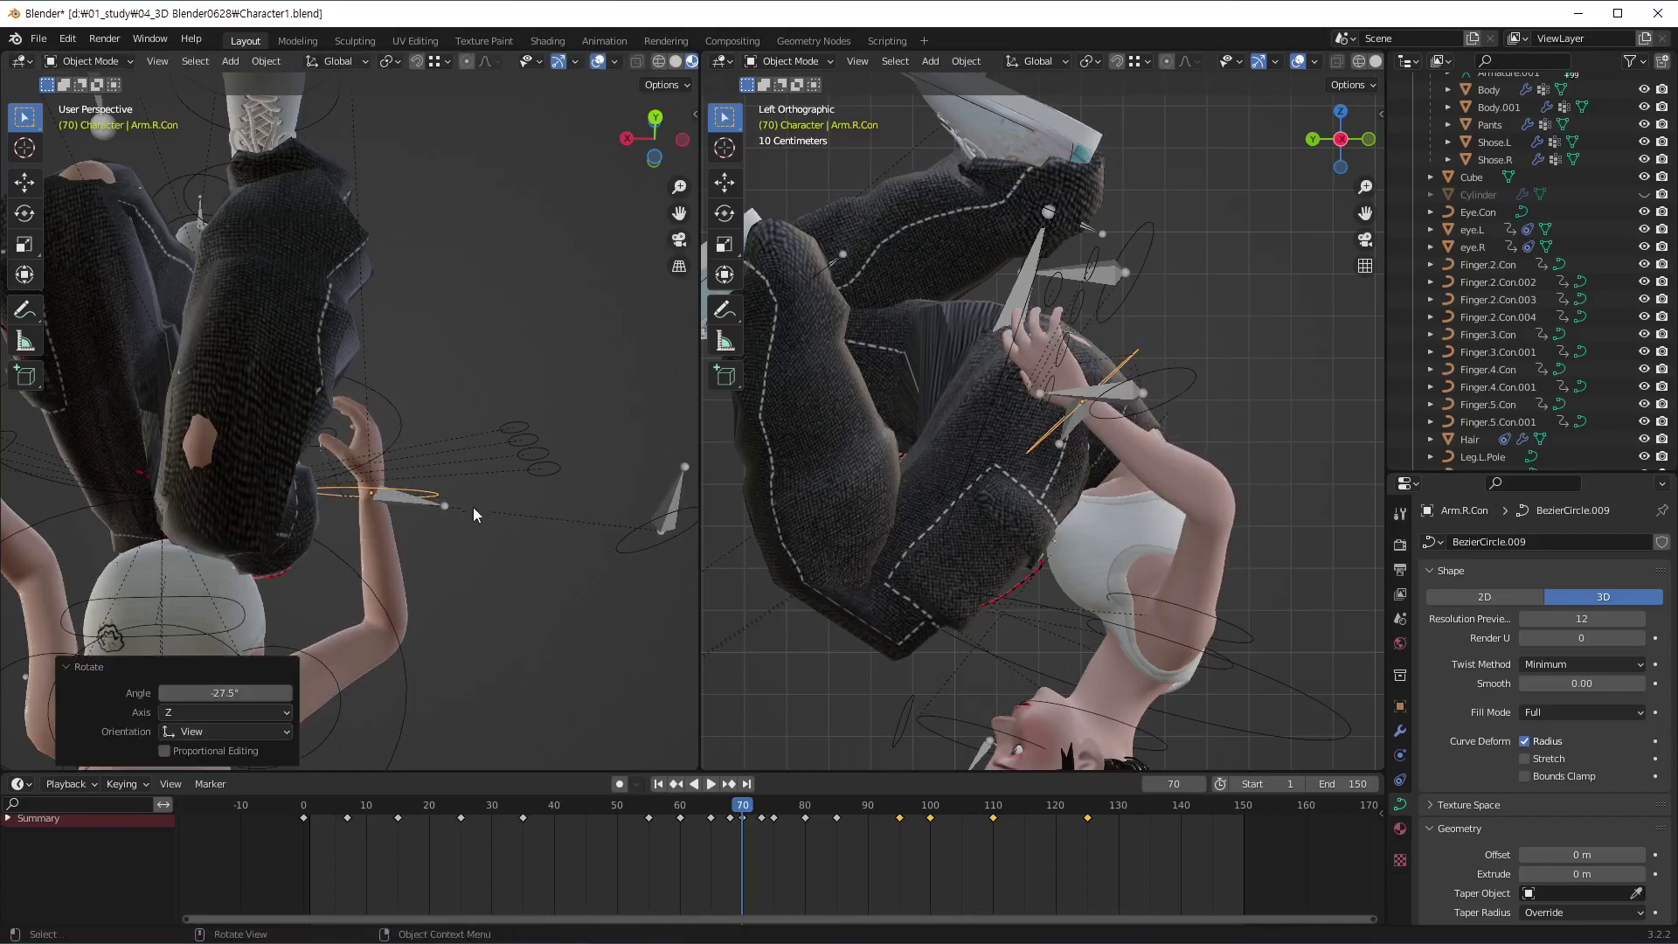
key(i)
click(758, 858)
scroll(464, 421, down, 5)
mouse_move(280, 523)
middle_down()
mouse_move(496, 573)
mouse_move(595, 490)
mouse_move(185, 690)
mouse_move(292, 465)
mouse_move(328, 434)
mouse_move(357, 522)
mouse_move(447, 463)
mouse_move(421, 496)
mouse_move(566, 643)
mouse_move(713, 589)
mouse_move(724, 559)
middle_up()
Play and scrub through frames 53 to 82 with the whole character framed in side view
key(space)
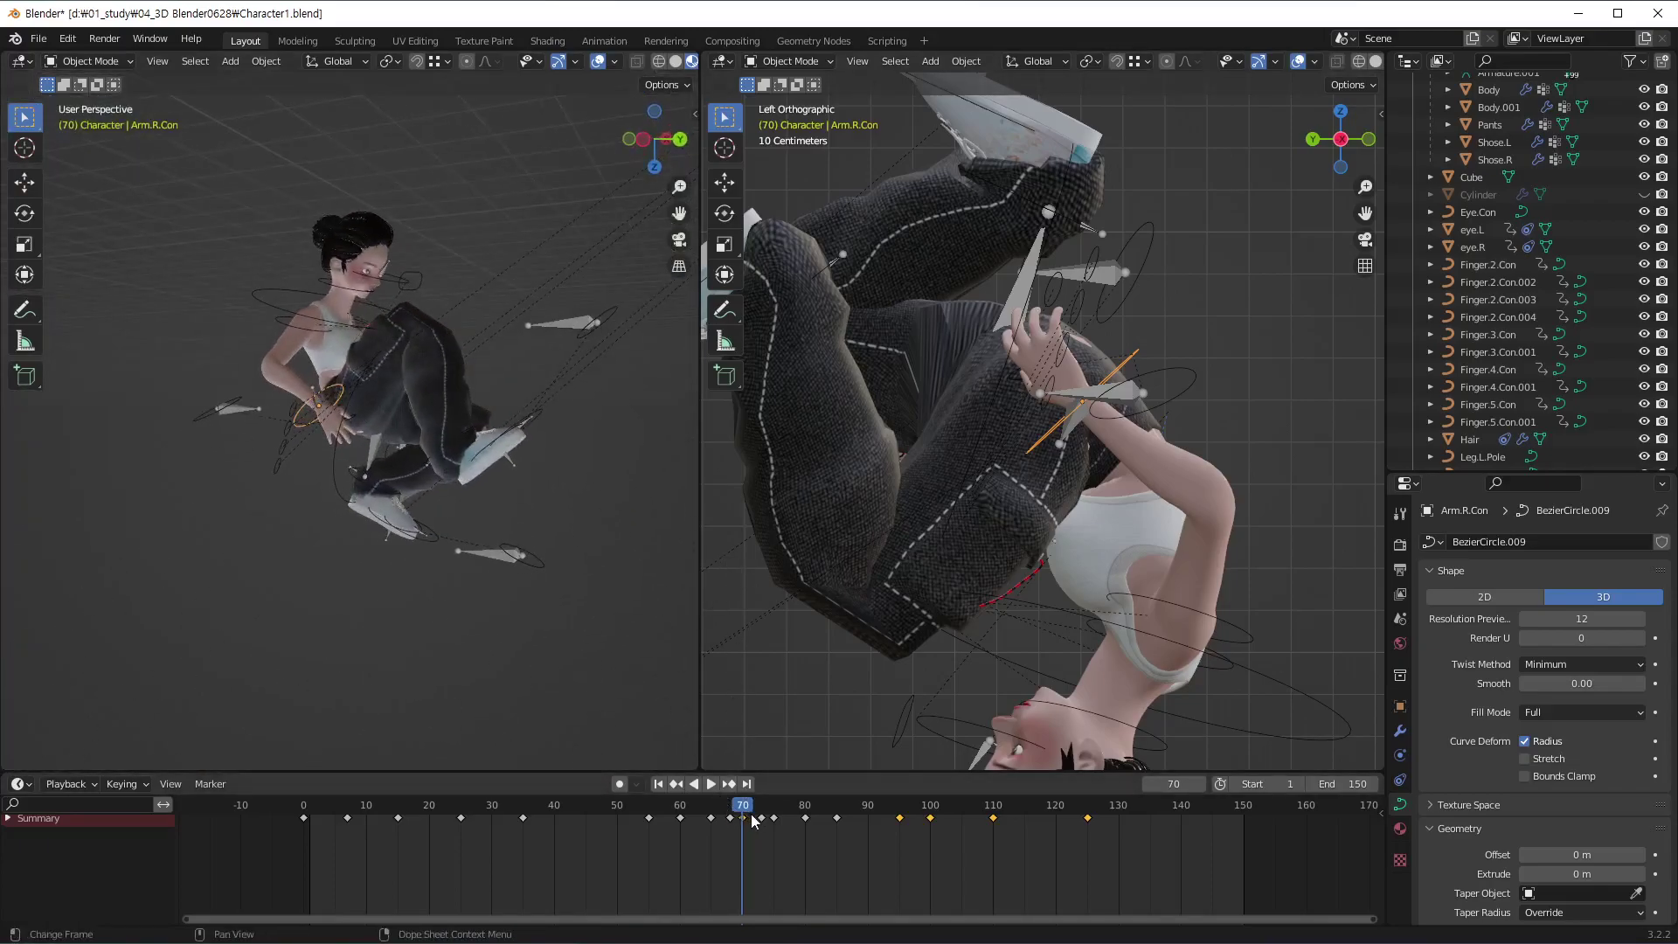
click(703, 820)
drag(704, 824, 535, 848)
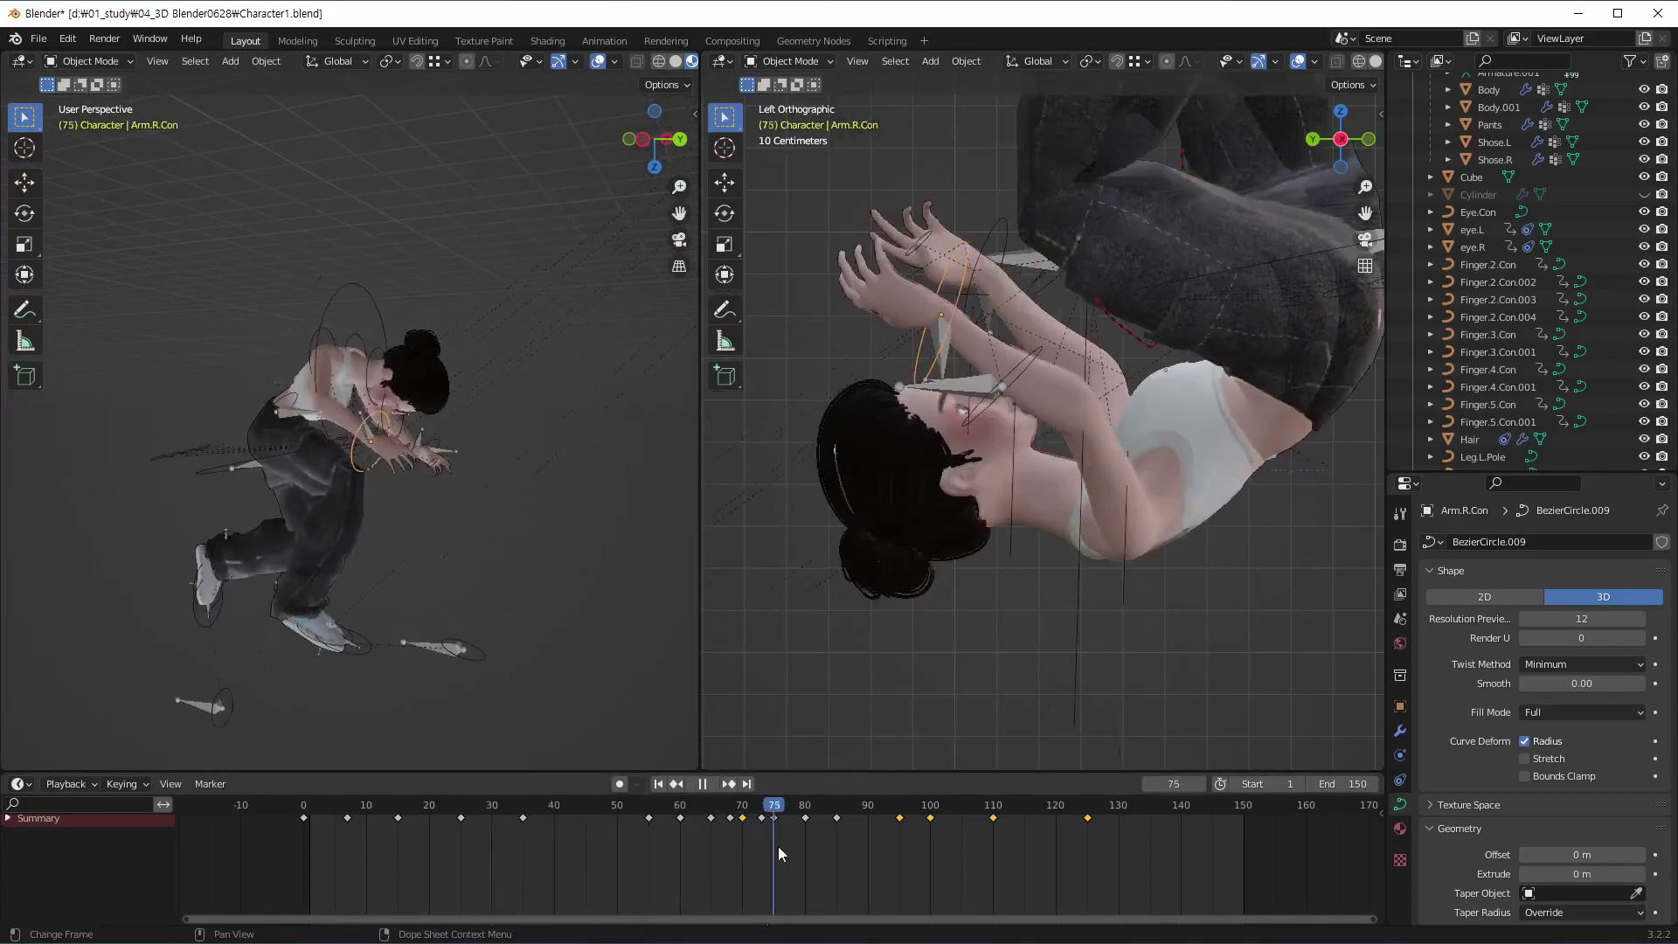
key(space)
scroll(1034, 522, down, 3)
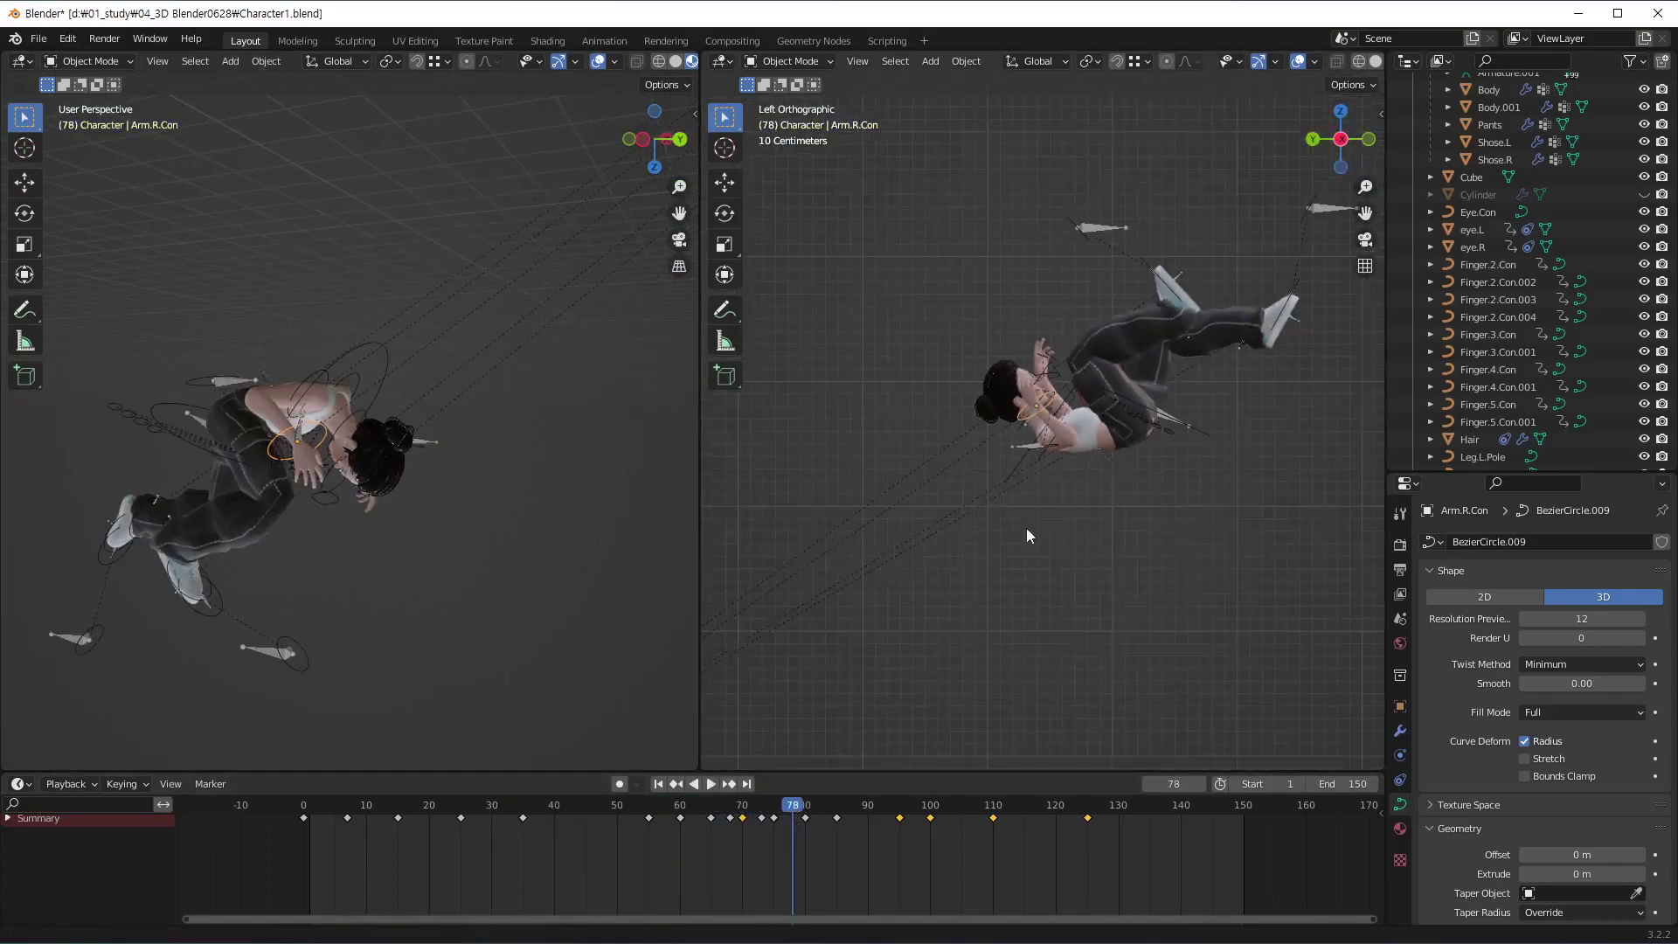
mouse_move(978, 480)
shift+middle_down()
mouse_move(1123, 558)
mouse_move(1154, 550)
shift+middle_up()
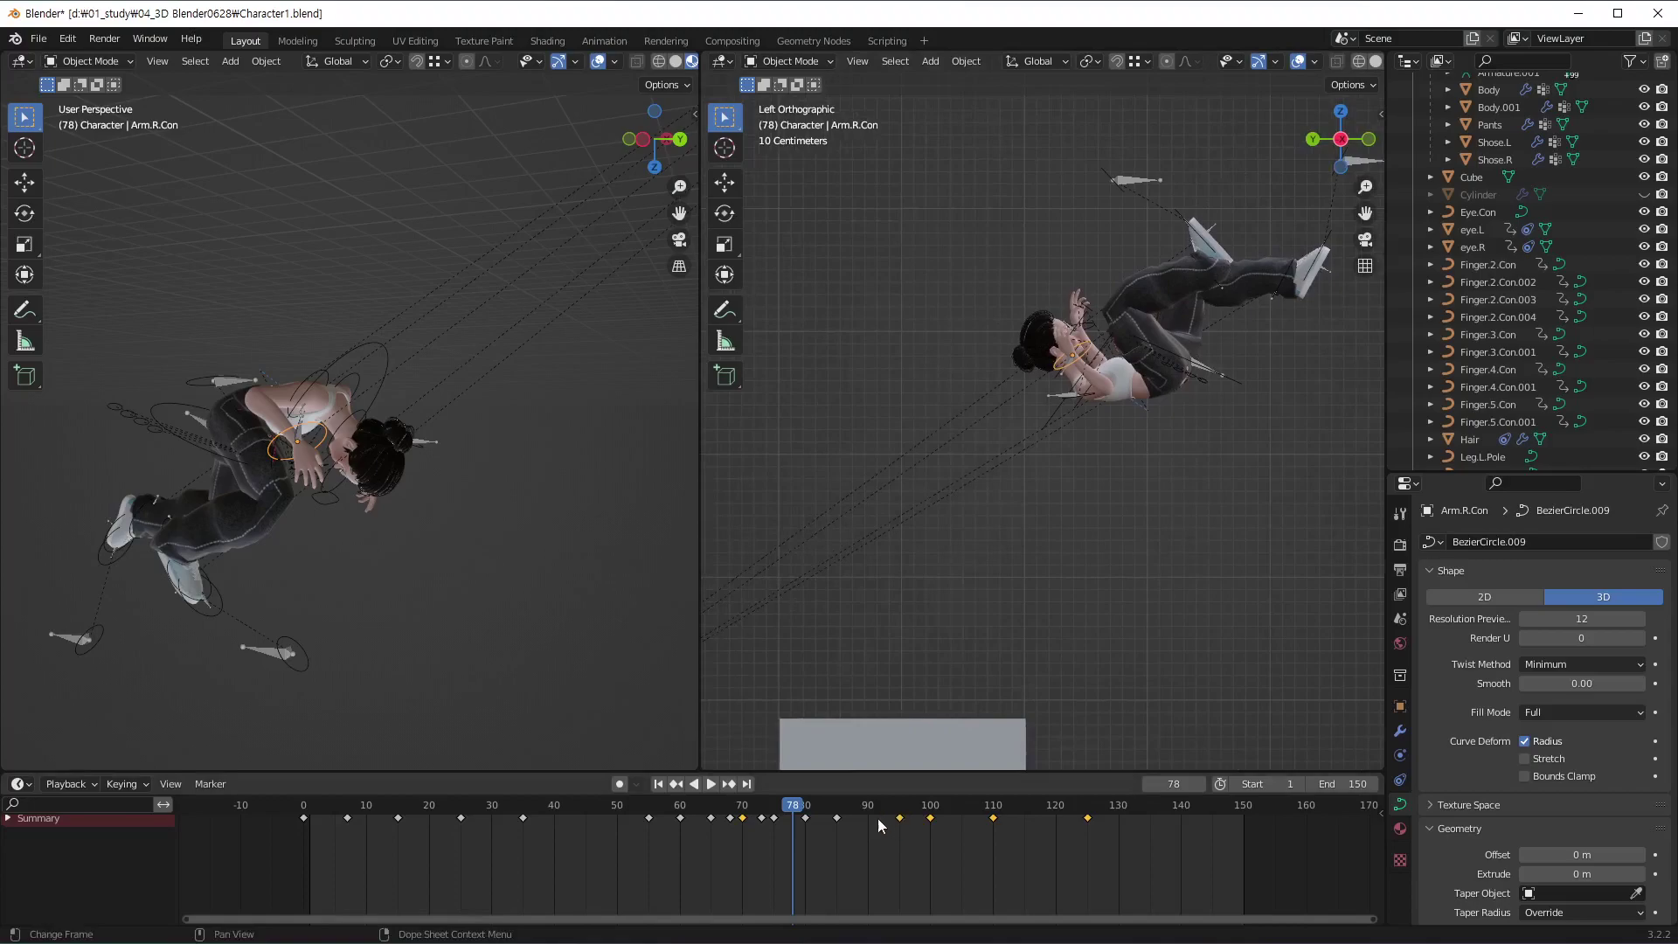
mouse_move(797, 815)
mouse_down()
mouse_move(622, 851)
mouse_move(961, 873)
mouse_up()
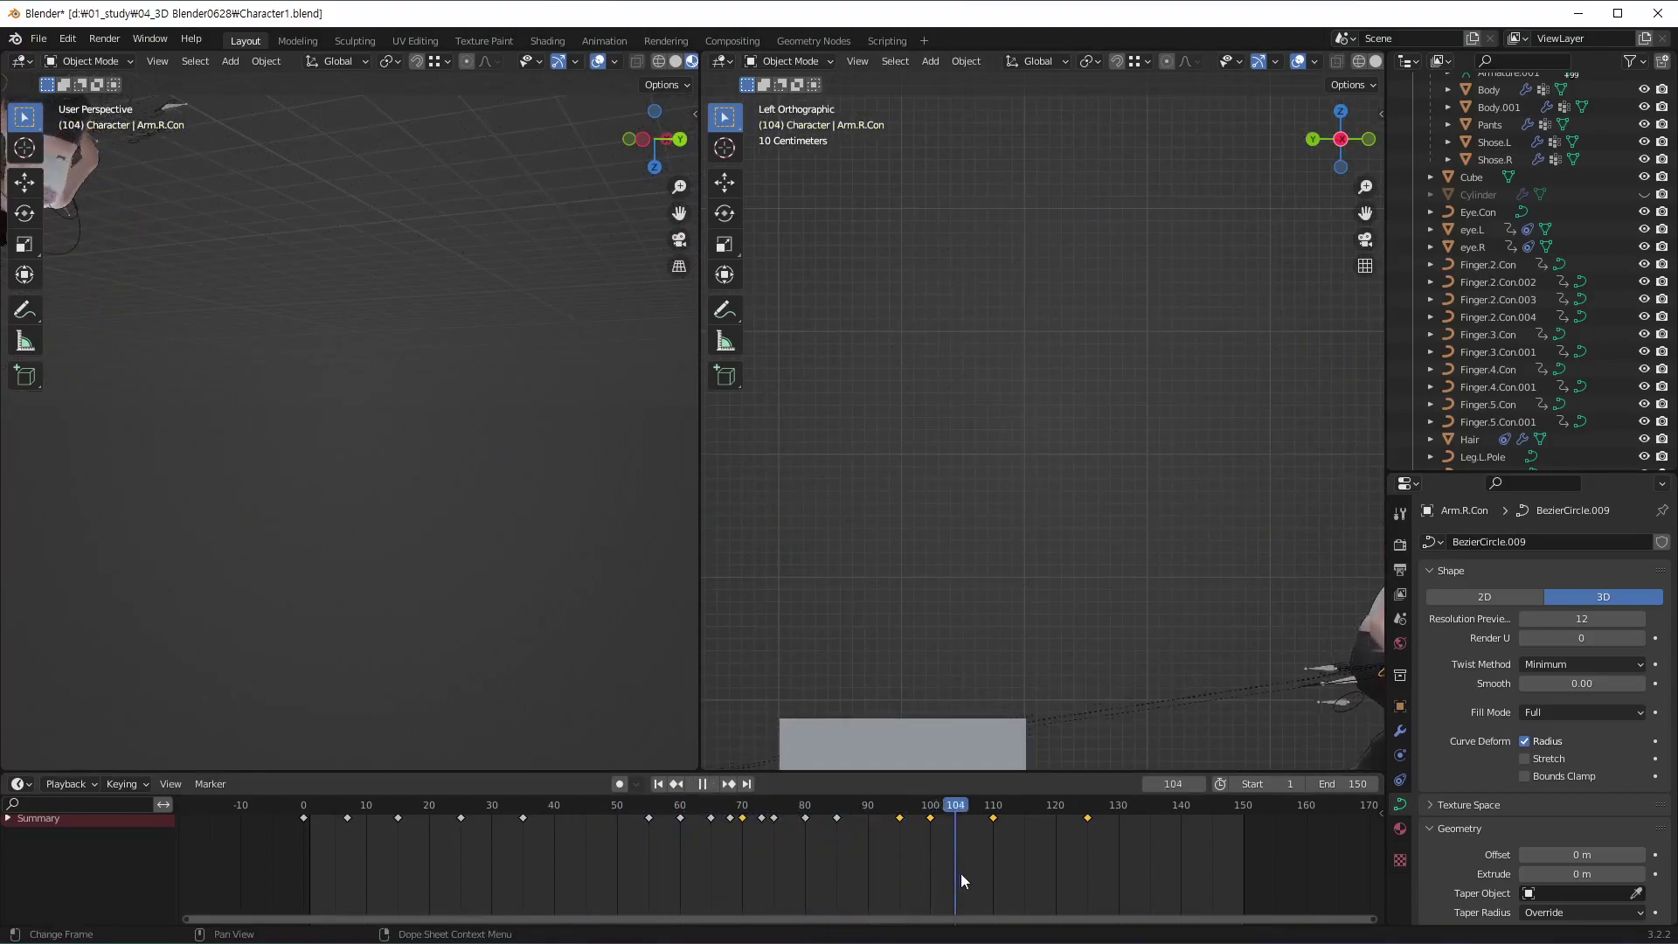
shift+middle_drag(1199, 612, 853, 651)
Play the step-up again and stop on frame 95 to review the crouching pose
key(space)
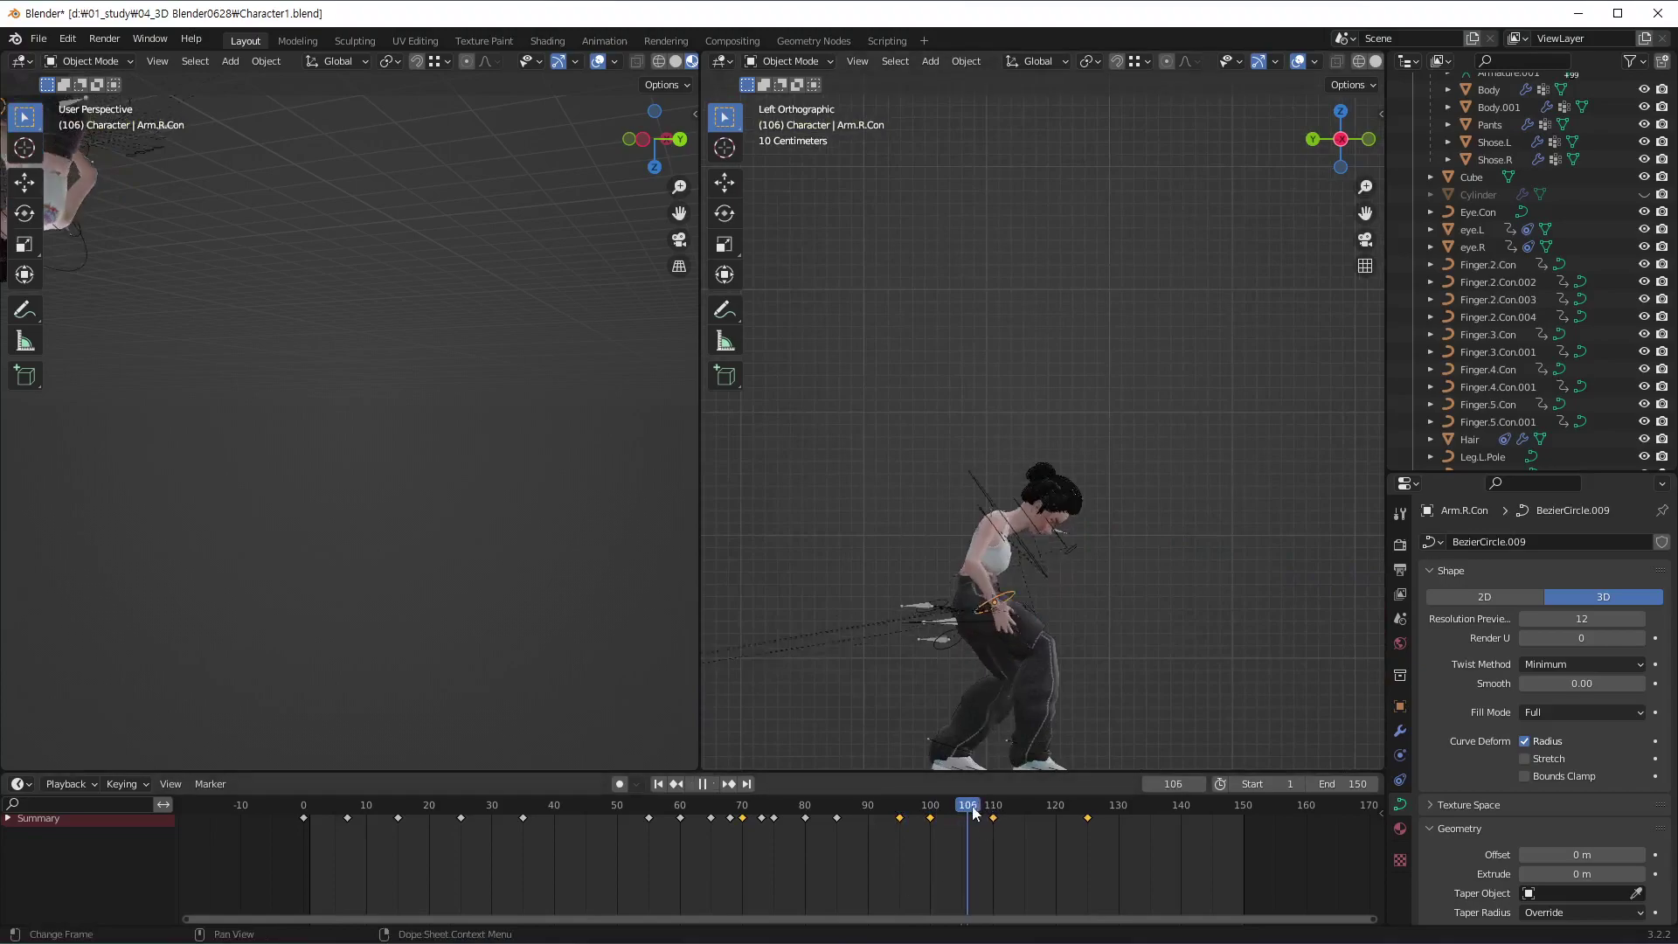
mouse_move(1065, 836)
mouse_down()
mouse_move(1085, 839)
mouse_move(899, 846)
mouse_up()
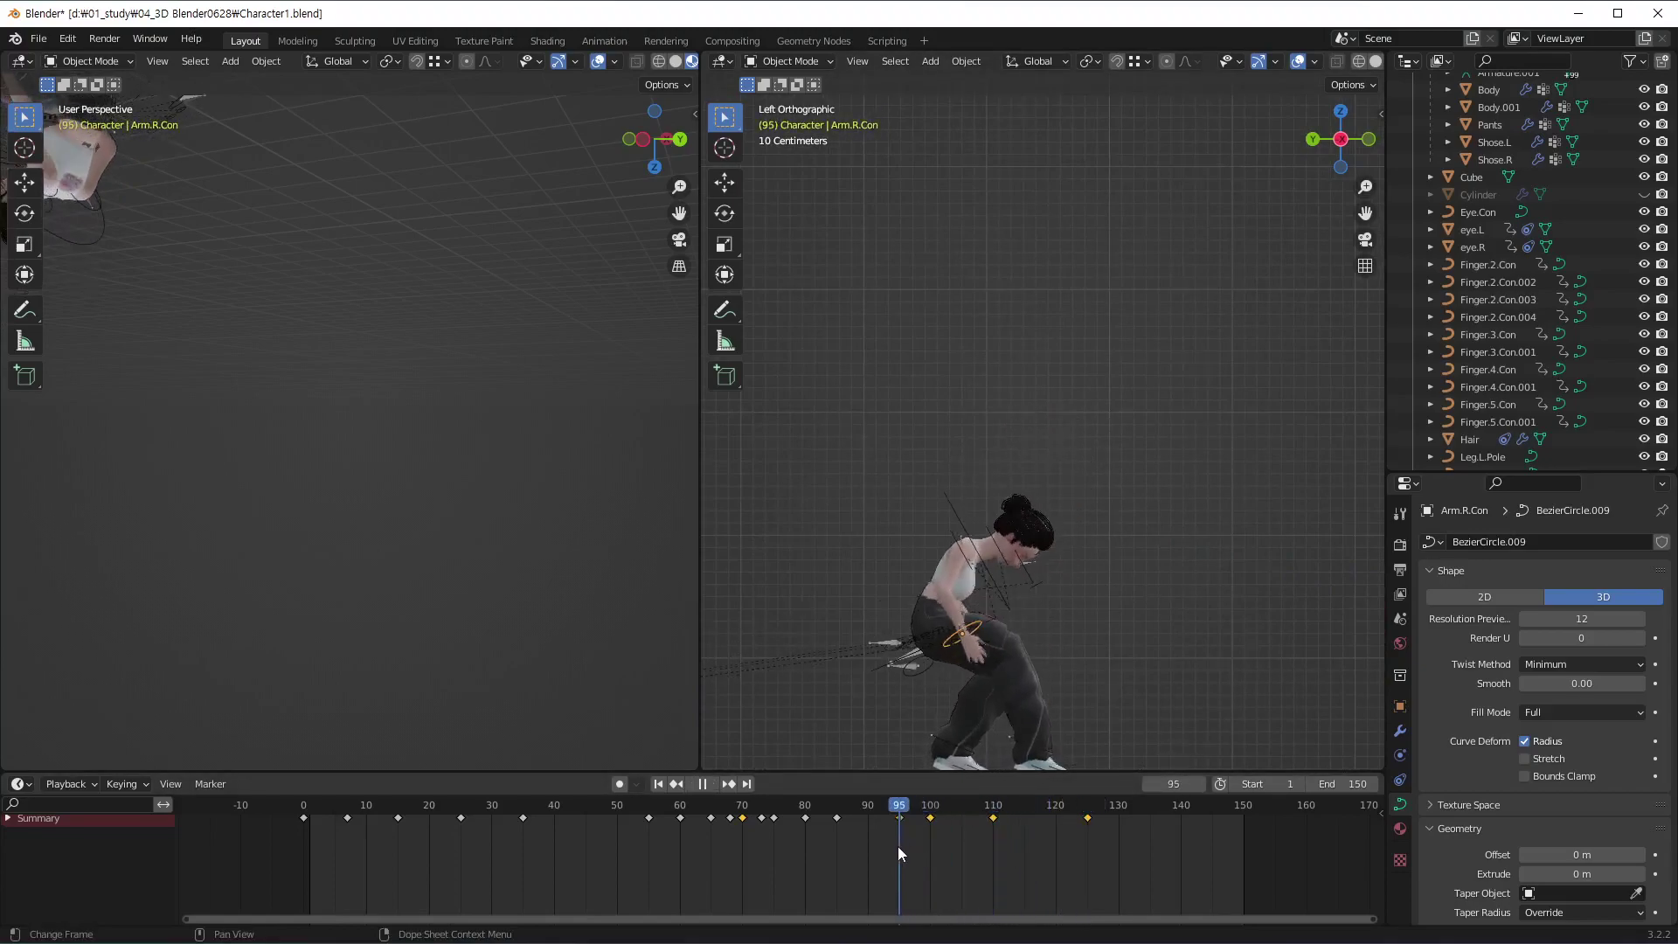
key(space)
shift+middle_drag(953, 750, 1000, 554)
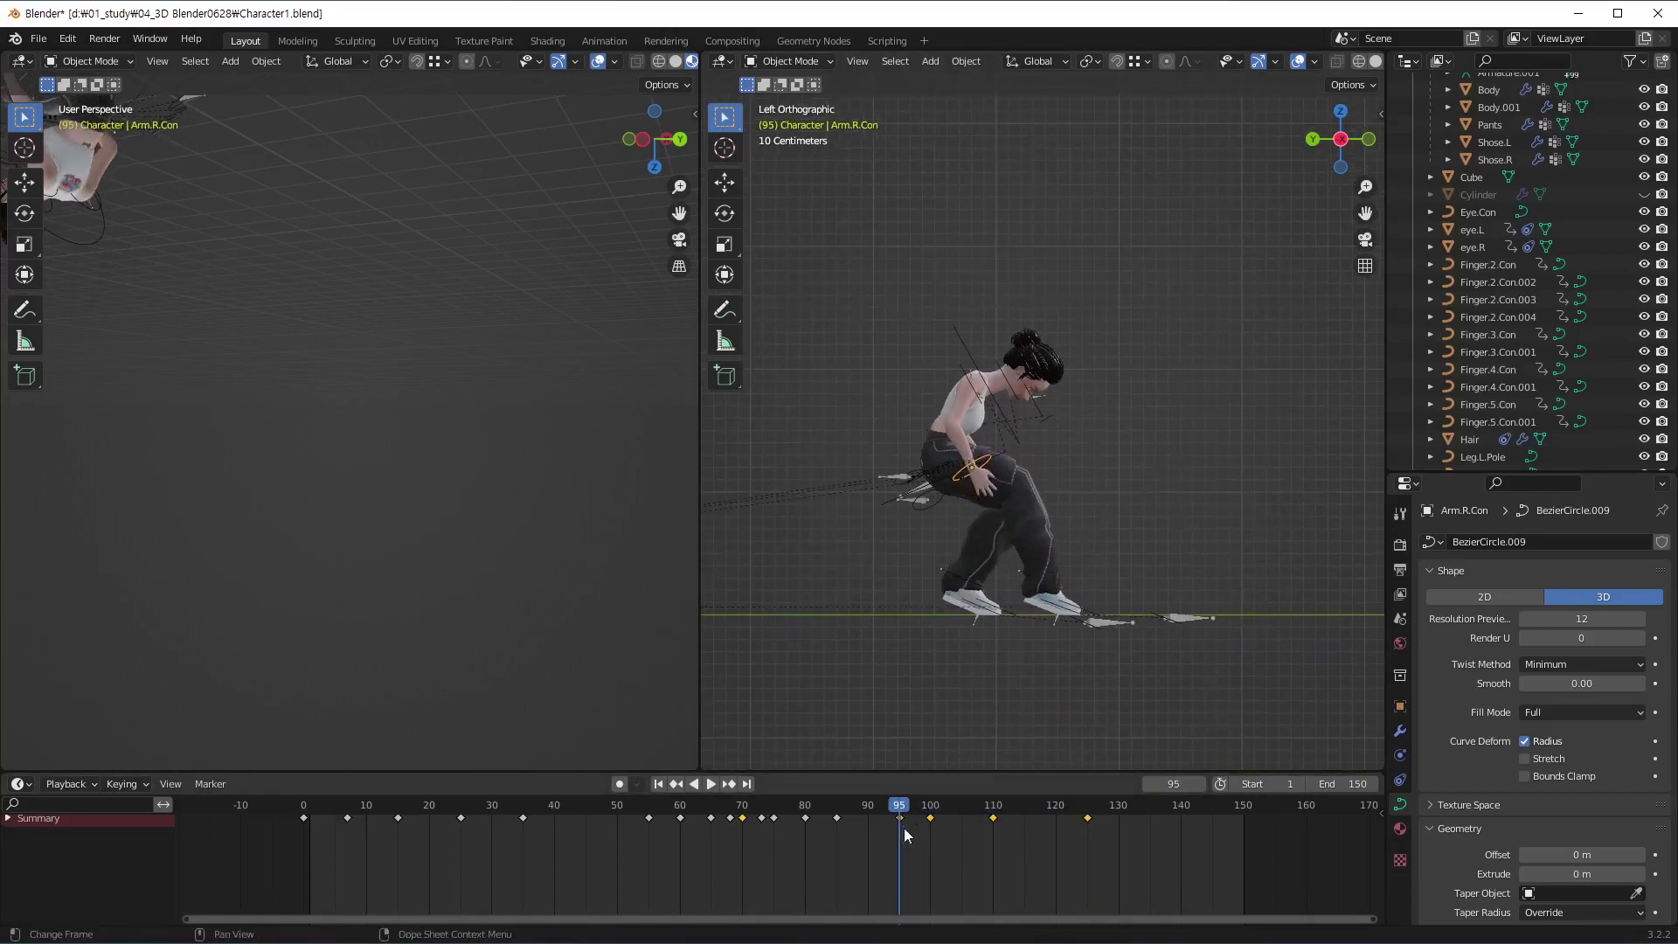
drag(910, 813, 904, 826)
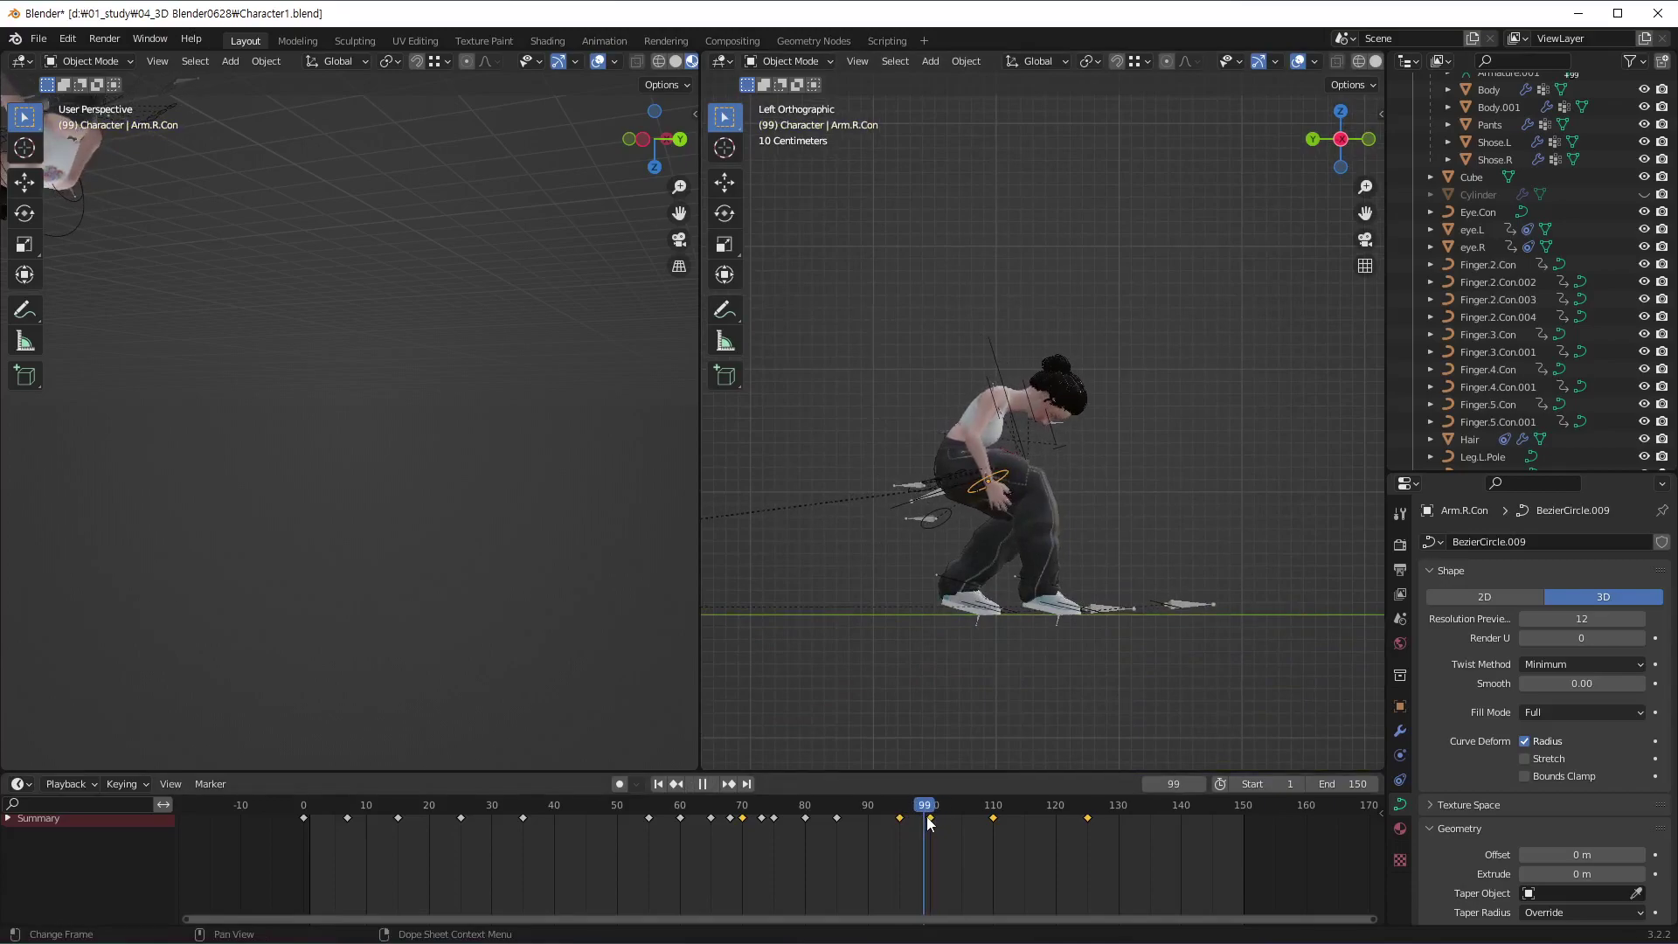
key(Escape)
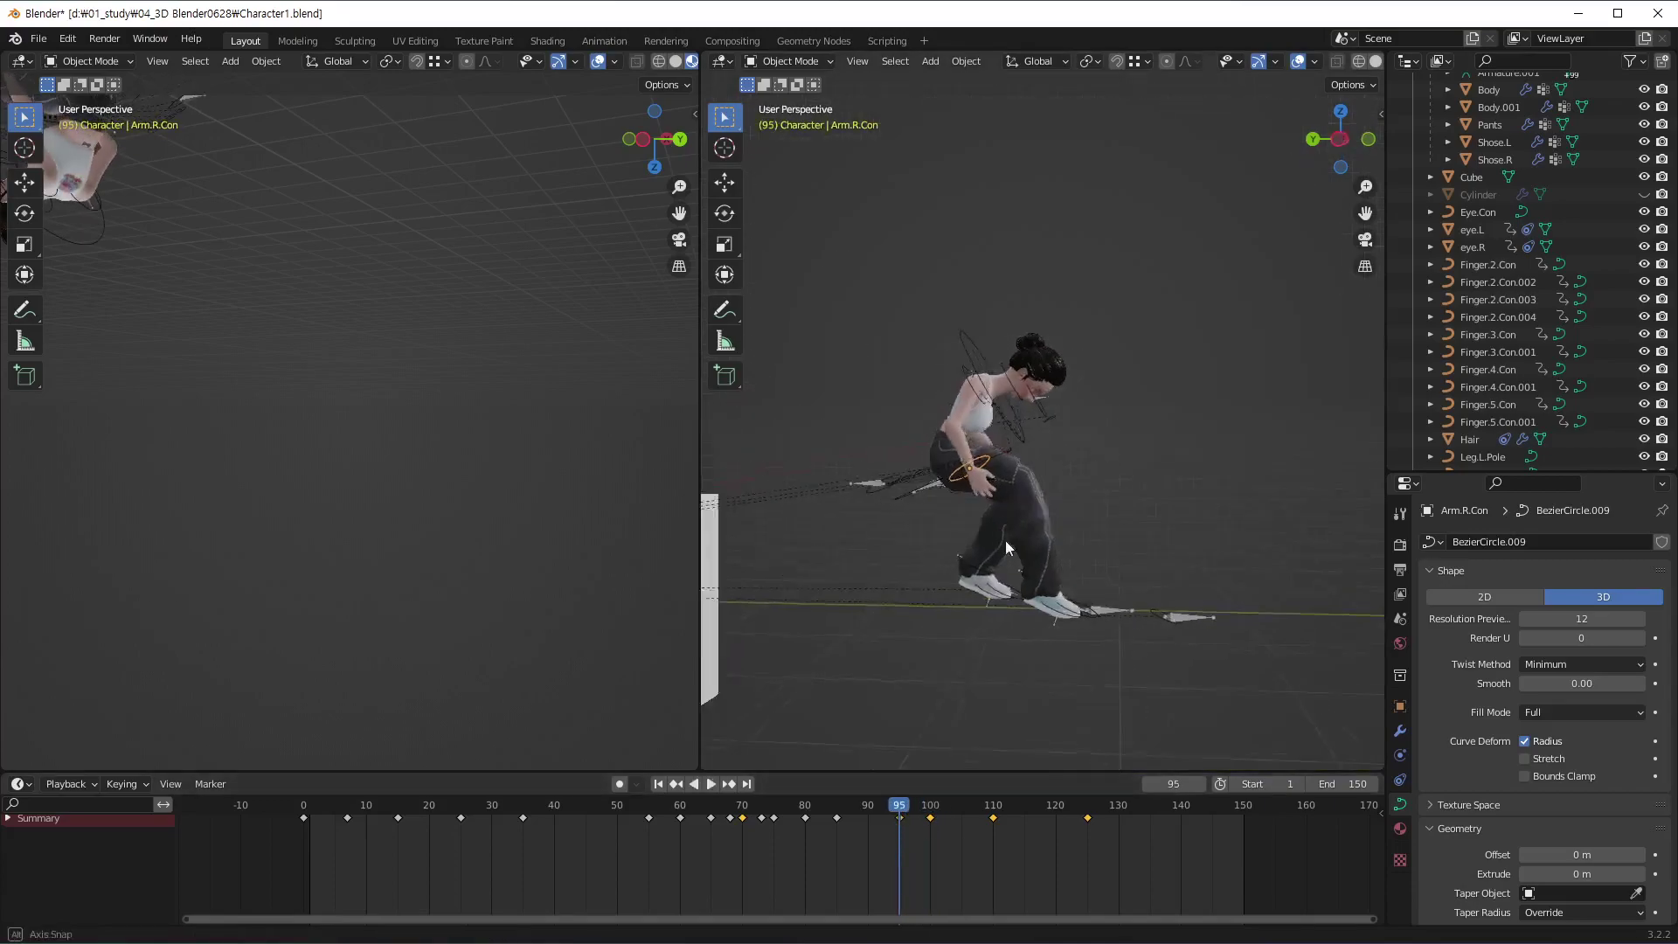
mouse_move(1005, 541)
middle_down()
mouse_move(1058, 505)
mouse_move(1182, 551)
mouse_move(1083, 416)
mouse_move(1027, 530)
mouse_move(994, 549)
middle_up()
scroll(1018, 540, up, 3)
Keyframe Finger.5.Con.001, Finger.4.Con.001, Finger.3.Con.001 and Finger.2.Con.002 at frame 95
click(967, 547)
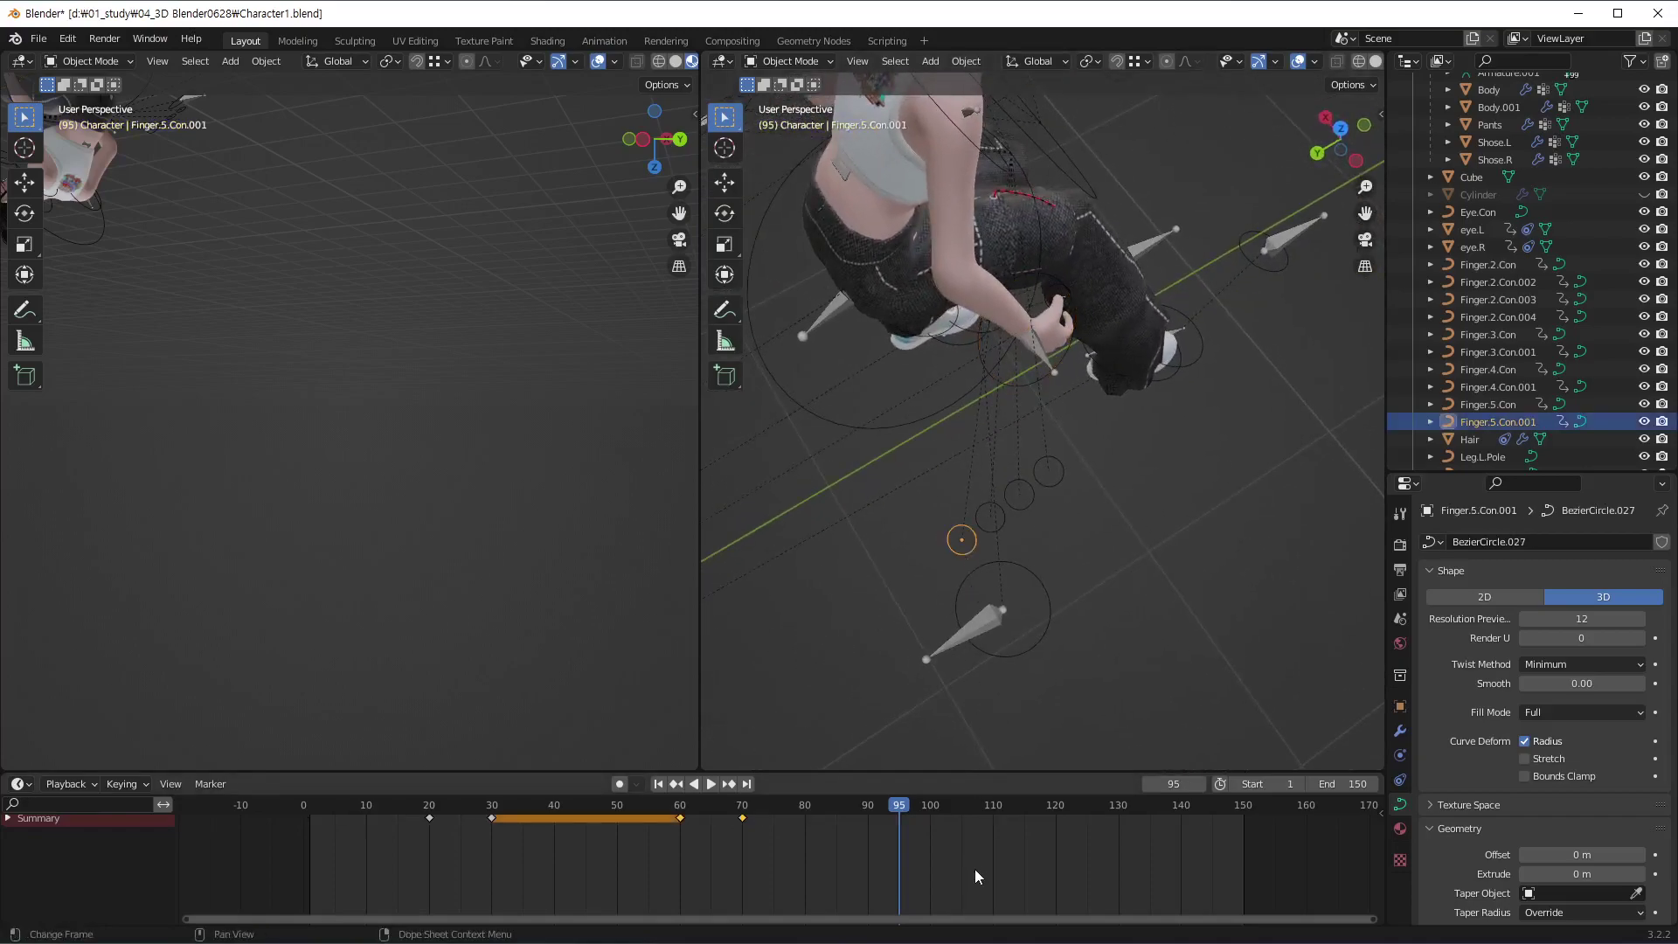
key(i)
click(976, 870)
click(992, 518)
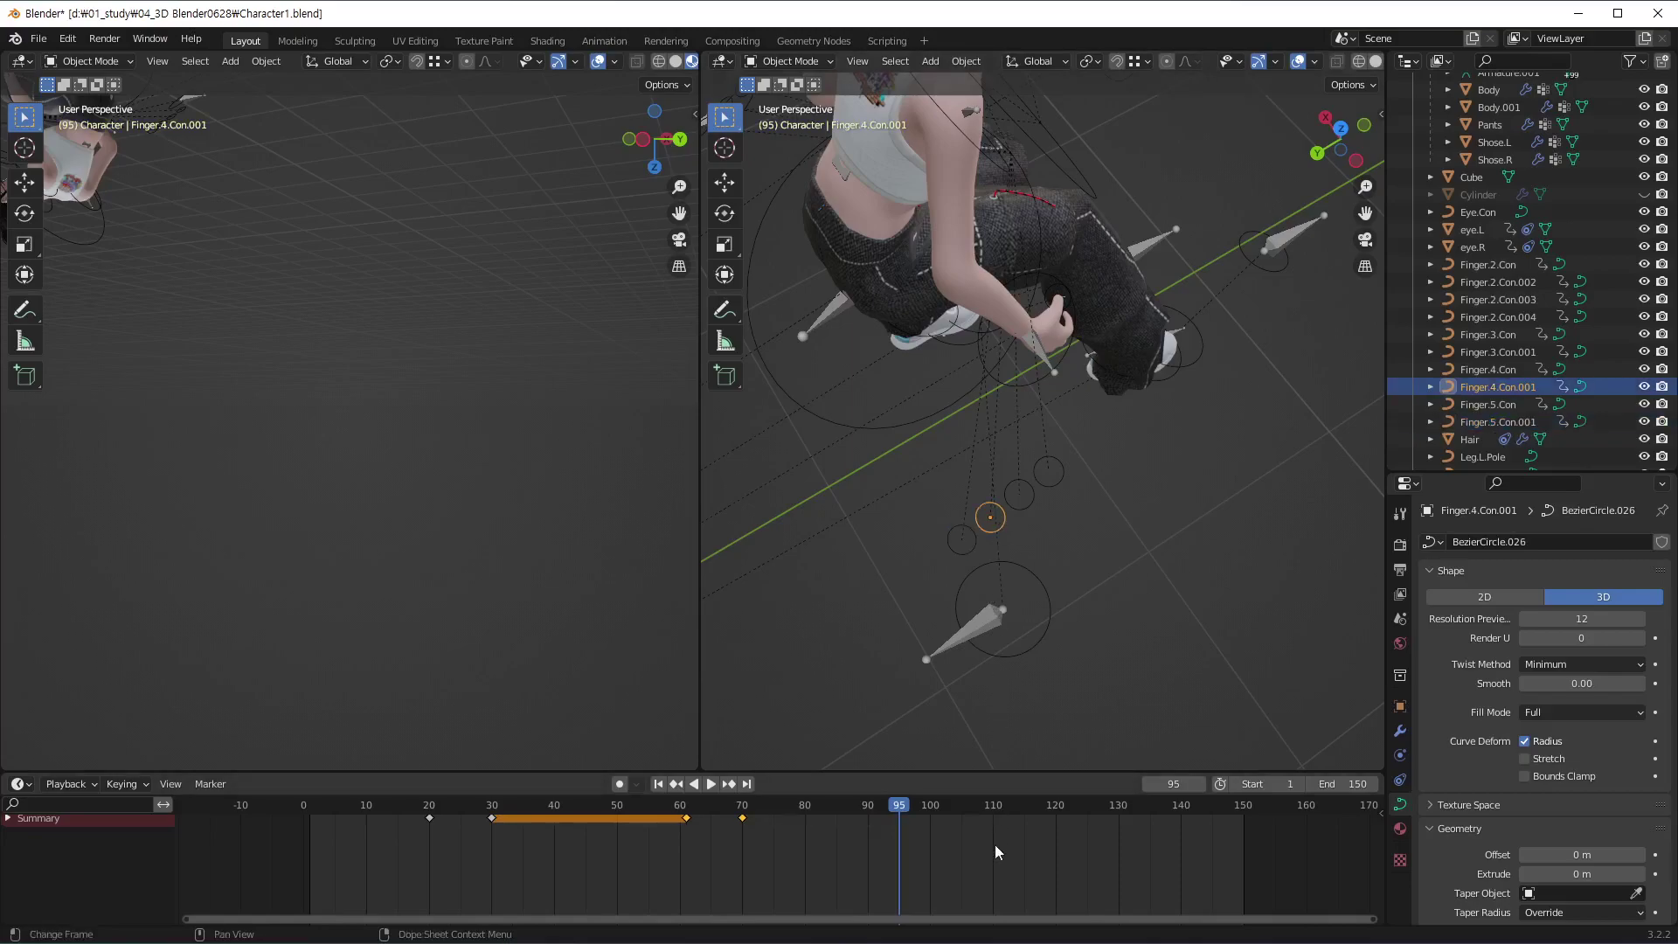
key(i)
click(994, 843)
click(1019, 496)
key(i)
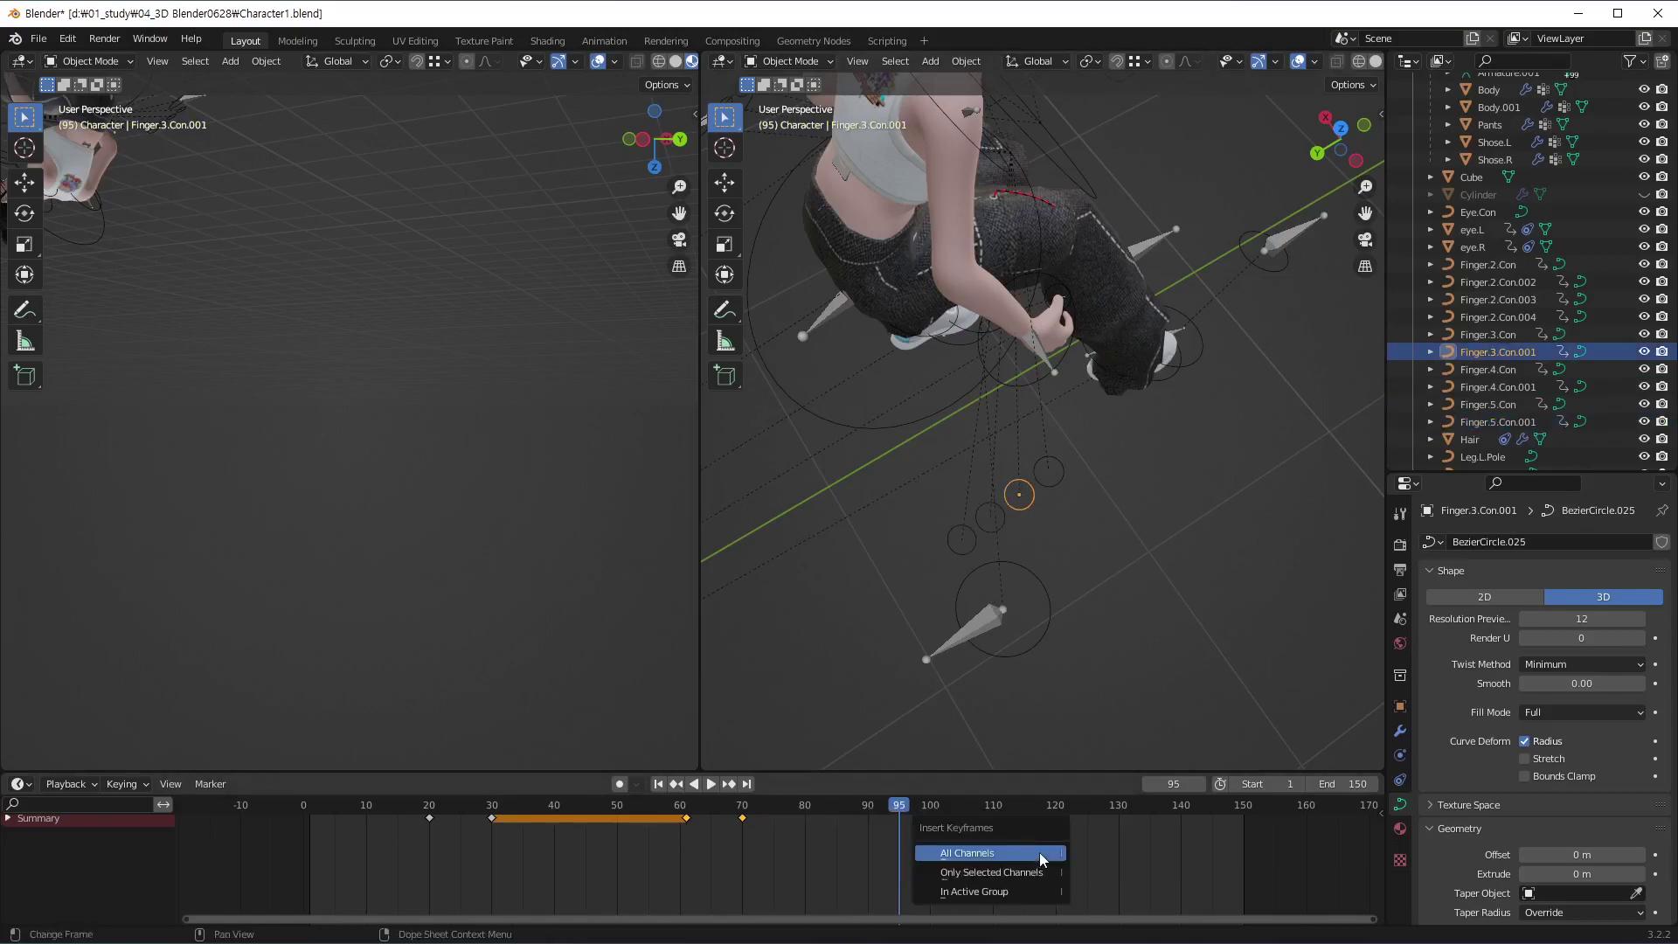
click(1040, 852)
click(1052, 486)
key(i)
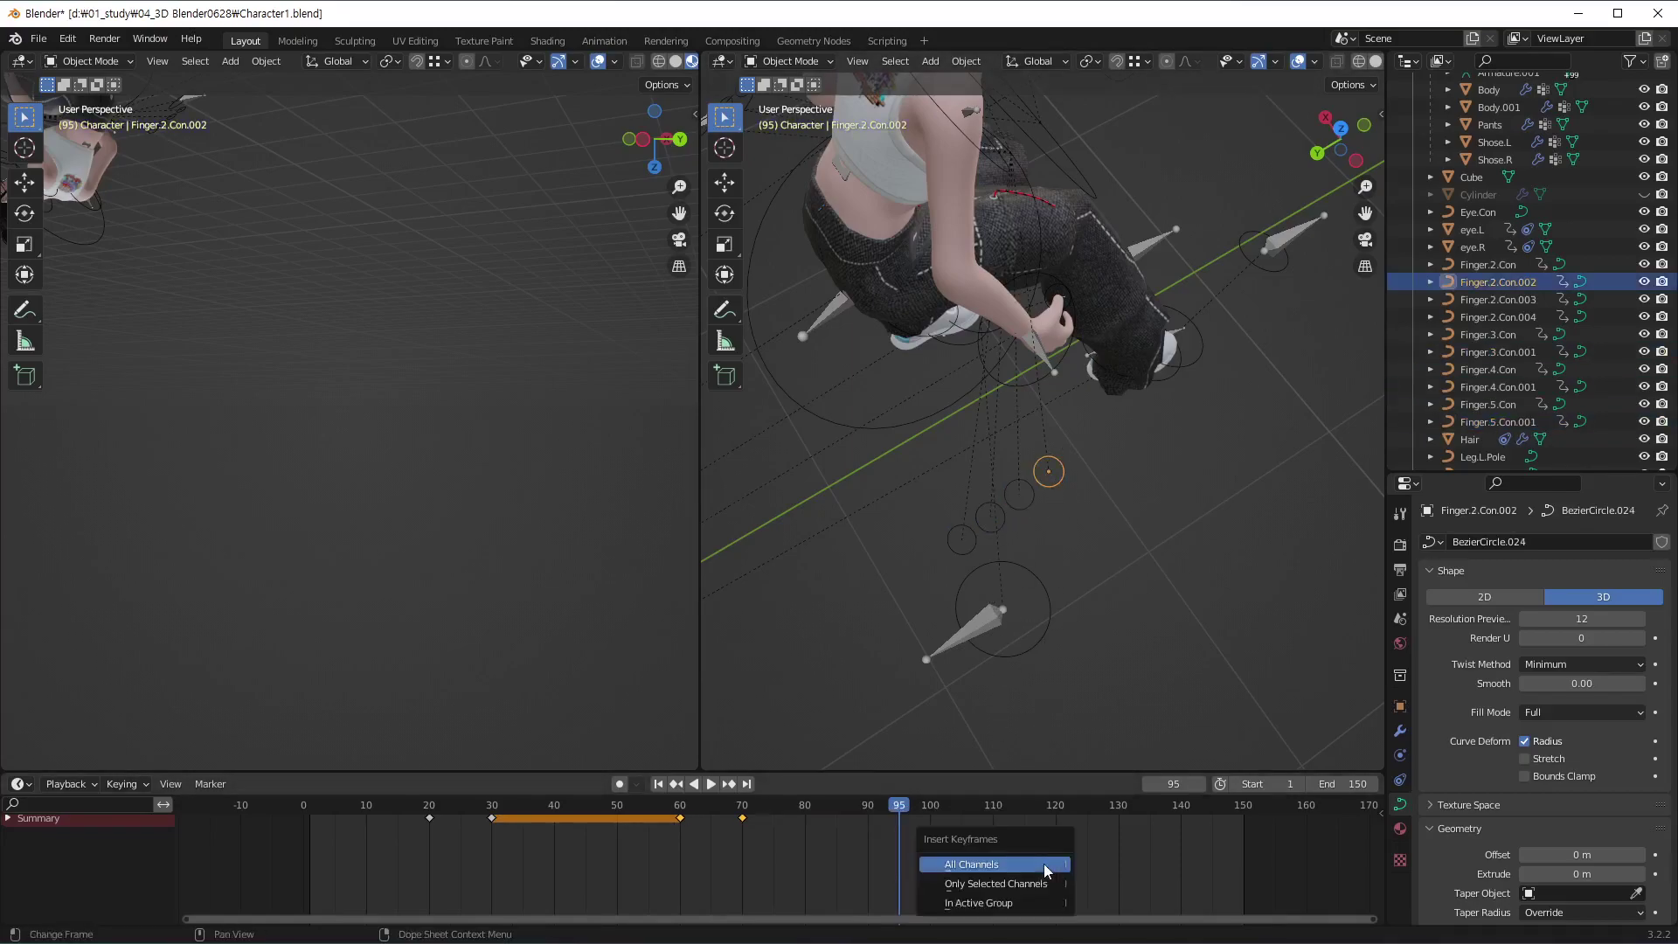
click(1043, 863)
At frame 110, begin rotating Finger.2.Con.002 around its local Y axis
drag(903, 815, 997, 810)
mouse_move(1075, 455)
middle_down()
mouse_move(988, 455)
mouse_move(1082, 412)
mouse_move(1084, 427)
mouse_move(1079, 402)
mouse_move(1067, 409)
middle_up()
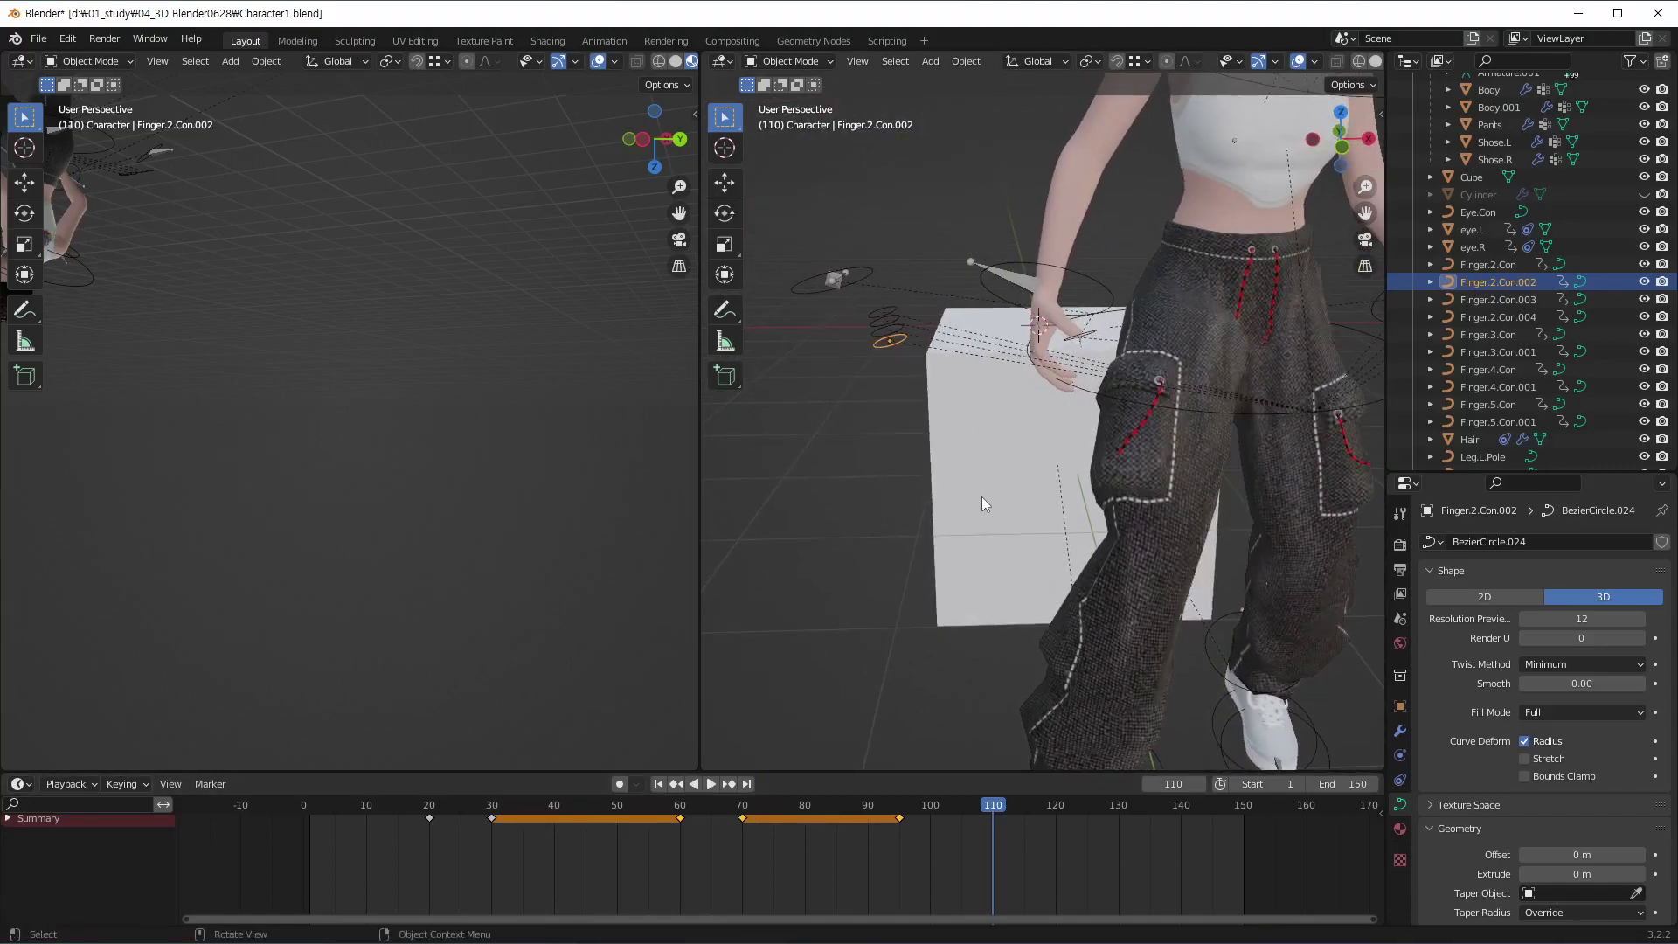
key(r)
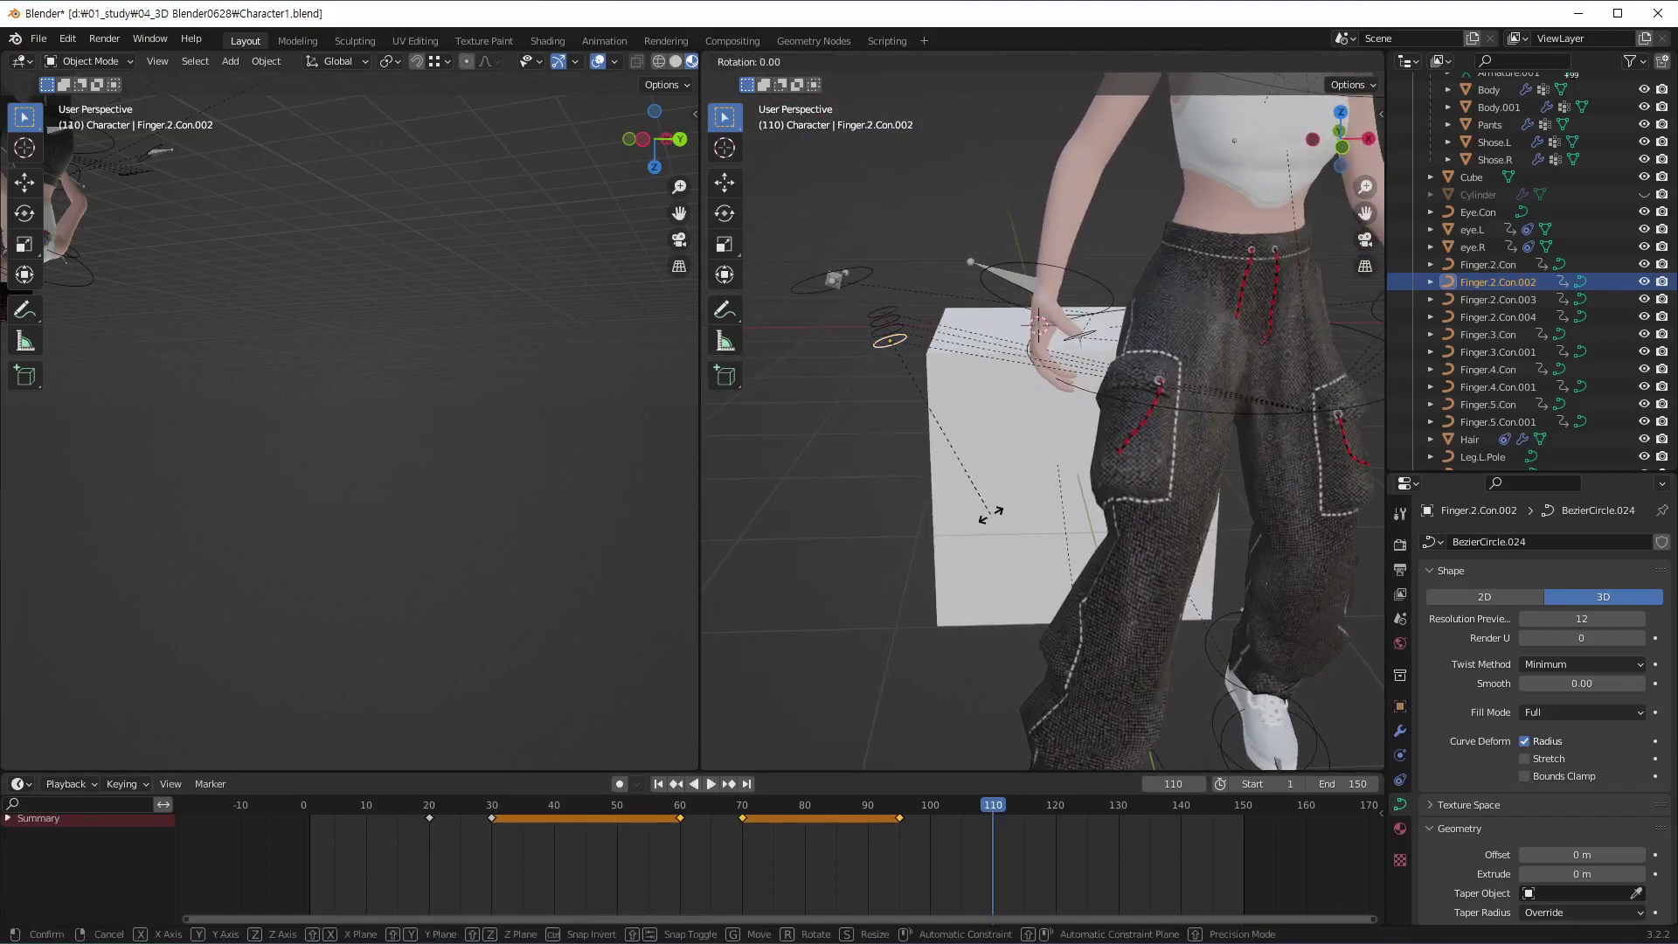
key(y)
key(y)
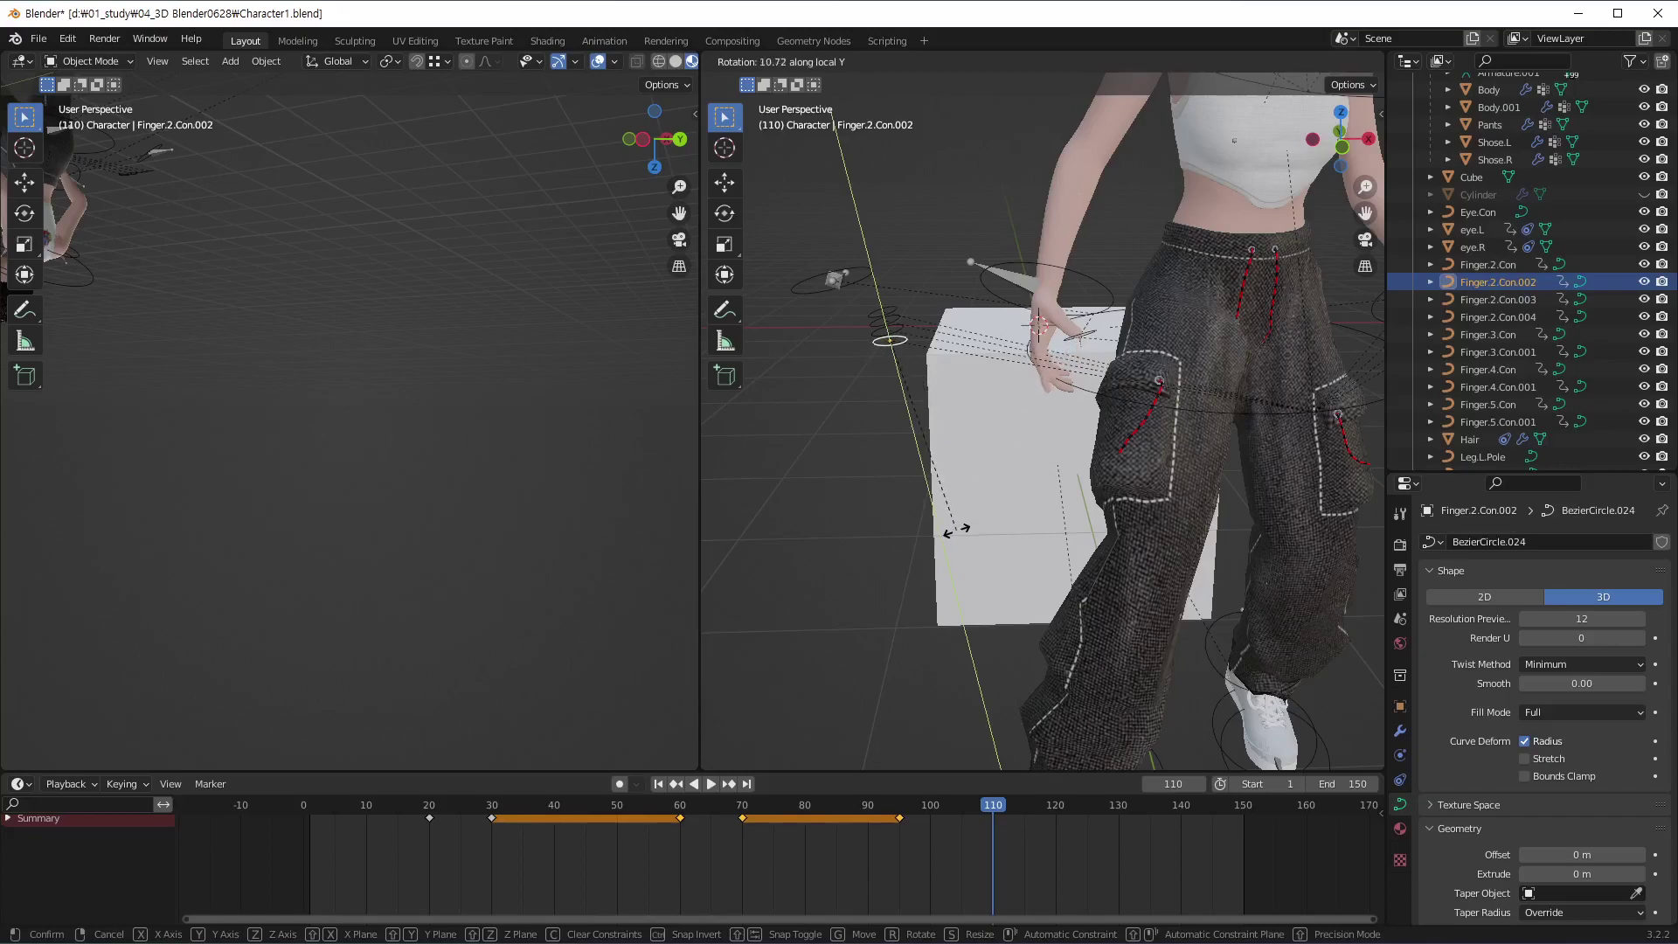
Key Finger.2.Con.001's rotation, then turn Finger.3.Con.001 about local Y and key it at frame 110
click(956, 535)
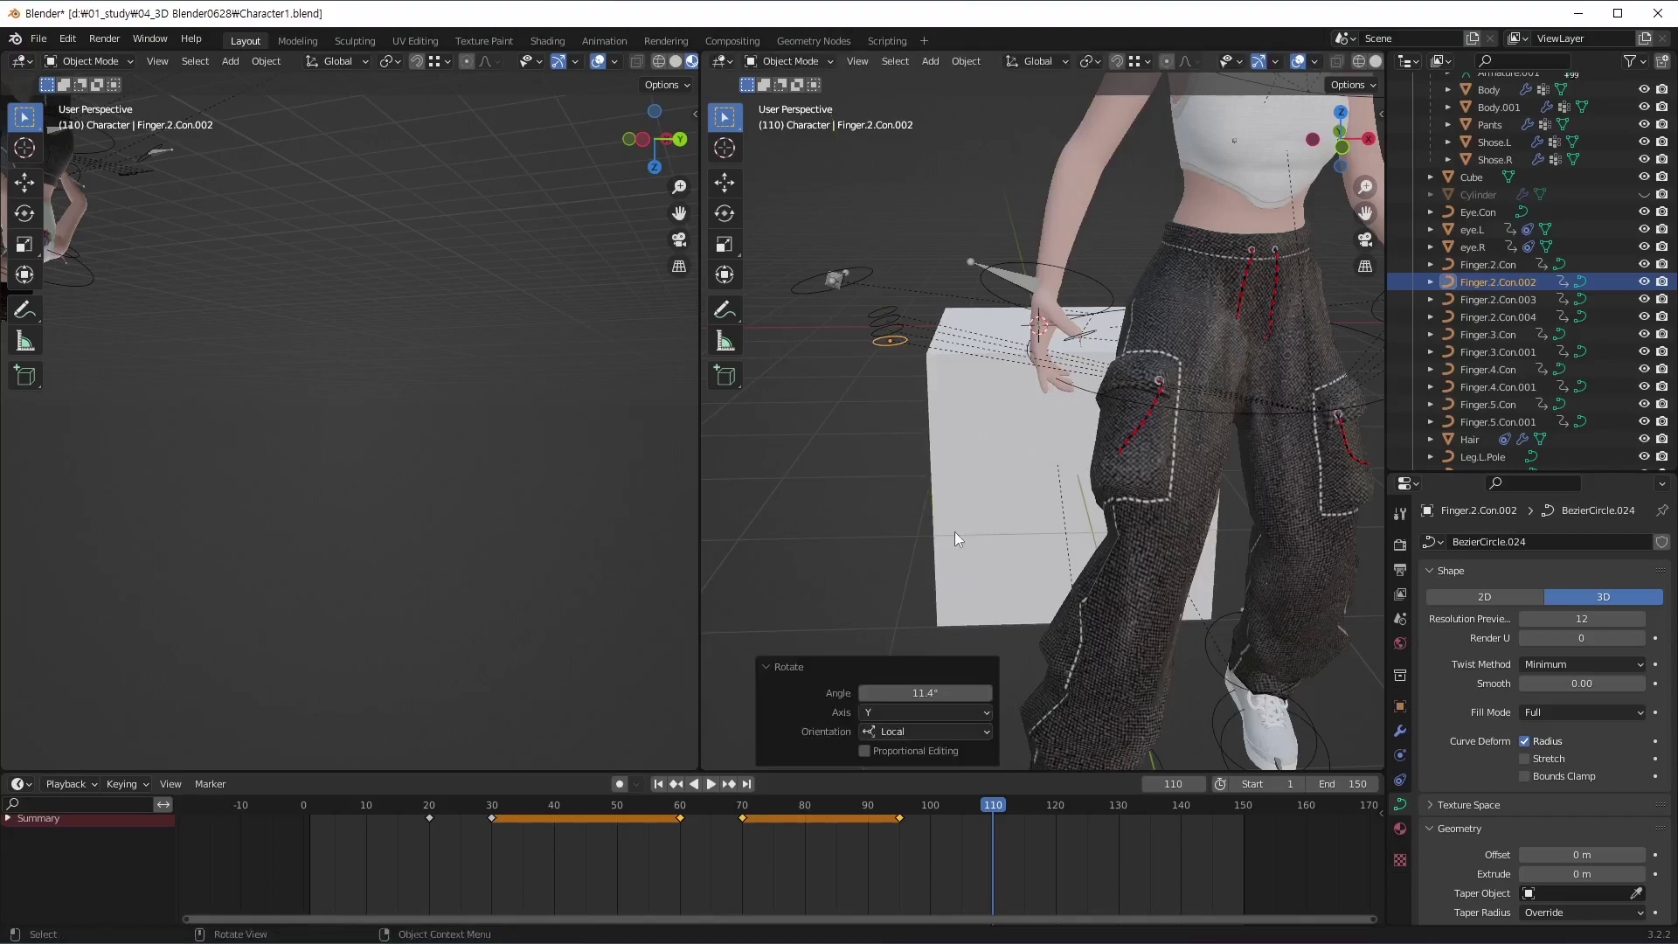
right_click(937, 872)
click(940, 870)
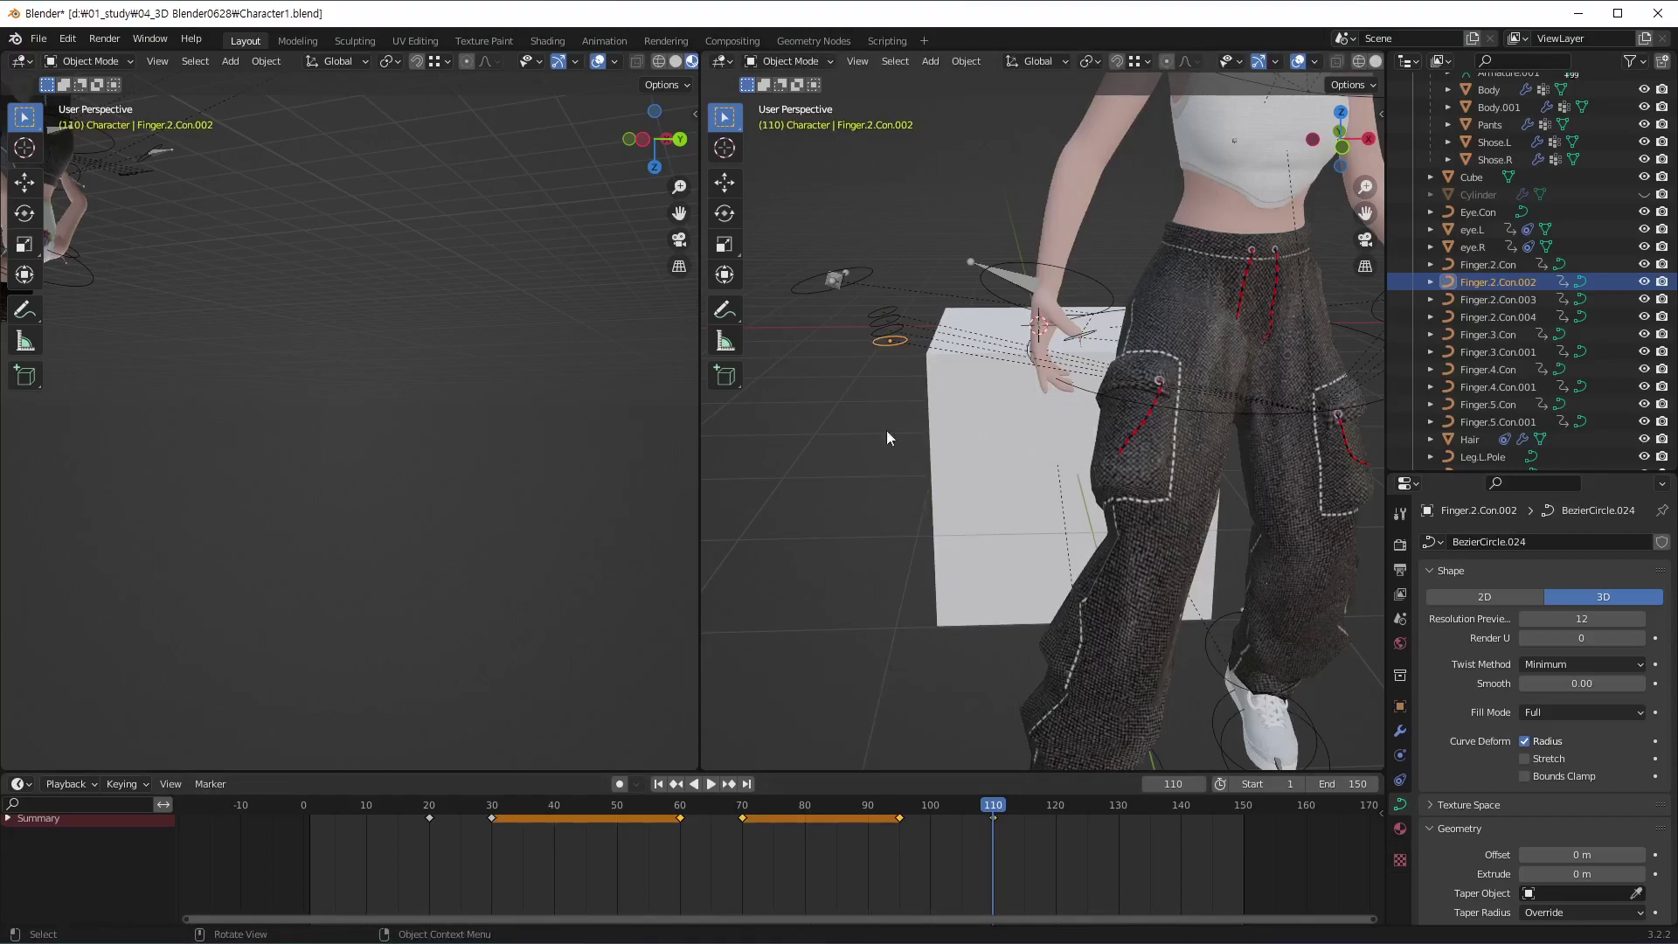
click(899, 329)
key(r)
key(y)
key(y)
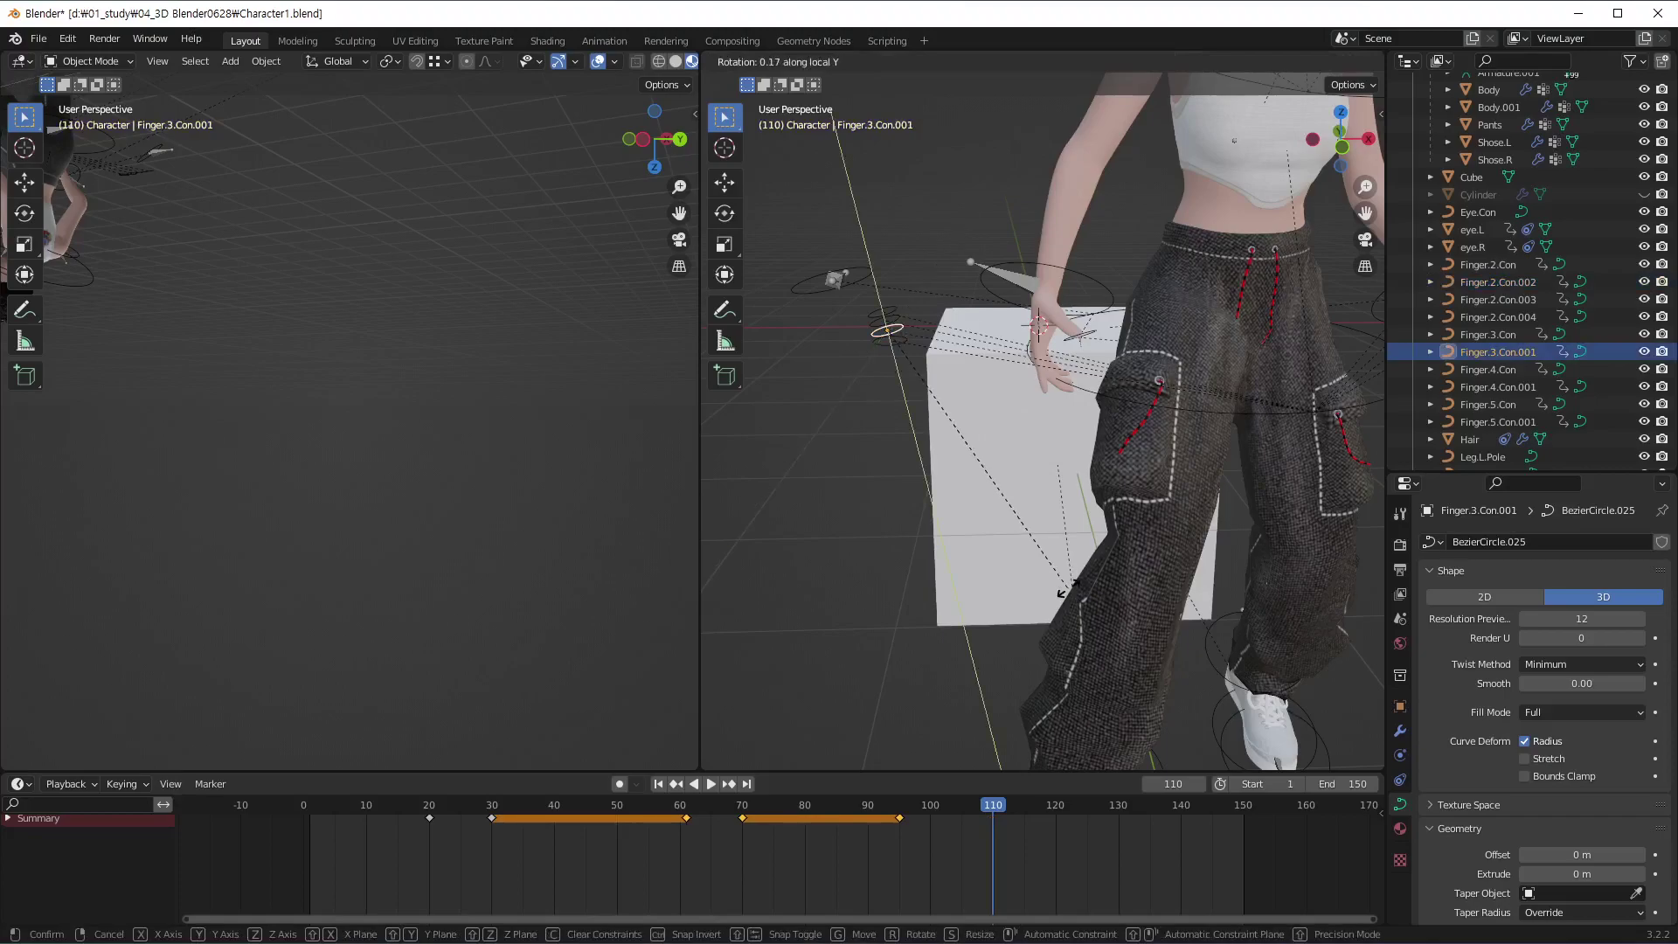
click(1049, 616)
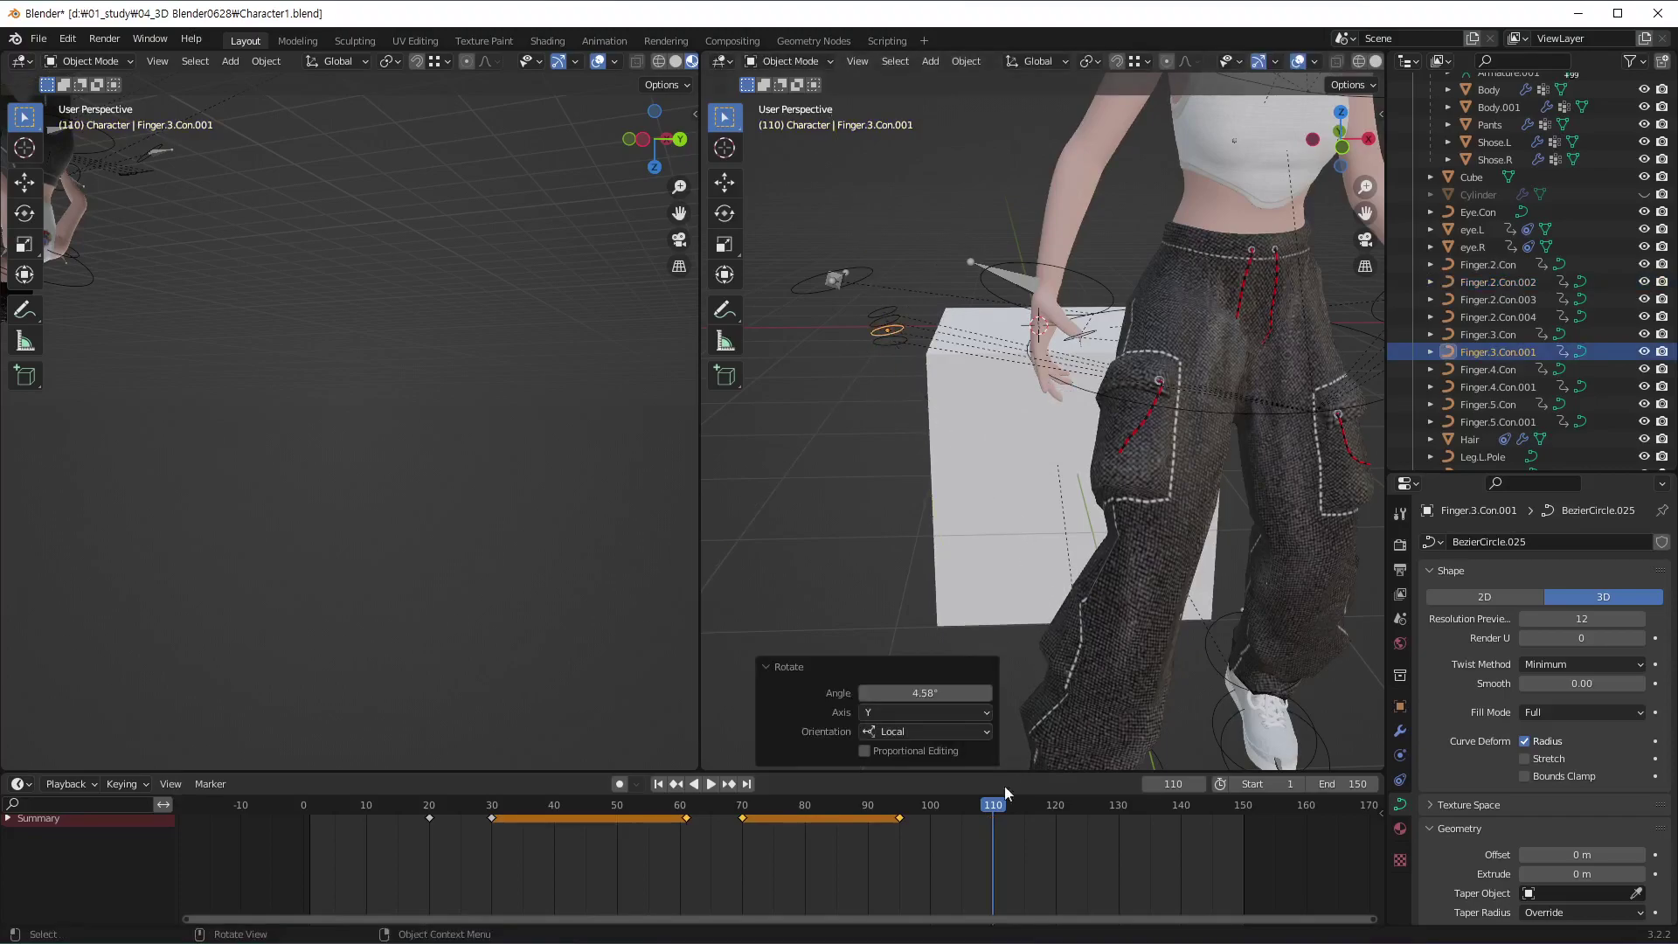
key(i)
click(926, 850)
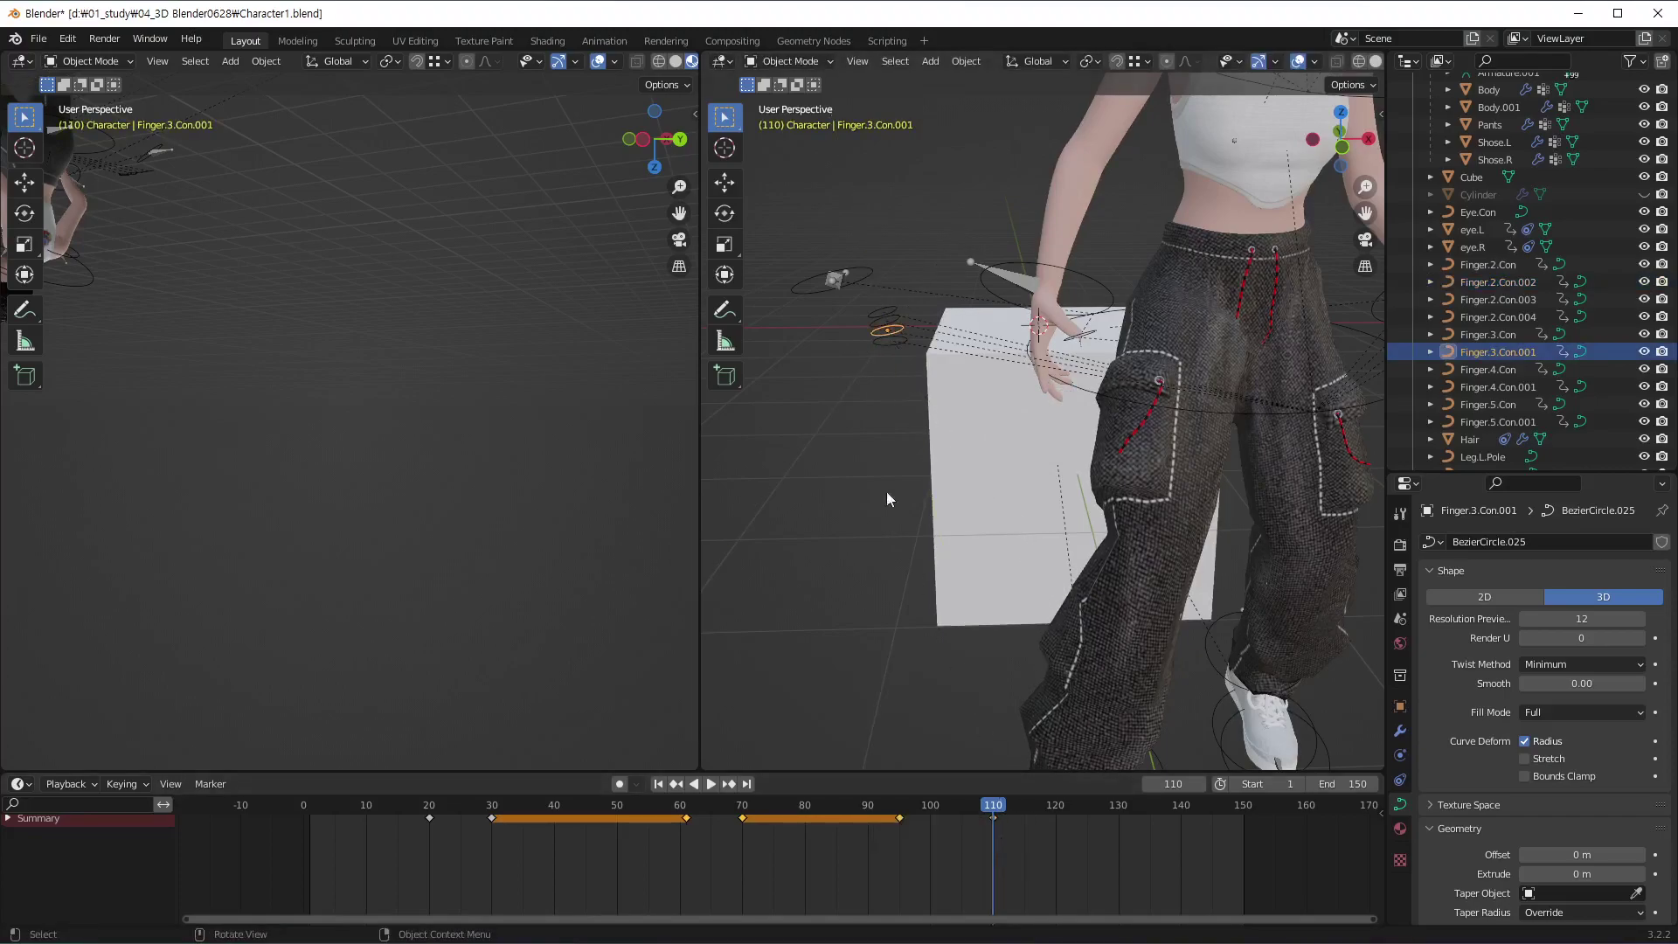
Rotate Finger.4.Con.001 about its local Y axis and key it at frame 110
click(893, 331)
mouse_move(1129, 542)
middle_down()
mouse_move(1117, 512)
mouse_move(1141, 512)
middle_up()
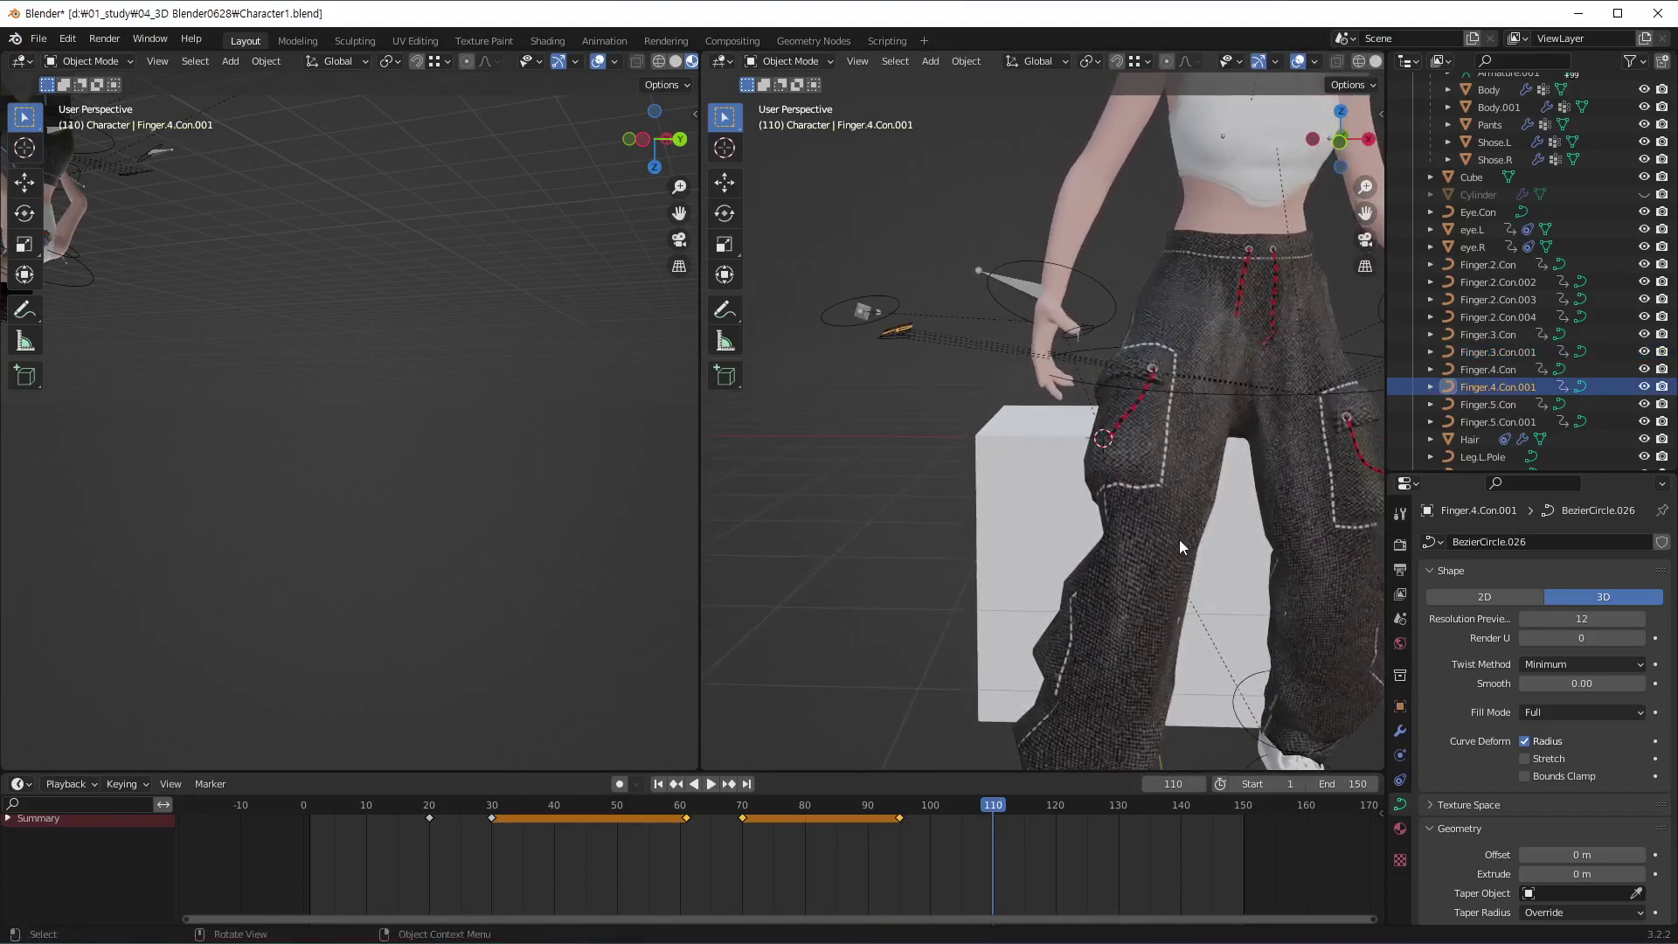
key(r)
key(y)
key(y)
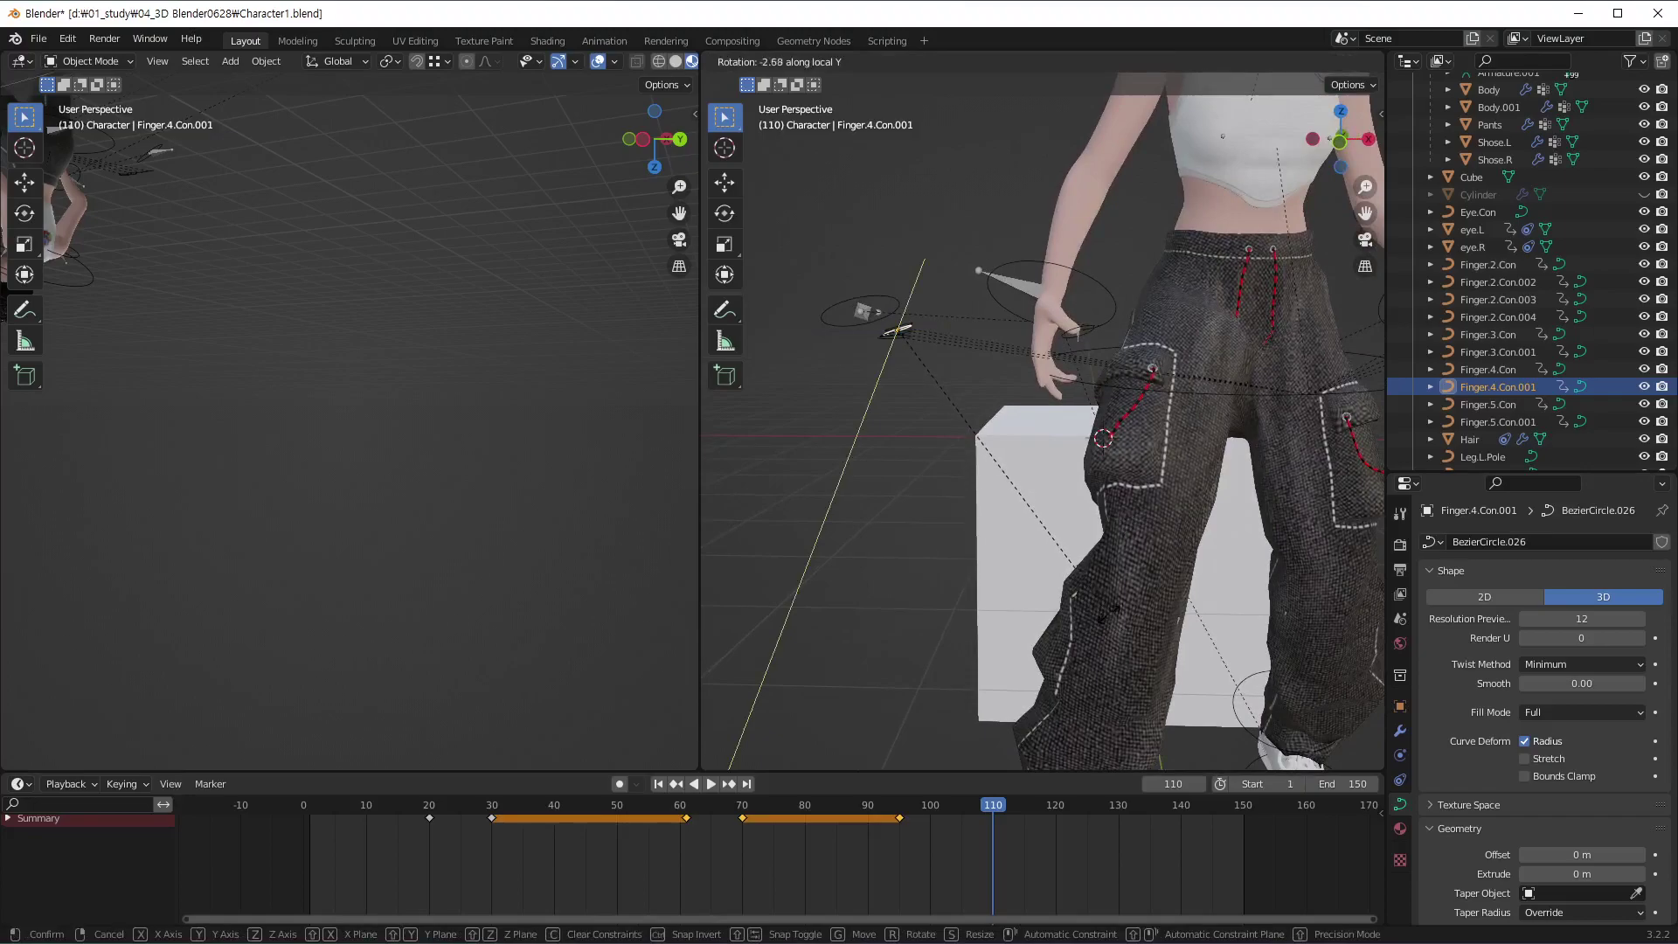
click(1101, 665)
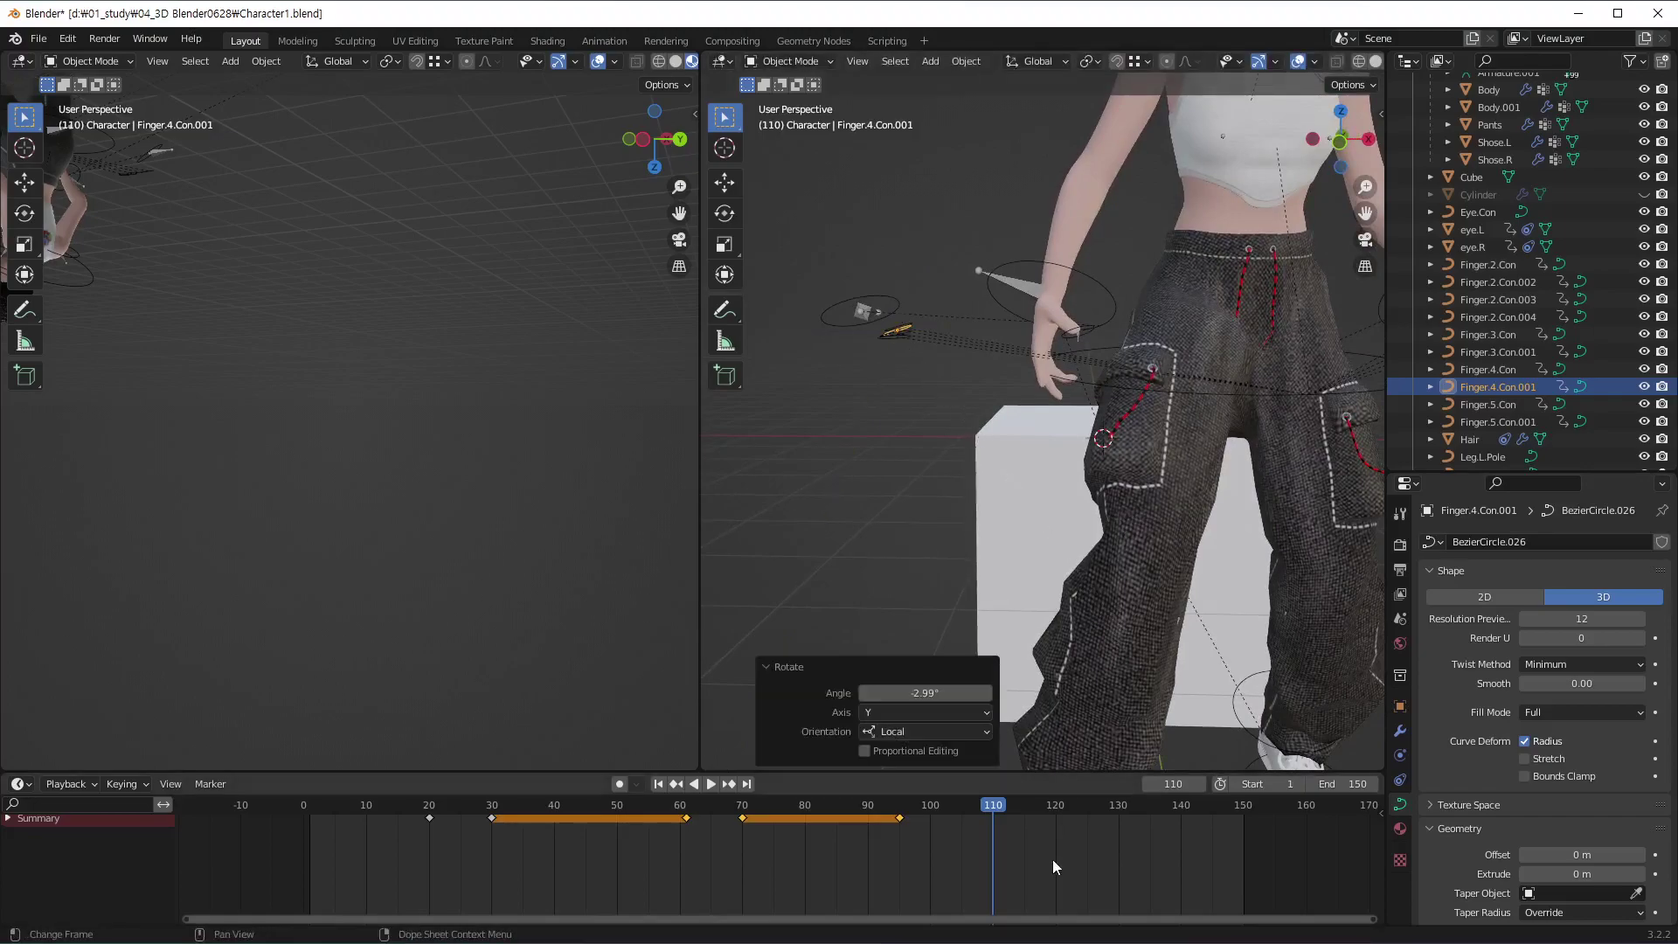
key(i)
click(1084, 889)
Rotate Finger.5.Con.001 −9.42° about local Y and key it at frame 110
mouse_move(979, 559)
middle_down()
mouse_move(920, 413)
mouse_move(909, 313)
middle_up()
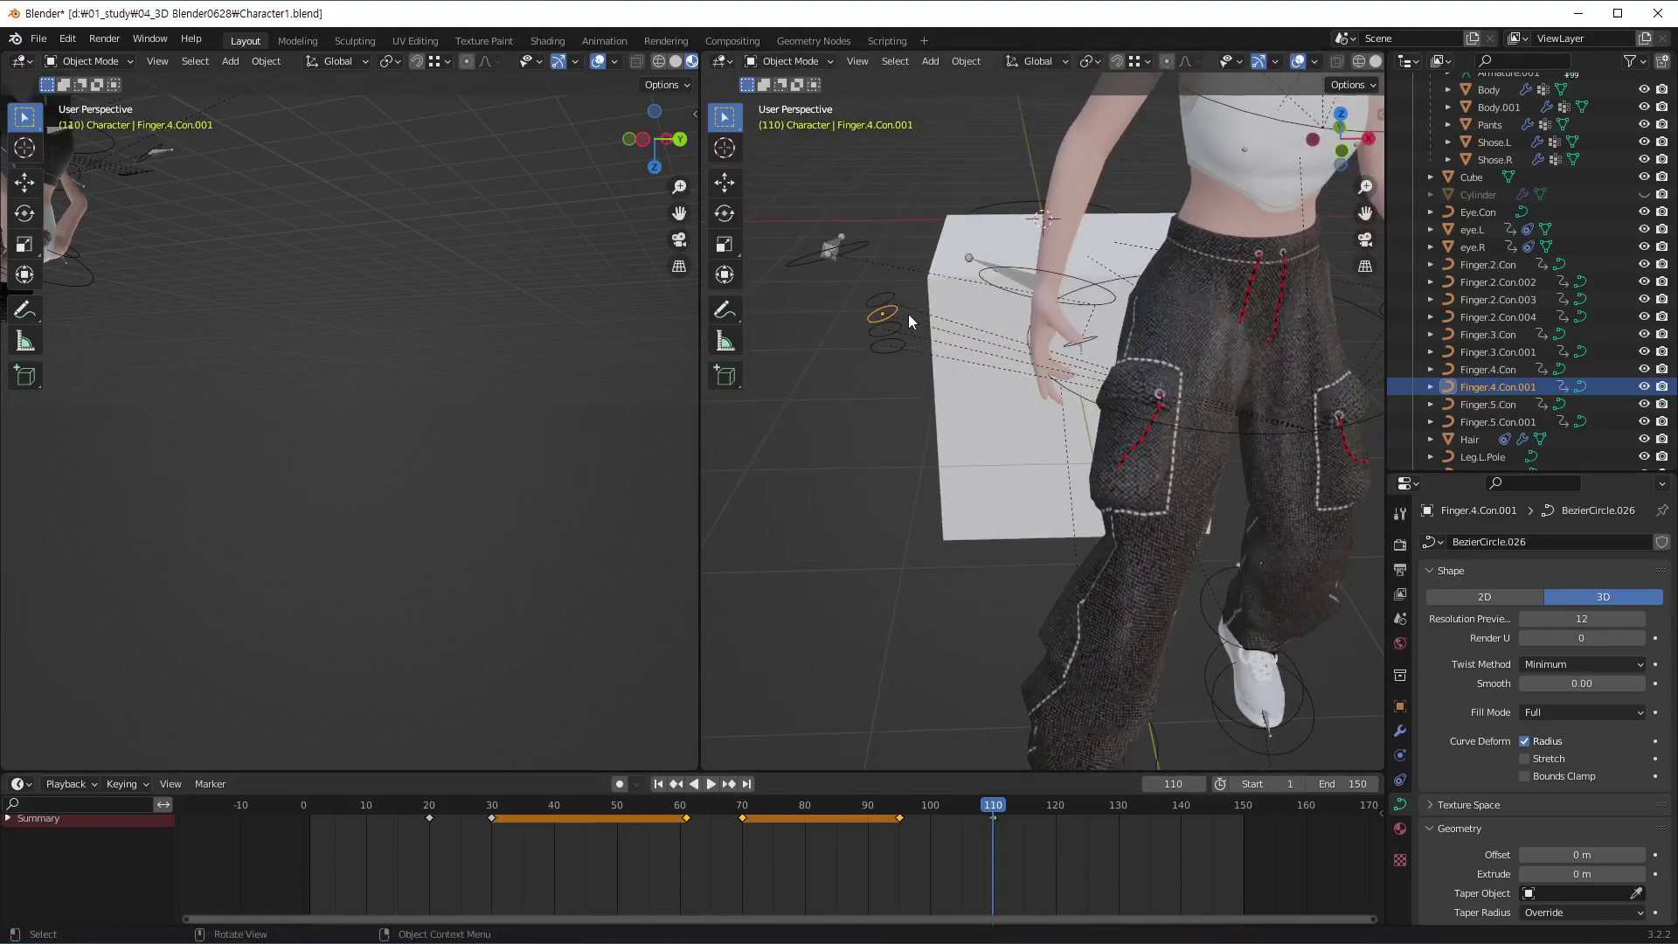
click(891, 294)
mouse_move(1175, 504)
middle_down()
mouse_move(1162, 470)
mouse_move(1123, 644)
middle_up()
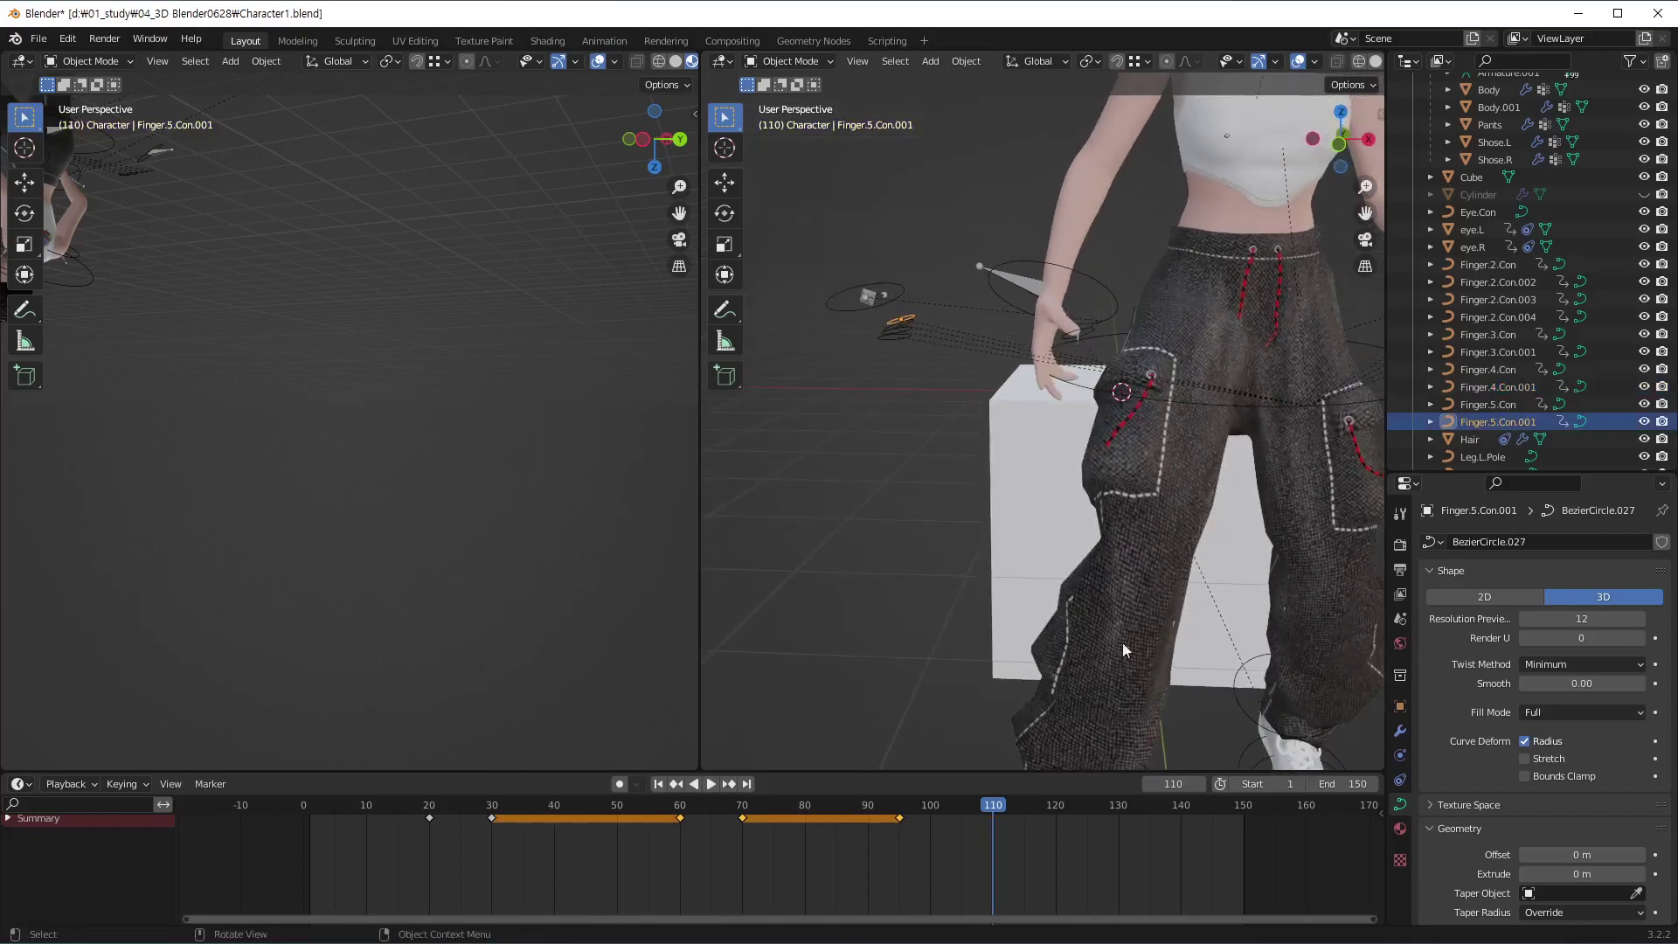
key(r)
key(y)
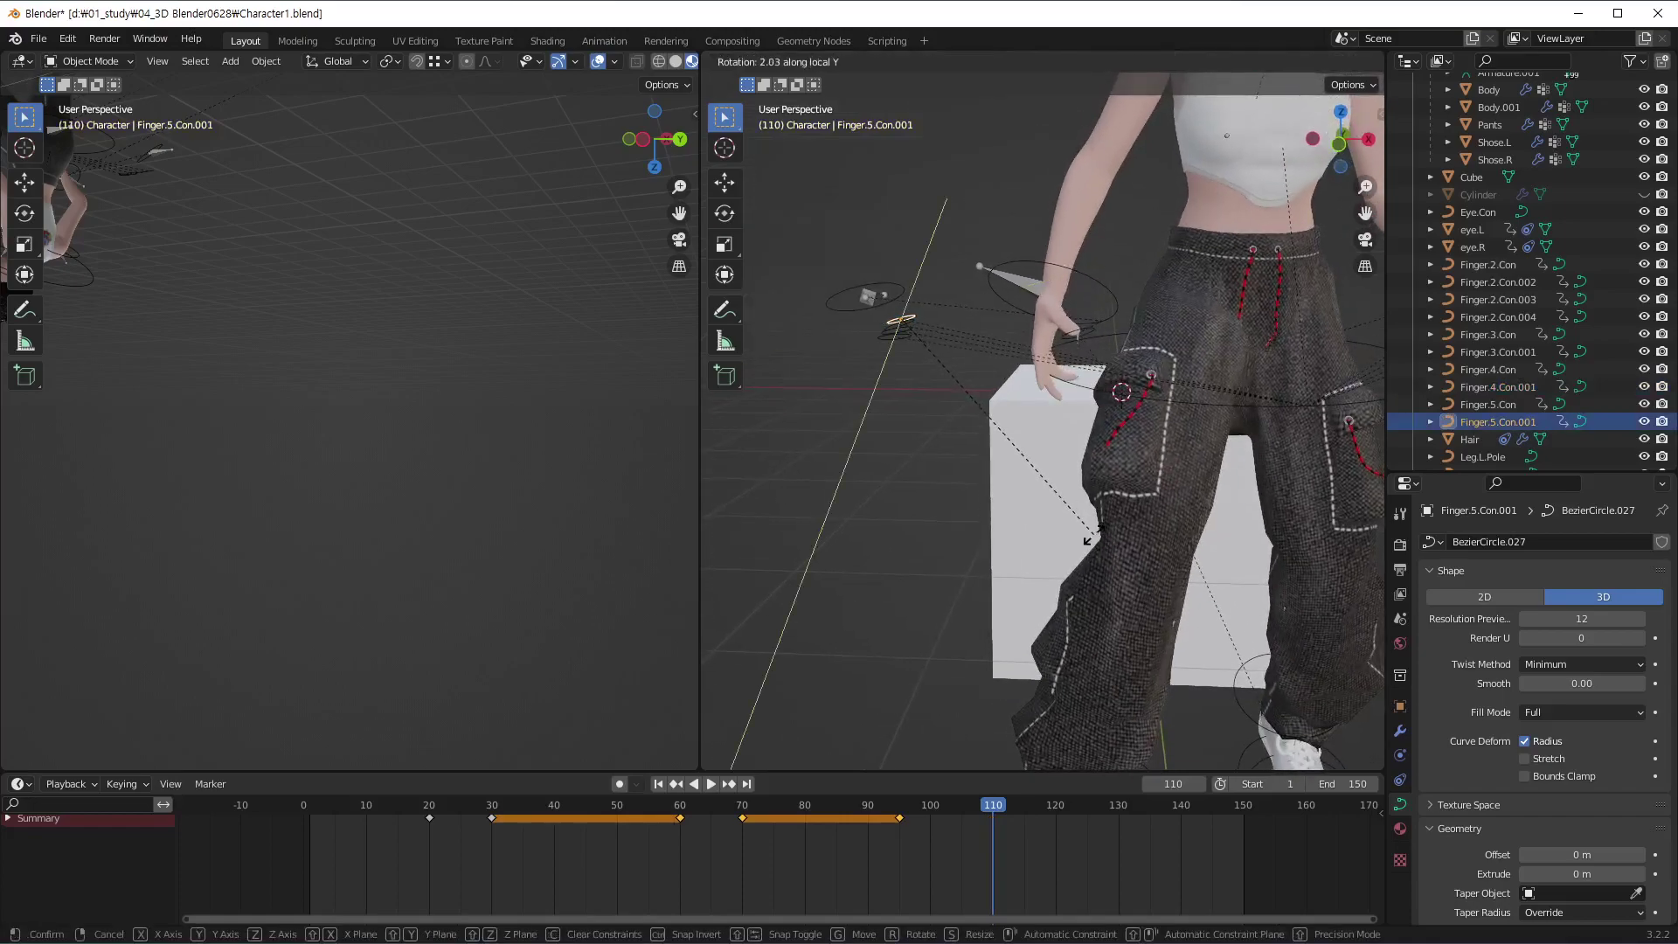
key(y)
click(1125, 486)
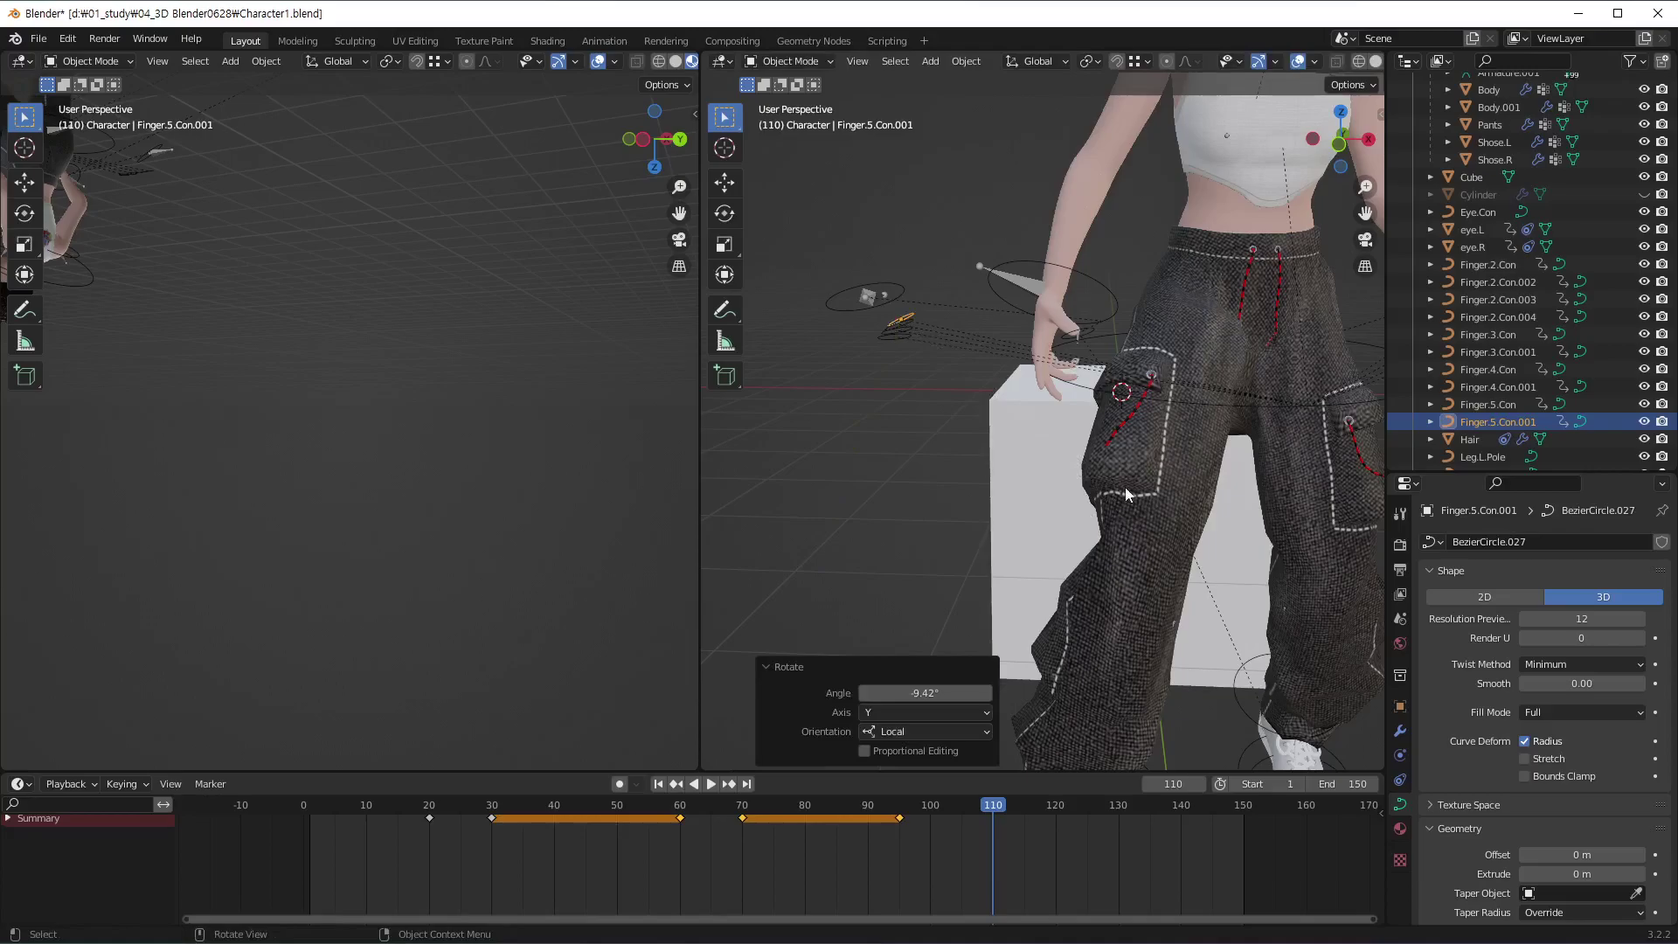
key(i)
mouse_move(1137, 682)
middle_down()
mouse_move(1232, 523)
mouse_move(1034, 507)
mouse_move(1215, 551)
mouse_move(1064, 570)
mouse_move(1035, 505)
mouse_move(988, 532)
mouse_move(1063, 535)
mouse_move(1175, 506)
mouse_move(1066, 560)
mouse_move(1163, 450)
mouse_move(1084, 489)
middle_up()
Move to frame 95 and key Finger.2.Con's current pose with all channels
key(space)
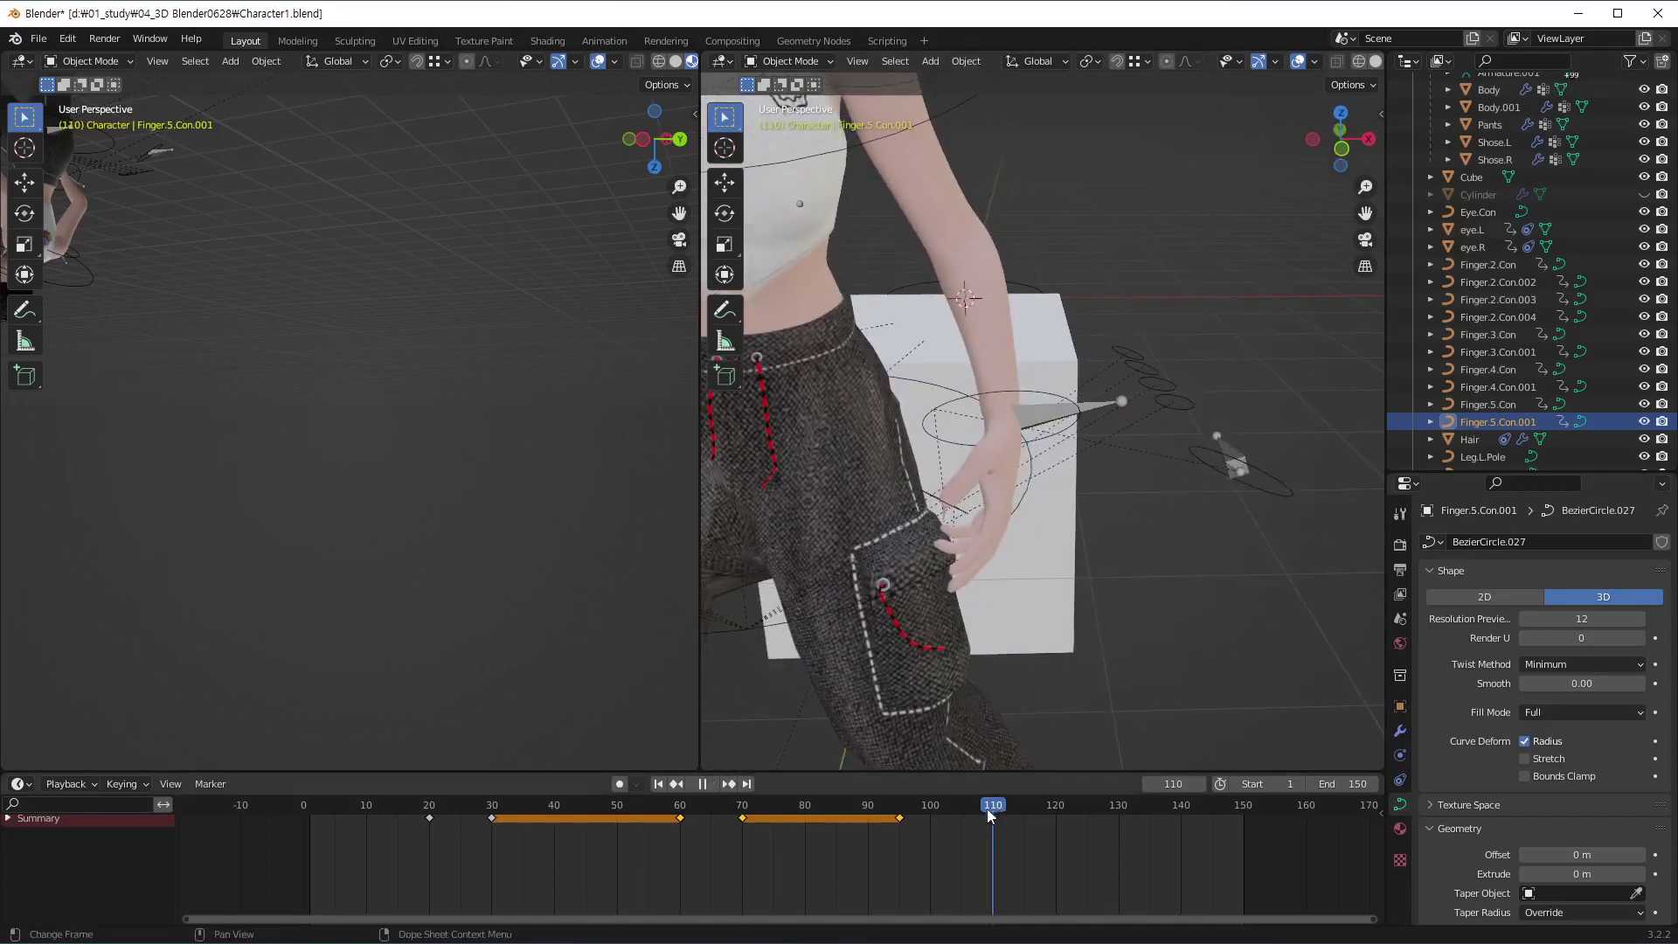
drag(988, 810, 900, 850)
key(space)
mouse_move(1084, 638)
middle_down()
mouse_move(1122, 633)
mouse_move(1020, 634)
mouse_move(1174, 501)
middle_up()
click(1172, 496)
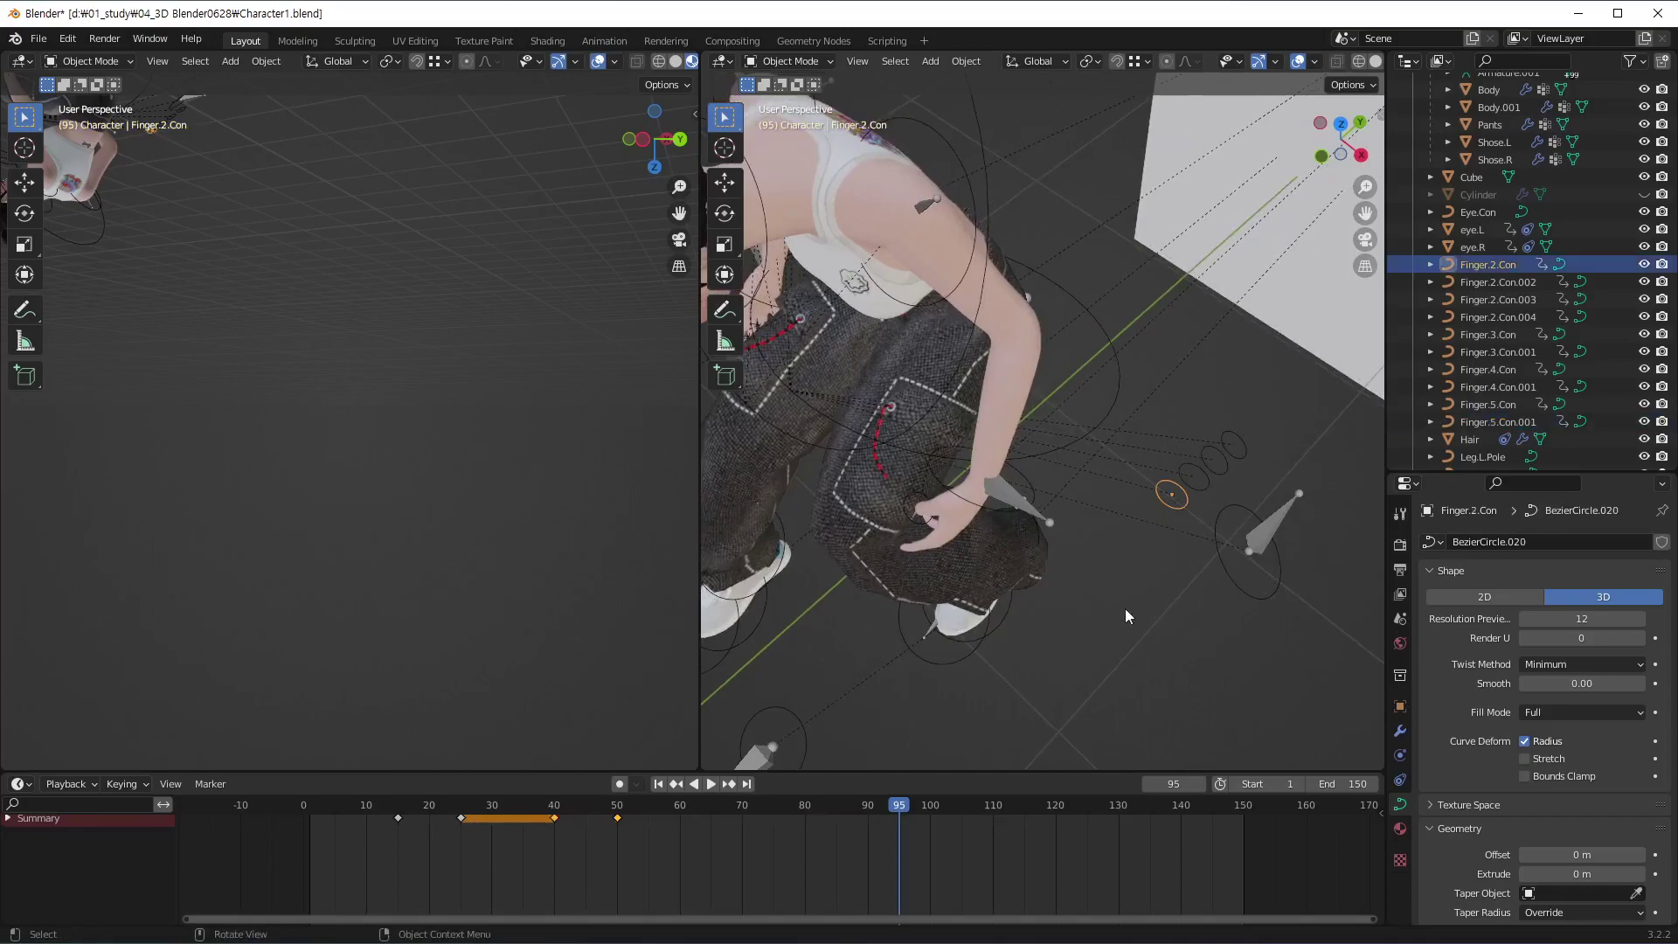
middle_drag(1125, 608, 1152, 575)
key(i)
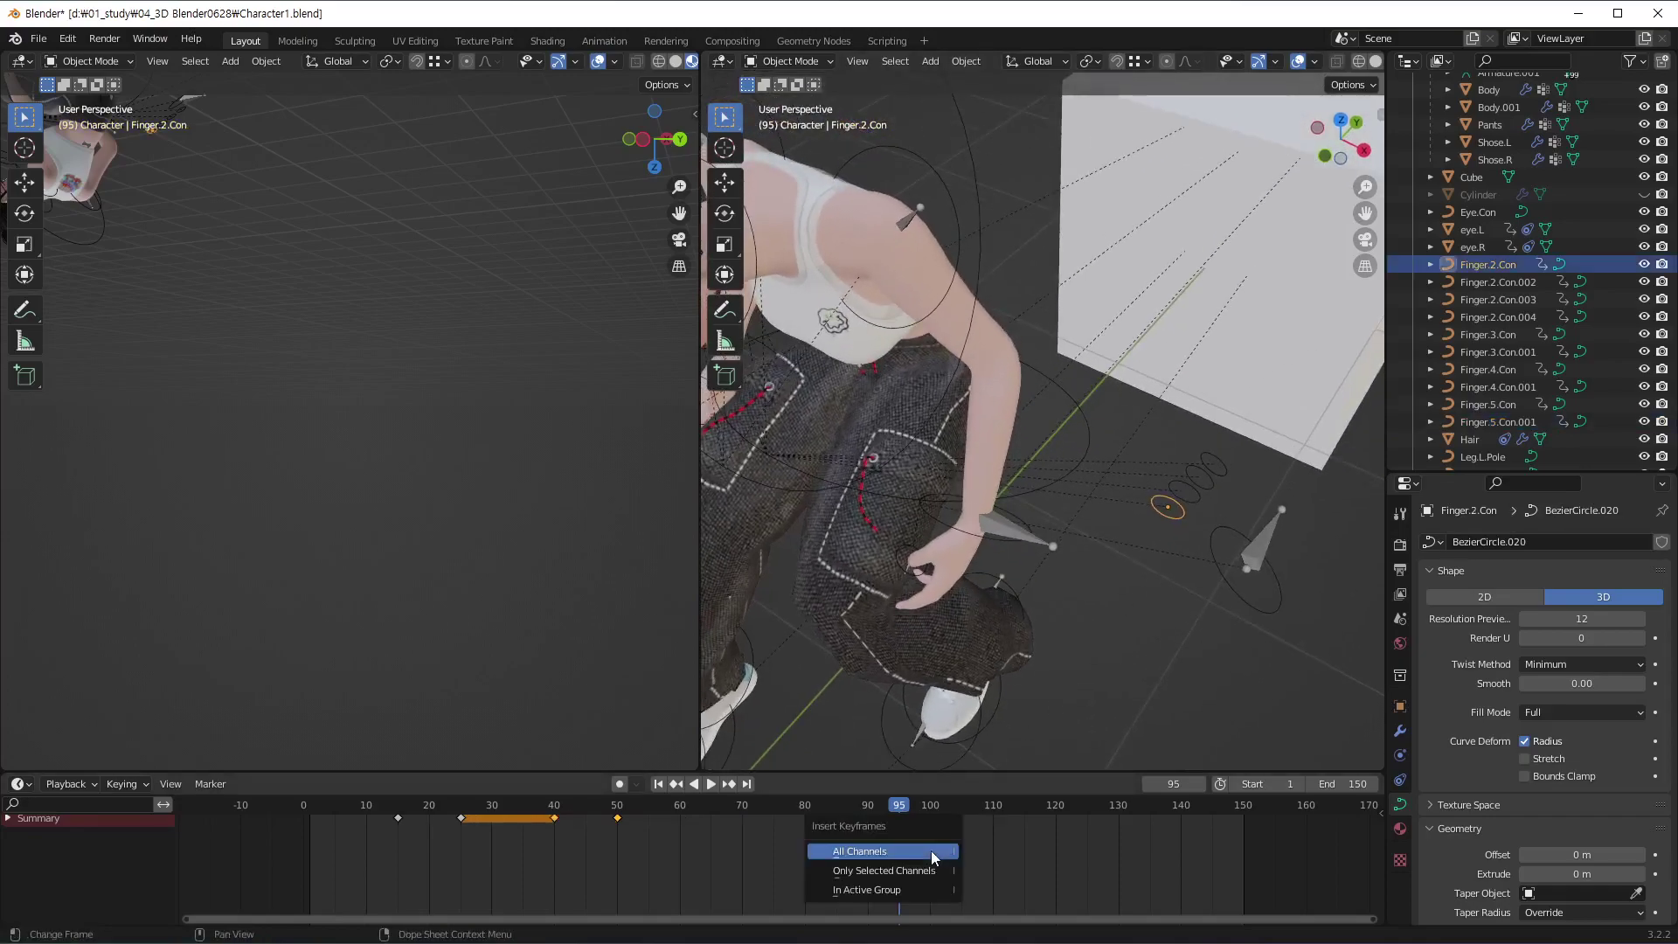
click(931, 851)
Key the Finger.3.Con, Finger.4.Con and Finger.5.Con poses at frame 95
click(1199, 502)
key(i)
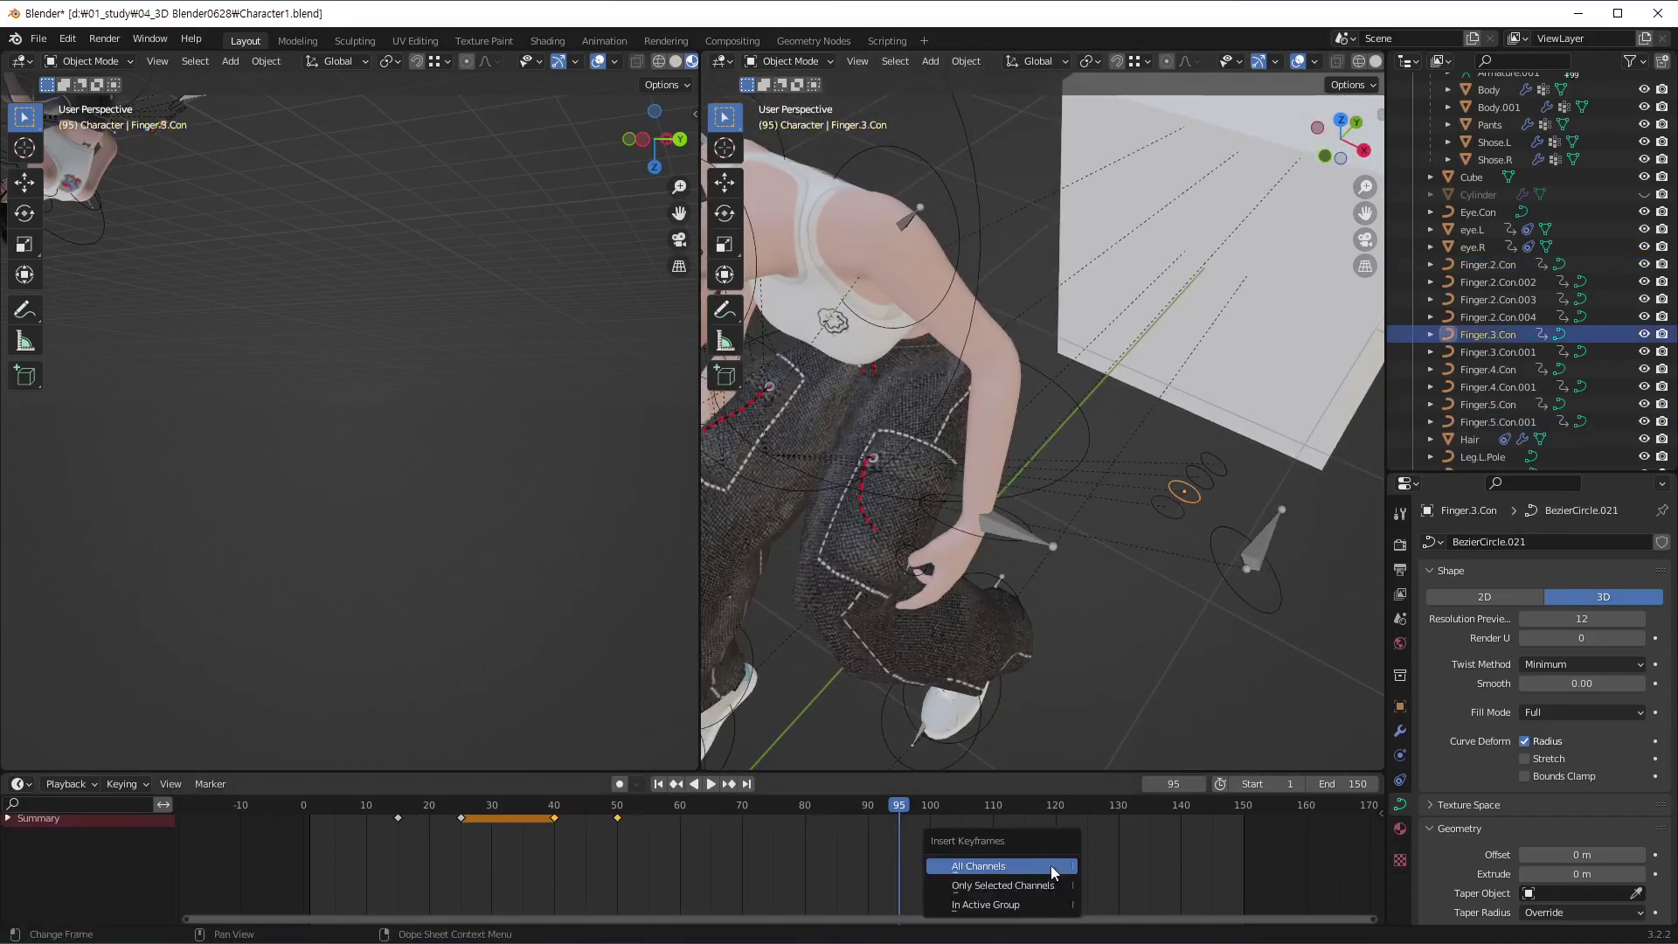
click(1051, 866)
click(1204, 480)
key(i)
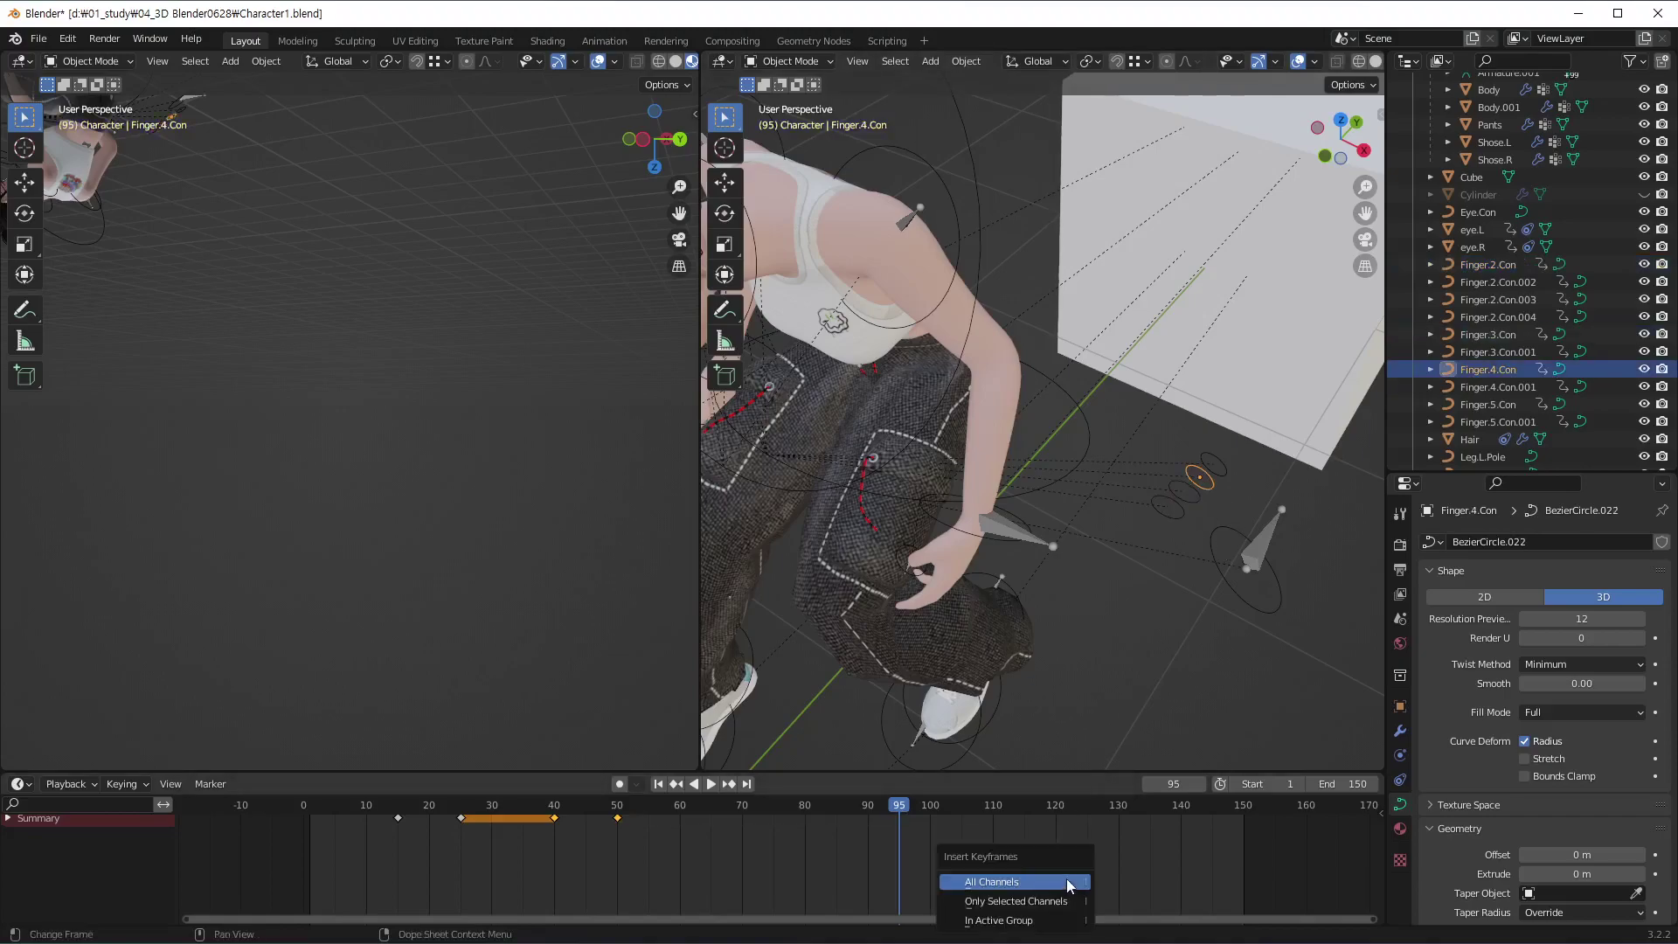
click(1067, 878)
click(1228, 470)
key(i)
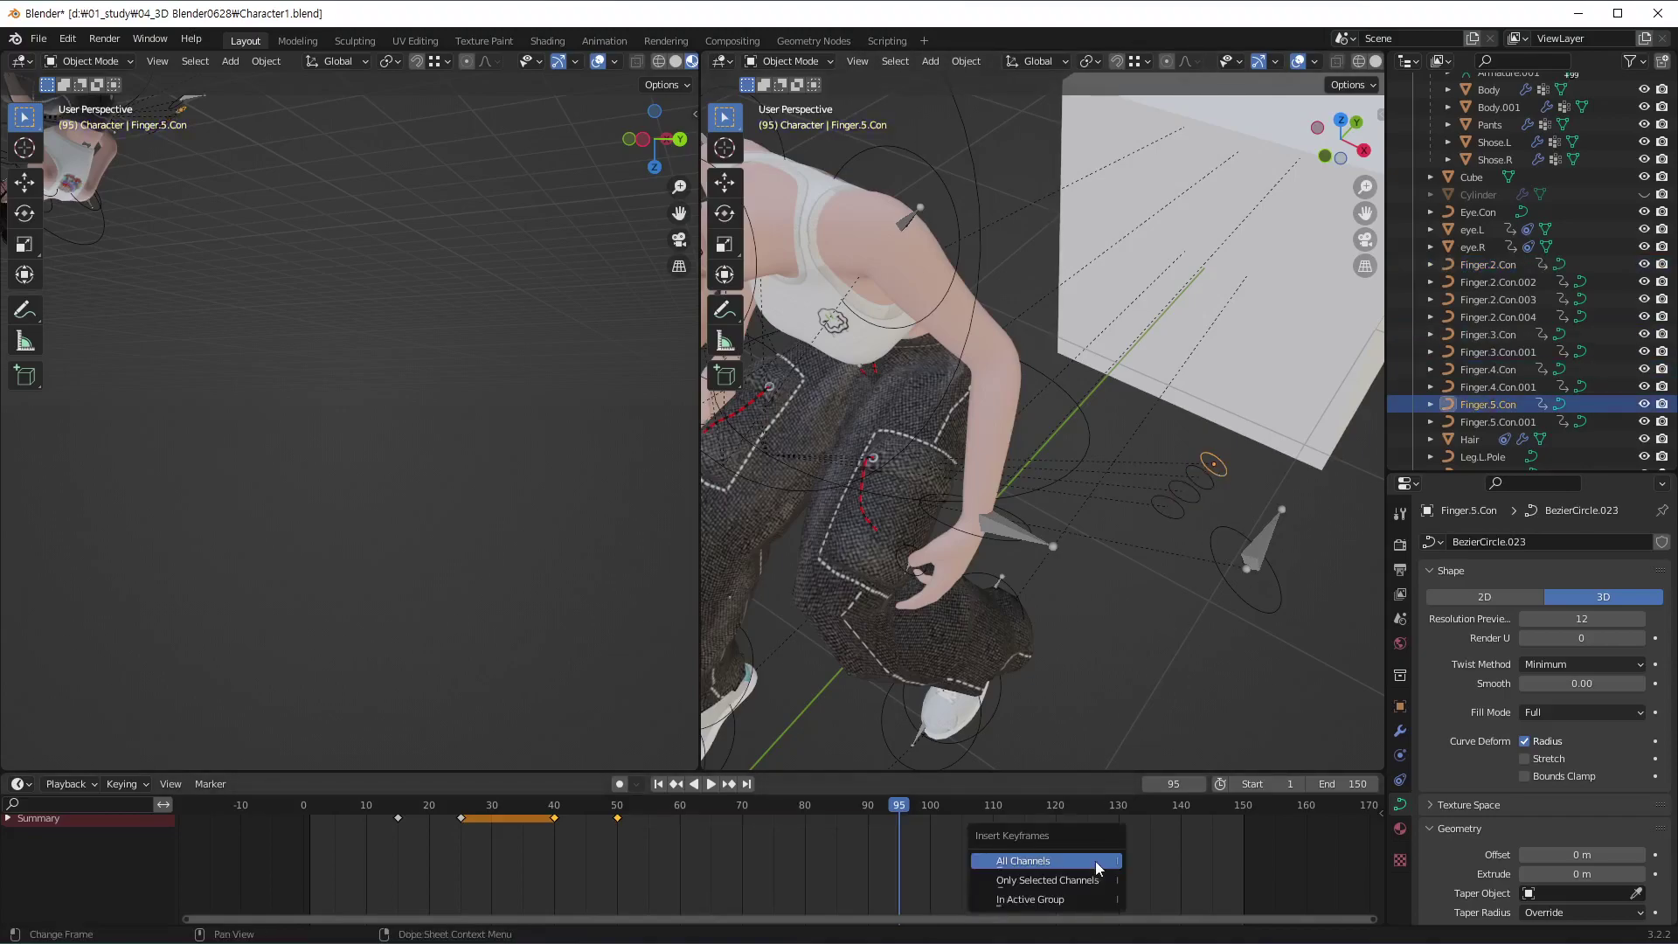
click(1094, 862)
mouse_move(1106, 605)
middle_down()
mouse_move(1050, 556)
mouse_move(1117, 463)
mouse_move(1093, 605)
middle_up()
Review frames 110–120, then rotate Finger.2.Con −6.05° about local Y and key it at frame 120
drag(909, 817, 993, 818)
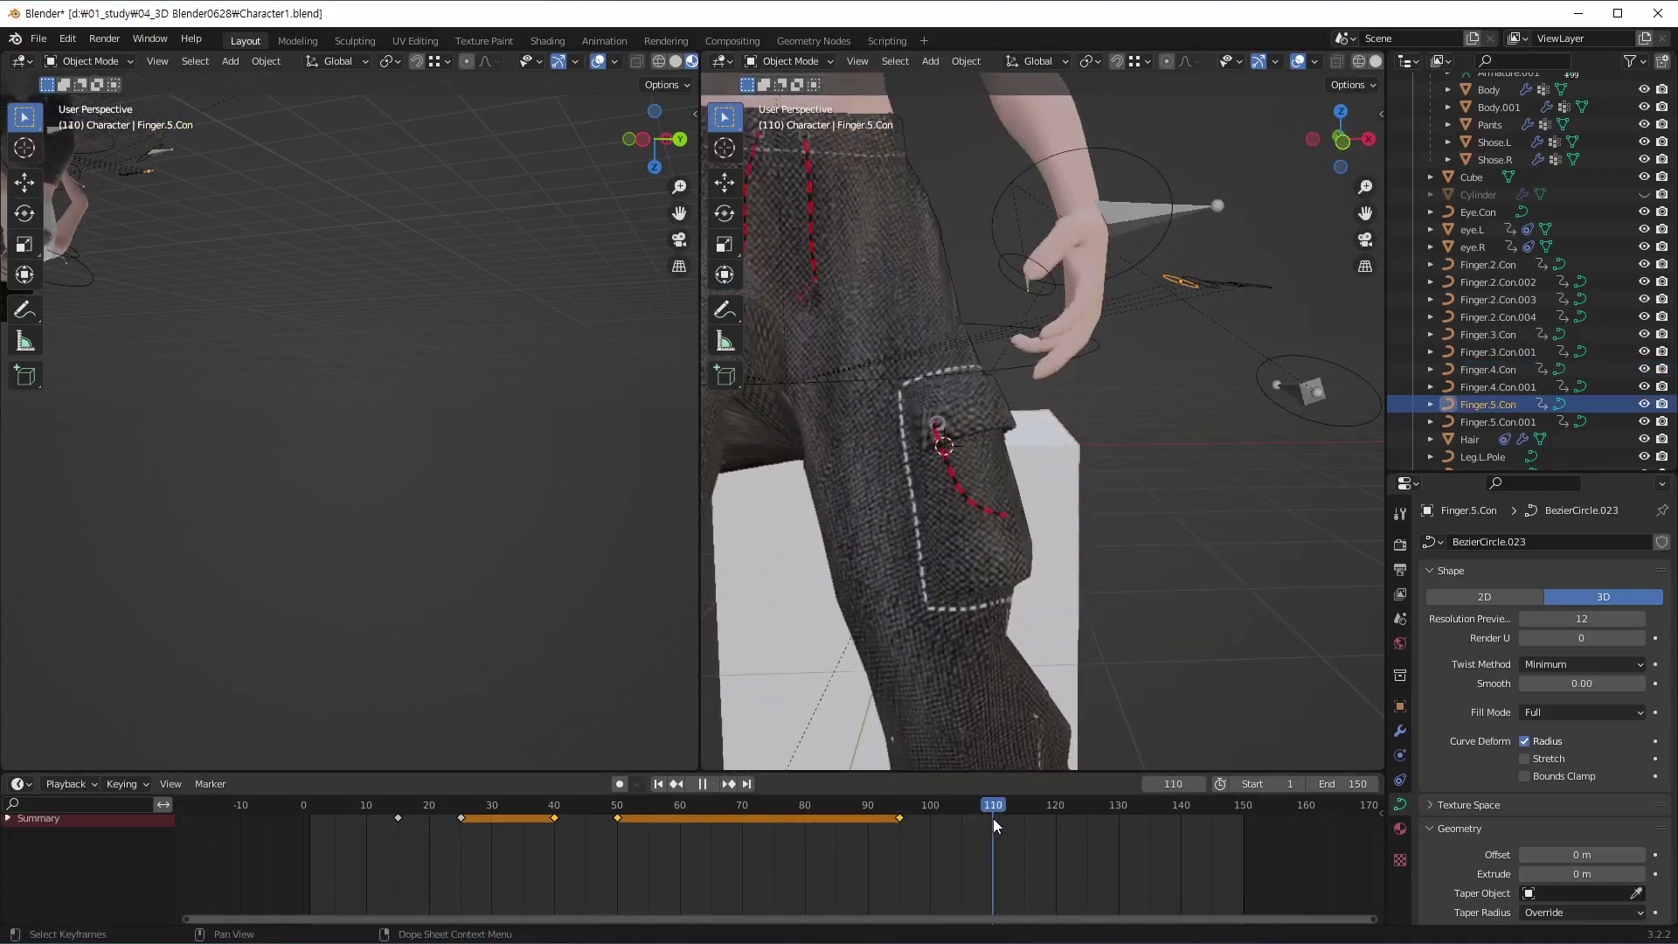
mouse_move(1075, 559)
middle_down()
mouse_move(1126, 472)
mouse_move(1024, 579)
middle_up()
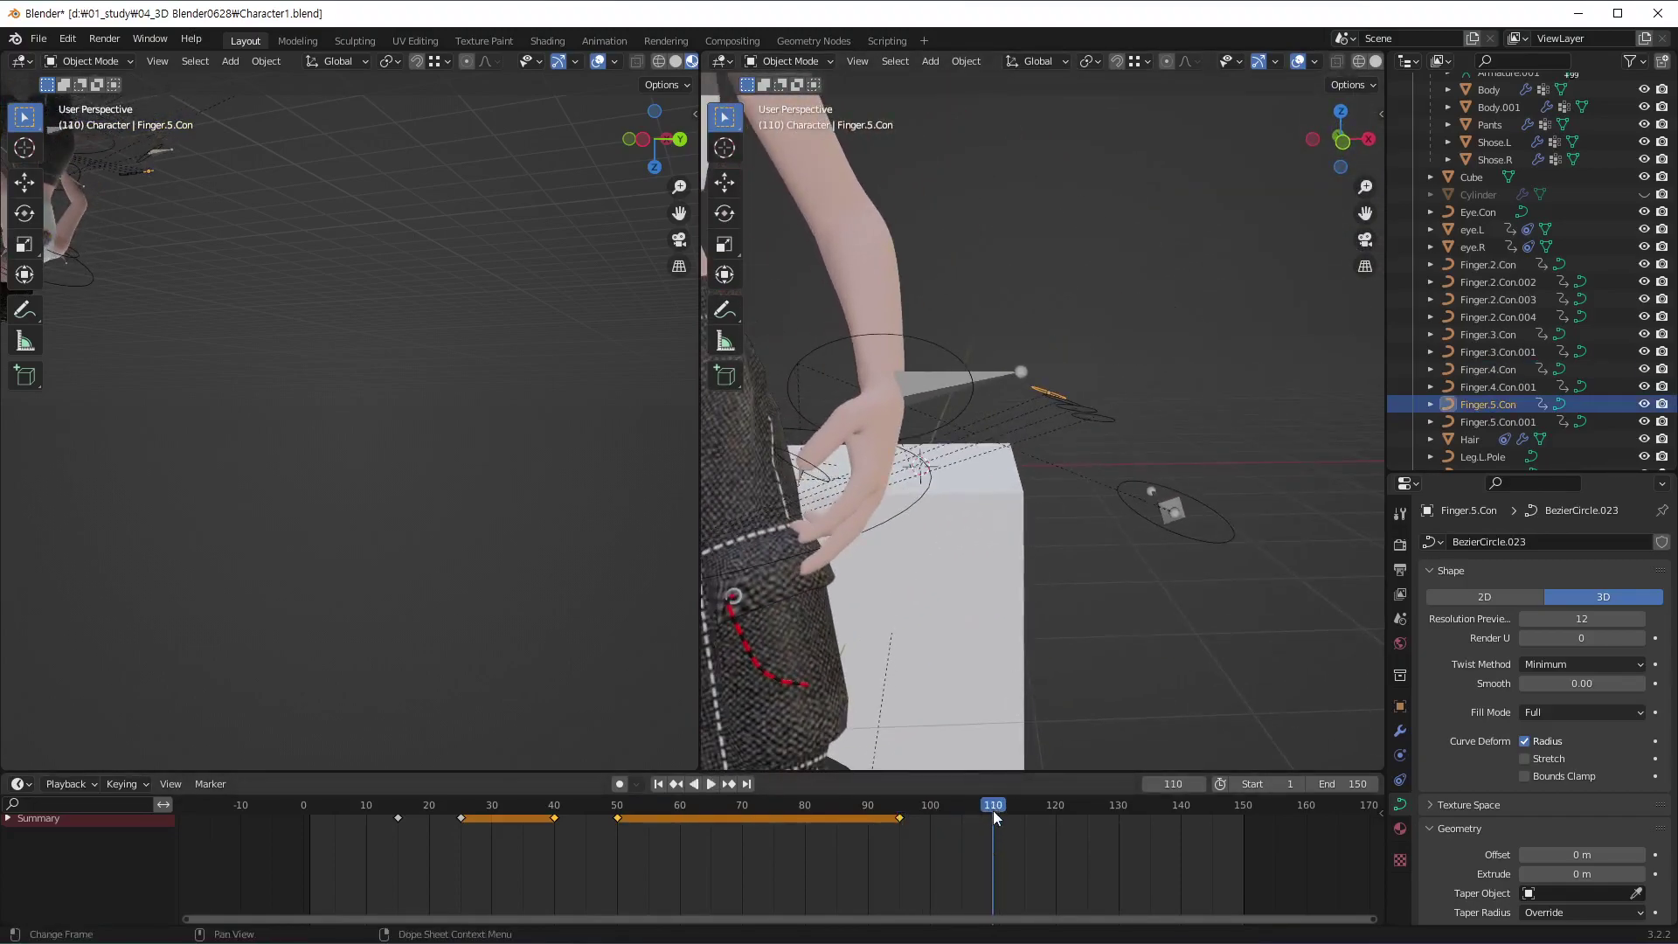
key(space)
mouse_move(1051, 816)
mouse_down()
mouse_move(992, 838)
mouse_move(1058, 839)
mouse_up()
key(space)
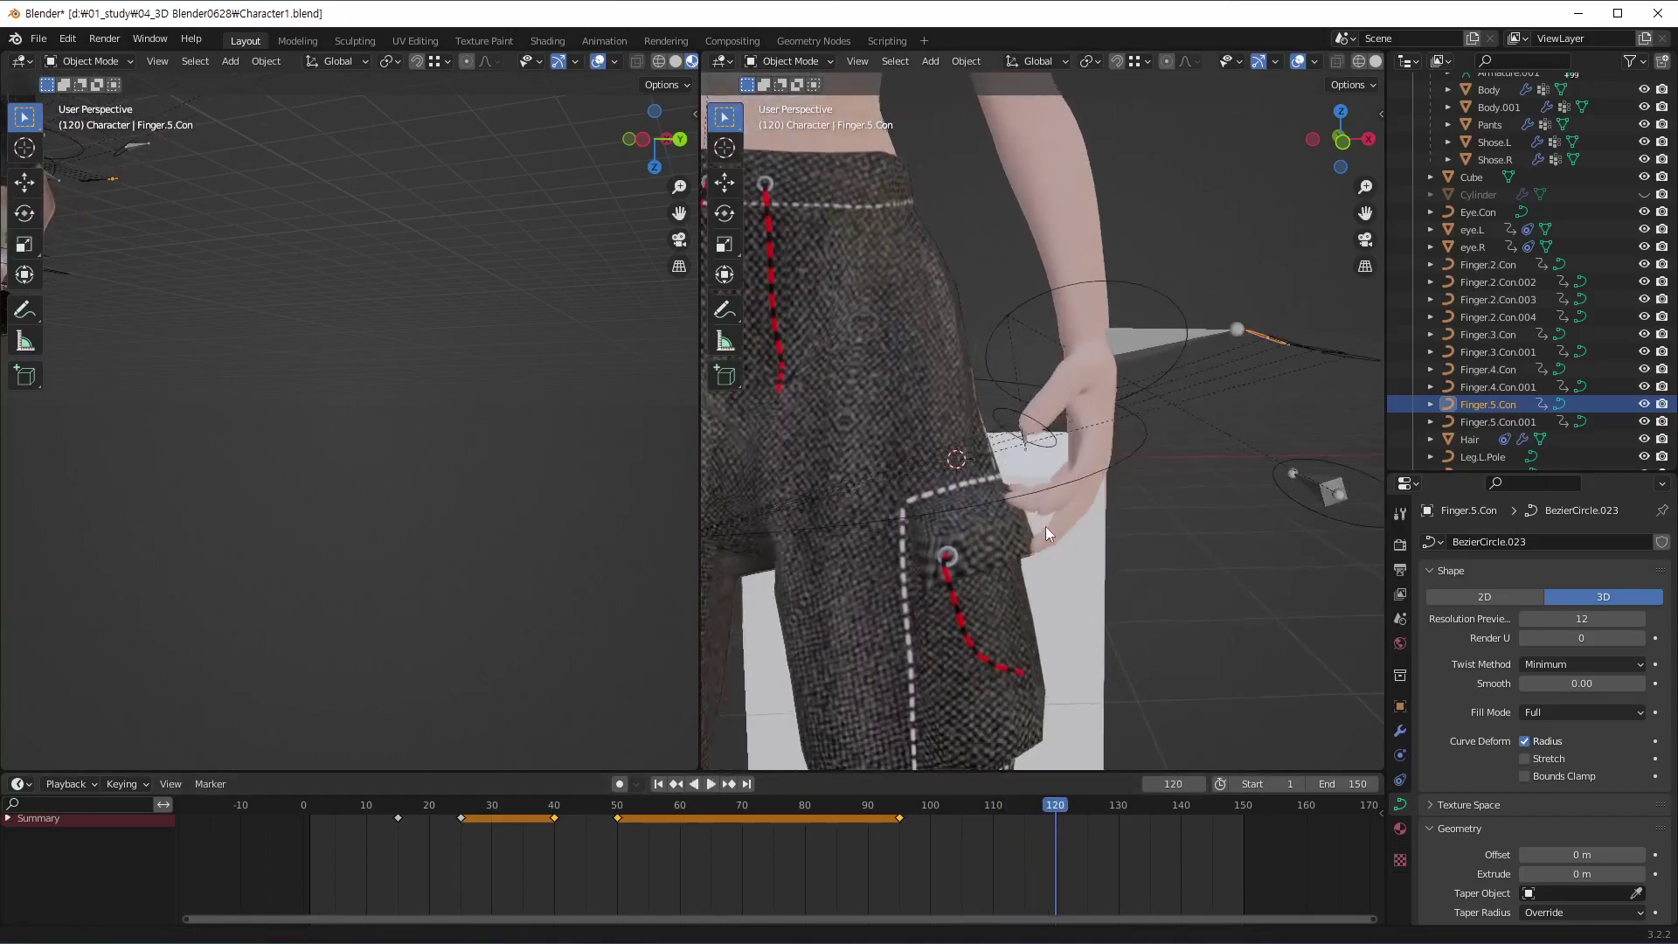
mouse_move(1046, 526)
shift+middle_down()
mouse_move(1013, 510)
mouse_move(1108, 406)
mouse_move(1105, 438)
mouse_move(1196, 374)
shift+middle_up()
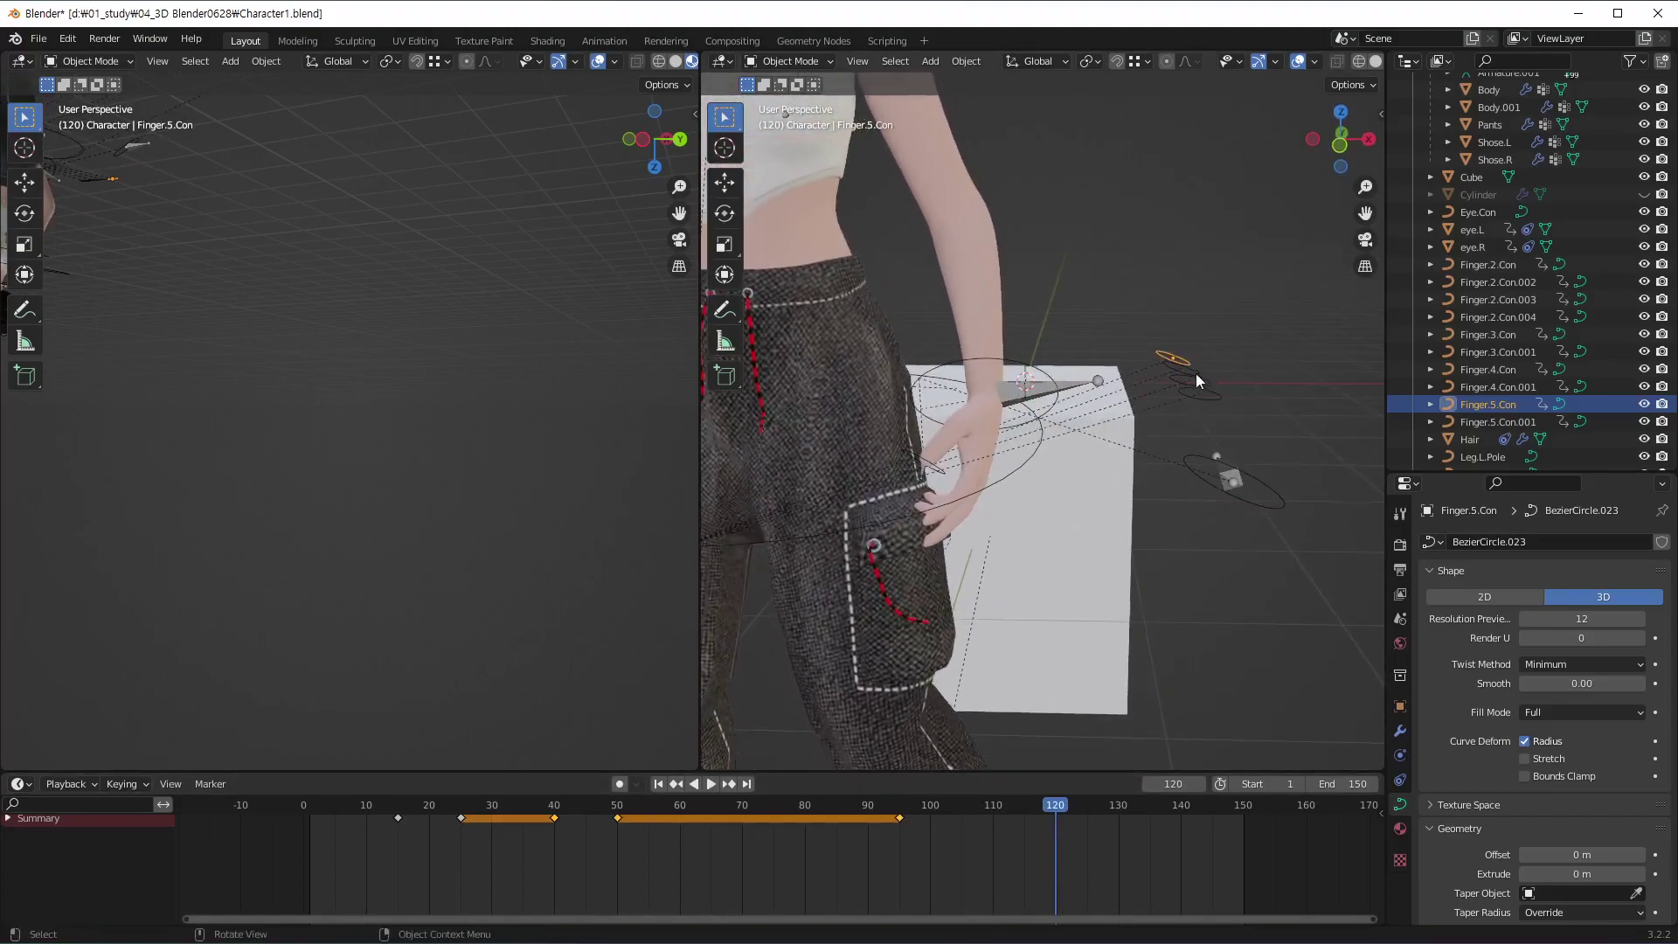
click(1202, 400)
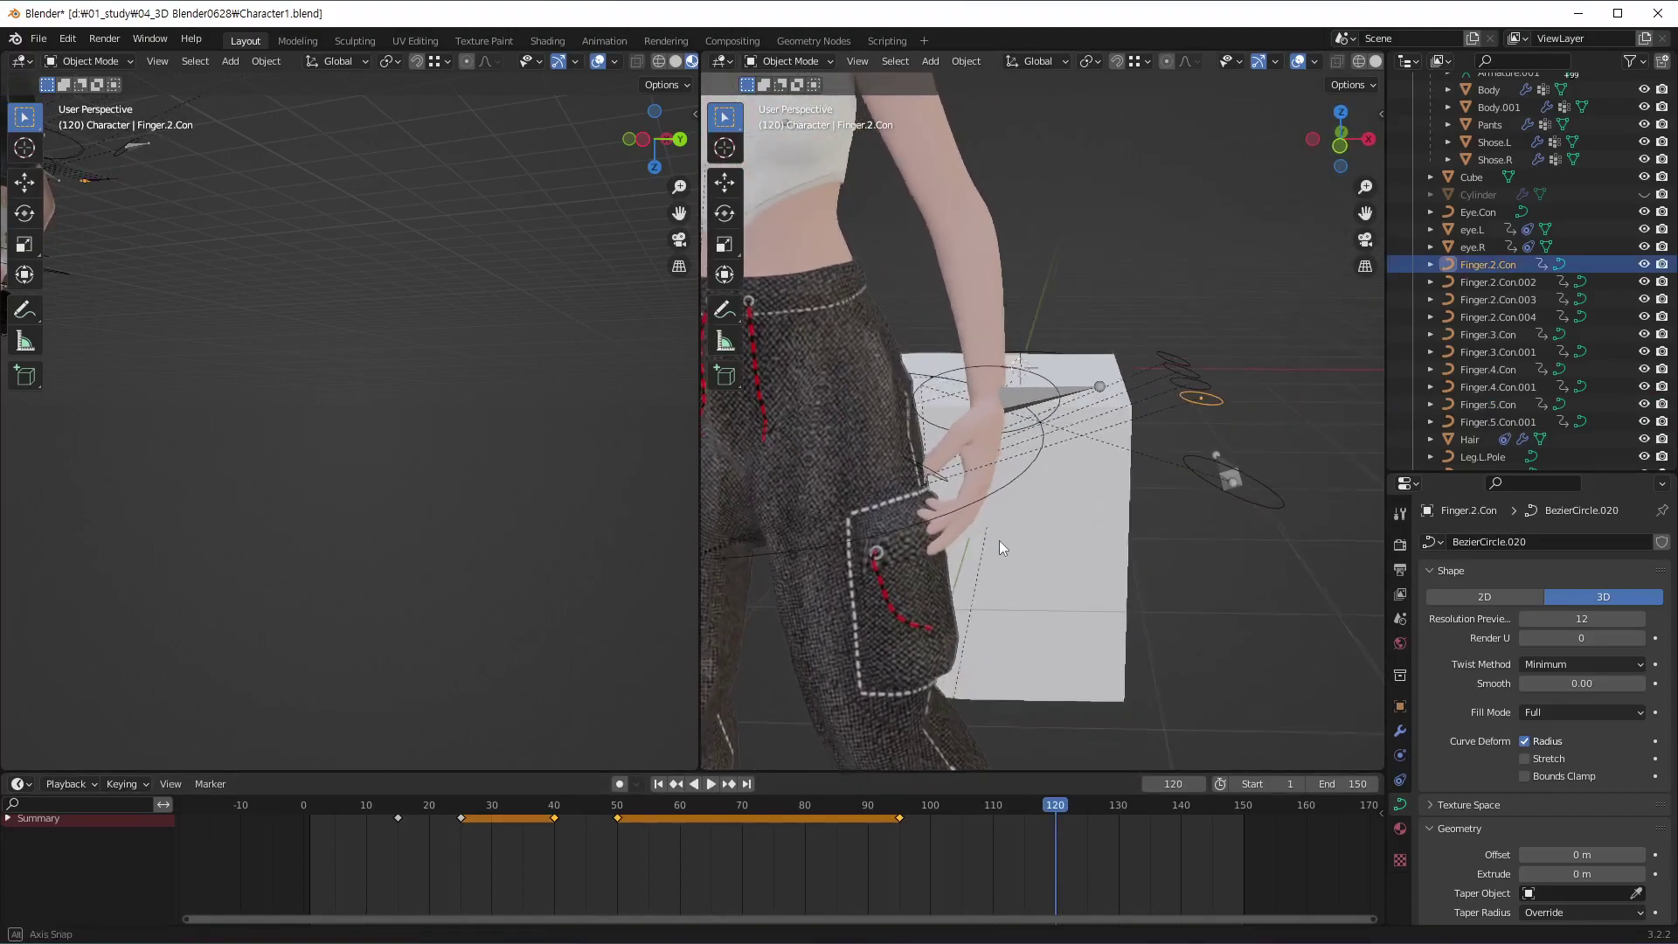
key(r)
key(y)
key(y)
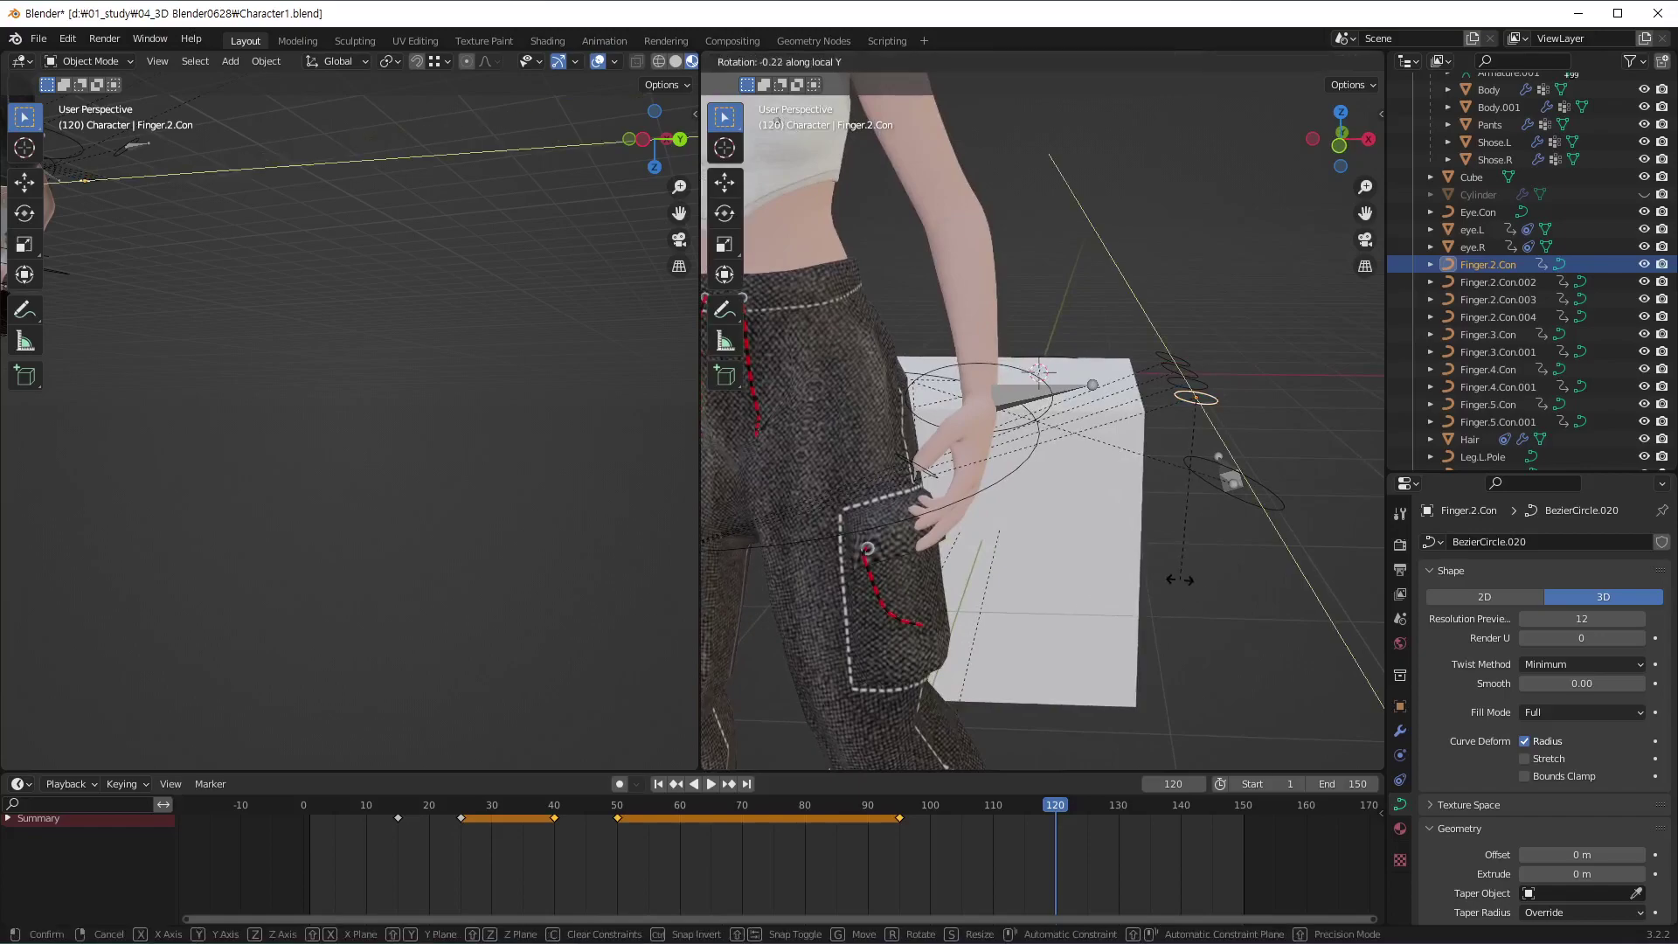
click(1198, 567)
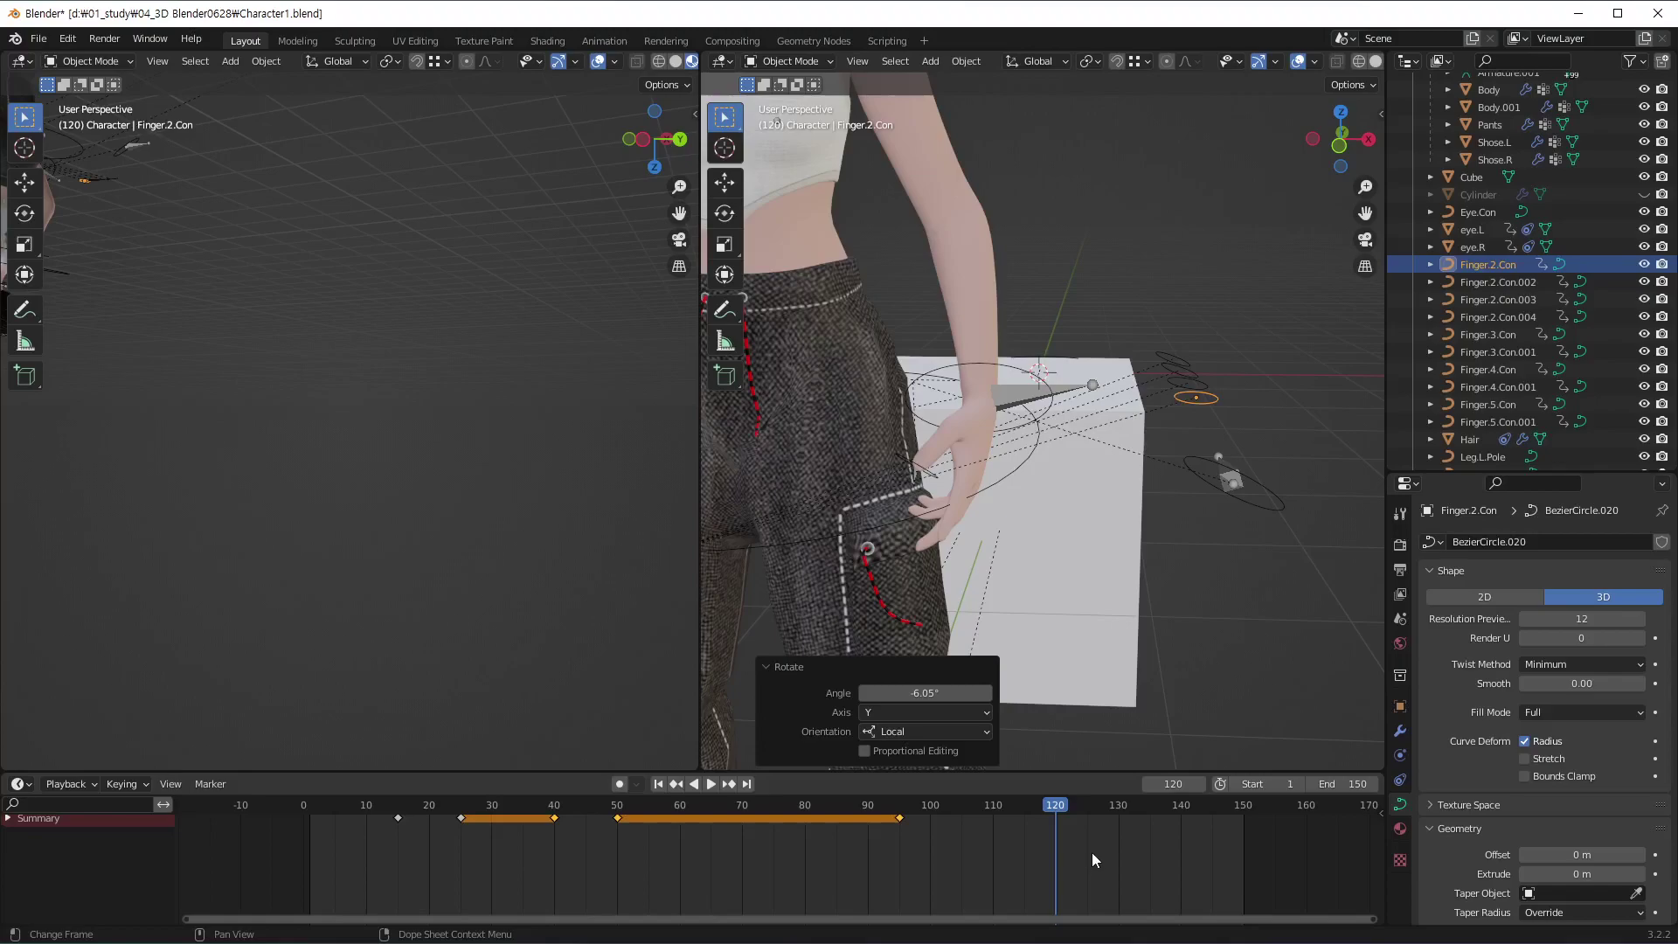
key(i)
click(1089, 852)
Rotate Finger.3.Con about local Y and key it at frame 120
click(1203, 387)
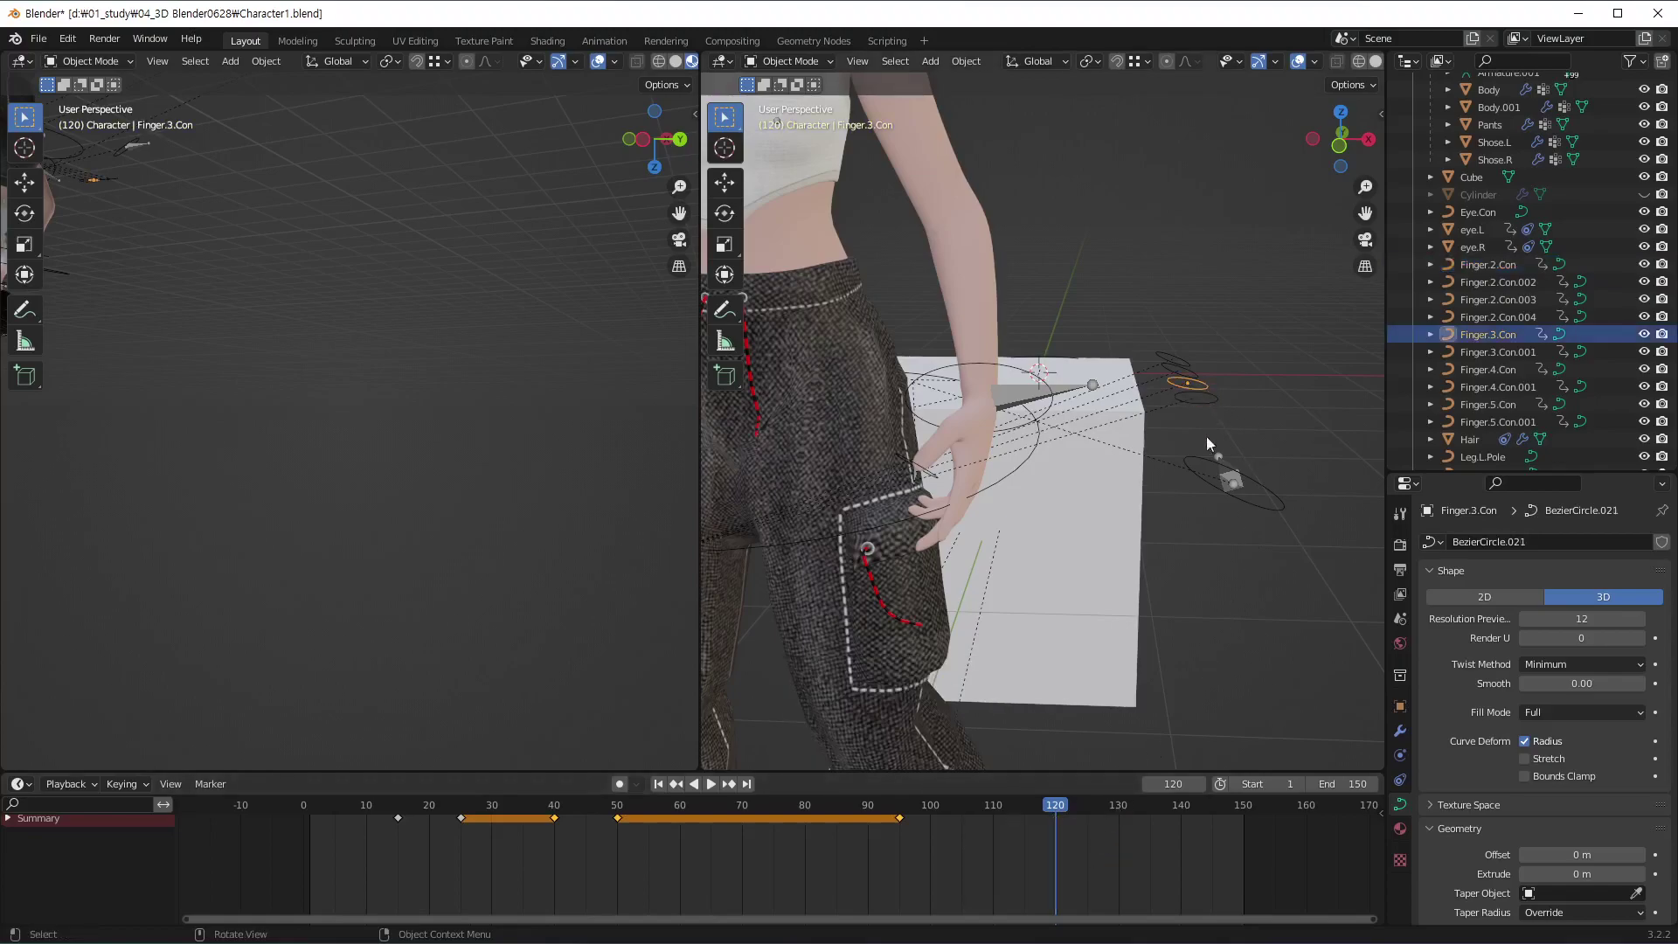
key(r)
key(y)
key(y)
click(1115, 632)
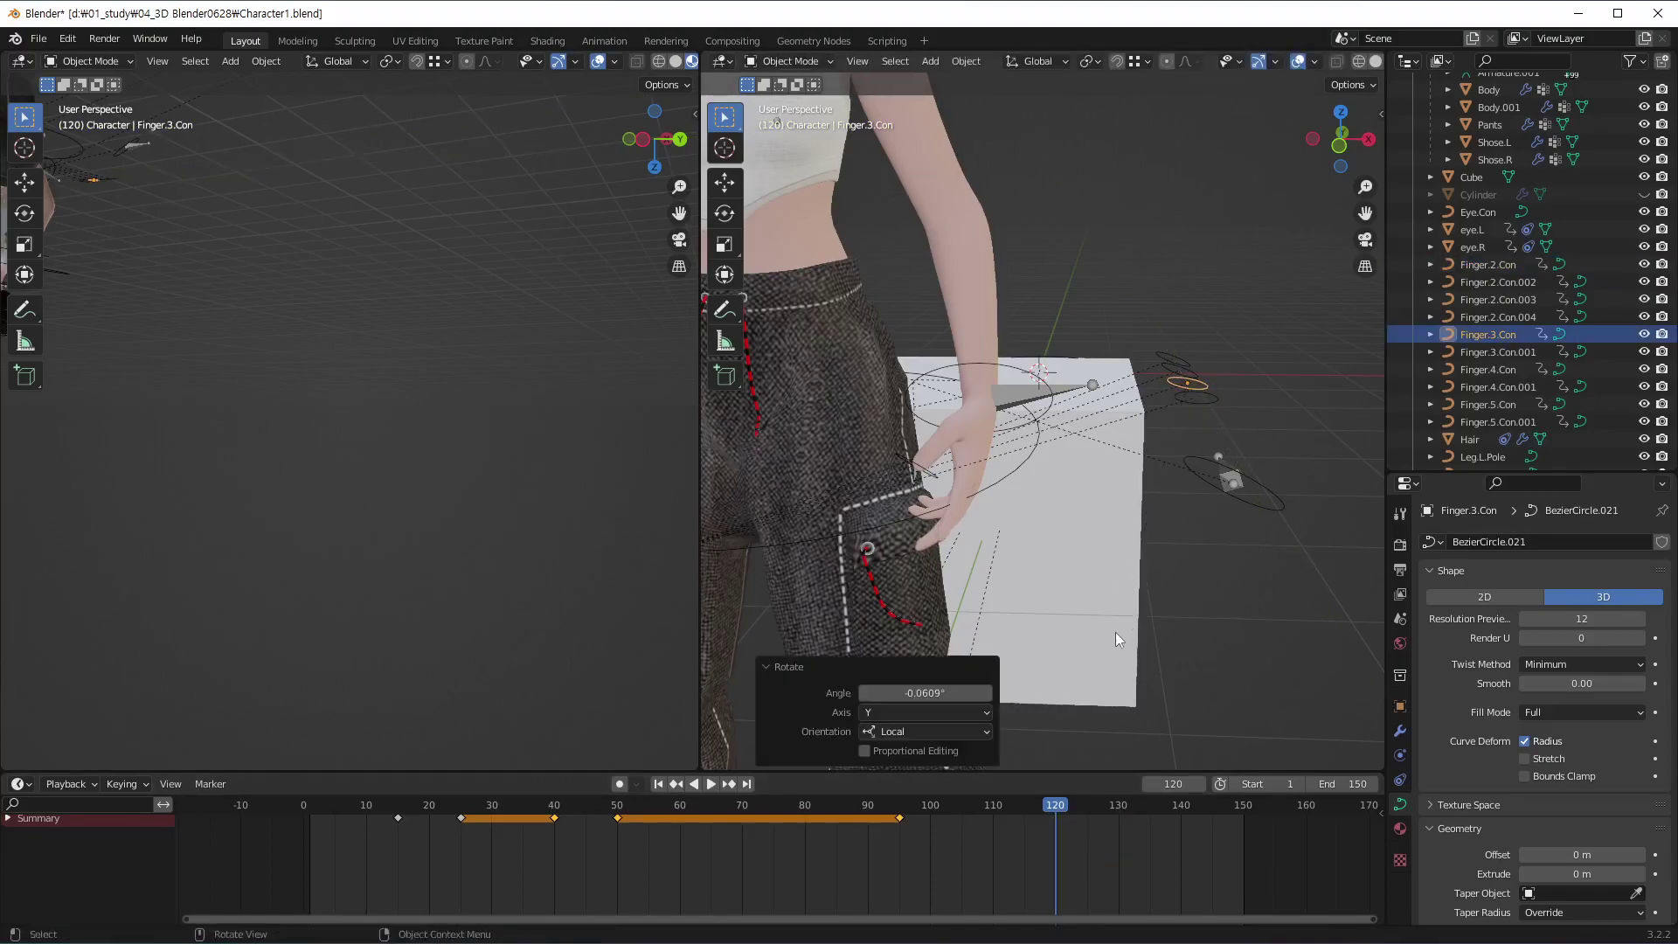
key(i)
click(1093, 855)
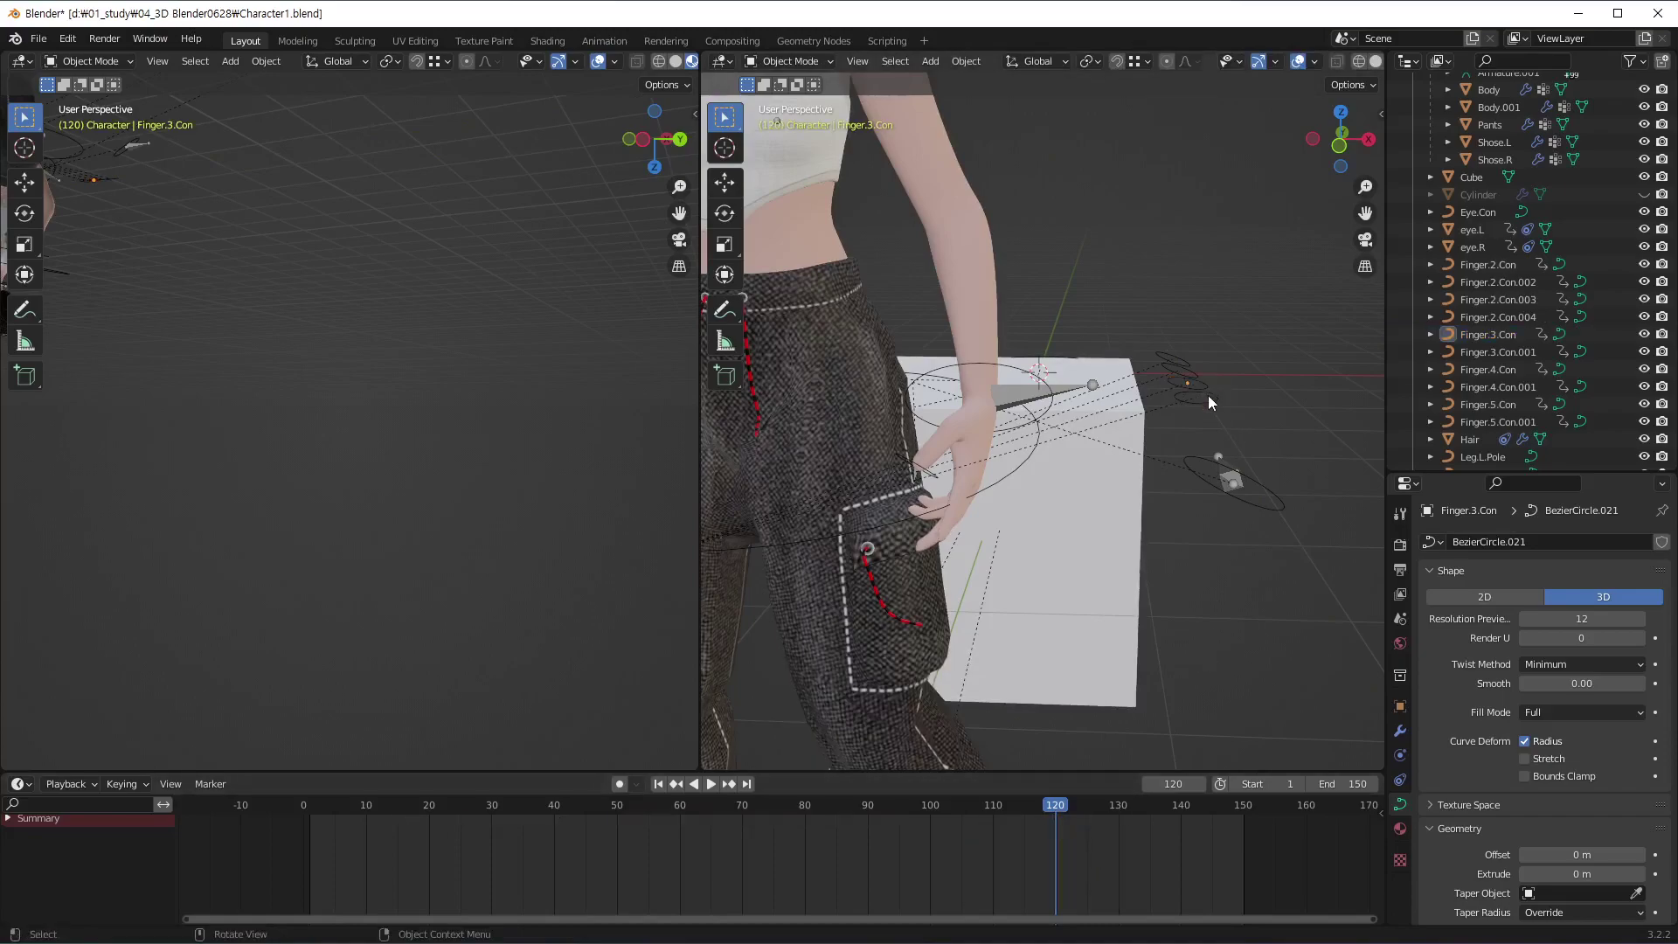
Rotate Finger.4.Con about local Y and key all channels at frame 120
click(1171, 374)
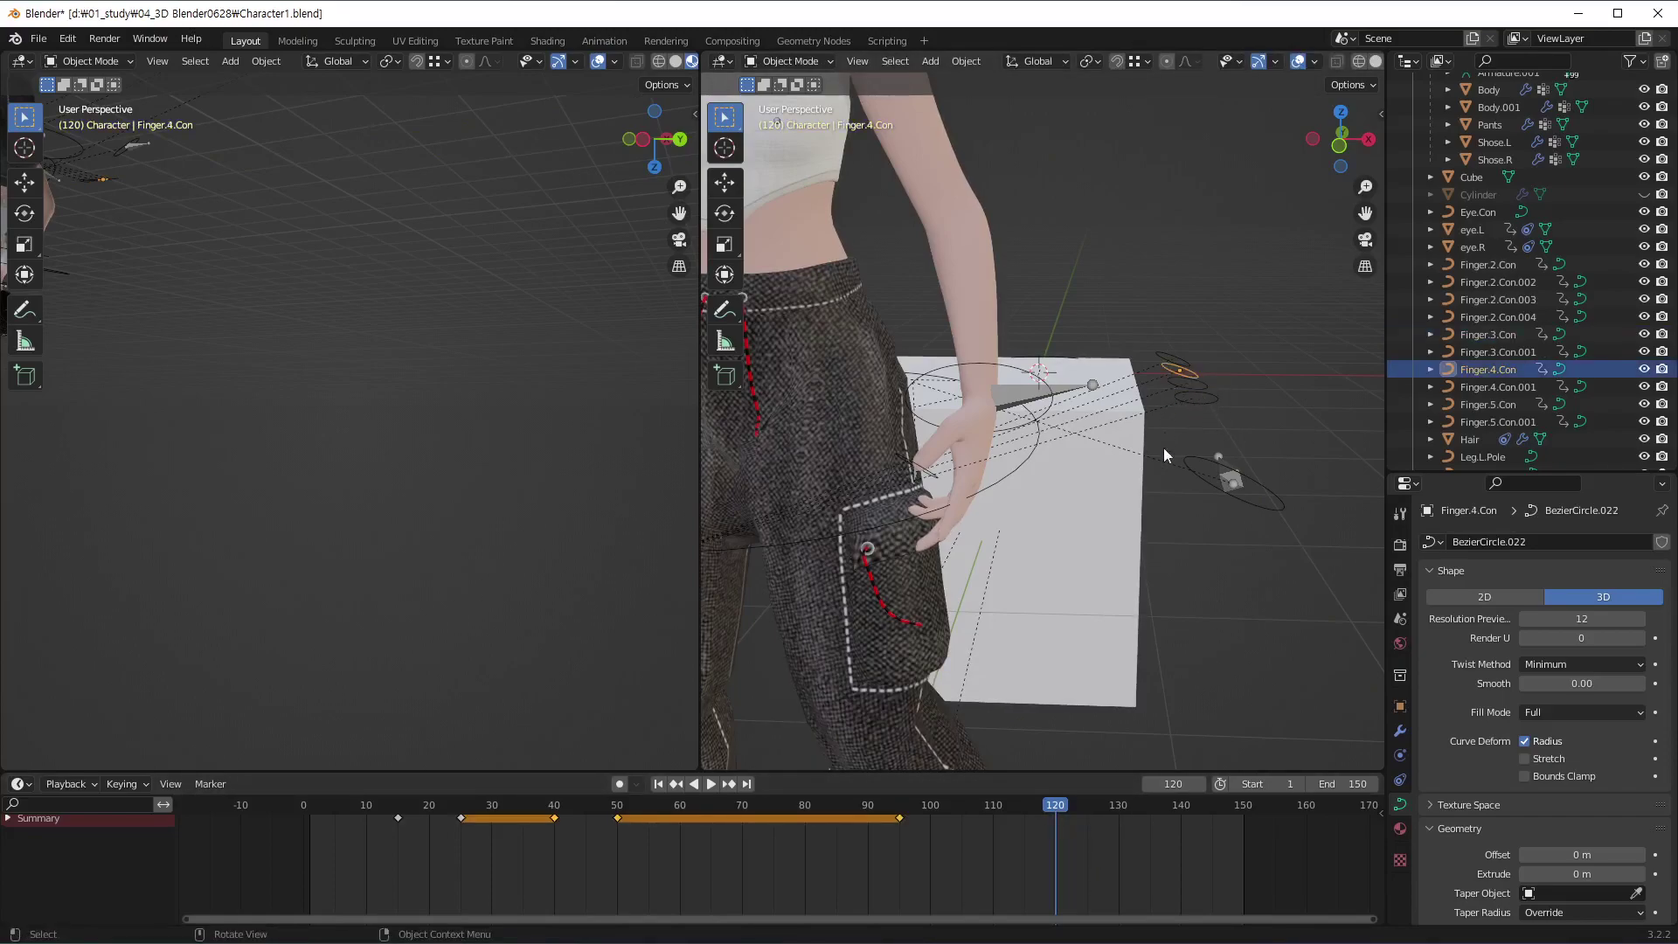
middle_drag(1019, 579, 988, 496)
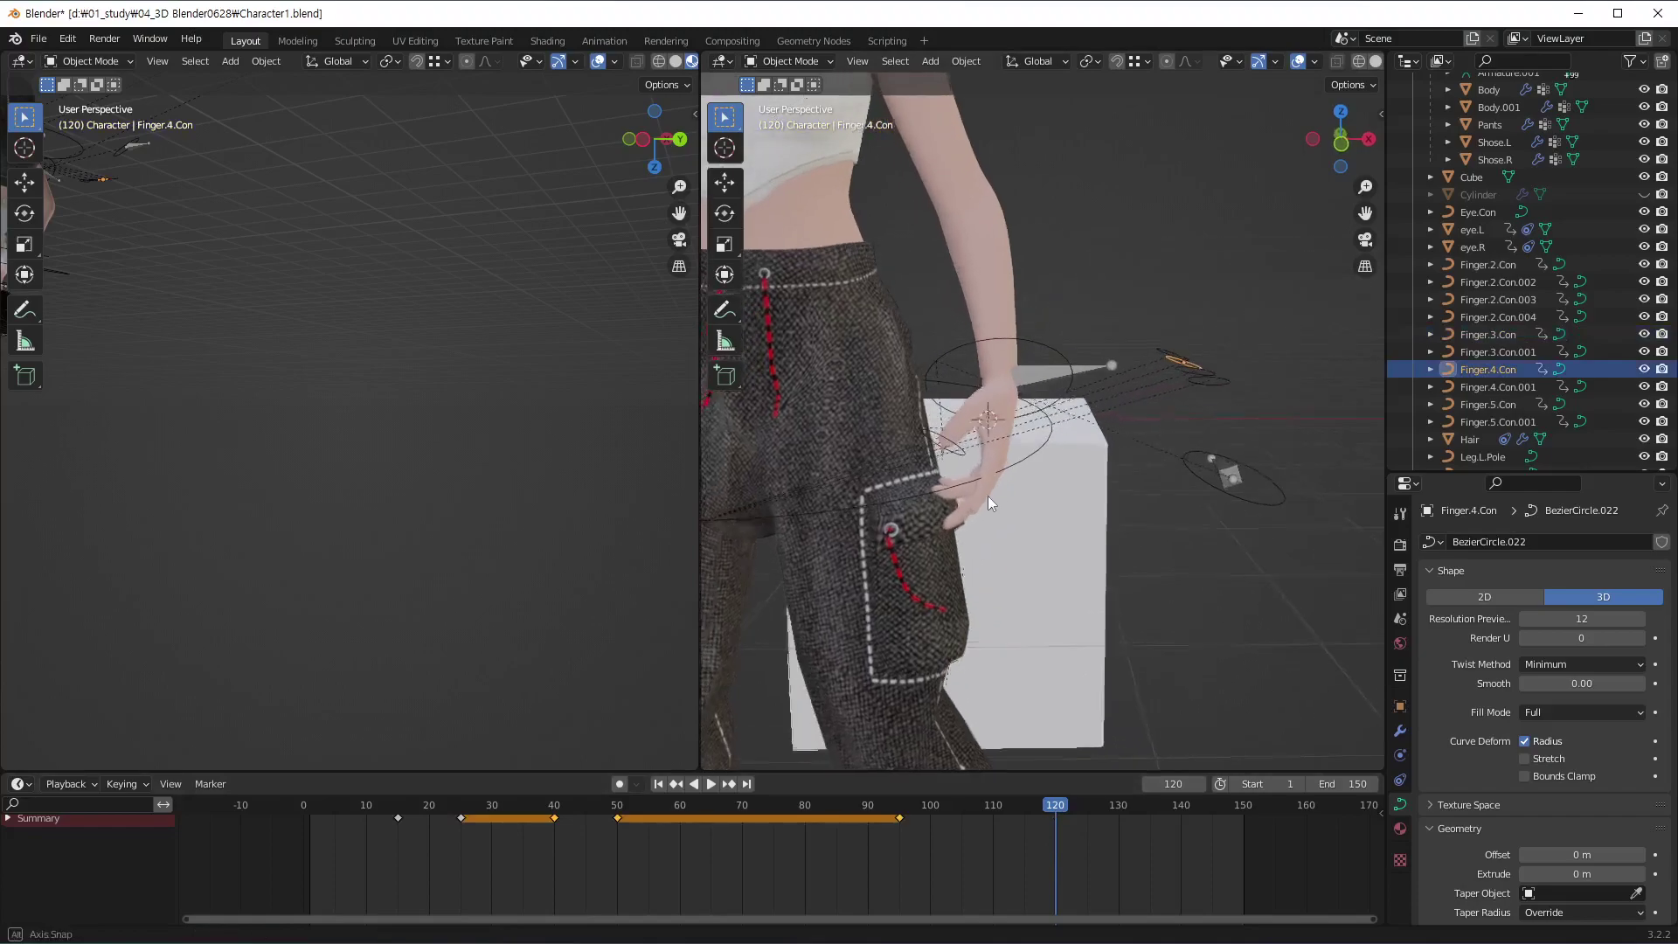
right_click(1102, 874)
key(r)
key(y)
key(y)
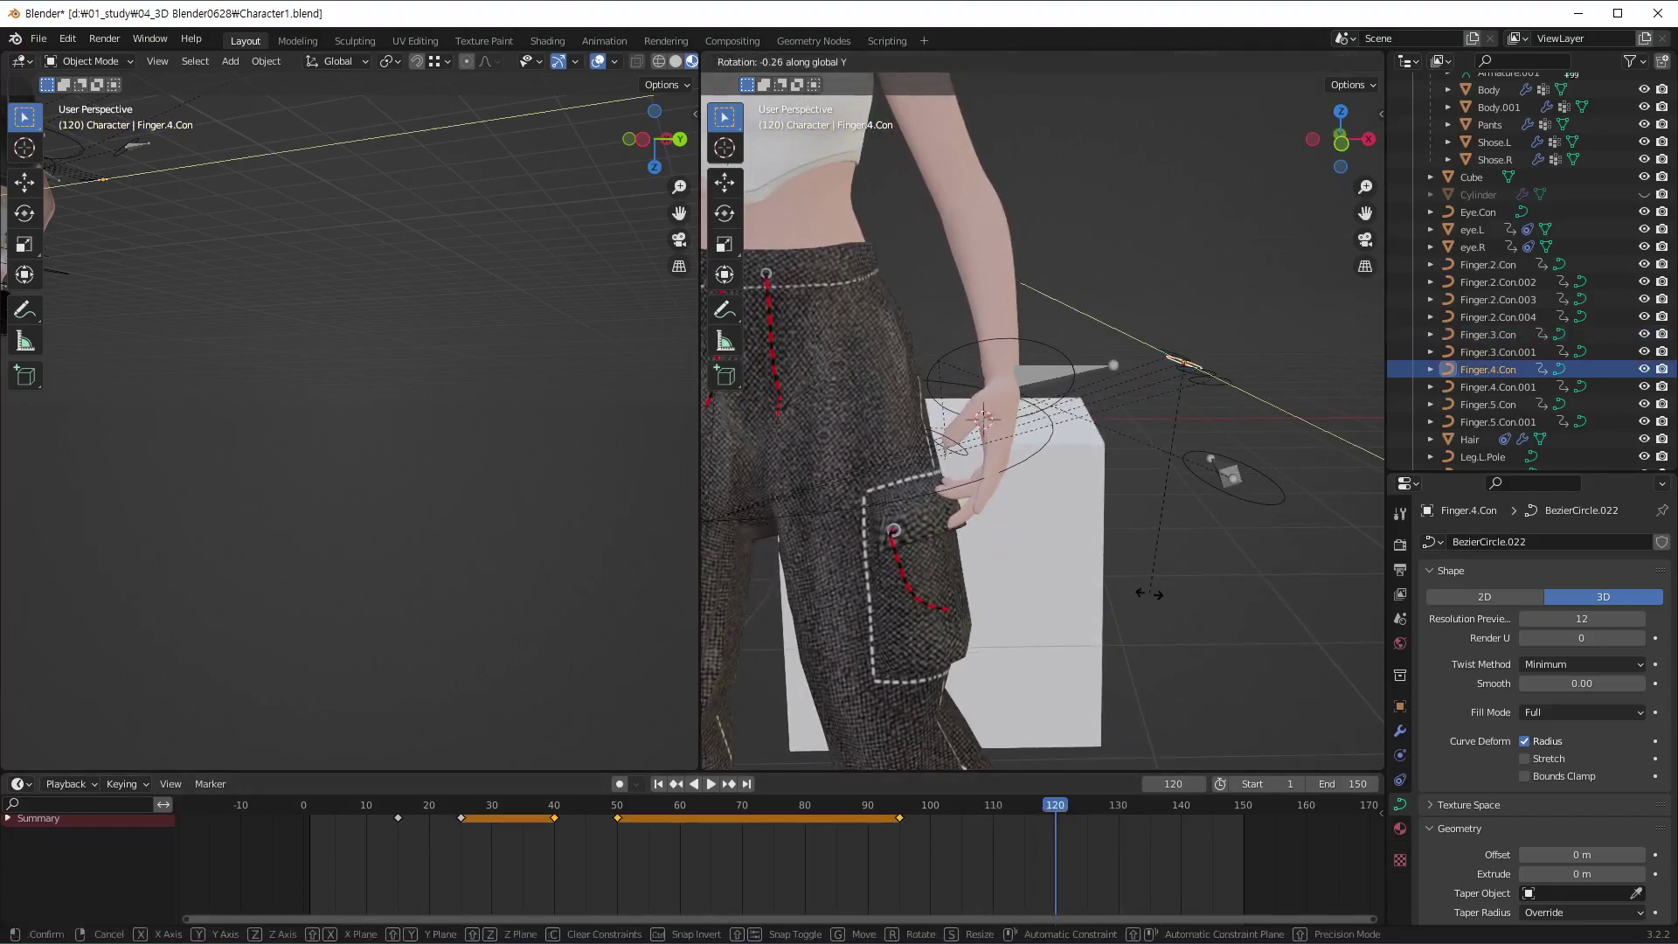
click(1171, 584)
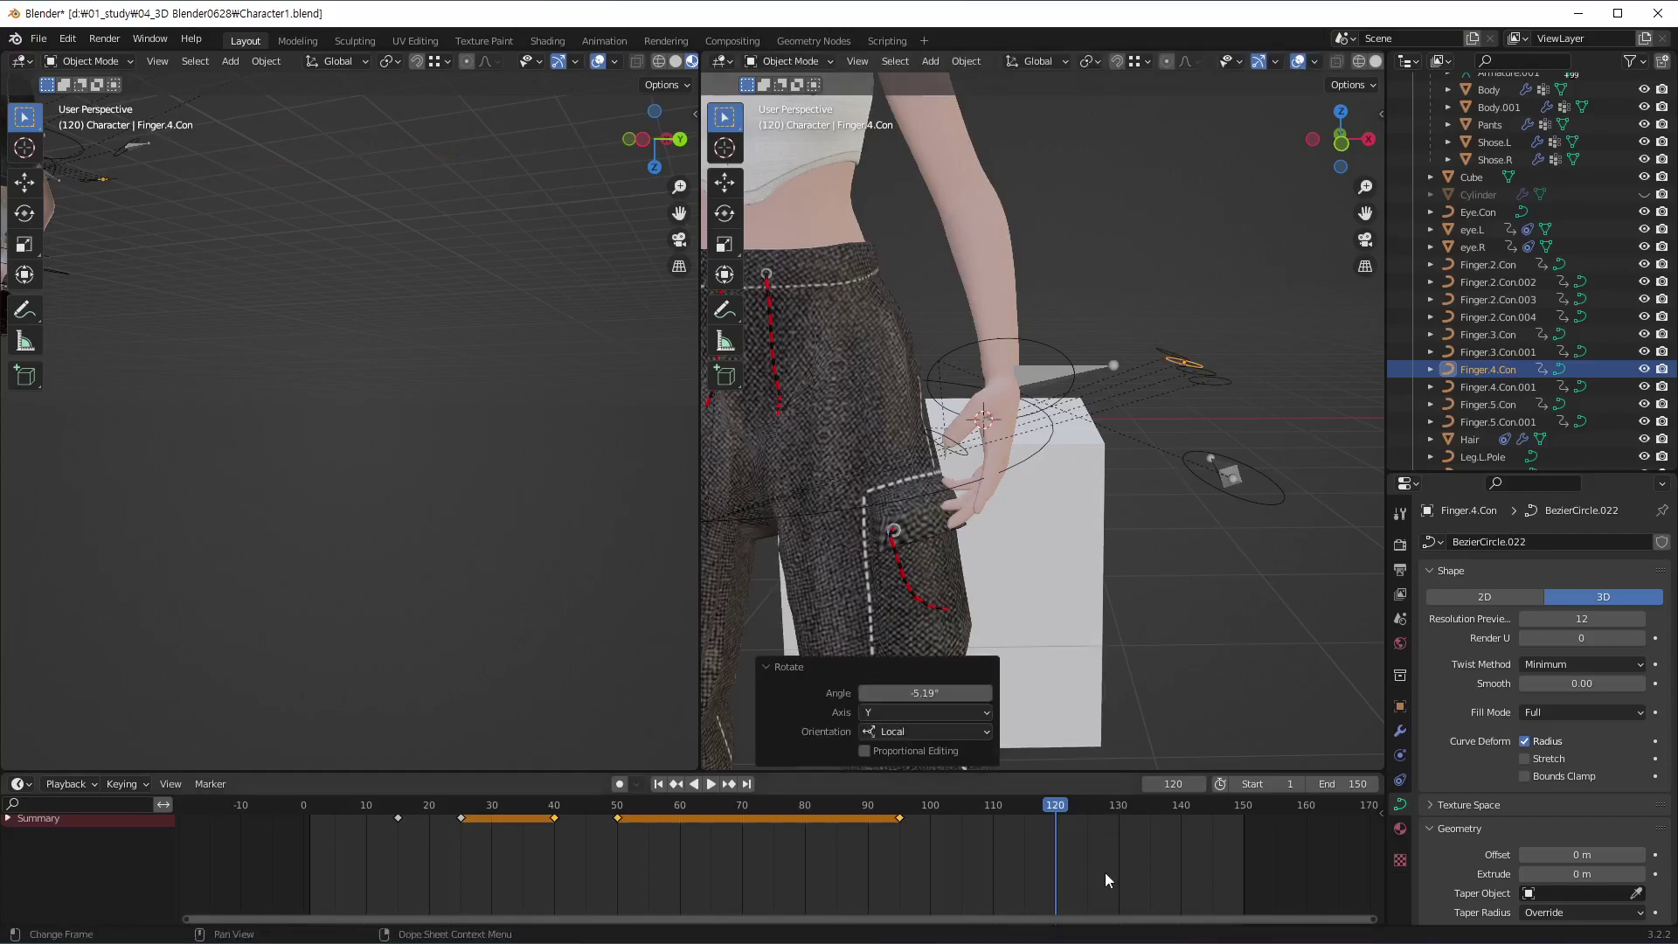
key(i)
click(1105, 871)
Rotate Finger.5.Con −2.62° about local Y and key it at frame 120
click(1163, 354)
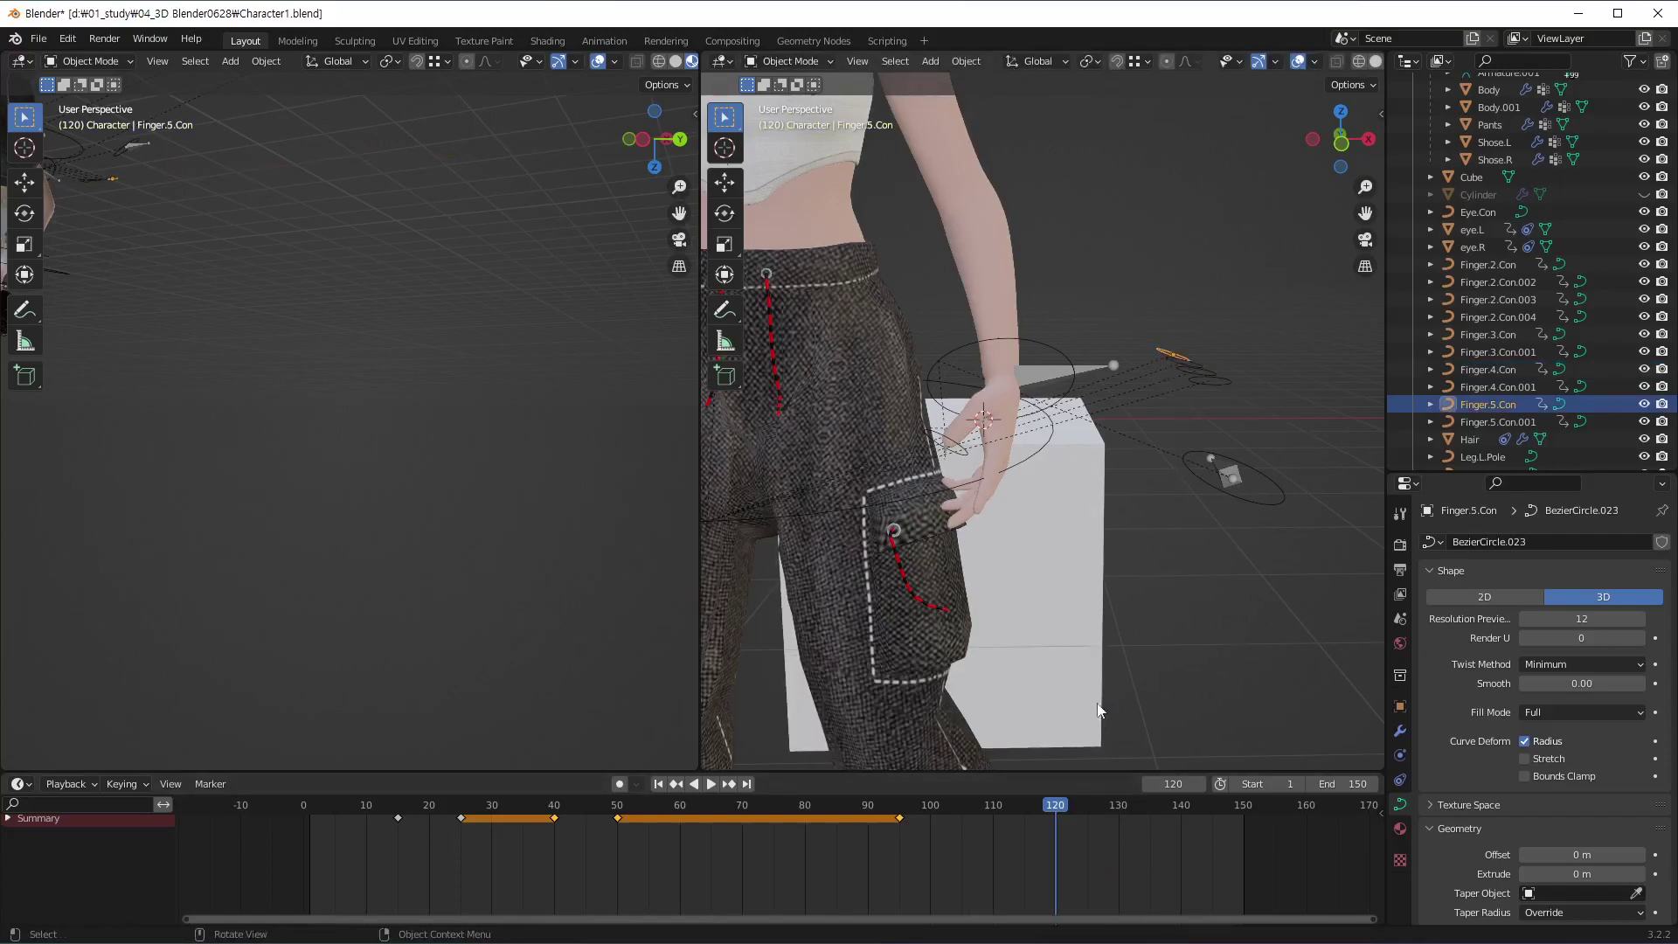
key(r)
key(y)
key(y)
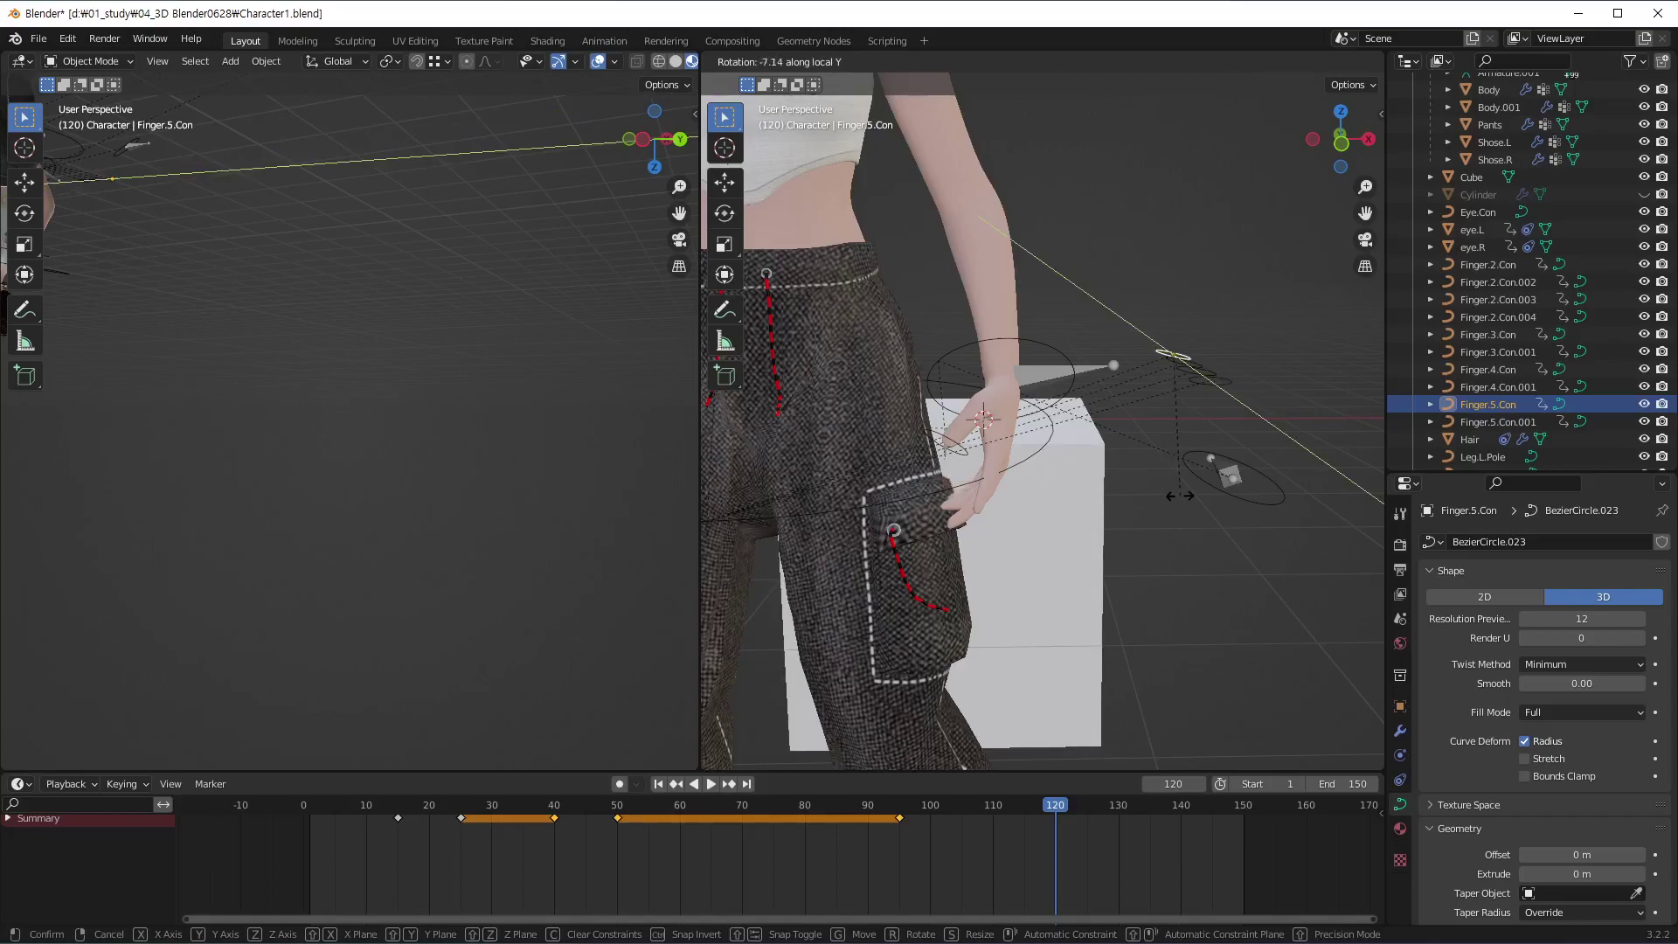
click(1168, 503)
key(i)
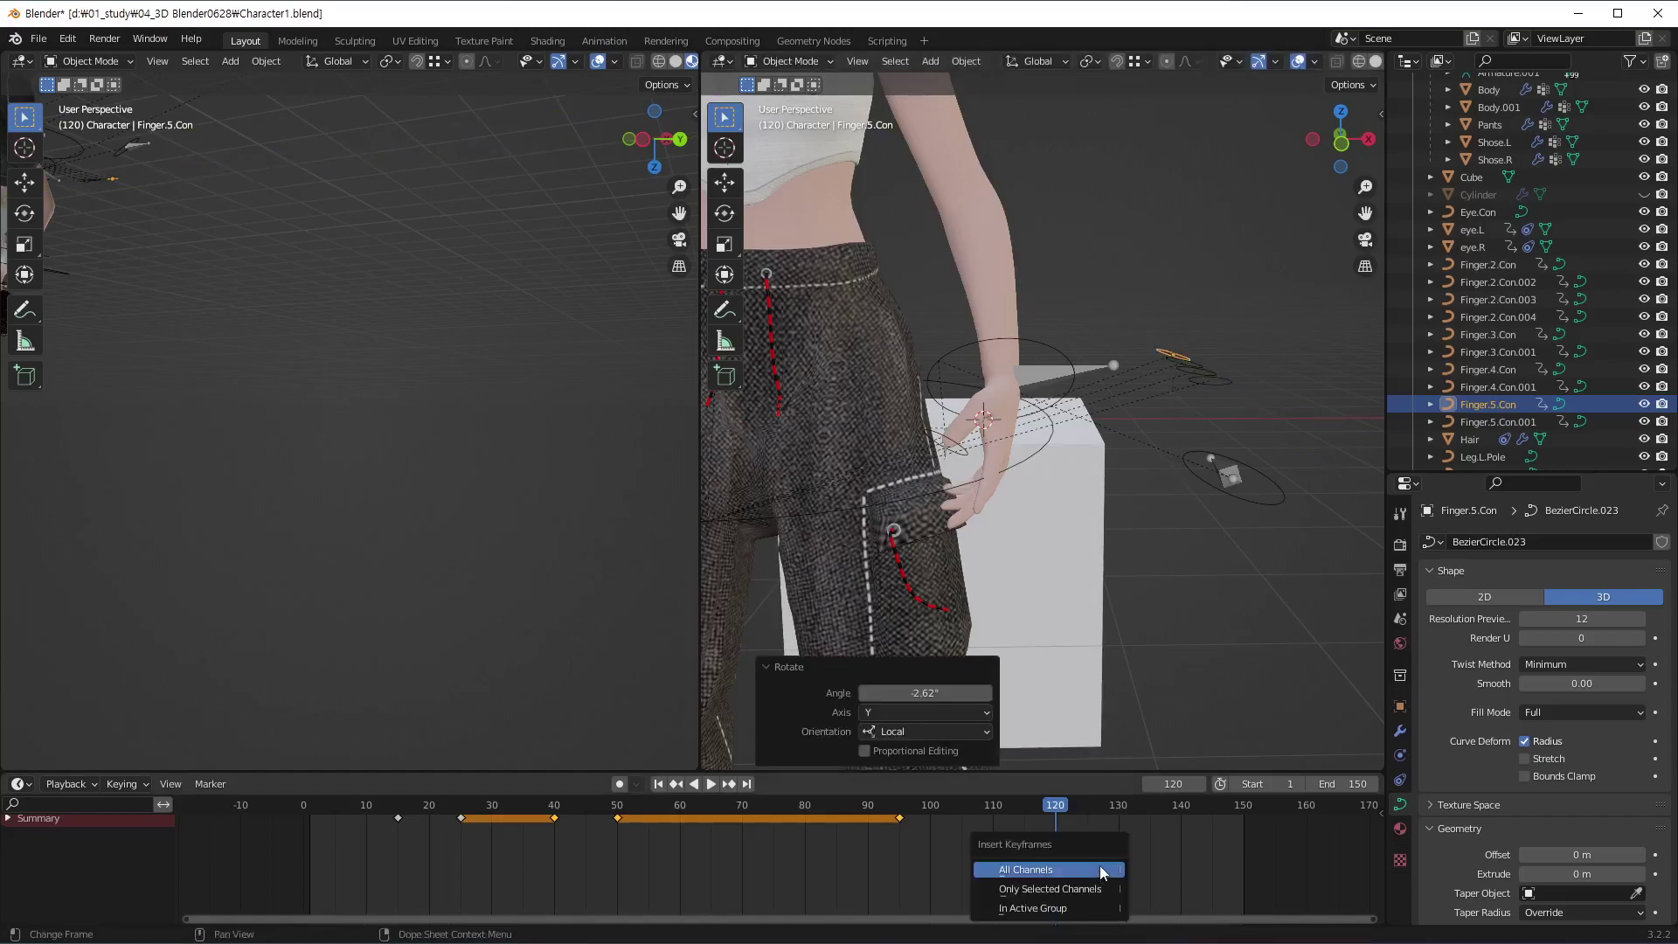
click(1101, 870)
scroll(1049, 473, down, 5)
mouse_move(1049, 474)
middle_down()
mouse_move(956, 553)
mouse_move(901, 536)
mouse_move(890, 514)
middle_up()
scroll(890, 514, up, 3)
scroll(931, 444, up, 3)
mouse_move(932, 443)
middle_down()
mouse_move(855, 427)
mouse_move(979, 434)
mouse_move(1007, 479)
mouse_move(936, 488)
middle_up()
click(827, 385)
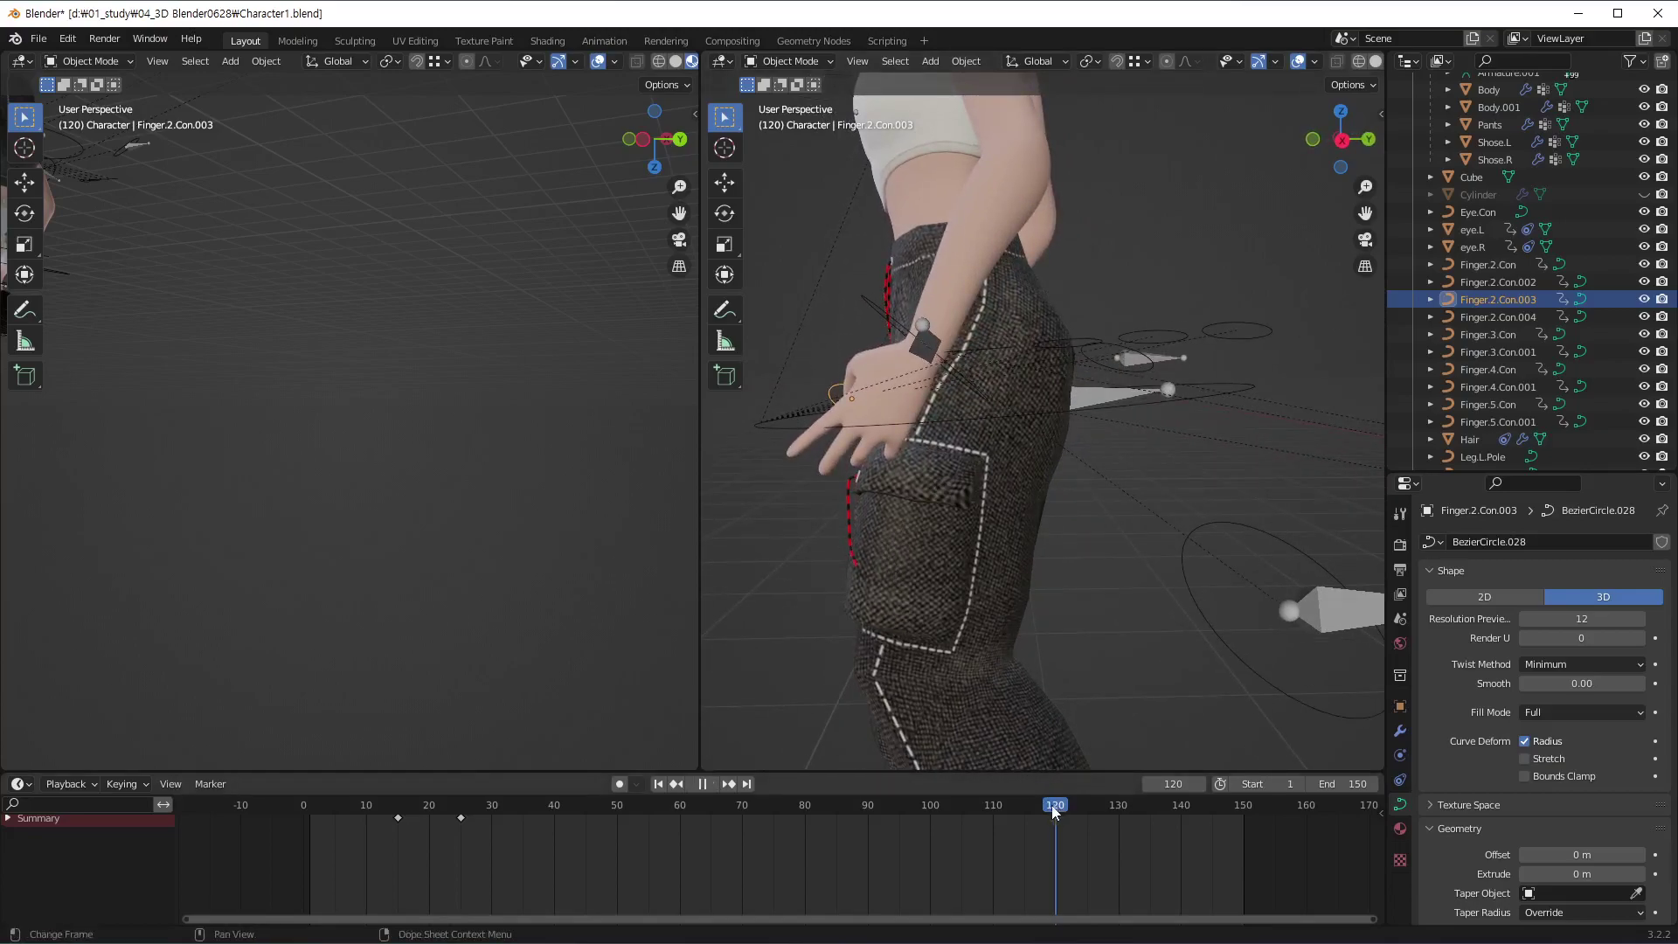
Key Finger.2.Con.003's current position at frame 100
key(space)
click(936, 843)
key(space)
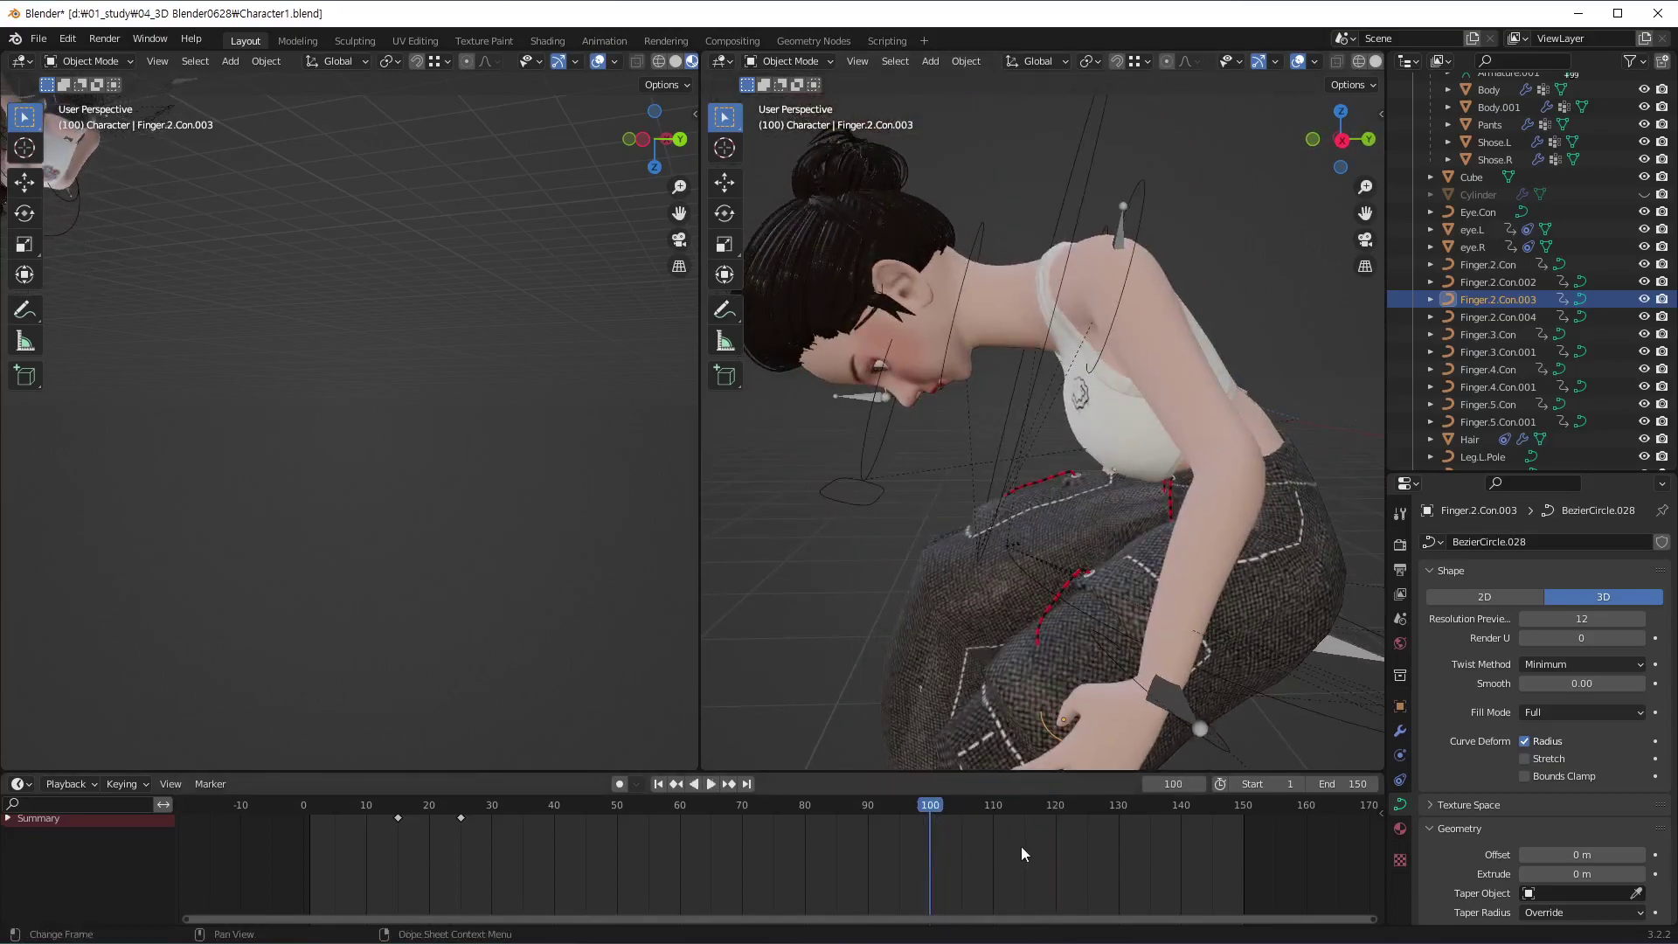
key(i)
click(1019, 847)
At frame 120, nudge Finger.2.Con.003 into a new position and key it
key(space)
drag(1019, 814, 1057, 815)
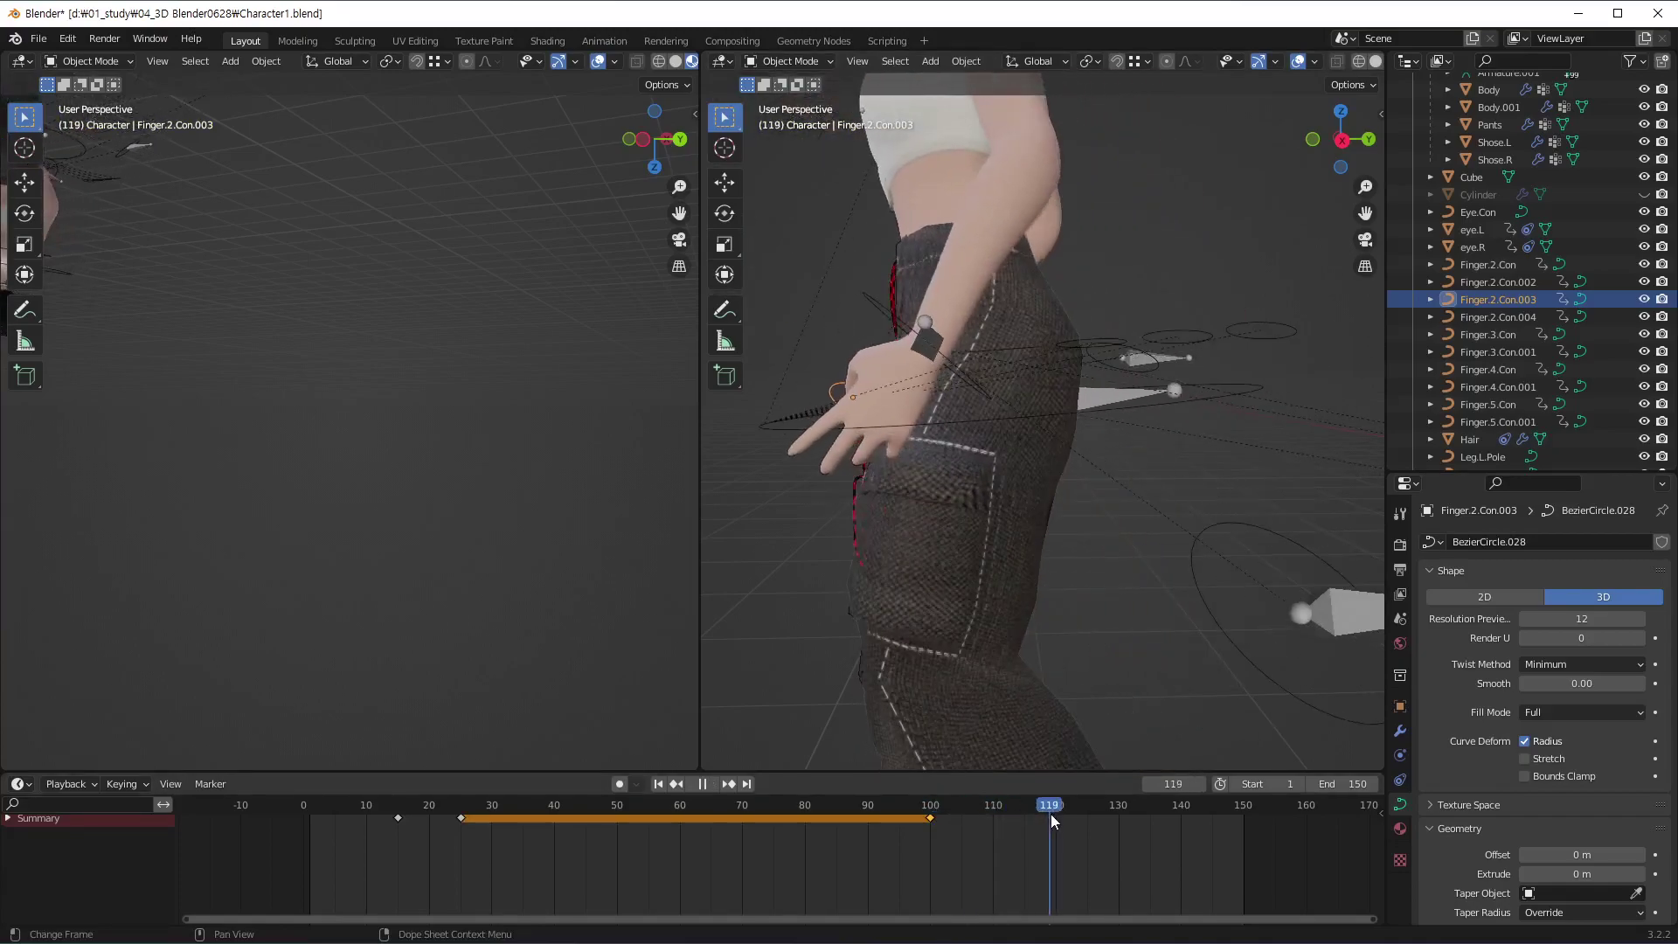
key(space)
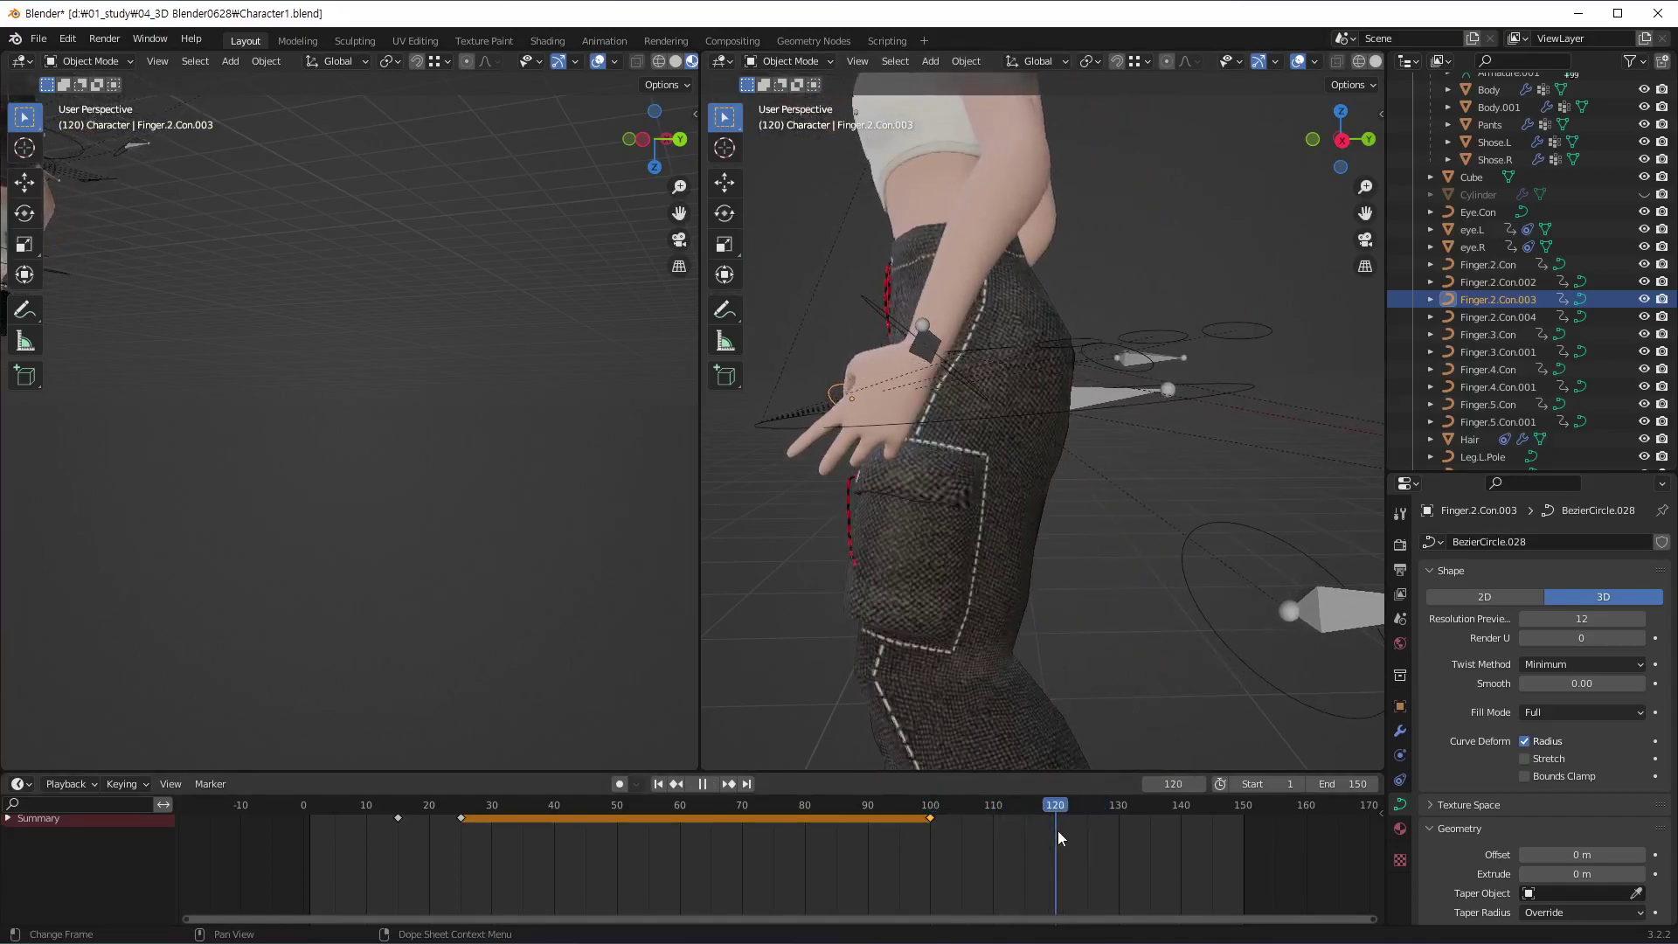
key(g)
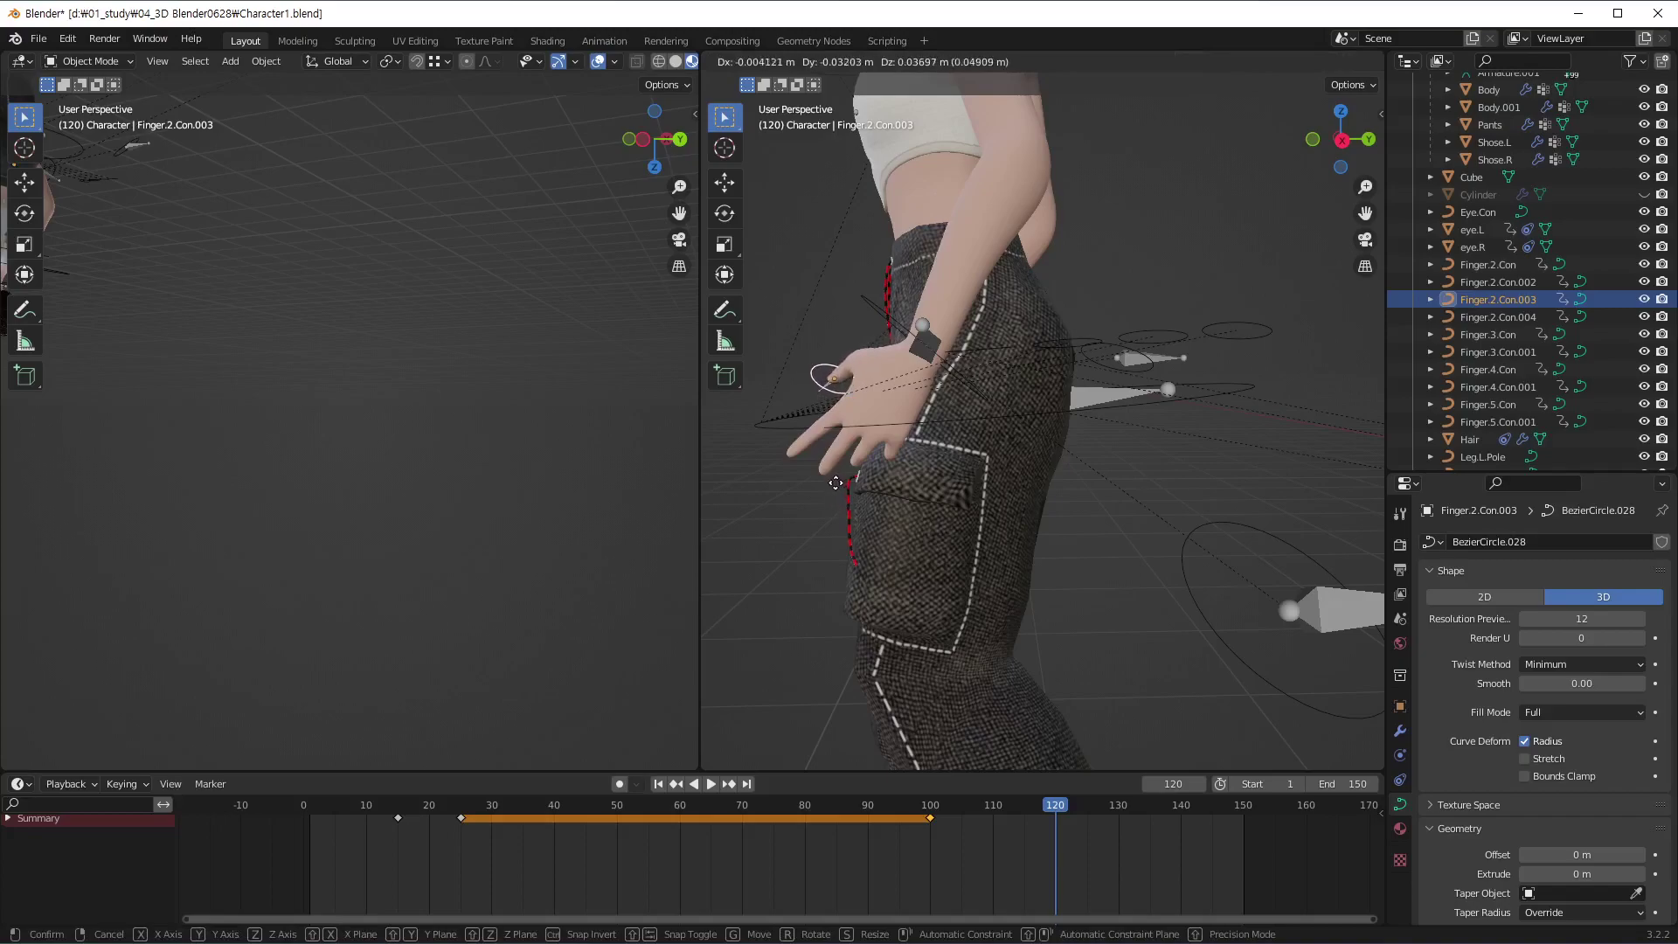
click(836, 481)
mouse_move(836, 480)
middle_down()
mouse_move(1208, 513)
mouse_move(1136, 524)
mouse_move(900, 430)
mouse_move(1067, 470)
middle_up()
key(g)
click(1156, 544)
key(g)
click(879, 417)
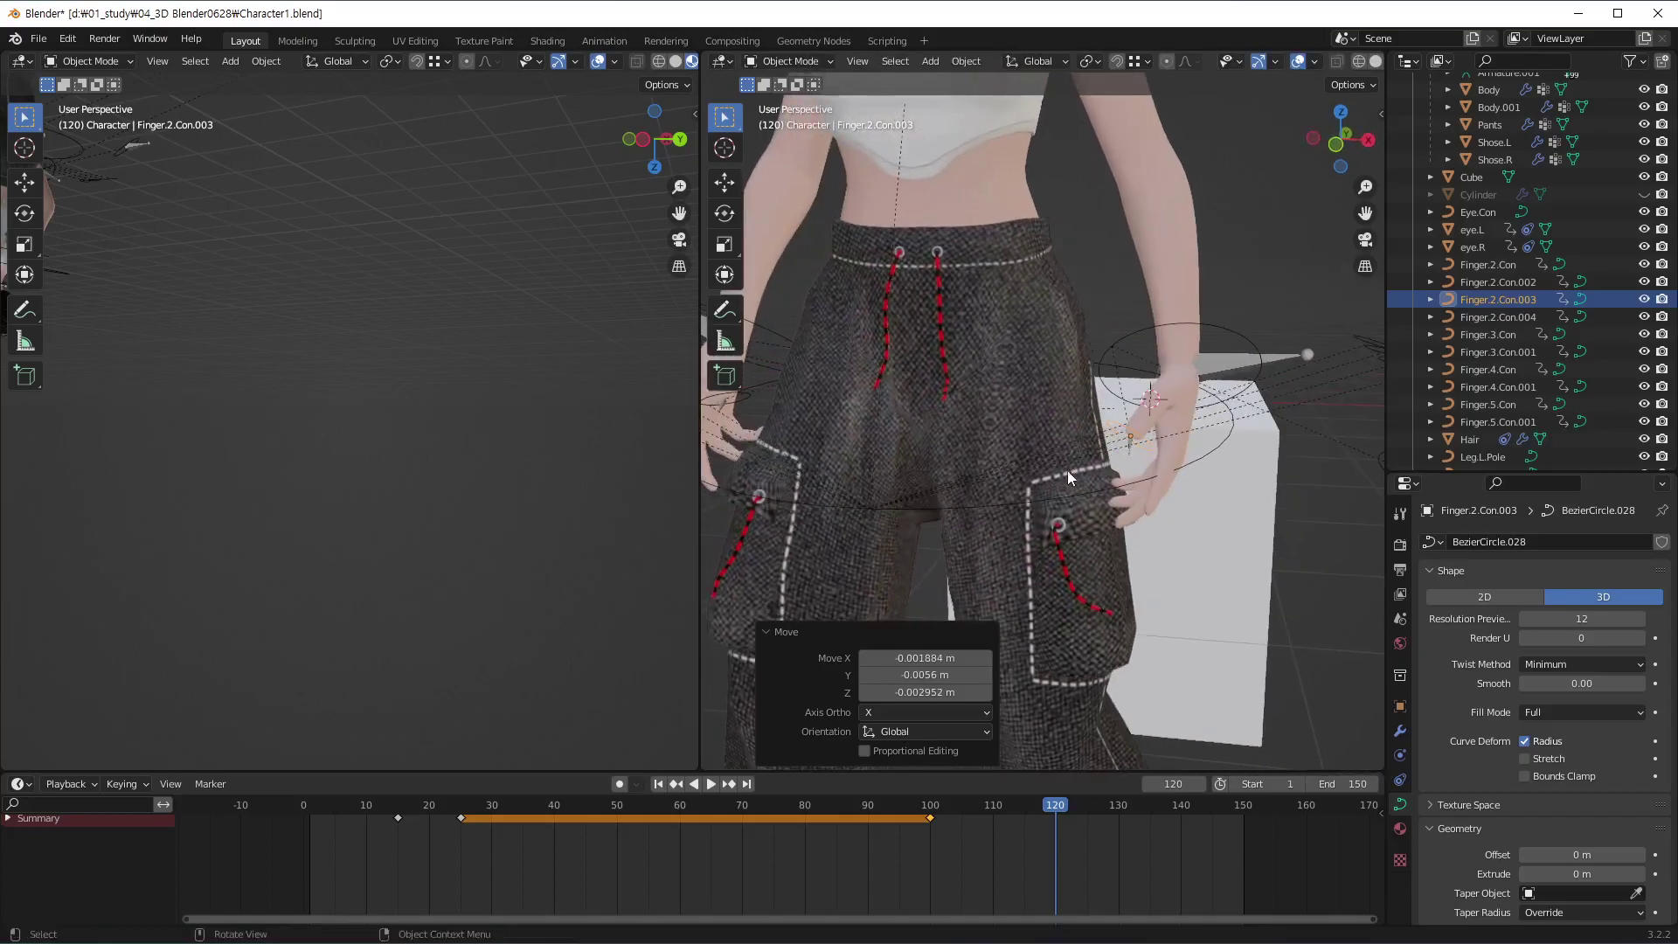
key(i)
click(1114, 861)
mouse_move(1079, 813)
mouse_down()
mouse_move(867, 832)
mouse_move(1124, 864)
mouse_up()
scroll(874, 623, down, 4)
scroll(1038, 479, down, 3)
scroll(1005, 482, down, 2)
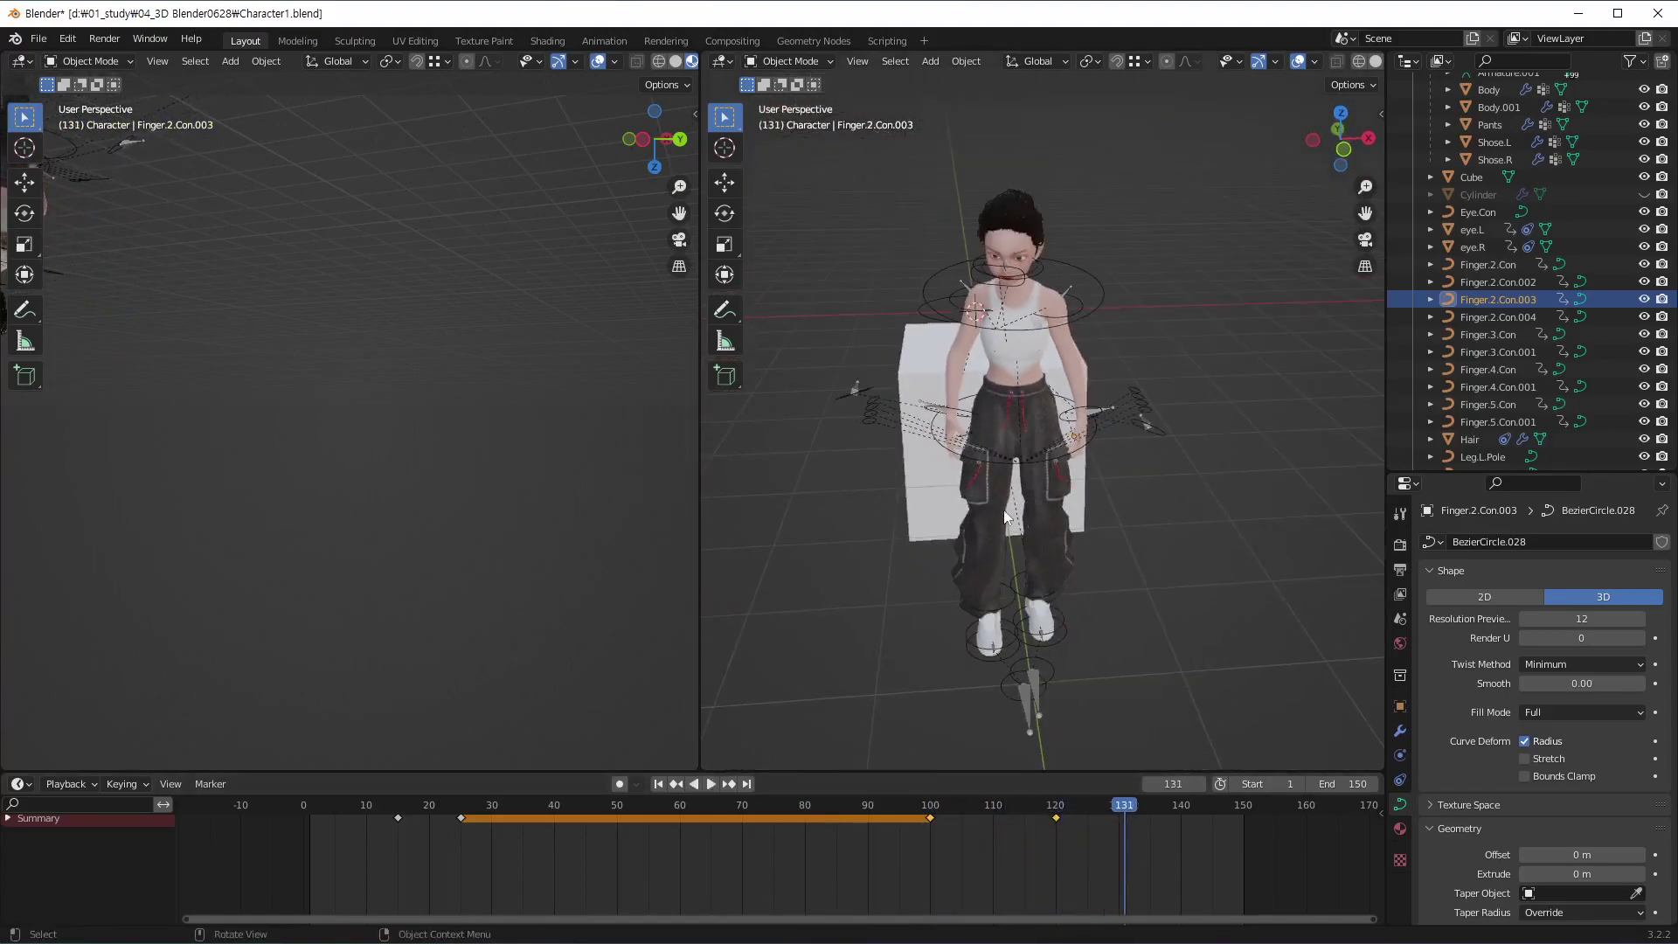
mouse_move(1005, 483)
middle_down()
mouse_move(987, 486)
mouse_move(1025, 486)
middle_up()
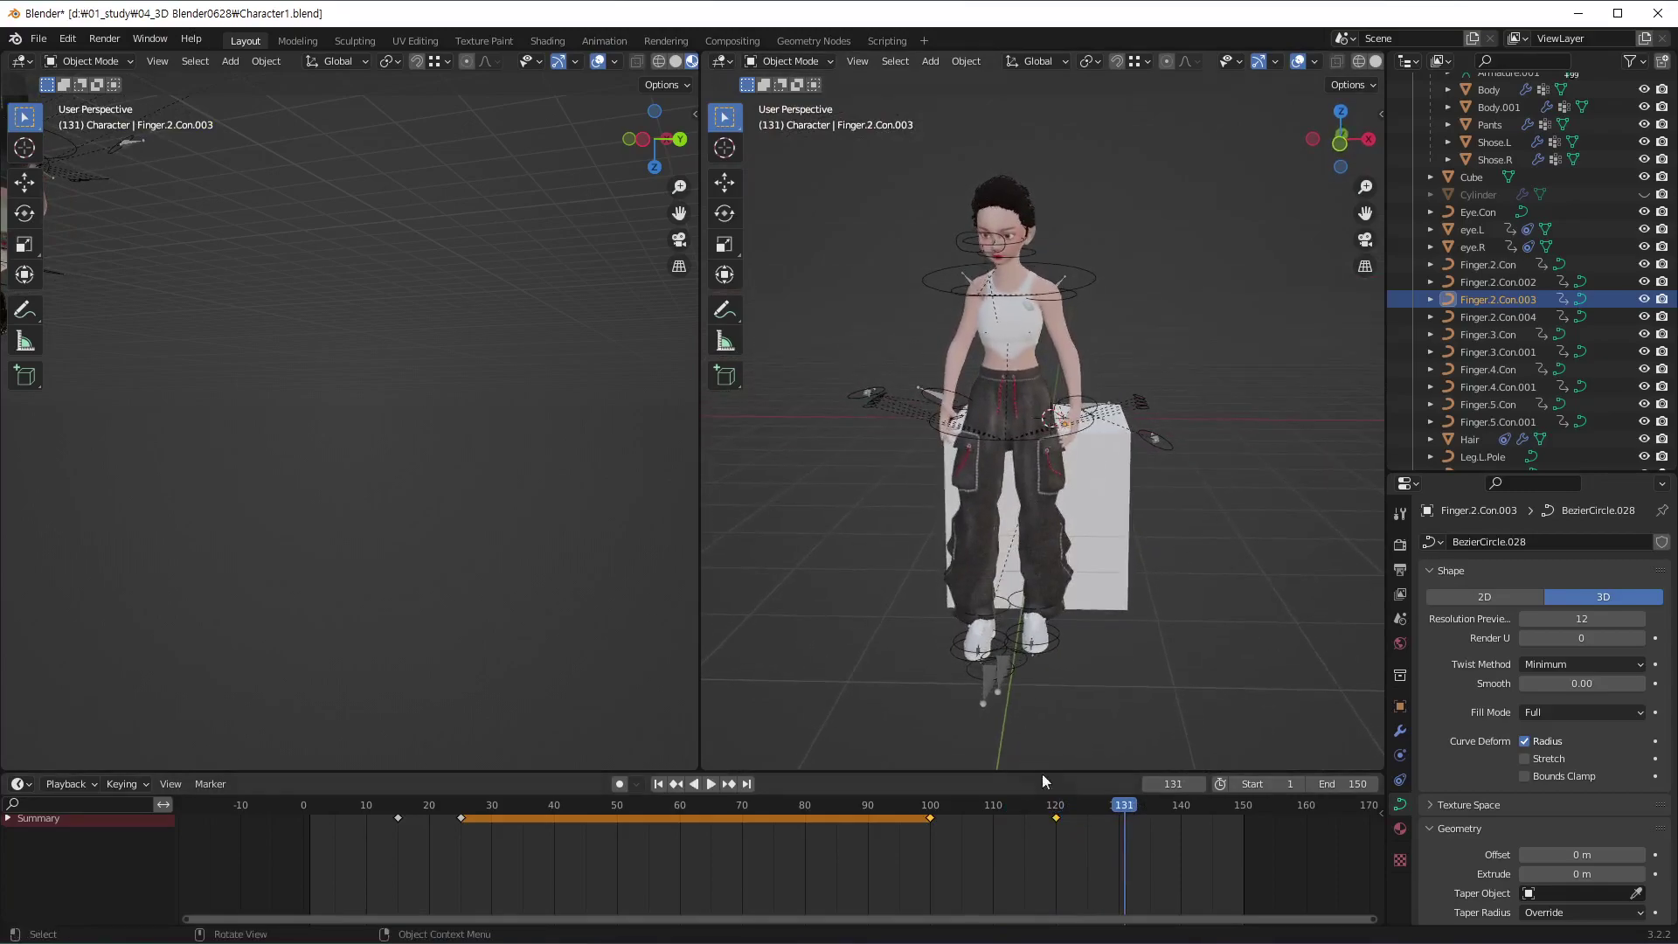
mouse_move(1127, 815)
mouse_down()
mouse_move(560, 853)
mouse_move(775, 821)
mouse_move(1143, 841)
mouse_up()
mouse_move(1163, 611)
middle_down()
mouse_move(1255, 453)
mouse_move(1048, 495)
mouse_move(1246, 511)
mouse_move(1195, 523)
mouse_move(1157, 624)
mouse_move(1115, 486)
middle_up()
click(1116, 486)
middle_drag(1108, 554, 990, 583)
key(space)
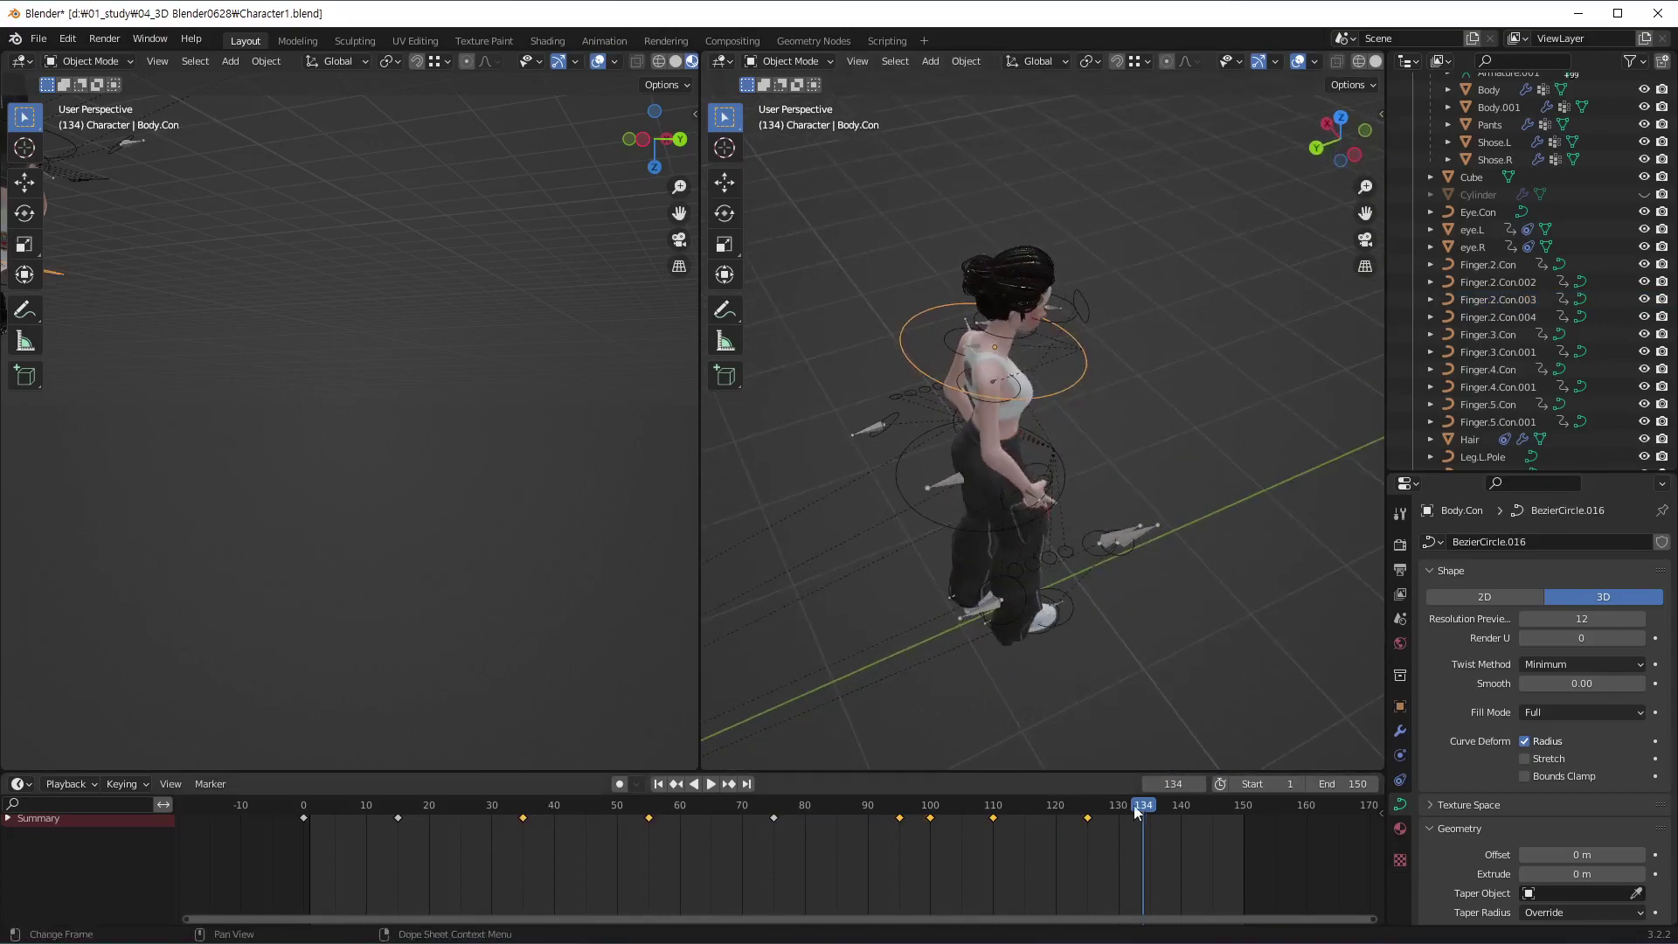
click(1030, 811)
mouse_move(1030, 810)
mouse_down()
mouse_move(947, 810)
mouse_move(1089, 813)
mouse_up()
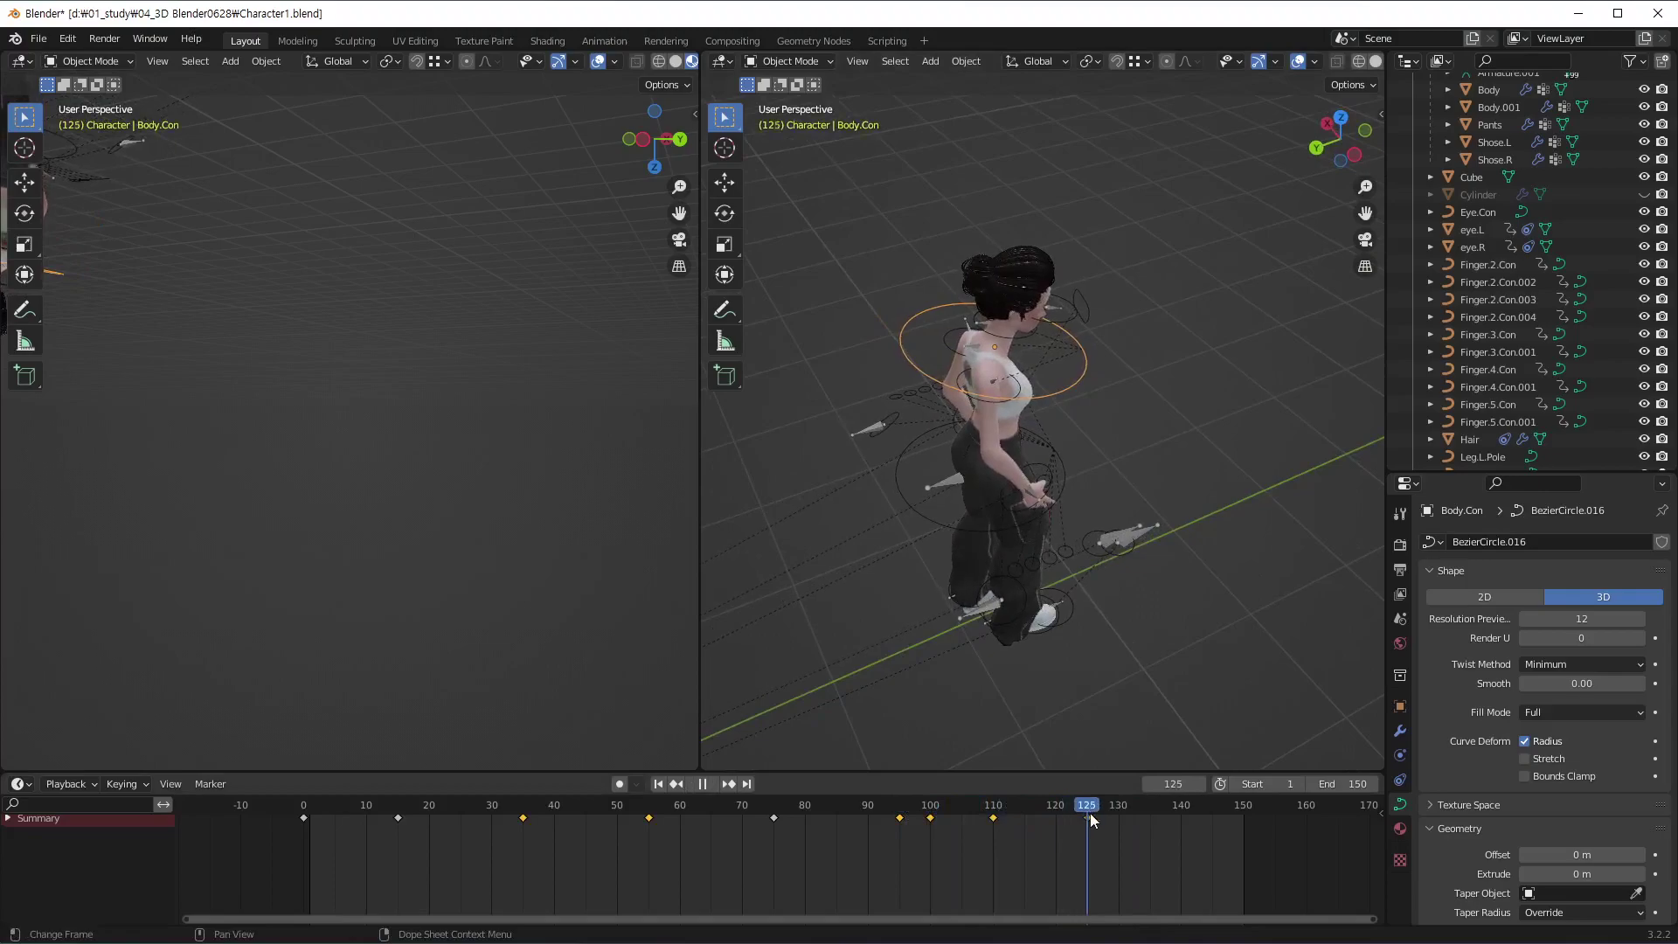
key(space)
mouse_move(1036, 586)
middle_down()
mouse_move(768, 383)
mouse_move(1028, 432)
mouse_move(1103, 412)
mouse_move(1081, 386)
mouse_move(1074, 557)
middle_up()
click(1087, 807)
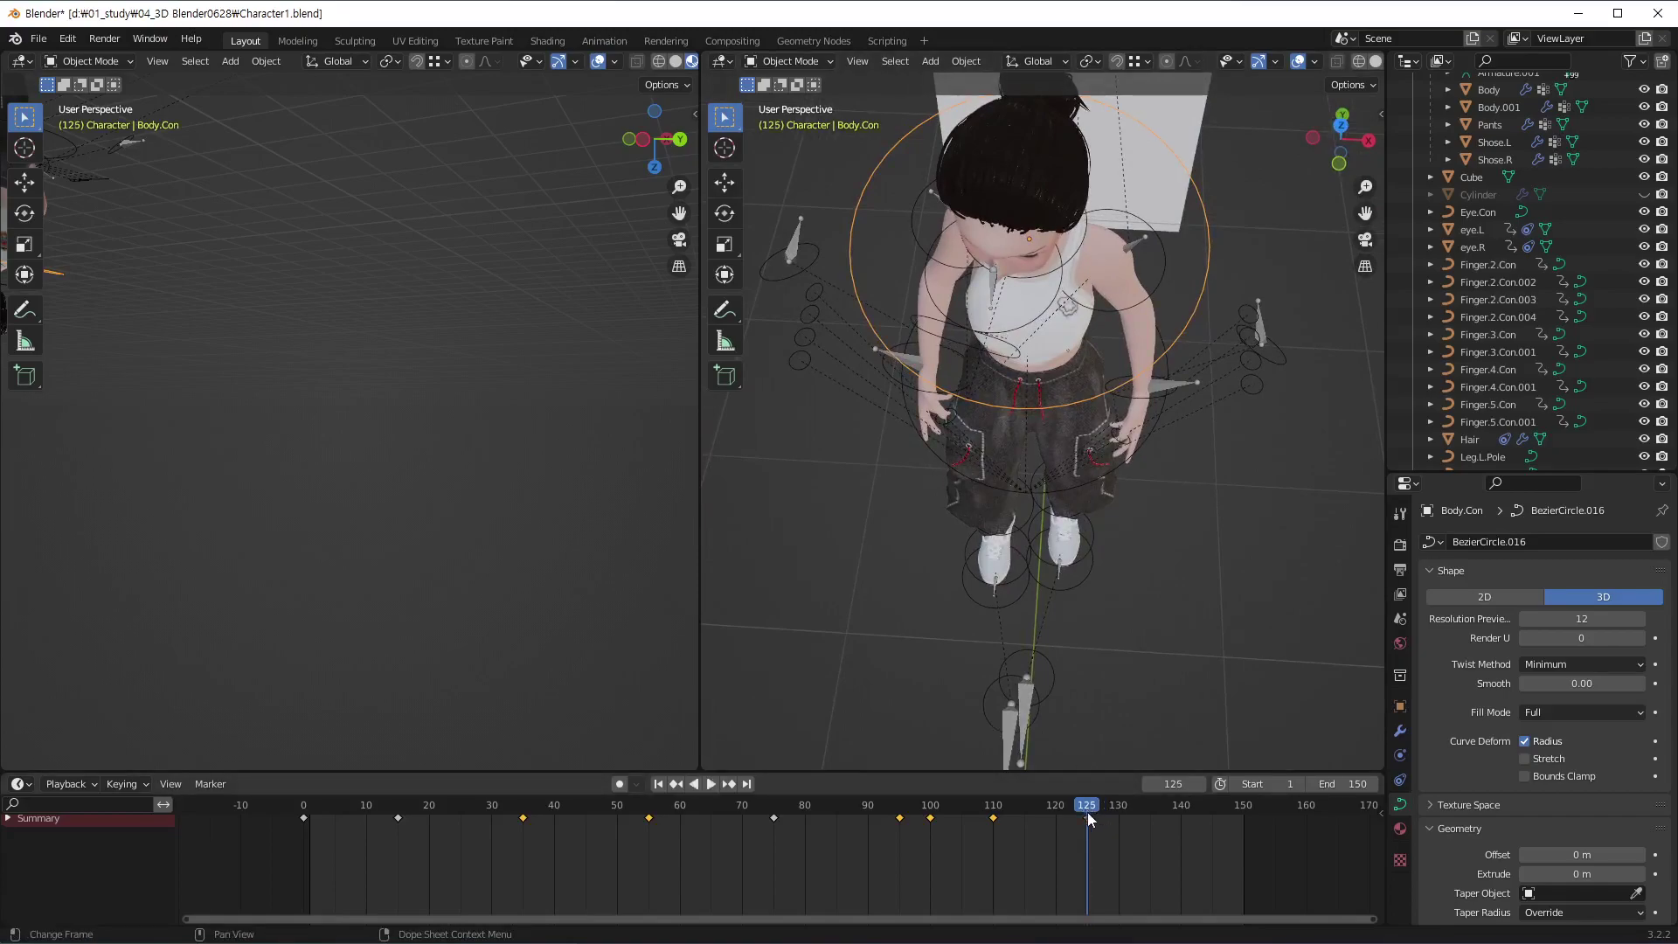
key(r)
Turn Body.Con 16.6° about local Z and key it at frame 125
key(z)
key(z)
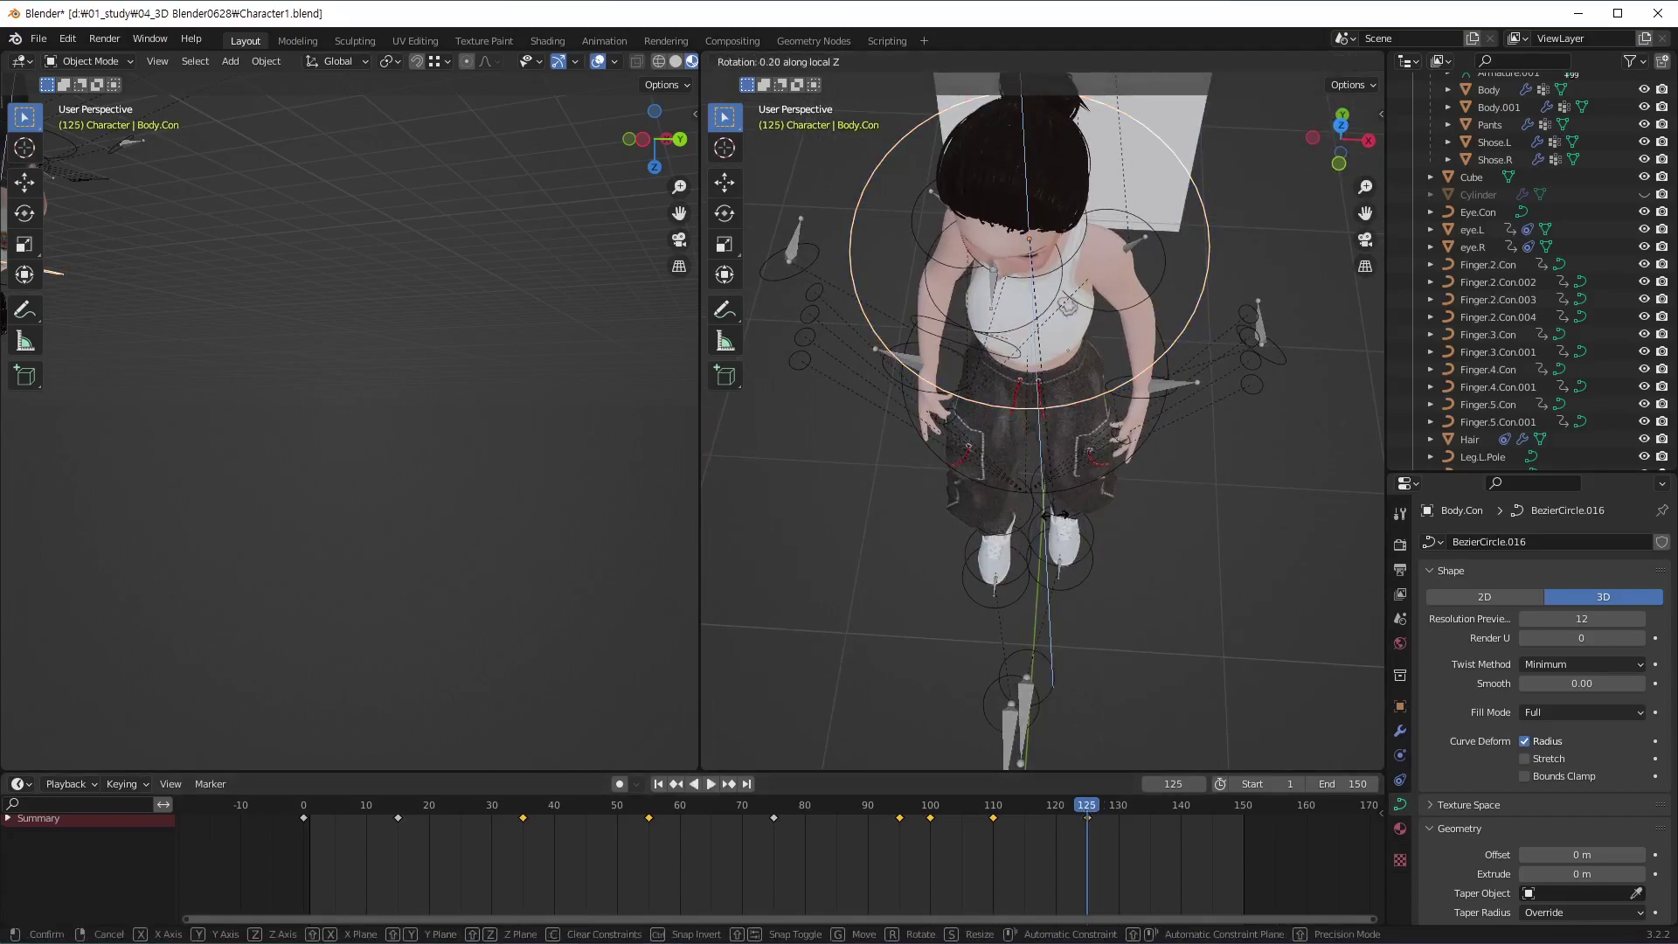
click(1125, 483)
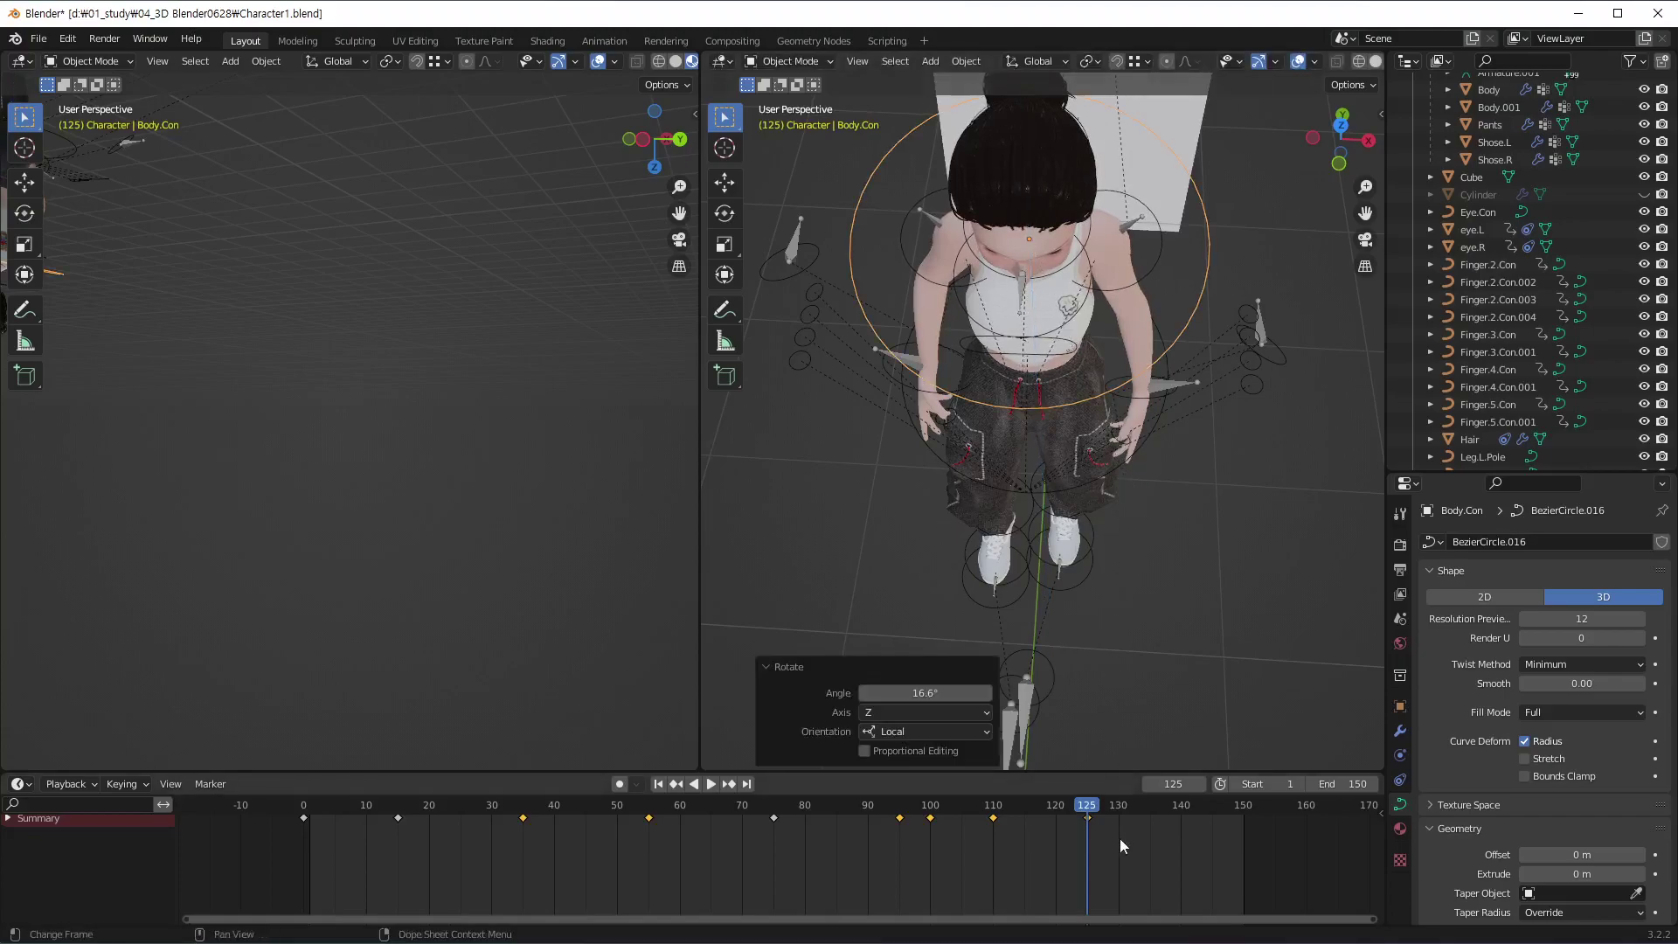
right_click(1134, 879)
click(1129, 872)
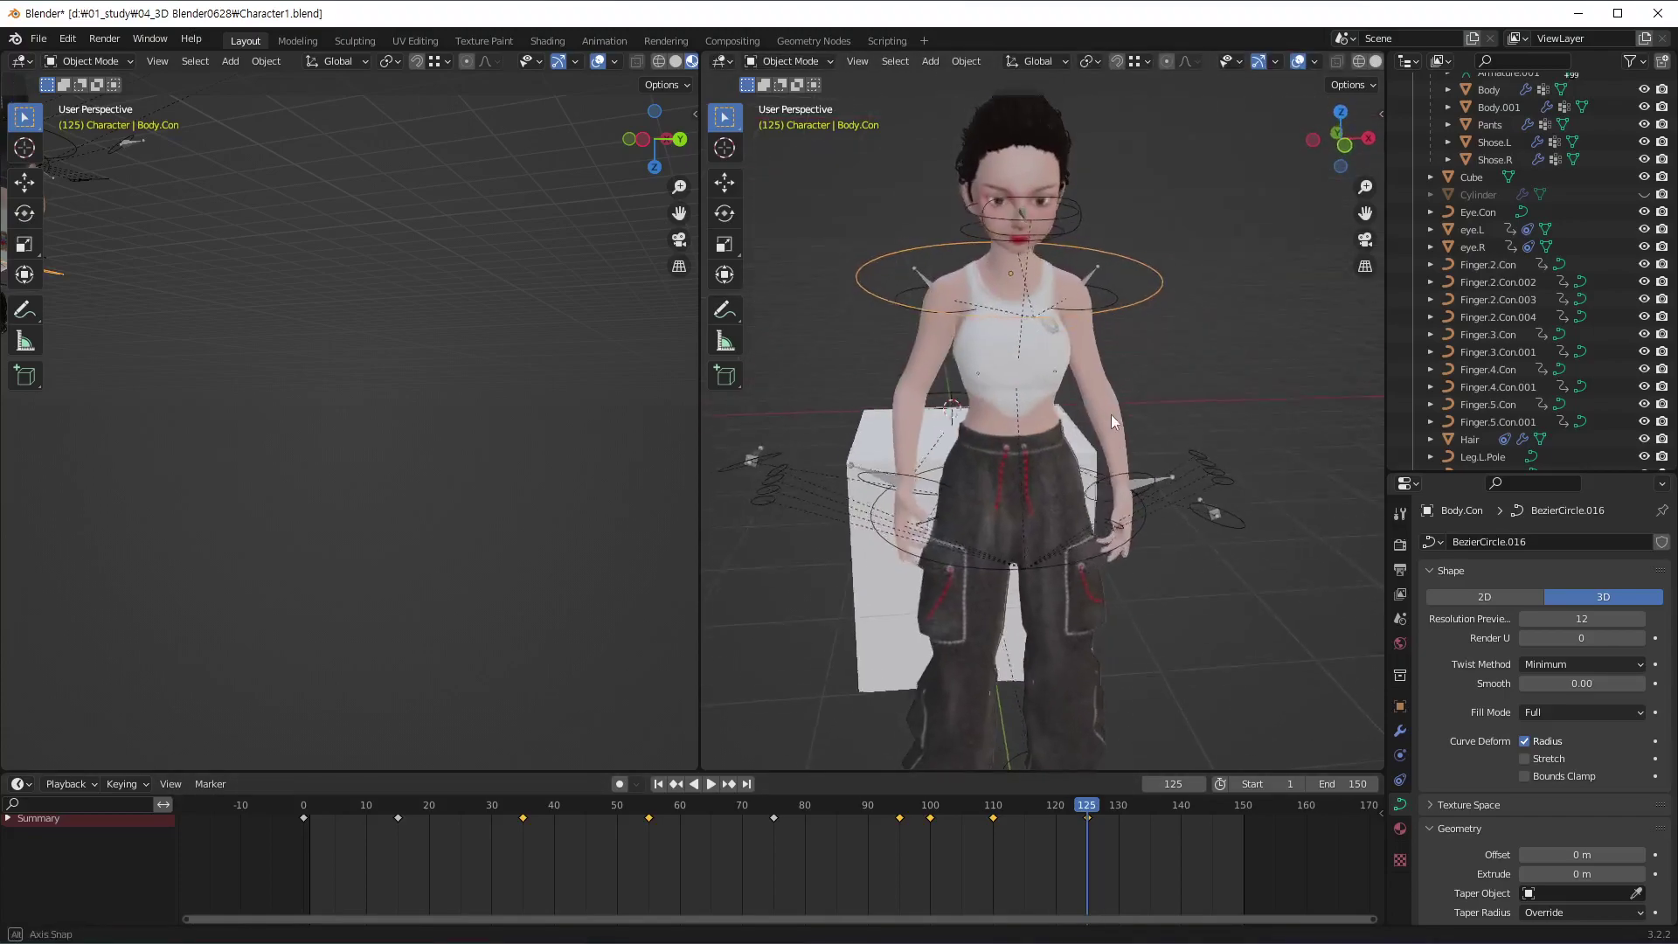
middle_drag(1120, 595, 1131, 393)
scroll(1132, 392, down, 4)
Scrub frames 92–117 to review the body turn, then select the Eye.Con control
mouse_move(1084, 804)
mouse_down()
mouse_move(1044, 832)
mouse_move(1089, 839)
mouse_up()
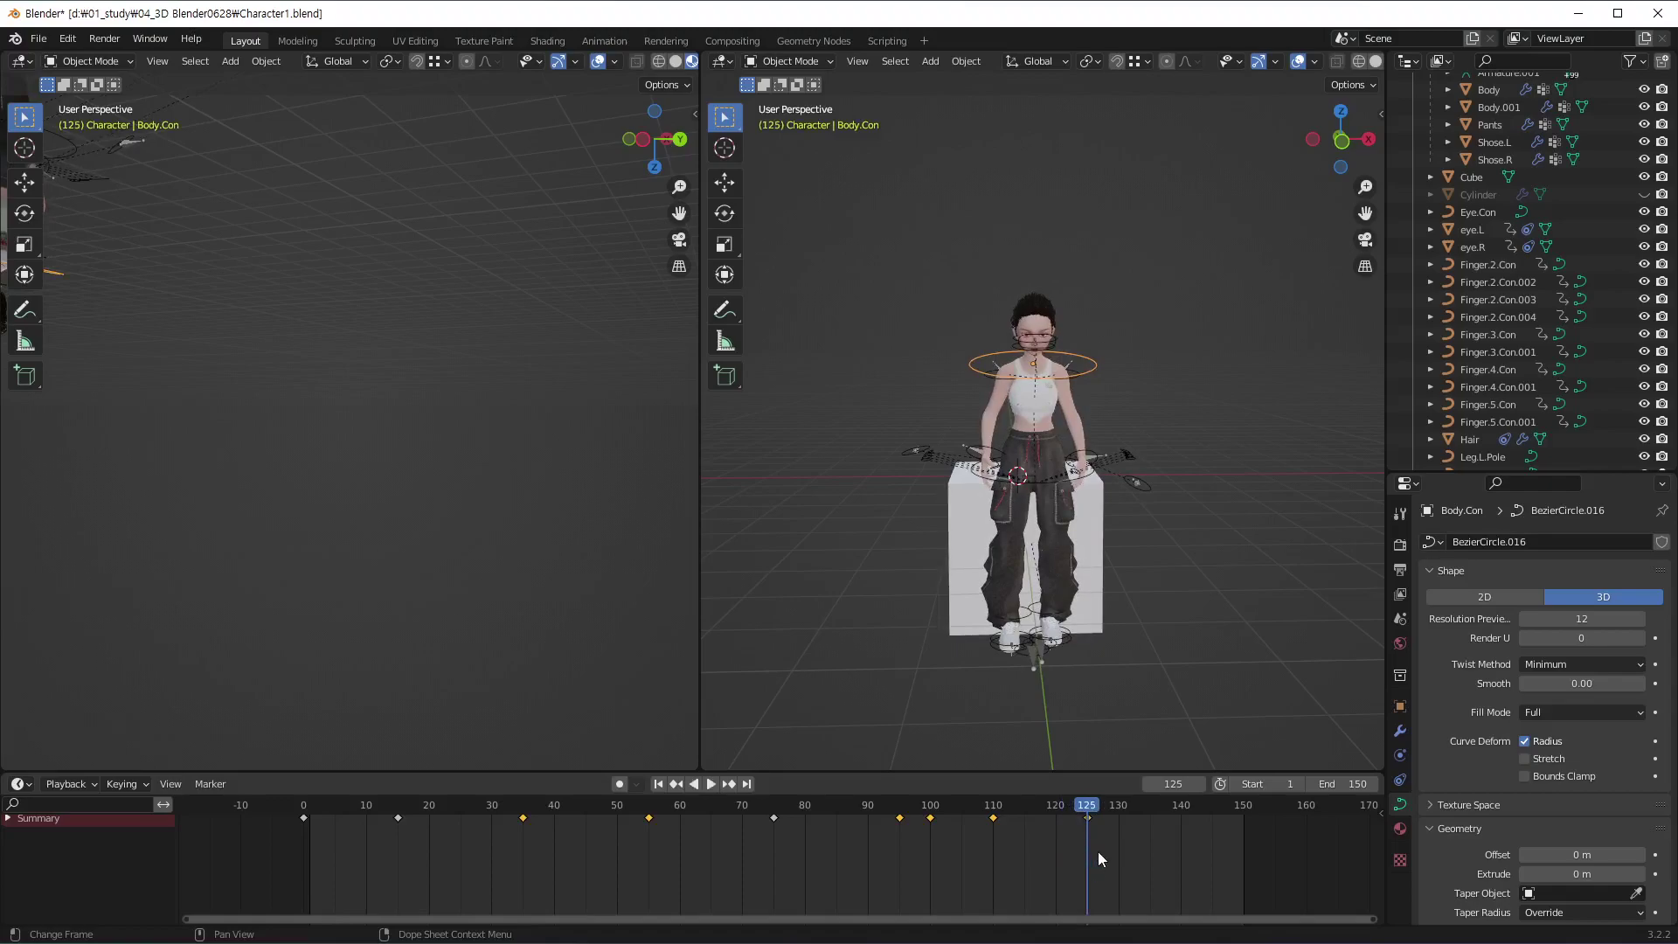
mouse_move(1122, 674)
middle_down()
mouse_move(1135, 484)
mouse_move(1173, 427)
mouse_move(1037, 443)
mouse_move(1035, 484)
mouse_move(1014, 457)
mouse_move(1019, 476)
middle_up()
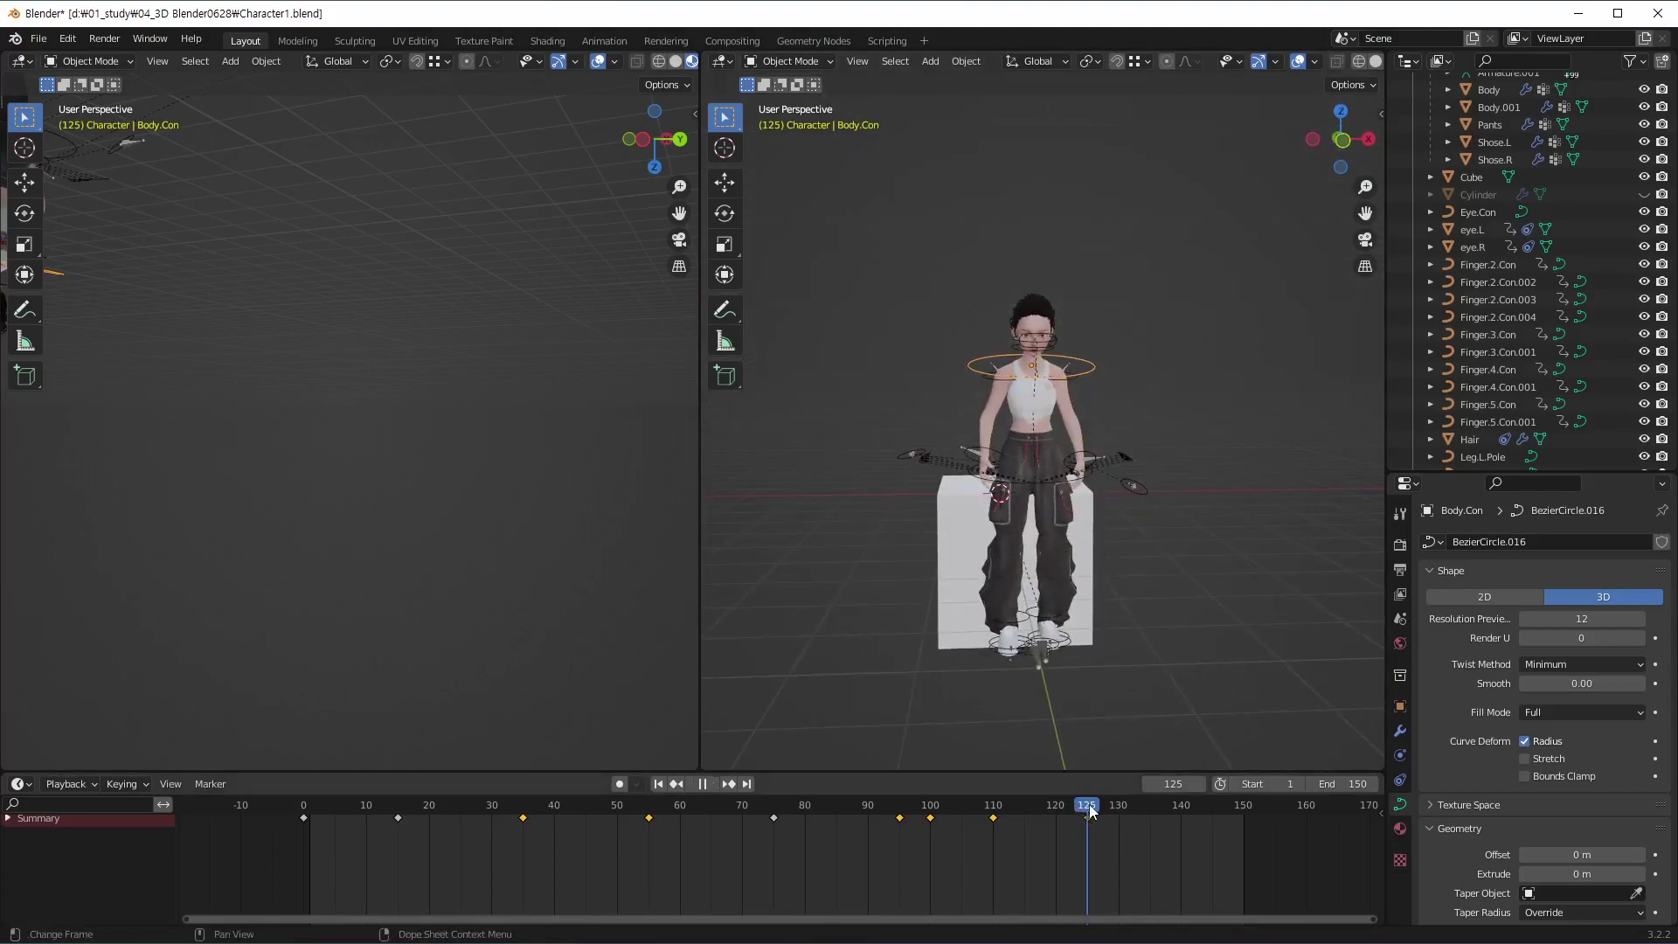
mouse_move(1090, 811)
mouse_down()
mouse_move(722, 810)
mouse_move(994, 826)
mouse_up()
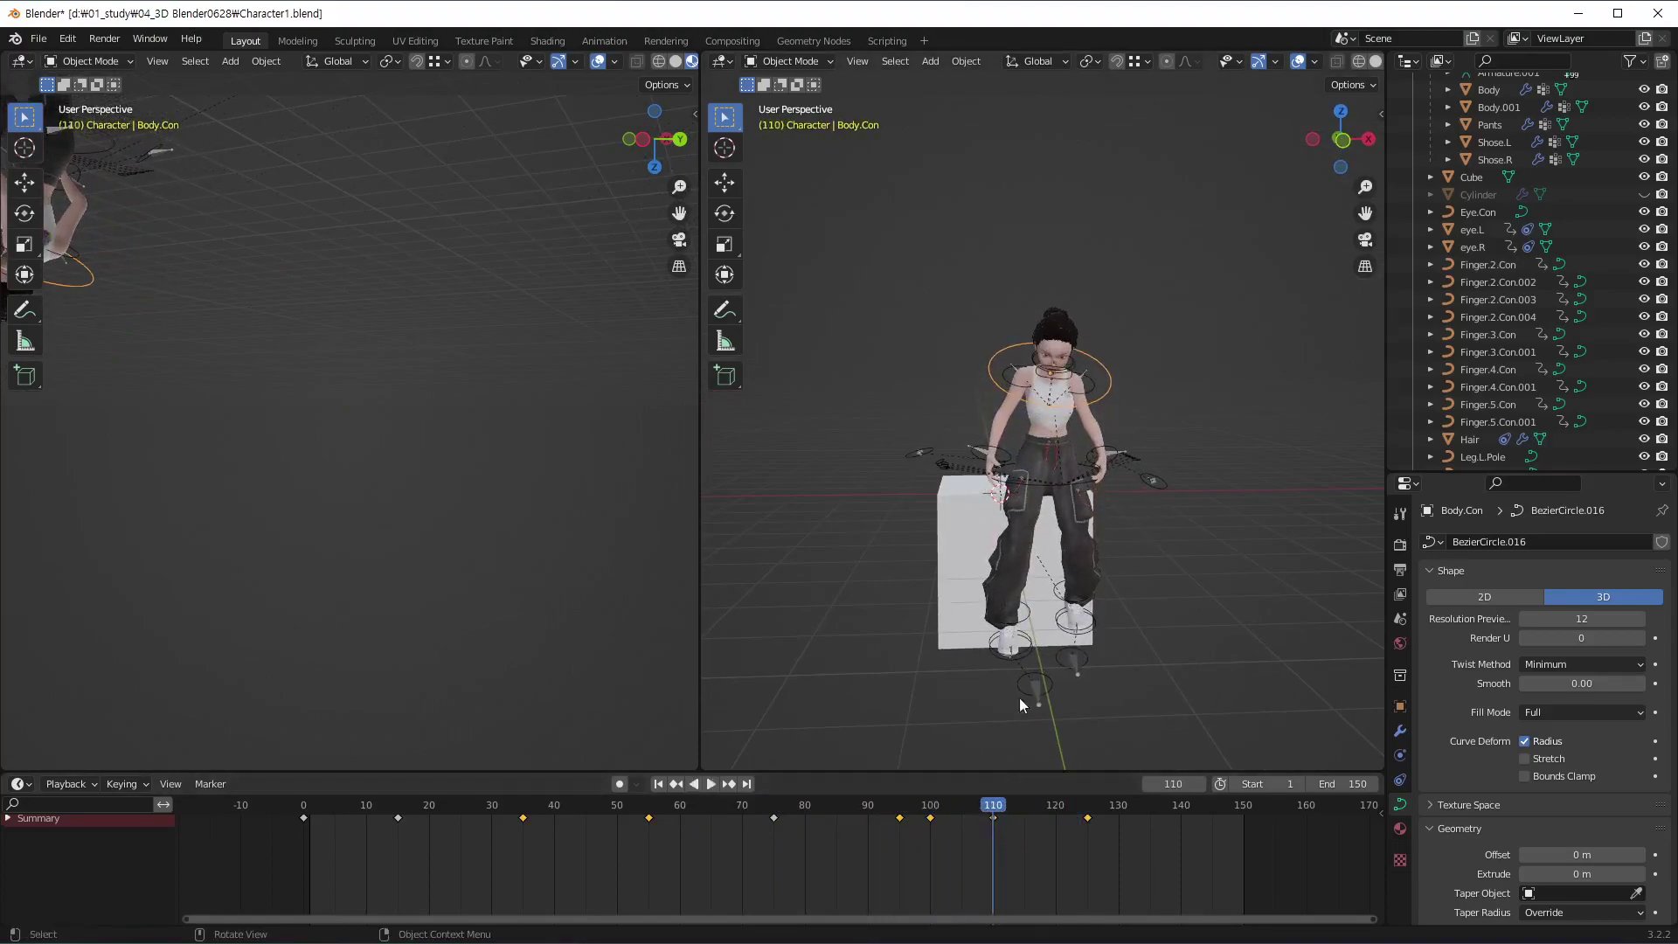
mouse_move(1020, 698)
middle_down()
mouse_move(1016, 350)
mouse_move(1104, 348)
middle_up()
scroll(1136, 306, up, 5)
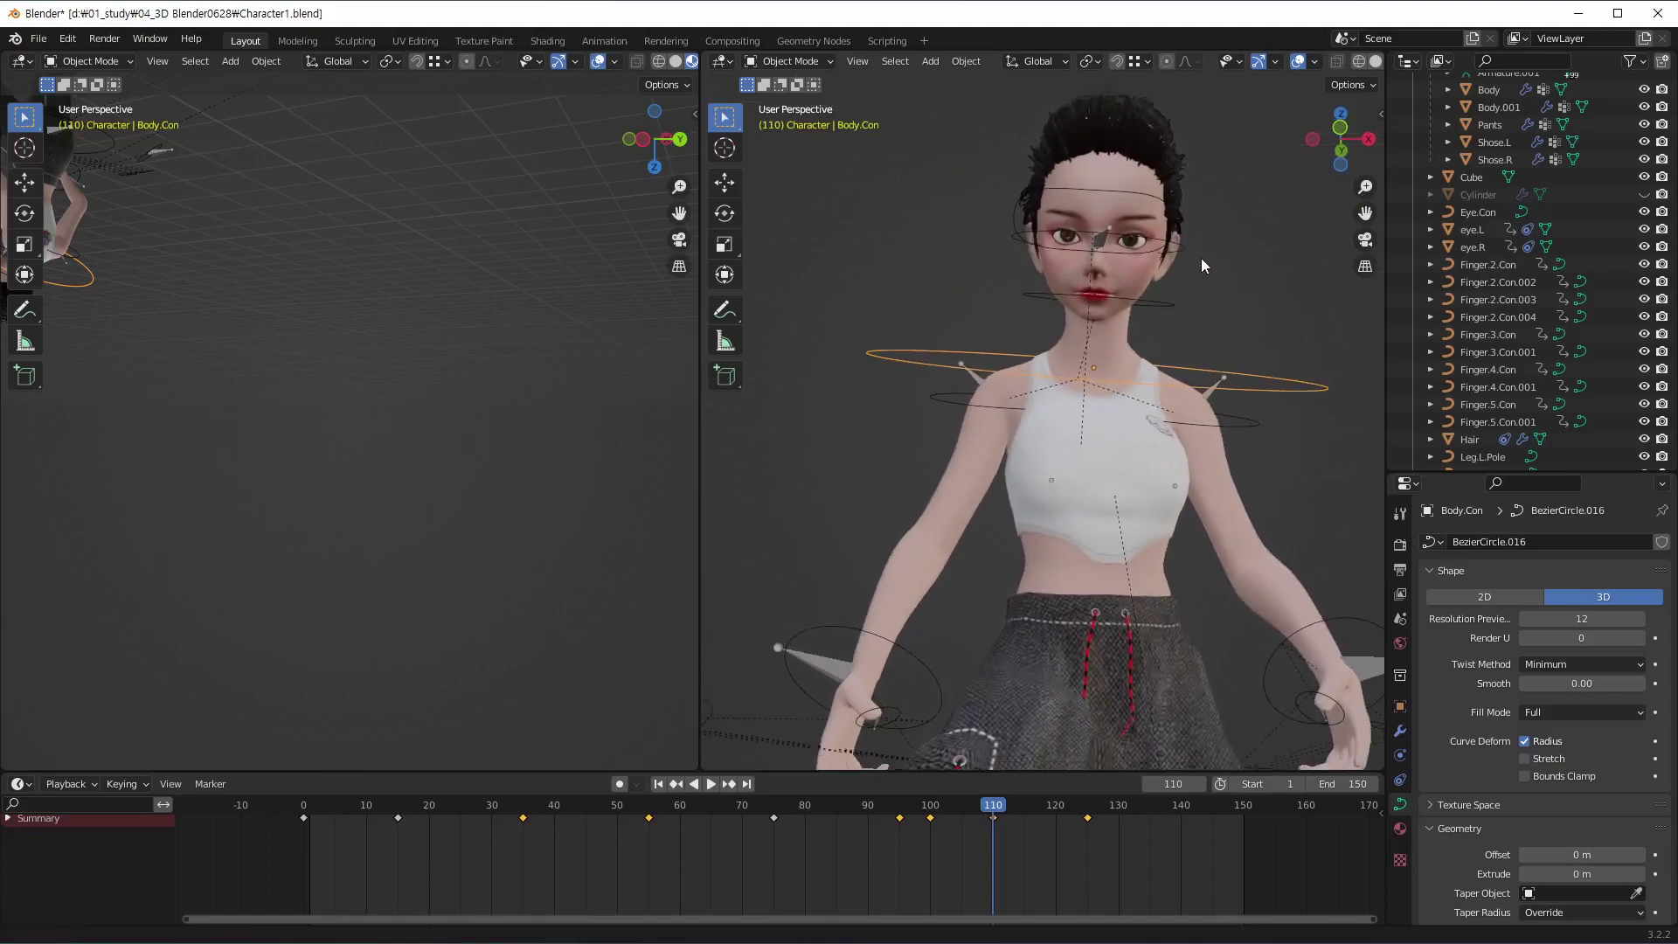
scroll(1145, 272, up, 1)
shift+middle_drag(1145, 272, 1131, 351)
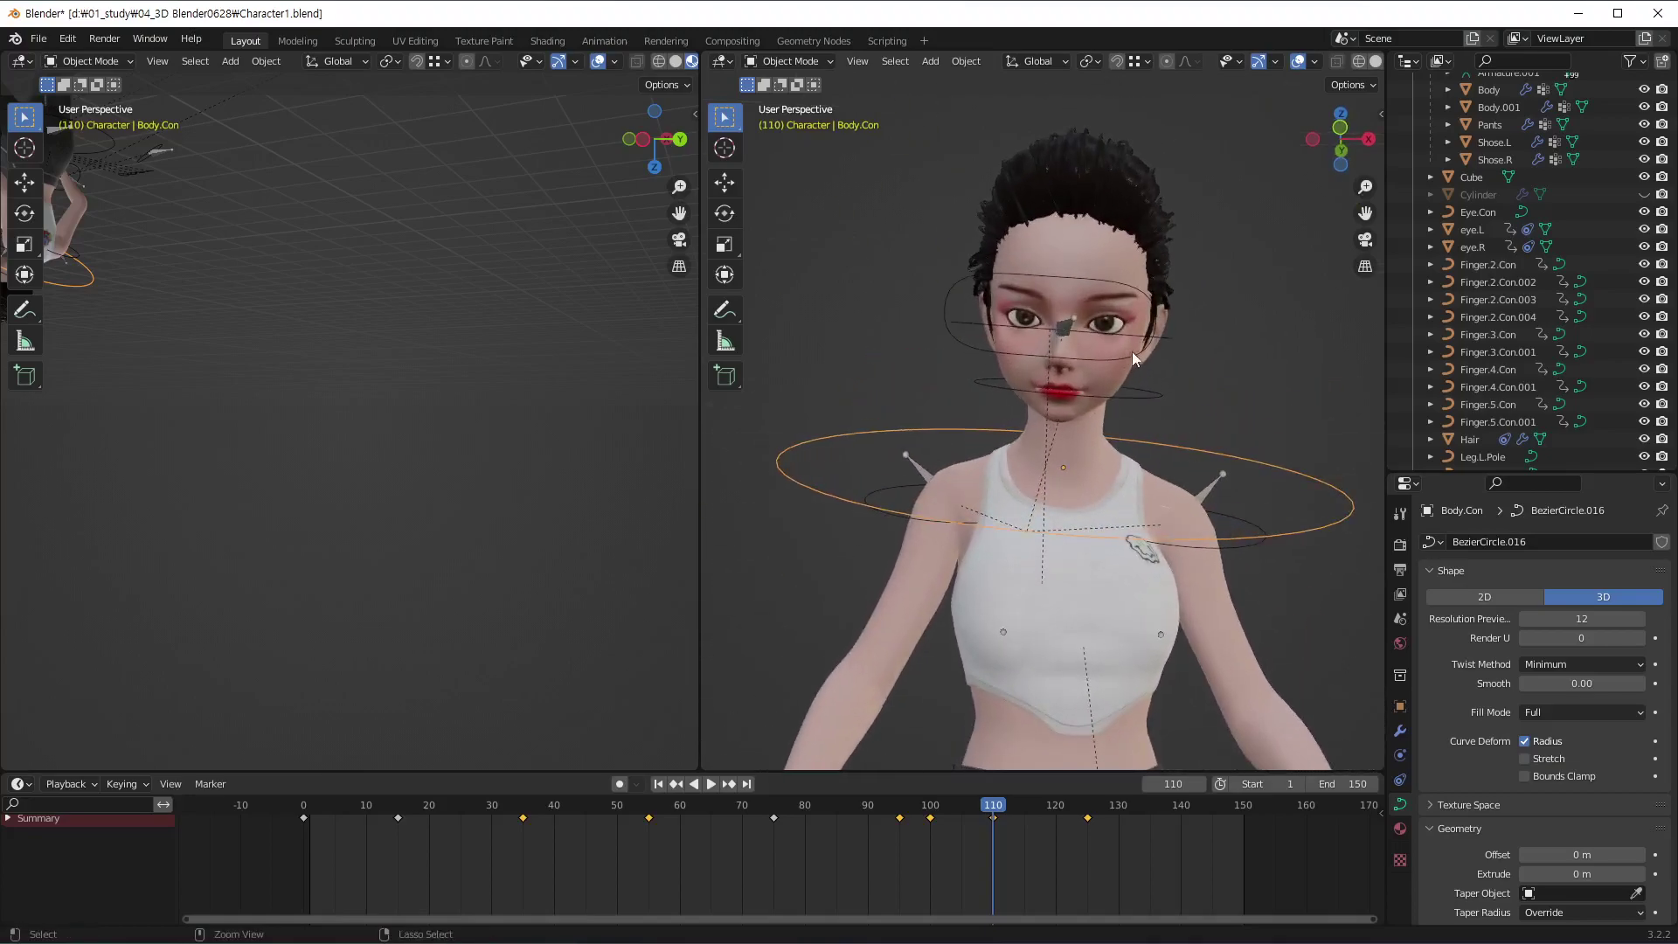
click(1135, 353)
drag(991, 815, 931, 830)
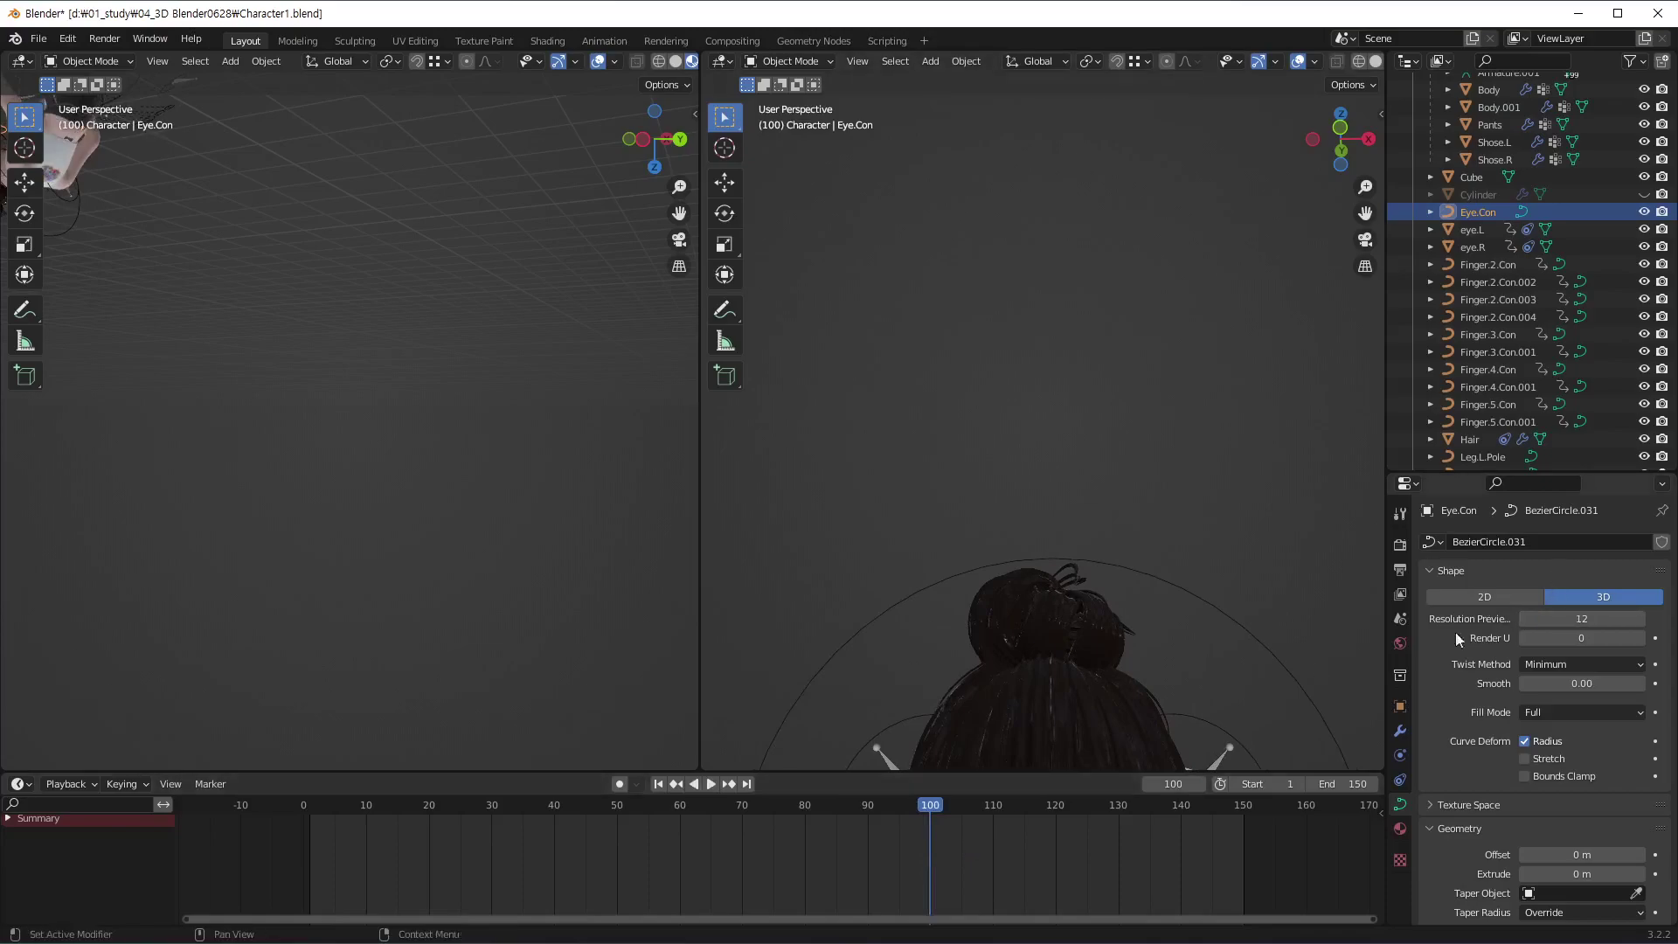
Key Eye.Con's location at frame 100, then move it and key it at frame 110
click(1399, 706)
drag(1654, 596, 1658, 636)
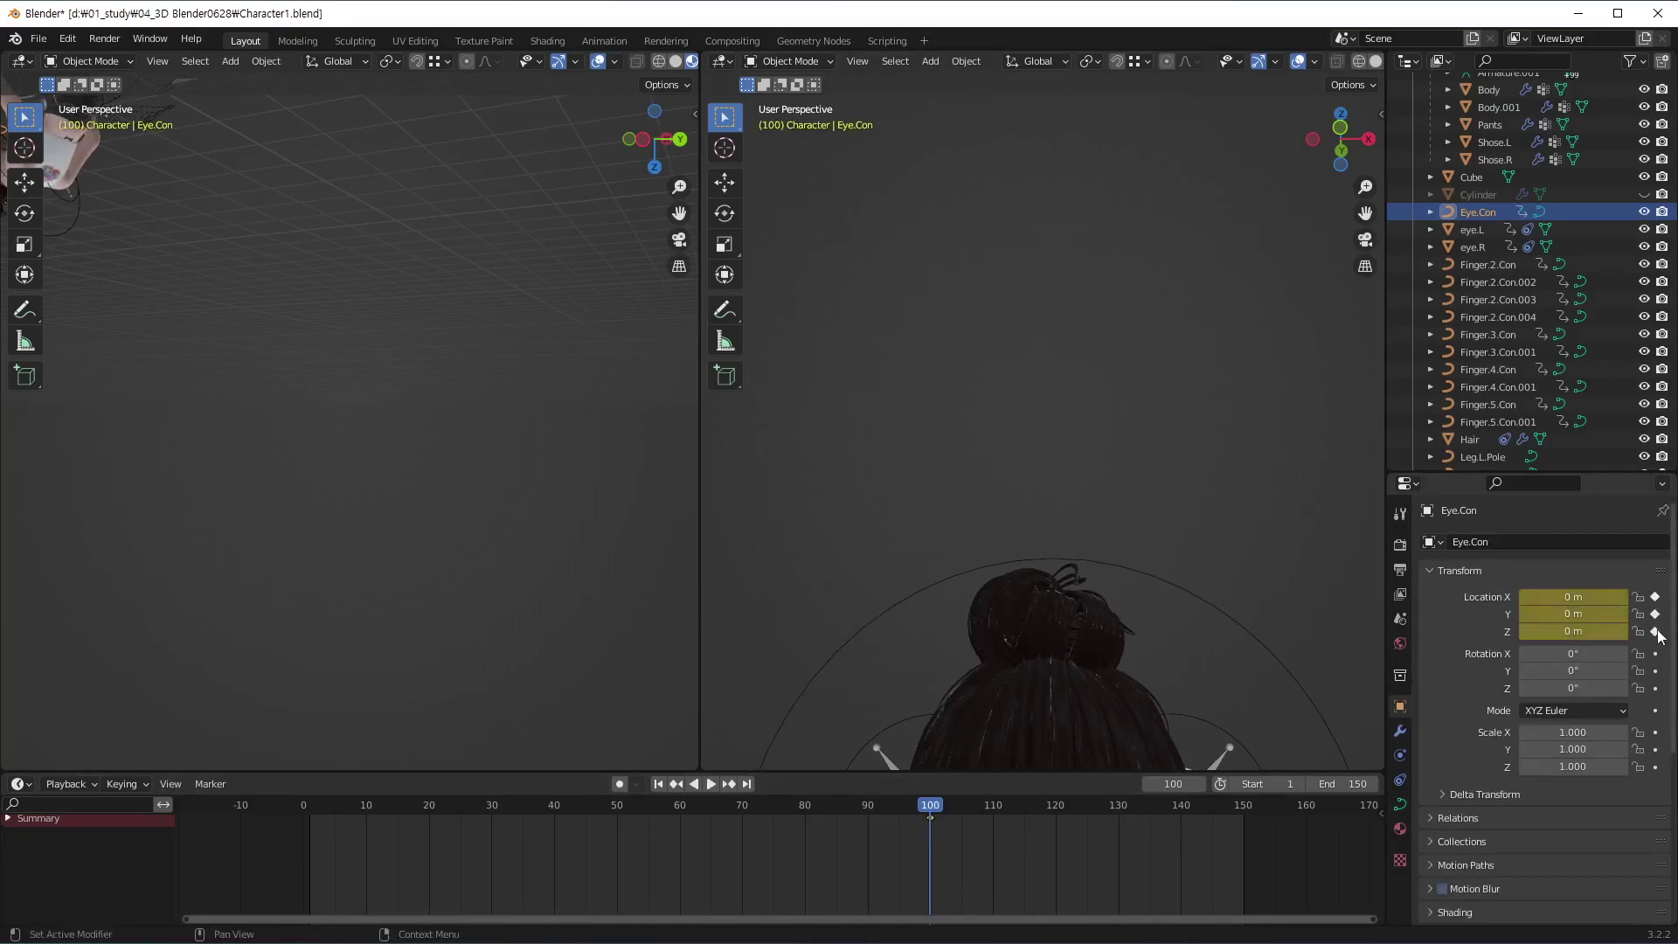
drag(935, 817, 993, 815)
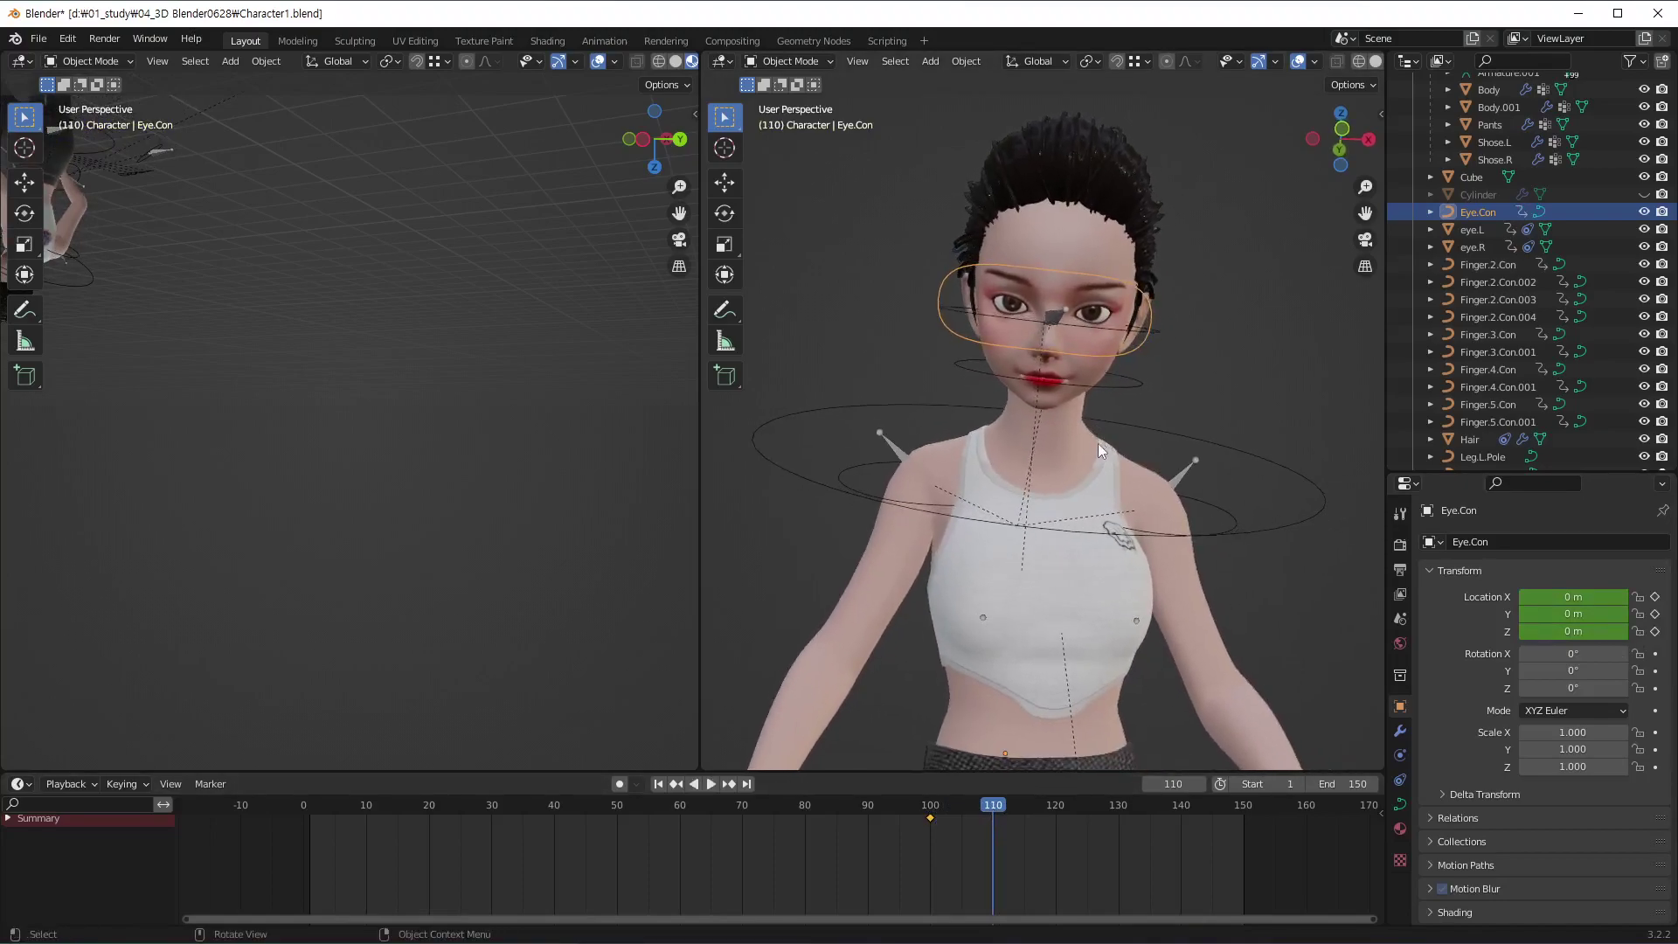
key(g)
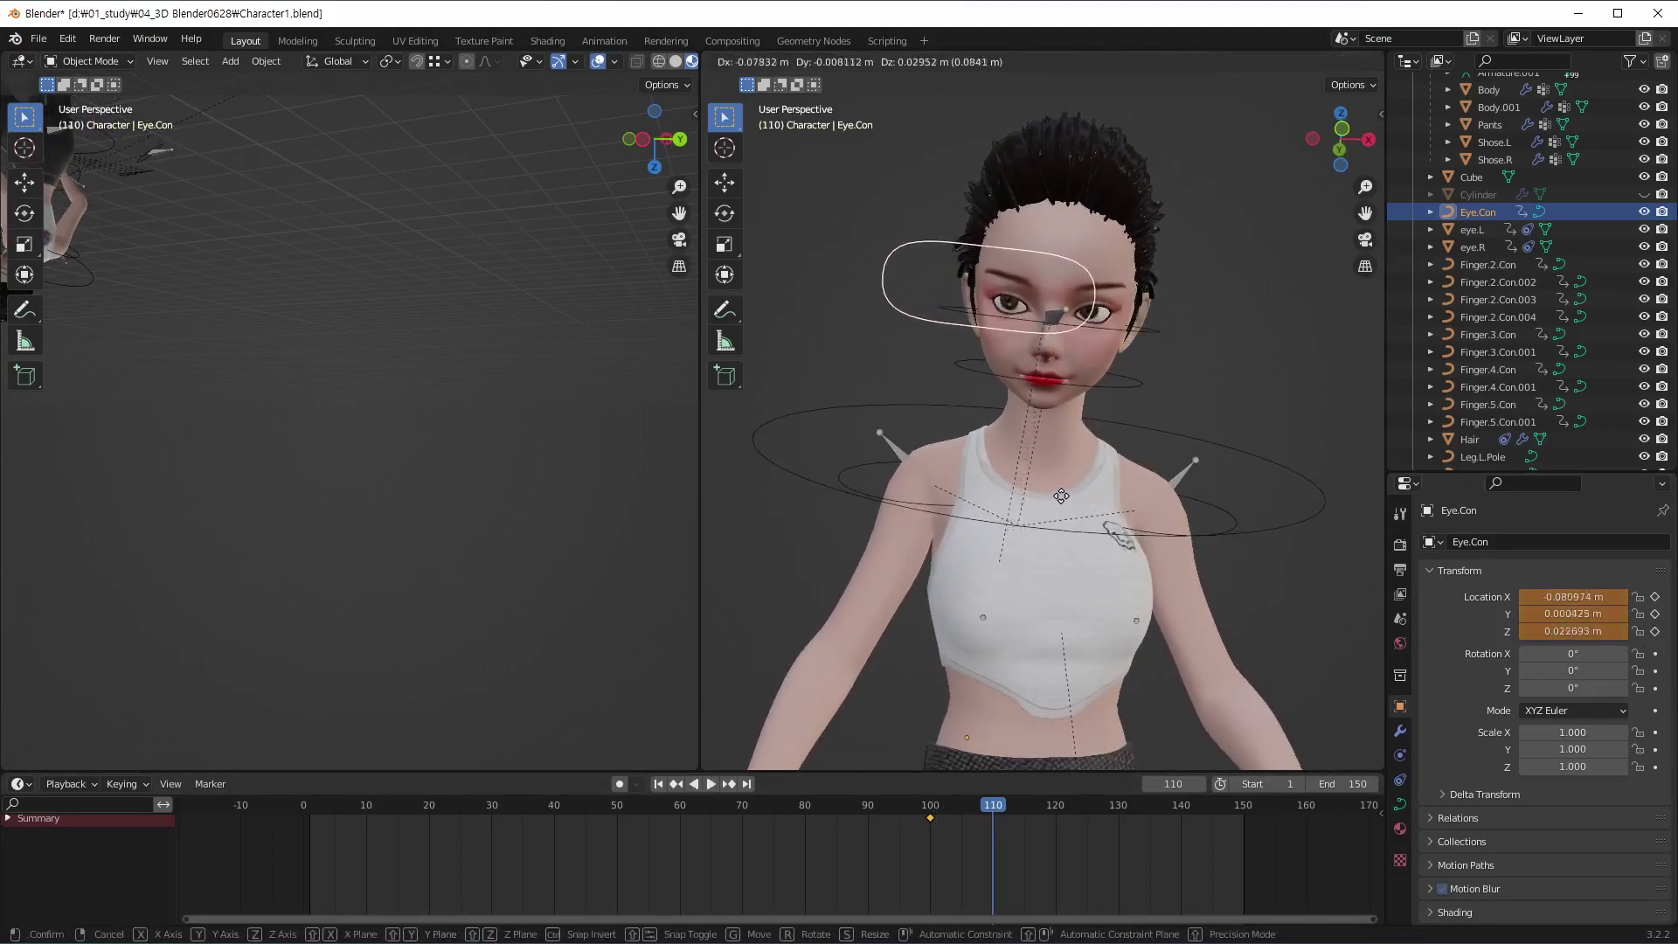
click(1058, 495)
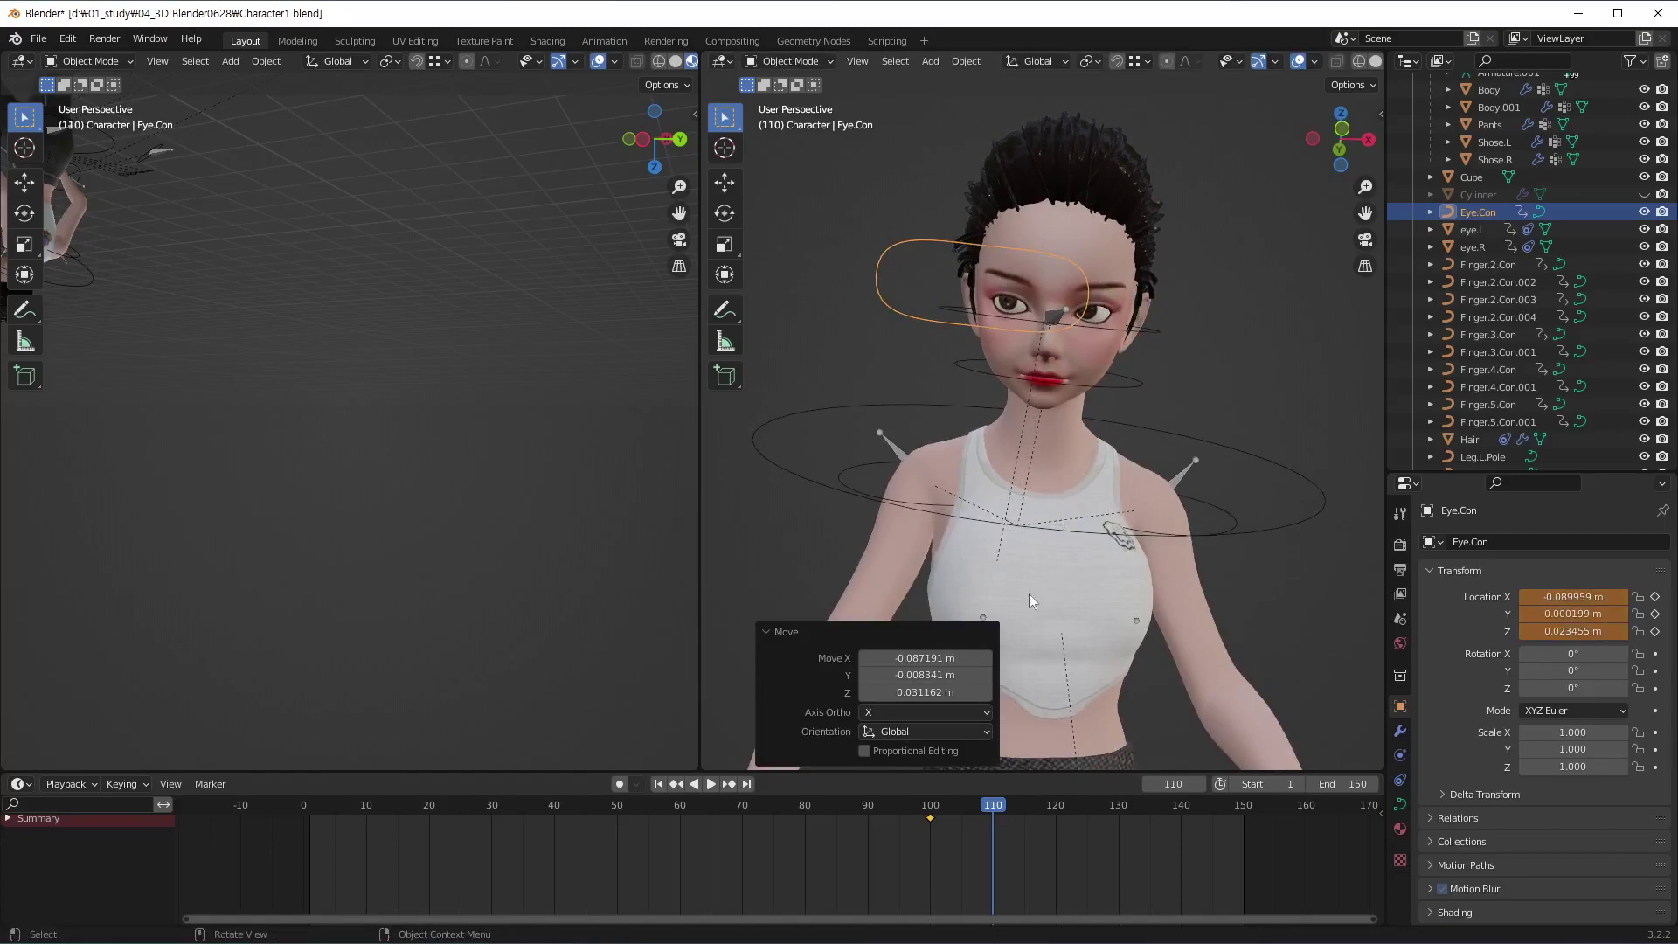
key(i)
click(1036, 848)
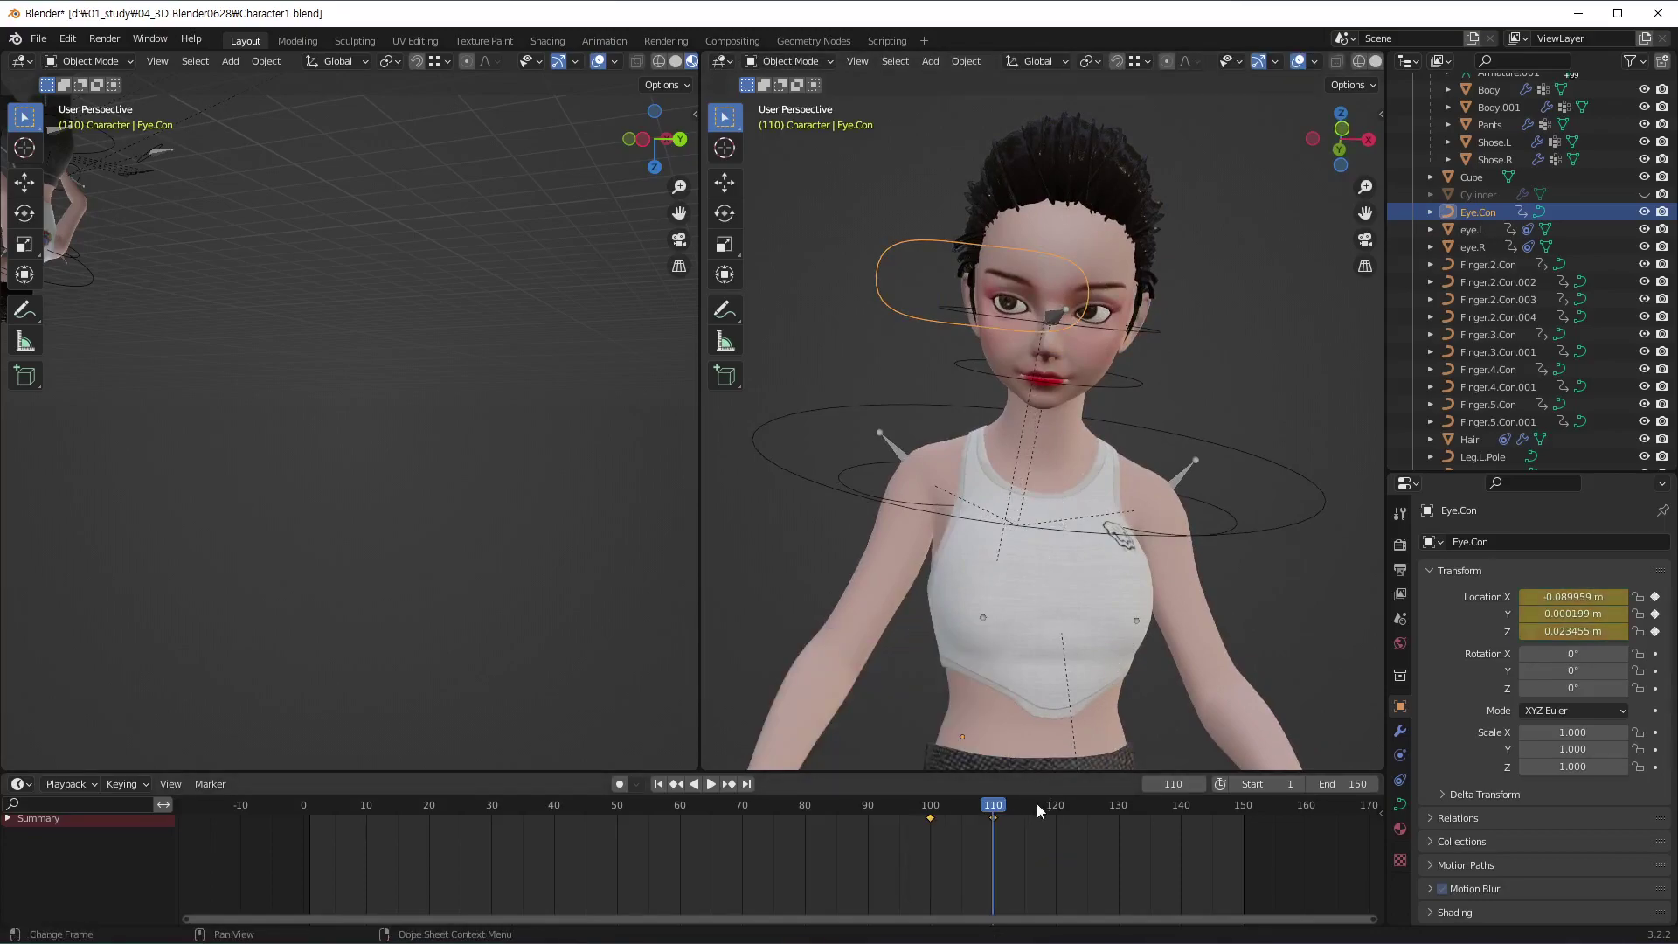
At frame 125, reset Eye.Con's location to 0 m and key it
scroll(1056, 547, down, 3)
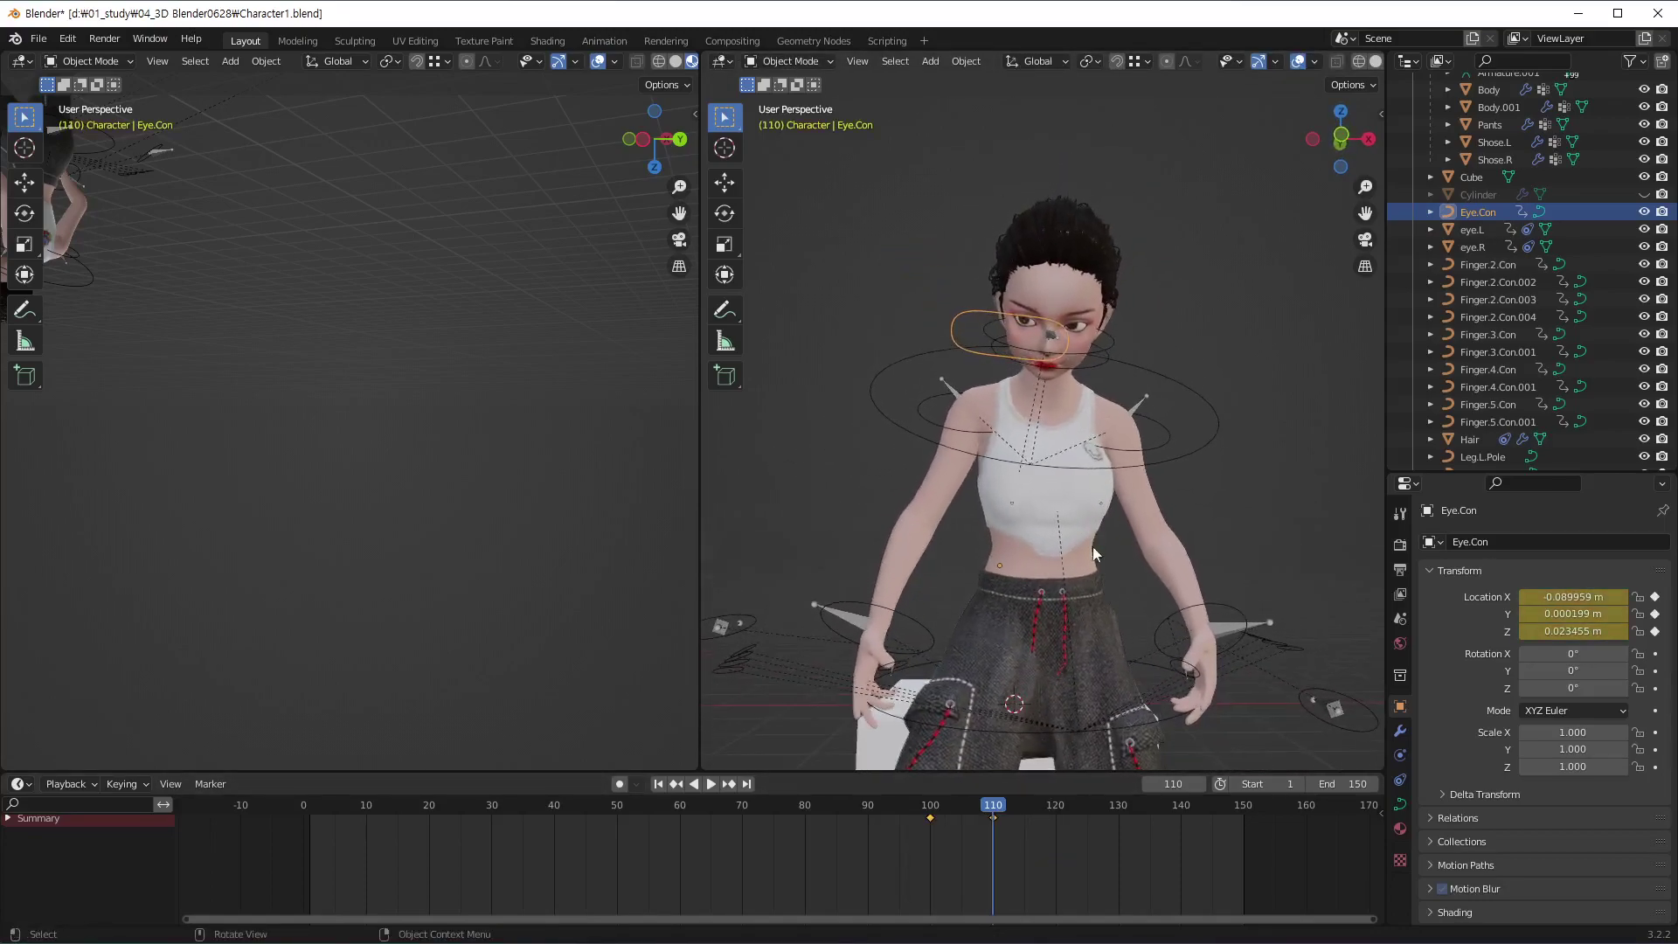
key(space)
mouse_move(1042, 809)
mouse_down()
mouse_move(1118, 822)
mouse_move(1056, 827)
mouse_move(1088, 827)
mouse_up()
key(space)
scroll(1005, 455, up, 2)
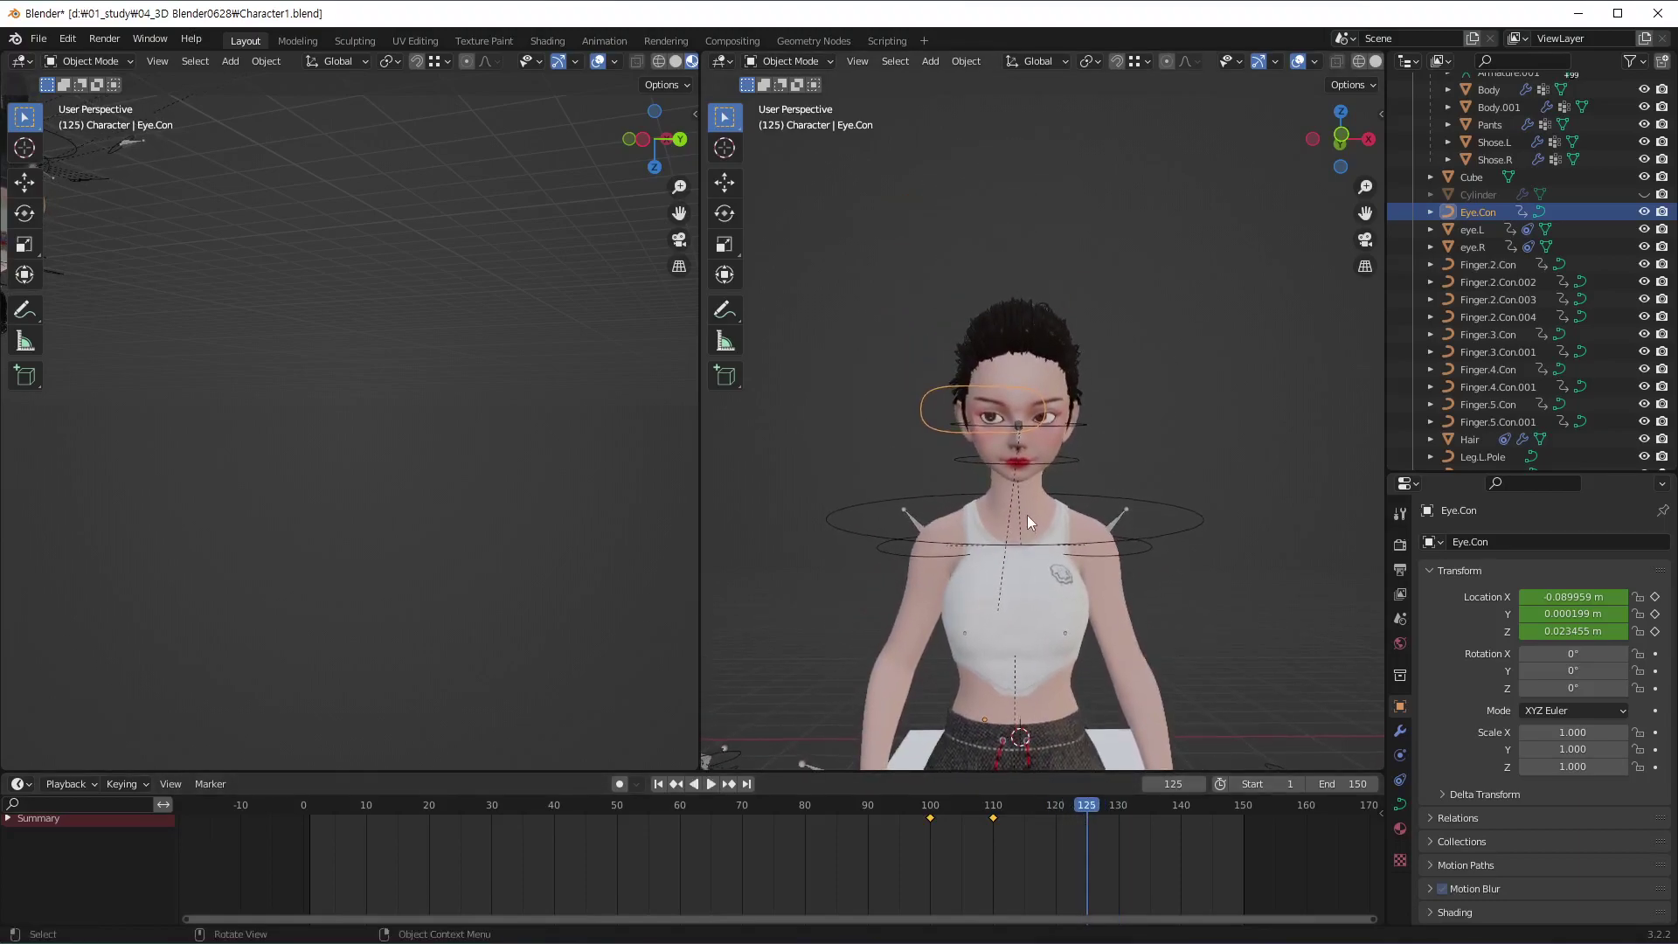
scroll(1067, 470, up, 2)
scroll(1213, 396, up, 2)
middle_drag(1213, 396, 1051, 539)
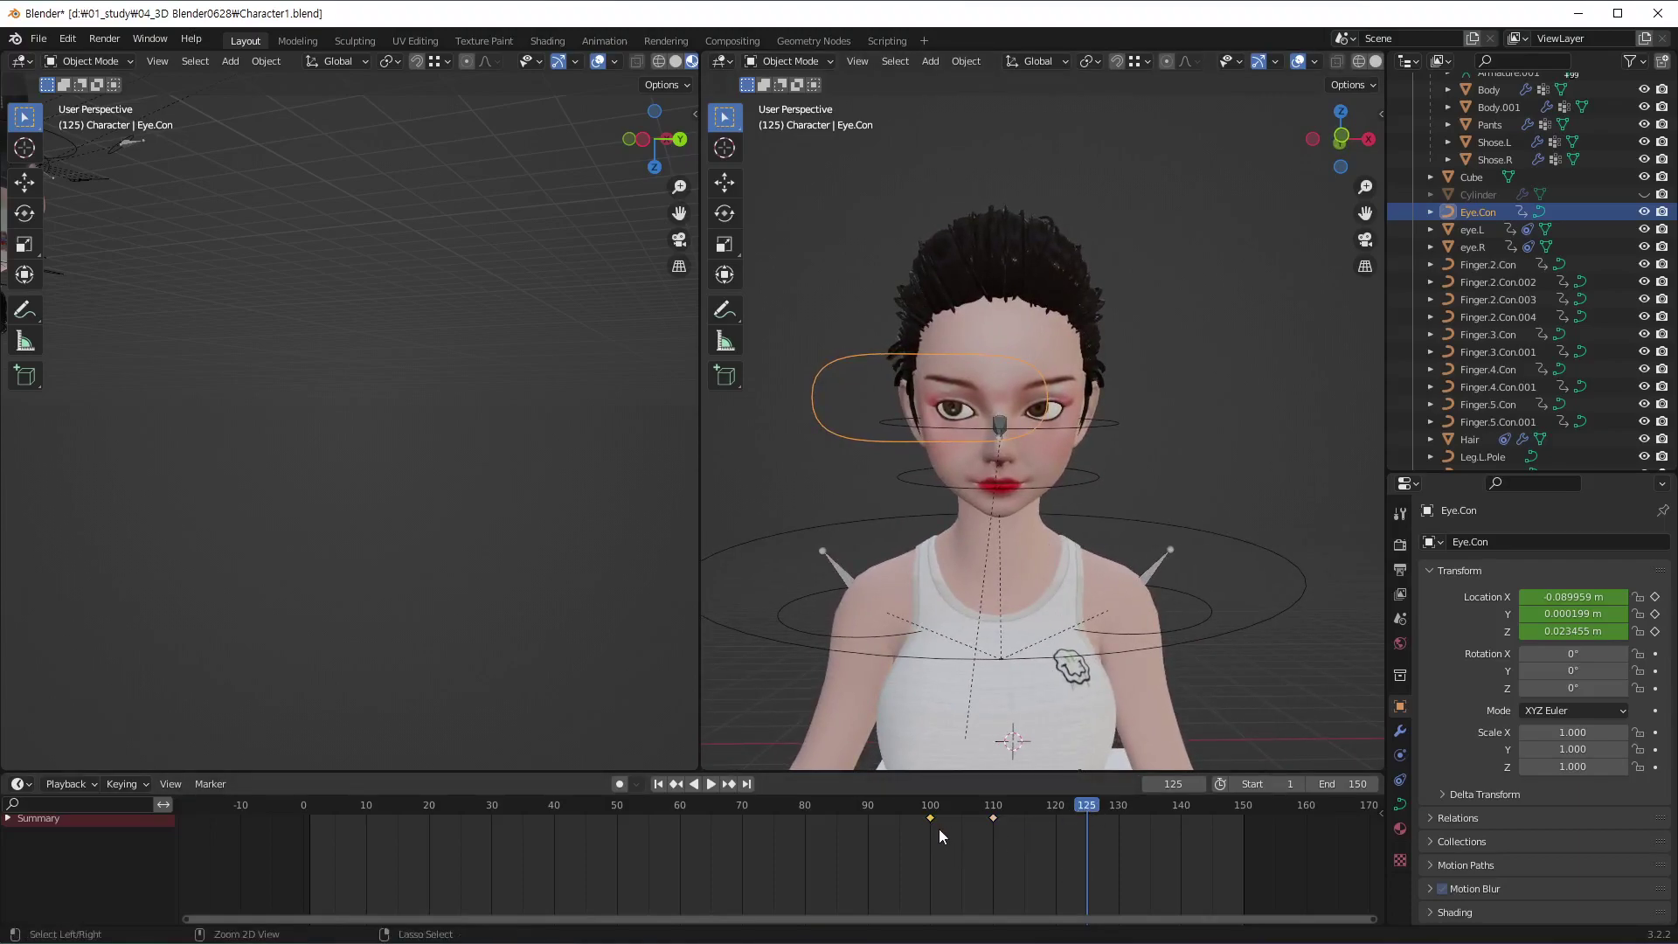
key(ctrl+v)
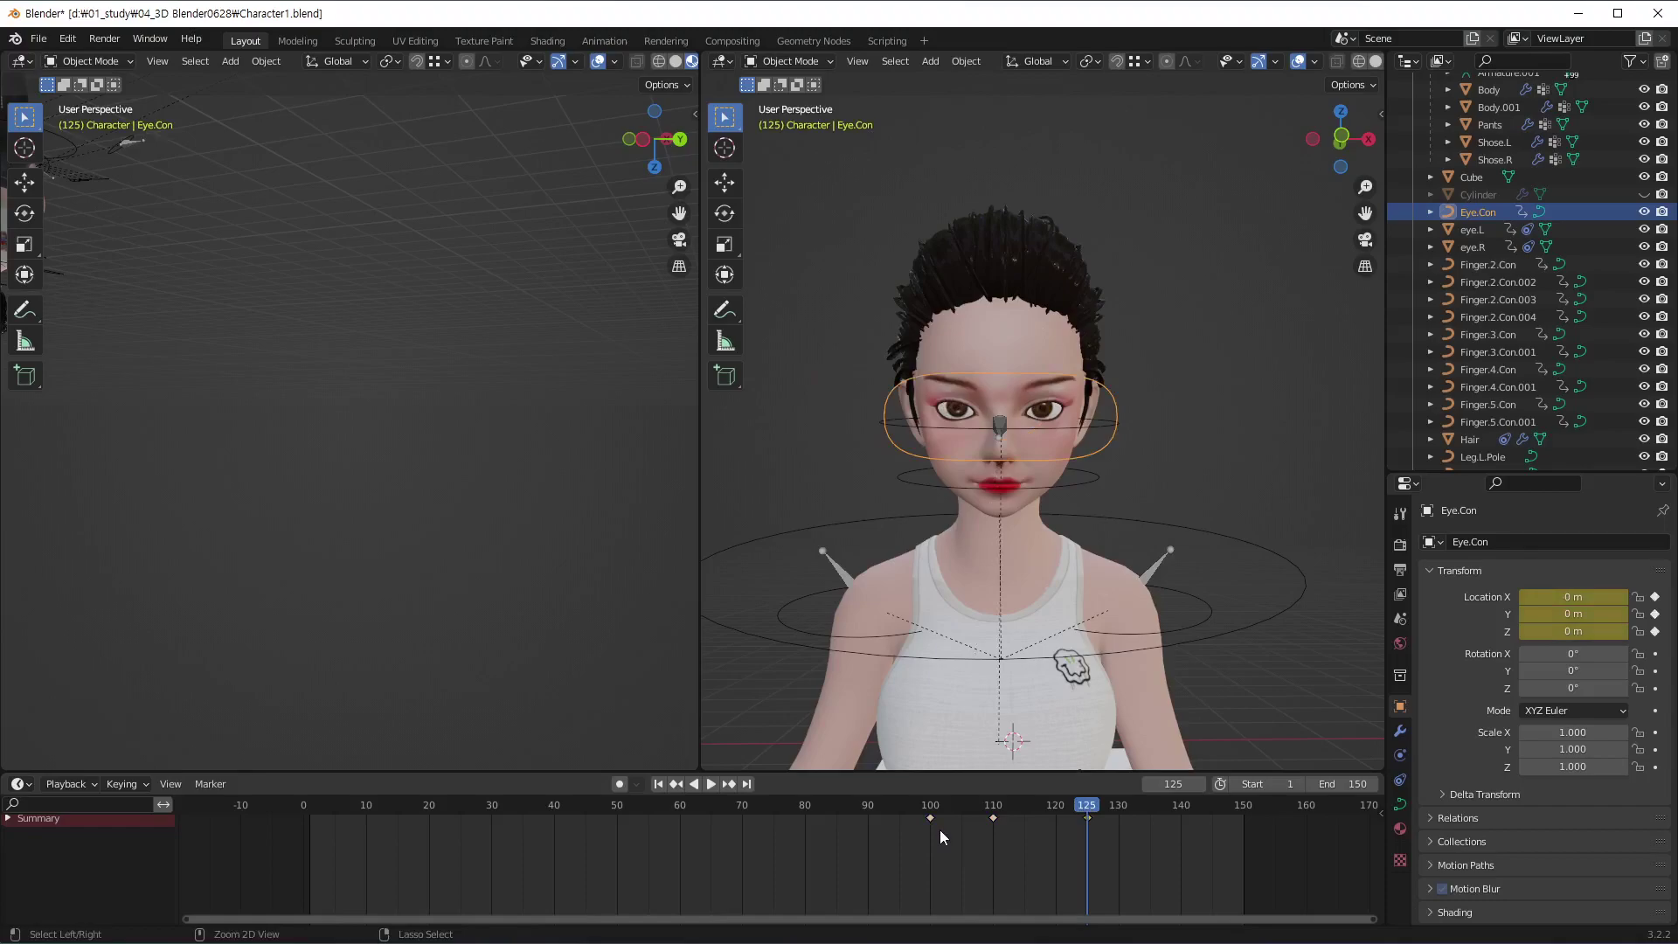
Scrub frames 100–125 and orbit to review the eyes and whole character
drag(1098, 810, 927, 822)
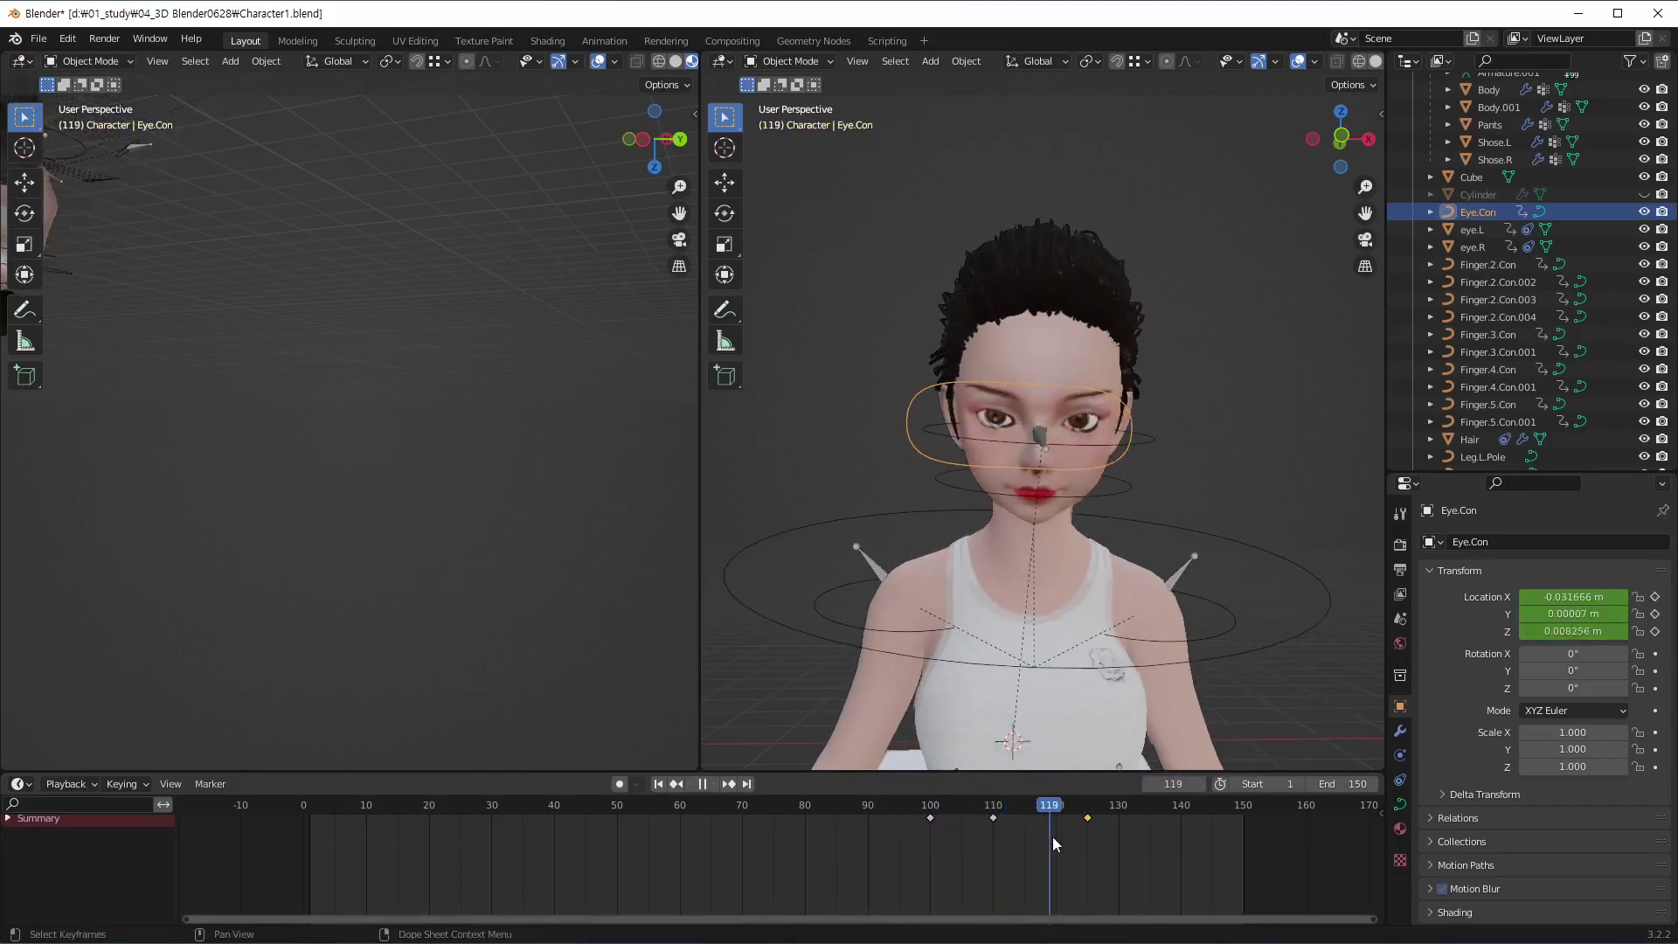
mouse_move(1052, 836)
mouse_down()
mouse_move(1015, 836)
mouse_move(1130, 827)
mouse_move(1093, 839)
mouse_up()
scroll(932, 627, down, 2)
middle_drag(931, 628, 1142, 512)
scroll(1040, 574, down, 2)
mouse_move(1040, 574)
middle_down()
mouse_move(1172, 556)
mouse_move(1100, 540)
mouse_move(1177, 560)
mouse_move(1167, 580)
mouse_move(1176, 519)
mouse_move(1040, 542)
middle_up()
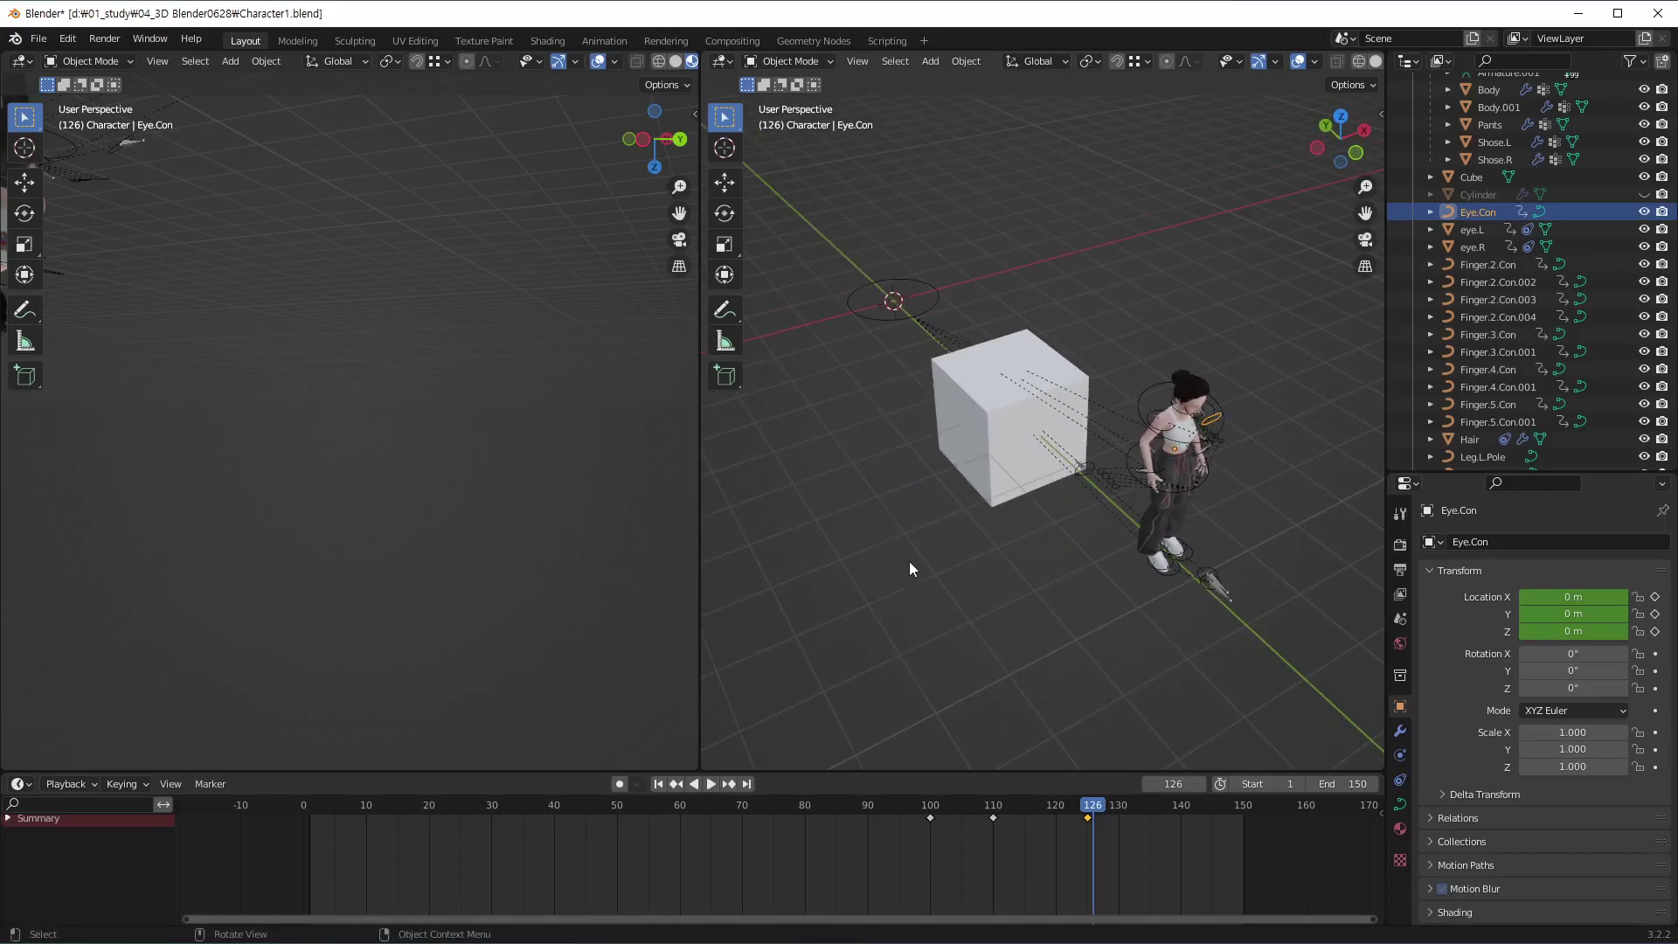
Add a ground plane under the character and box, scaled up to about 18.8
key(shift+a)
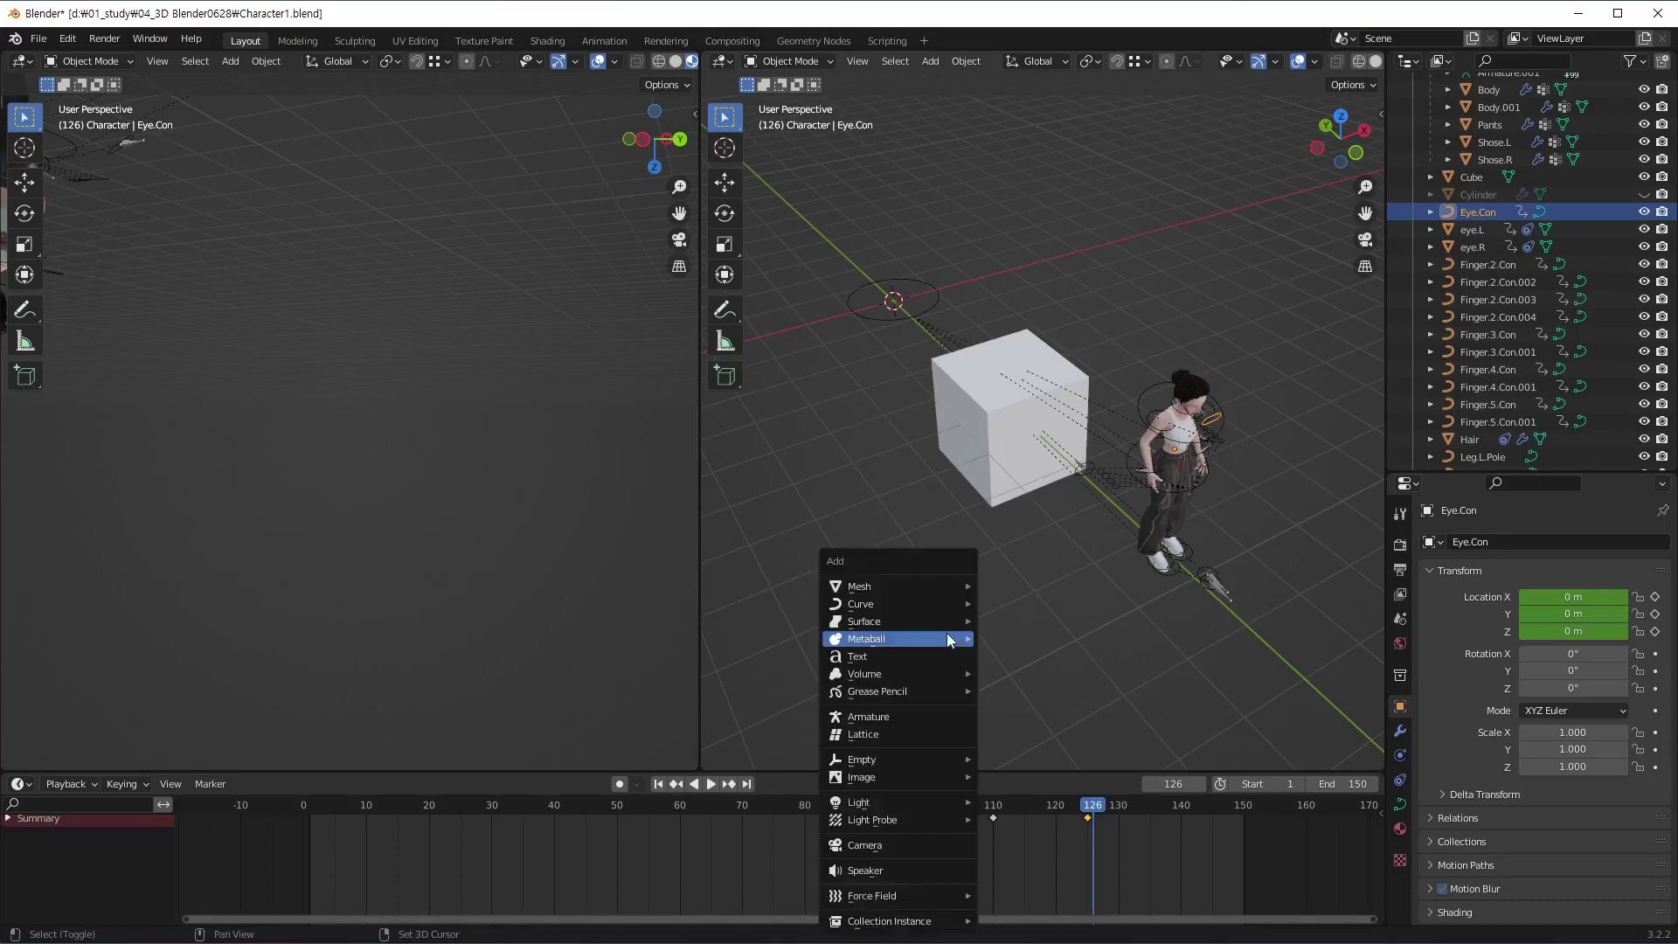
click(1028, 586)
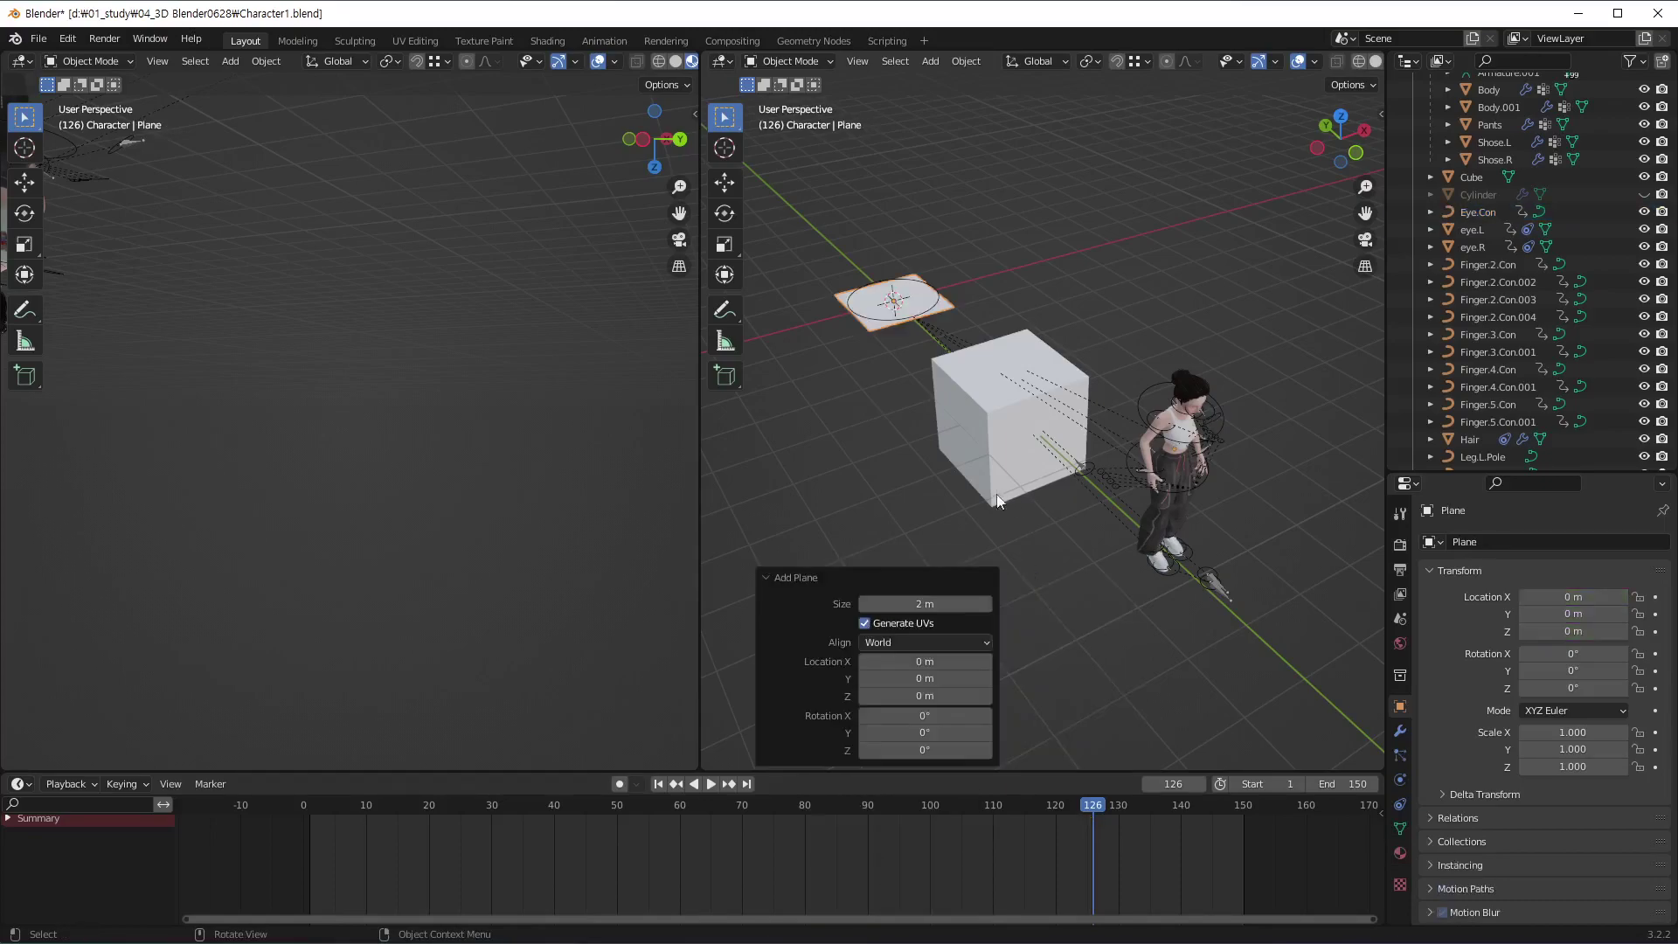
key(s)
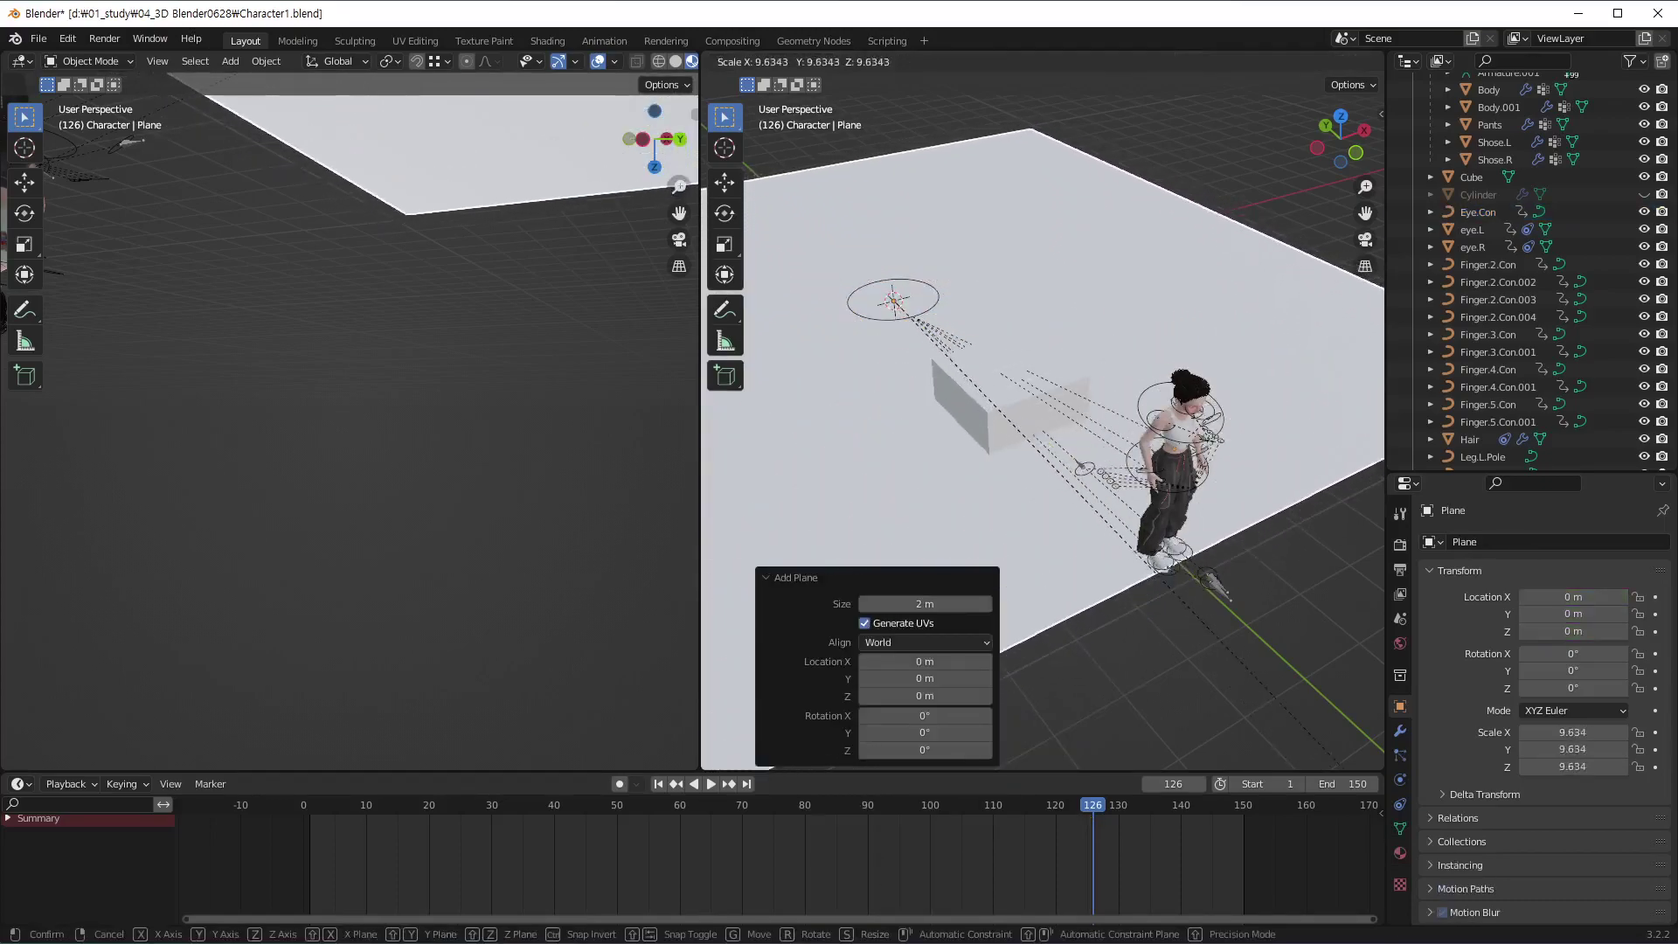
click(1215, 692)
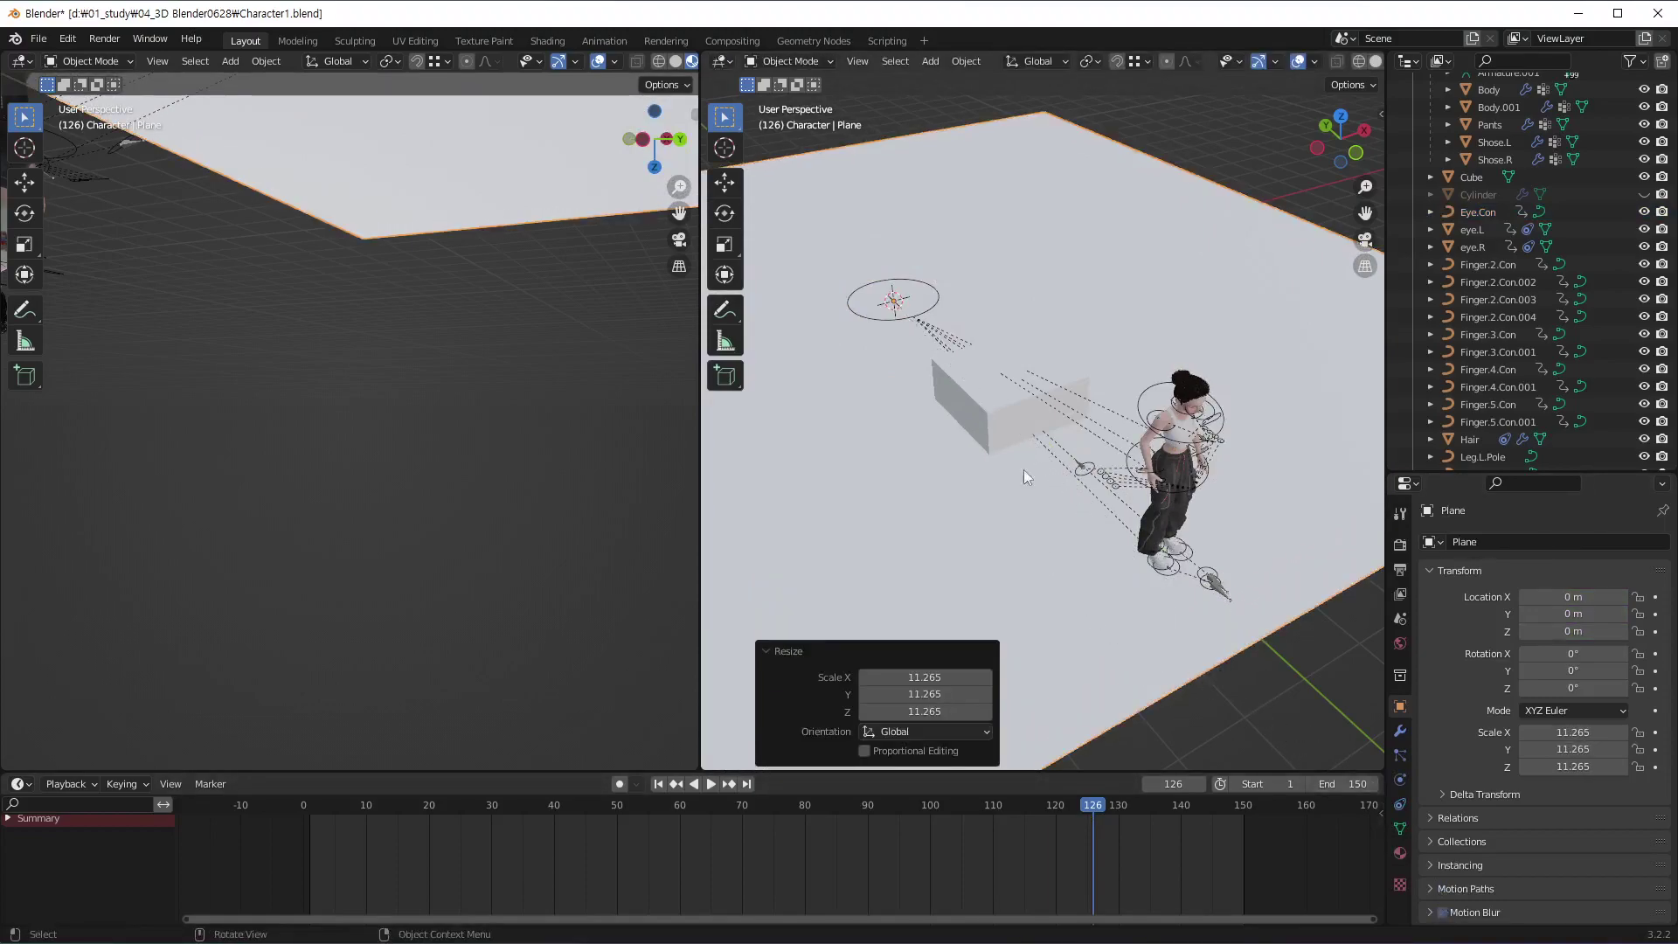
key(s)
click(1126, 580)
mouse_move(1126, 580)
middle_down()
mouse_move(1147, 509)
mouse_move(1136, 553)
middle_up()
scroll(1213, 483, up, 1)
scroll(1236, 448, up, 2)
scroll(1228, 472, up, 2)
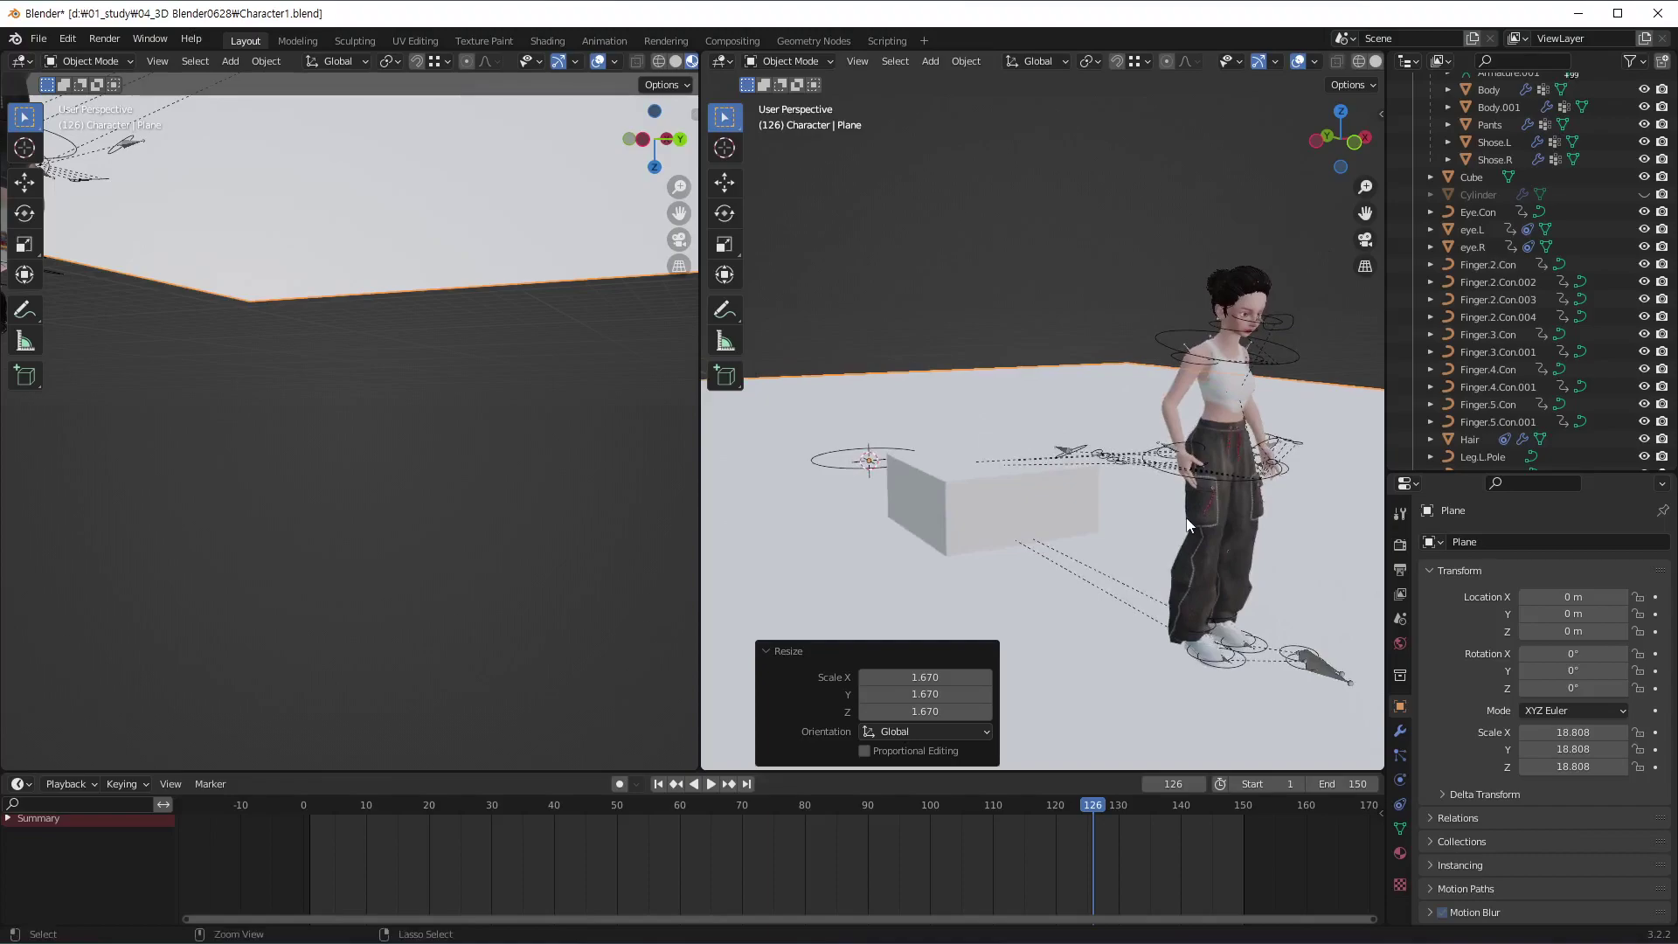
scroll(1220, 498, up, 1)
scroll(1228, 493, up, 1)
scroll(1163, 511, up, 1)
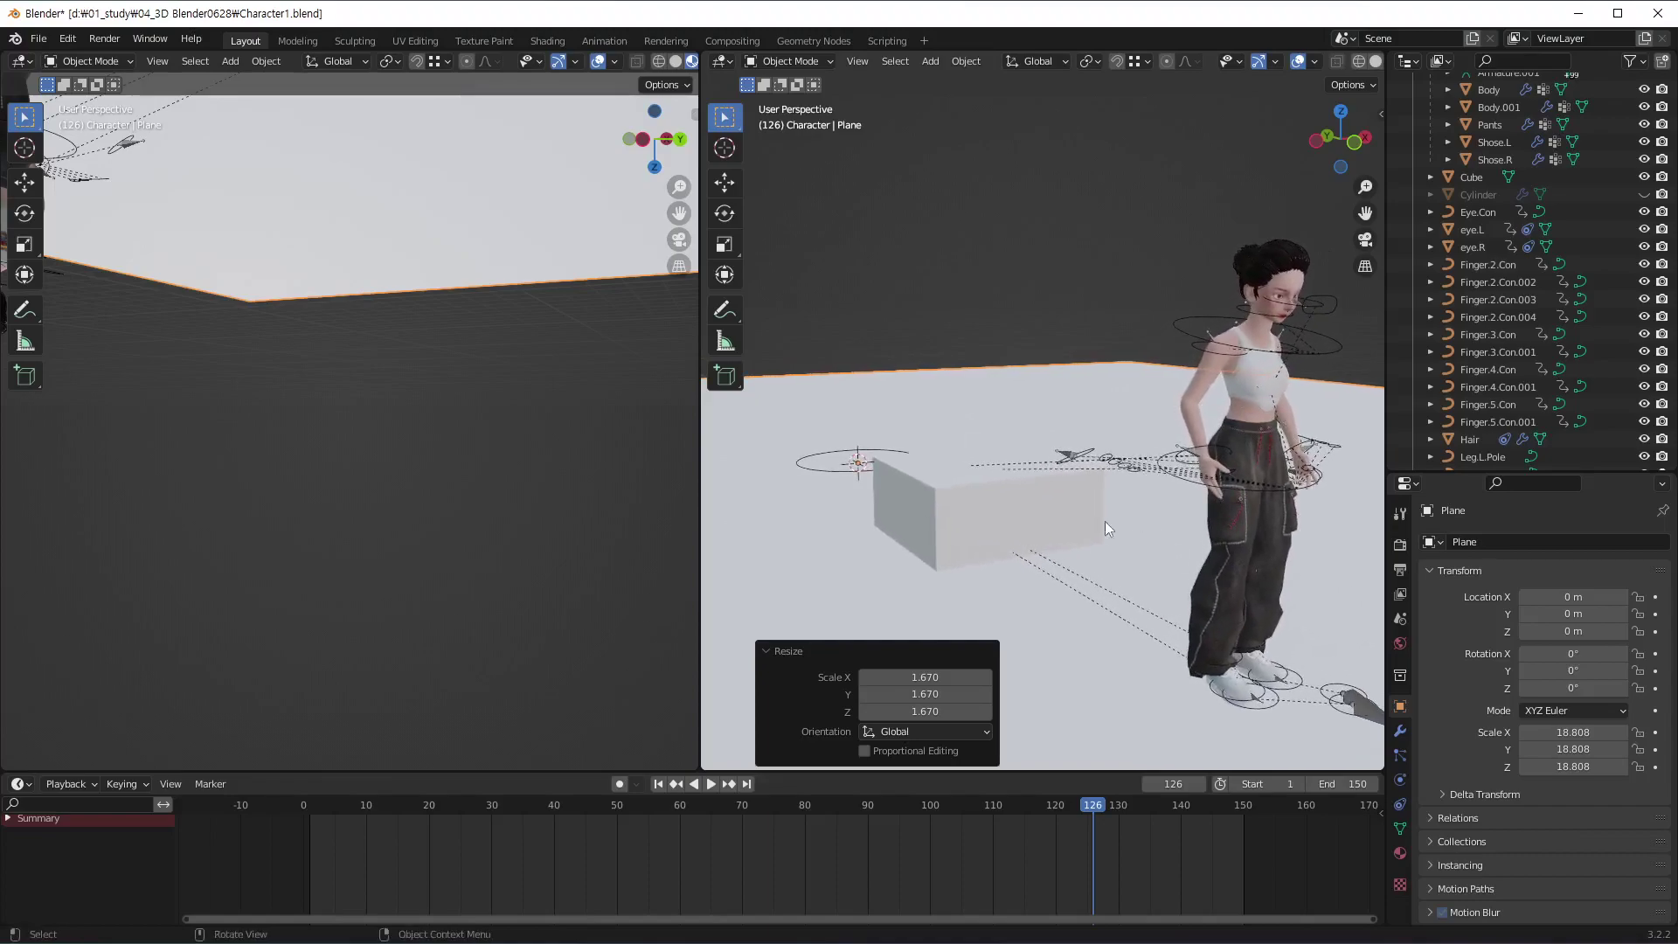
Join the two side-by-side 3D viewports into one wide view
right_click(701, 449)
click(674, 497)
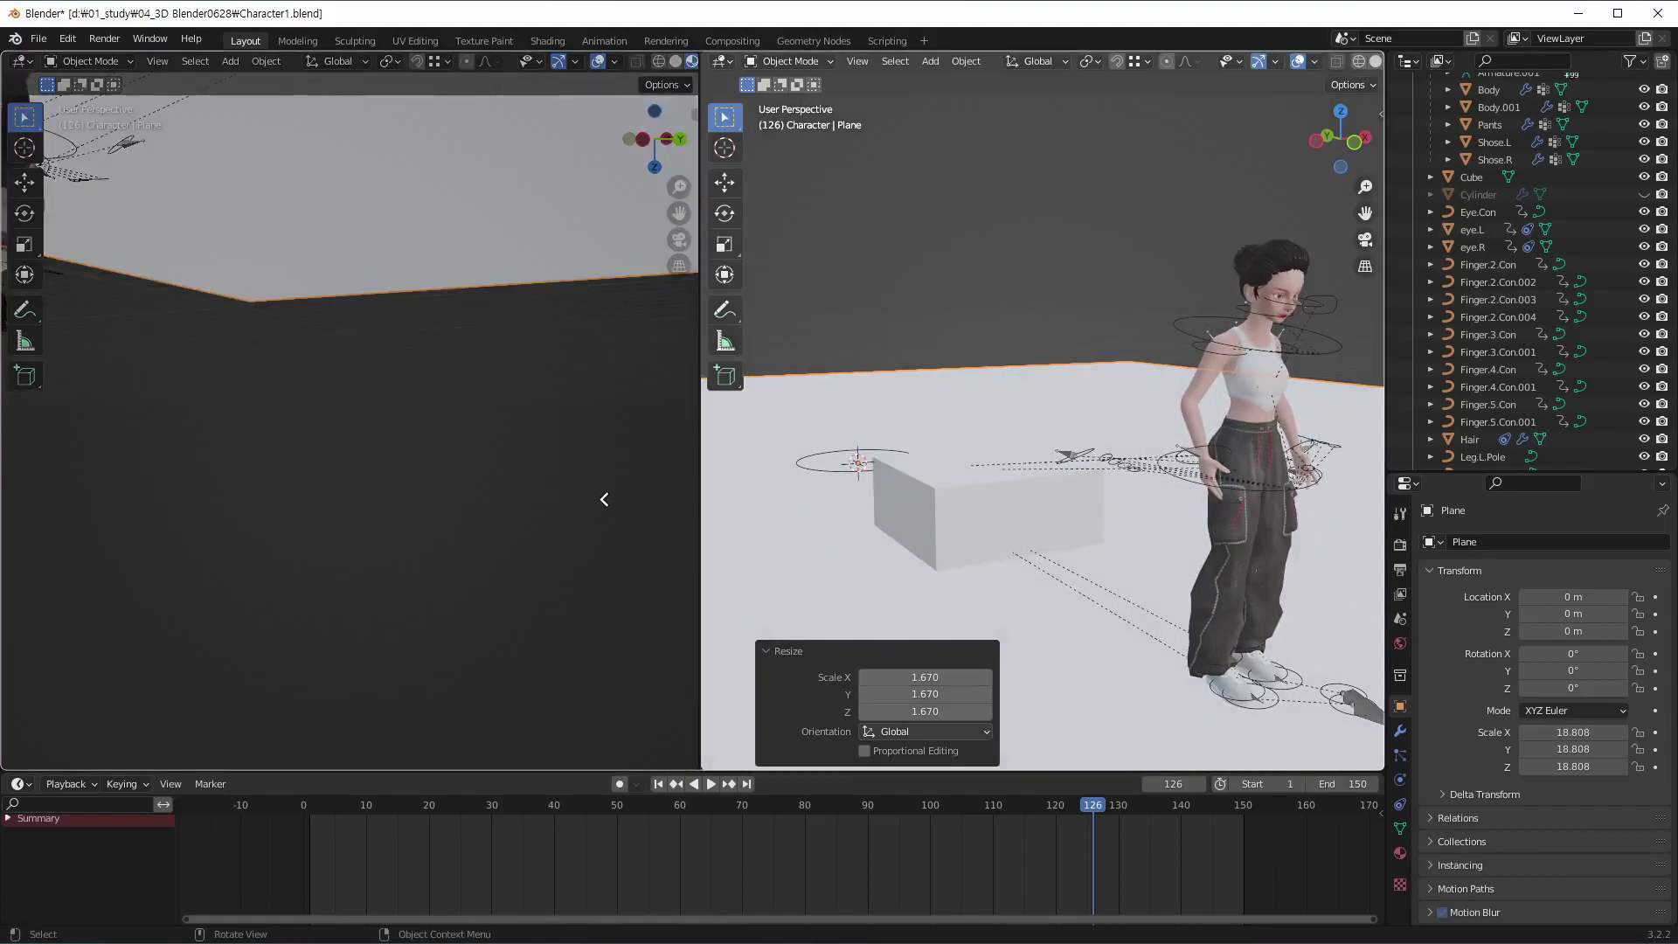
click(604, 499)
scroll(948, 548, down, 1)
scroll(920, 580, down, 1)
mouse_move(919, 580)
shift+middle_down()
mouse_move(979, 570)
mouse_move(1008, 496)
mouse_move(947, 496)
mouse_move(1020, 496)
mouse_move(1032, 516)
shift+middle_up()
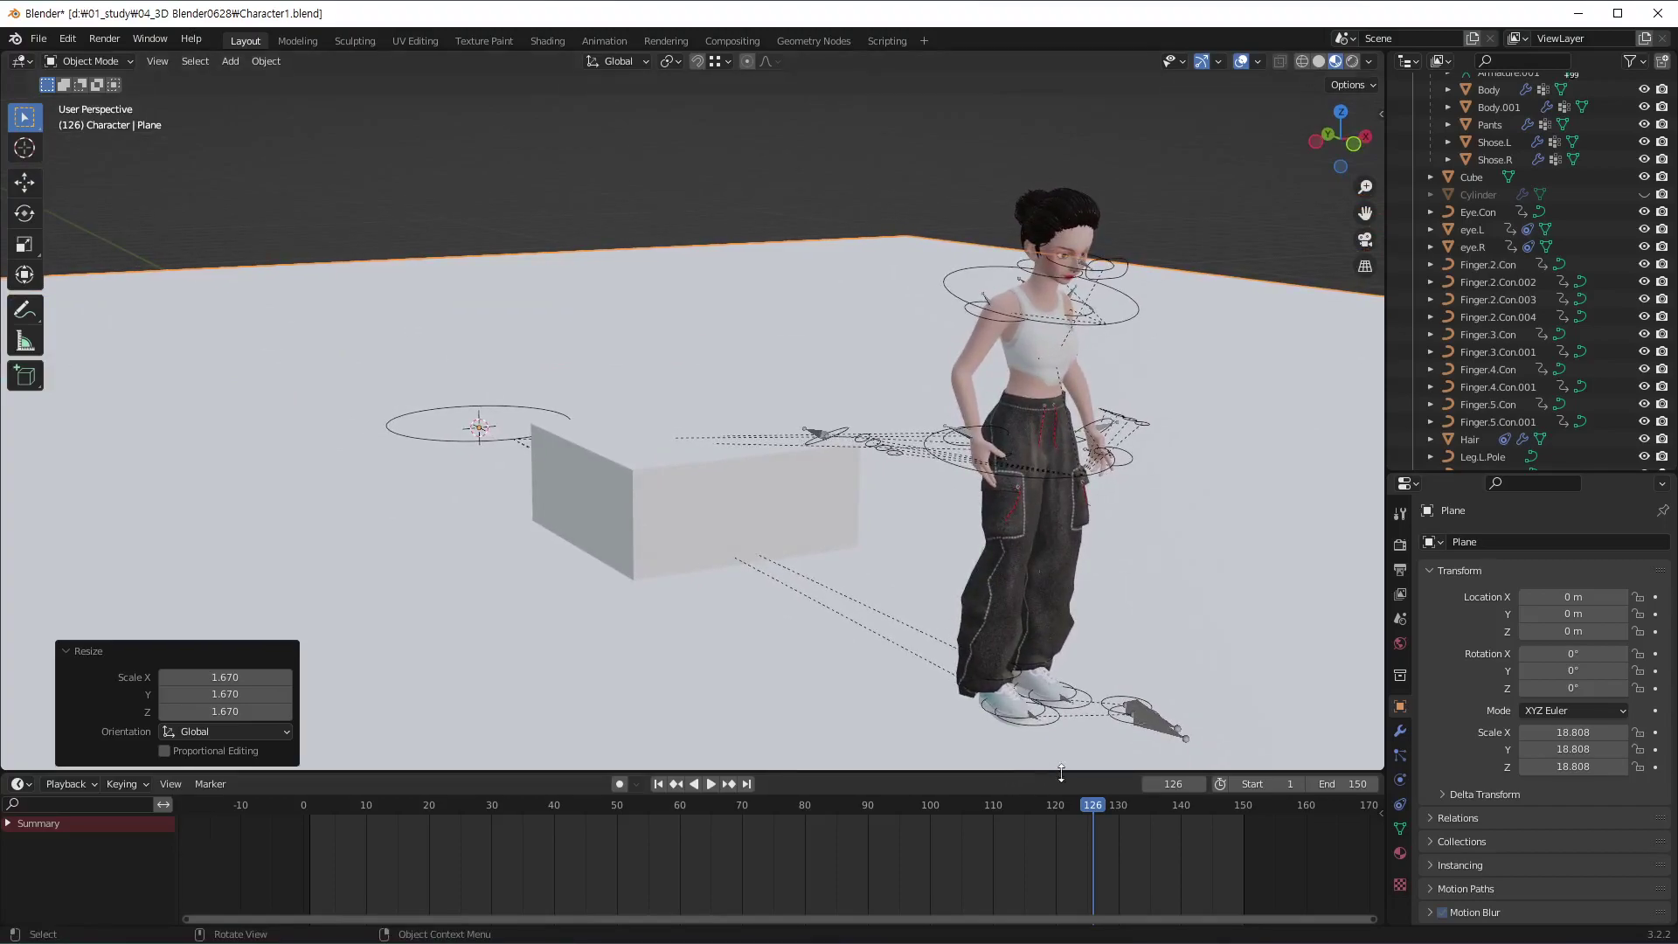
Rewind to frame 1 and play the character's run toward the box on the ground
click(658, 784)
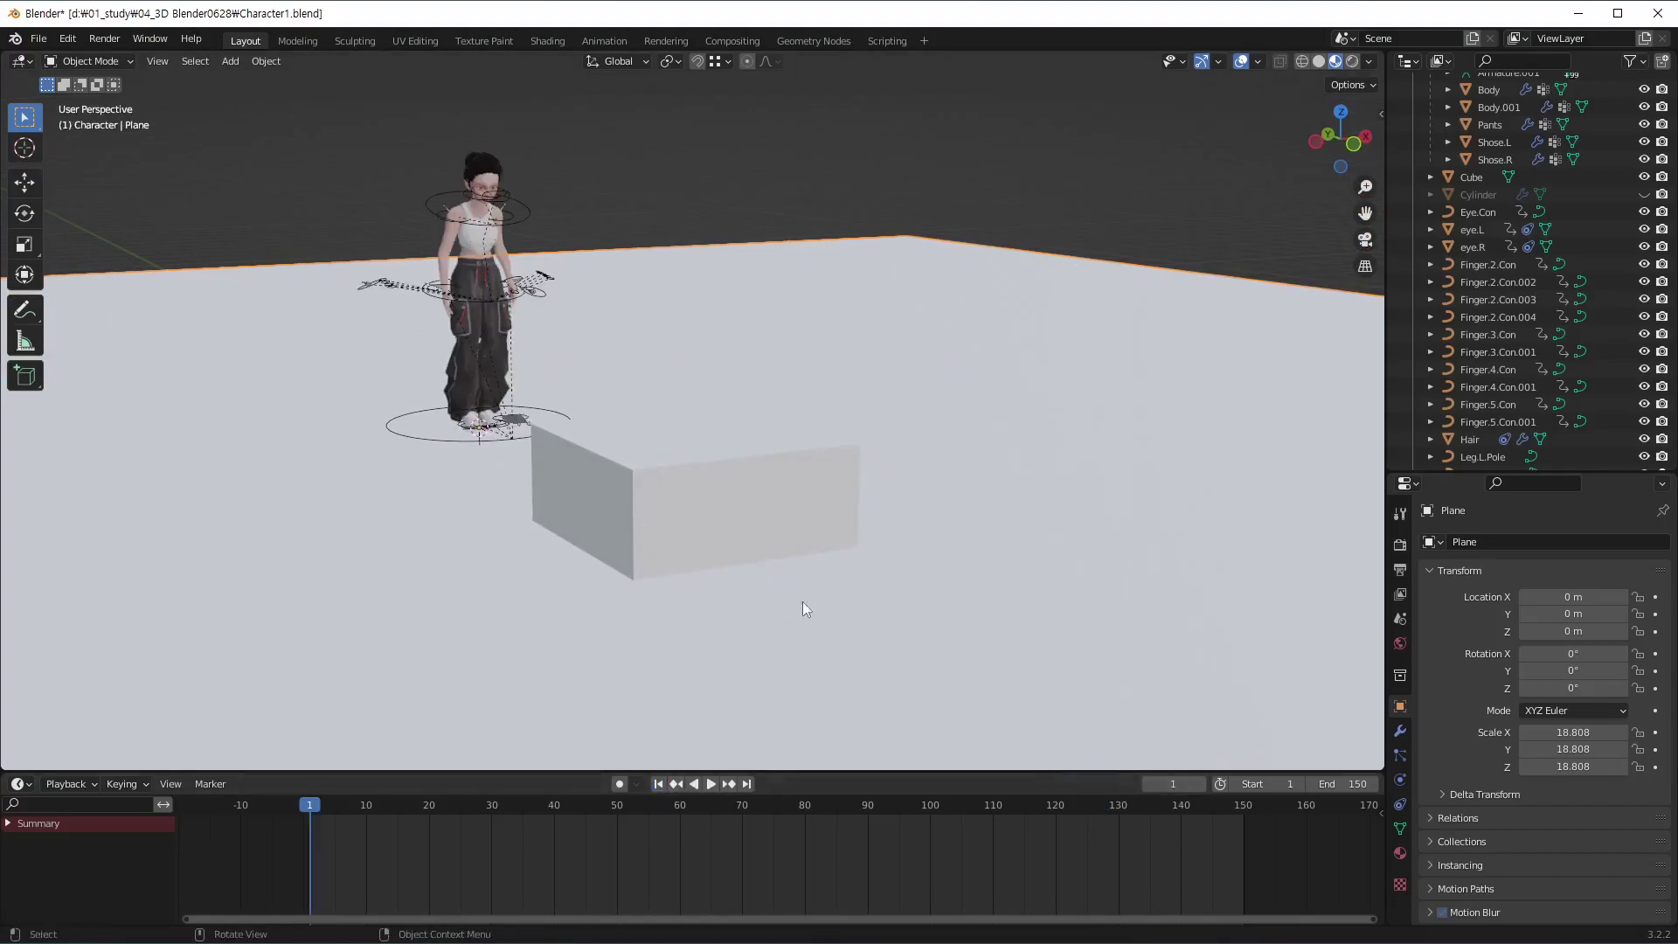
mouse_move(802, 602)
middle_down()
mouse_move(747, 533)
mouse_move(781, 561)
mouse_move(775, 547)
middle_up()
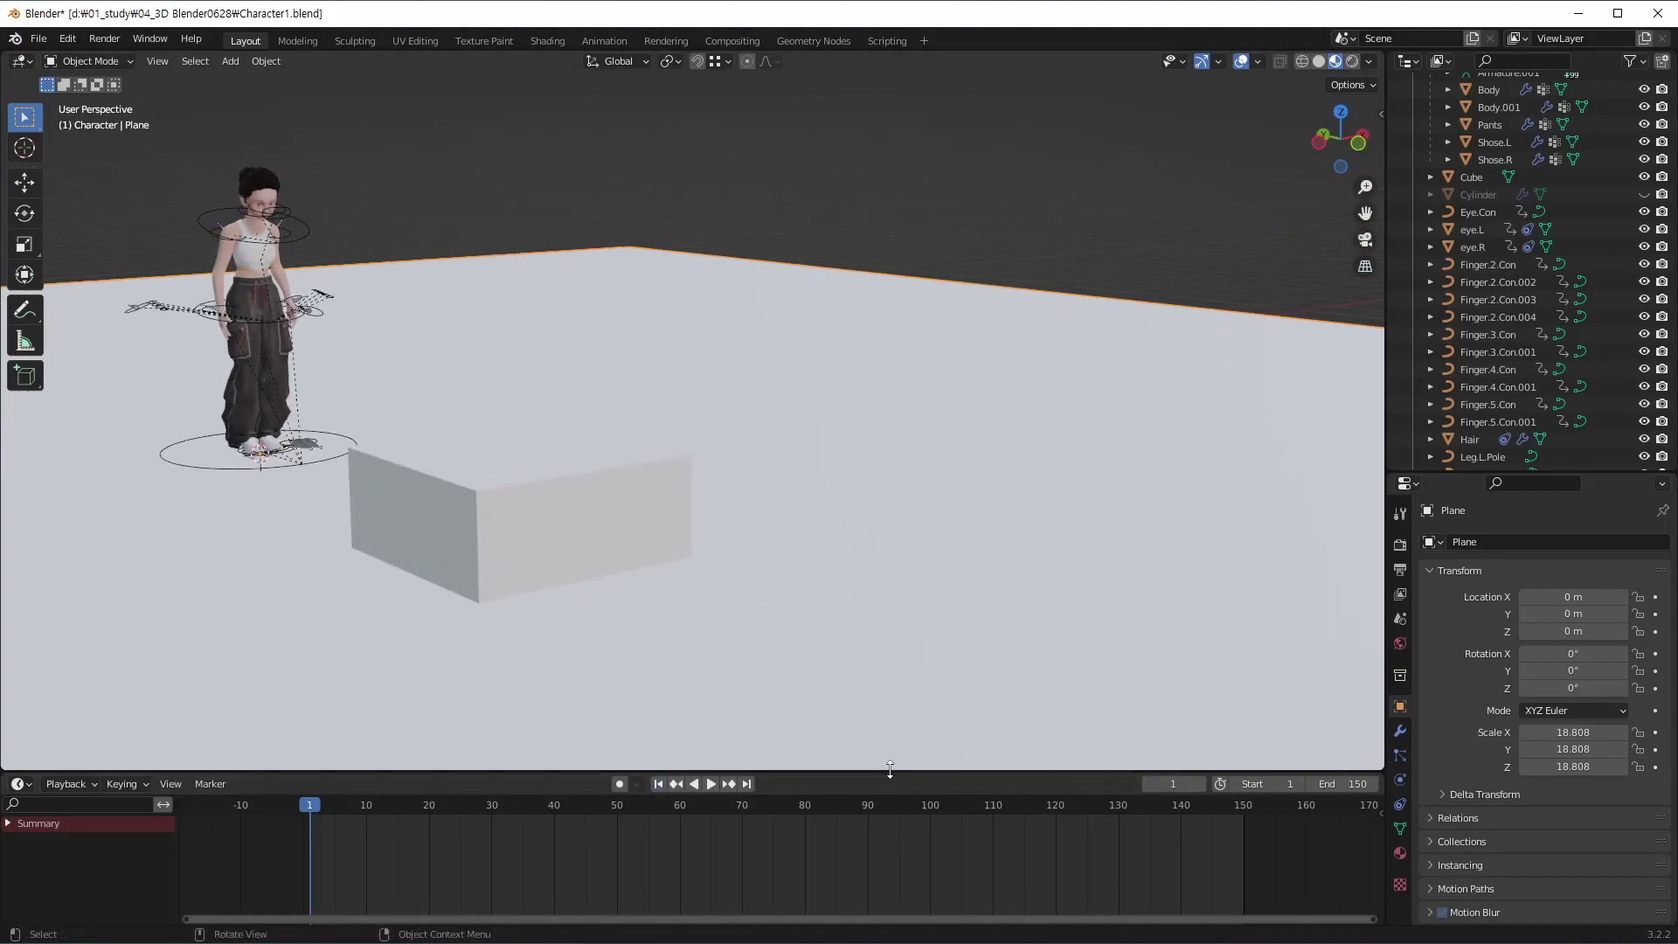
click(711, 784)
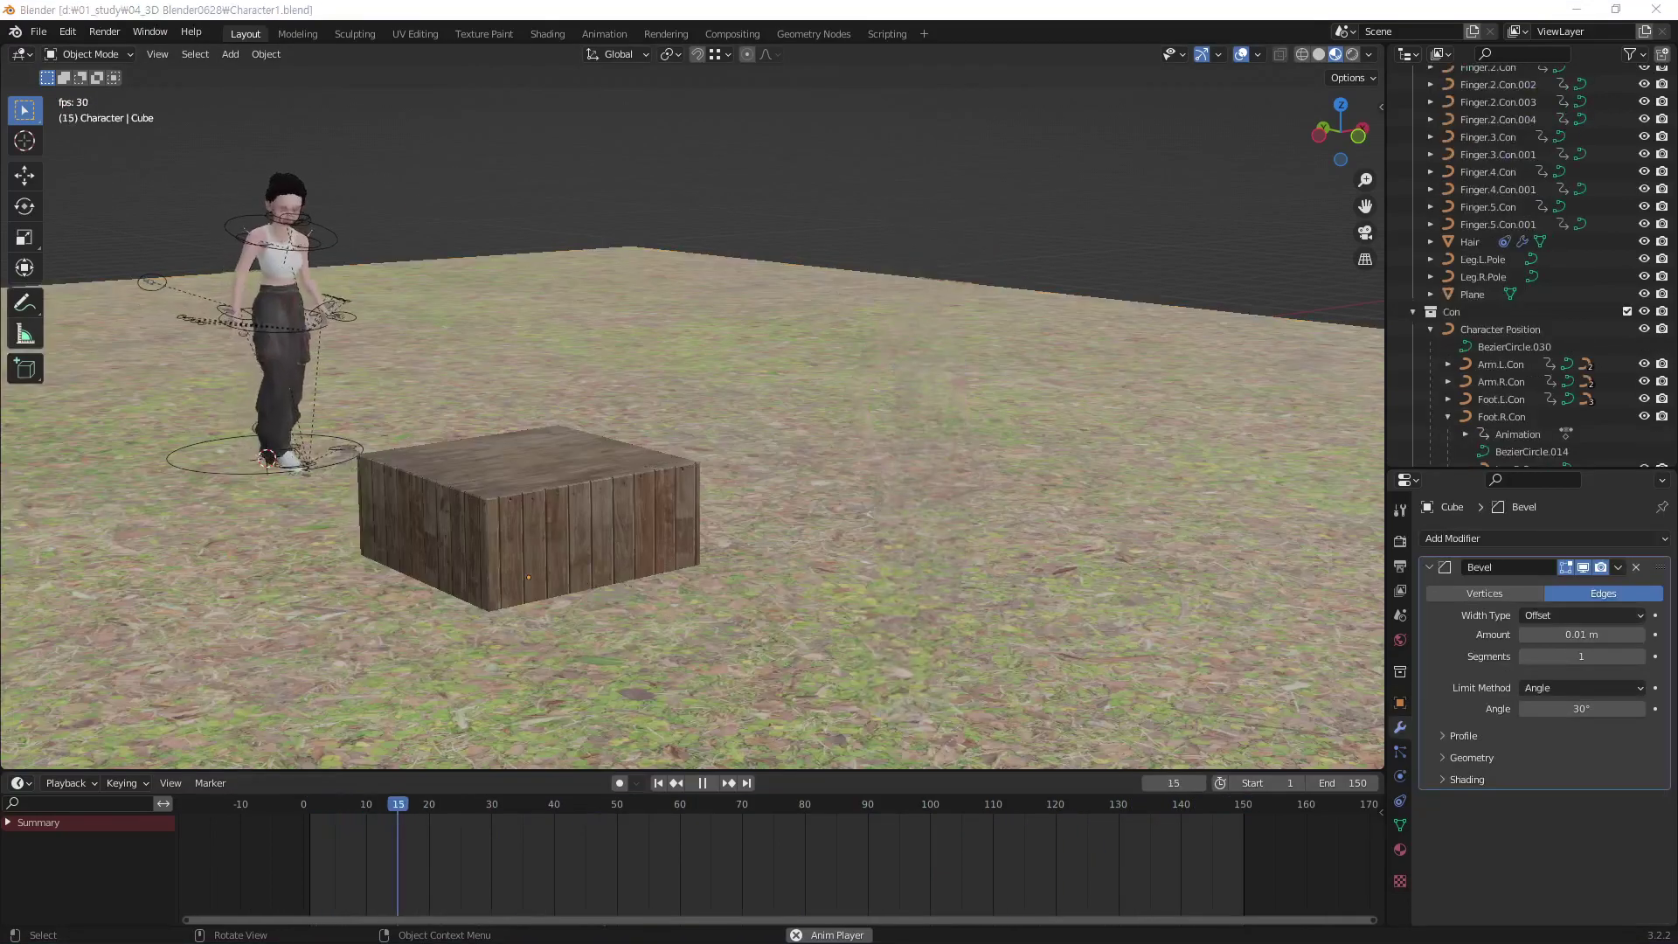
Stop playback at frame 38, view the horizon at a low angle, and bring up the timeline's editor types
click(636, 575)
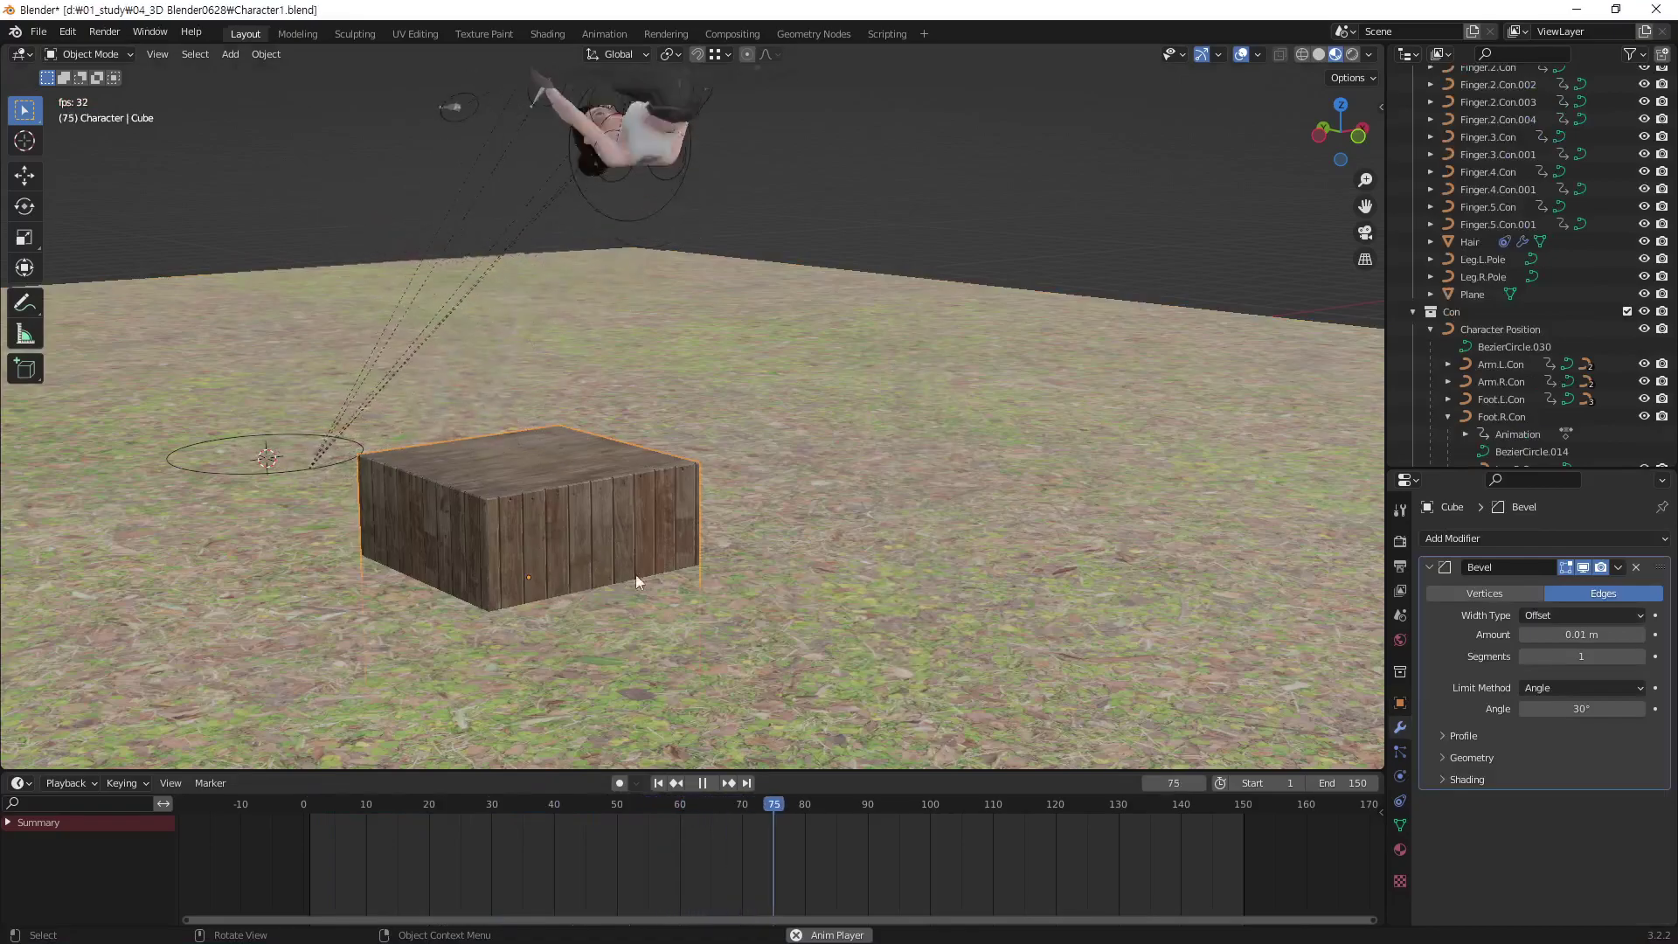
click(743, 670)
mouse_move(695, 440)
middle_down()
mouse_move(741, 495)
mouse_move(790, 442)
mouse_move(727, 533)
middle_up()
click(703, 783)
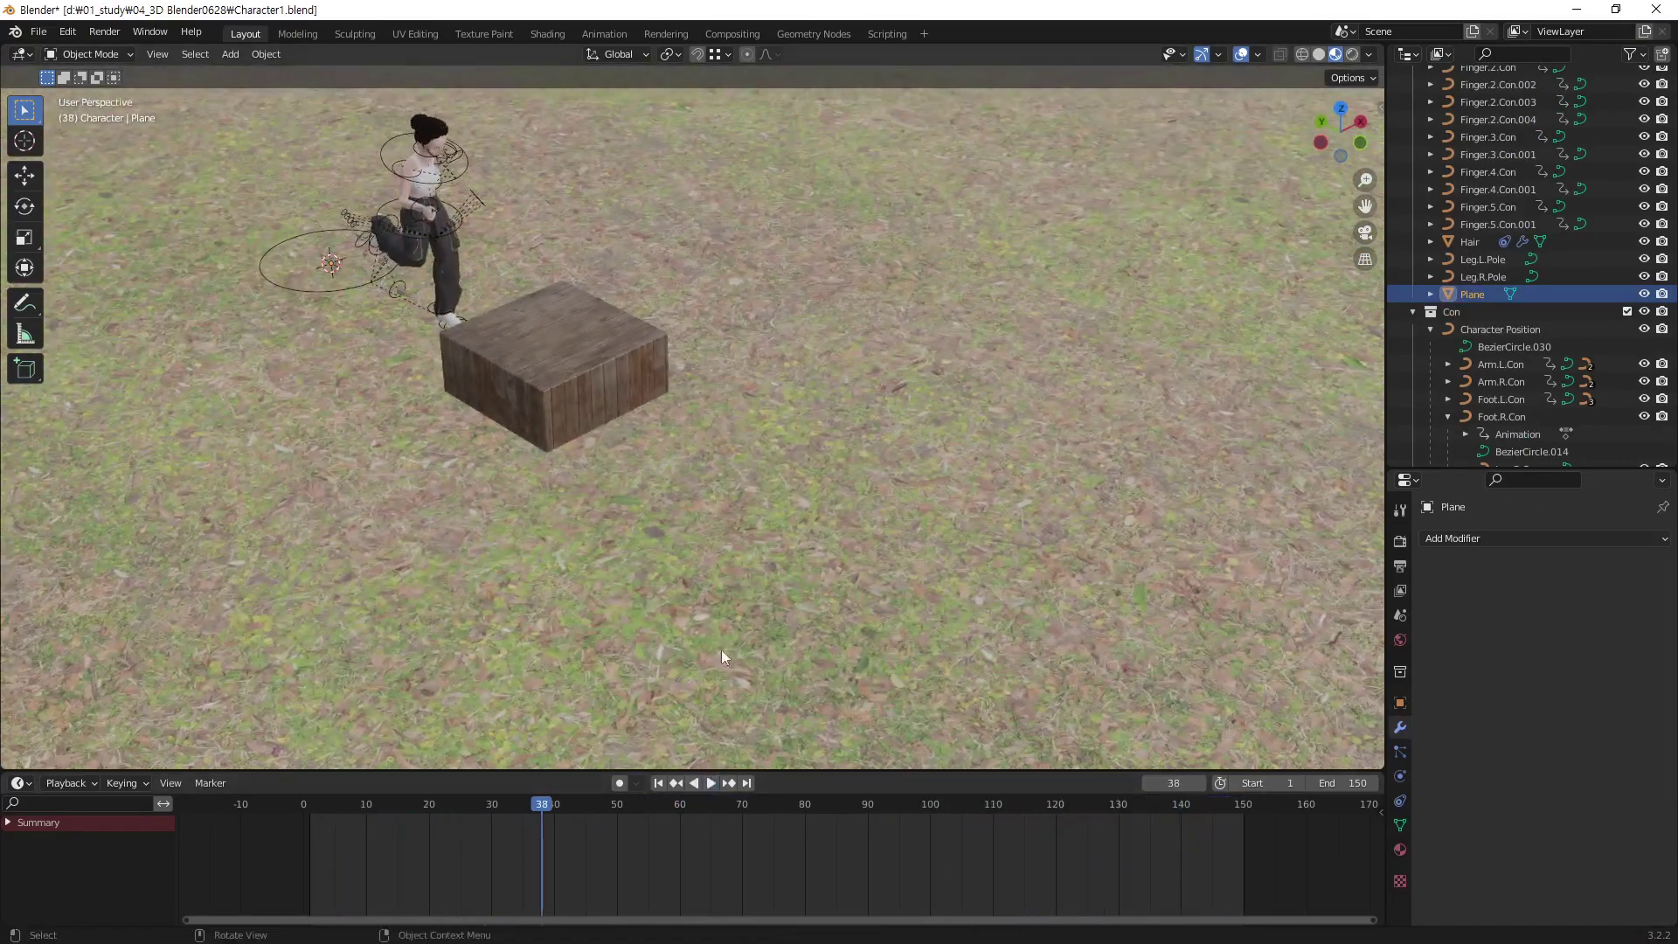
mouse_move(721, 658)
middle_down()
mouse_move(649, 555)
mouse_move(675, 529)
mouse_move(739, 570)
mouse_move(739, 506)
mouse_move(775, 473)
mouse_move(784, 515)
mouse_move(786, 463)
mouse_move(748, 559)
middle_up()
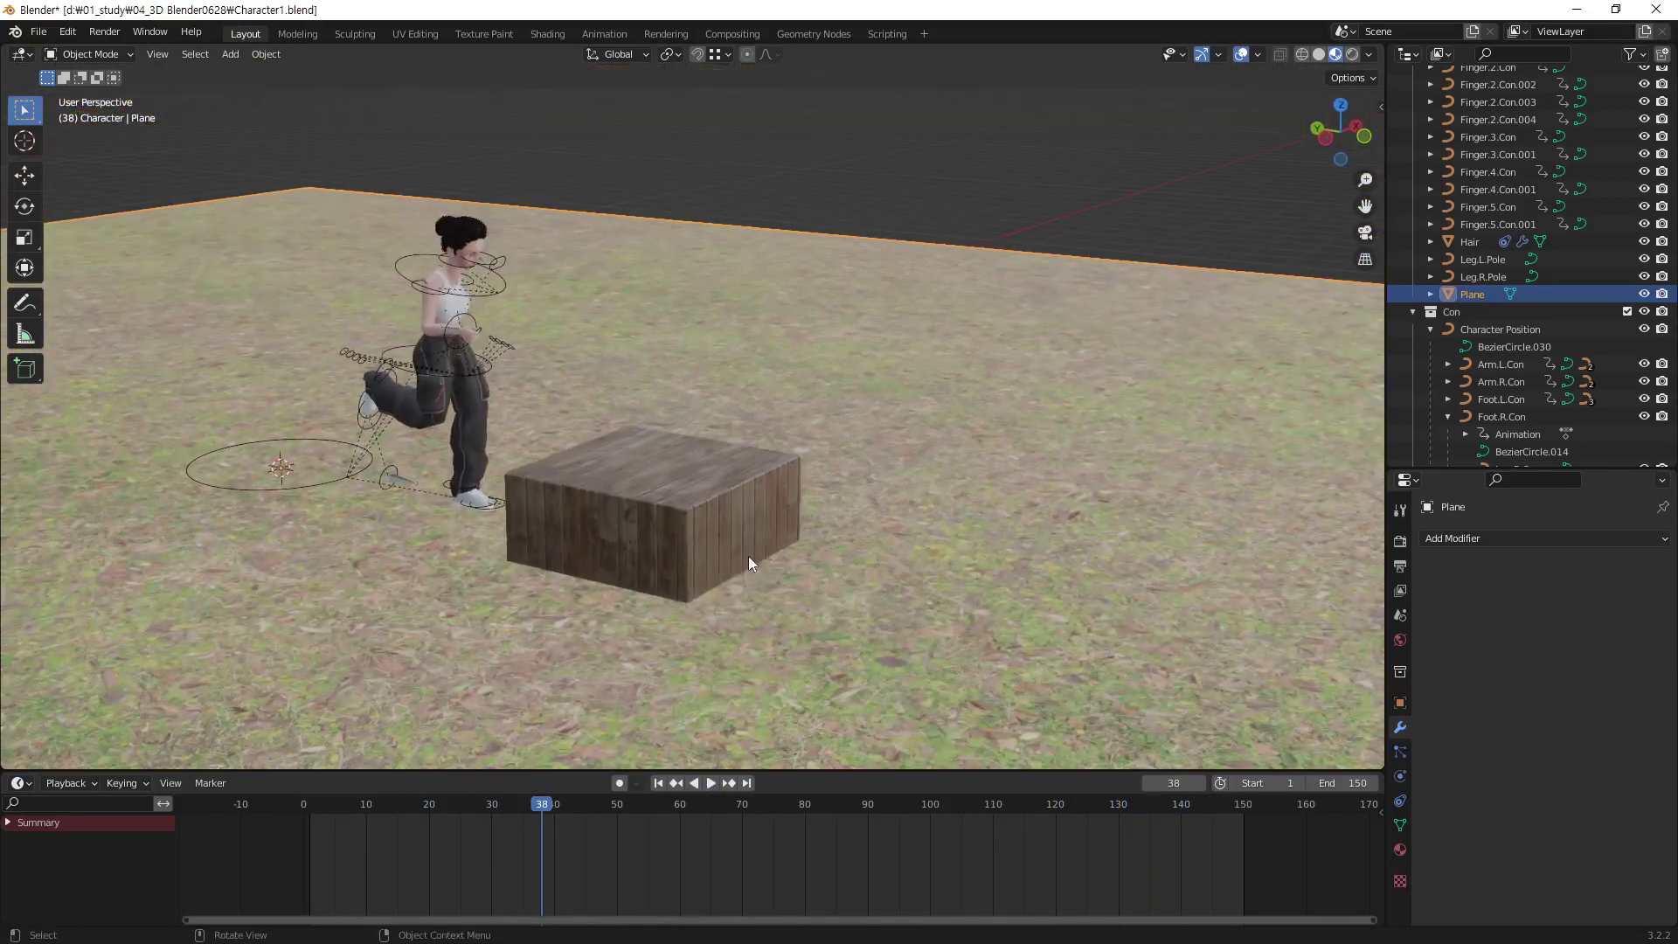
click(21, 785)
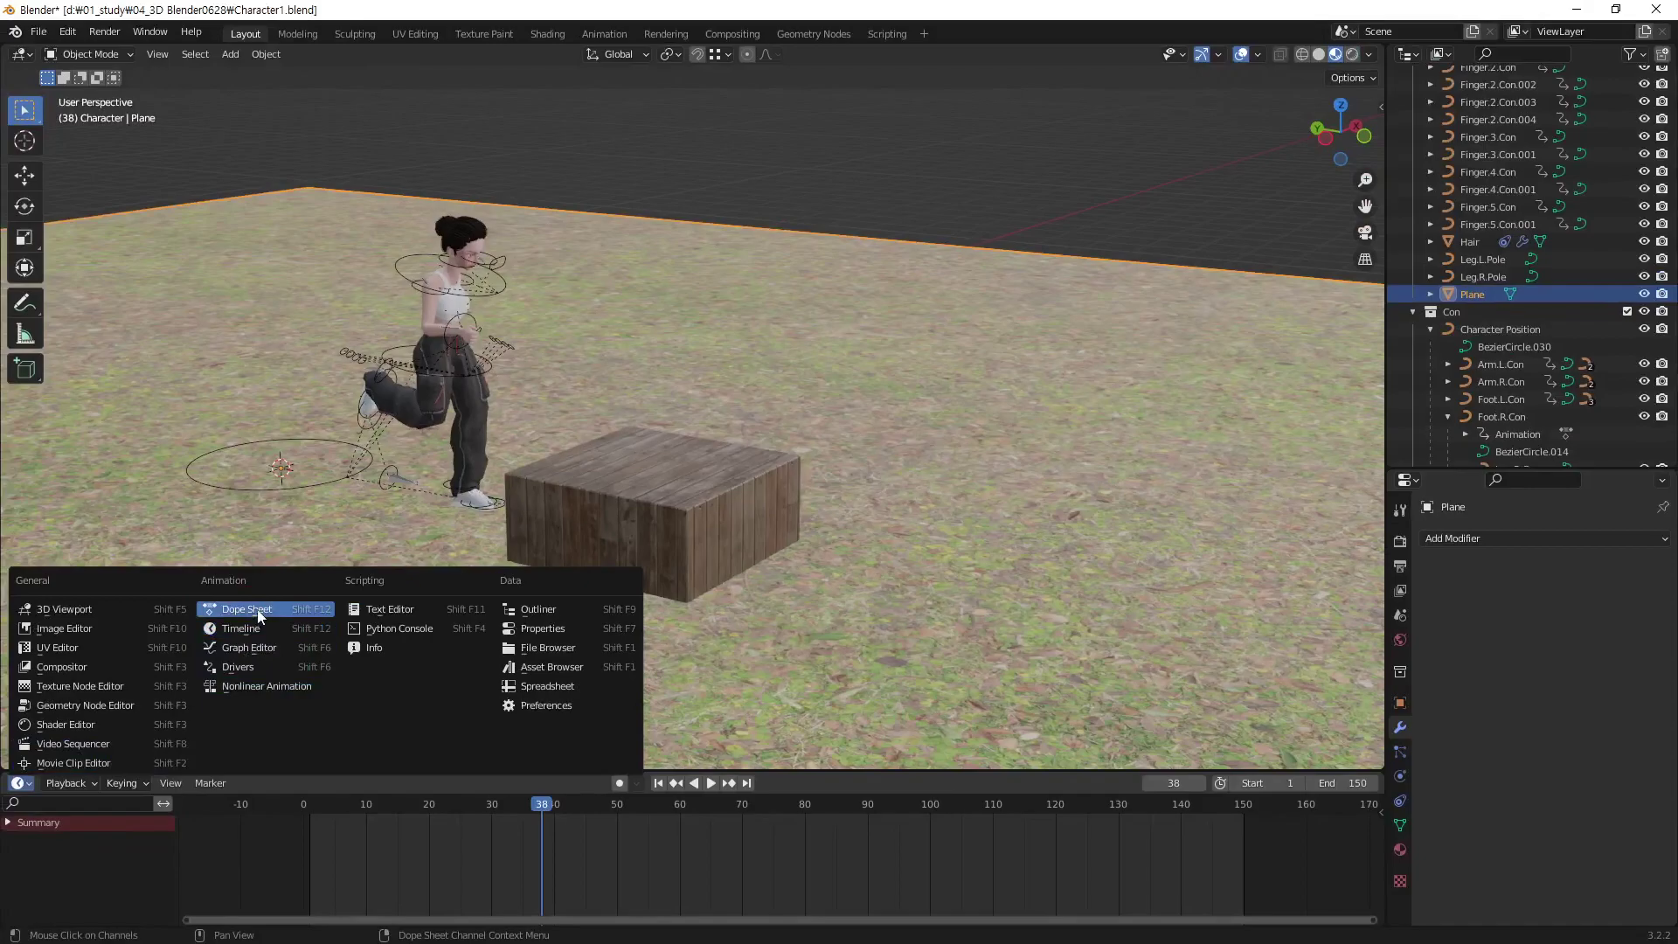
Make a taller Dope Sheet showing all controllers' keys, Summary expanded, back at frame 0
click(259, 616)
drag(549, 769, 571, 671)
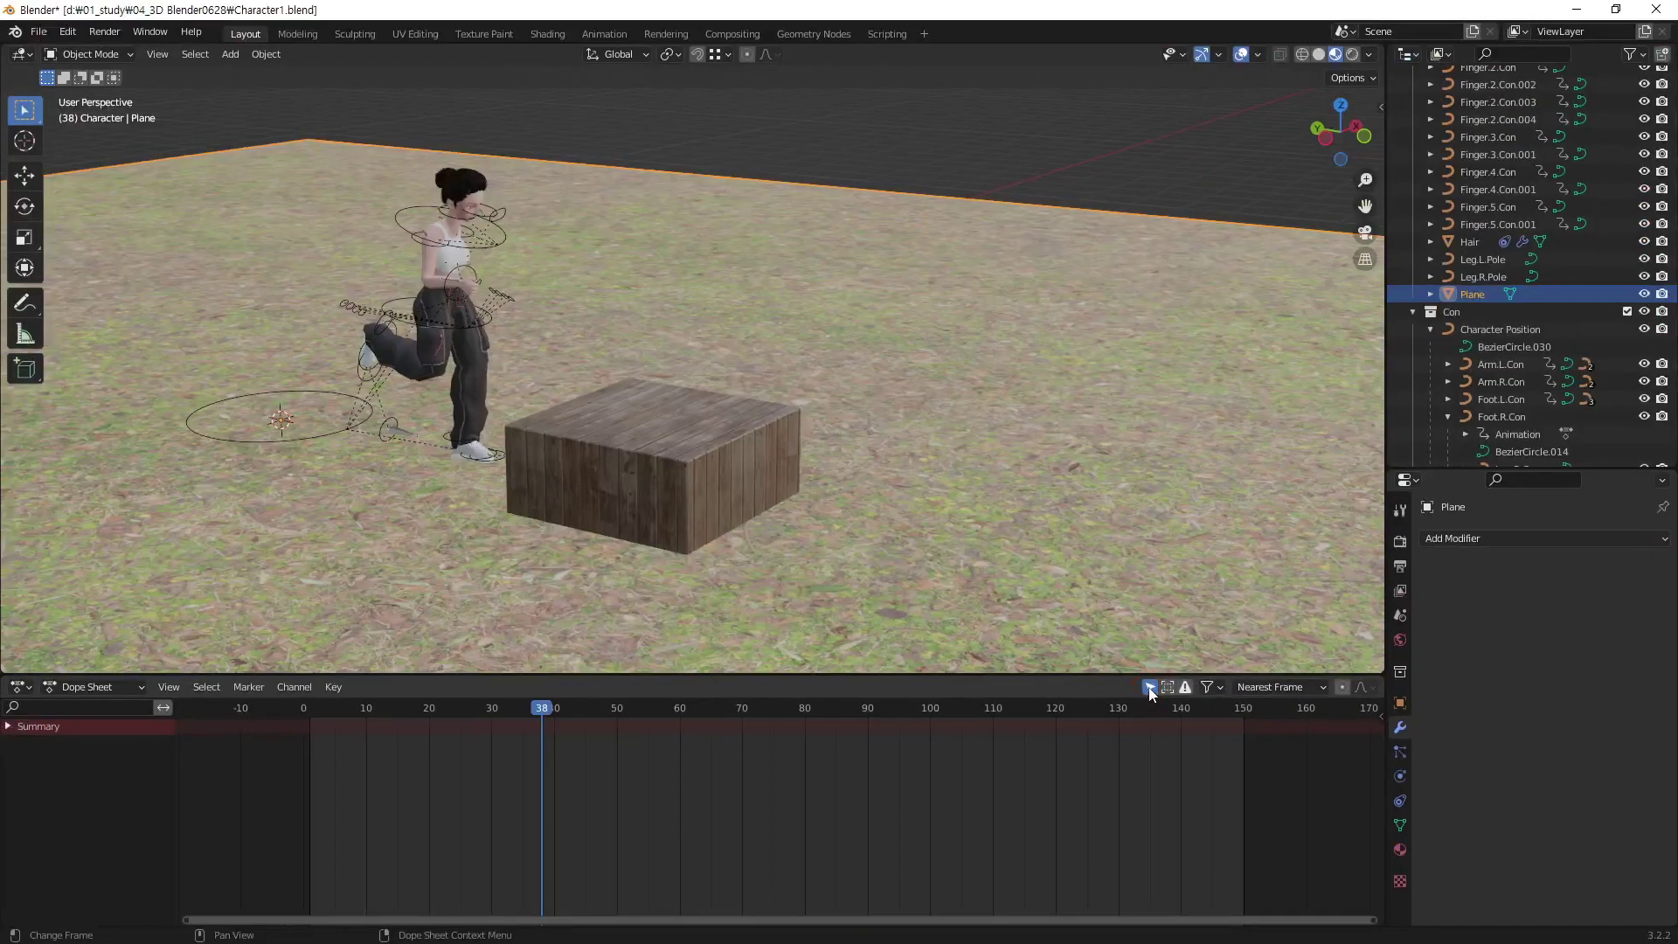
click(1150, 688)
click(9, 726)
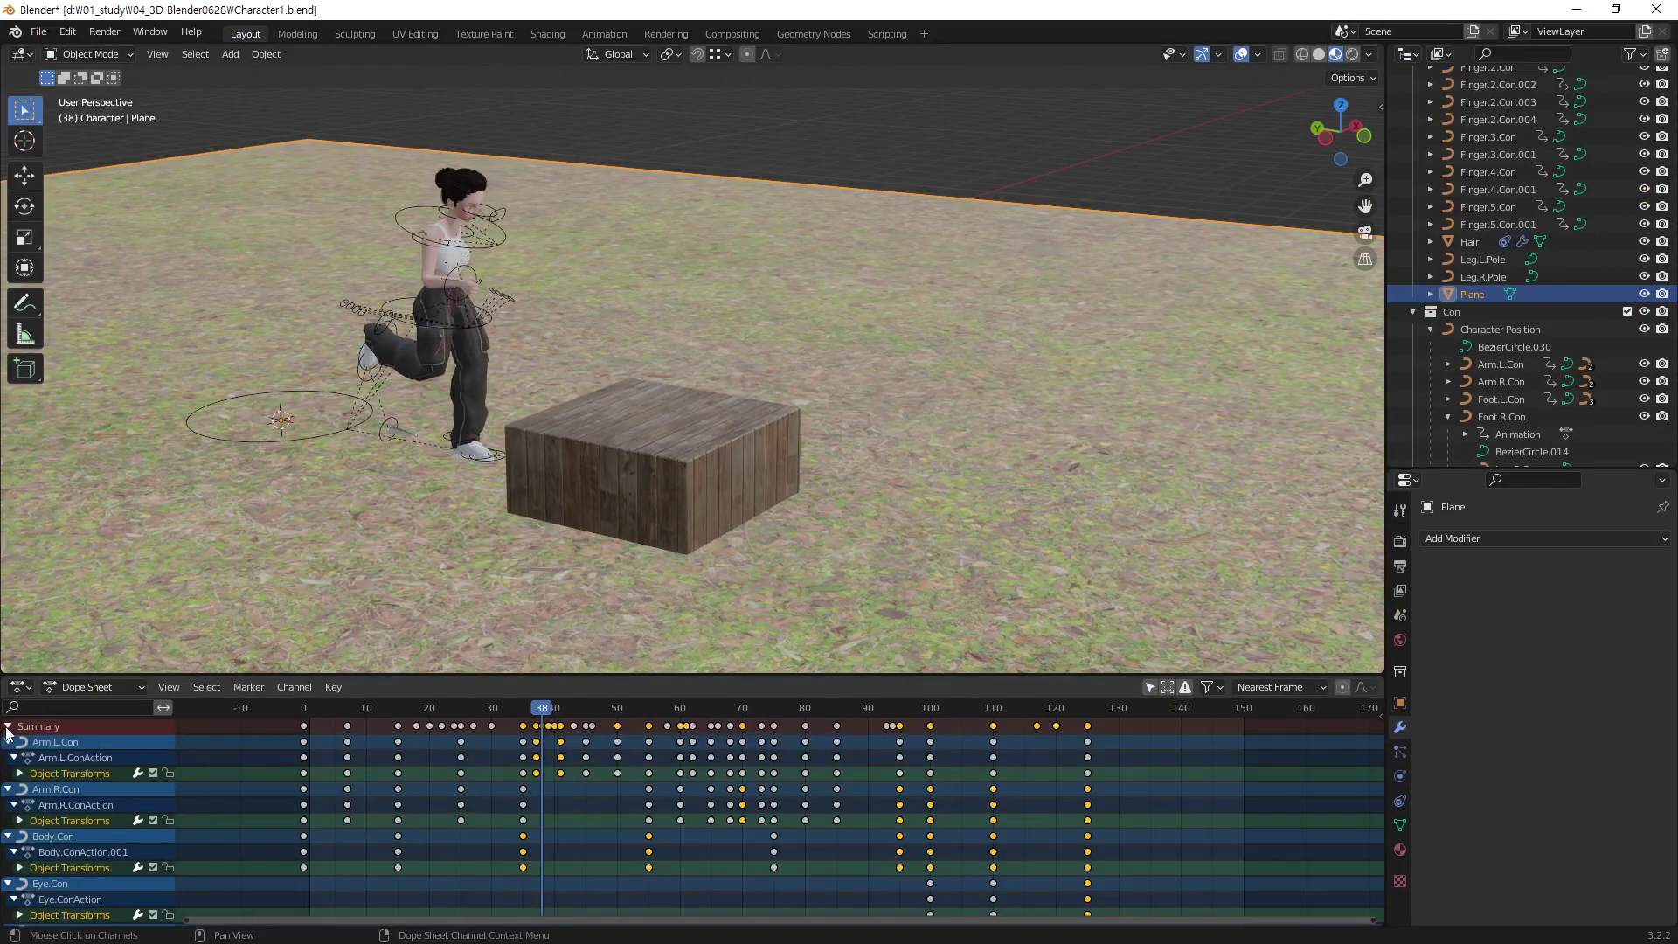
click(8, 727)
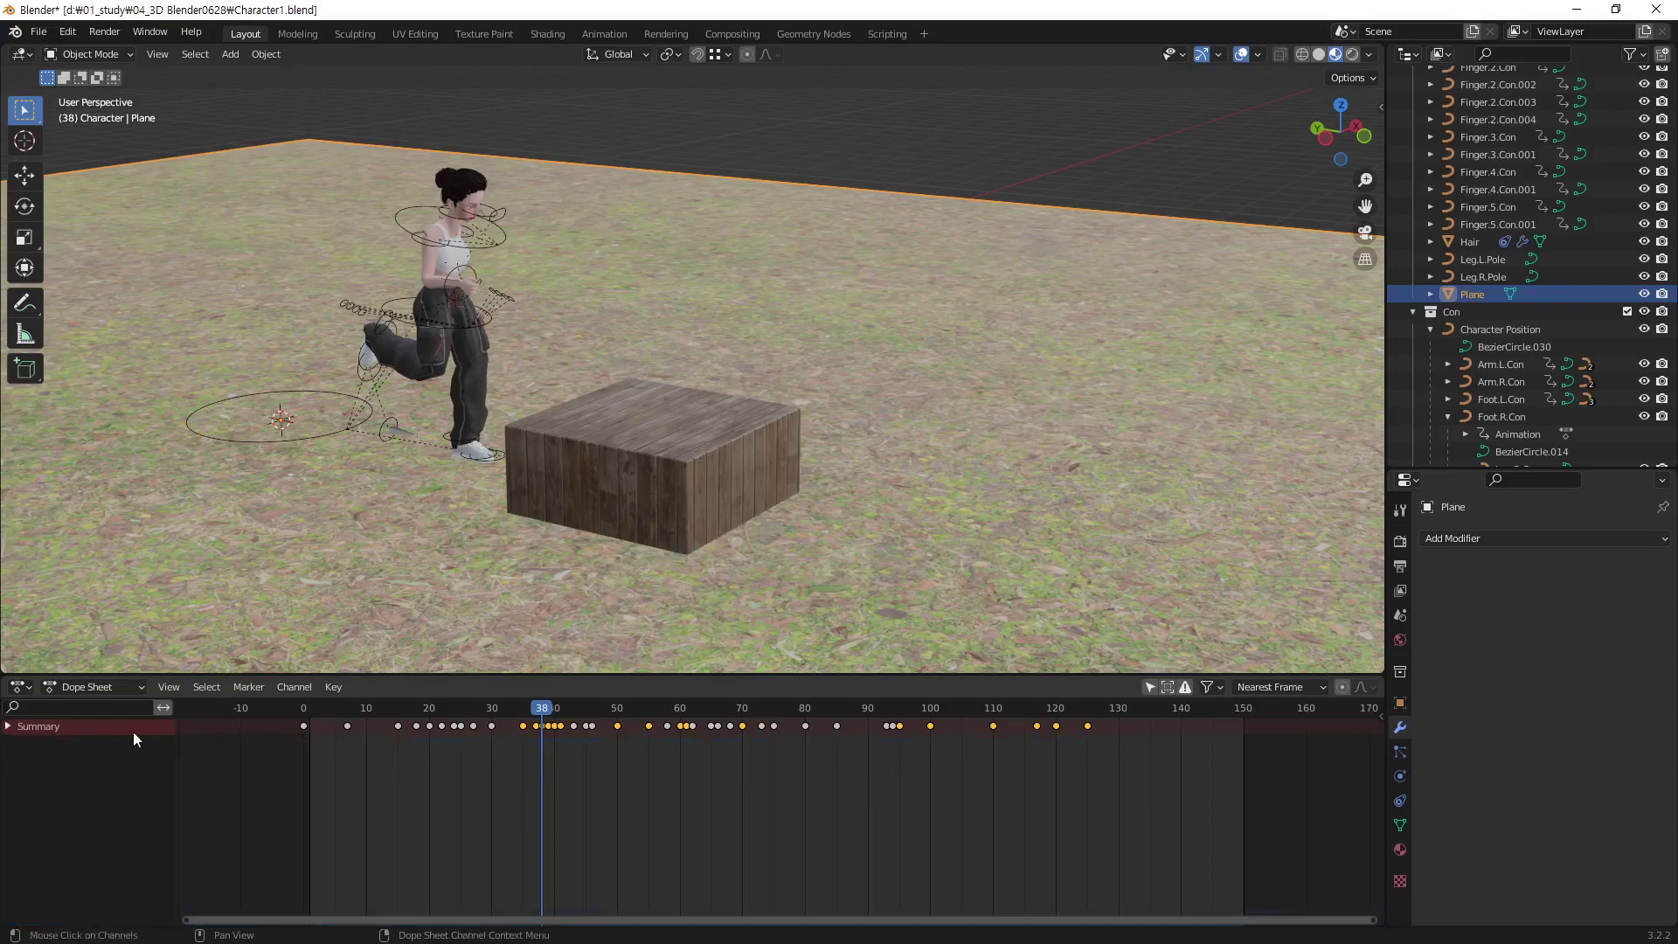
click(7, 728)
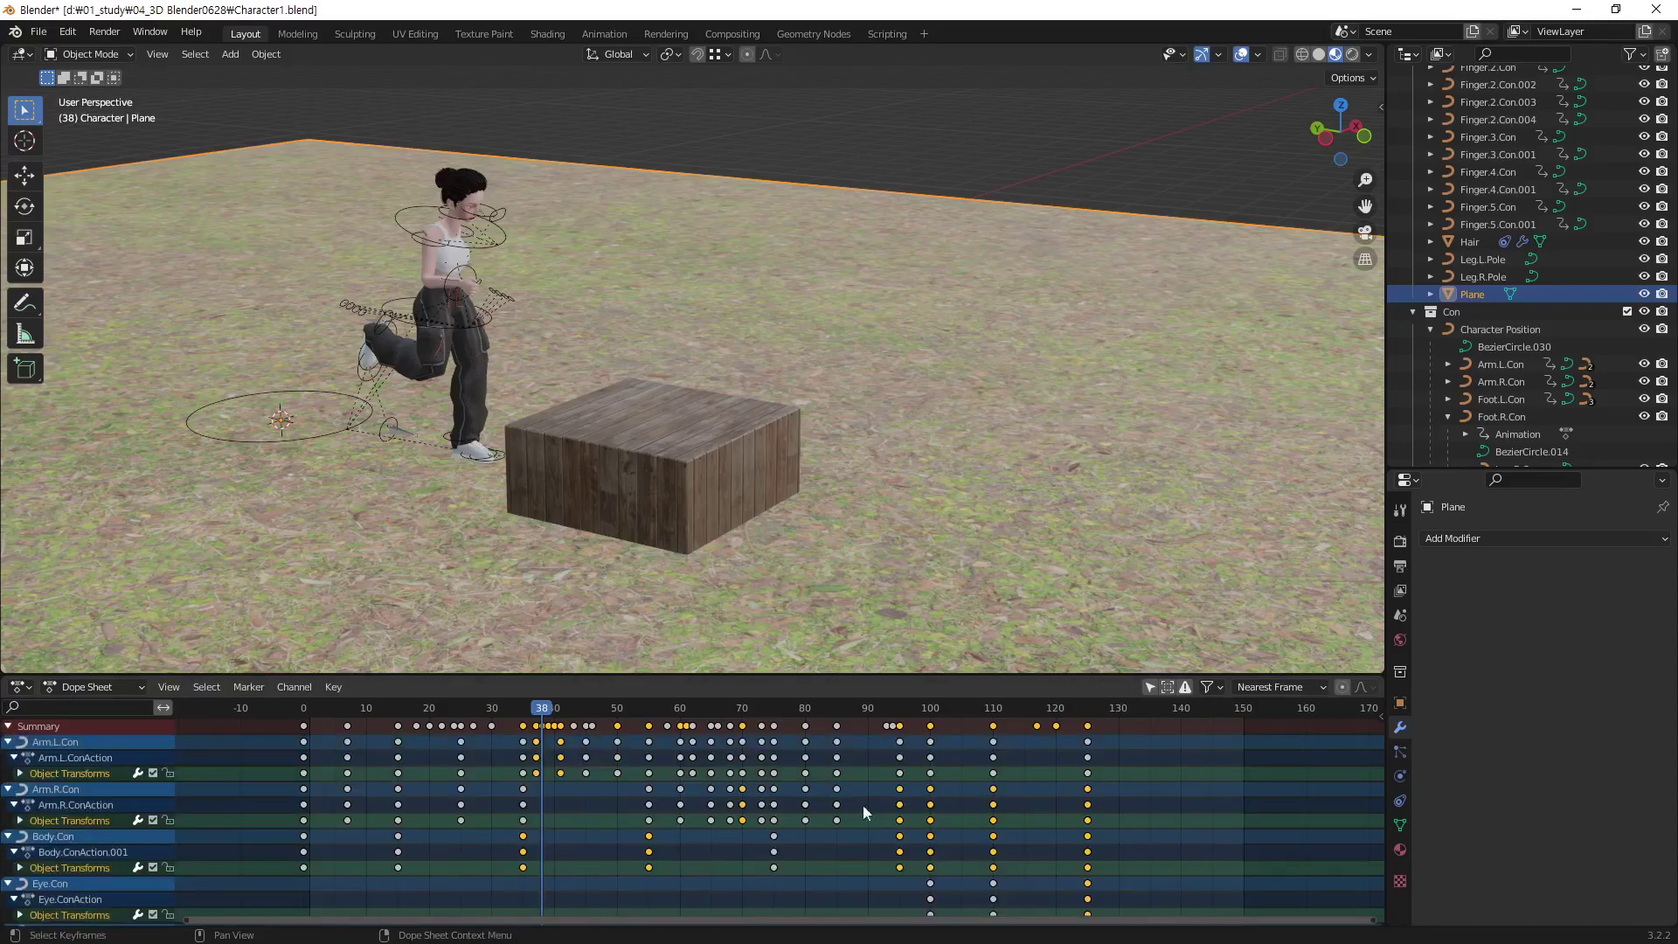
mouse_move(541, 709)
mouse_down()
mouse_move(425, 708)
mouse_move(306, 741)
mouse_move(524, 760)
mouse_move(1025, 759)
mouse_move(899, 764)
mouse_move(1089, 793)
mouse_move(286, 790)
mouse_move(333, 795)
mouse_move(303, 745)
mouse_up()
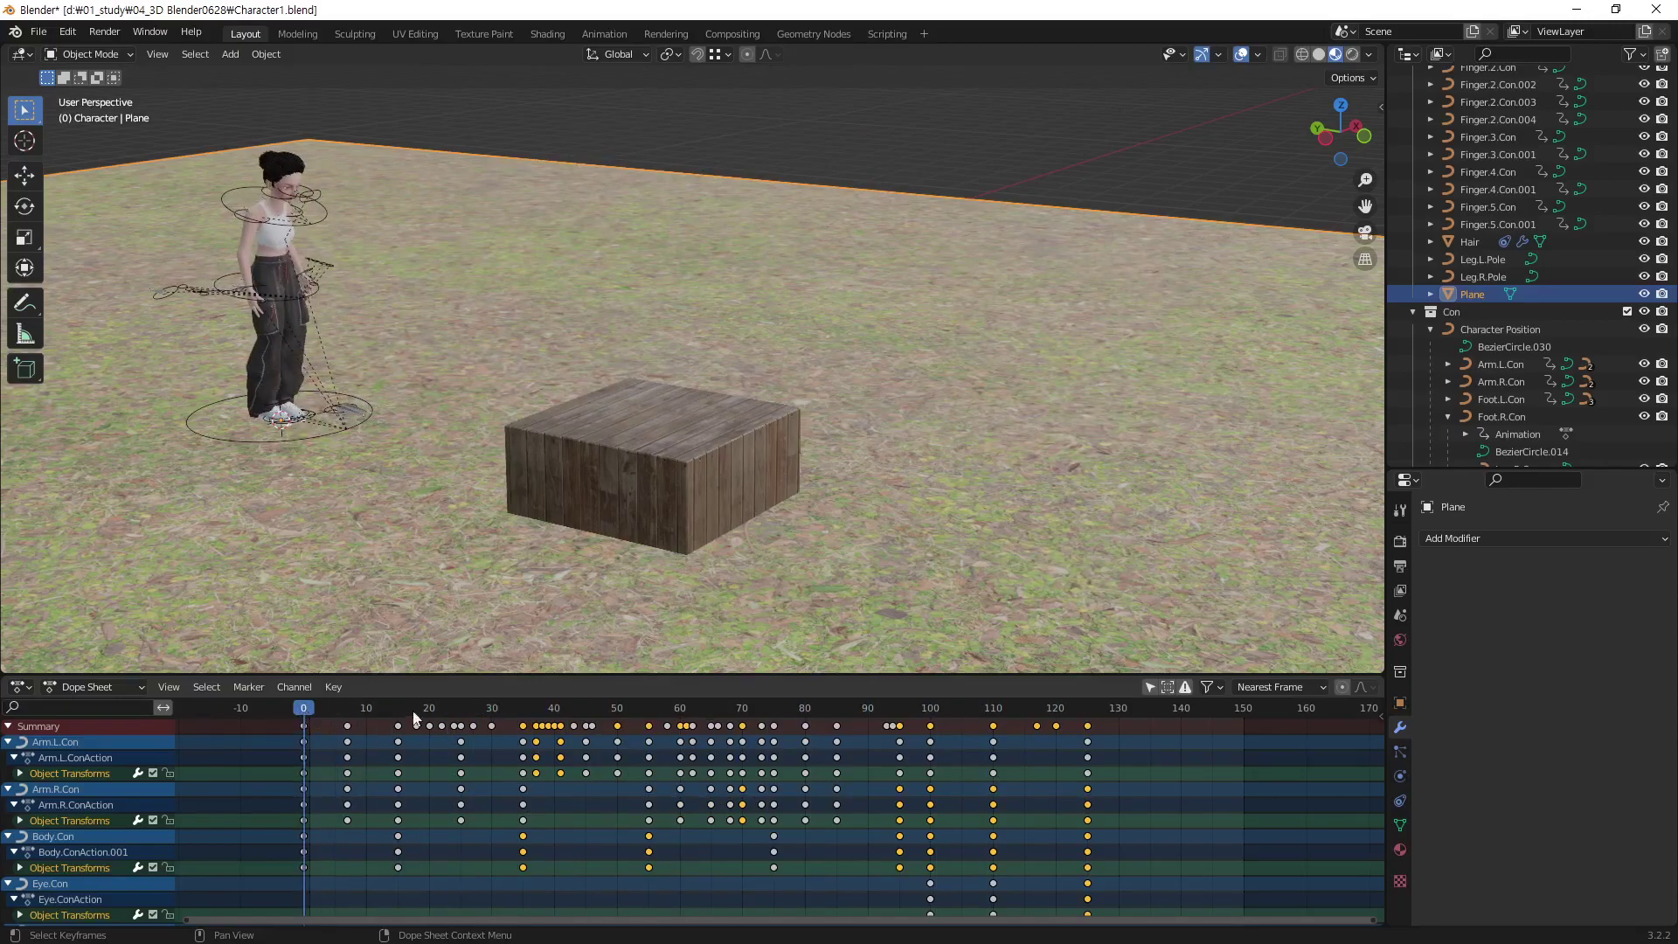
Scrub the first few frames and collapse the Summary channels, returning to the start
drag(307, 709, 328, 708)
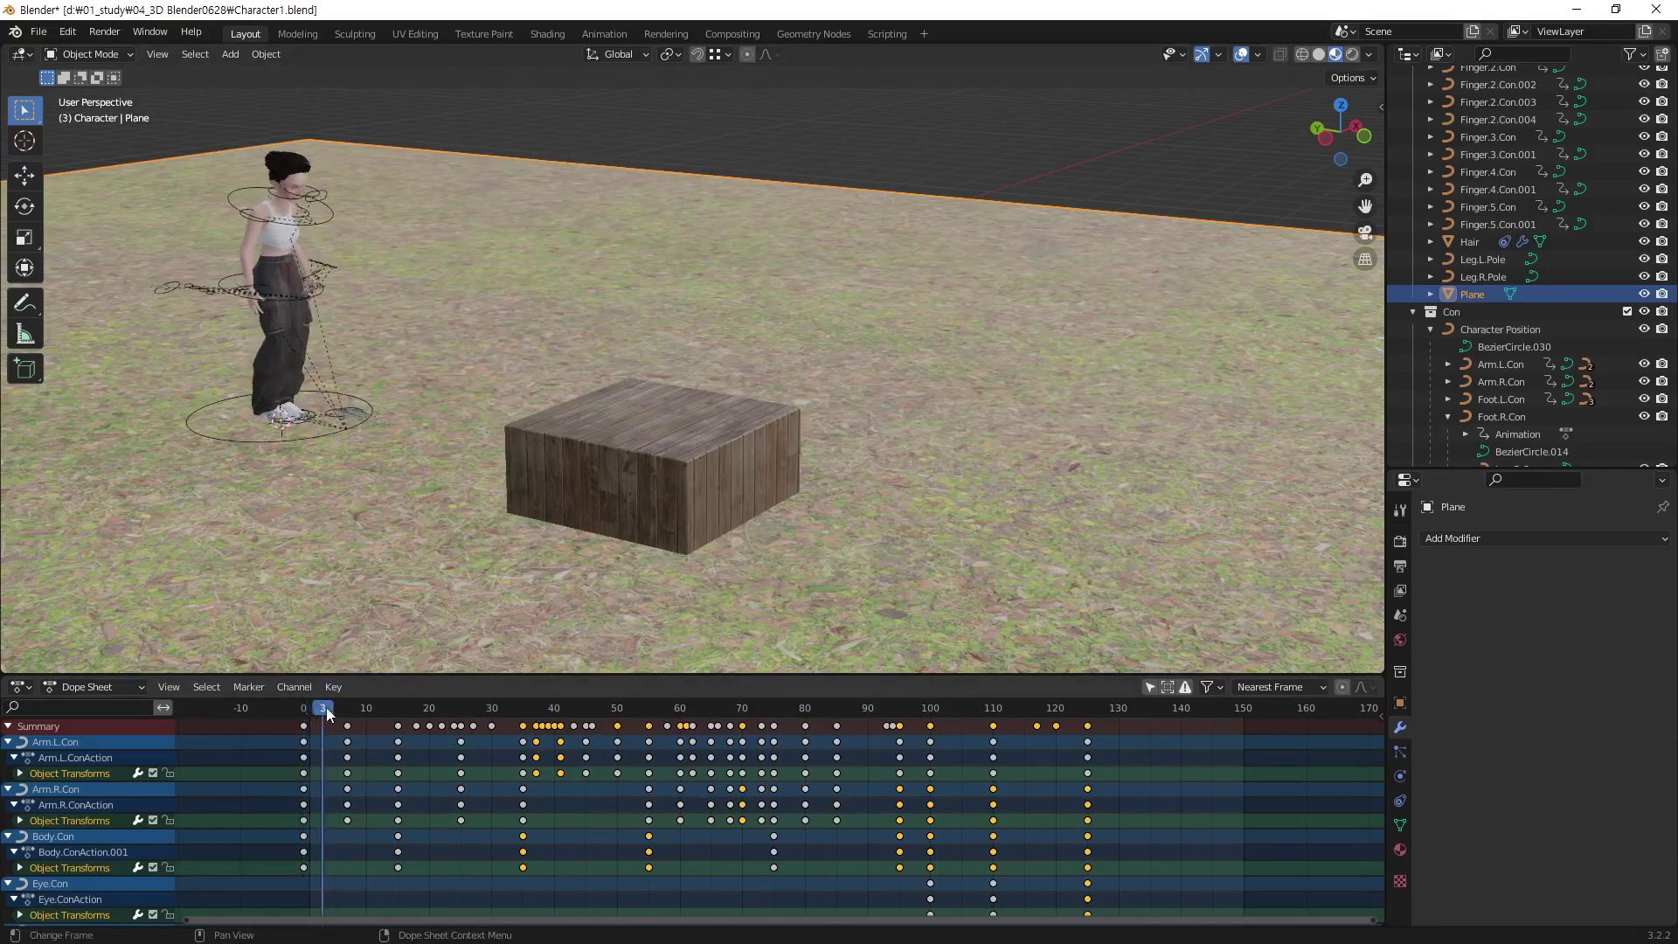
click(8, 726)
mouse_move(334, 708)
mouse_down()
mouse_move(259, 737)
mouse_move(315, 743)
mouse_up()
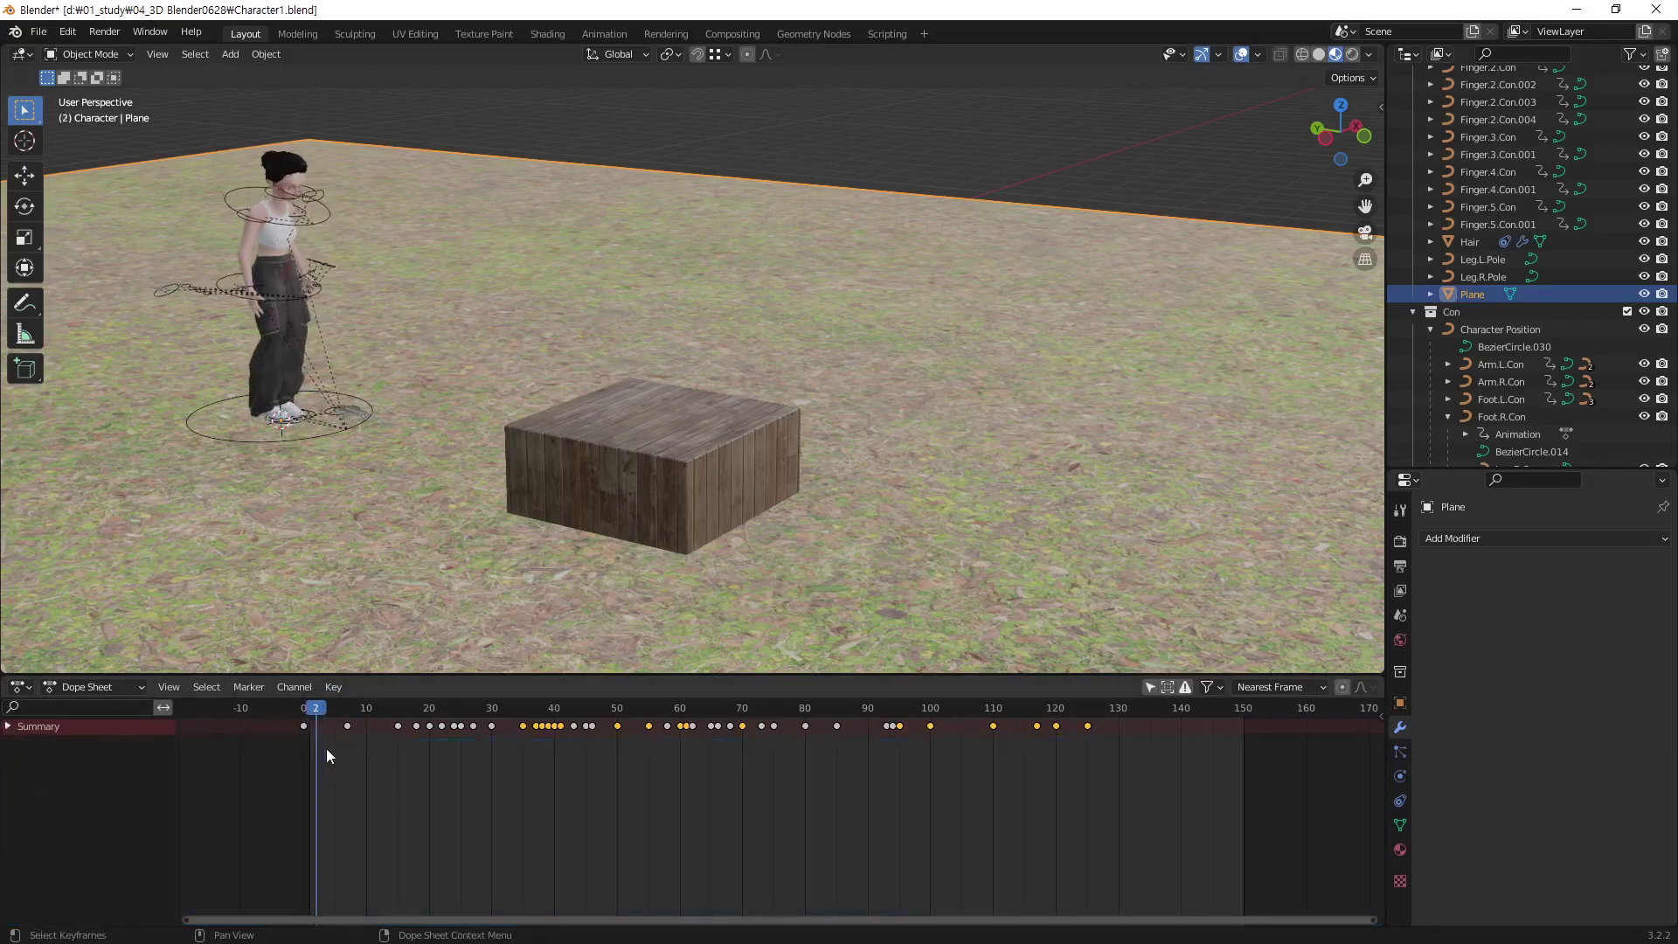
click(8, 727)
click(8, 726)
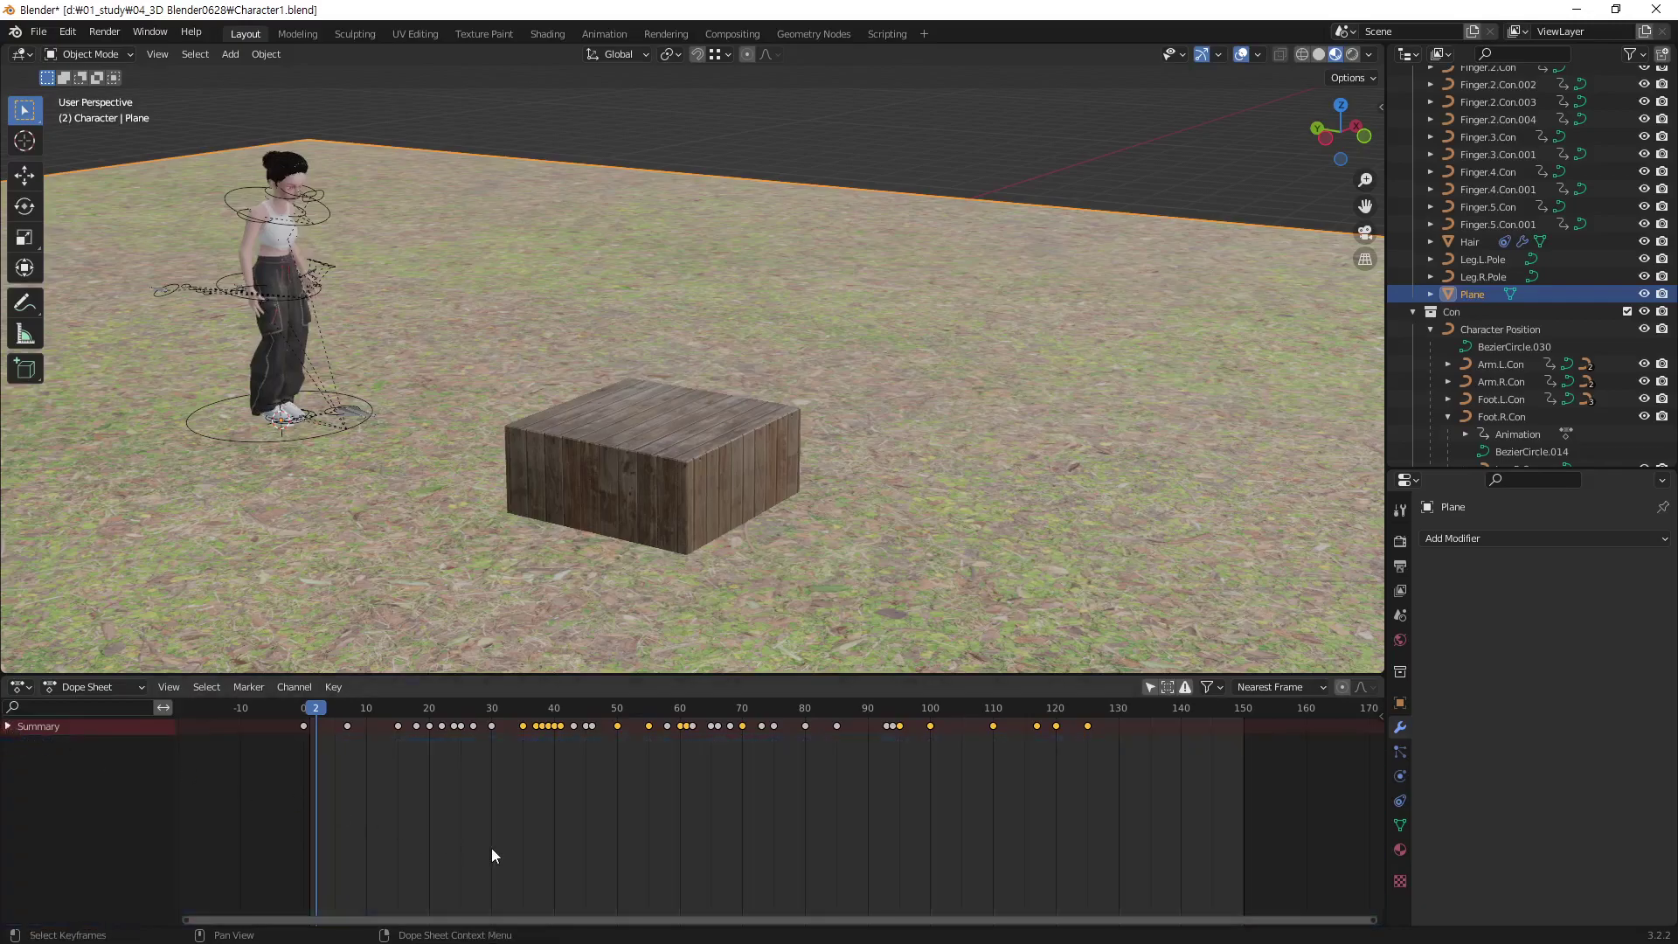
click(312, 709)
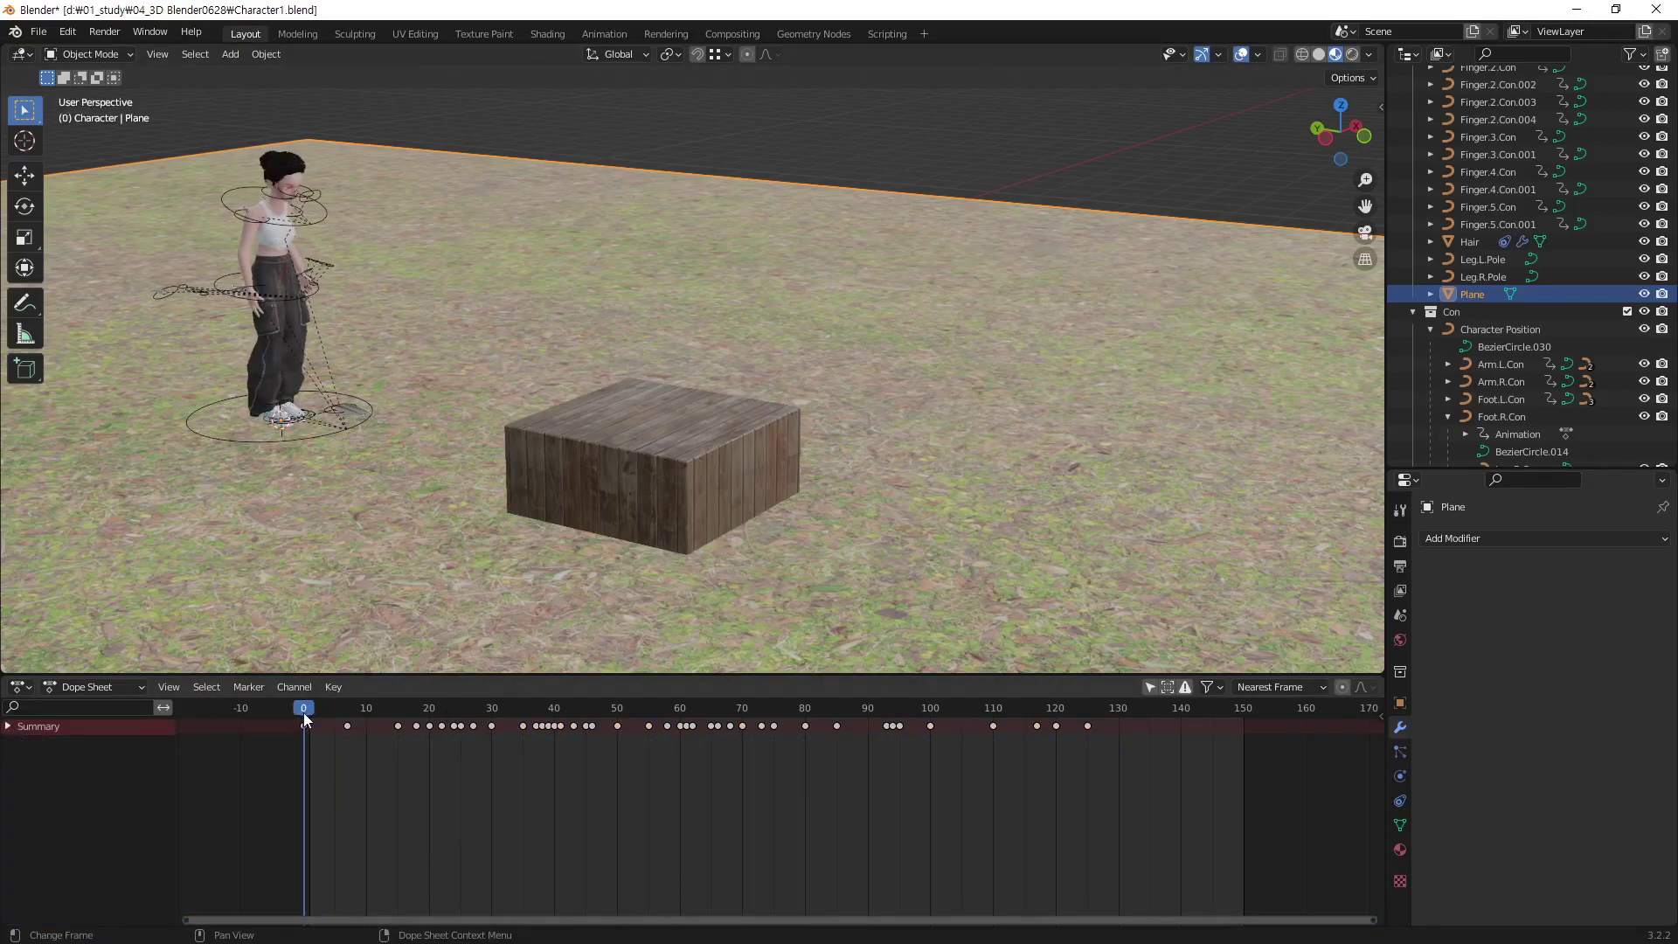
Play the animation several times and check the character's pose at frame 50
key(space)
key(space)
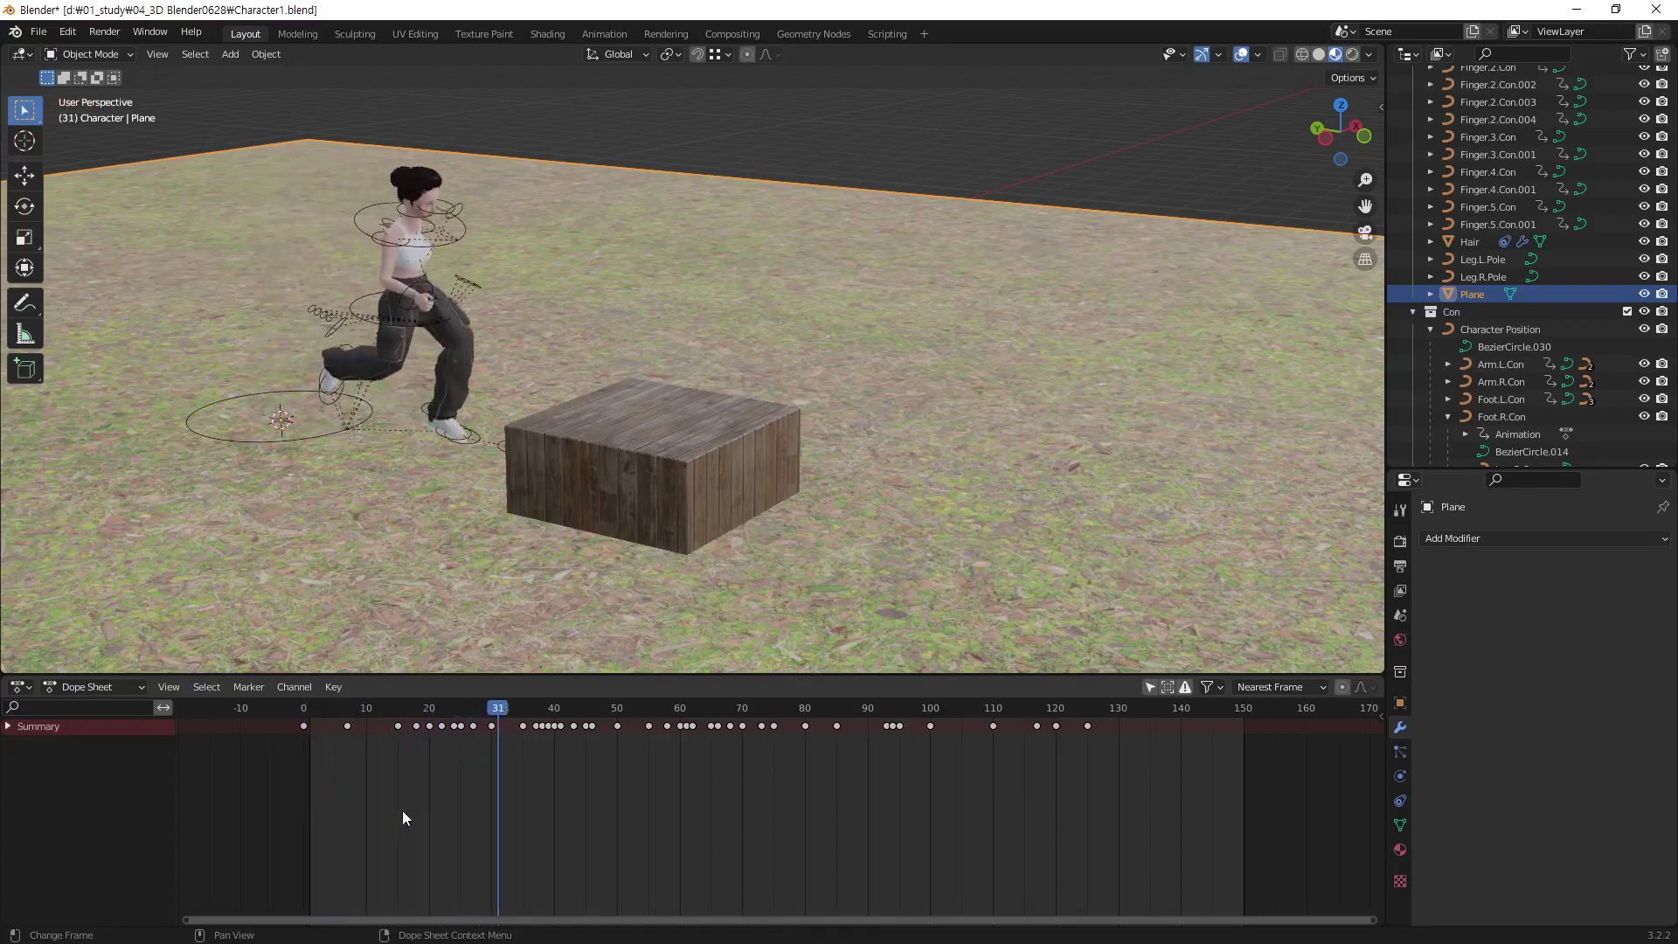
drag(505, 706, 306, 733)
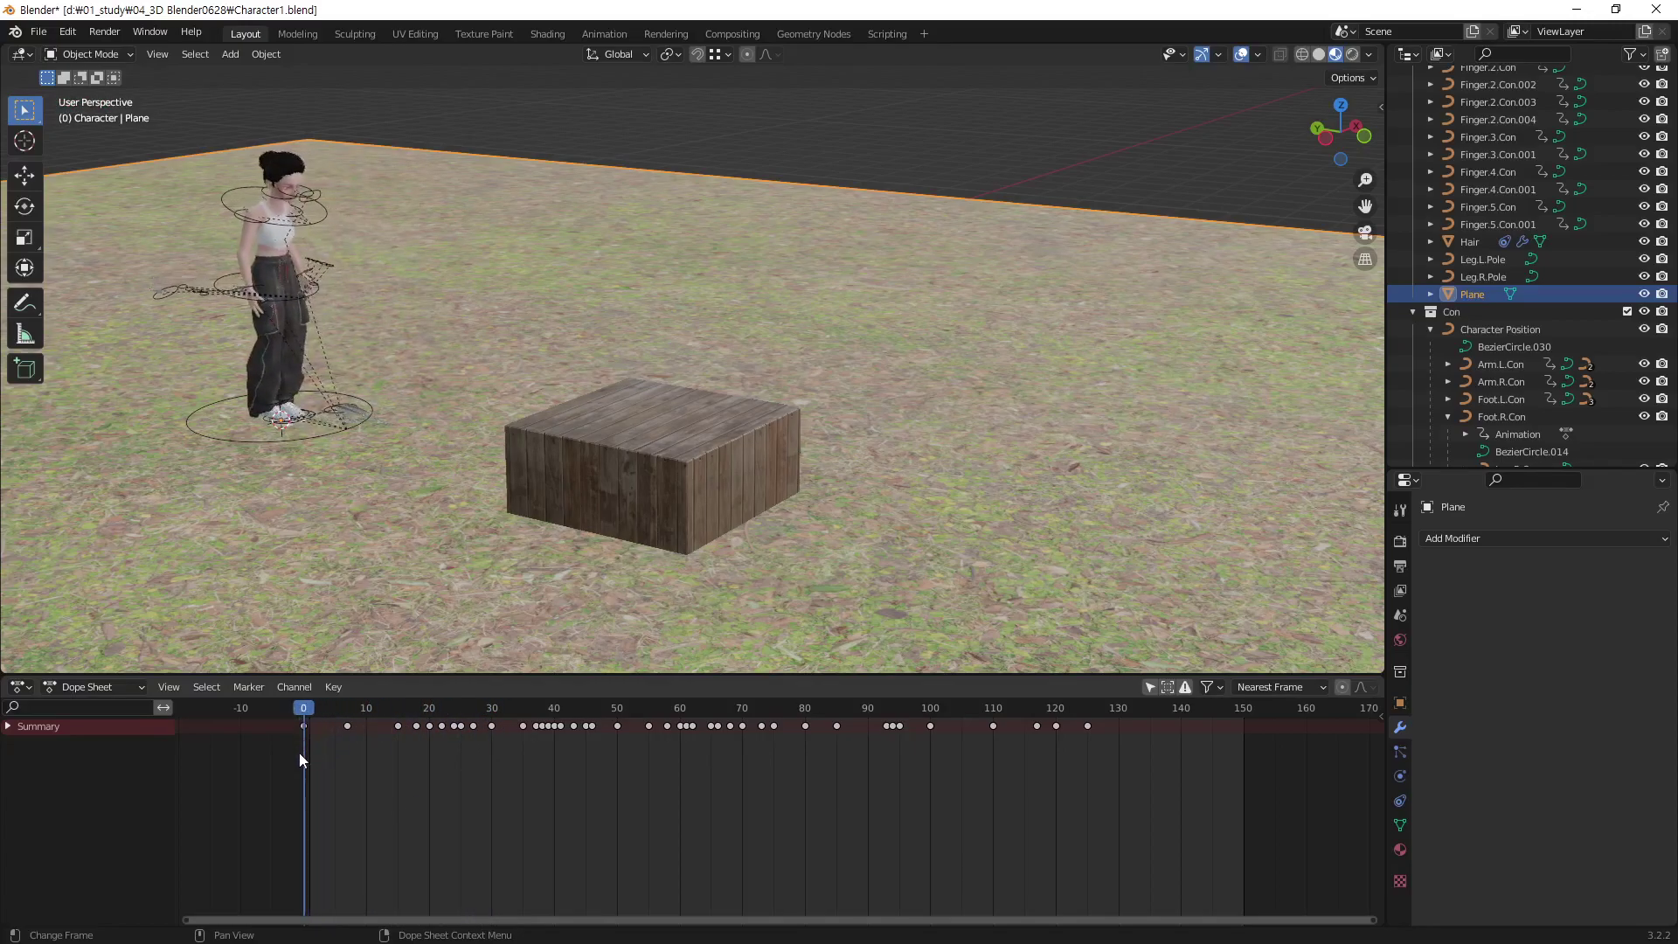
key(space)
key(space)
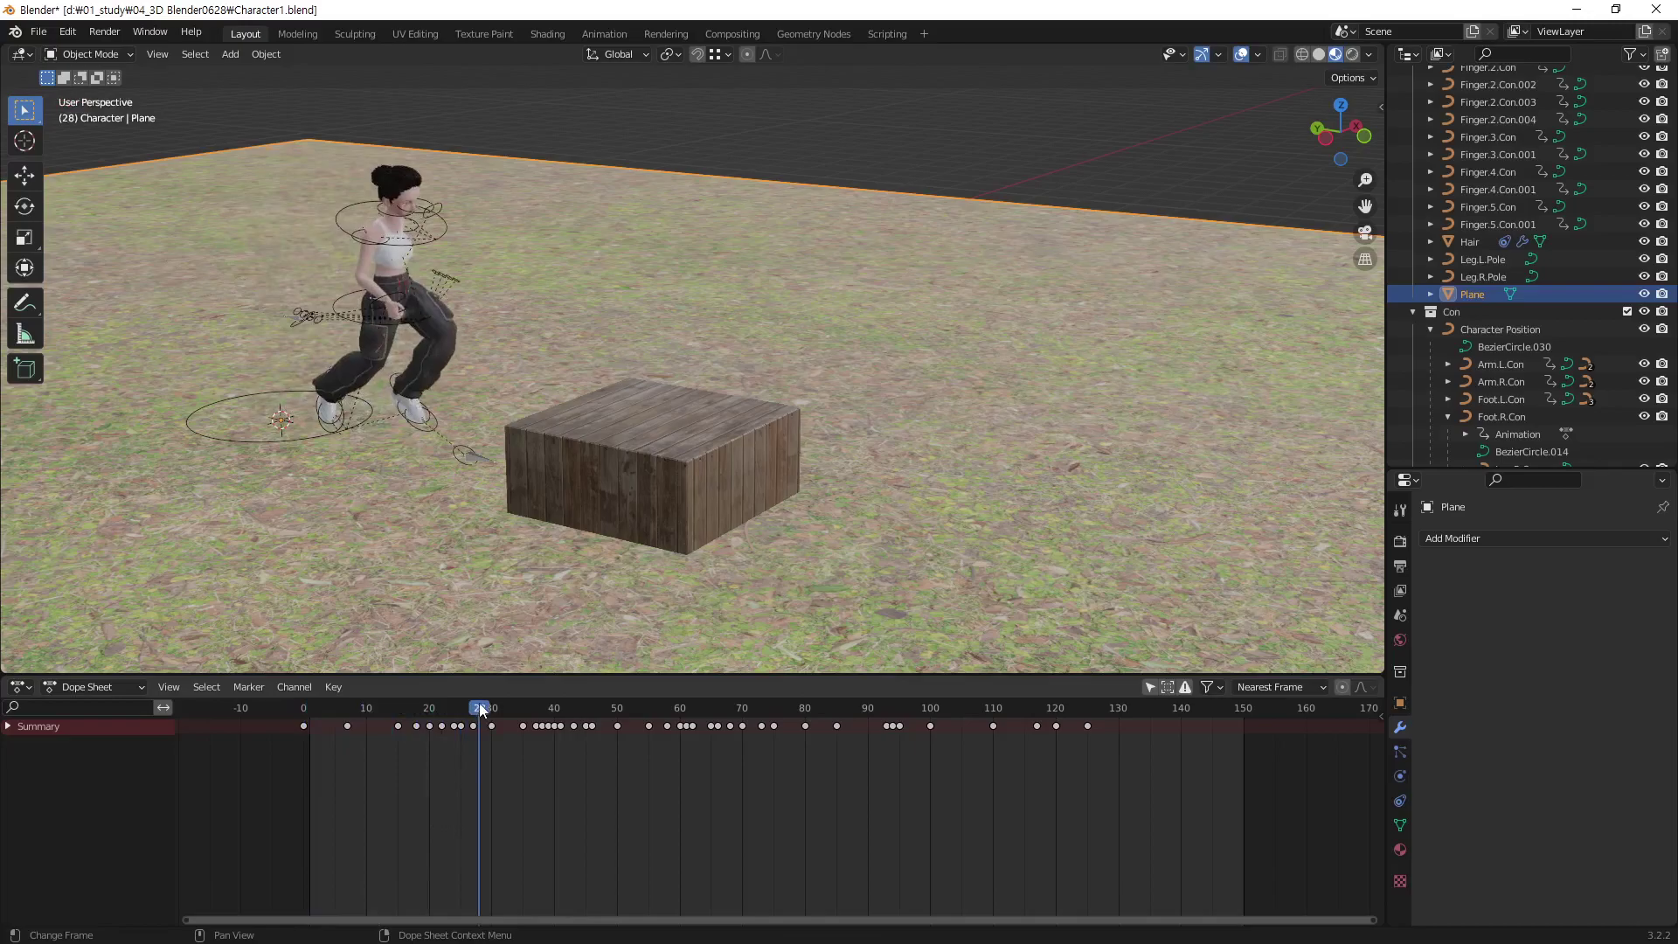
drag(479, 706, 303, 741)
key(space)
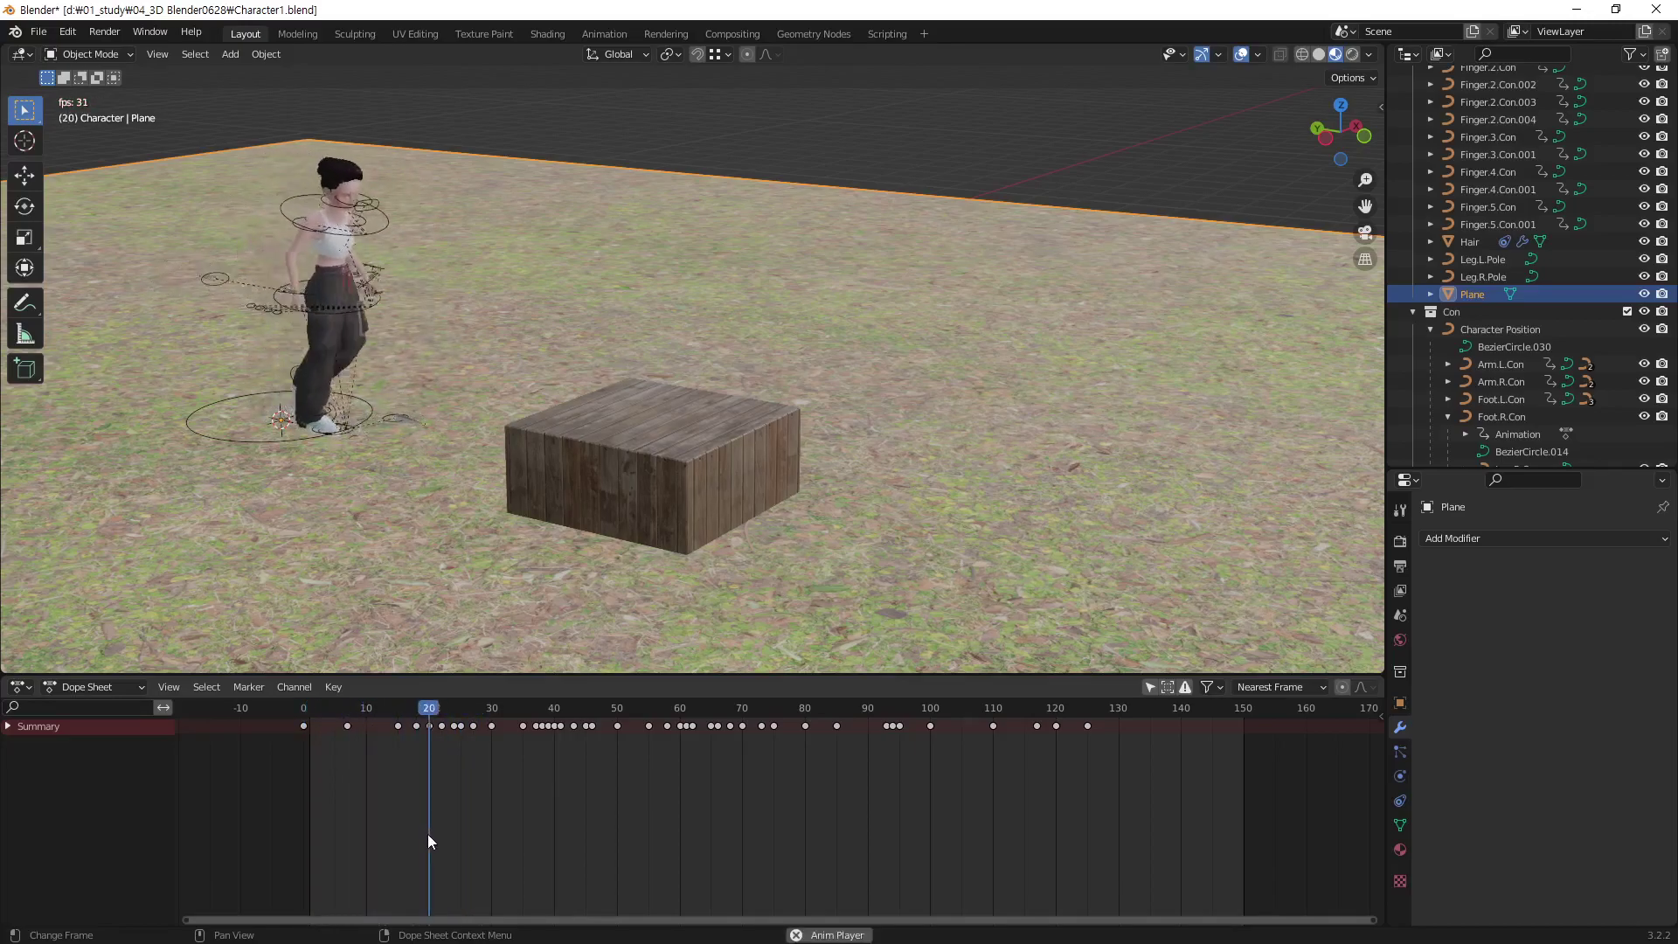
key(space)
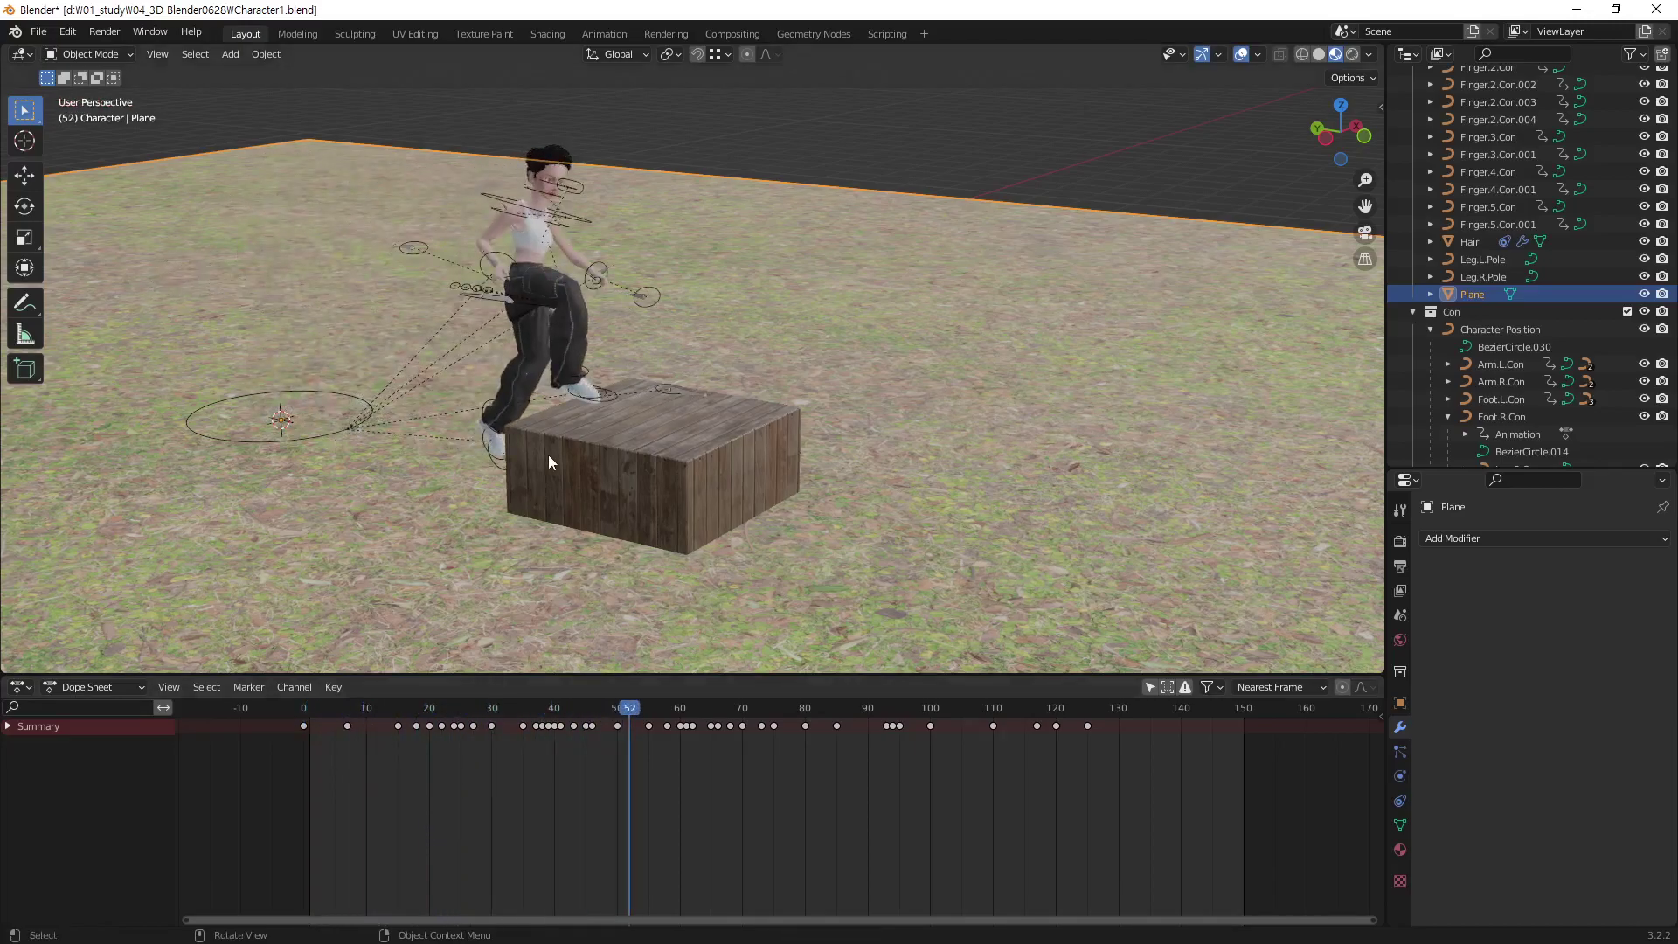
mouse_move(633, 717)
mouse_down()
mouse_move(607, 717)
mouse_move(649, 722)
mouse_move(515, 749)
mouse_move(618, 749)
mouse_move(523, 753)
mouse_up()
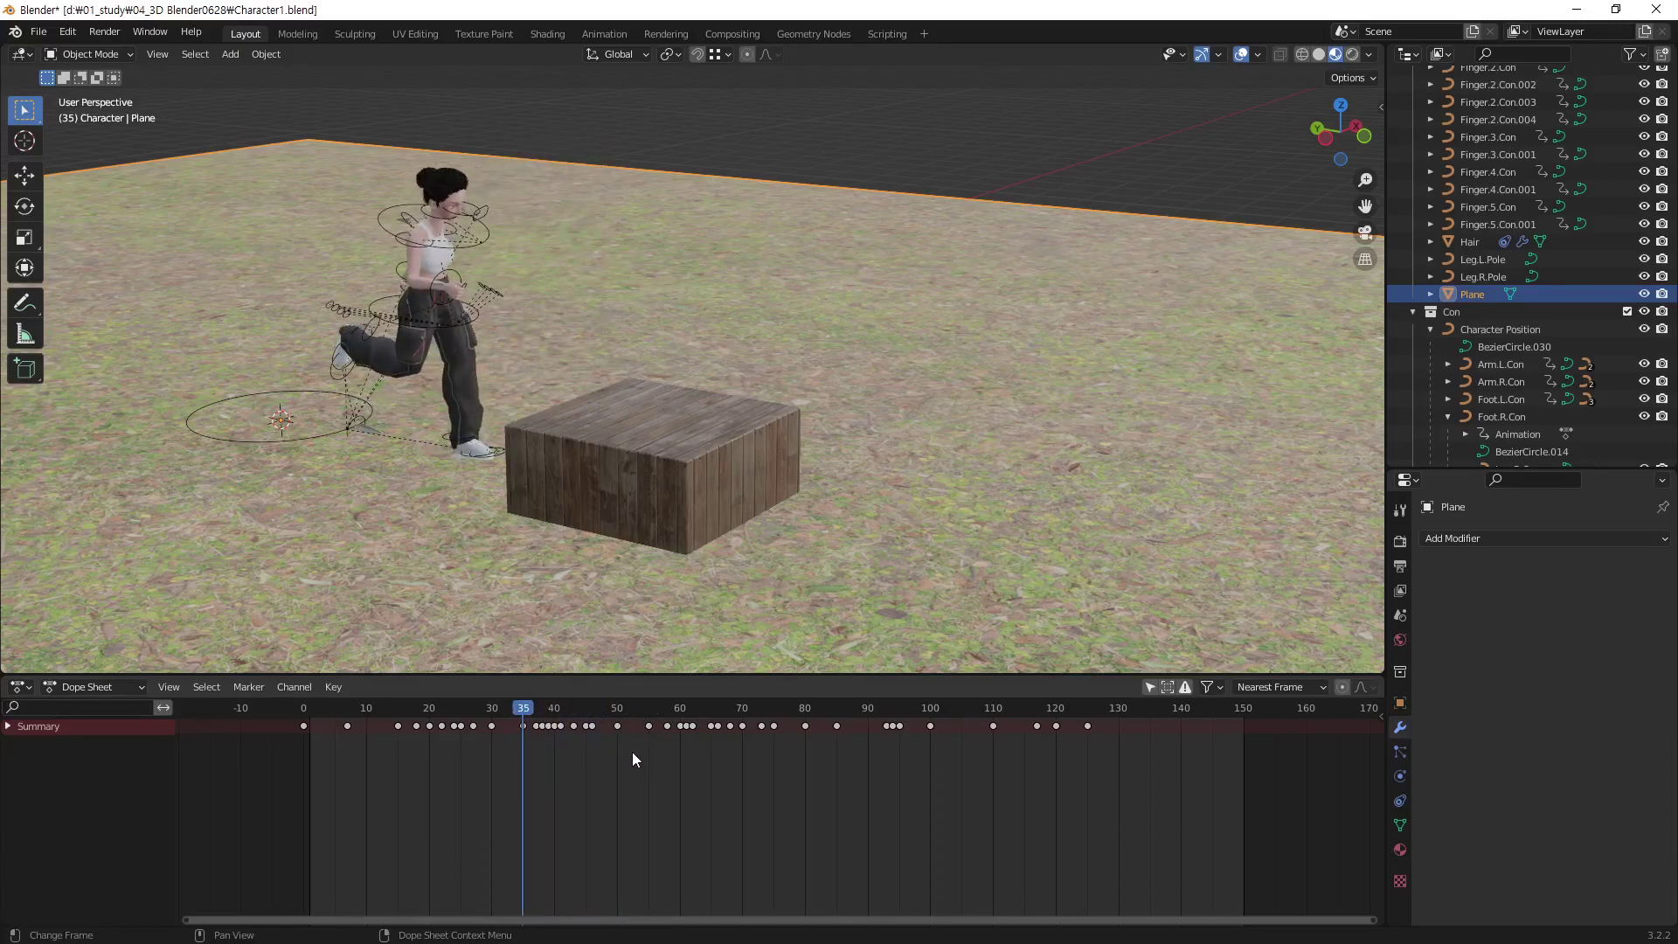
Box-select the Dope Sheet keyframes from frame 35 to about frame 55
drag(633, 753, 517, 722)
drag(654, 748, 519, 722)
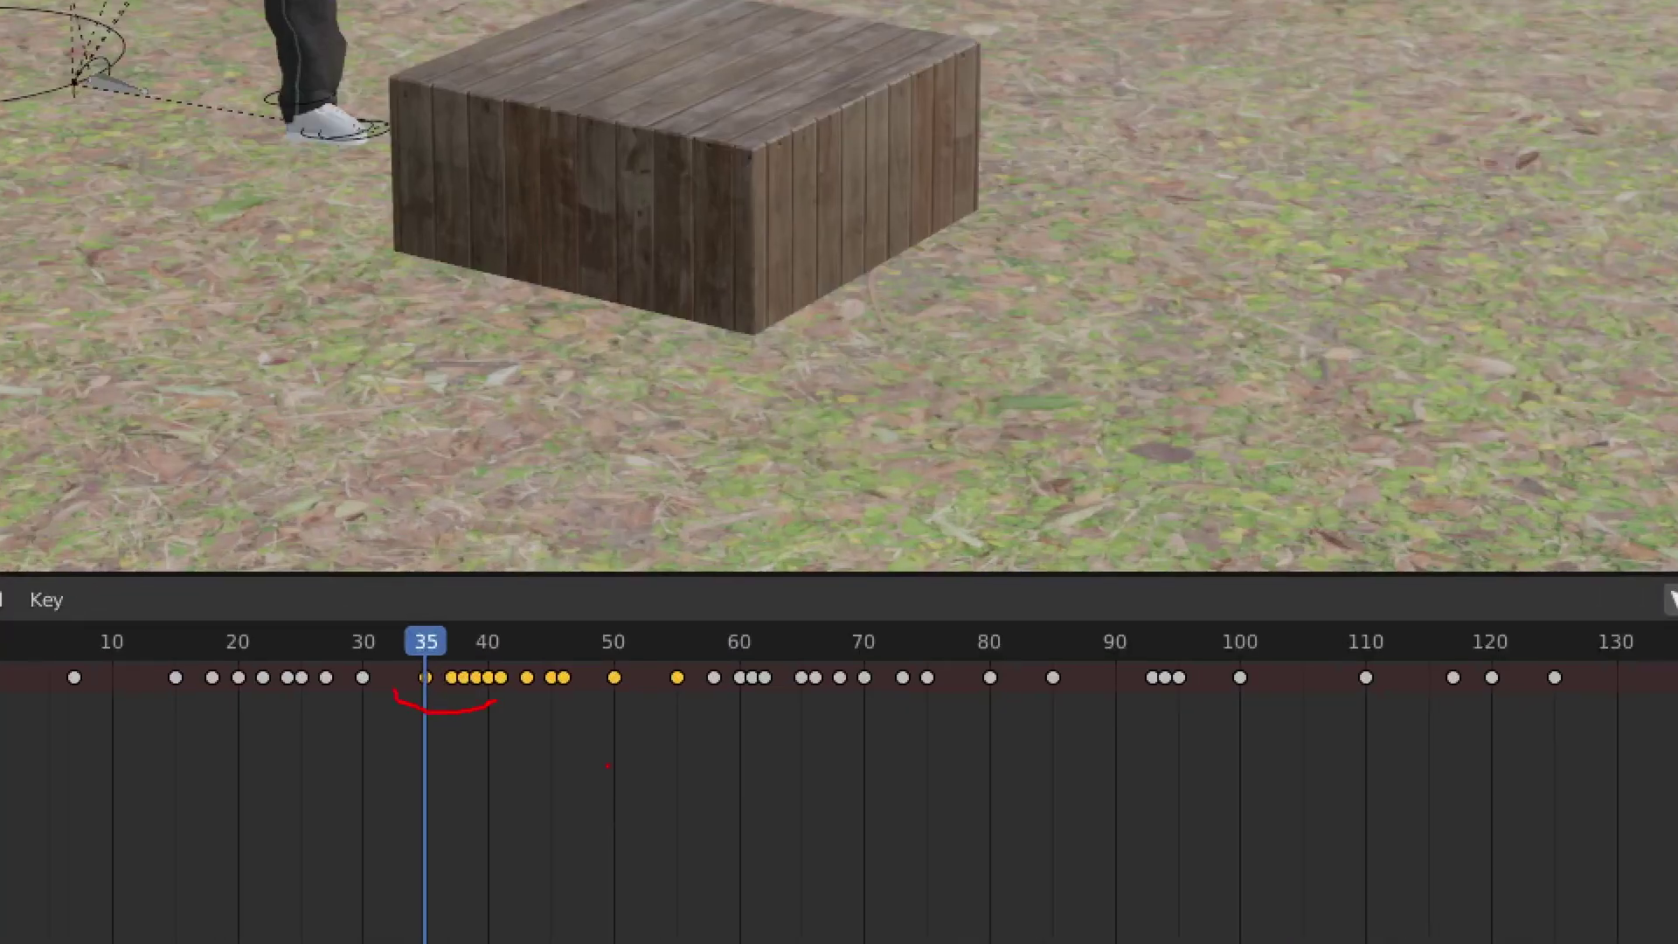
drag(395, 693, 587, 617)
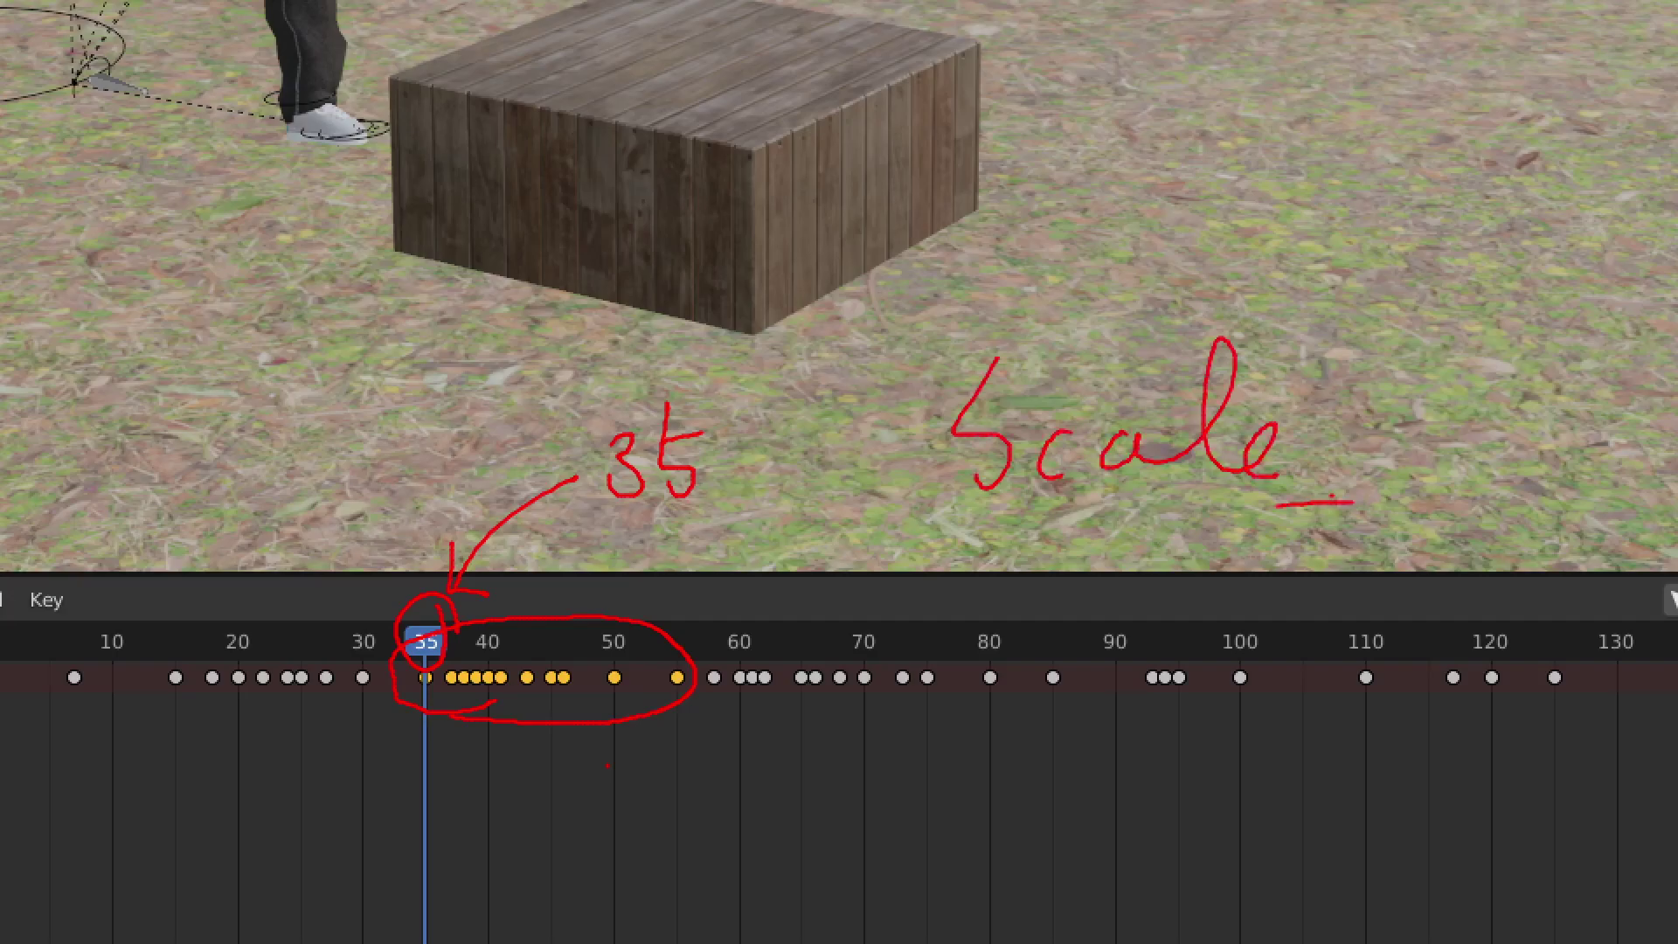
mouse_move(922, 555)
mouse_down()
mouse_move(1146, 530)
mouse_move(889, 594)
mouse_up()
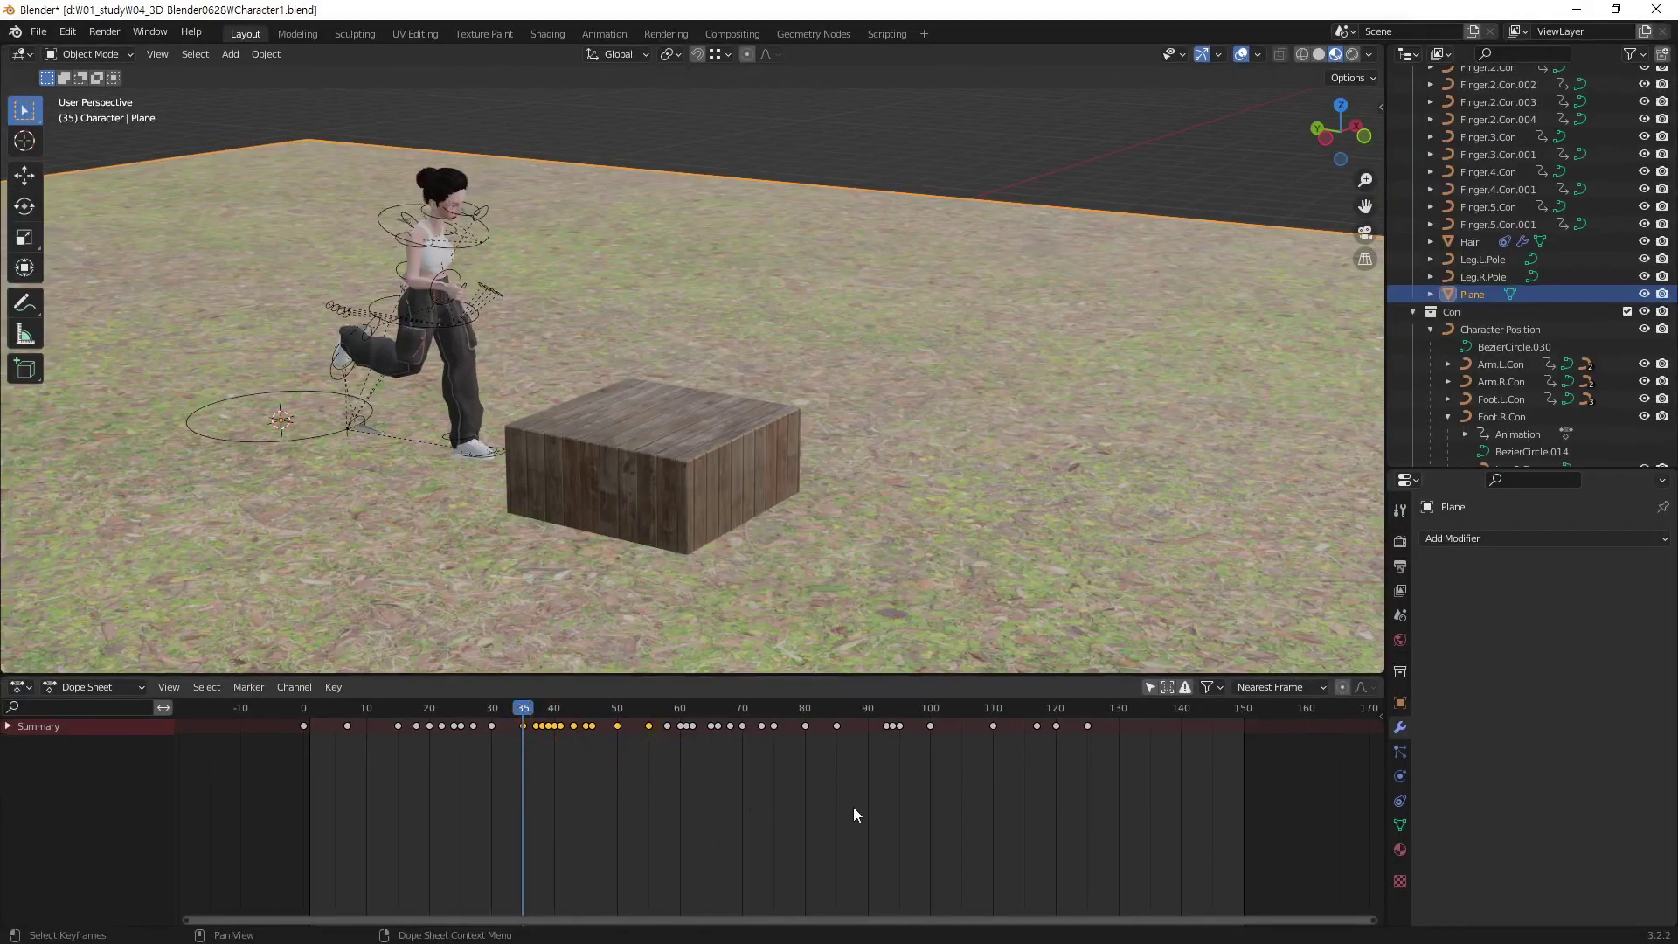
Scale the selected keyframes to about 0.94 and play back to check the timing
key(s)
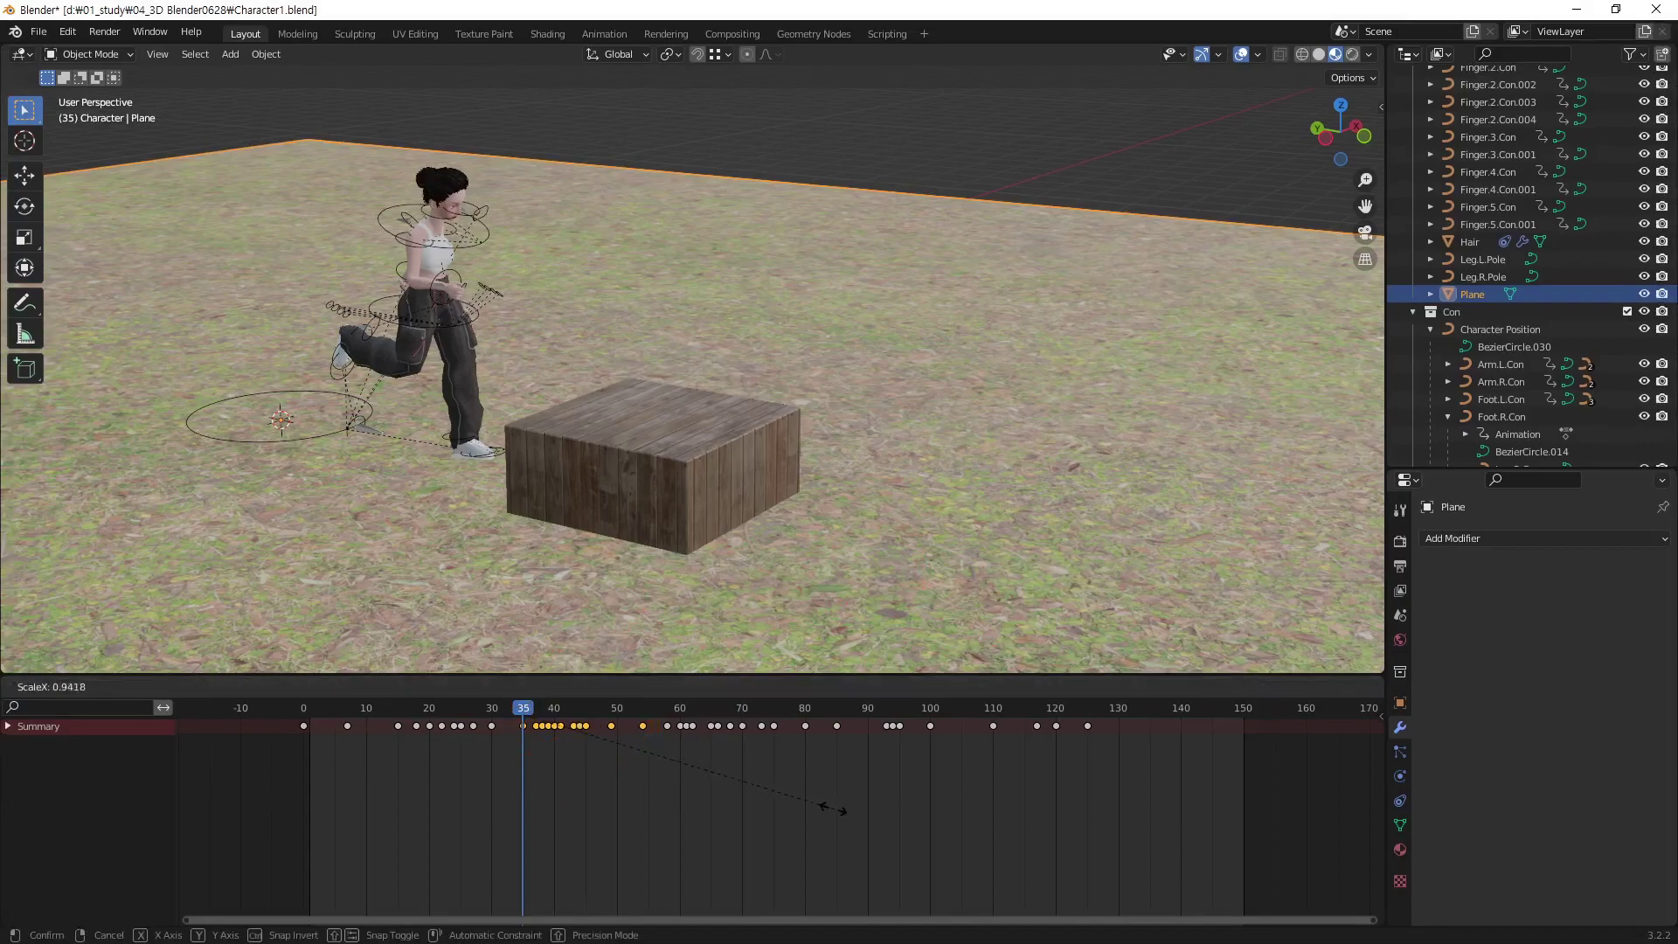
click(780, 813)
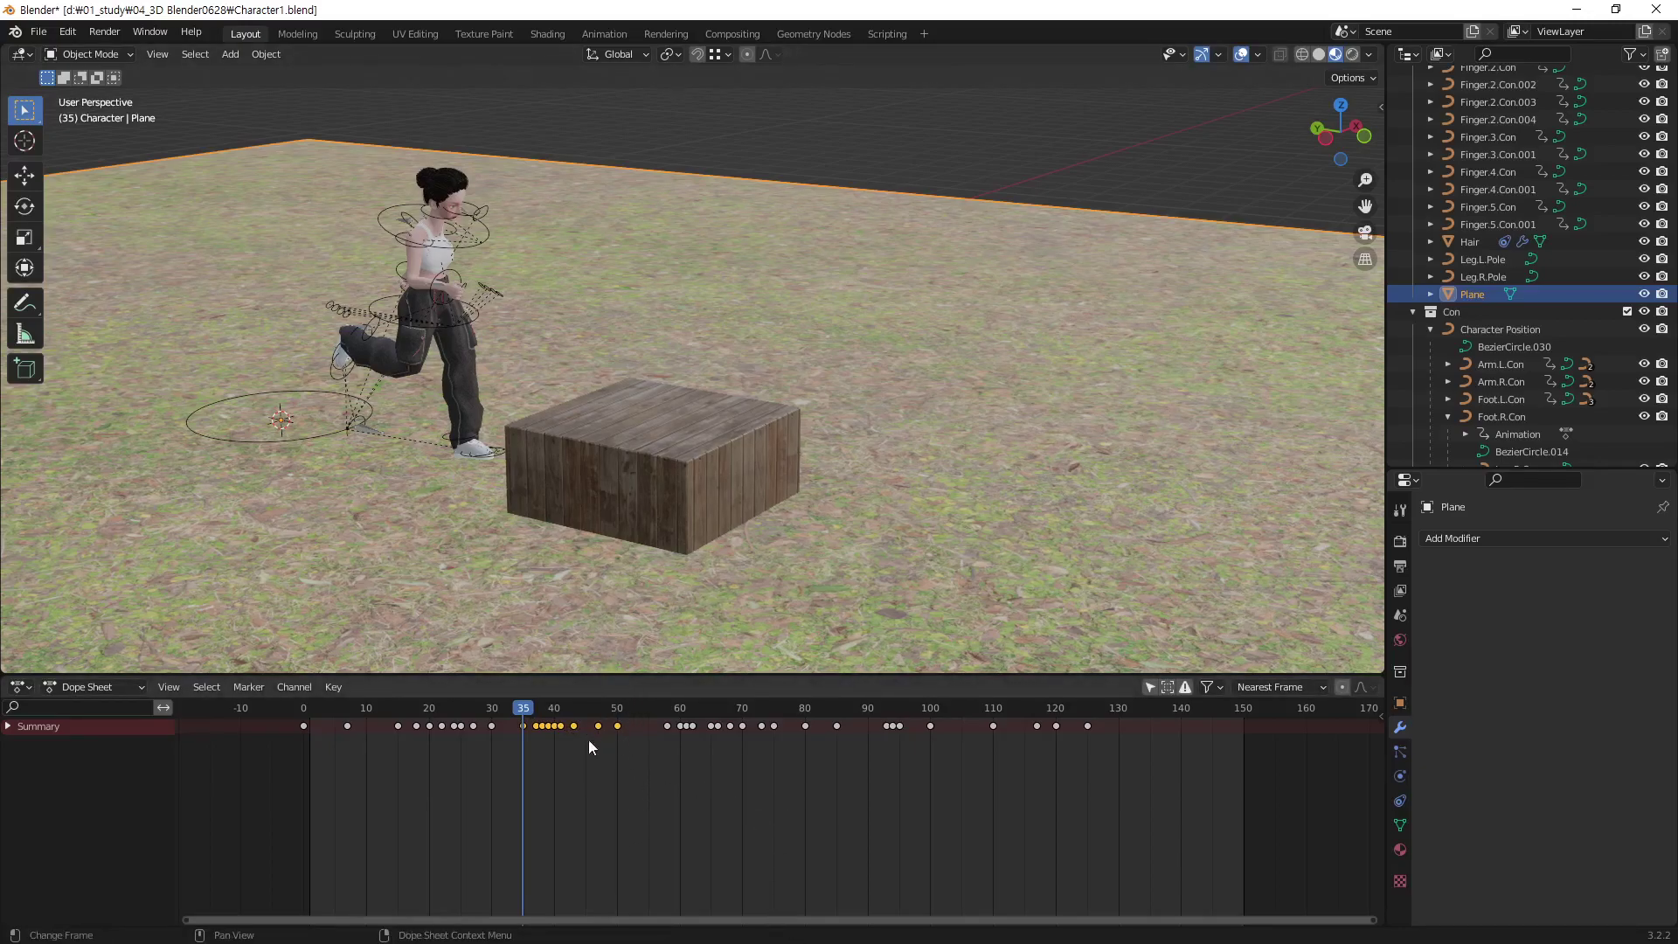
drag(523, 712, 341, 715)
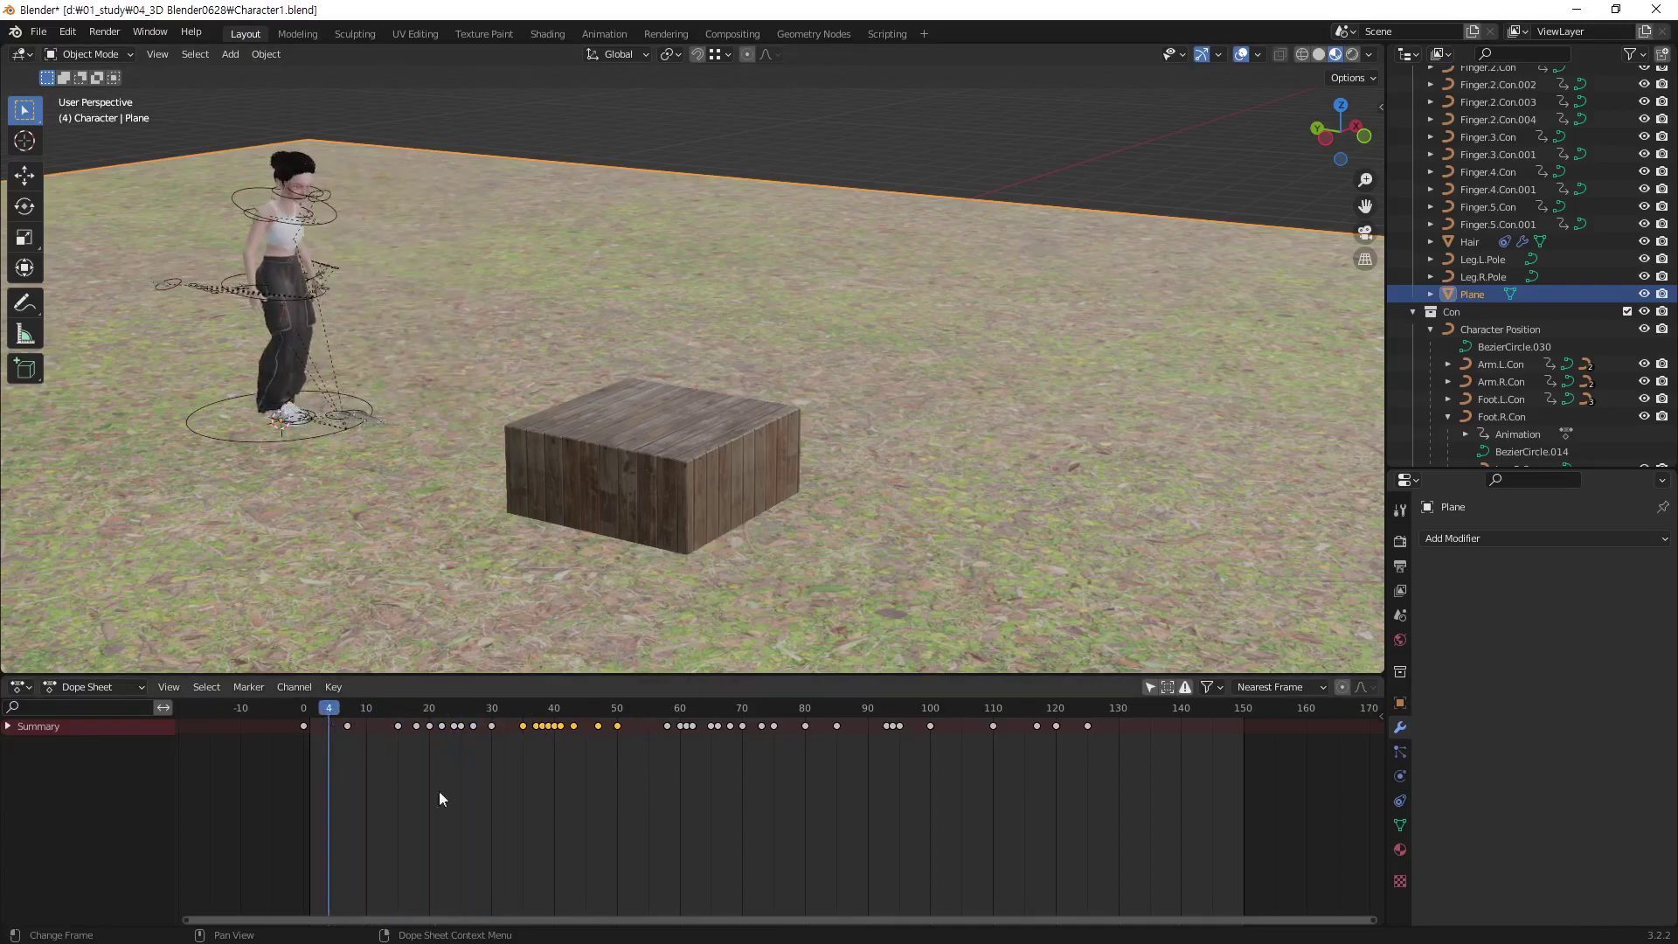
key(space)
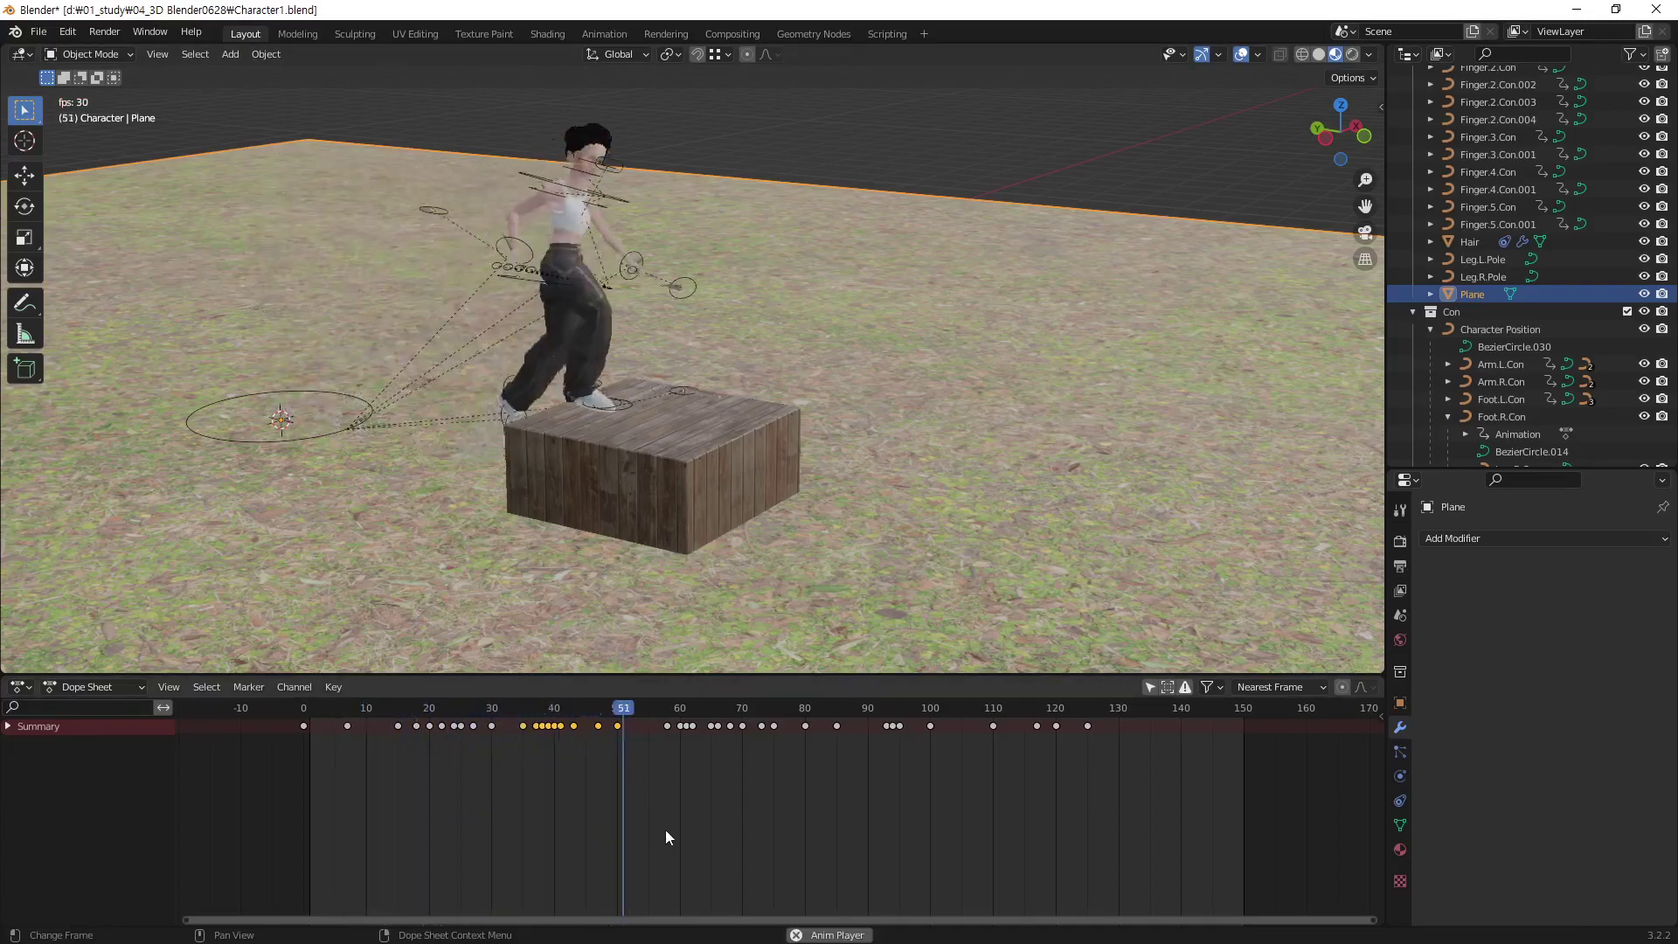
key(space)
key(space)
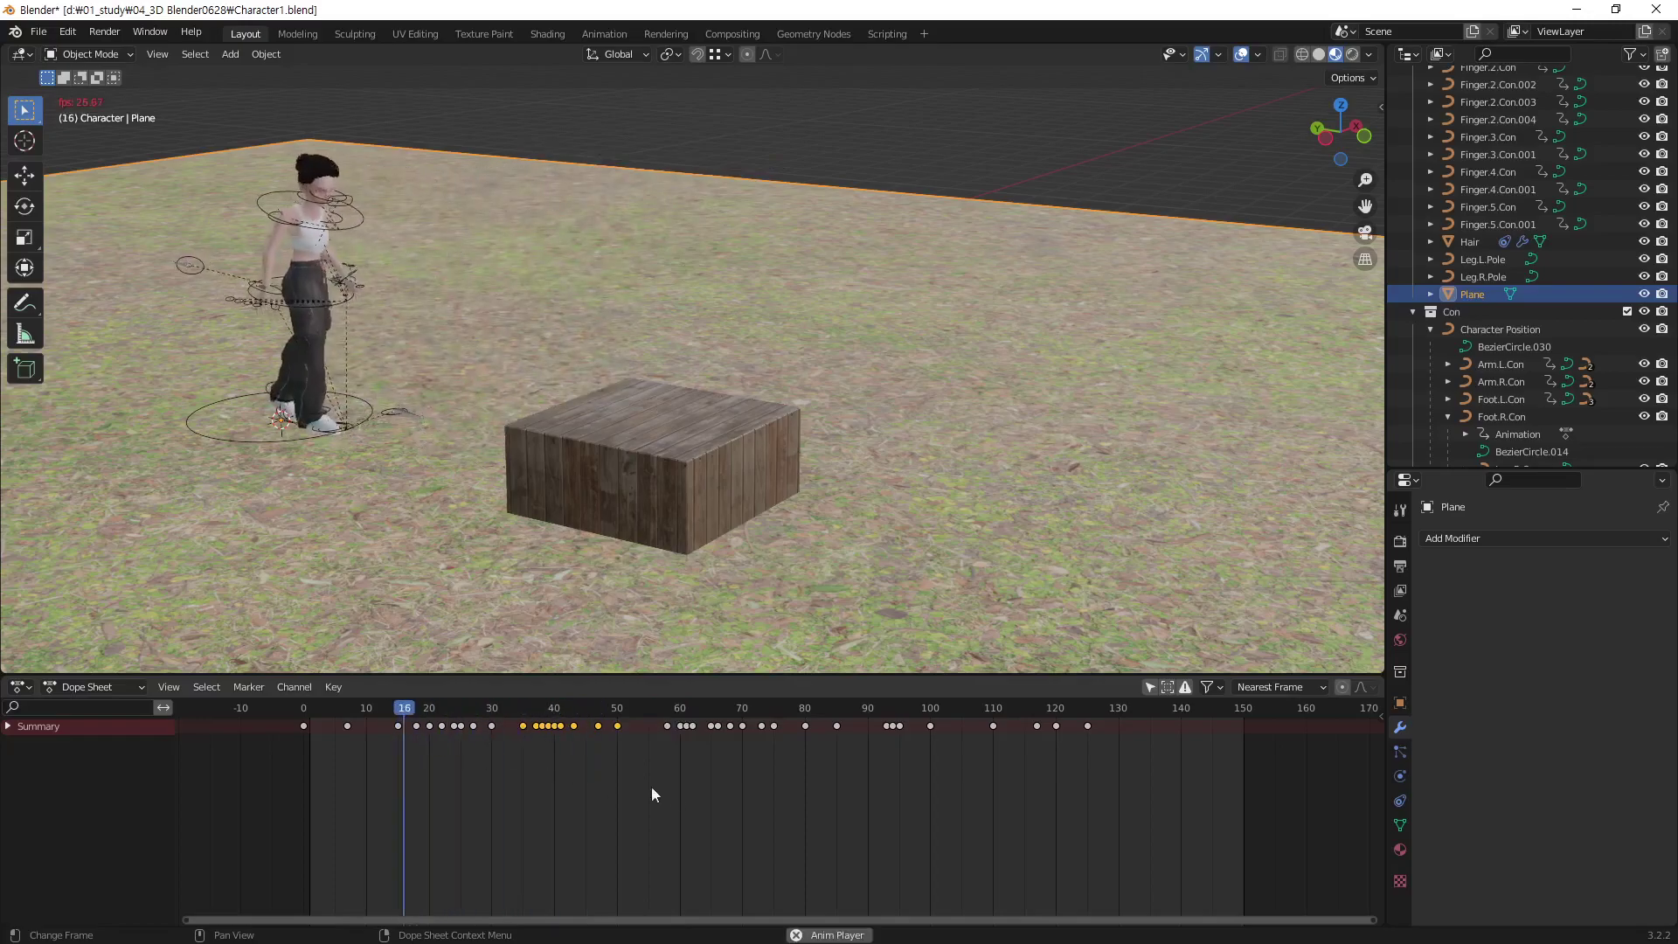
Replay the jump onto the box from frames 9 and 27
key(space)
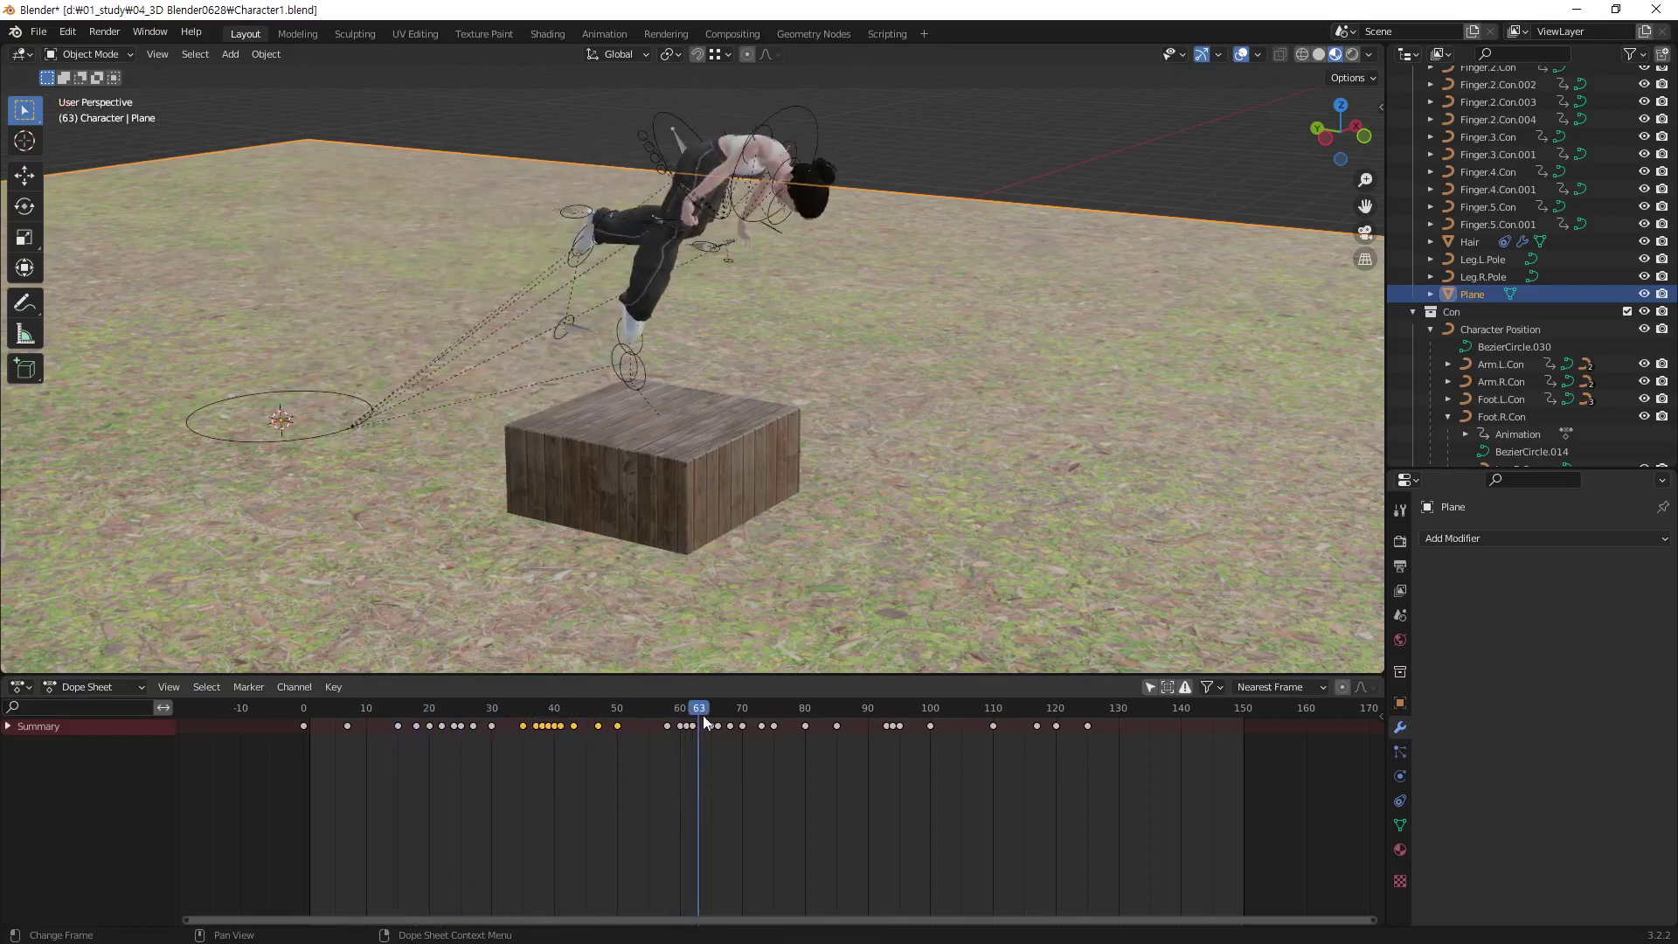
drag(599, 729, 360, 738)
key(space)
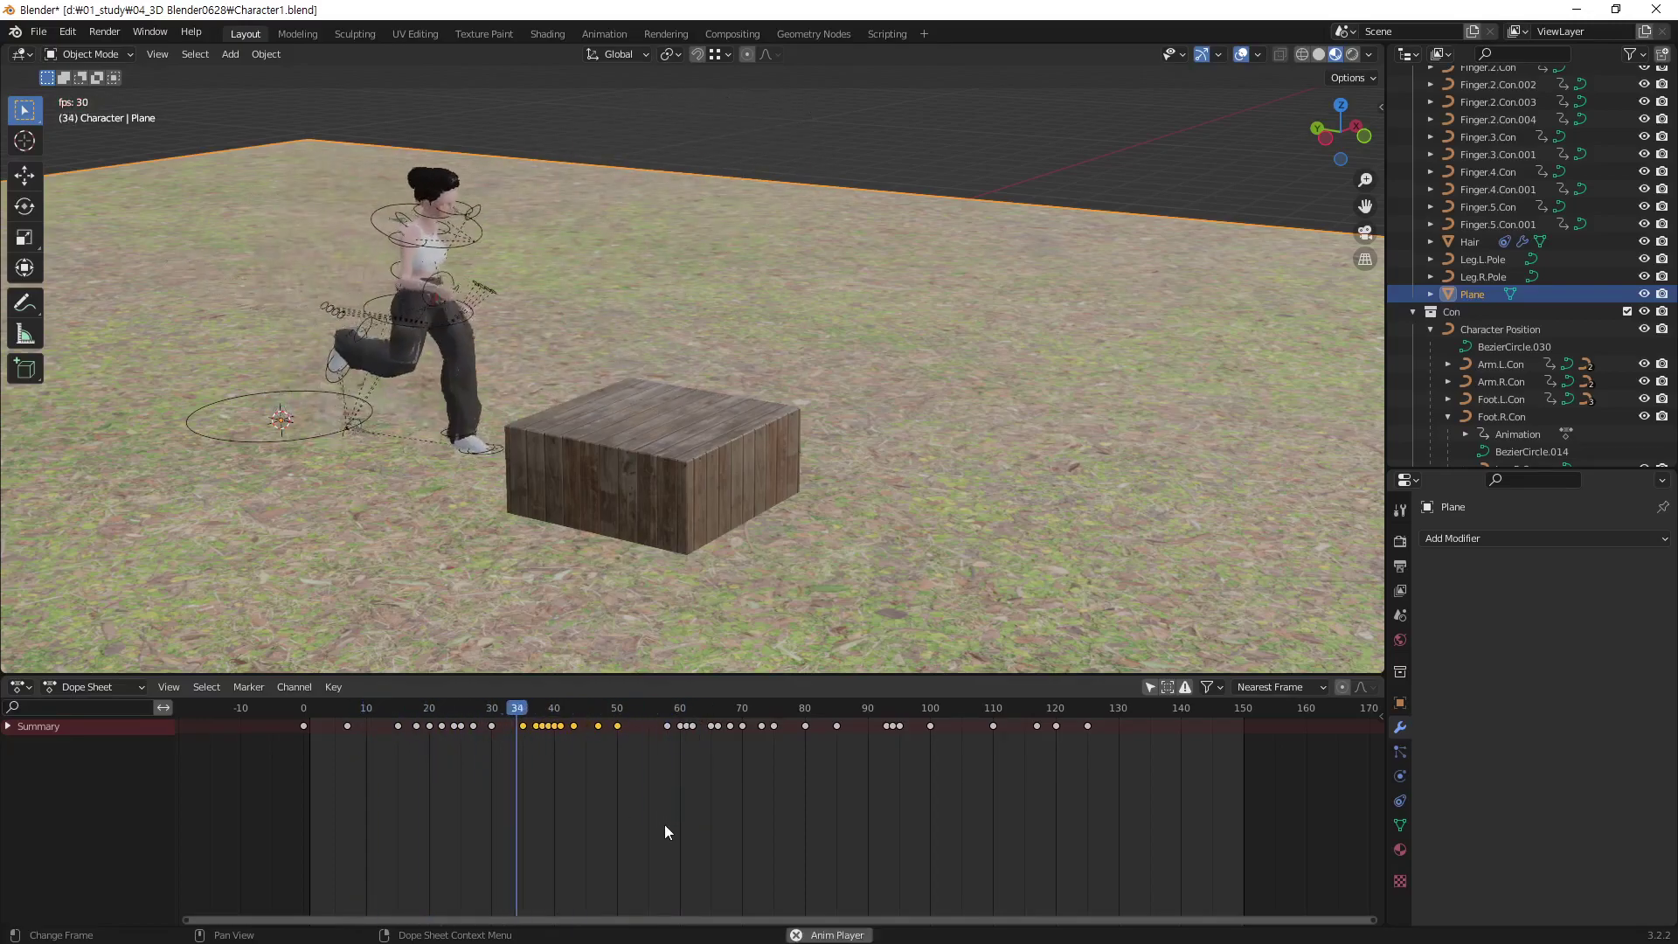
key(space)
drag(686, 713, 453, 757)
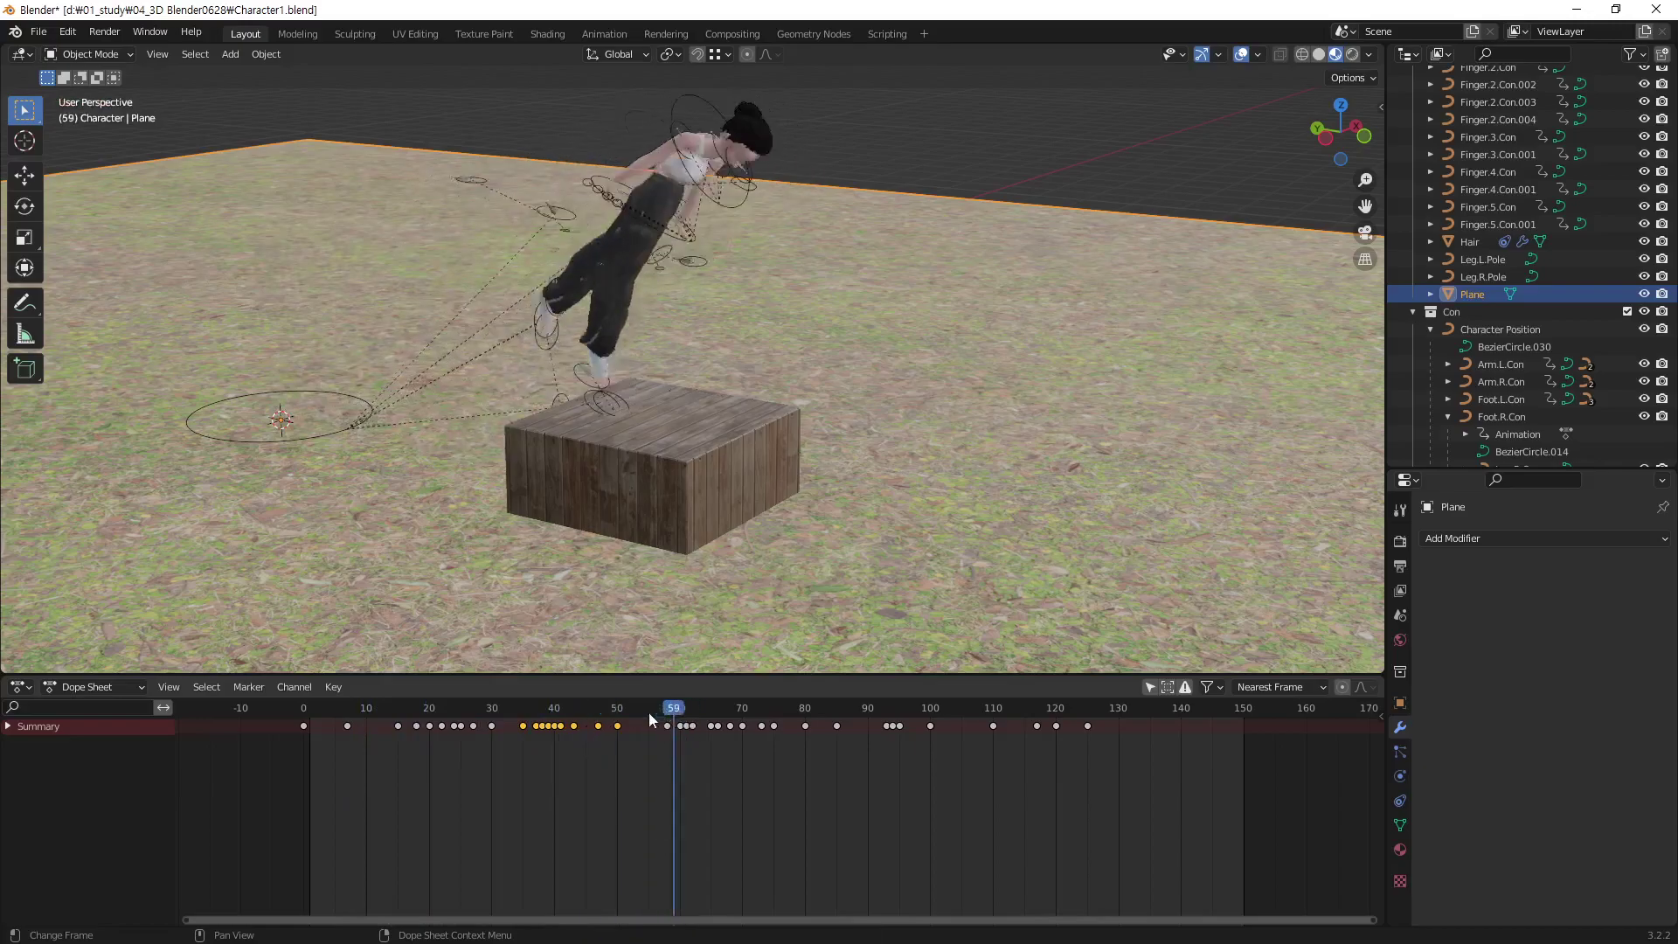
key(space)
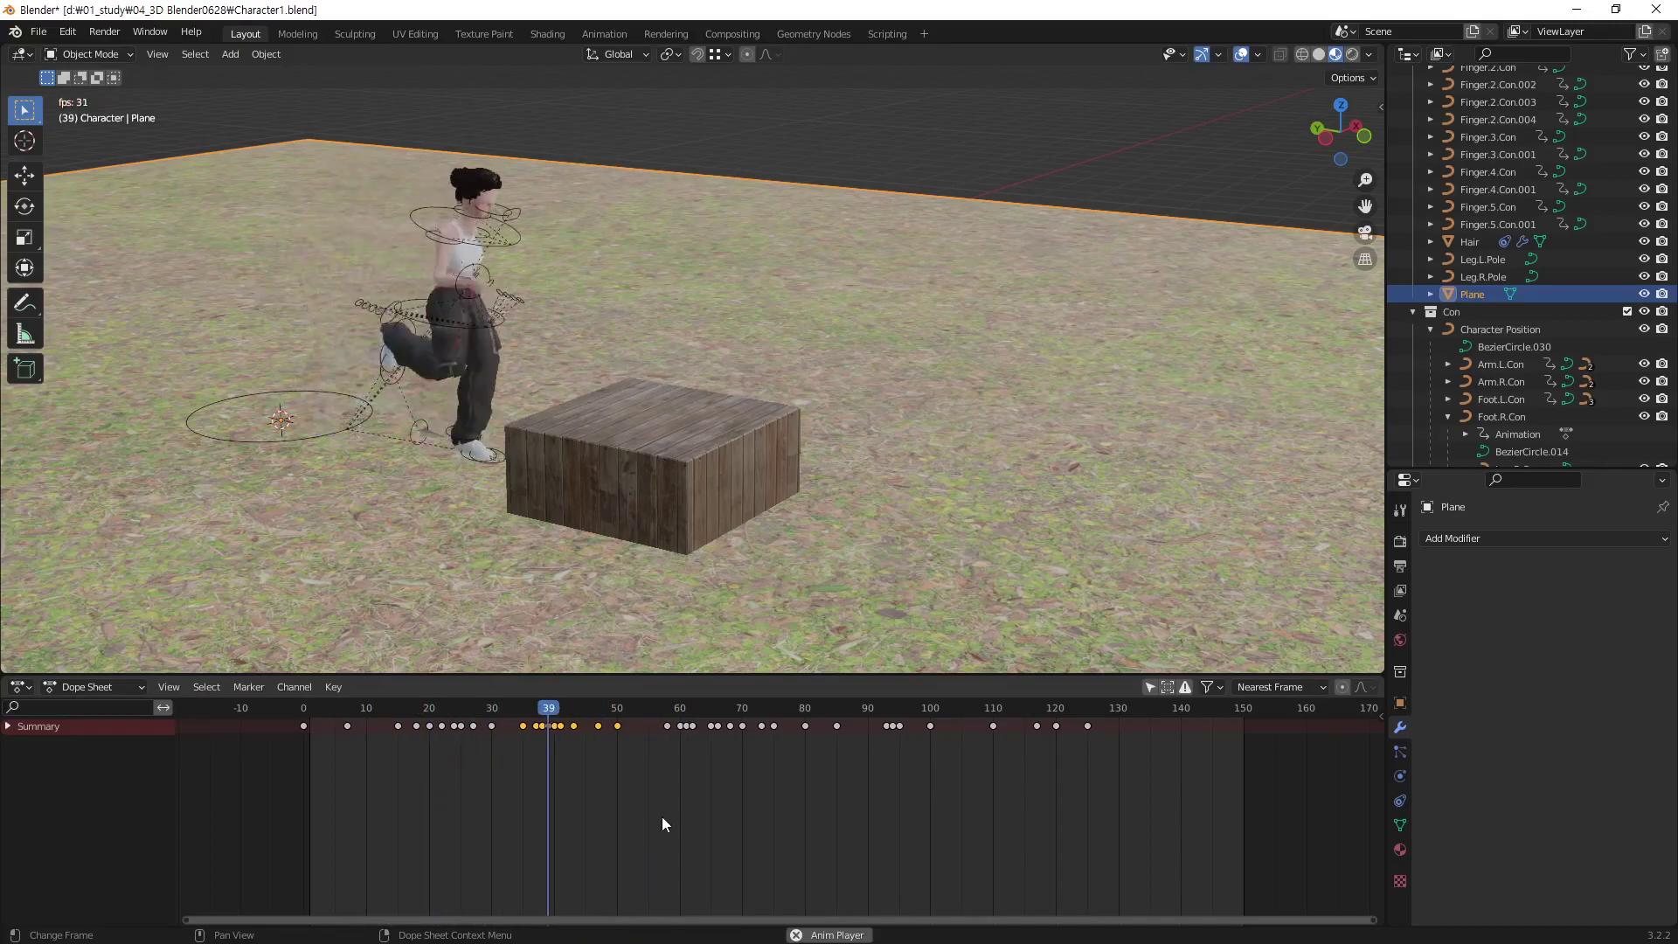
Replay the run-up and flip from frames 16 and 31, stopping at the landing
key(space)
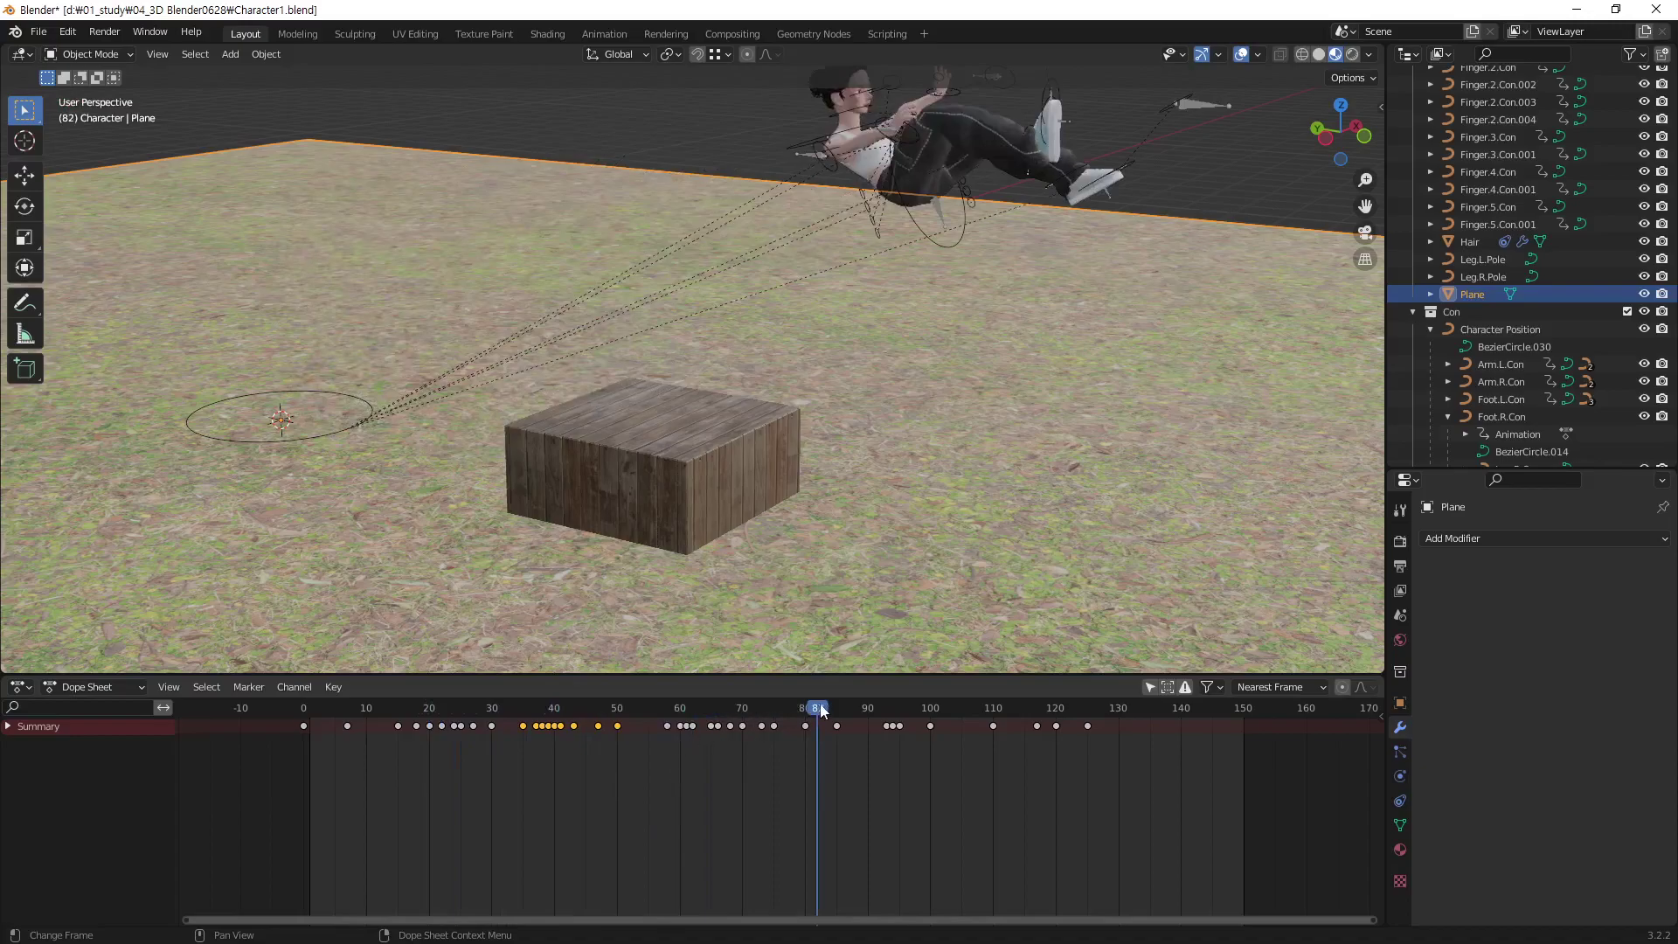
drag(787, 760, 425, 764)
key(space)
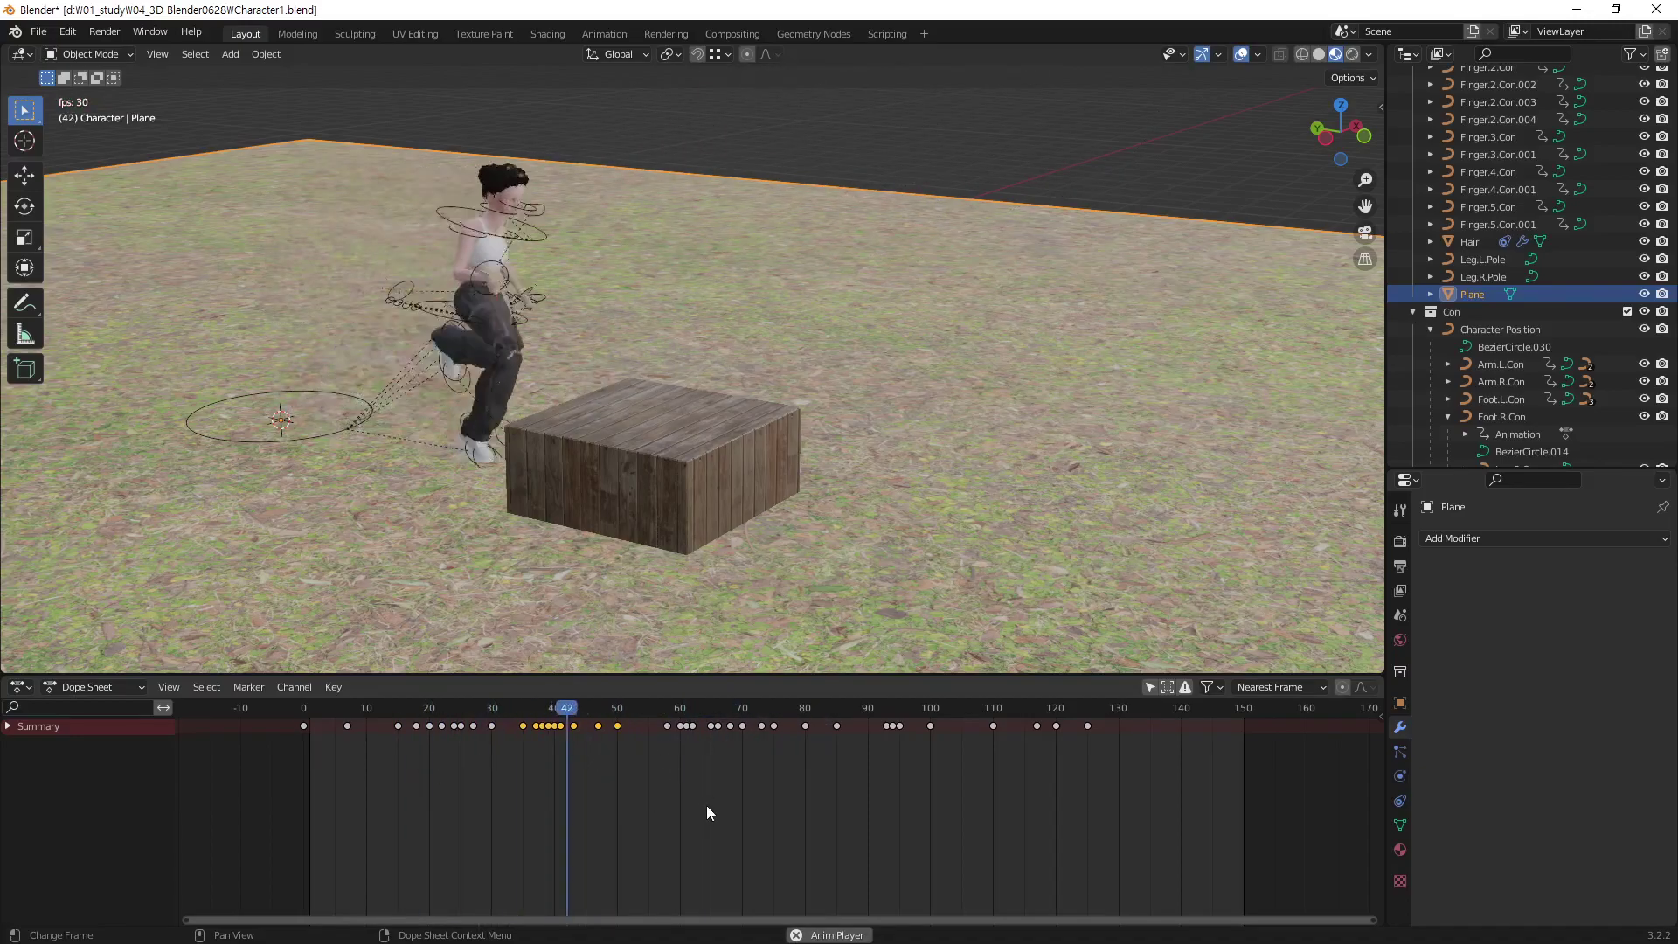
key(space)
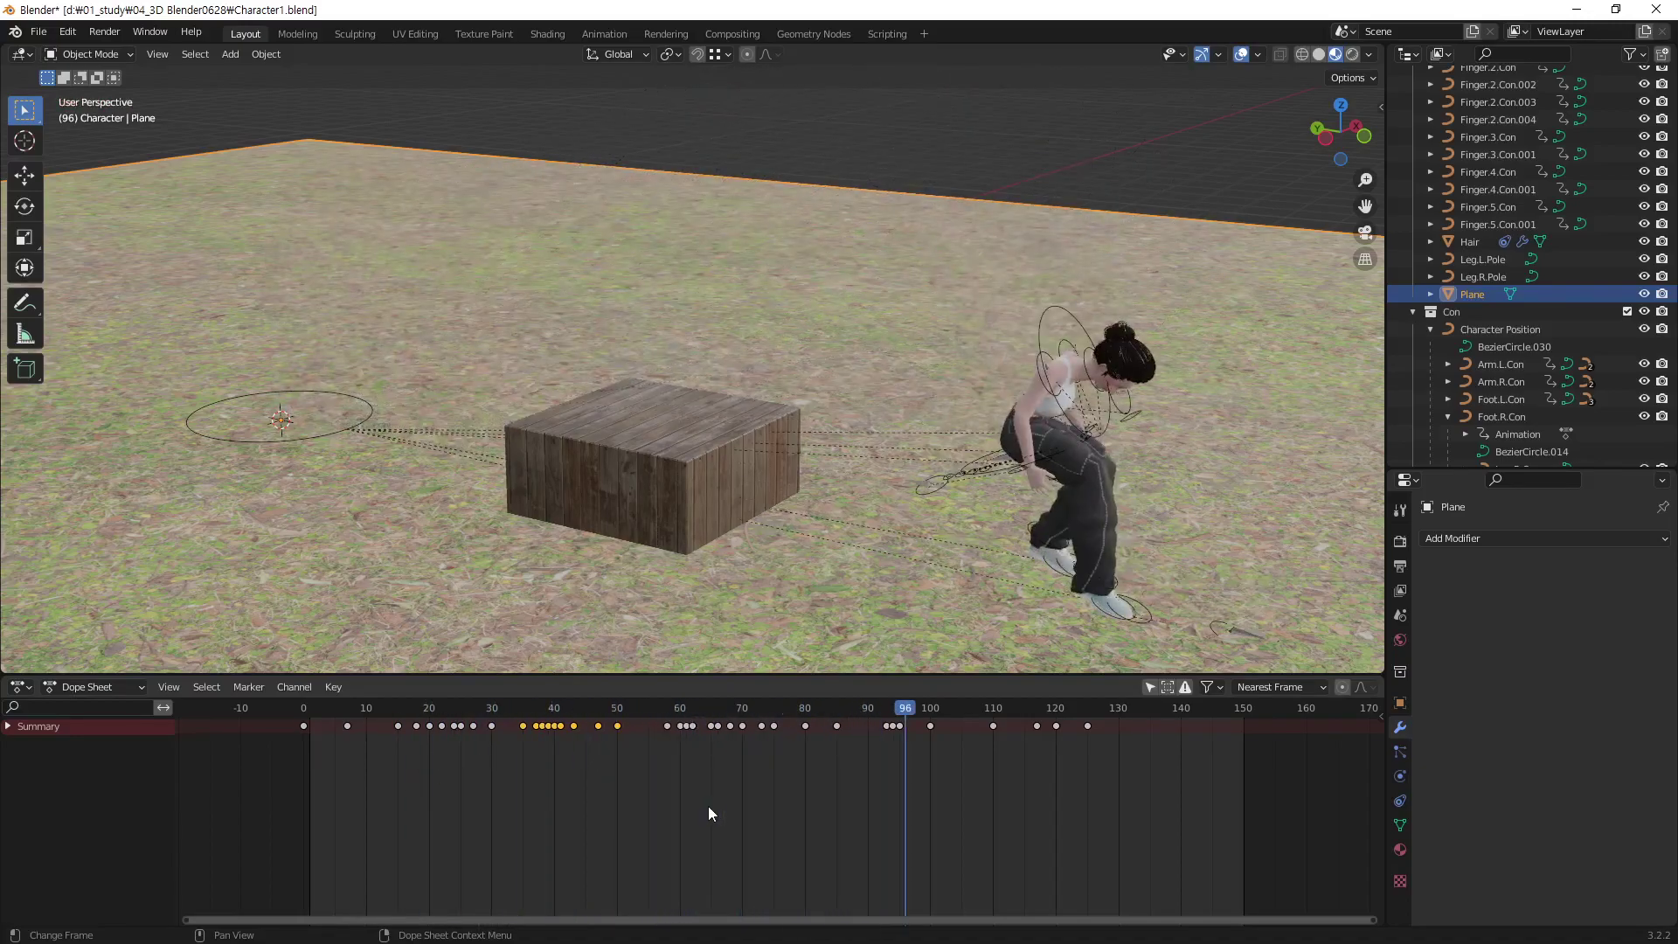
drag(903, 718, 499, 726)
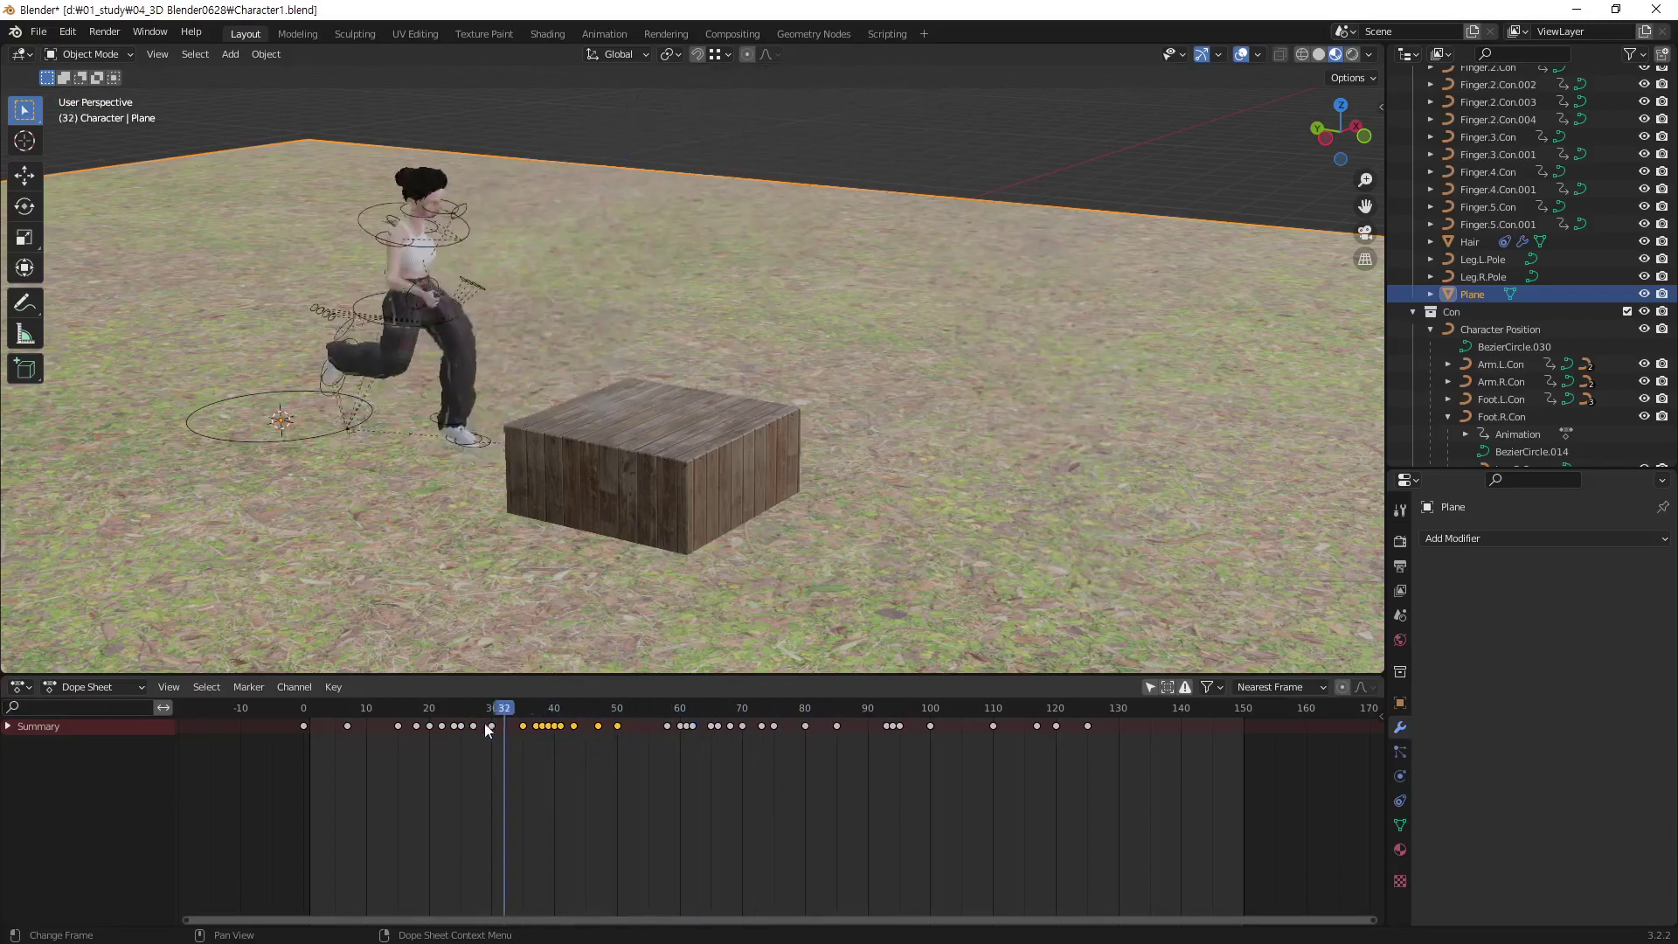
key(space)
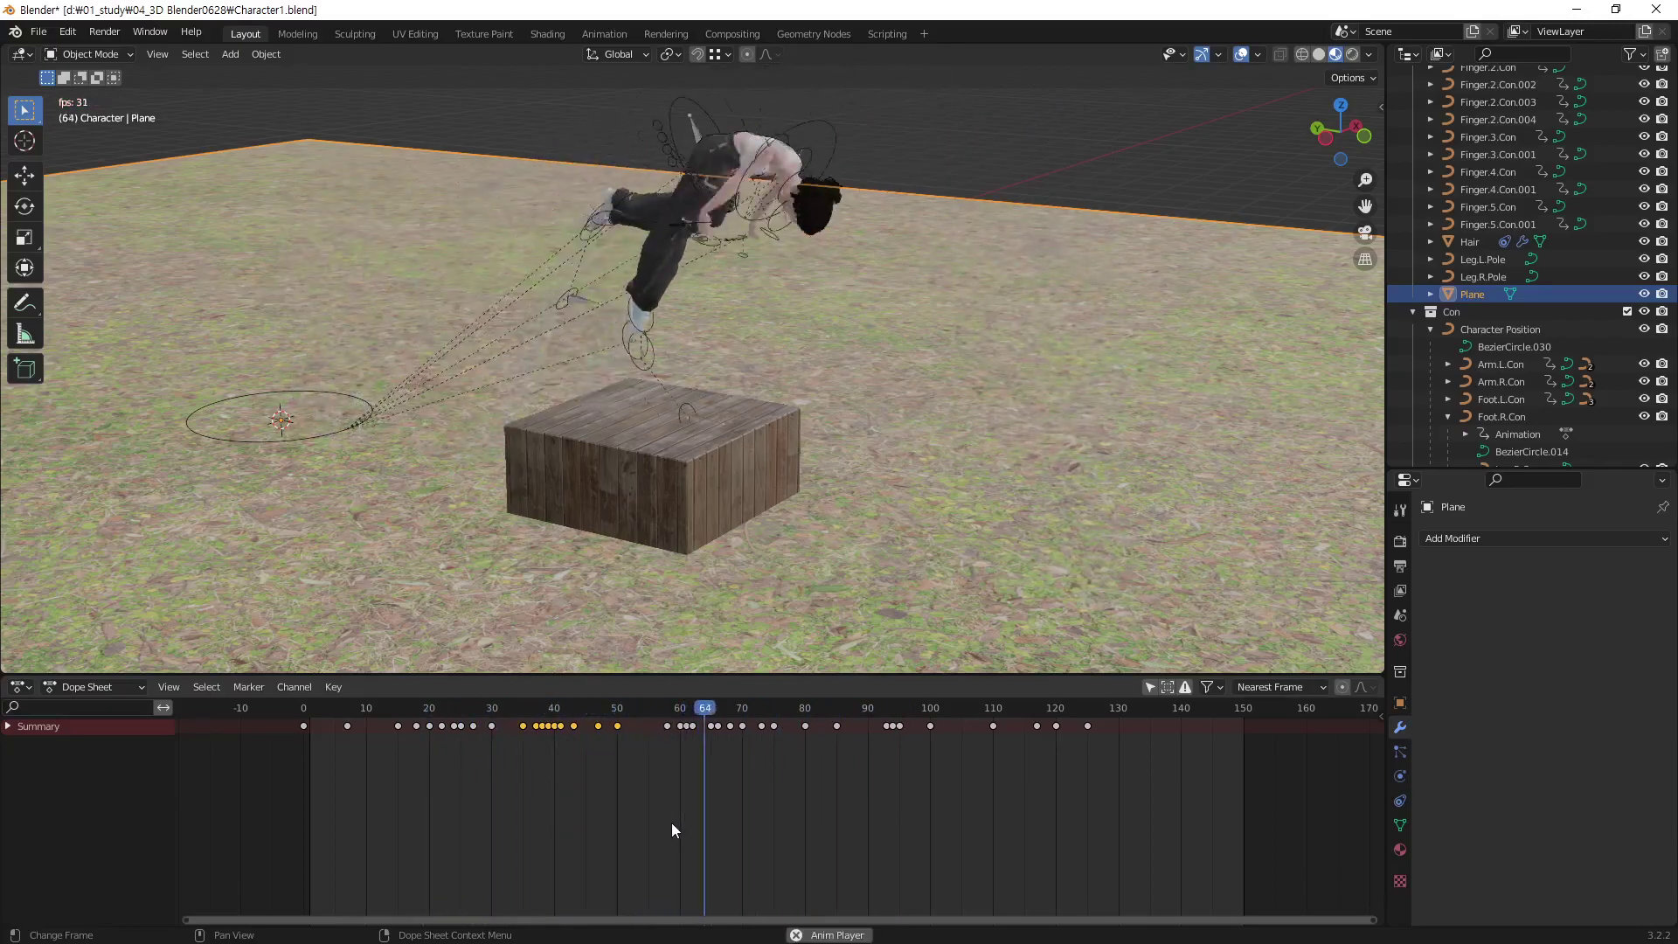
key(space)
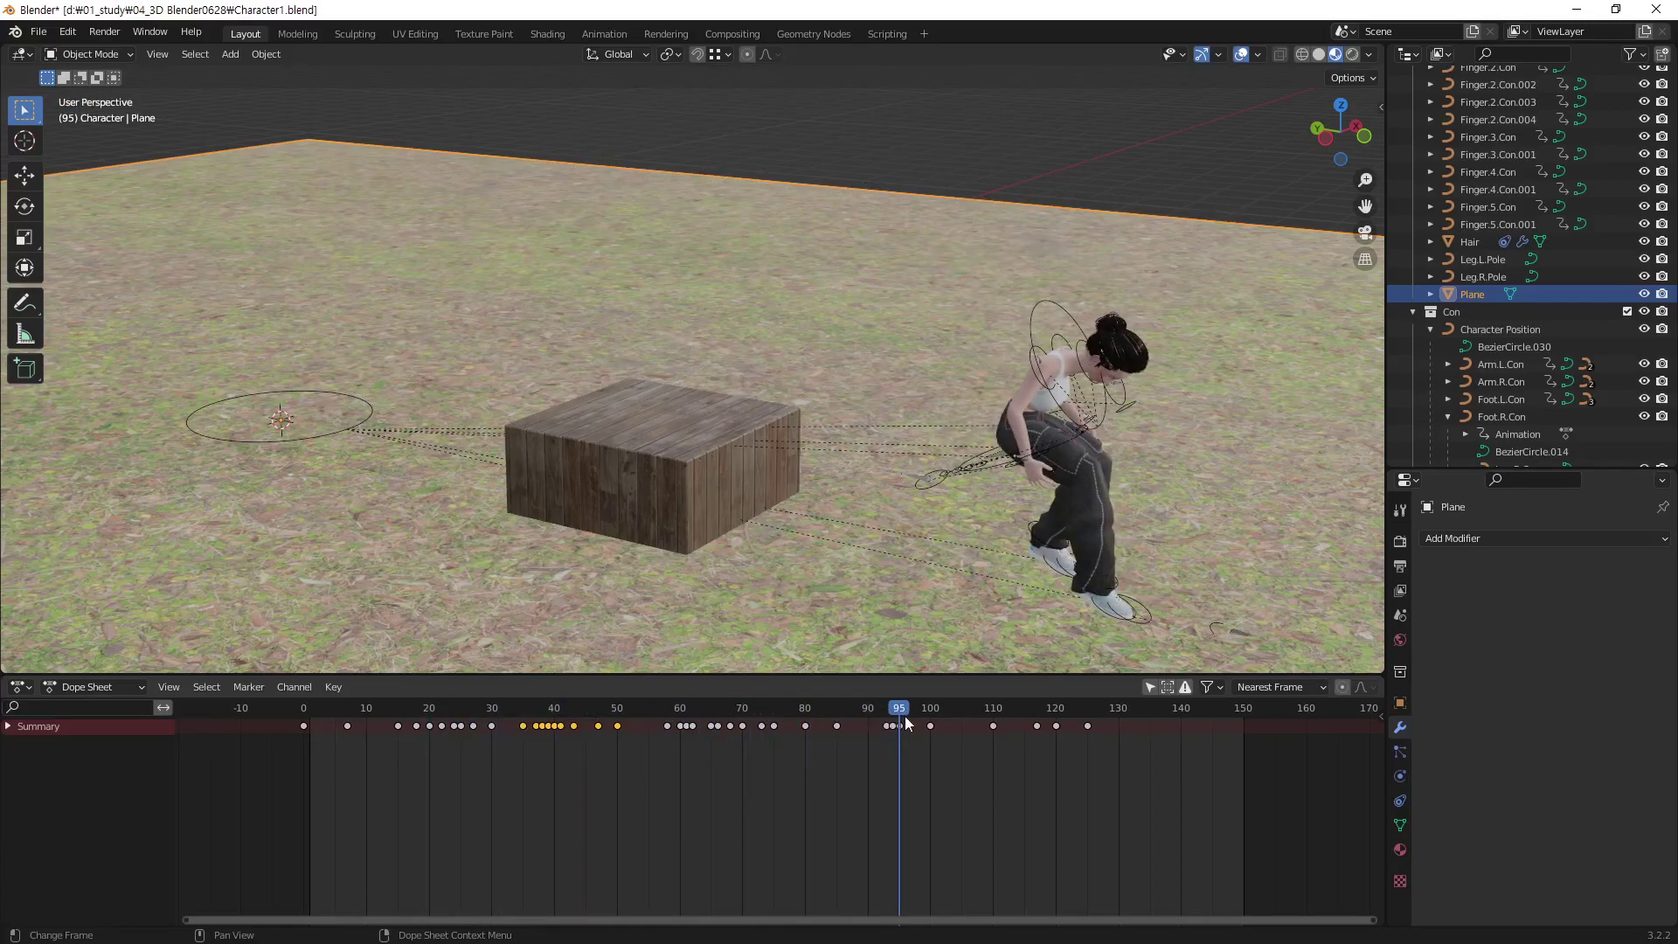
mouse_move(906, 722)
mouse_down()
mouse_move(404, 778)
mouse_move(928, 750)
mouse_move(512, 791)
mouse_move(670, 794)
mouse_up()
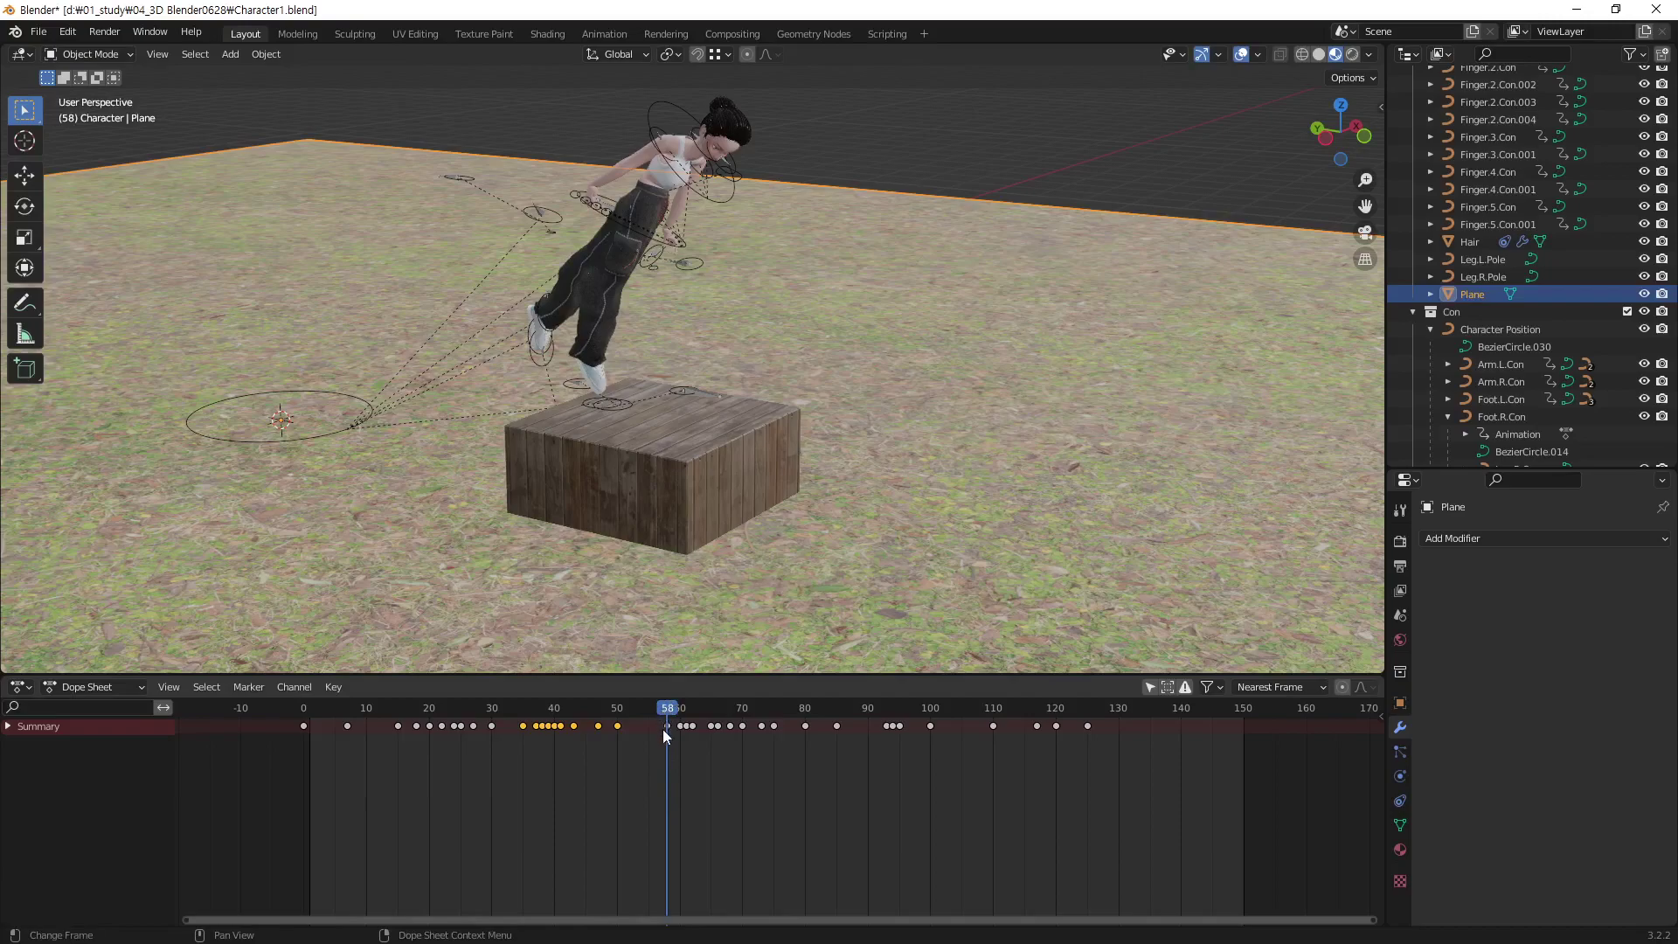
Select the keyframes from frame 54 on and compress them toward frame 50 by about 0.78
mouse_move(667, 712)
mouse_down()
mouse_move(563, 740)
mouse_move(635, 754)
mouse_up()
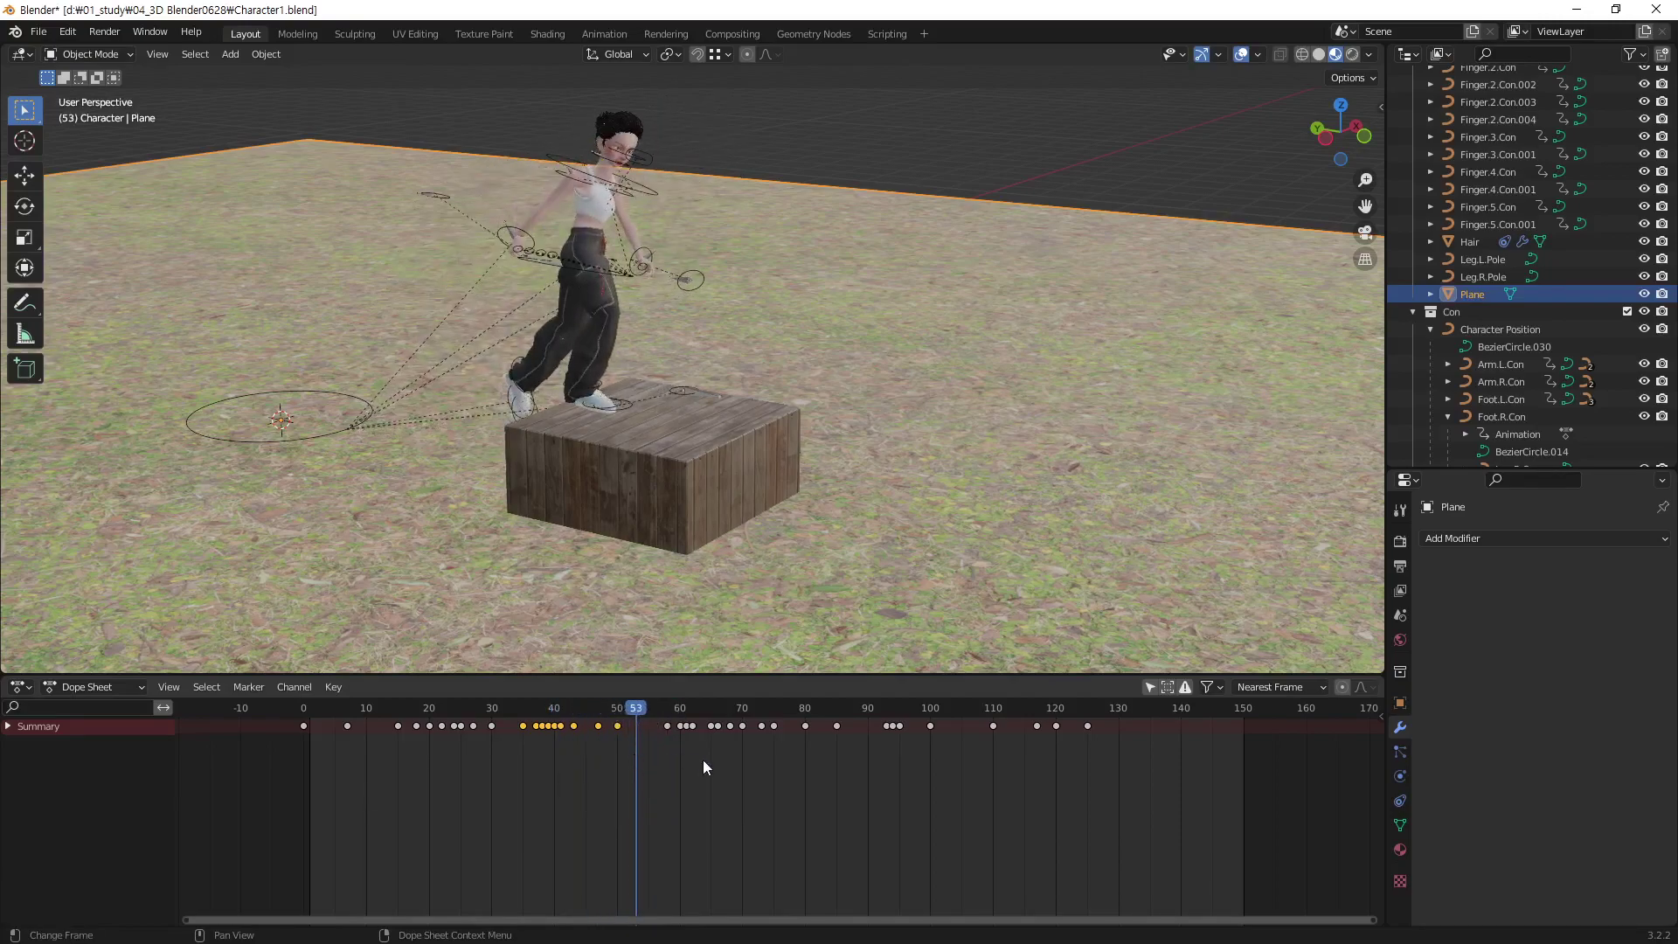
mouse_move(1171, 804)
mouse_down()
mouse_move(646, 727)
mouse_move(620, 743)
mouse_up()
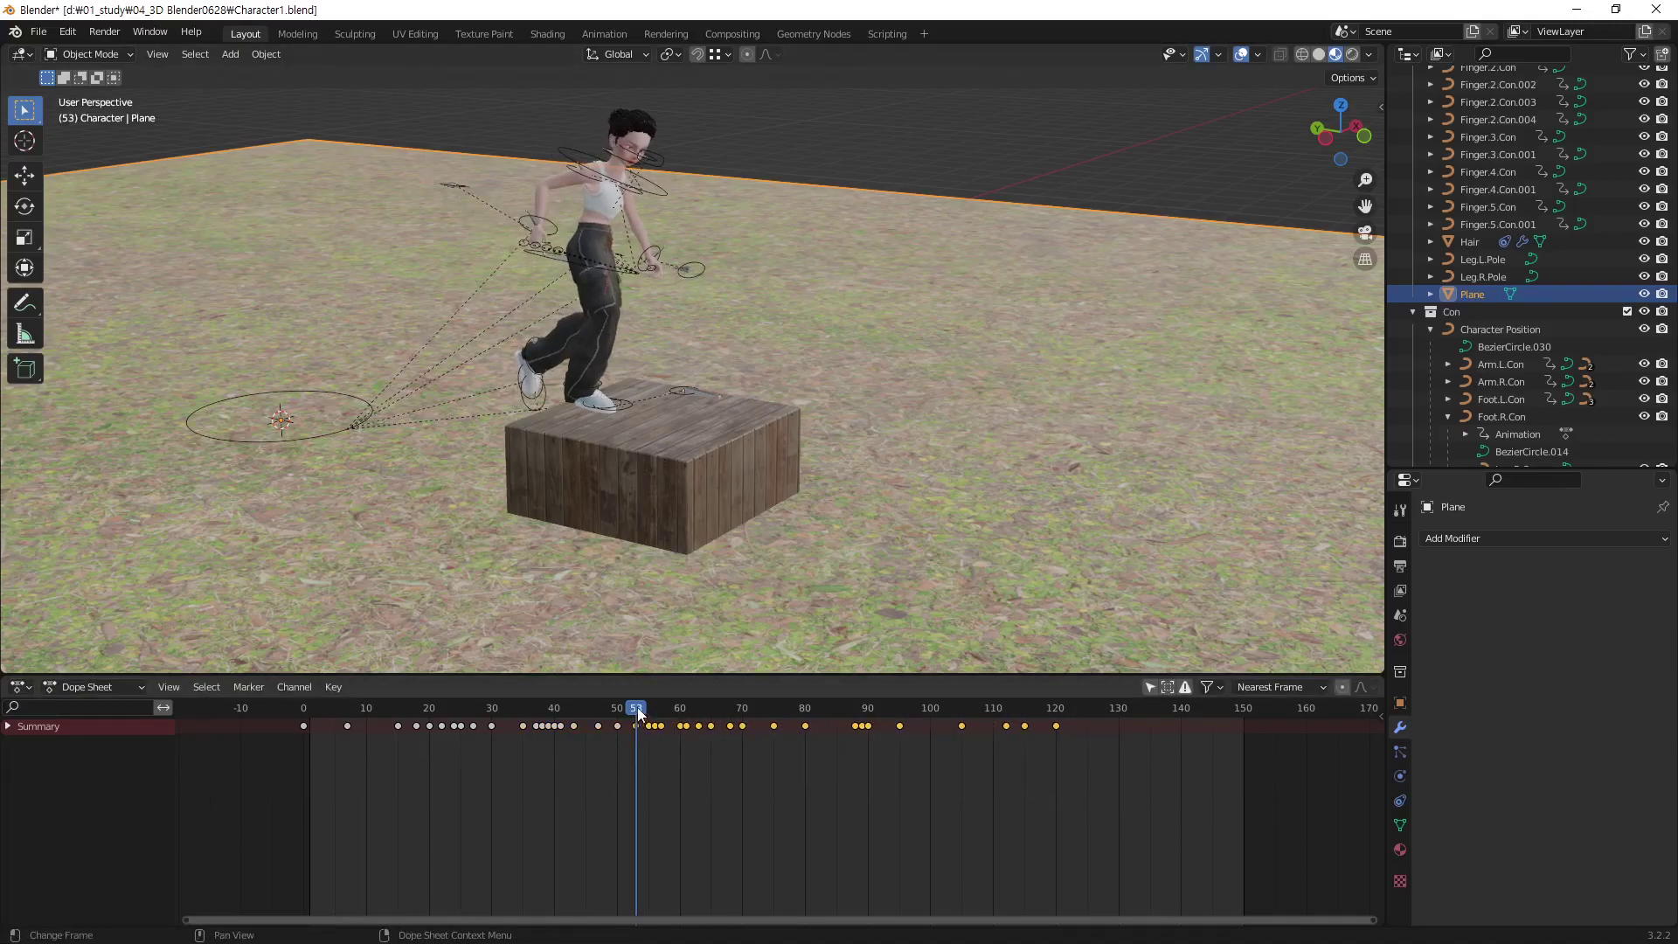
mouse_move(637, 706)
mouse_down()
mouse_move(696, 753)
mouse_move(617, 762)
mouse_up()
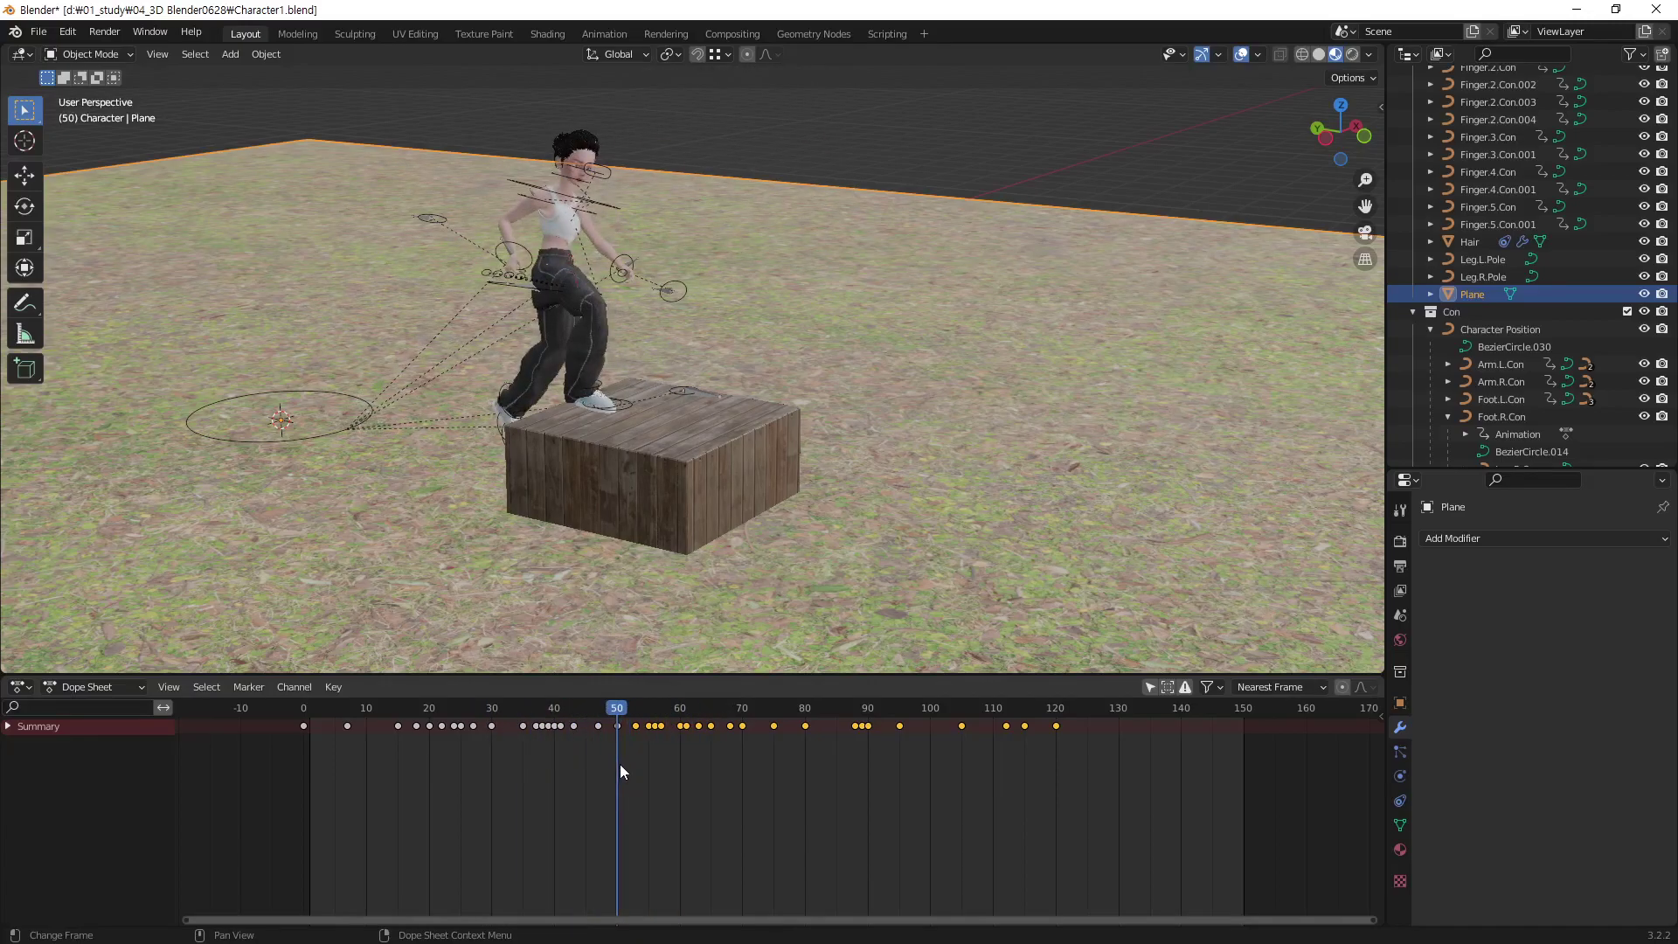
mouse_move(621, 764)
mouse_down()
mouse_move(865, 759)
mouse_move(615, 731)
mouse_up()
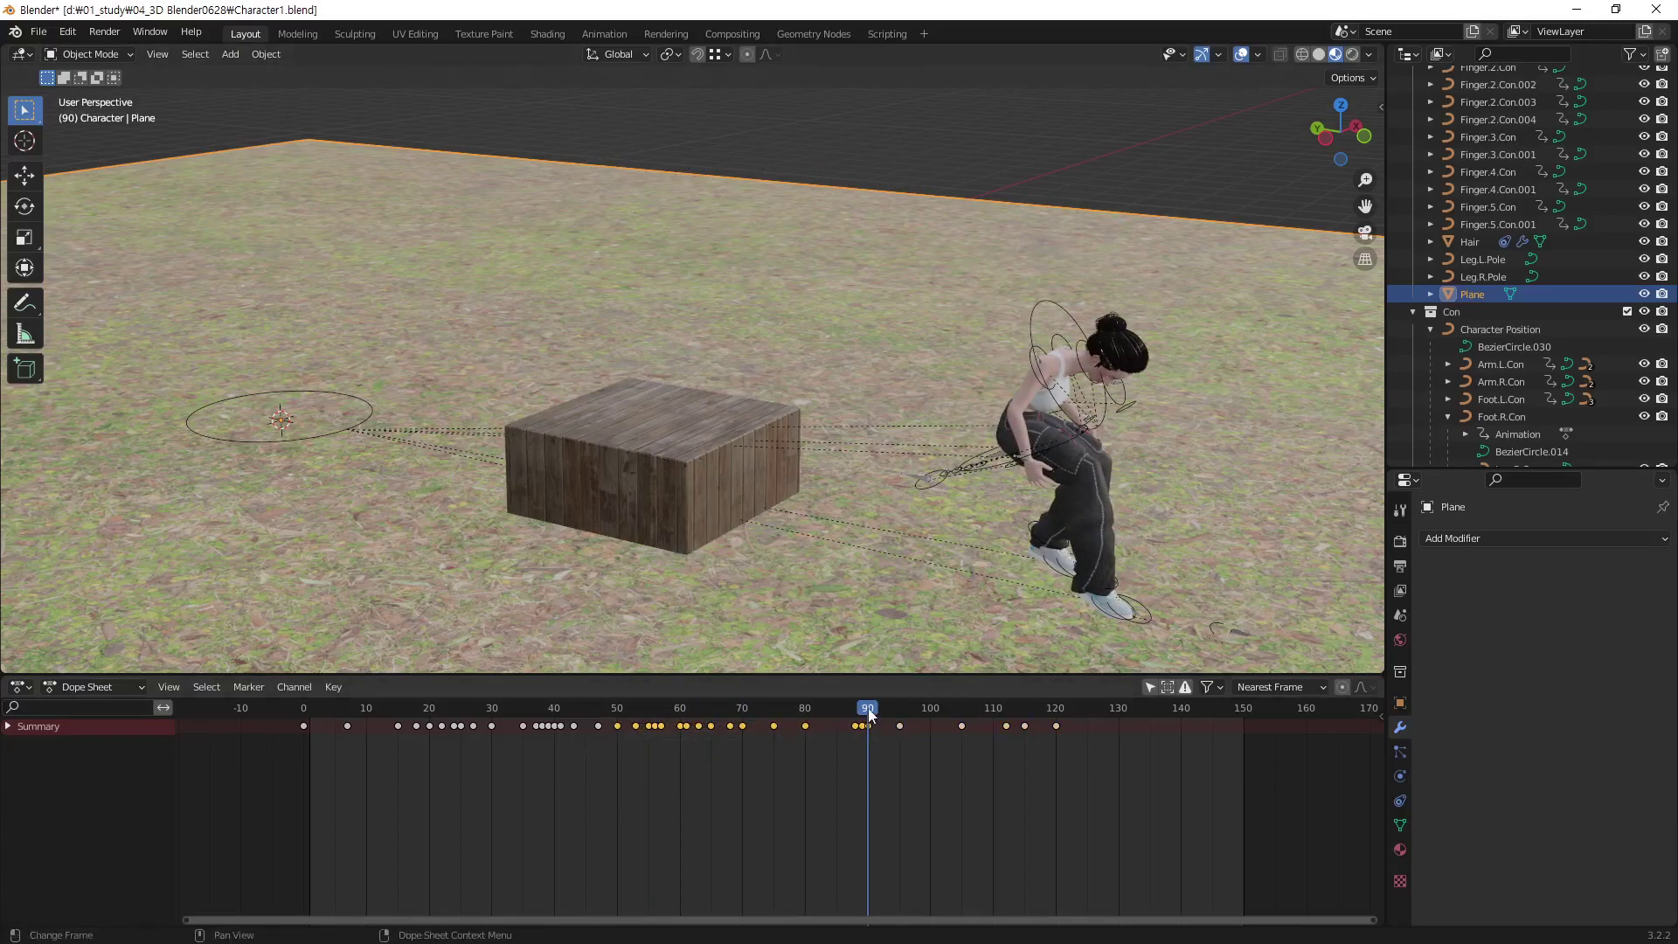
mouse_move(870, 715)
mouse_down()
mouse_move(617, 762)
mouse_move(869, 757)
mouse_move(616, 764)
mouse_up()
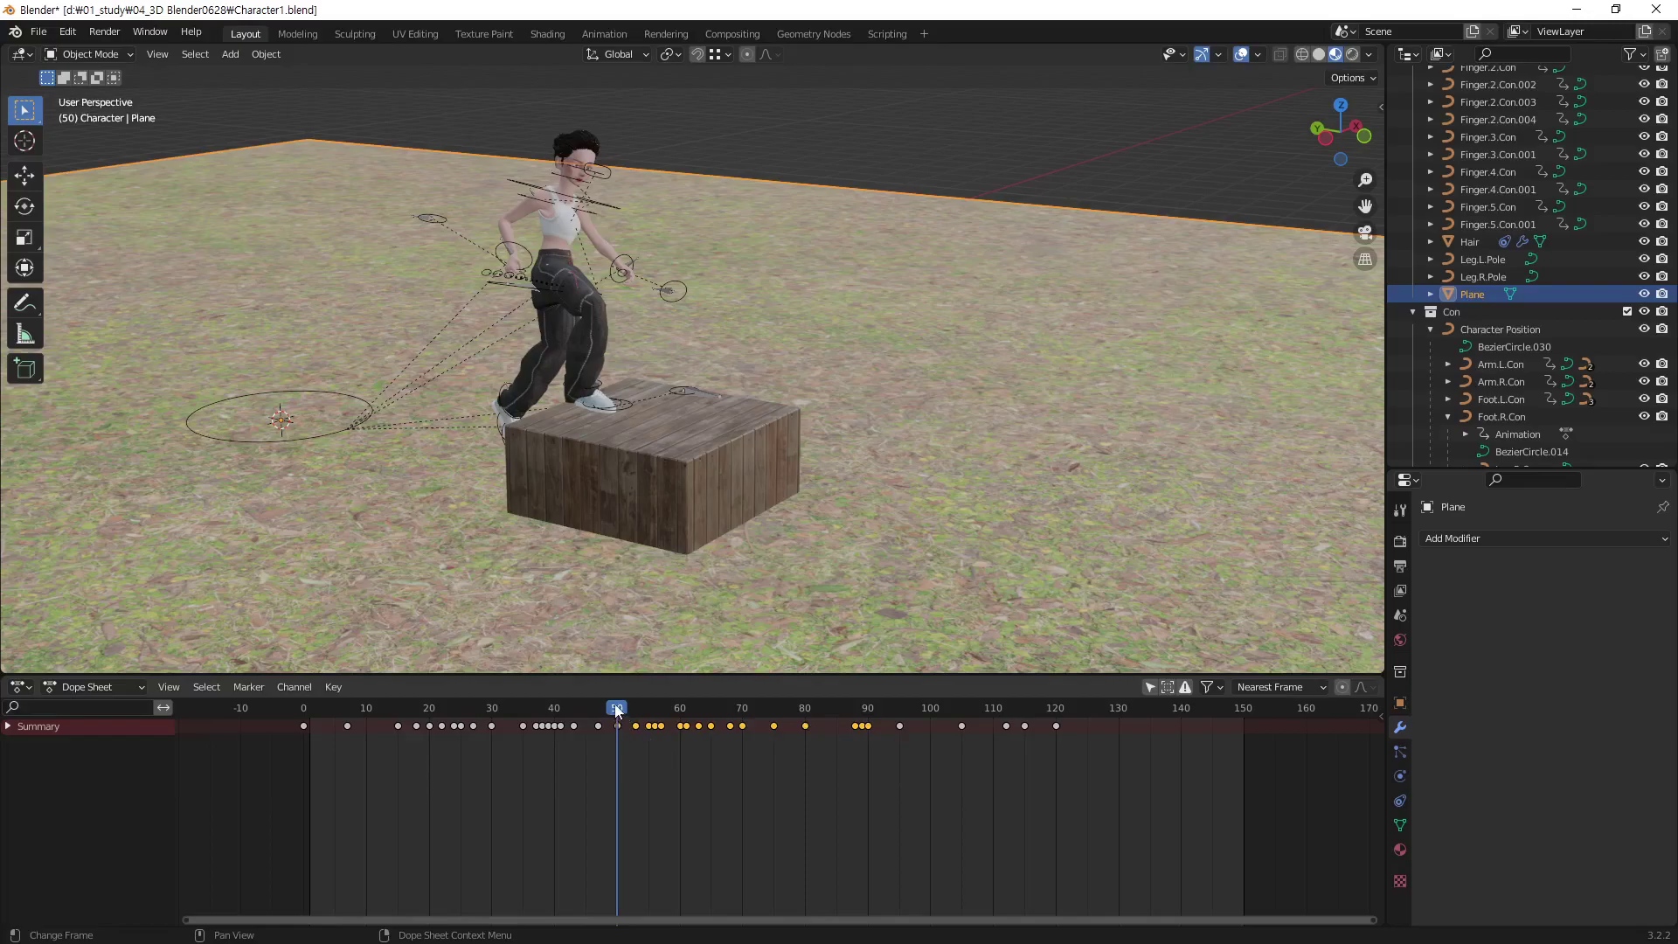
mouse_move(620, 712)
mouse_down()
mouse_move(669, 722)
mouse_move(614, 736)
mouse_move(805, 753)
mouse_move(615, 757)
mouse_up()
key(s)
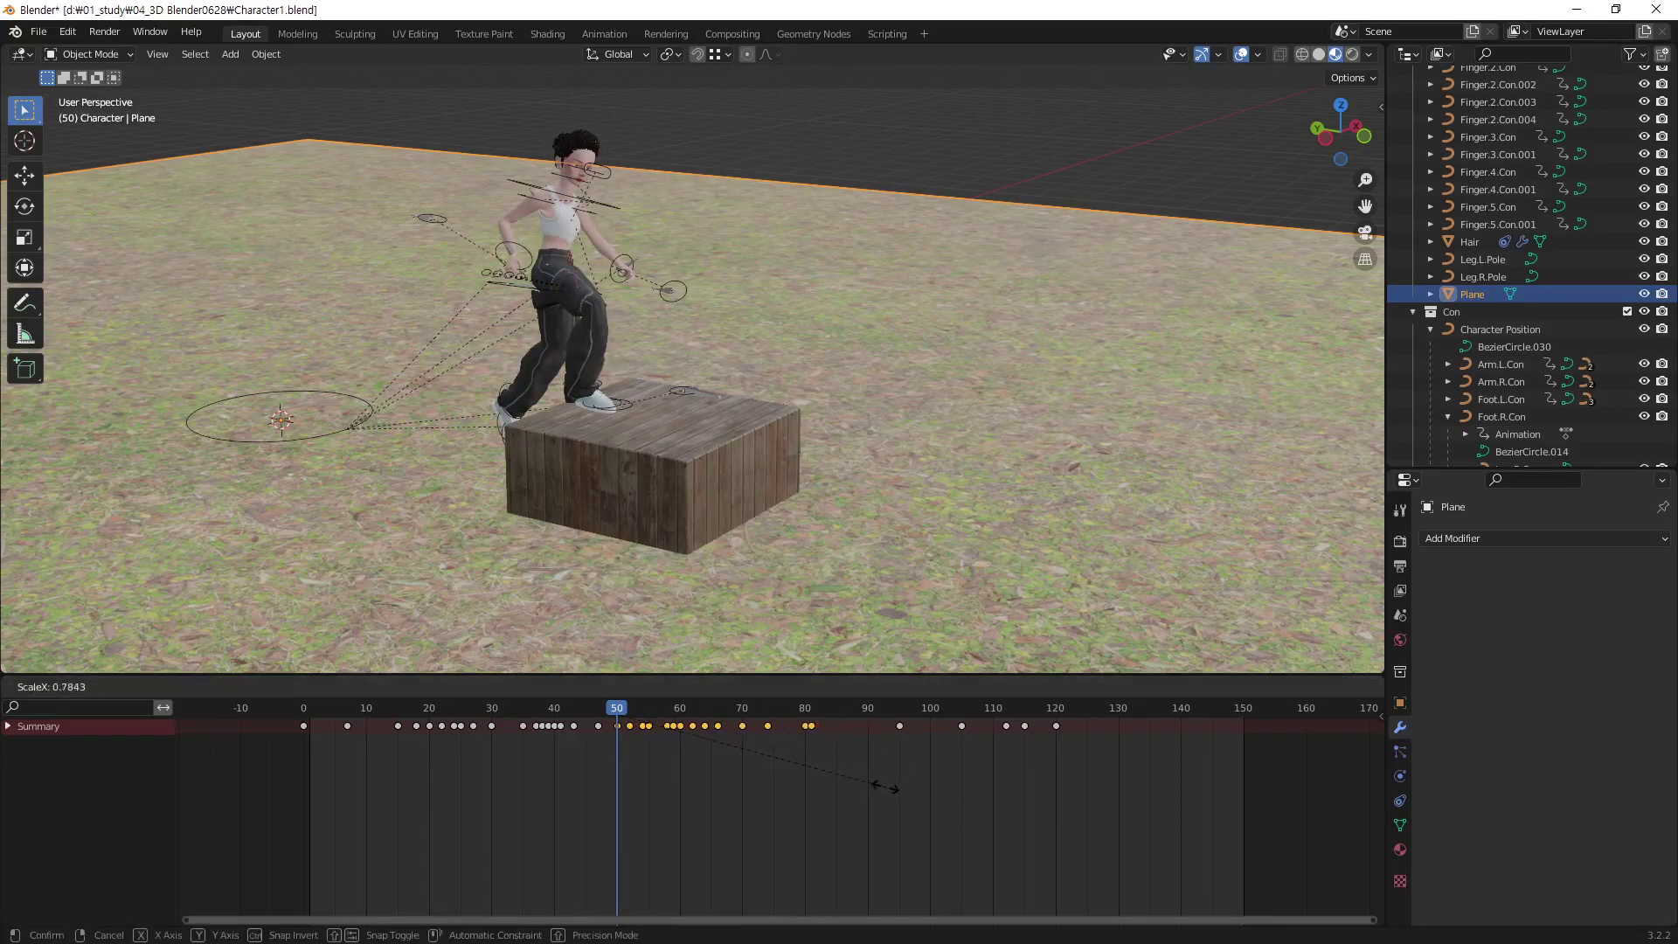
click(873, 788)
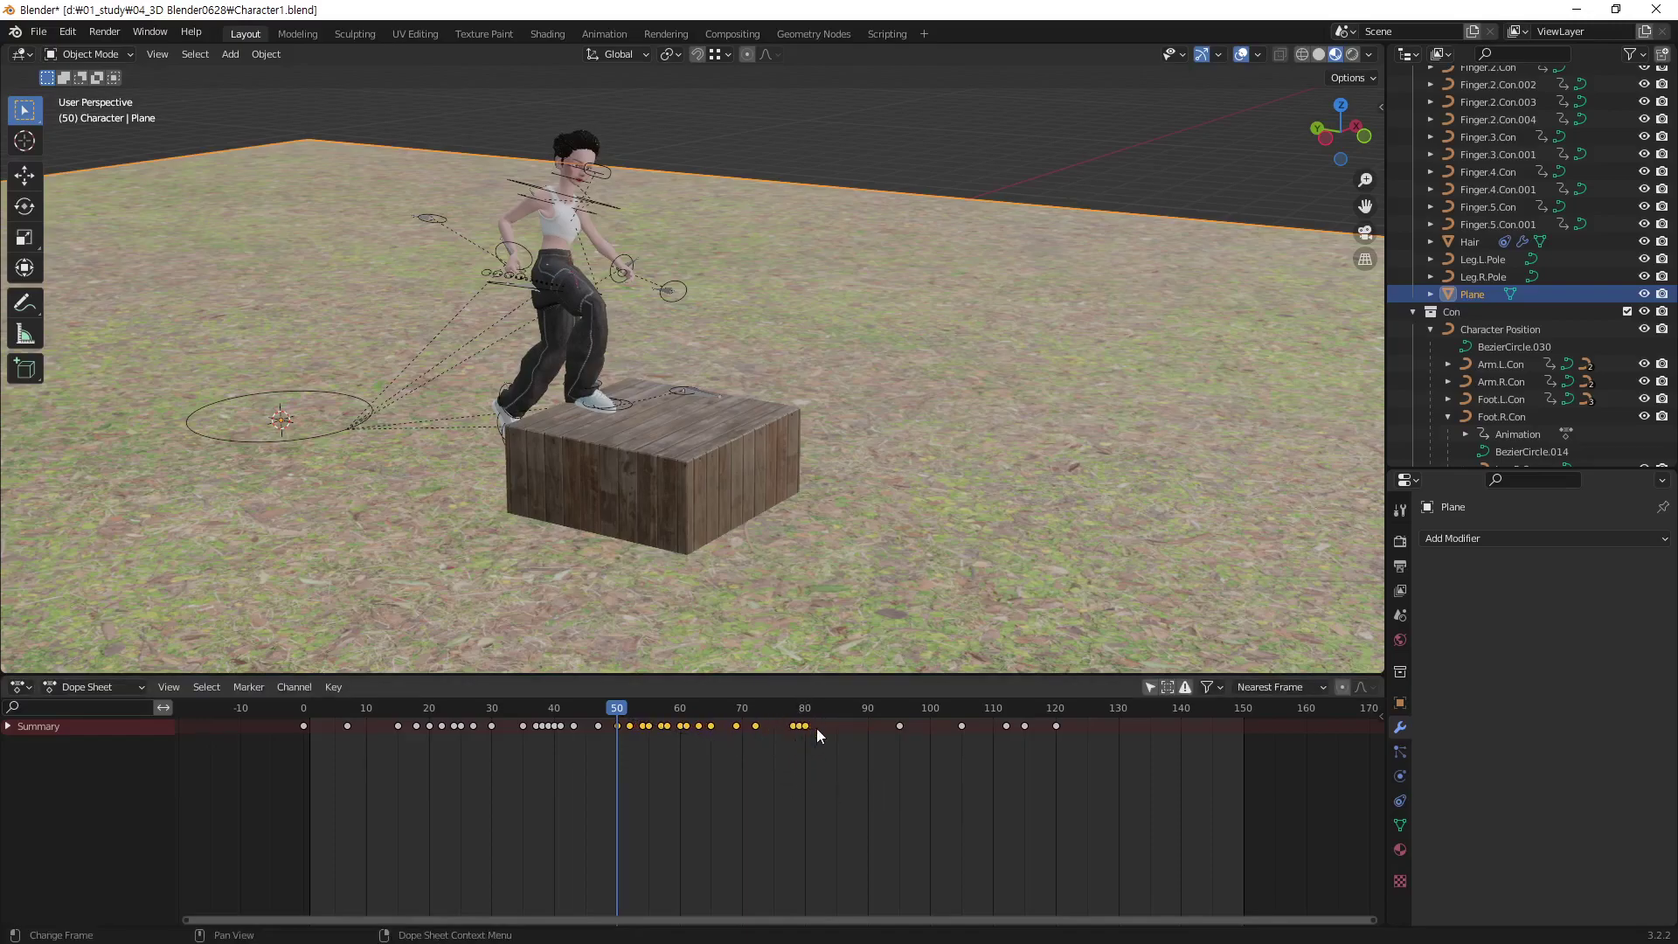
Move the landing keyframes between frames 95 and 120 ten frames earlier
drag(1091, 757, 891, 726)
key(g)
click(823, 757)
click(783, 776)
drag(612, 710, 314, 783)
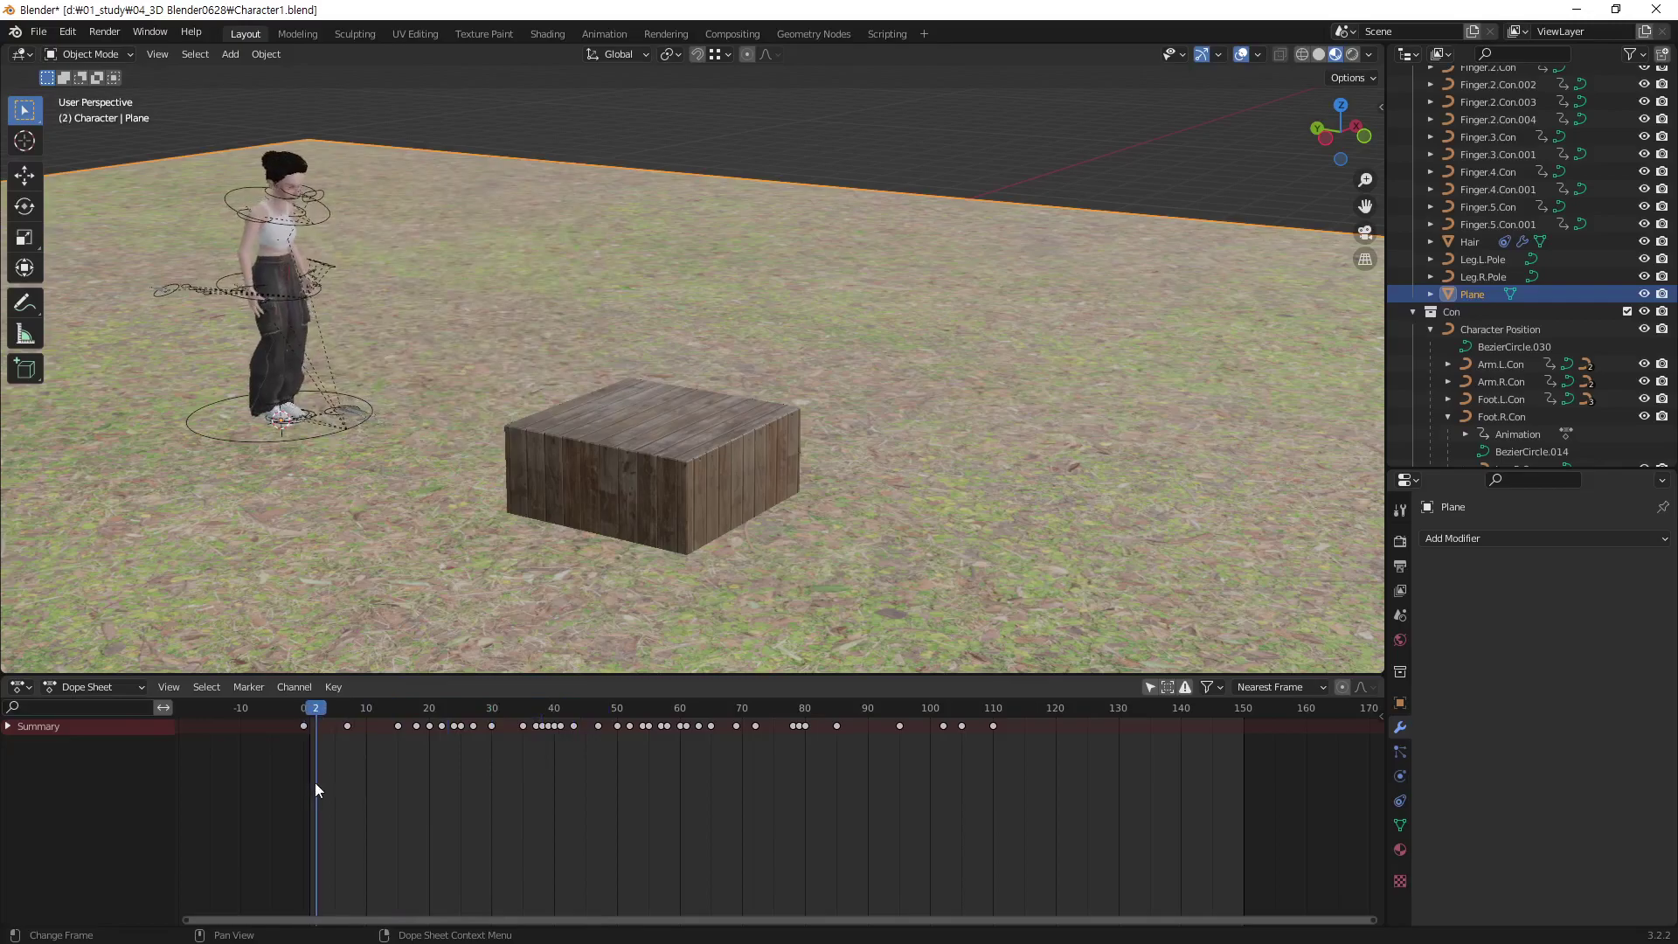
key(space)
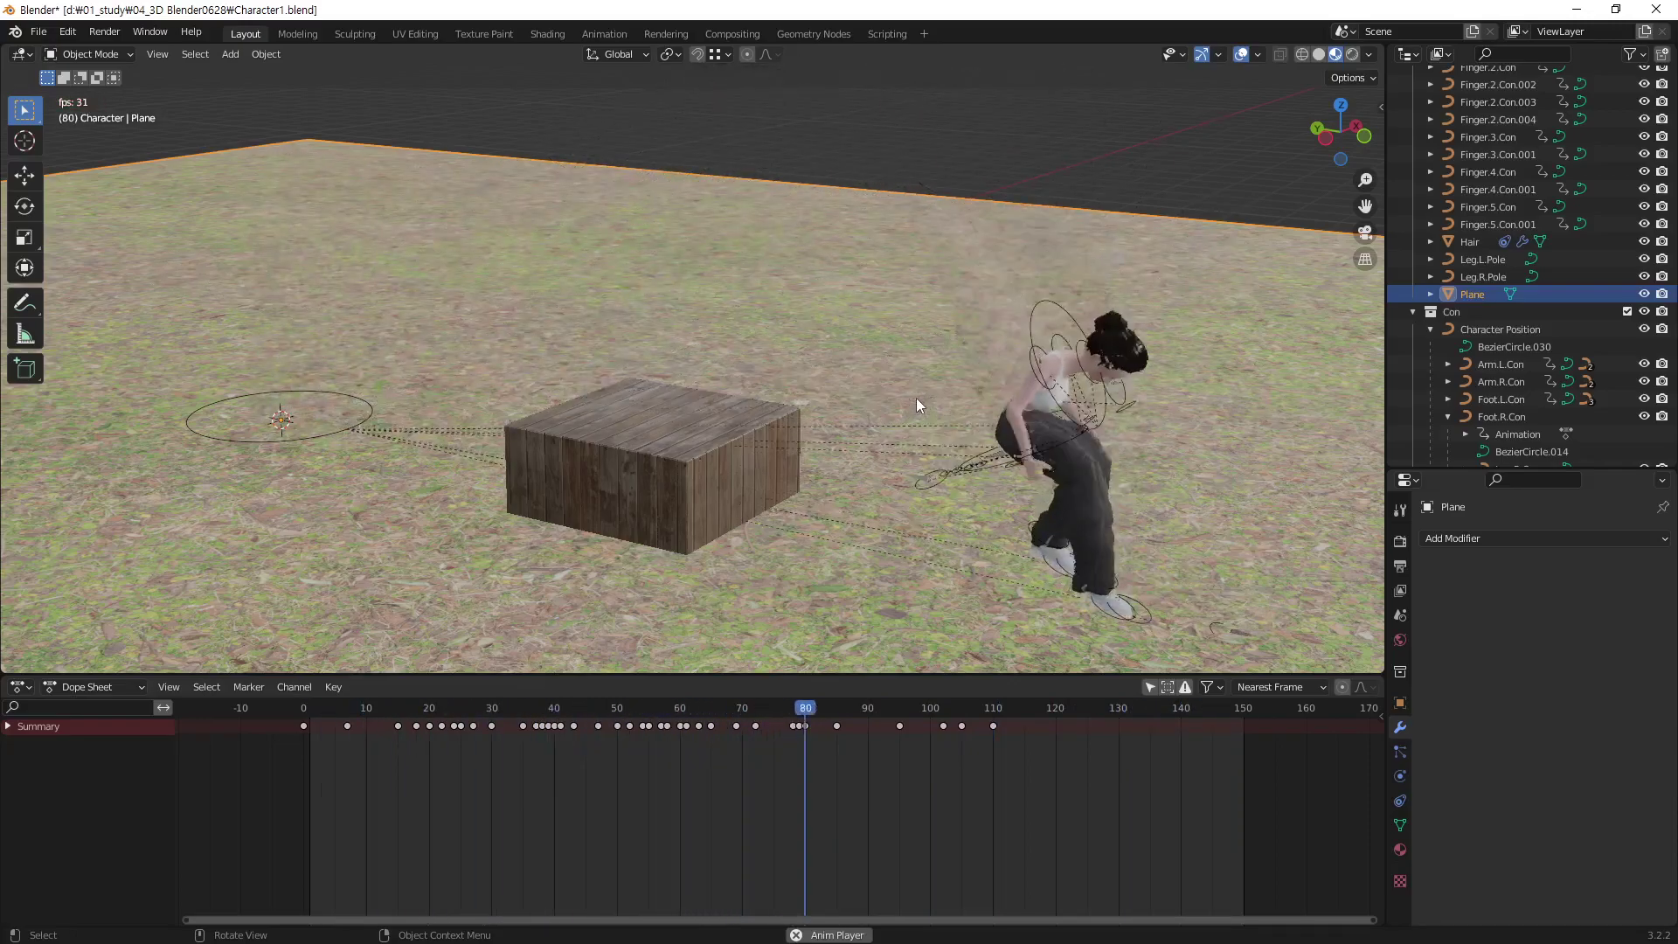
key(space)
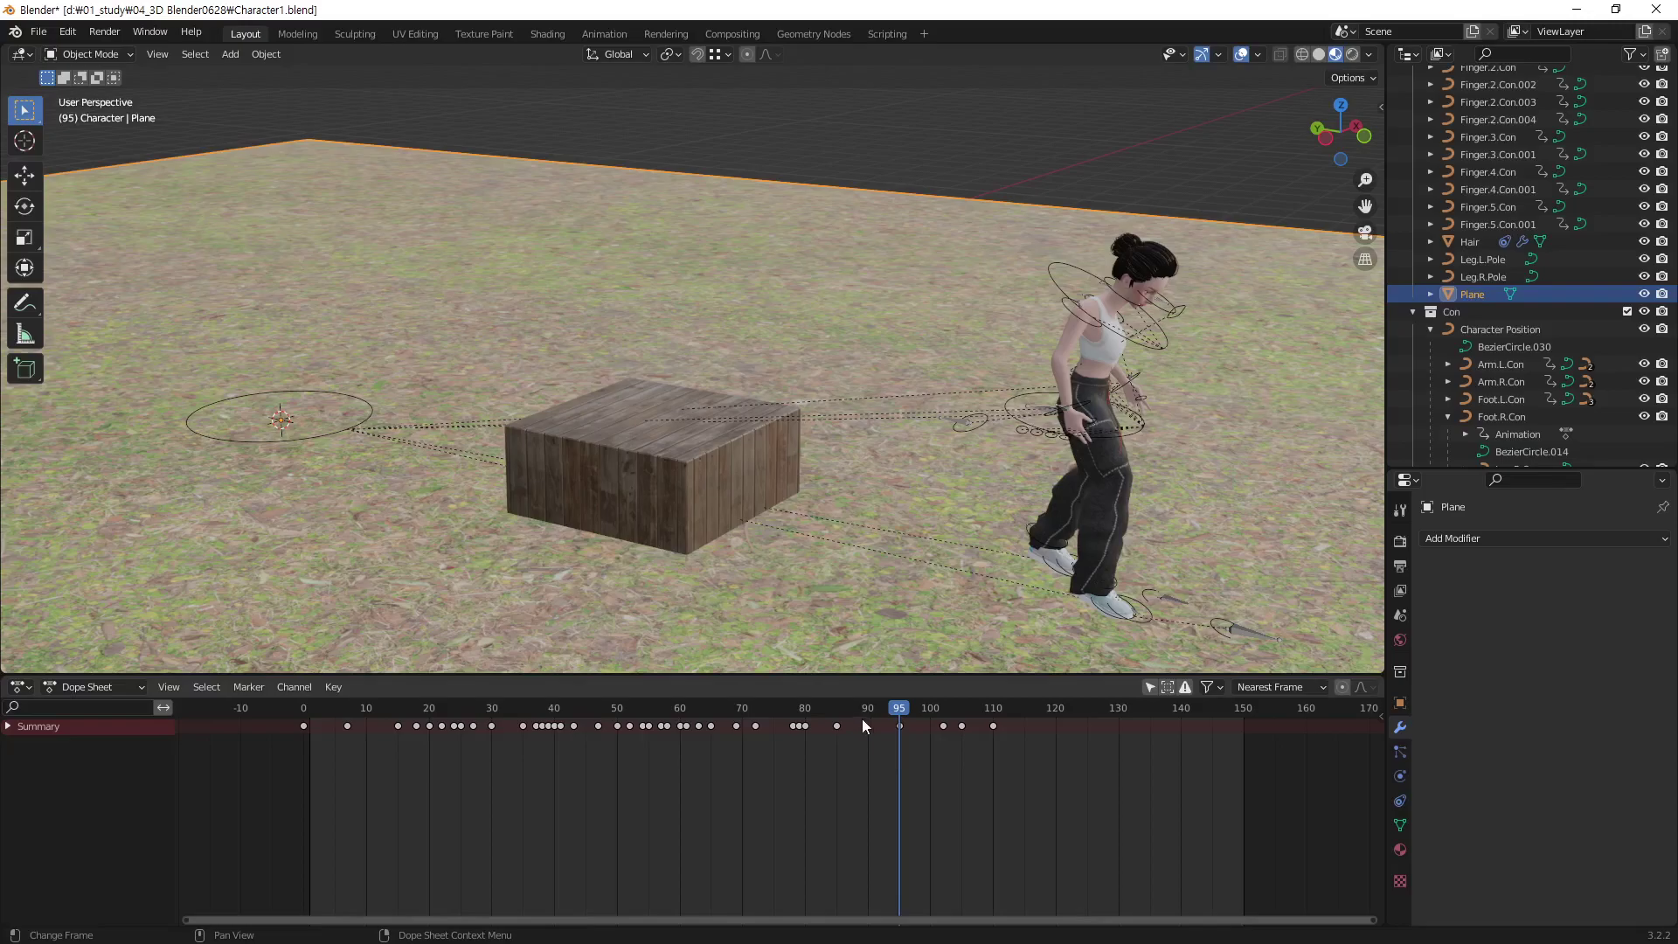
drag(899, 710, 549, 754)
Scale the keyframes after frame 78 toward frame 78 so the last key sits near 110
drag(1026, 756, 778, 722)
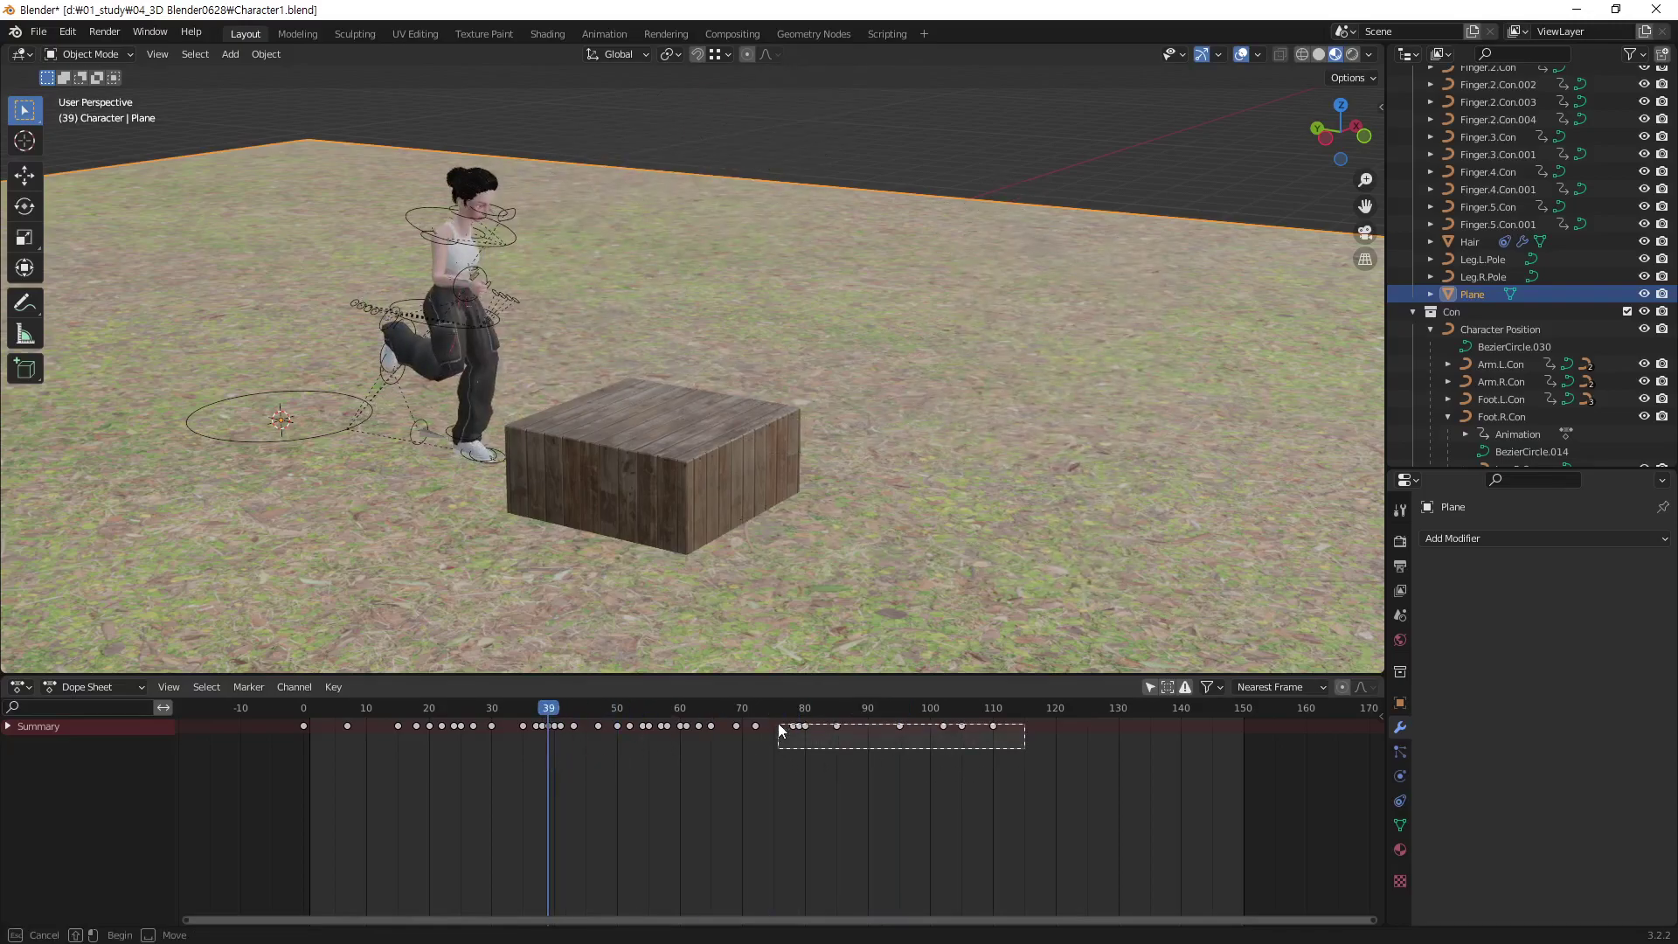
mouse_move(547, 717)
mouse_down()
mouse_move(828, 727)
mouse_move(652, 763)
mouse_move(790, 768)
mouse_up()
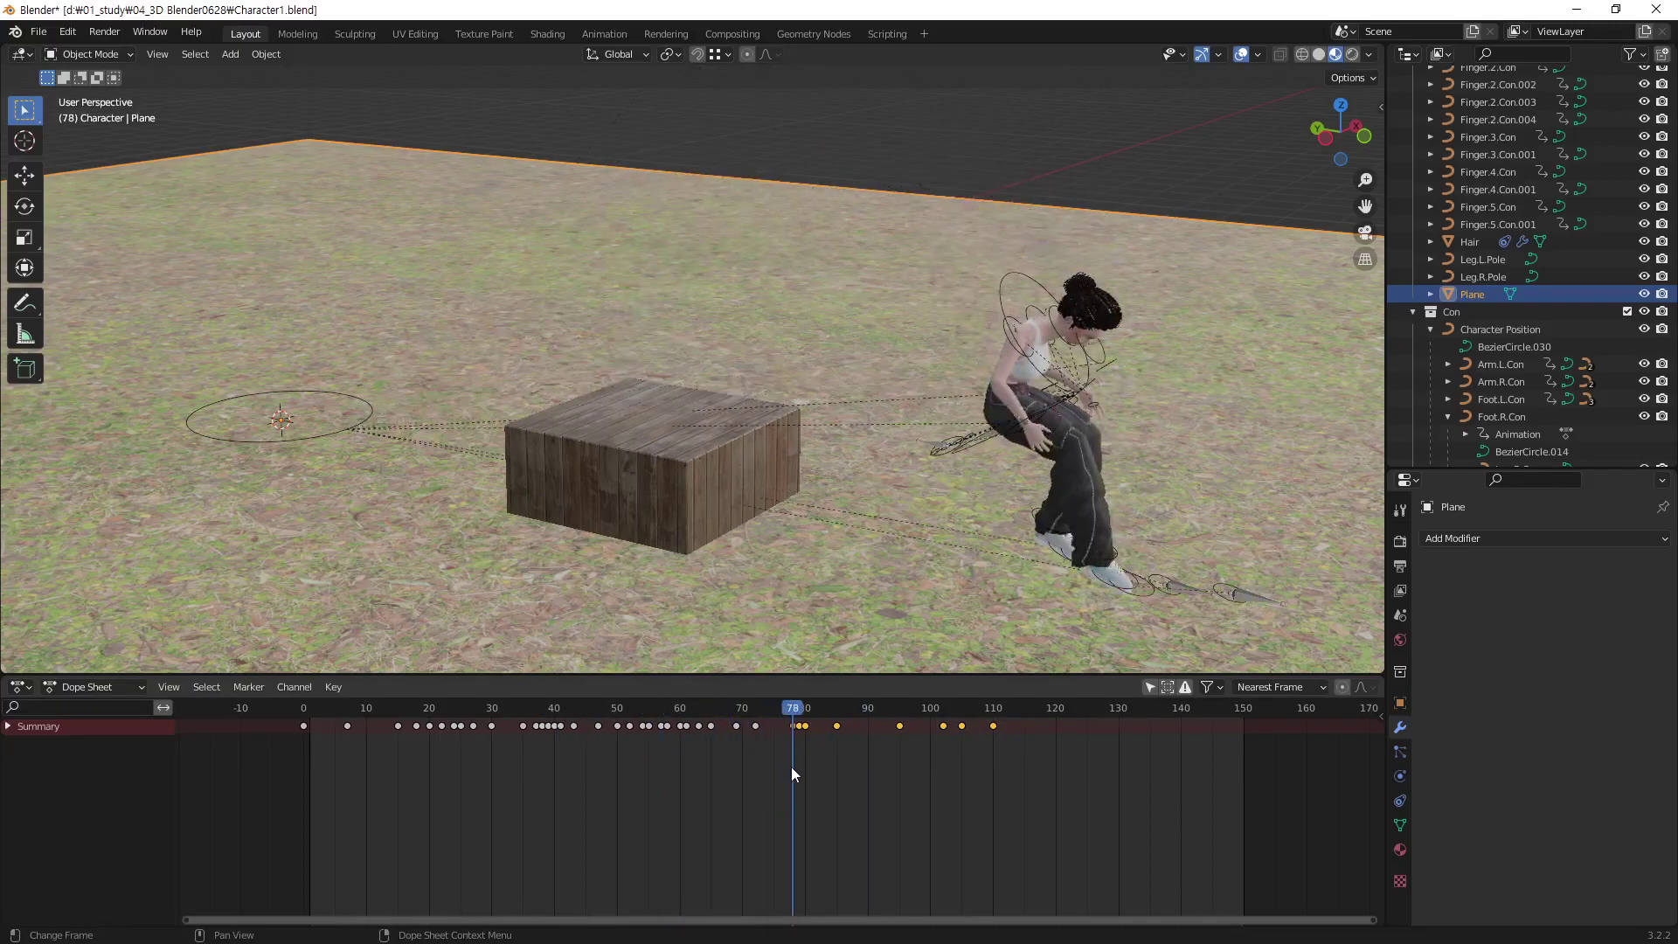
key(s)
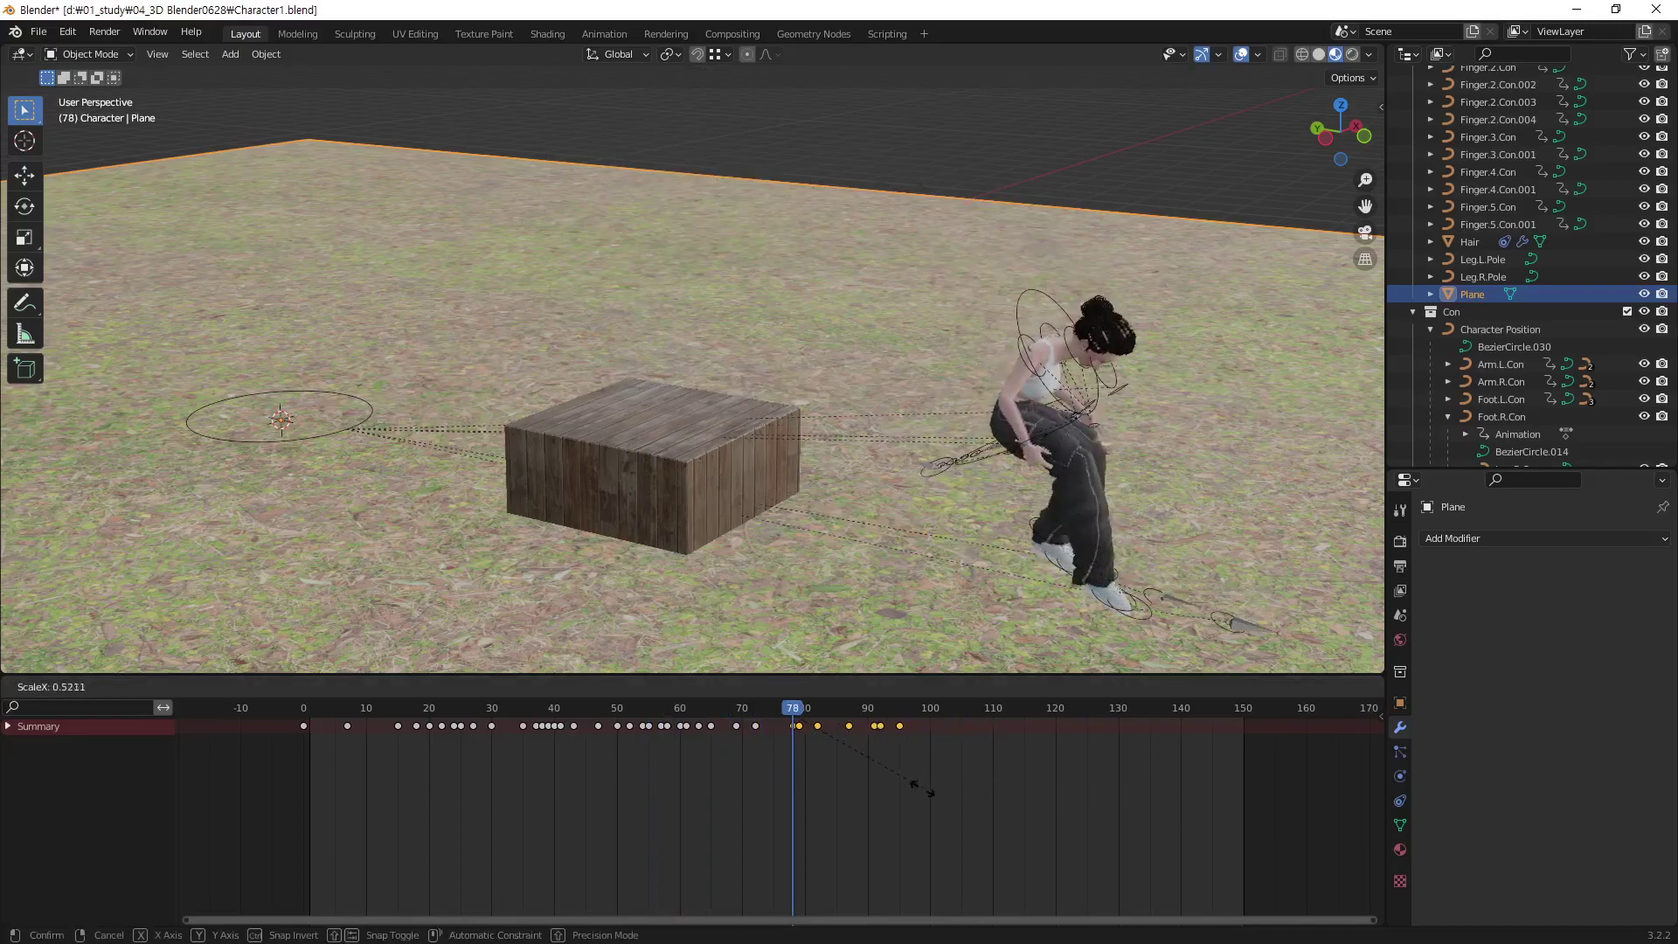
click(1082, 813)
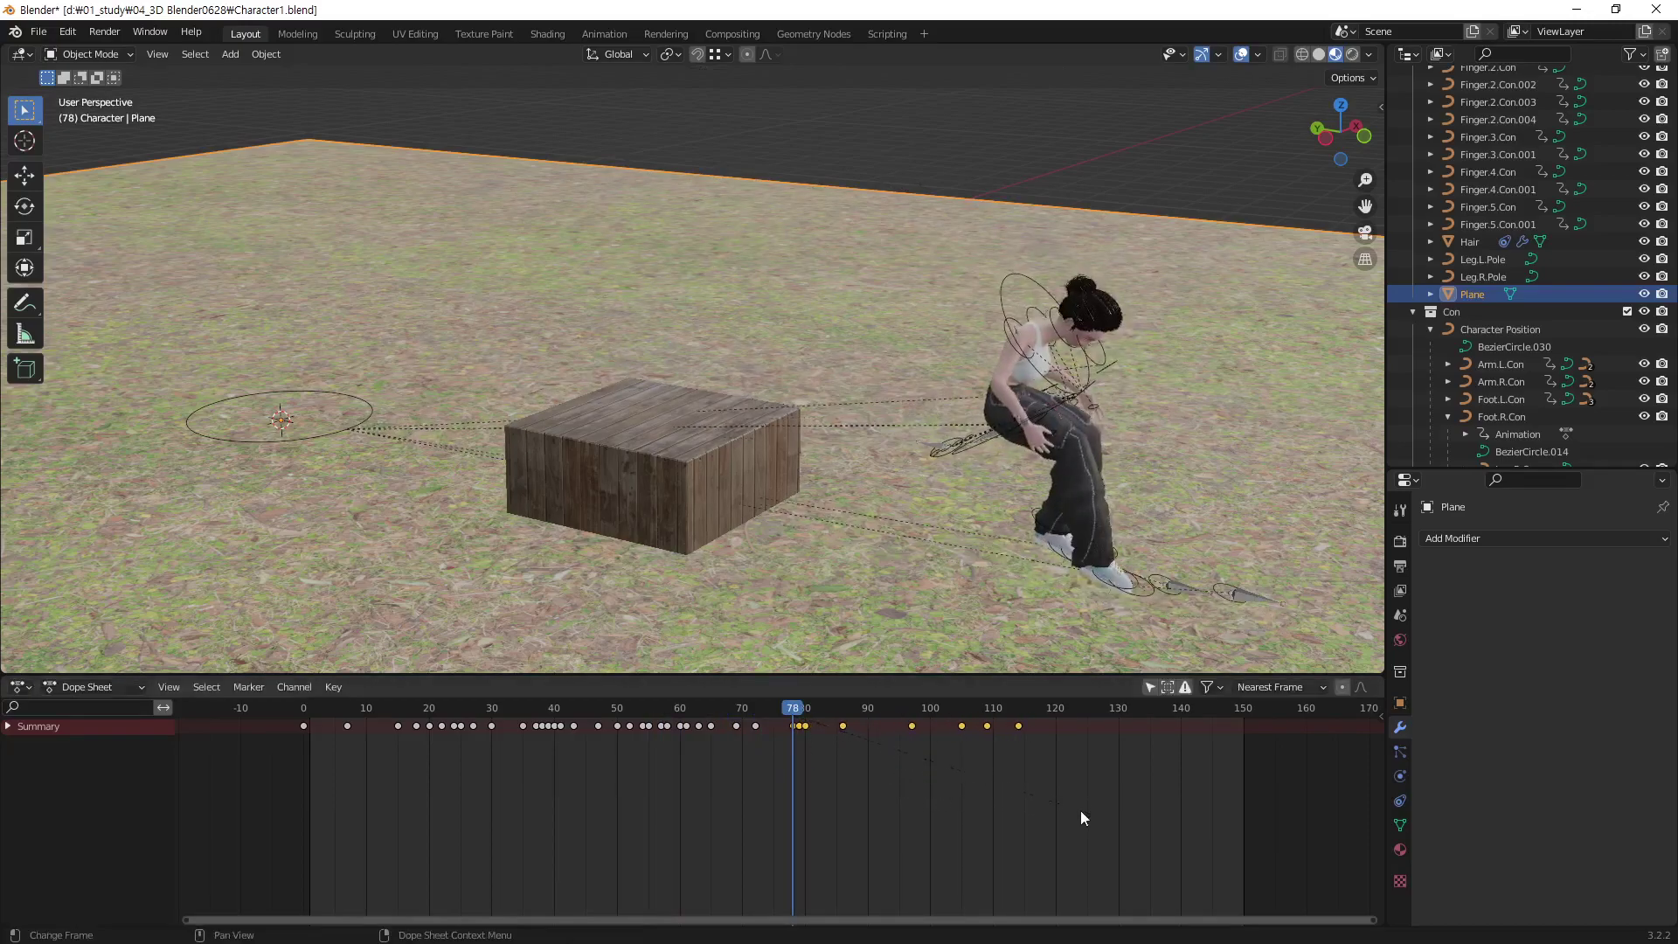
key(s)
click(916, 743)
Play the backflip from frame 0 to check the new ending
drag(792, 715, 292, 731)
key(space)
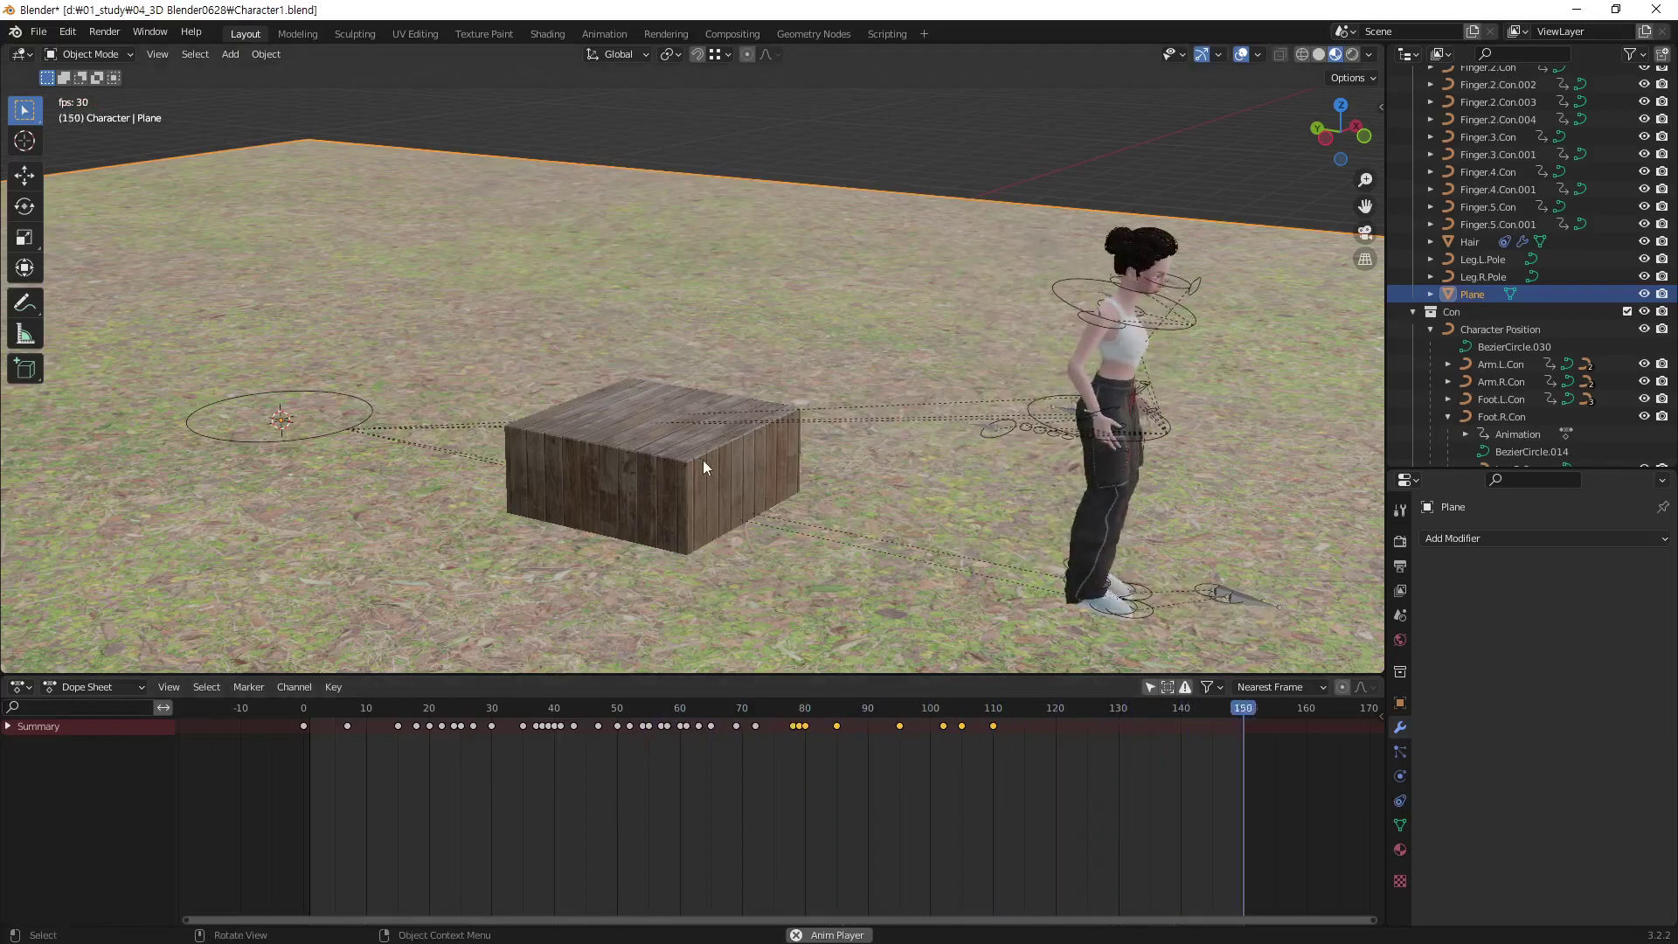
mouse_move(842, 492)
shift+middle_down()
mouse_move(543, 465)
mouse_move(583, 526)
shift+middle_up()
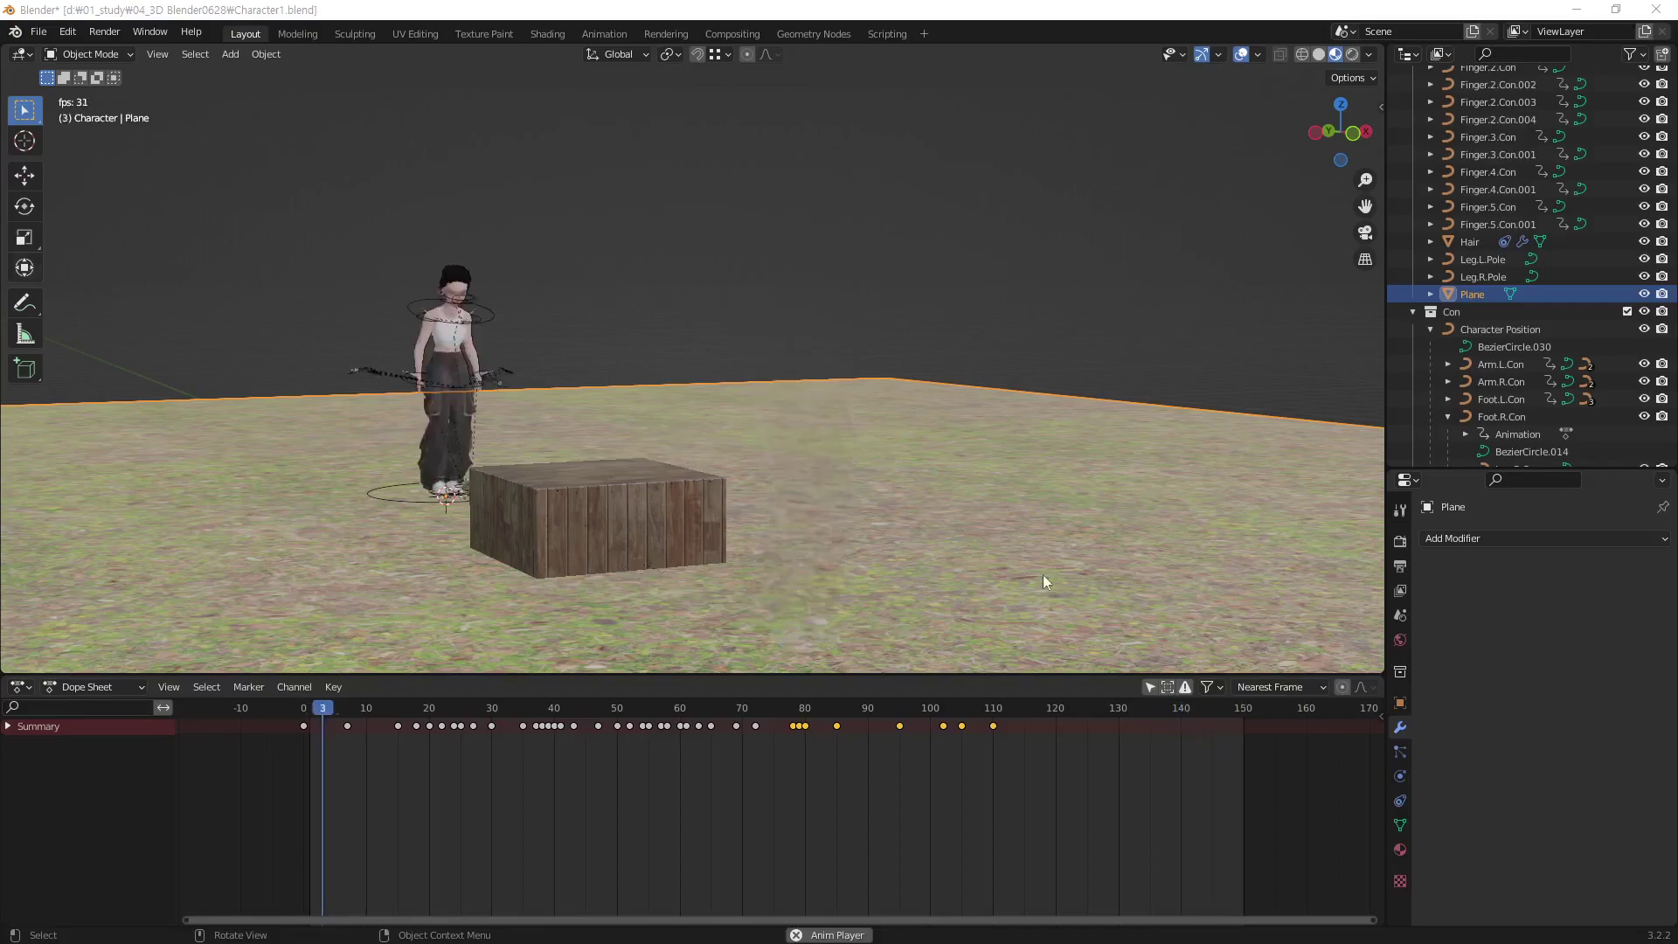
click(801, 719)
mouse_move(801, 718)
mouse_down()
mouse_move(475, 742)
mouse_move(552, 728)
mouse_up()
mouse_move(811, 712)
mouse_down()
mouse_move(511, 736)
mouse_move(894, 771)
mouse_move(594, 757)
mouse_move(764, 775)
mouse_move(395, 769)
mouse_move(232, 788)
mouse_up()
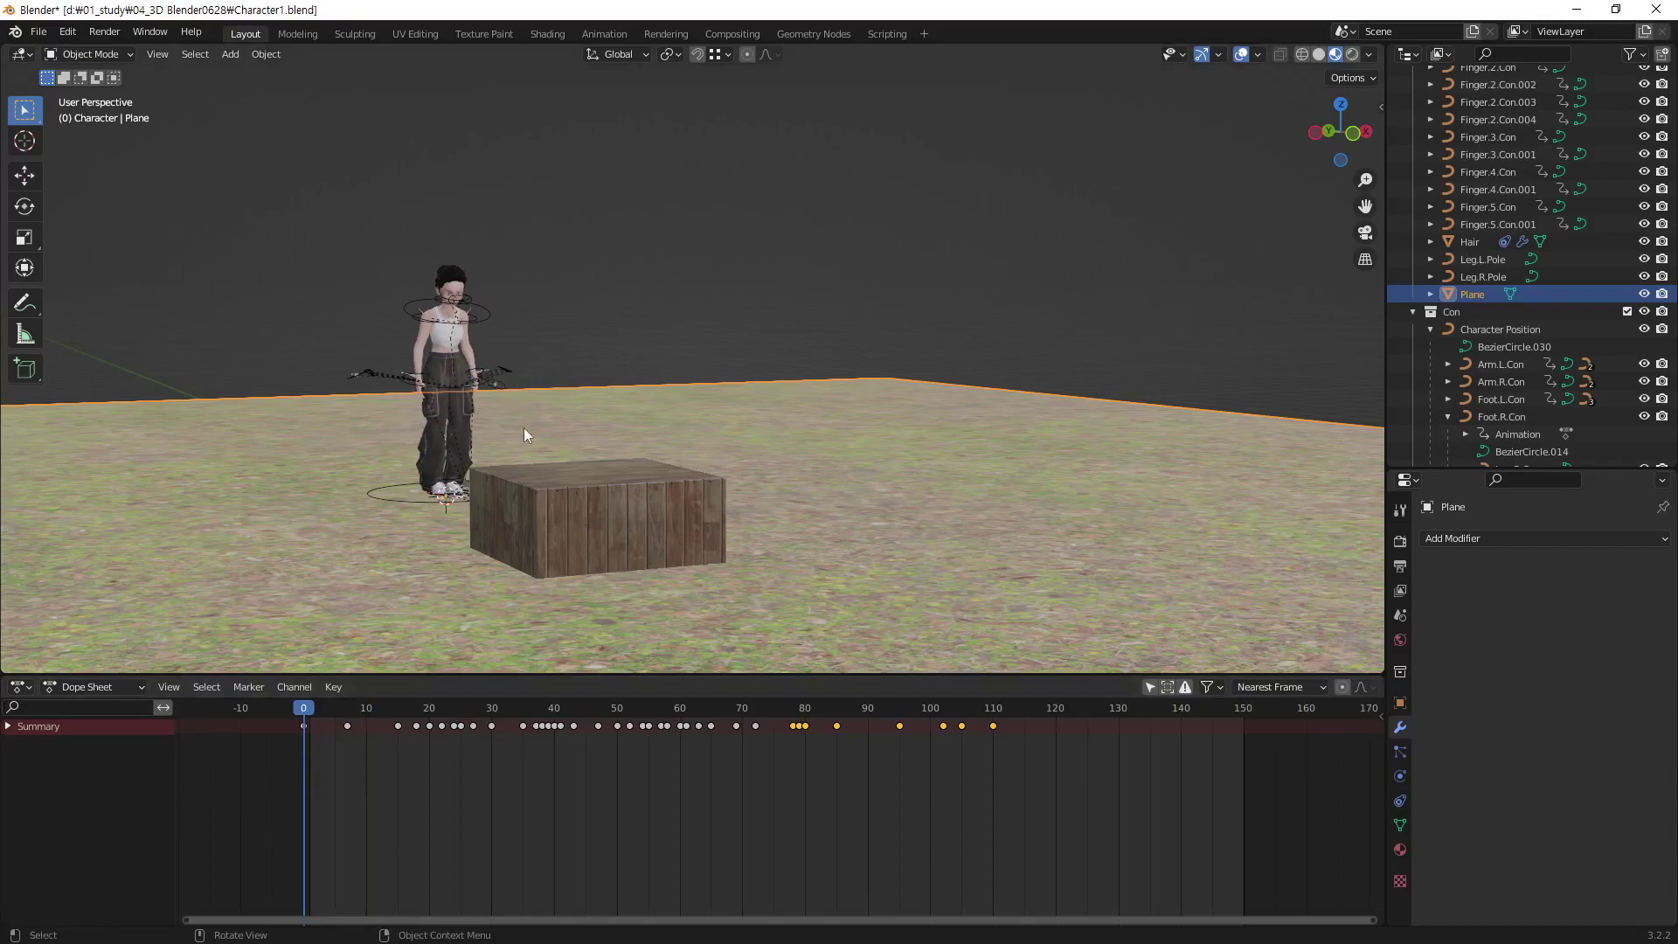
Switch to Solid shading and orbit in close to the character and box
click(1319, 53)
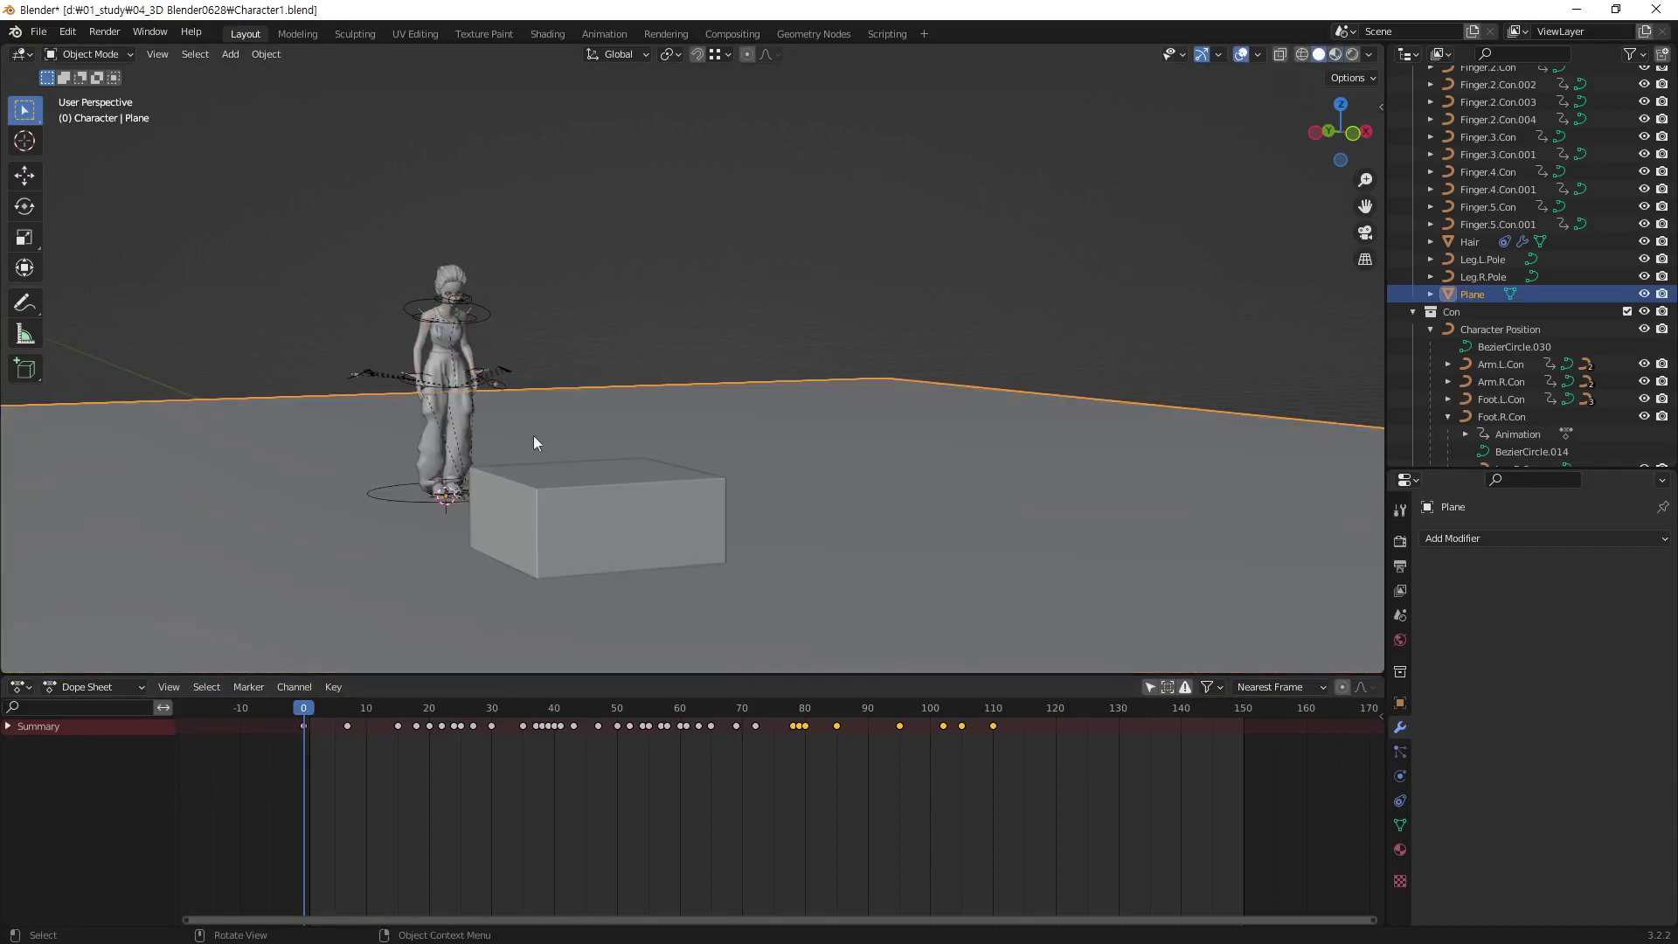
middle_drag(447, 406, 464, 364)
middle_drag(575, 355, 584, 376)
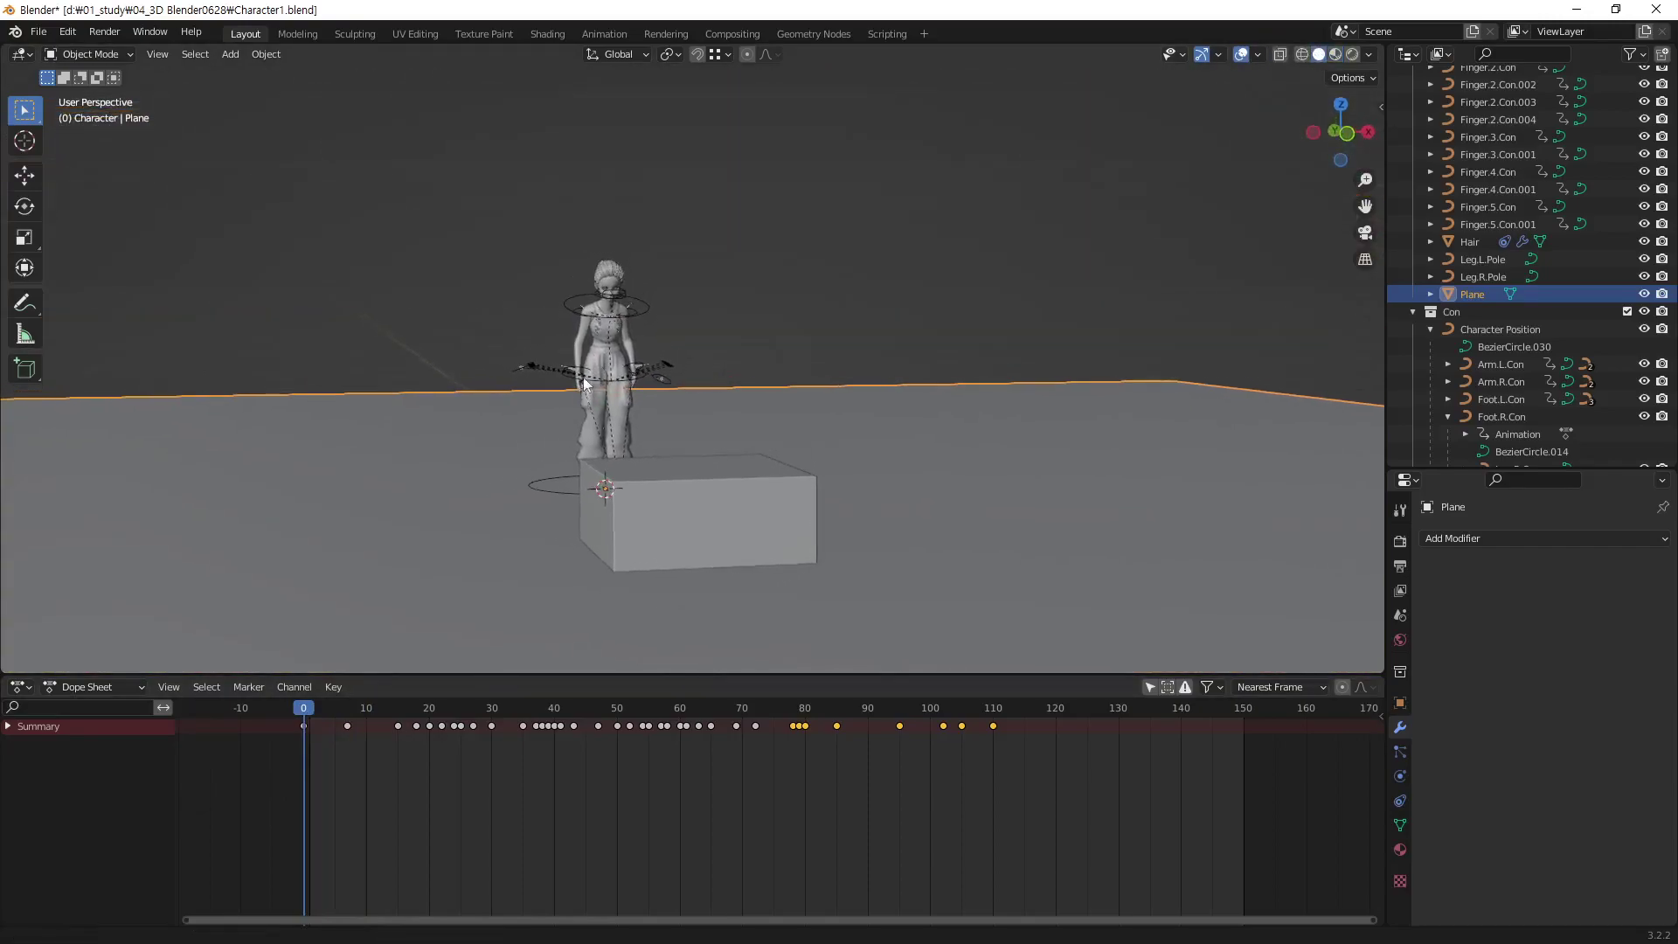
scroll(583, 376, up, 3)
Frame the Body mesh and inspect it in local view, then return to the full scene
click(589, 361)
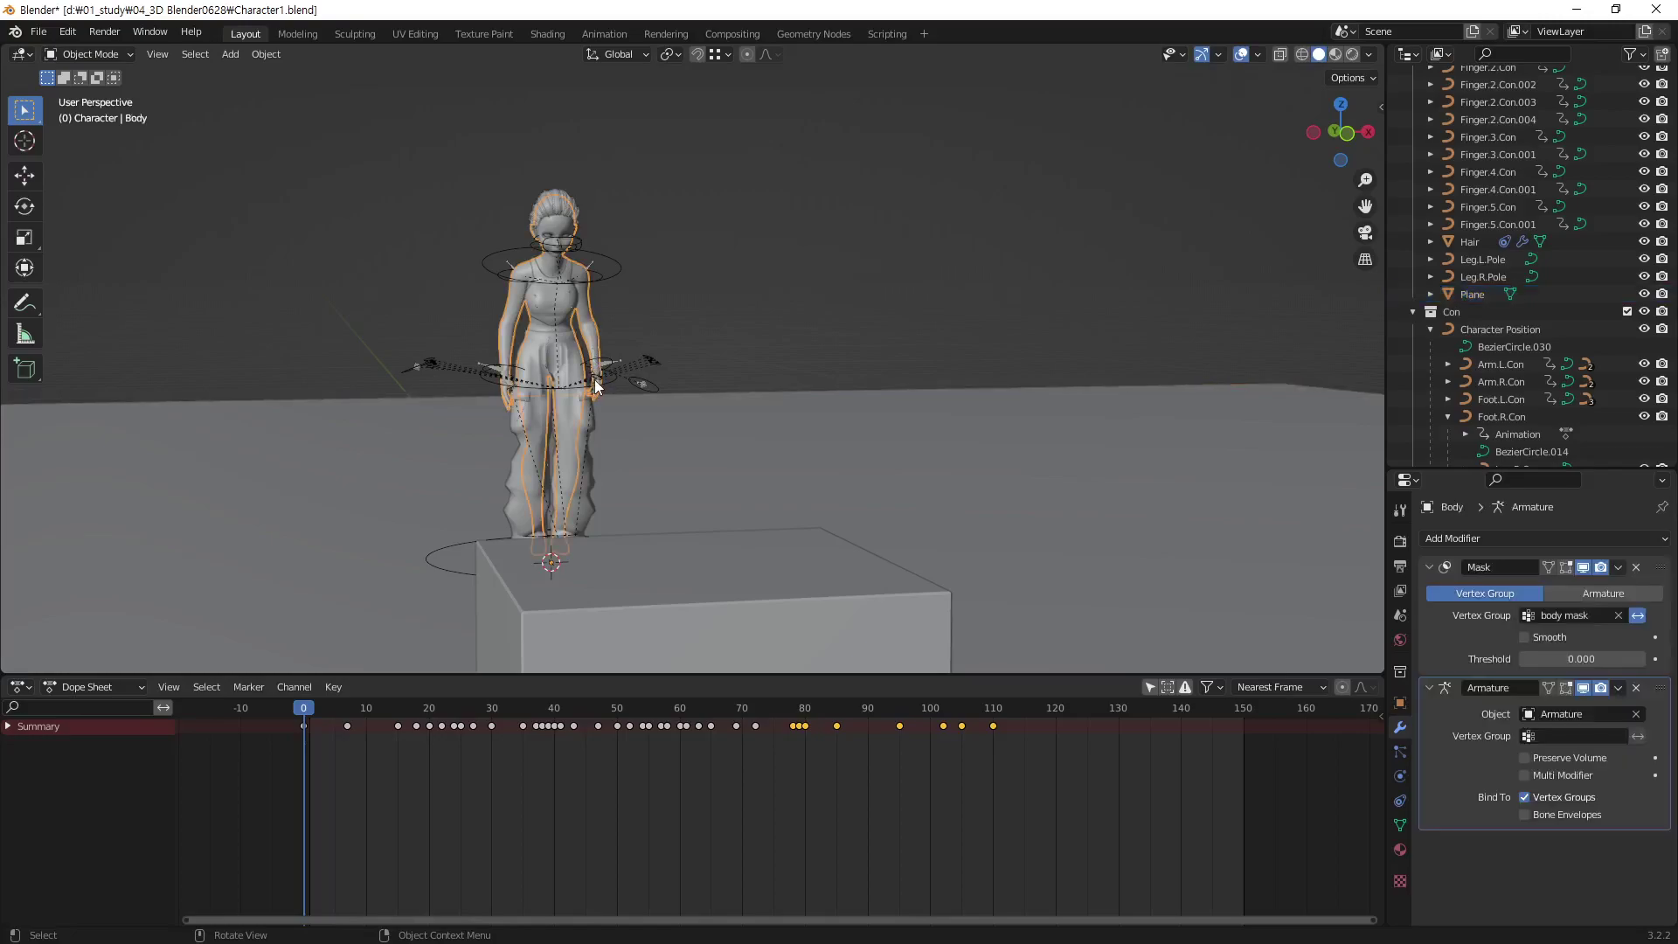
key(KP_Decimal)
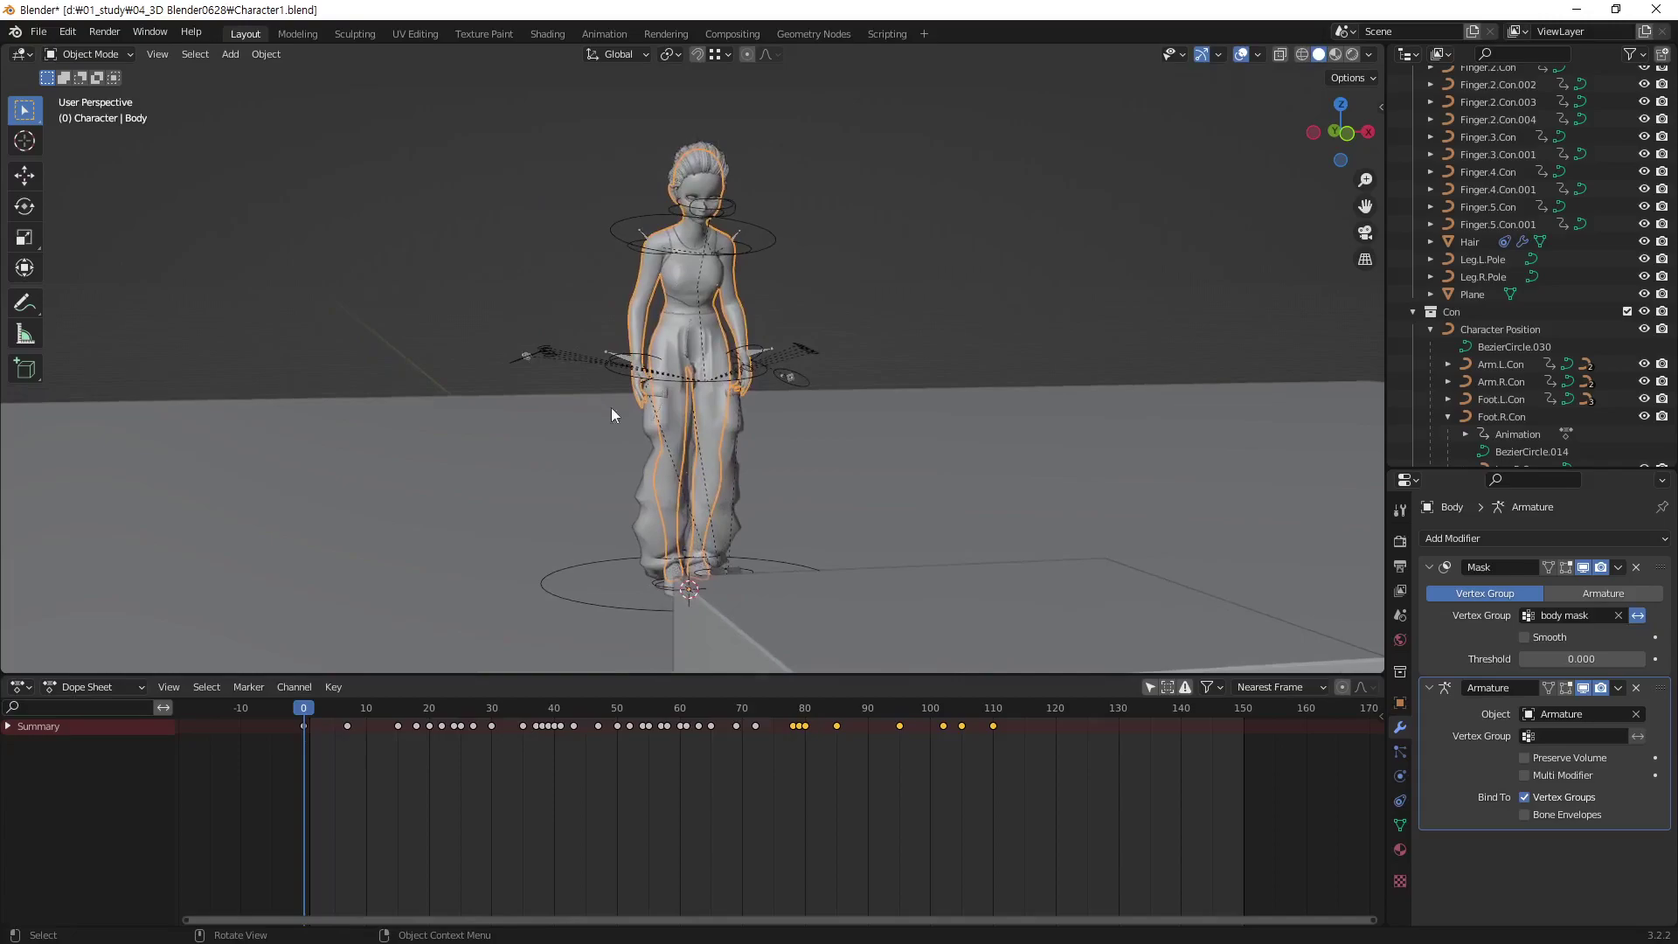
key(KP_Divide)
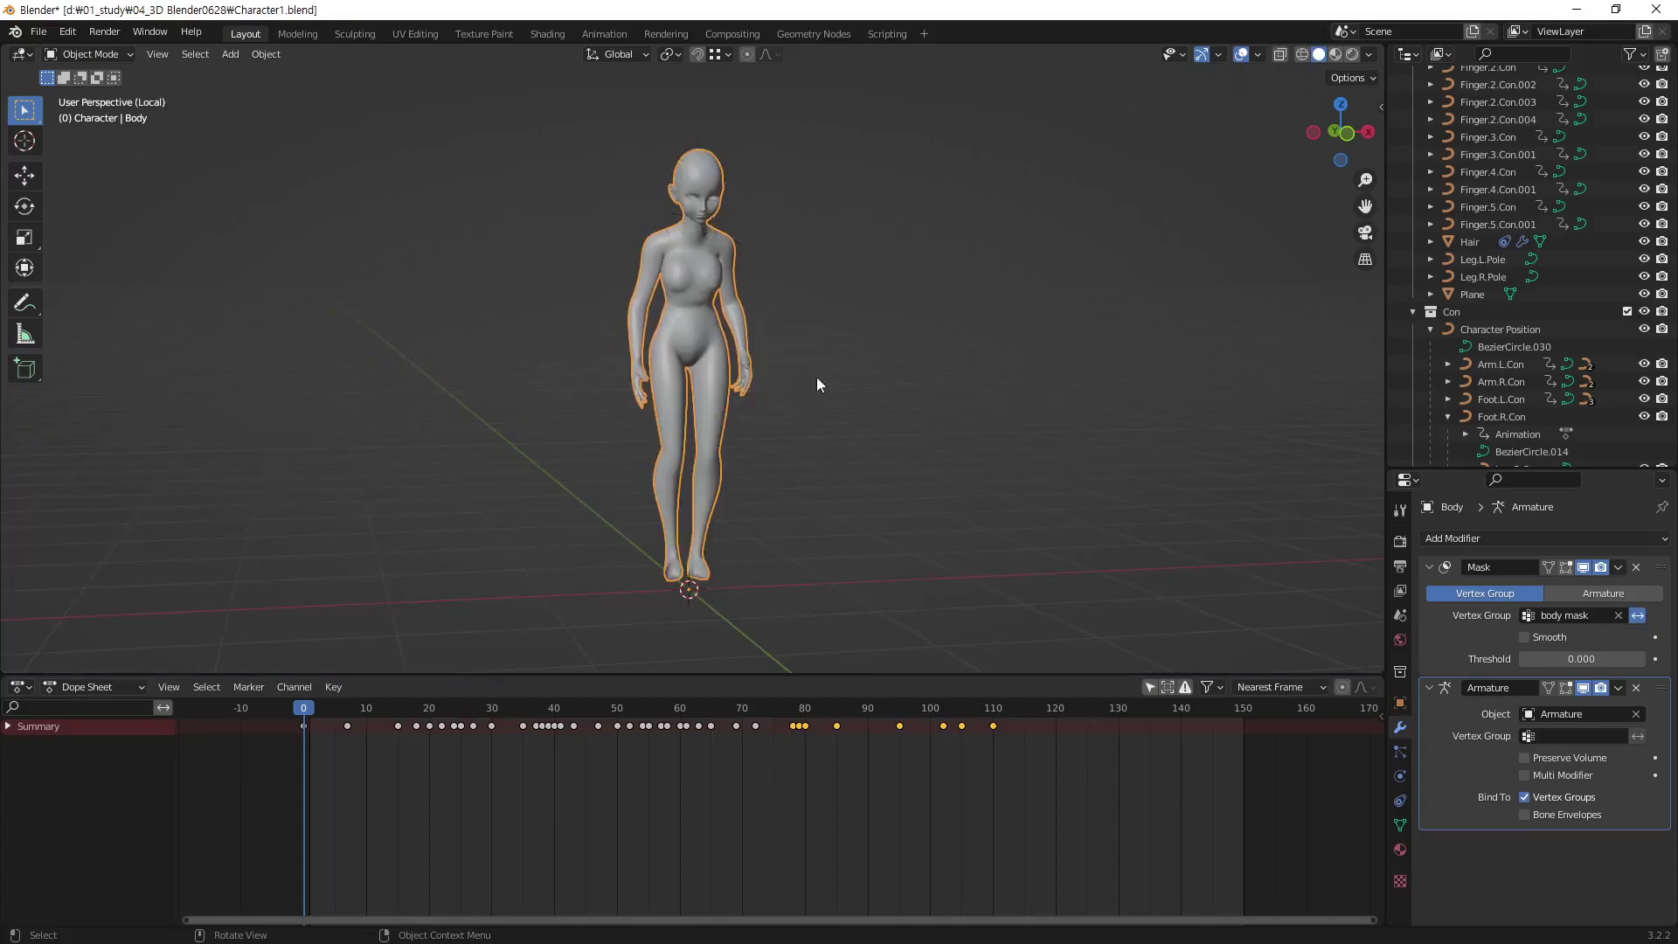
click(816, 376)
click(710, 344)
click(789, 397)
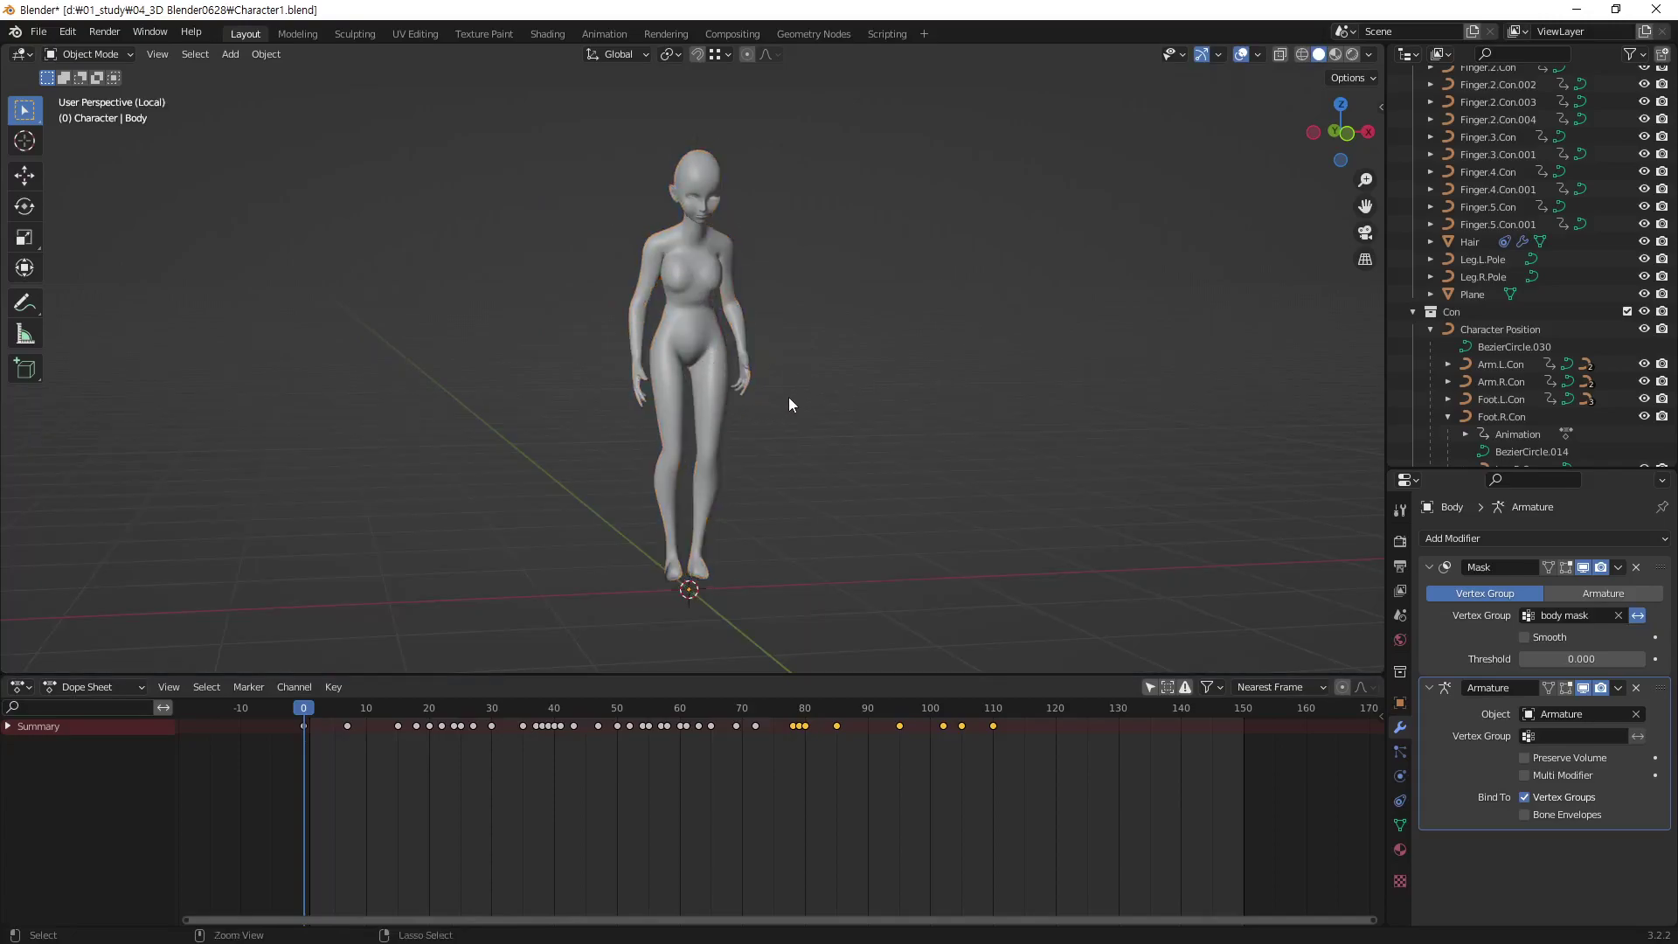
key(a)
key(KP_Divide)
Put Armature.001's skeleton into Rest Position to show the unposed body
click(773, 357)
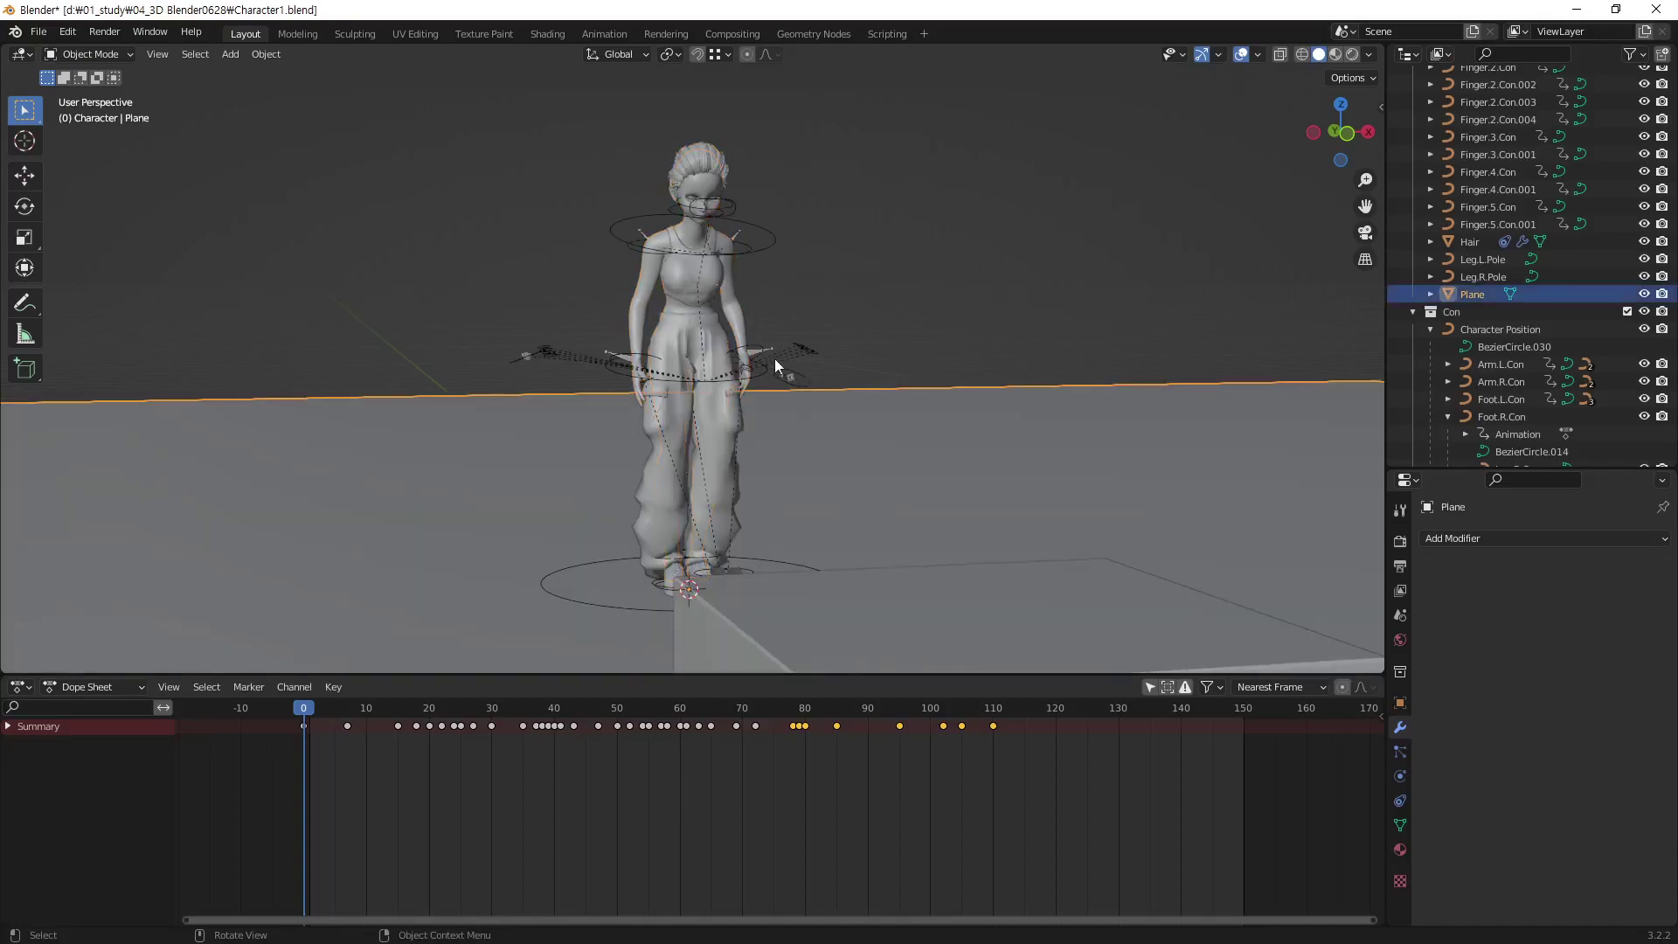
click(740, 277)
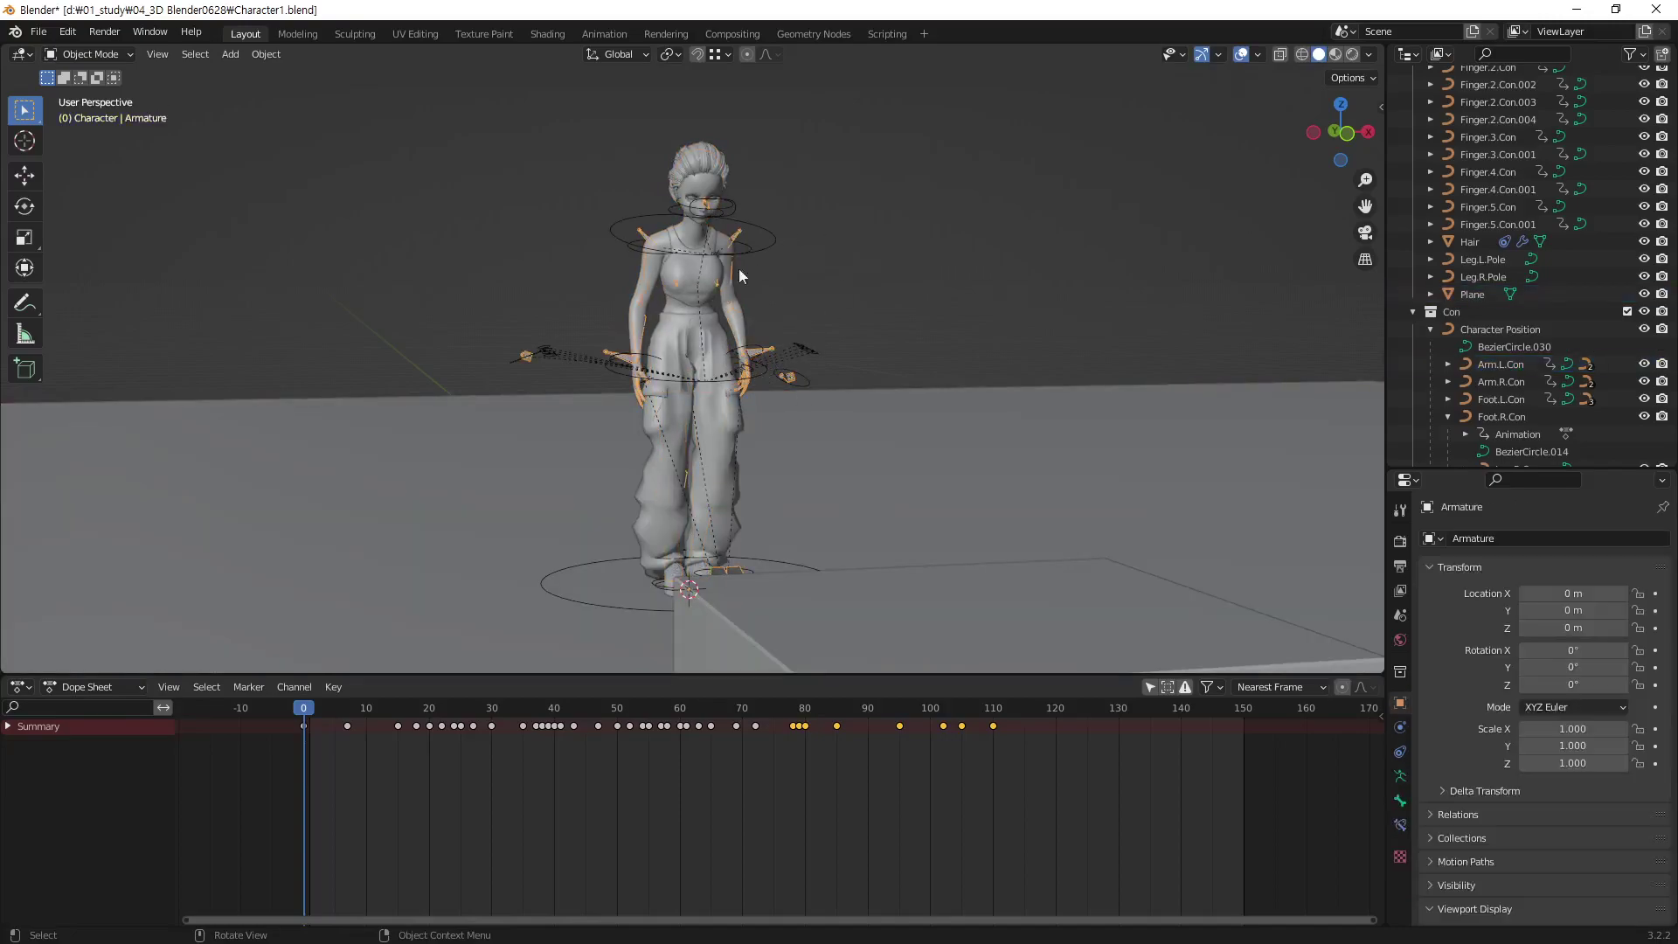
click(1400, 776)
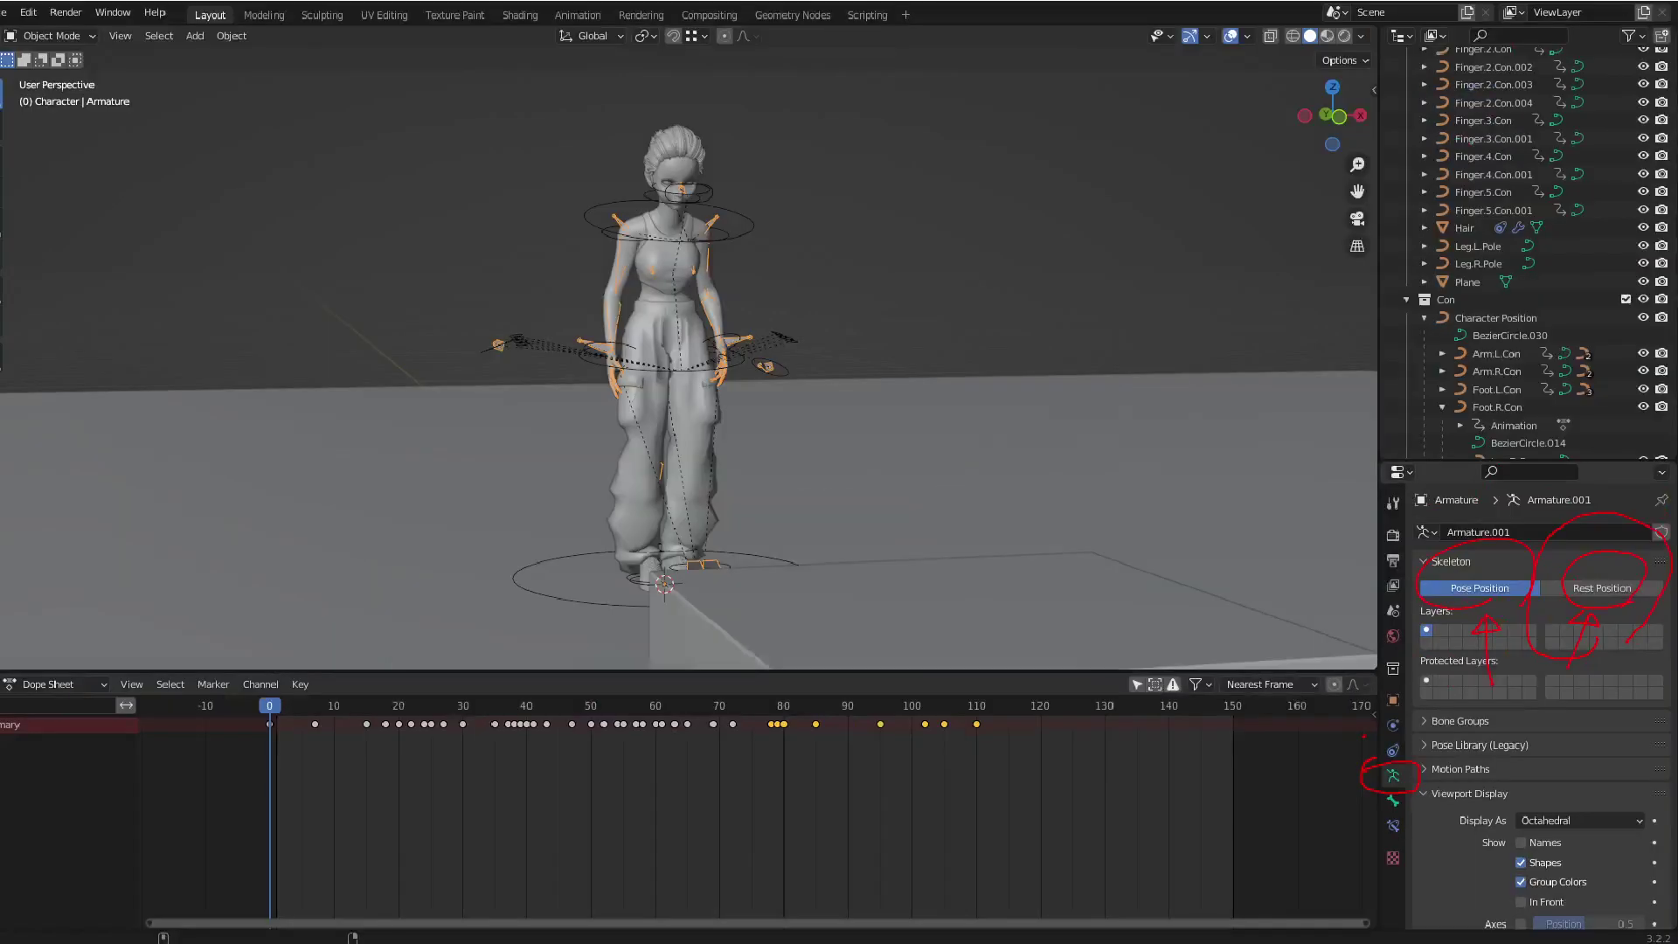
click(1617, 592)
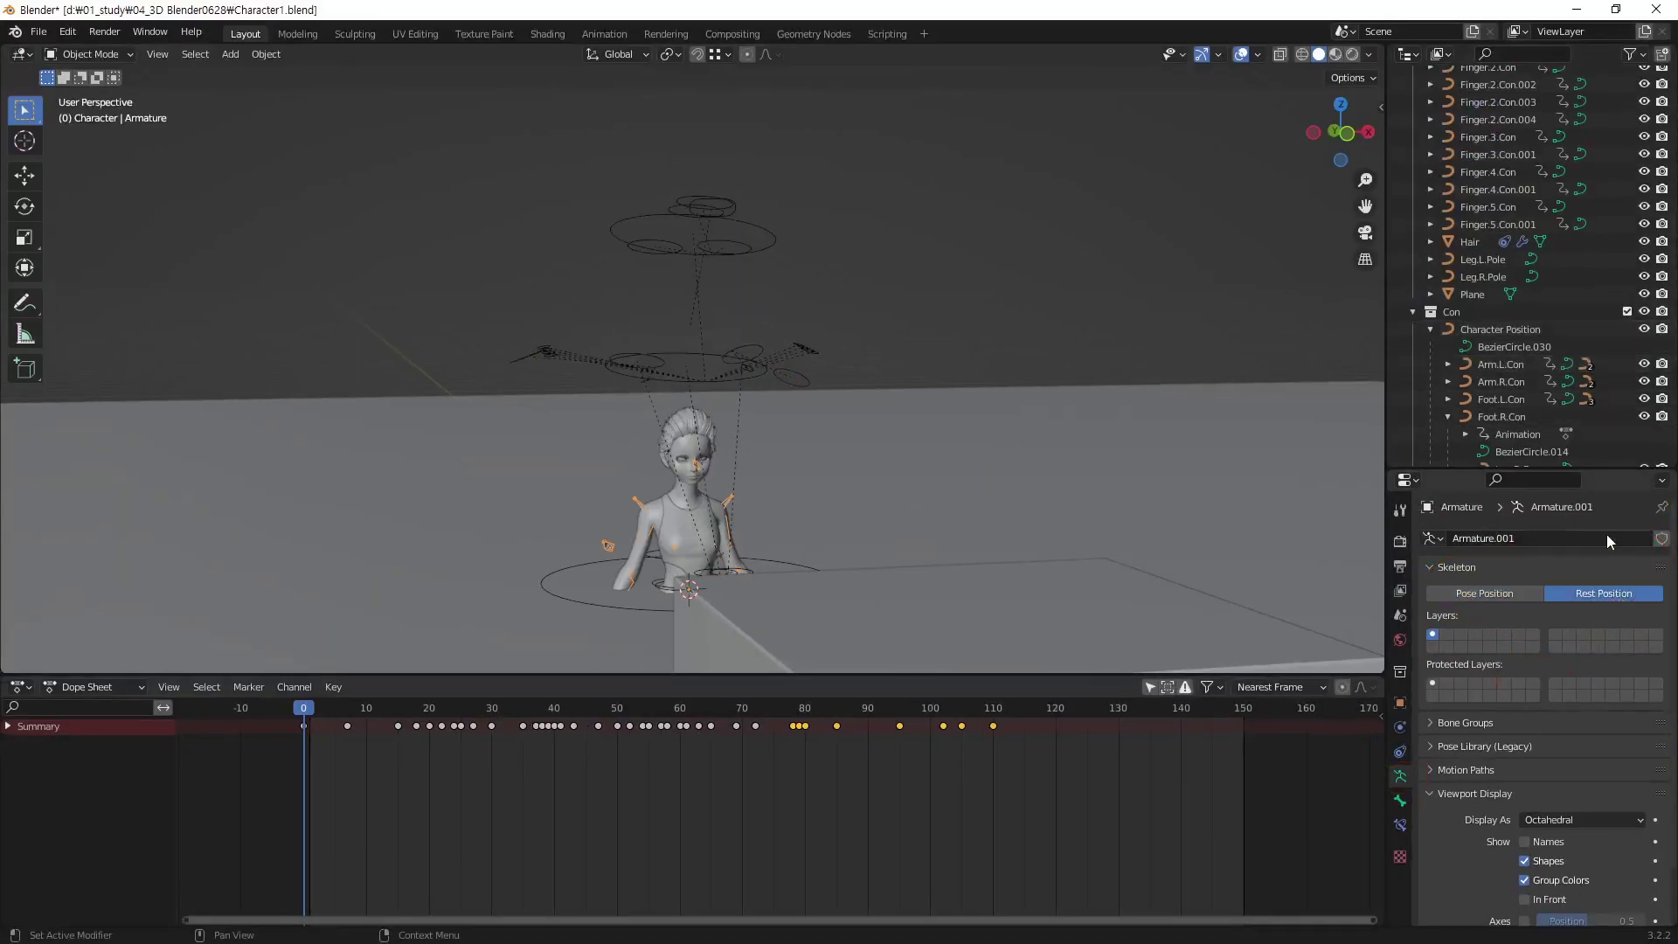
mouse_move(724, 495)
ctrl+middle_down()
mouse_move(777, 198)
mouse_move(785, 344)
mouse_move(869, 307)
mouse_move(1067, 300)
mouse_move(1183, 332)
mouse_move(799, 405)
mouse_move(808, 459)
mouse_move(785, 472)
mouse_move(810, 421)
mouse_move(730, 381)
mouse_move(782, 243)
ctrl+middle_up()
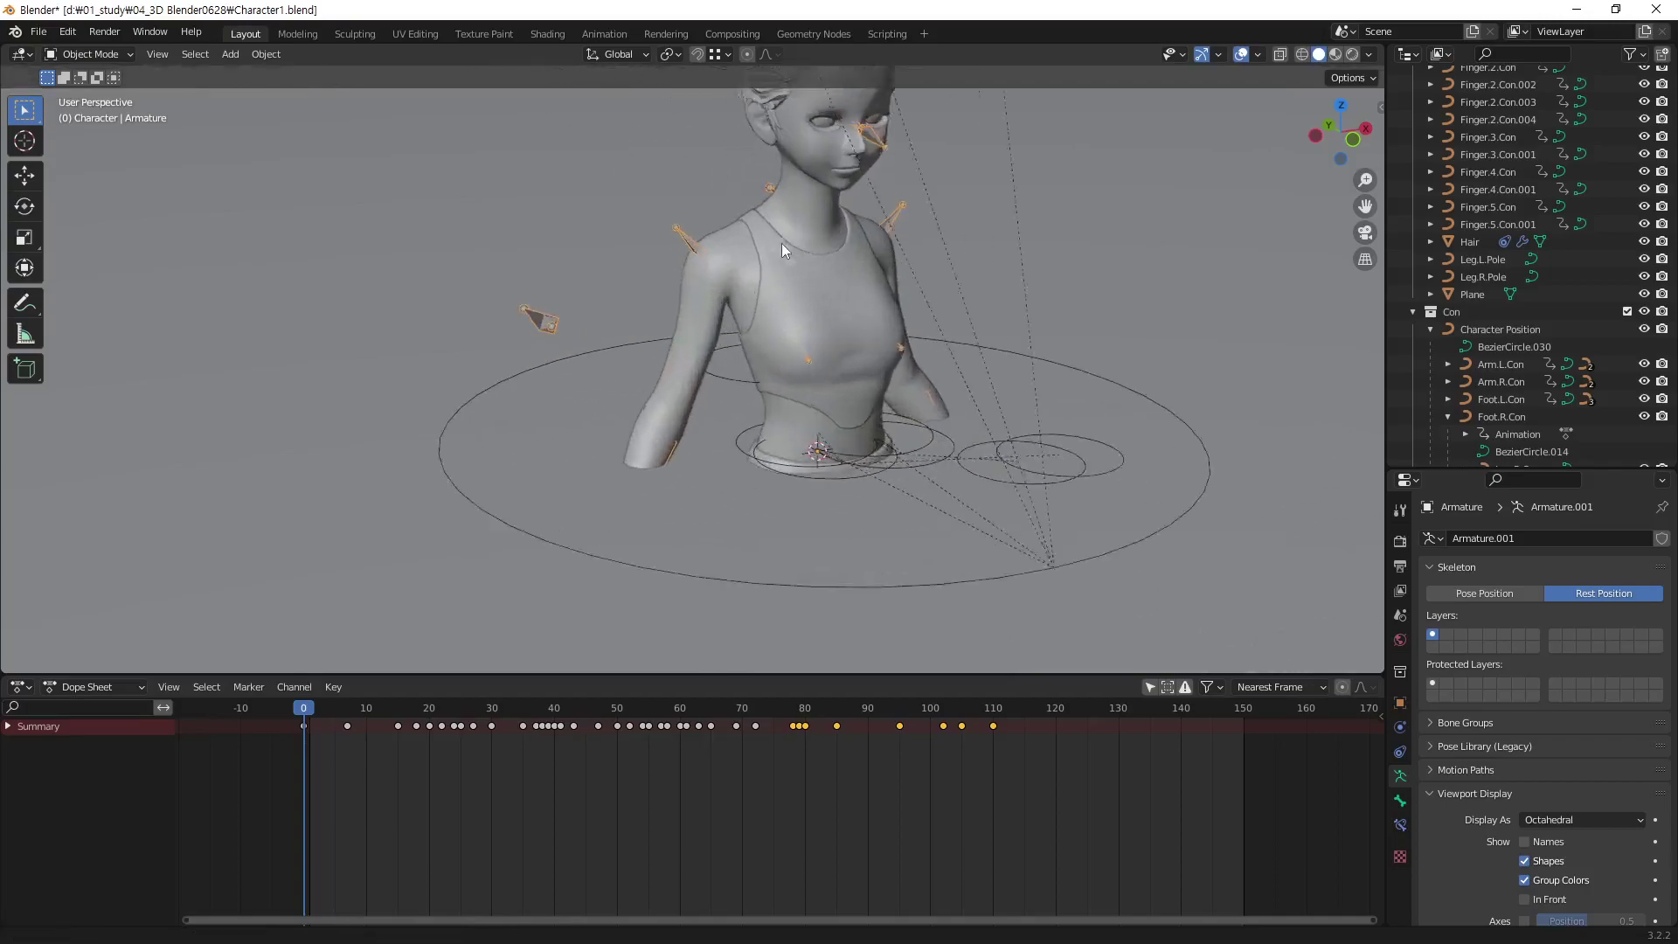
Select the character's Body mesh and isolate it in local view
scroll(758, 318, up, 3)
click(690, 291)
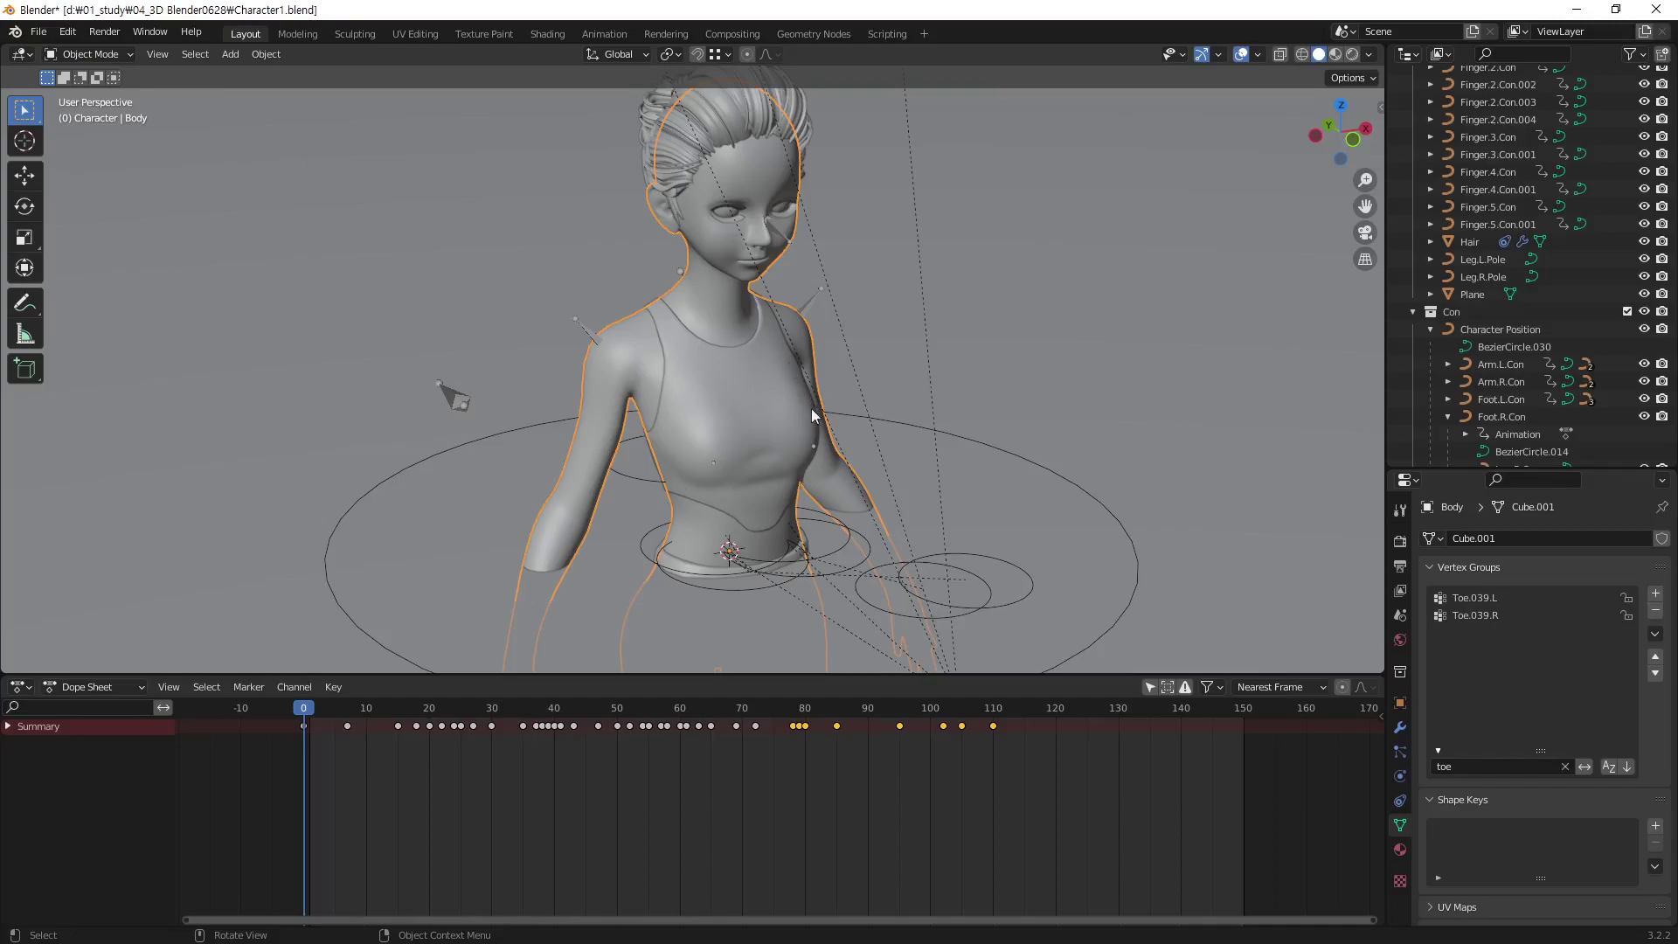
scroll(812, 397, down, 2)
middle_drag(810, 381, 869, 245)
scroll(831, 332, down, 4)
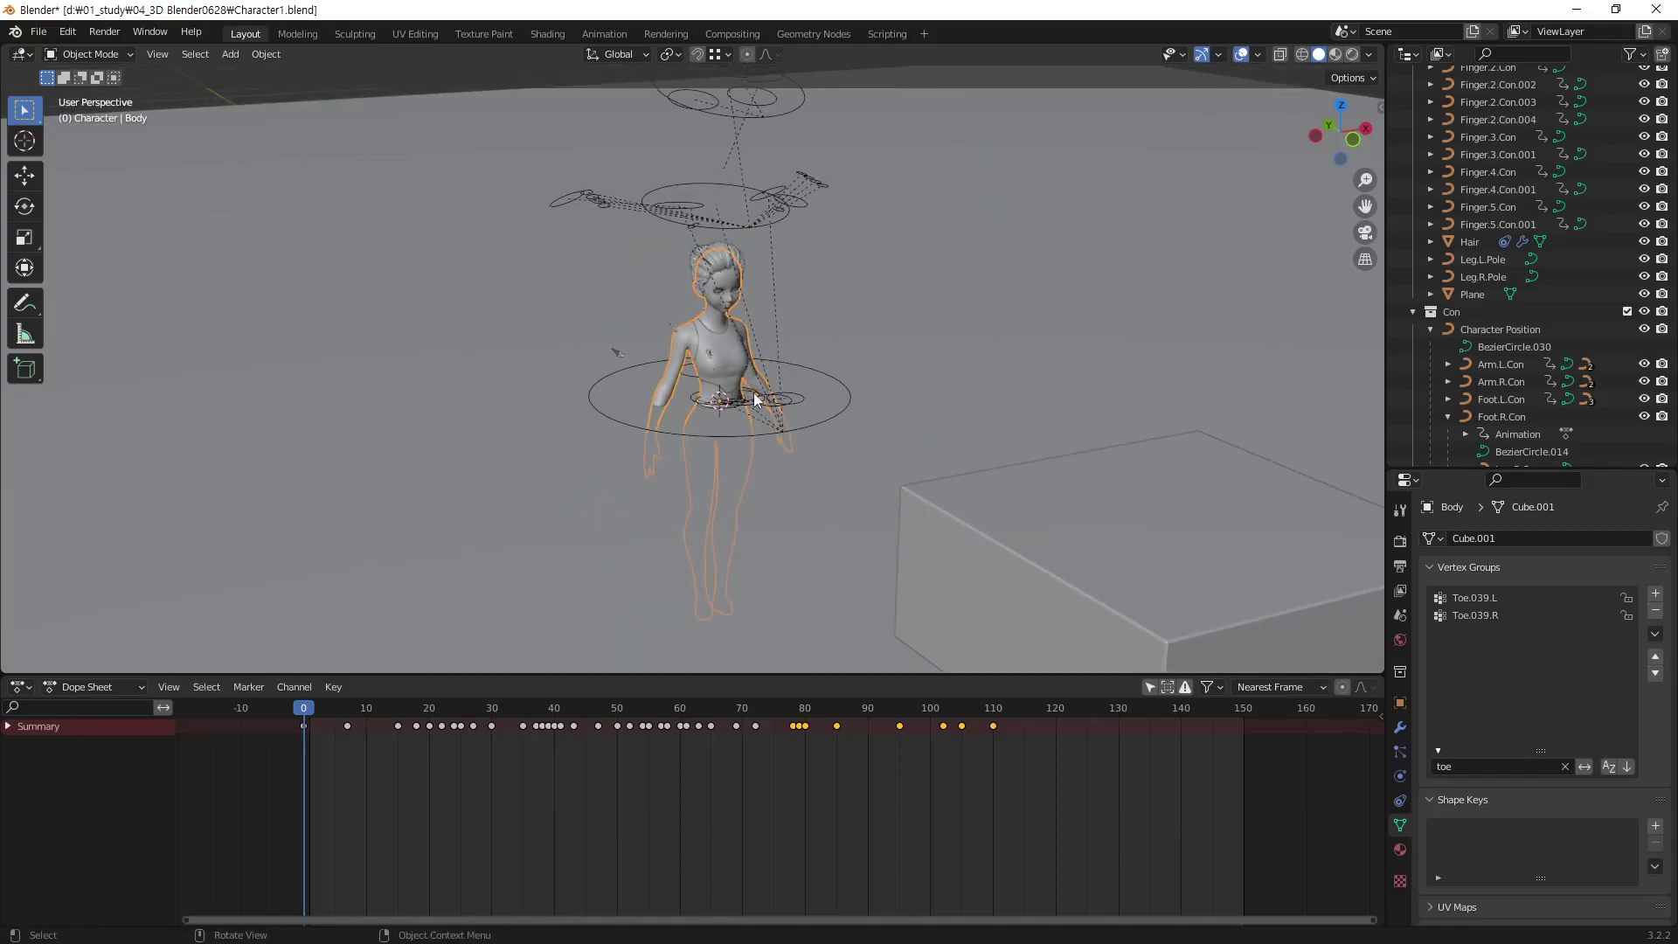
key(KP_Divide)
Orbit around the isolated body to inspect it from back, front and side
mouse_move(721, 495)
middle_down()
mouse_move(1079, 444)
mouse_move(708, 452)
mouse_move(518, 504)
mouse_move(806, 485)
mouse_move(631, 552)
middle_up()
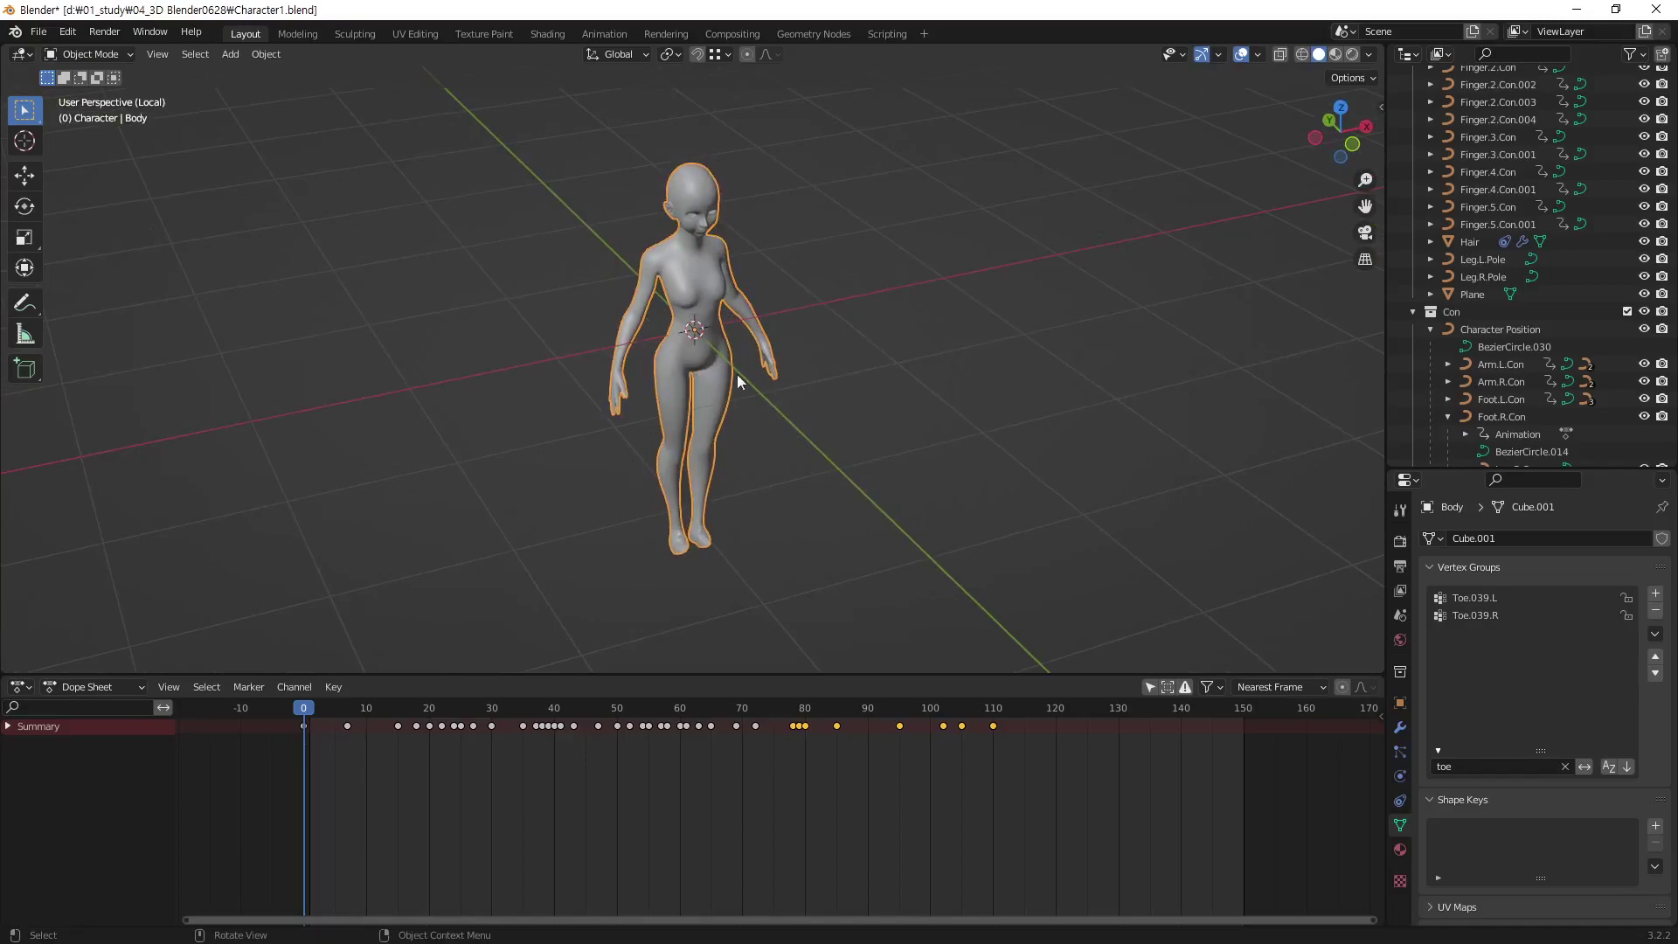
mouse_move(737, 374)
middle_down()
mouse_move(700, 475)
mouse_move(723, 494)
mouse_move(700, 447)
mouse_move(748, 339)
mouse_move(729, 372)
middle_up()
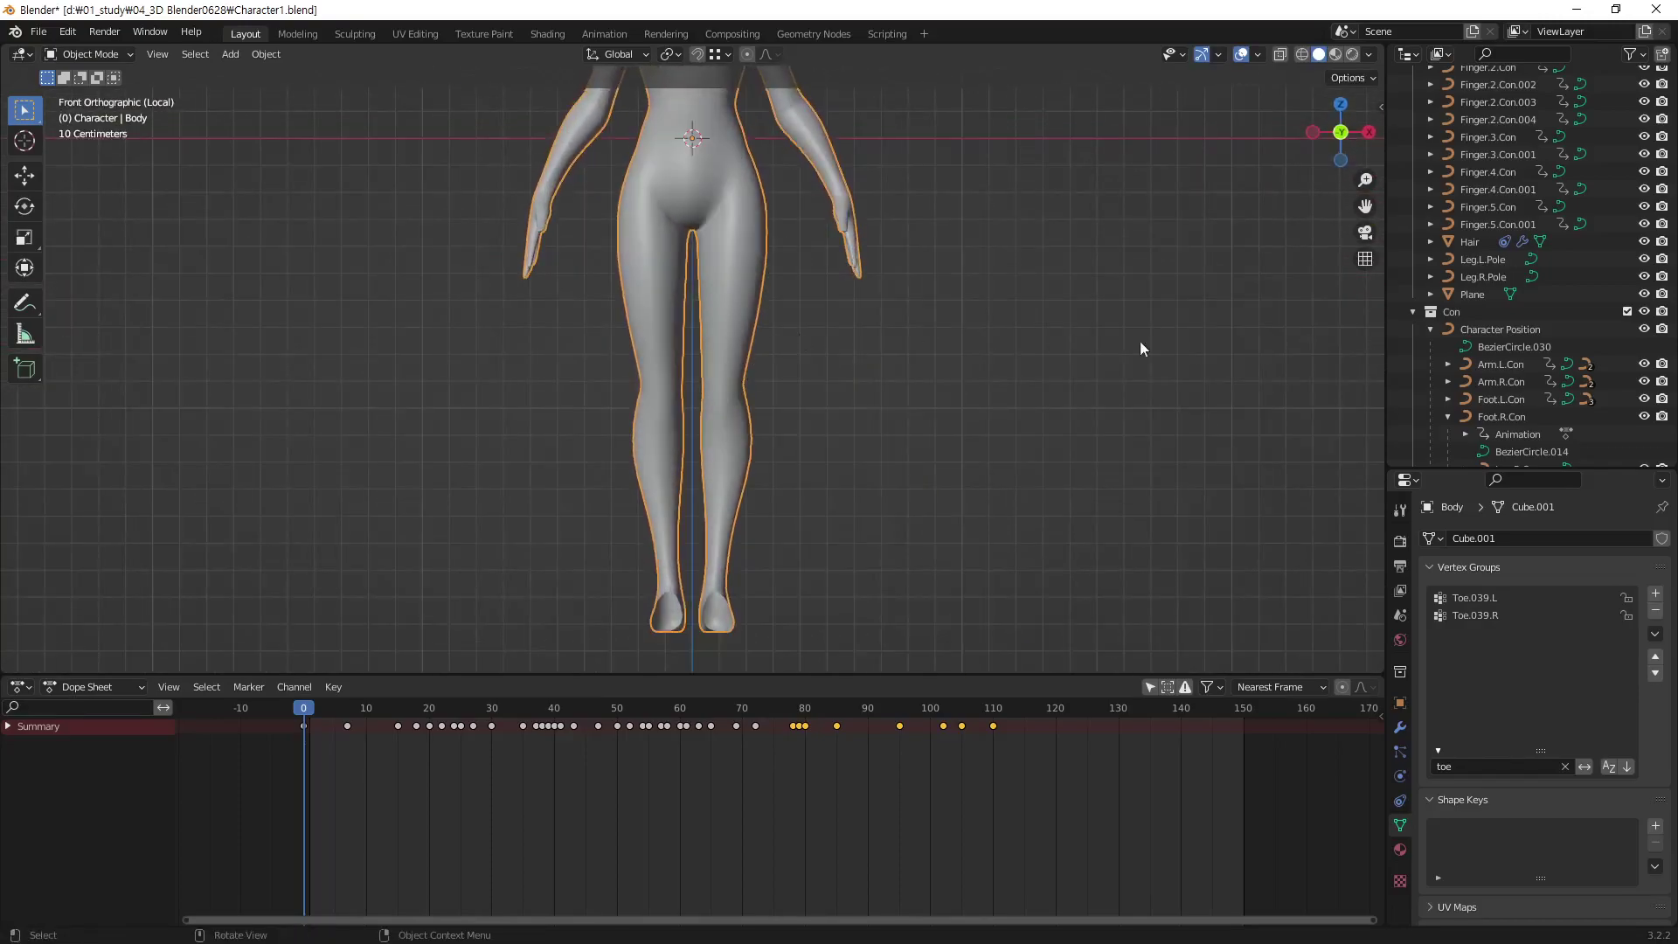
mouse_move(586, 506)
middle_down()
mouse_move(658, 348)
mouse_move(726, 423)
mouse_move(680, 396)
mouse_move(726, 353)
middle_up()
scroll(805, 265, up, 5)
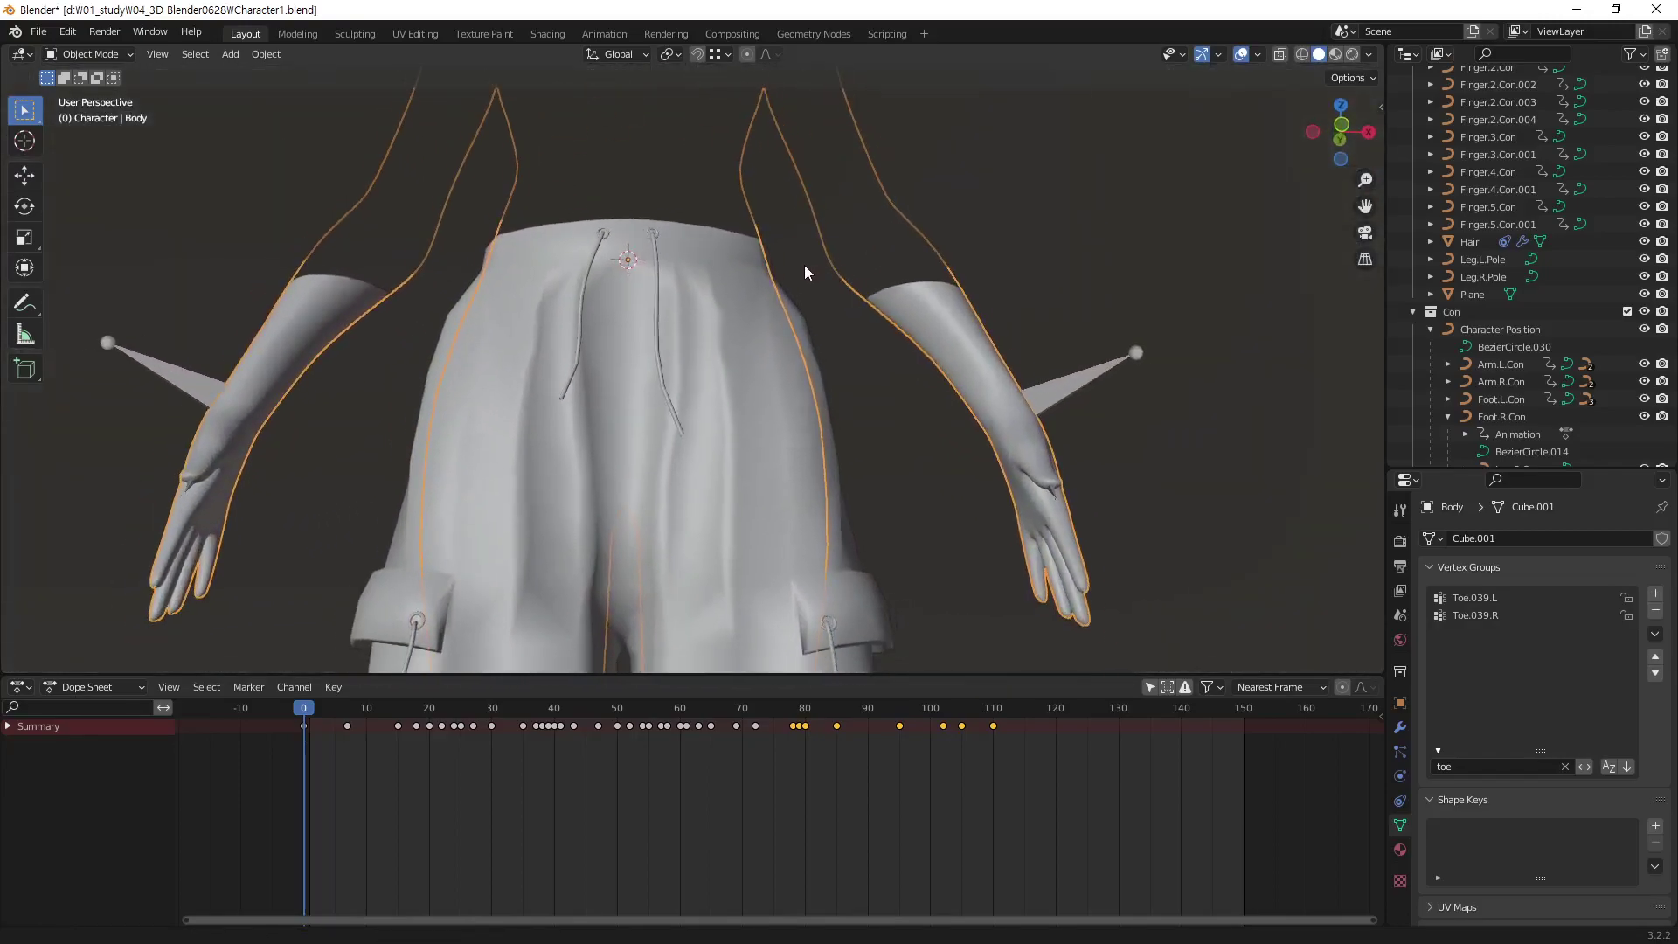
mouse_move(804, 264)
middle_down()
mouse_move(750, 342)
mouse_move(771, 358)
mouse_move(602, 369)
mouse_move(902, 395)
mouse_move(956, 376)
mouse_move(831, 449)
middle_up()
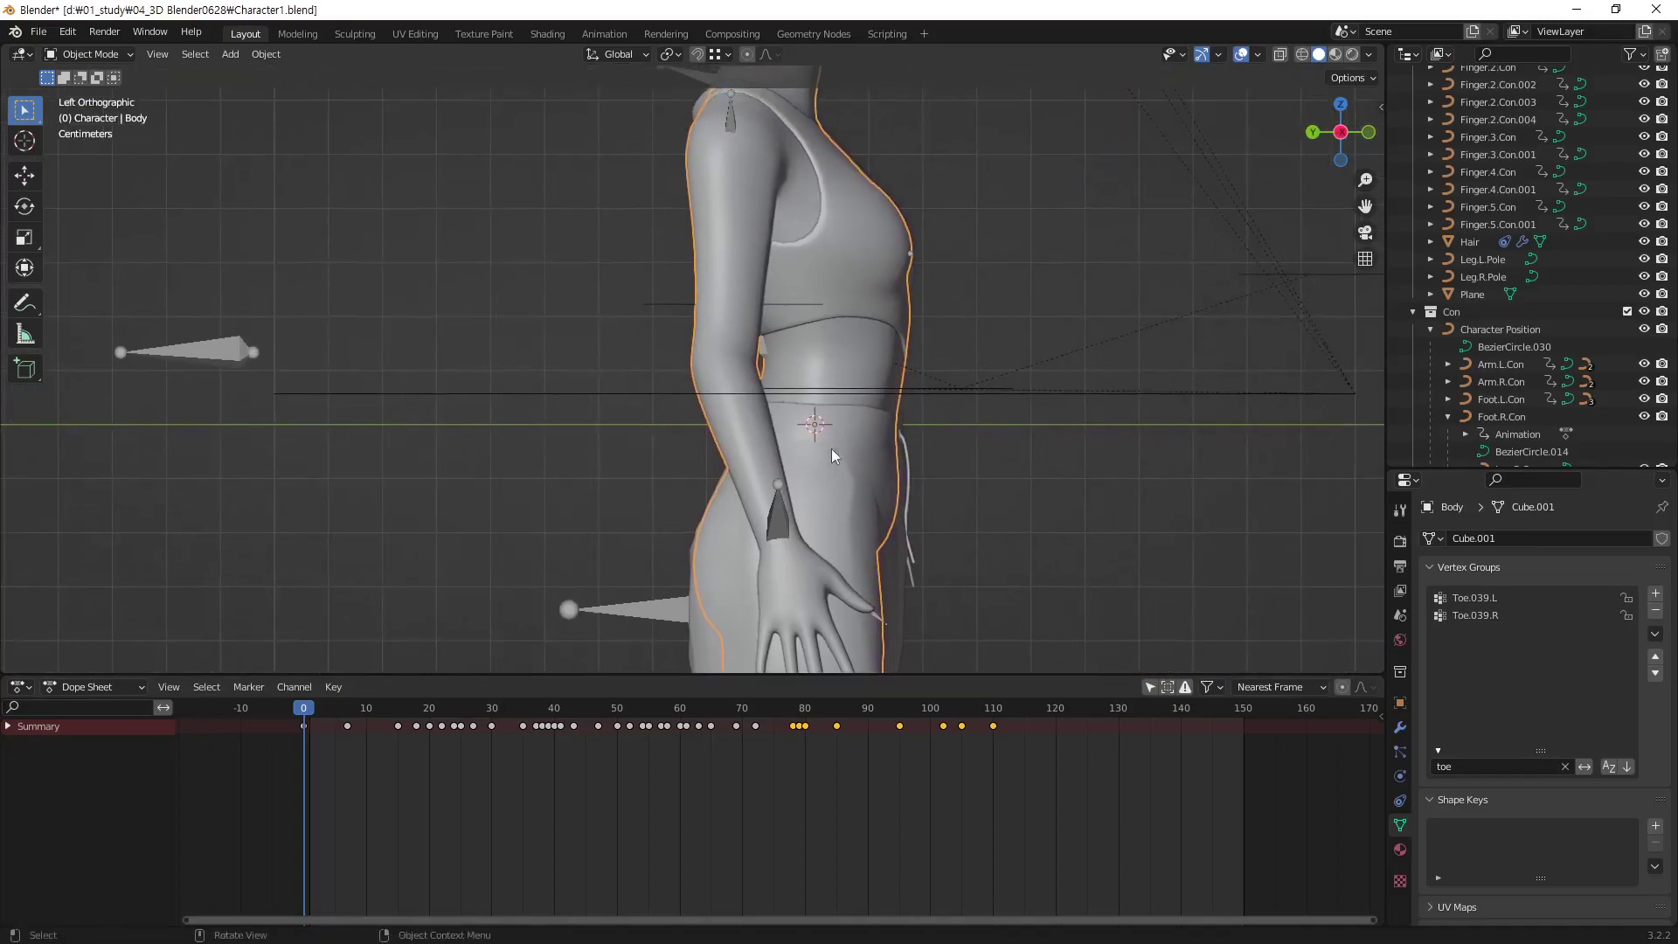
scroll(941, 401, up, 2)
scroll(875, 449, up, 2)
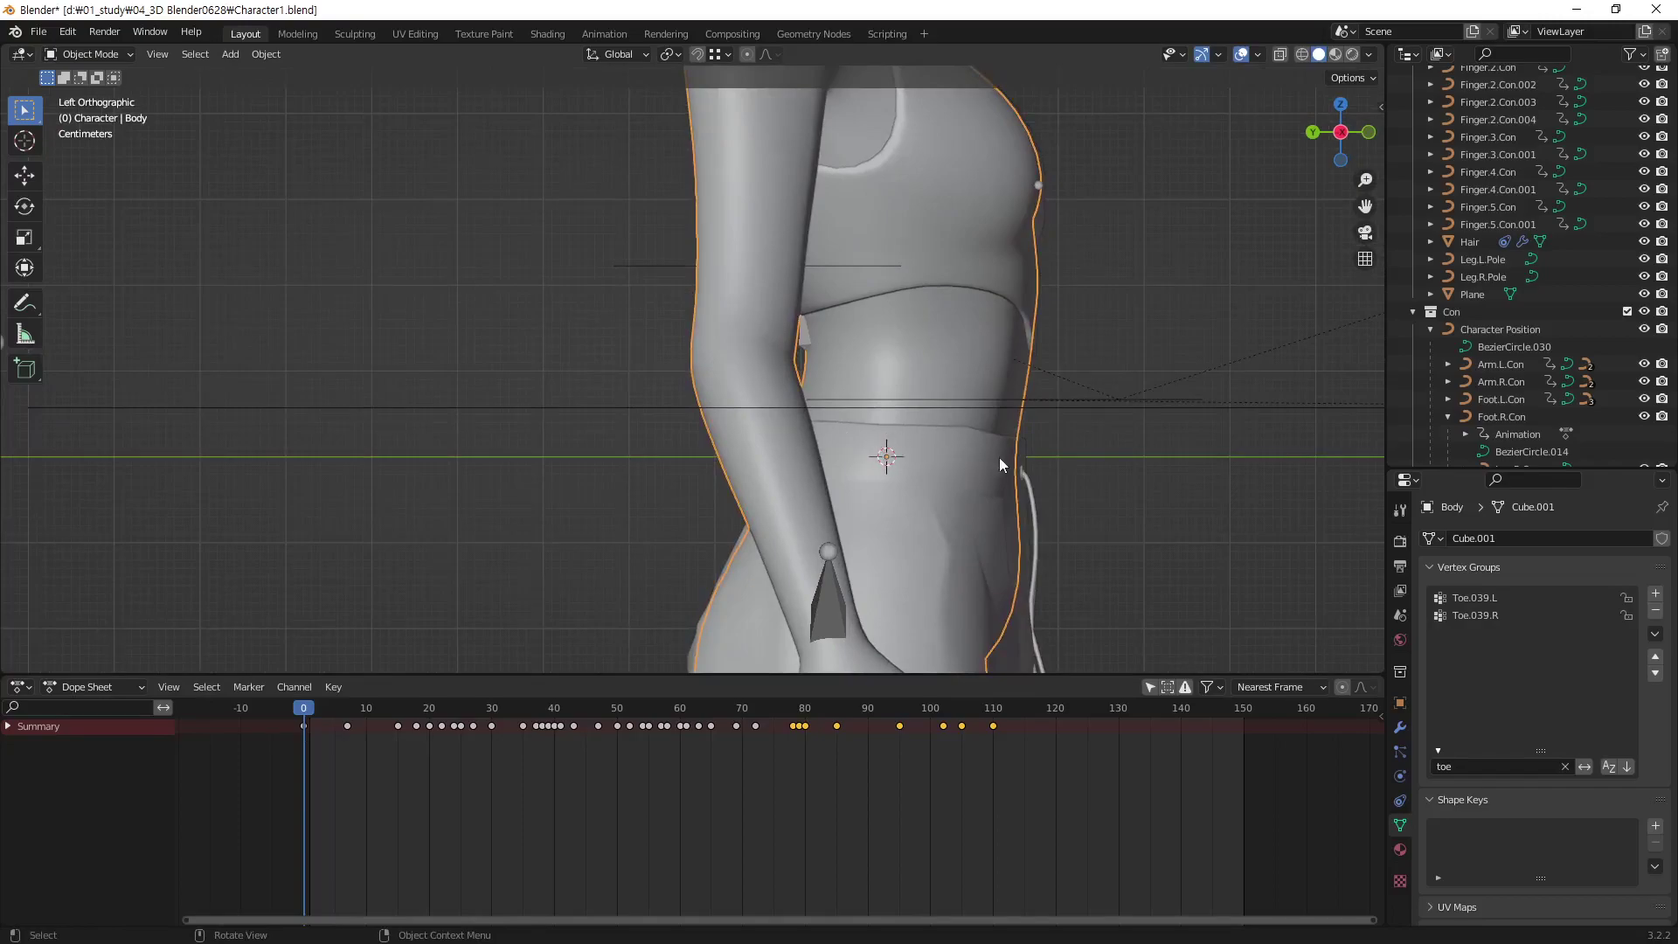
scroll(1107, 626, down, 3)
scroll(815, 619, down, 1)
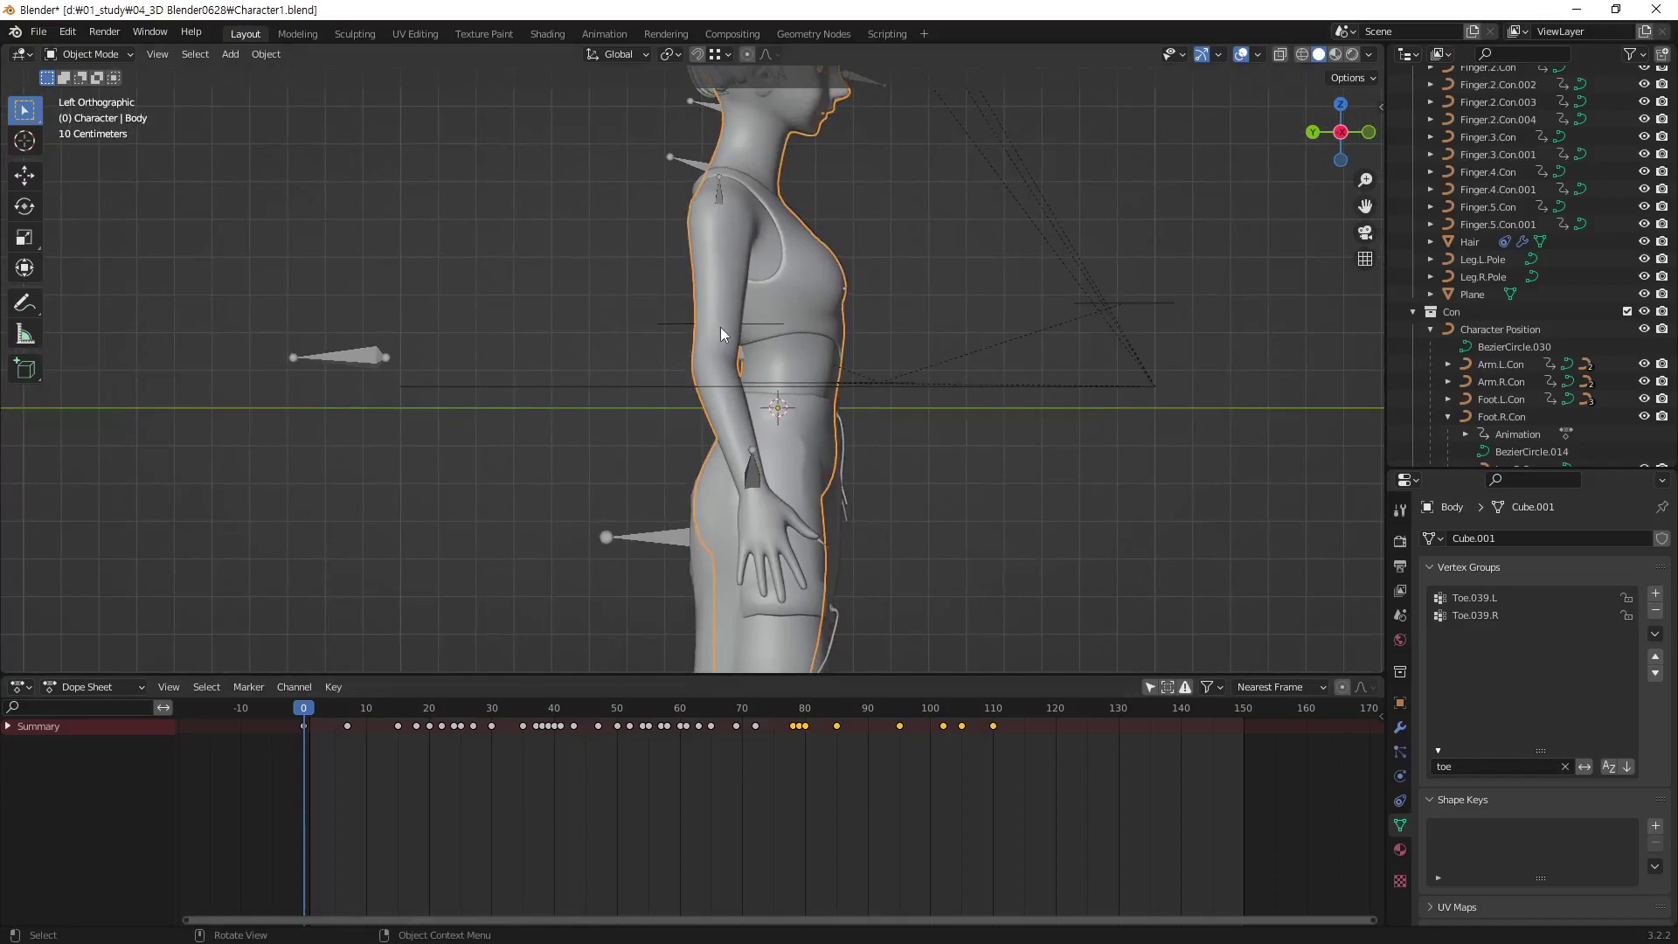
mouse_move(892, 288)
middle_down()
mouse_move(401, 254)
mouse_move(805, 349)
middle_up()
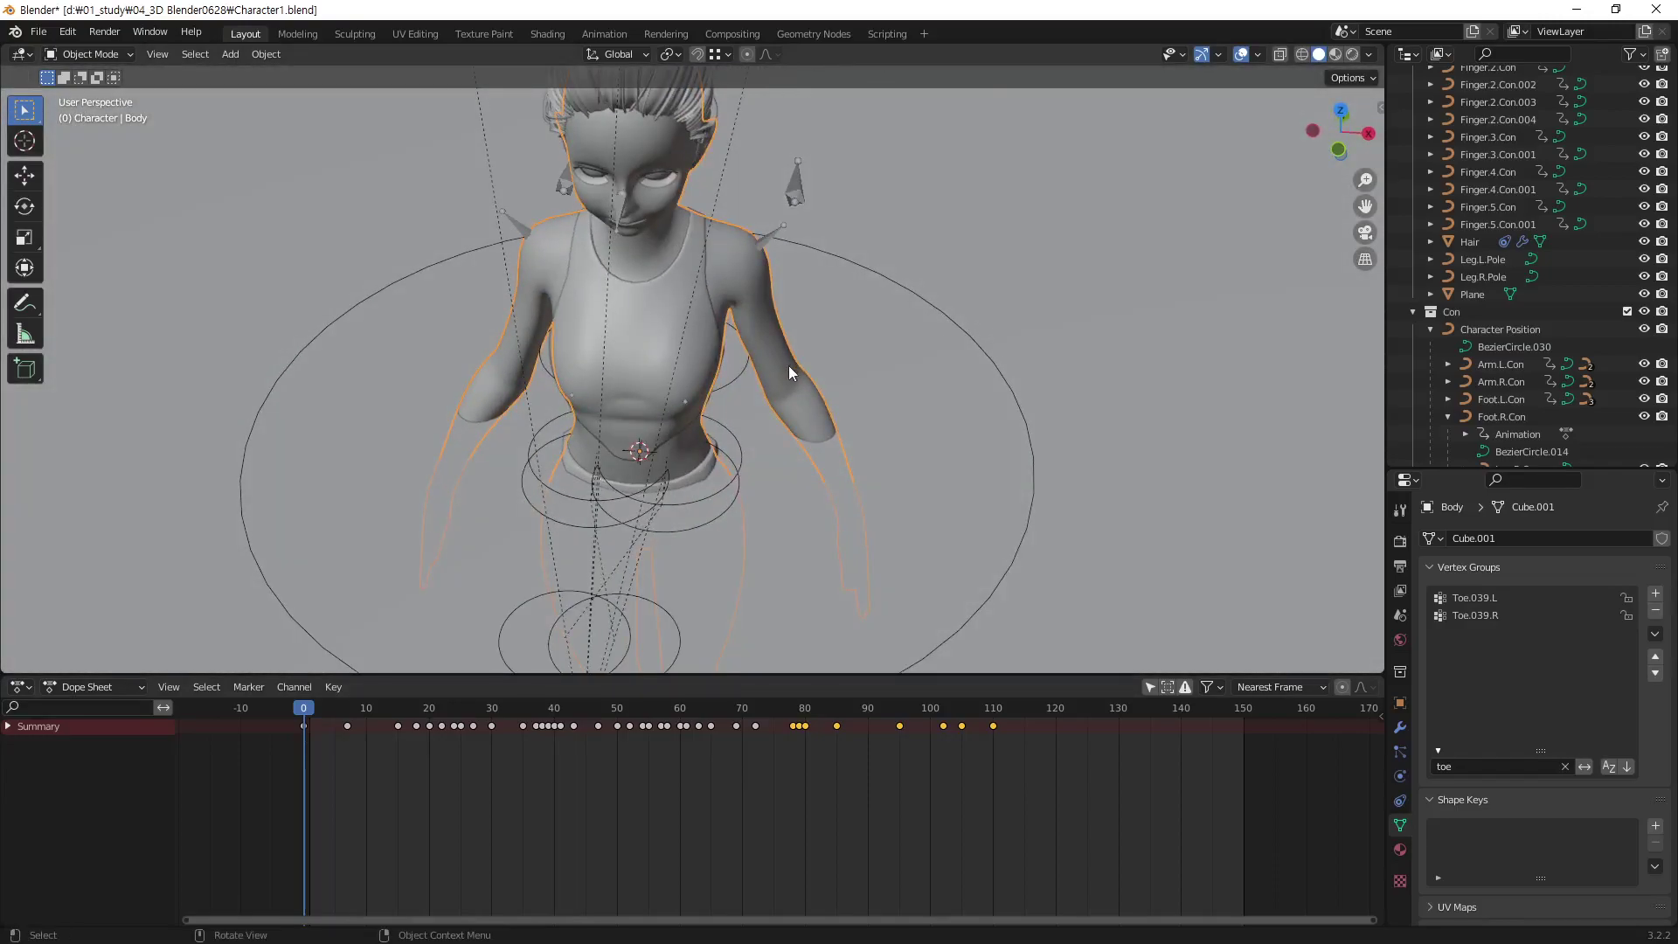
Re-isolate the Body mesh in local view and enter Edit Mode
key(KP_Divide)
scroll(730, 406, up, 2)
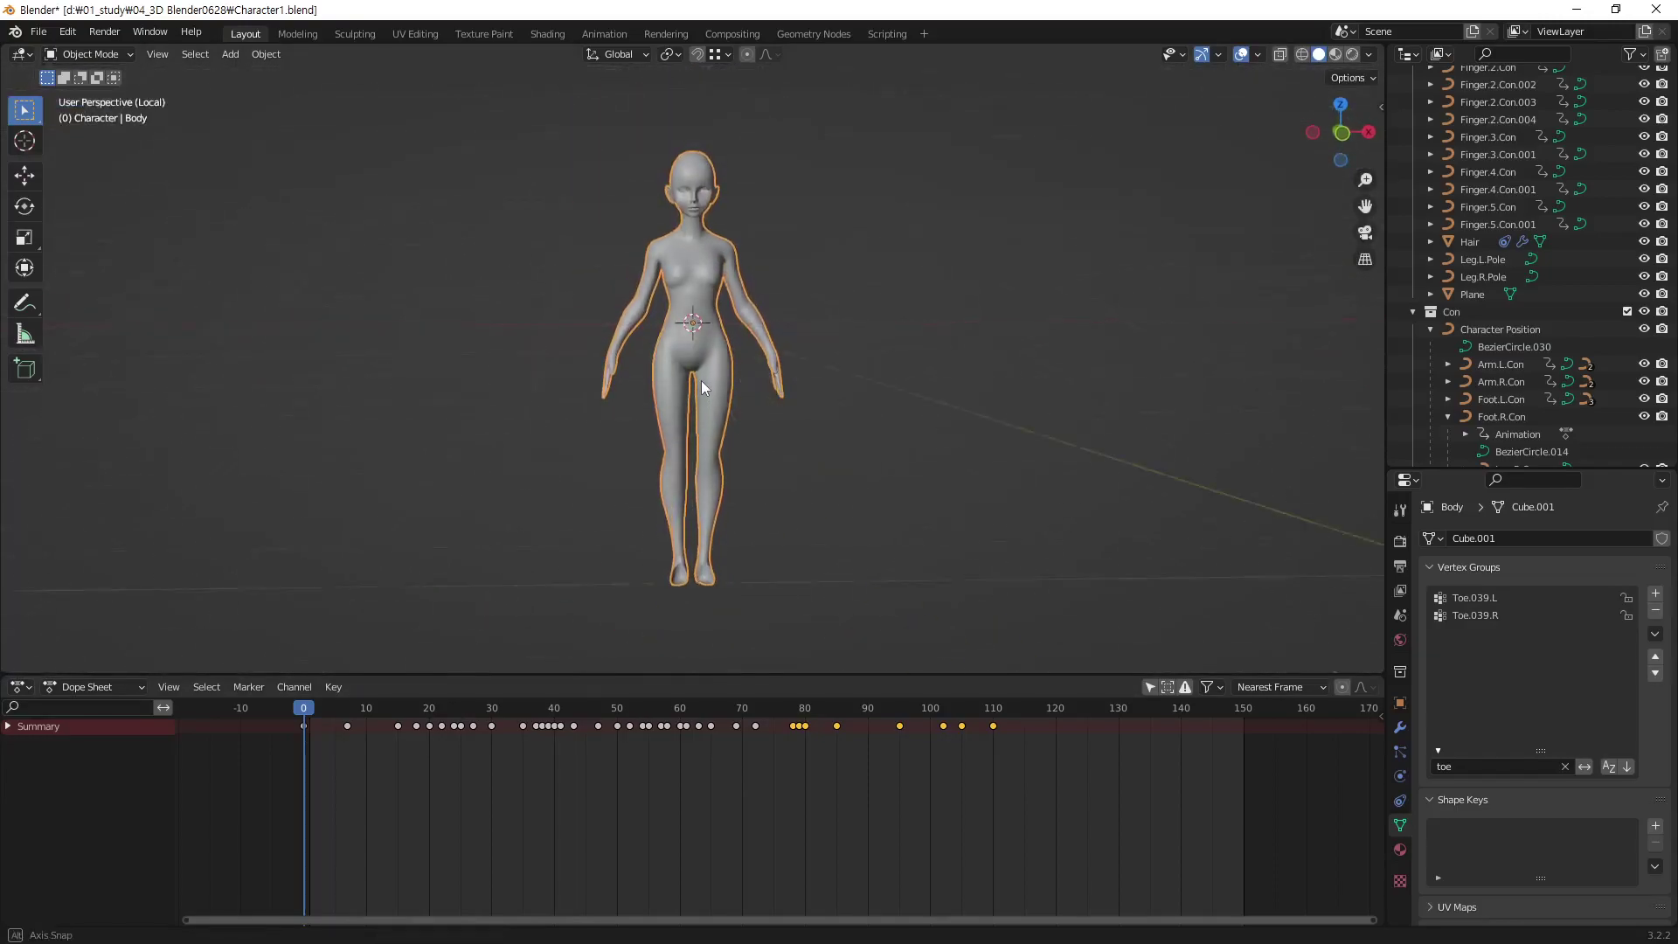
scroll(730, 366, up, 2)
scroll(781, 354, up, 2)
scroll(800, 337, down, 1)
scroll(769, 394, down, 1)
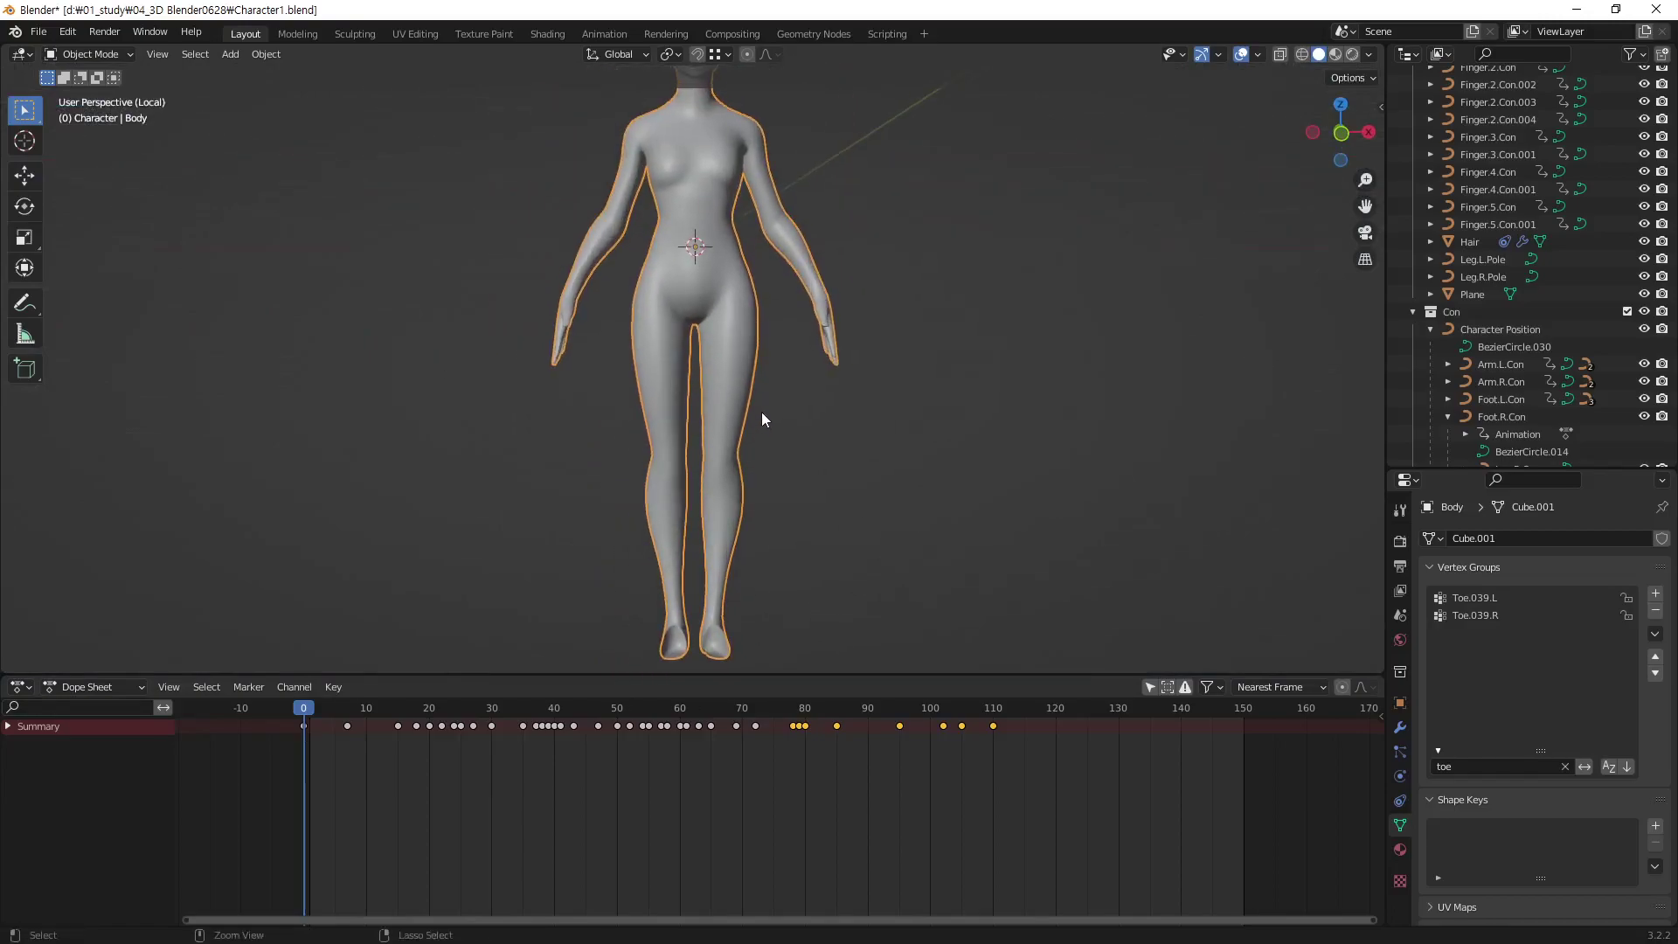
scroll(743, 413, down, 1)
key(Tab)
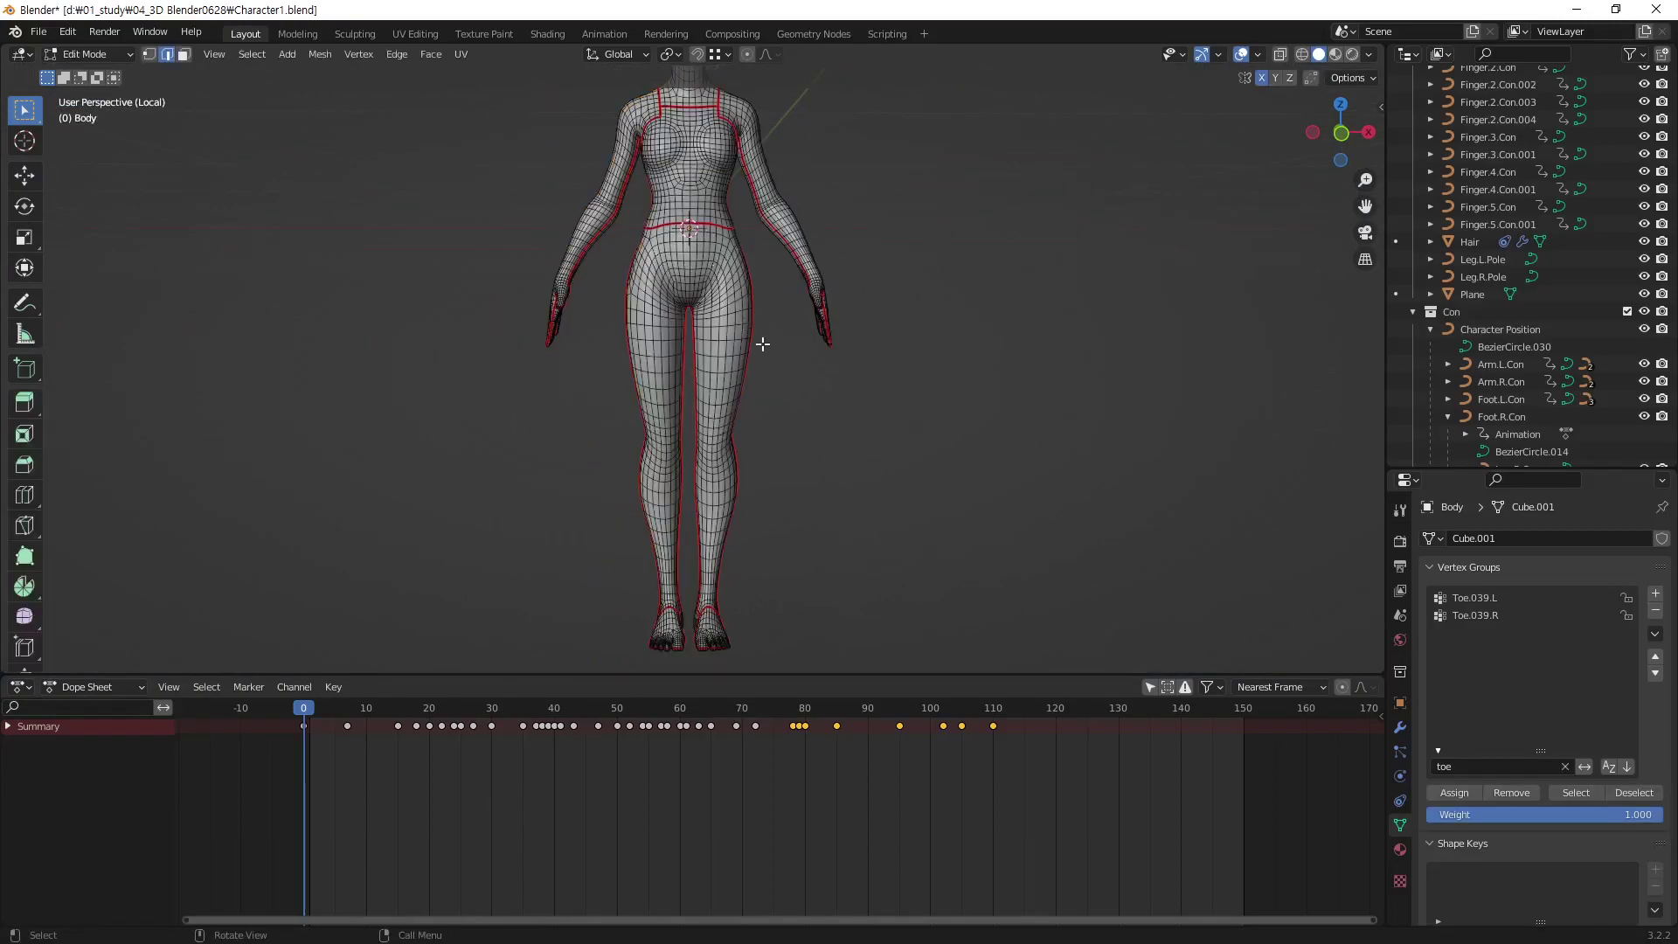
In front X-ray vertex mode, box-select the pelvis and hips, deselecting stray waist vertices
middle_drag(779, 472, 725, 315)
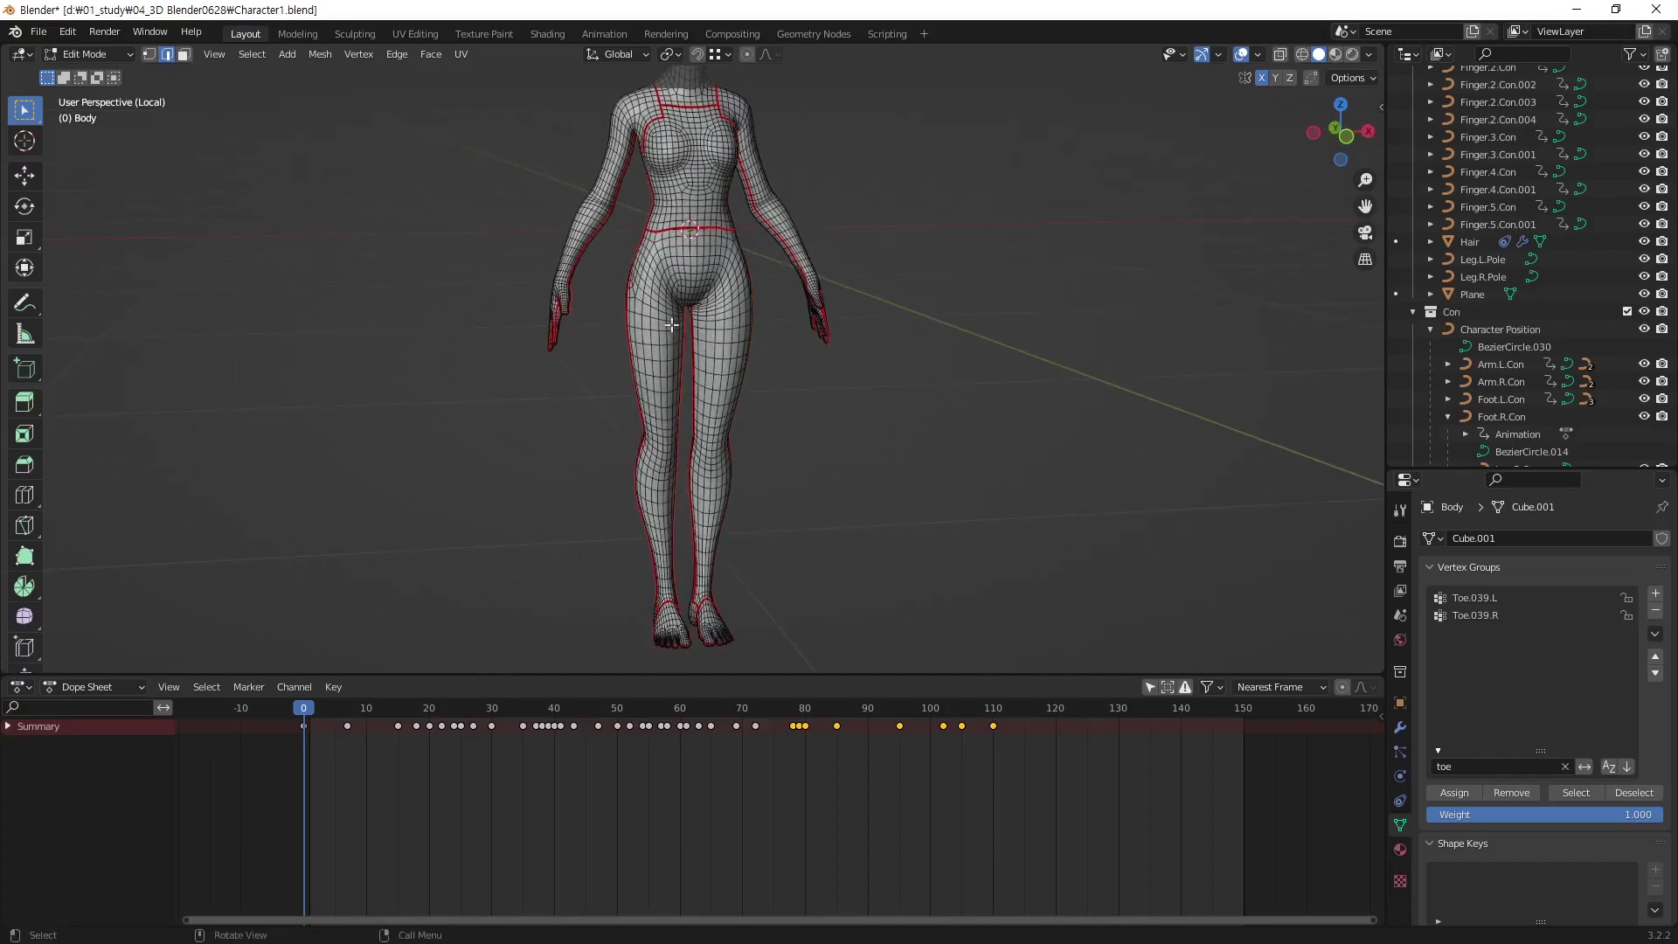
key(1)
key(KP_1)
key(alt+z)
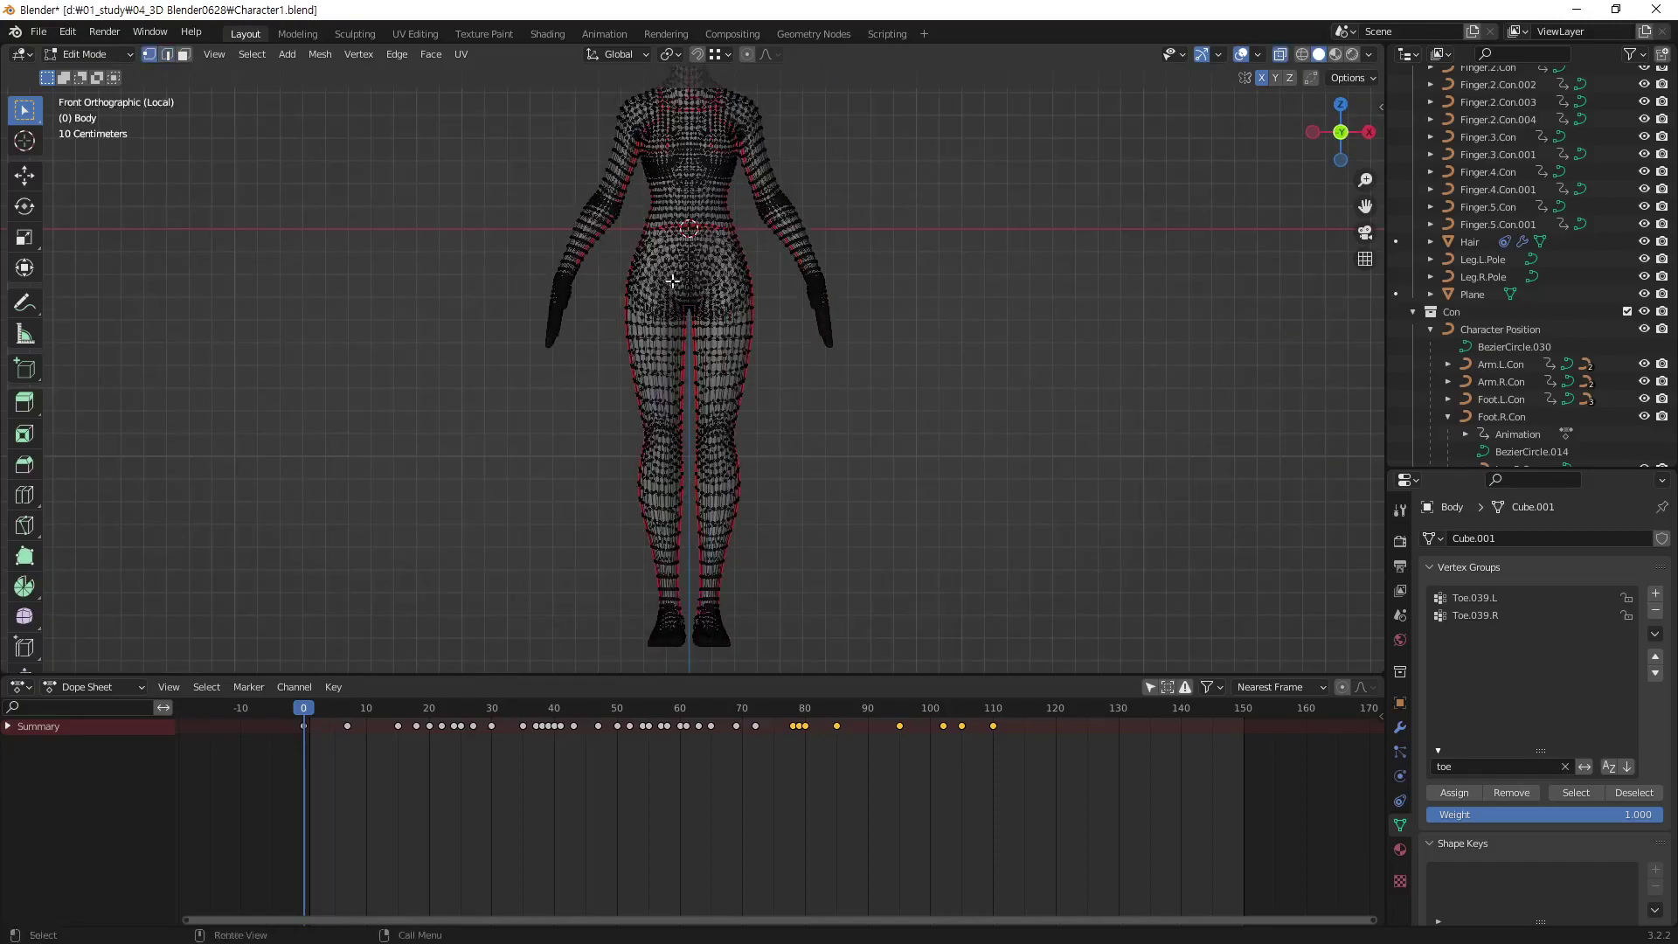
scroll(662, 280, up, 2)
scroll(612, 245, up, 2)
scroll(552, 202, up, 1)
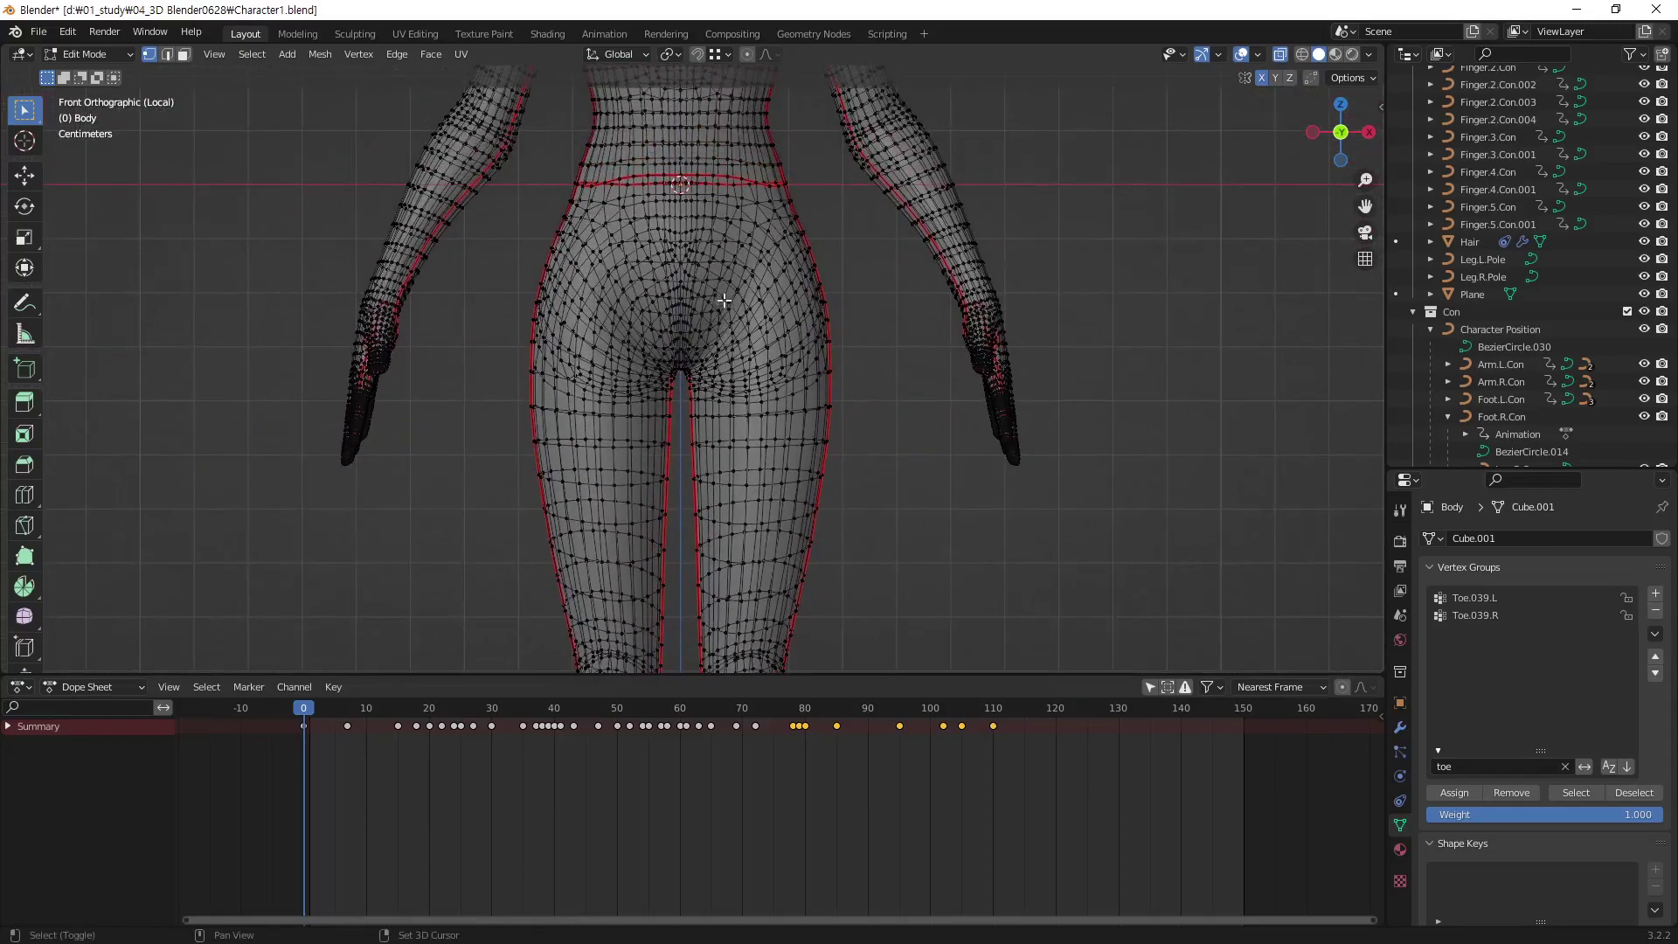
drag(539, 183, 842, 419)
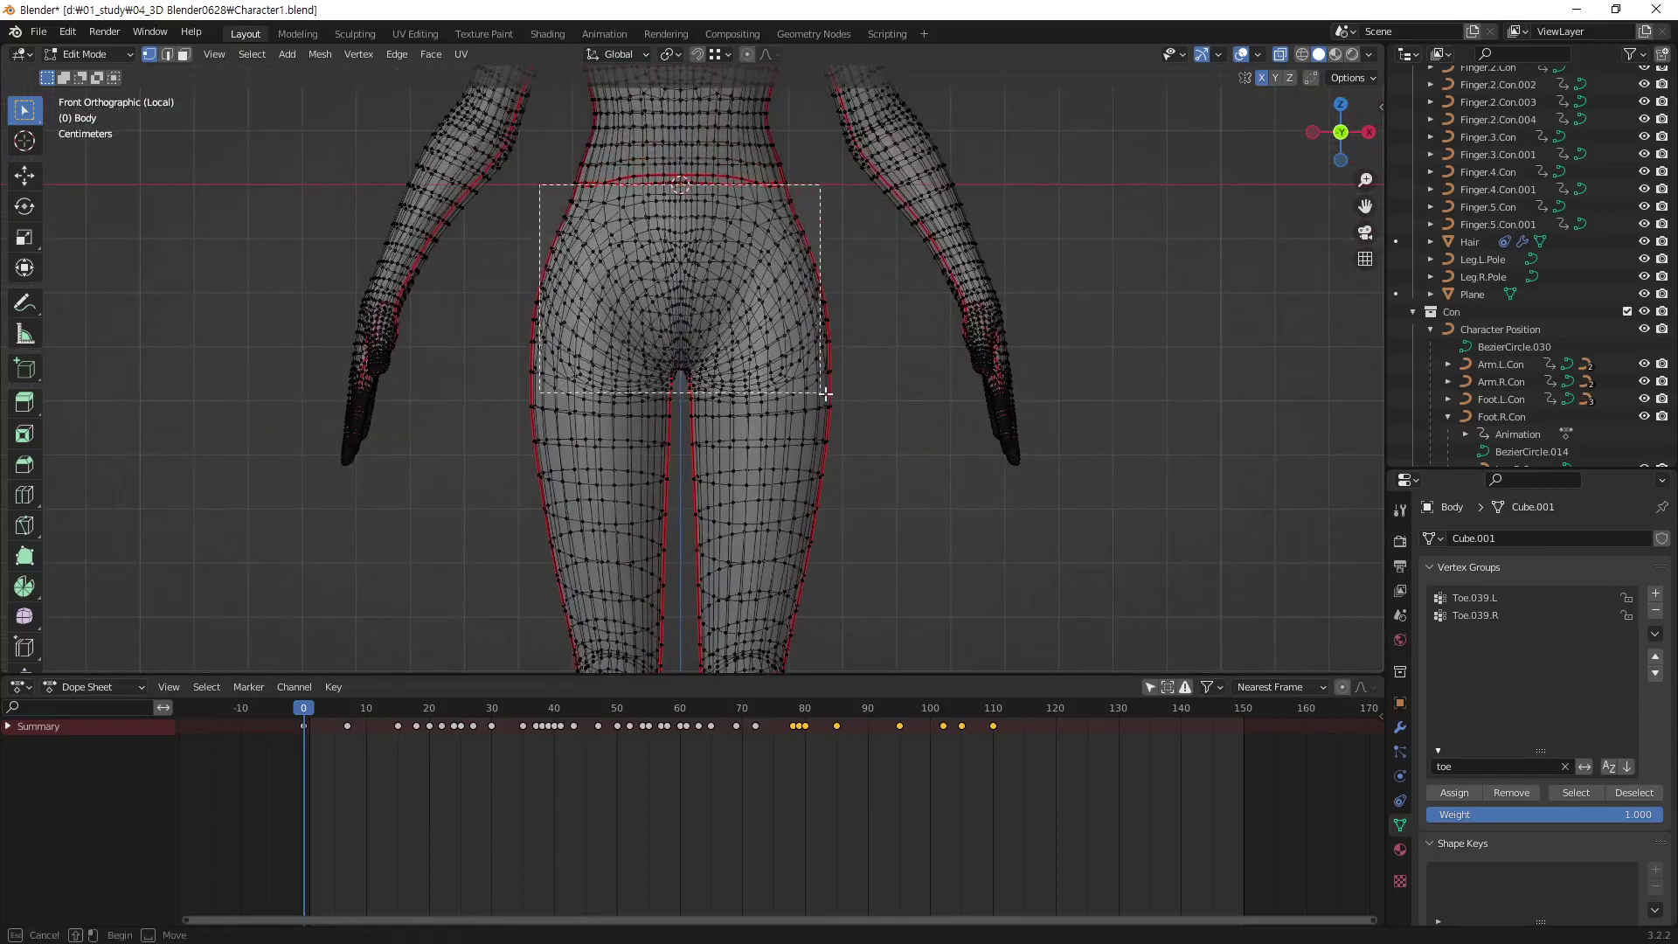
scroll(631, 183, up, 2)
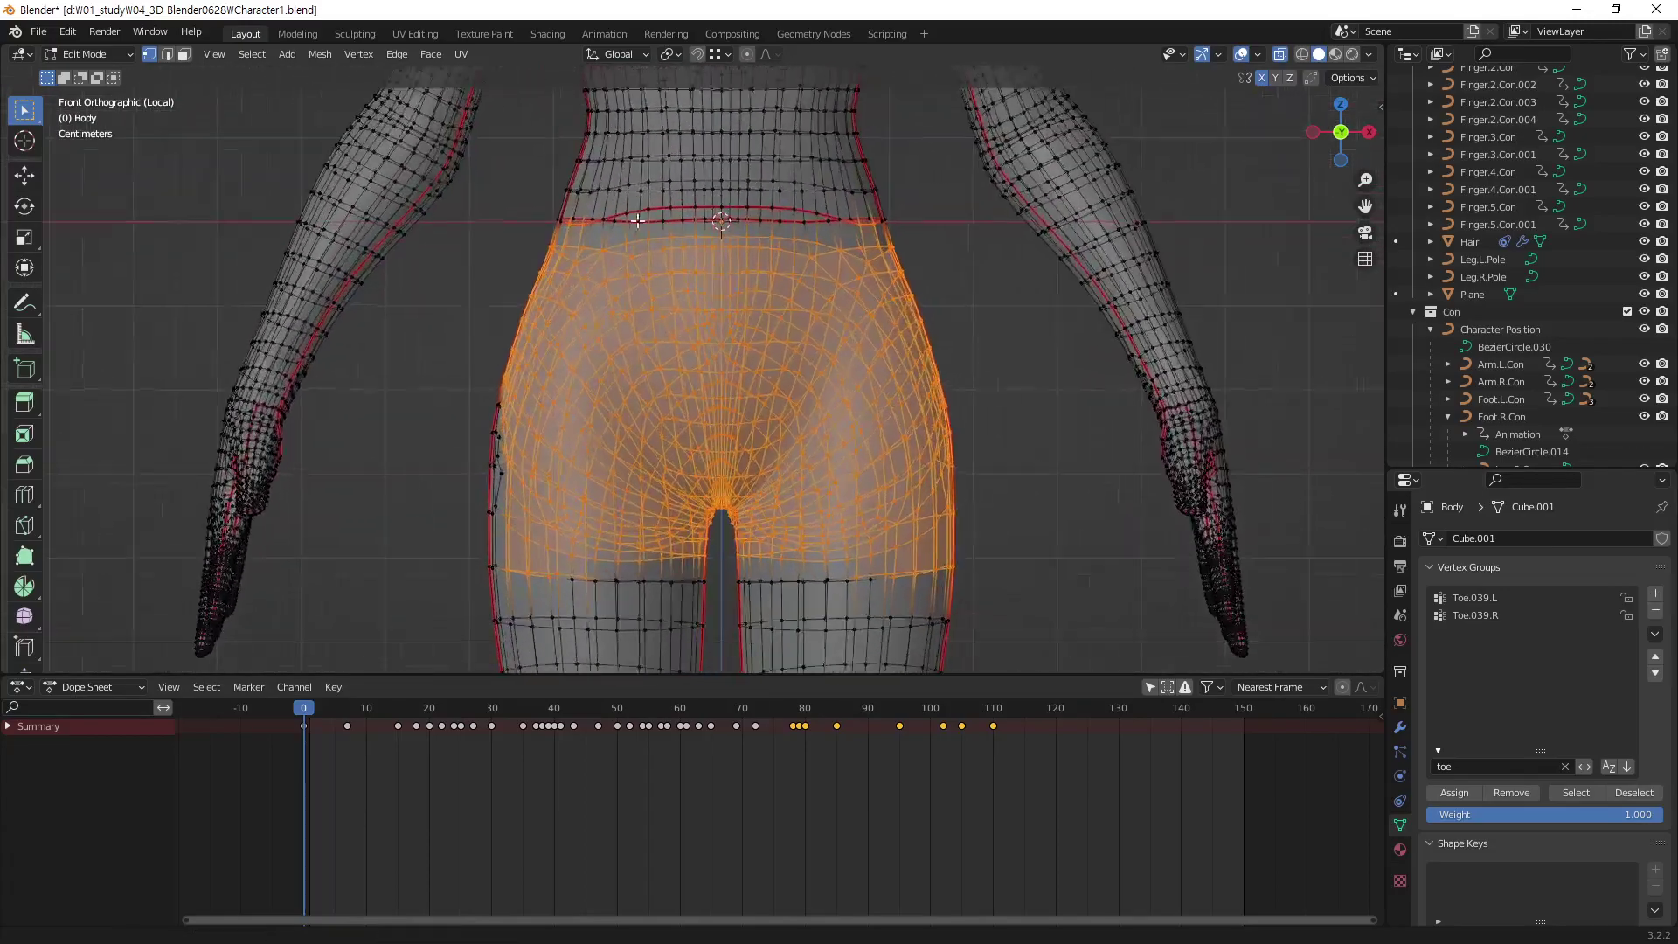
scroll(630, 183, up, 2)
drag(502, 149, 579, 189)
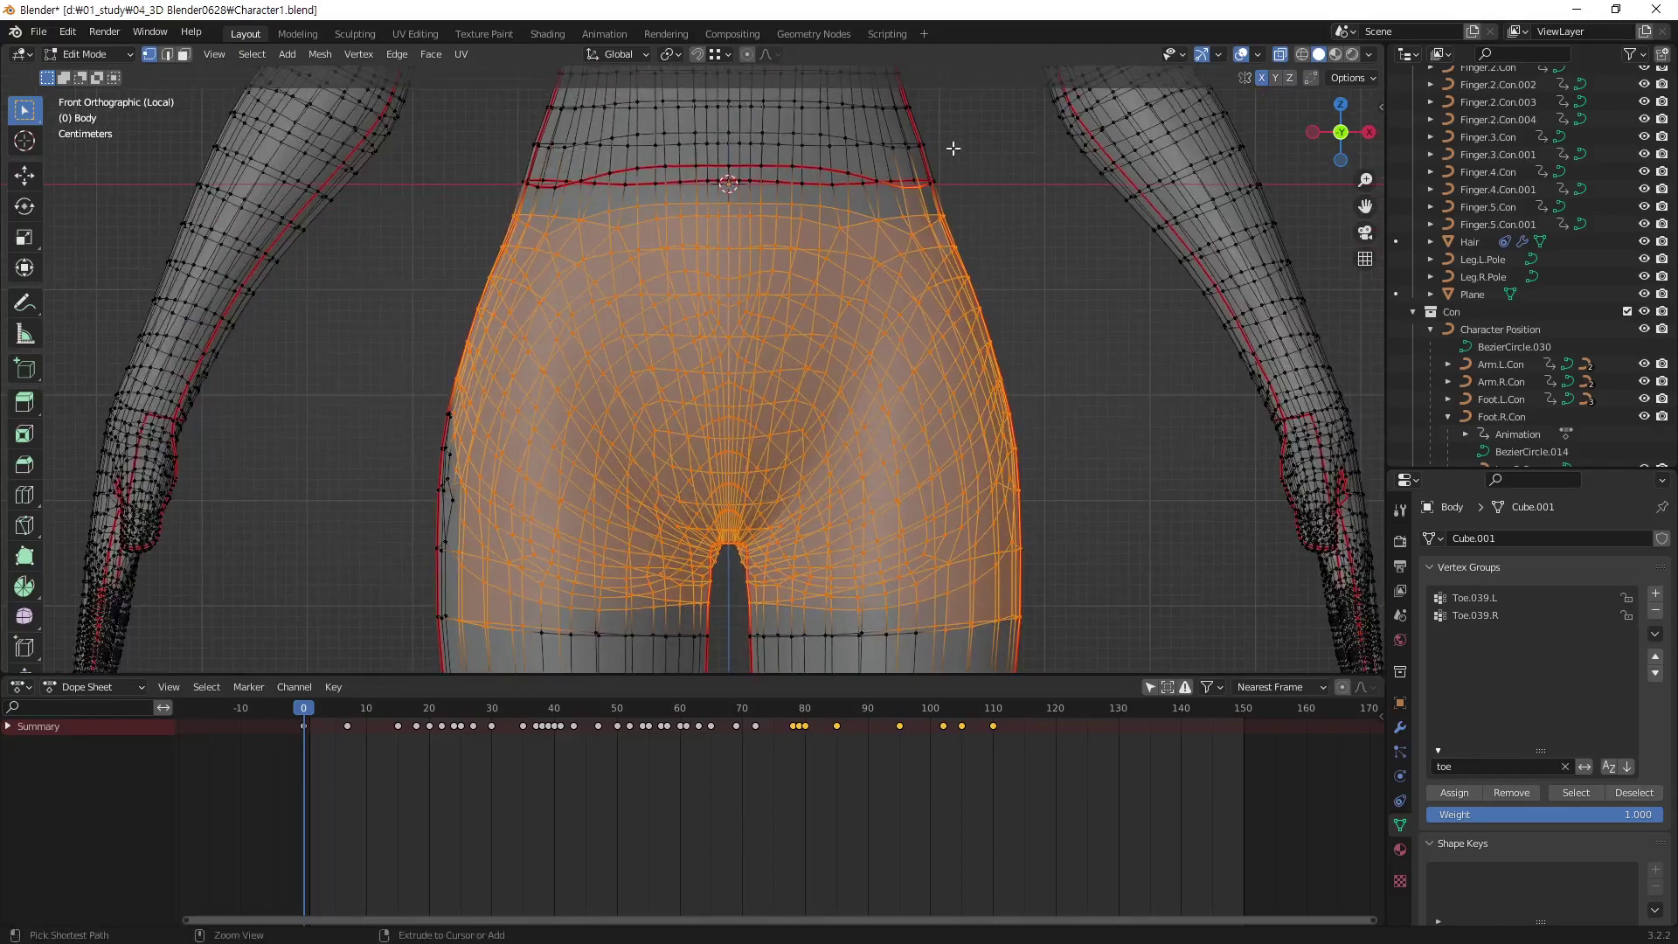
ctrl+drag(953, 149, 874, 194)
Extend the selection down through the thighs, knees and lower legs to the feet
mouse_move(769, 665)
shift+middle_down()
mouse_move(769, 498)
mouse_move(700, 343)
shift+middle_up()
scroll(774, 546, down, 3)
drag(507, 131, 870, 403)
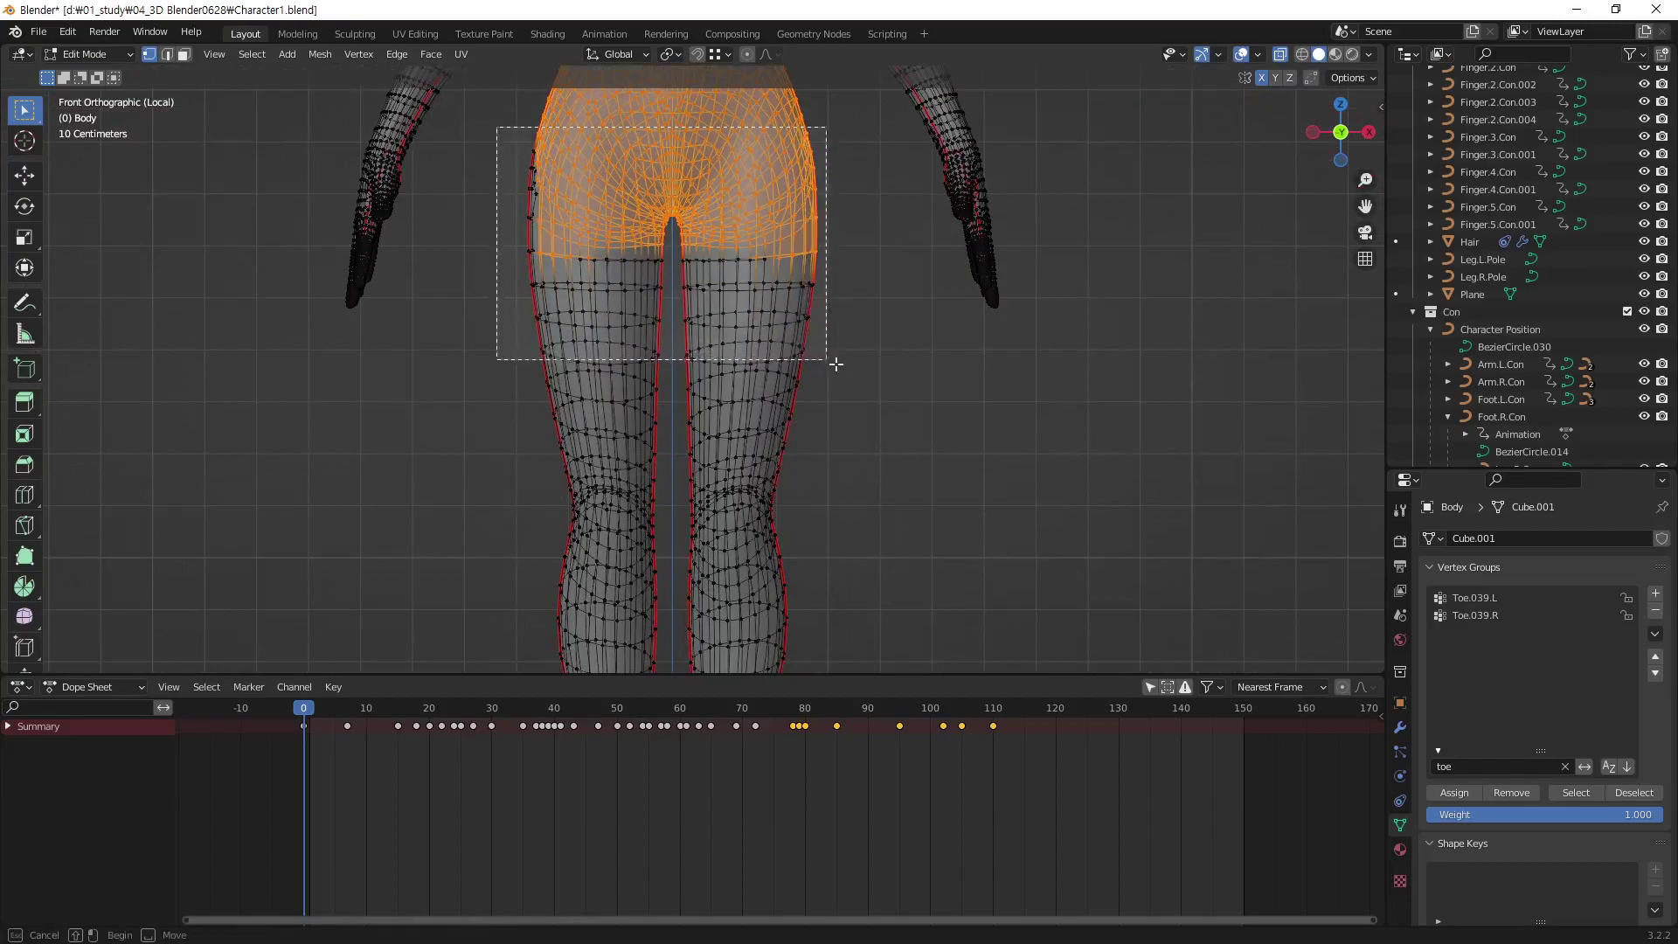
shift+middle_drag(858, 570, 815, 351)
scroll(815, 351, down, 1)
drag(469, 128, 836, 437)
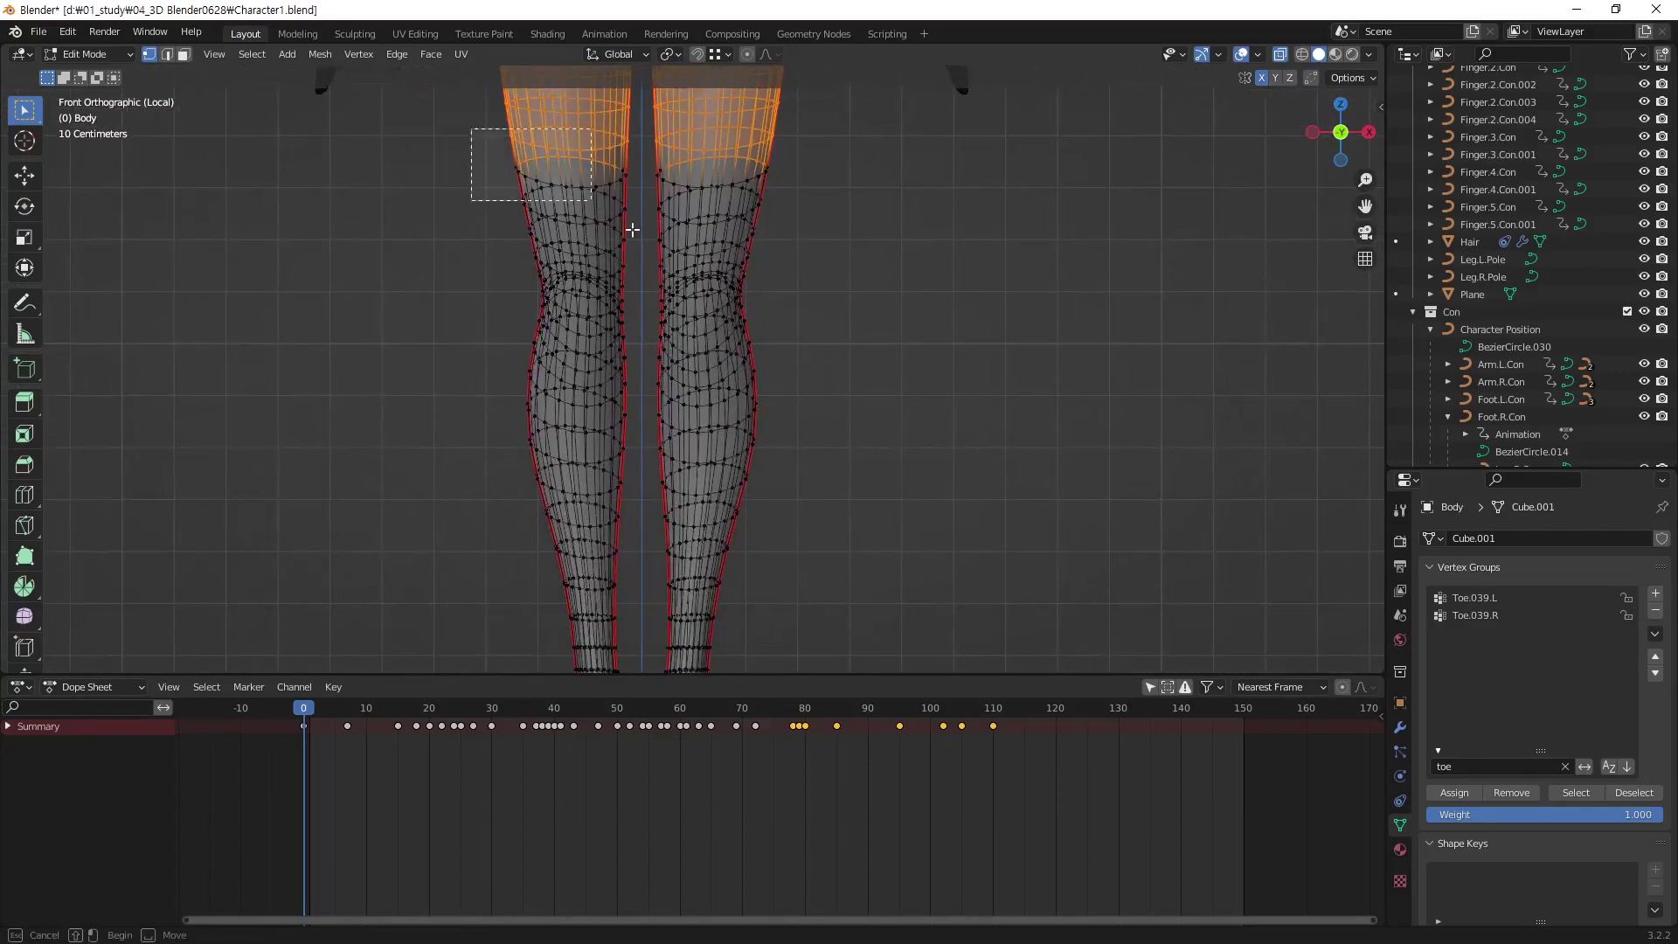
scroll(791, 506, down, 2)
scroll(791, 506, down, 1)
drag(517, 291, 813, 603)
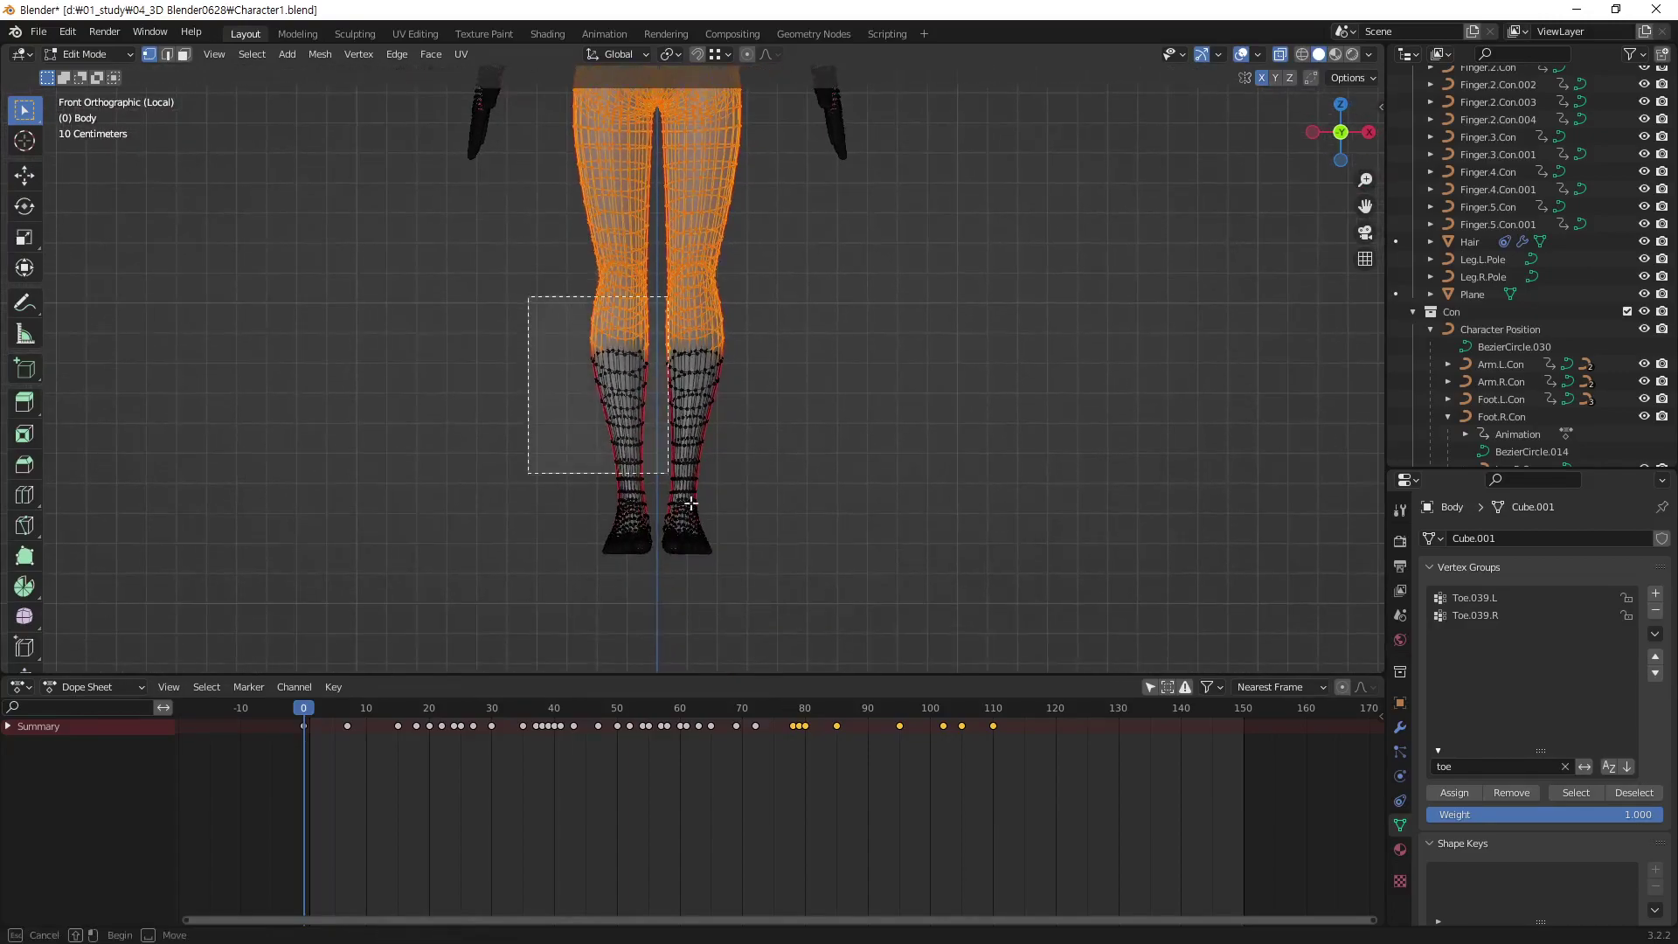
scroll(791, 569, up, 2)
shift+scroll(705, 446, up, 3)
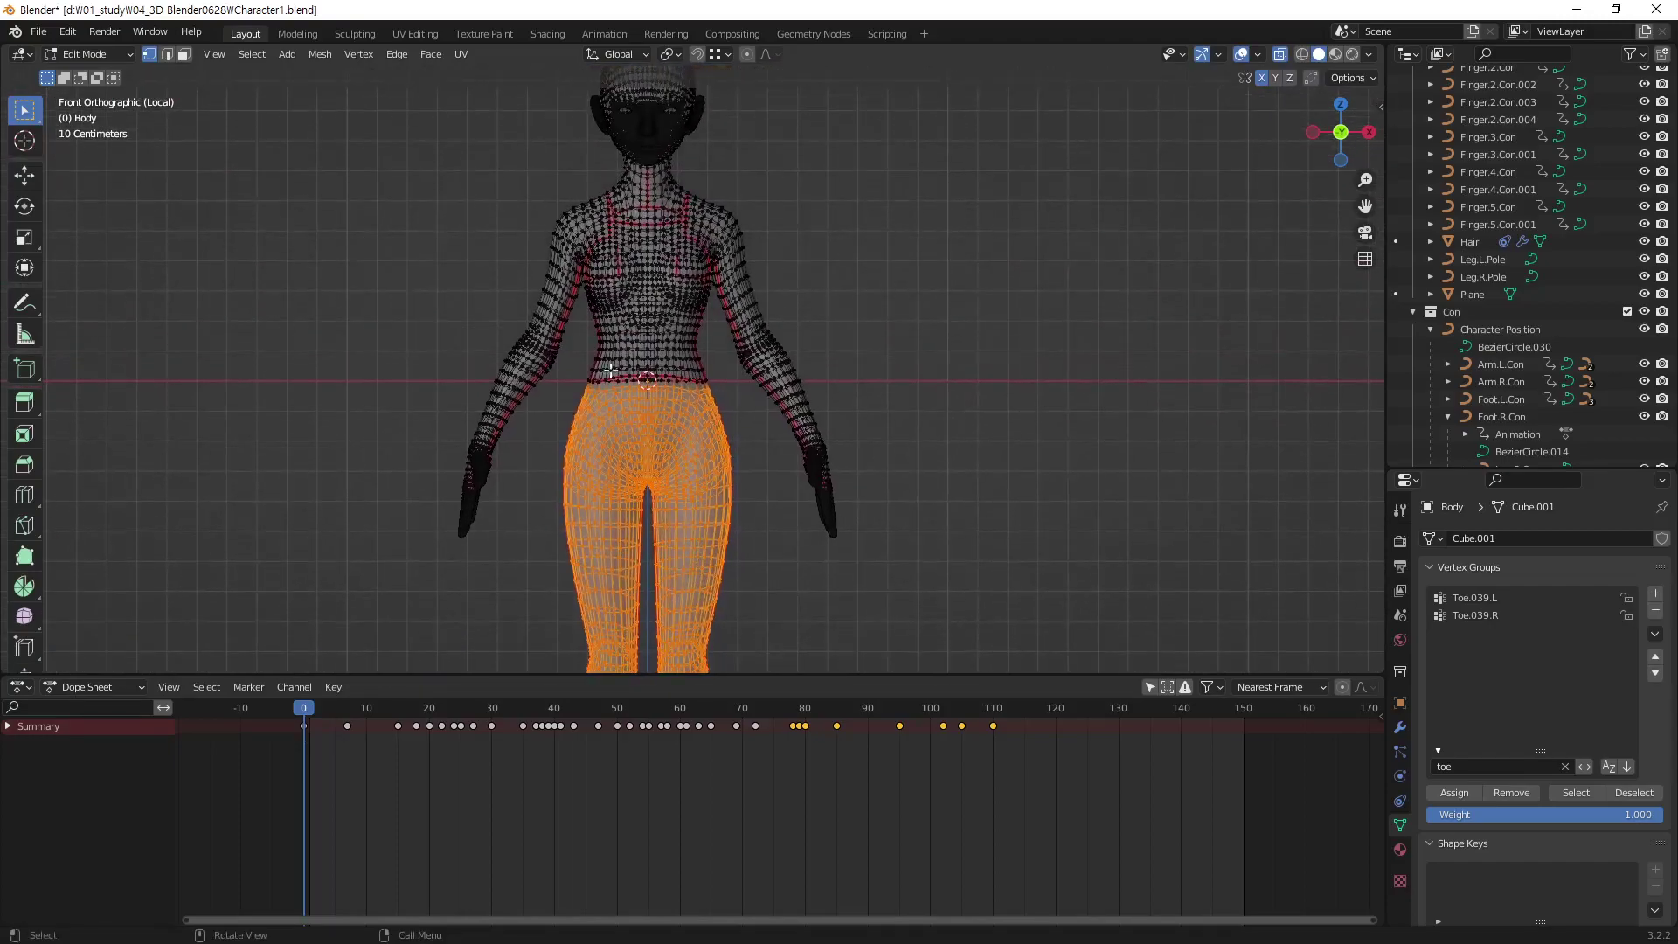
scroll(610, 371, down, 2)
shift+scroll(688, 484, up, 1)
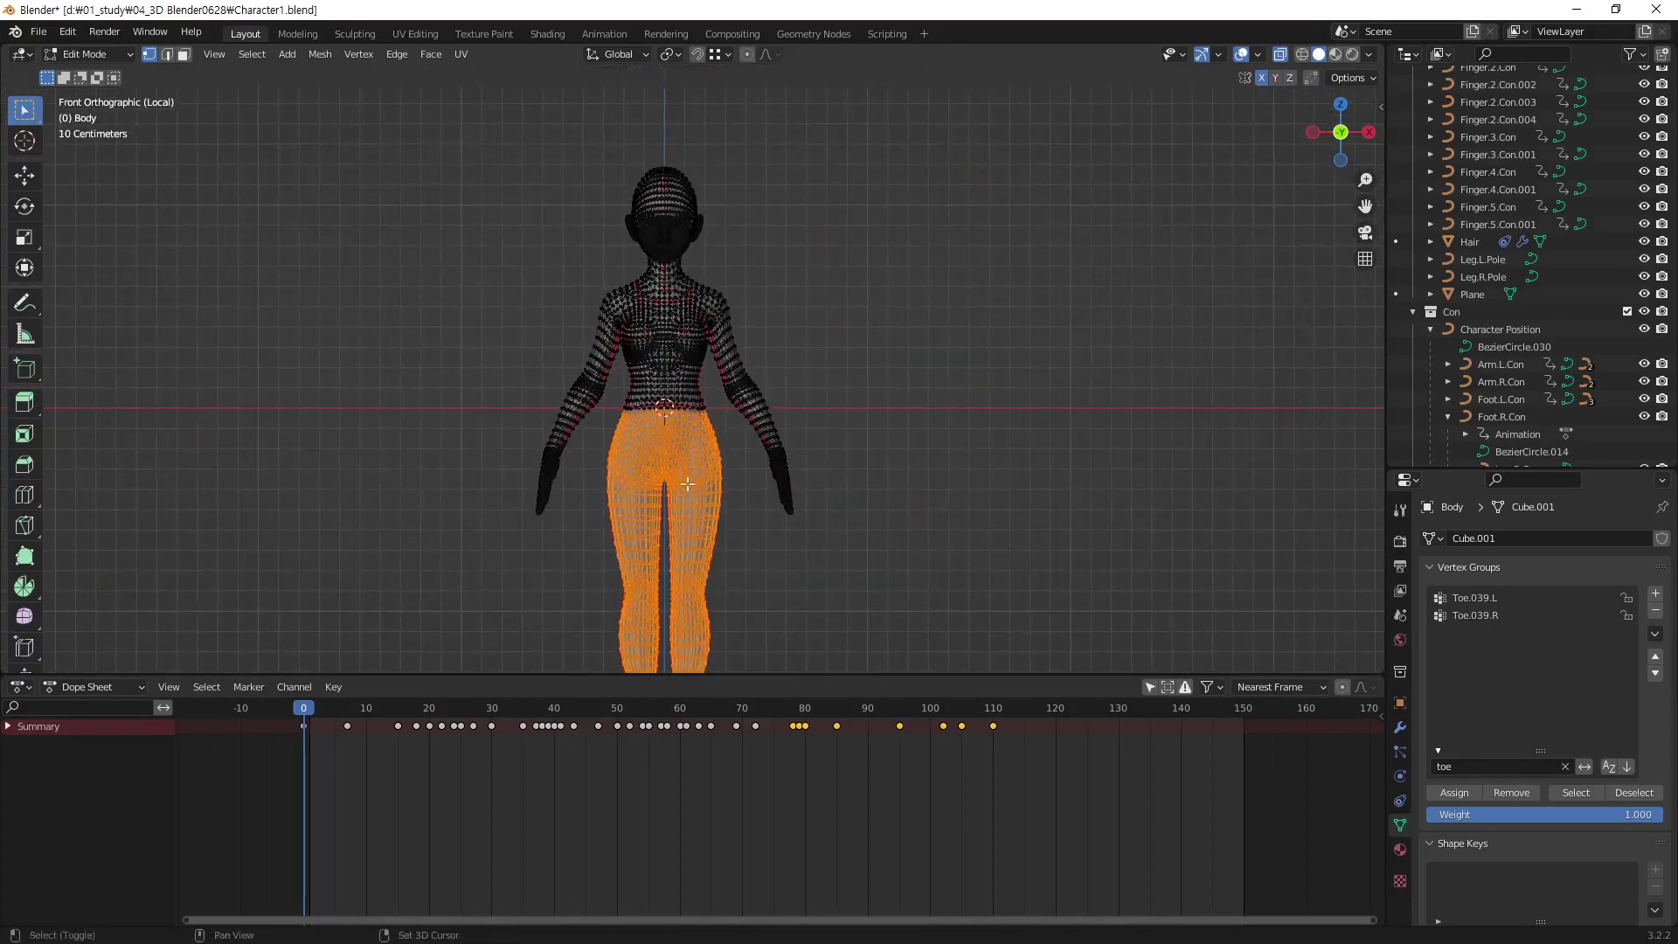
shift+scroll(664, 455, down, 3)
shift+scroll(590, 513, down, 1)
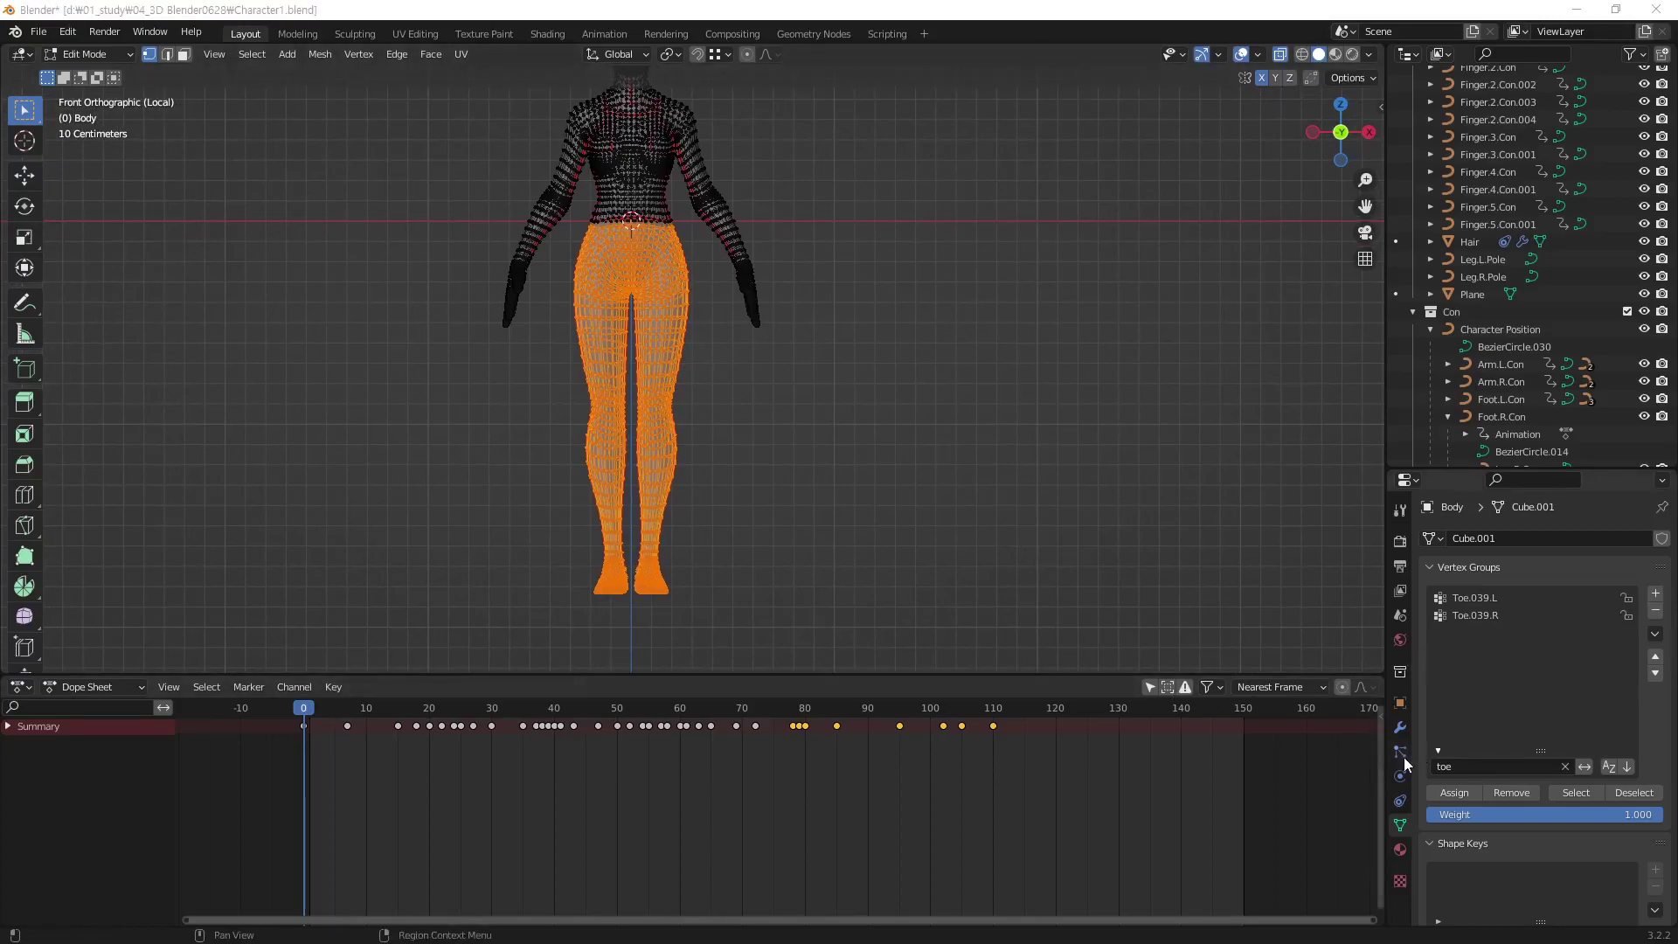
Filter vertex groups by 'ma', make body mask active and assign the selected leg vertices
click(1401, 727)
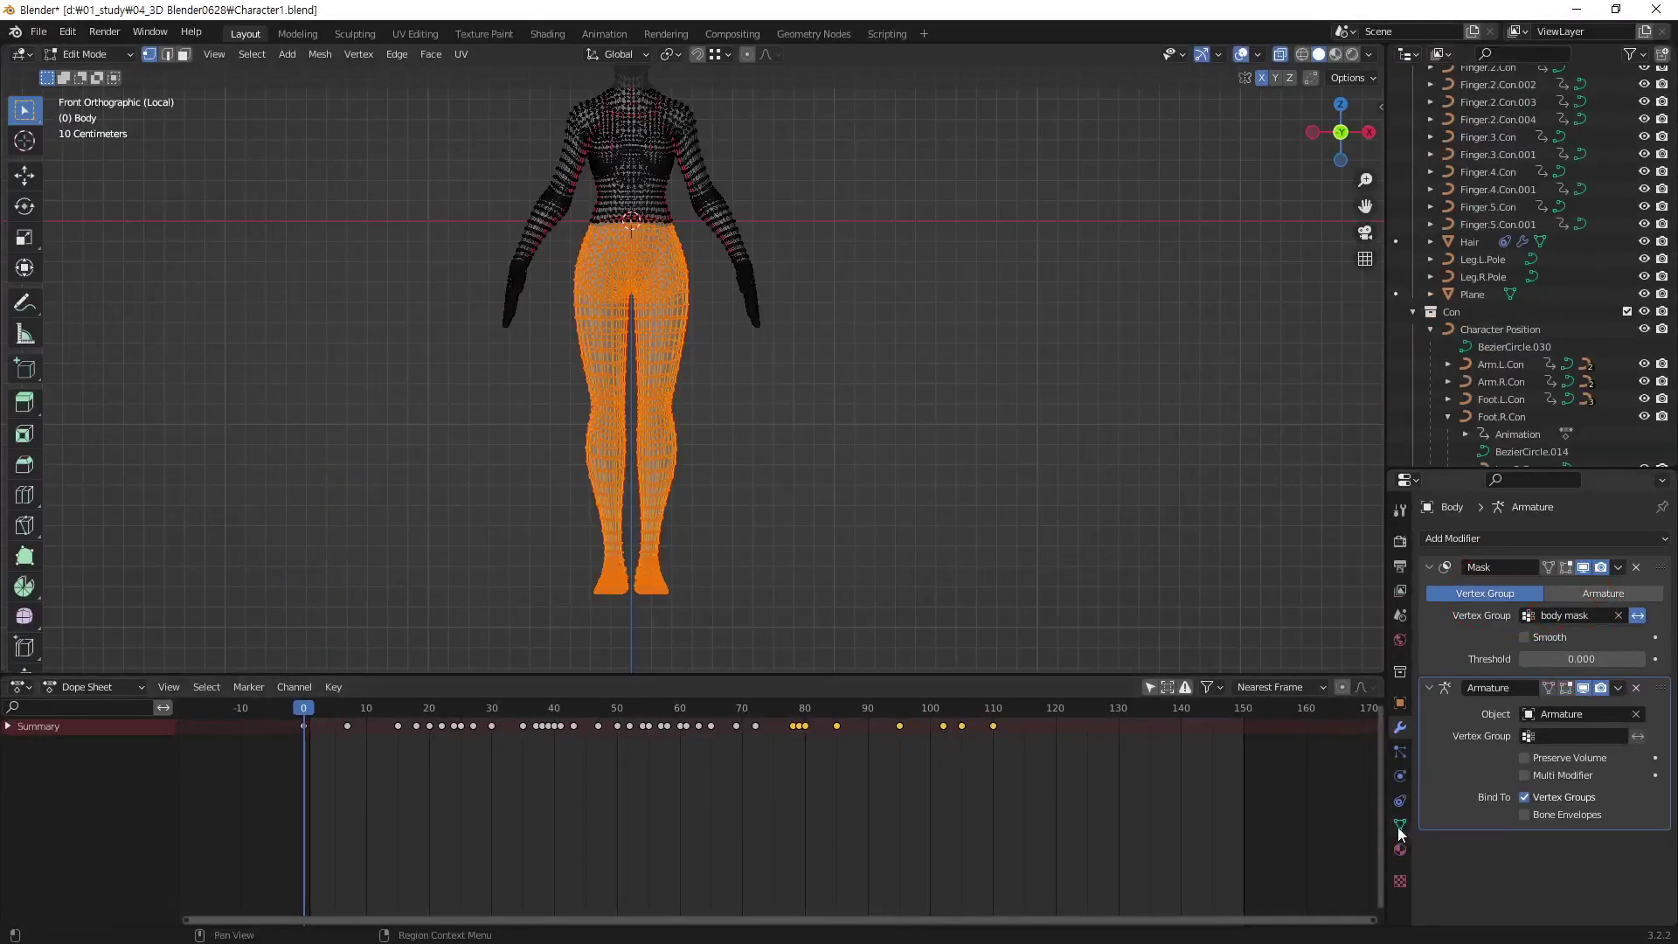
click(1398, 825)
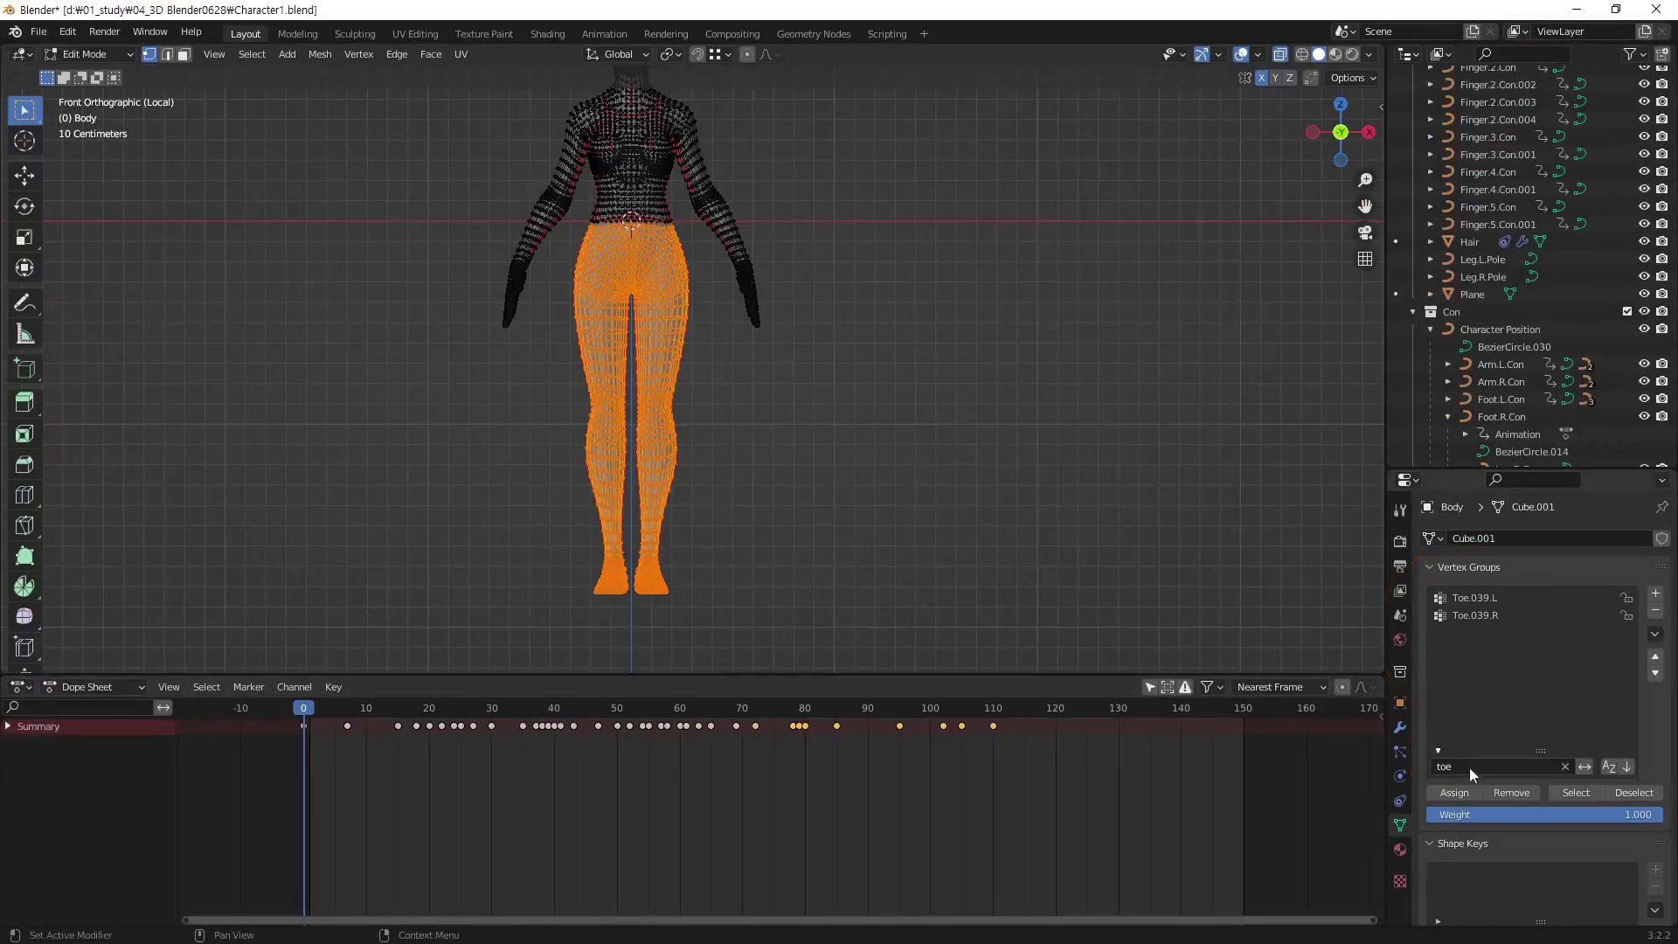
click(1470, 767)
text(mask)
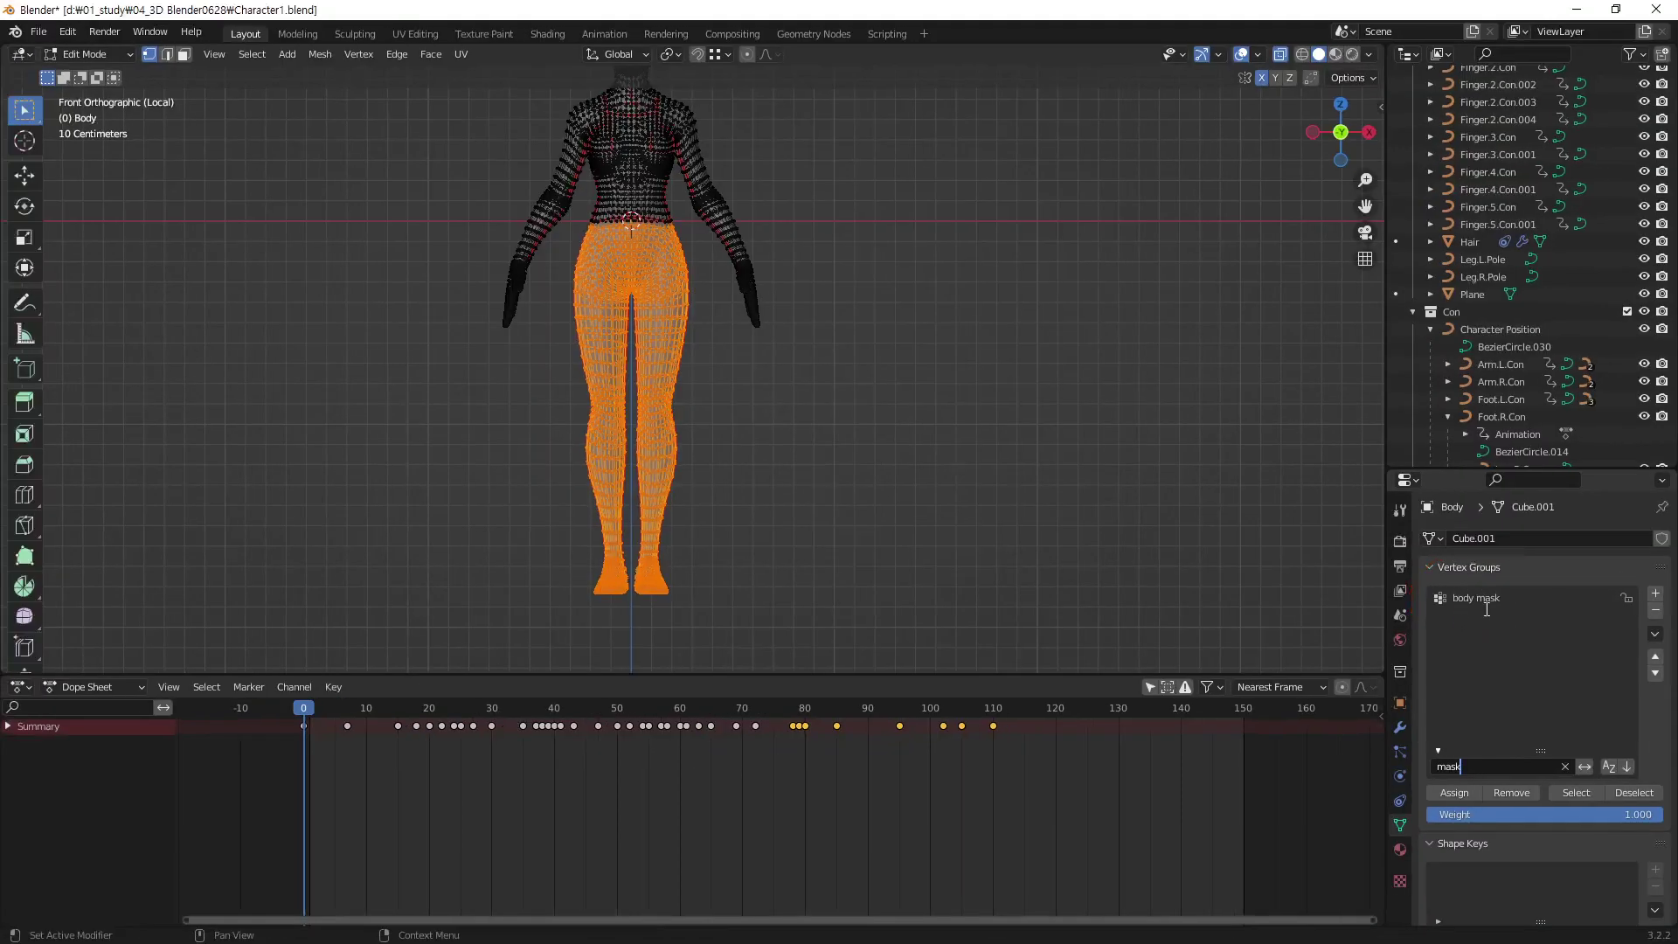
click(1488, 603)
click(1486, 600)
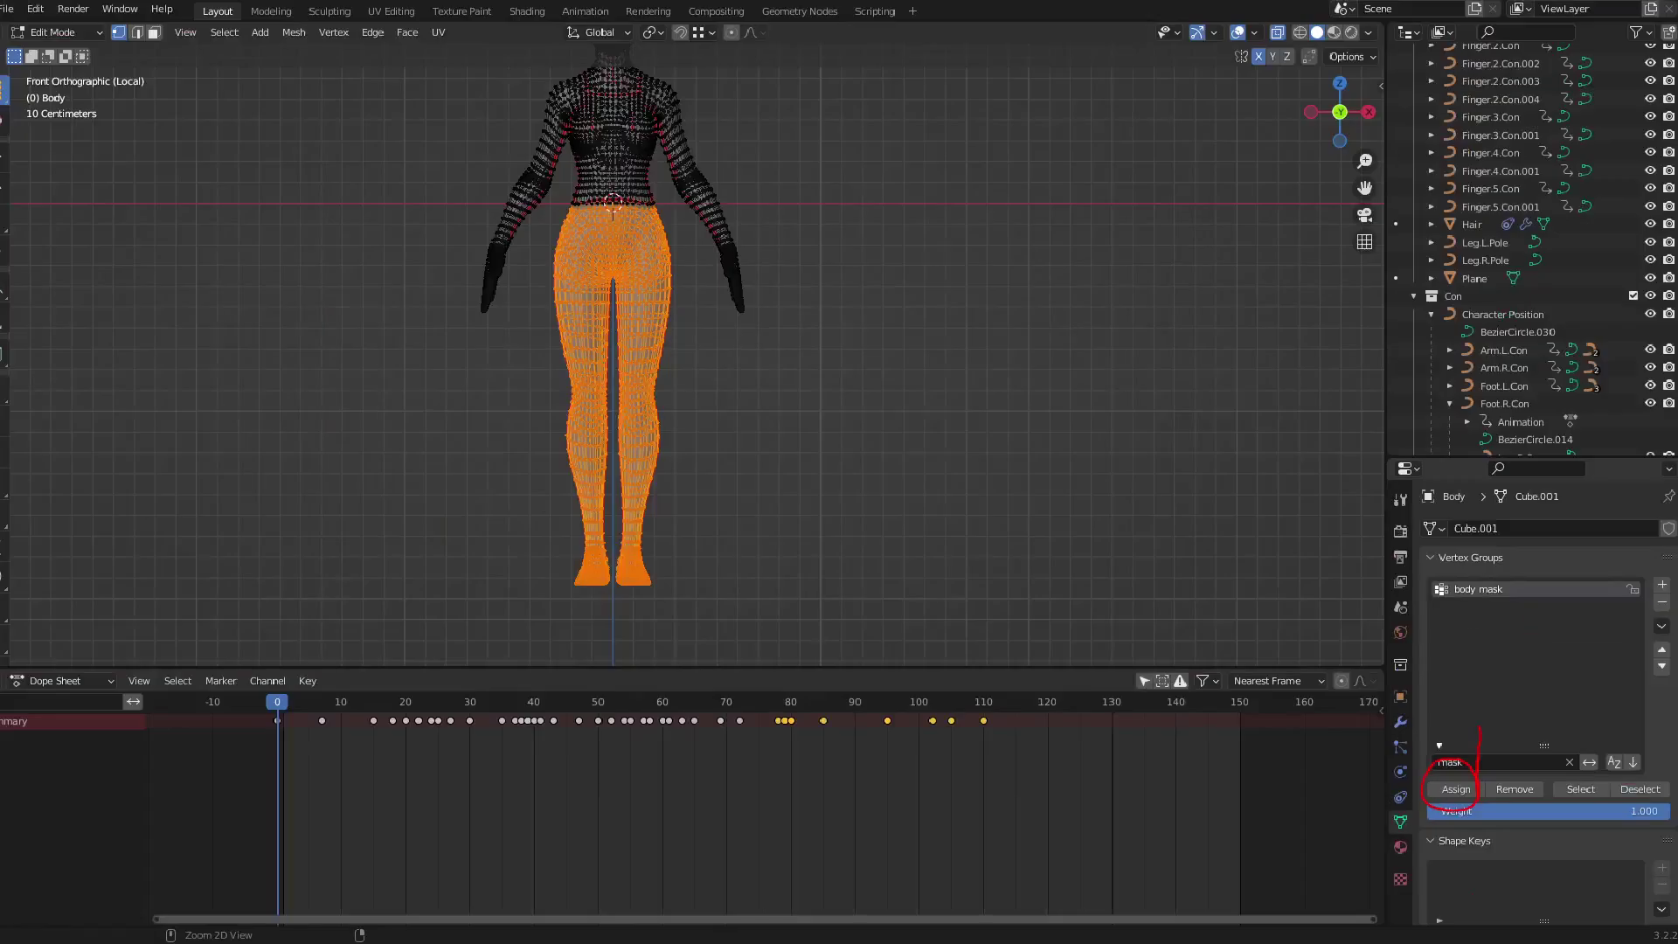
click(1447, 797)
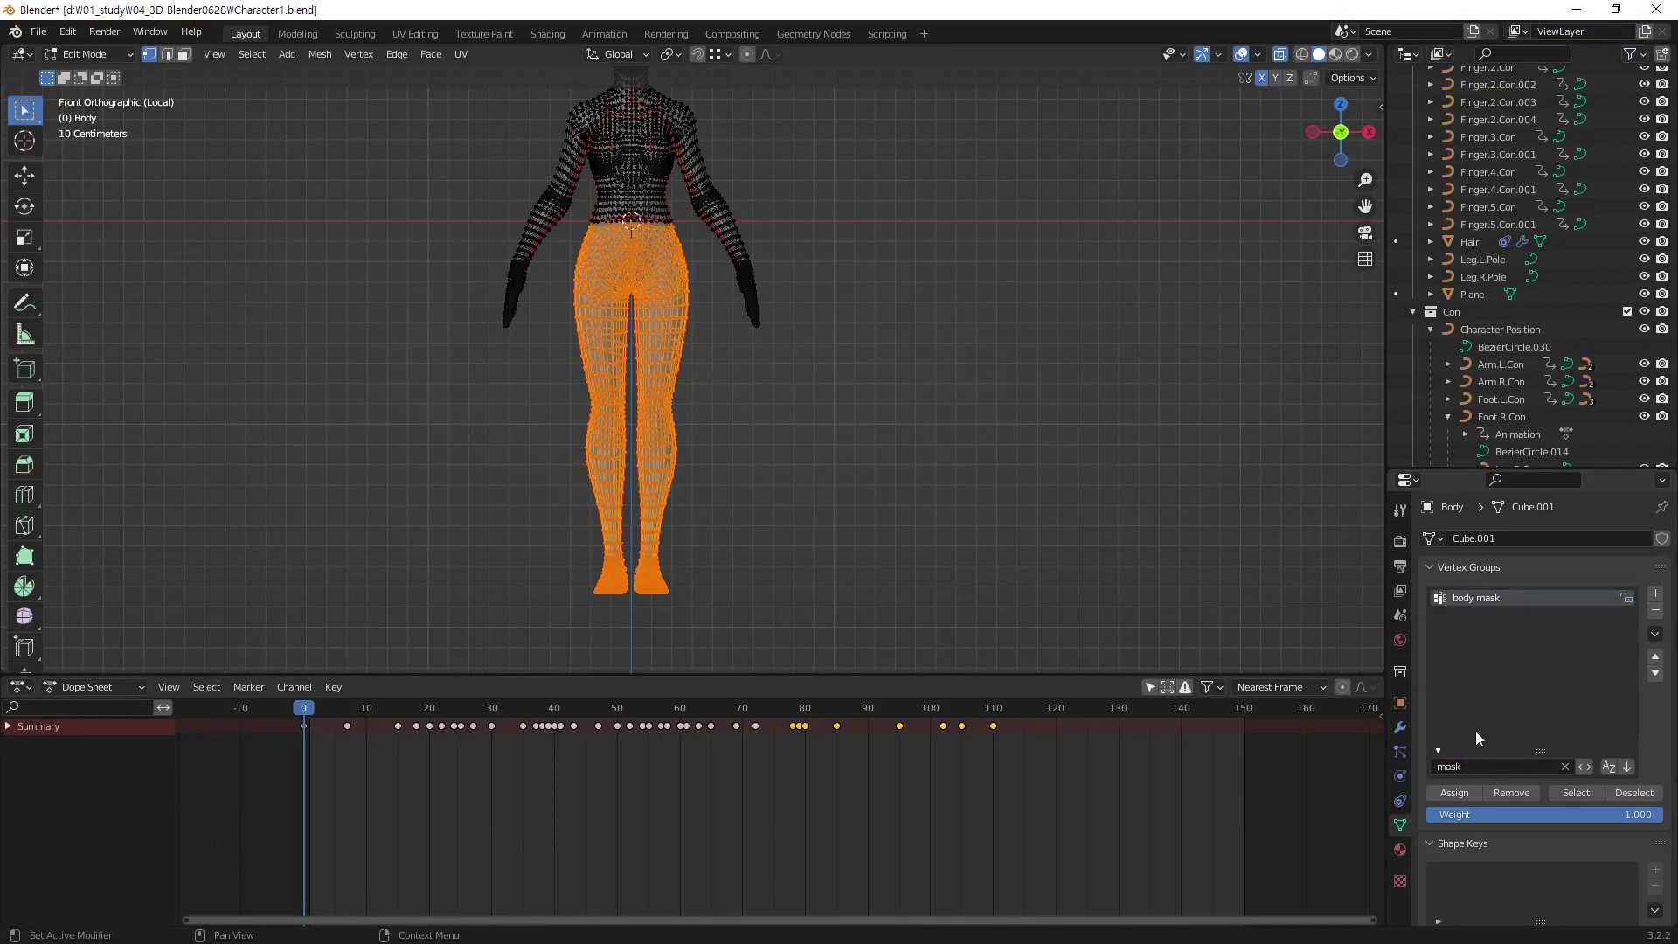
Deselect all, return to Object Mode and orbit to check the masked body
click(842, 464)
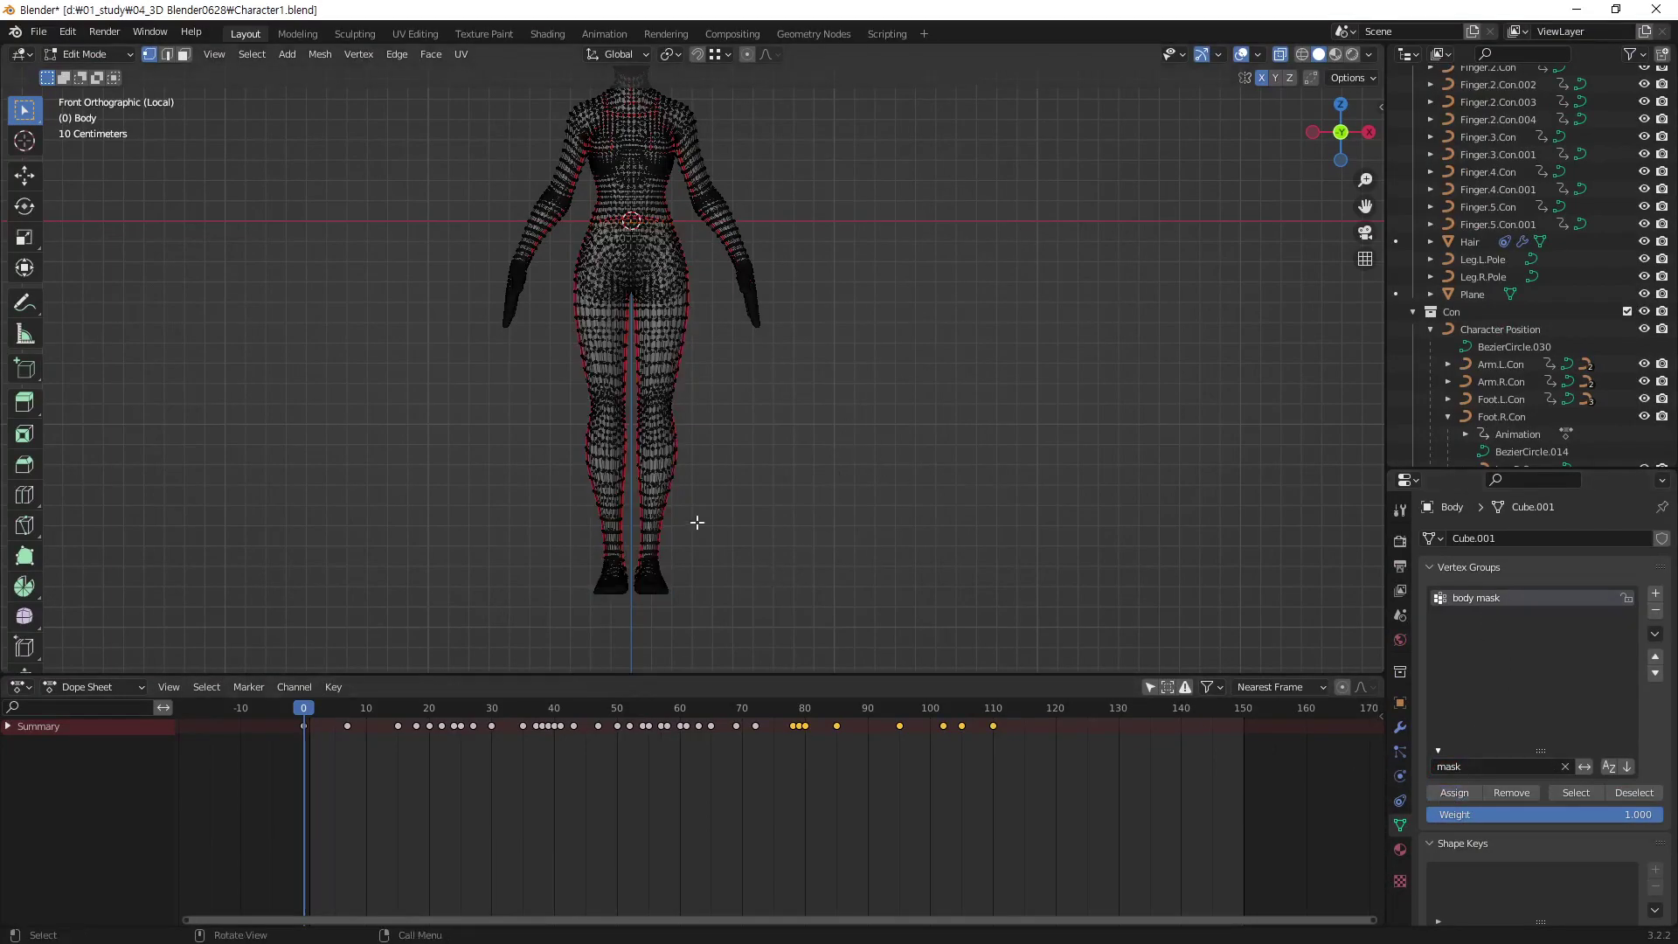
middle_drag(580, 361, 723, 401)
key(Tab)
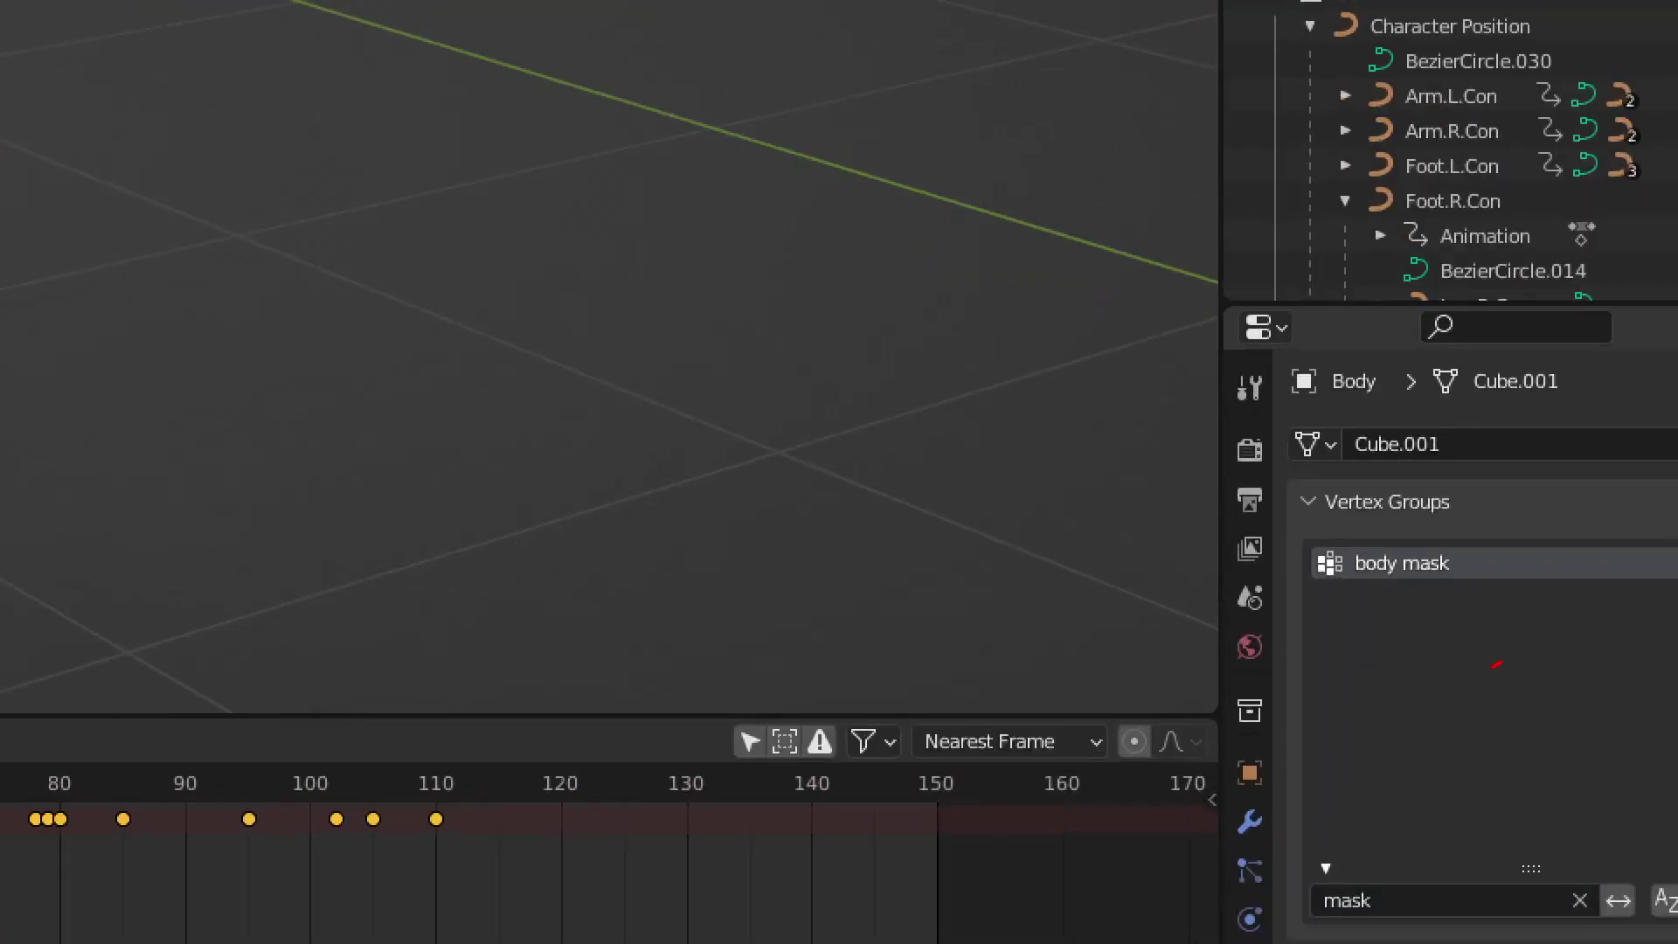
drag(1497, 664, 1460, 697)
drag(1381, 914, 1396, 916)
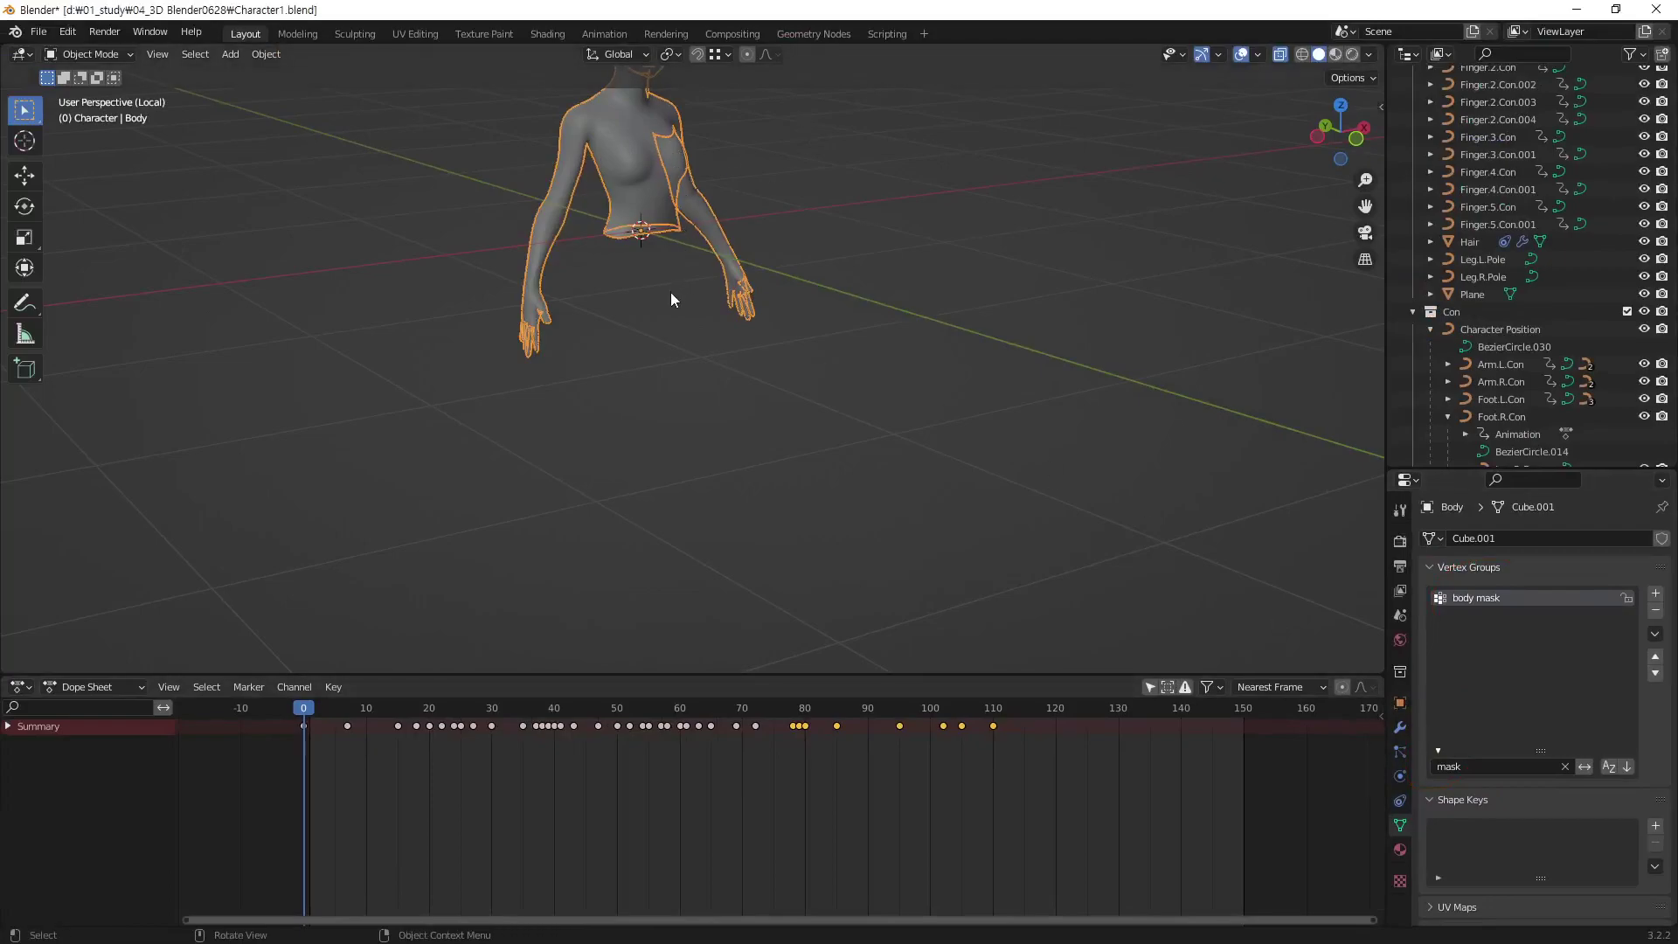
middle_drag(762, 216, 596, 367)
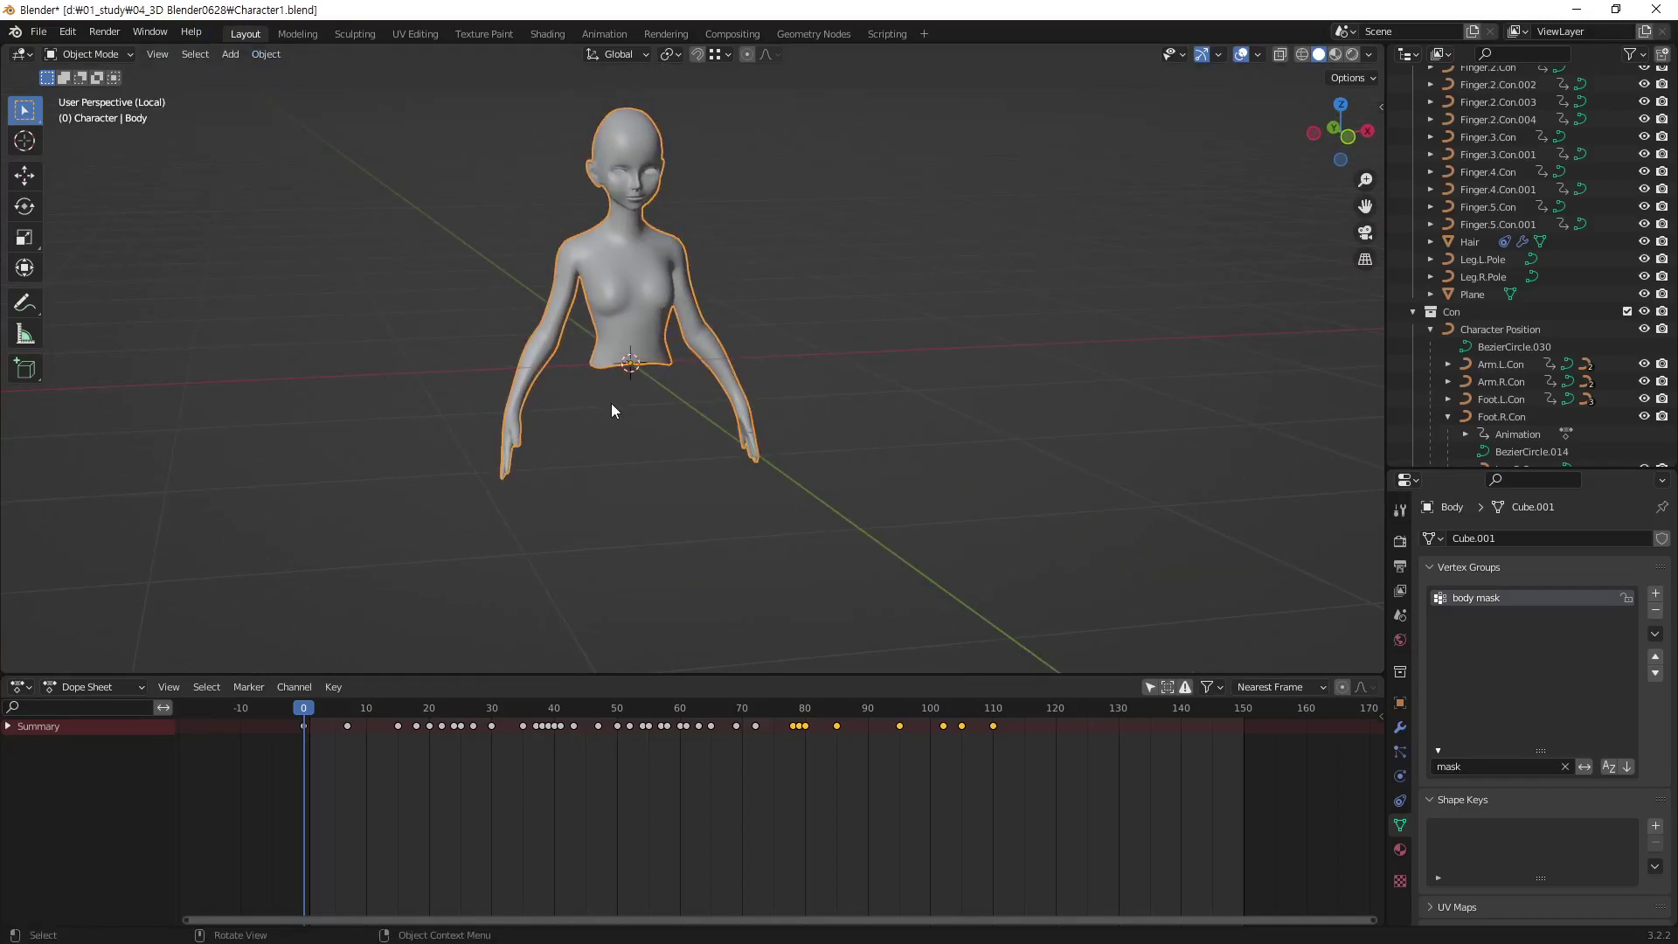
Exit local view to show the full scene and select the armature
key(KP_Divide)
mouse_move(734, 456)
middle_down()
mouse_move(811, 318)
mouse_move(888, 447)
mouse_move(747, 390)
mouse_move(792, 399)
mouse_move(640, 416)
mouse_move(720, 361)
middle_up()
click(817, 301)
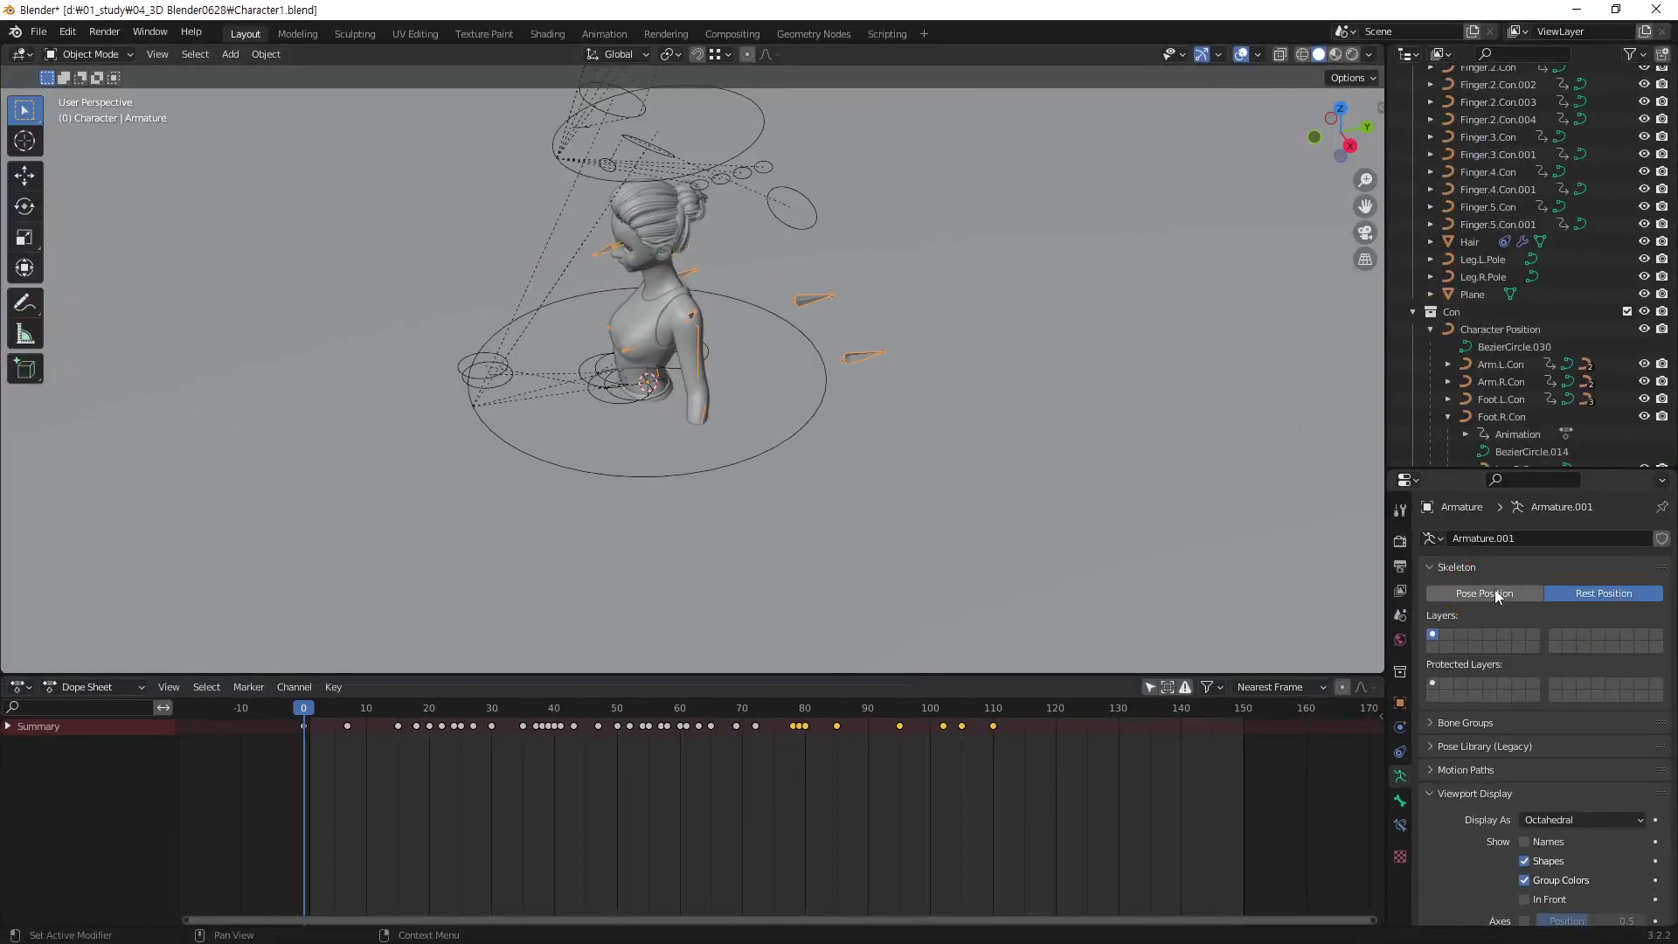
Switch Armature.001 back to Pose Position
click(1498, 596)
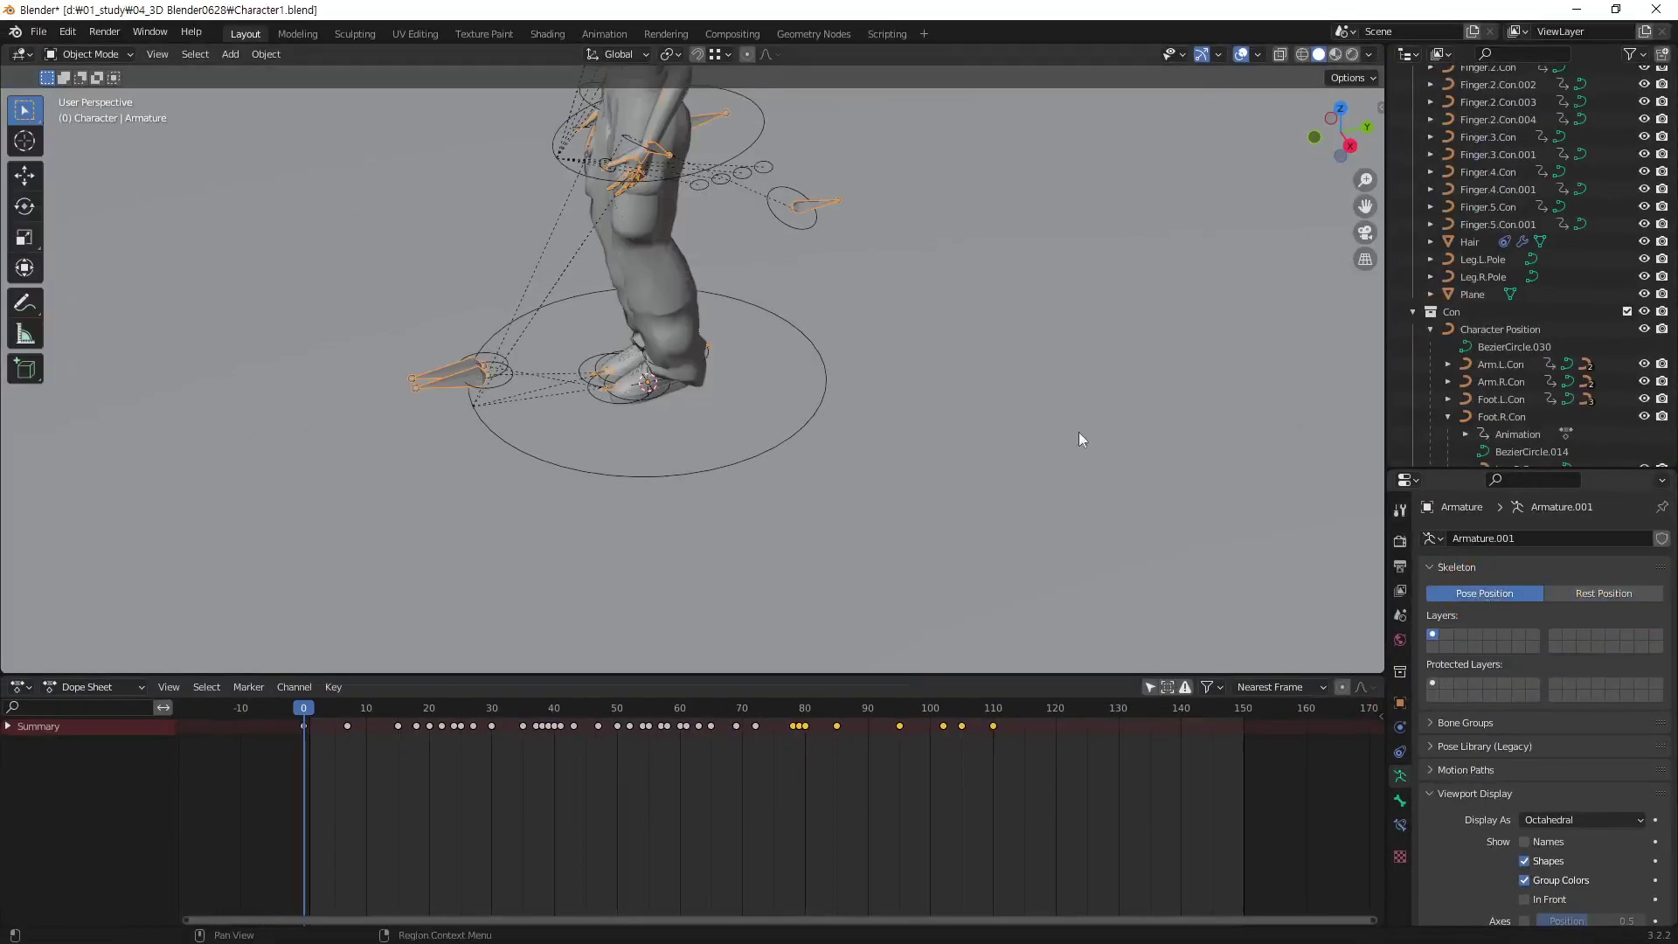
scroll(887, 291, down, 3)
scroll(778, 411, down, 3)
mouse_move(778, 412)
middle_down()
mouse_move(817, 348)
mouse_move(742, 370)
middle_up()
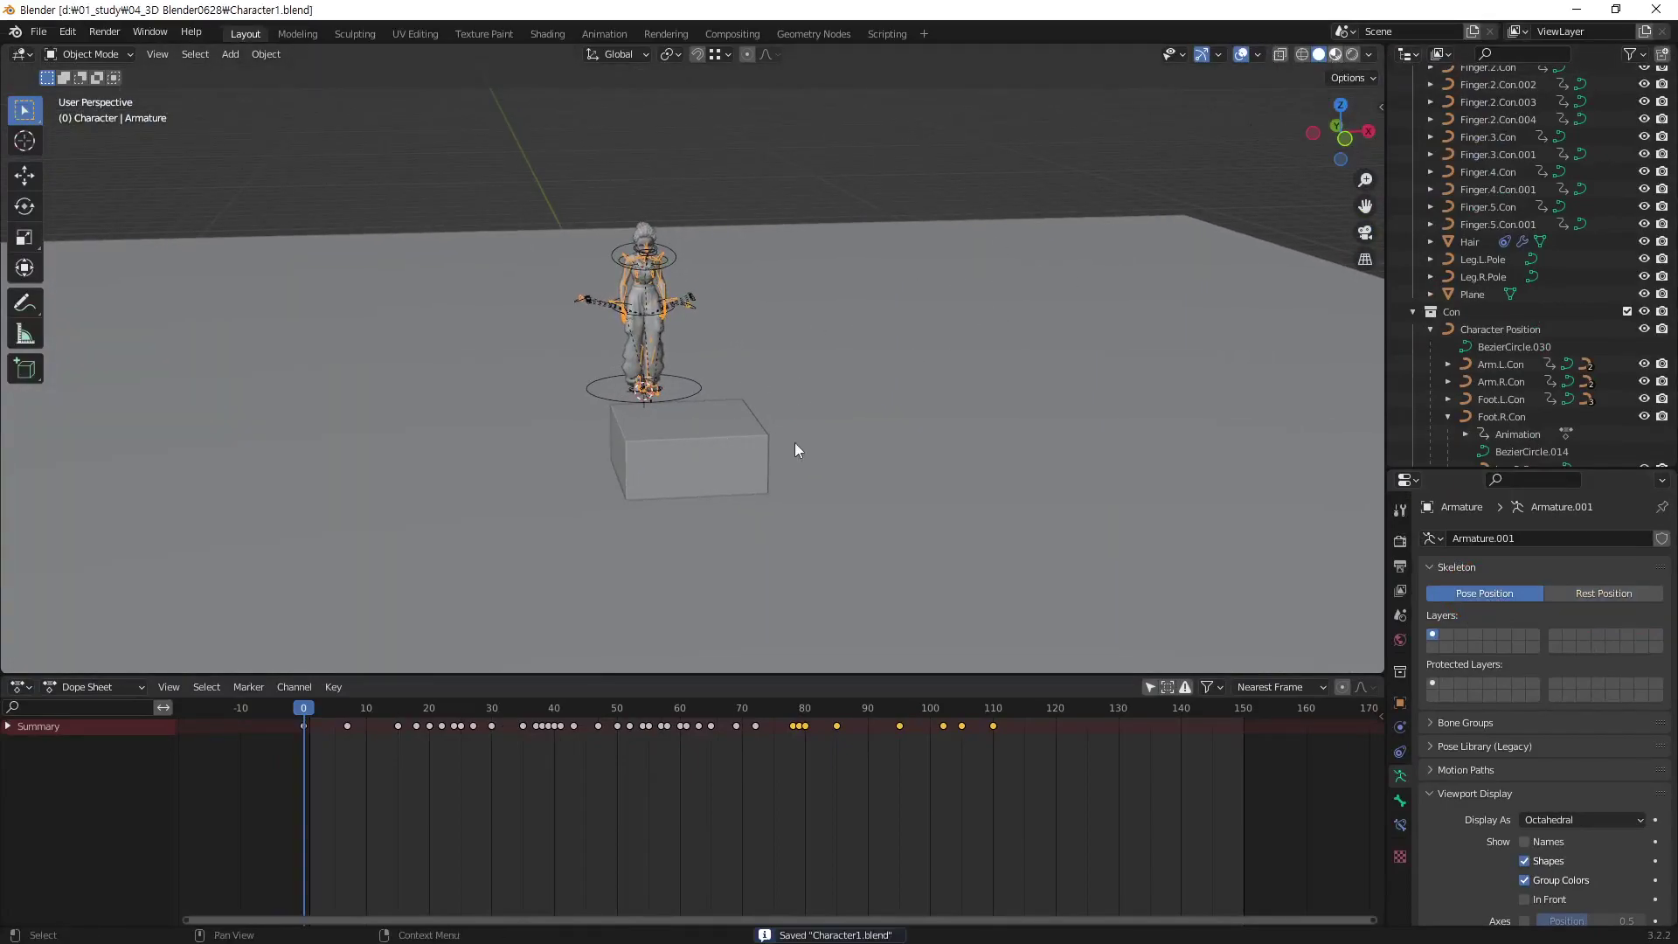
View the character on the box in Material Preview with viewport overlays hidden
key(z)
mouse_move(755, 482)
middle_down()
mouse_move(793, 460)
mouse_move(762, 443)
mouse_move(800, 376)
middle_up()
scroll(767, 435, up, 2)
scroll(792, 390, up, 1)
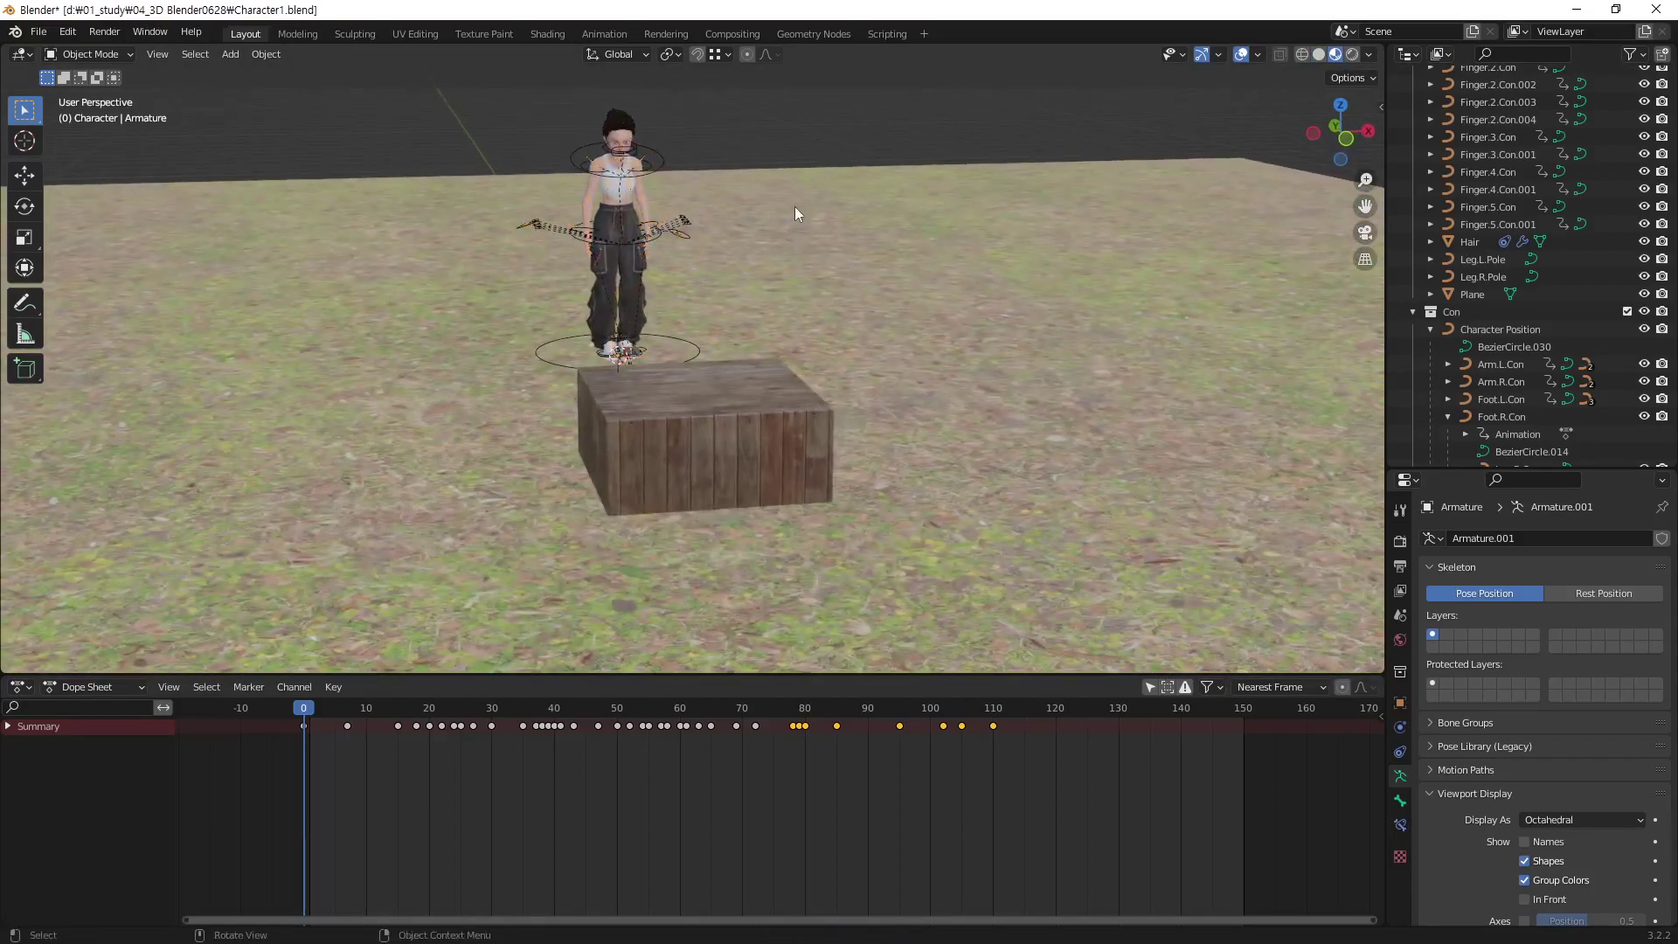
click(1242, 55)
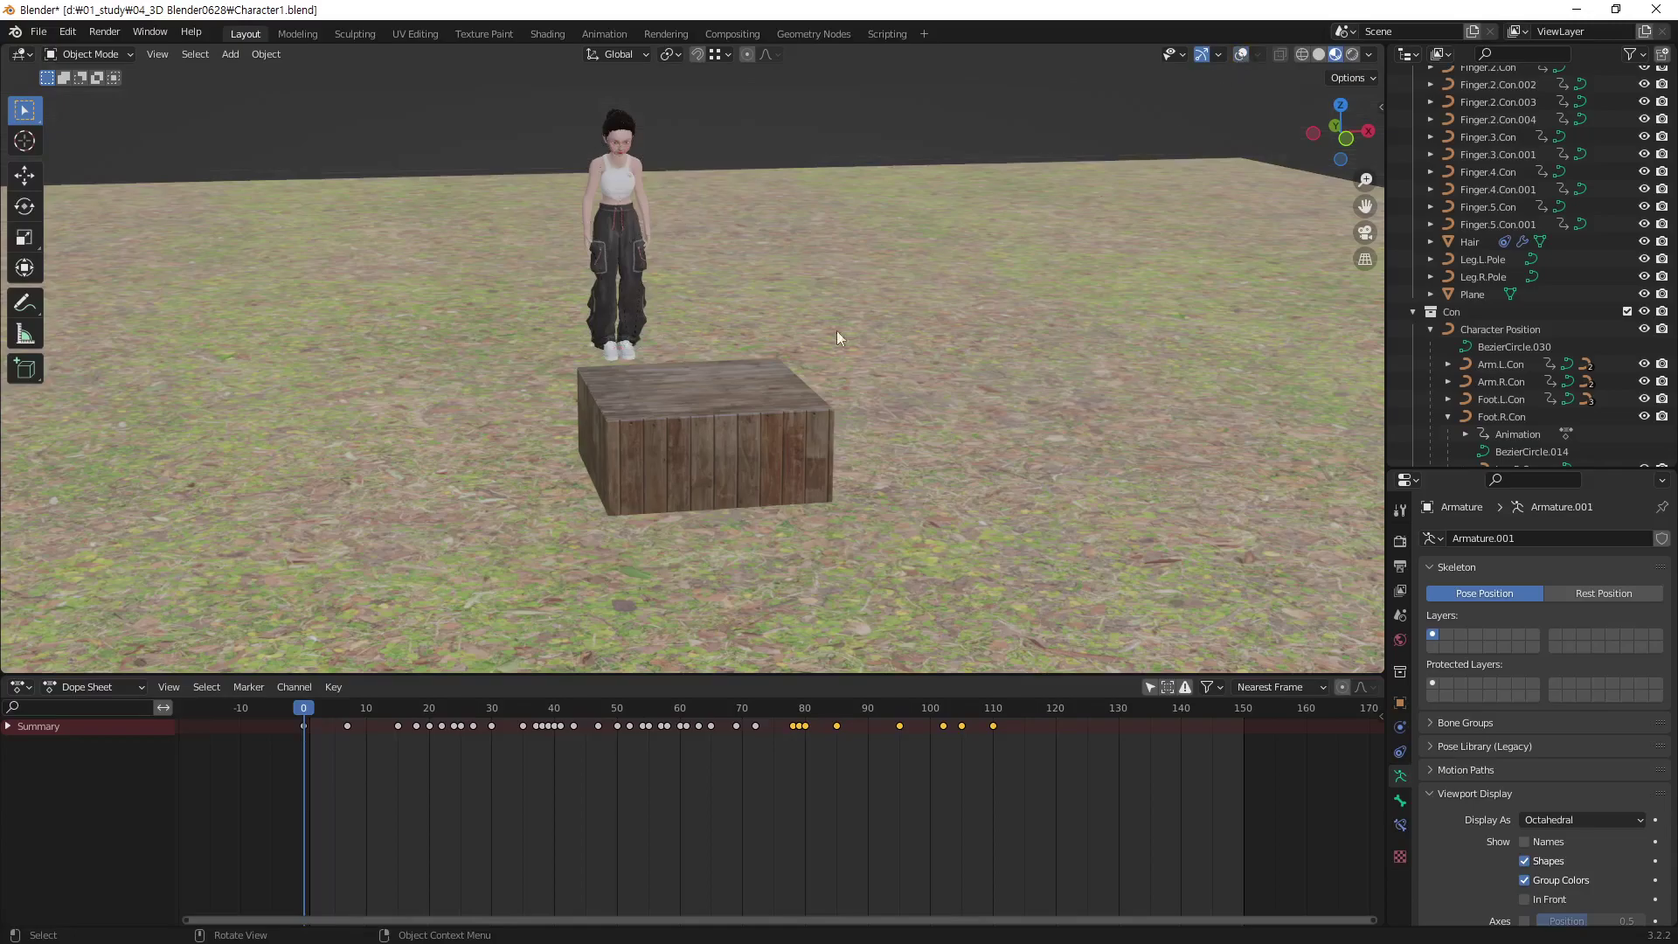
Play the backflip animation and scrub through it to the landing
key(space)
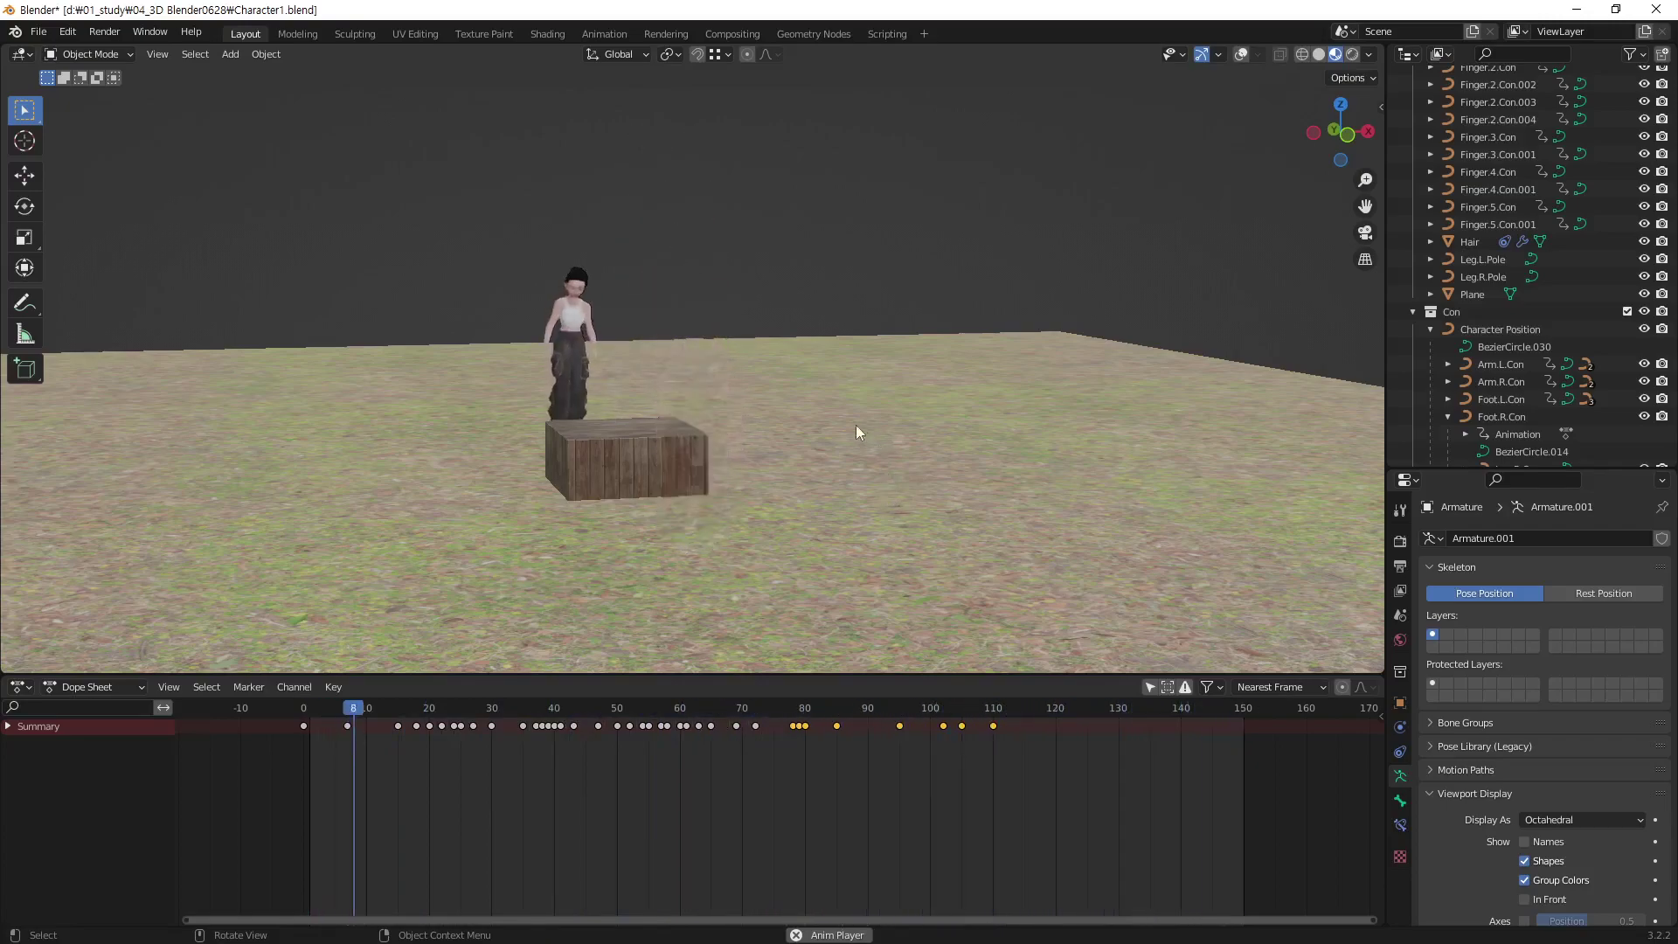
scroll(769, 463, up, 3)
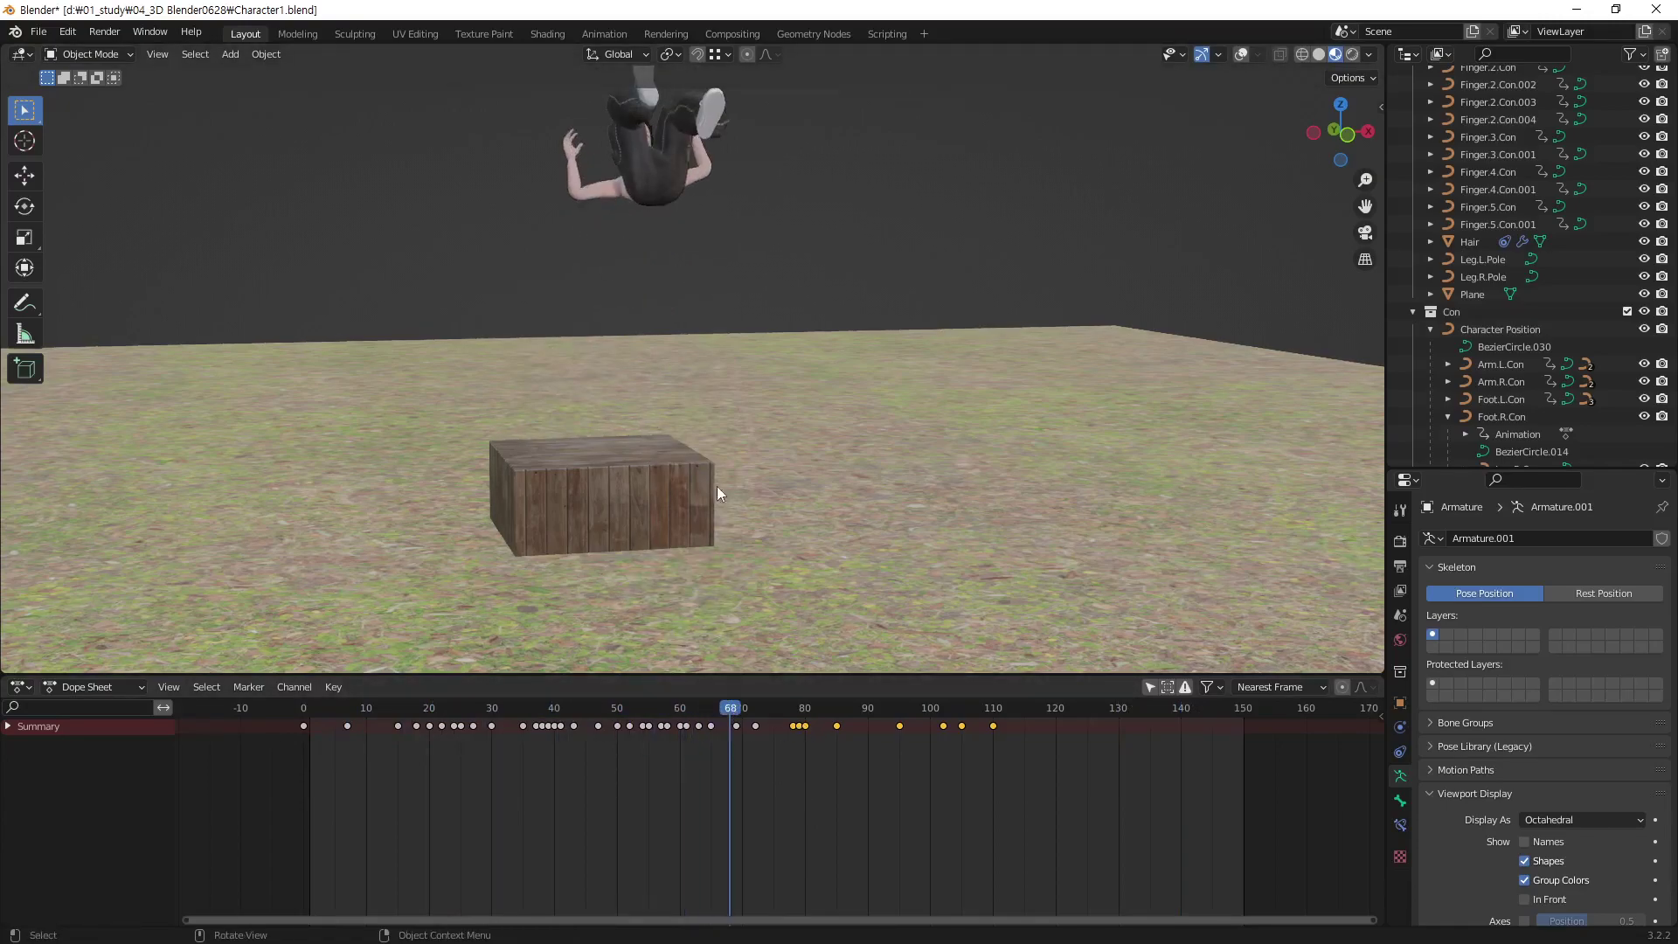
mouse_move(731, 717)
mouse_down()
mouse_move(985, 730)
mouse_move(438, 762)
mouse_move(400, 746)
mouse_move(742, 773)
mouse_move(1044, 768)
mouse_move(723, 780)
mouse_move(396, 759)
mouse_move(649, 796)
mouse_move(848, 794)
mouse_move(341, 800)
mouse_up()
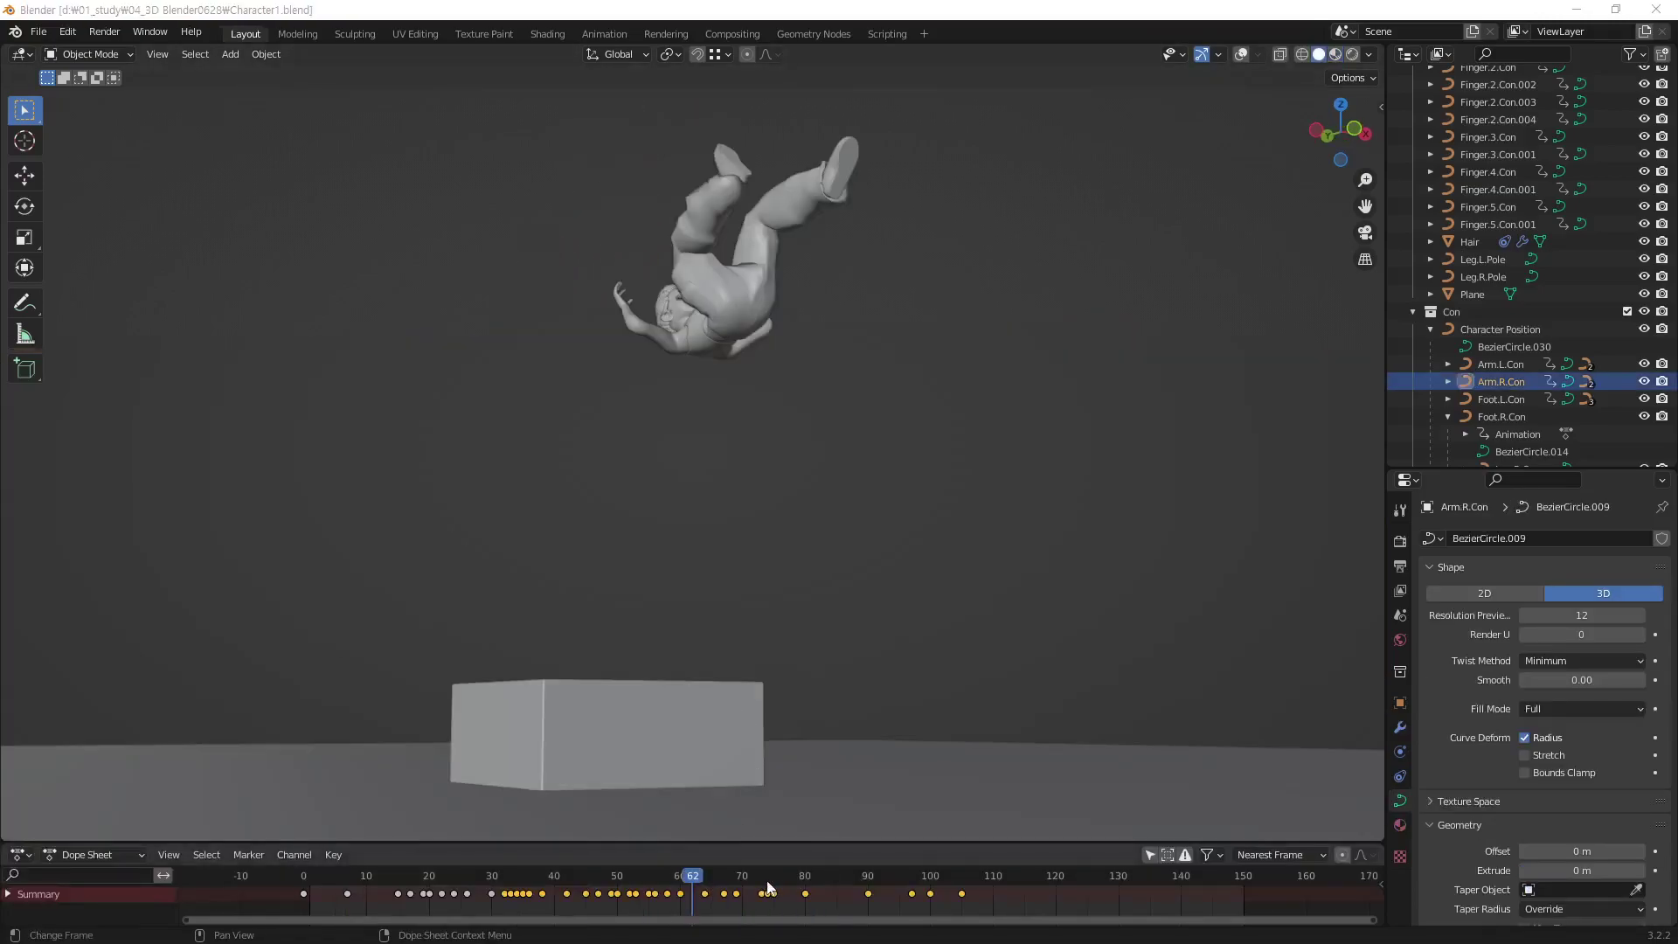
mouse_move(703, 888)
mouse_down()
mouse_move(1060, 883)
mouse_move(249, 868)
mouse_up()
scroll(390, 671, up, 2)
scroll(390, 671, up, 2)
Select the character's pants and frame the view on them
mouse_move(327, 678)
middle_down()
mouse_move(301, 736)
mouse_move(563, 627)
mouse_move(513, 596)
middle_up()
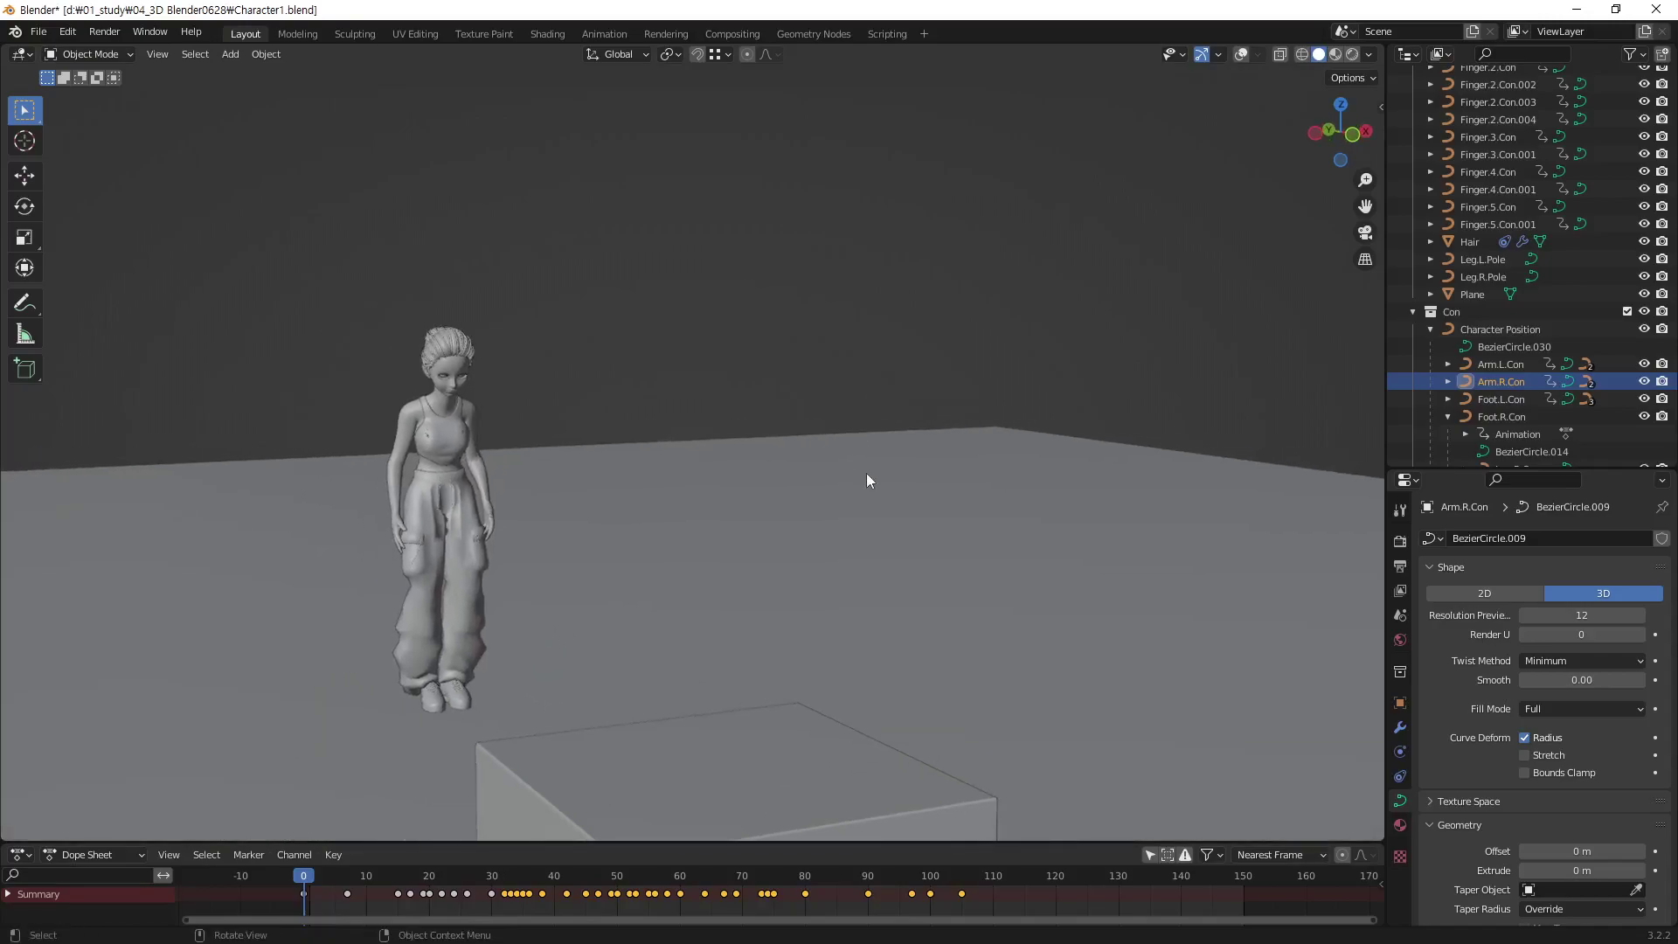
click(479, 584)
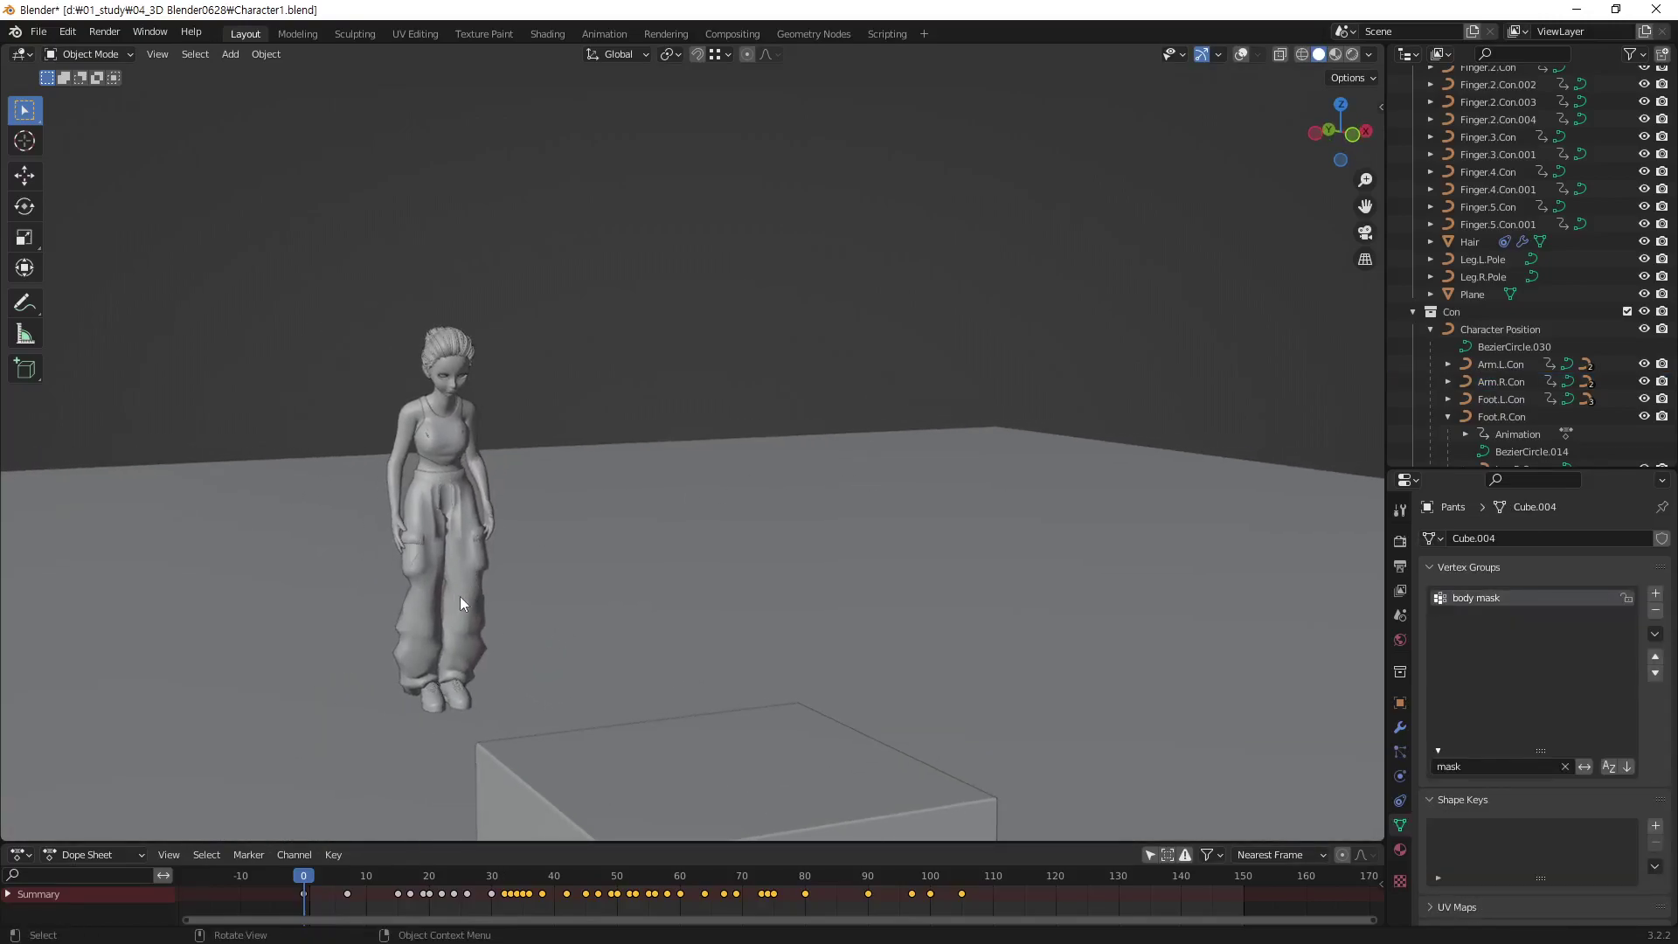
key(KP_Decimal)
Turn viewport overlays back on and move the animation to frame 26
click(1241, 54)
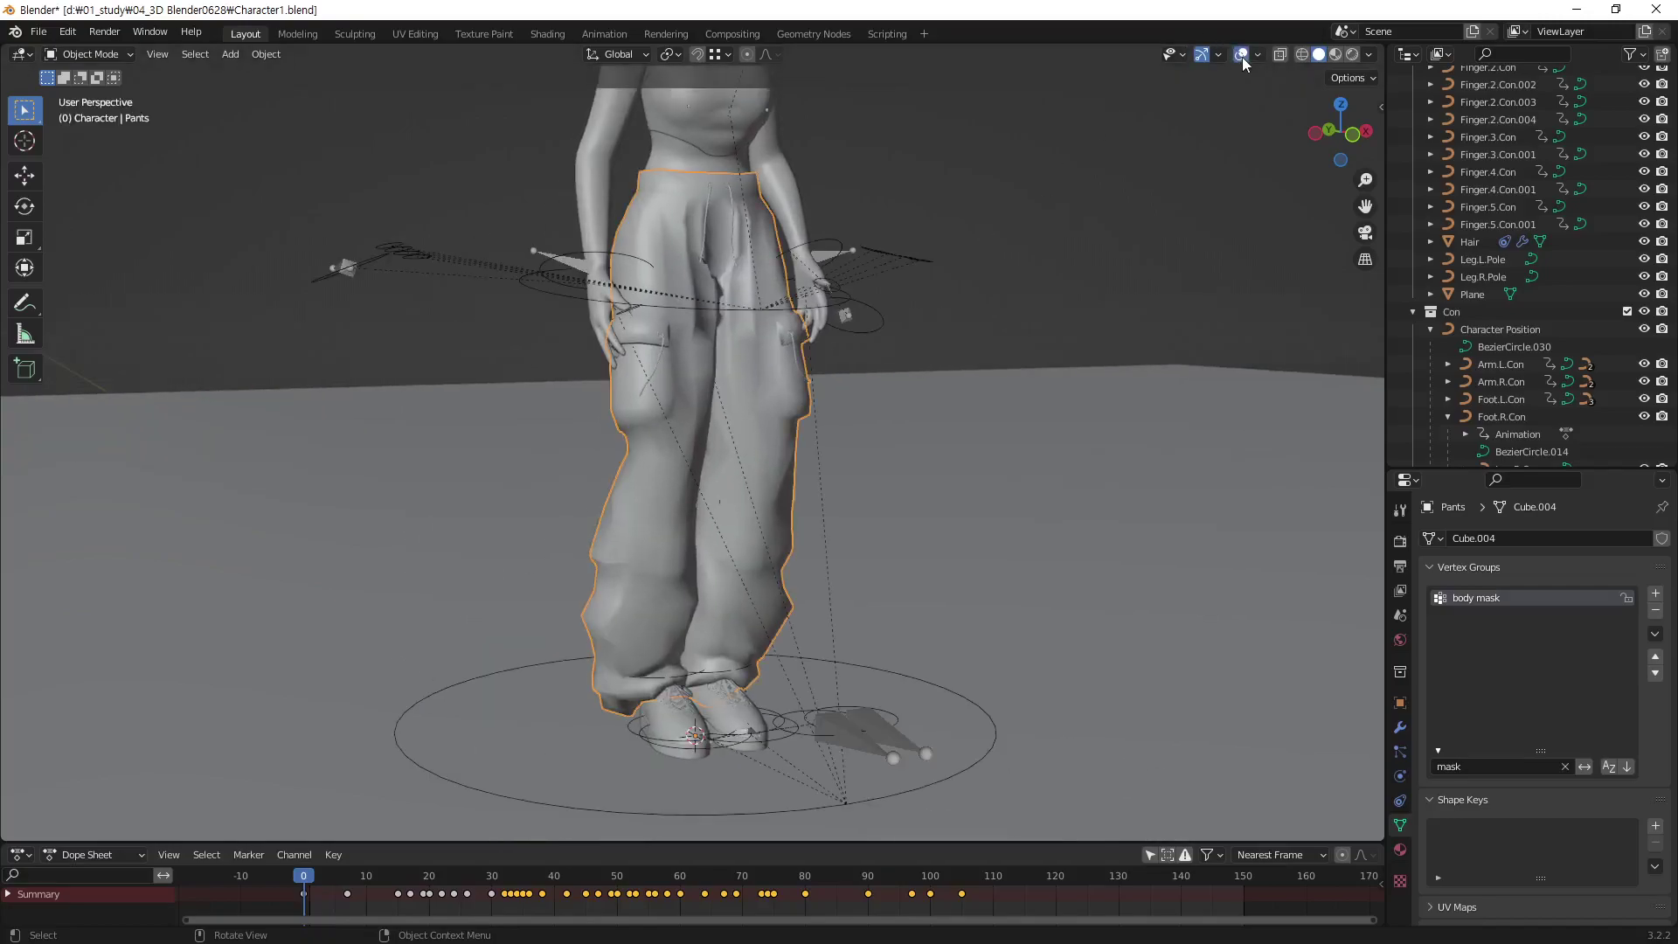
mouse_move(881, 423)
middle_down()
mouse_move(611, 512)
mouse_move(600, 636)
middle_up()
scroll(741, 495, down, 2)
drag(295, 878, 469, 924)
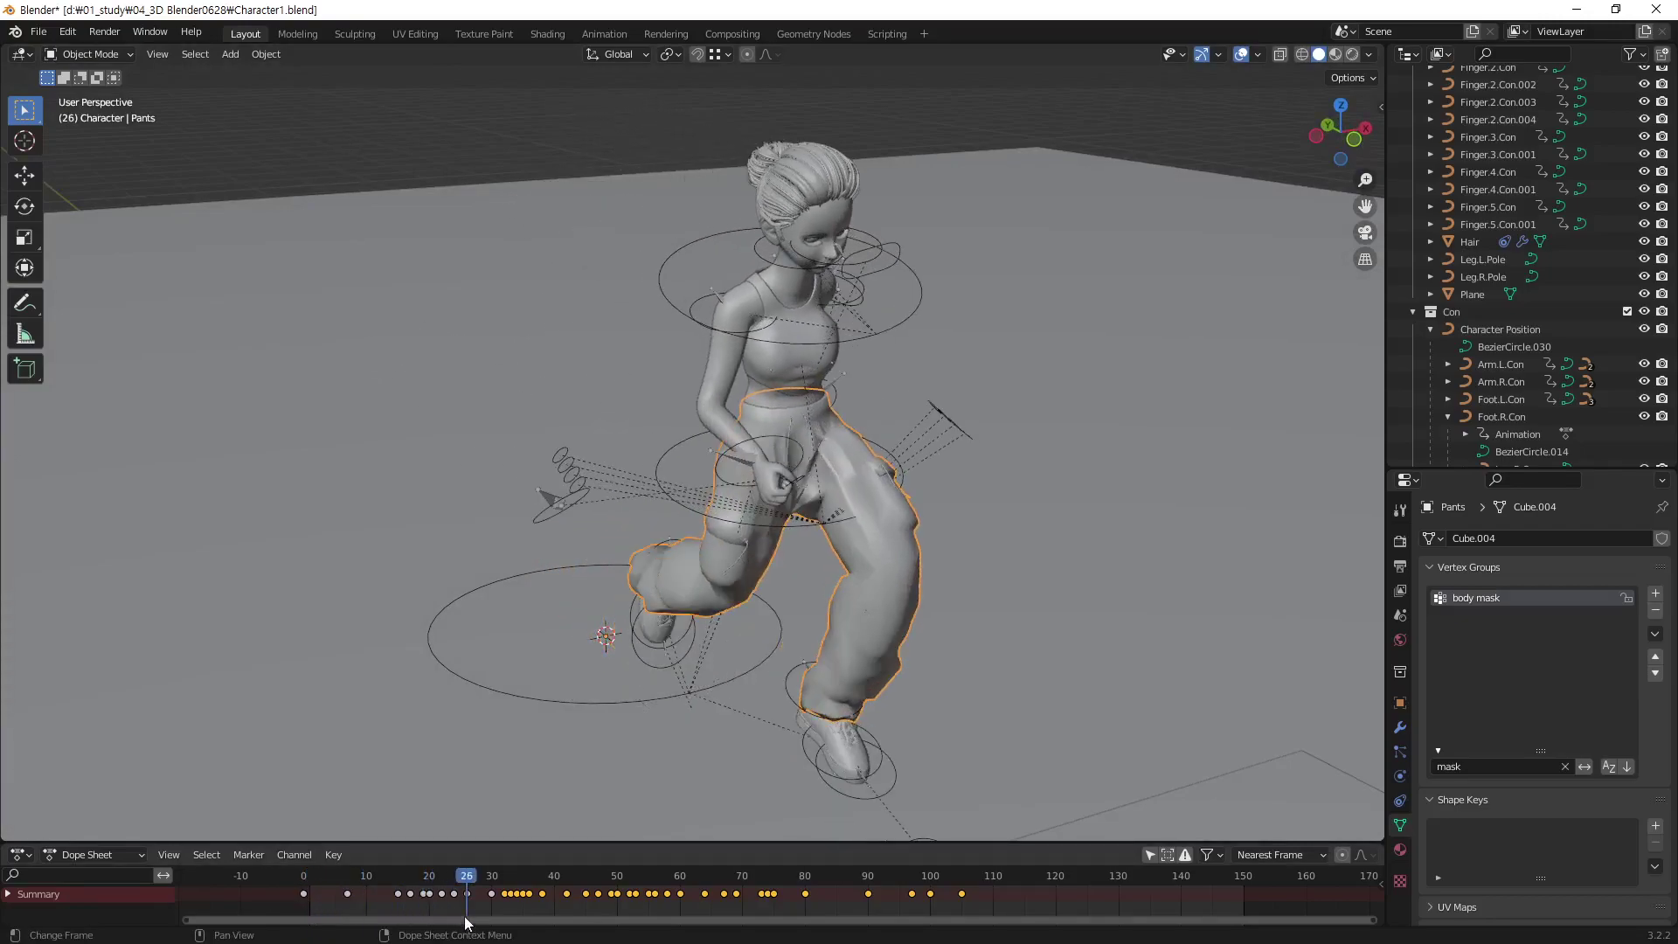
Zoom in on the pants' crotch and switch to Material Preview shading
scroll(787, 454, up, 2)
scroll(674, 323, up, 4)
scroll(691, 306, up, 3)
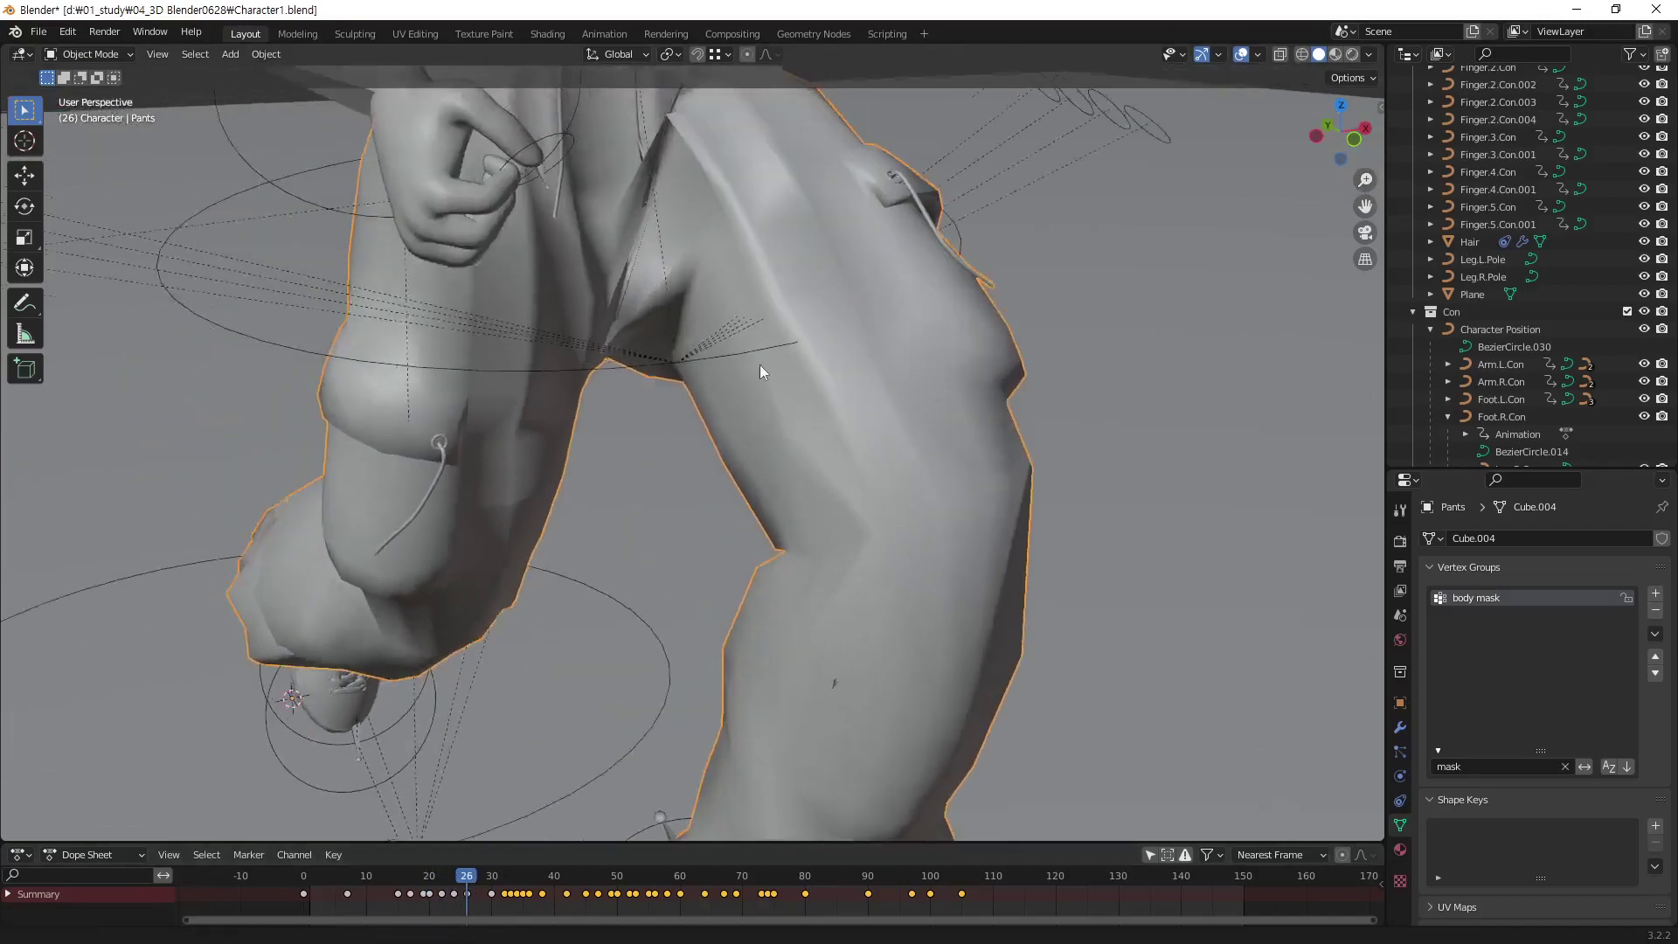
mouse_move(758, 364)
shift+middle_down()
mouse_move(788, 426)
mouse_move(741, 427)
shift+middle_up()
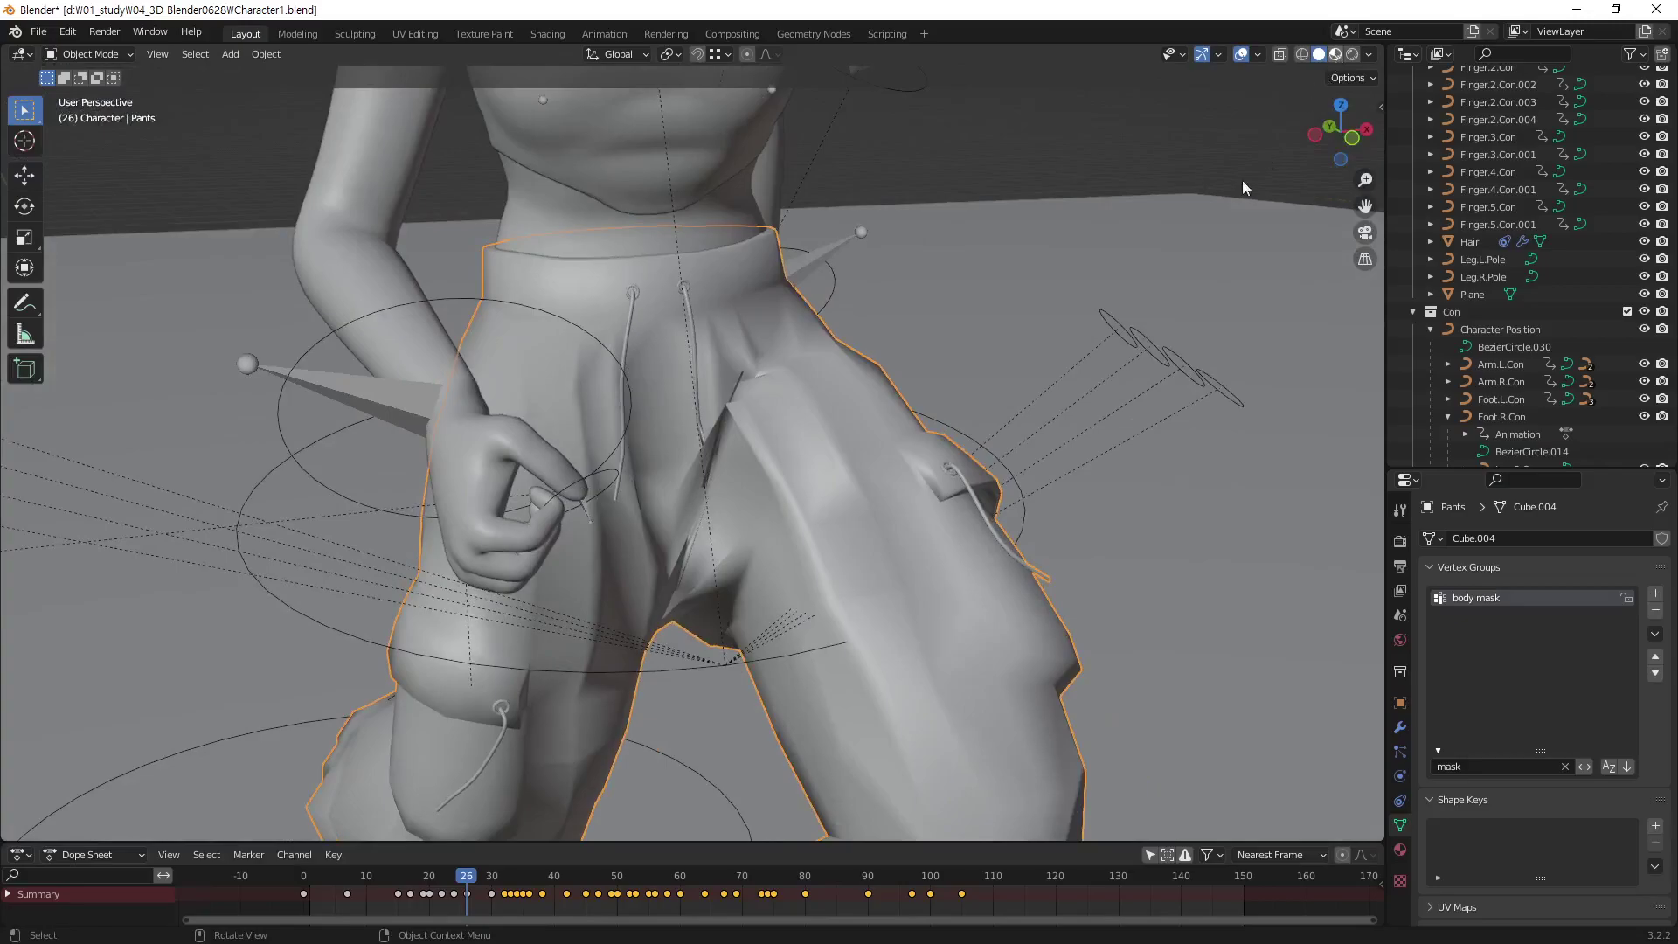
key(z)
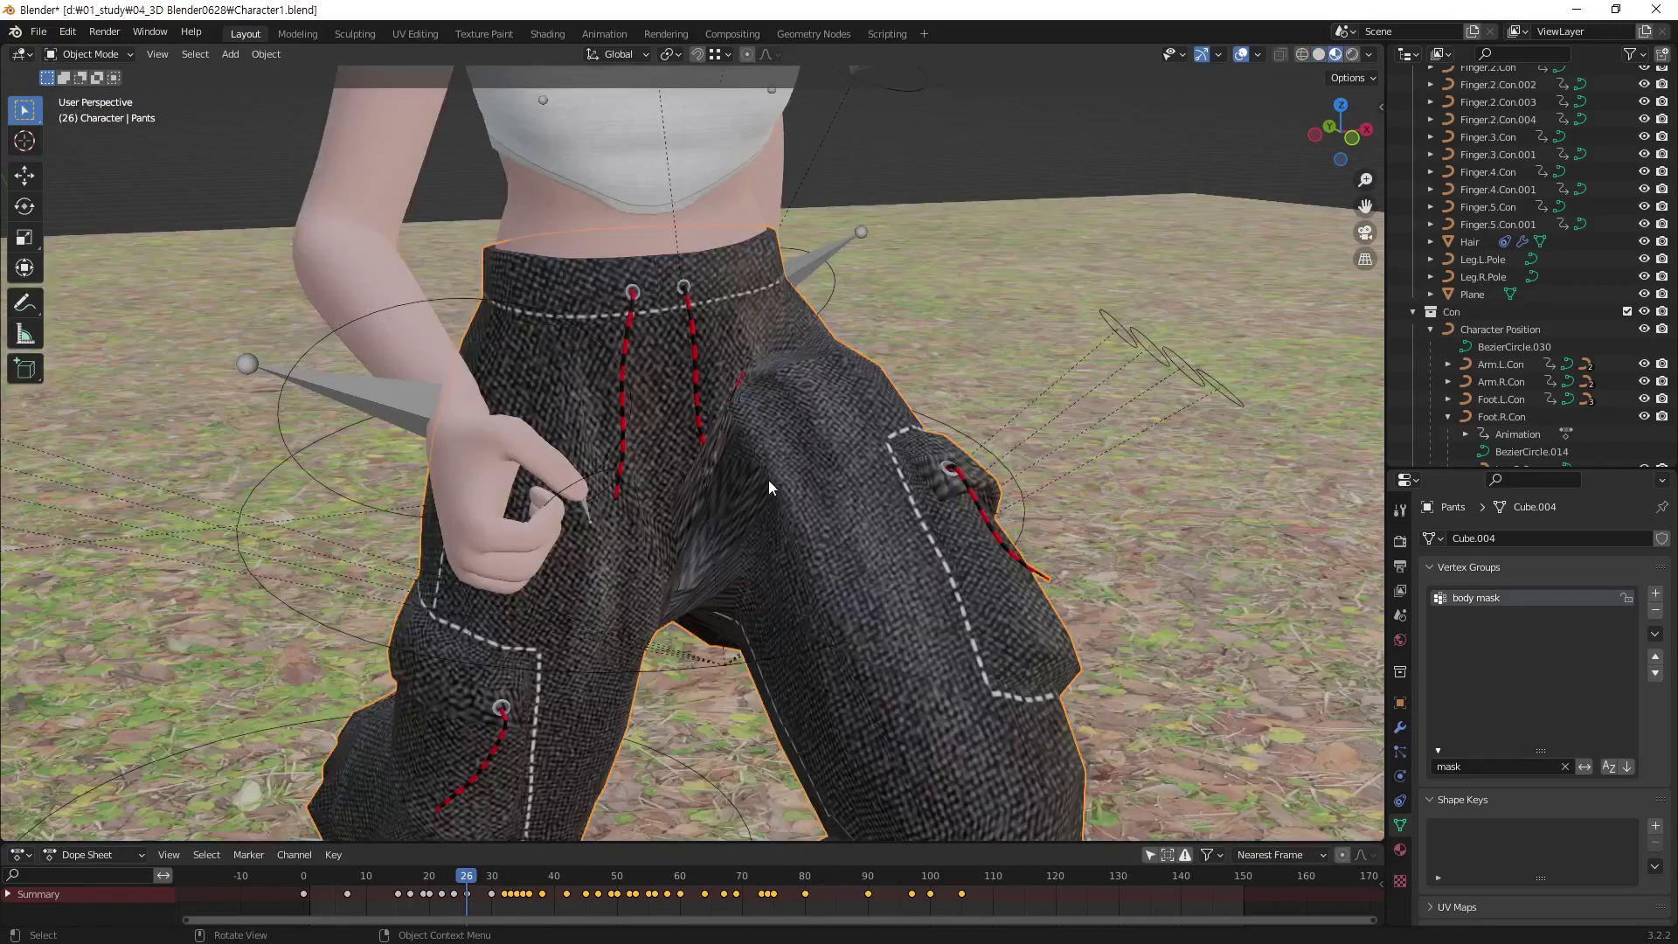
middle_drag(768, 480, 747, 493)
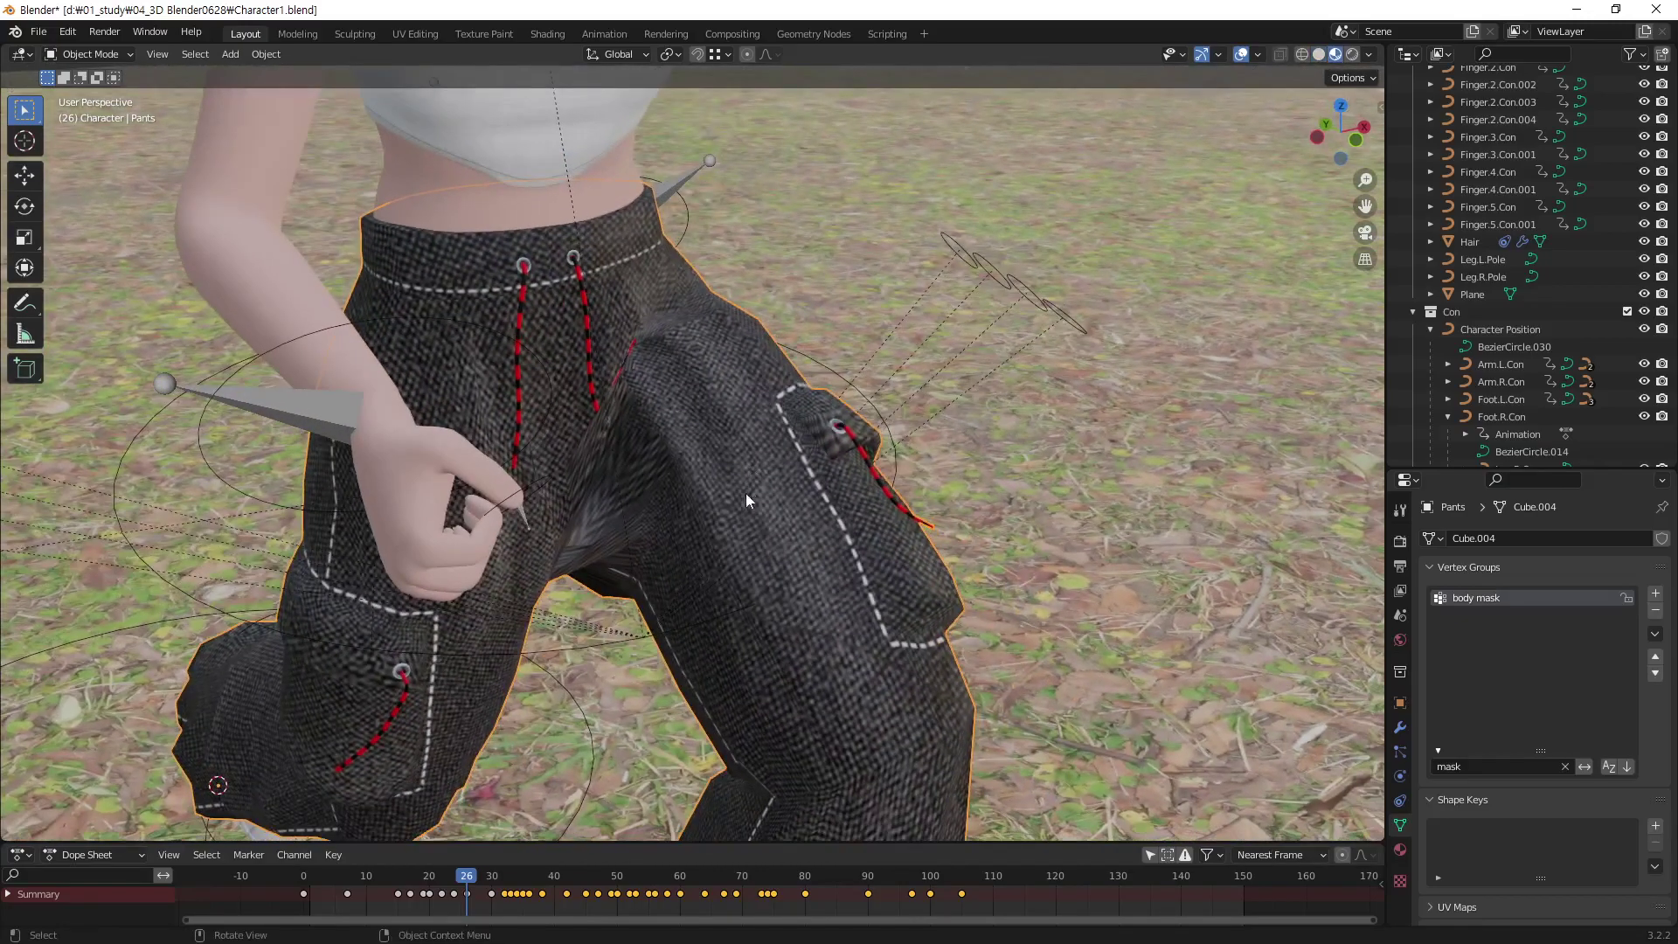
click(96, 54)
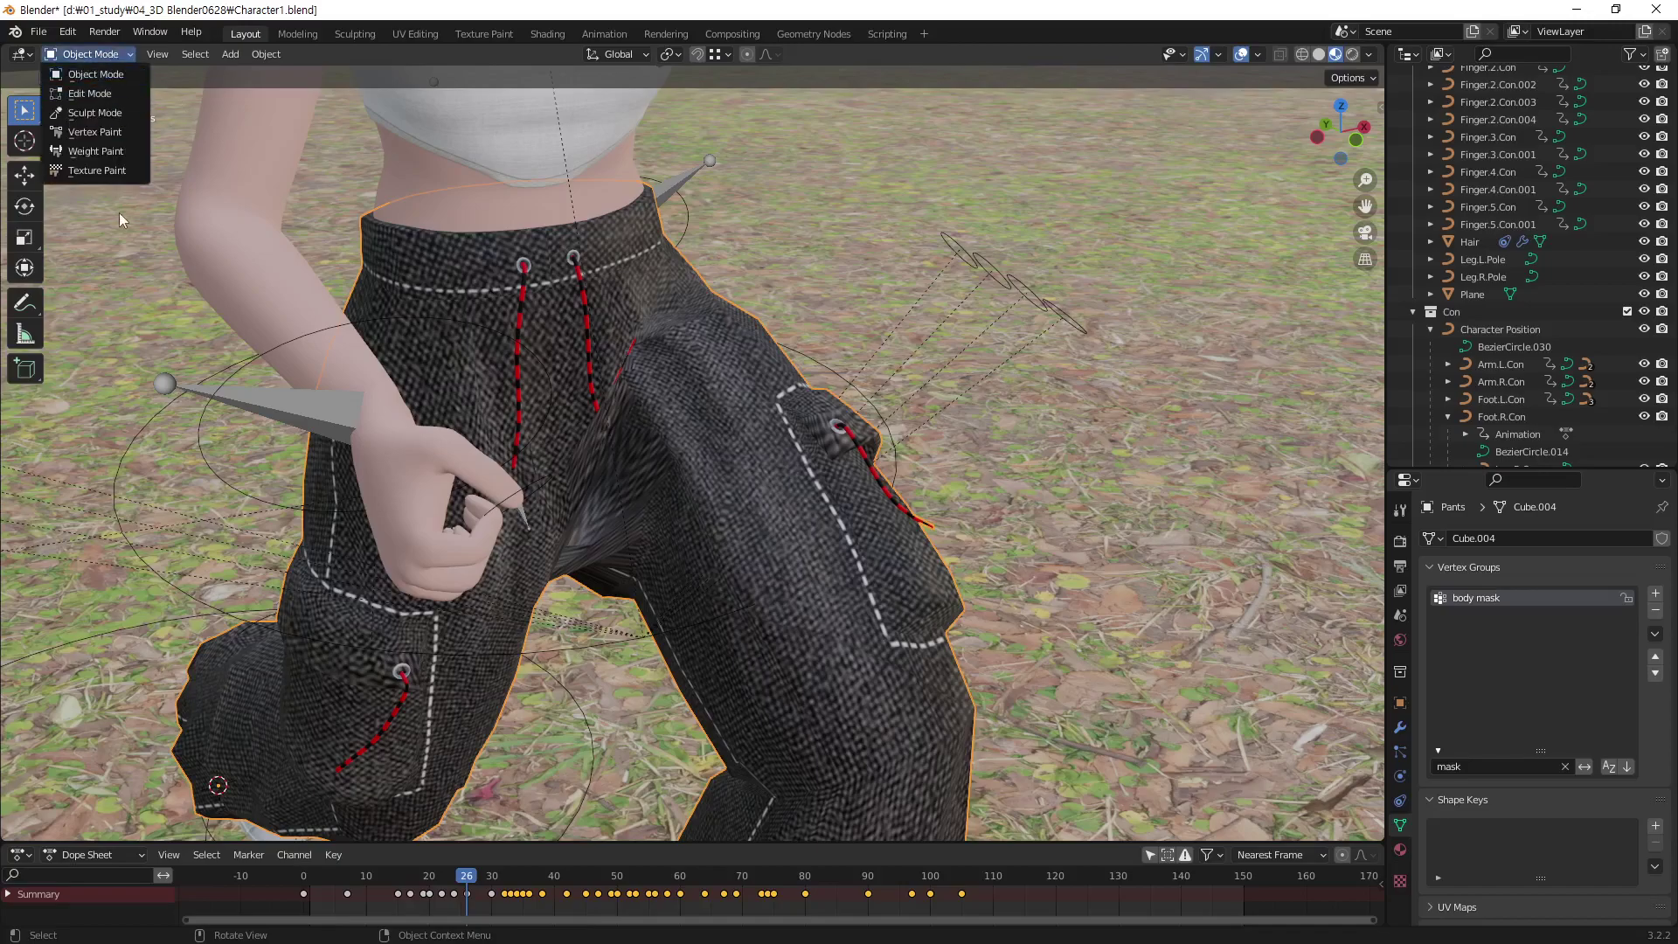
Enter Weight Paint mode on the pants and display the Leg.035.L group's weights
click(119, 153)
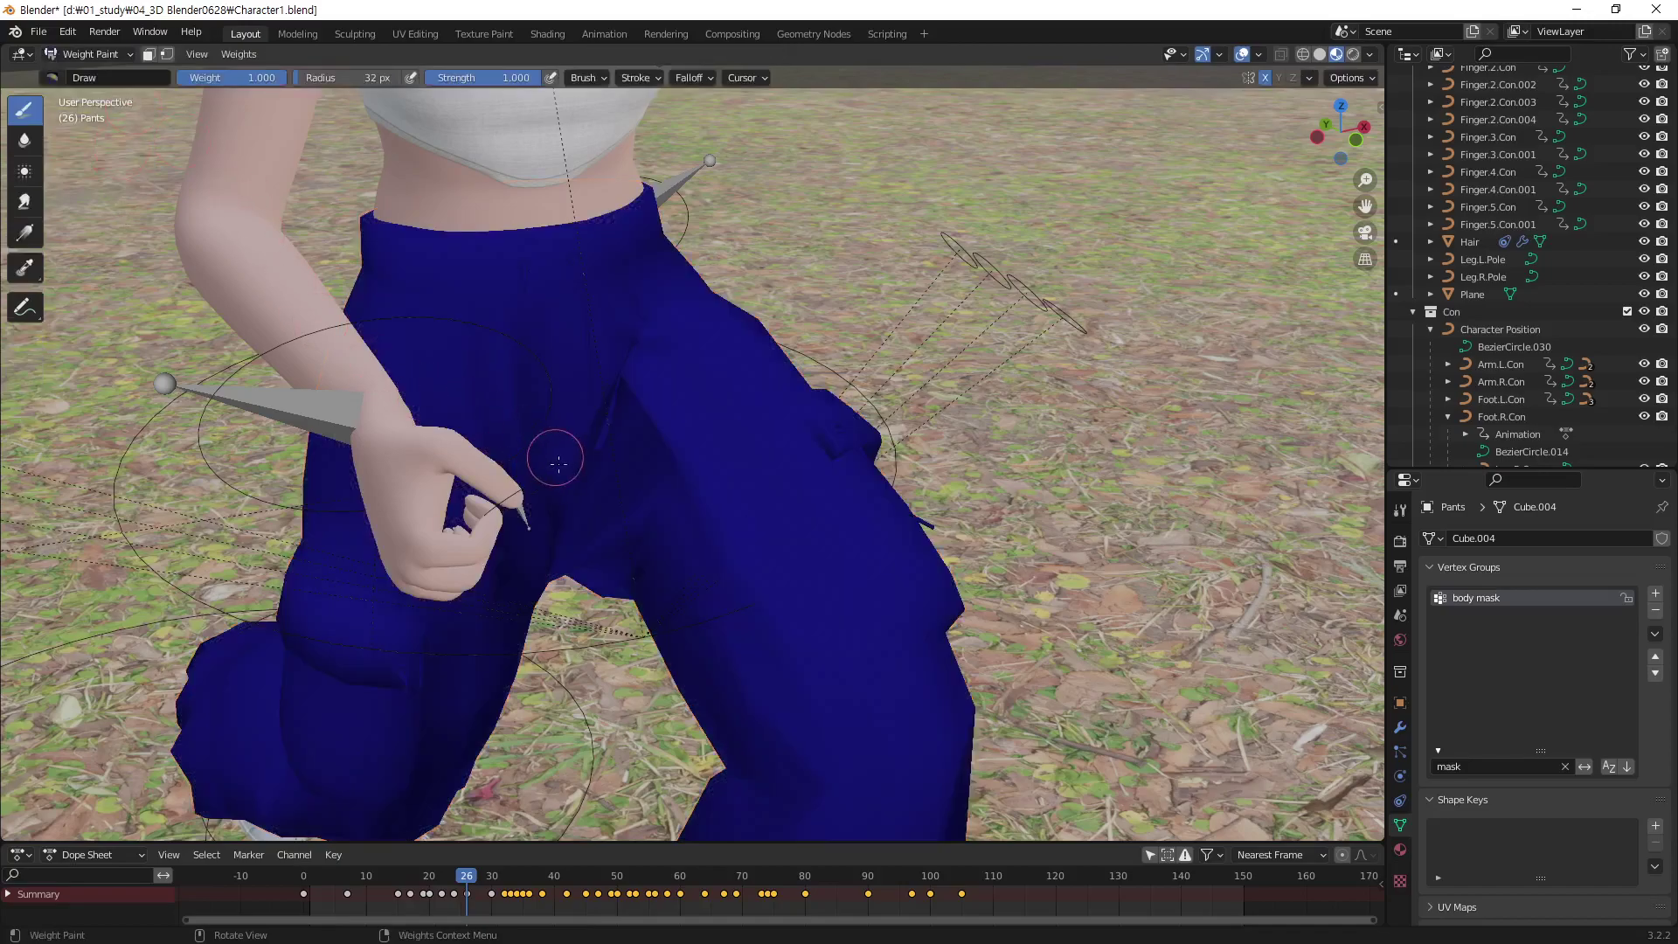
shift+middle_drag(558, 464, 1094, 530)
scroll(632, 488, up, 4)
click(1565, 766)
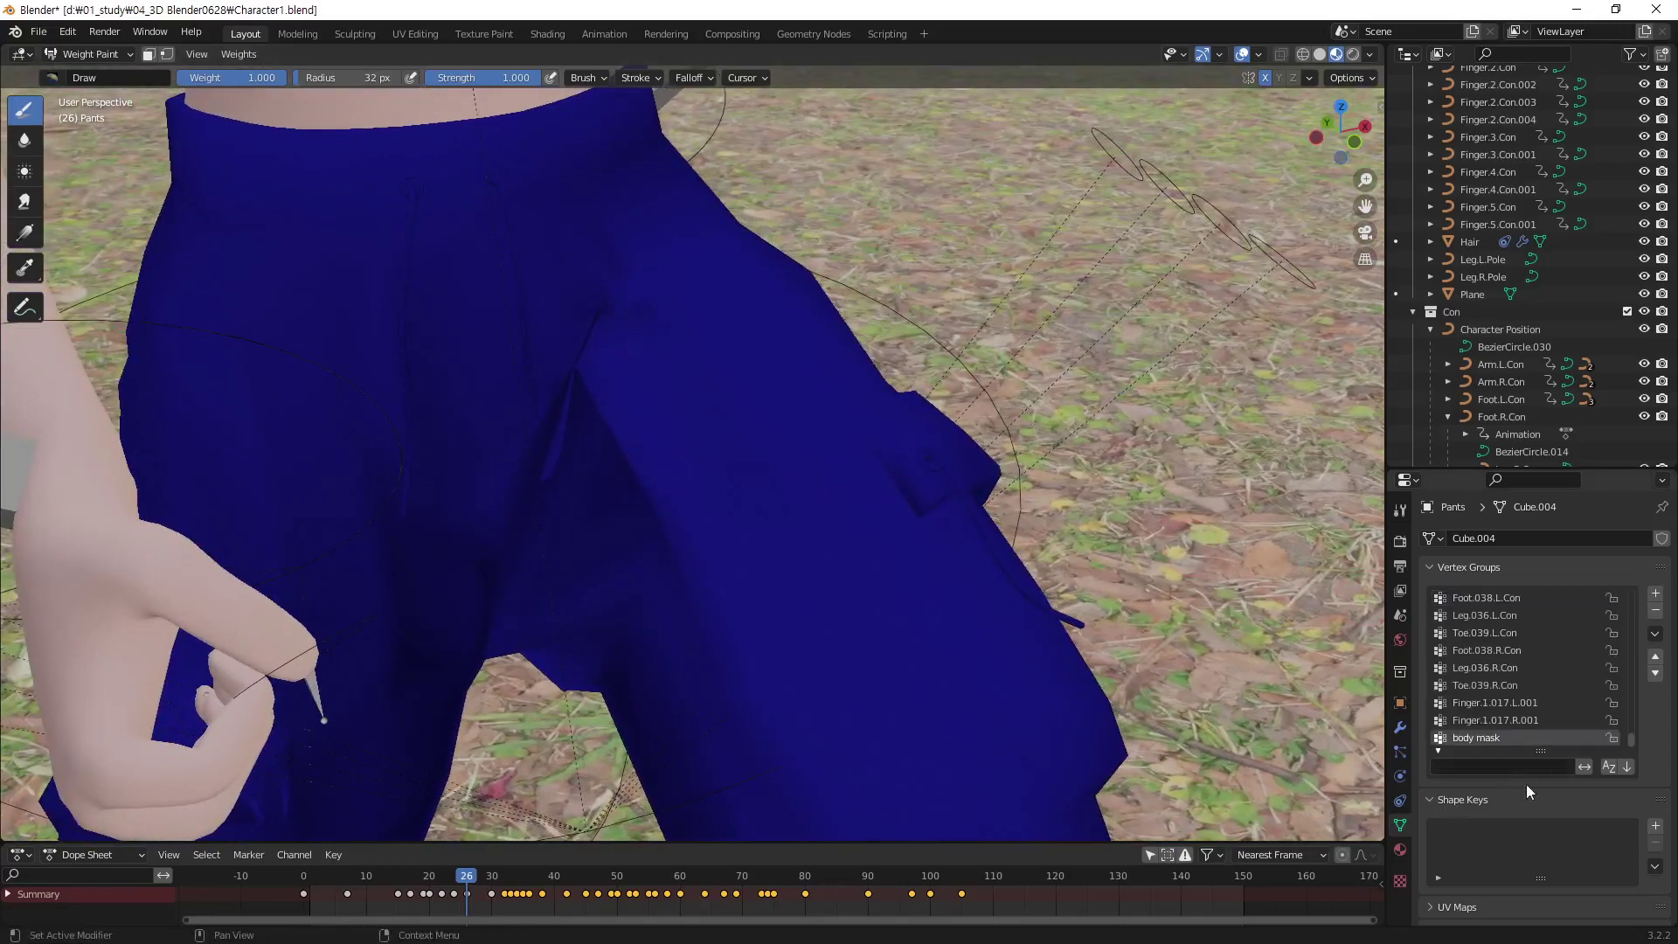
text(leg)
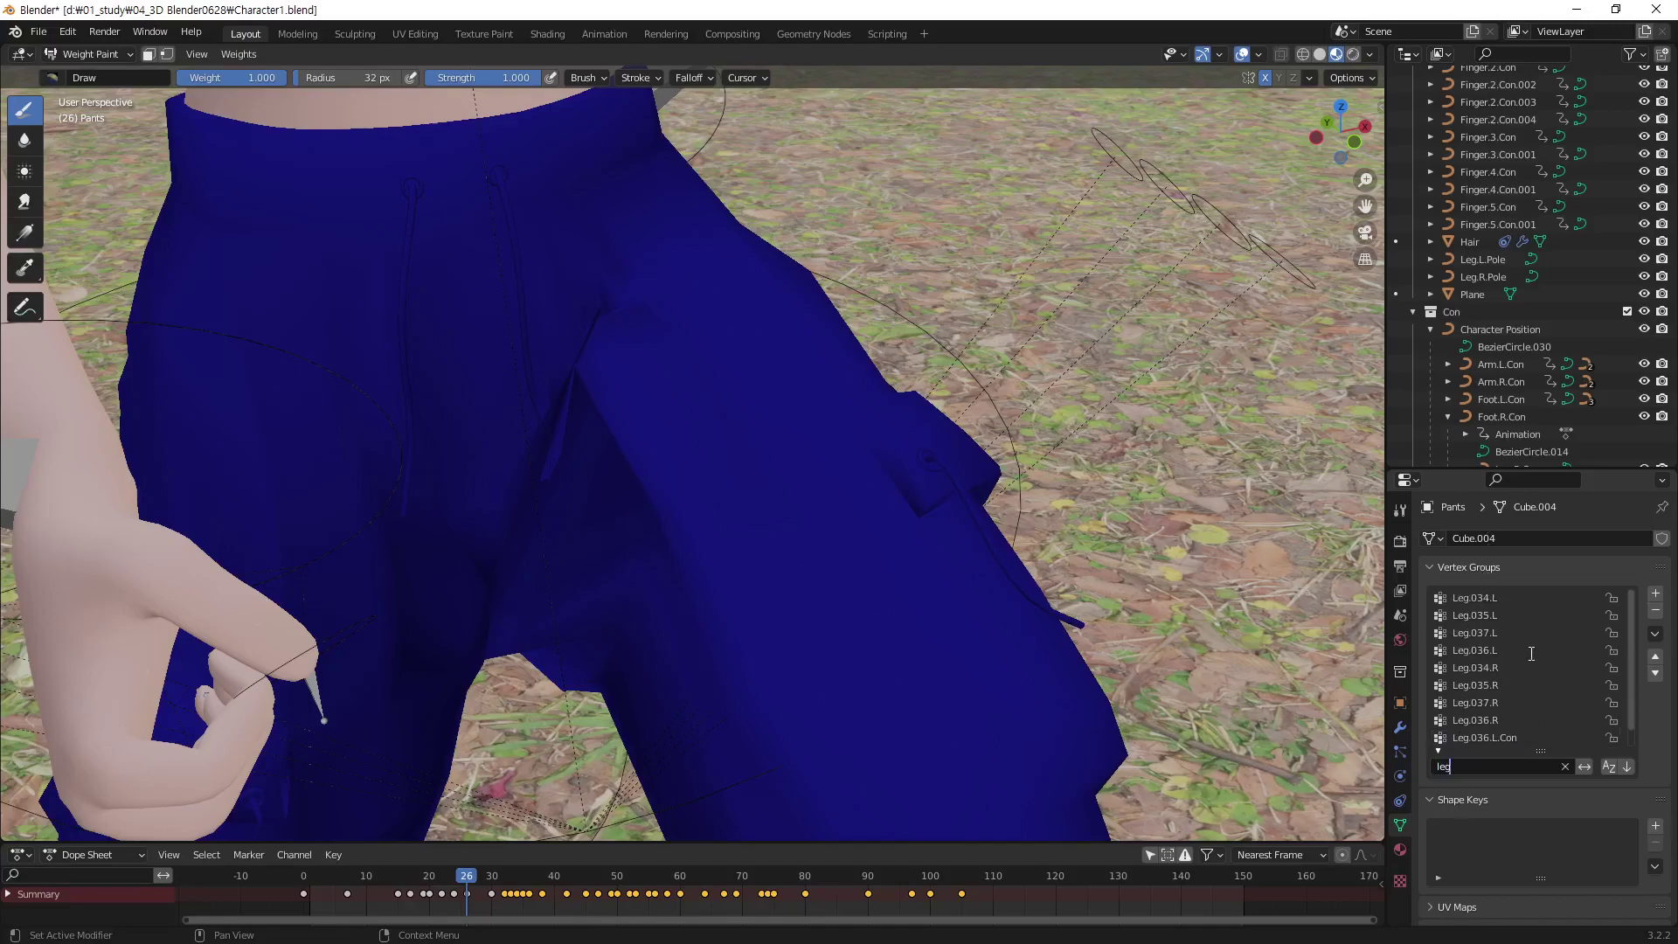
click(1478, 619)
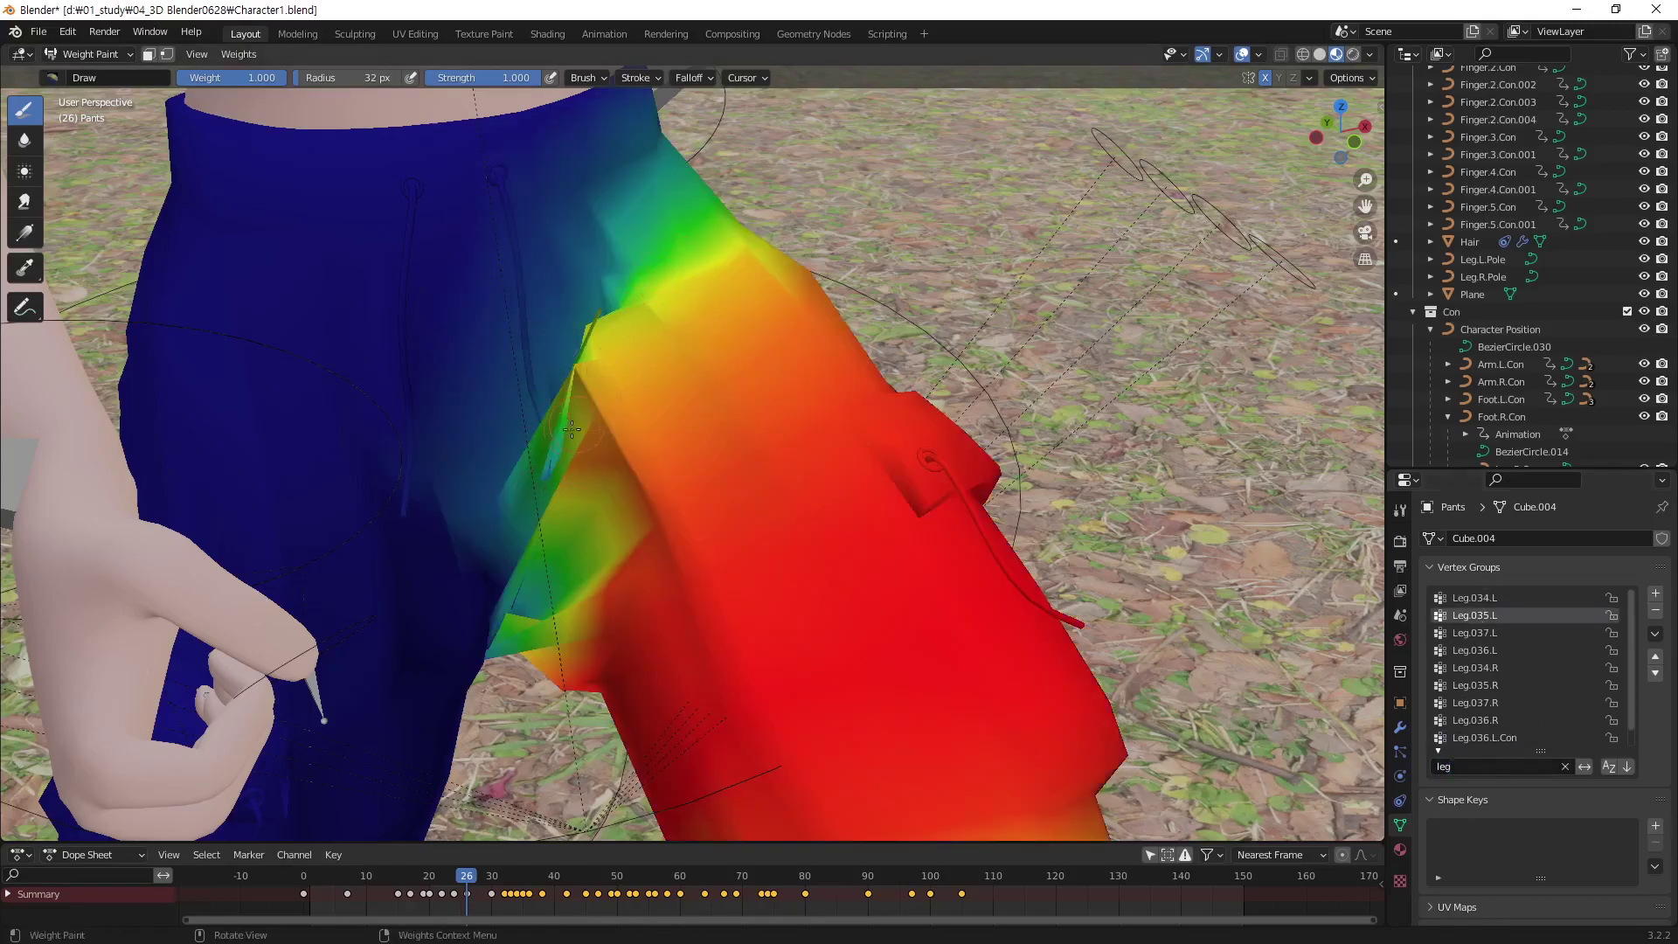
Make the Spine group active and blur its weights around the crotch fold
middle_drag(611, 438, 1098, 519)
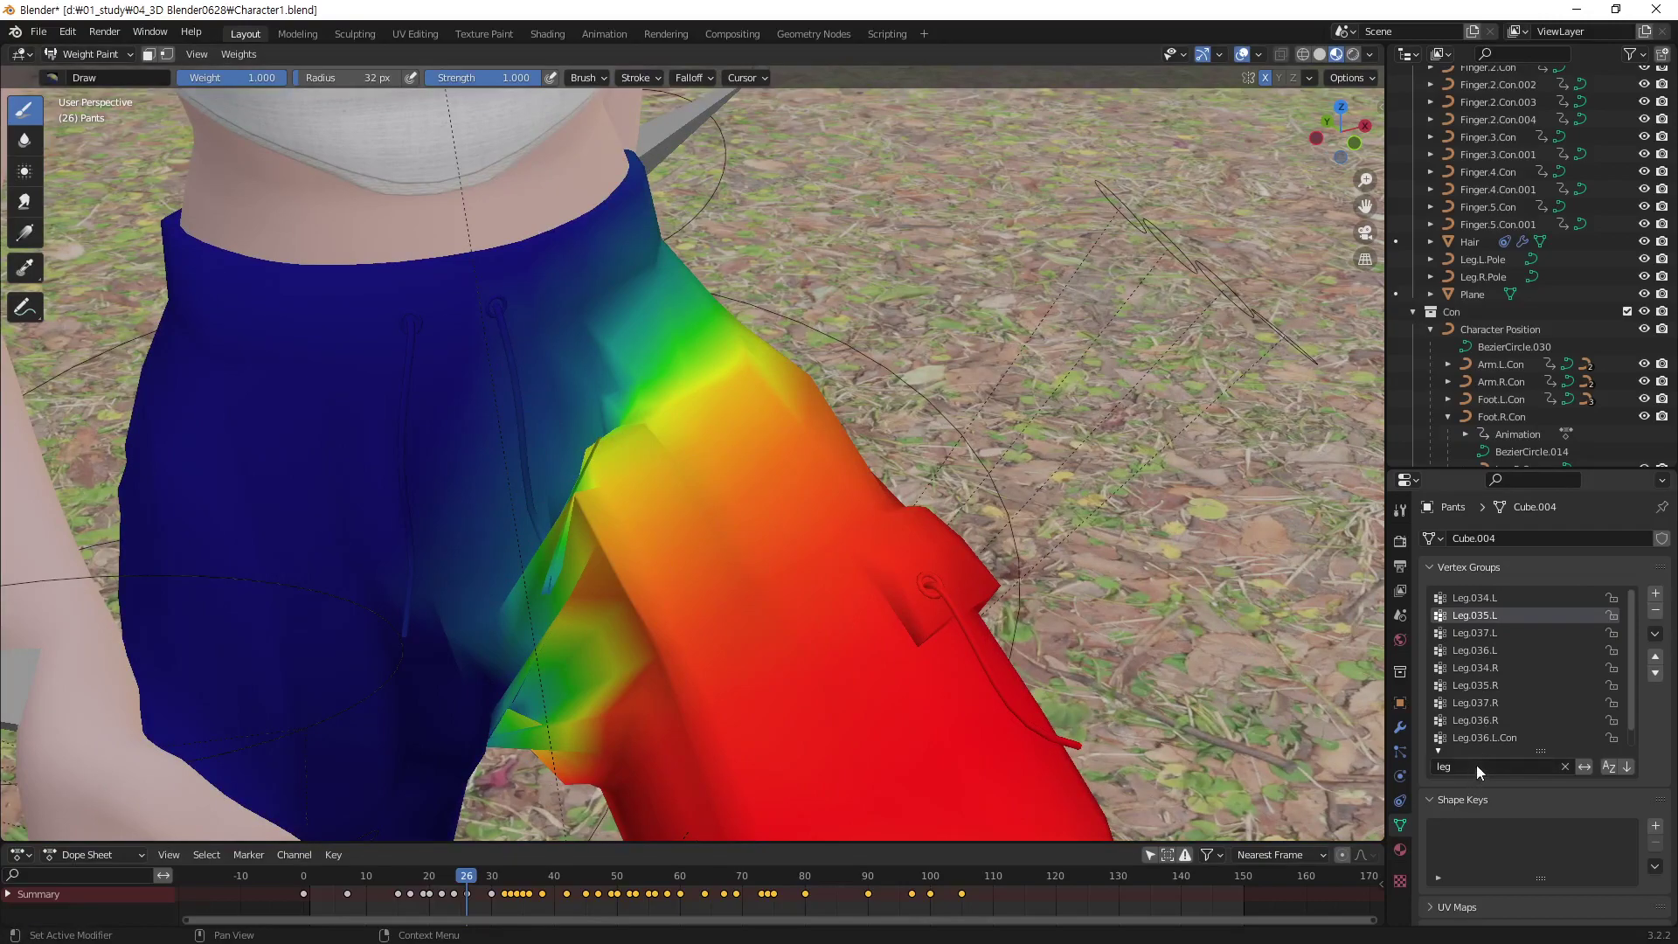
text(spi)
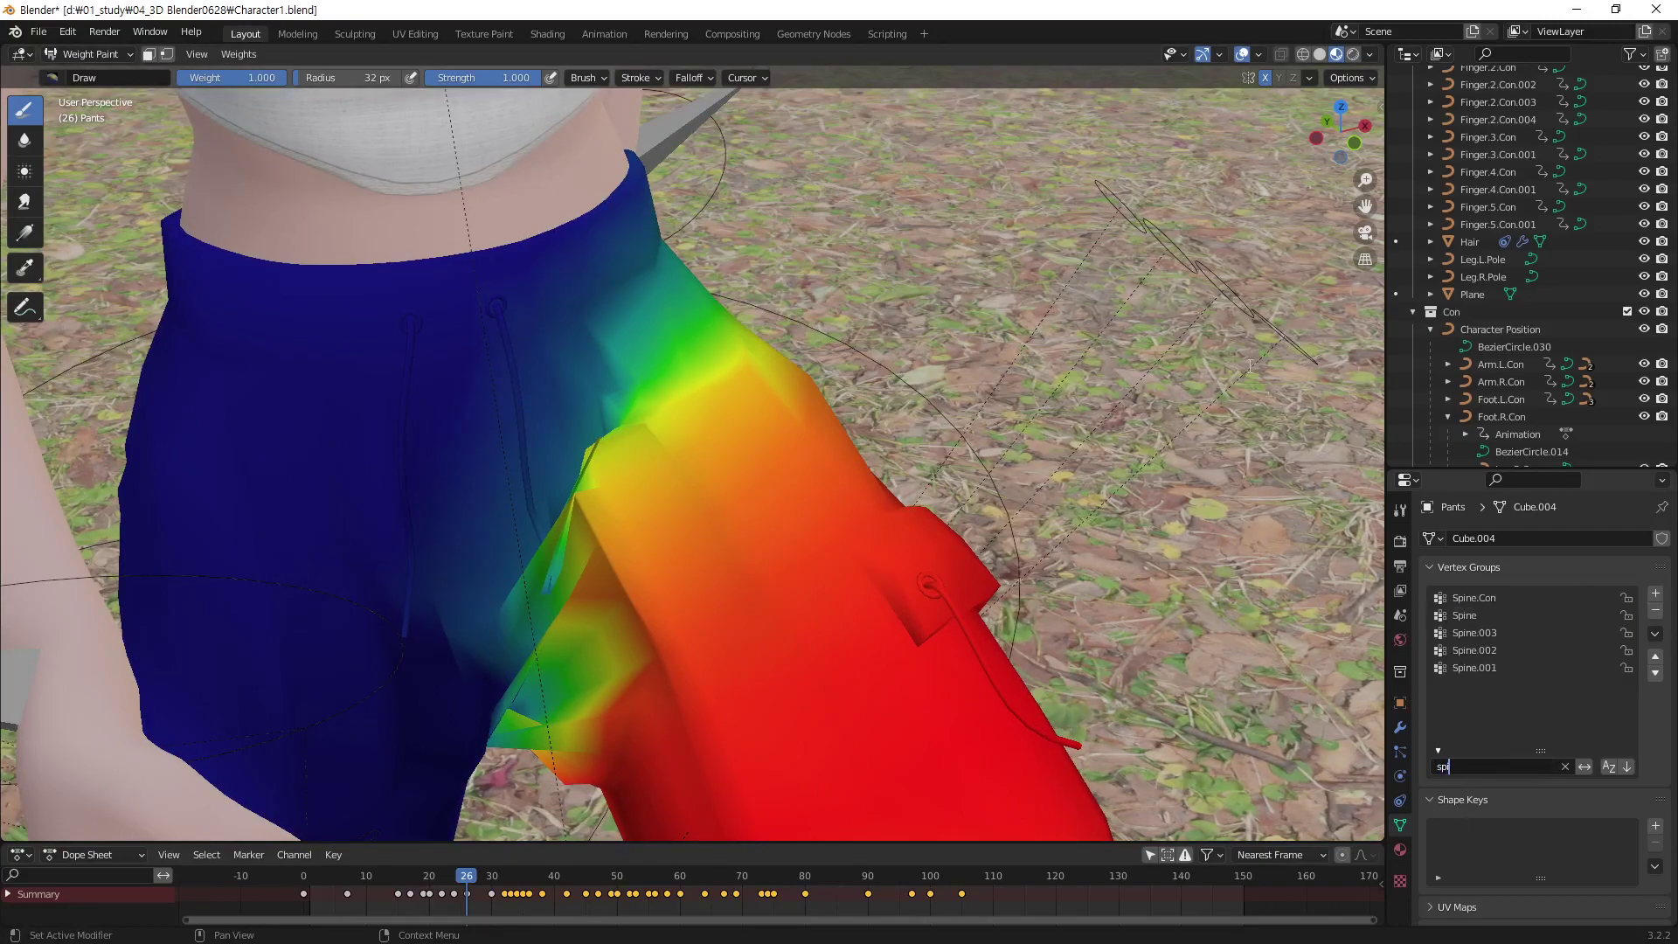
double_click(1474, 614)
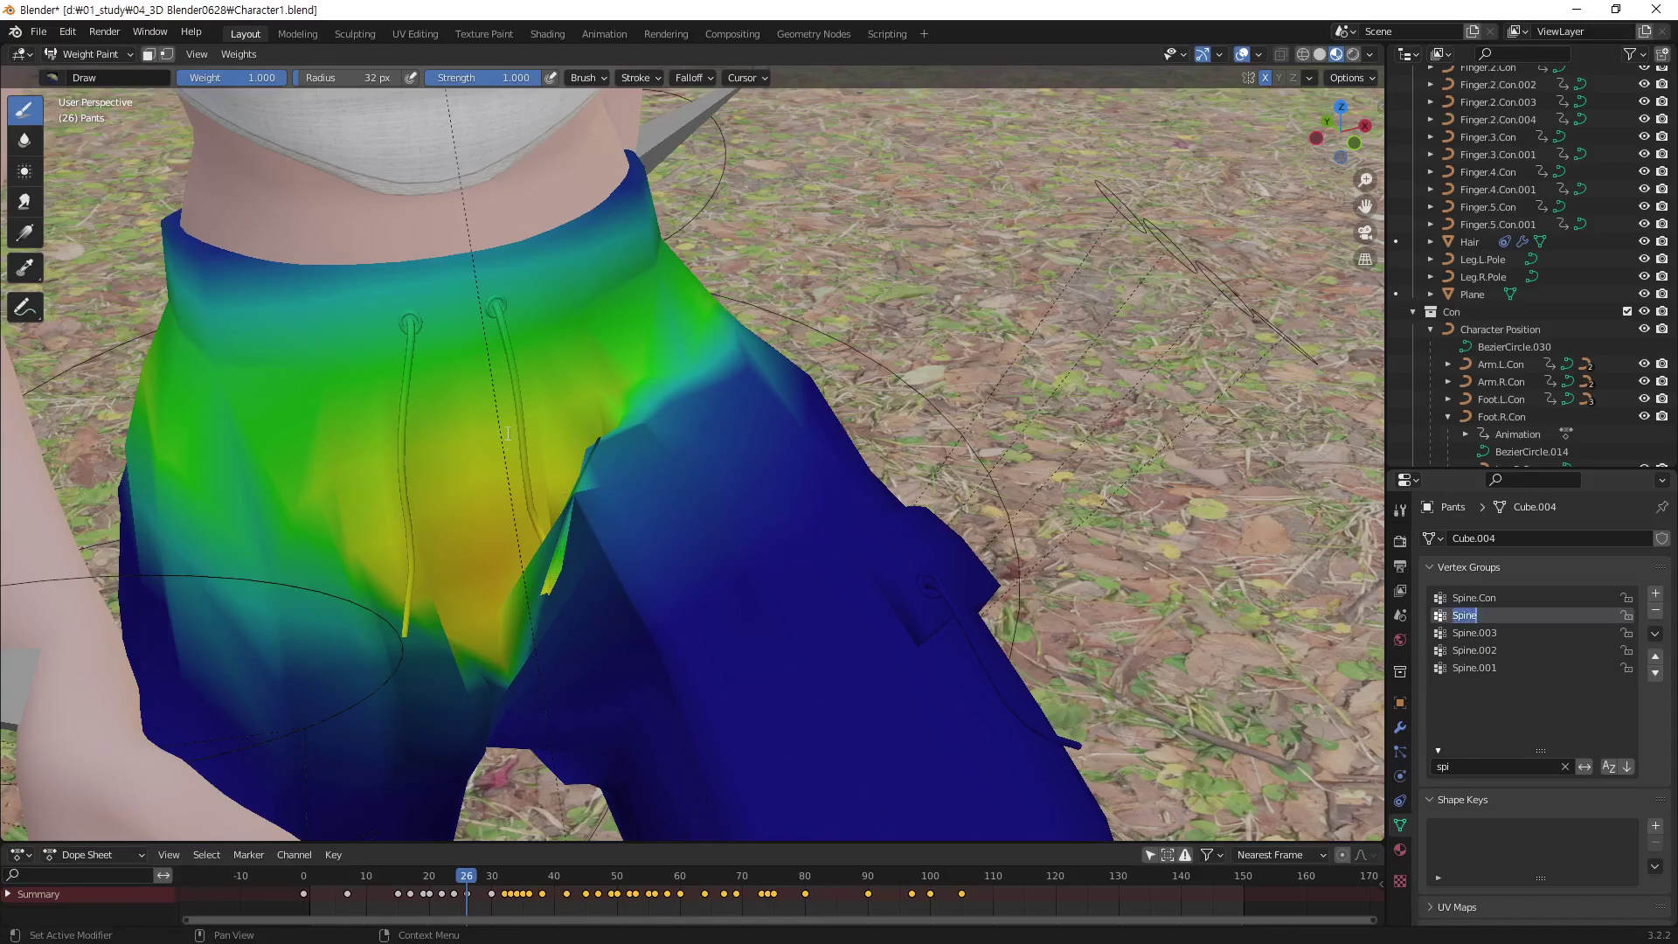
click(25, 140)
mouse_move(611, 453)
mouse_down()
mouse_move(555, 570)
mouse_move(587, 546)
mouse_move(611, 454)
mouse_move(593, 542)
mouse_up()
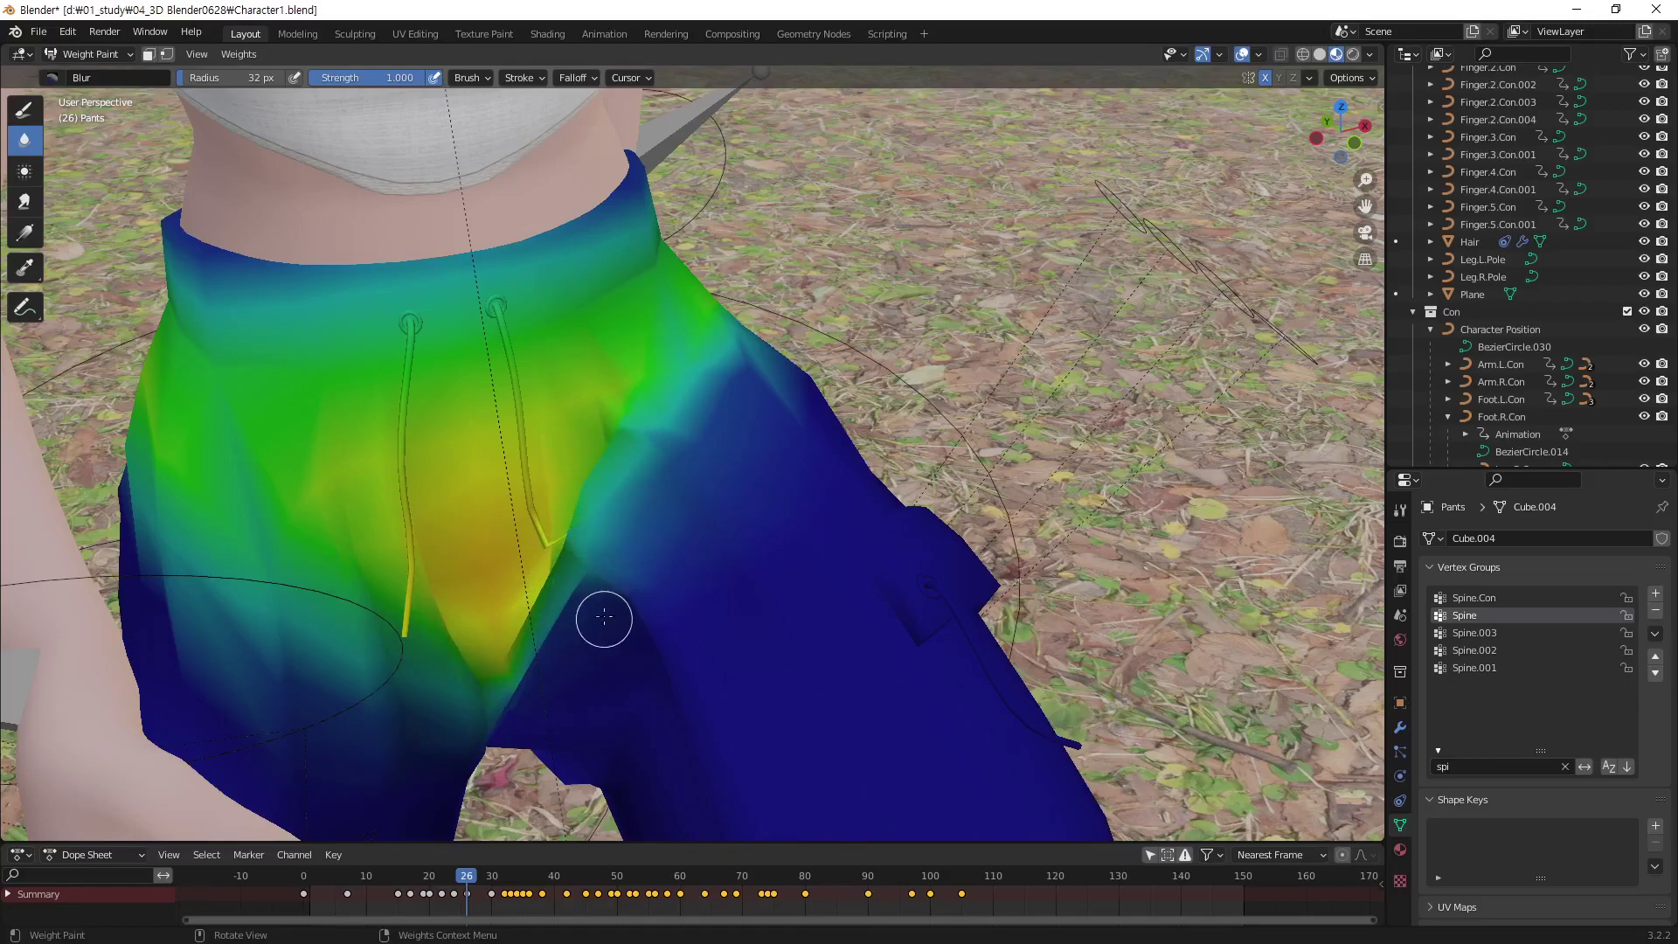
Enable the wireframe overlay and blur the Spine weights along the fold edge
click(1260, 55)
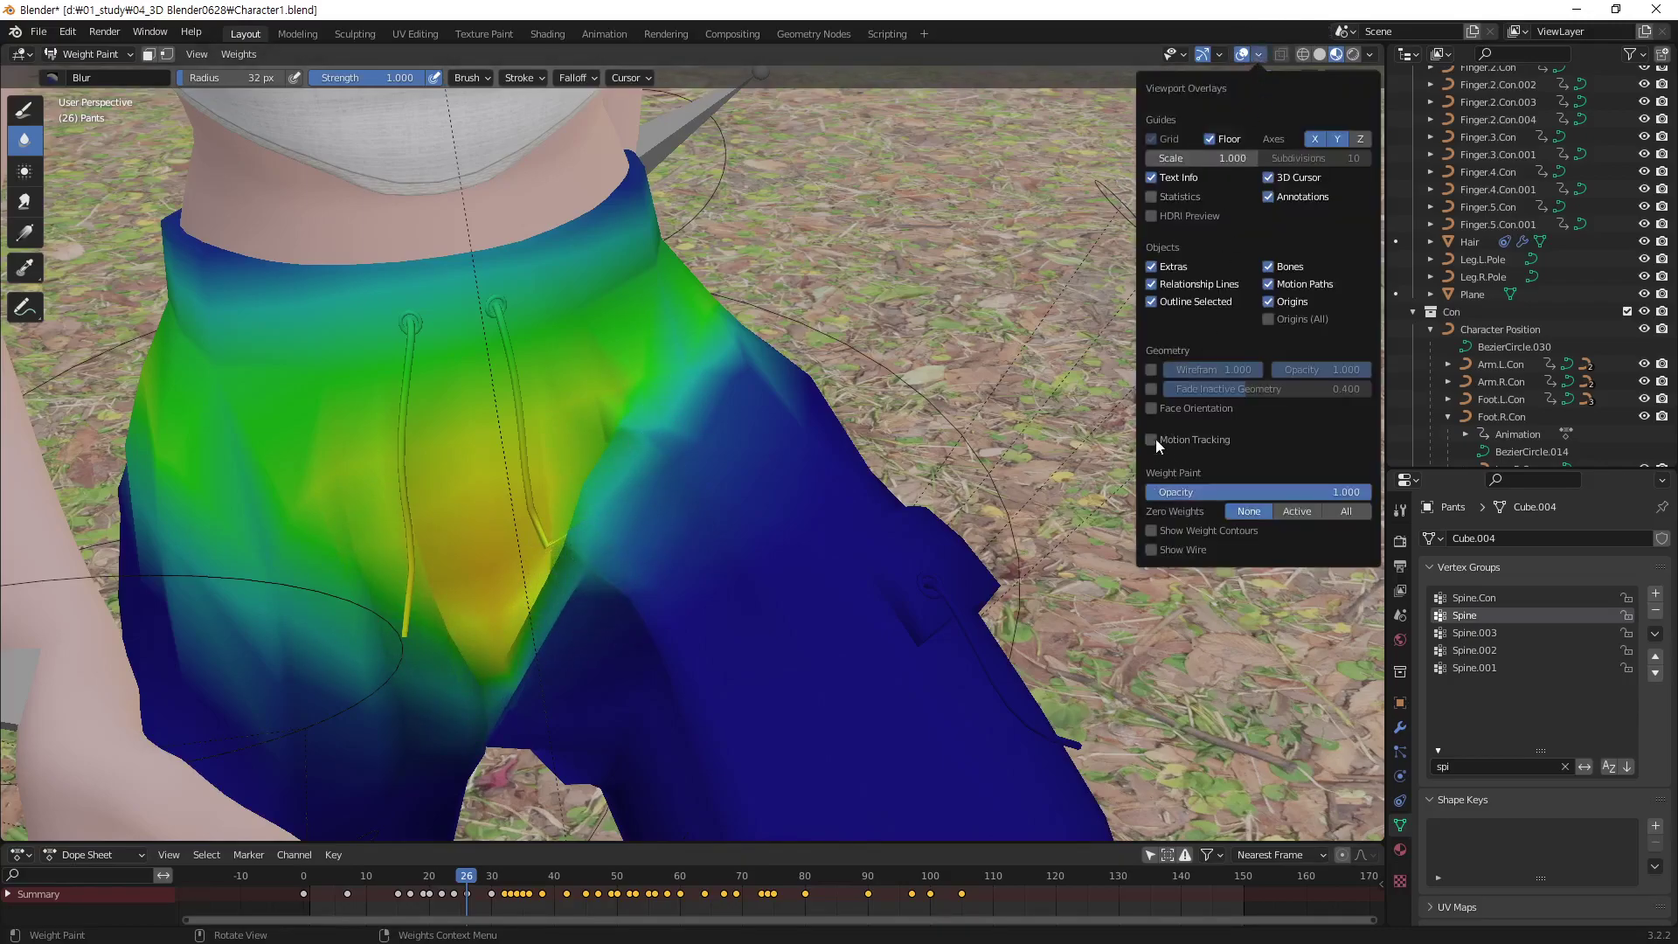
click(1150, 369)
middle_drag(582, 612, 744, 634)
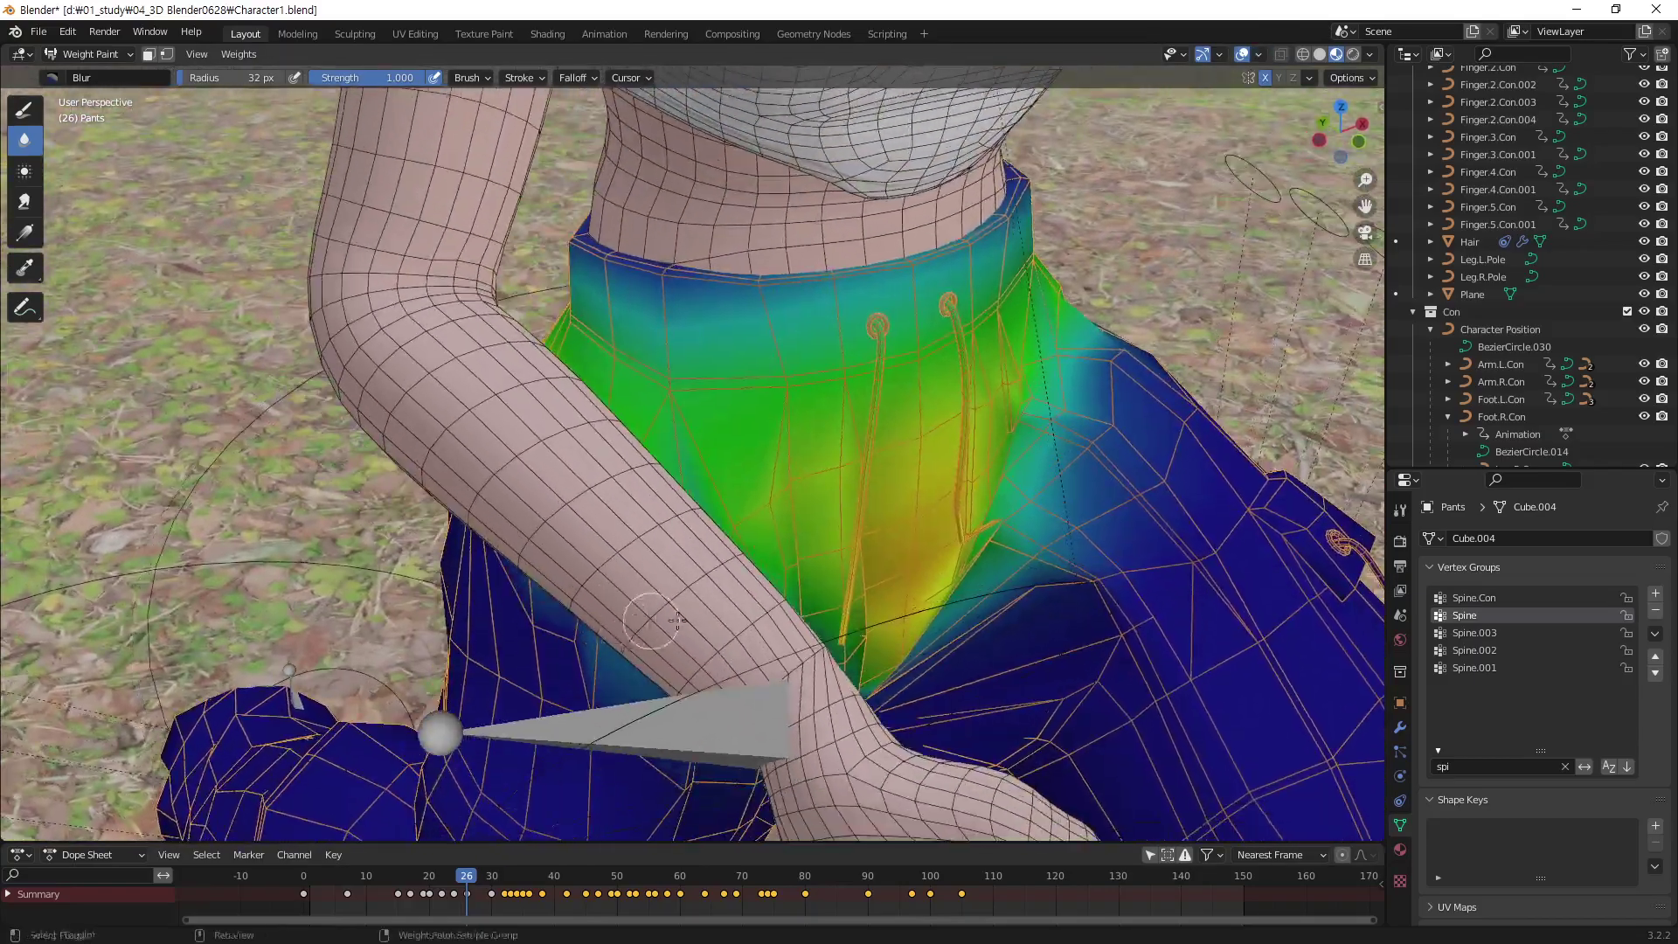
scroll(744, 634, up, 2)
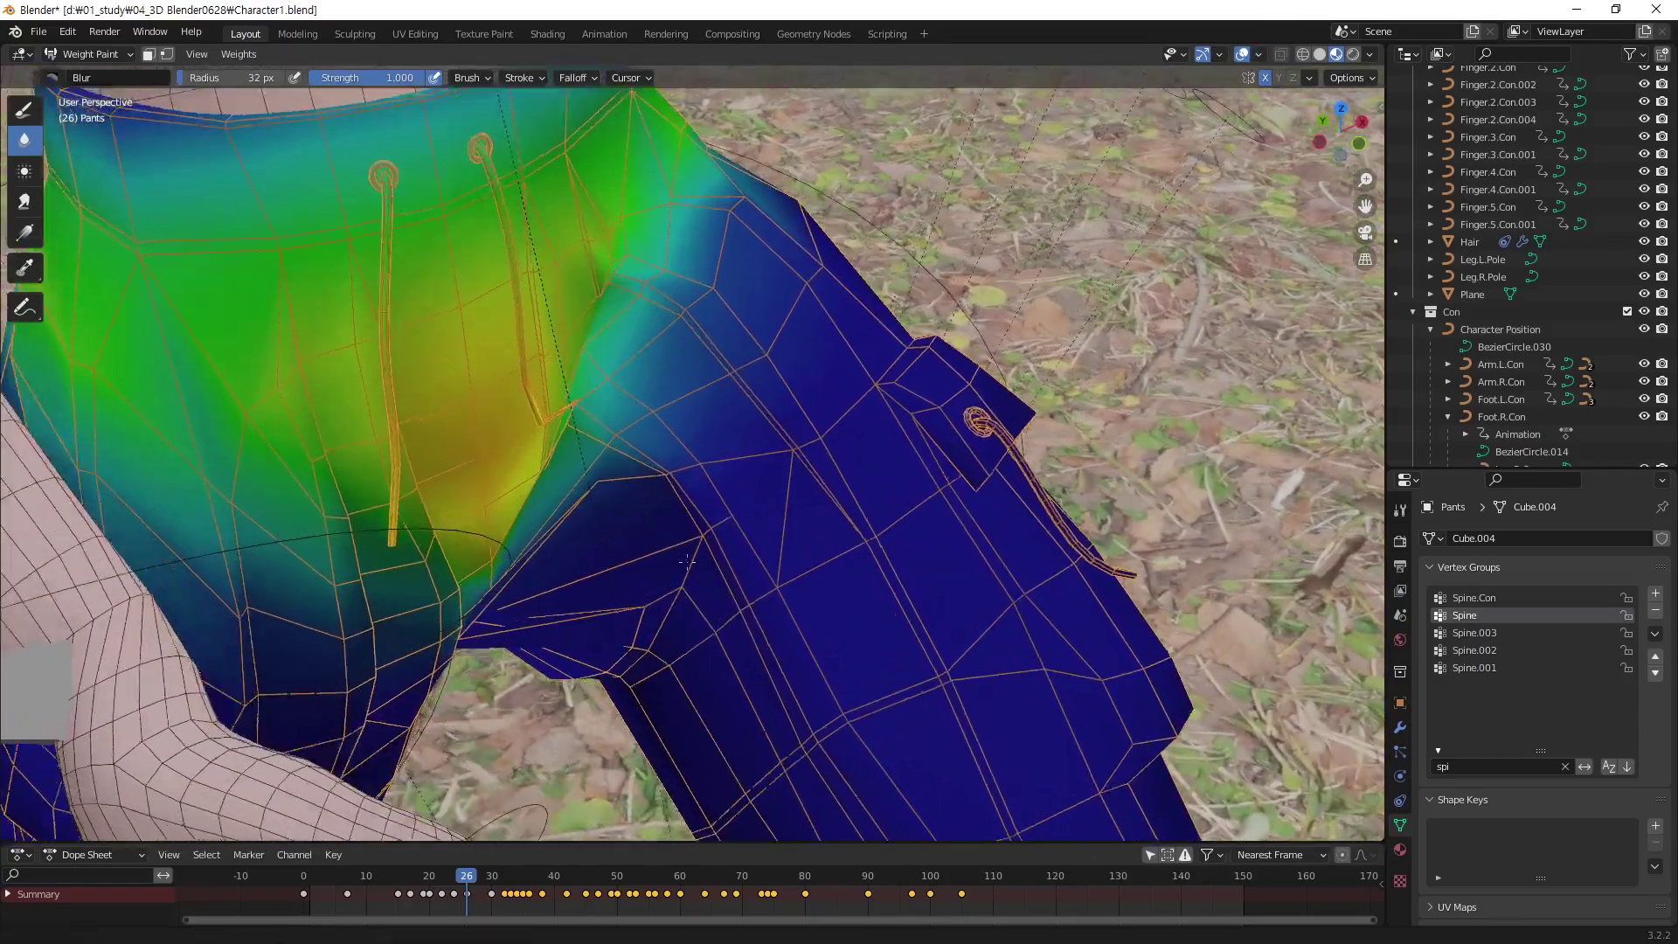
scroll(701, 536, up, 2)
scroll(701, 536, up, 2)
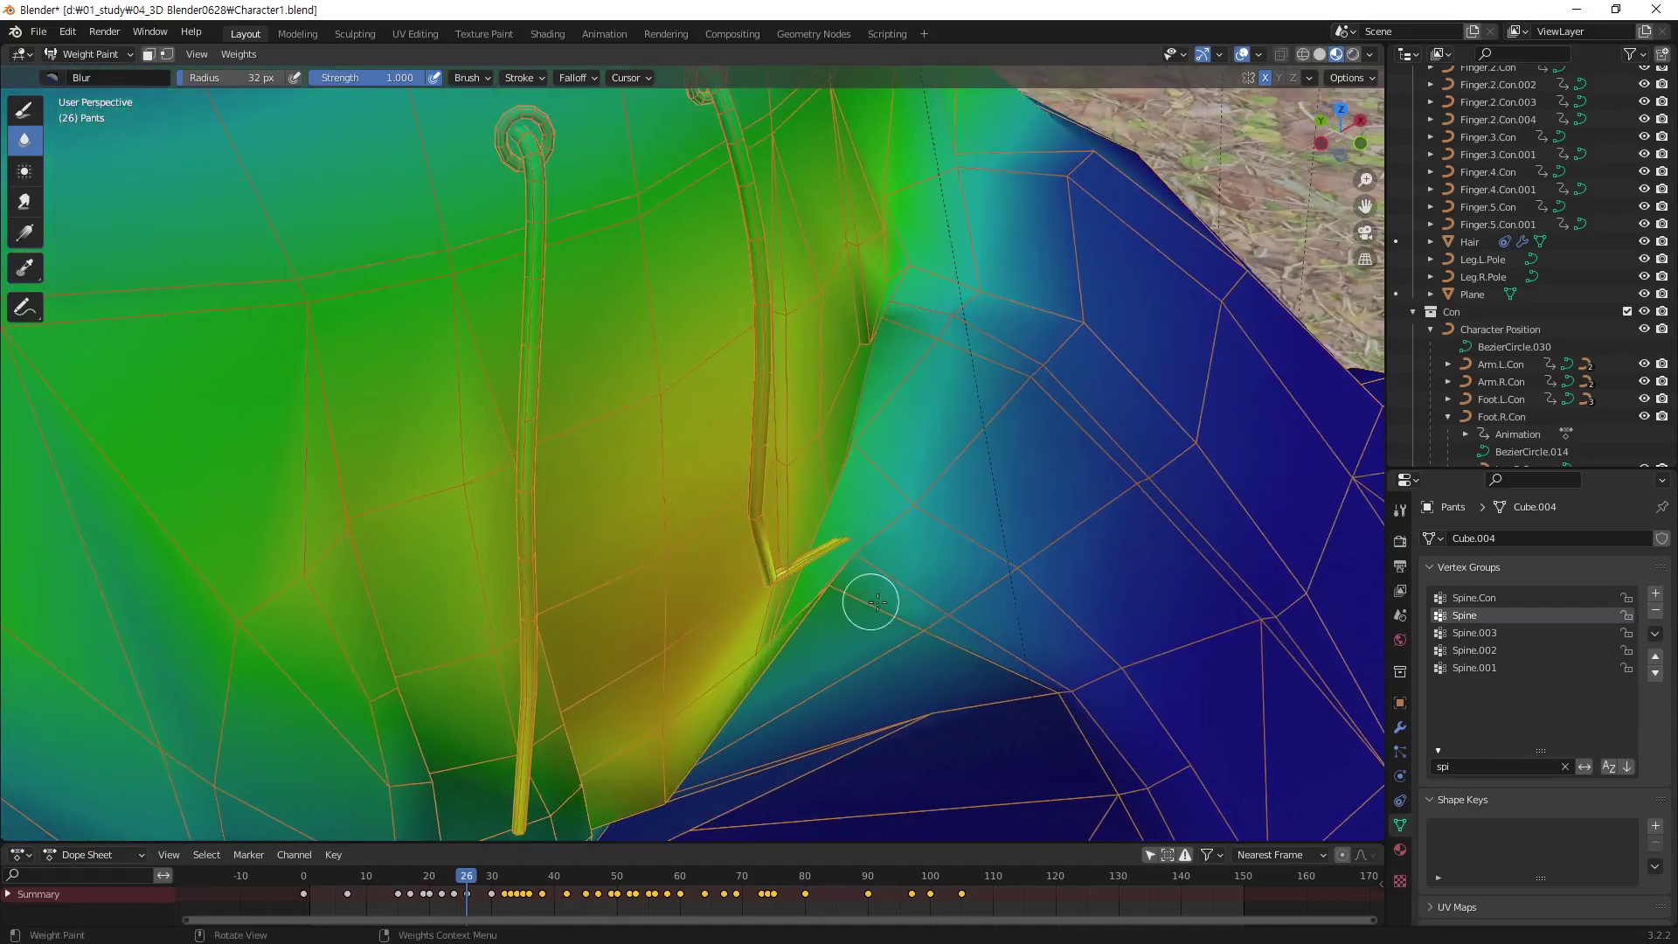
scroll(968, 584, down, 2)
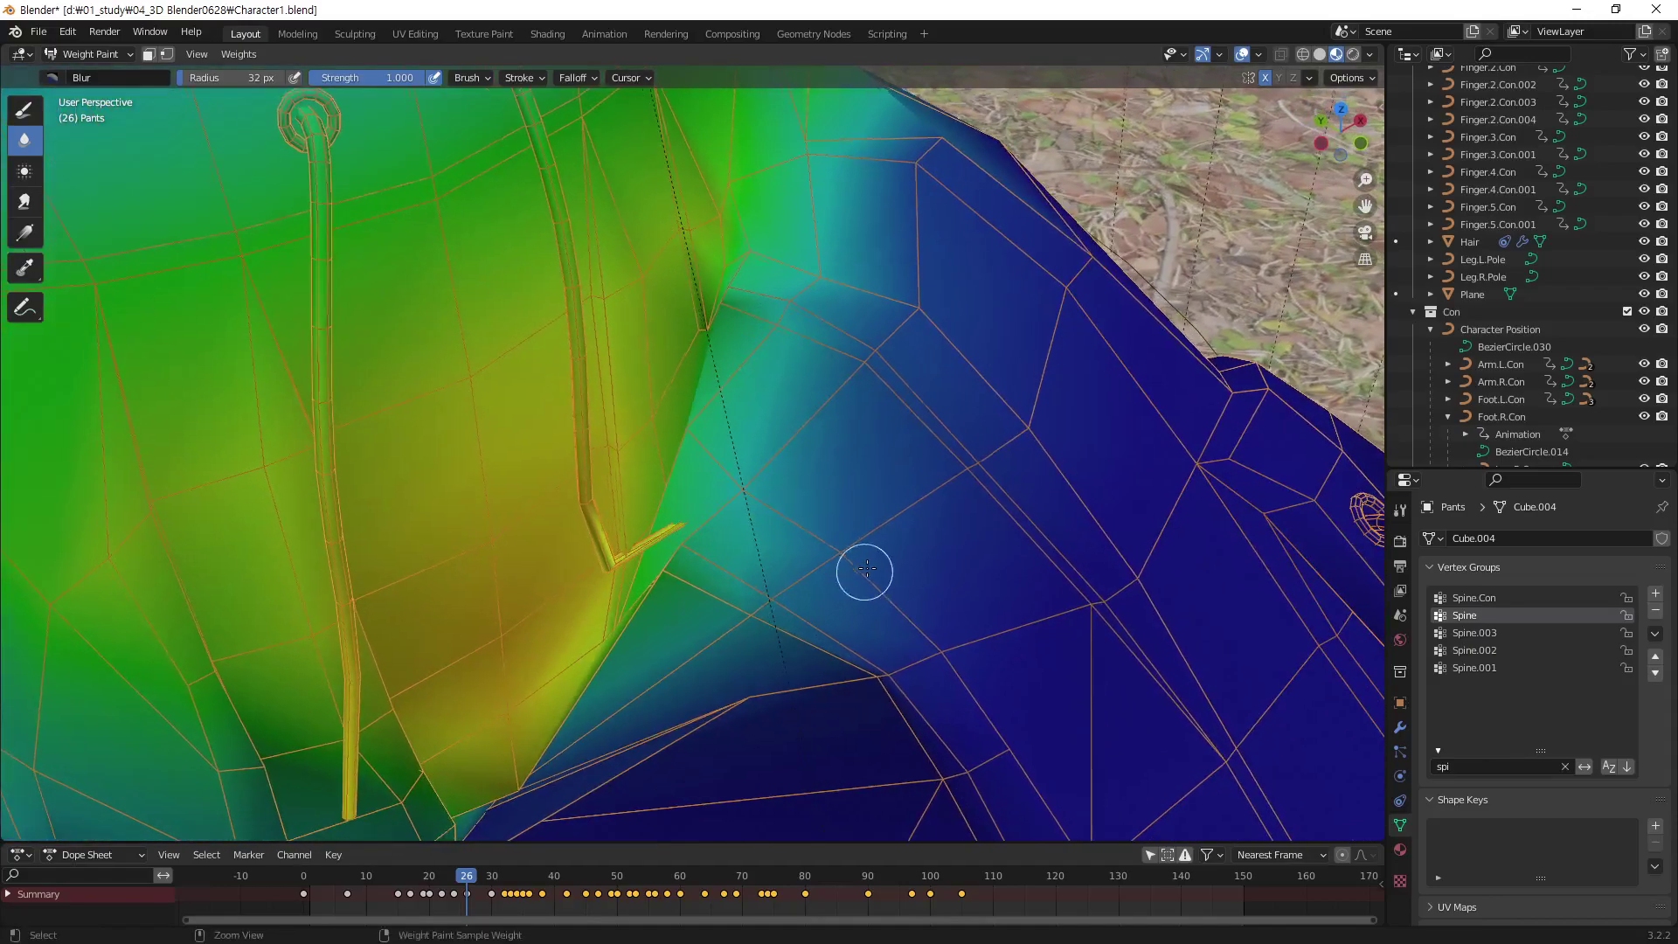
scroll(862, 569, down, 2)
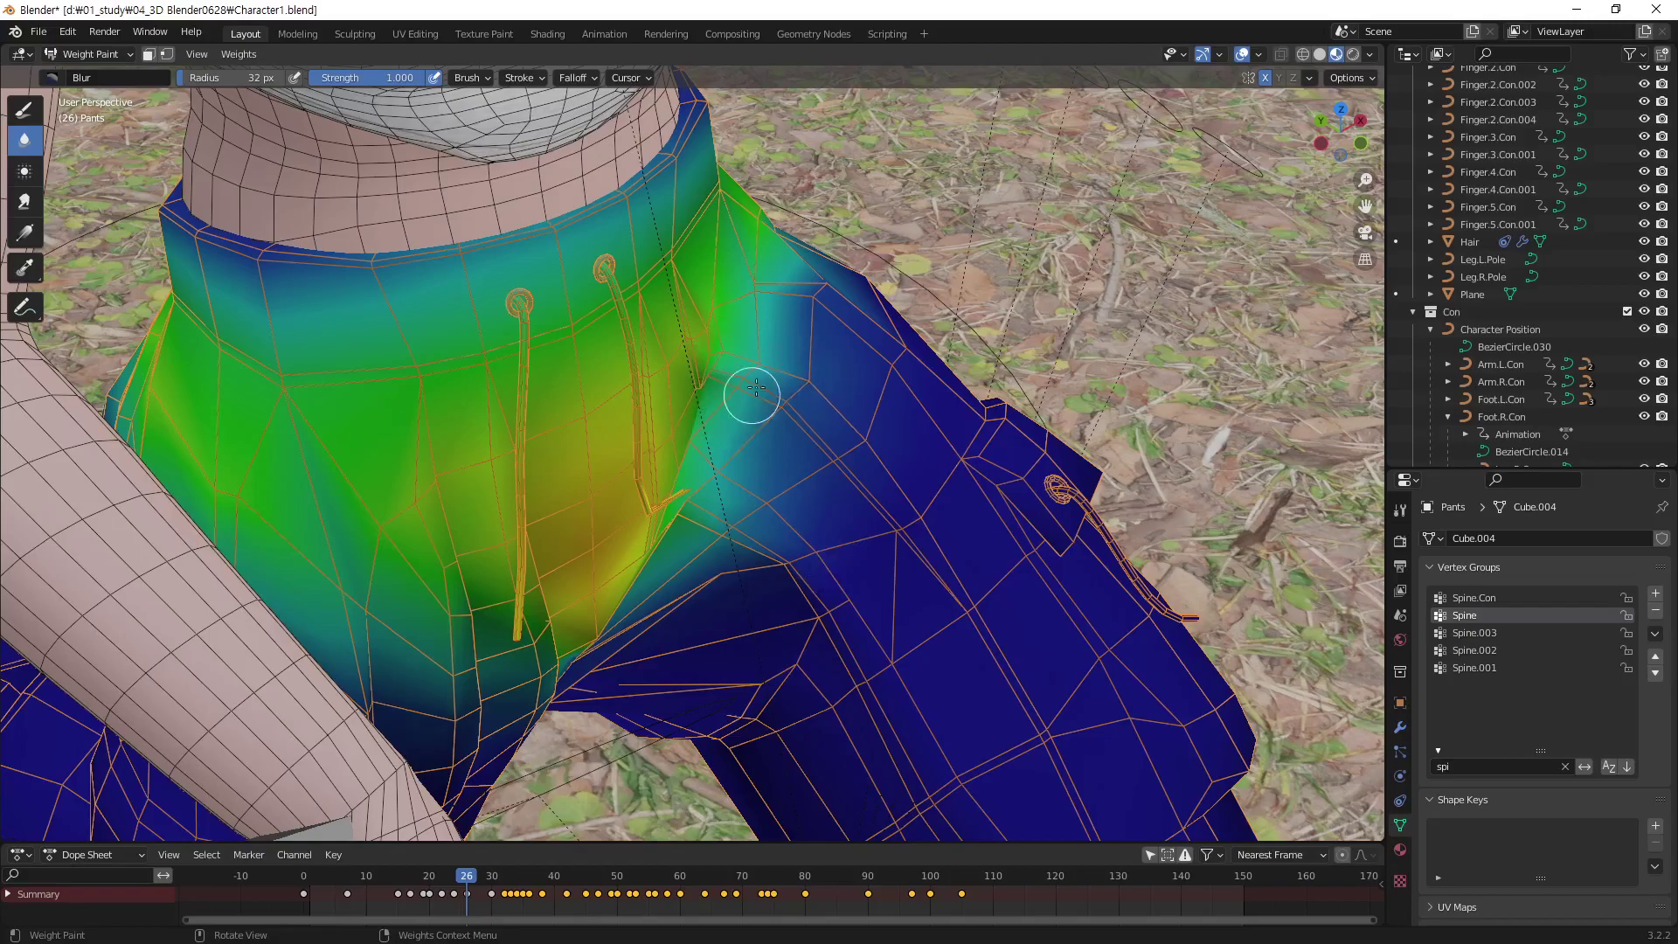
mouse_move(780, 330)
middle_down()
mouse_move(680, 424)
mouse_move(525, 517)
middle_up()
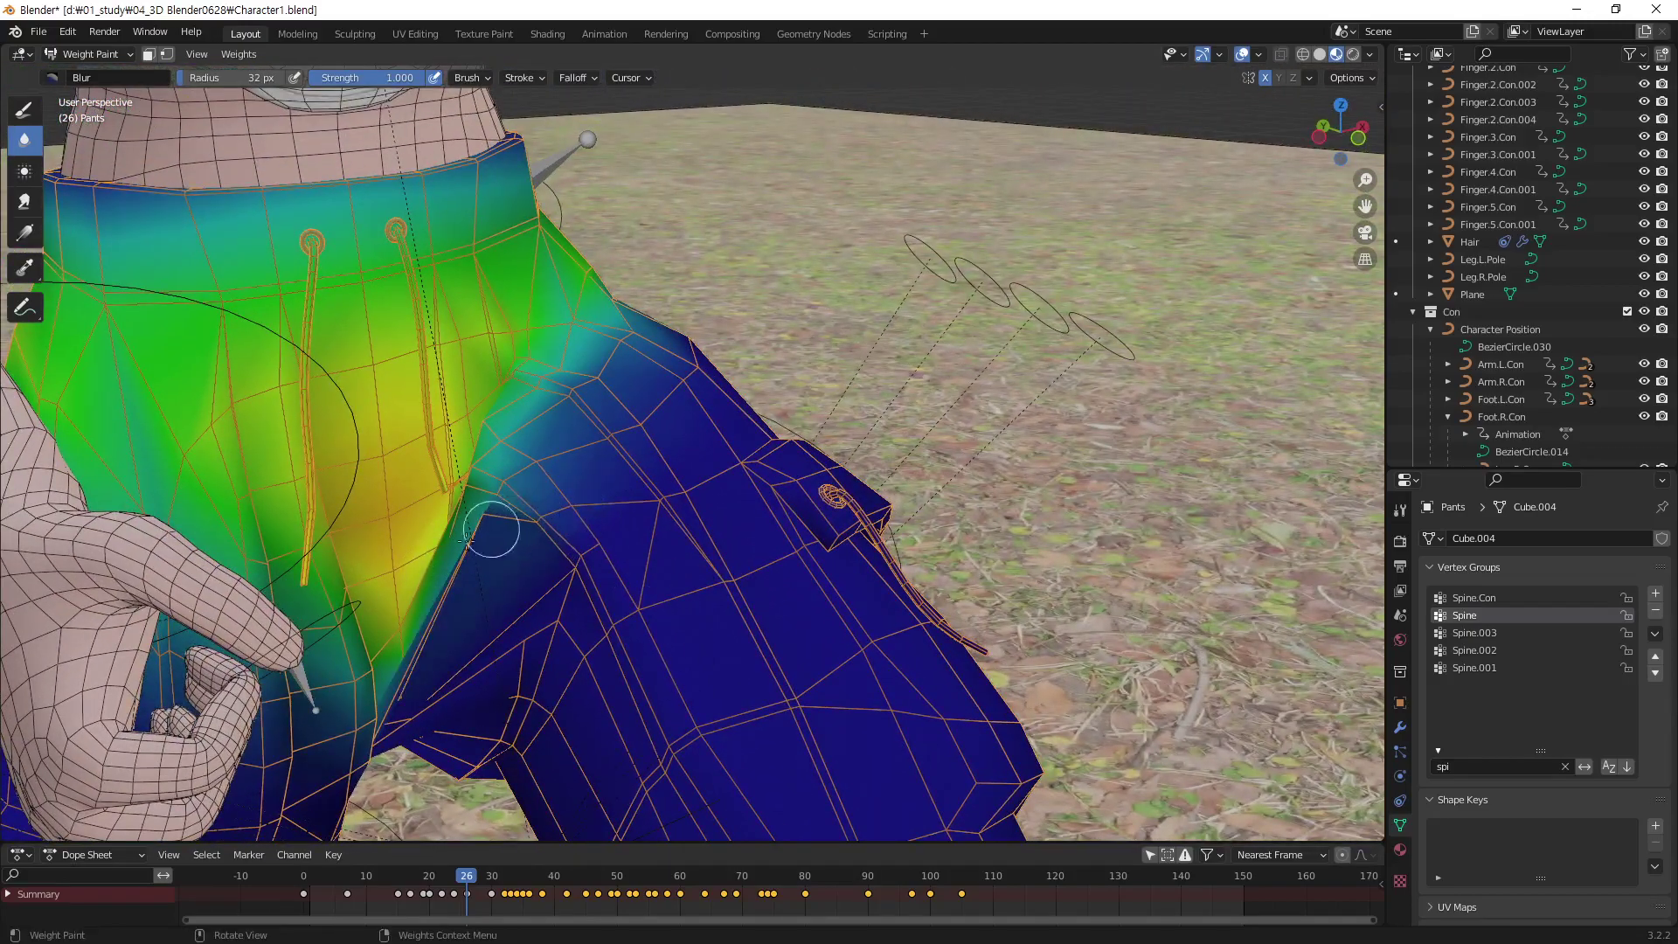
drag(468, 539, 452, 559)
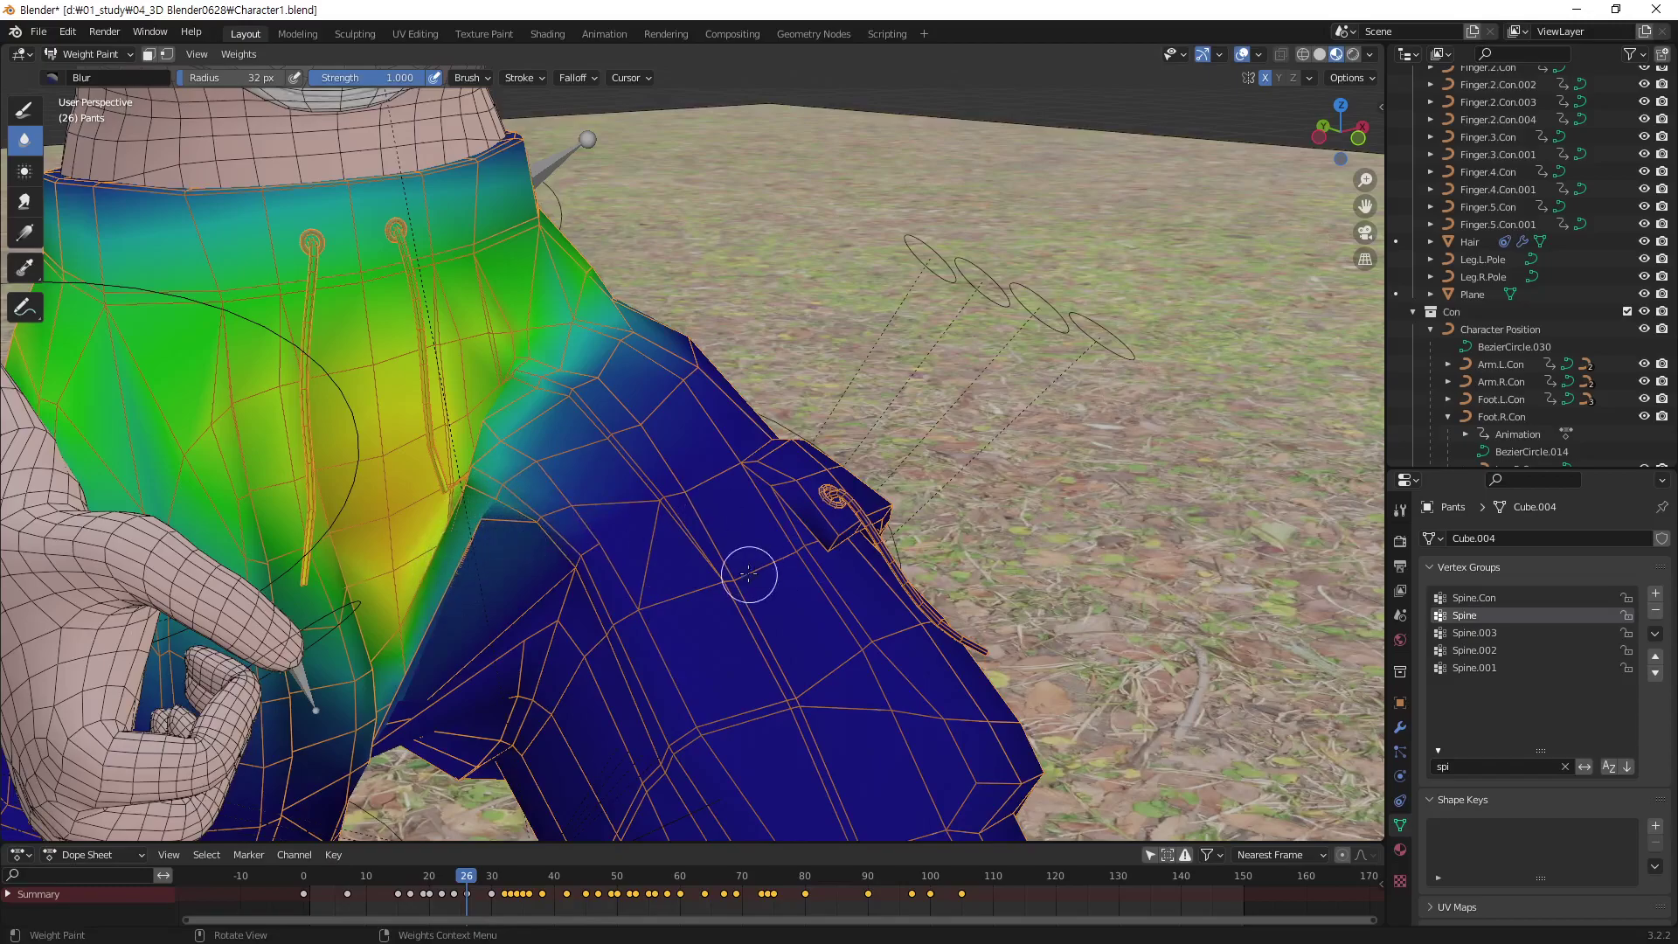
Raise the Blur brush radius to 62 px, blur along the leg crease, and filter groups by 'leg'
key(n)
click(1373, 147)
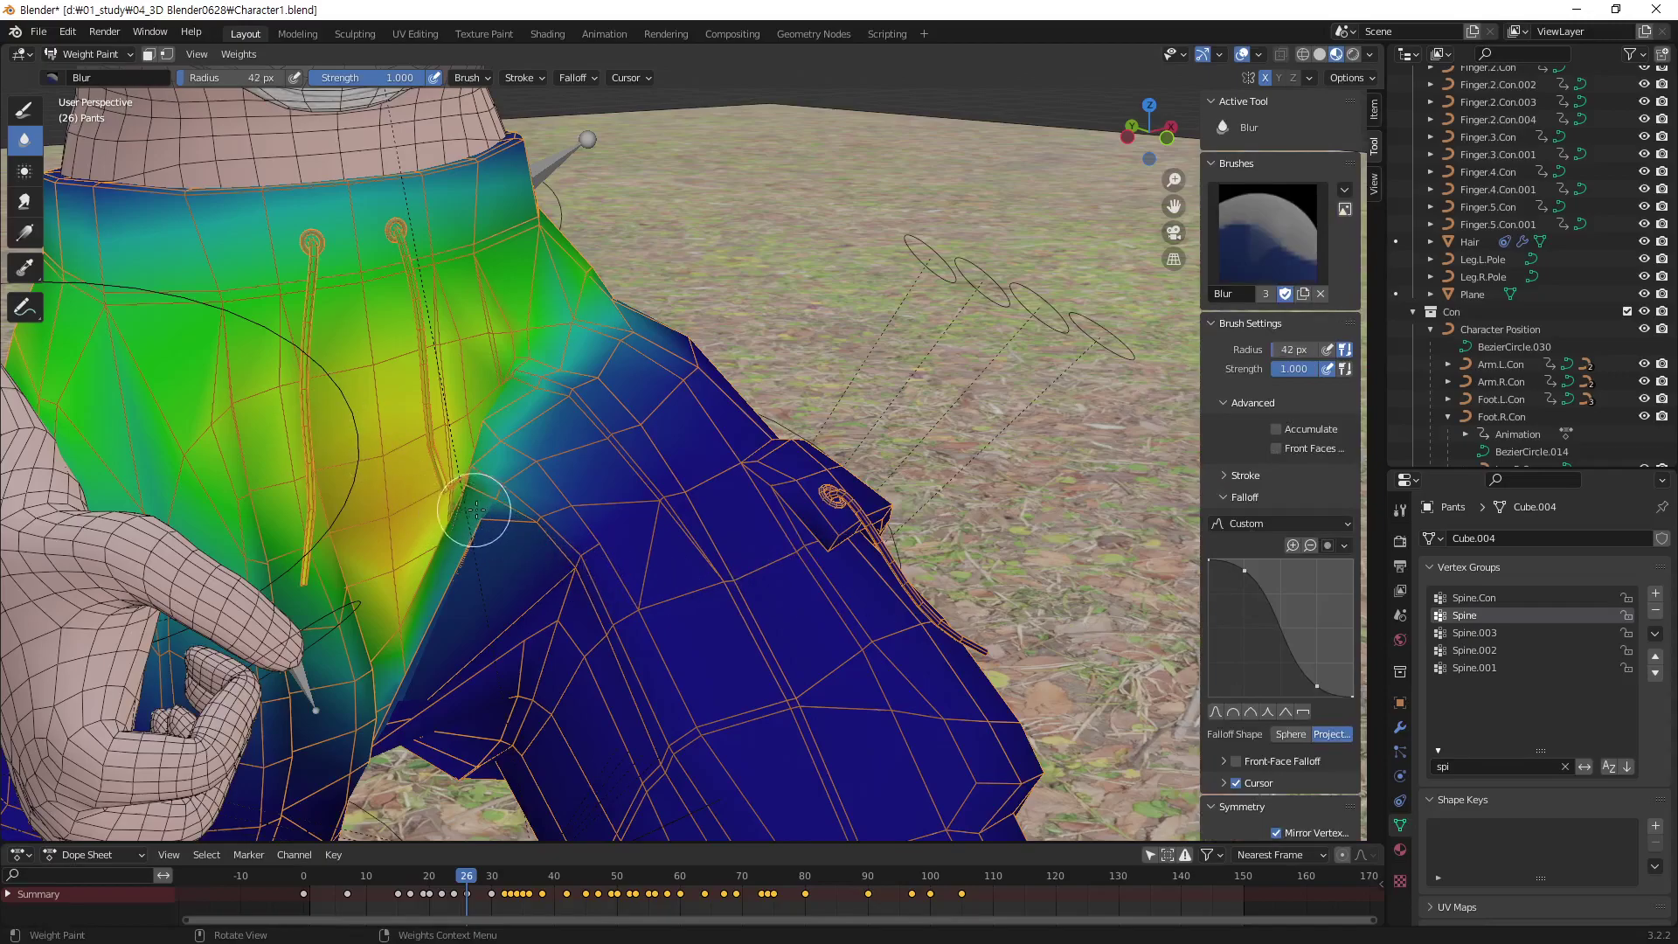
key(bracketright)
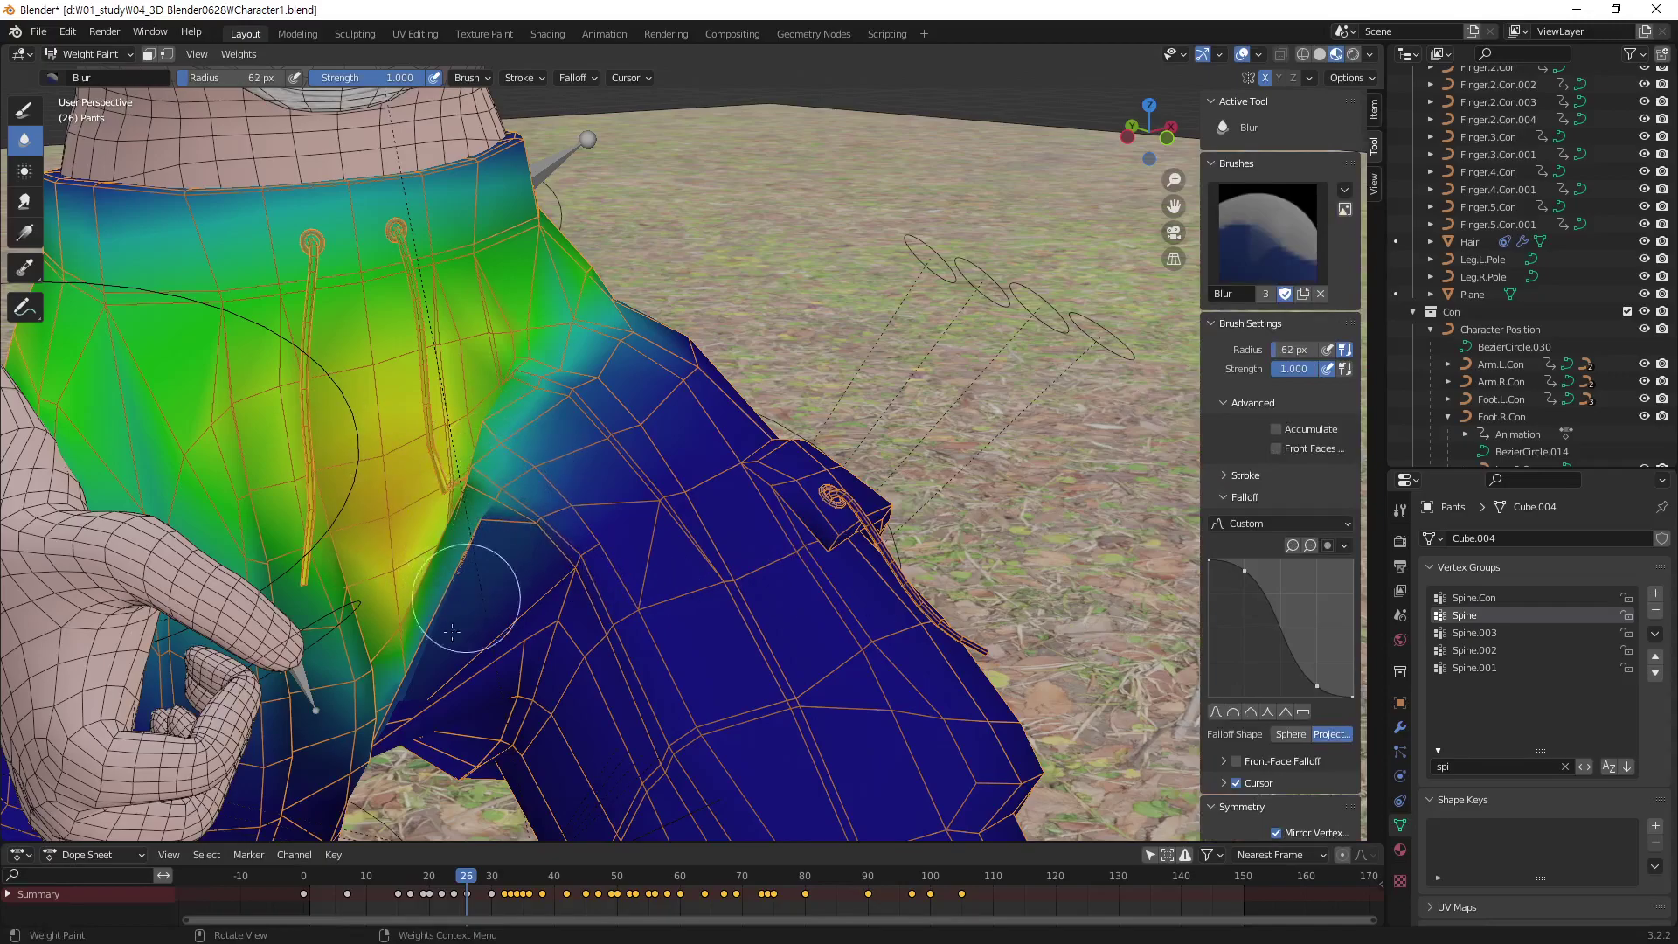
drag(452, 631, 420, 749)
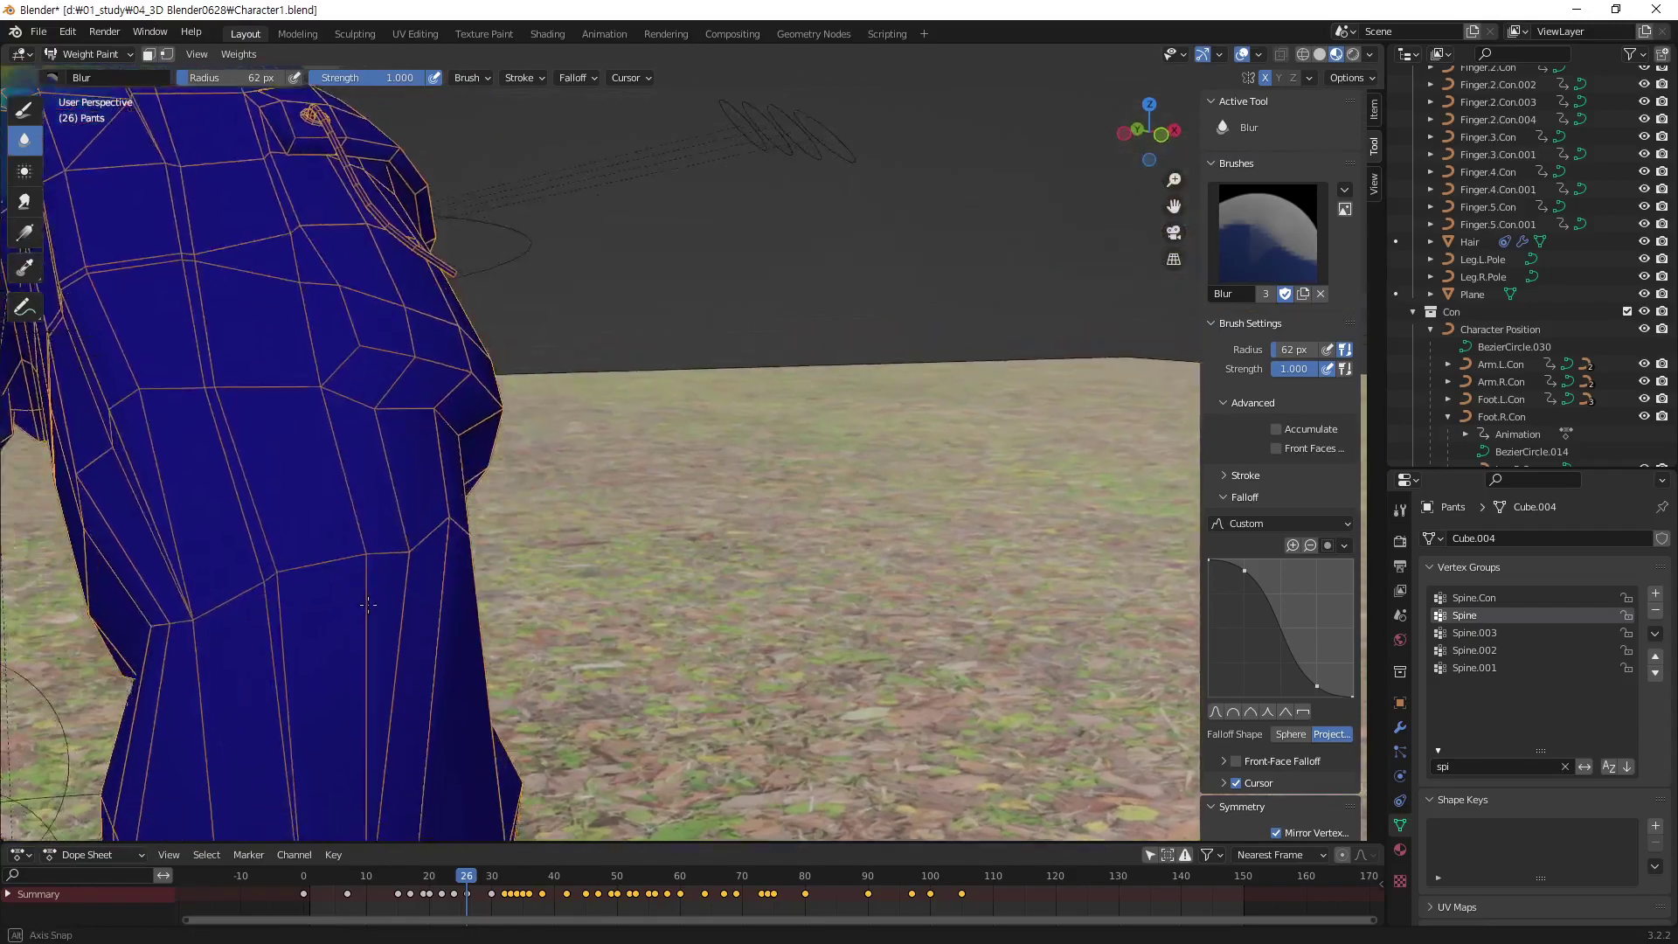
mouse_move(441, 647)
middle_down()
mouse_move(300, 446)
mouse_move(507, 630)
middle_up()
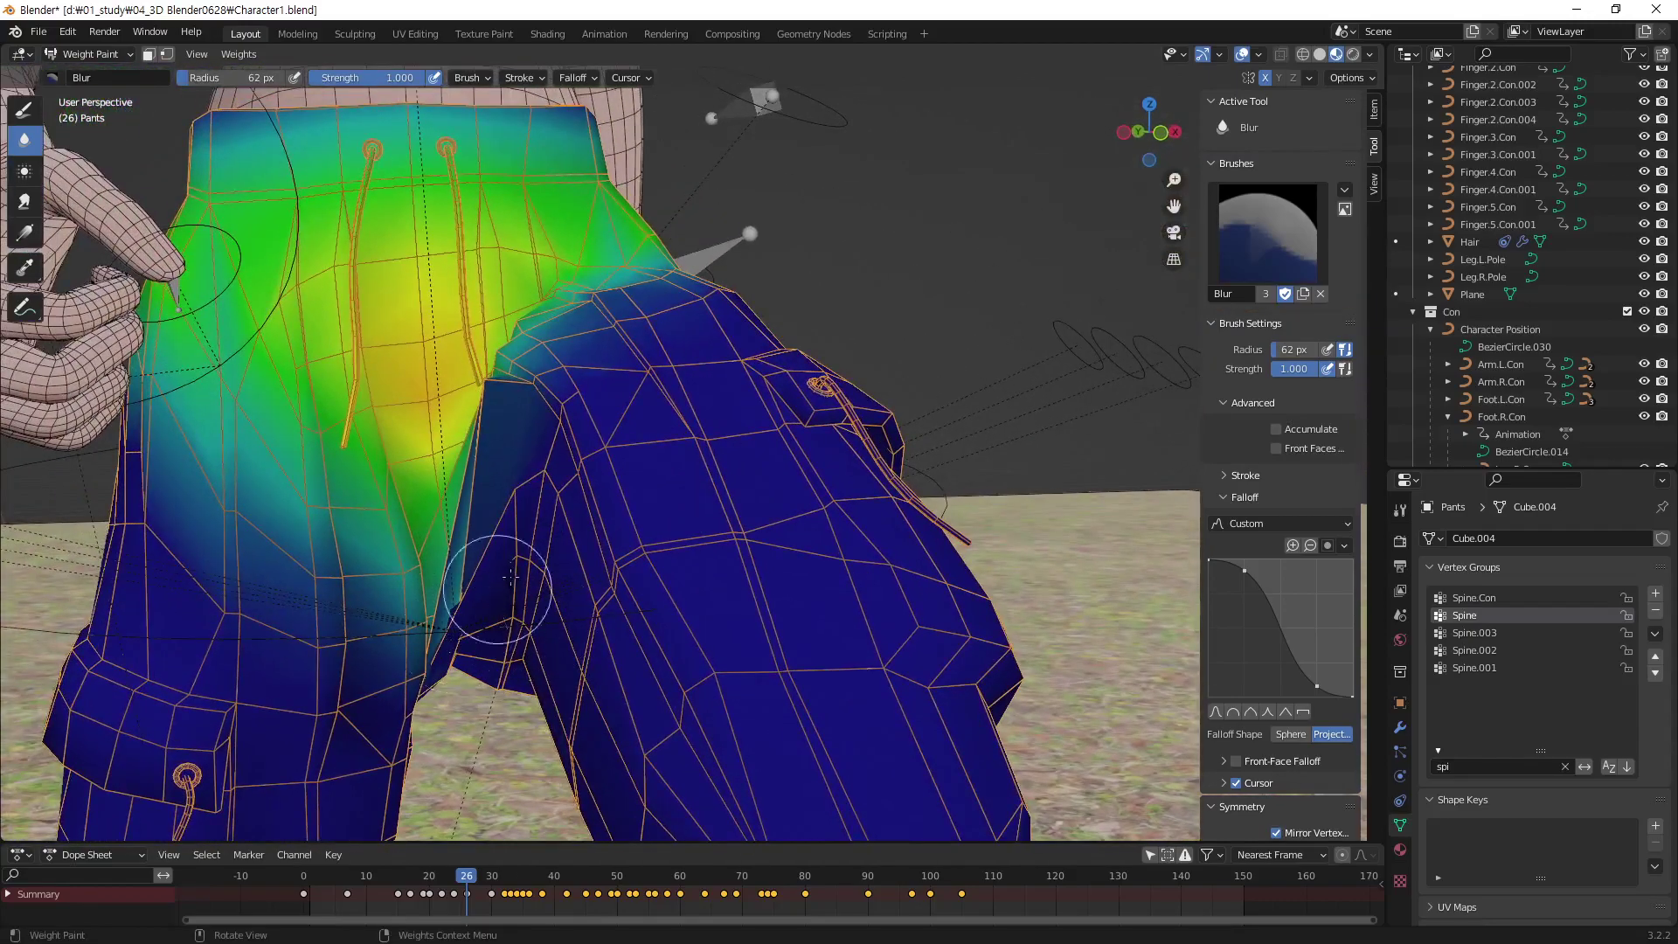
mouse_move(508, 496)
mouse_down()
mouse_move(562, 374)
mouse_move(492, 419)
mouse_up()
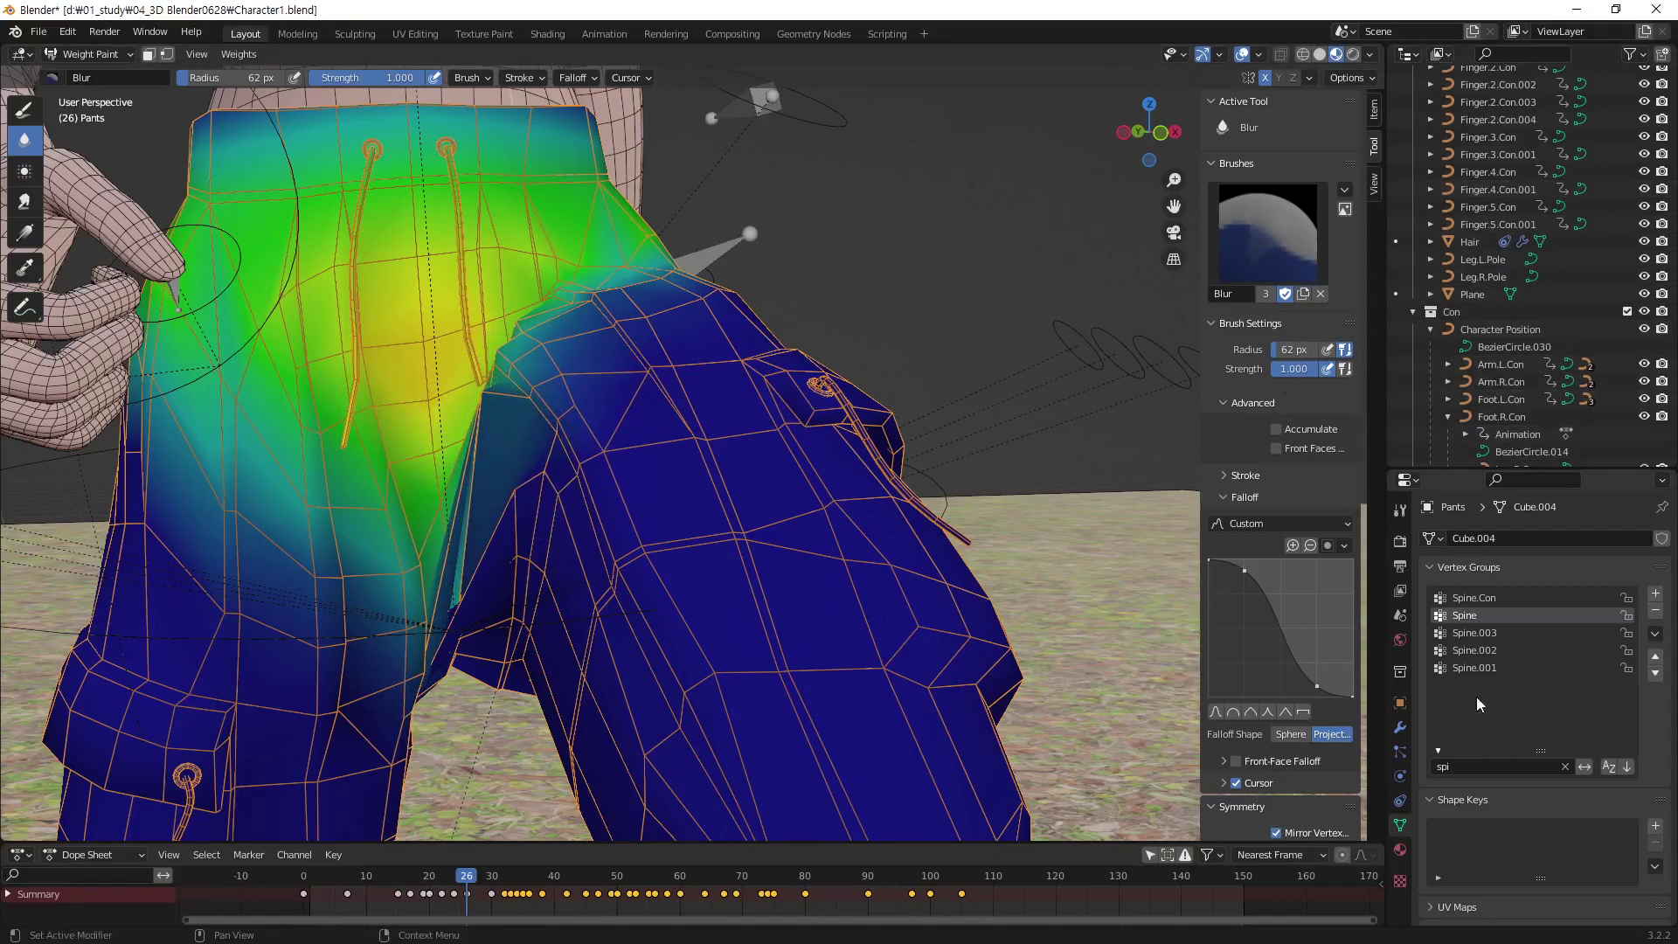
text(leg)
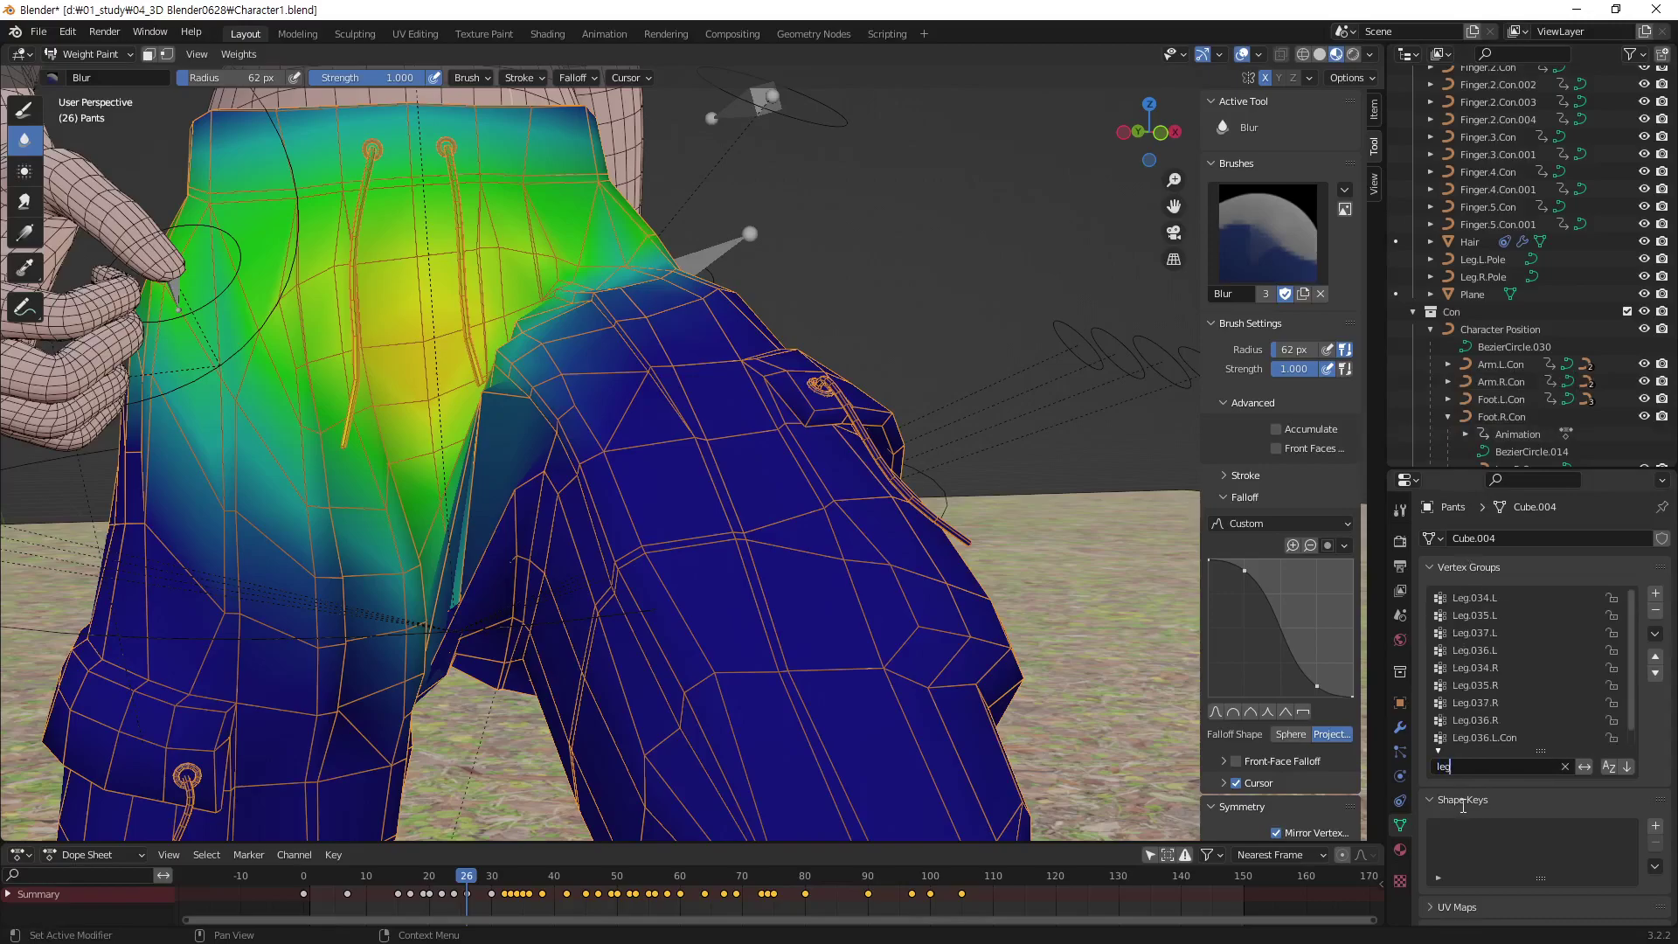
Make Leg.035.L the active group and blur its weights at the crotch
click(1490, 602)
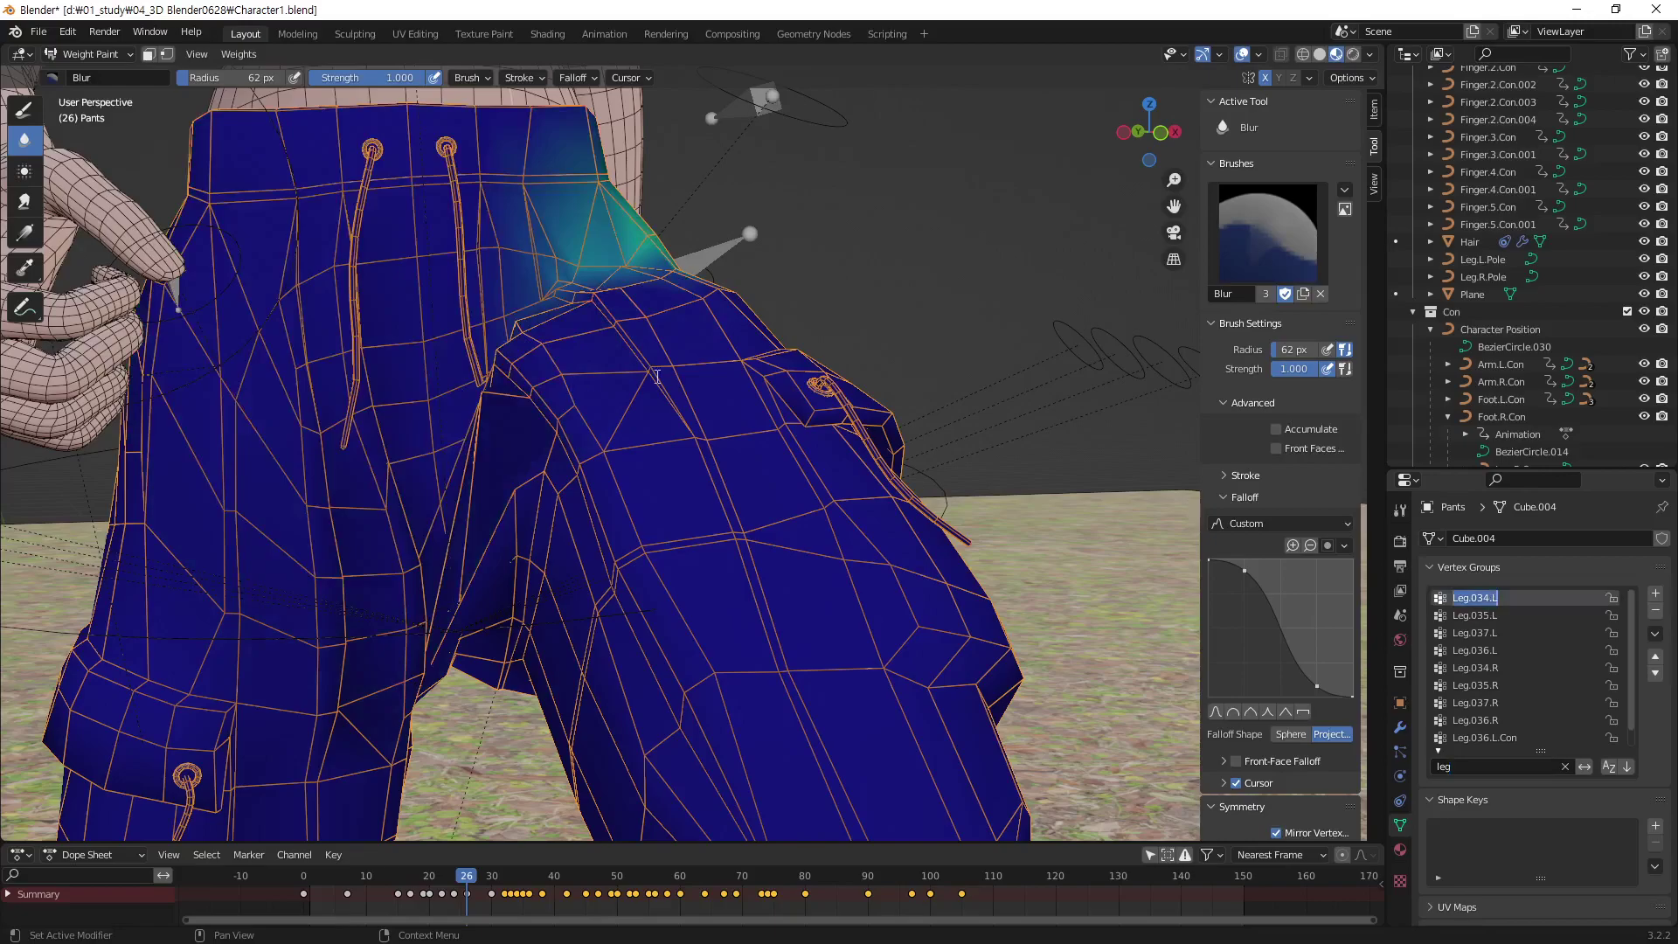
click(527, 371)
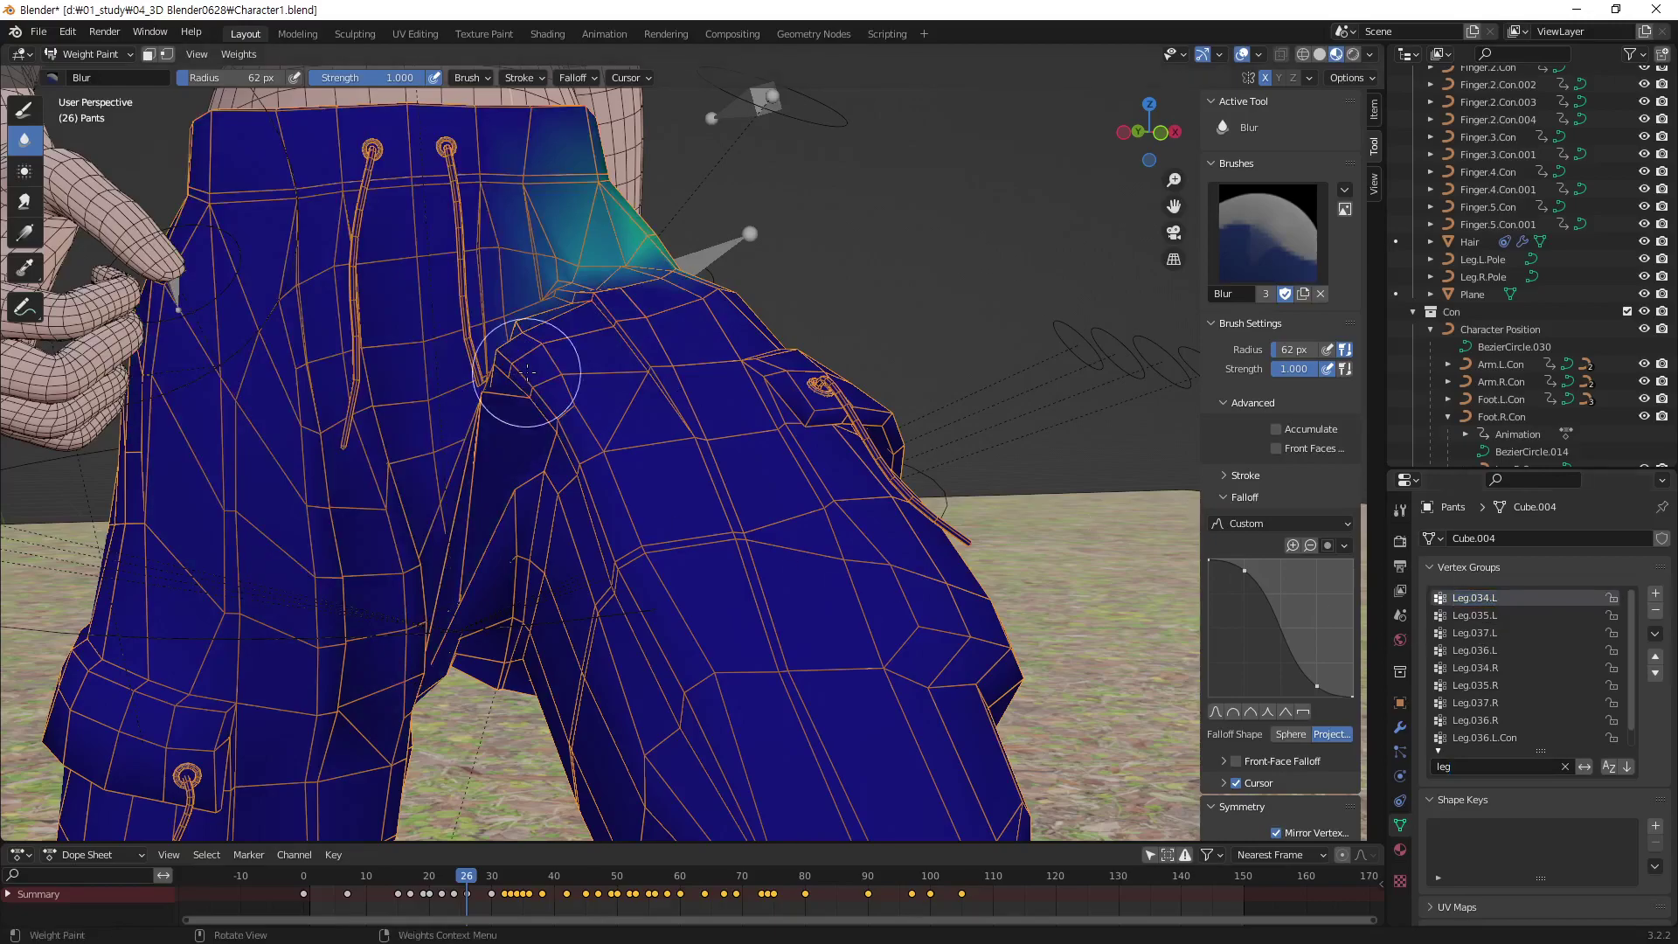
shift+middle_drag(509, 360, 572, 622)
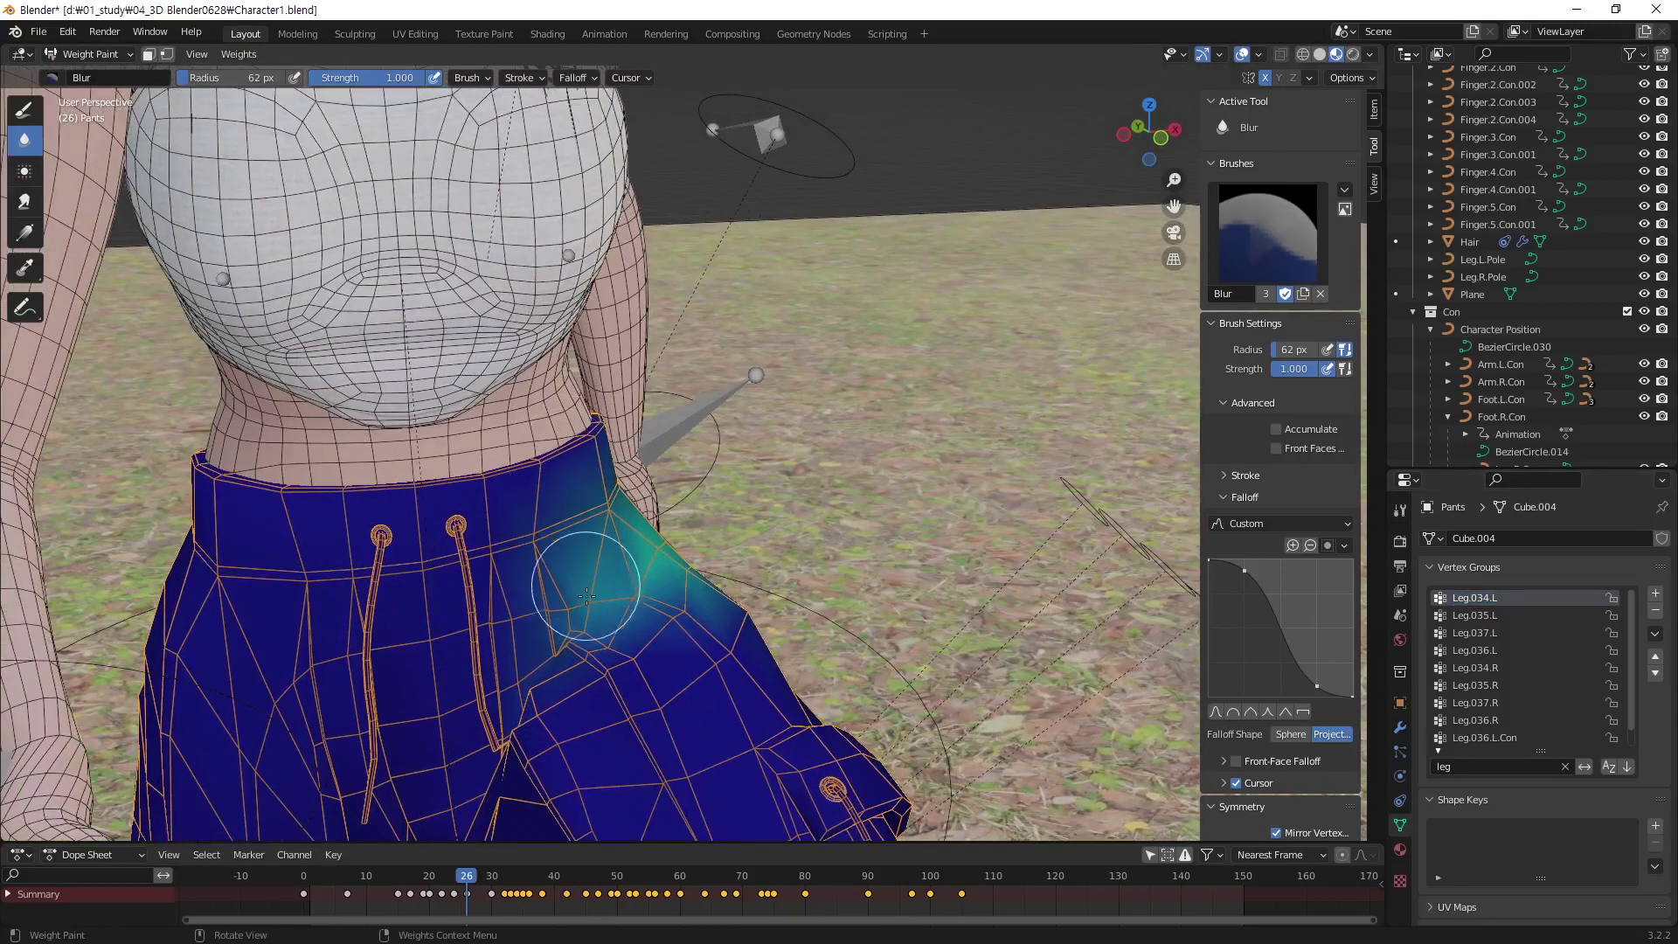
shift+middle_drag(563, 695, 601, 462)
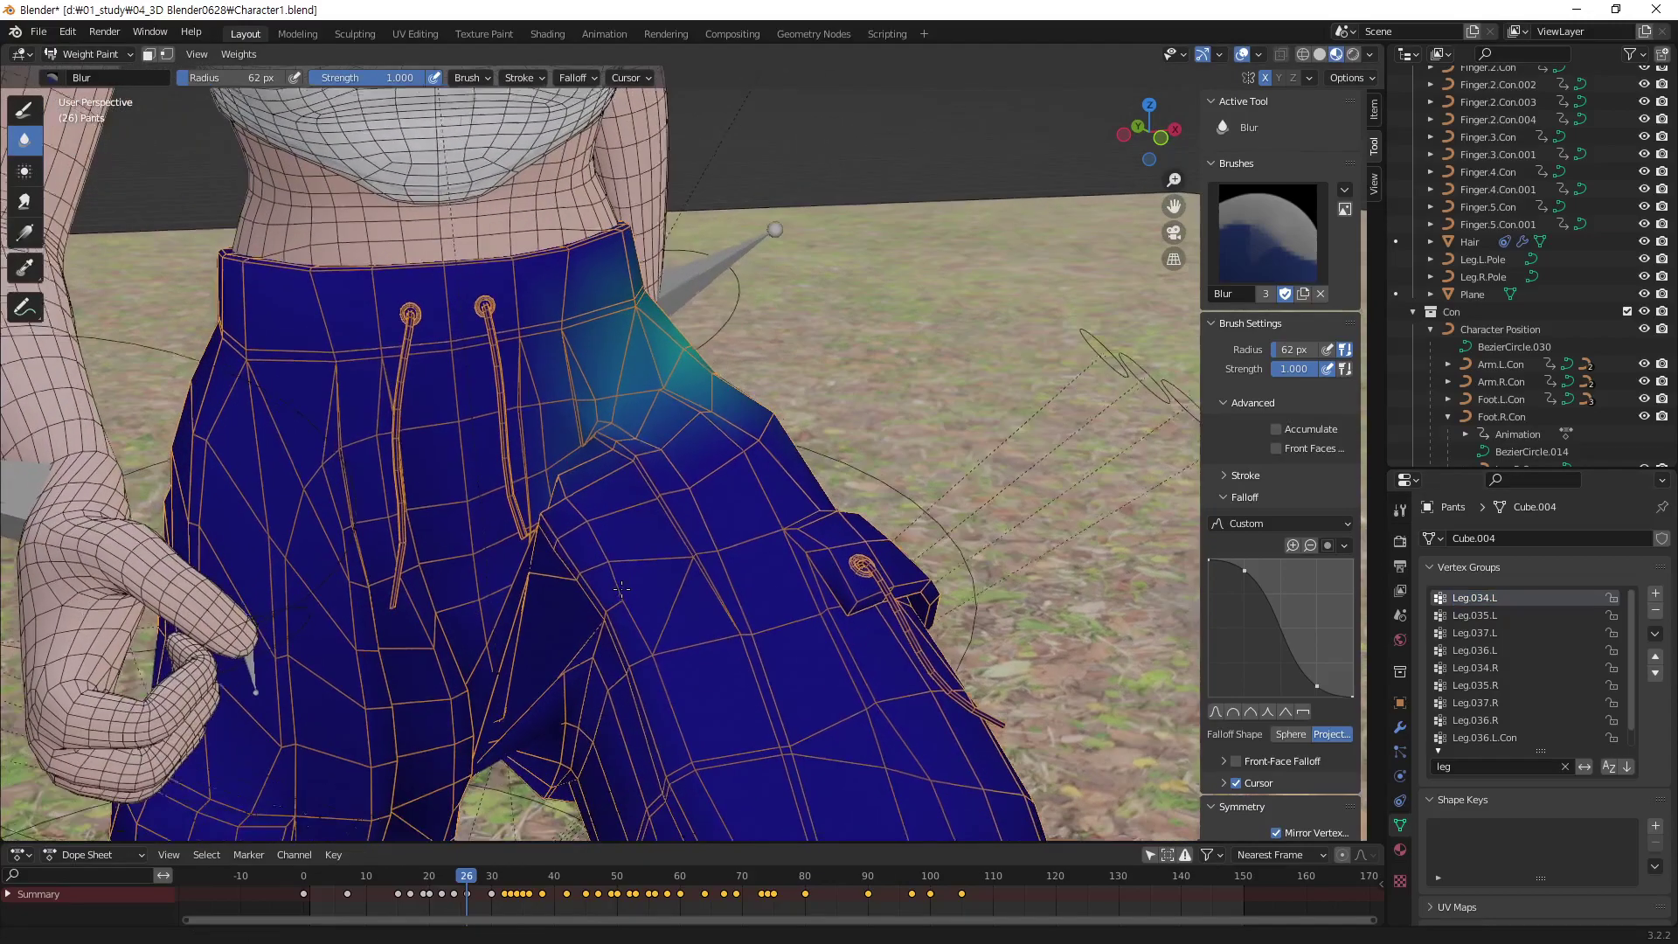
click(1490, 617)
mouse_move(548, 517)
mouse_down()
mouse_move(510, 555)
mouse_move(509, 697)
mouse_up()
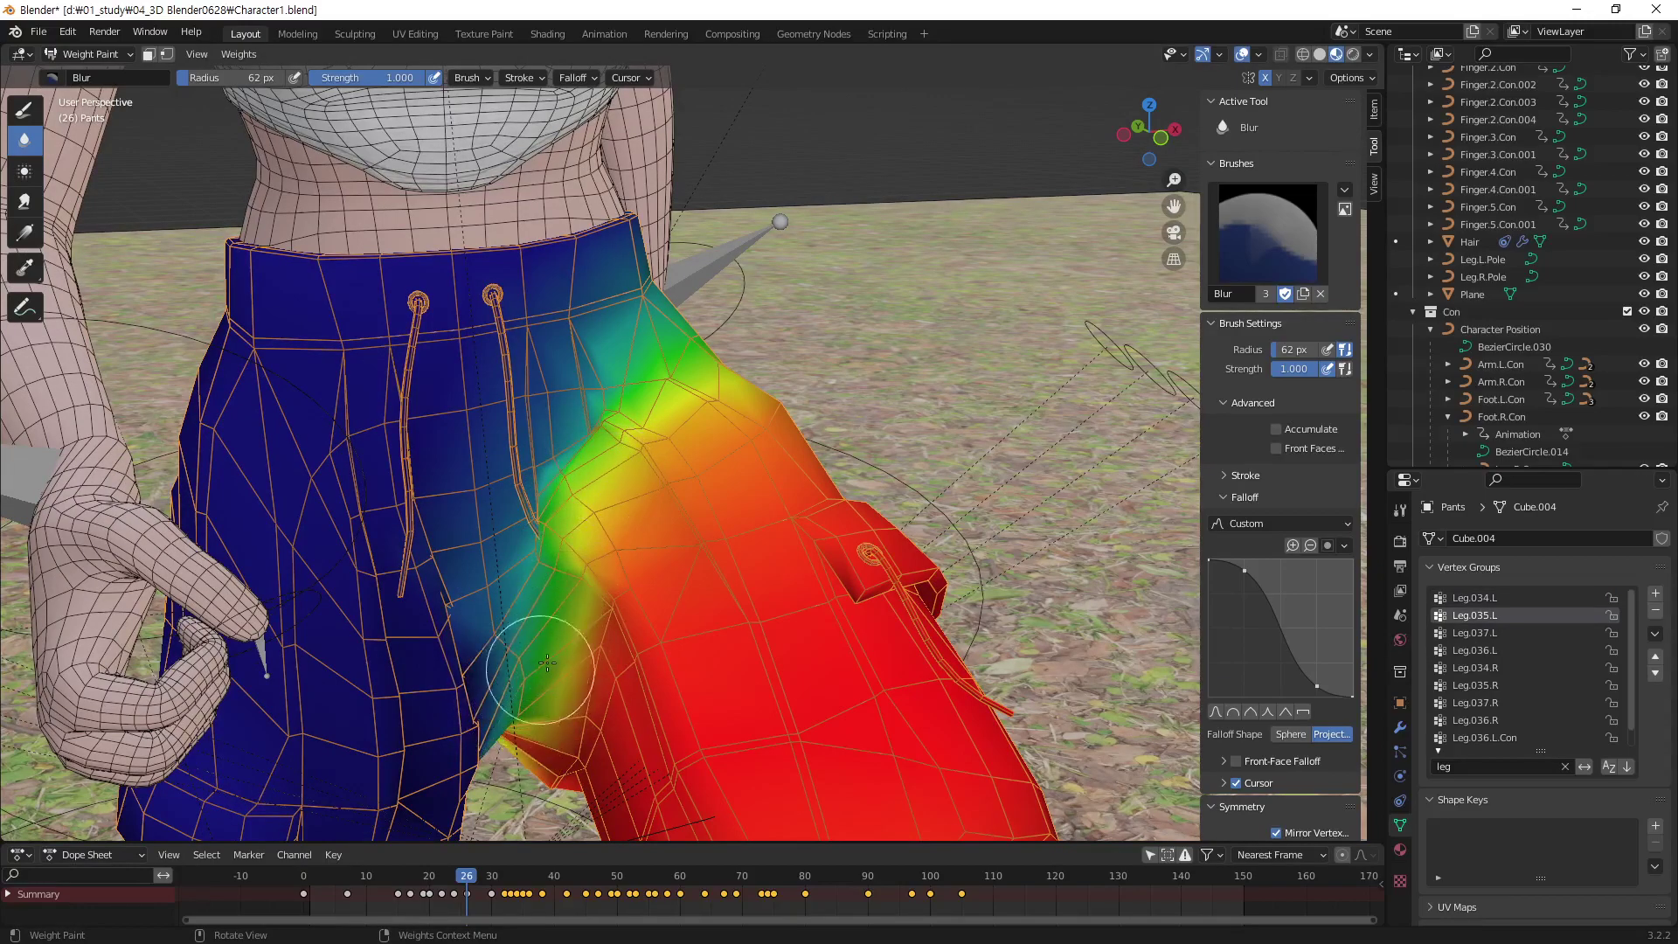
Keep blurring Leg.035.L across the crotch and inner thigh, then show Leg.034.L
middle_drag(508, 696, 556, 578)
mouse_move(588, 287)
mouse_down()
mouse_move(555, 356)
mouse_move(565, 252)
mouse_up()
middle_drag(651, 299, 650, 340)
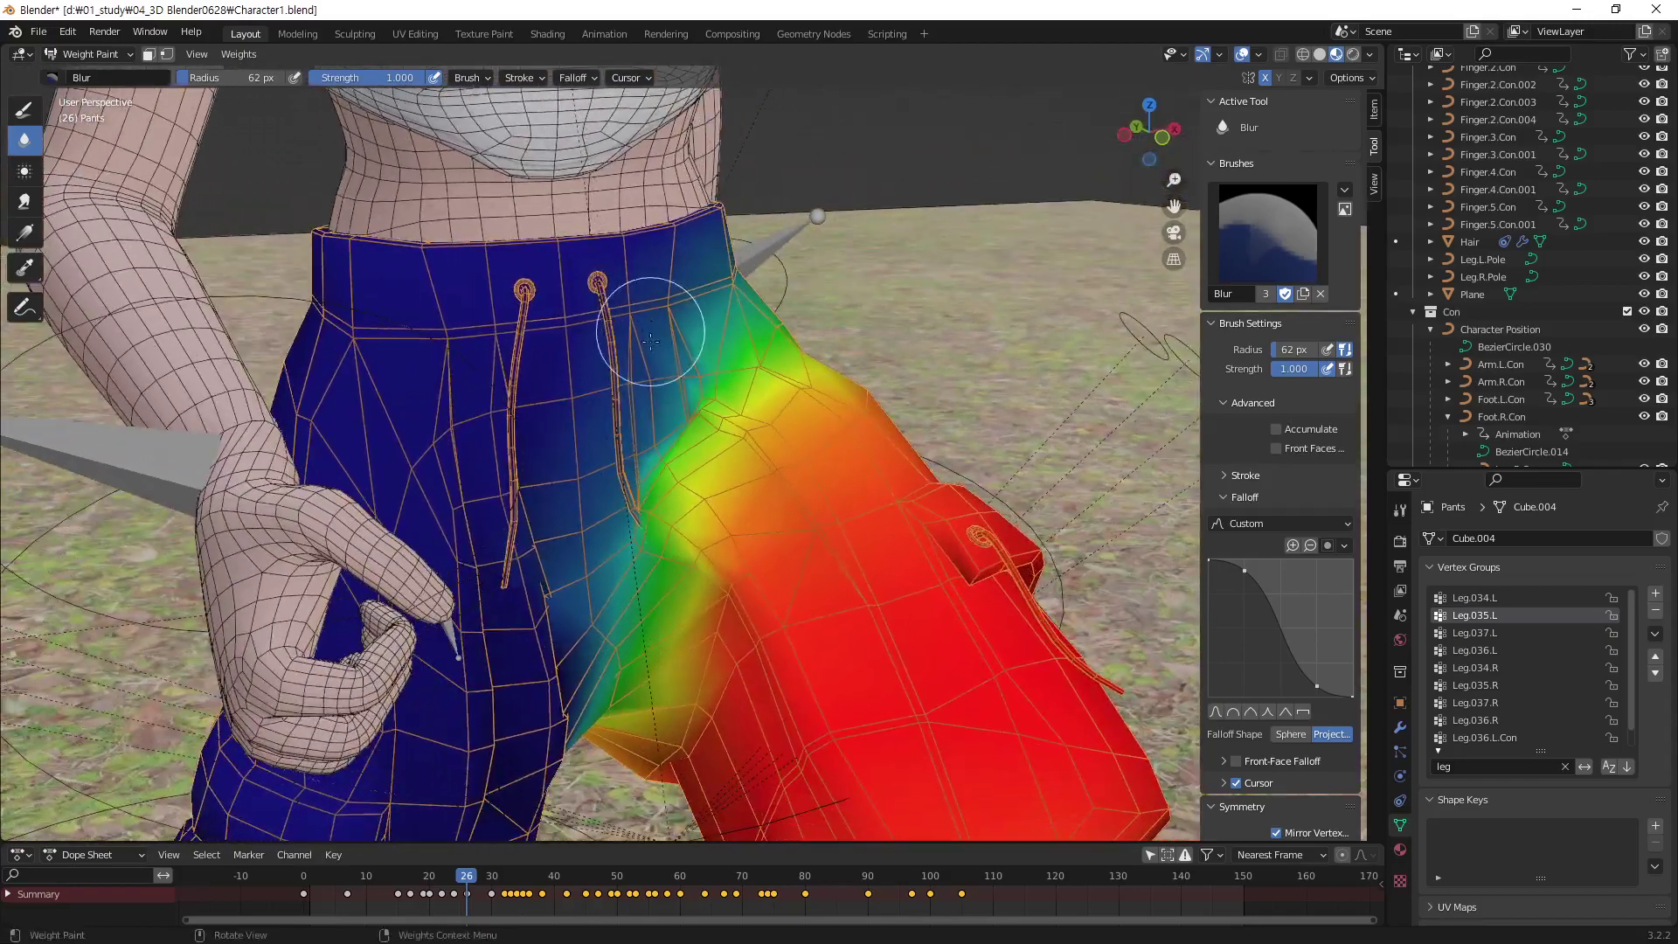
mouse_move(661, 553)
mouse_down()
mouse_move(741, 603)
mouse_move(673, 700)
mouse_up()
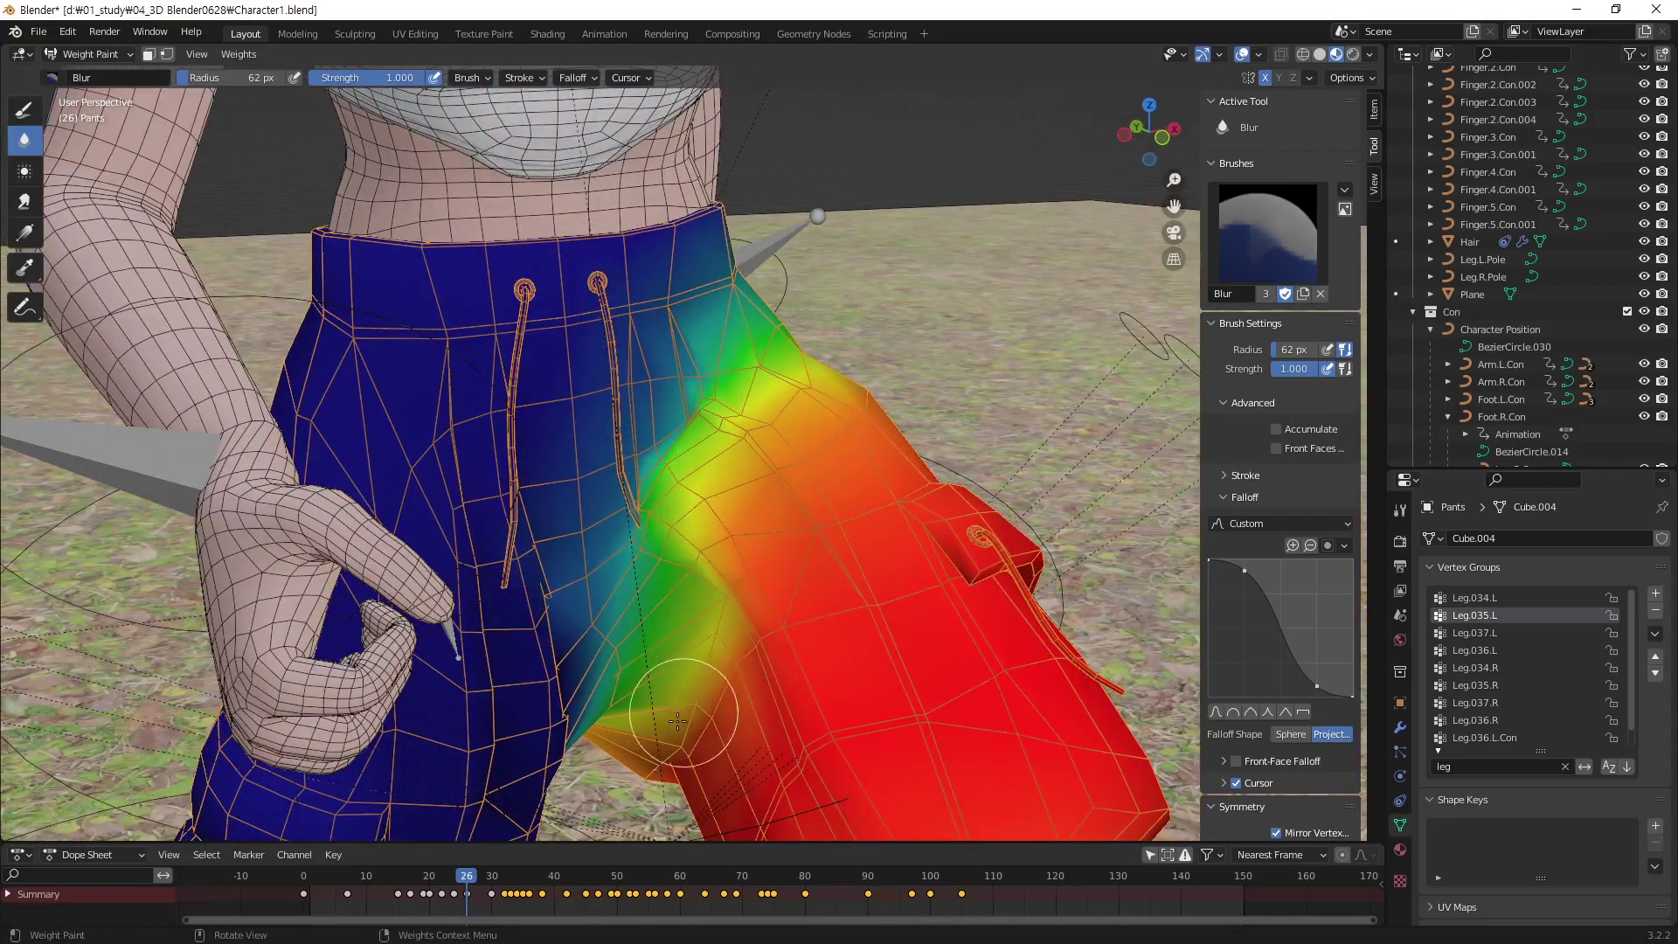
drag(674, 450, 692, 427)
mouse_move(687, 458)
middle_down()
mouse_move(426, 522)
mouse_move(638, 507)
mouse_move(542, 455)
middle_up()
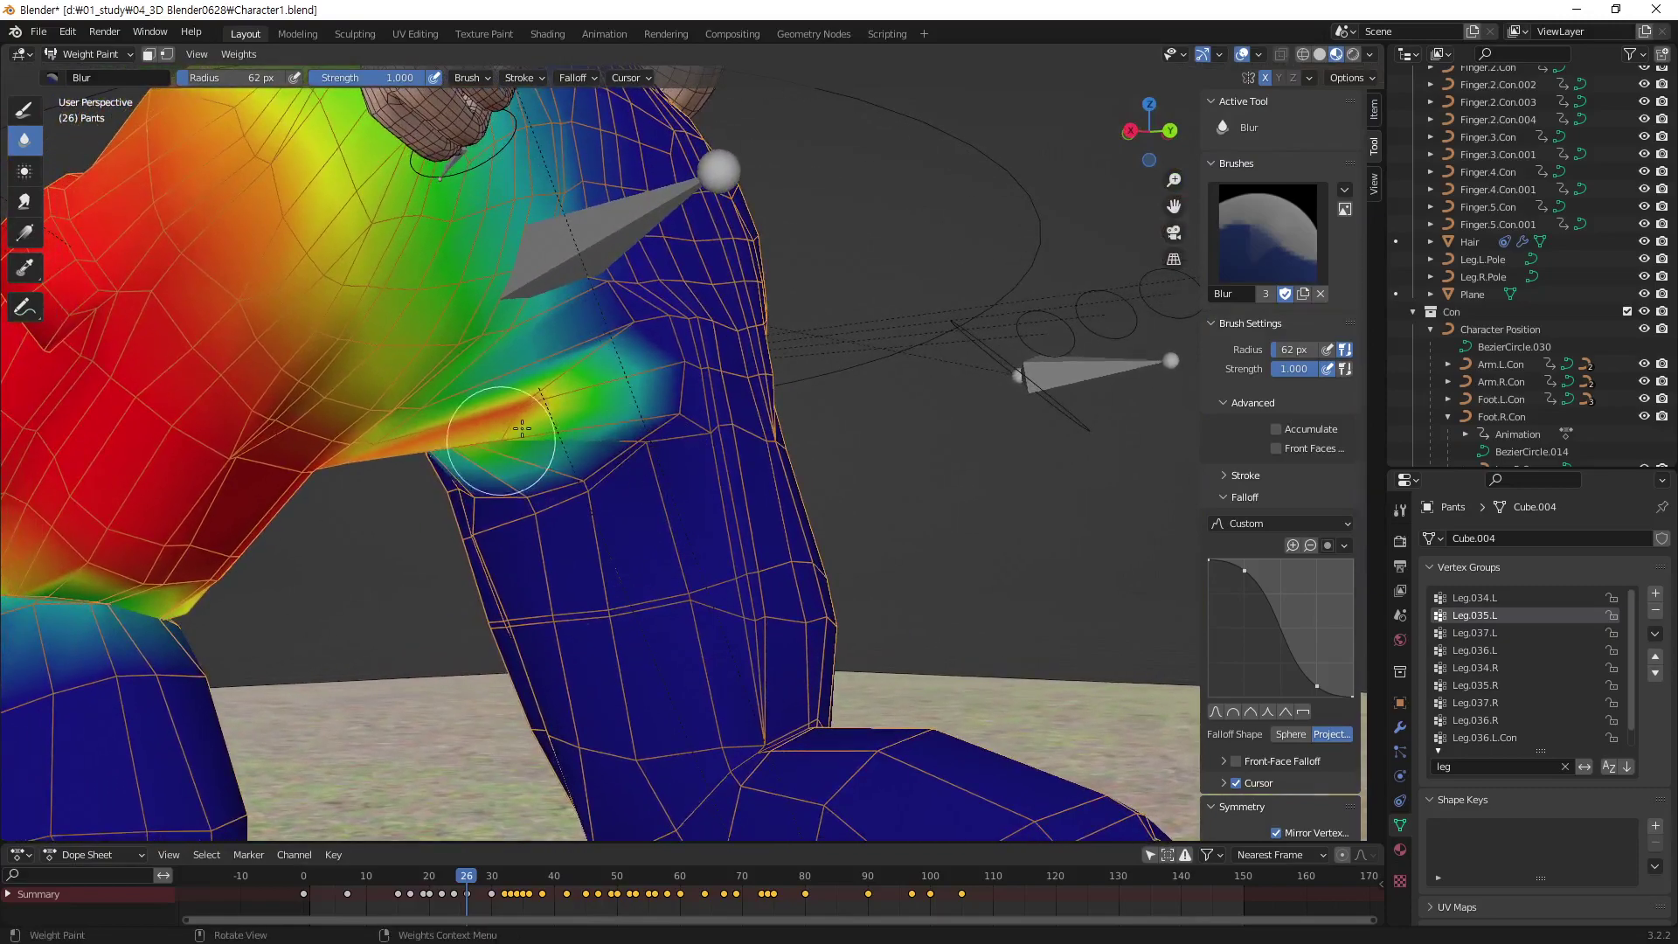
mouse_move(489, 437)
mouse_down()
mouse_move(437, 463)
mouse_move(501, 428)
mouse_move(618, 412)
mouse_move(588, 348)
mouse_move(650, 315)
mouse_up()
click(1484, 601)
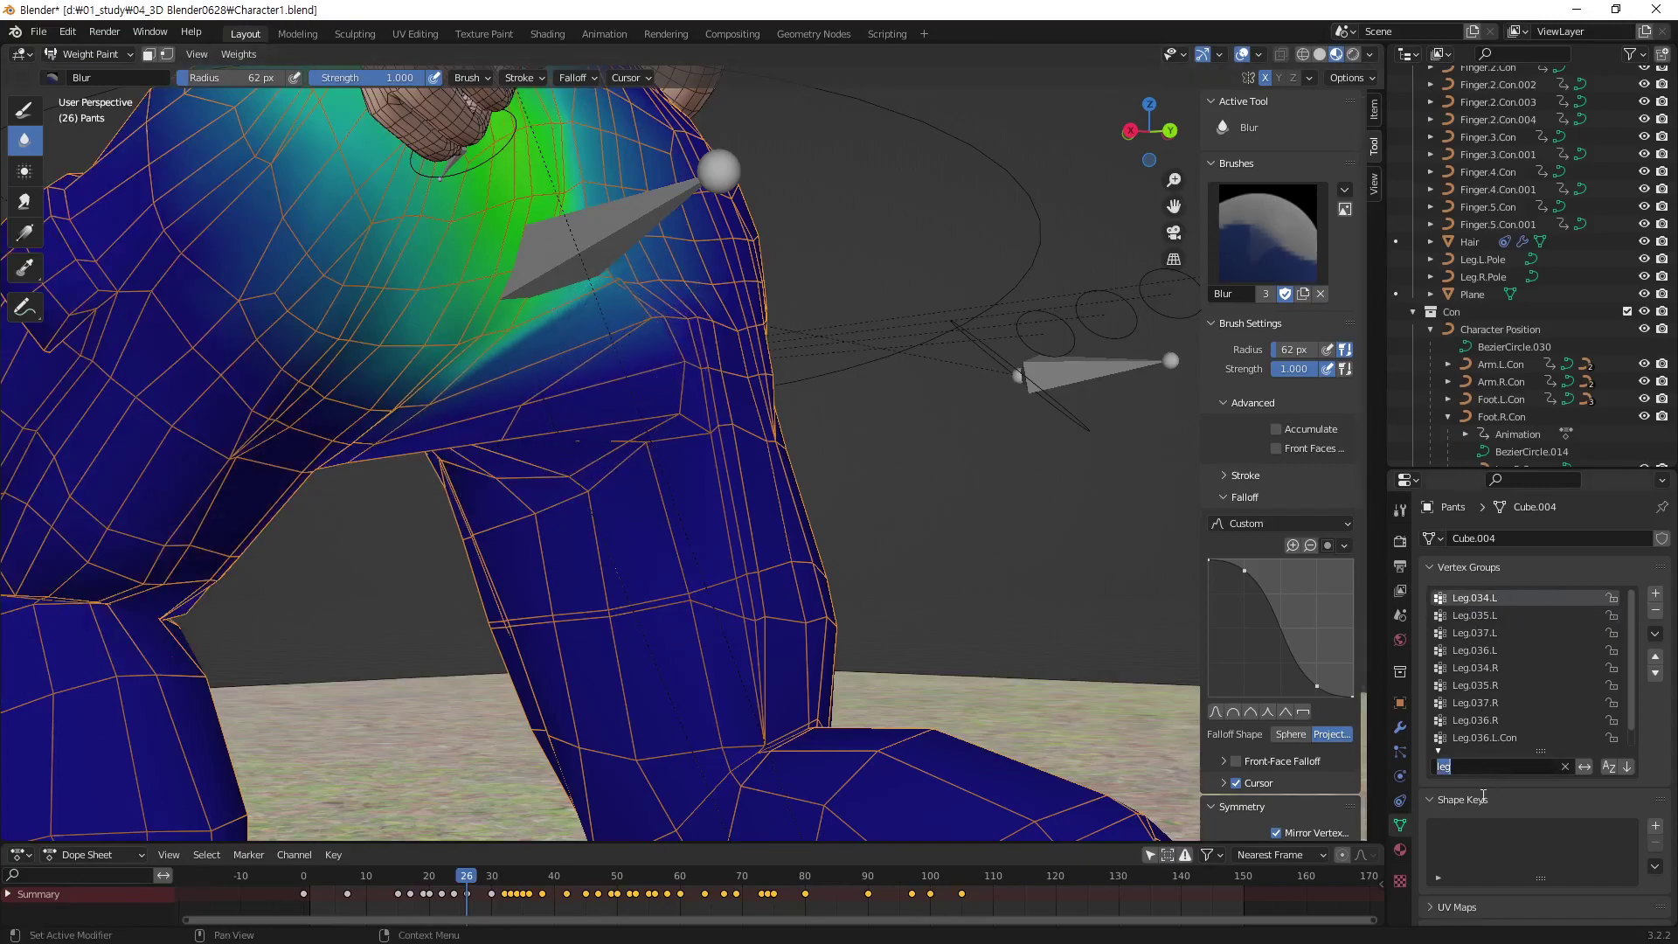
Blur the Spine weights, then the Leg.034.R weights on the pants' seat
text(spine)
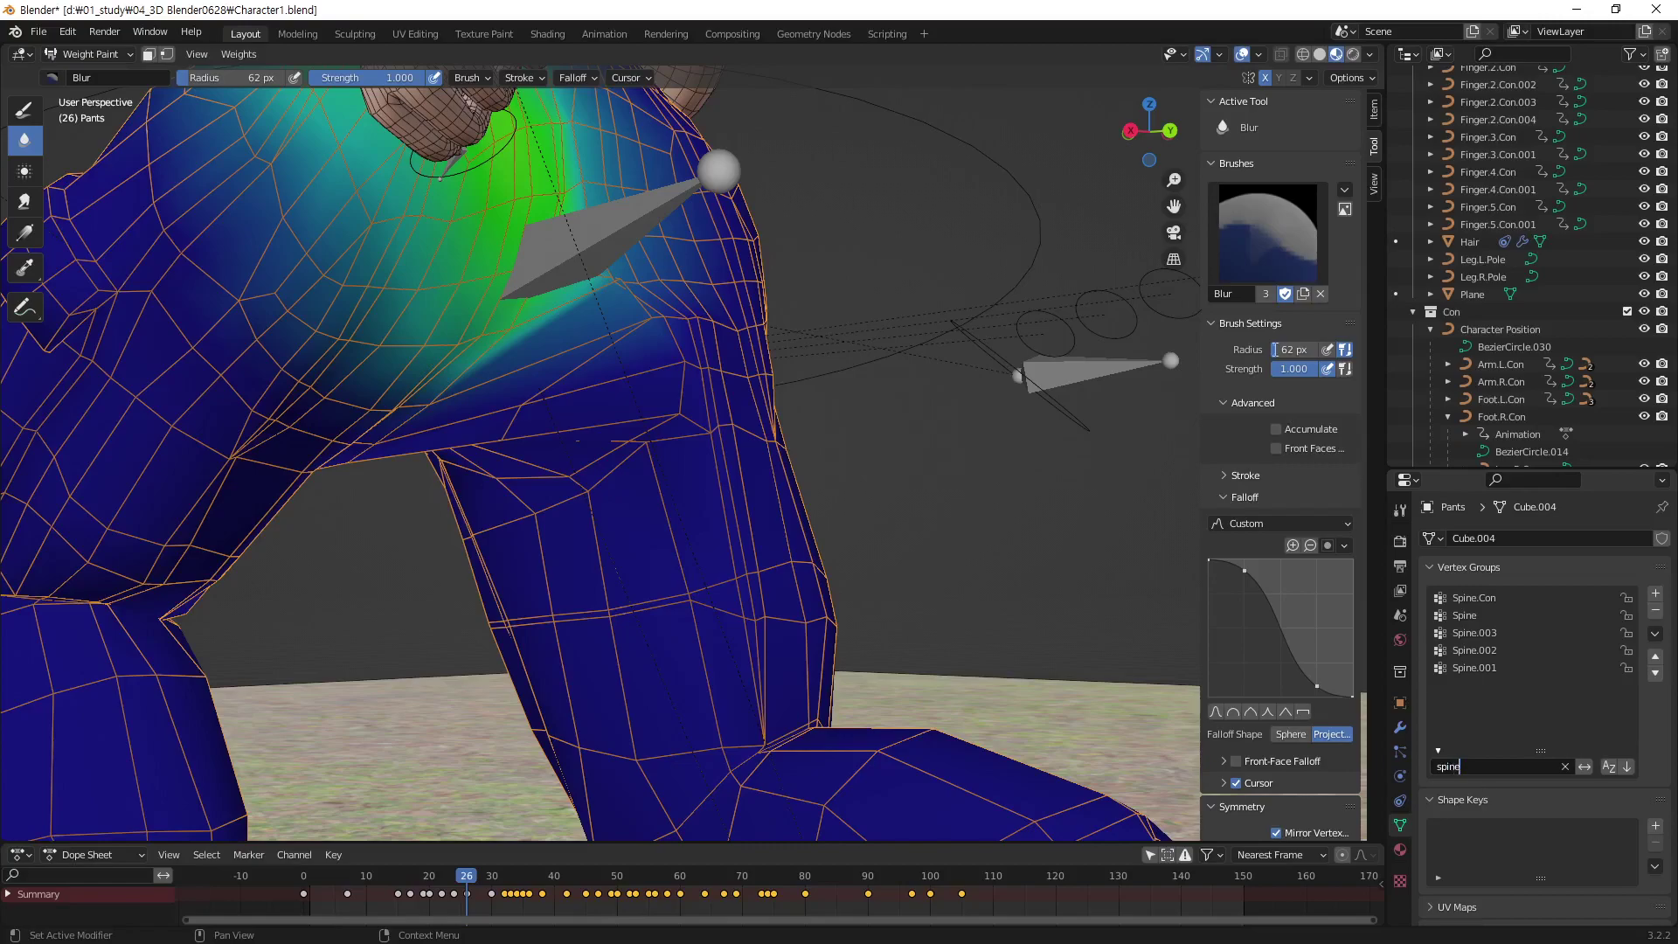
click(1473, 619)
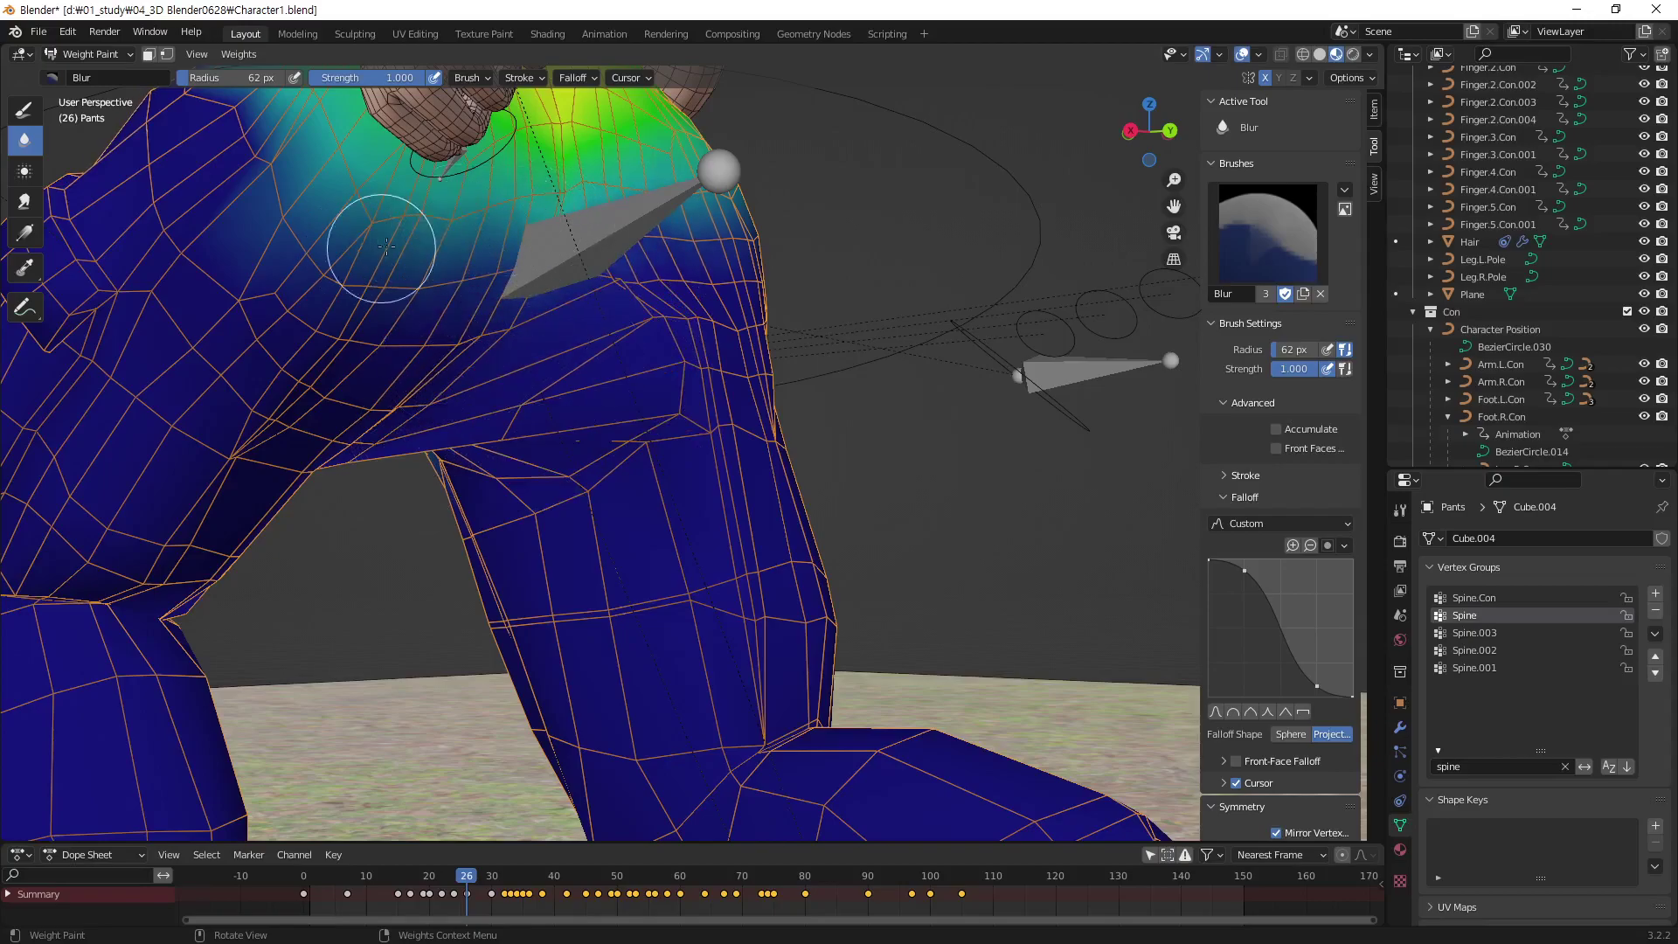
middle_drag(386, 247, 615, 539)
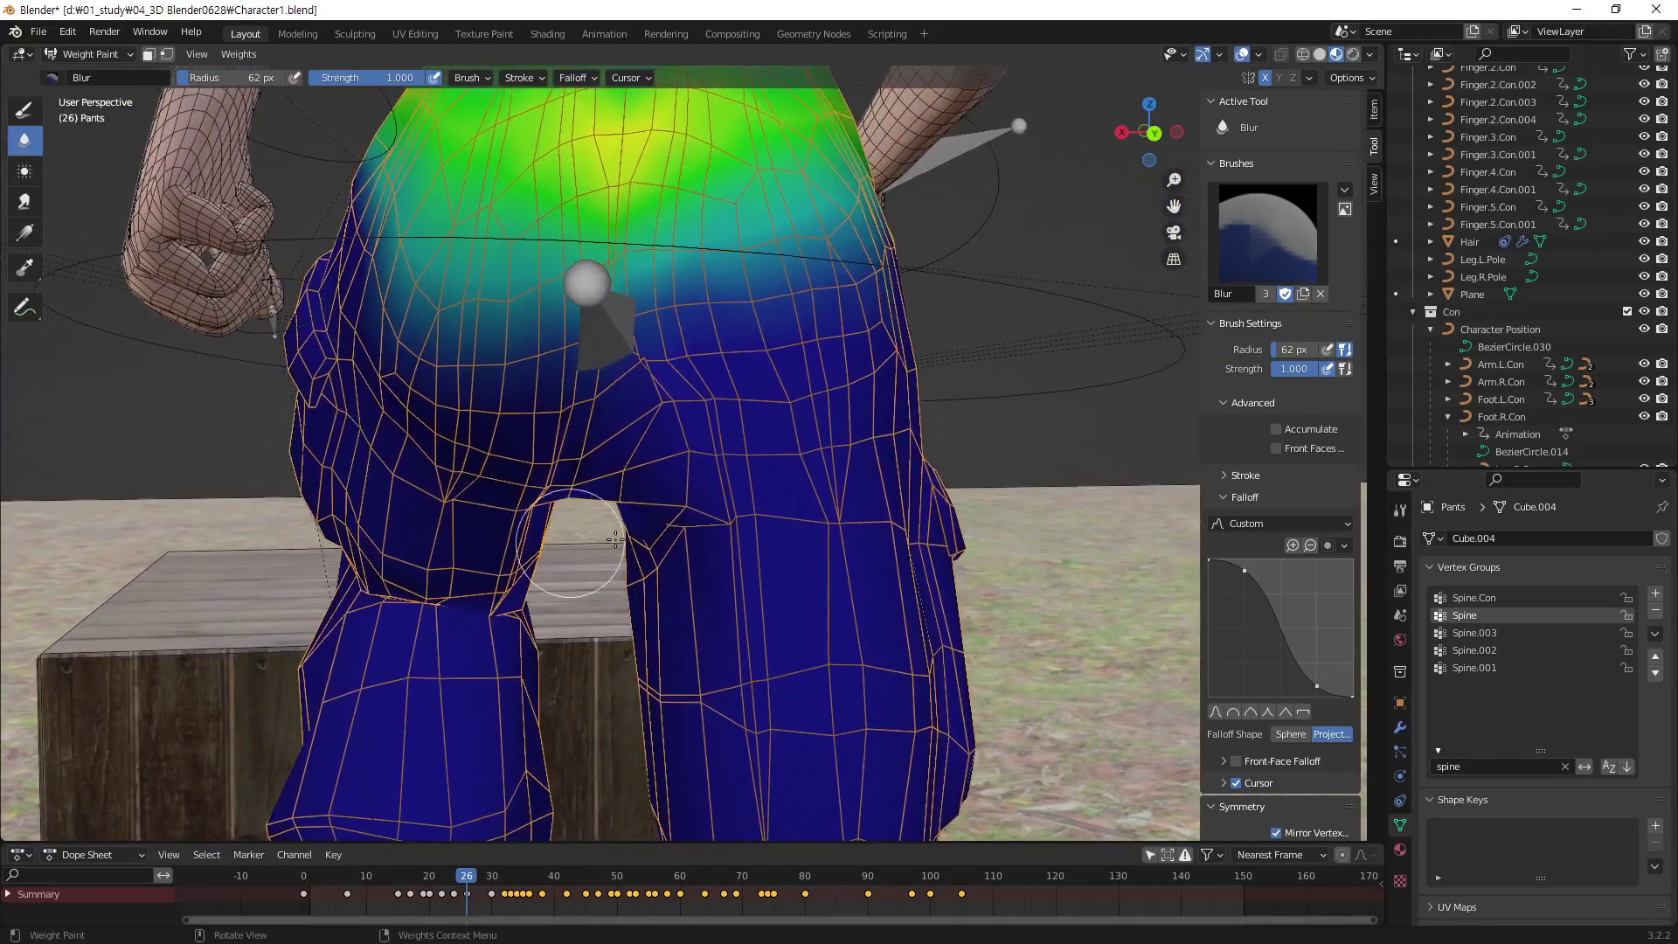
text(leg)
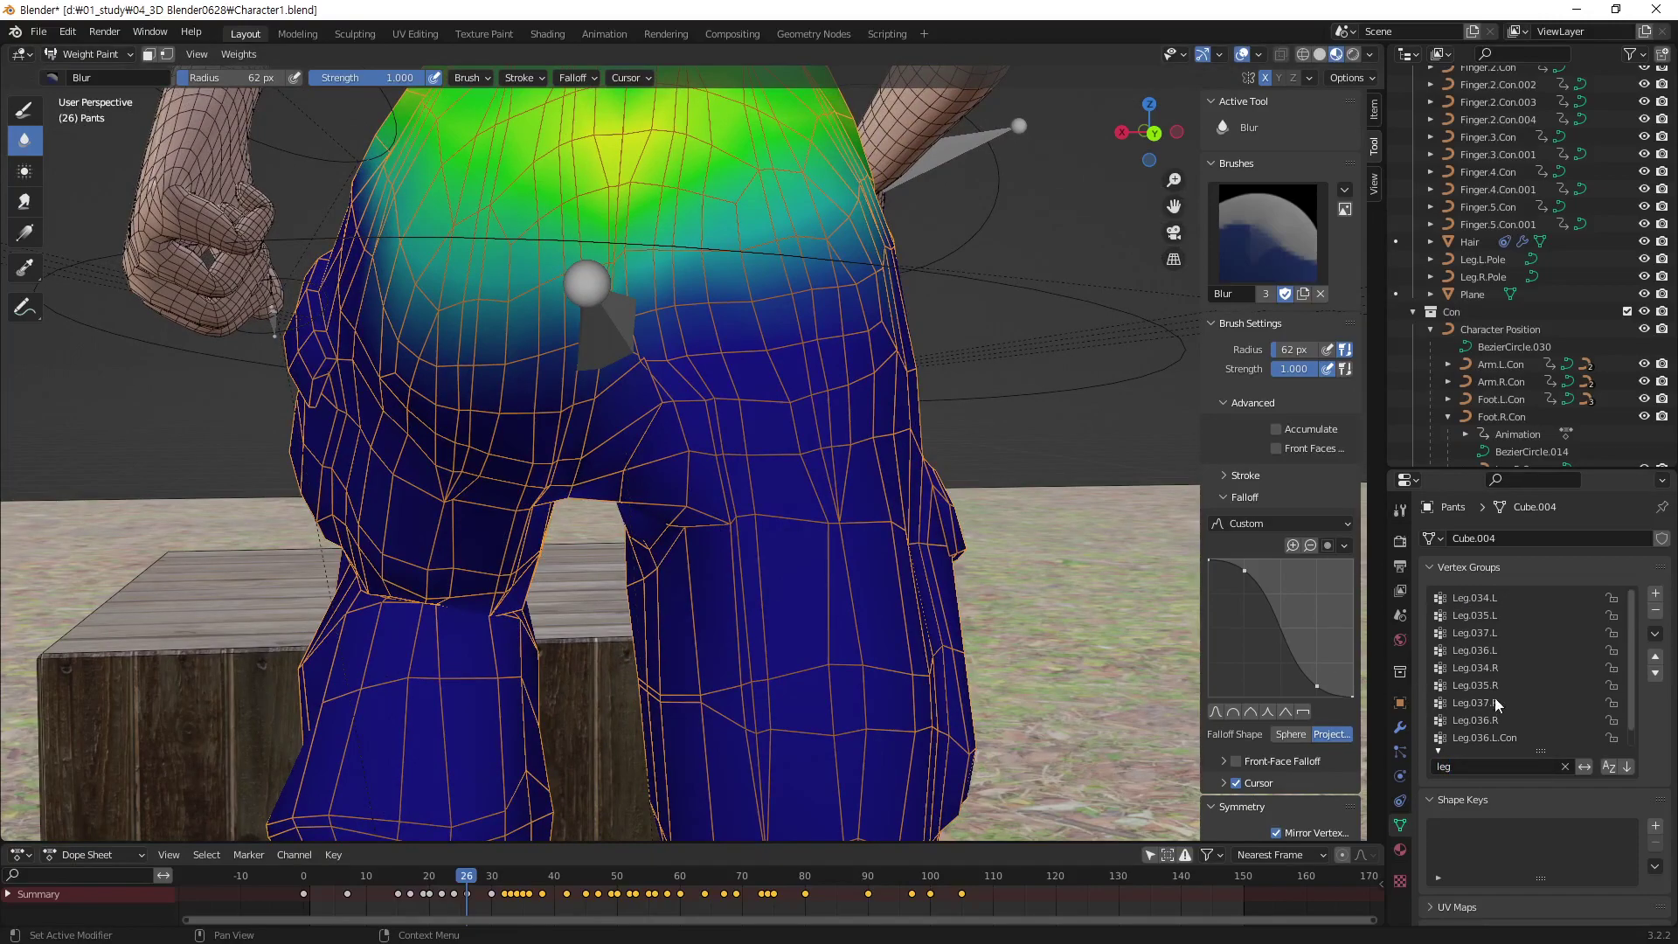
click(1487, 668)
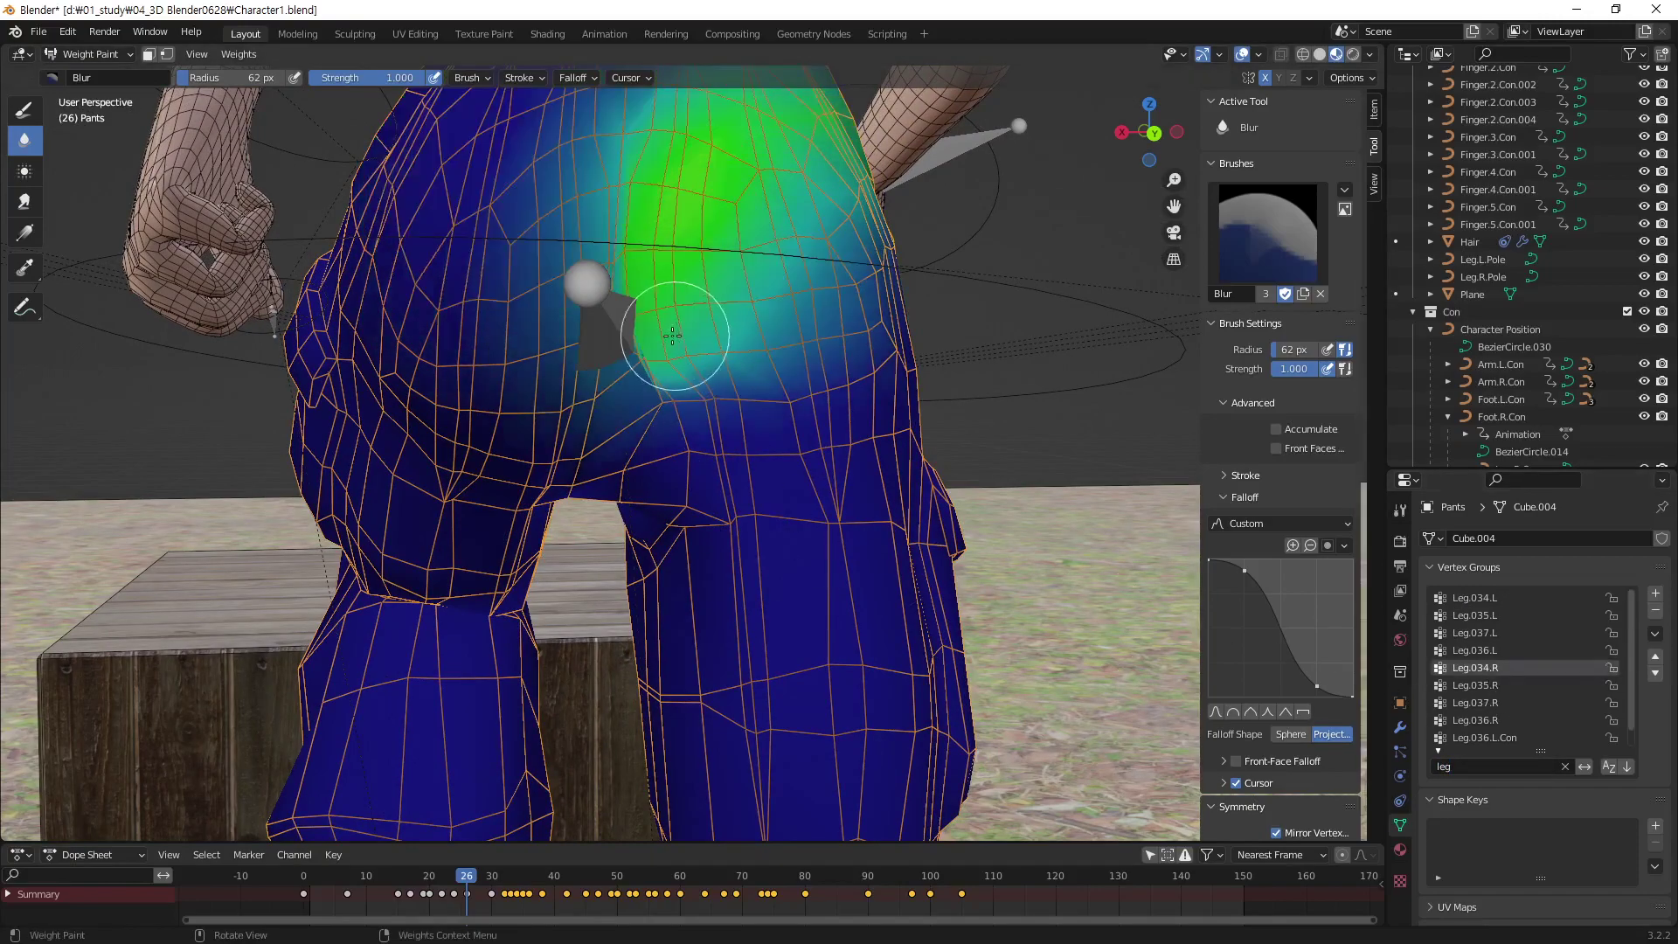
drag(672, 336, 612, 499)
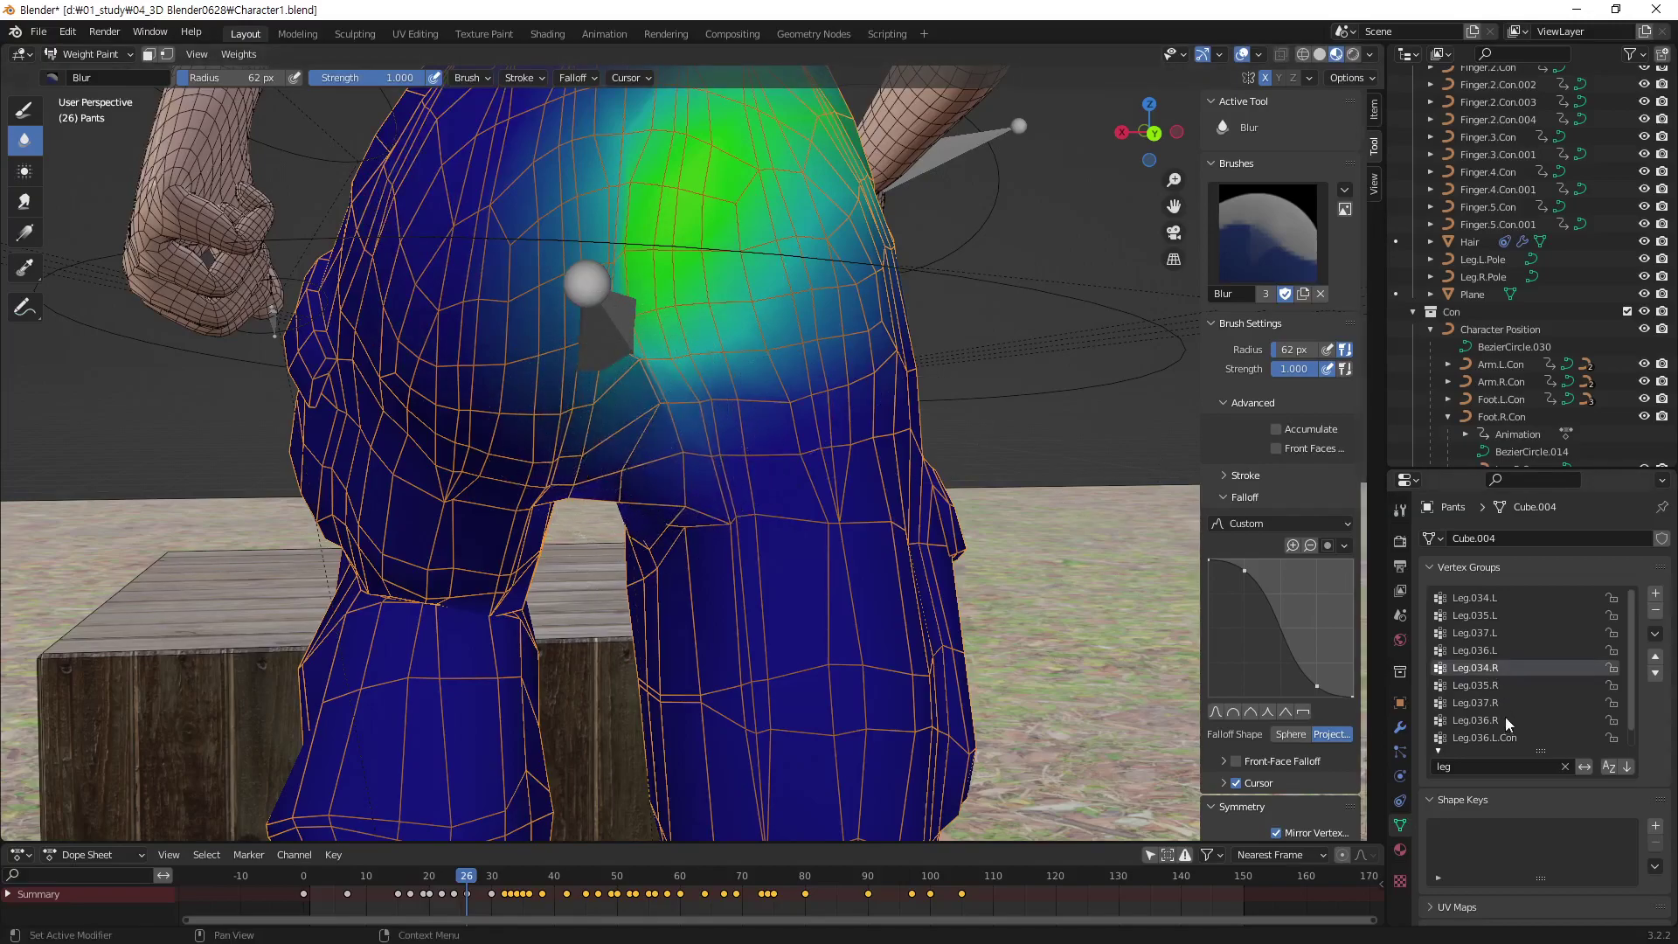
Smooth the Leg.035.R weights up toward the hip and into the thigh
click(1476, 685)
drag(689, 416, 602, 344)
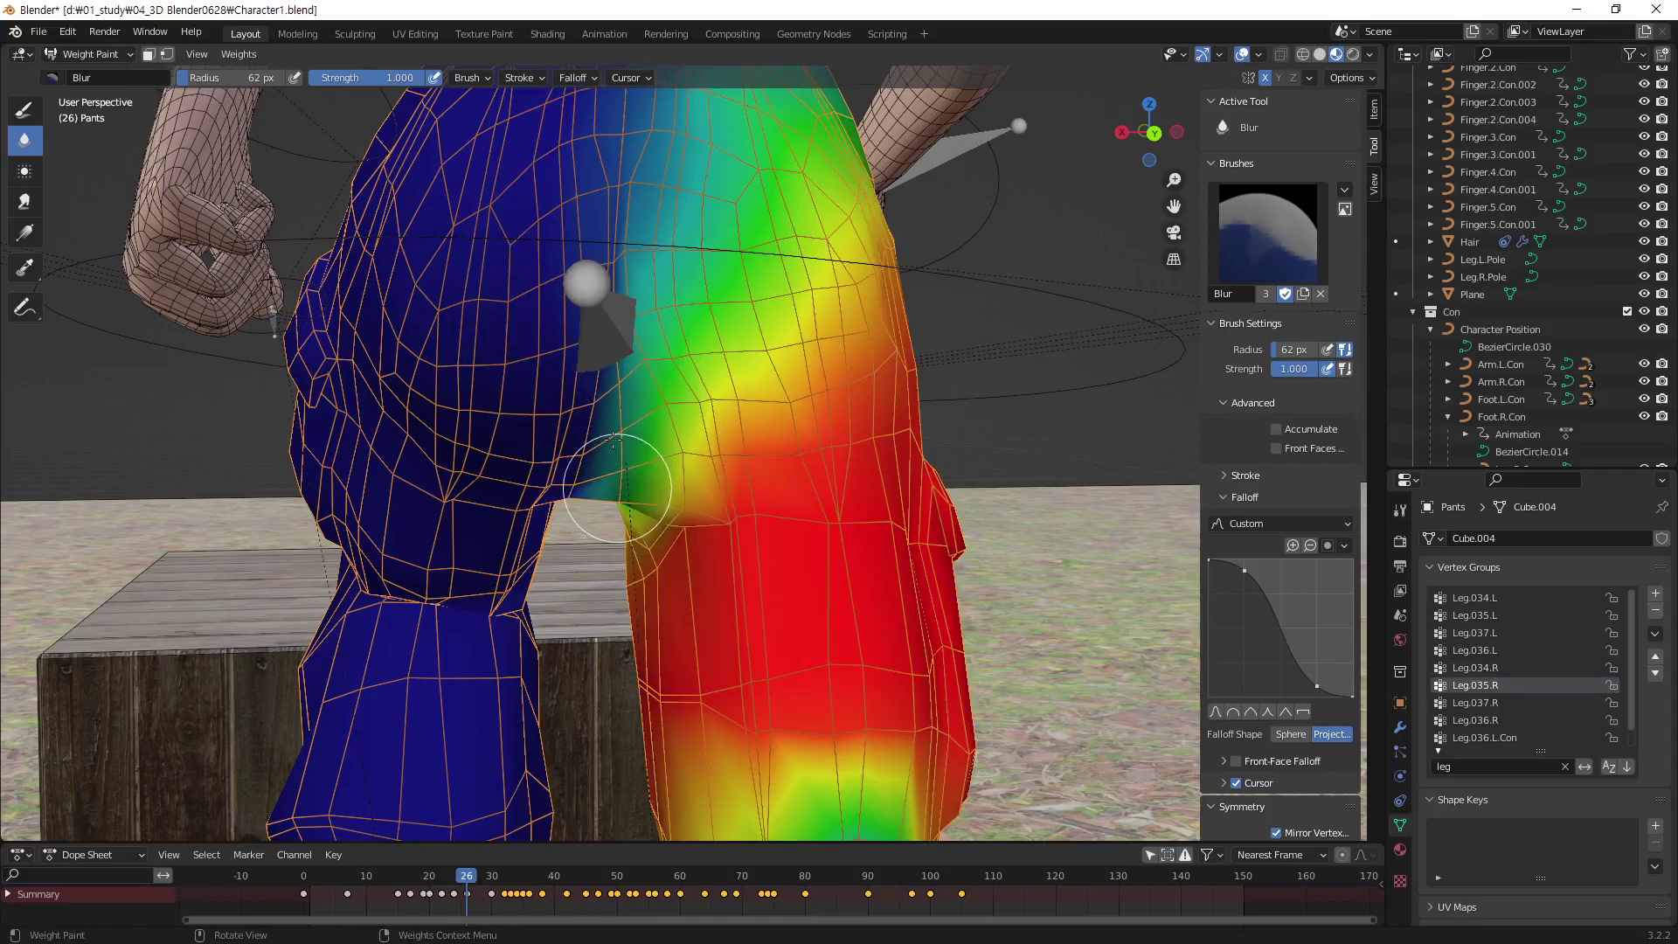
middle_drag(665, 206, 726, 341)
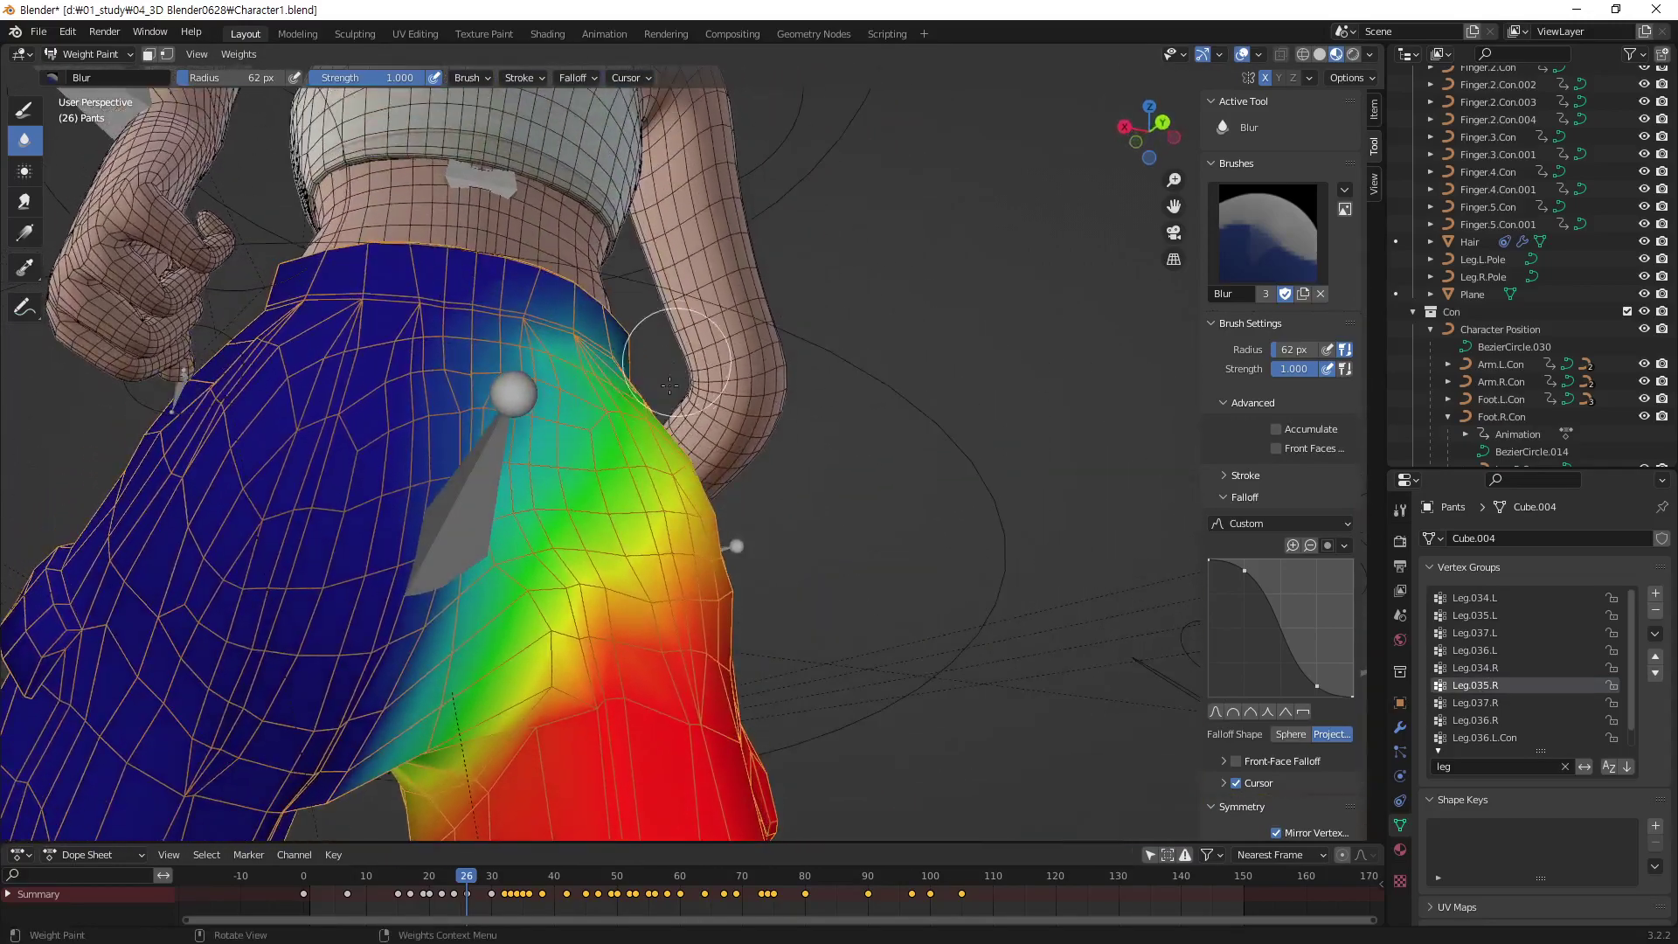
mouse_move(725, 340)
mouse_down()
mouse_move(642, 480)
mouse_move(651, 511)
mouse_move(617, 524)
mouse_move(603, 559)
mouse_move(697, 429)
mouse_up()
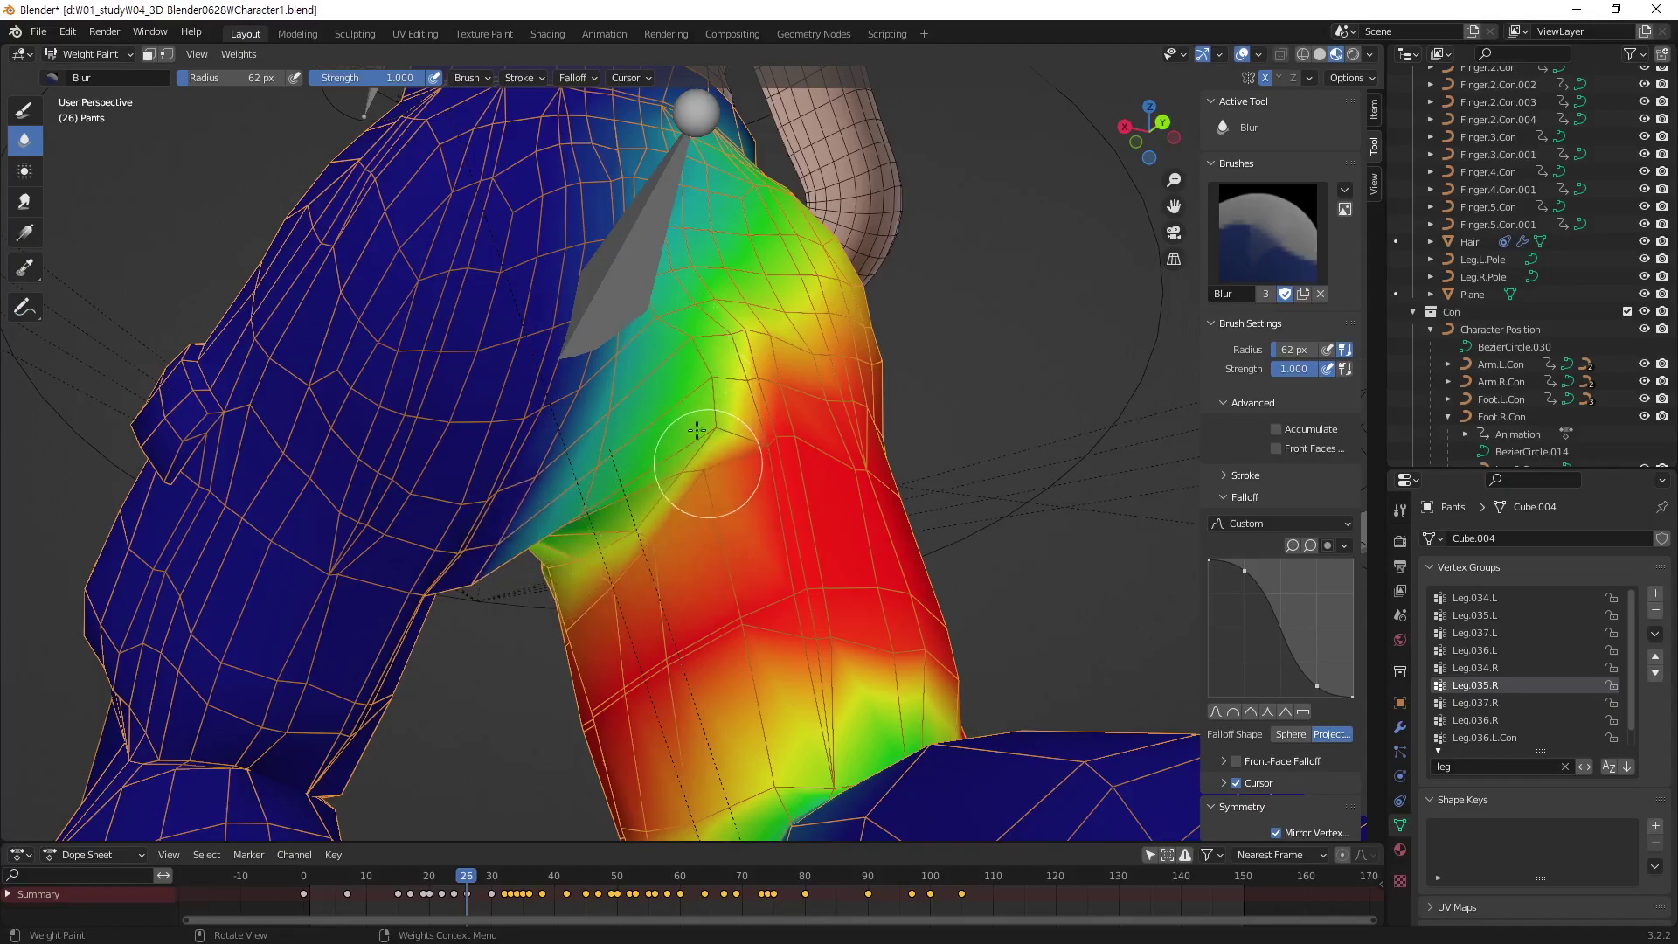
mouse_move(720, 455)
middle_down()
mouse_move(581, 449)
mouse_move(535, 513)
mouse_move(536, 282)
mouse_move(383, 343)
middle_up()
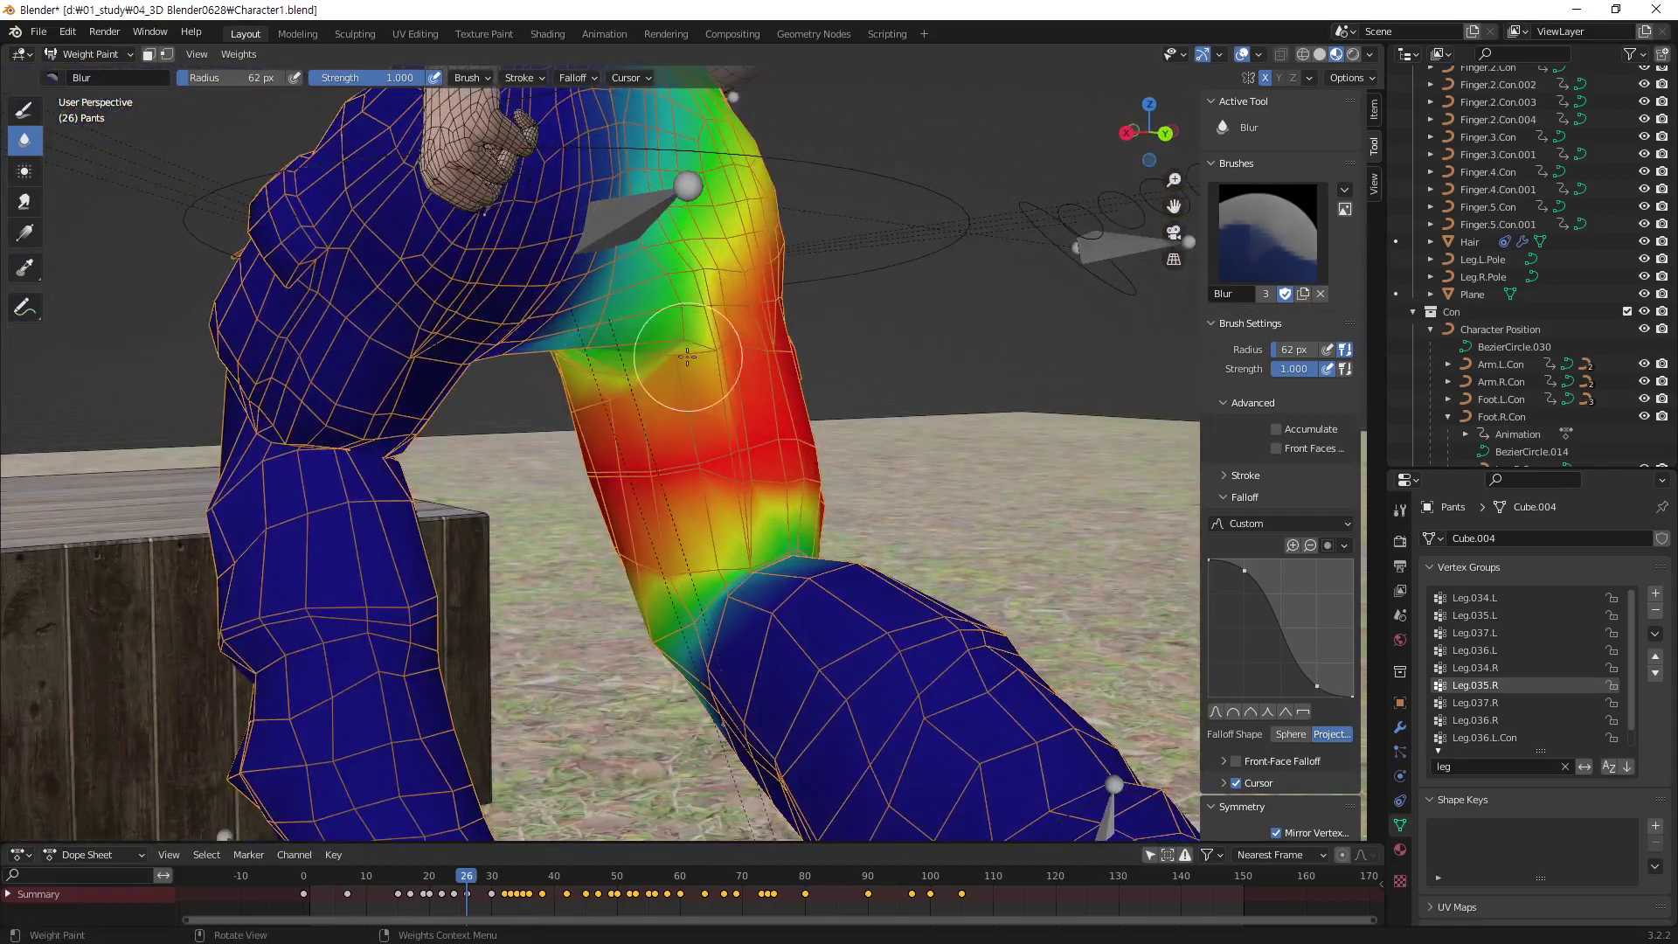
middle_drag(688, 356, 787, 349)
Smooth the Leg.035.L weights over the thigh and inner-thigh boundary
click(1475, 615)
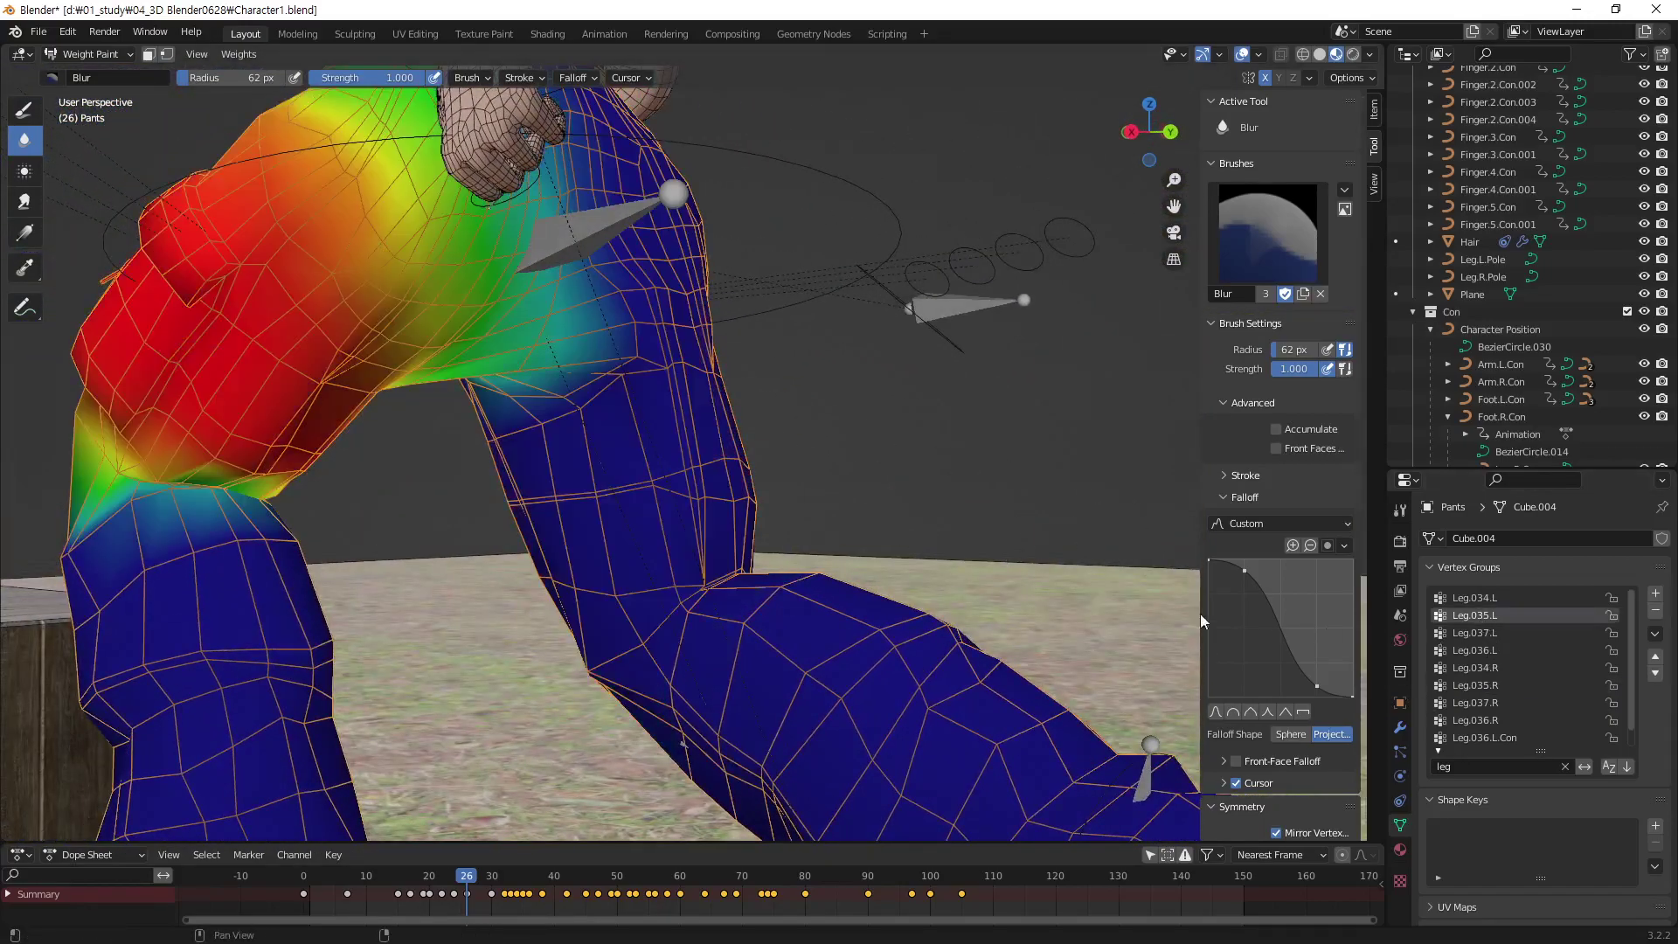
mouse_move(580, 375)
mouse_down()
mouse_move(543, 374)
mouse_move(523, 339)
mouse_up()
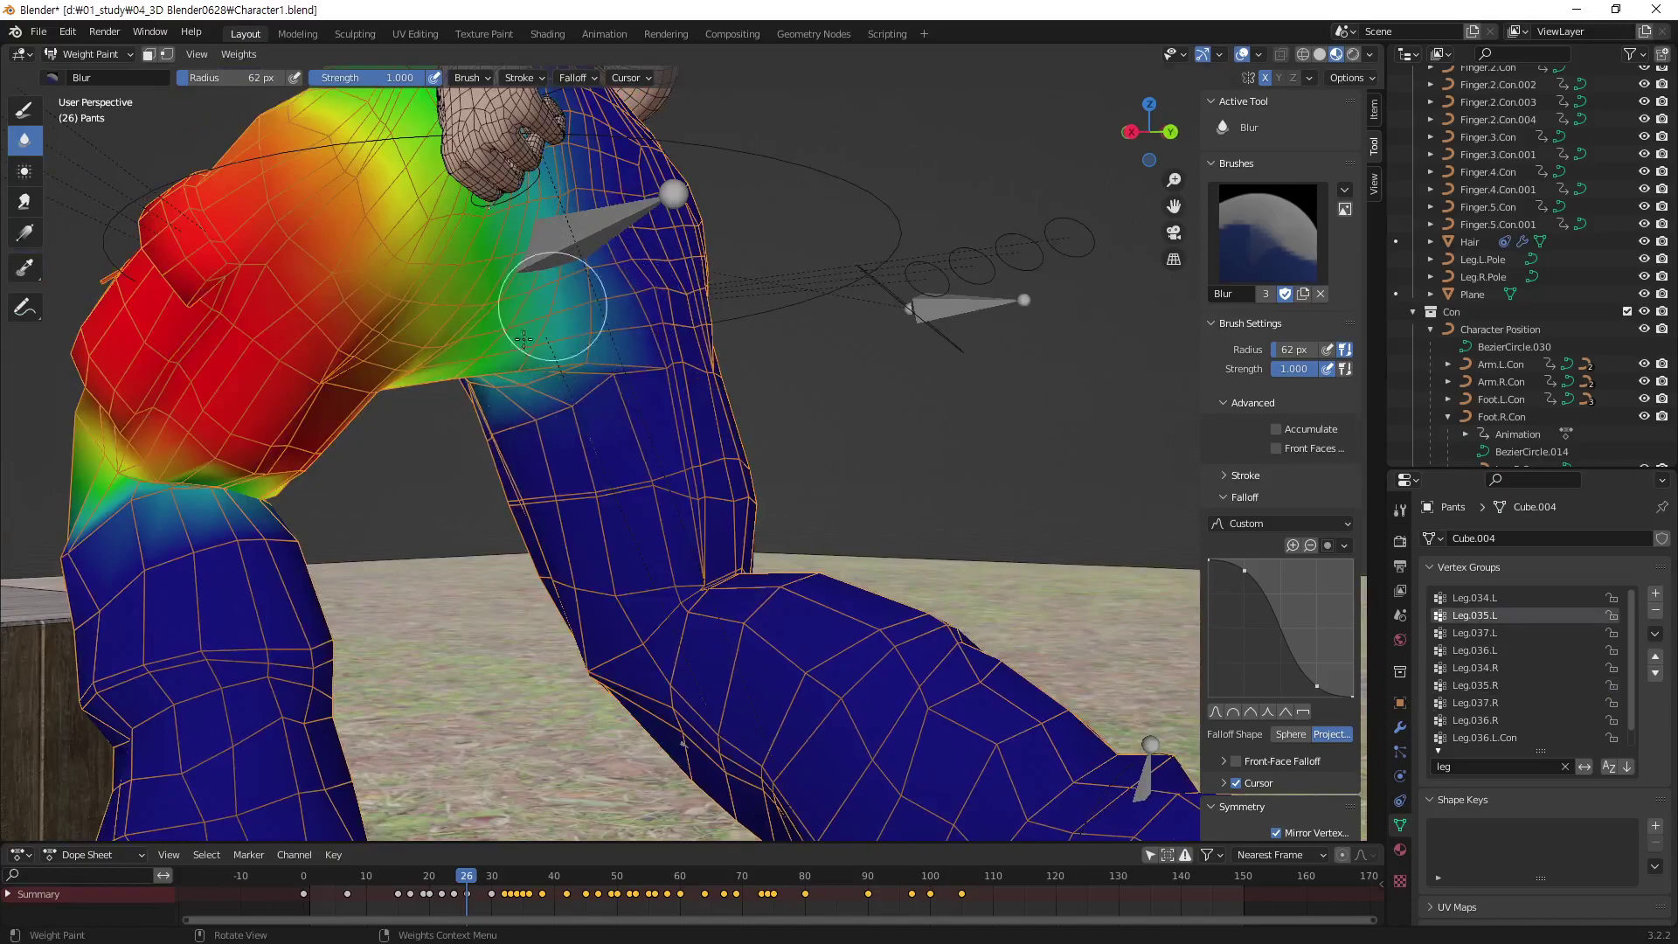
middle_drag(494, 328, 749, 354)
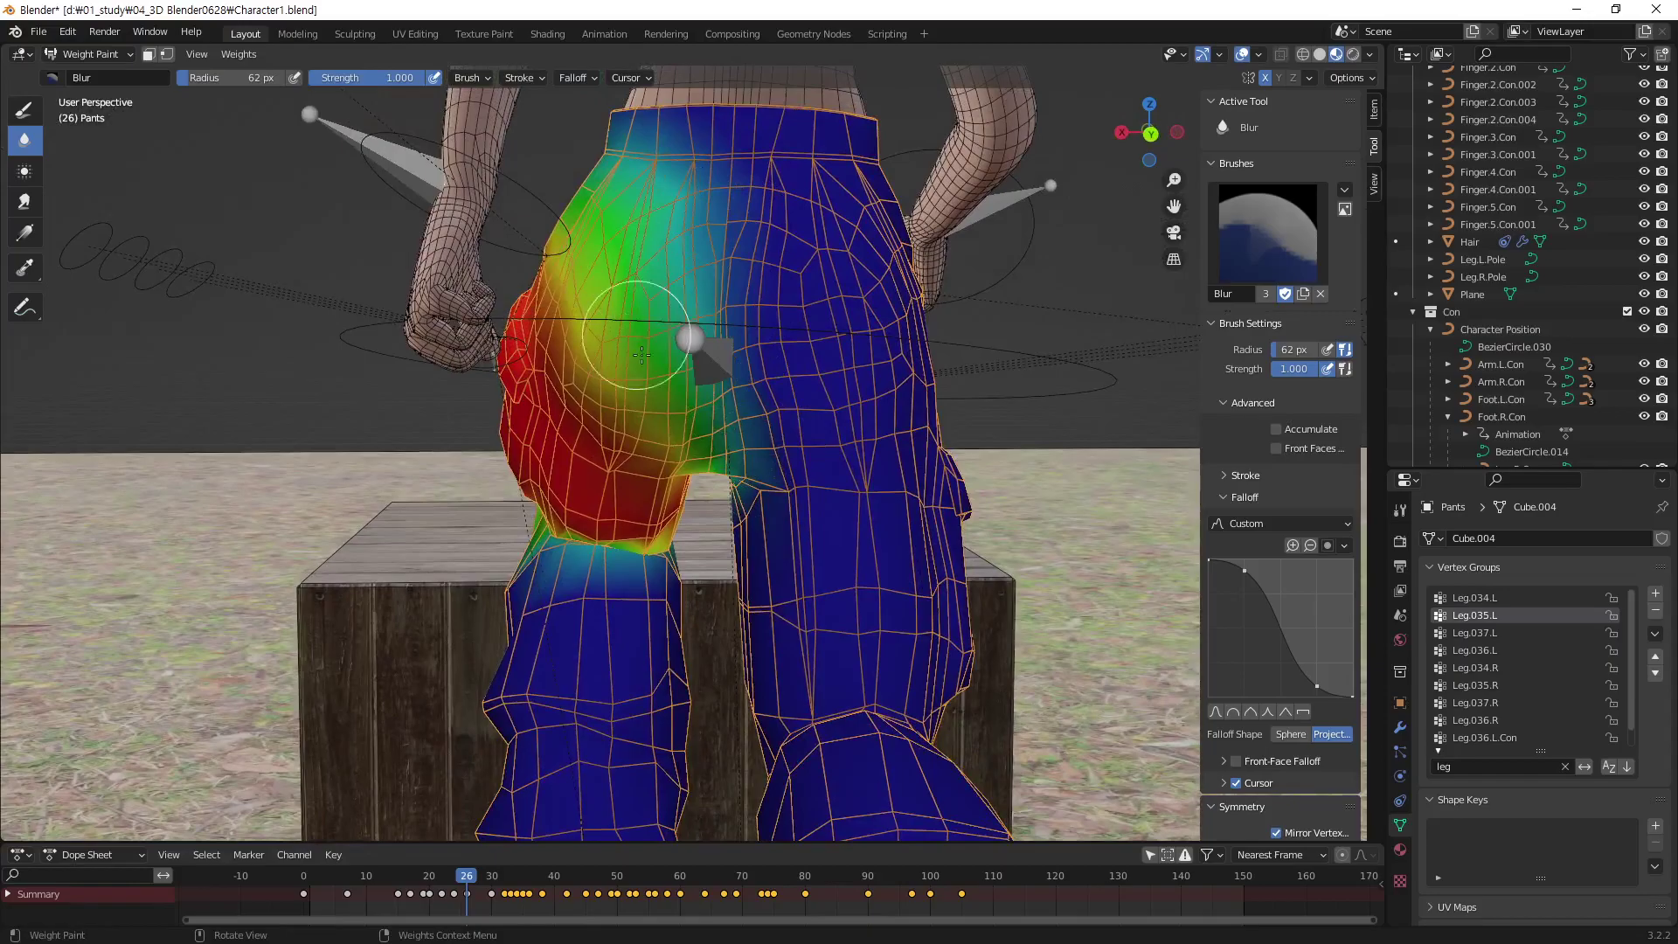
mouse_move(642, 354)
middle_down()
mouse_move(568, 584)
mouse_move(570, 536)
mouse_move(765, 495)
mouse_move(682, 419)
middle_up()
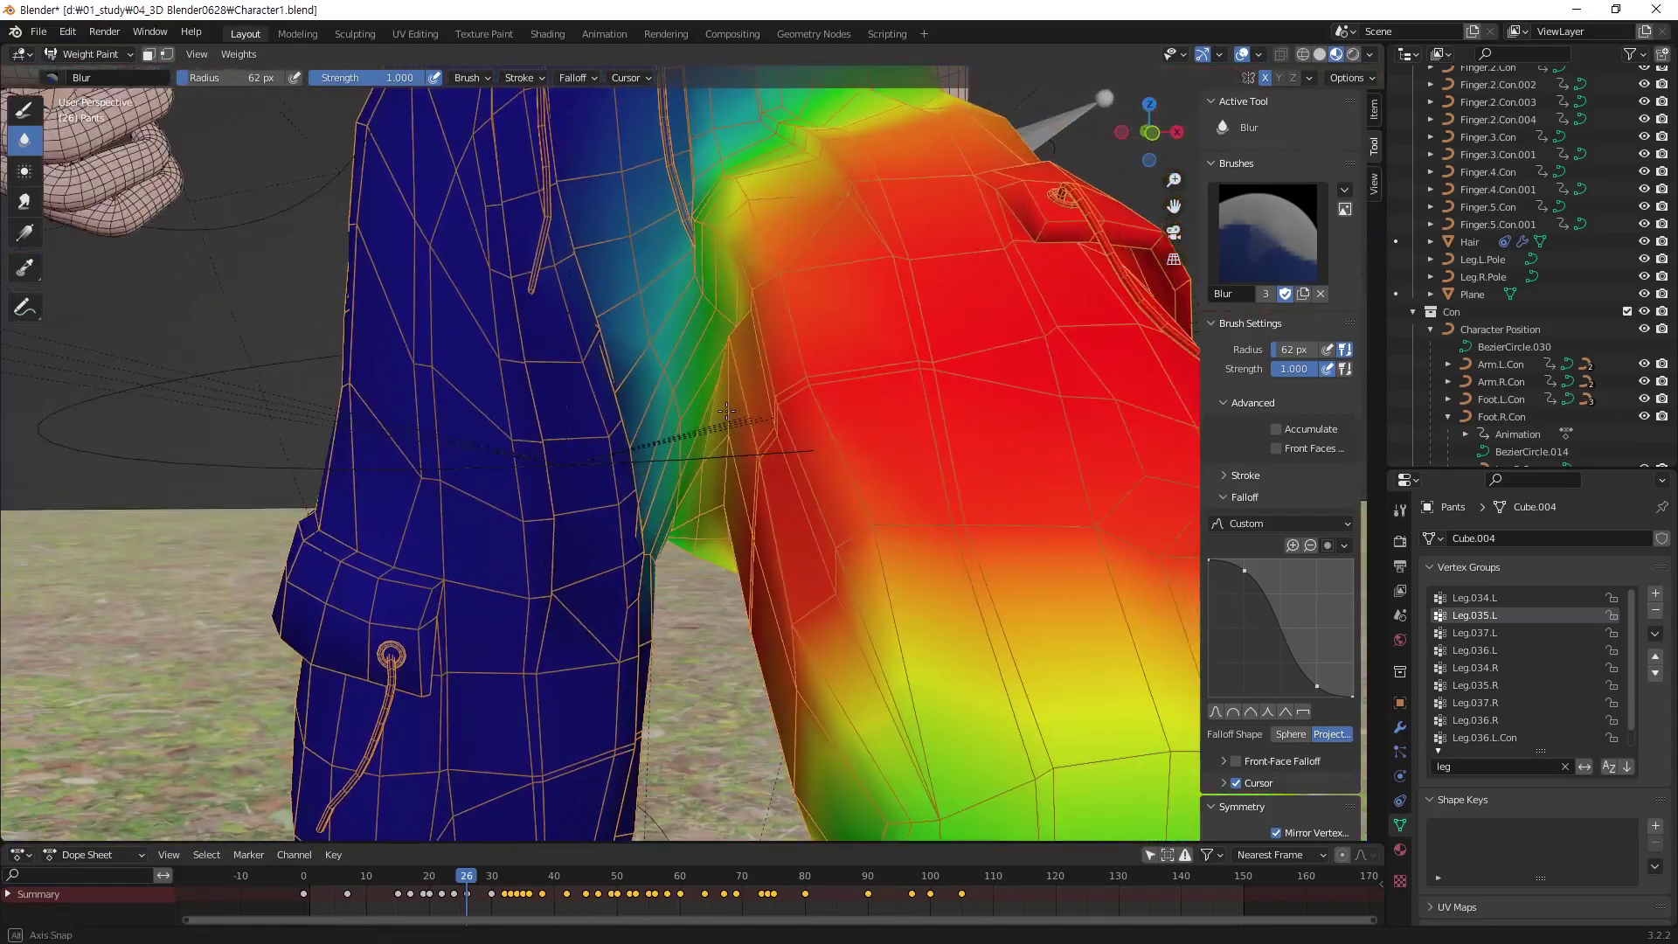
mouse_move(621, 354)
mouse_down()
mouse_move(637, 469)
mouse_move(619, 525)
mouse_move(638, 525)
mouse_move(629, 489)
mouse_up()
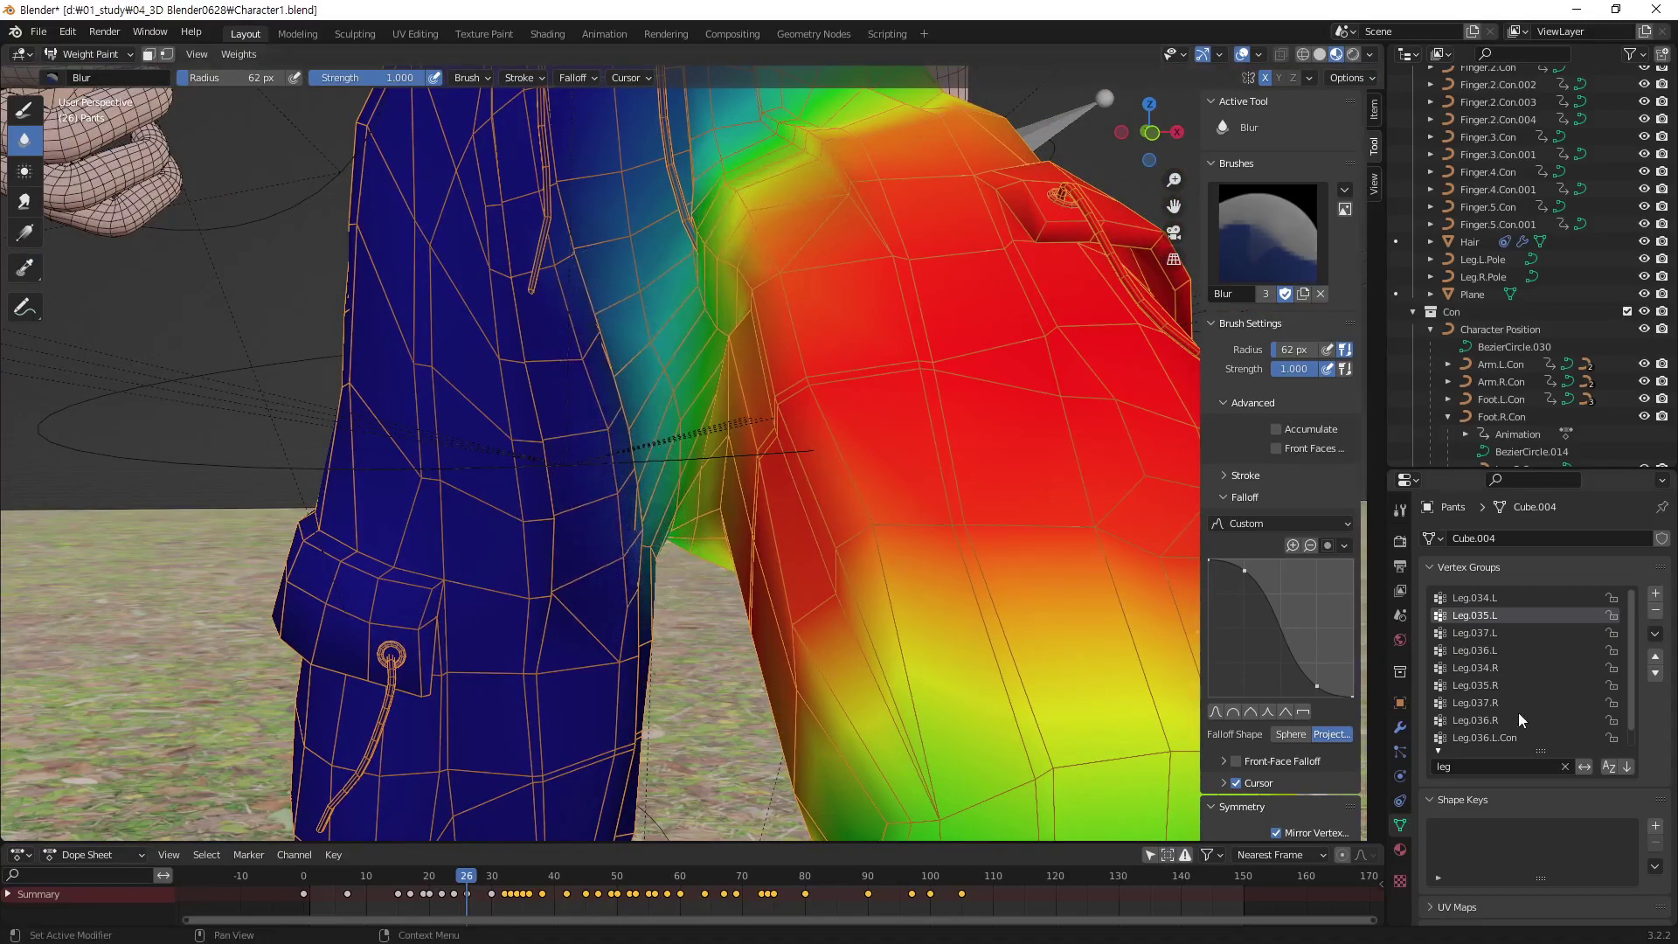
Inspect the Leg.035.R, Leg.034.R and Leg.034.L weight groups
click(1440, 687)
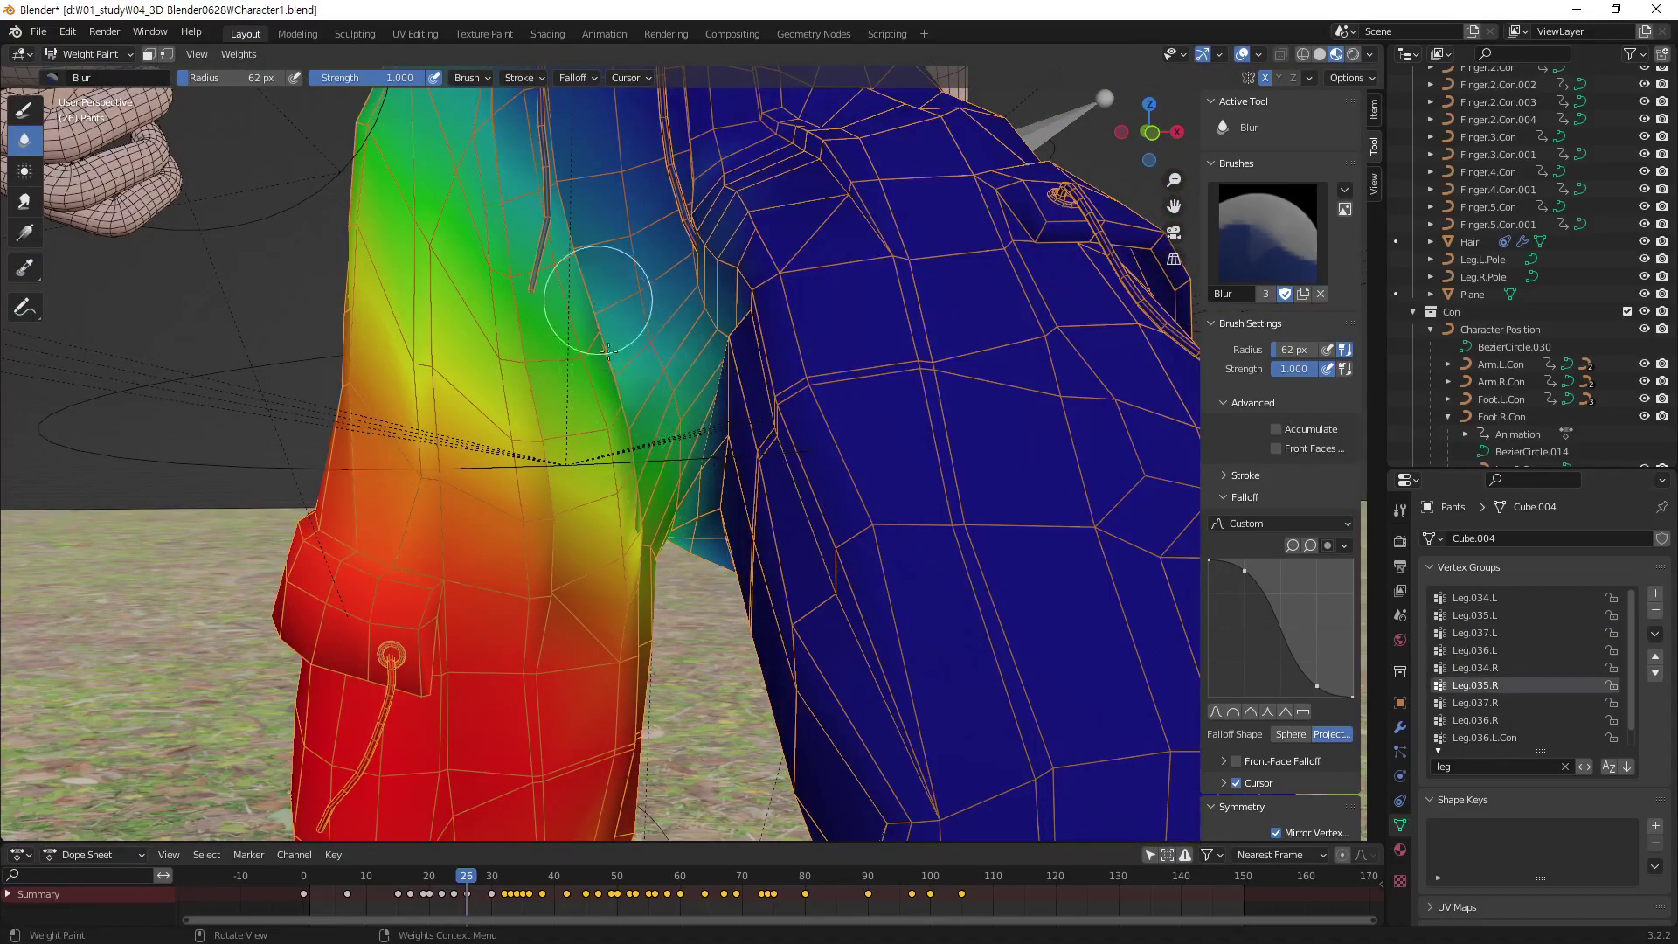
click(1490, 669)
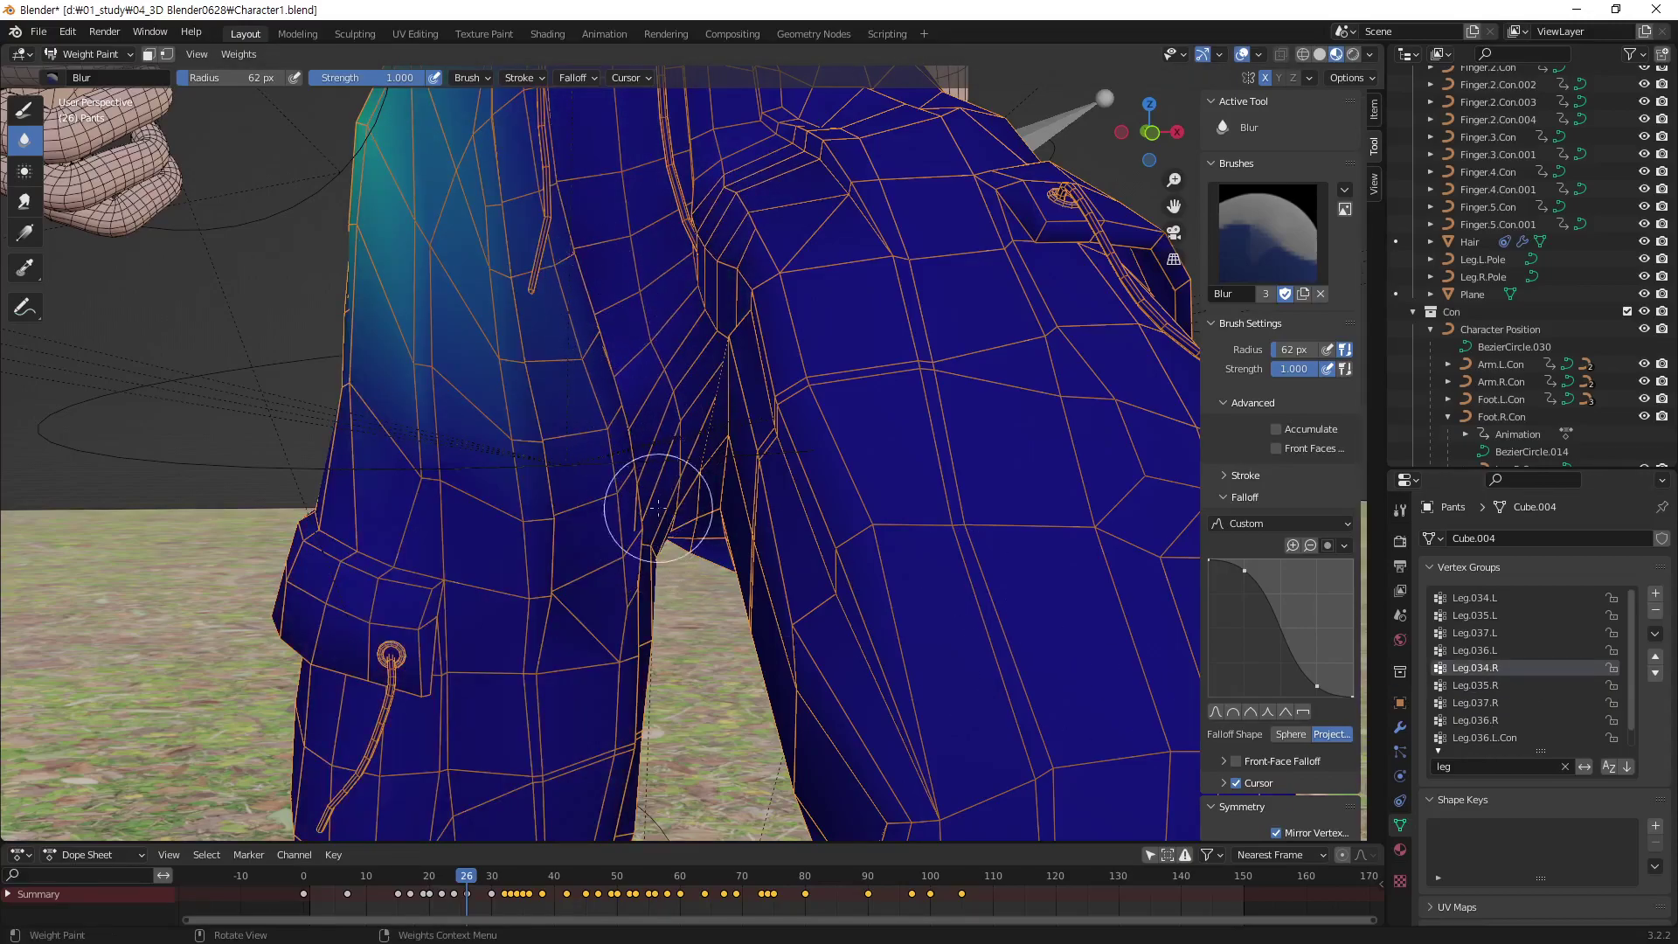
click(1486, 598)
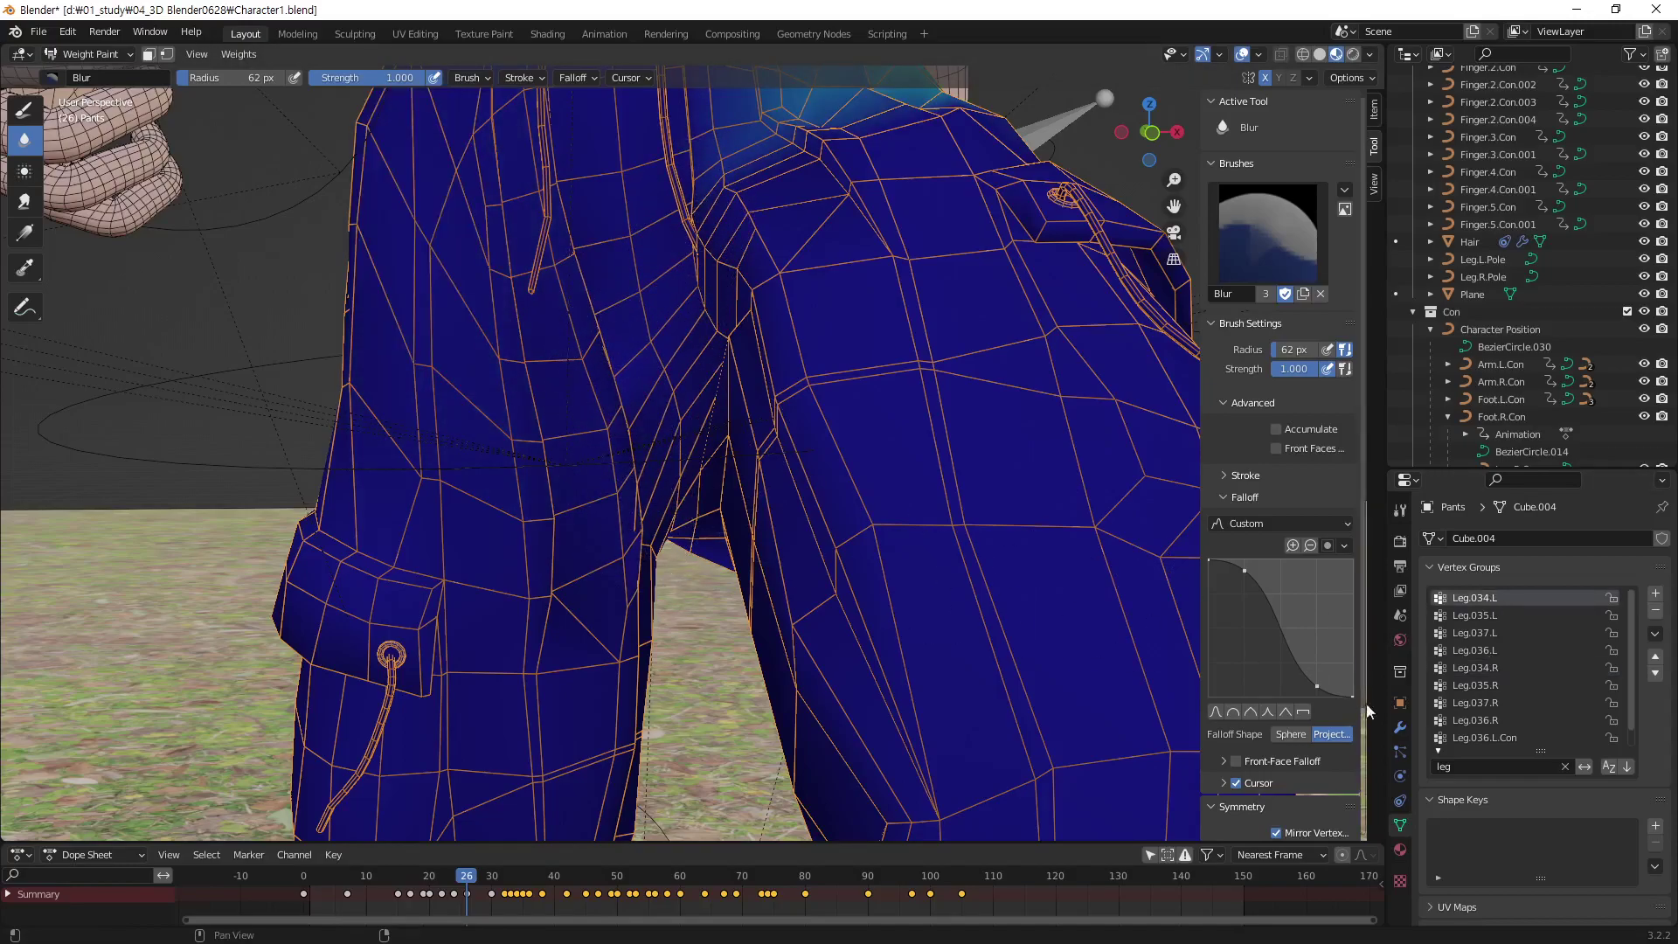
Make Spine the active group, smooth its weights across the hip, then enter Edit Mode
text(spin)
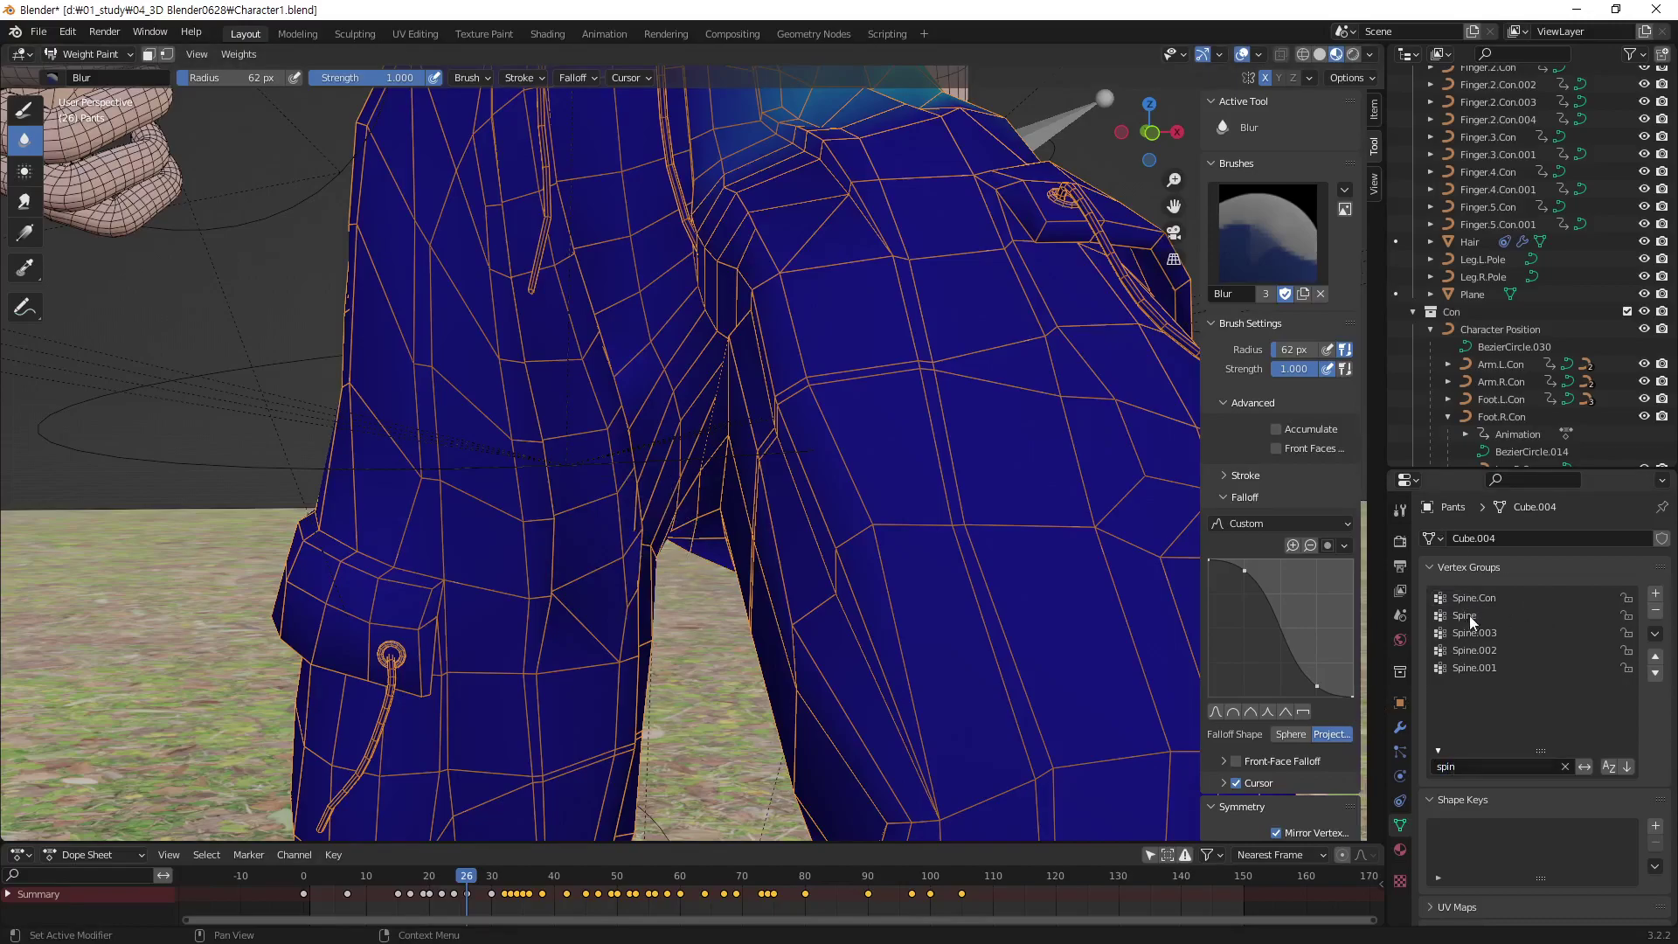
double_click(1470, 616)
key(Return)
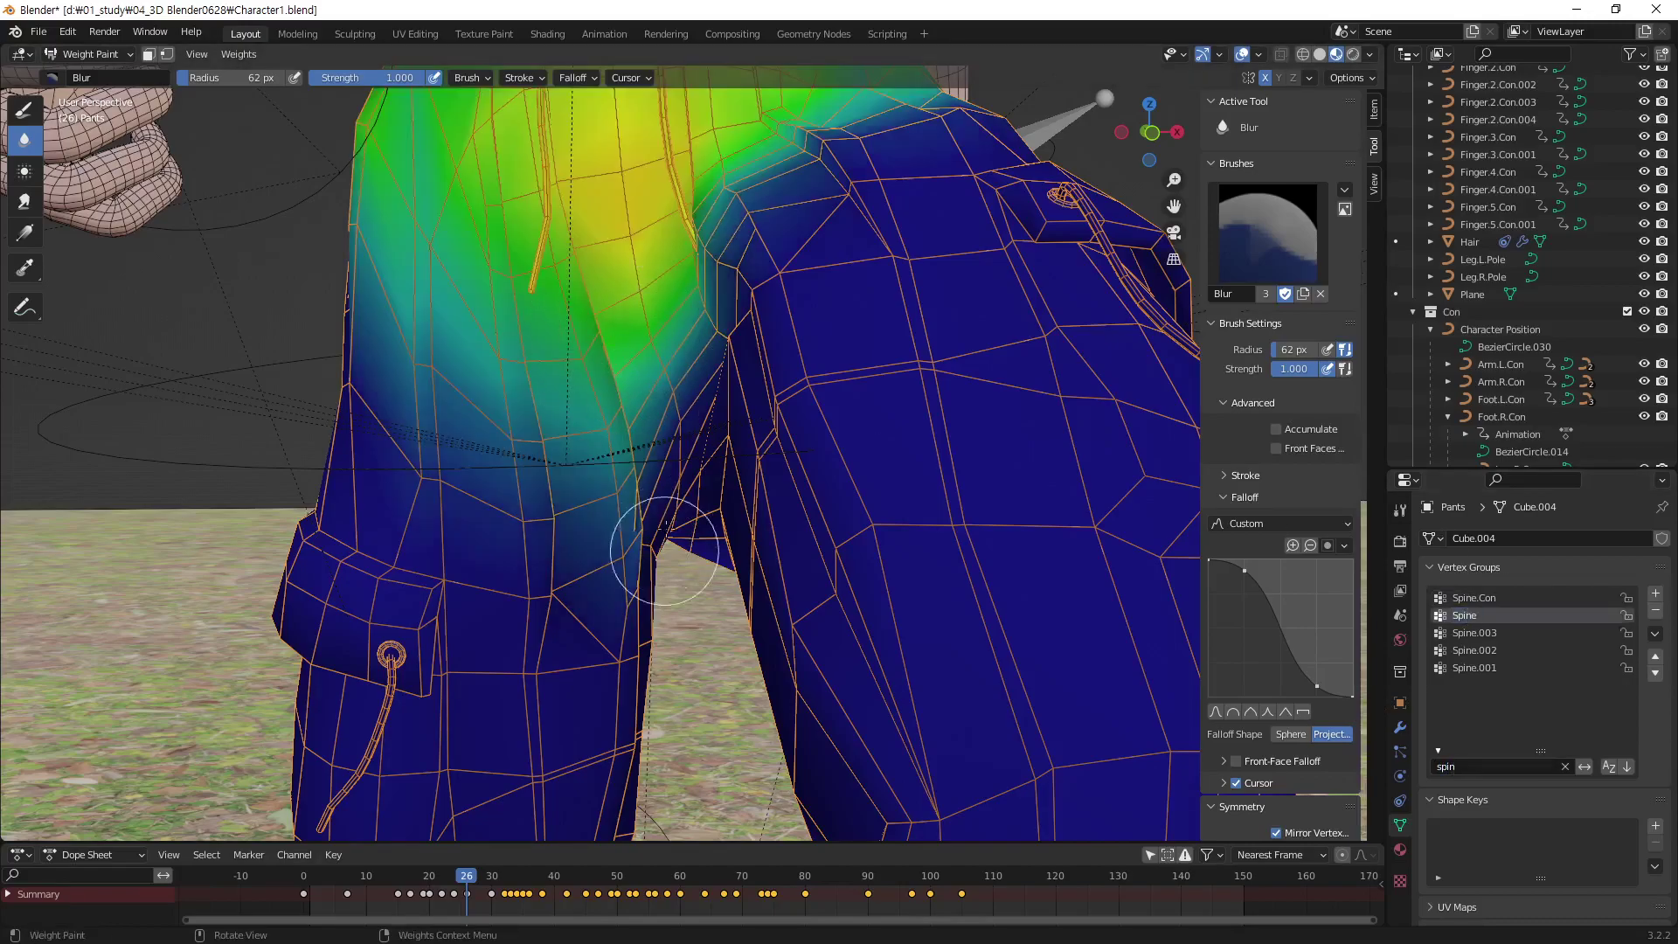
scroll(701, 287, down, 2)
scroll(701, 287, down, 2)
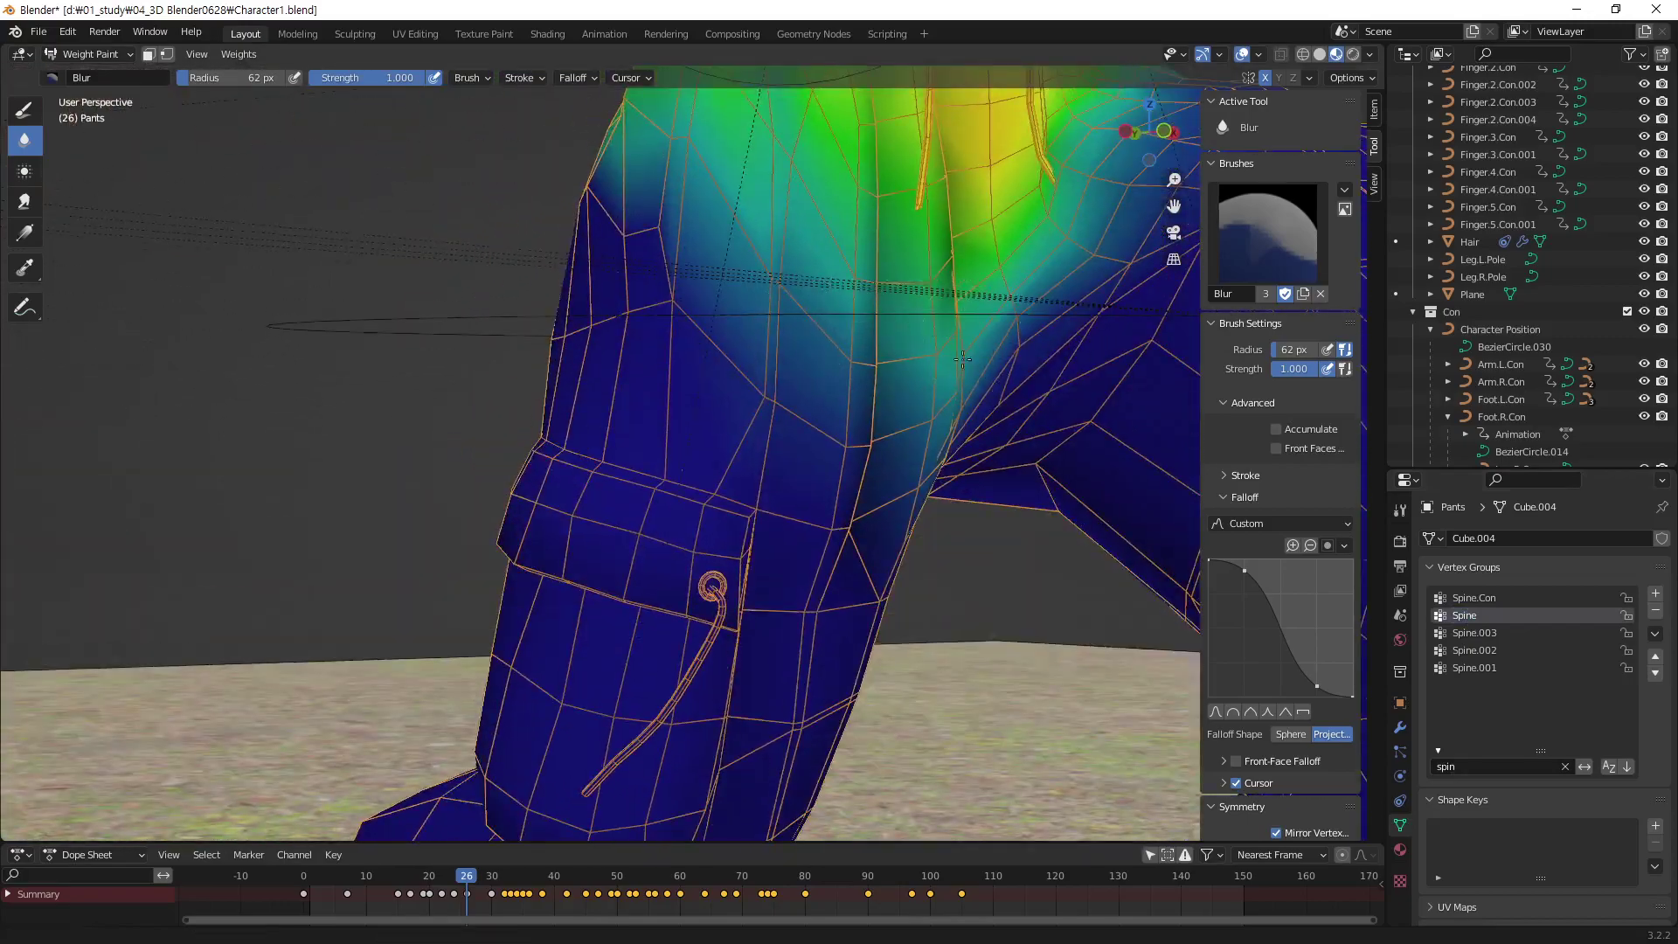
scroll(701, 287, down, 3)
mouse_move(770, 454)
middle_down()
mouse_move(805, 520)
mouse_move(787, 463)
middle_up()
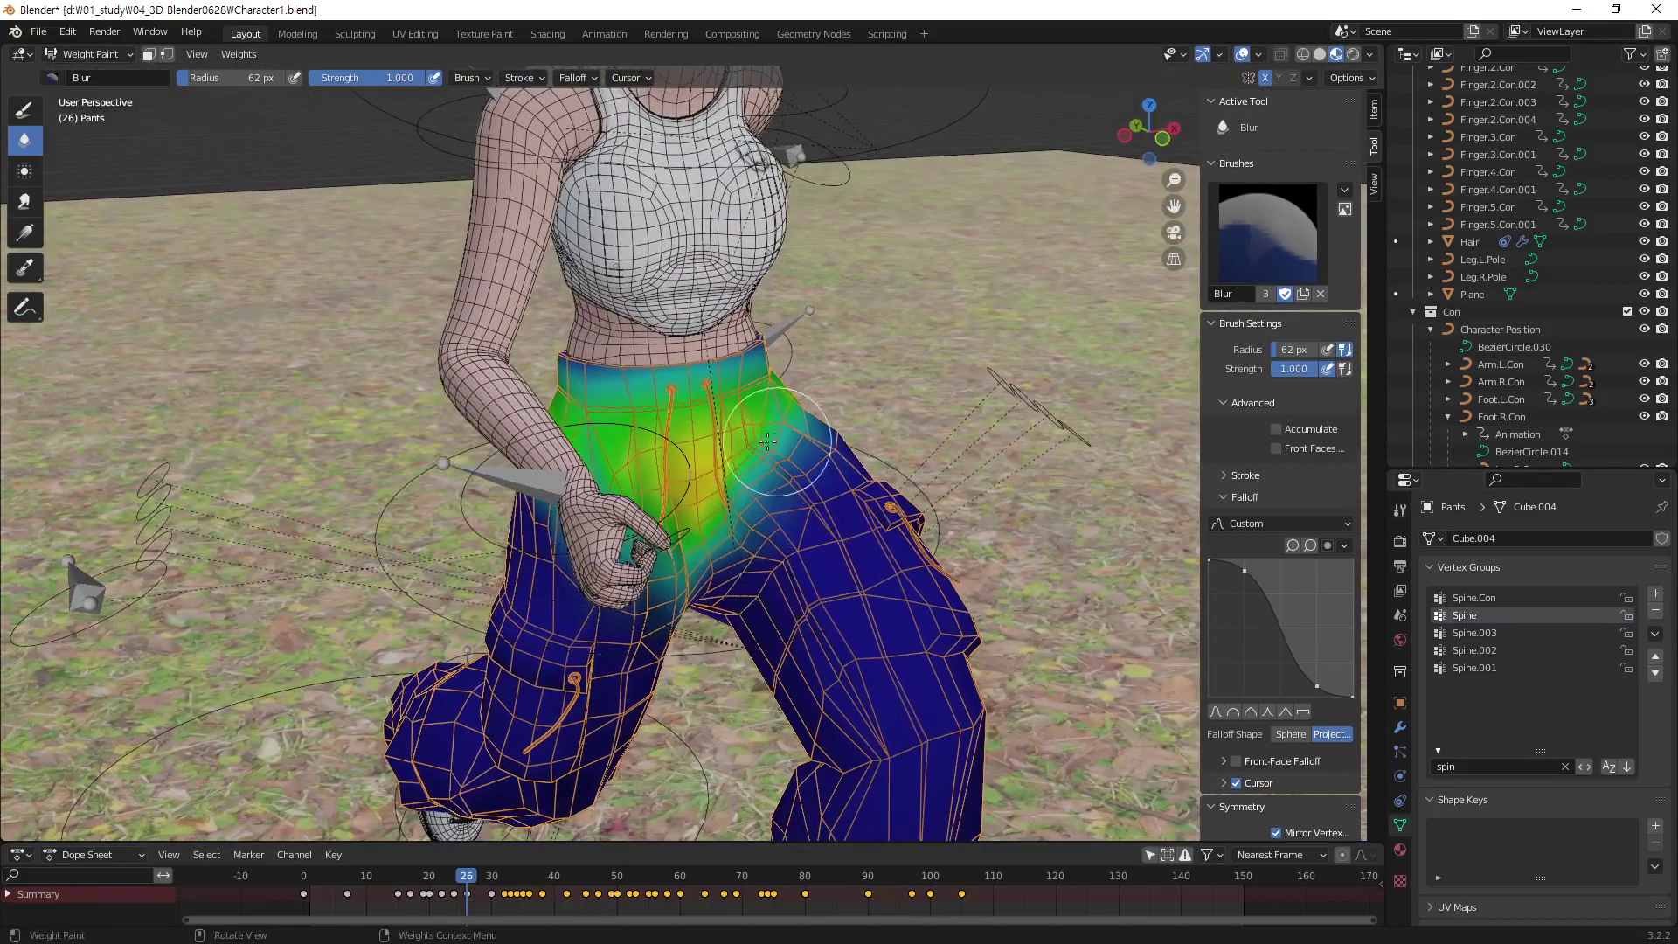
drag(790, 439, 821, 436)
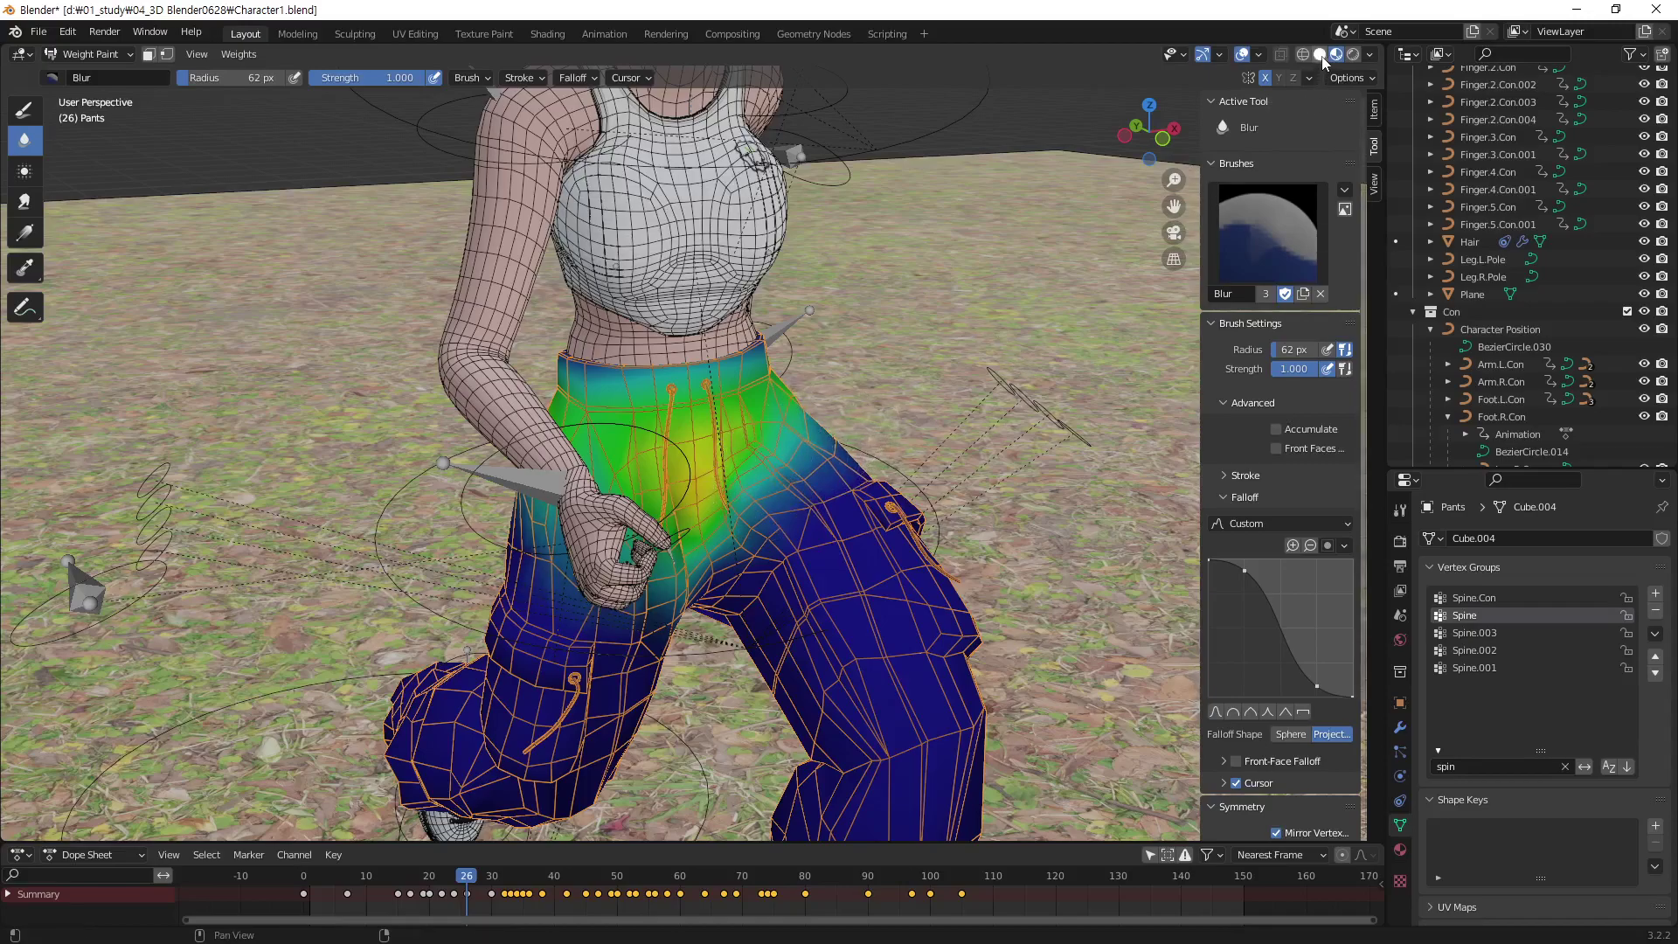
key(Tab)
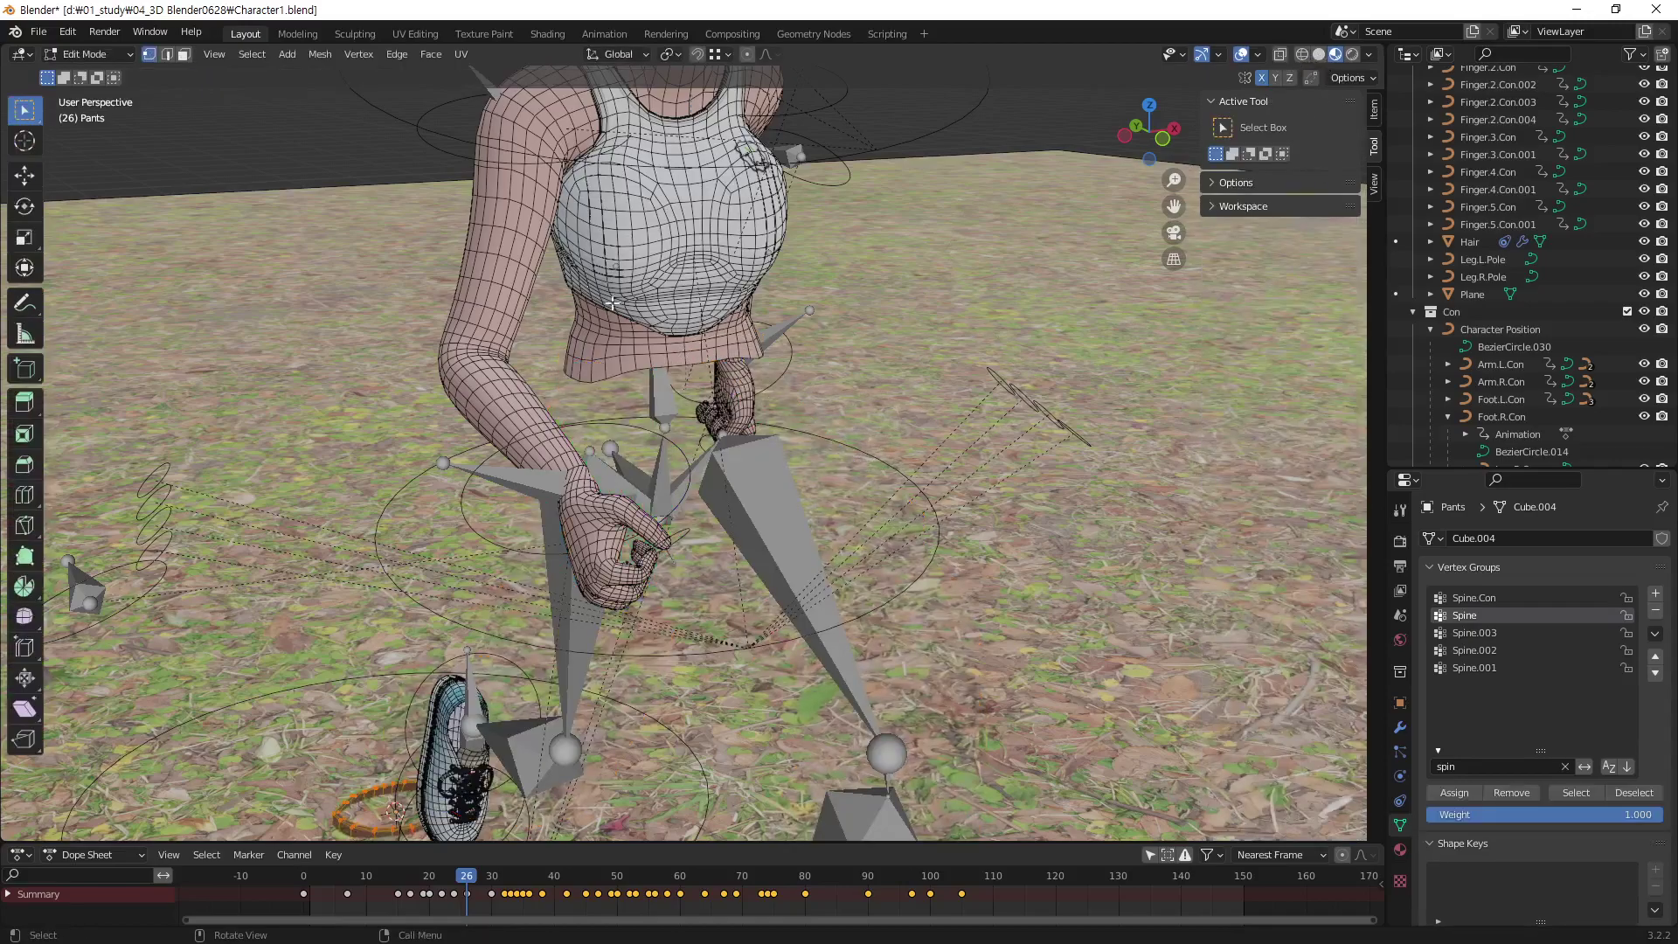
Return the pants to Object Mode and select the Body.Con control curve
click(97, 54)
click(96, 75)
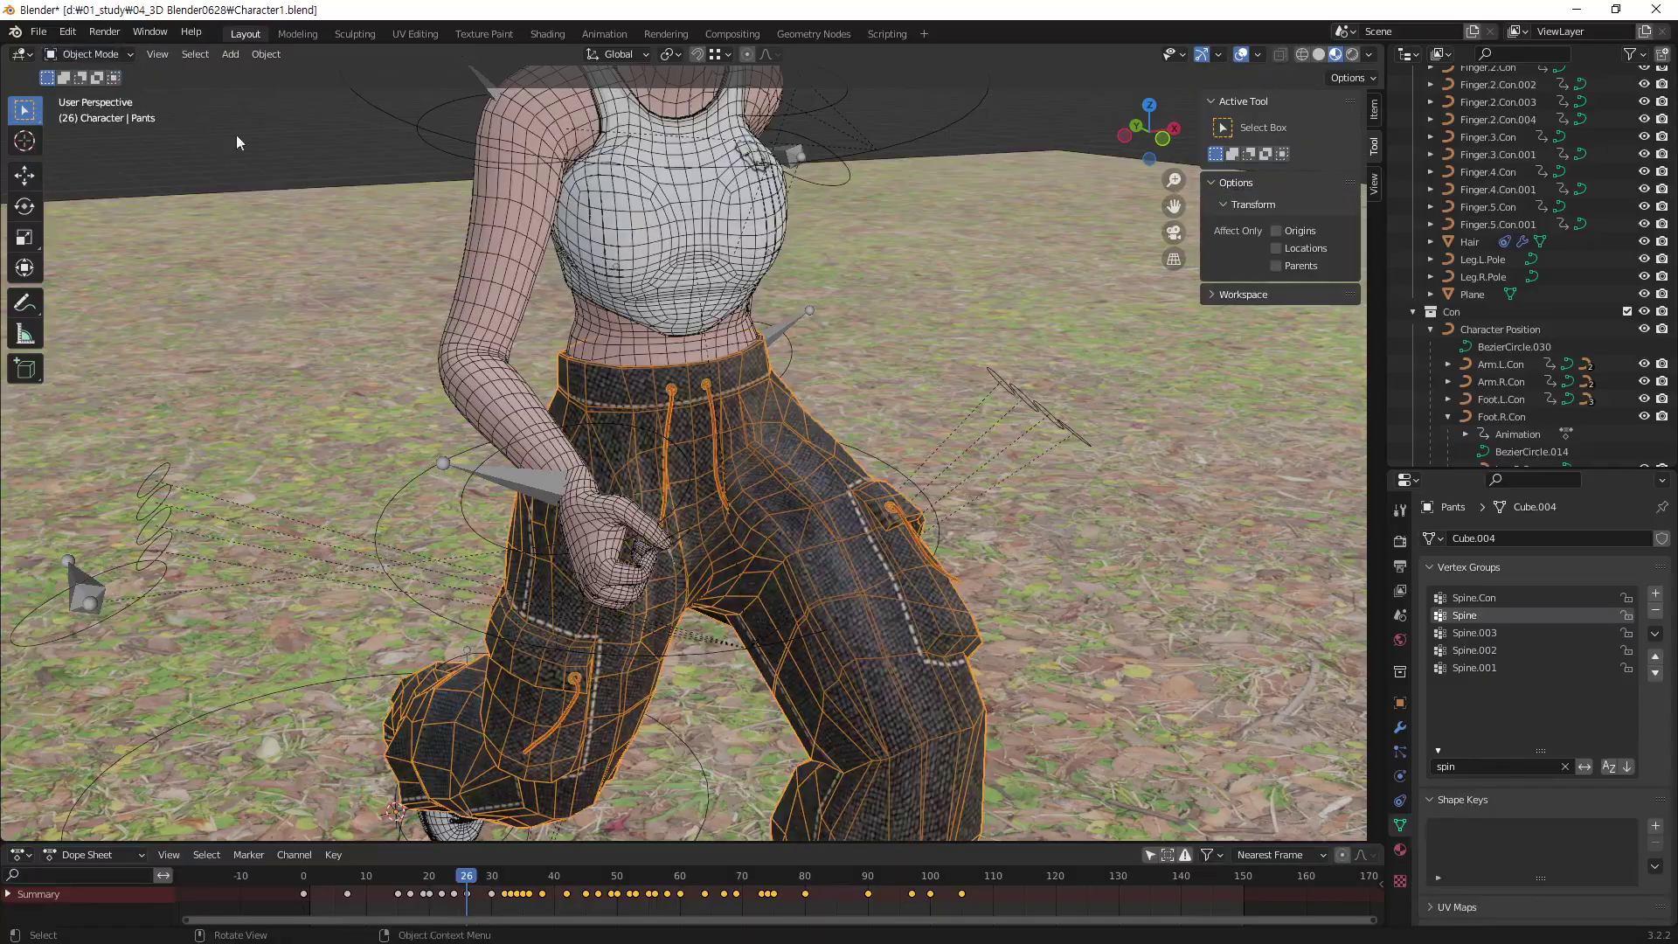
click(973, 131)
Orbit and zoom around the pants' crotch and legs to check for clipping
mouse_move(968, 140)
middle_down()
mouse_move(894, 661)
mouse_move(1118, 597)
mouse_move(1180, 605)
mouse_move(1173, 556)
mouse_move(1293, 556)
mouse_move(630, 561)
mouse_move(648, 547)
middle_up()
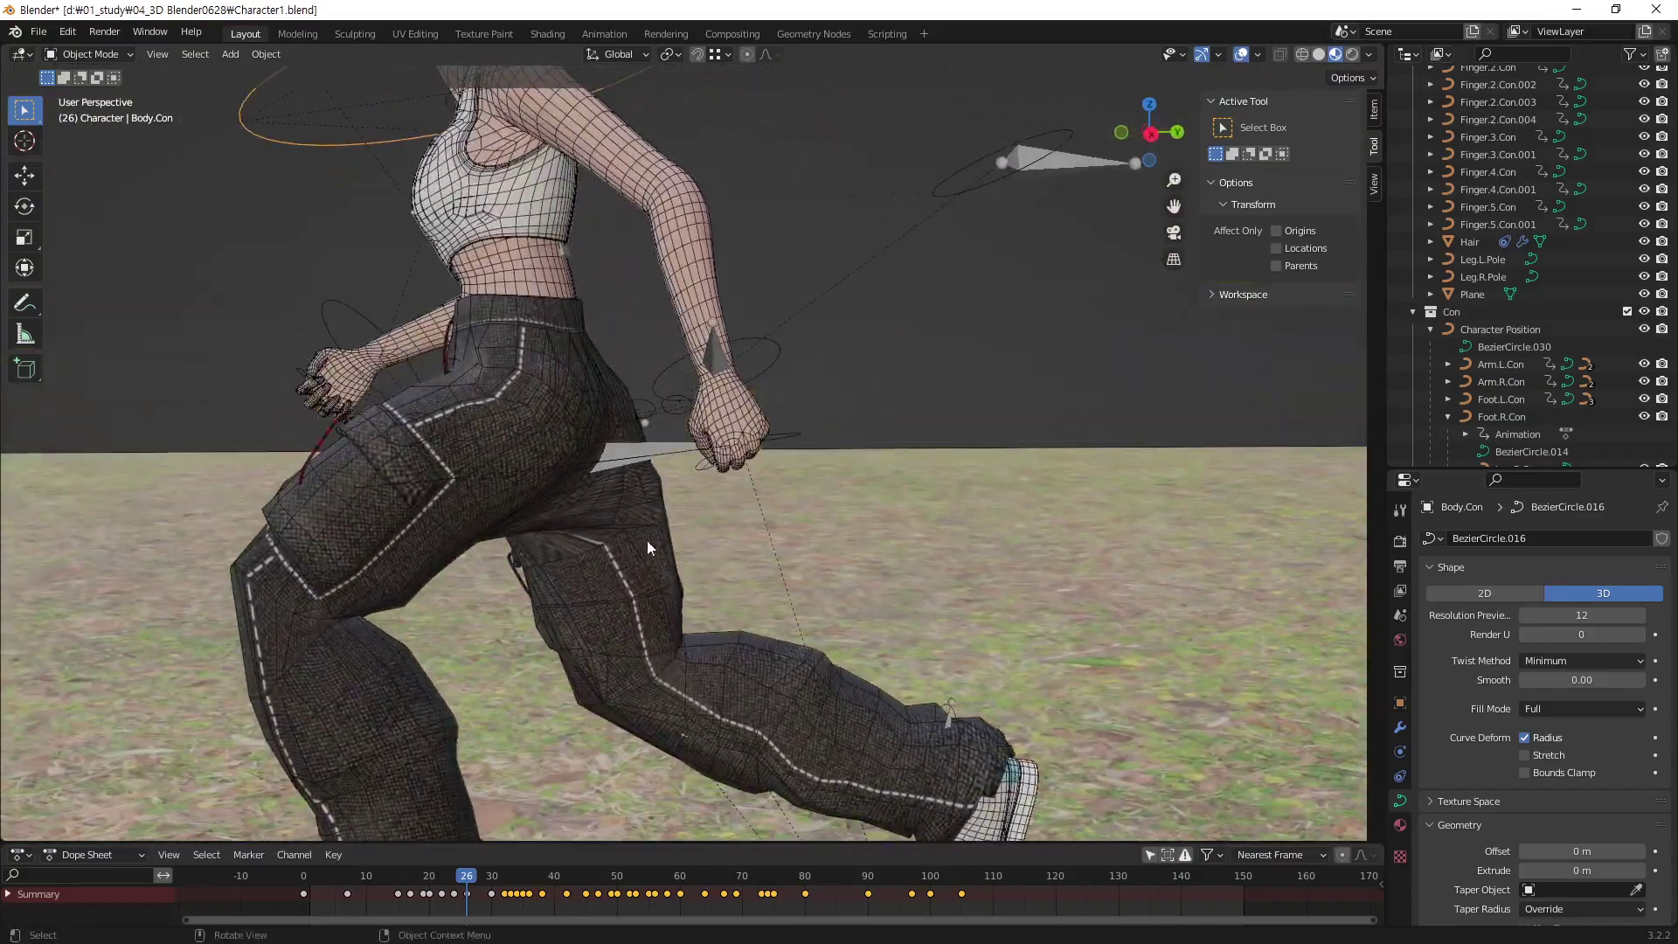
mouse_move(510, 490)
middle_down()
mouse_move(787, 514)
mouse_move(736, 498)
mouse_move(636, 526)
middle_up()
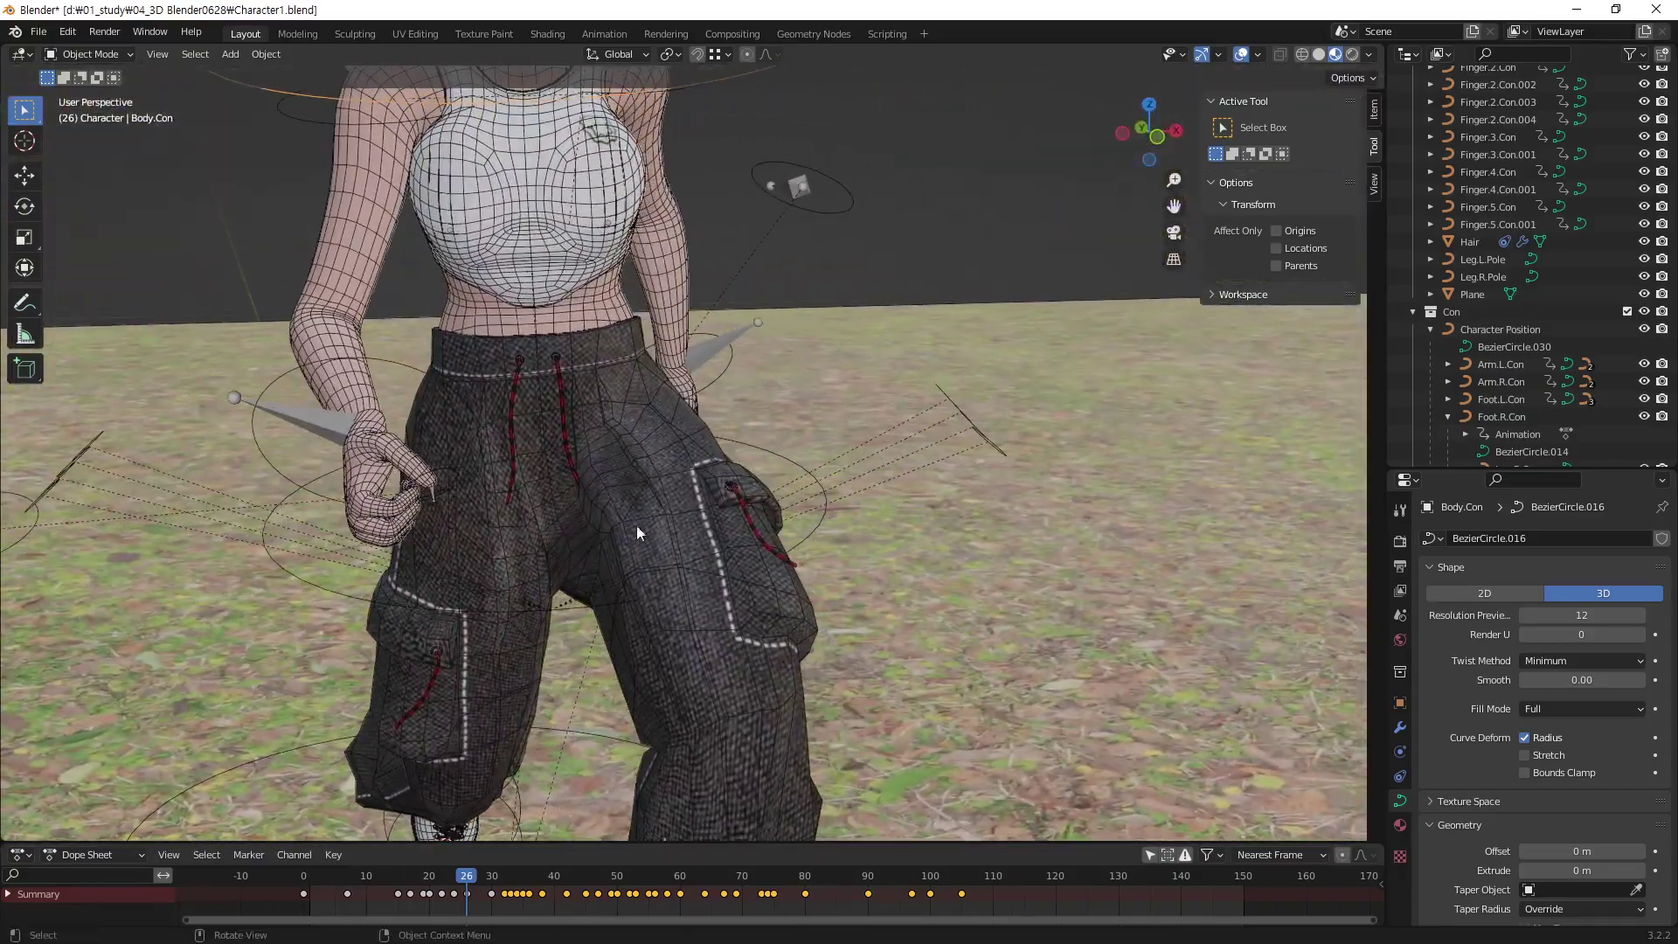
scroll(748, 463, up, 5)
mouse_move(749, 463)
middle_down()
mouse_move(687, 511)
mouse_move(874, 463)
middle_up()
scroll(900, 419, up, 2)
scroll(947, 414, up, 2)
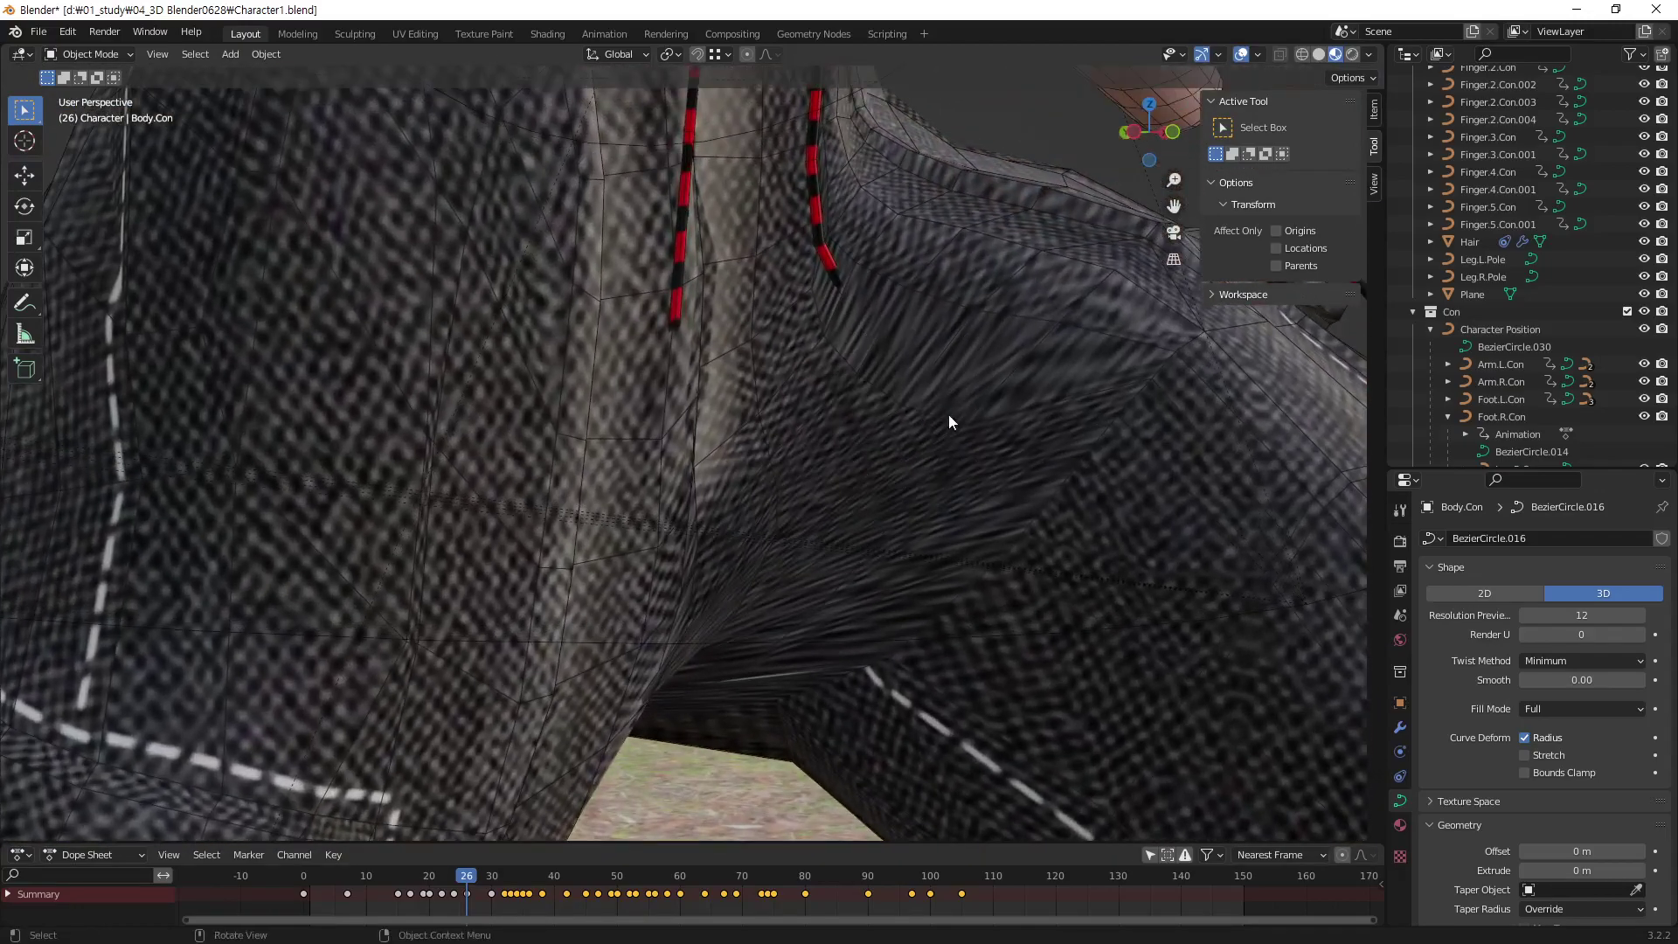
mouse_move(950, 421)
middle_down()
mouse_move(847, 401)
mouse_move(850, 438)
mouse_move(926, 479)
mouse_move(886, 446)
middle_up()
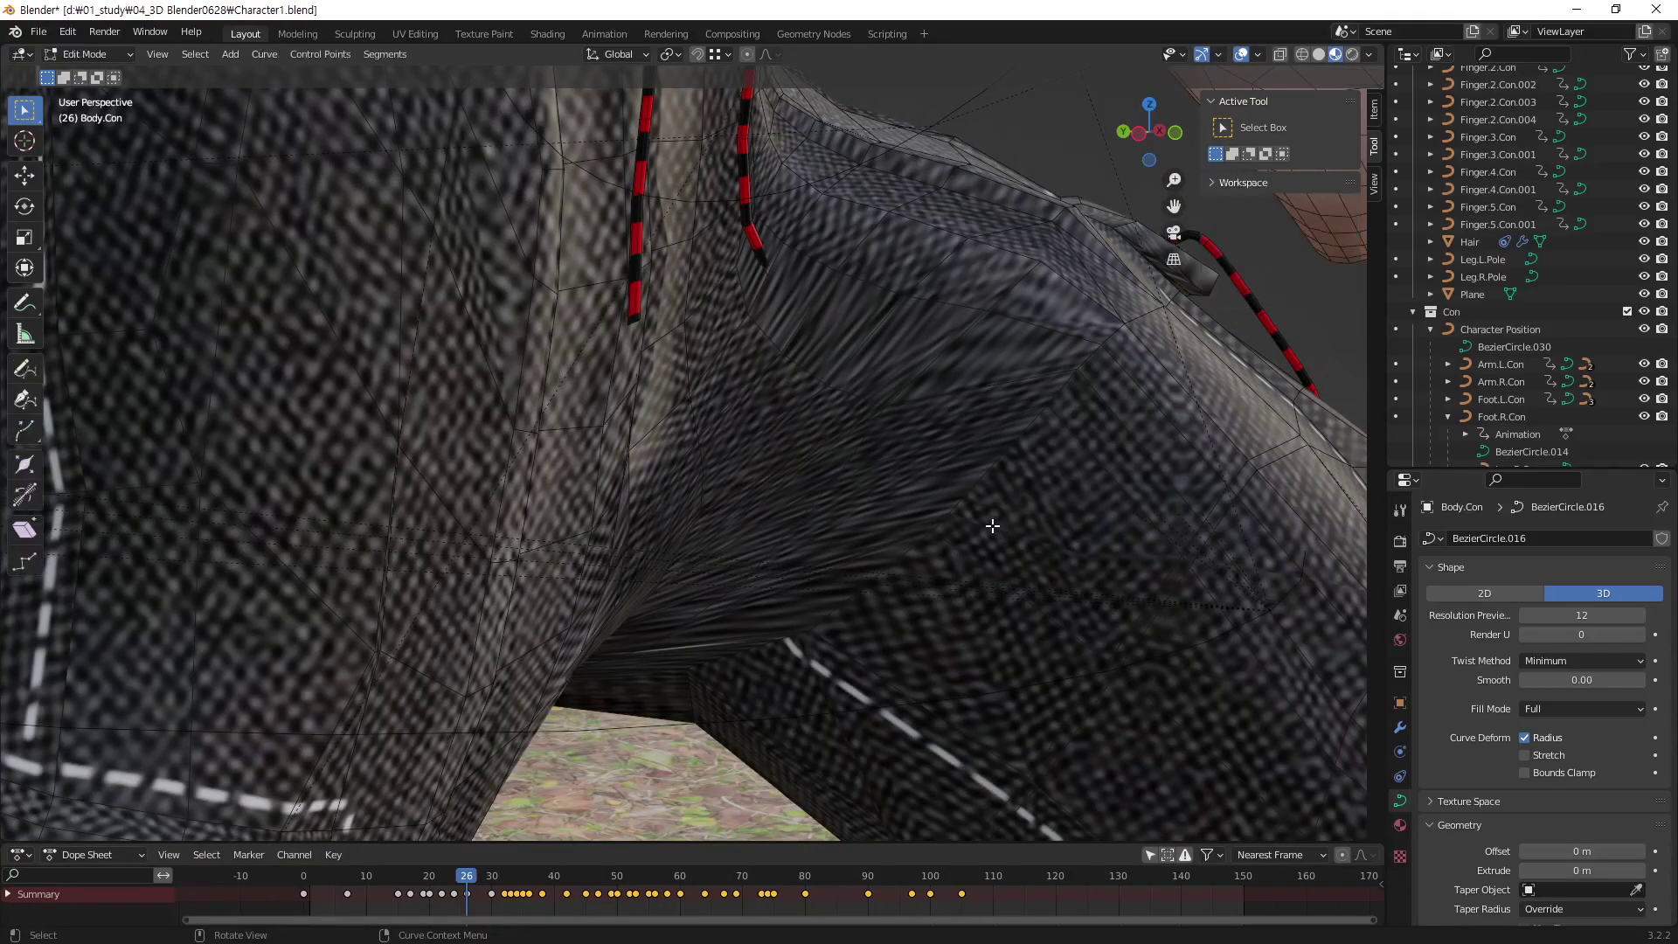
middle_drag(1048, 506, 944, 516)
mouse_move(944, 516)
ctrl+middle_down()
mouse_move(326, 575)
mouse_move(404, 458)
mouse_move(603, 522)
mouse_move(706, 444)
mouse_move(633, 342)
mouse_move(674, 358)
mouse_move(774, 339)
mouse_move(684, 361)
mouse_move(648, 323)
mouse_move(463, 369)
mouse_move(401, 366)
mouse_move(638, 547)
mouse_move(537, 461)
mouse_move(726, 516)
mouse_move(883, 432)
mouse_move(780, 425)
ctrl+middle_up()
scroll(633, 342, up, 2)
scroll(633, 342, up, 2)
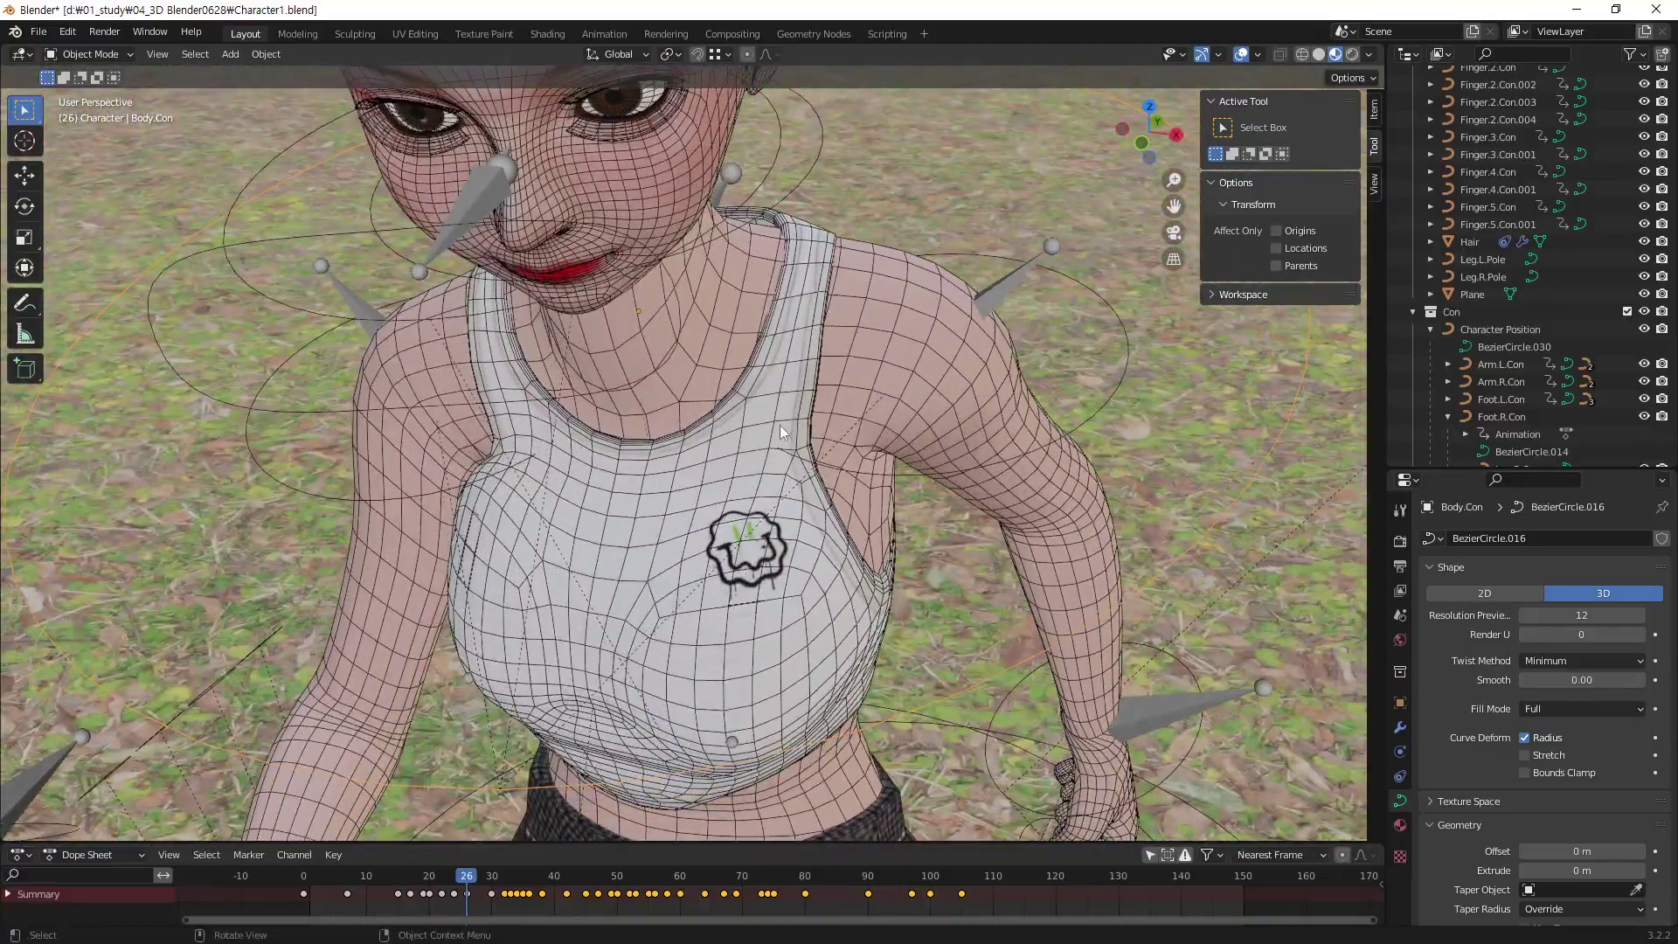
Test-sculpt a bulge on the white top Body.001 in Sculpt Mode, then undo it
click(782, 442)
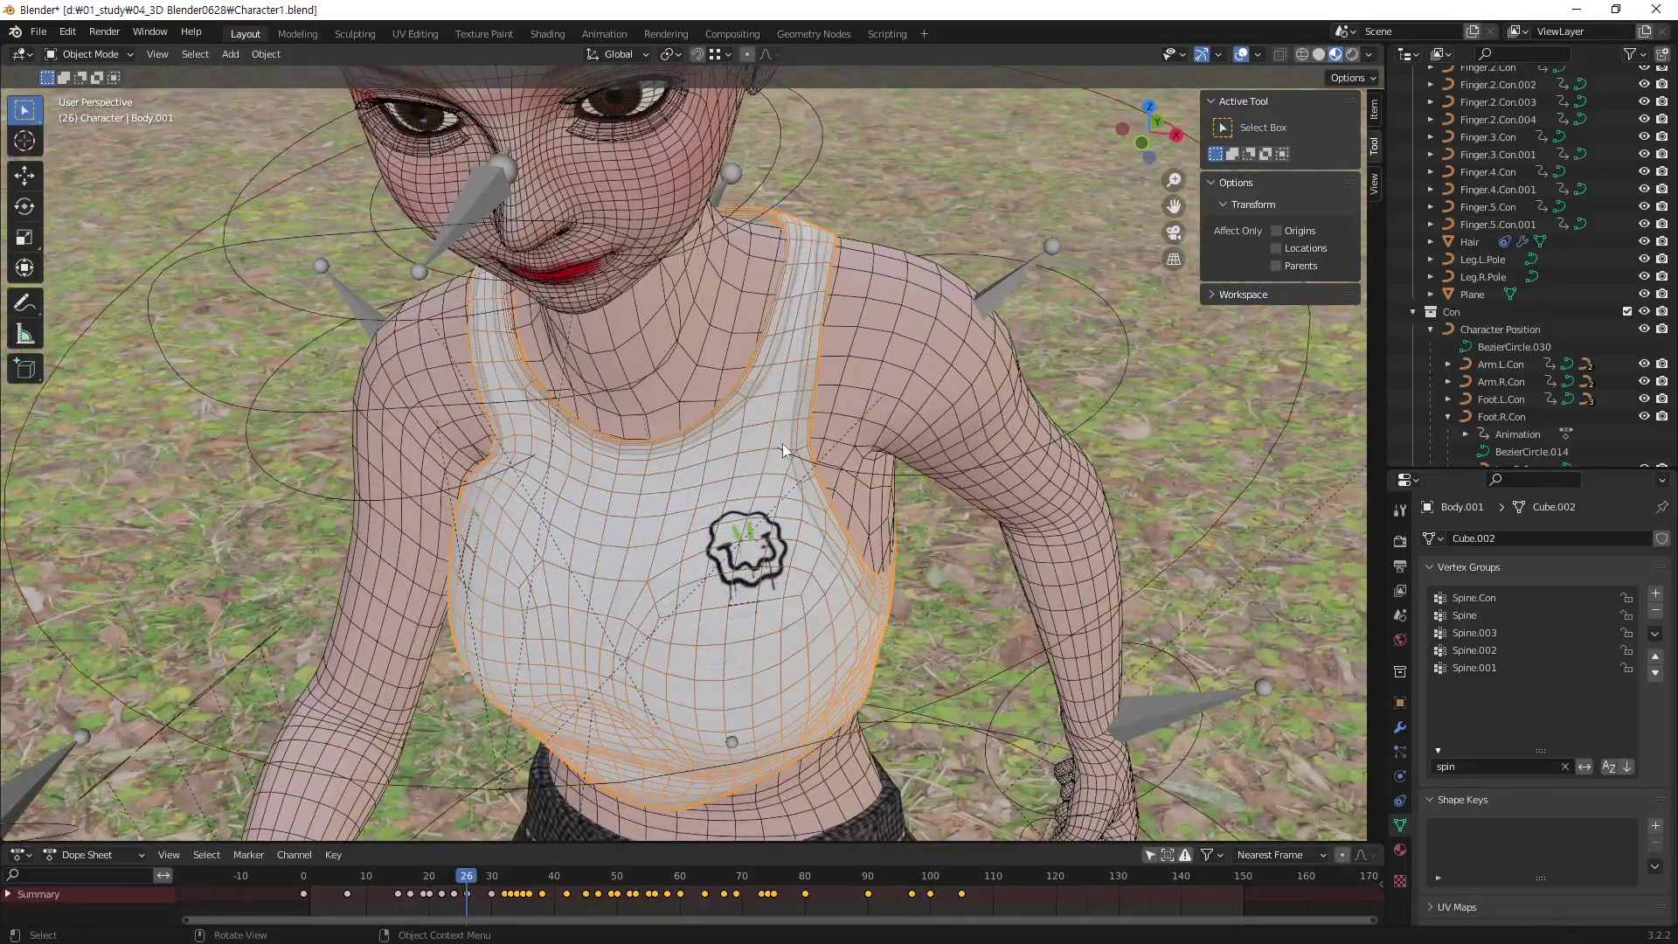
click(99, 57)
click(99, 58)
click(110, 56)
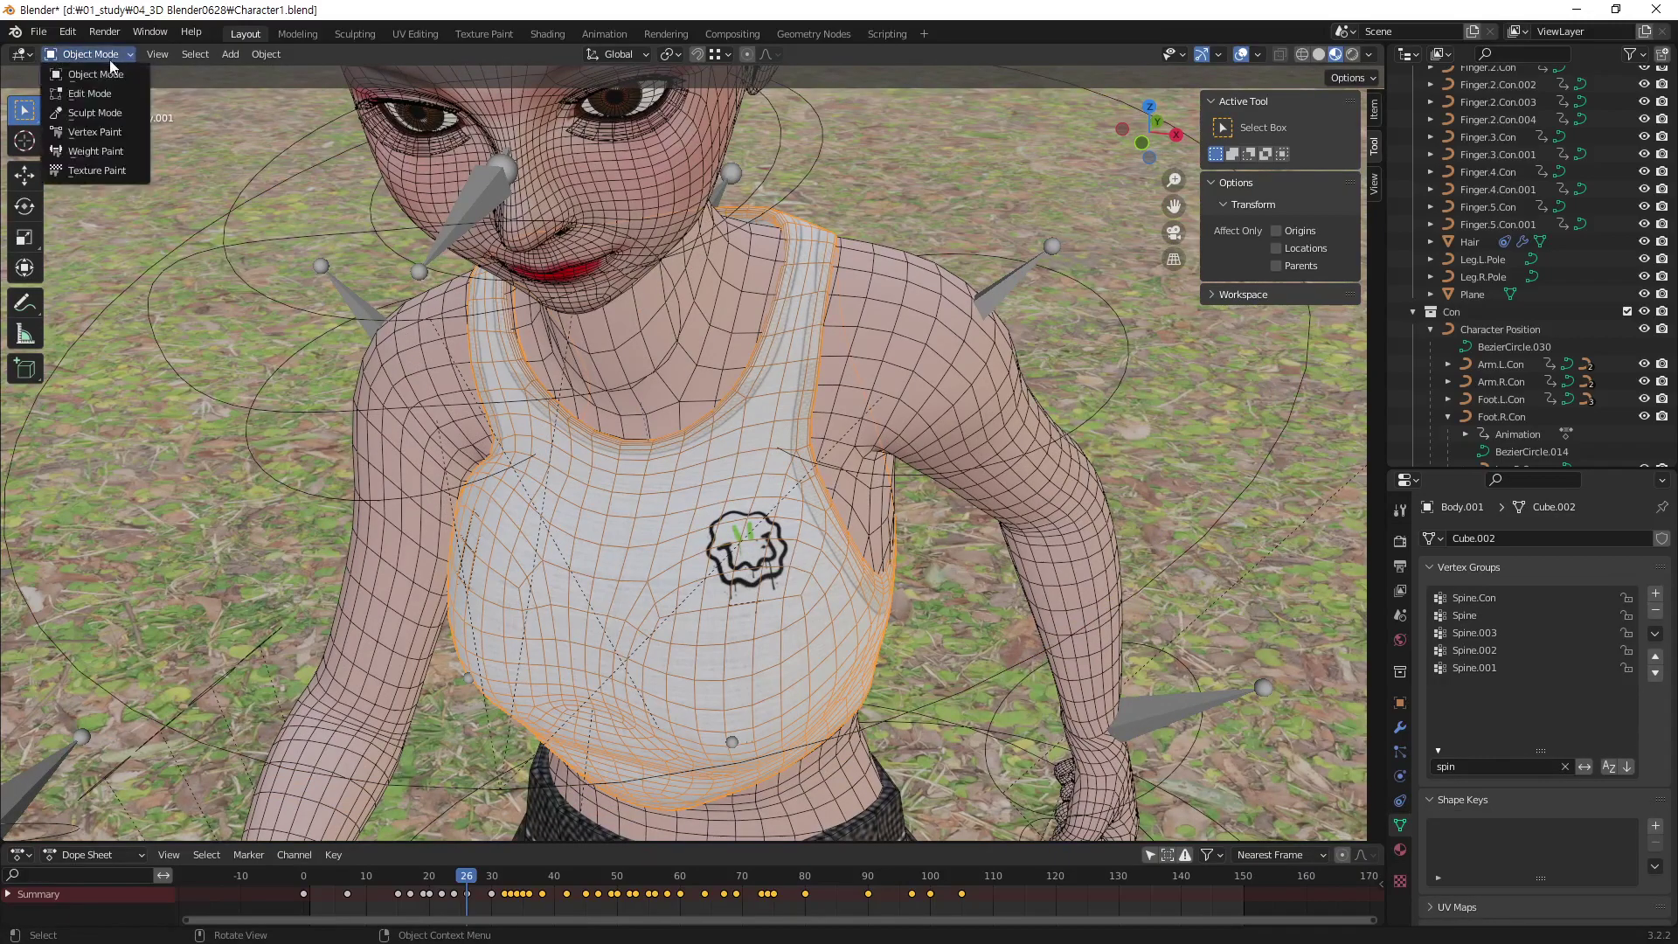
click(114, 112)
shift+middle_drag(741, 560, 732, 438)
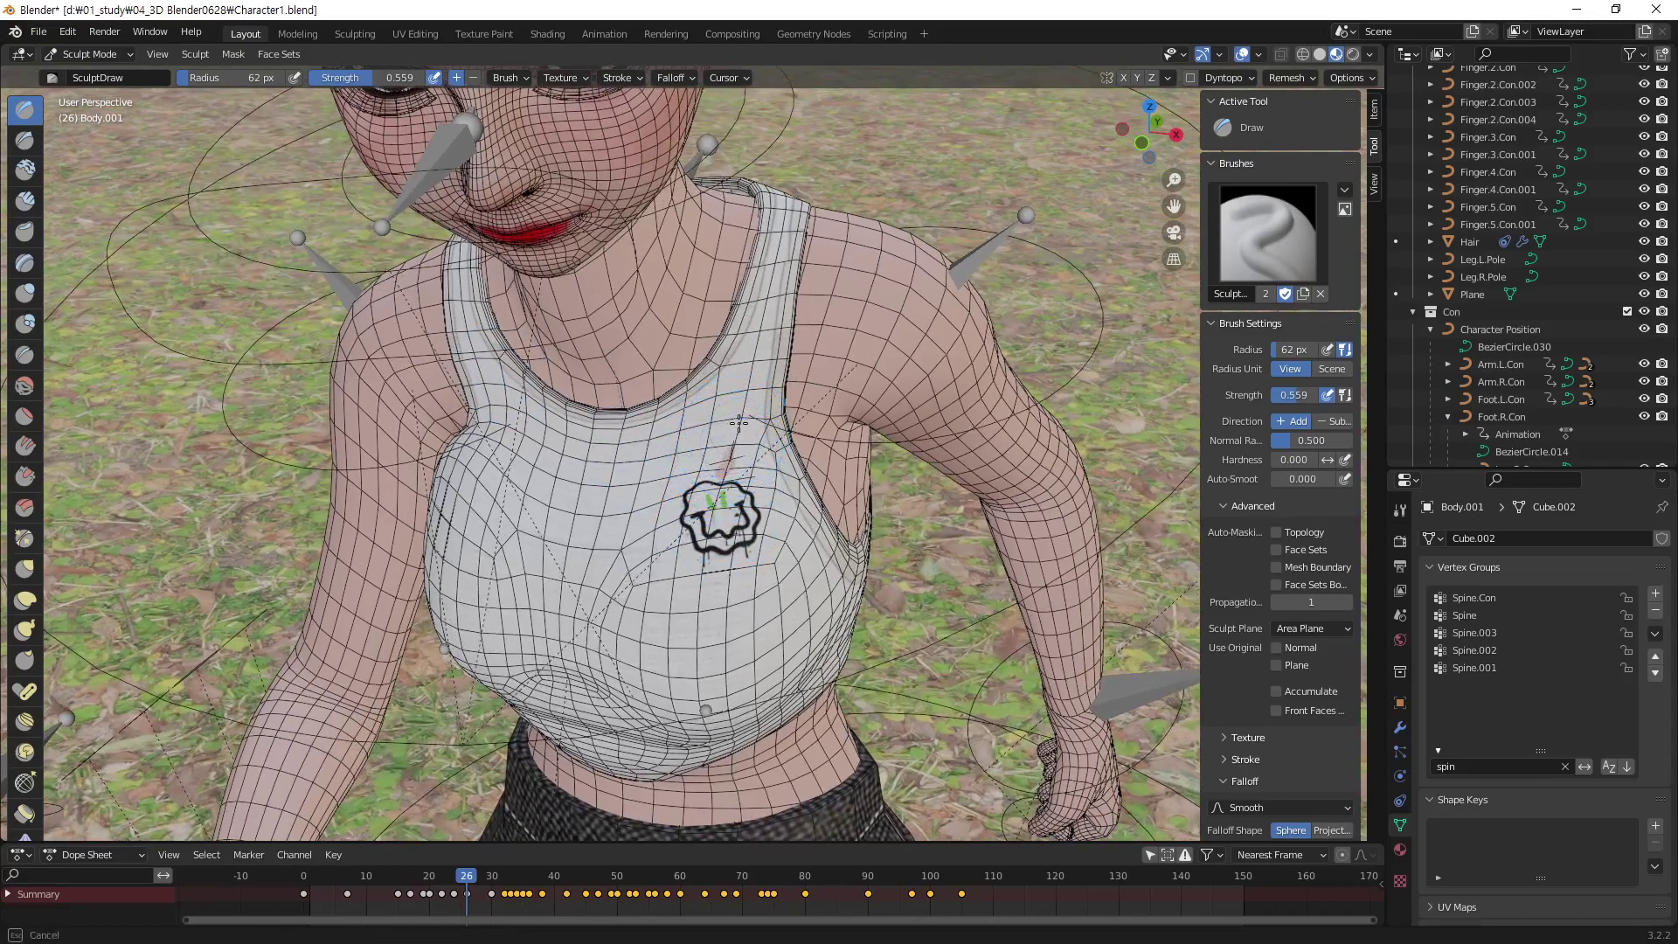
drag(738, 423, 743, 479)
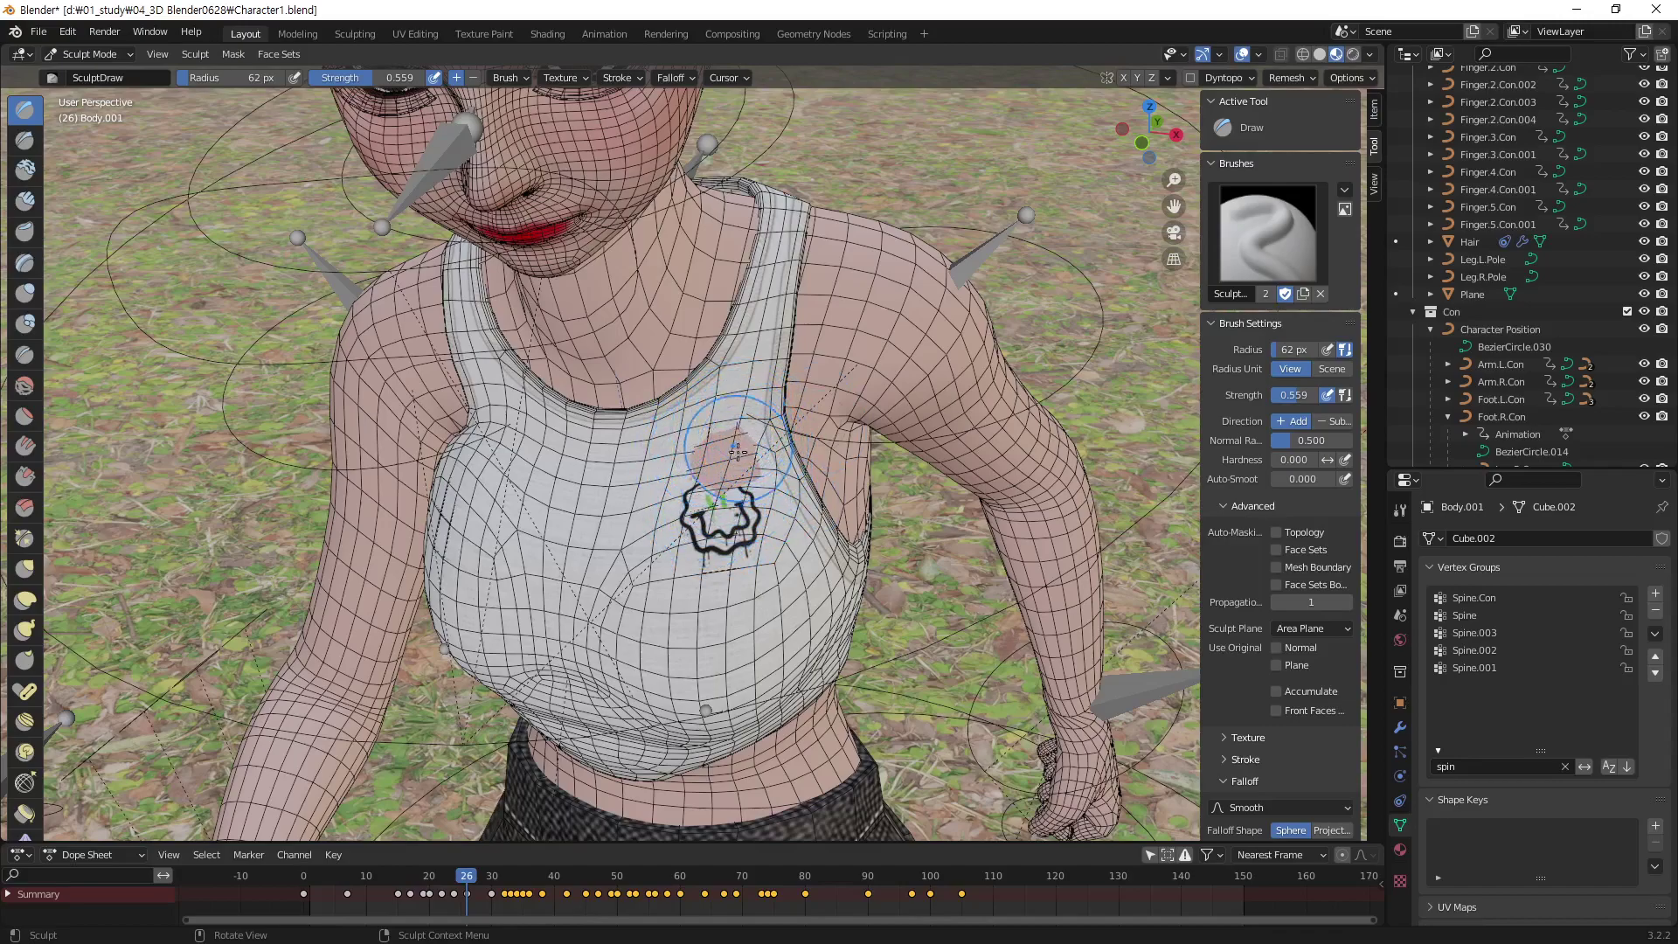
key(ctrl+z)
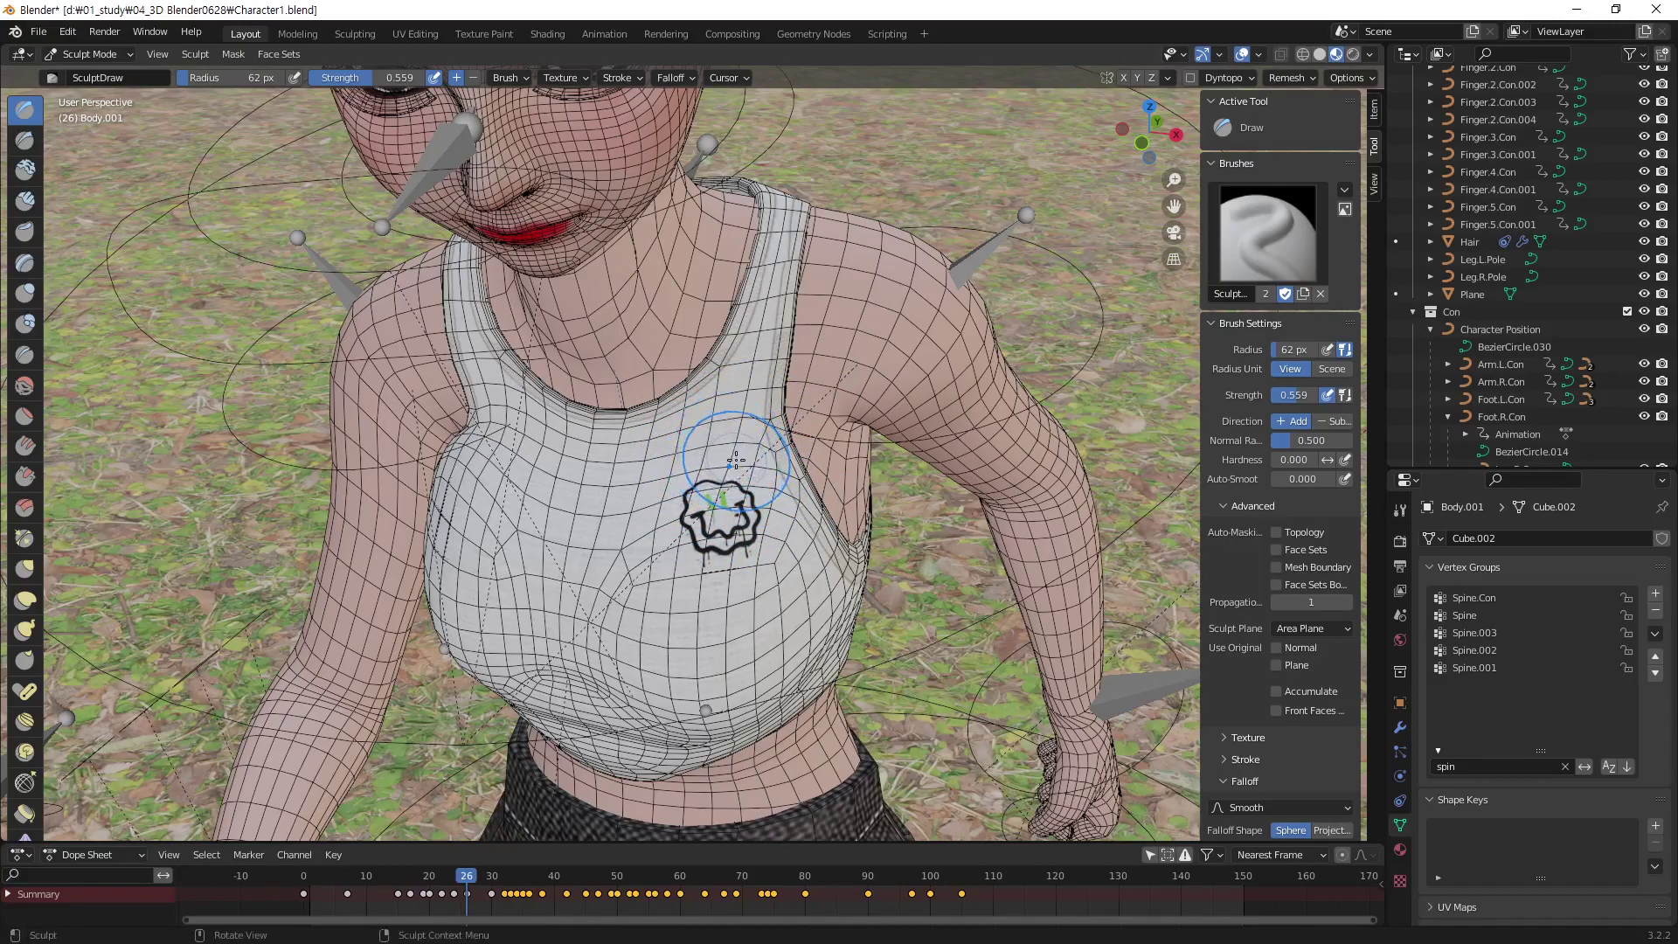
Scrub the animation to frame 24, view the character beside the box, and return to Object Mode
middle_drag(686, 450, 599, 784)
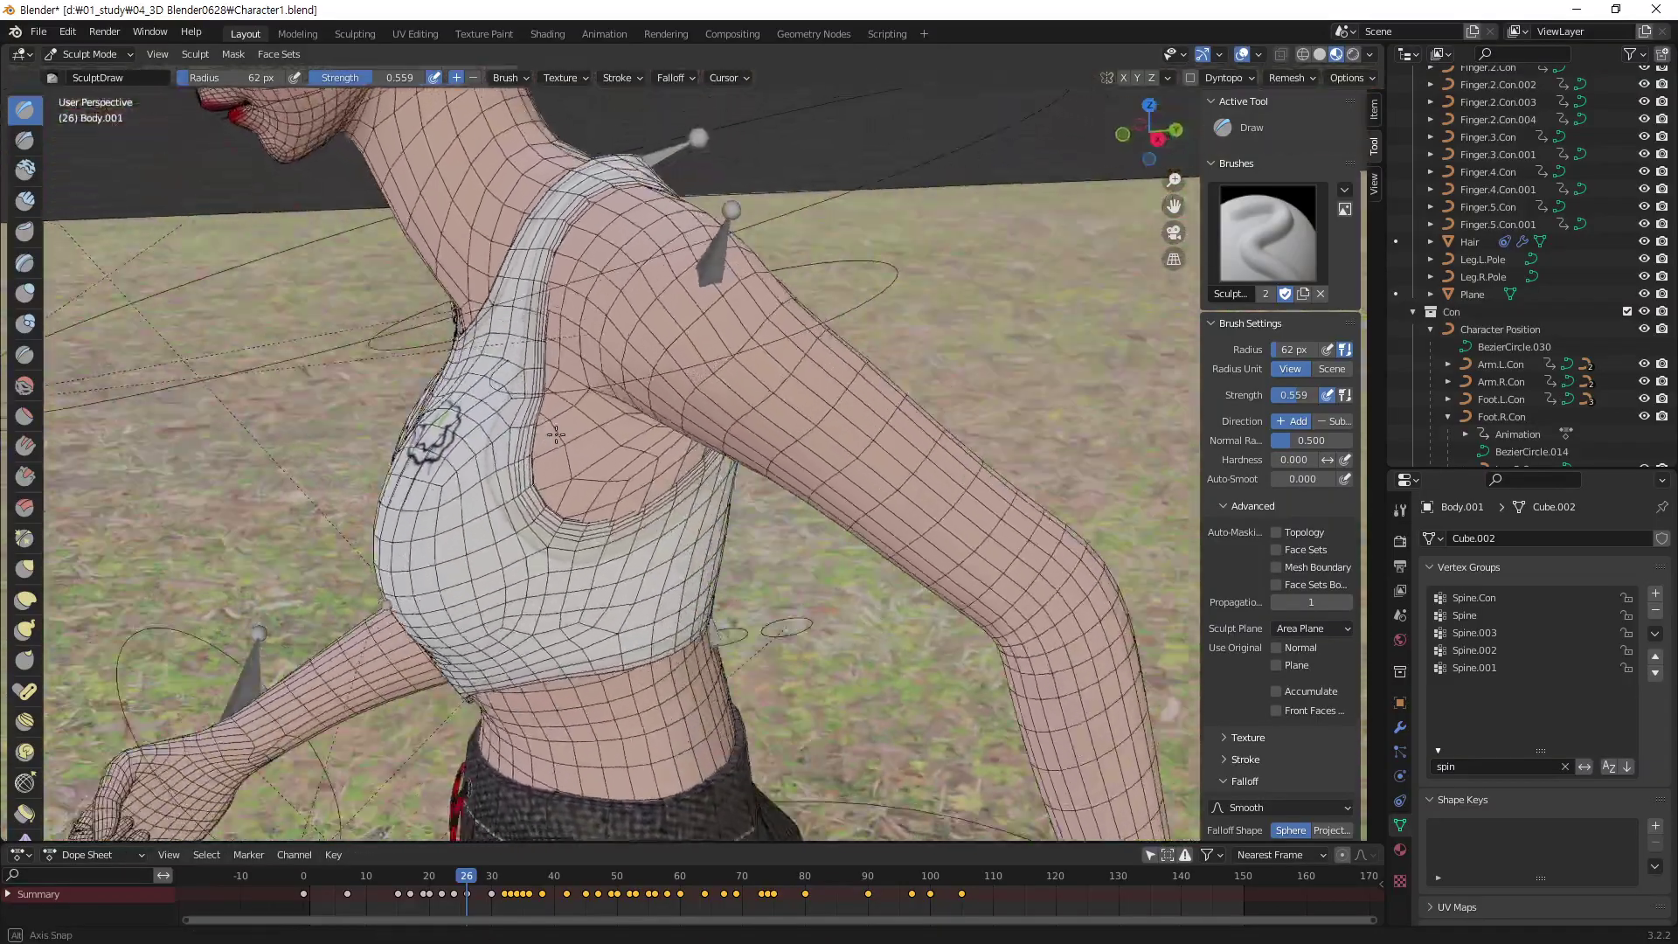
drag(469, 890, 431, 883)
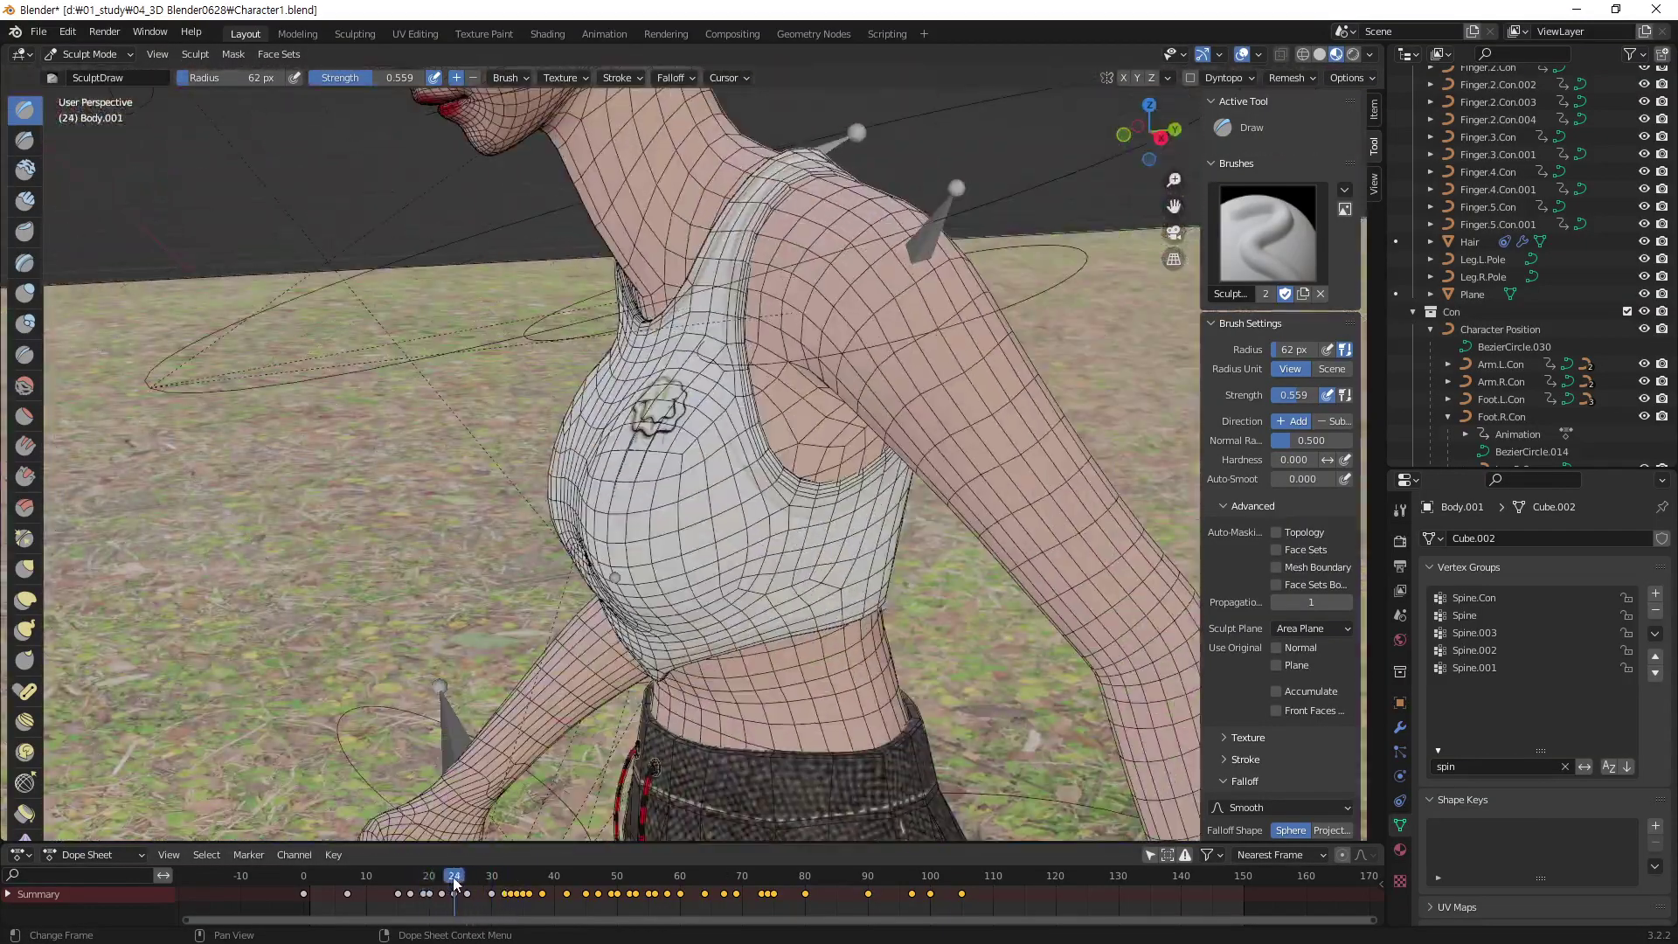
drag(431, 883, 455, 879)
mouse_move(718, 506)
middle_down()
mouse_move(802, 467)
mouse_move(726, 455)
mouse_move(916, 584)
mouse_move(787, 670)
mouse_move(861, 554)
middle_up()
scroll(857, 630, down, 3)
scroll(787, 670, up, 3)
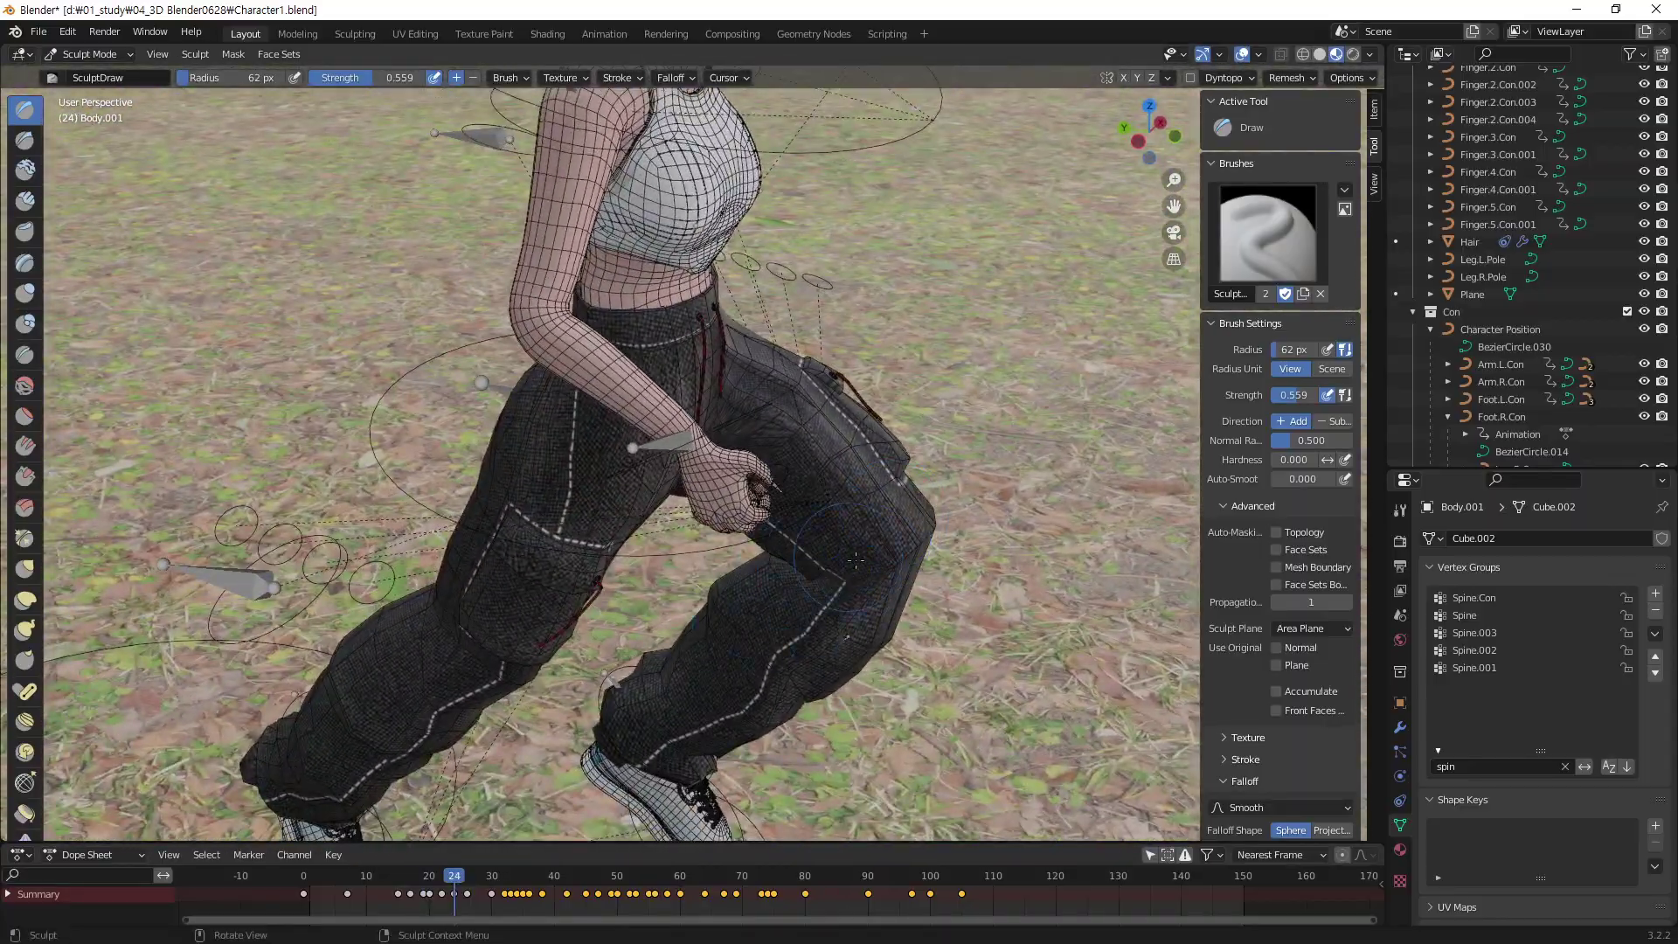
mouse_move(667, 520)
middle_down()
mouse_move(524, 479)
mouse_move(562, 551)
mouse_move(1006, 540)
middle_up()
scroll(727, 579, down, 2)
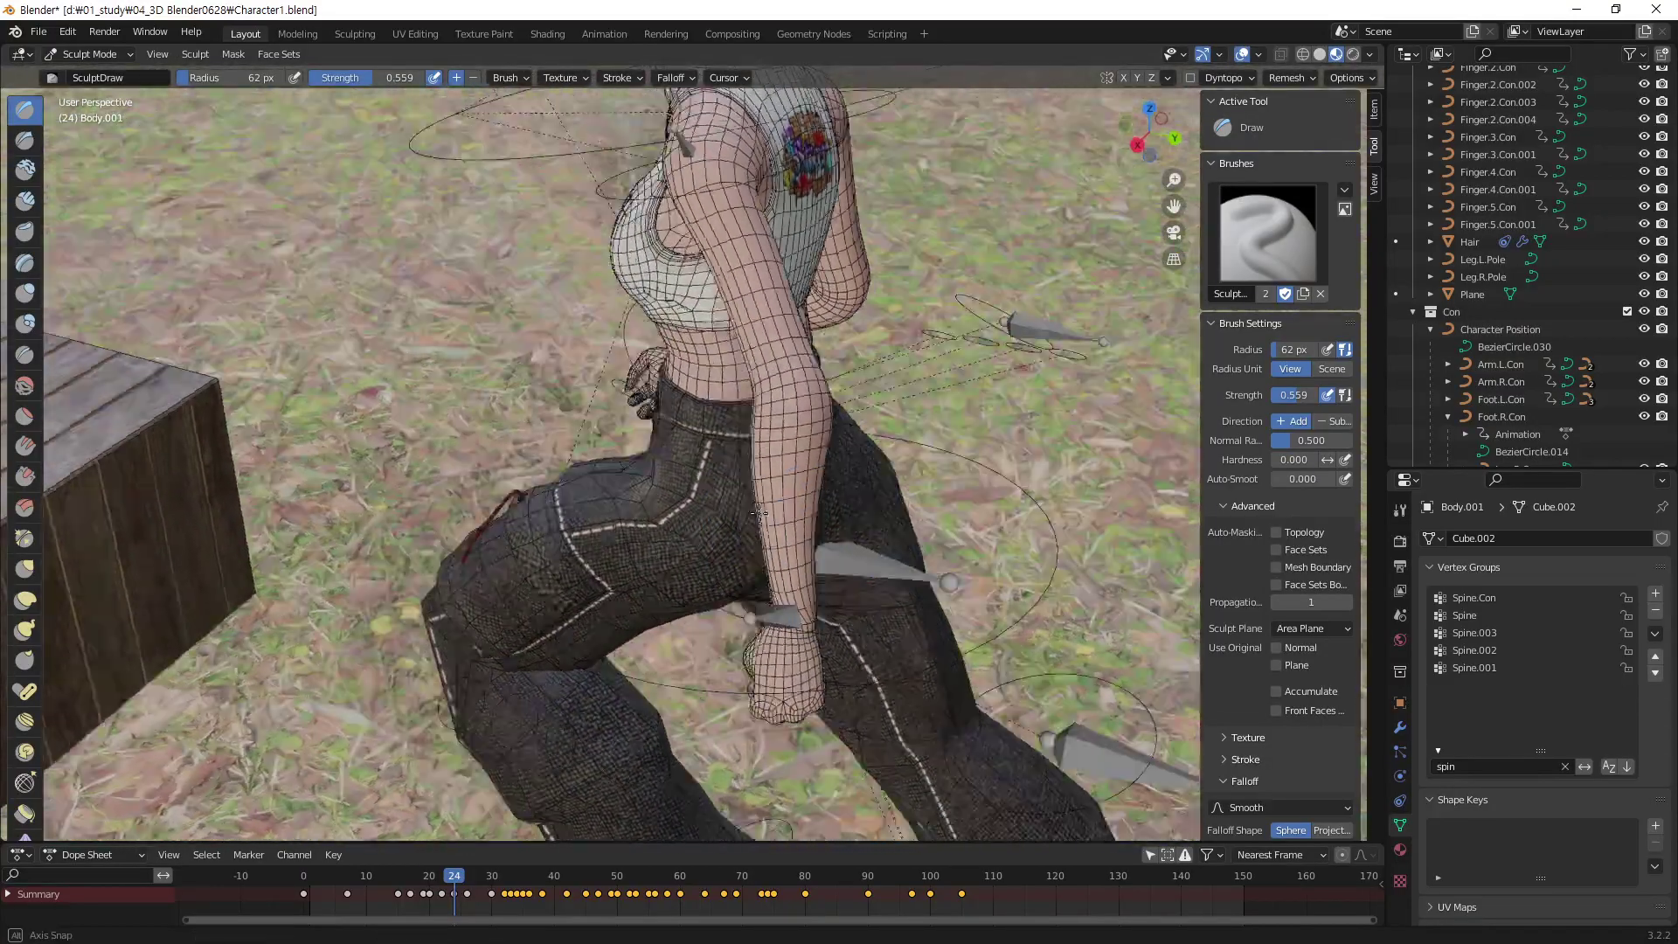
mouse_move(727, 579)
middle_down()
mouse_move(787, 542)
mouse_move(979, 494)
mouse_move(797, 466)
mouse_move(827, 505)
mouse_move(711, 485)
middle_up()
scroll(787, 542, down, 3)
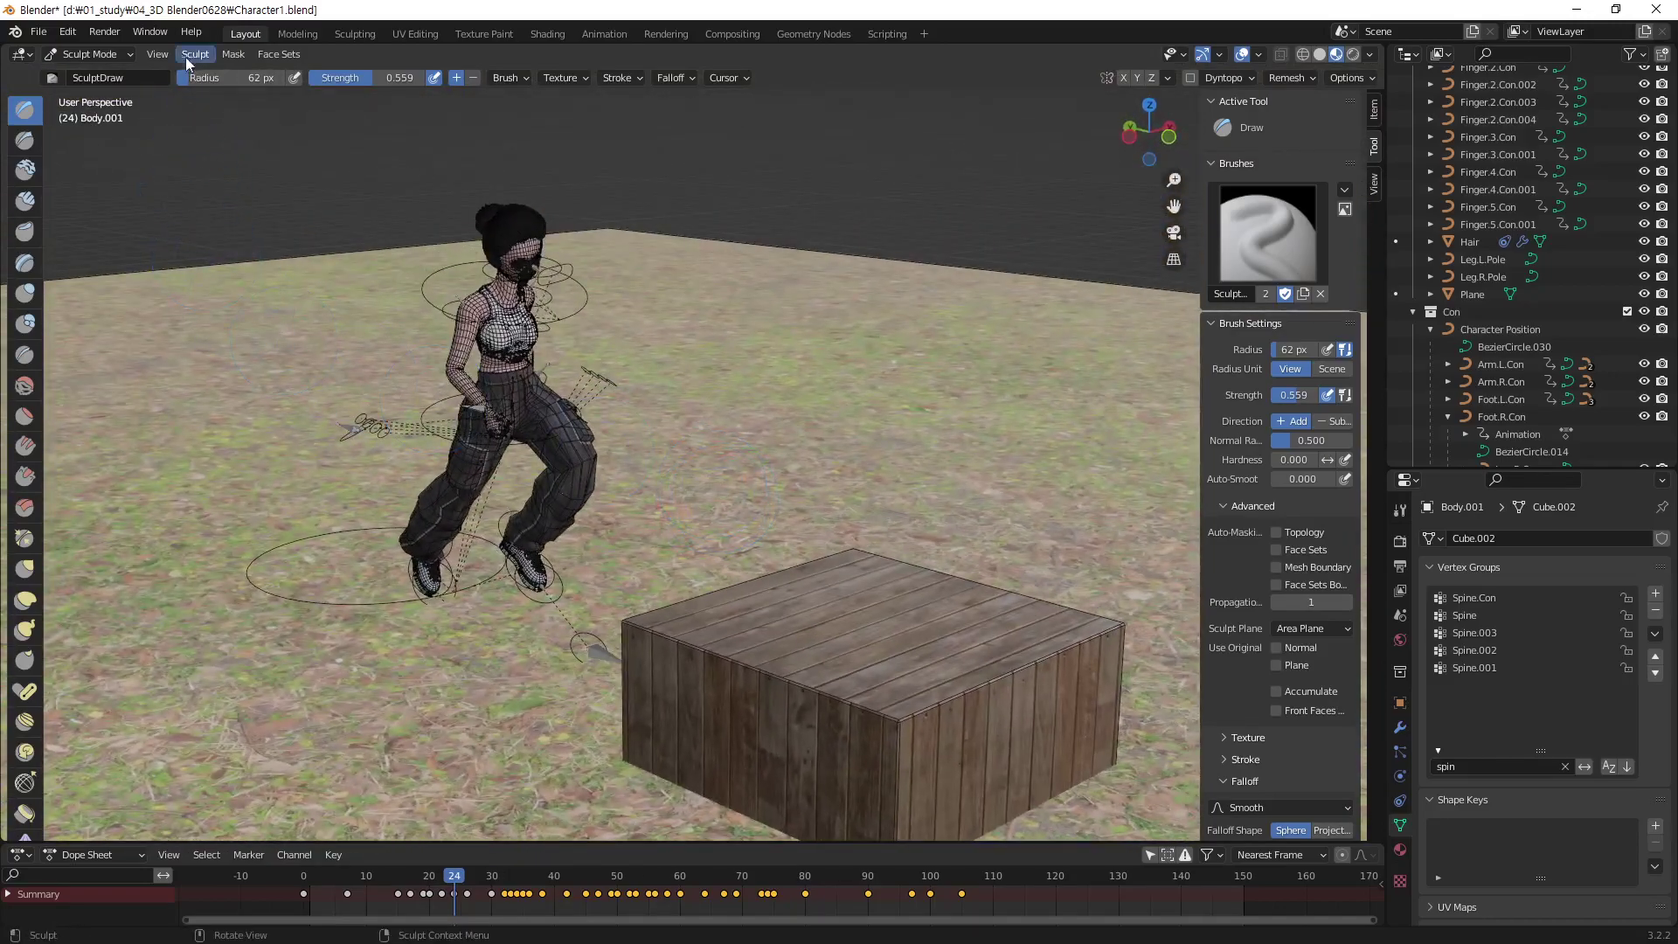
click(116, 55)
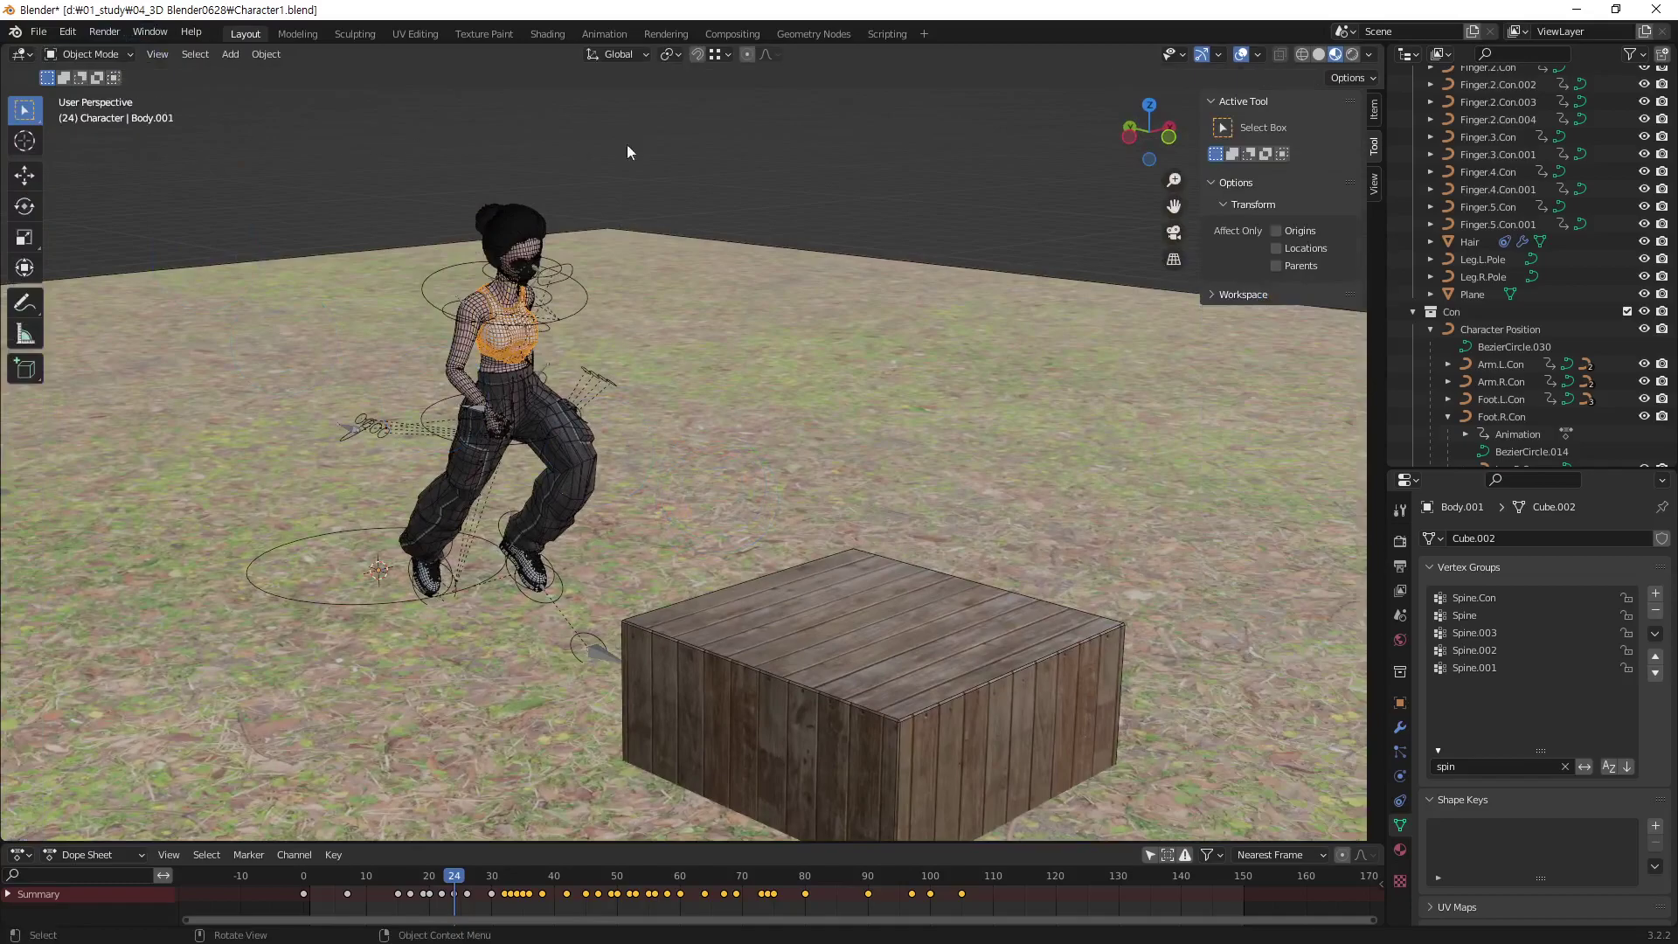
Turn off viewport overlays to hide the rig and wireframe, then save Character1.blend
click(1241, 54)
mouse_move(867, 479)
middle_down()
mouse_move(846, 470)
mouse_move(799, 558)
mouse_move(744, 604)
middle_up()
mouse_move(746, 585)
middle_down()
mouse_move(792, 581)
mouse_move(699, 675)
middle_up()
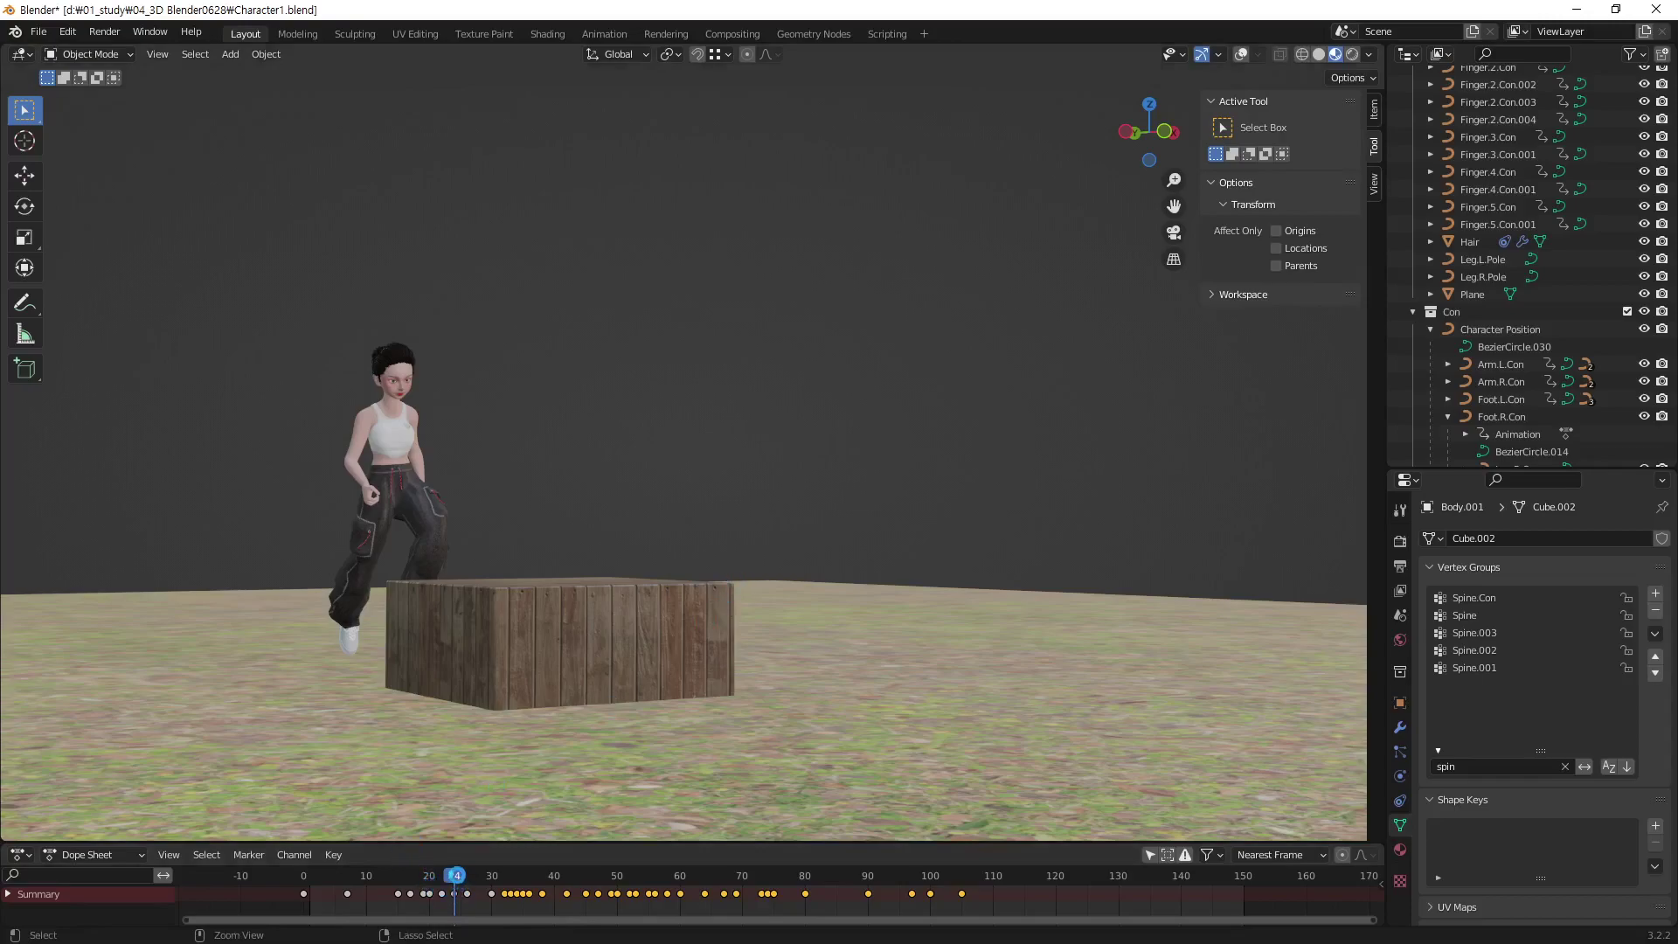
key(ctrl+s)
Scrub the backflip forward, save again, and preview it in Rendered shading
drag(455, 875, 692, 885)
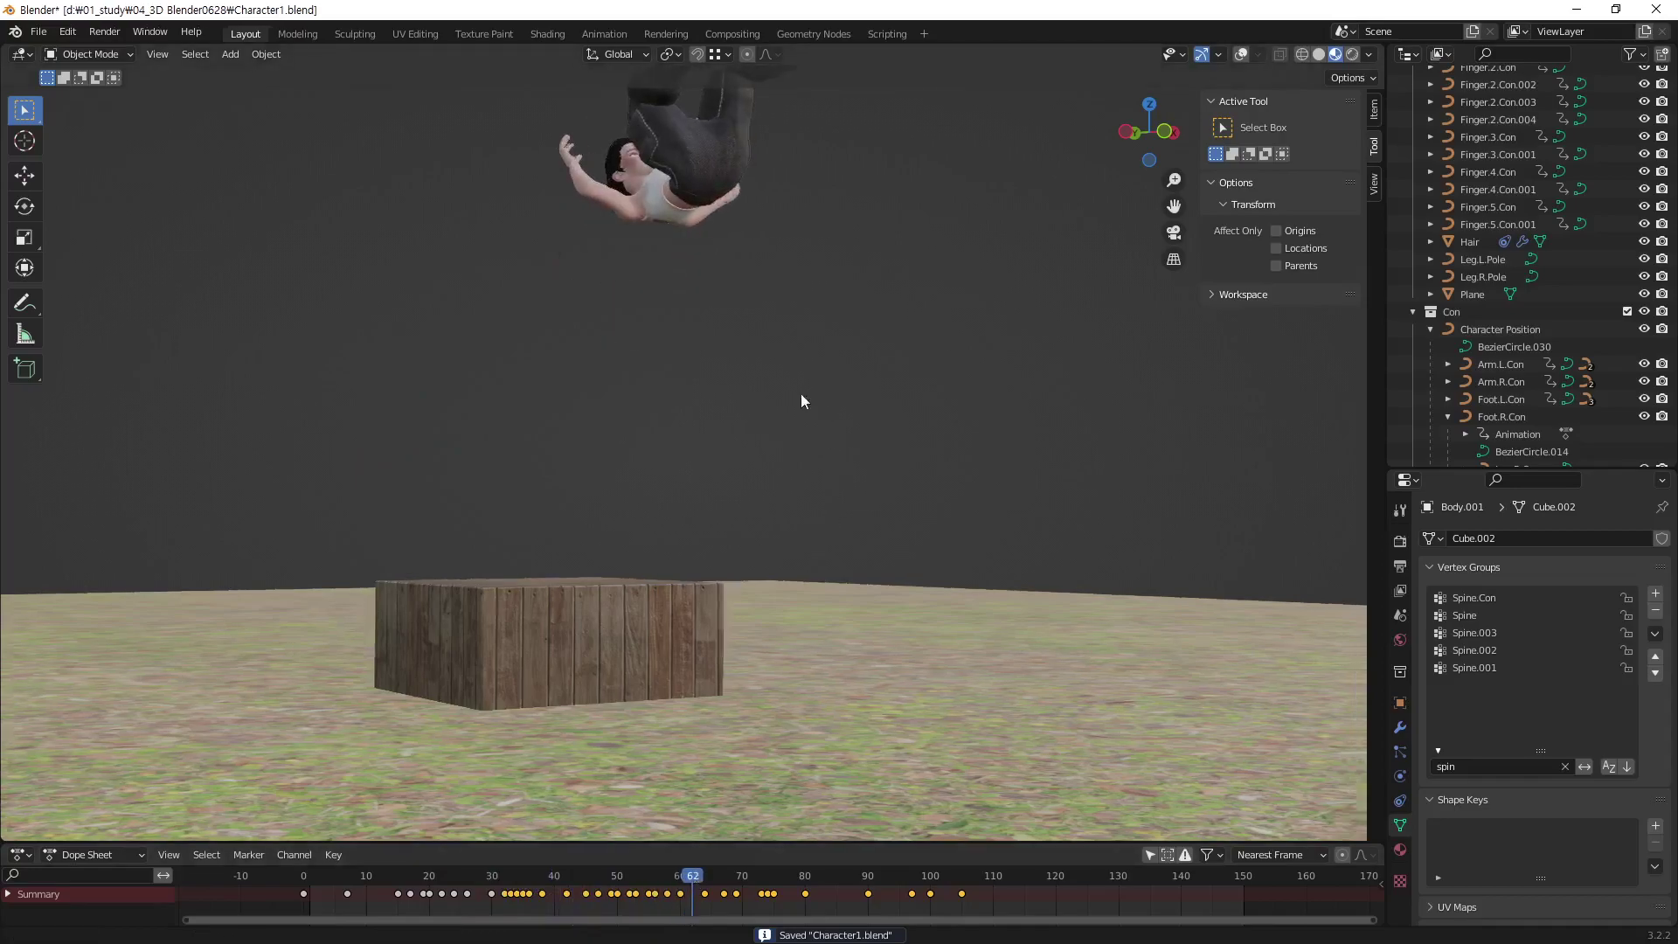
middle_drag(800, 401, 847, 465)
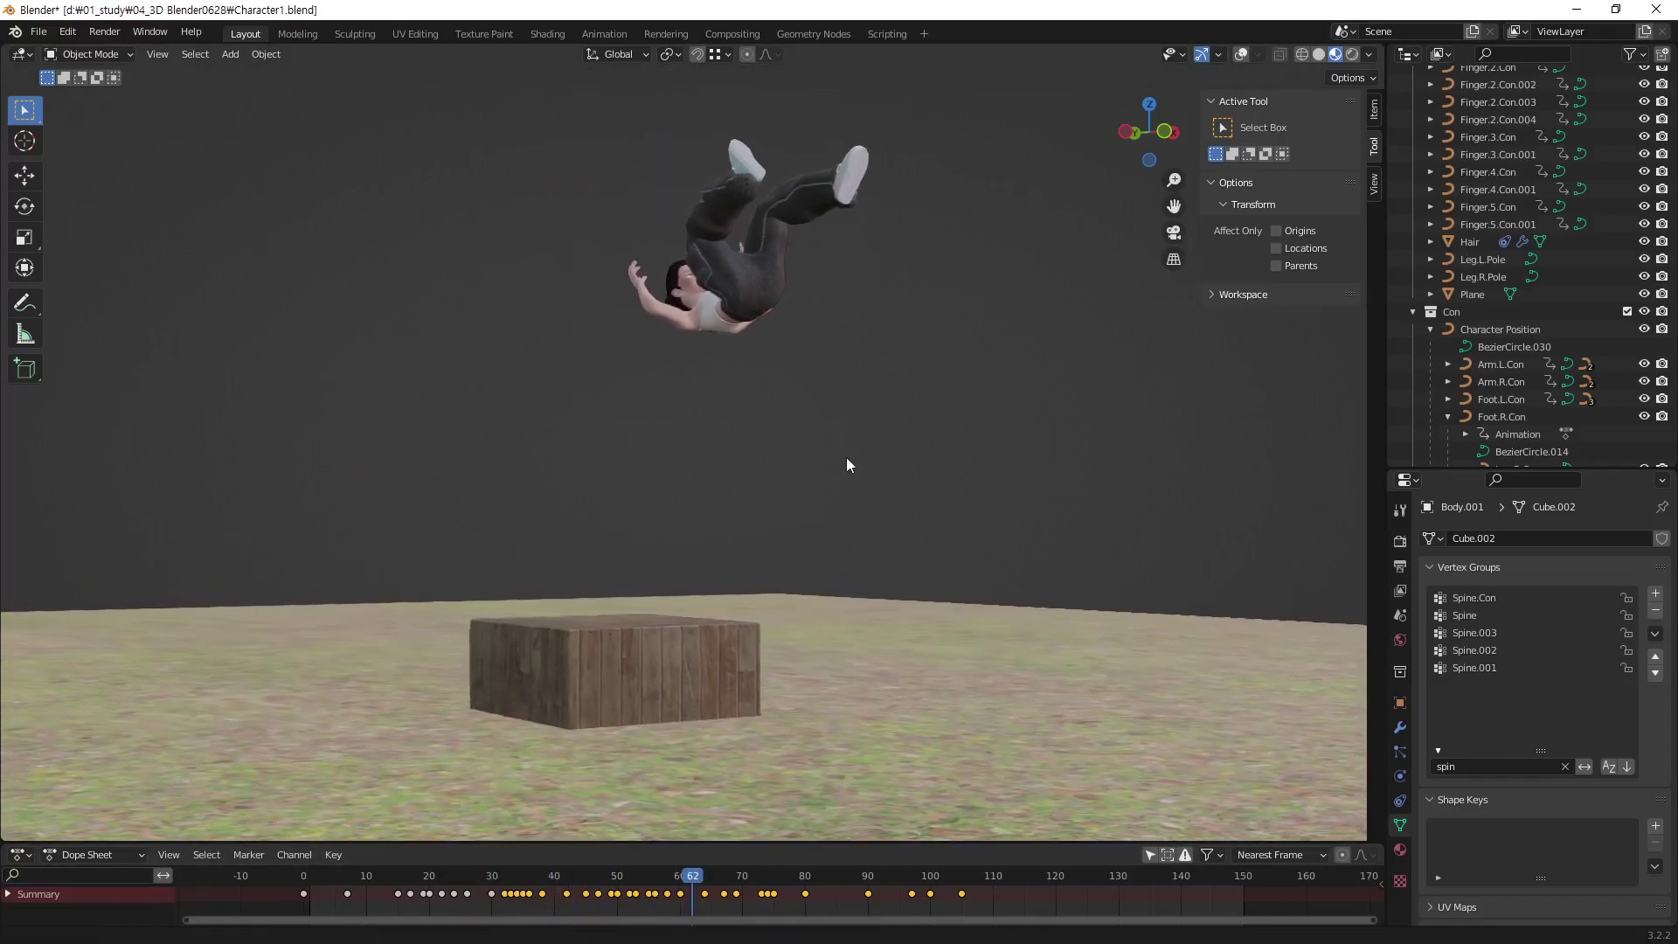
scroll(845, 456, up, 2)
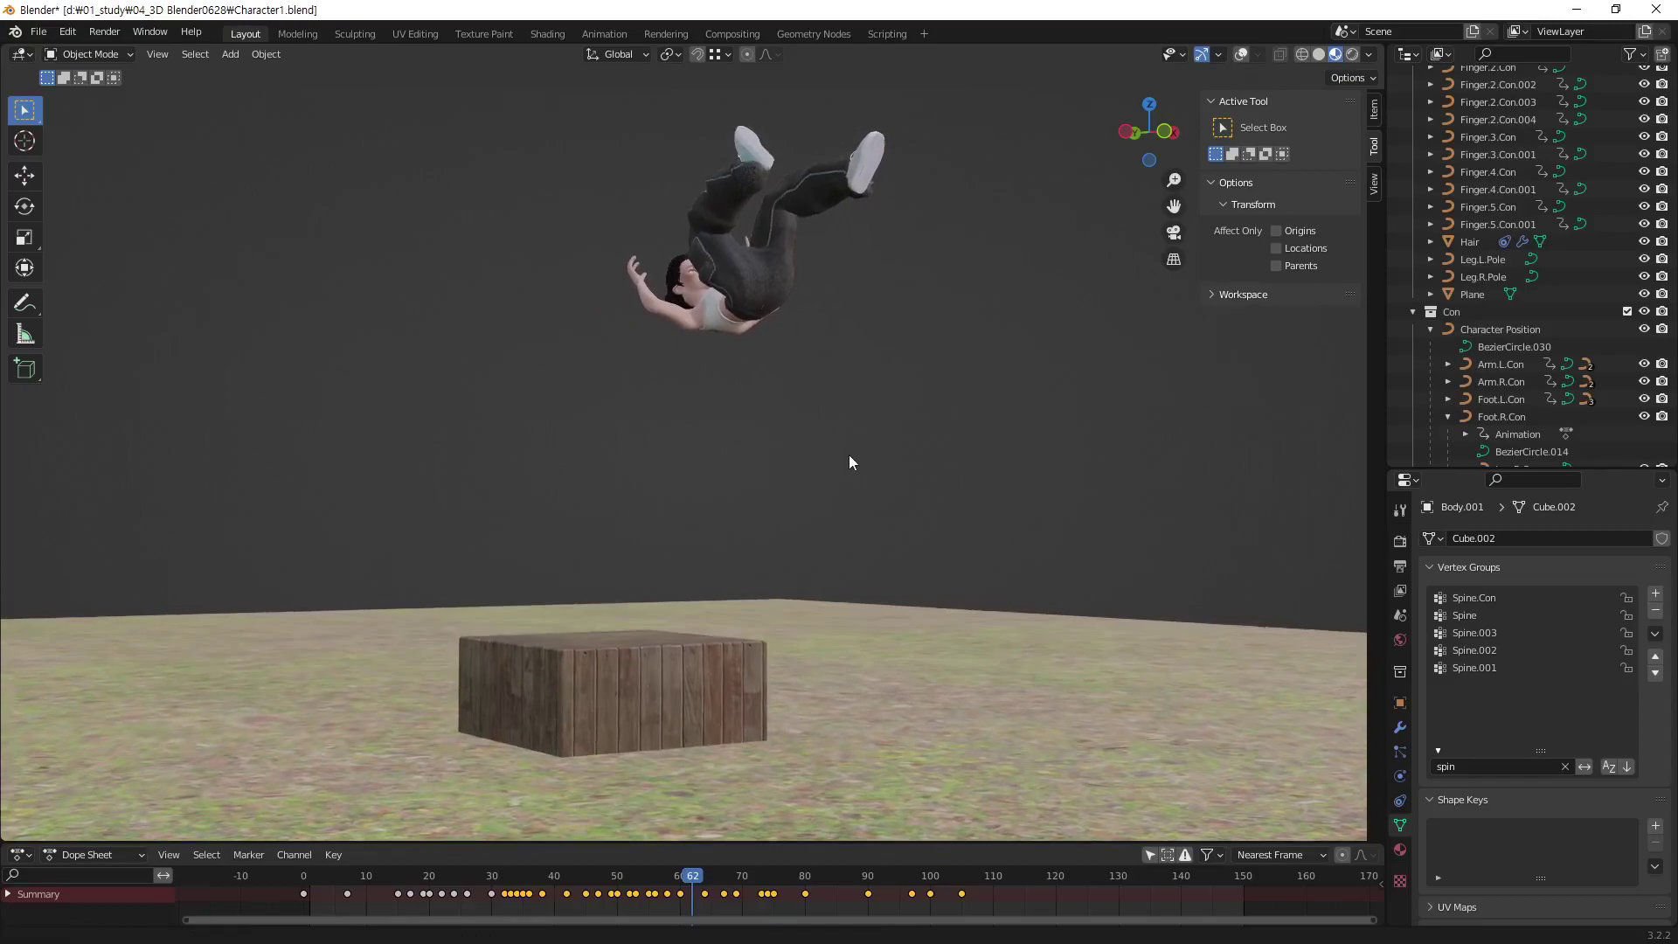
mouse_move(692, 880)
mouse_down()
mouse_move(737, 888)
mouse_move(639, 898)
mouse_up()
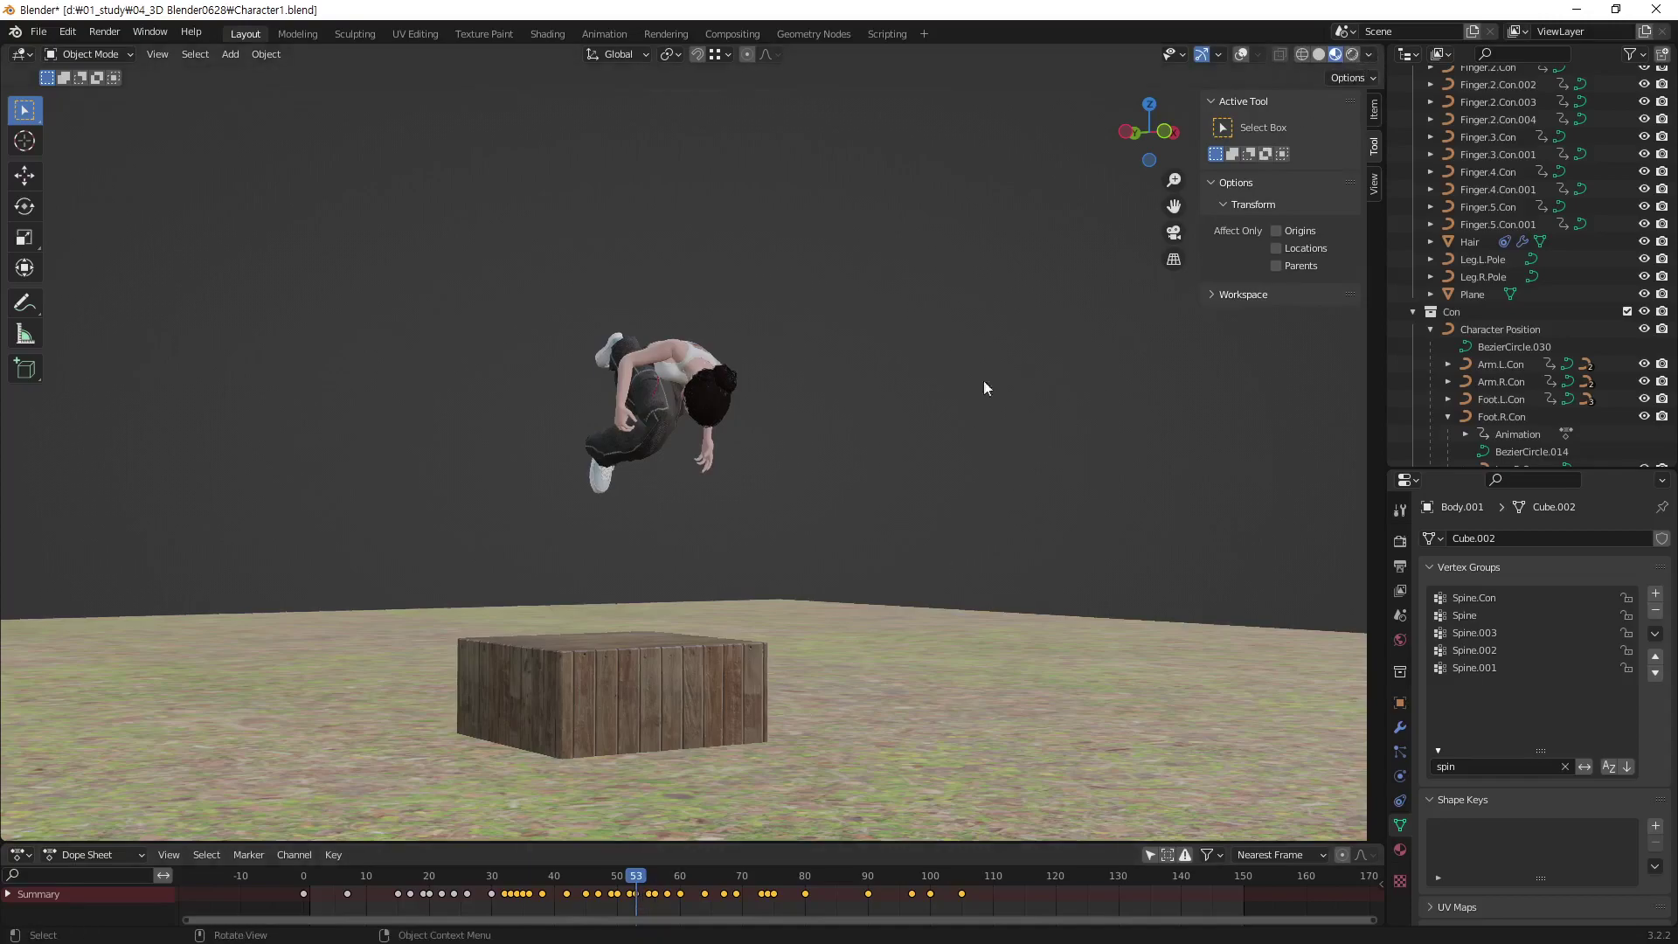
key(ctrl+s)
click(1353, 55)
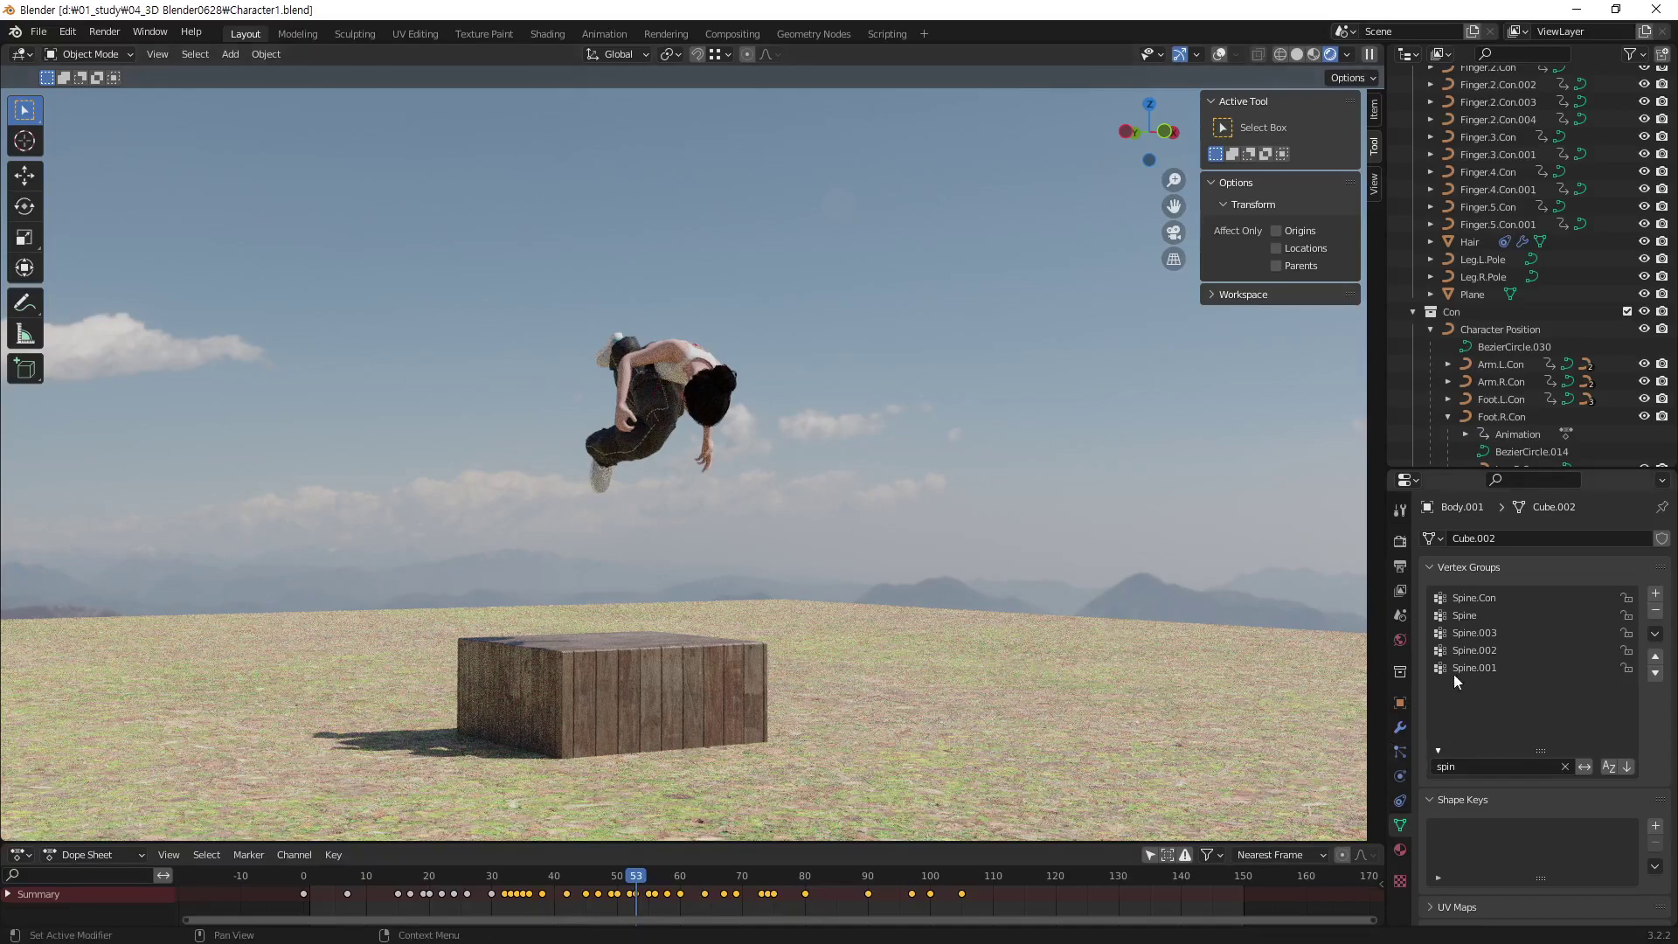
Show the pizzo_pernice_8k.hdr environment texture in World Properties and play the backflip to frame 62
click(1399, 641)
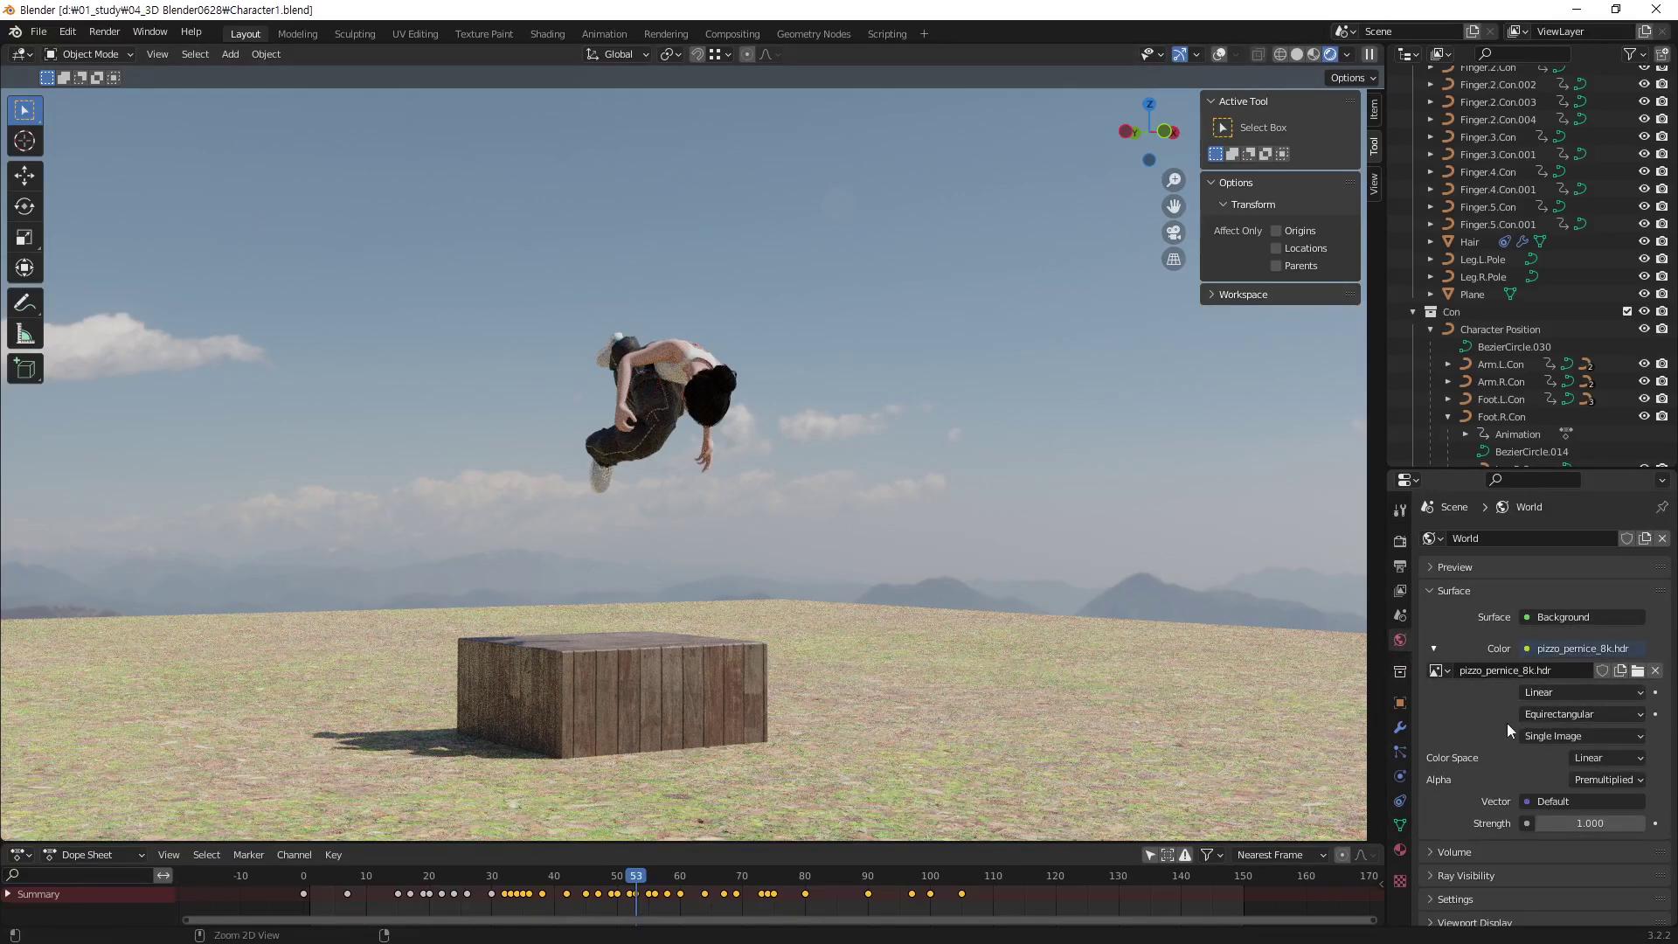
key(ctrl+1)
mouse_move(1501, 720)
mouse_down()
mouse_move(1545, 708)
mouse_move(1469, 581)
mouse_move(1551, 704)
mouse_up()
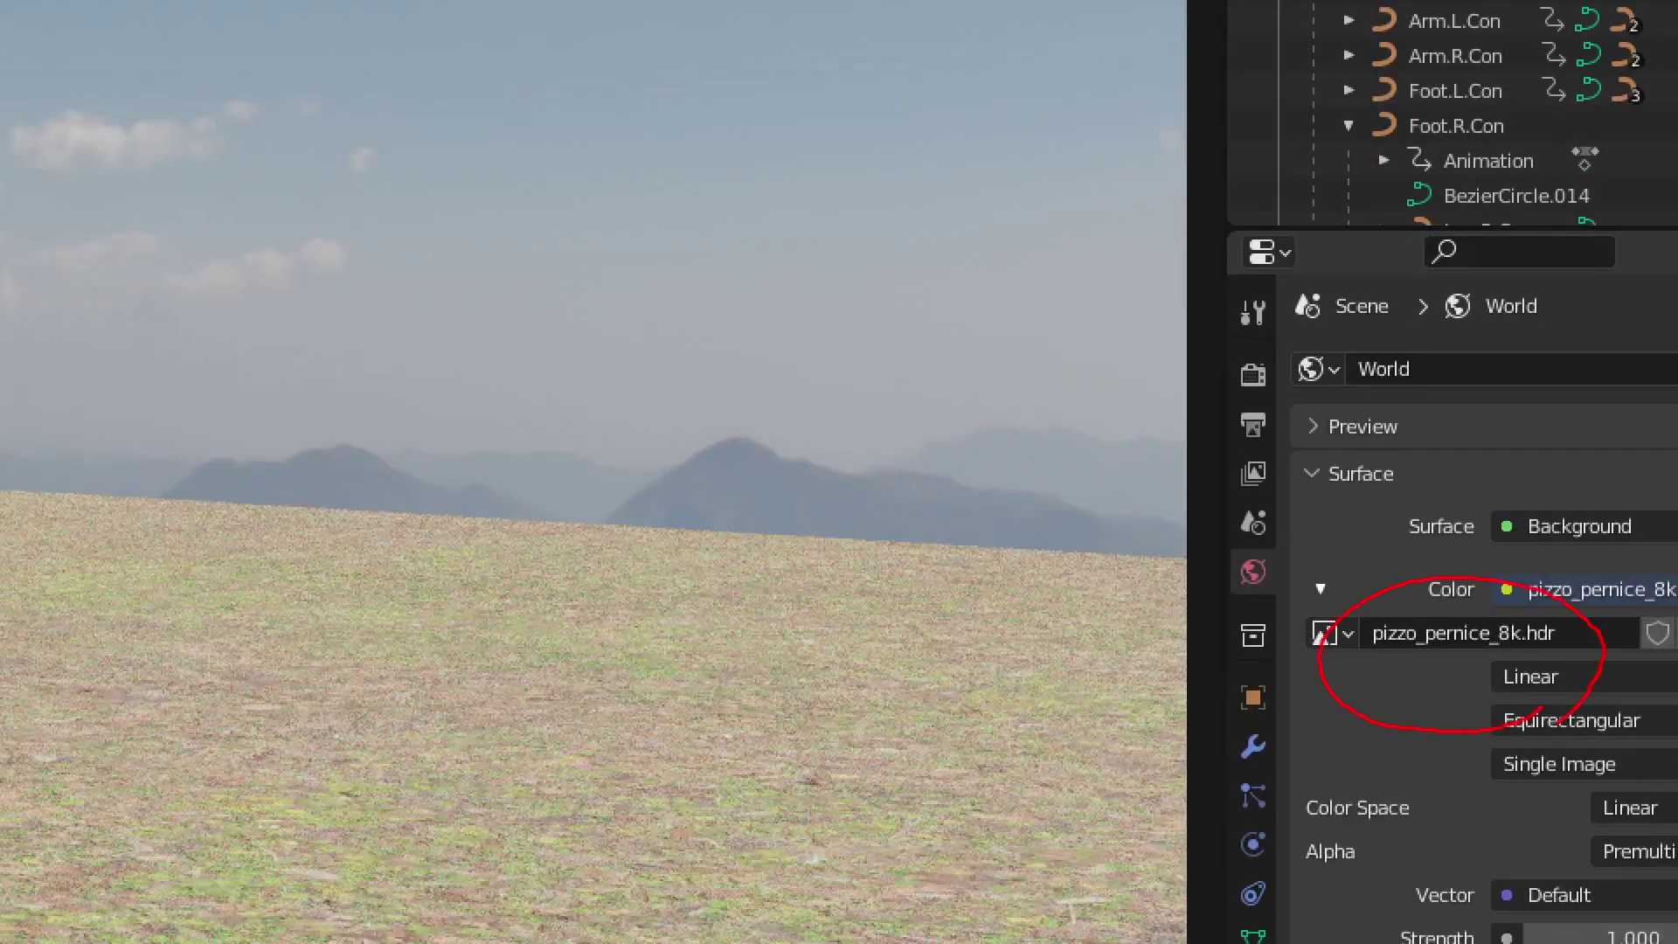
key(Escape)
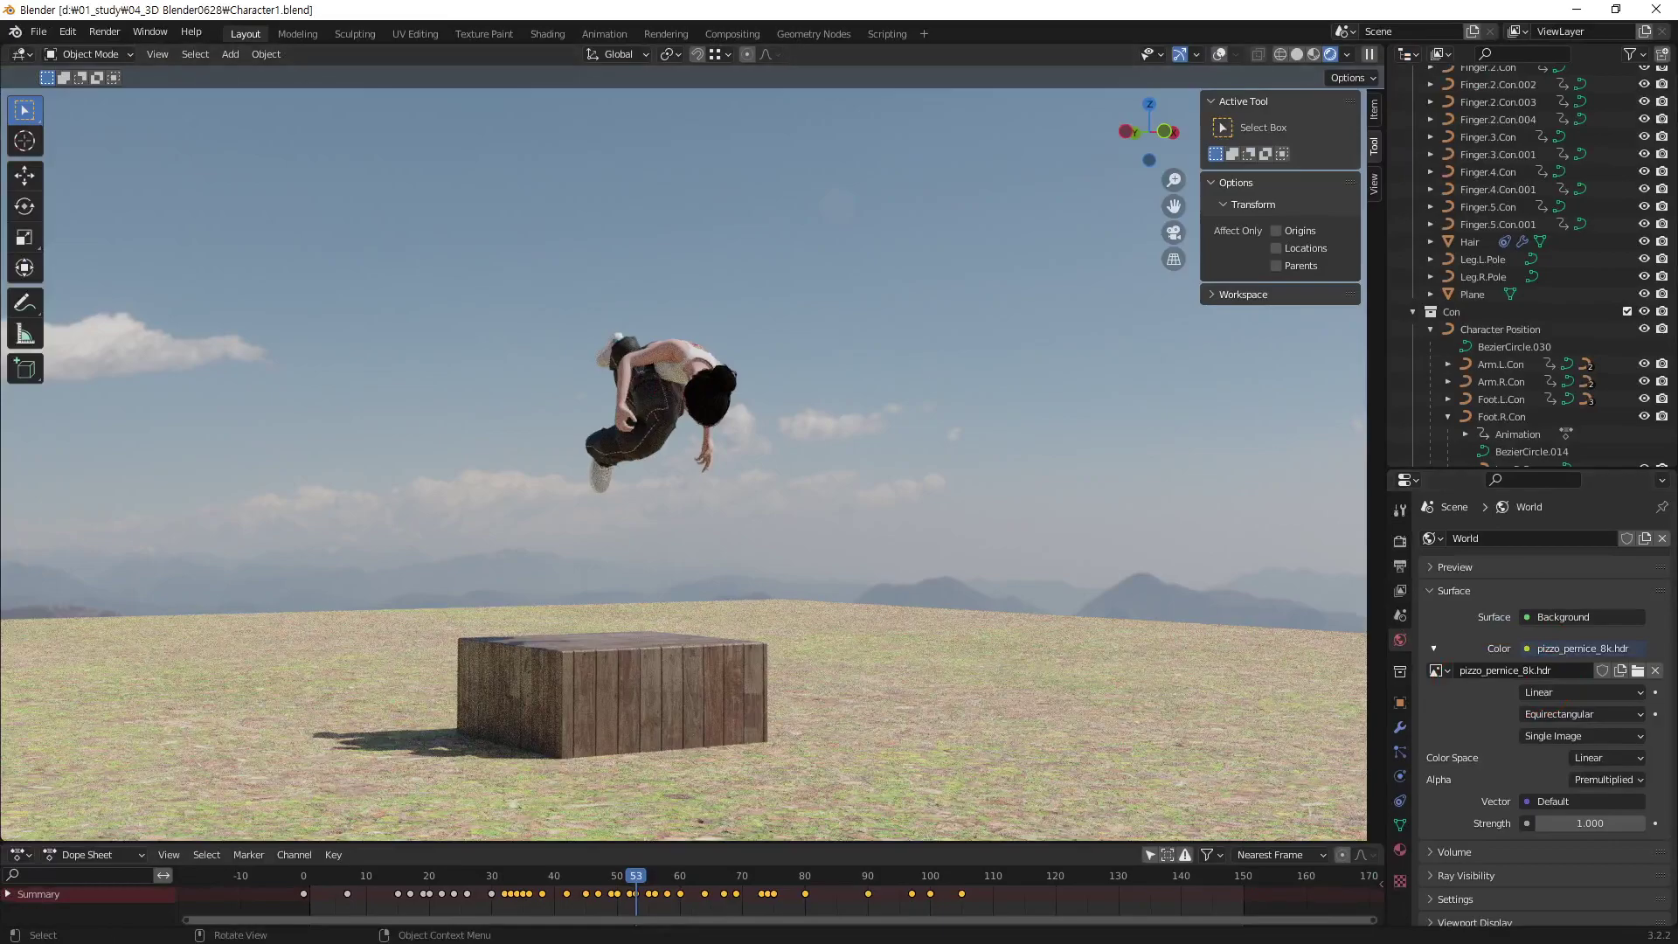
key(space)
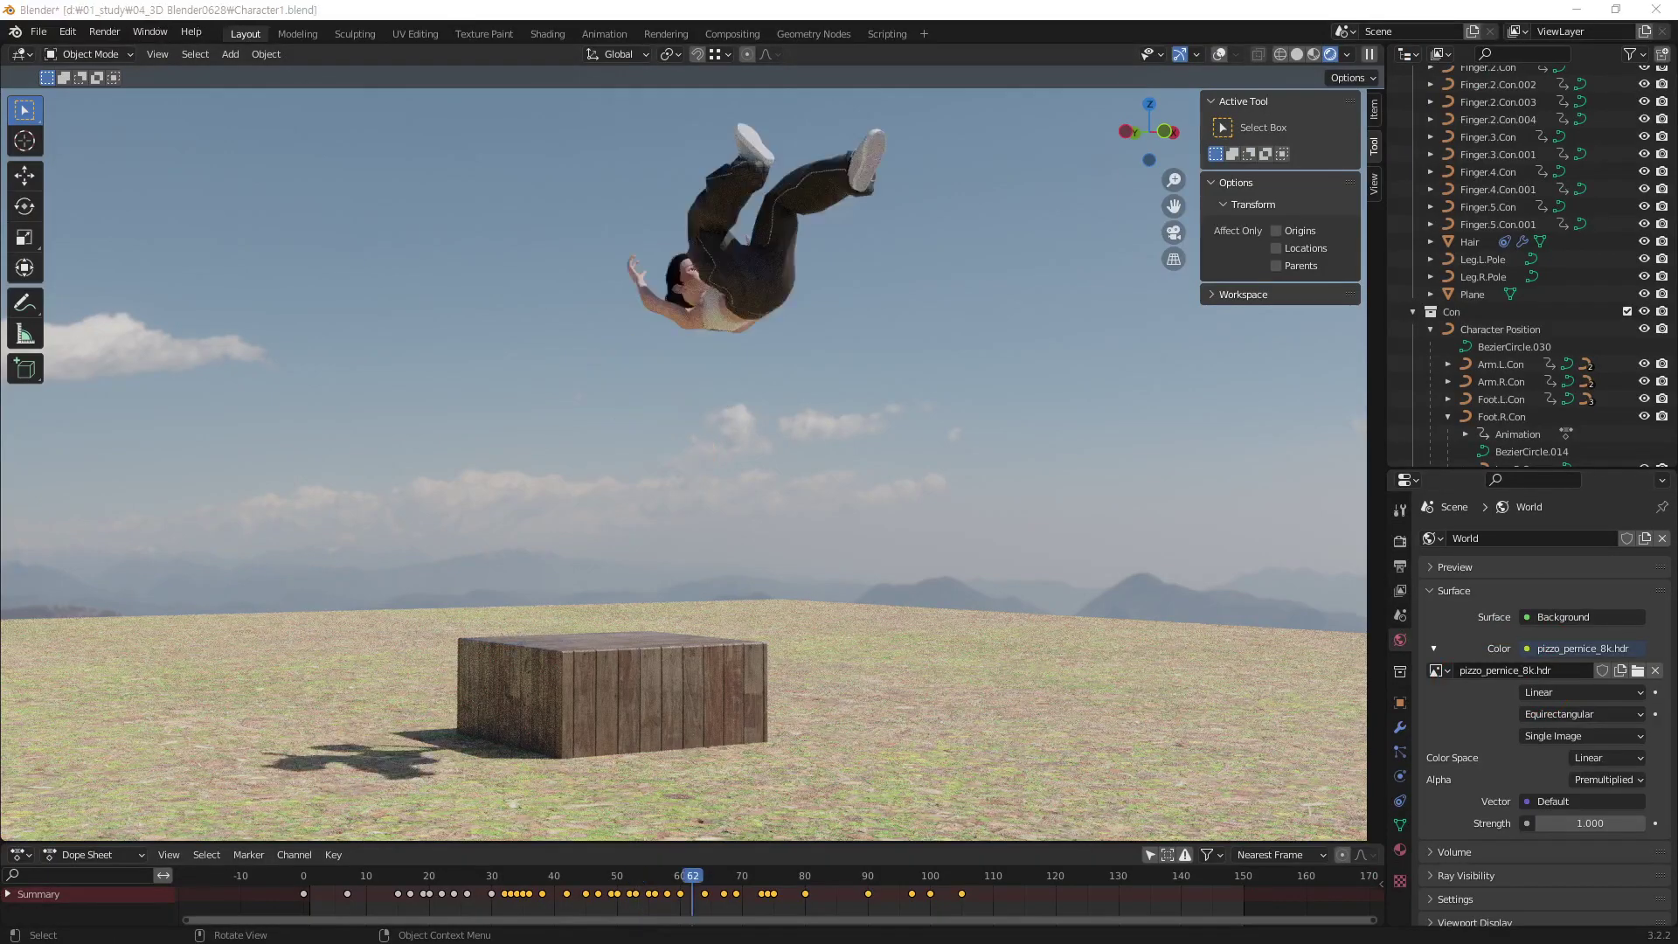